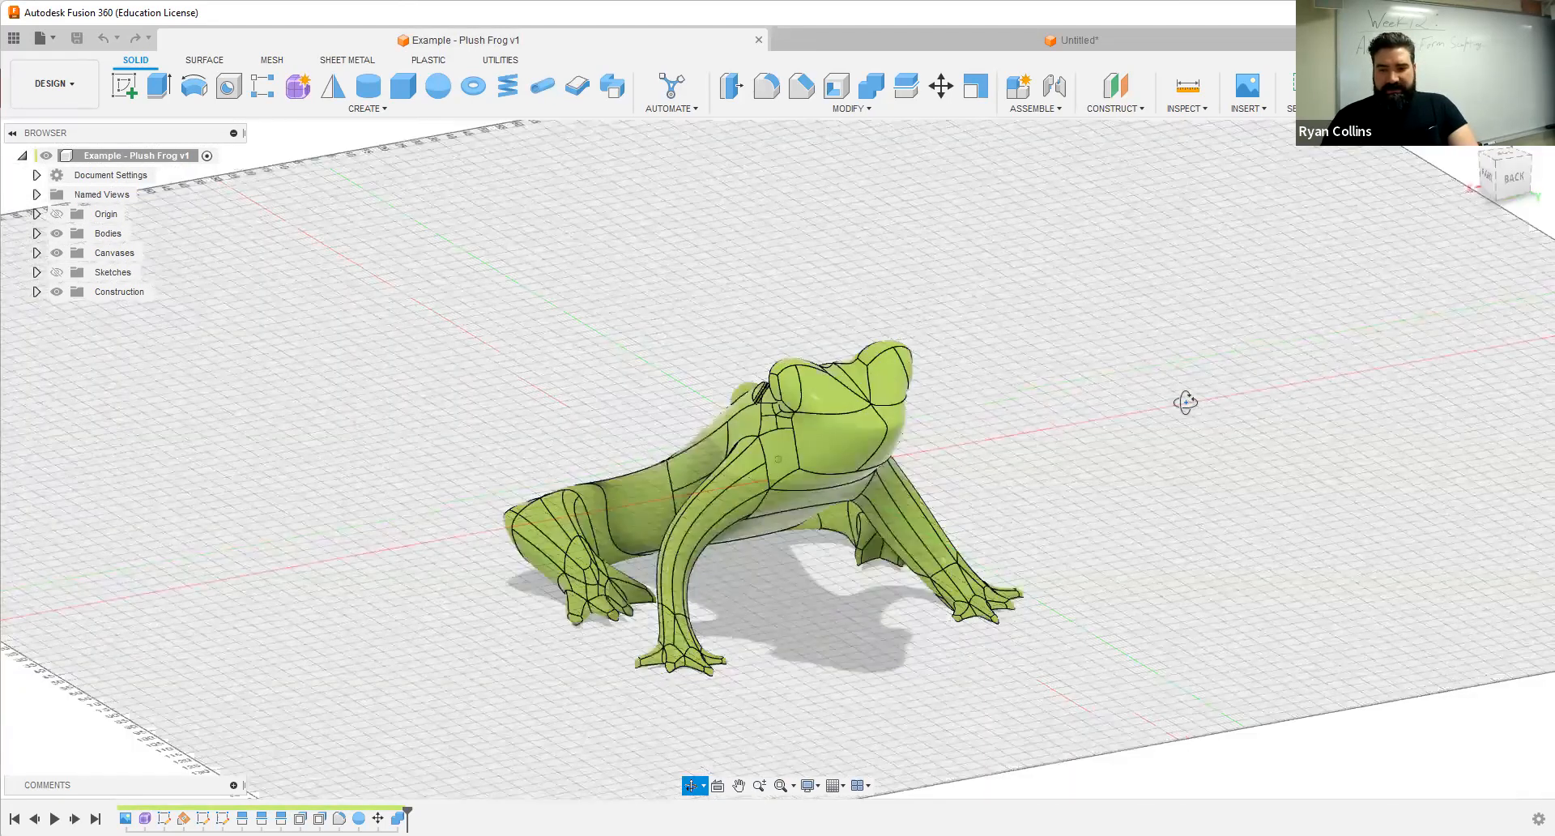
# Step: Examine the plush frog example from several sides, including its head, legs and the raised details on its back
pyautogui.keyDown('shift'); pyautogui.moveTo(841, 633); pyautogui.dragTo(837, 533, button='middle'); pyautogui.keyUp('shift')
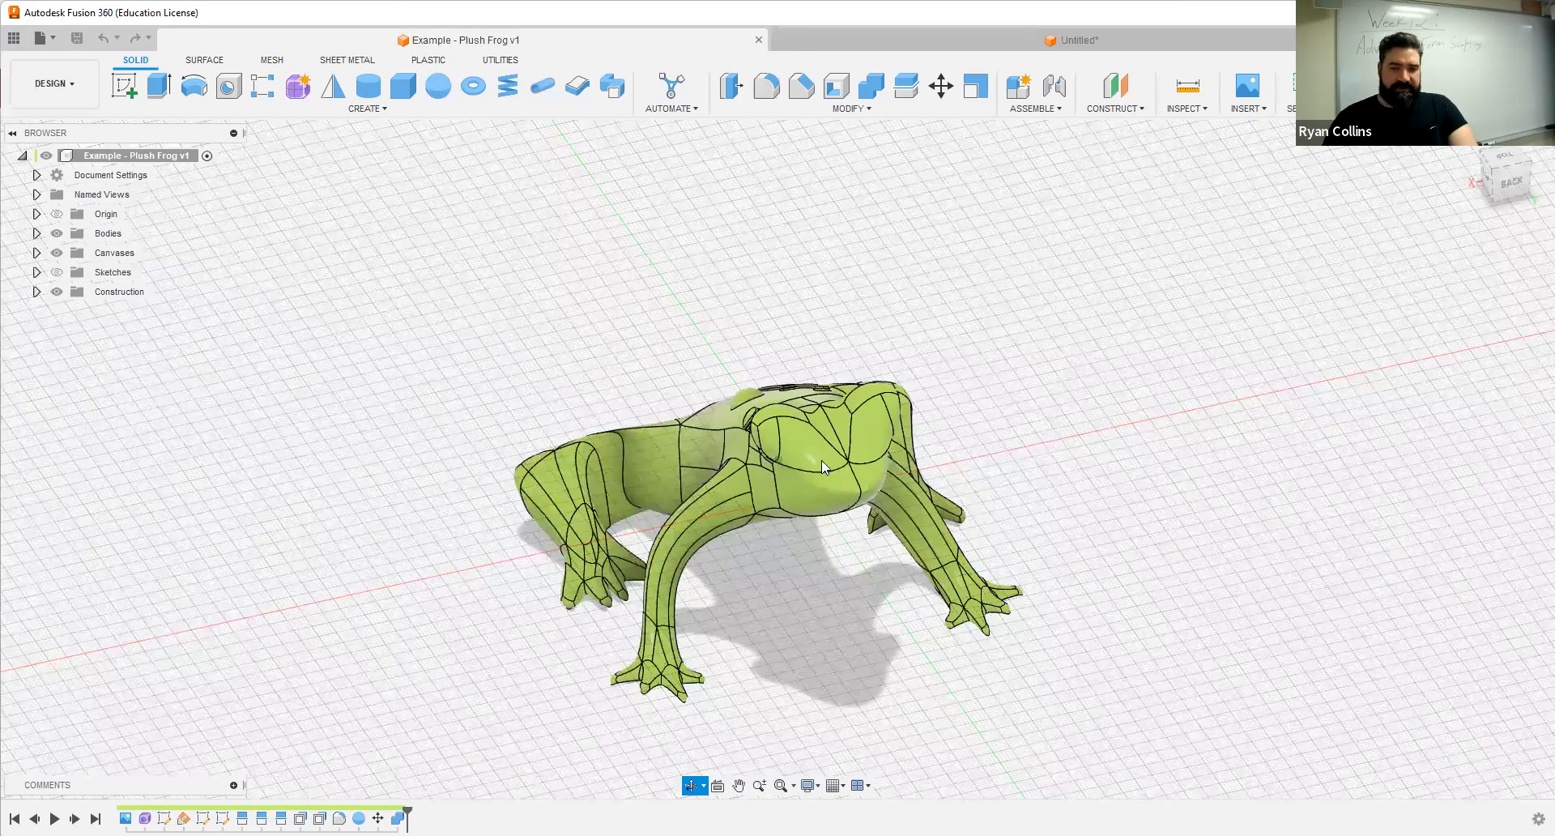
pyautogui.keyDown('shift'); pyautogui.moveTo(822, 460); pyautogui.dragTo(823, 466, button='middle'); pyautogui.keyUp('shift')
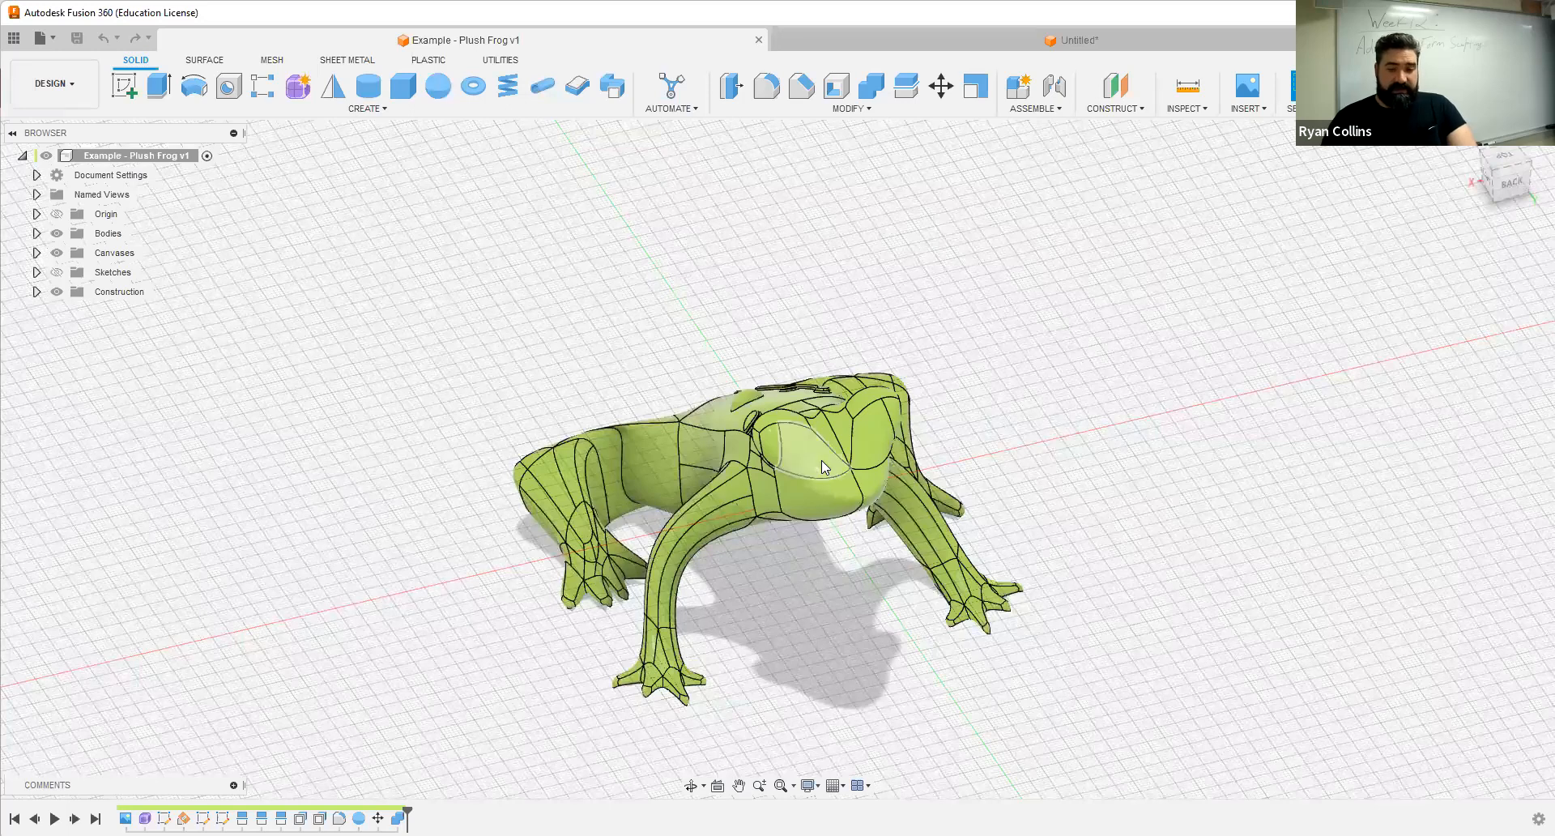
pyautogui.keyDown('shift'); pyautogui.moveTo(801, 639); pyautogui.dragTo(761, 708, button='middle'); pyautogui.keyUp('shift')
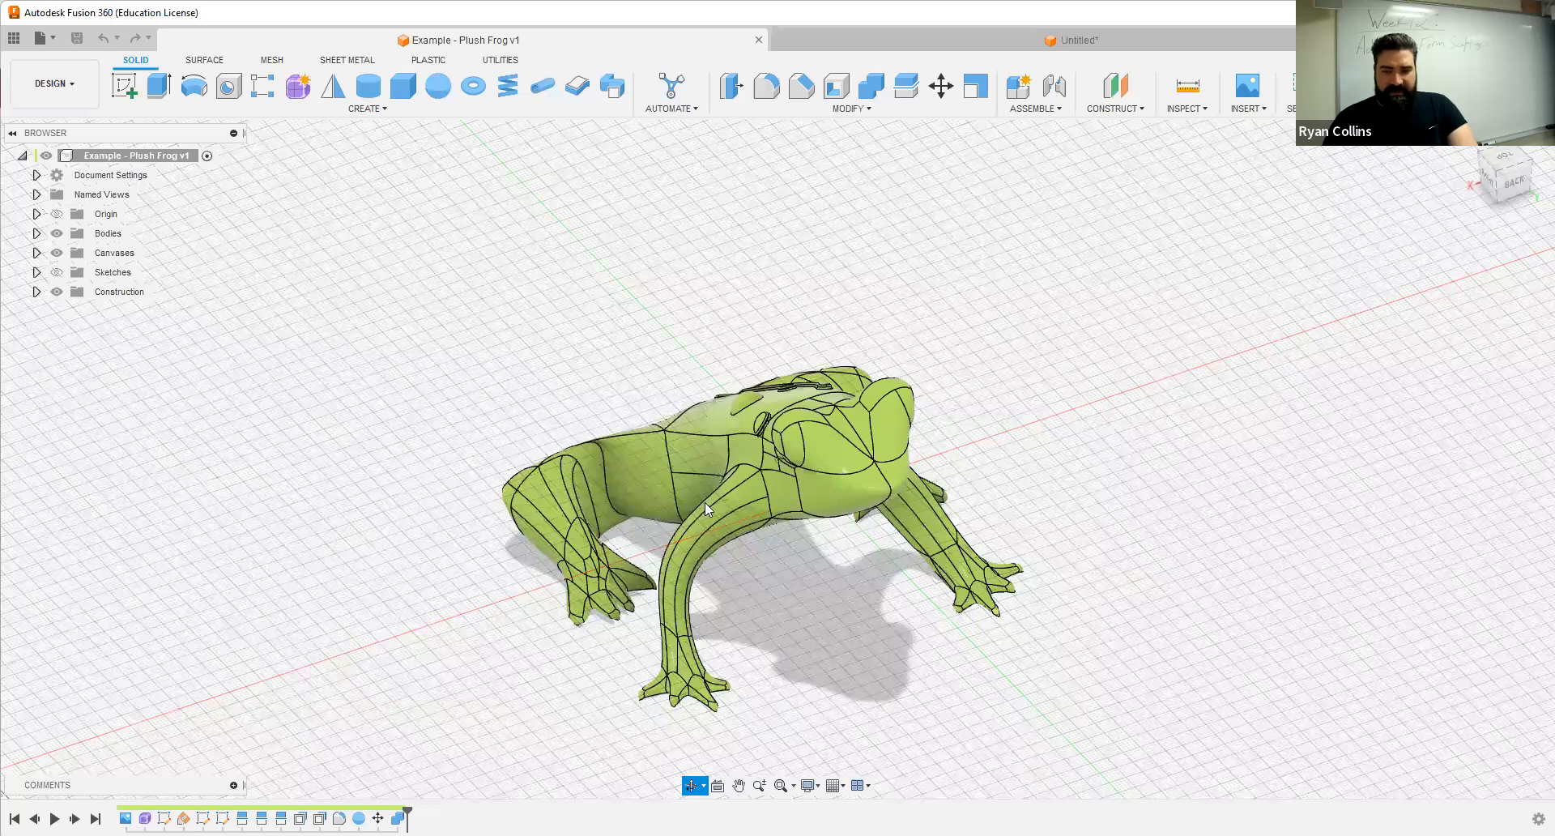
pyautogui.scroll(5, 597, 492)
pyautogui.scroll(5, 596, 493)
pyautogui.scroll(-4, 569, 501)
pyautogui.keyDown('shift'); pyautogui.moveTo(561, 426); pyautogui.dragTo(775, 435, button='middle'); pyautogui.keyUp('shift')
pyautogui.keyDown('shift'); pyautogui.moveTo(702, 367); pyautogui.dragTo(937, 483, button='middle'); pyautogui.keyUp('shift')
pyautogui.keyDown('shift'); pyautogui.moveTo(924, 424); pyautogui.dragTo(857, 446, button='middle'); pyautogui.keyUp('shift')
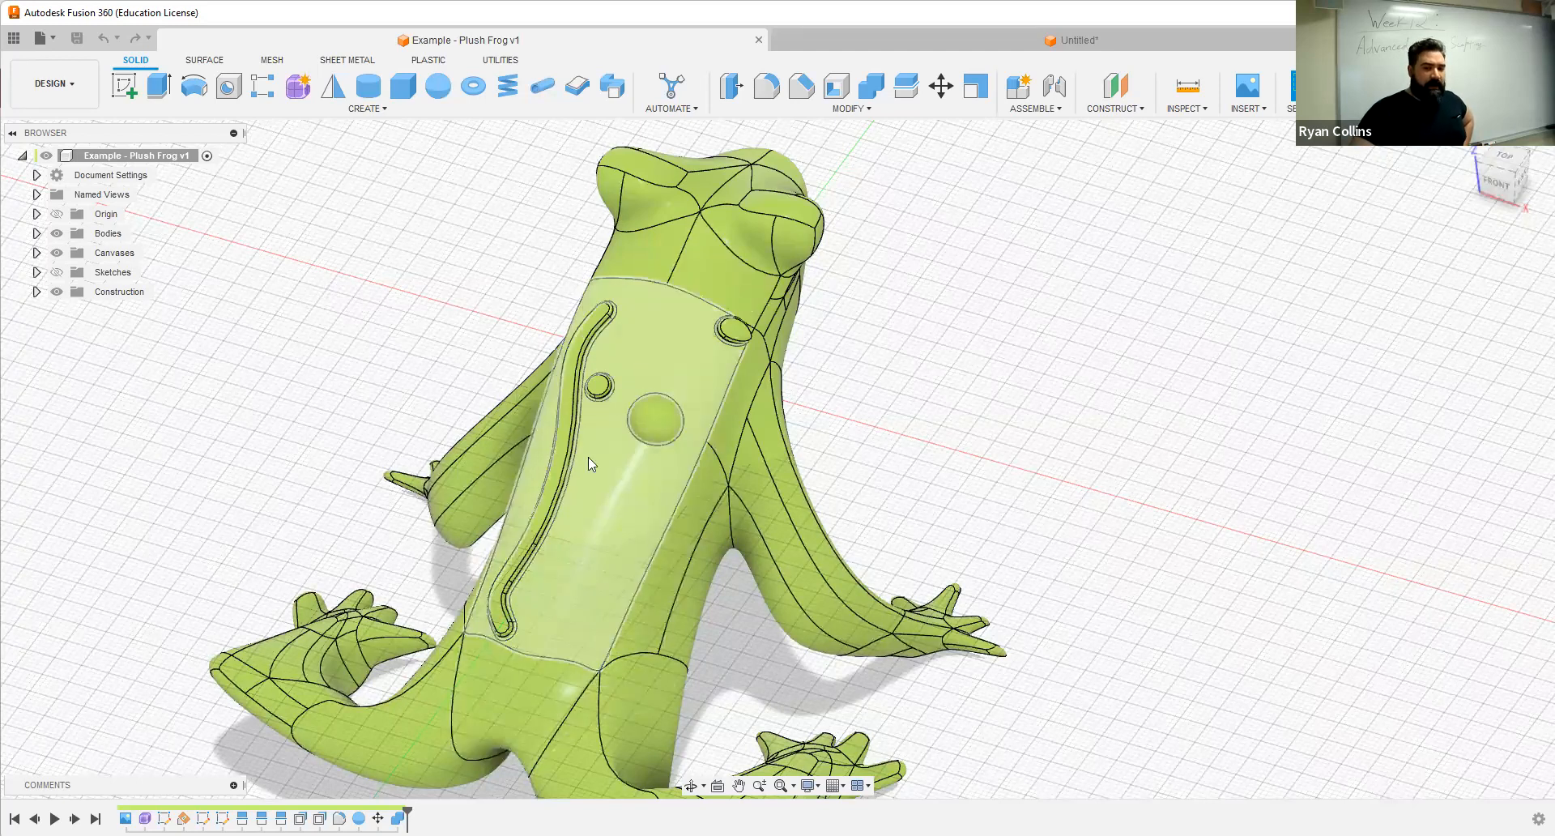
# Step: View the reference canvases in the untitled duck design, and return to the plush frog example to view the whole model
pyautogui.click(948, 34)
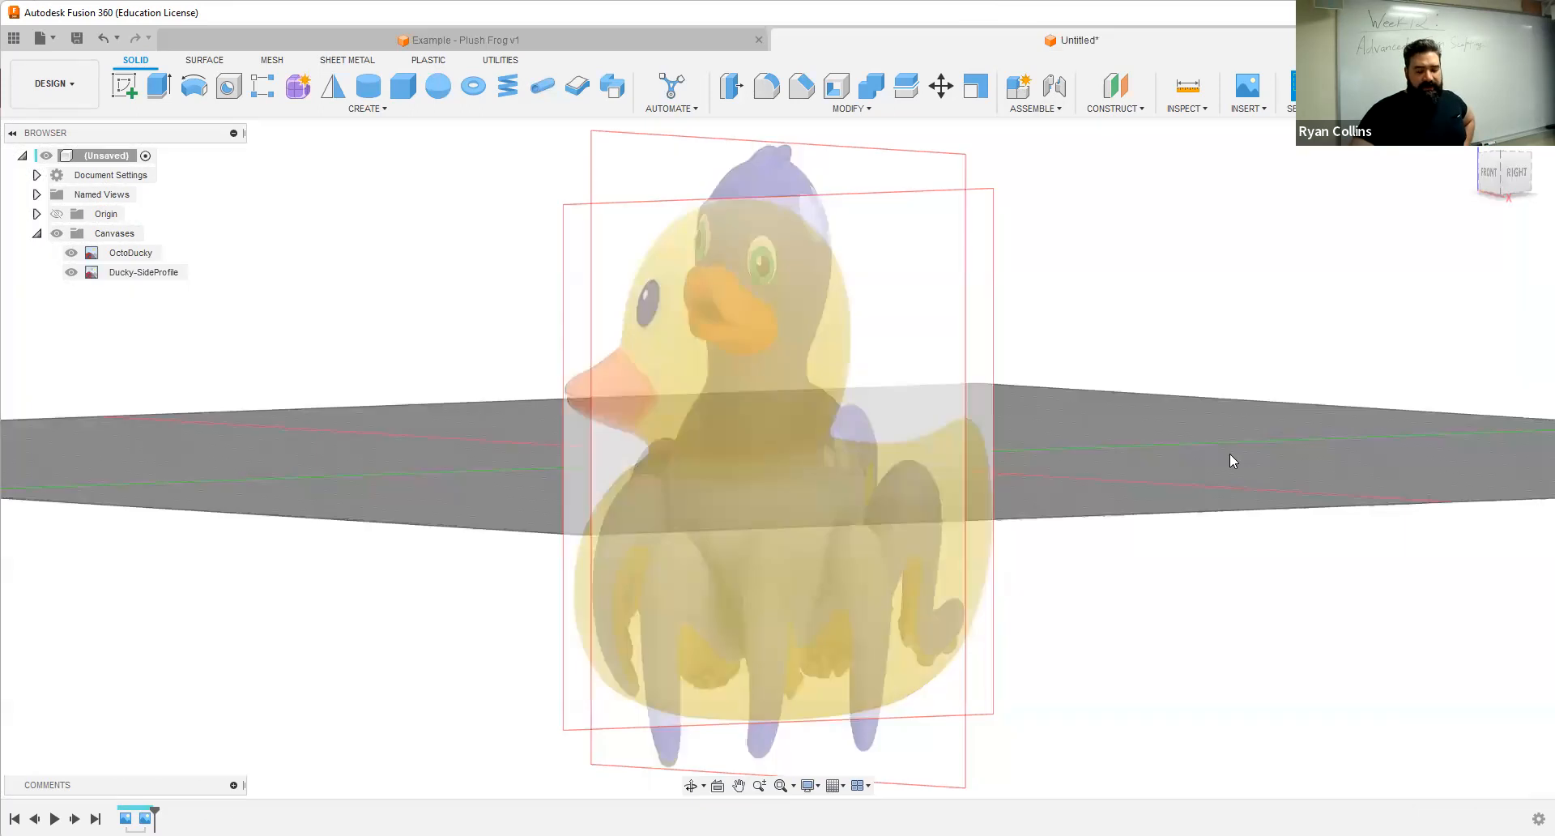
pyautogui.keyDown('shift'); pyautogui.moveTo(1228, 431); pyautogui.dragTo(1328, 437, button='middle'); pyautogui.keyUp('shift')
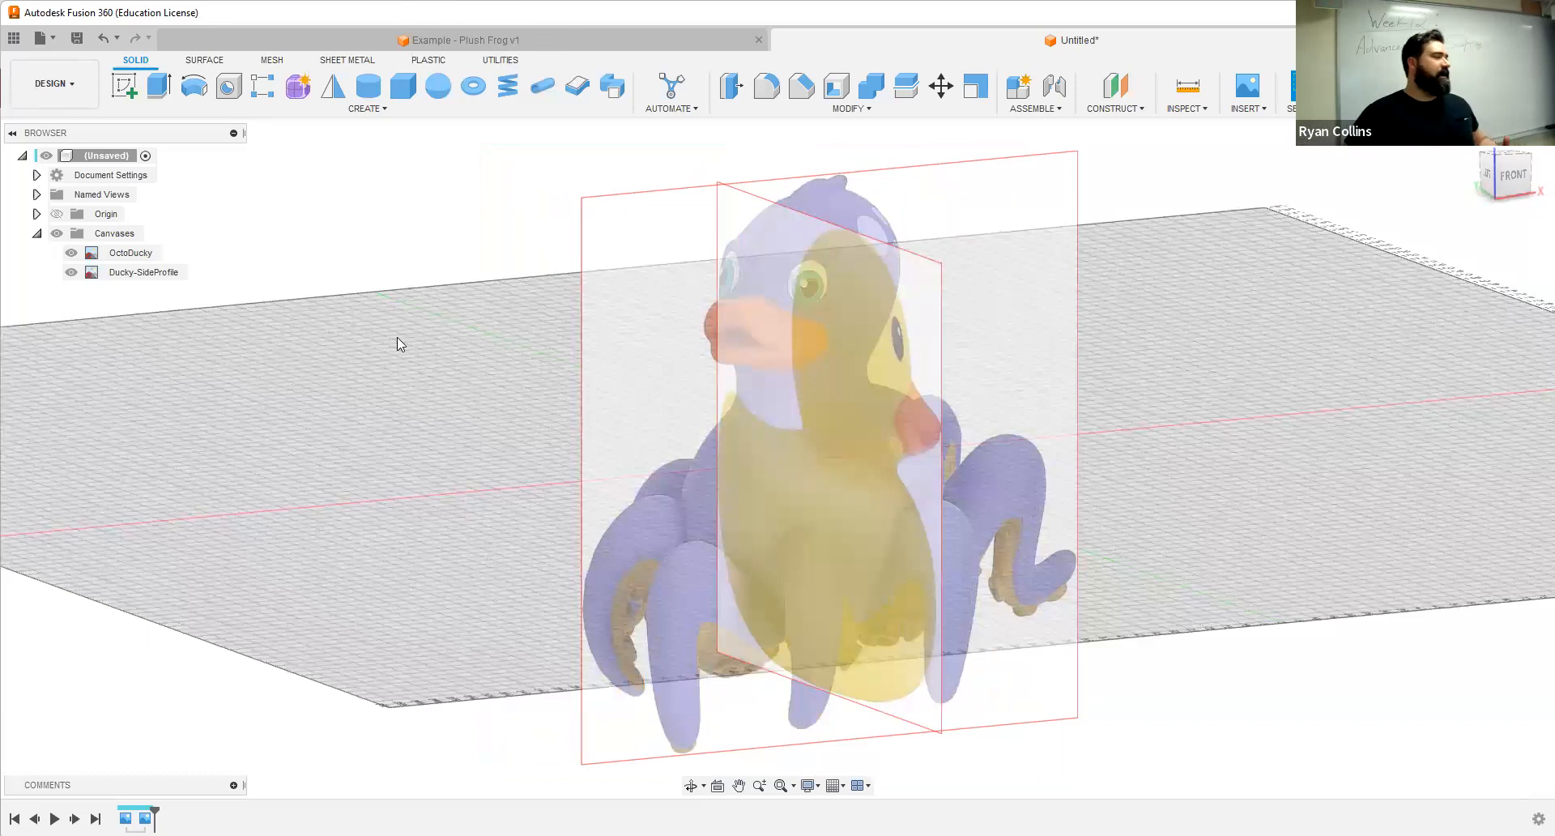
pyautogui.hotkey('ctrl', 'Tab')
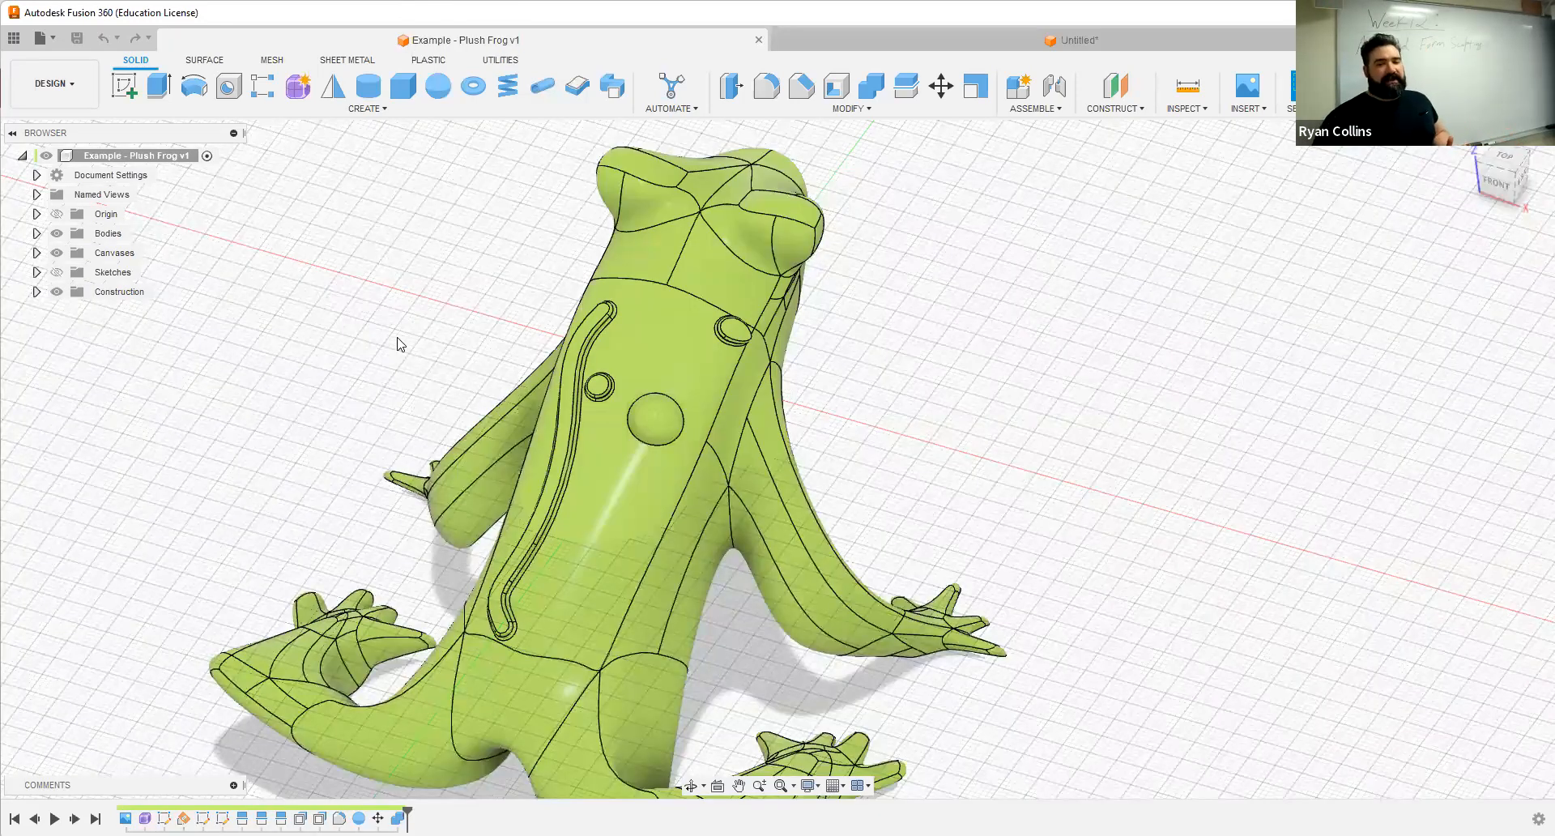
pyautogui.scroll(-2, 880, 429)
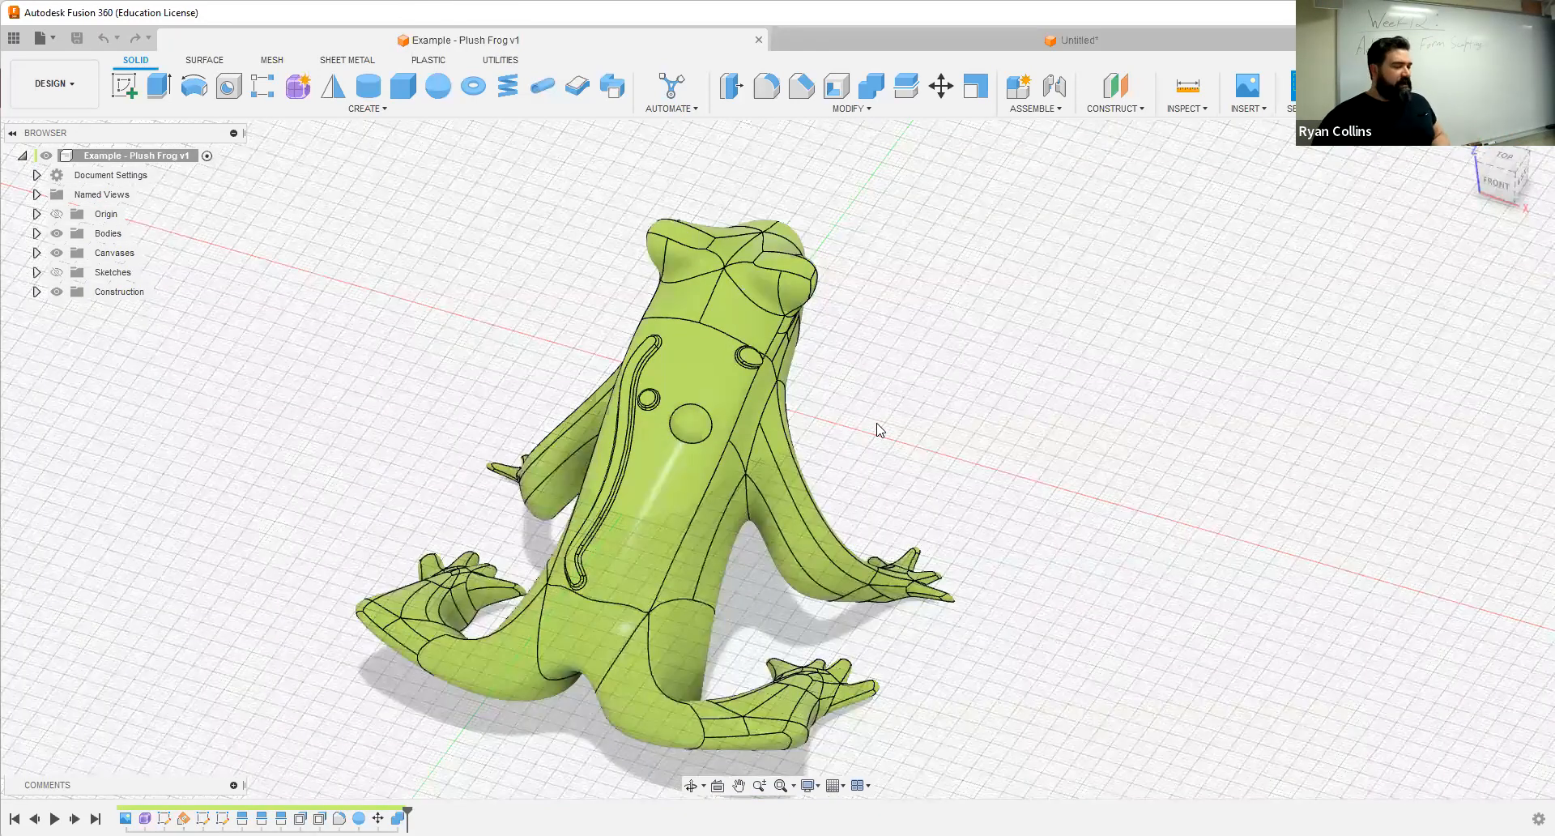
pyautogui.scroll(-2, 880, 429)
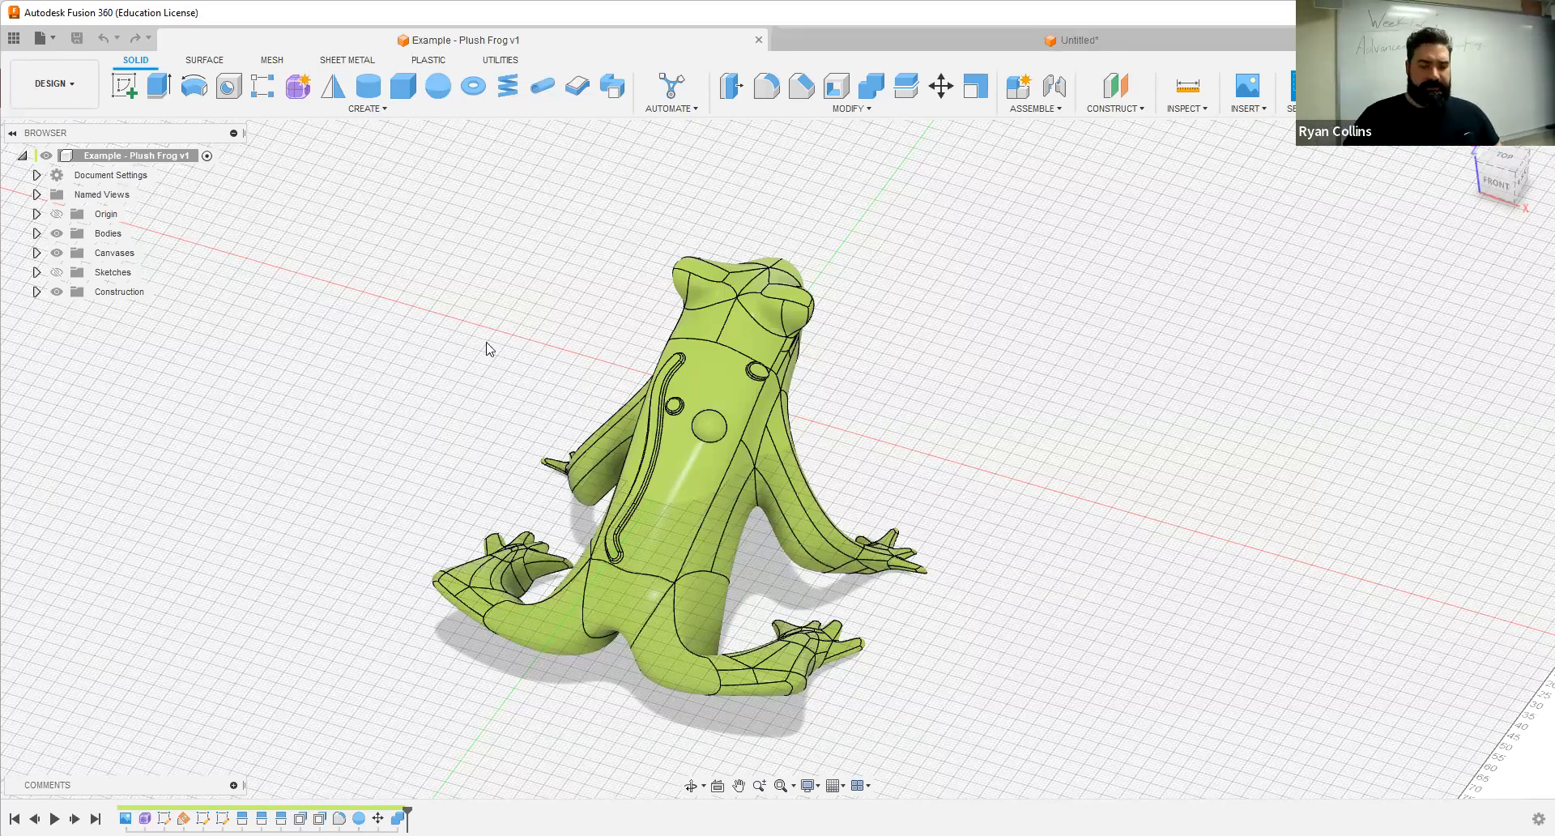
# Step: Create a new design and save it as "Example - Frog 2" in the 07-Form Plush Toy folder
pyautogui.hotkey('ctrl', 'n')
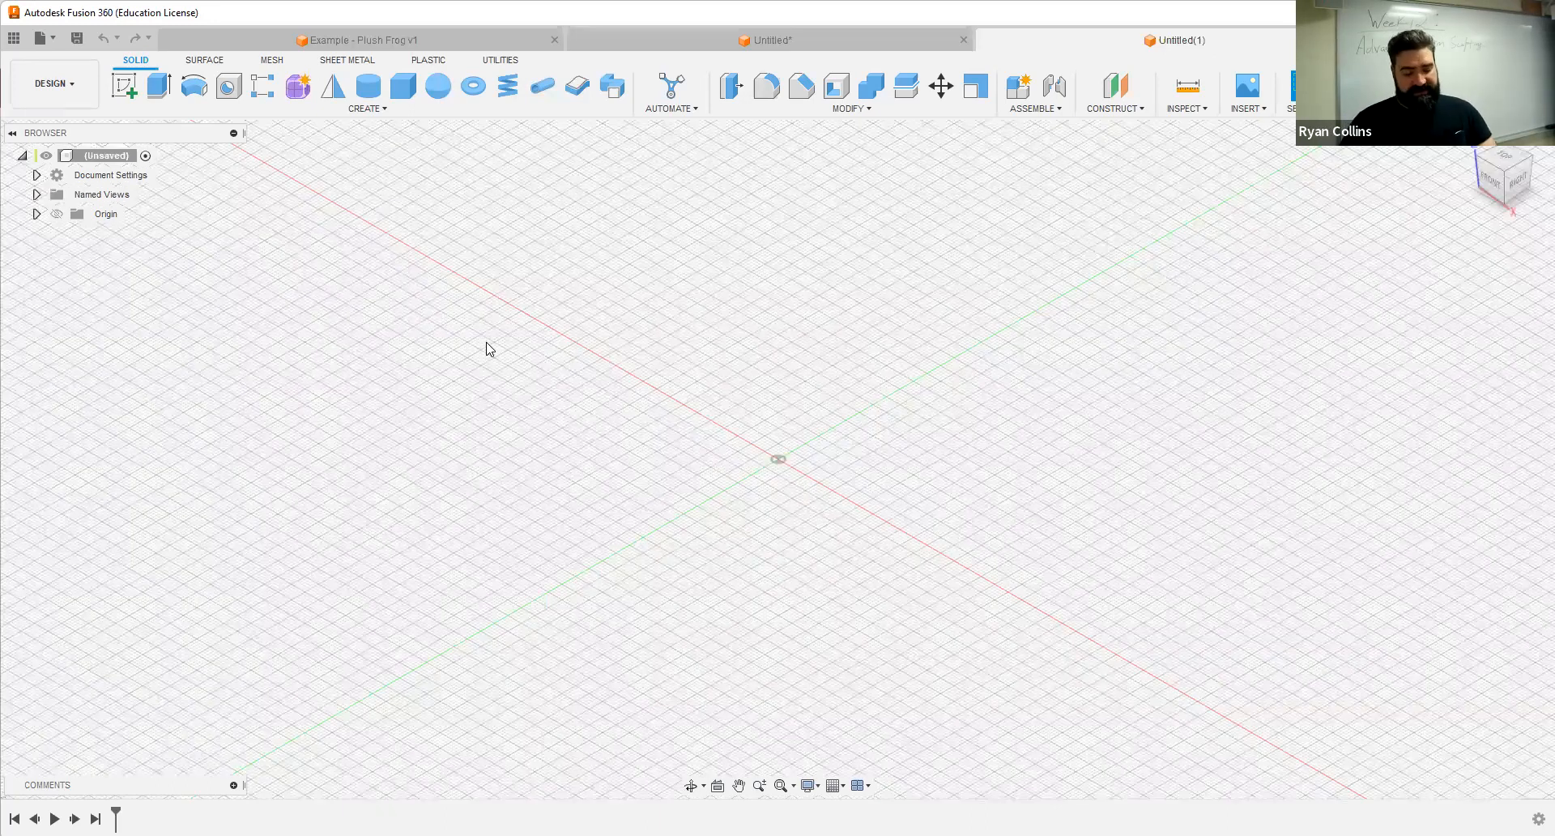
pyautogui.hotkey('ctrl', 's')
pyautogui.write('Example')
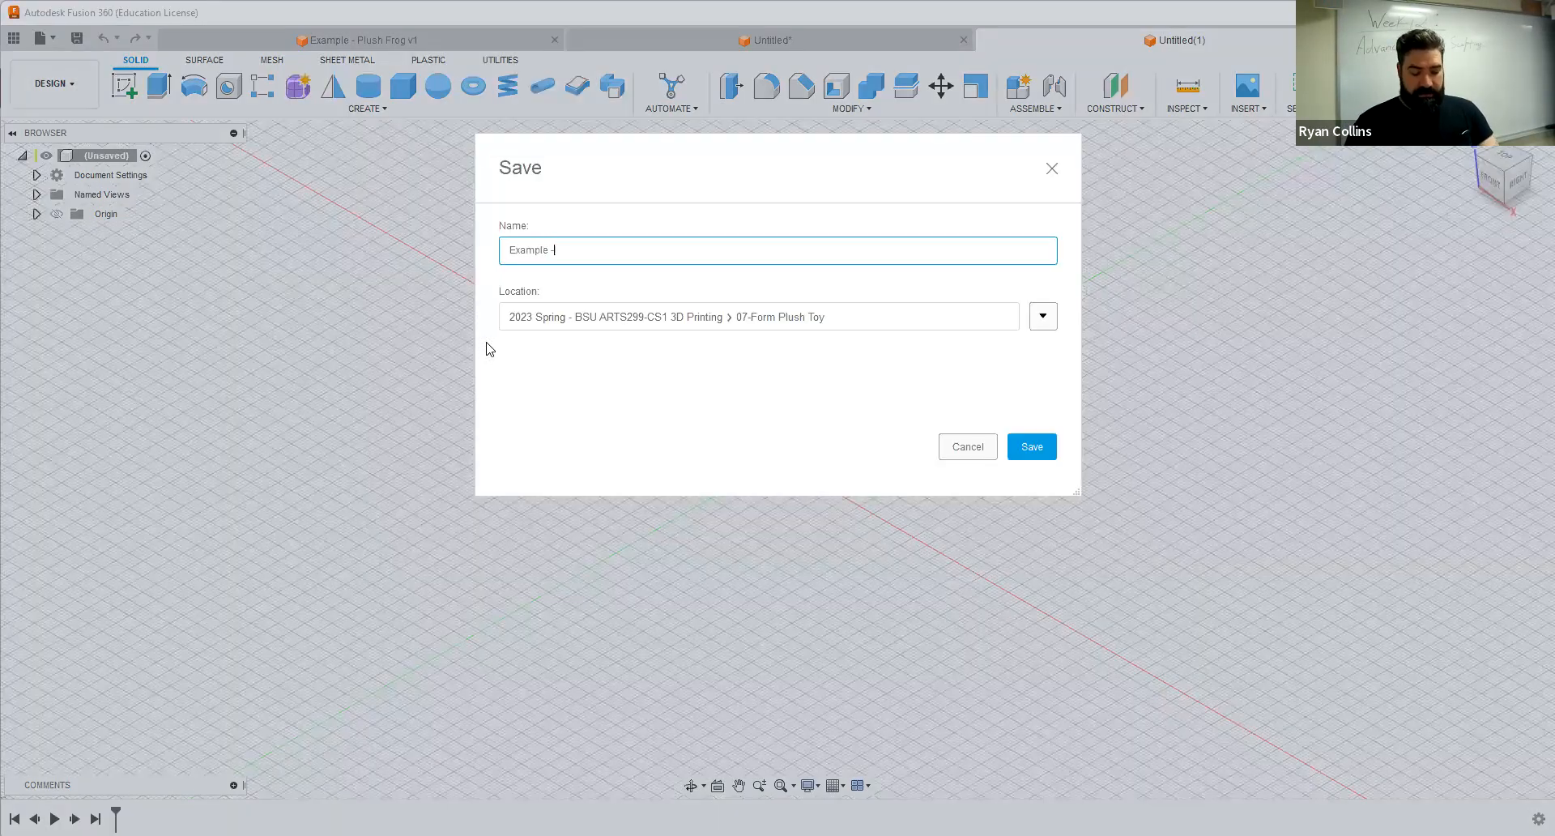
pyautogui.write(' - Frog 2')
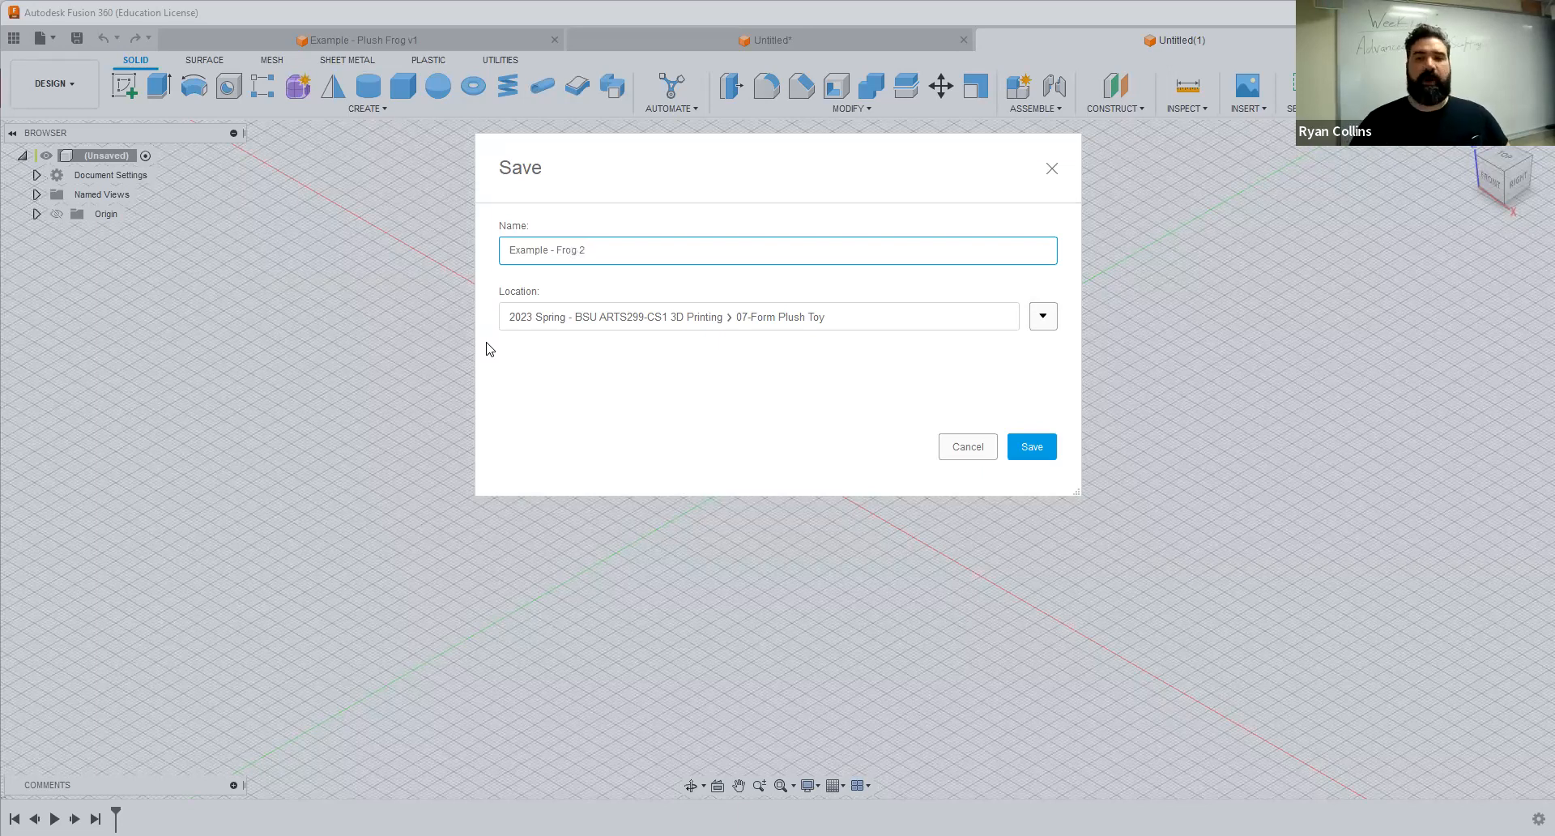
pyautogui.press('Return')
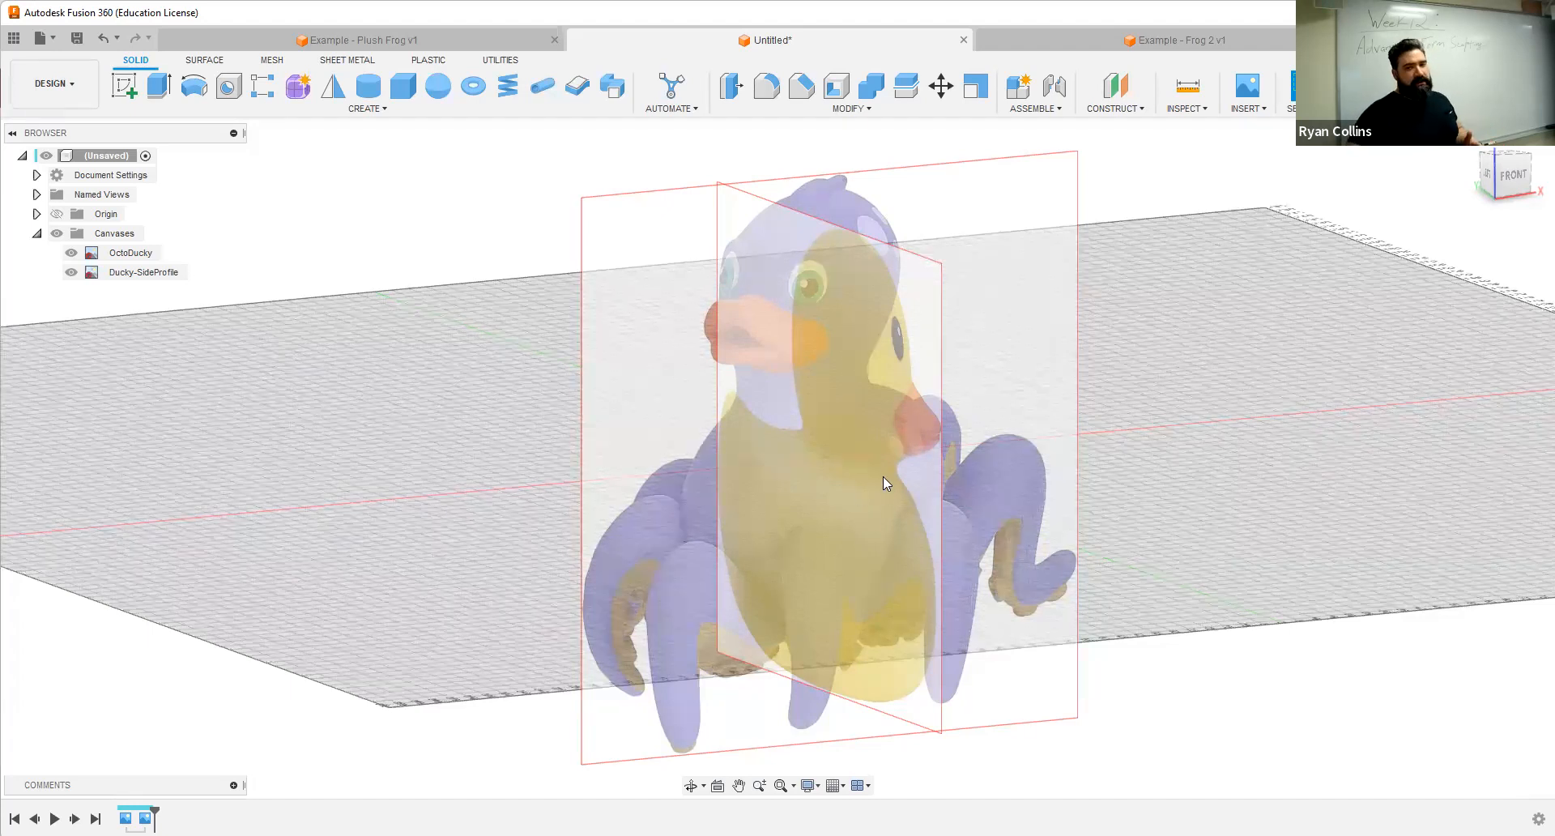
# Step: Examine the OctoDucky and Ducky-SideProfile canvases in the untitled design, from the beak and neck down to the tentacles
pyautogui.scroll(5, 891, 402)
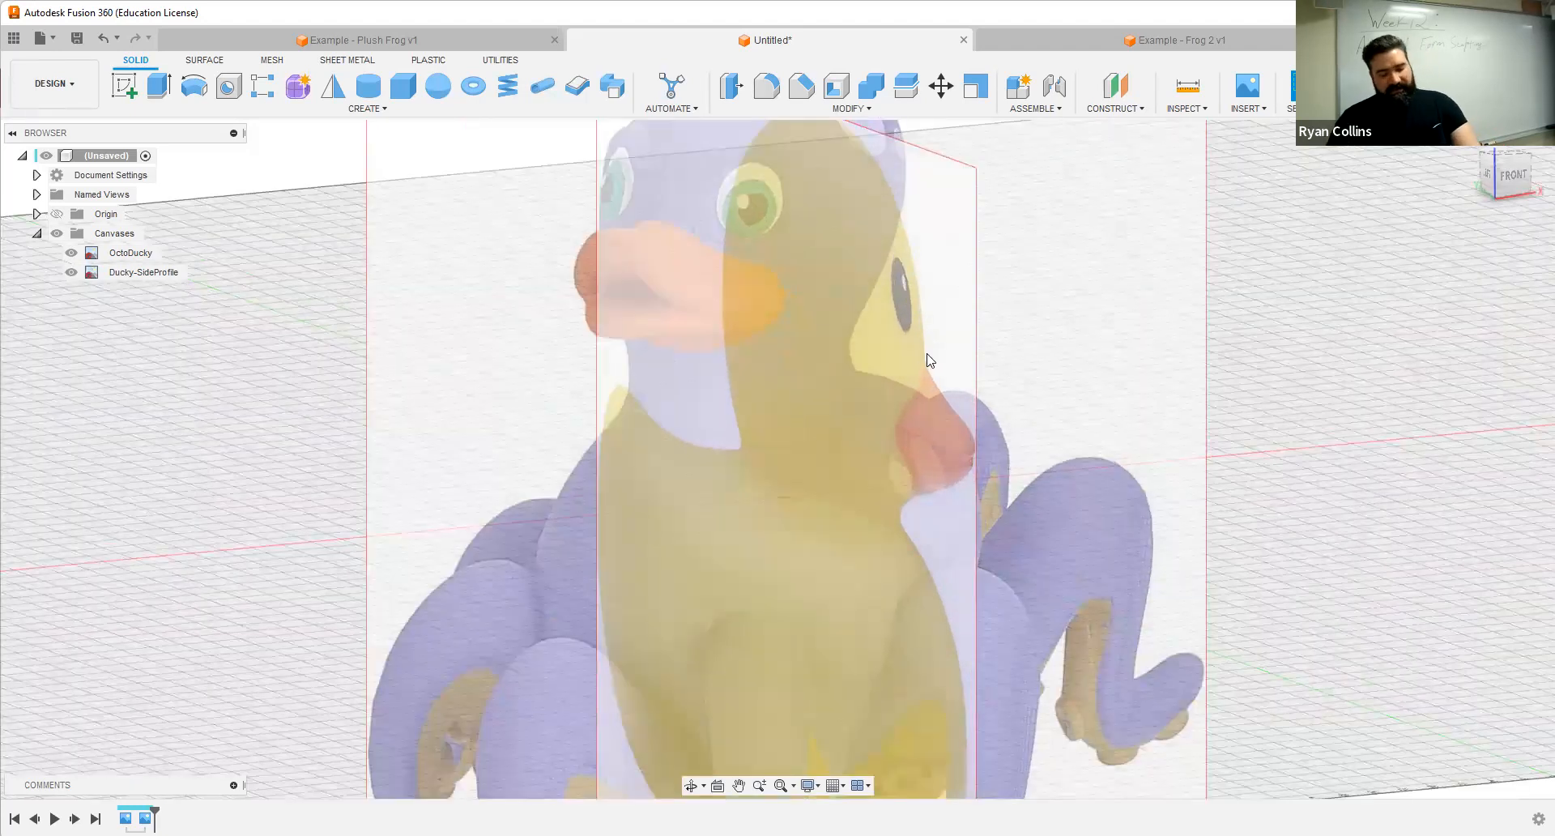
pyautogui.keyDown('shift'); pyautogui.moveTo(934, 399); pyautogui.dragTo(765, 256, button='middle'); pyautogui.keyUp('shift')
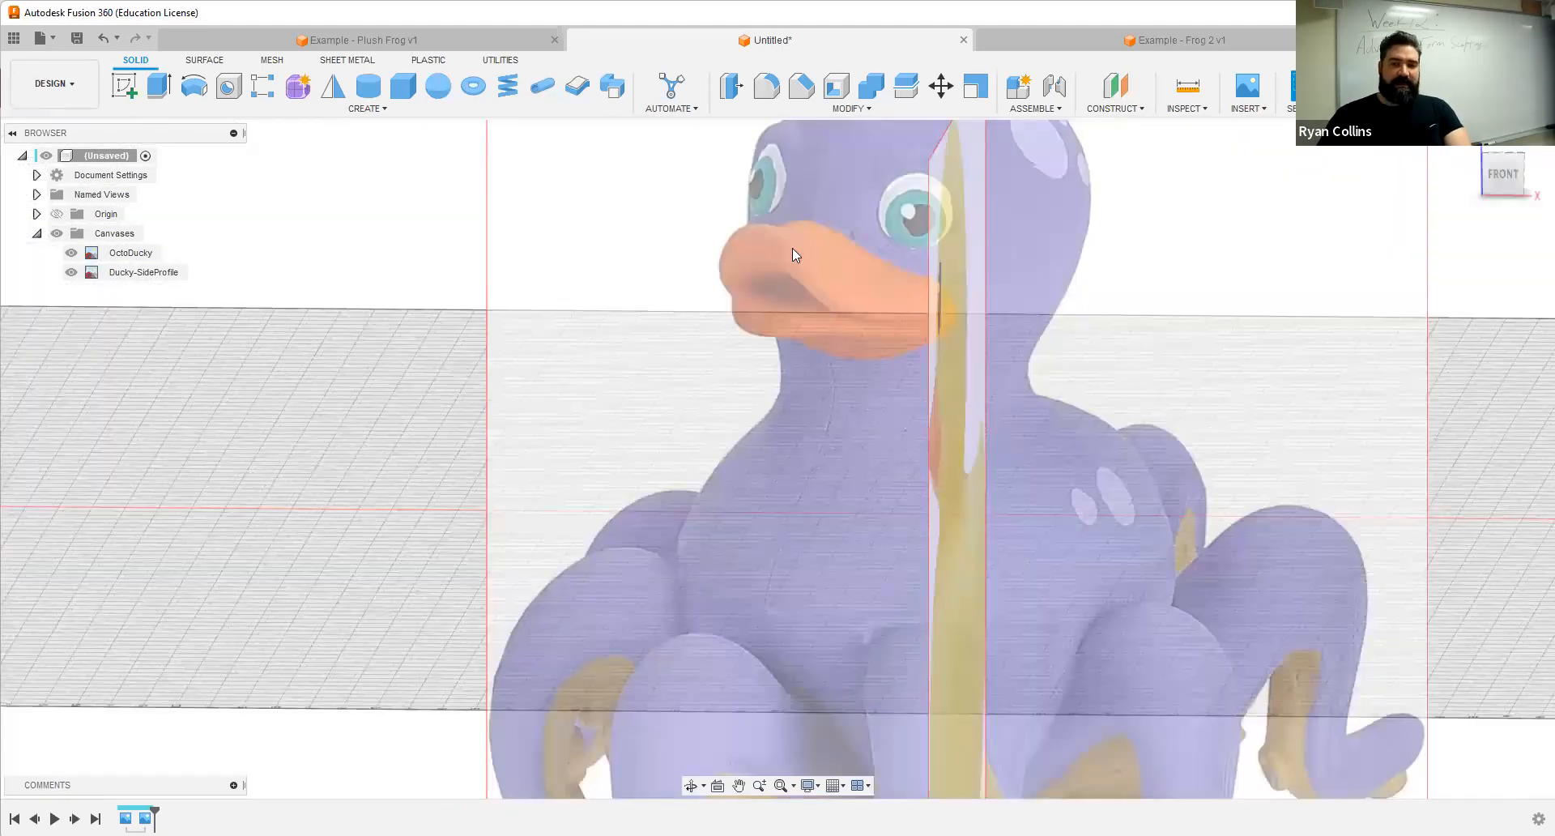
pyautogui.scroll(3, 773, 251)
pyautogui.scroll(2, 777, 198)
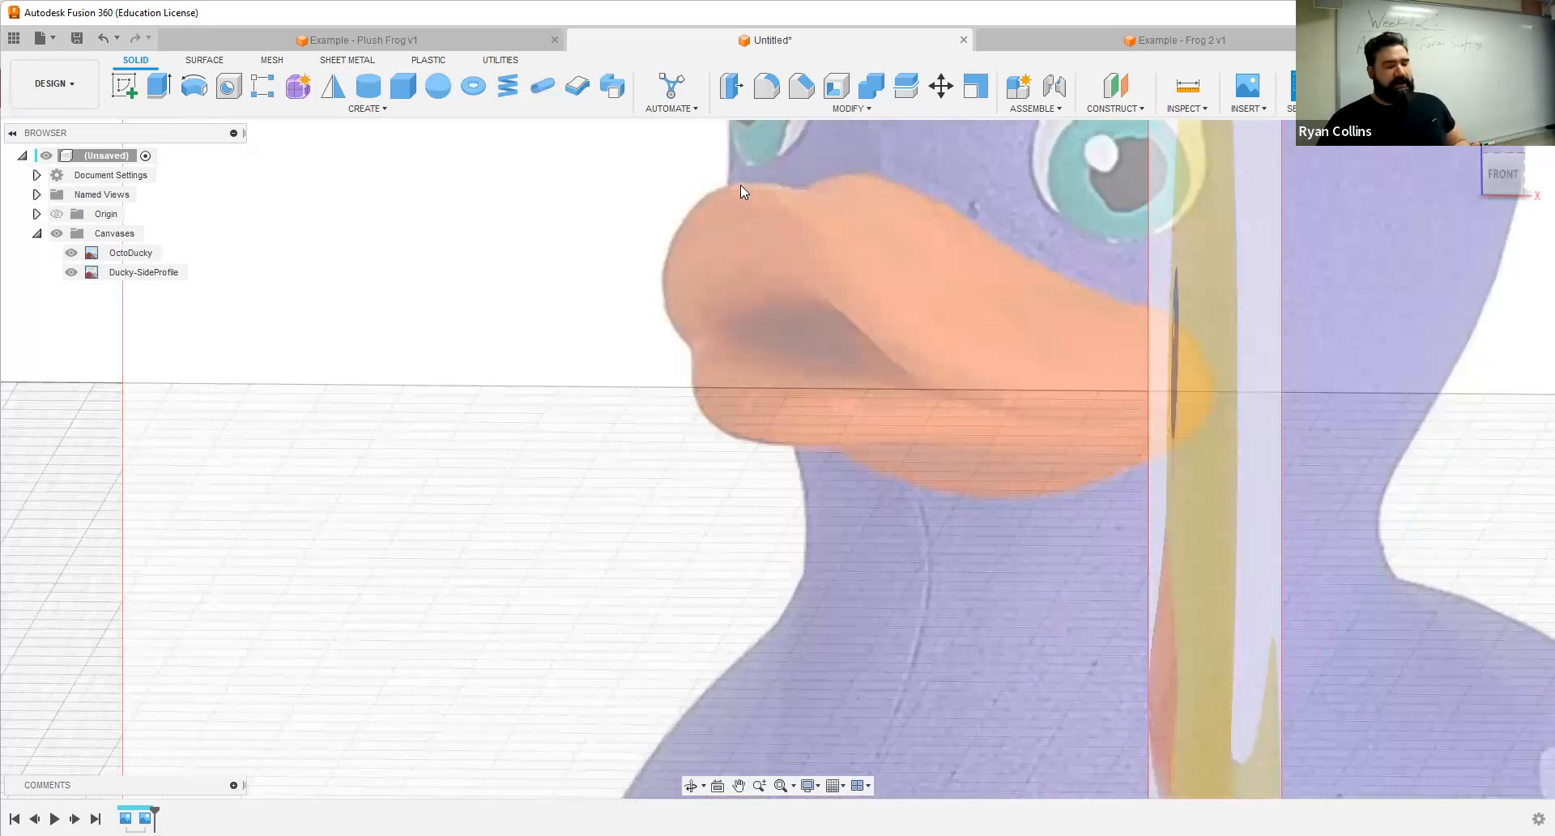
pyautogui.scroll(-5, 875, 440)
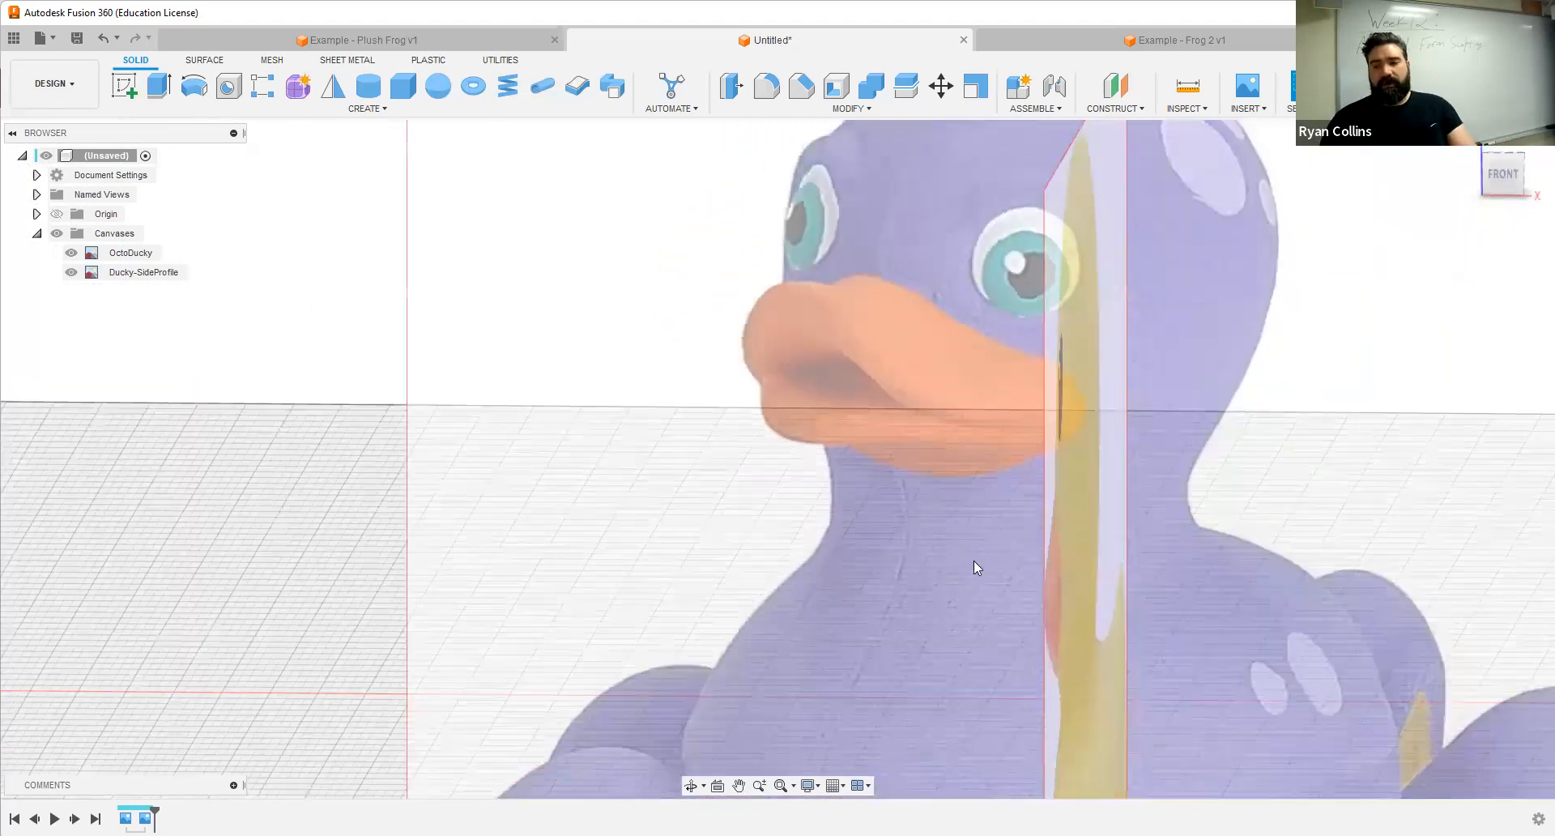
pyautogui.scroll(4, 981, 515)
pyautogui.moveTo(956, 611); pyautogui.dragTo(857, 410, button='middle')
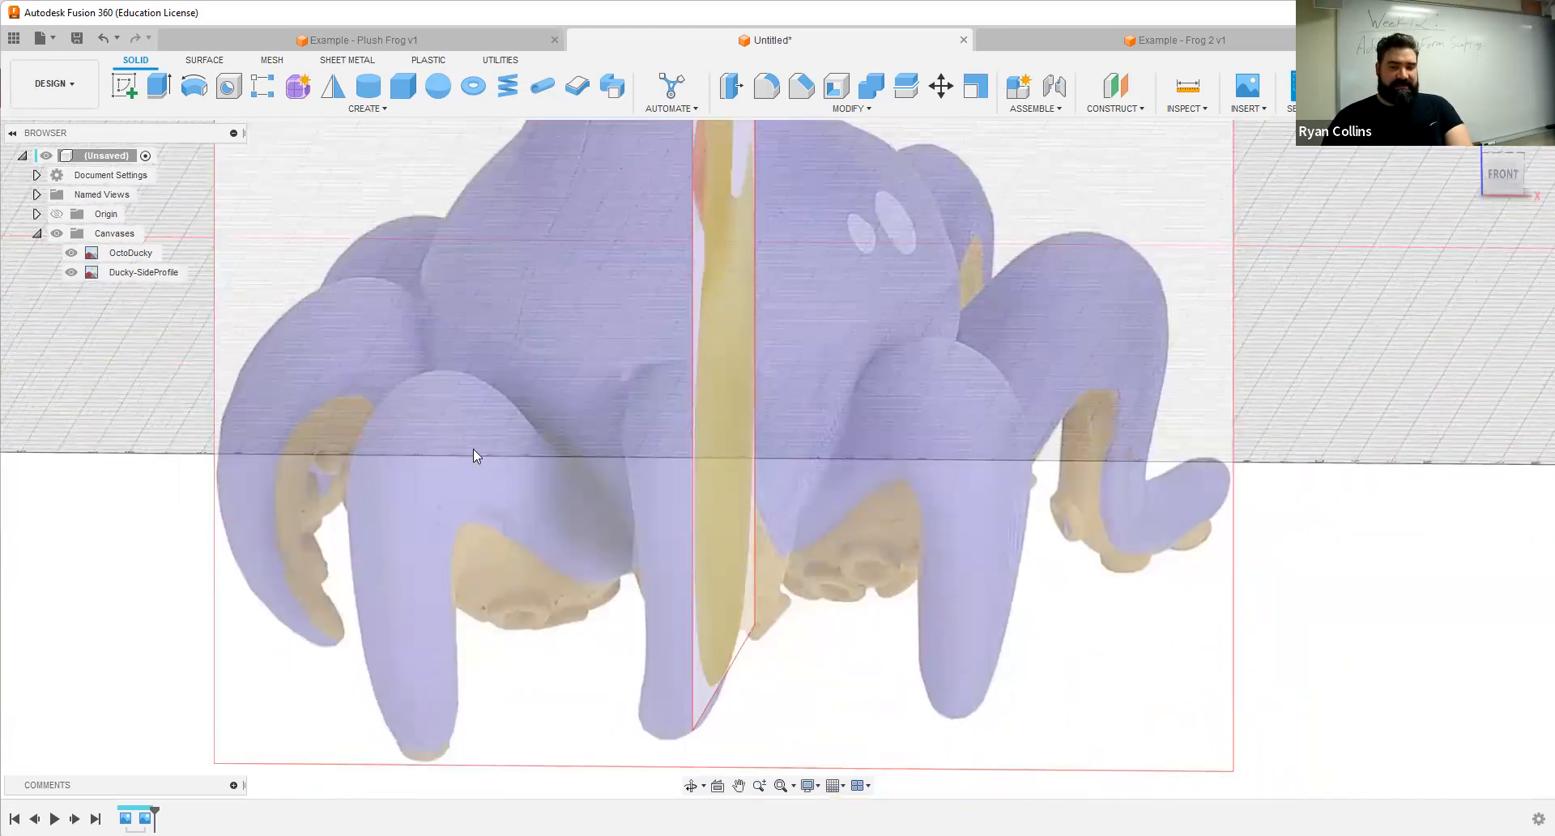
pyautogui.moveTo(683, 656)
pyautogui.keyDown('shift'); pyautogui.mouseDown(button='middle')
pyautogui.moveTo(670, 570)
pyautogui.moveTo(693, 560)
pyautogui.moveTo(698, 611)
pyautogui.moveTo(672, 651)
pyautogui.mouseUp(button='middle'); pyautogui.keyUp('shift')
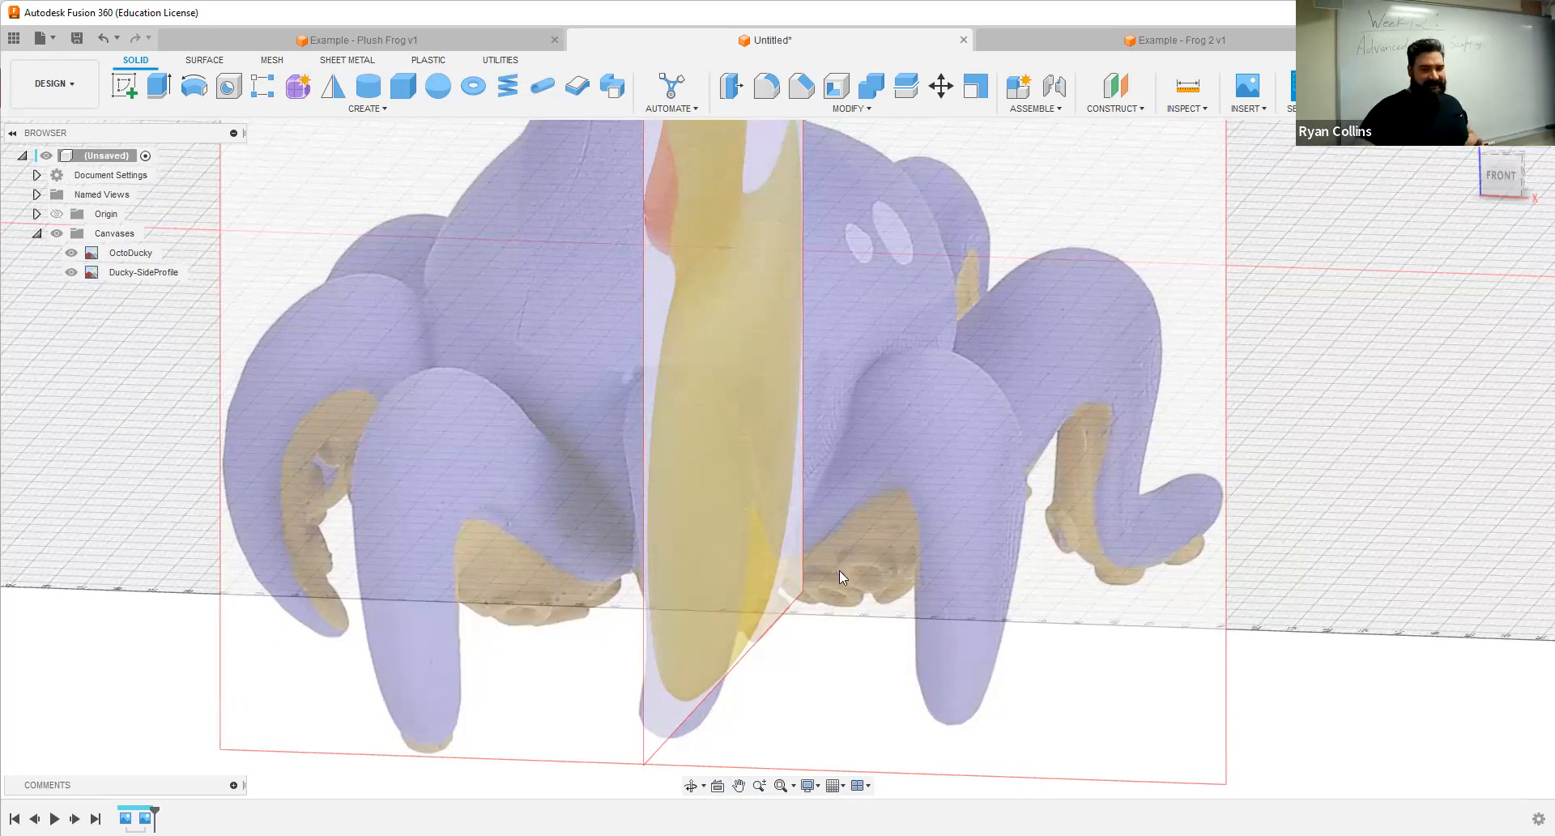
pyautogui.scroll(-5, 839, 570)
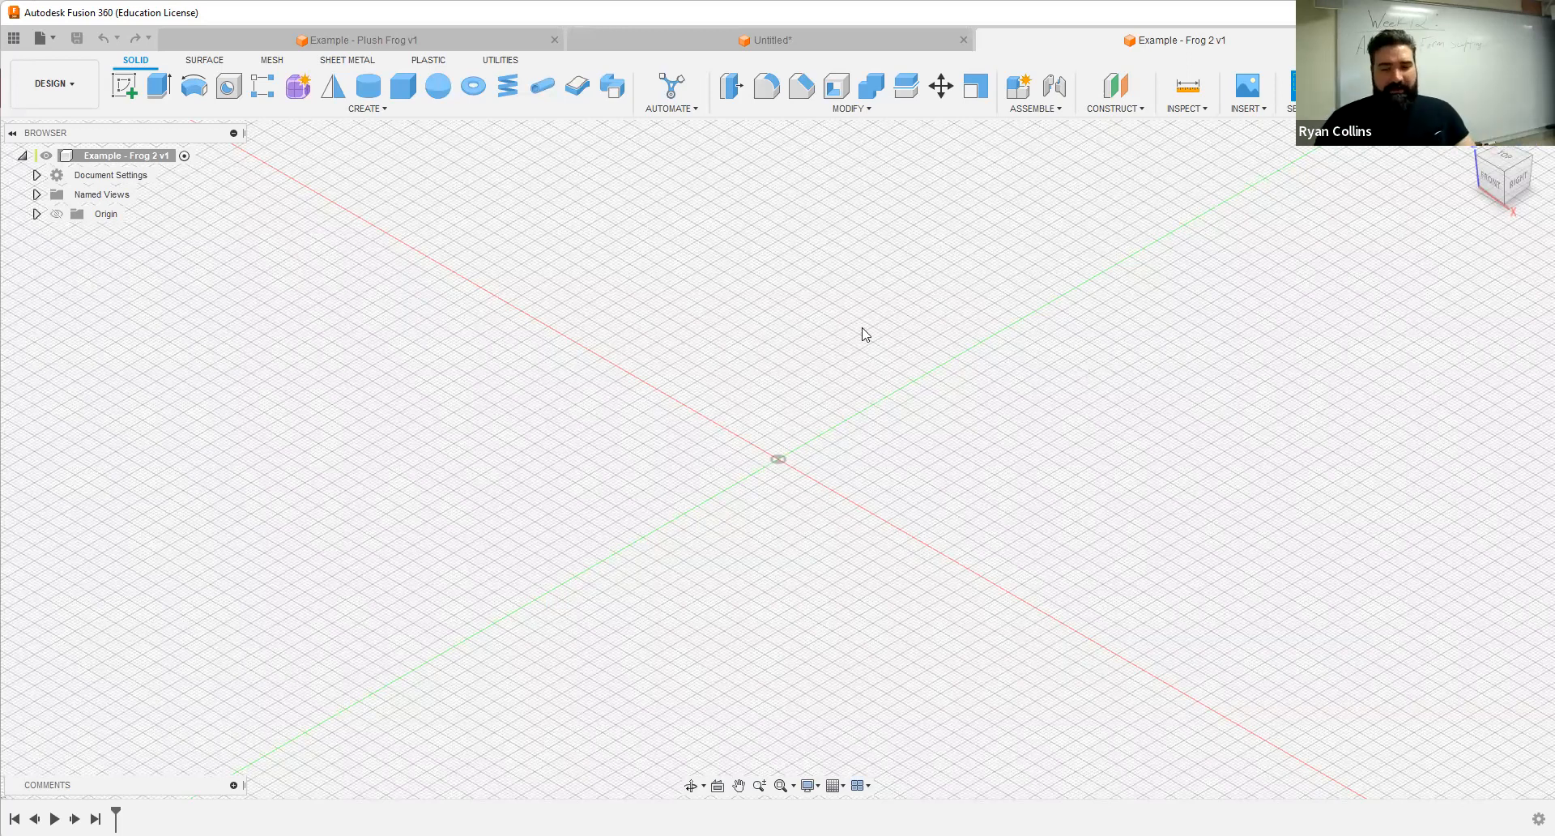
# Step: Start a new form in the Example - Frog 2 design
pyautogui.click(297, 88)
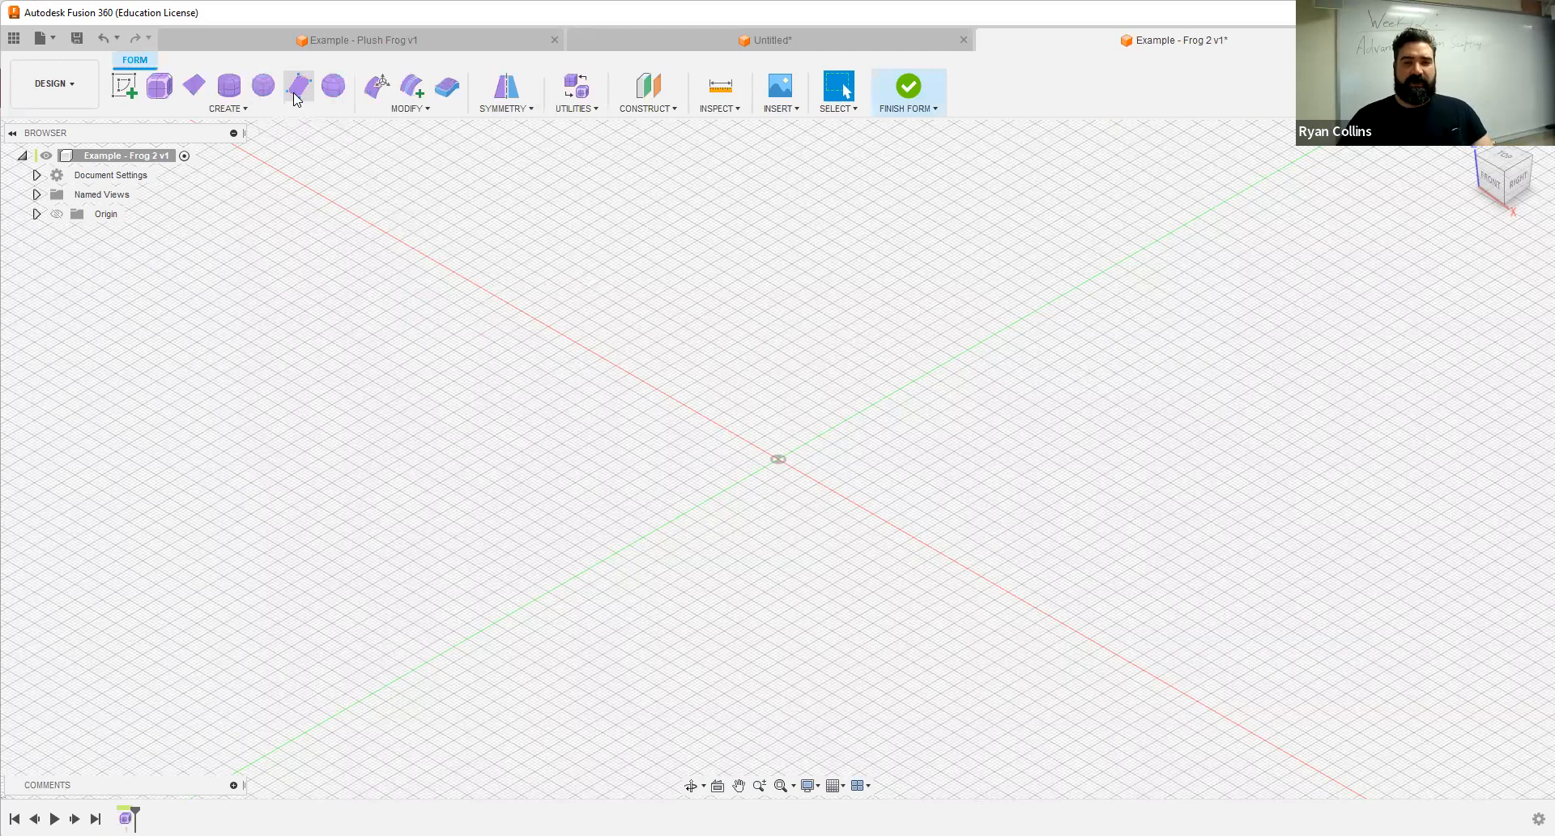
# Step: Try a form box centred on the origin with a 120 by 60 mm base on the ground plane, and undo it
pyautogui.click(159, 86)
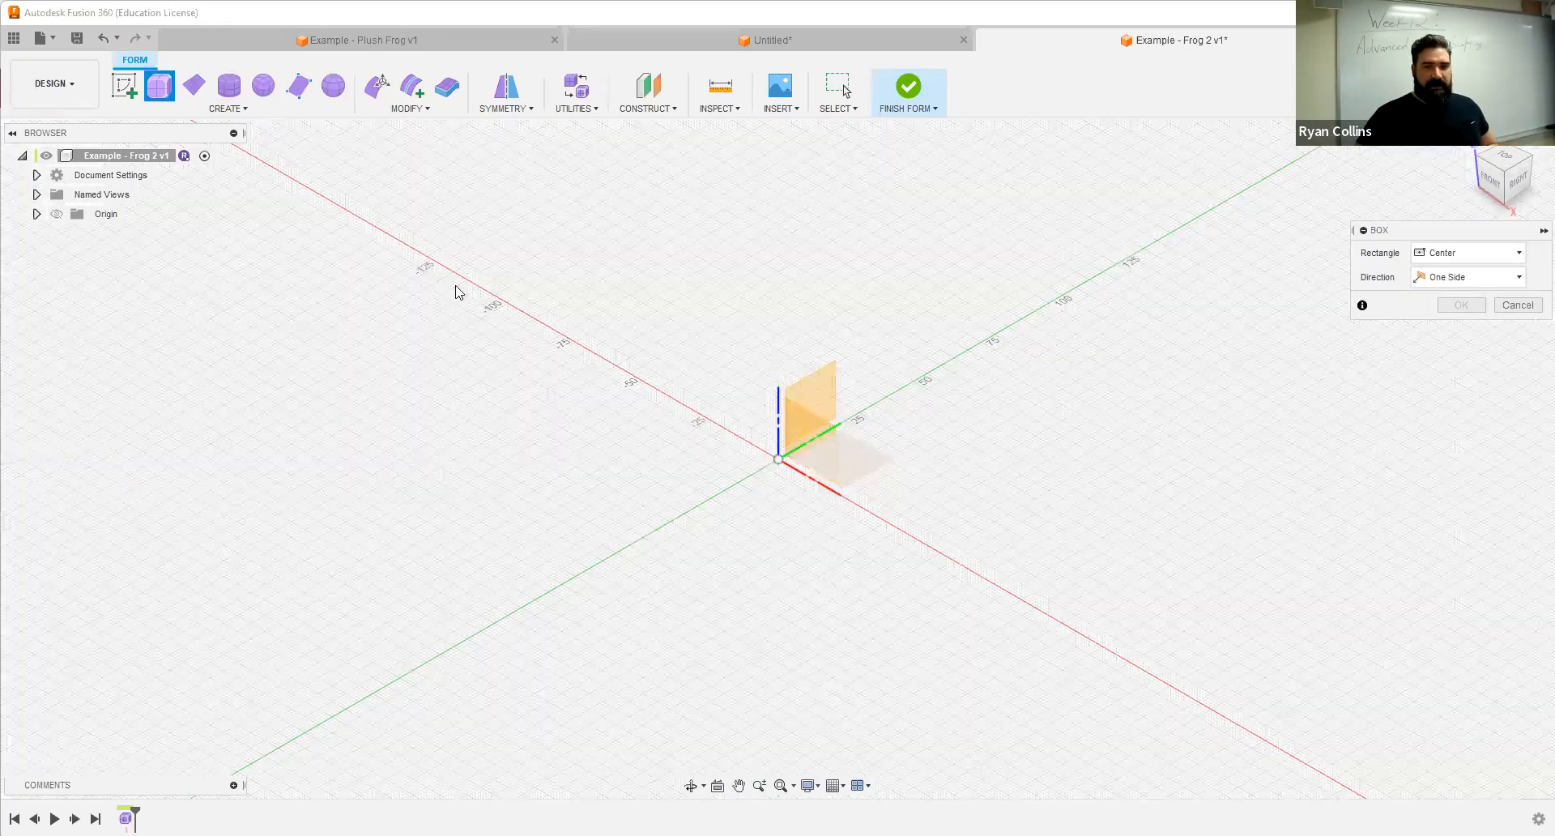
pyautogui.click(788, 468)
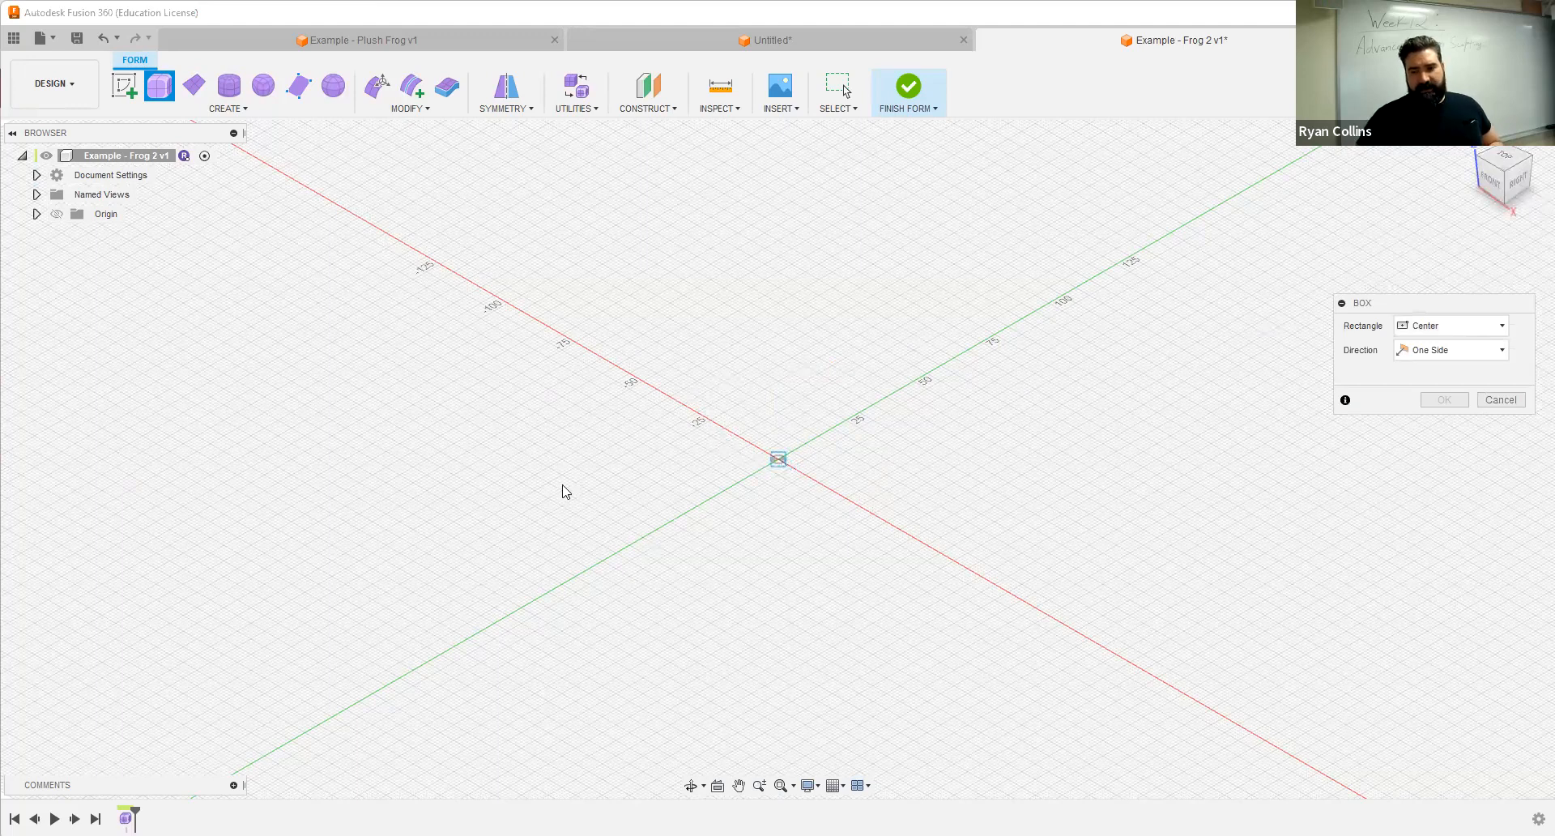
pyautogui.write('120')
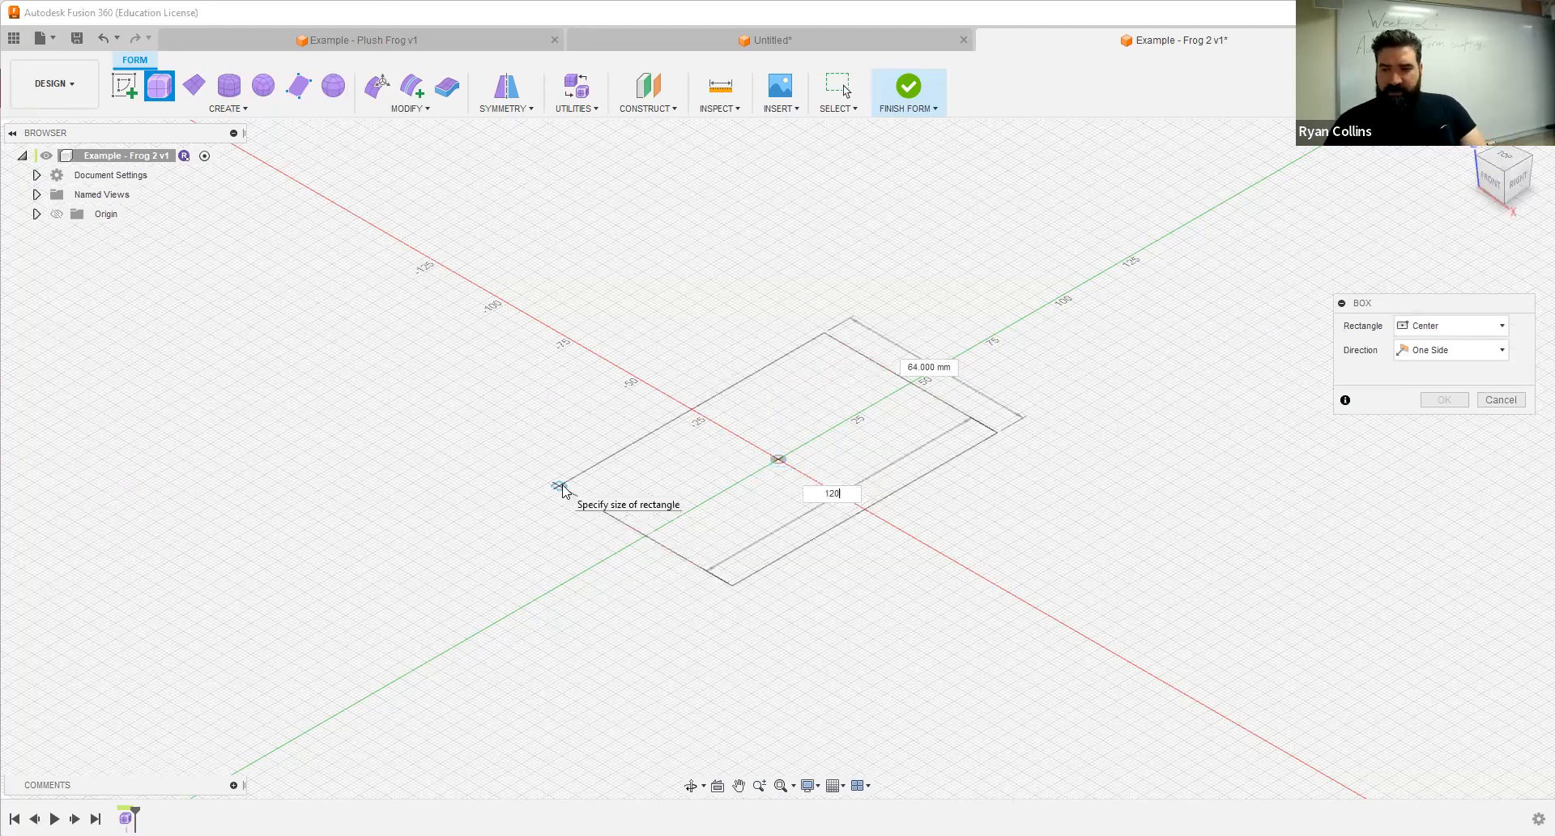
pyautogui.press('Tab')
pyautogui.press('Tab')
pyautogui.write('60')
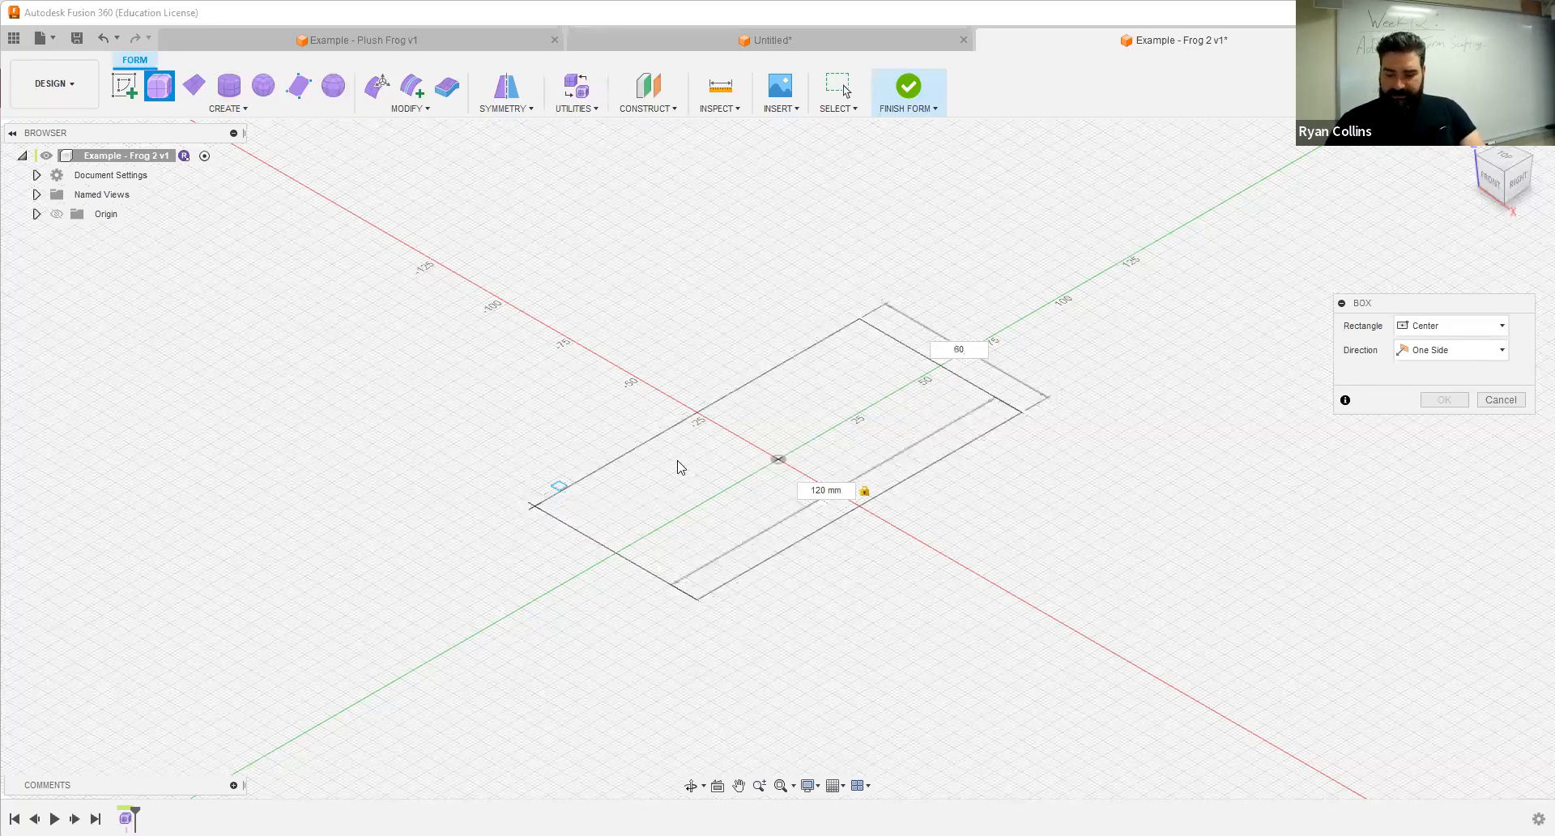
pyautogui.press('Return')
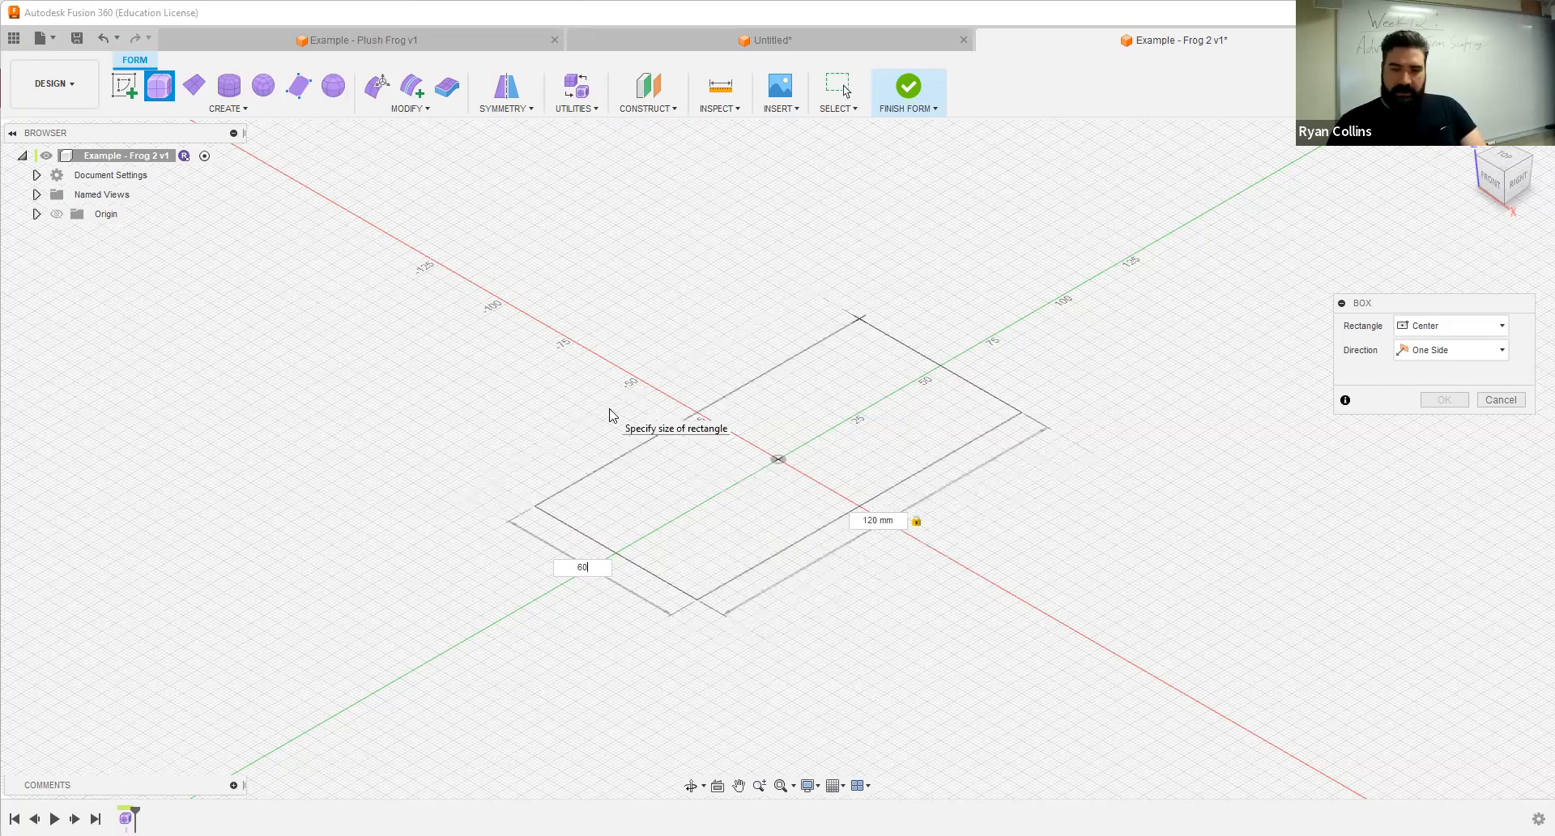
pyautogui.press('Return')
pyautogui.press('Return')
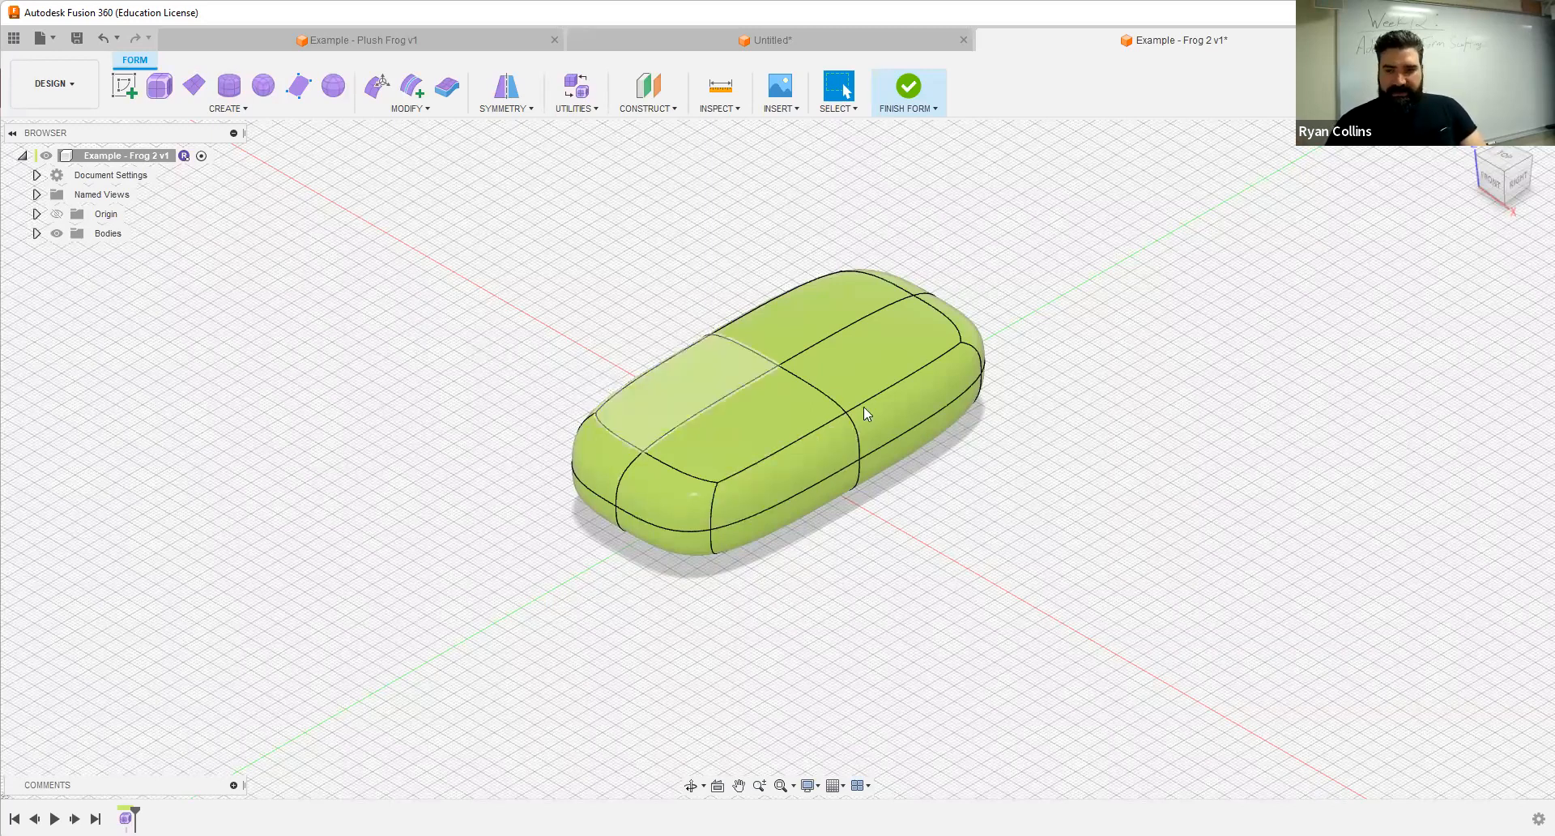
pyautogui.hotkey('ctrl', 'z')
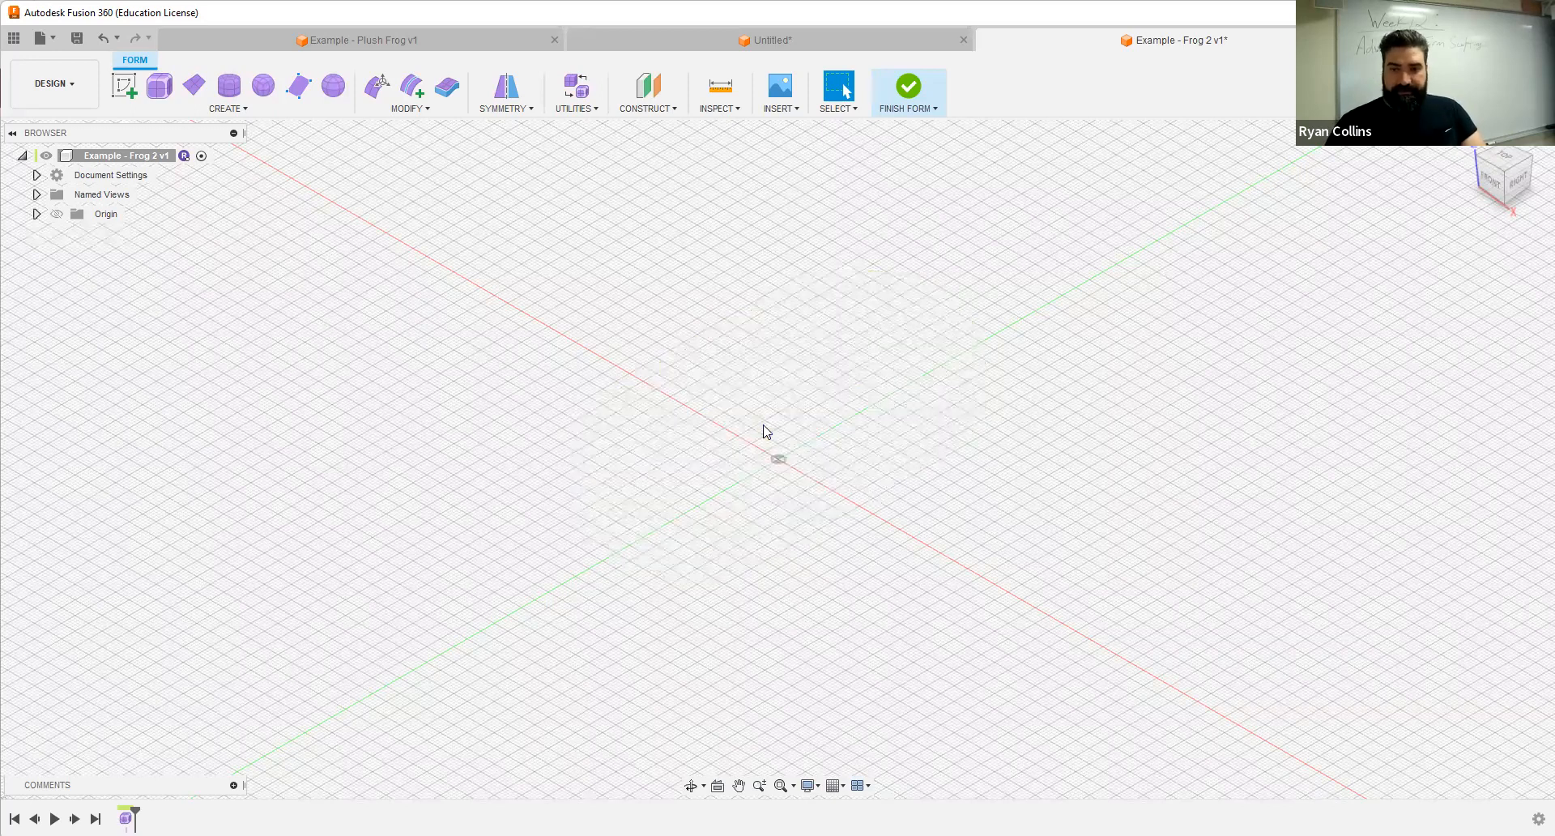
# Step: Draw a form box on the ground plane, centred on the origin, with a width of 120 mm and a length of 60 mm
pyautogui.click(173, 89)
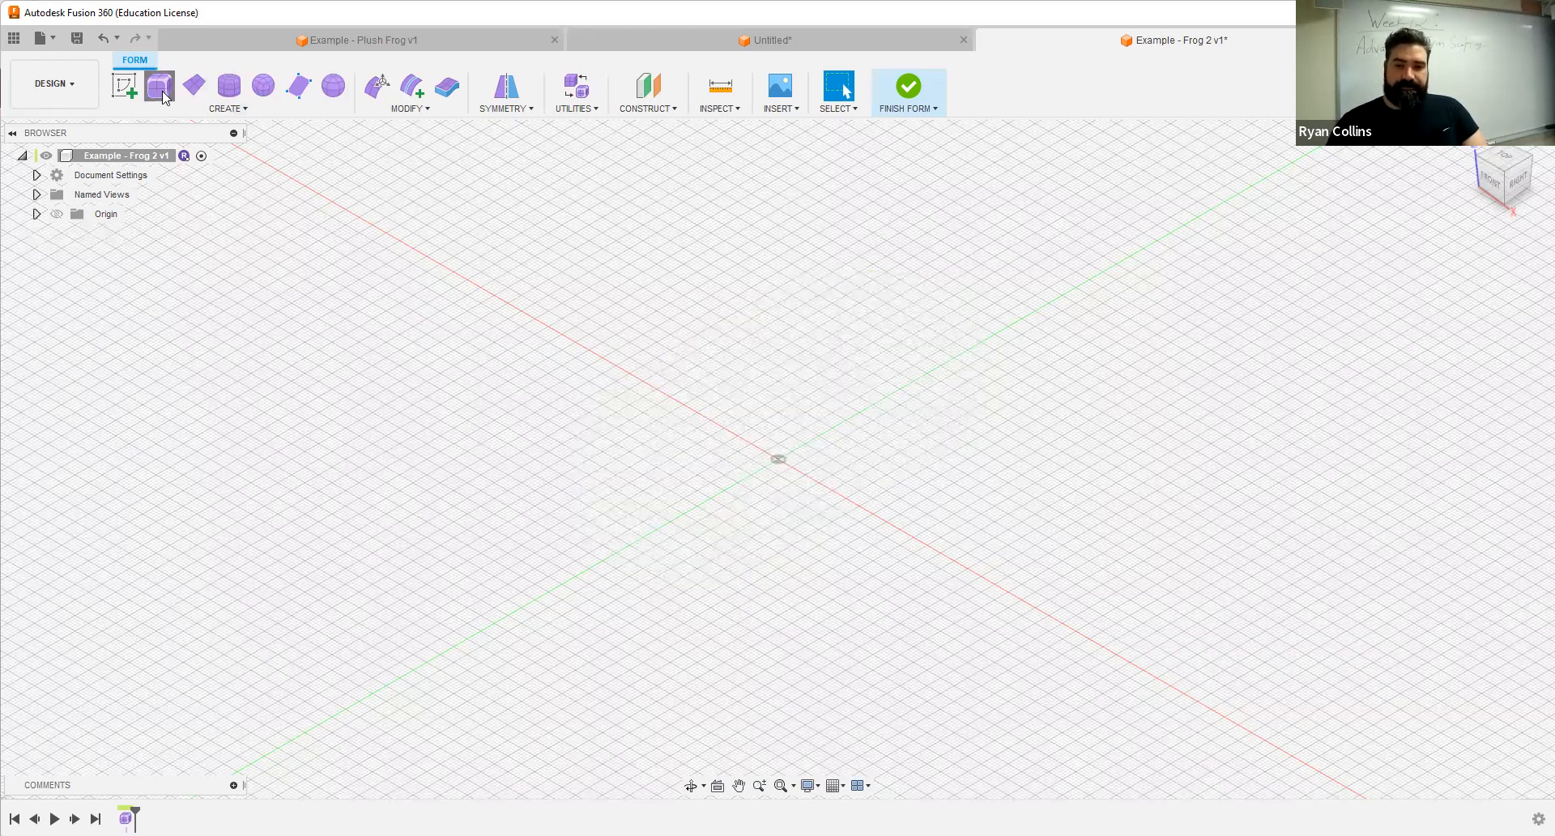
pyautogui.click(783, 466)
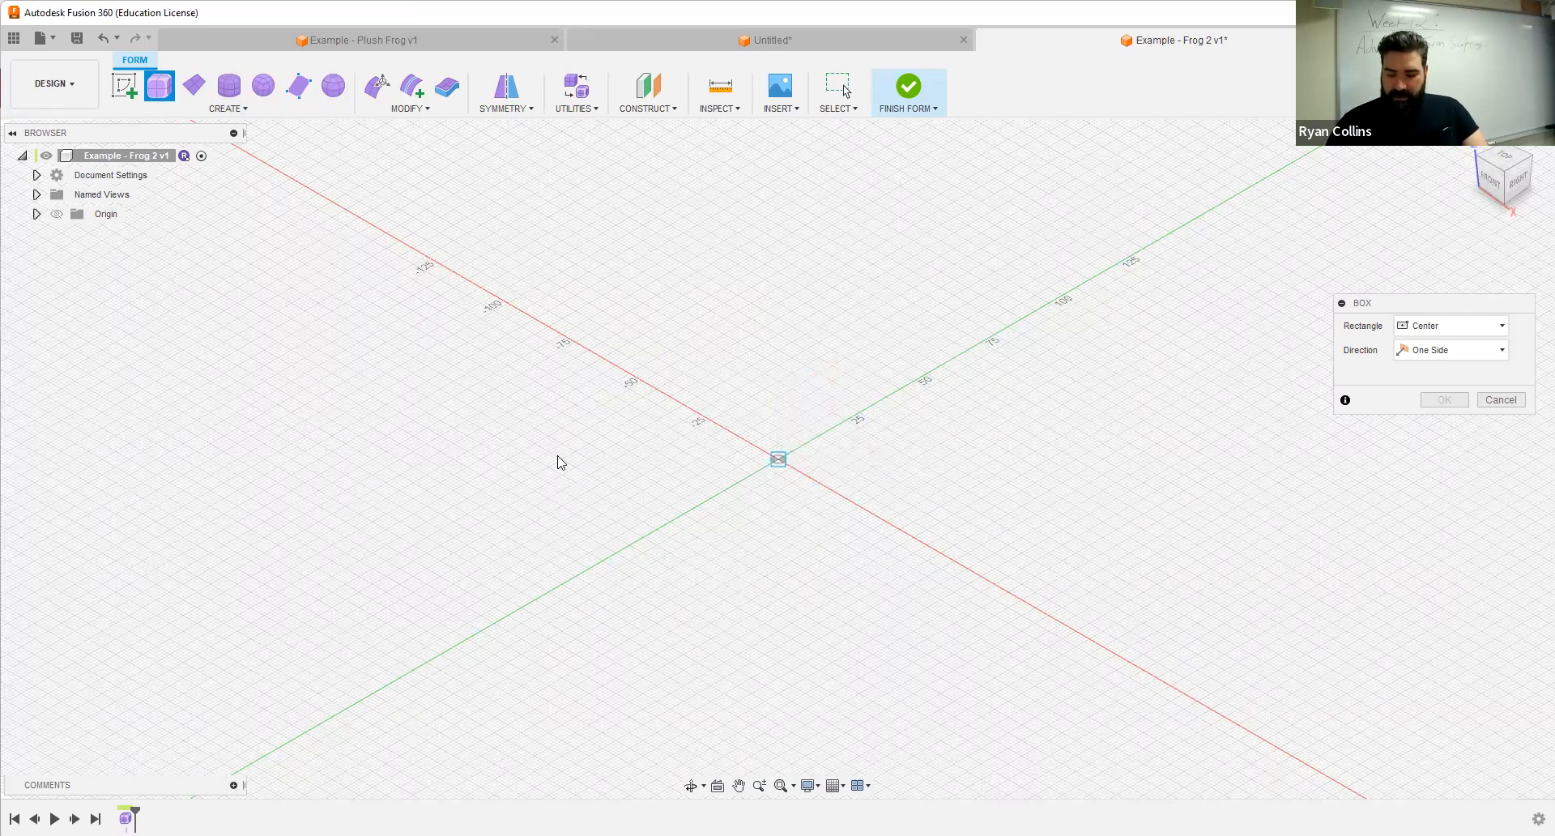
pyautogui.write('120')
pyautogui.press('Tab')
pyautogui.write('60')
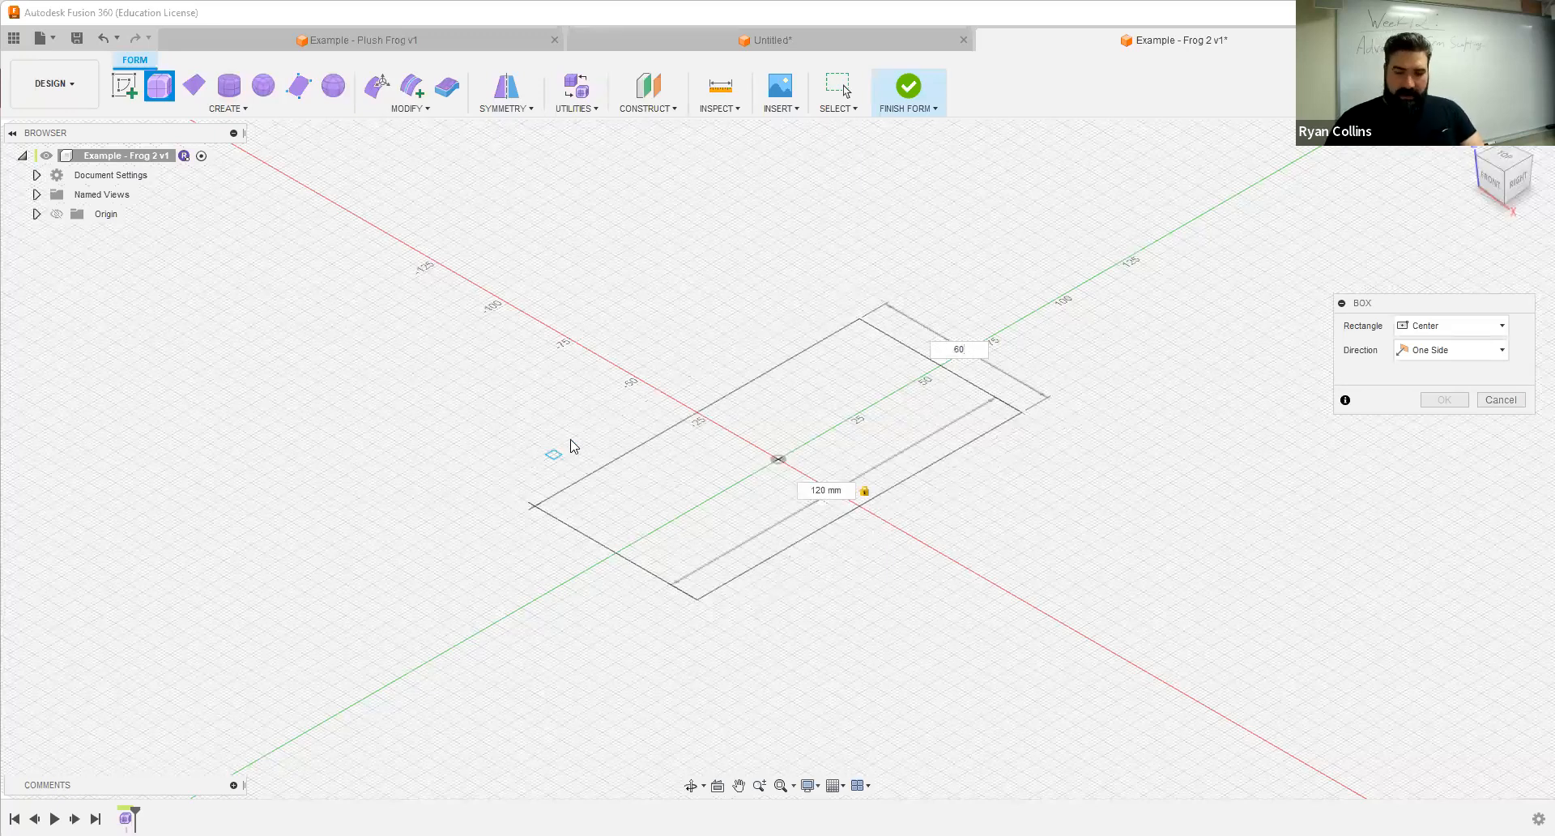
pyautogui.press('Return')
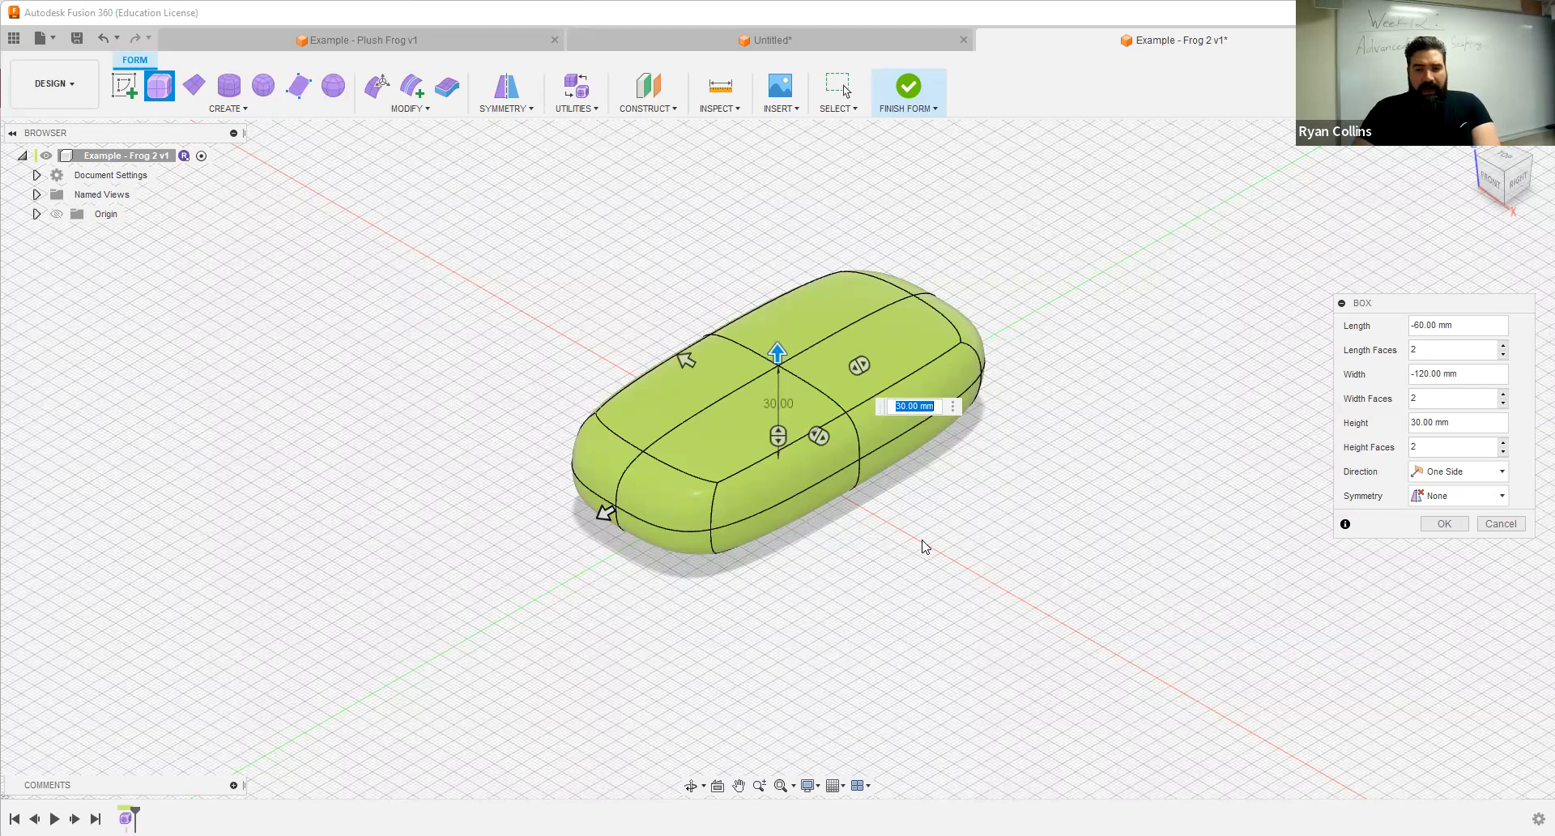
pyautogui.keyDown('shift'); pyautogui.moveTo(843, 496); pyautogui.dragTo(895, 531, button='middle'); pyautogui.keyUp('shift')
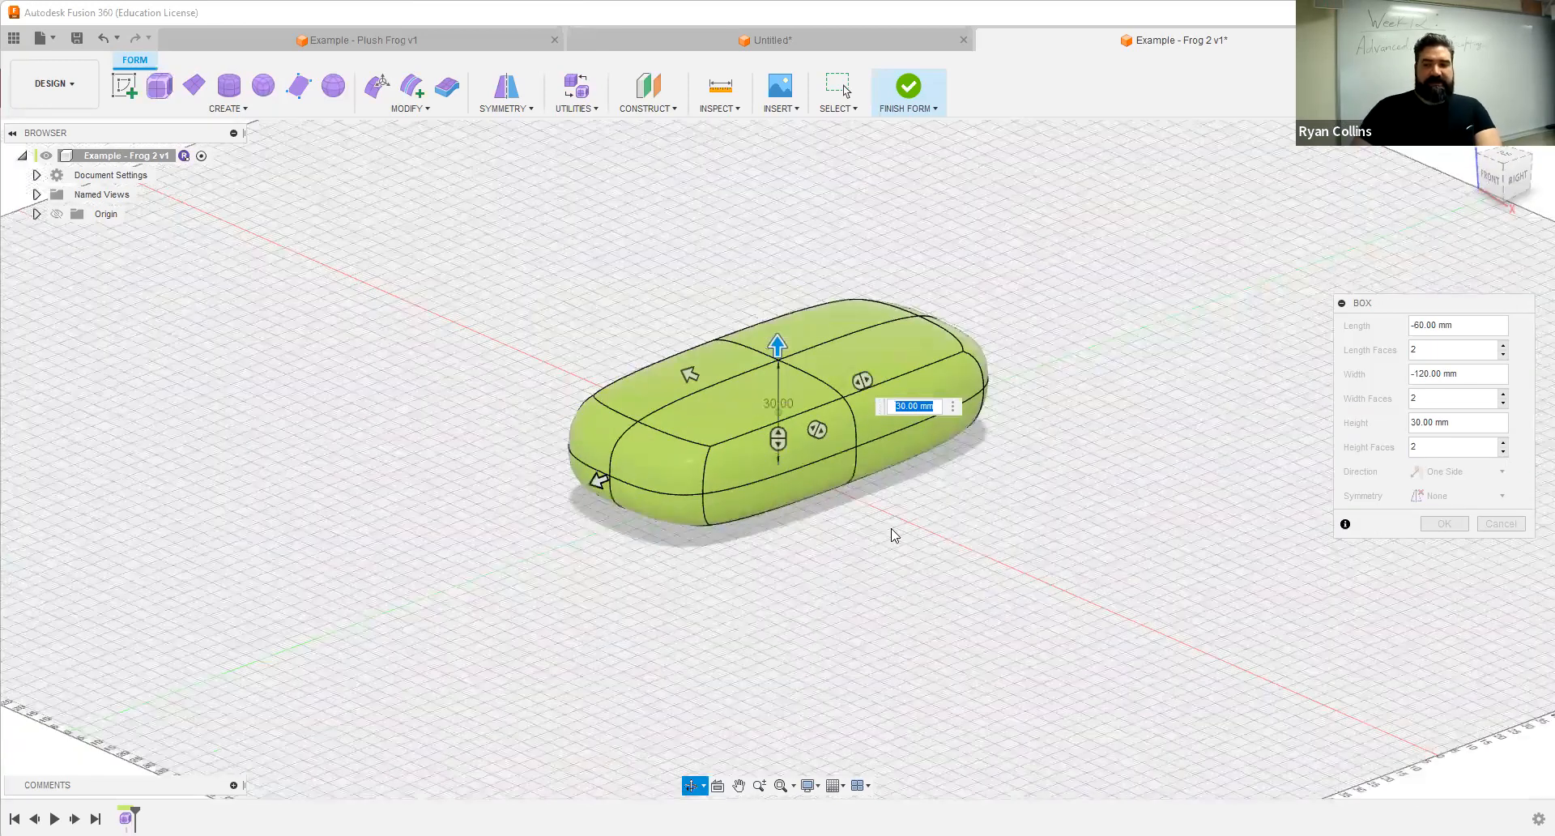
pyautogui.keyDown('shift'); pyautogui.moveTo(892, 531); pyautogui.dragTo(854, 528); pyautogui.keyUp('shift')
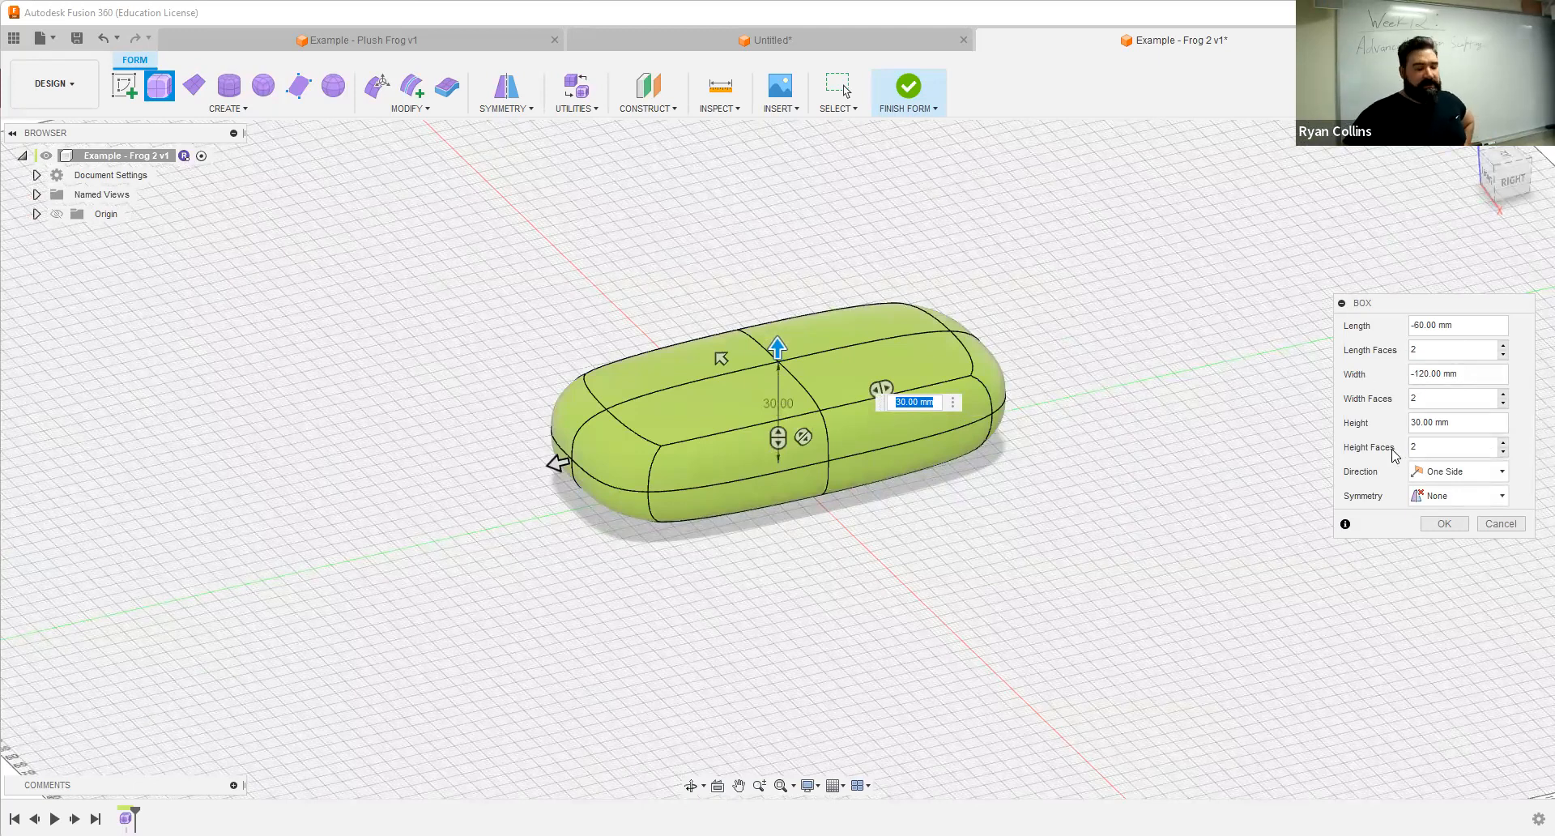
# Step: Try a higher number of length faces on the box and bring it back to 2
pyautogui.click(1504, 347)
pyautogui.click(1503, 347)
pyautogui.click(1503, 346)
pyautogui.click(1503, 347)
pyautogui.click(1503, 355)
pyautogui.click(1503, 355)
pyautogui.click(1503, 356)
pyautogui.click(1503, 355)
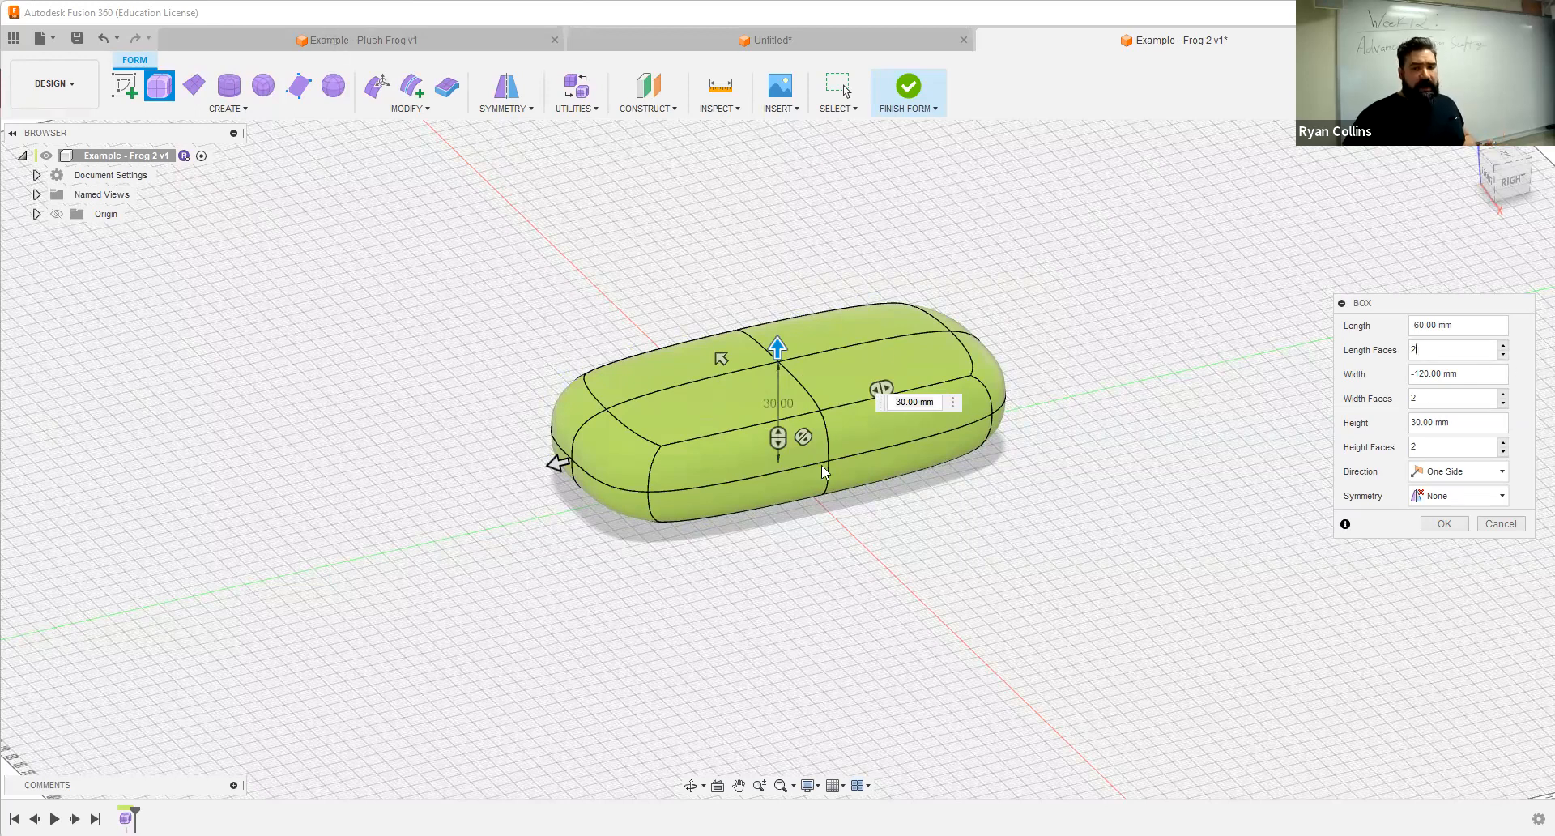
# Step: Examine the finished frog in Example - Plush Frog from the side, back and front as reference, and return to Example - Frog 2
pyautogui.click(340, 41)
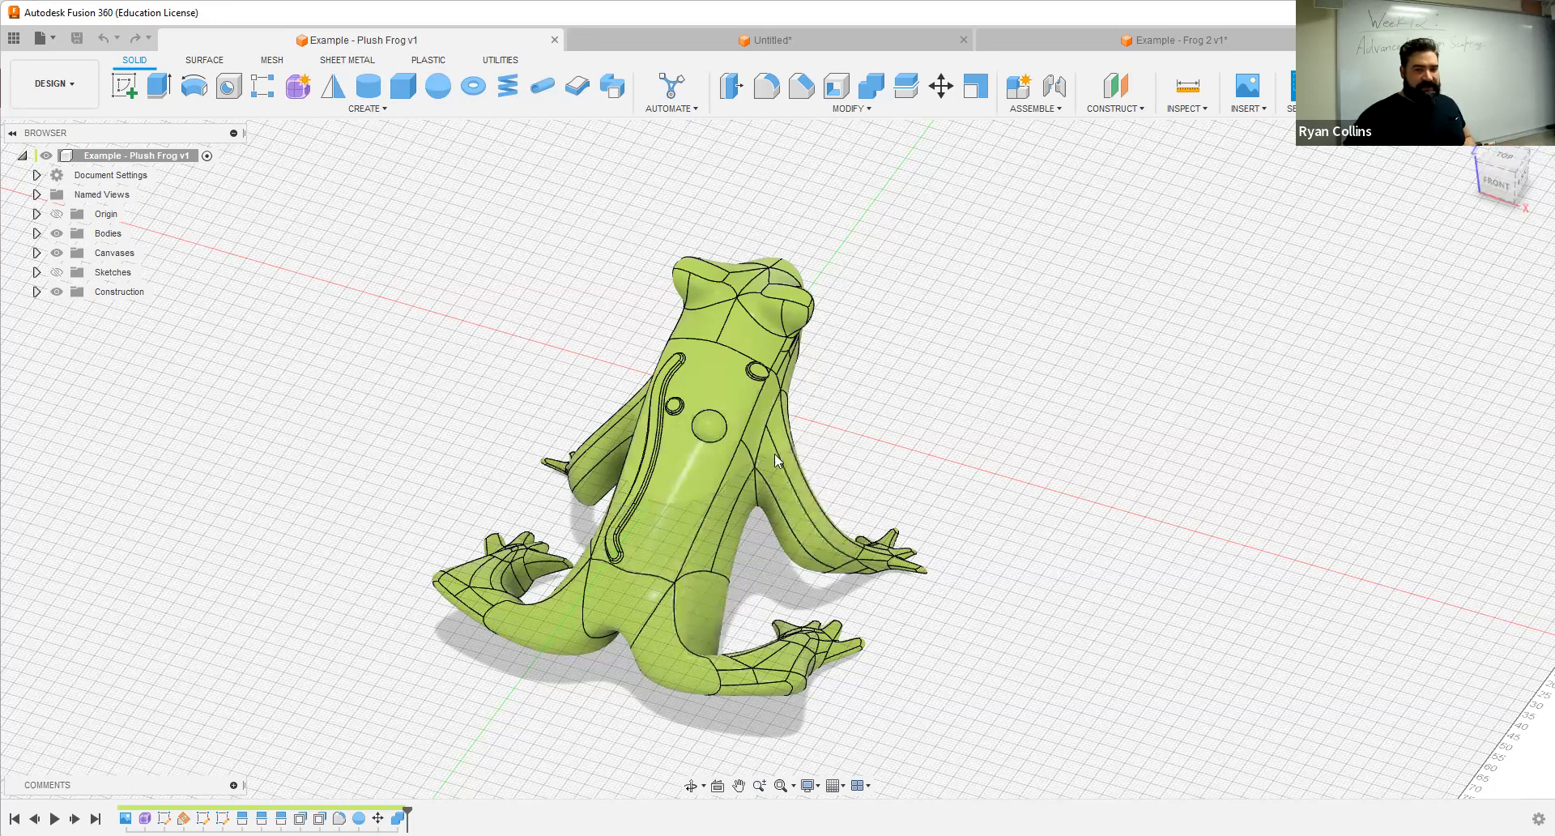
pyautogui.click(1099, 45)
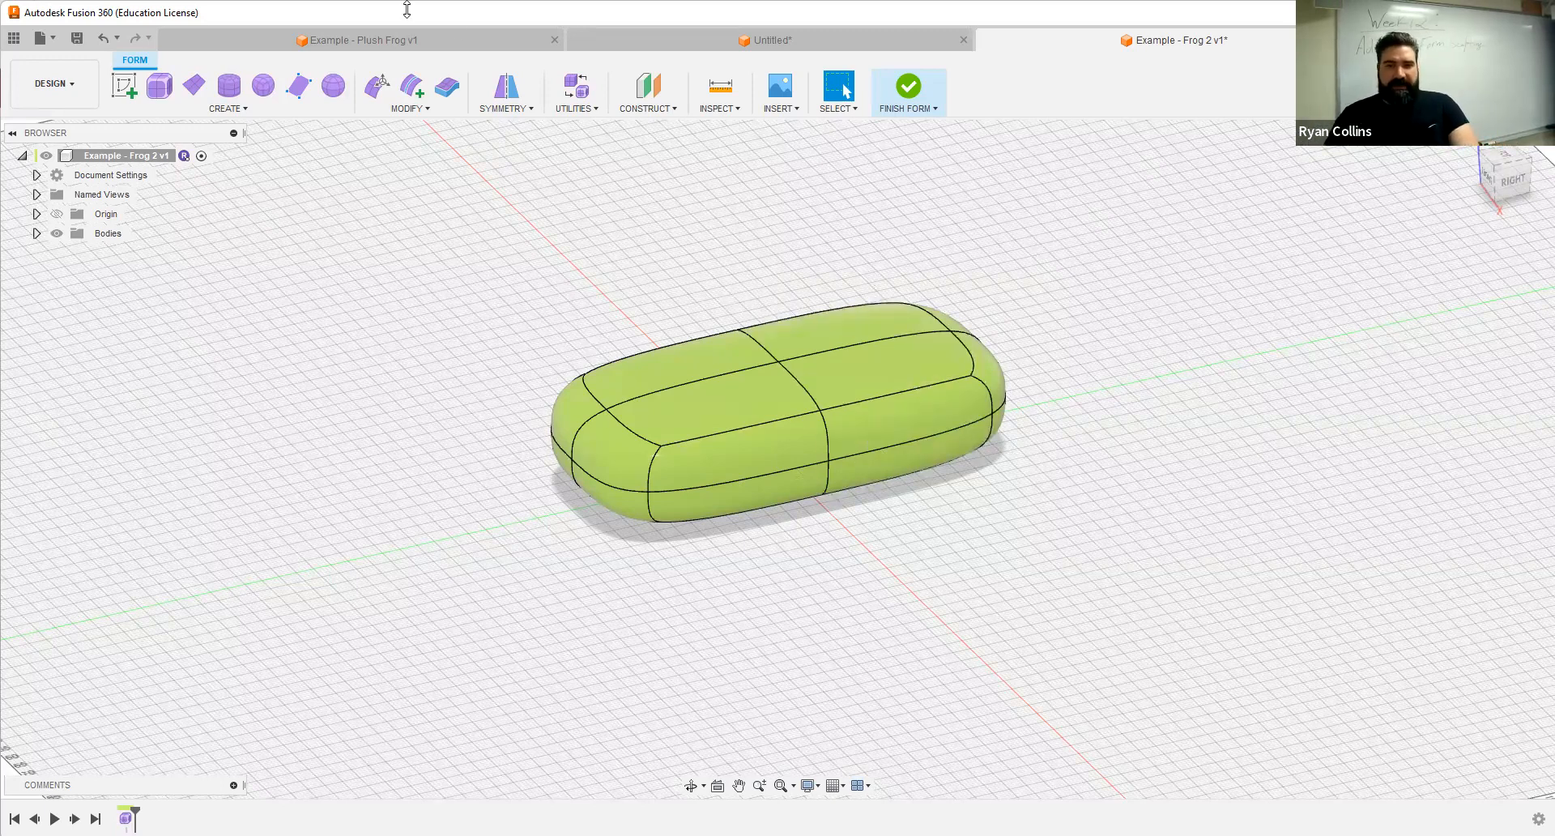
pyautogui.keyDown('shift'); pyautogui.moveTo(896, 490); pyautogui.dragTo(949, 431, button='middle'); pyautogui.keyUp('shift')
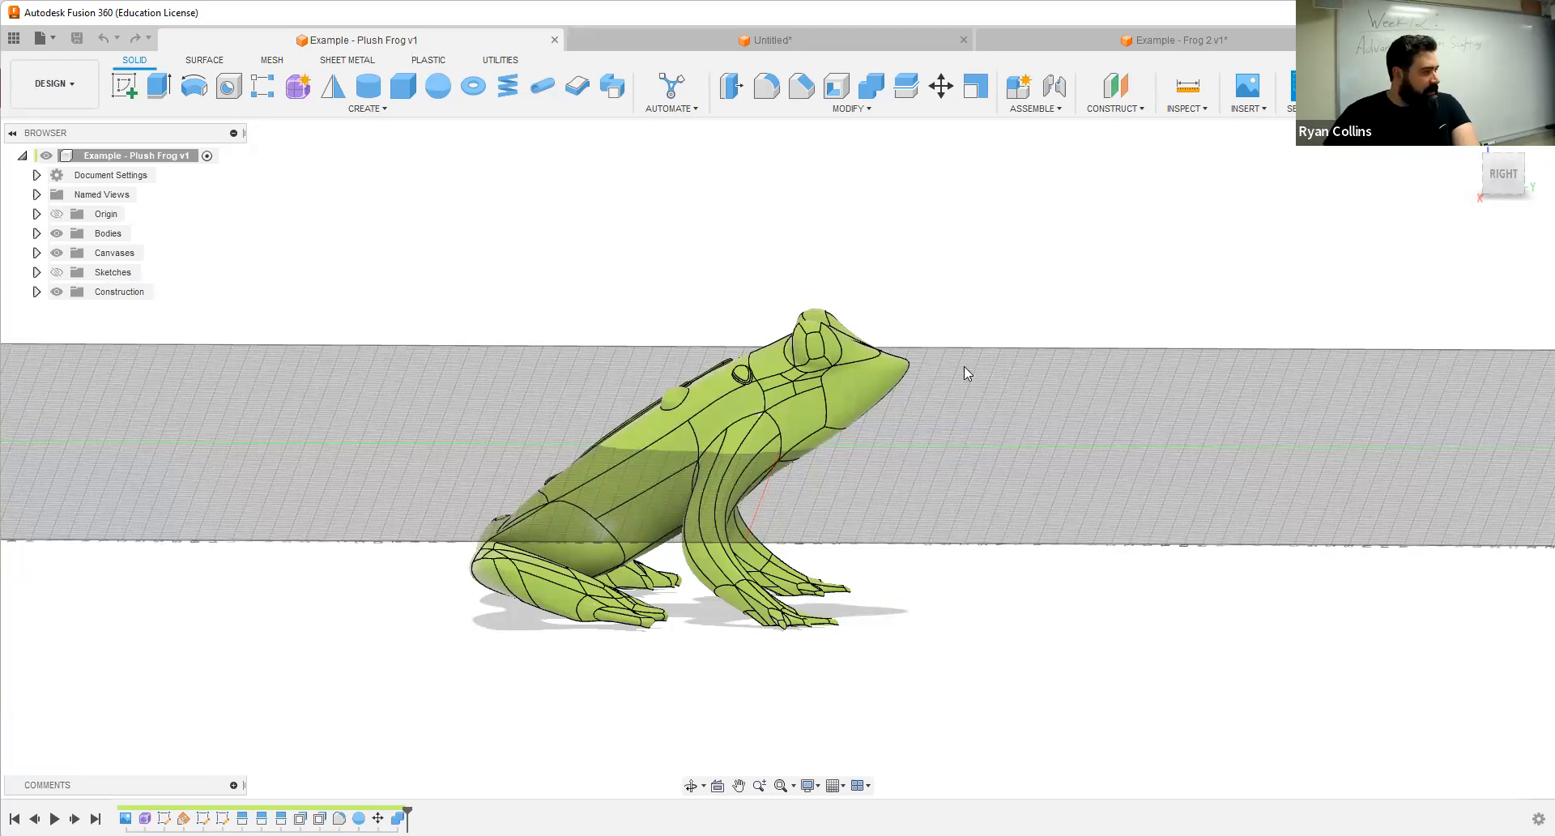
pyautogui.keyDown('shift'); pyautogui.moveTo(860, 452); pyautogui.dragTo(930, 488, button='middle'); pyautogui.keyUp('shift')
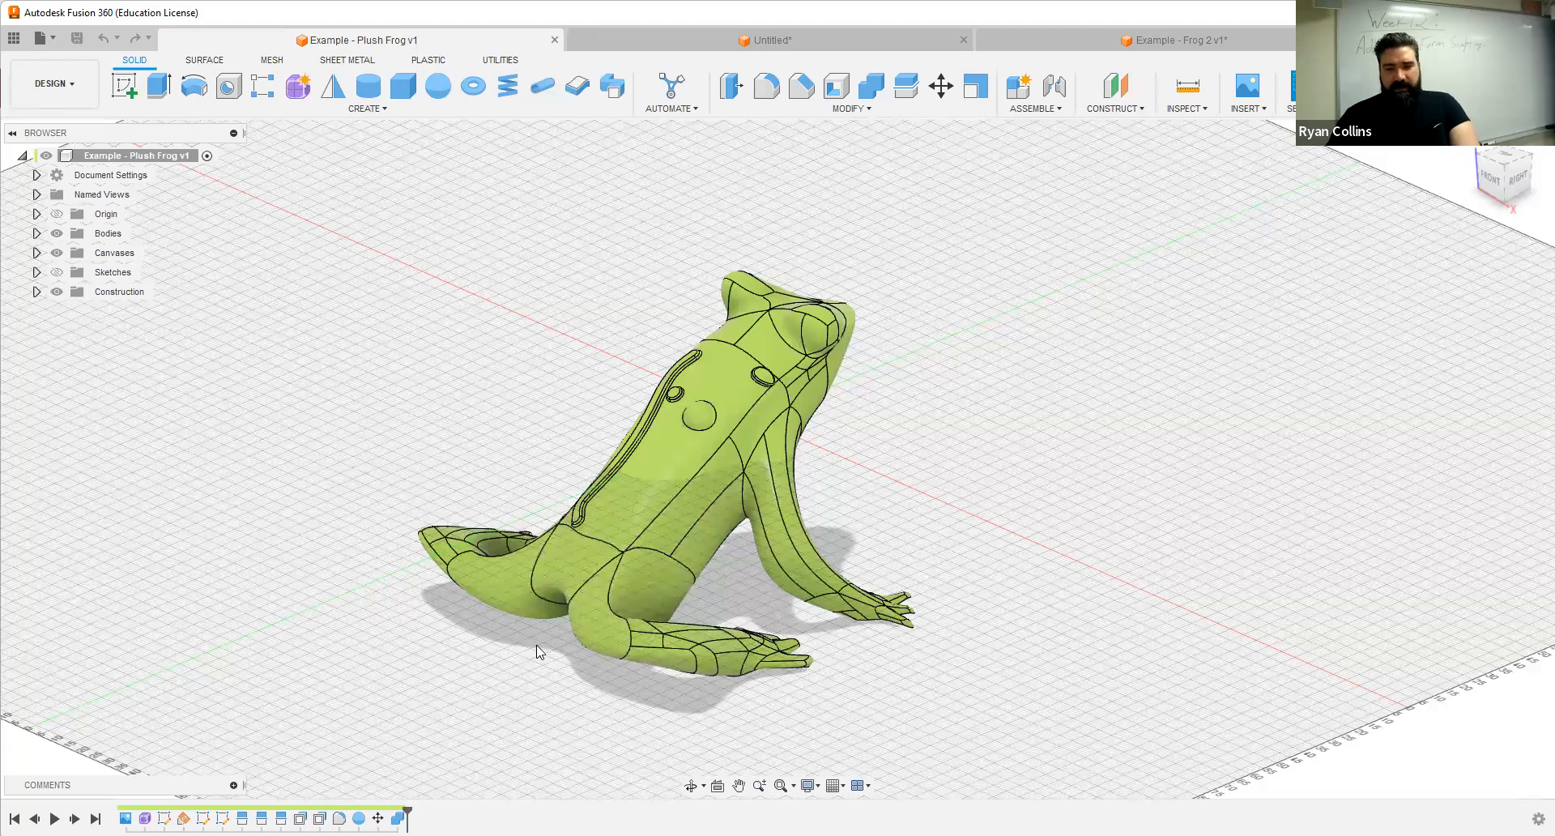
pyautogui.keyDown('shift'); pyautogui.moveTo(859, 442); pyautogui.dragTo(635, 438, button='middle'); pyautogui.keyUp('shift')
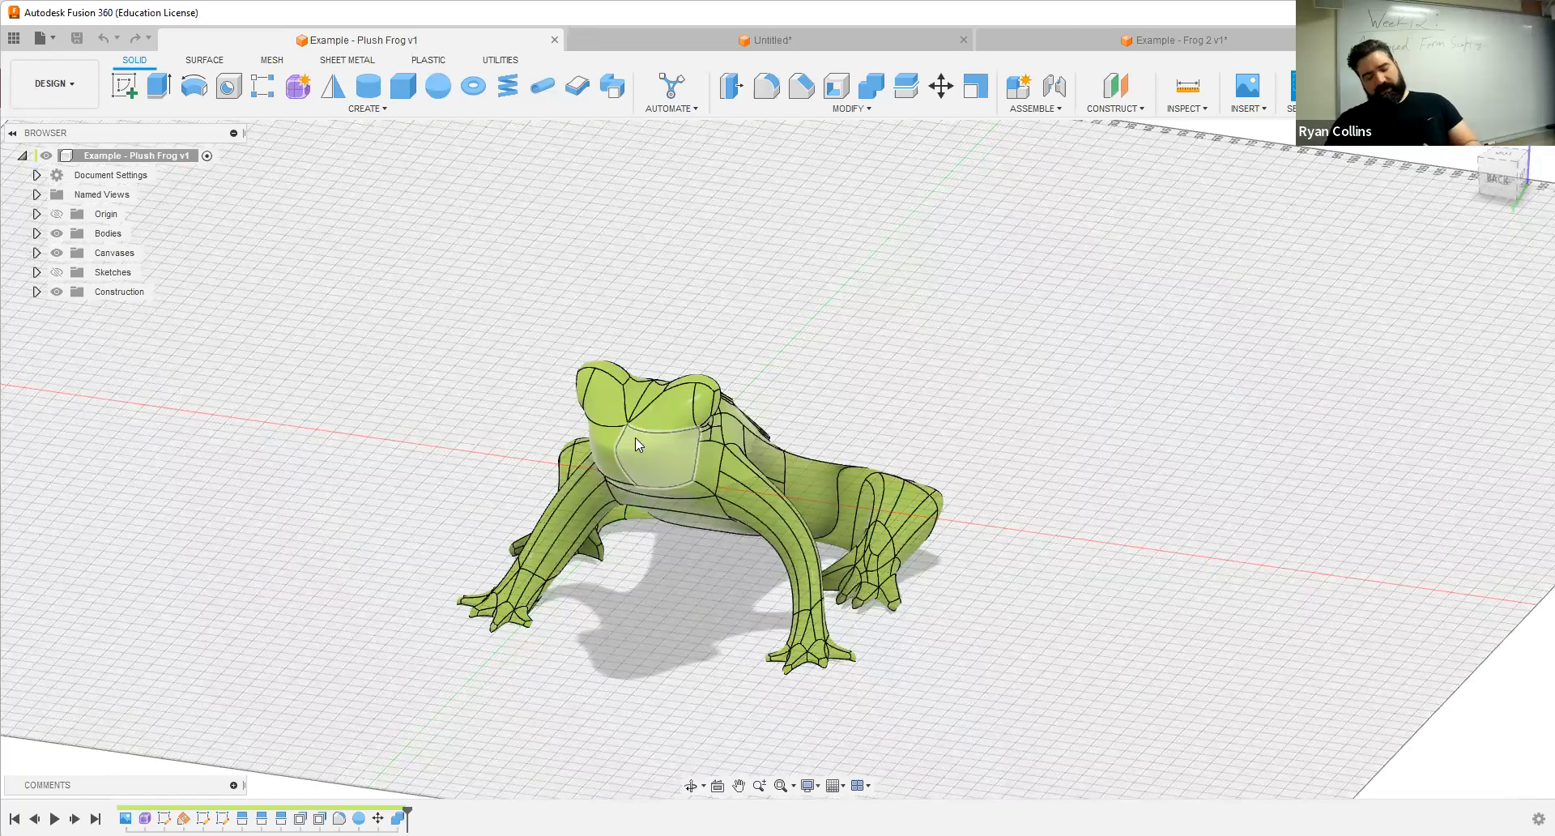
pyautogui.click(1147, 43)
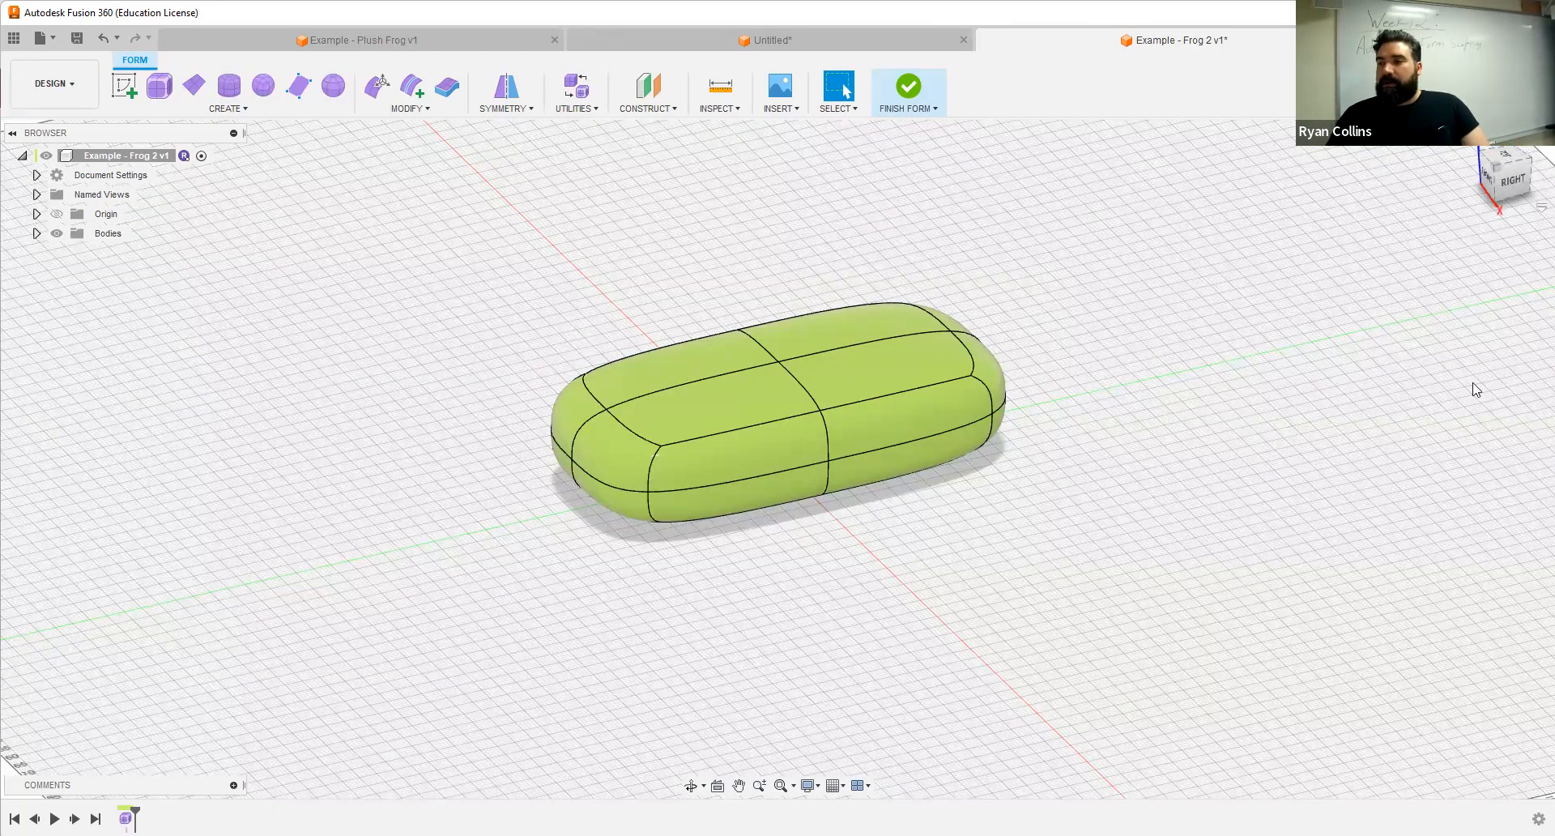
# Step: Rotate the box body by -25 degrees about the X axis in the right view so one end tilts up
pyautogui.click(1513, 180)
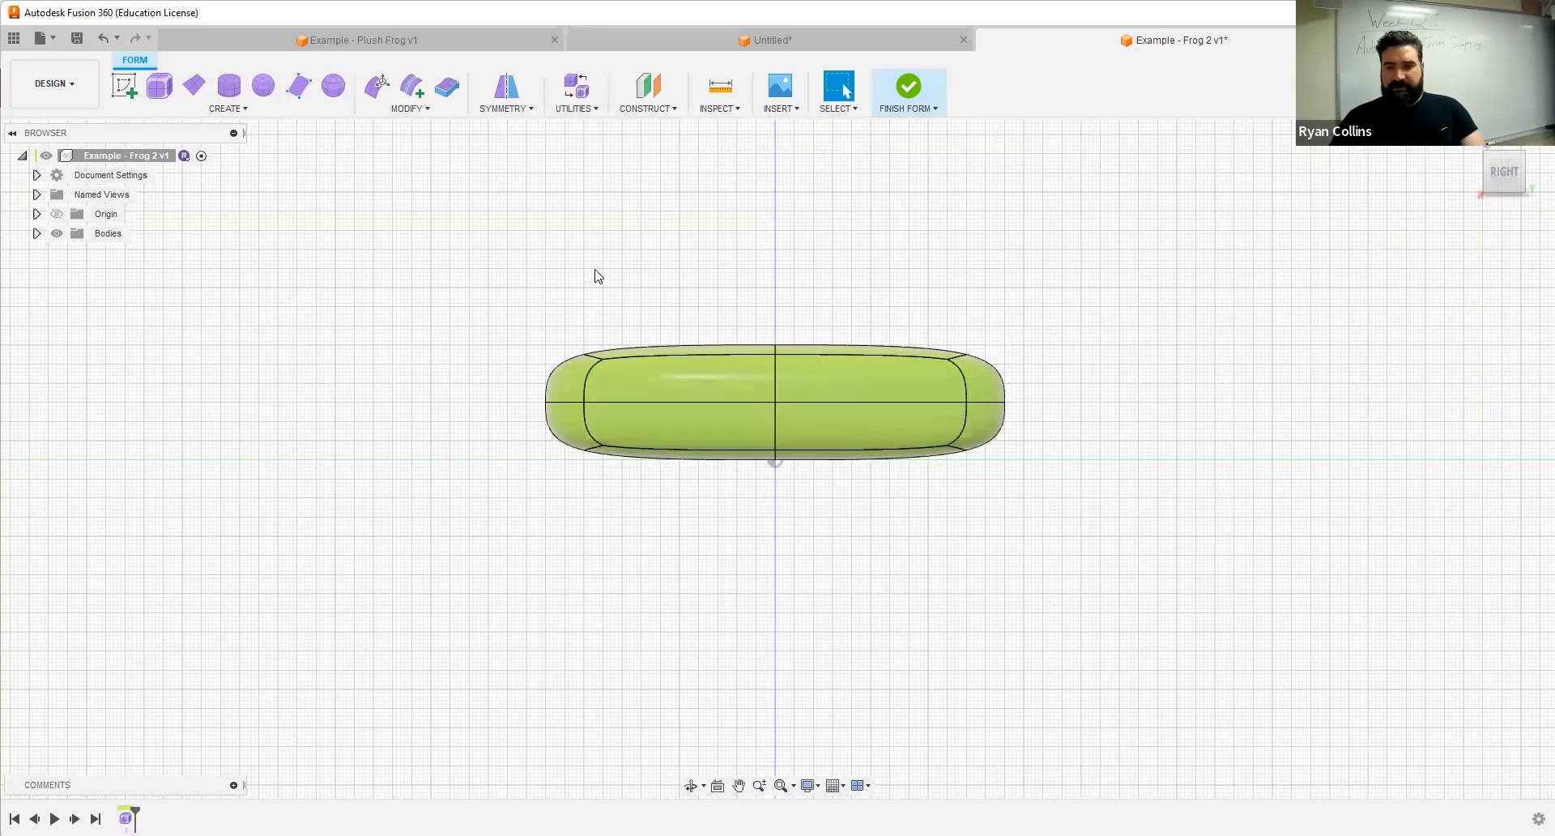
pyautogui.press('m')
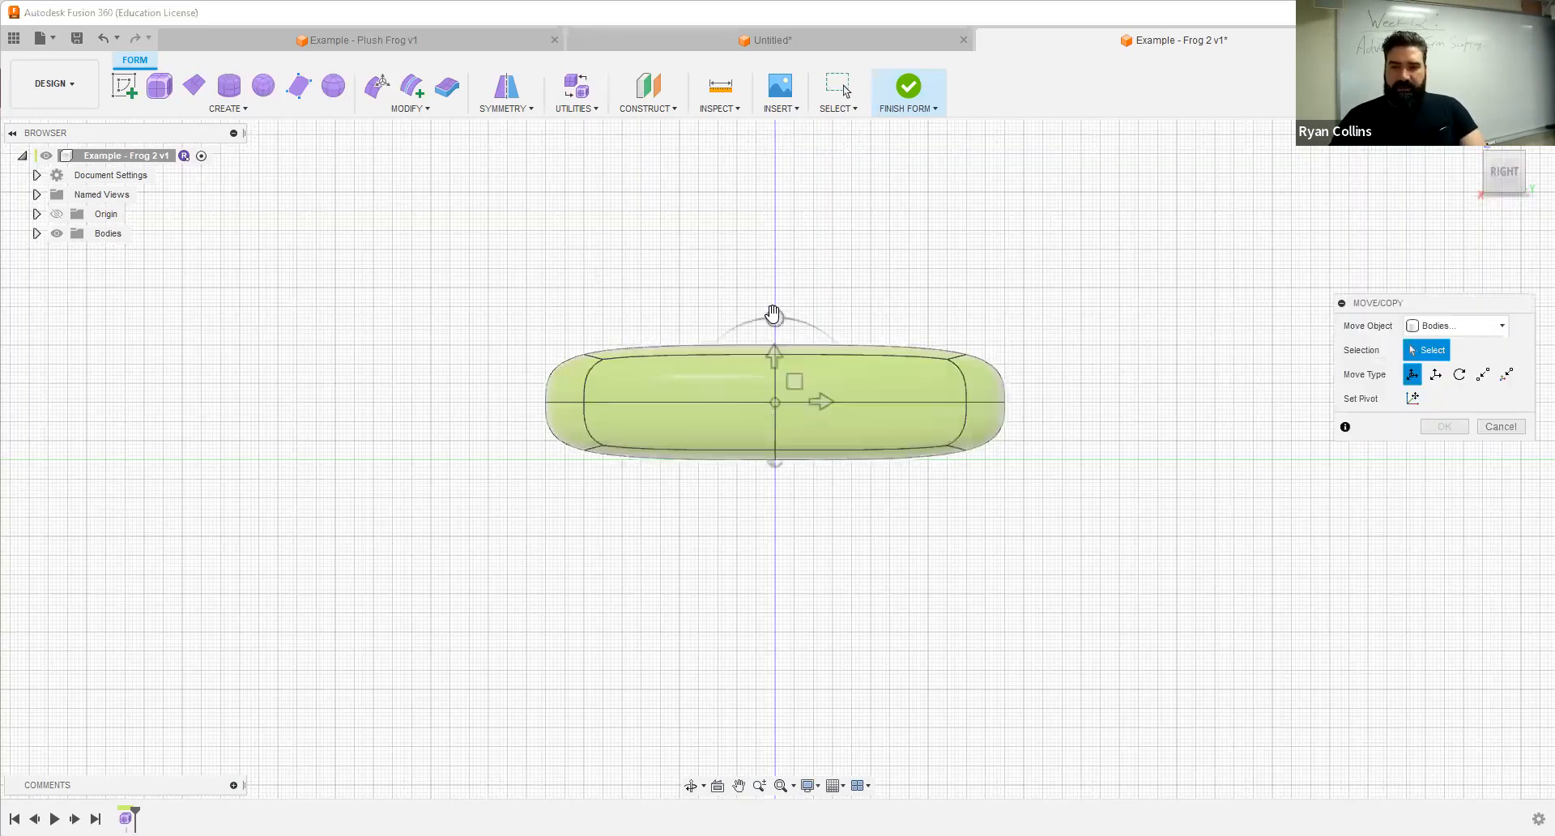
pyautogui.click(777, 353)
pyautogui.moveTo(775, 317); pyautogui.dragTo(812, 314)
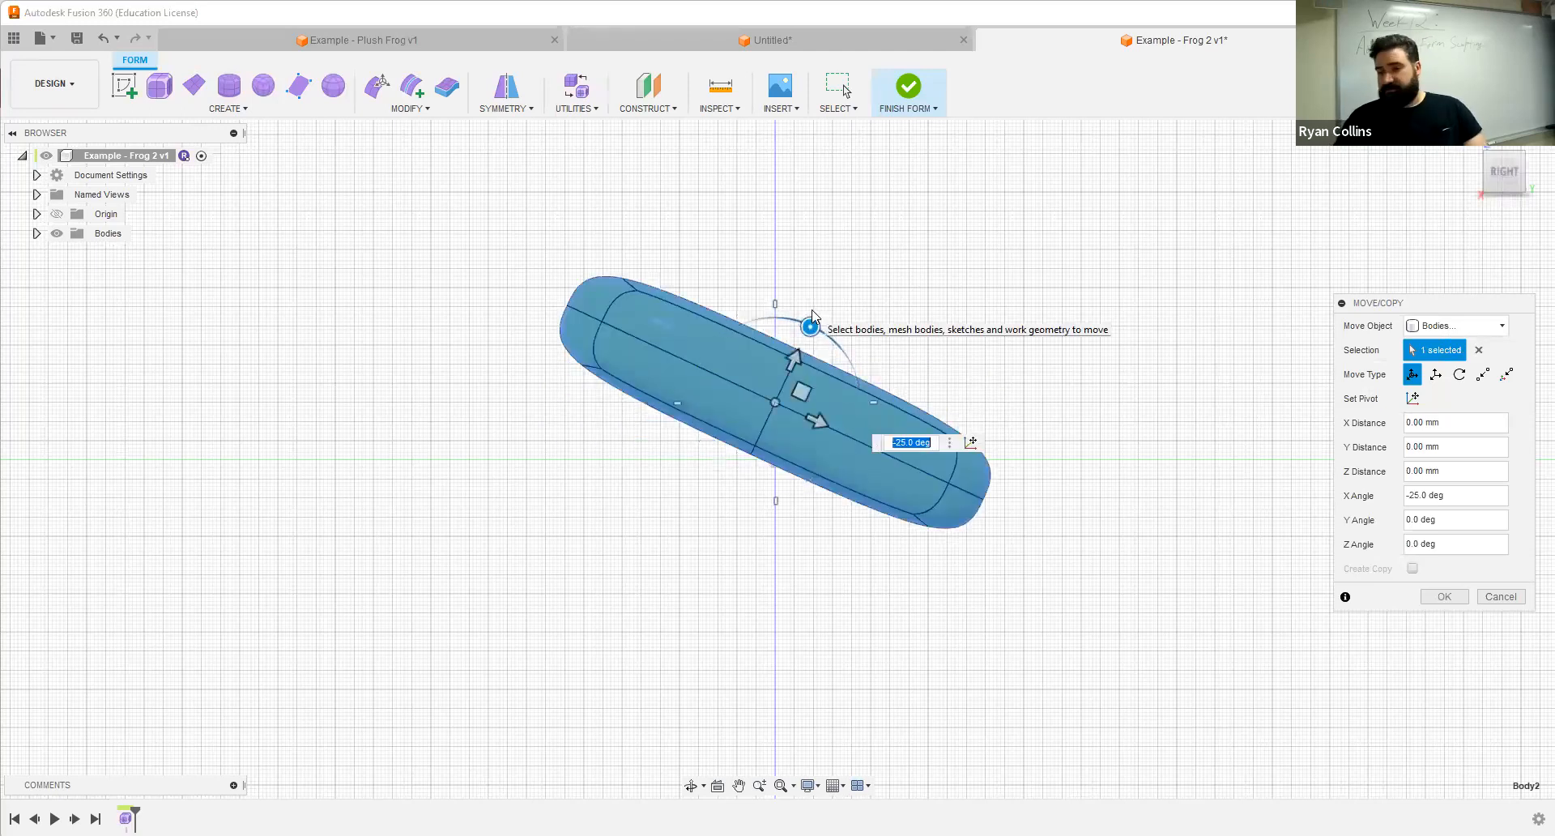
pyautogui.click(1452, 600)
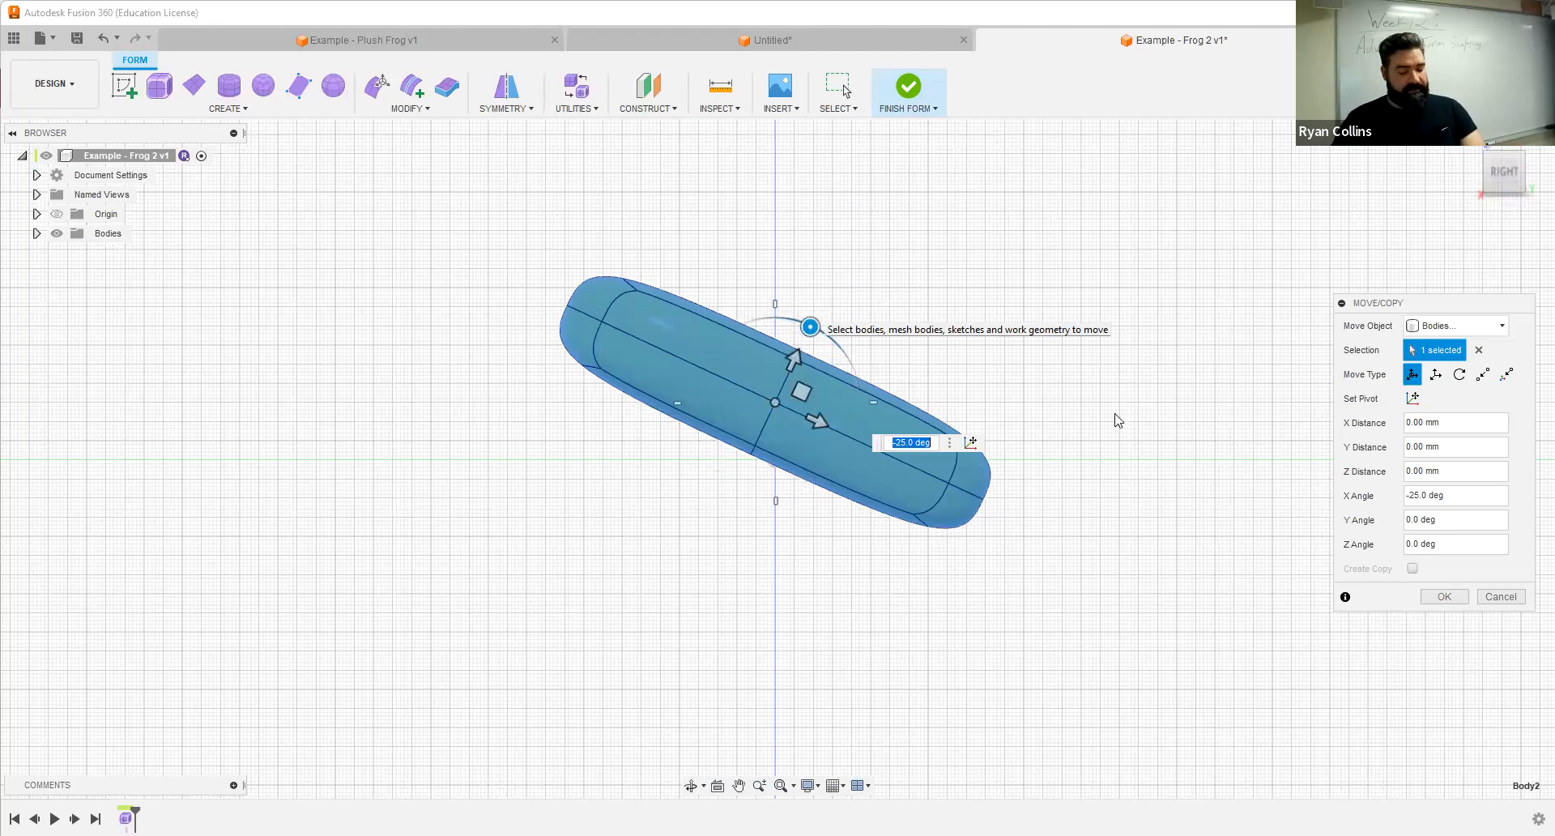
# Step: Edit the form with Soft Modification on, pulling the raised end's centre vertex out to about Y -63.5 mm, Z 43.8 mm
pyautogui.moveTo(1003, 354)
pyautogui.keyDown('shift'); pyautogui.mouseDown(button='middle')
pyautogui.moveTo(1069, 360)
pyautogui.moveTo(1047, 382)
pyautogui.moveTo(1008, 344)
pyautogui.mouseUp(button='middle'); pyautogui.keyUp('shift')
pyautogui.click(1509, 176)
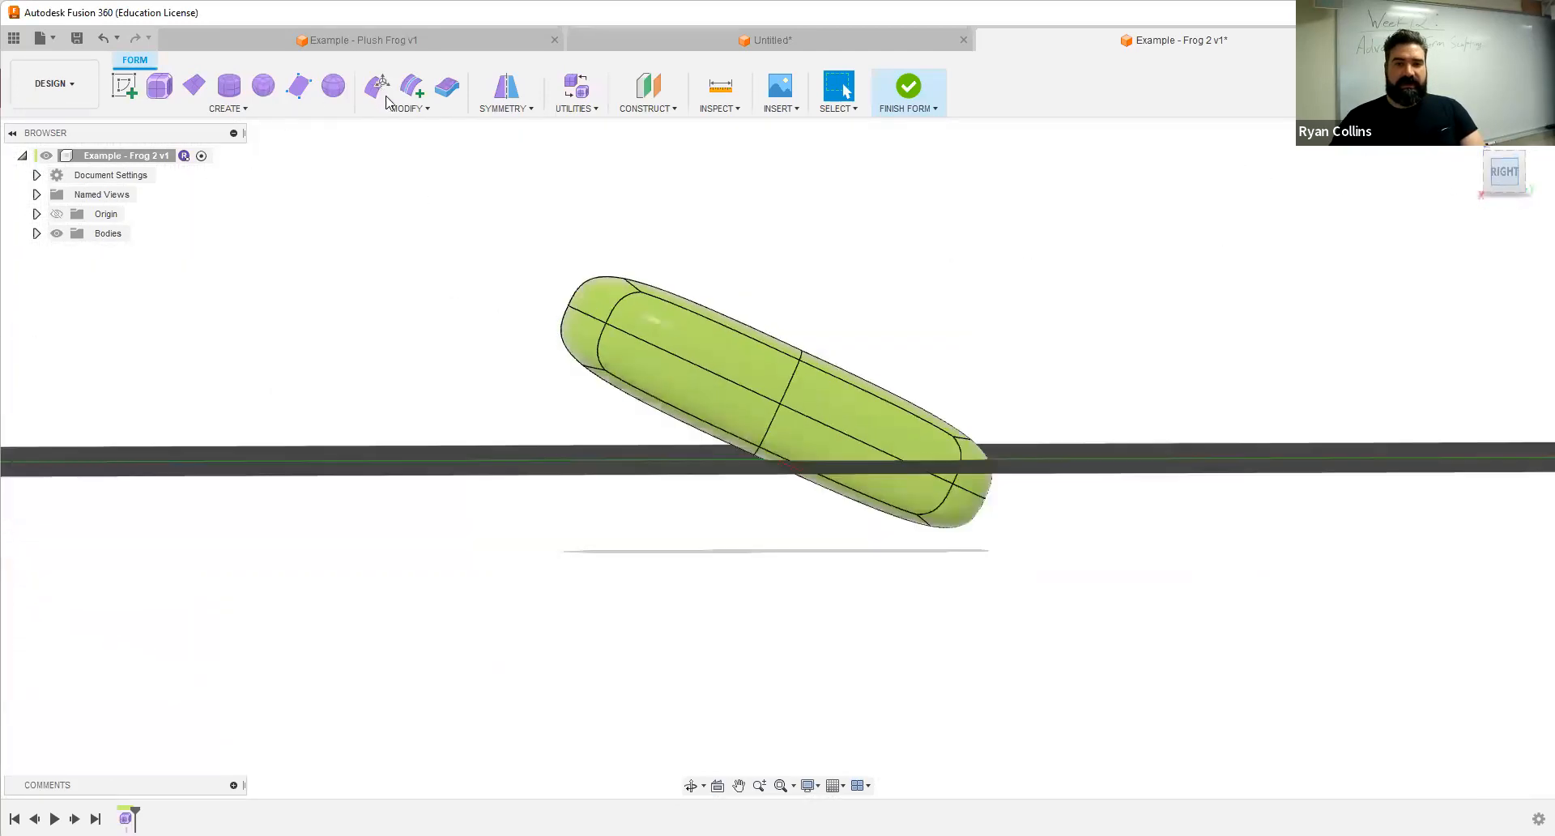
pyautogui.click(384, 95)
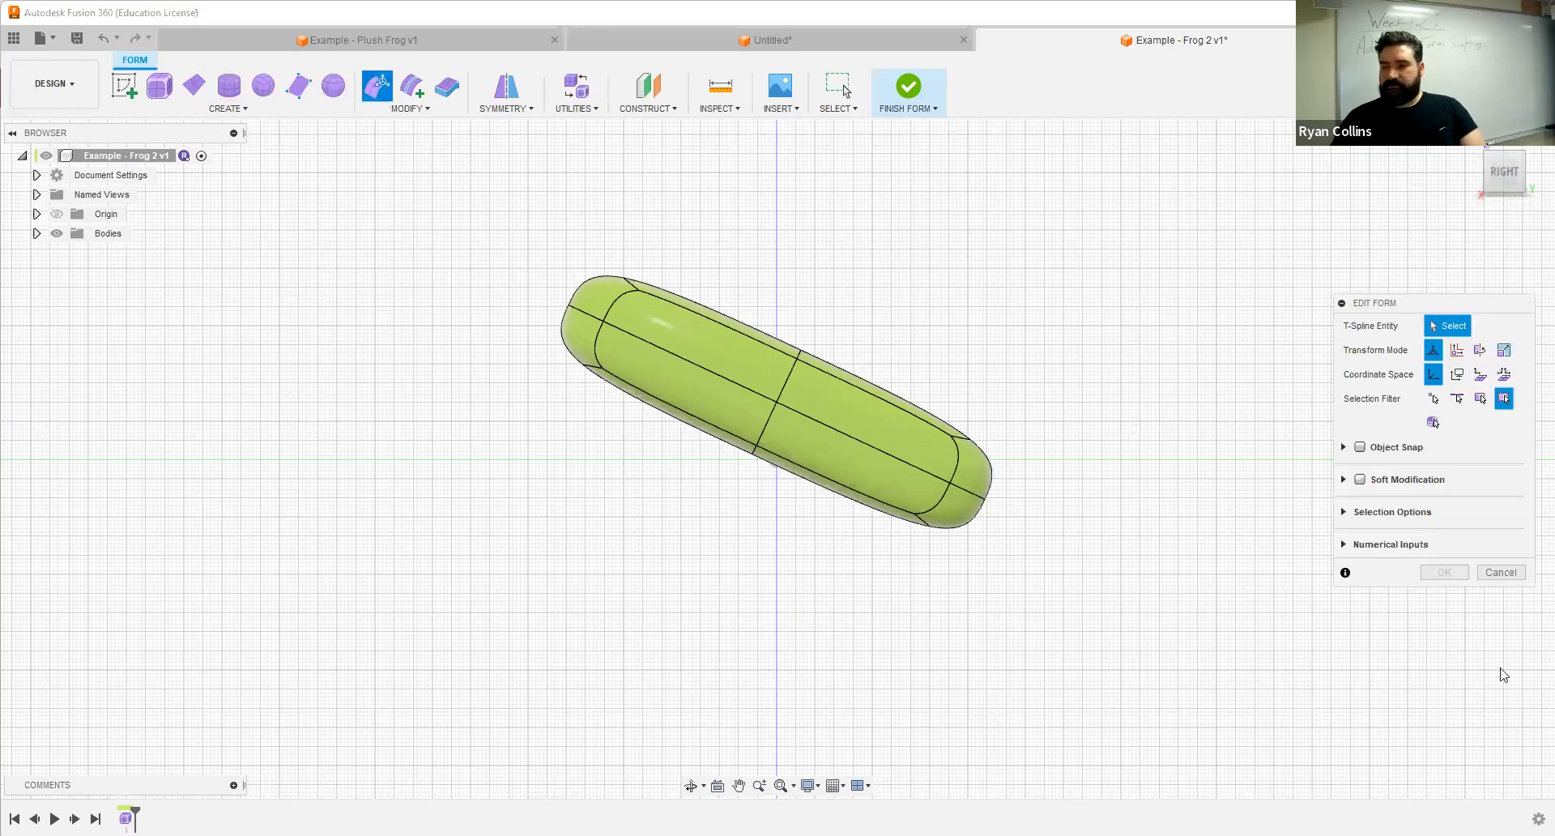
pyautogui.click(1414, 268)
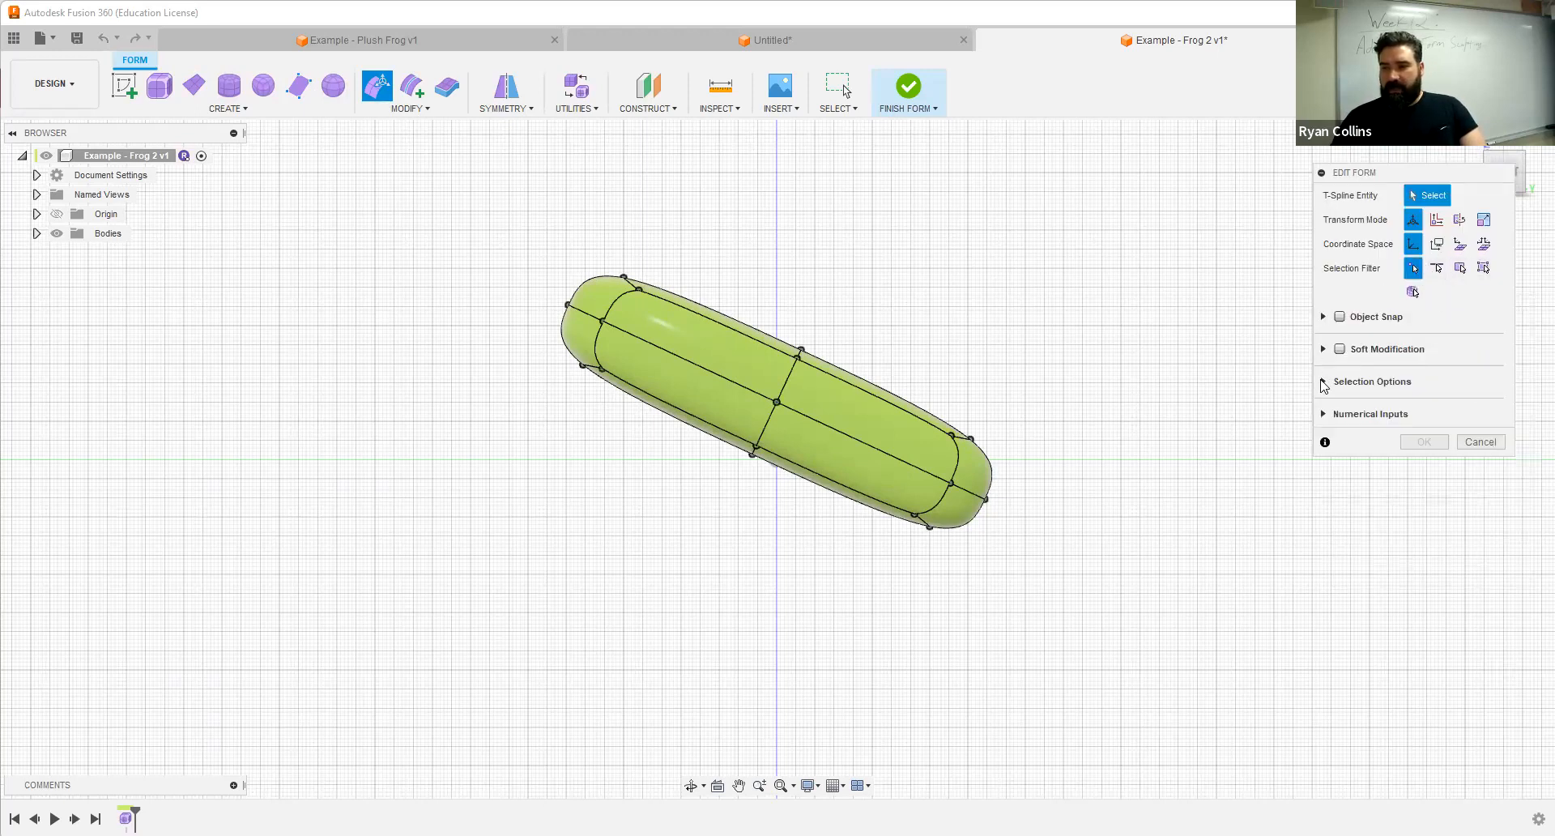
pyautogui.click(1340, 349)
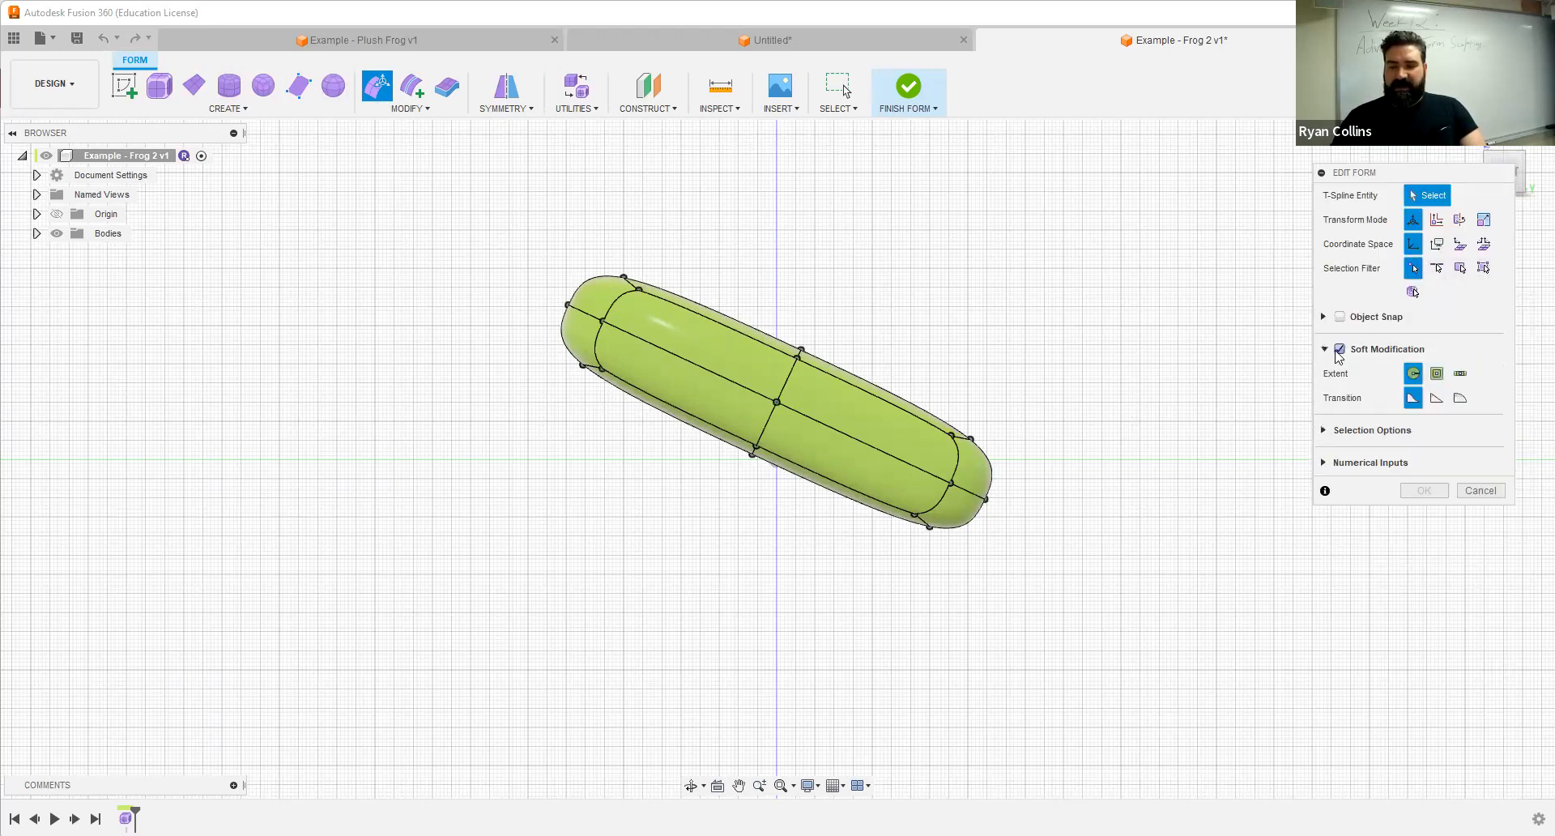
pyautogui.click(567, 305)
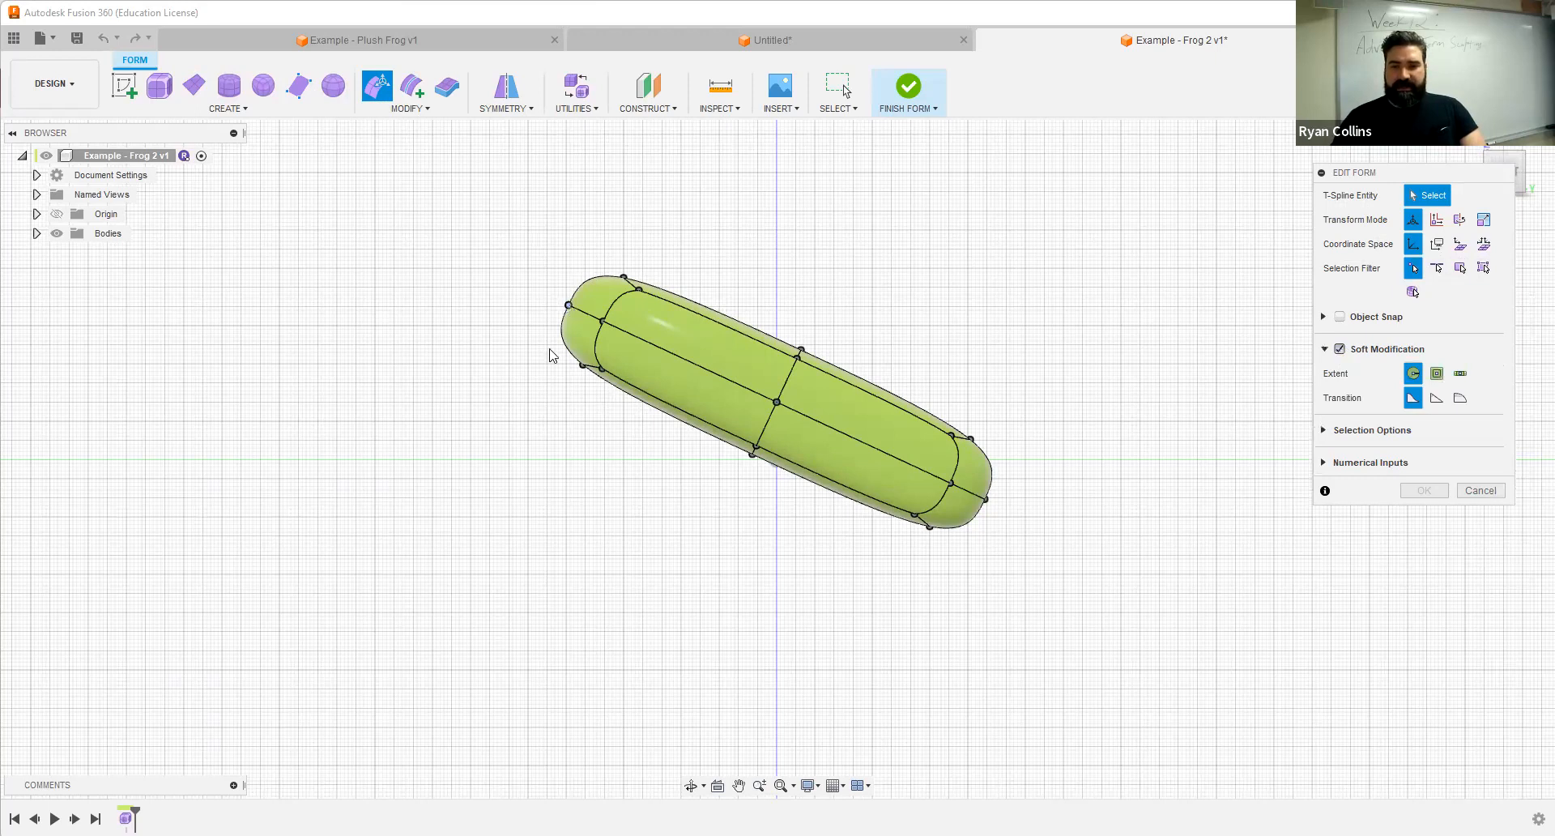
pyautogui.scroll(3, 559, 348)
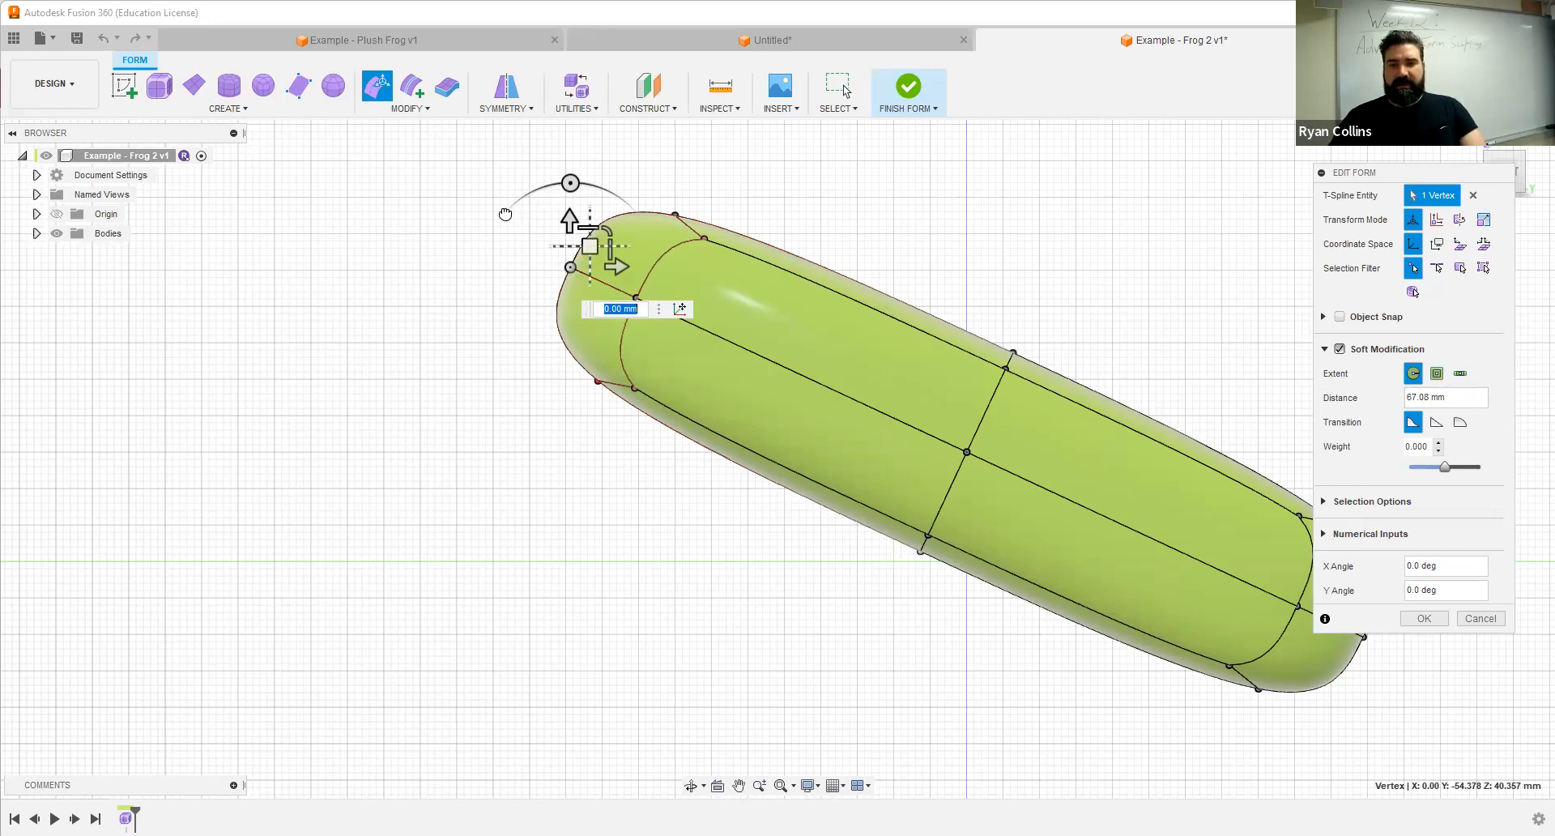
pyautogui.moveTo(590, 246); pyautogui.dragTo(500, 212)
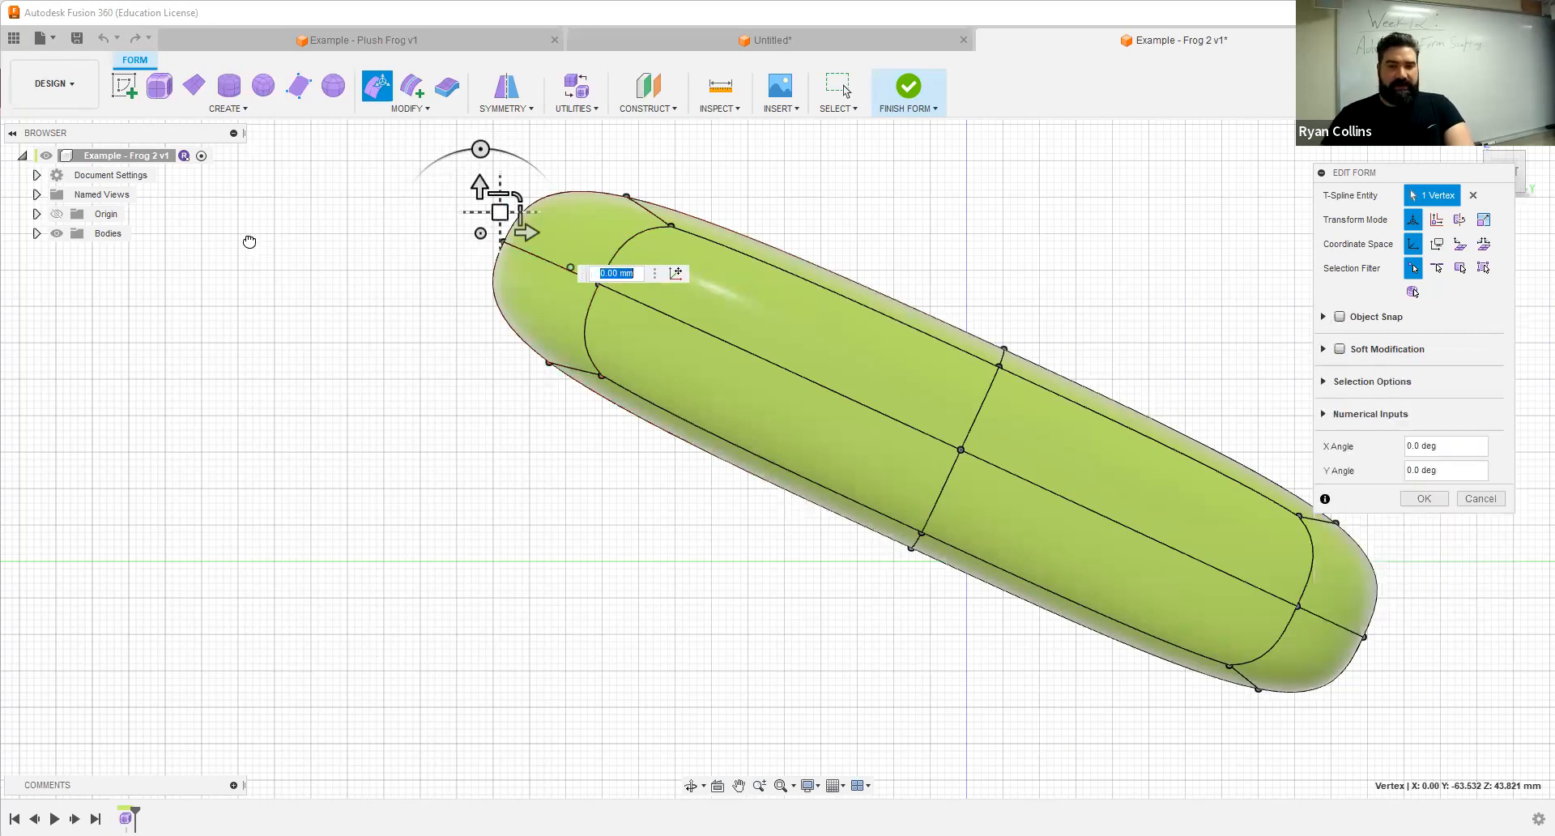
# Step: With Soft Modification off, pull the same end vertex about 34.7 mm farther outwards and 3.6 mm down to taper the head
pyautogui.moveTo(249, 241); pyautogui.dragTo(248, 240)
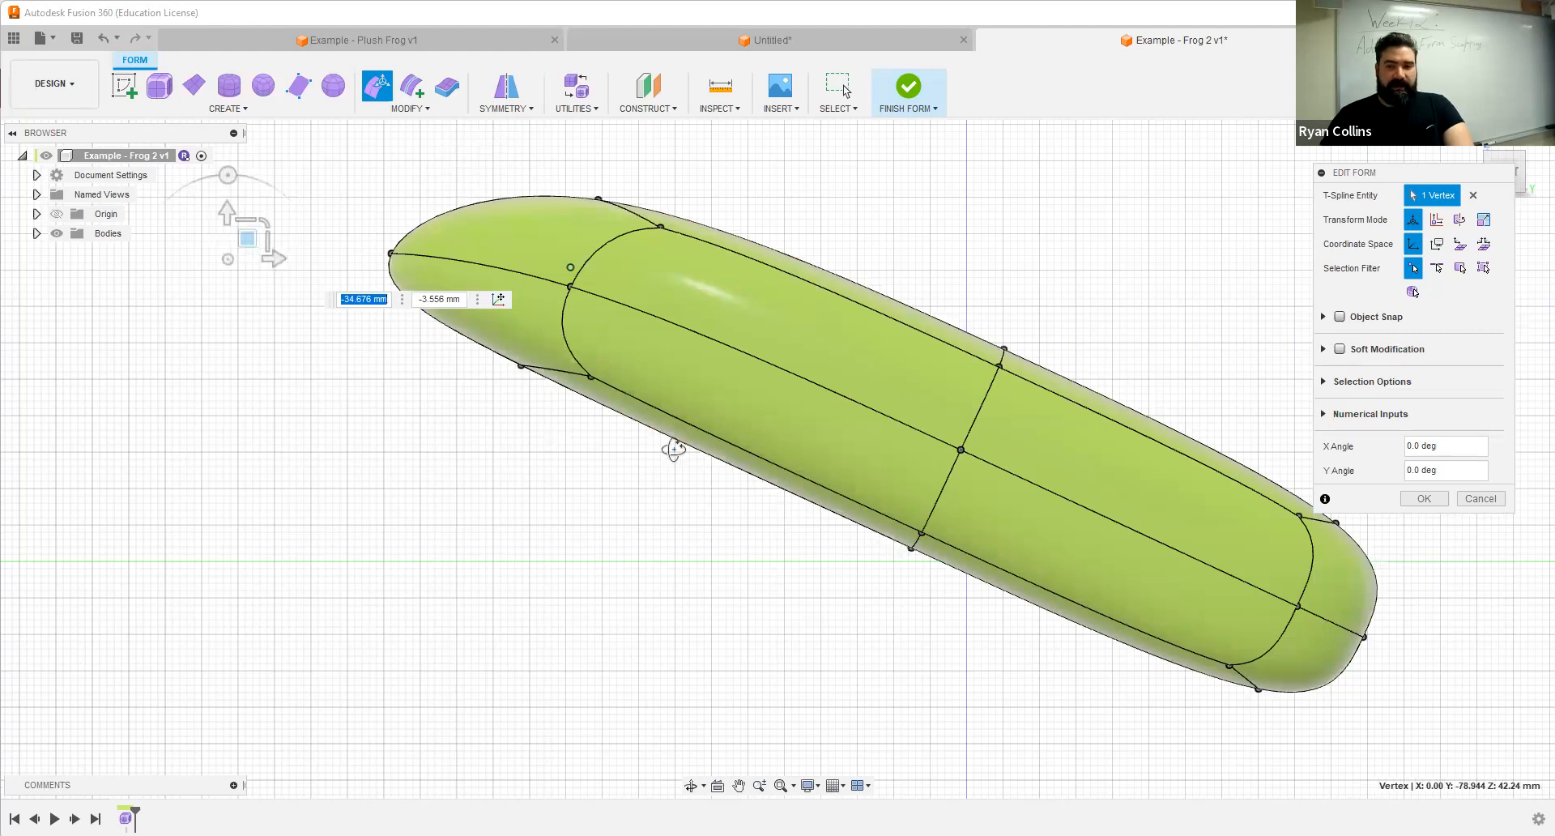
pyautogui.moveTo(580, 441)
pyautogui.keyDown('shift'); pyautogui.mouseDown(button='middle')
pyautogui.moveTo(729, 466)
pyautogui.moveTo(576, 443)
pyautogui.mouseUp(button='middle'); pyautogui.keyUp('shift')
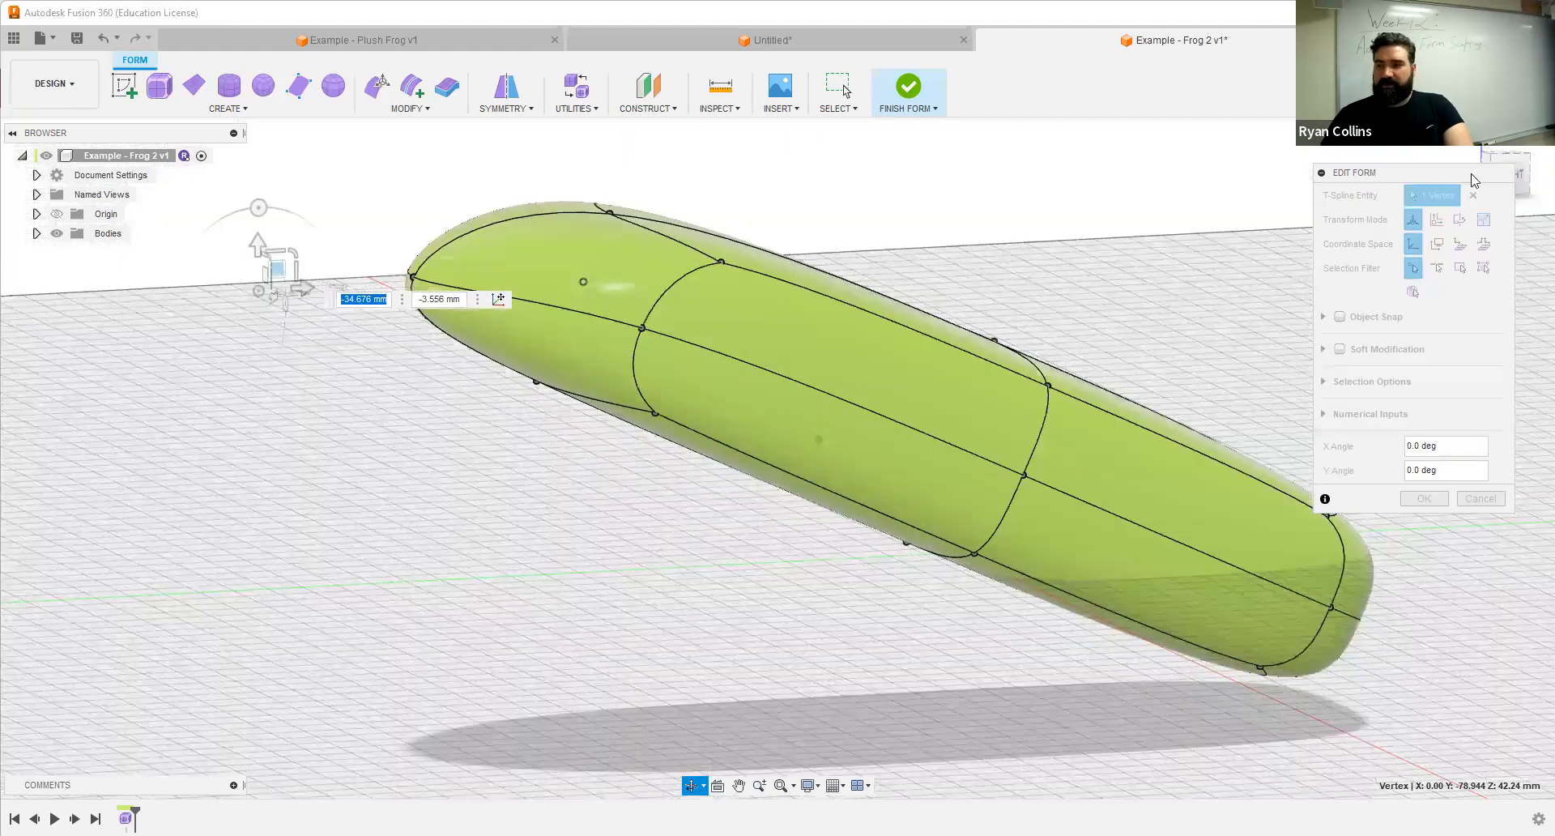
pyautogui.click(1520, 173)
pyautogui.moveTo(736, 260); pyautogui.dragTo(653, 324, button='middle')
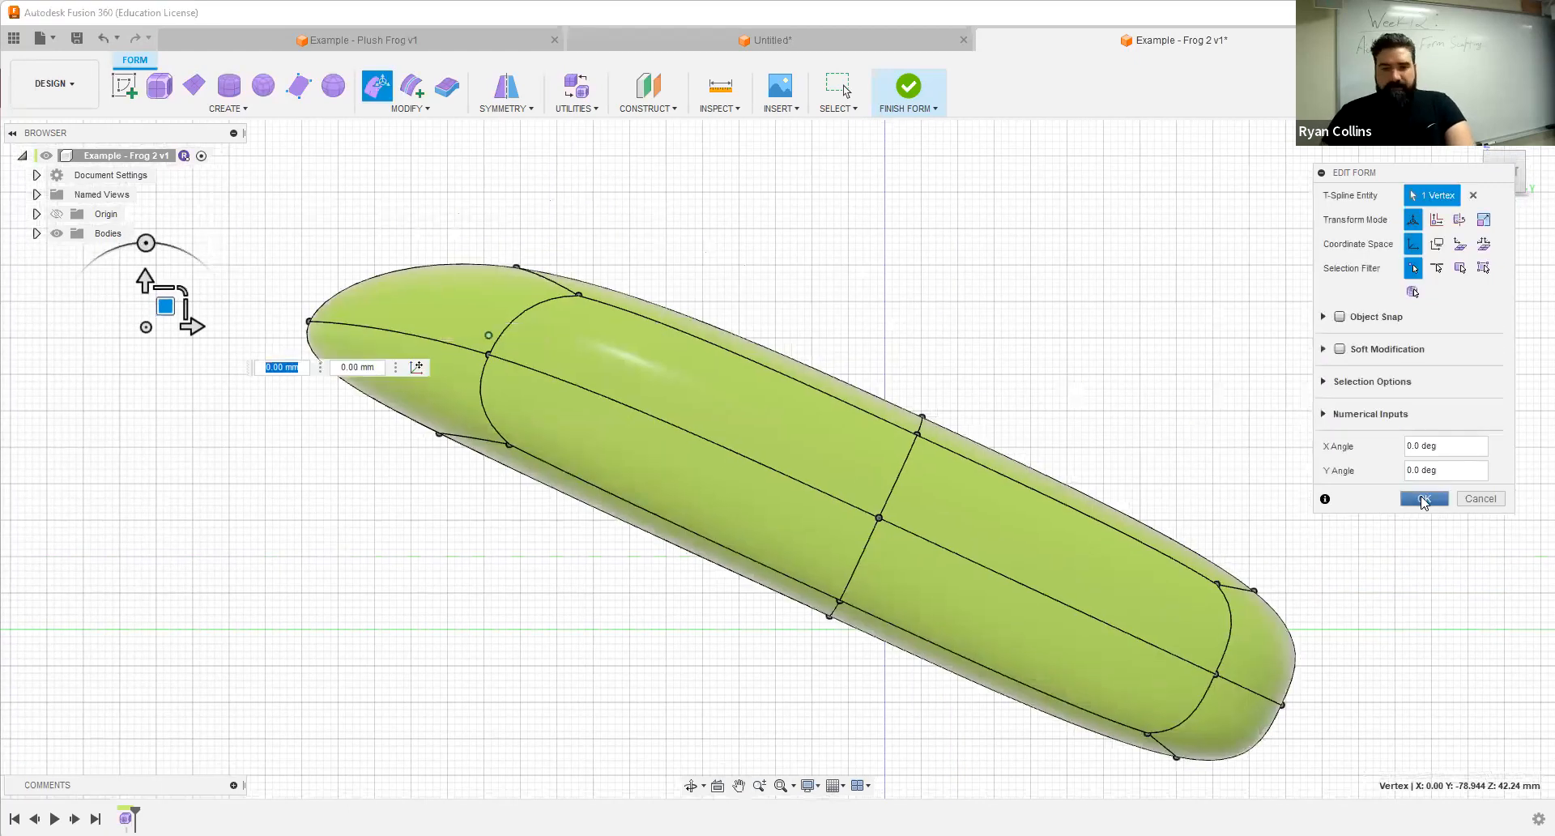
pyautogui.press('Escape')
# Step: Try inserting a single edge at 0.50 from the lower middle edge on the body's side, and undo it
pyautogui.moveTo(1026, 447); pyautogui.dragTo(942, 334, button='middle')
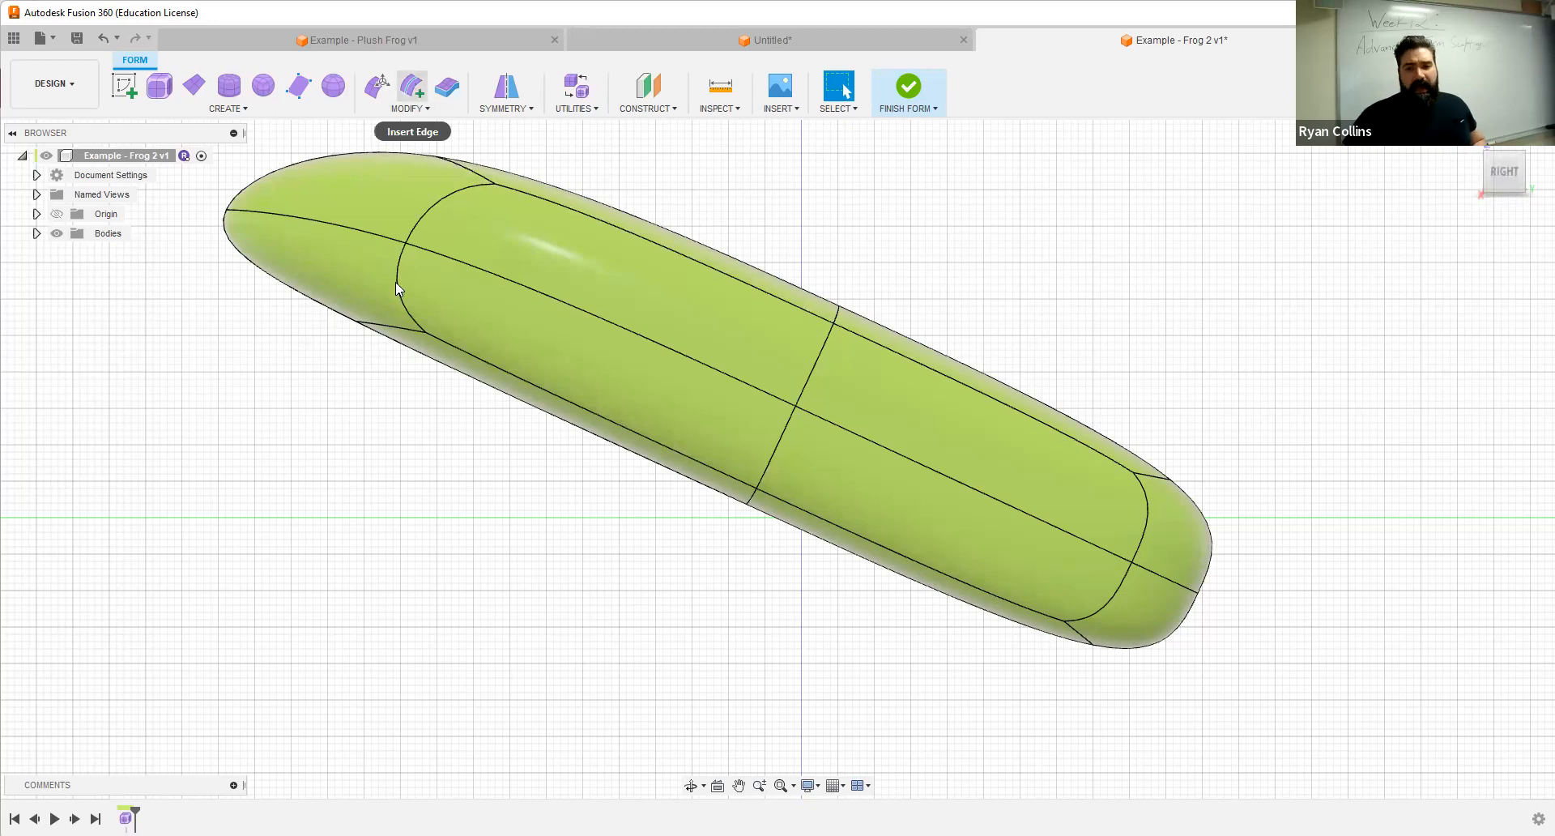
pyautogui.click(414, 87)
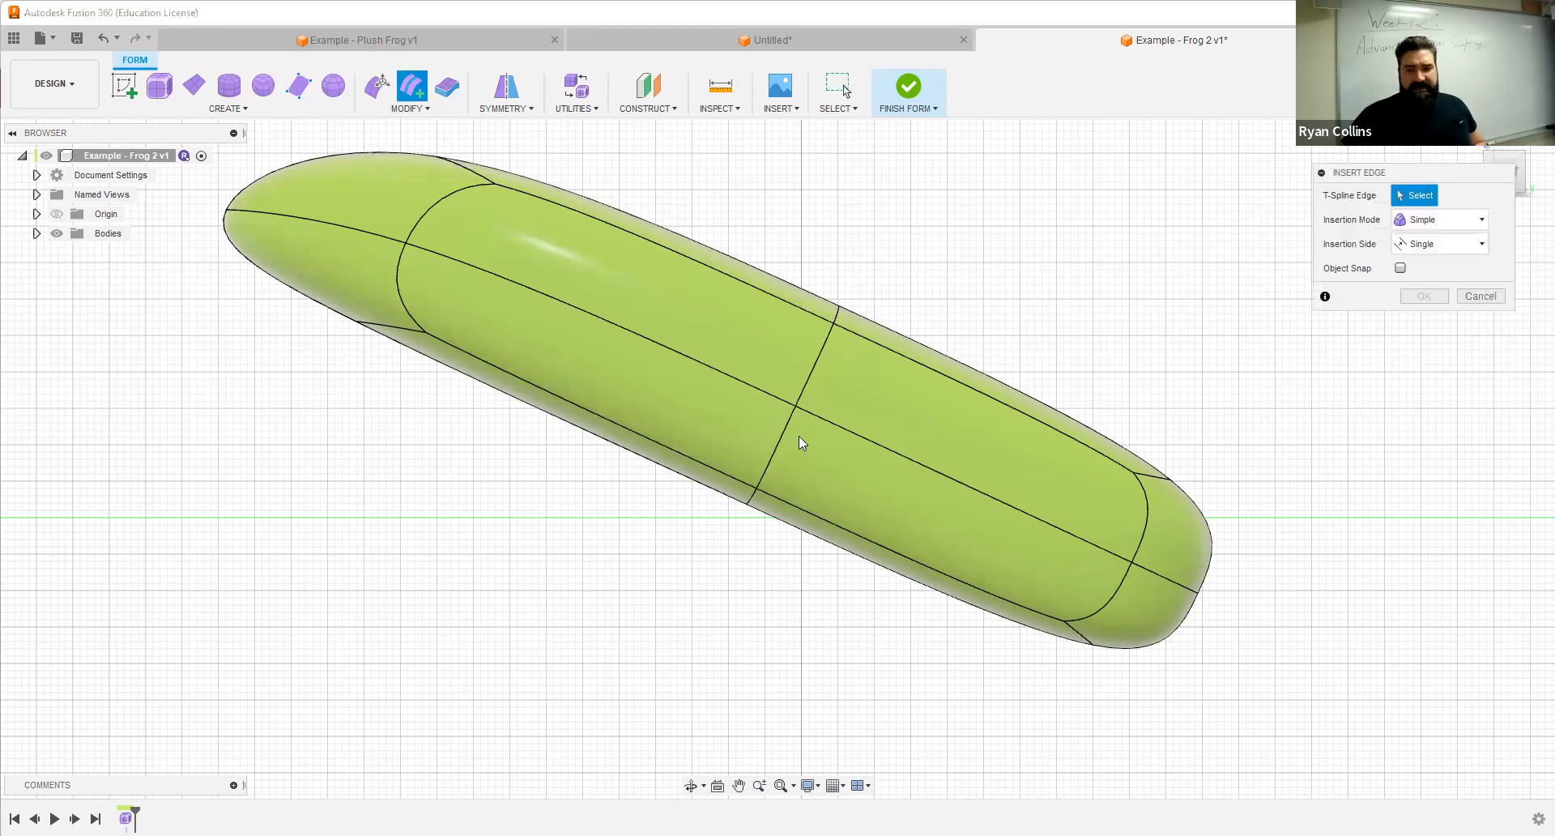
pyautogui.click(757, 430)
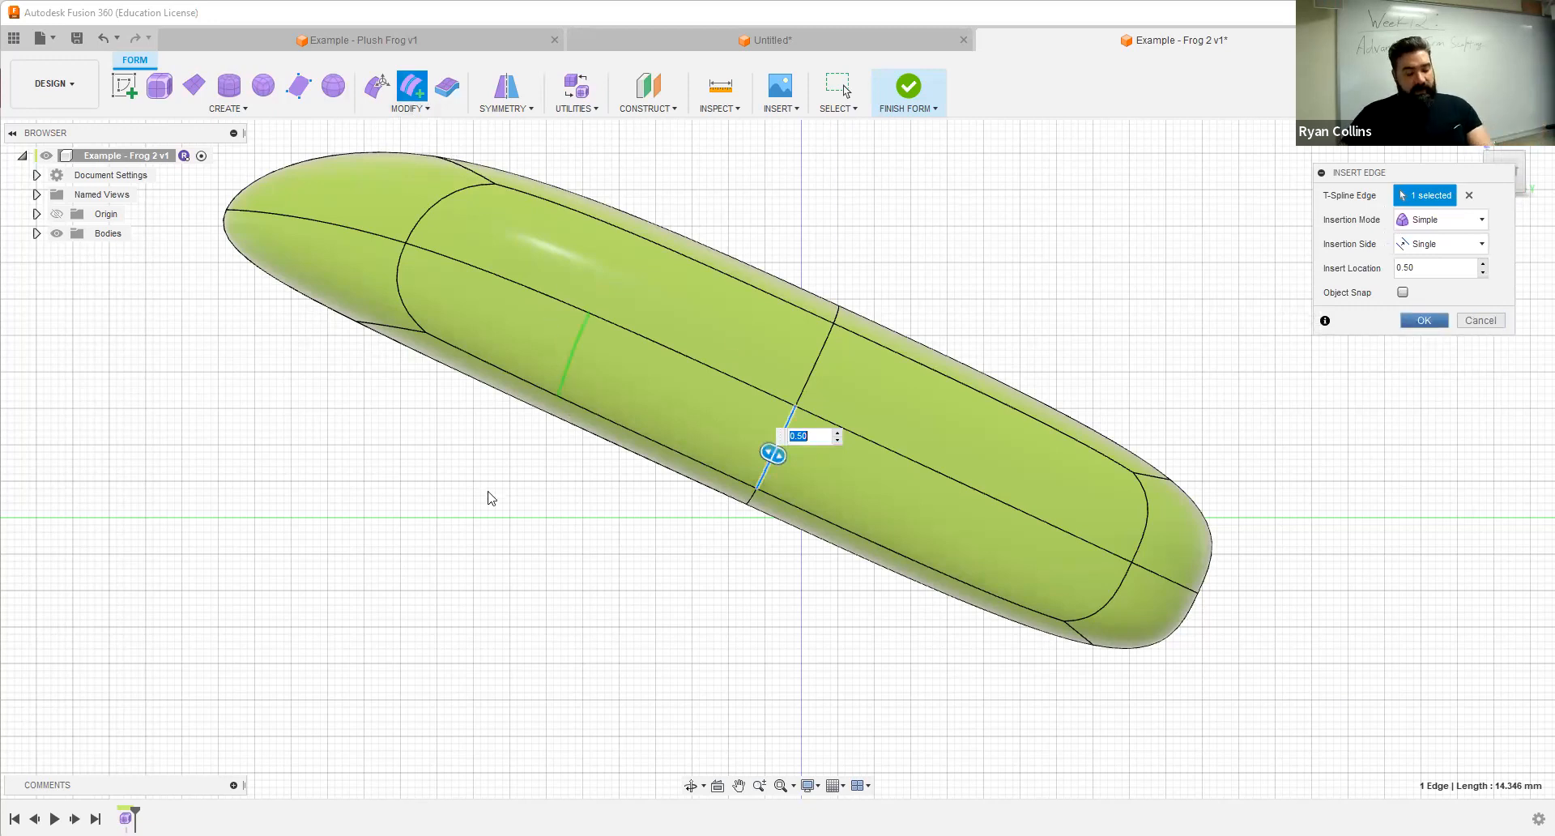
pyautogui.press('Return')
pyautogui.keyDown('shift'); pyautogui.moveTo(444, 468); pyautogui.dragTo(810, 486, button='middle'); pyautogui.keyUp('shift')
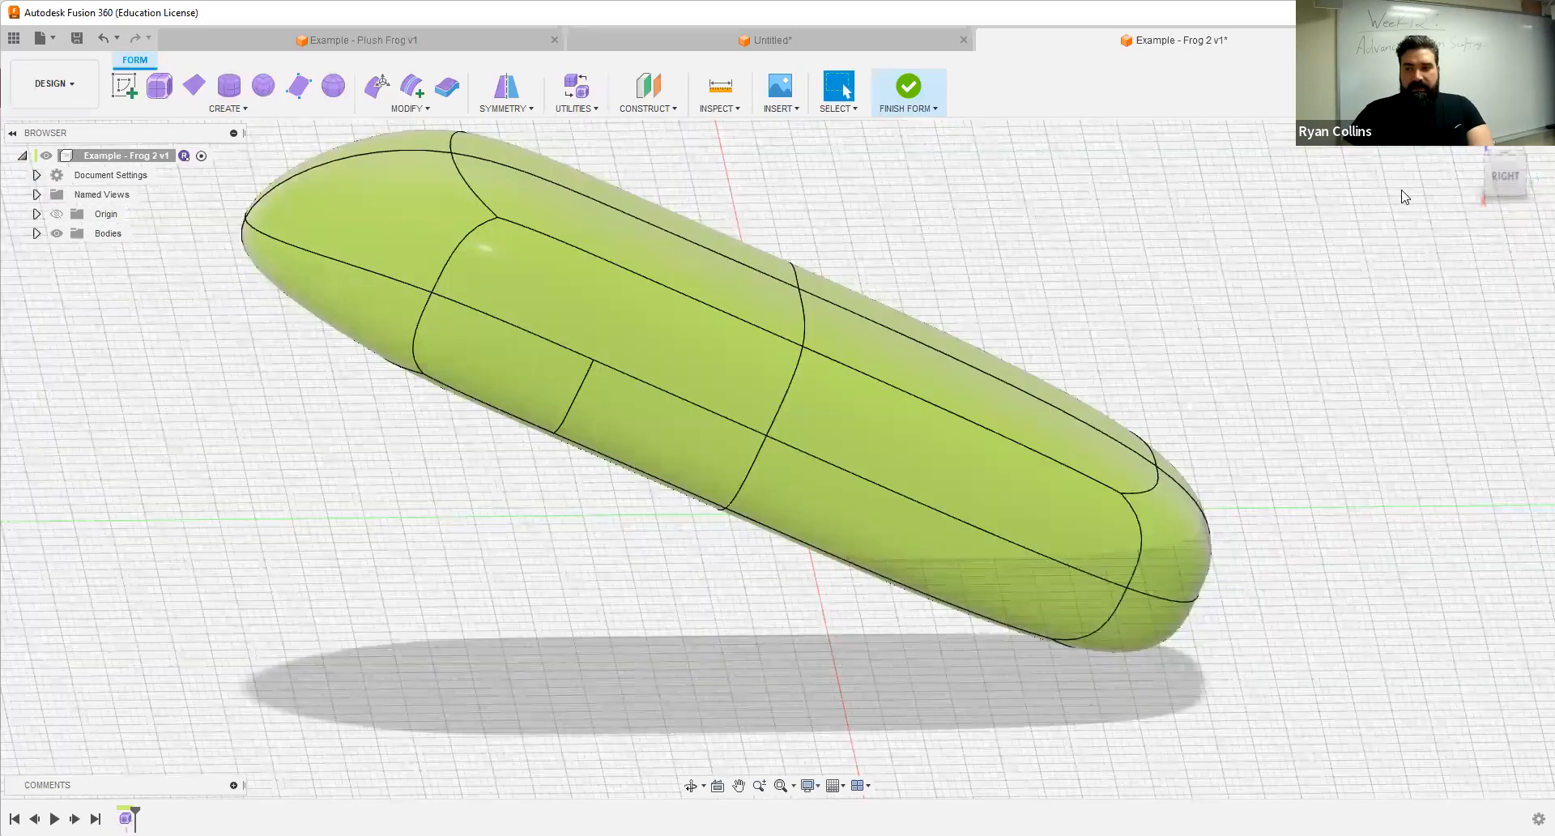
pyautogui.click(1504, 177)
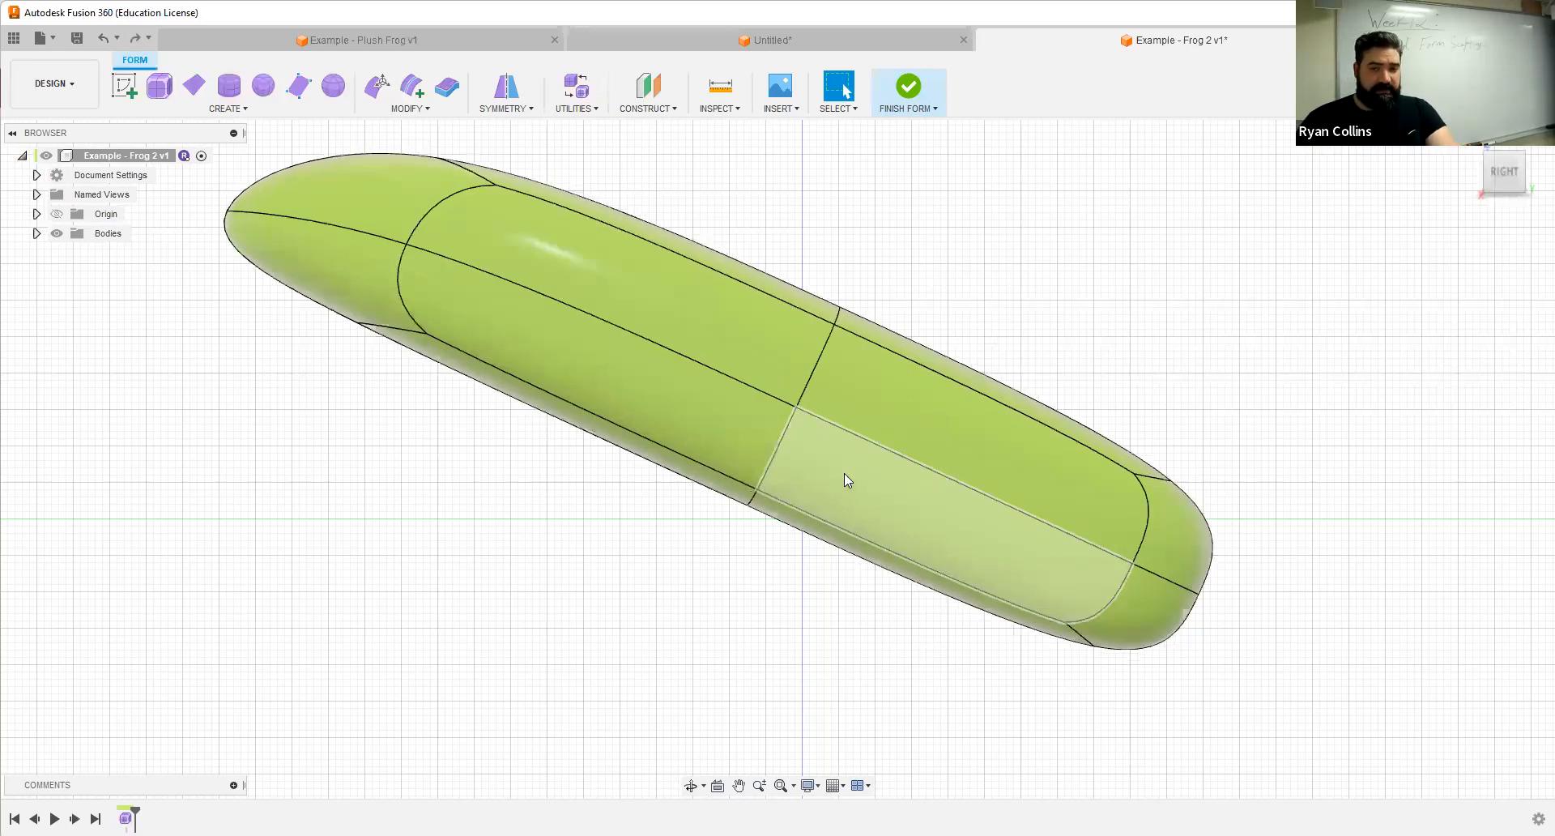
# Step: Apply internal mirror symmetry along the body's length using the two adjacent top faces, and restore the green body display
pyautogui.keyDown('shift'); pyautogui.moveTo(792, 368); pyautogui.dragTo(729, 389, button='middle'); pyautogui.keyUp('shift')
pyautogui.click(506, 85)
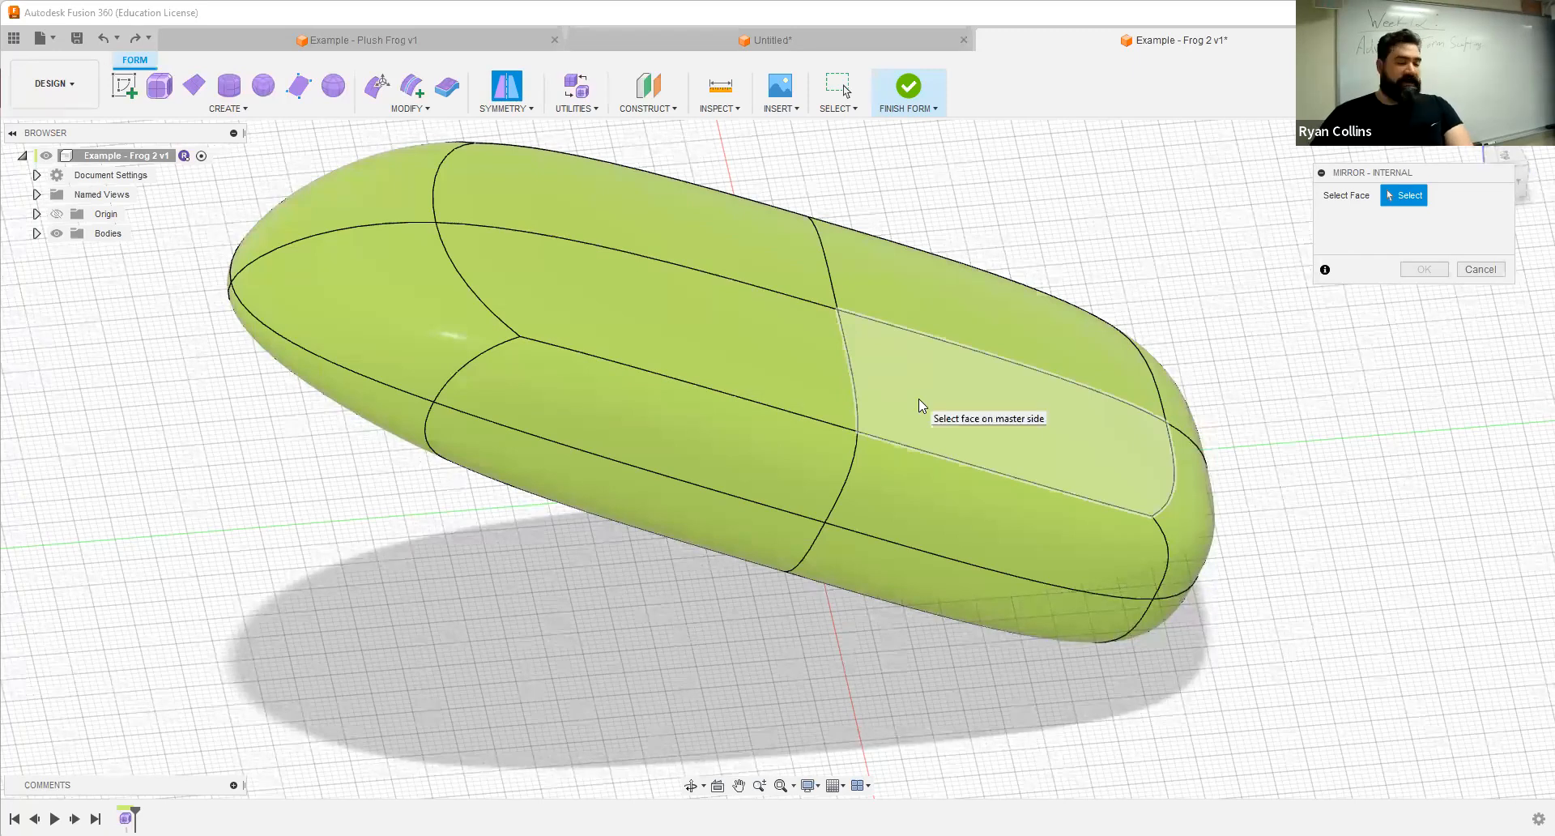
pyautogui.click(917, 395)
pyautogui.click(920, 298)
pyautogui.scroll(3, 227, 256)
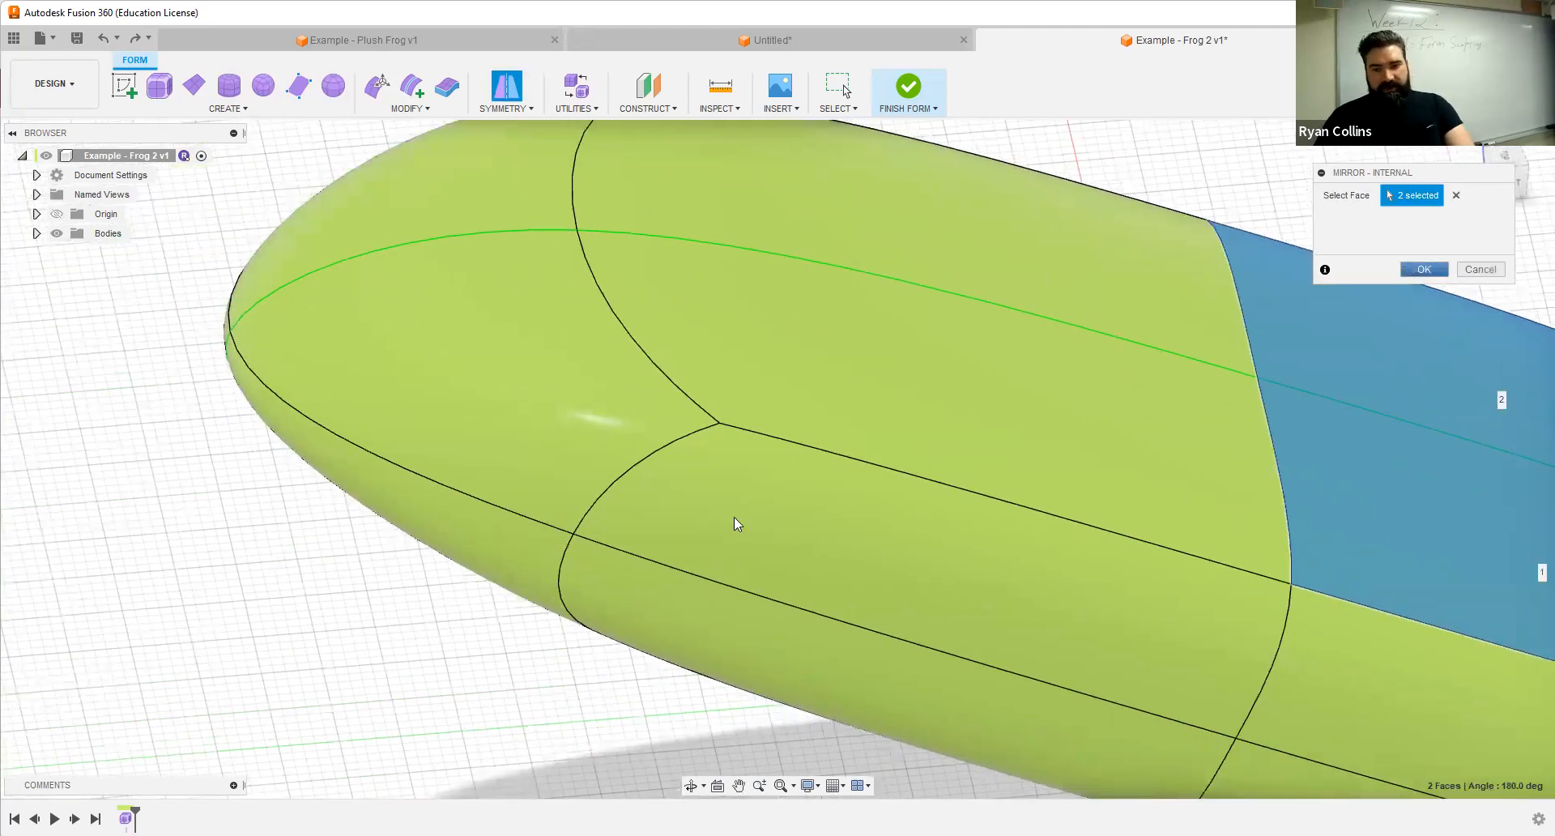
pyautogui.scroll(-3, 734, 517)
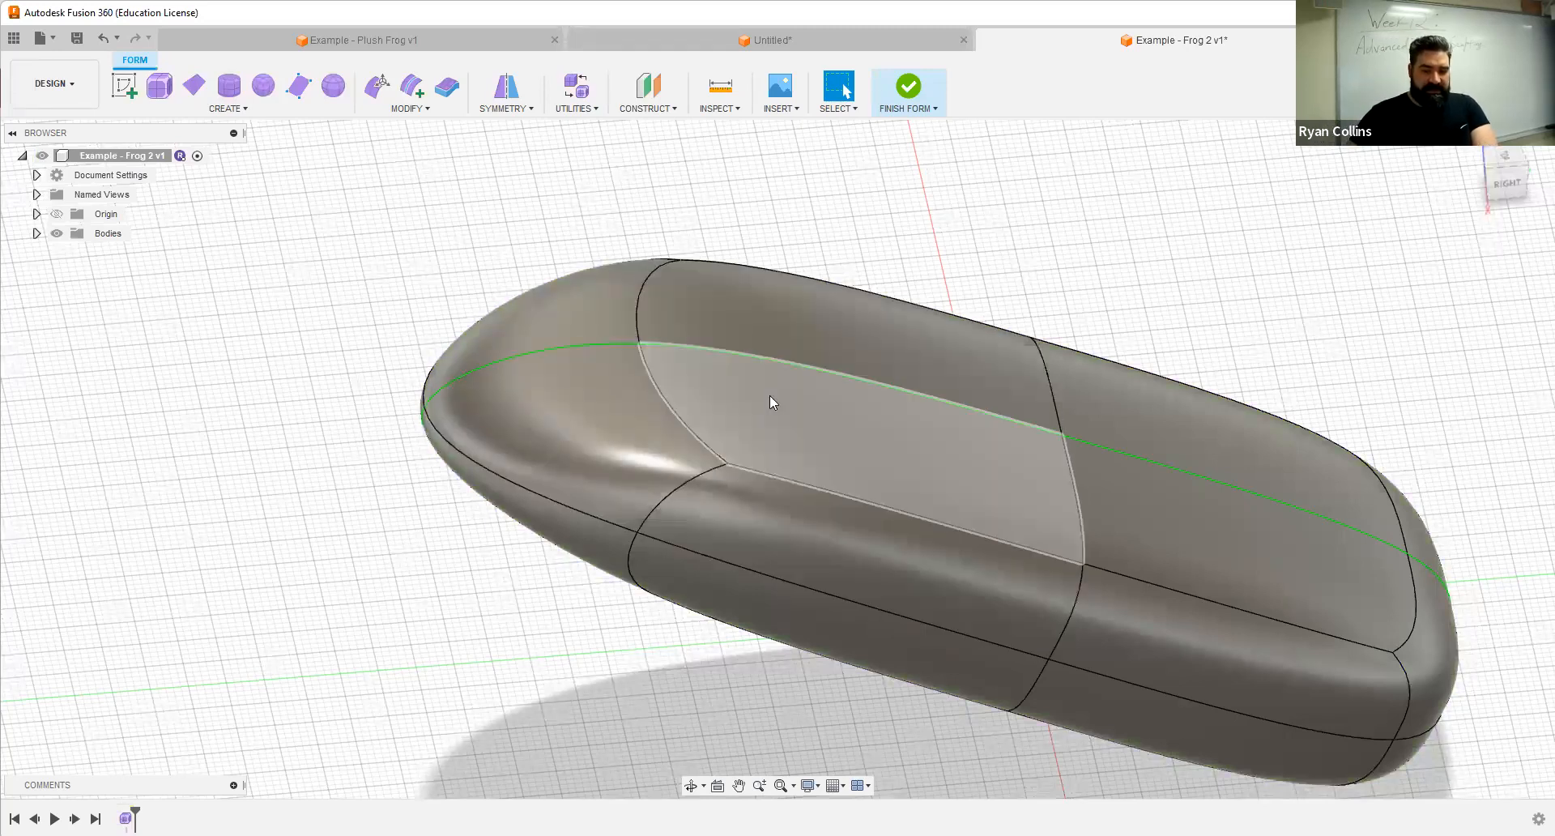
pyautogui.hotkey('shift', 'n')
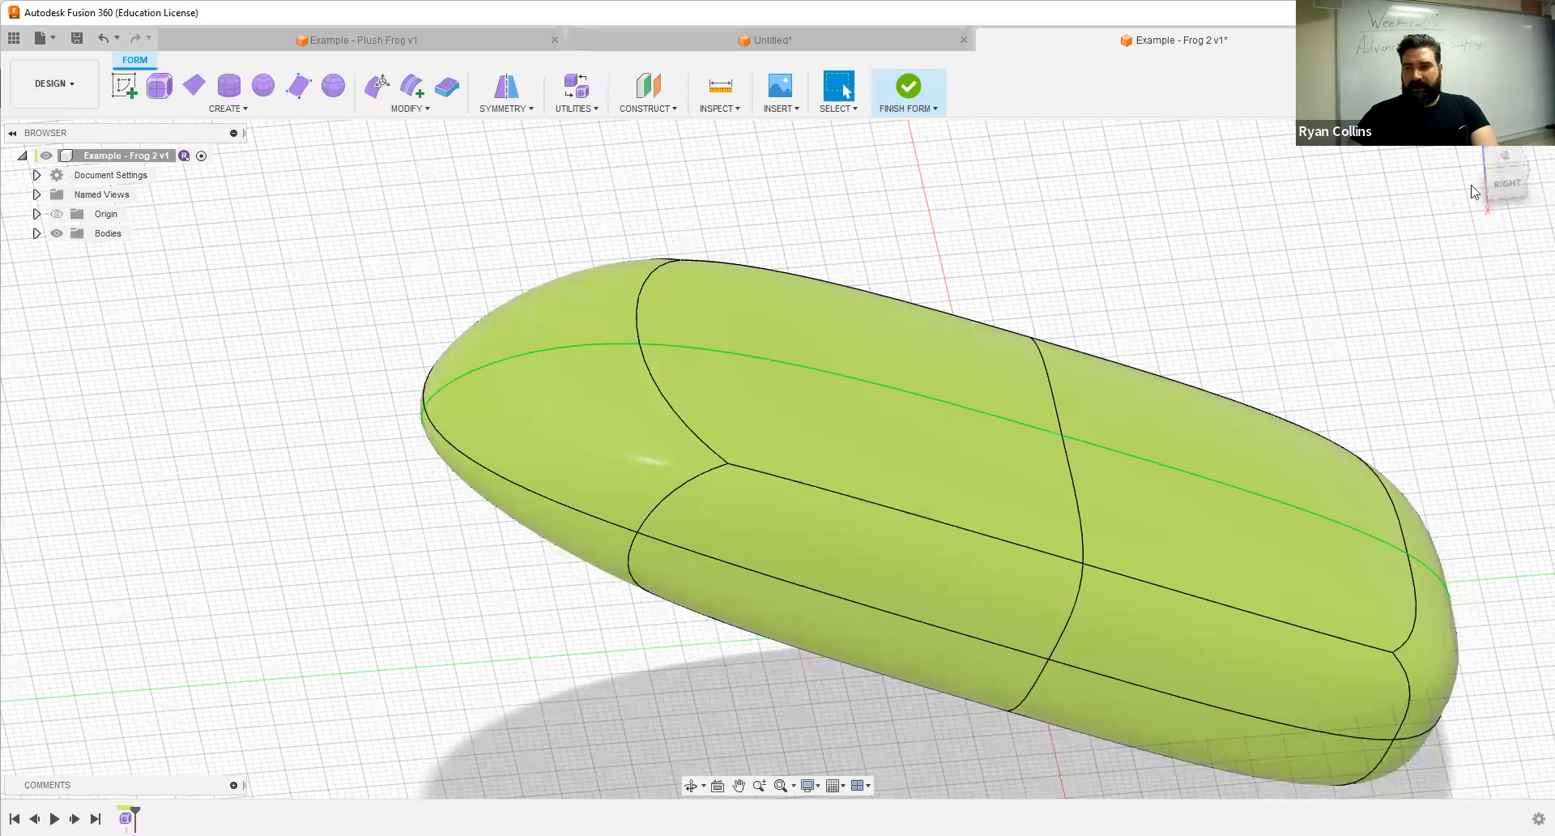
# Step: Insert a simple single-sided edge at location 0.50 from the lower middle side edge towards the head
pyautogui.click(1511, 186)
pyautogui.click(412, 84)
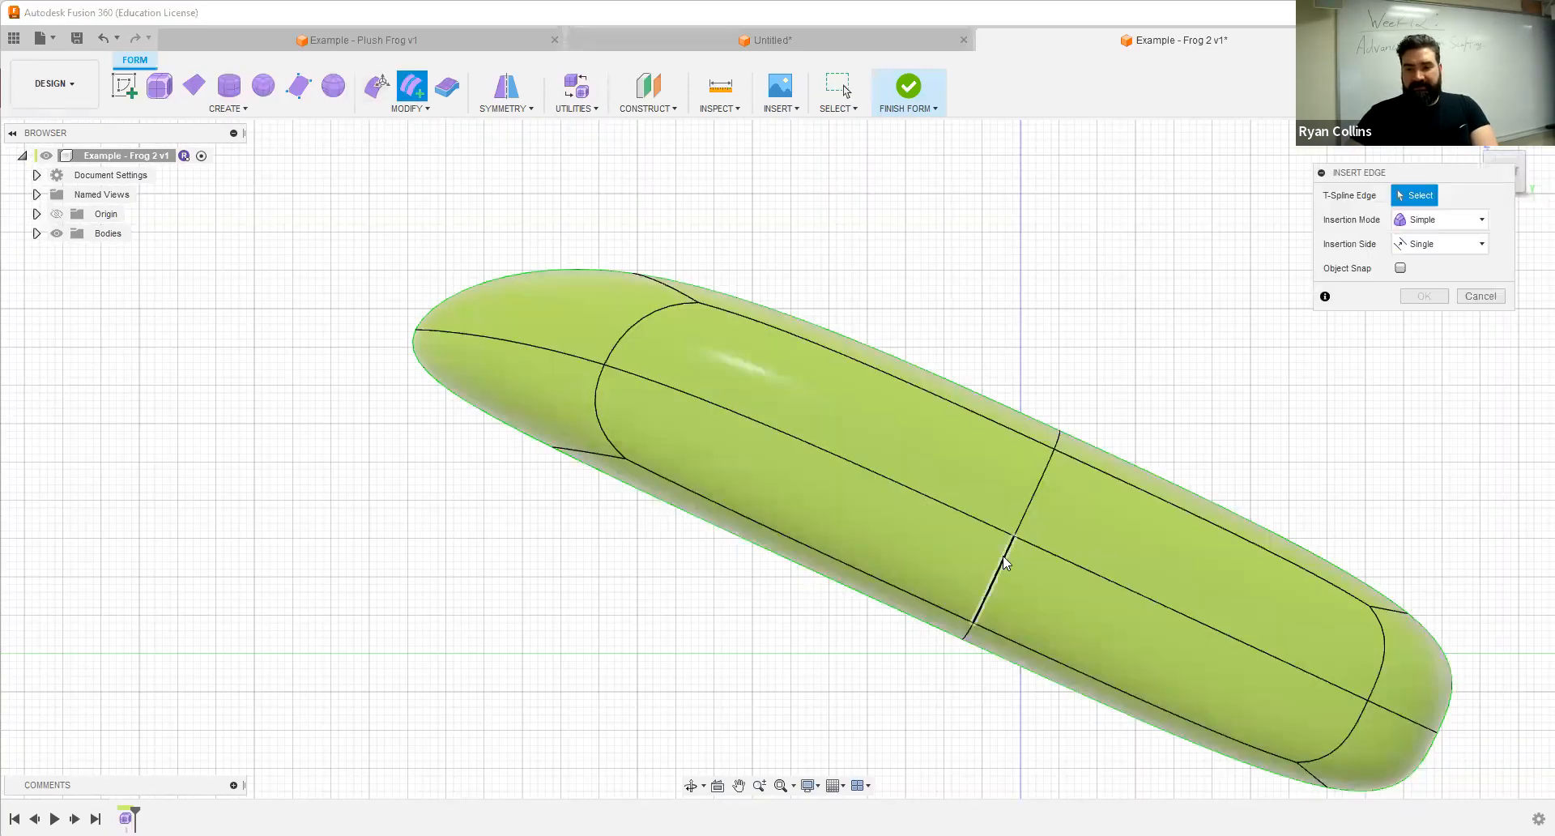
pyautogui.click(993, 578)
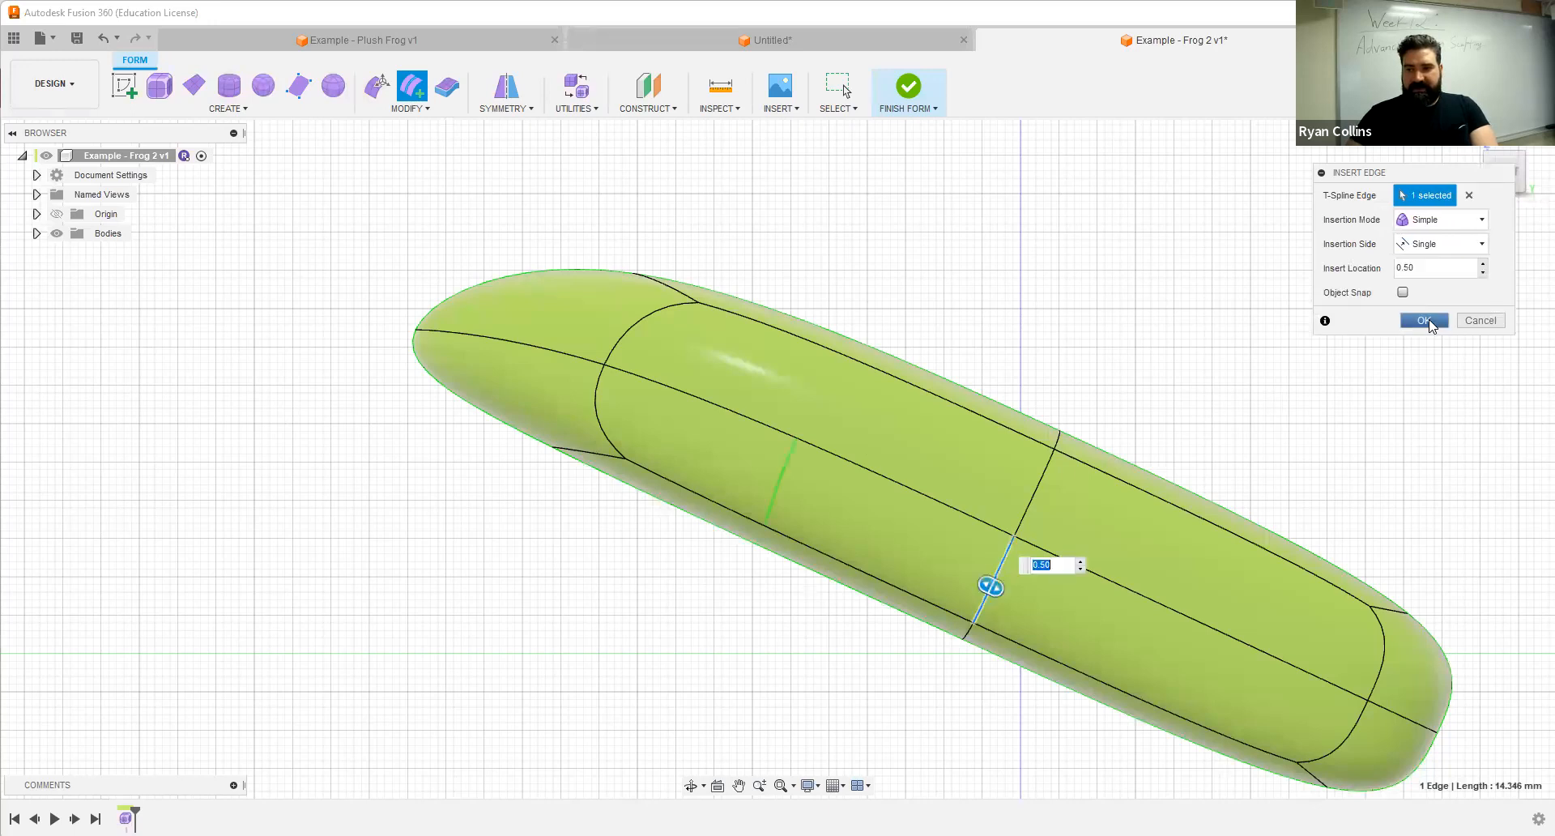
pyautogui.click(1431, 324)
pyautogui.keyDown('shift'); pyautogui.moveTo(855, 453); pyautogui.dragTo(1183, 322, button='middle'); pyautogui.keyUp('shift')
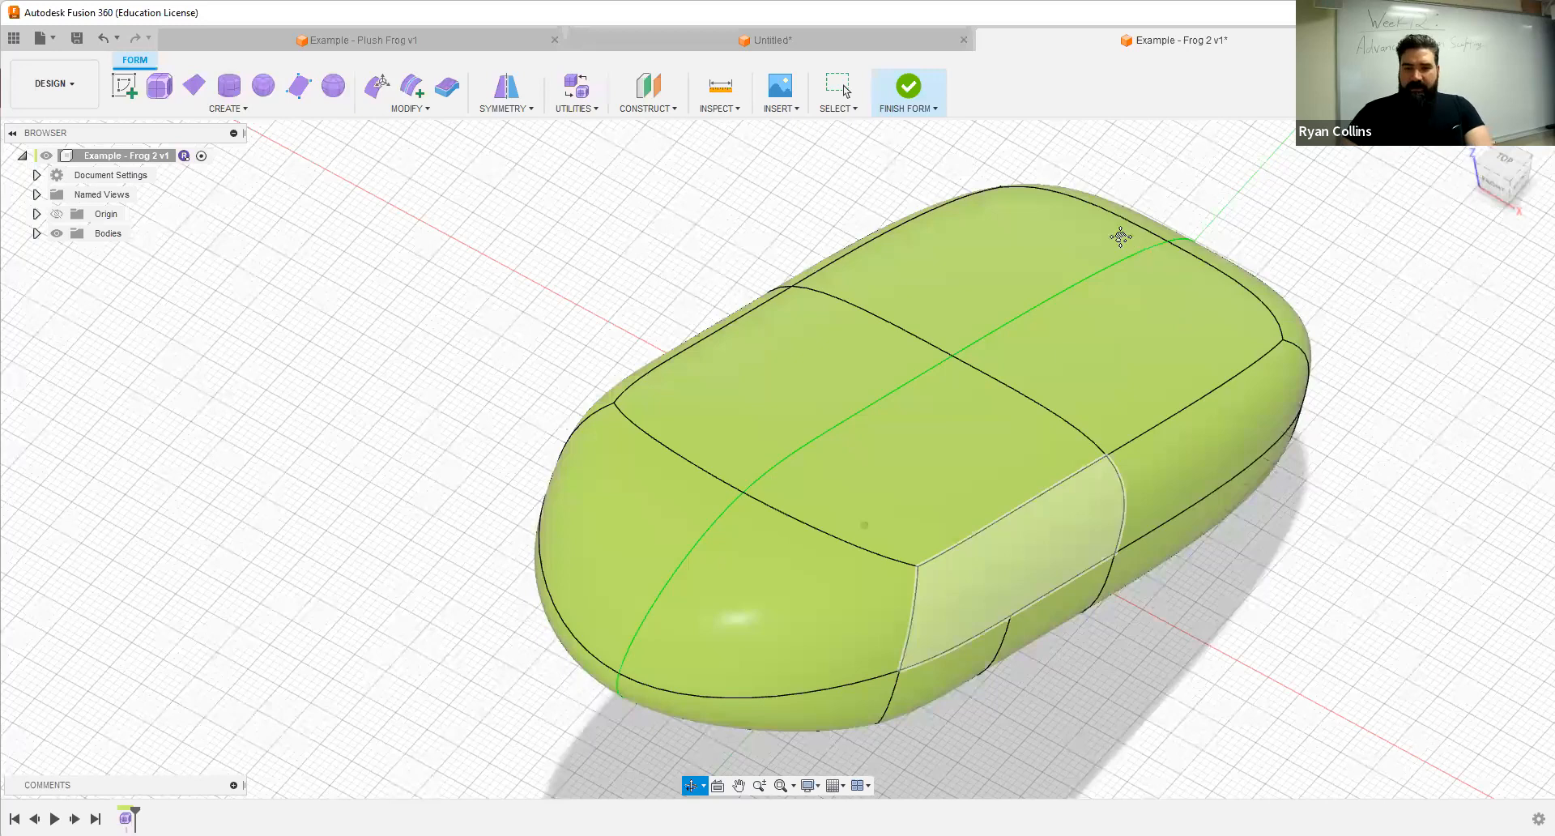
pyautogui.keyDown('shift'); pyautogui.moveTo(677, 380); pyautogui.dragTo(512, 338, button='middle'); pyautogui.keyUp('shift')
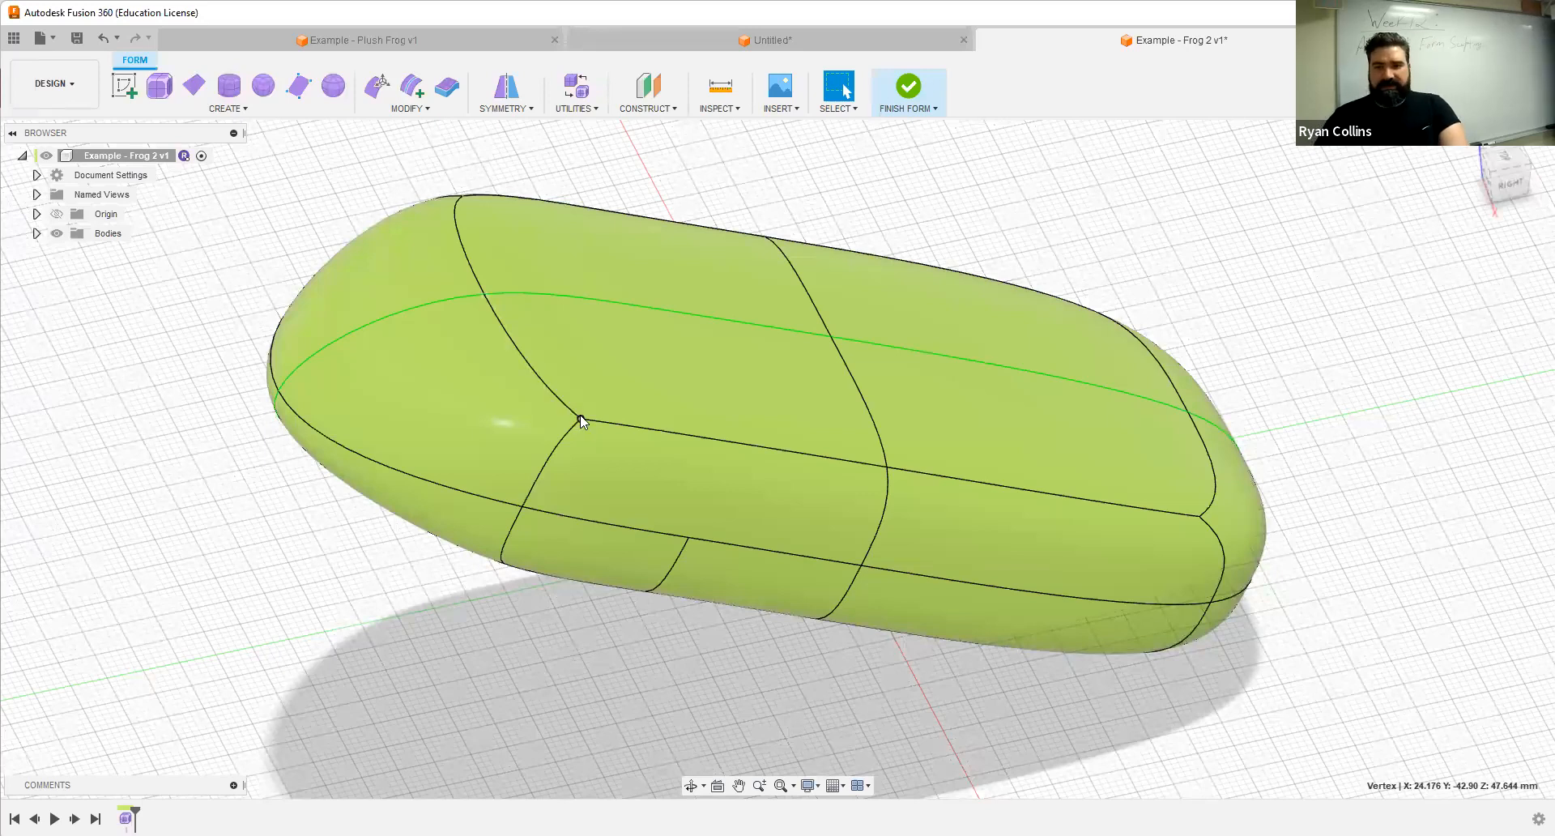
# Step: Use Edit Form to raise the vertex on the body's upper side edge behind the head to about Z 56.4 mm
pyautogui.click(746, 562)
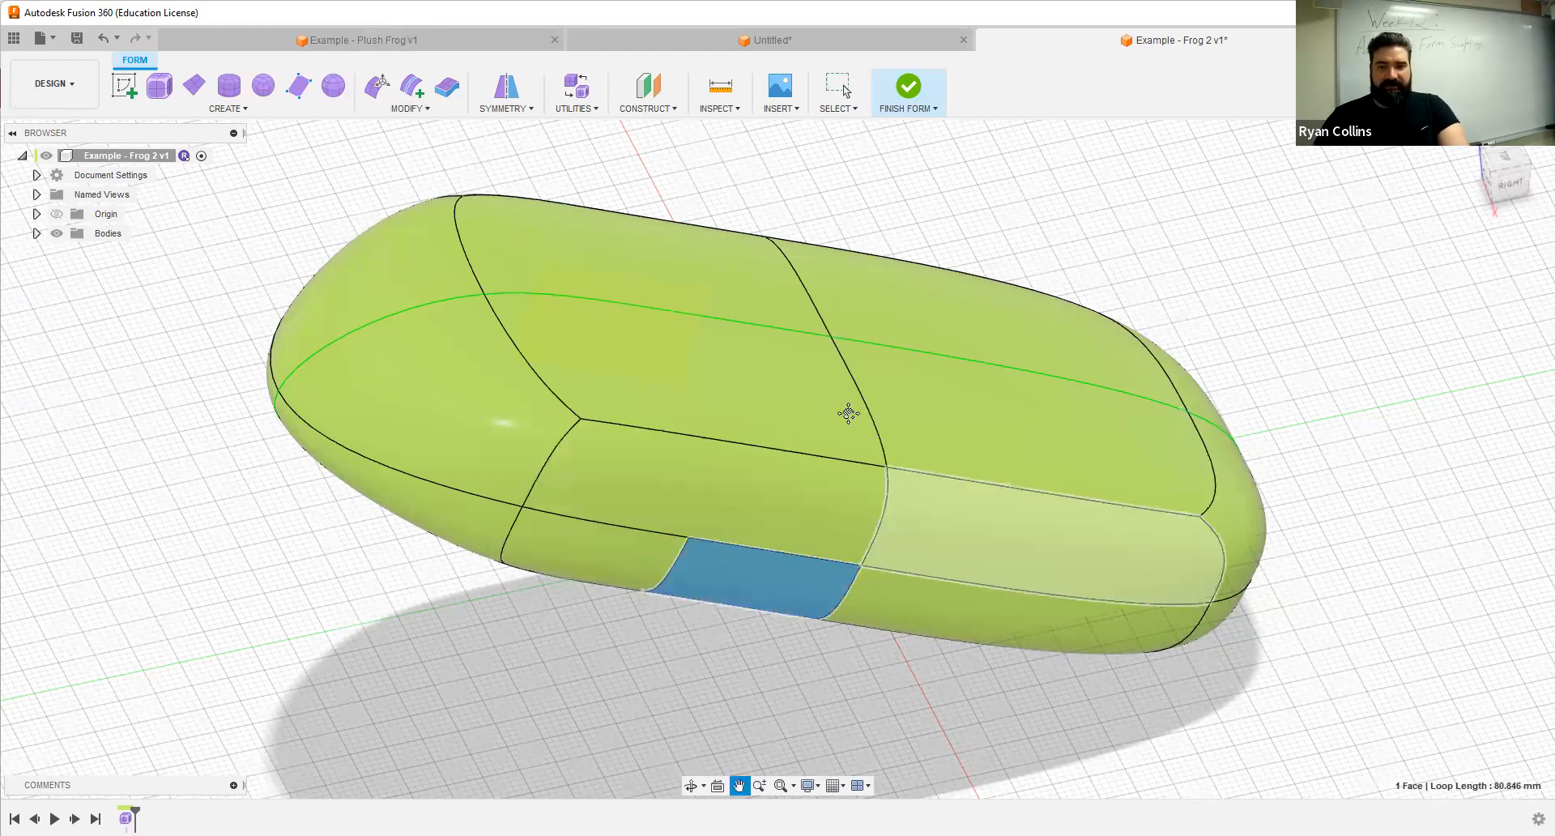
pyautogui.moveTo(846, 413); pyautogui.dragTo(831, 406, button='middle')
pyautogui.moveTo(1533, 186); pyautogui.dragTo(1517, 192)
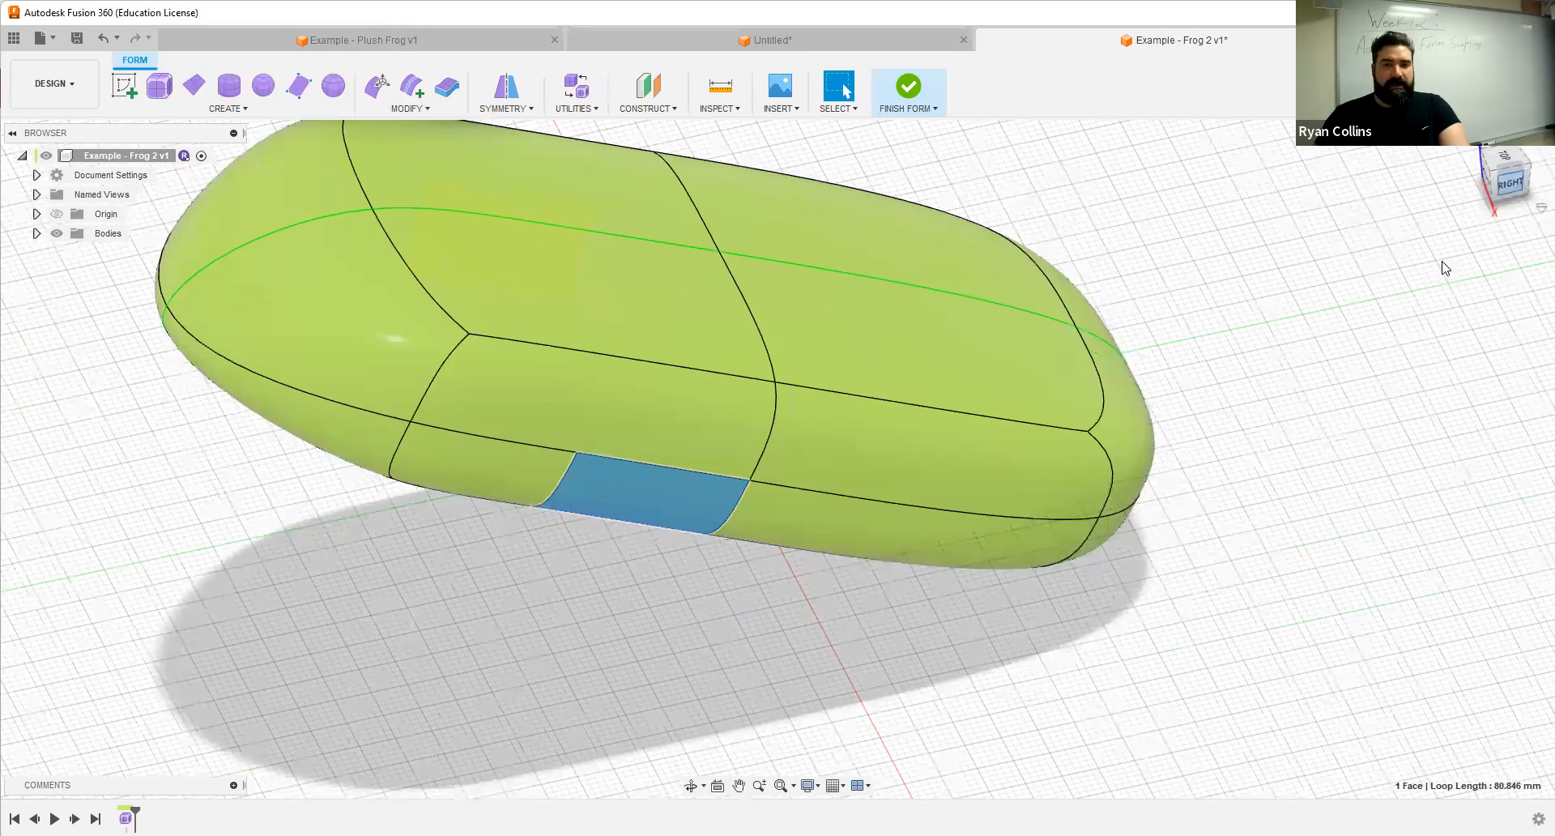
pyautogui.moveTo(513, 262); pyautogui.dragTo(594, 461, button='middle')
pyautogui.click(378, 84)
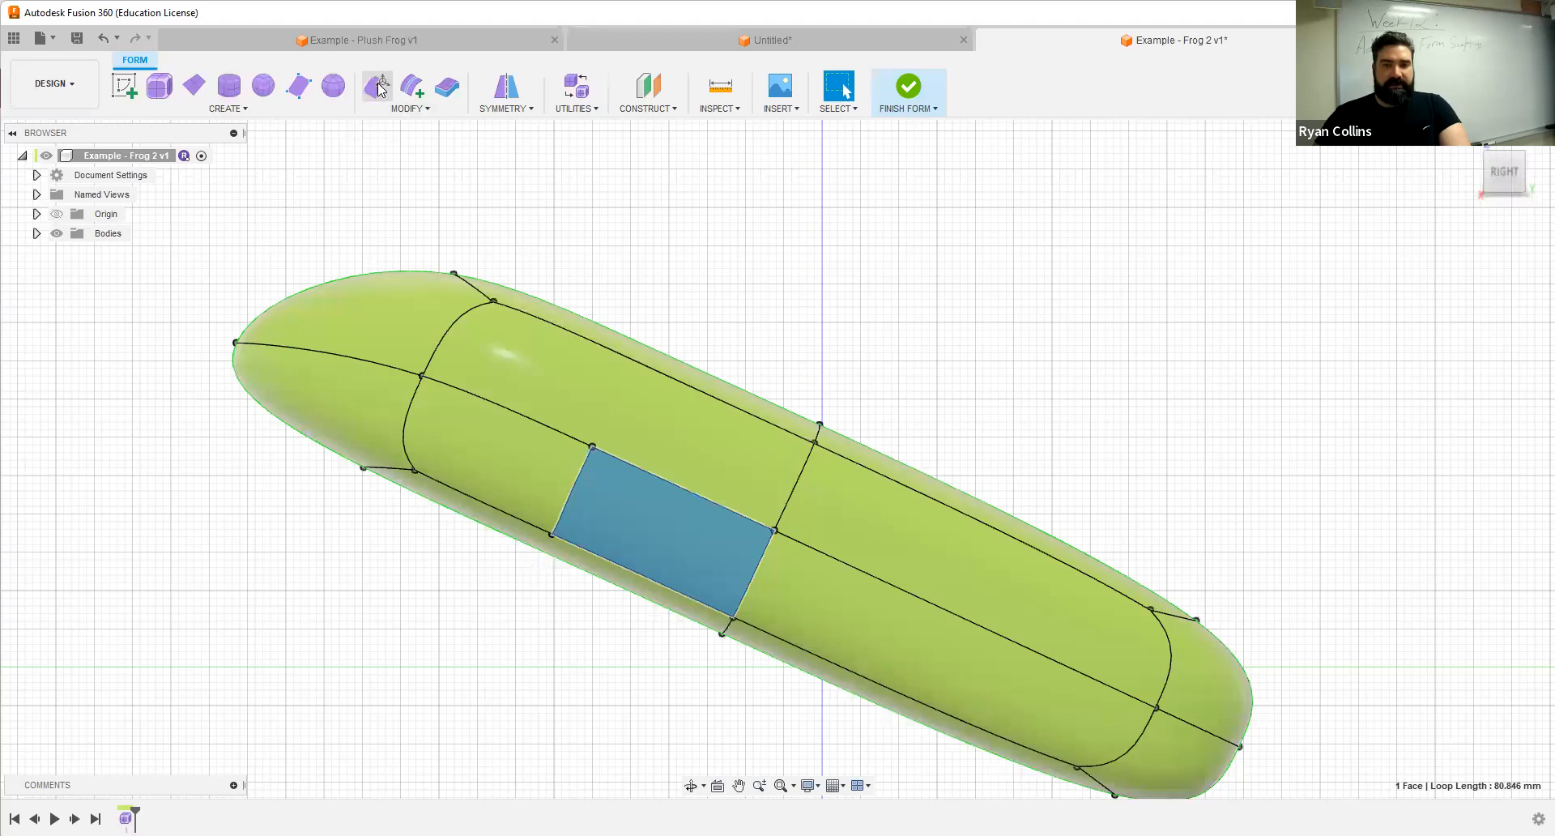
pyautogui.click(493, 301)
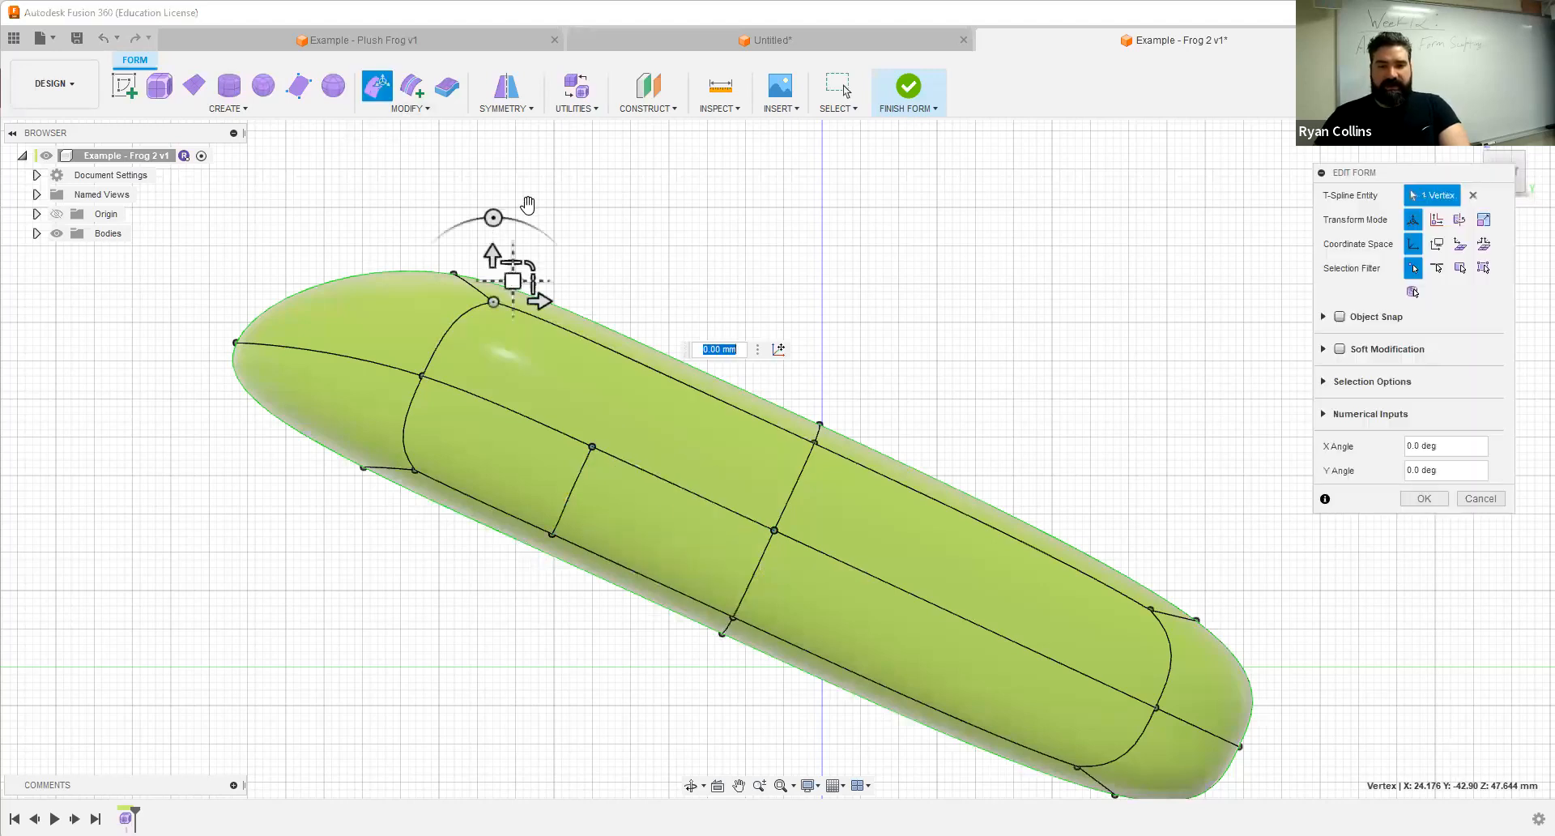
pyautogui.keyDown('shift'); pyautogui.moveTo(507, 341); pyautogui.dragTo(491, 231, button='middle'); pyautogui.keyUp('shift')
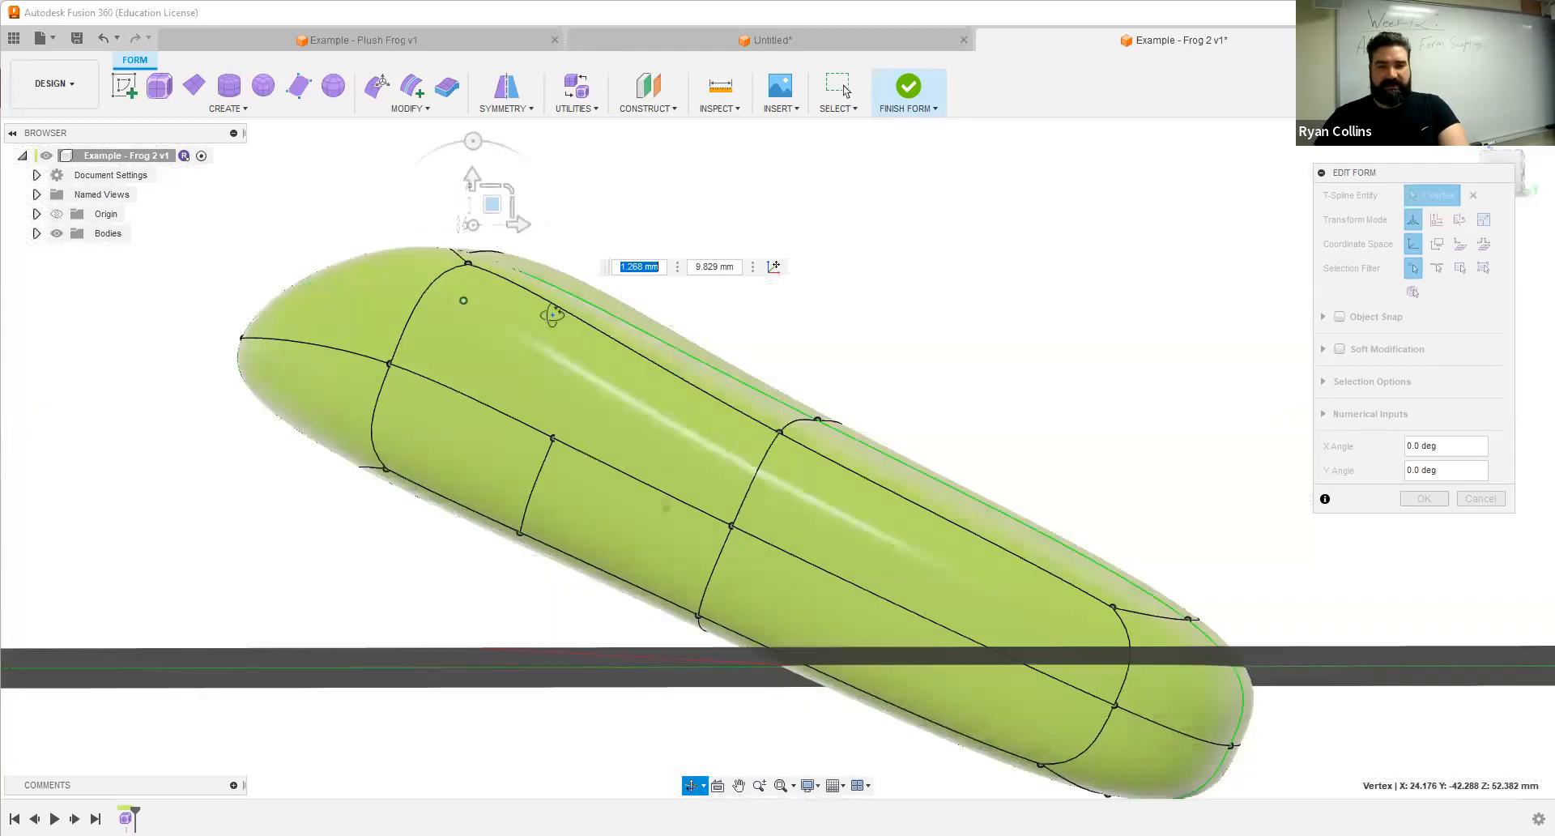
pyautogui.keyDown('shift'); pyautogui.moveTo(580, 344); pyautogui.dragTo(533, 335, button='middle'); pyautogui.keyUp('shift')
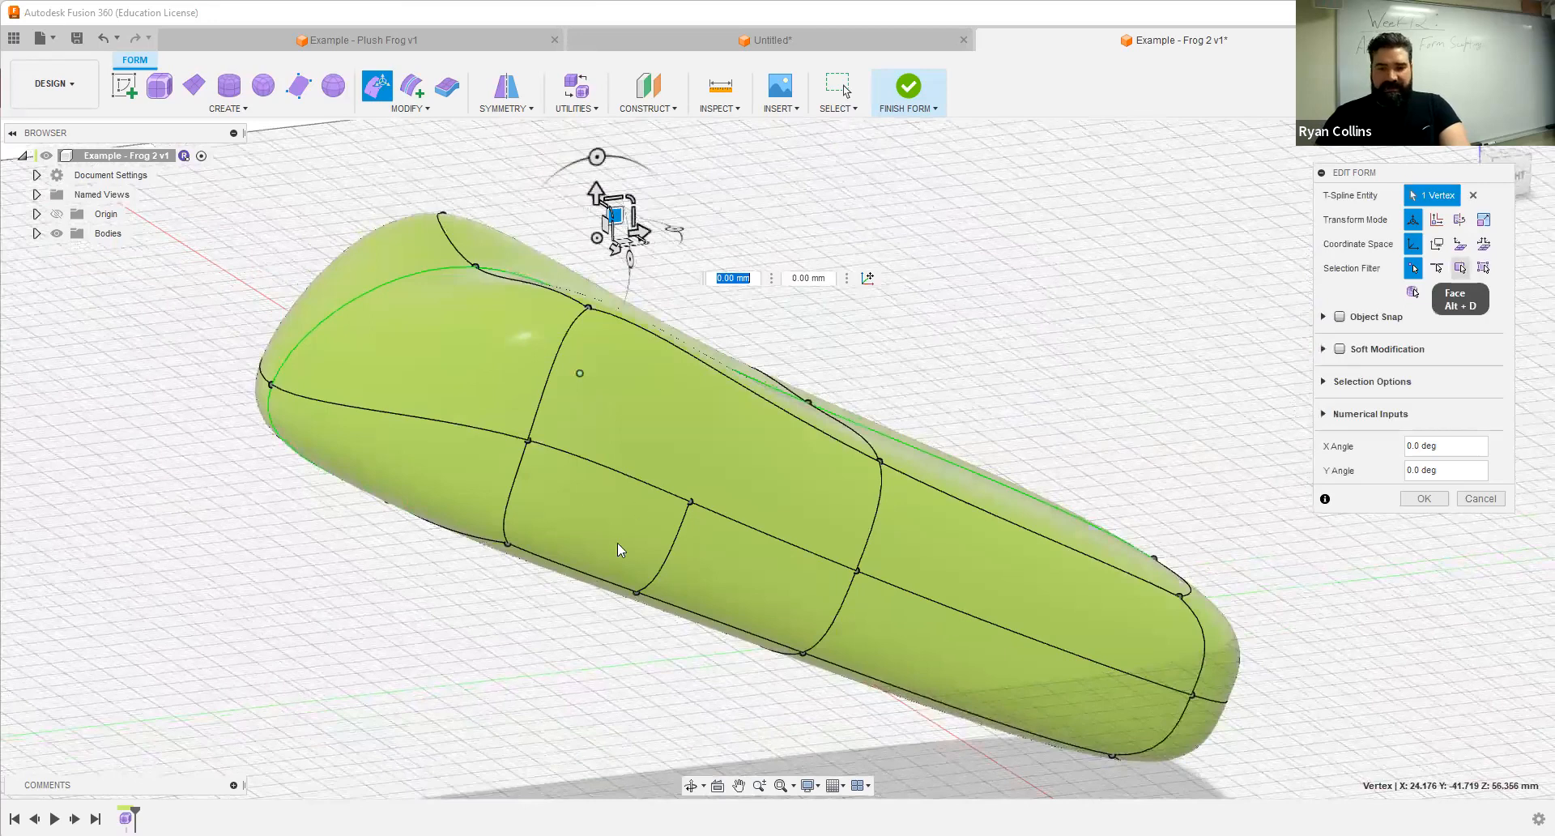
# Step: Restrict the selection to faces and pull the small lower face on the body's side outwards and down as a front leg
pyautogui.hotkey('alt', 'd')
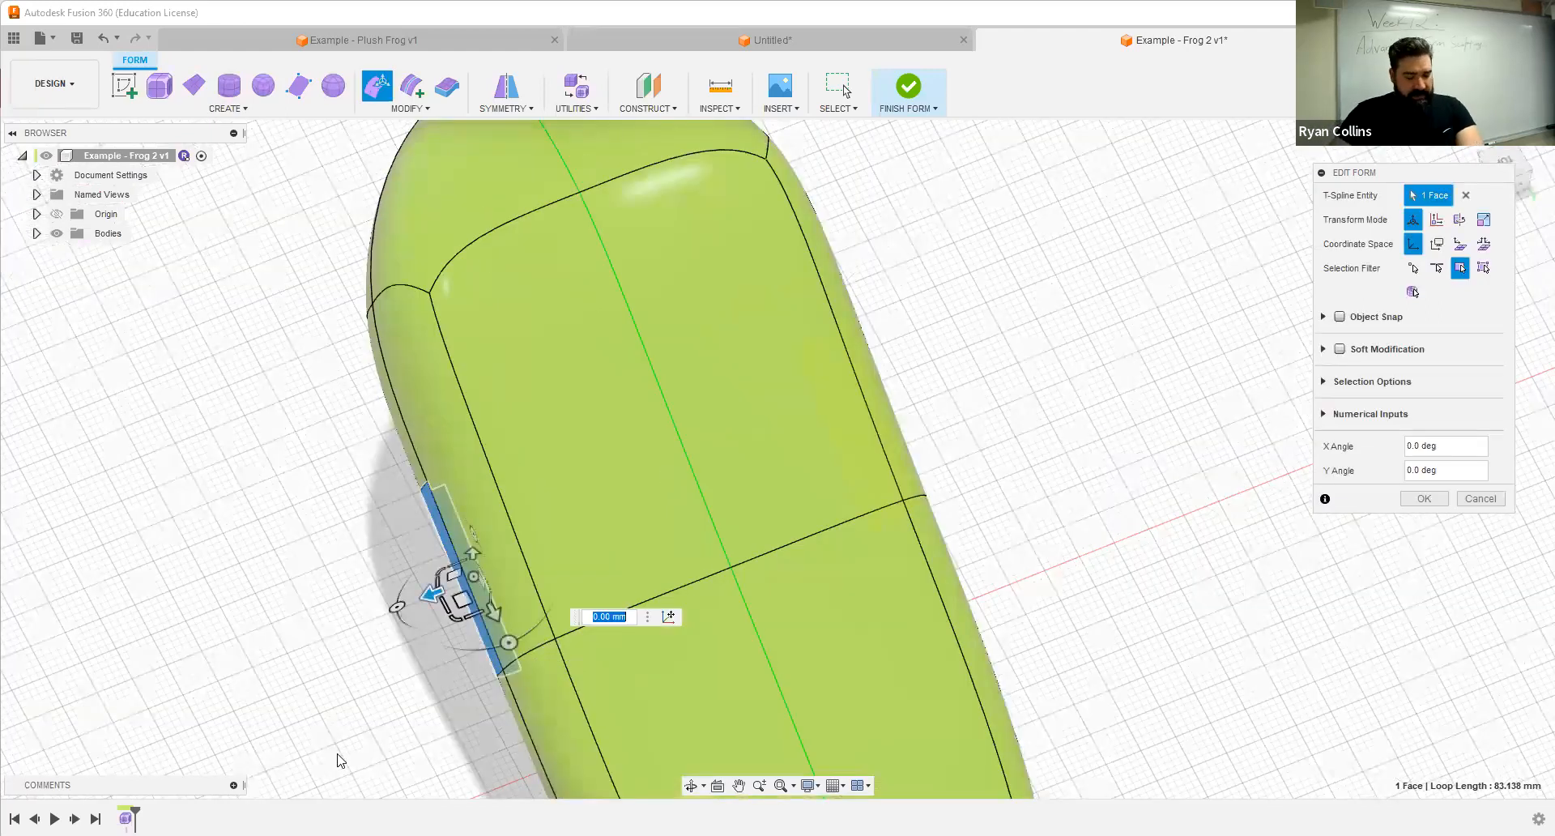
pyautogui.moveTo(433, 594); pyautogui.dragTo(312, 618)
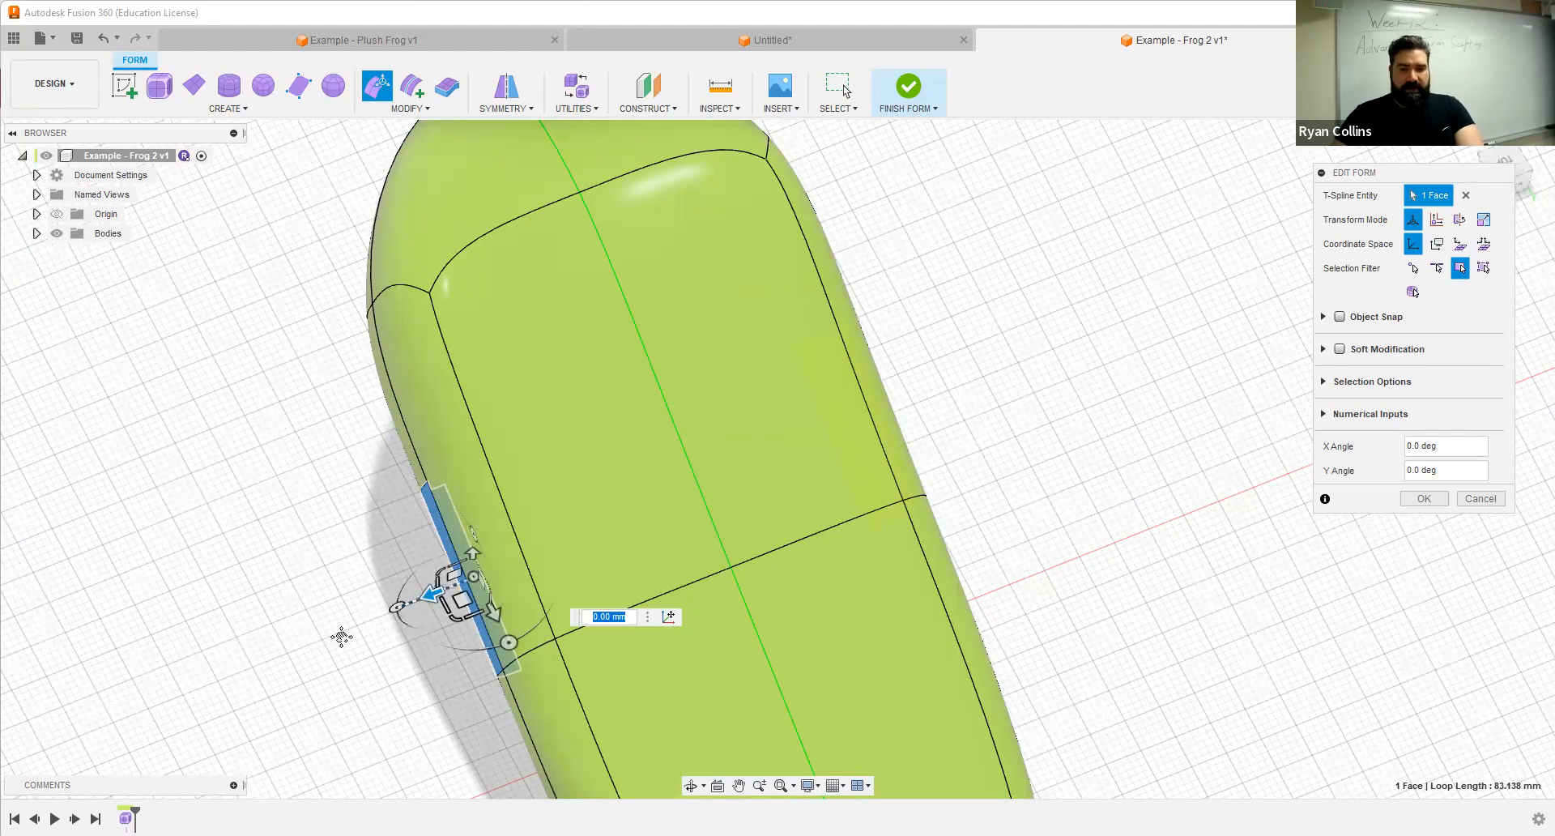
pyautogui.keyDown('shift'); pyautogui.moveTo(737, 482); pyautogui.dragTo(810, 597, button='middle'); pyautogui.keyUp('shift')
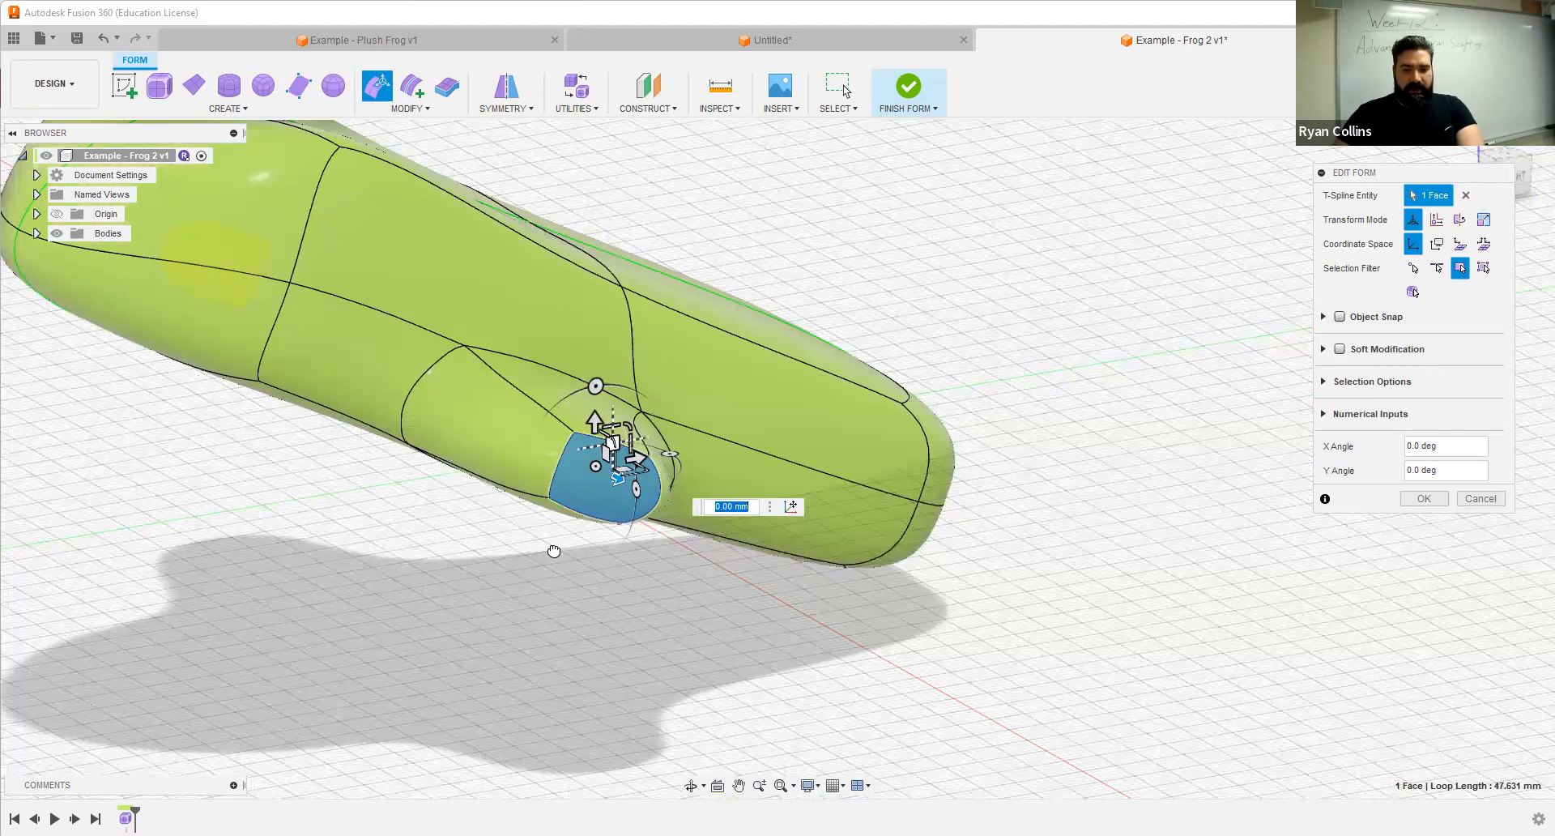
pyautogui.keyDown('shift'); pyautogui.moveTo(777, 511); pyautogui.dragTo(815, 520, button='middle'); pyautogui.keyUp('shift')
# Step: In the front view, rotate the front leg's tip face 45° about the Y axis so it points downwards
pyautogui.moveTo(1392, 172); pyautogui.dragTo(1359, 277)
pyautogui.click(1504, 180)
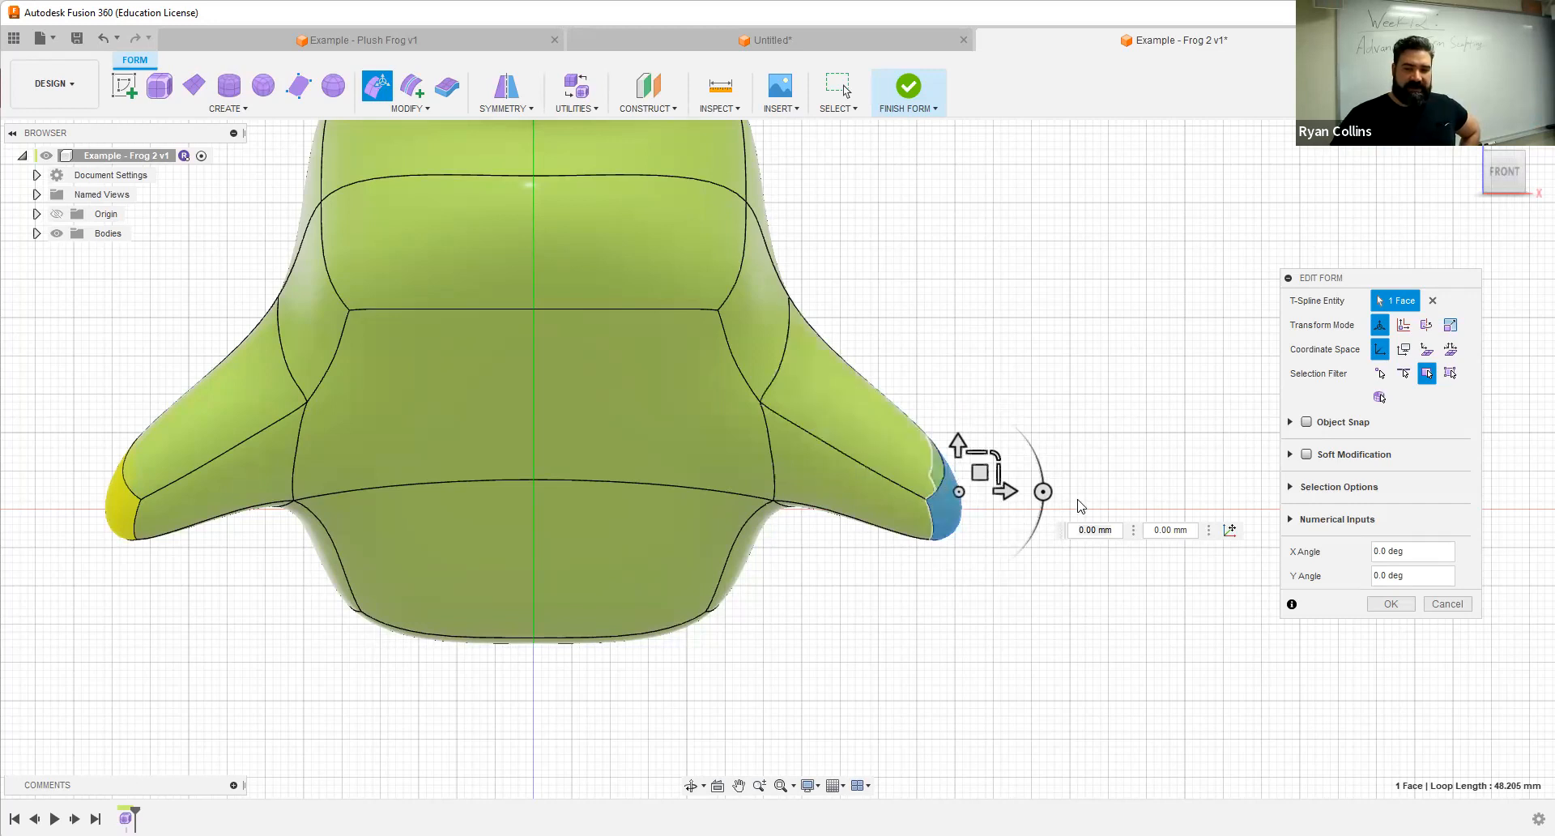
pyautogui.moveTo(1045, 491); pyautogui.dragTo(1012, 554)
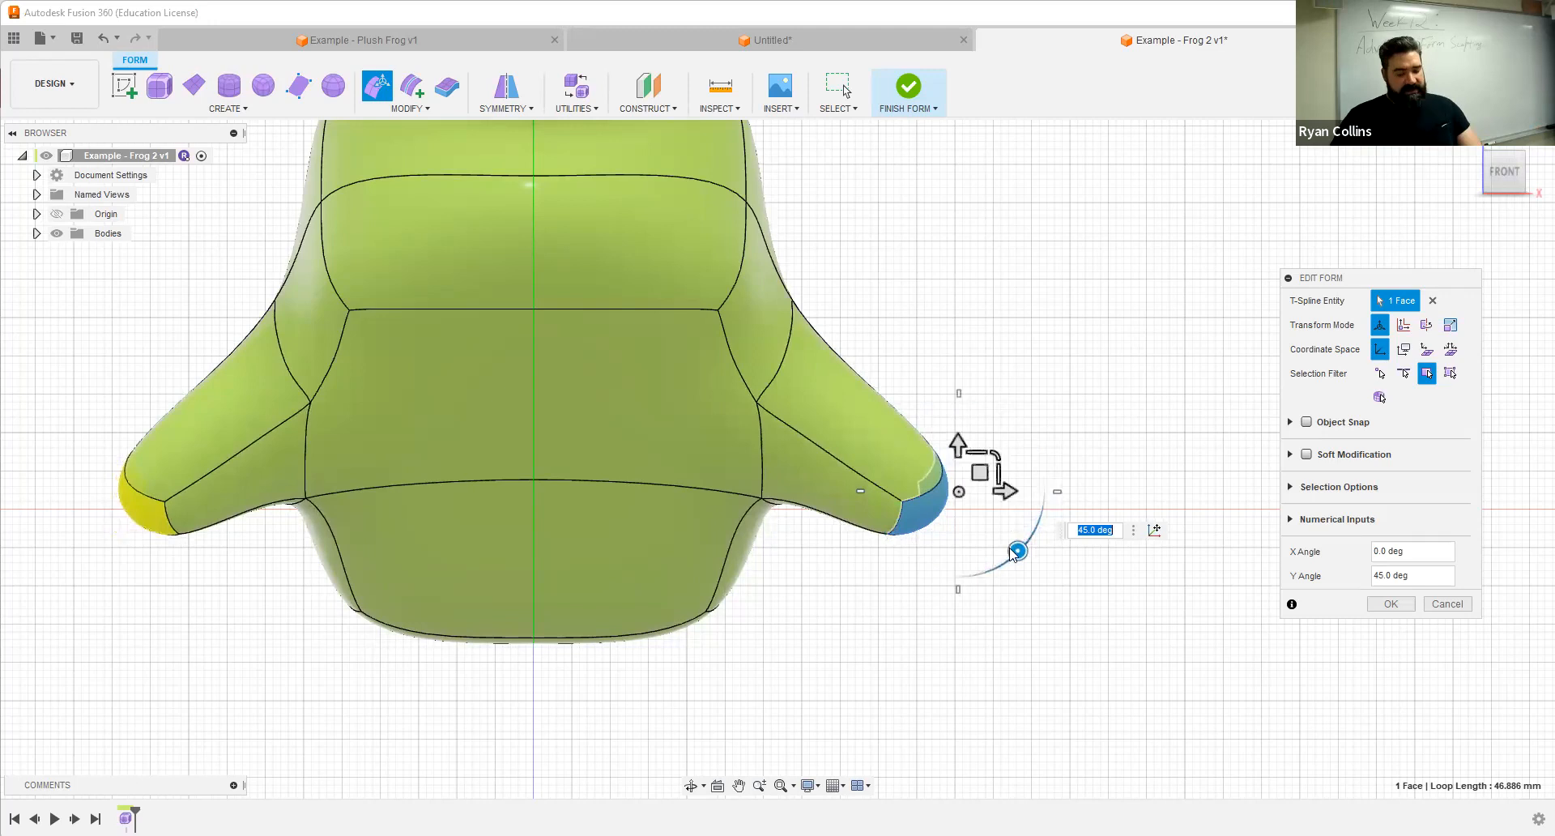
# Step: Try extending the front leg from its tip face with a -145° rotation, and undo it
pyautogui.keyDown('shift'); pyautogui.moveTo(895, 594); pyautogui.dragTo(751, 451, button='middle'); pyautogui.keyUp('shift')
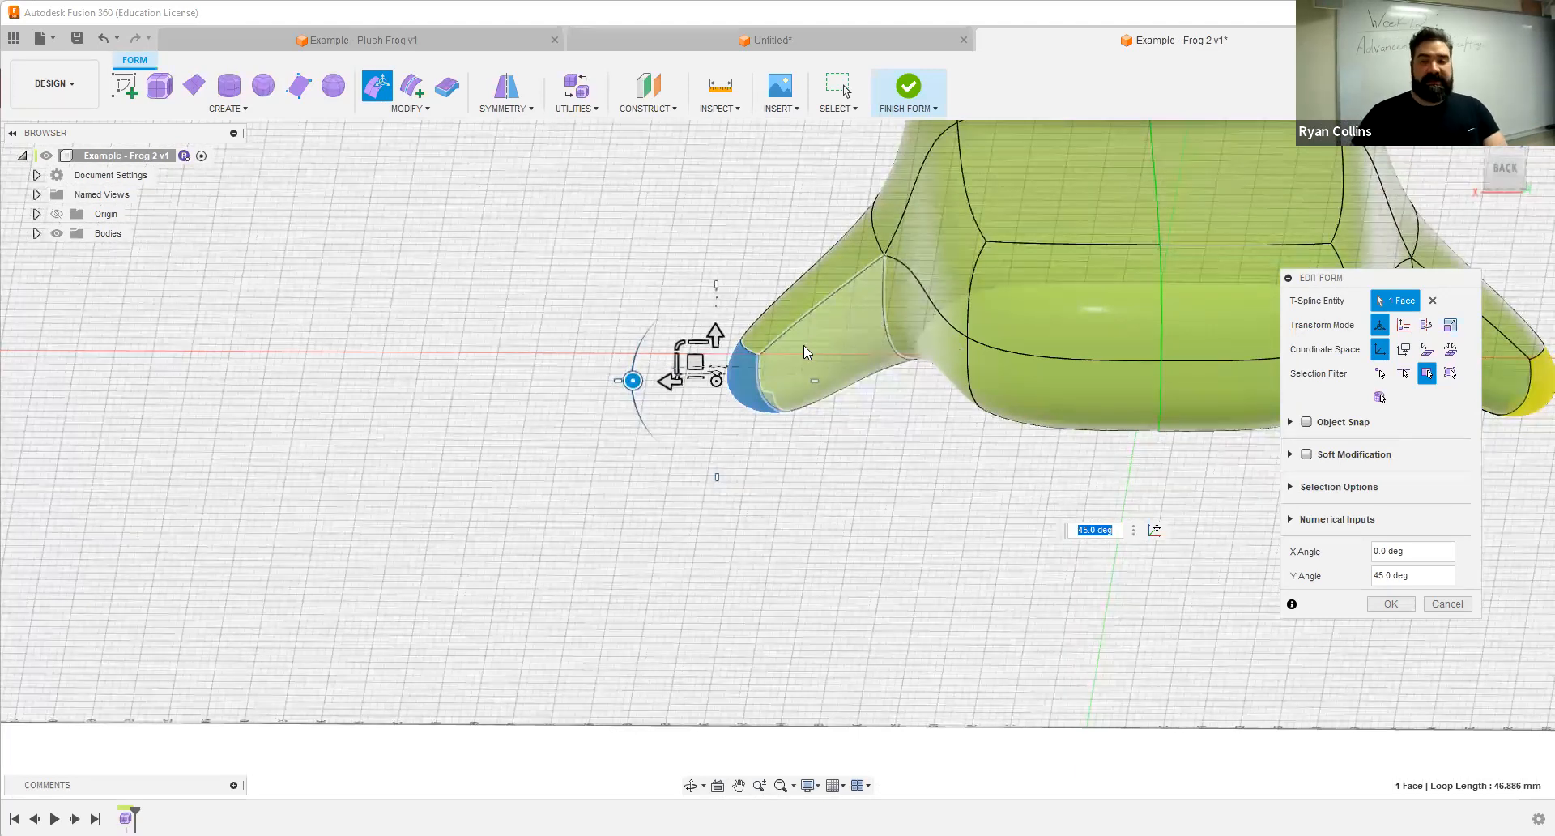
pyautogui.keyDown('shift'); pyautogui.moveTo(908, 423); pyautogui.dragTo(909, 428, button='middle'); pyautogui.keyUp('shift')
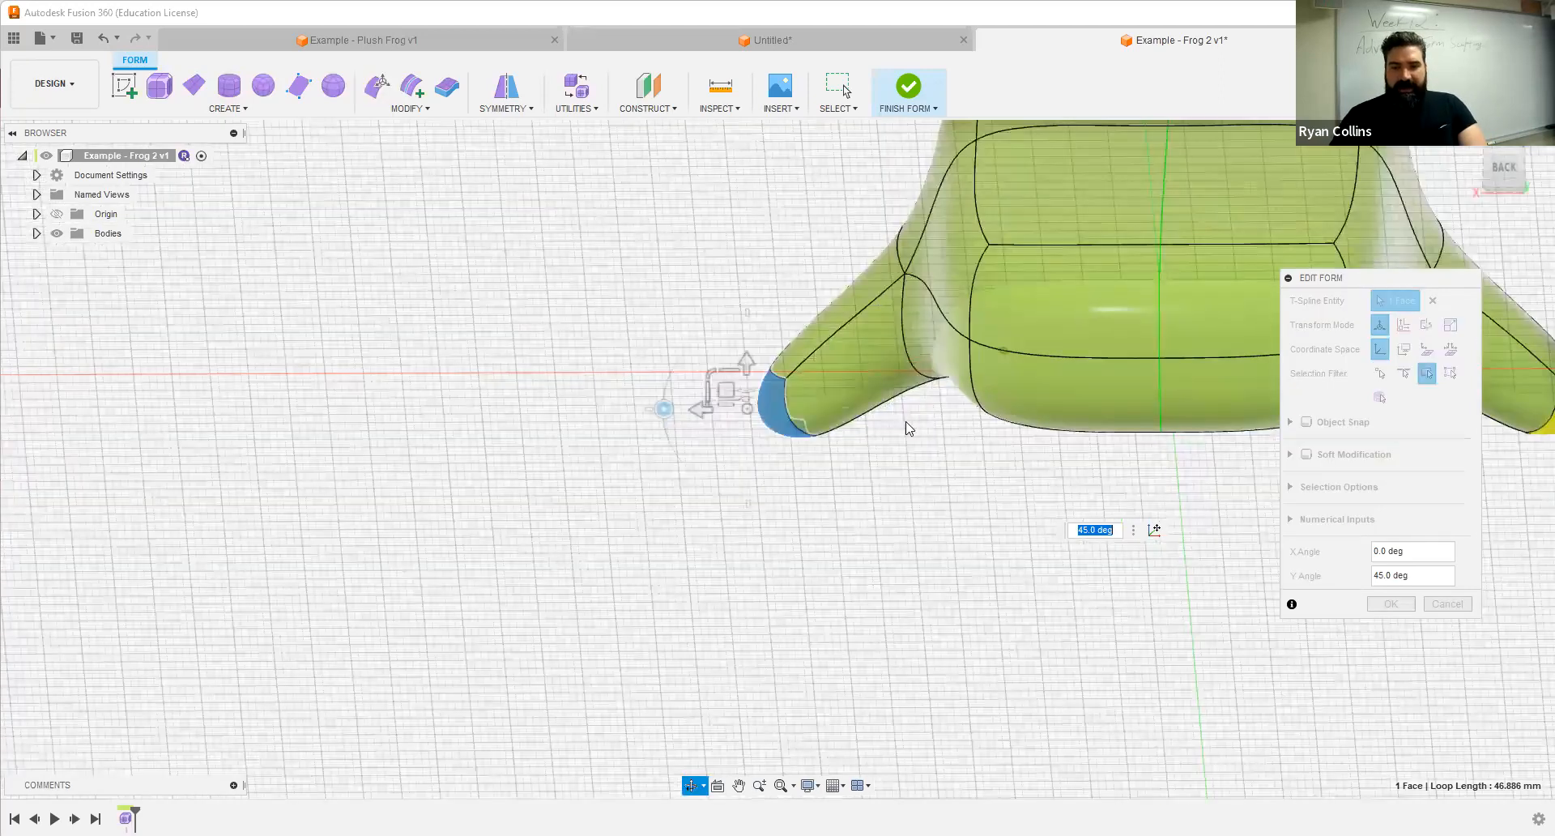
pyautogui.moveTo(728, 392); pyautogui.dragTo(703, 442)
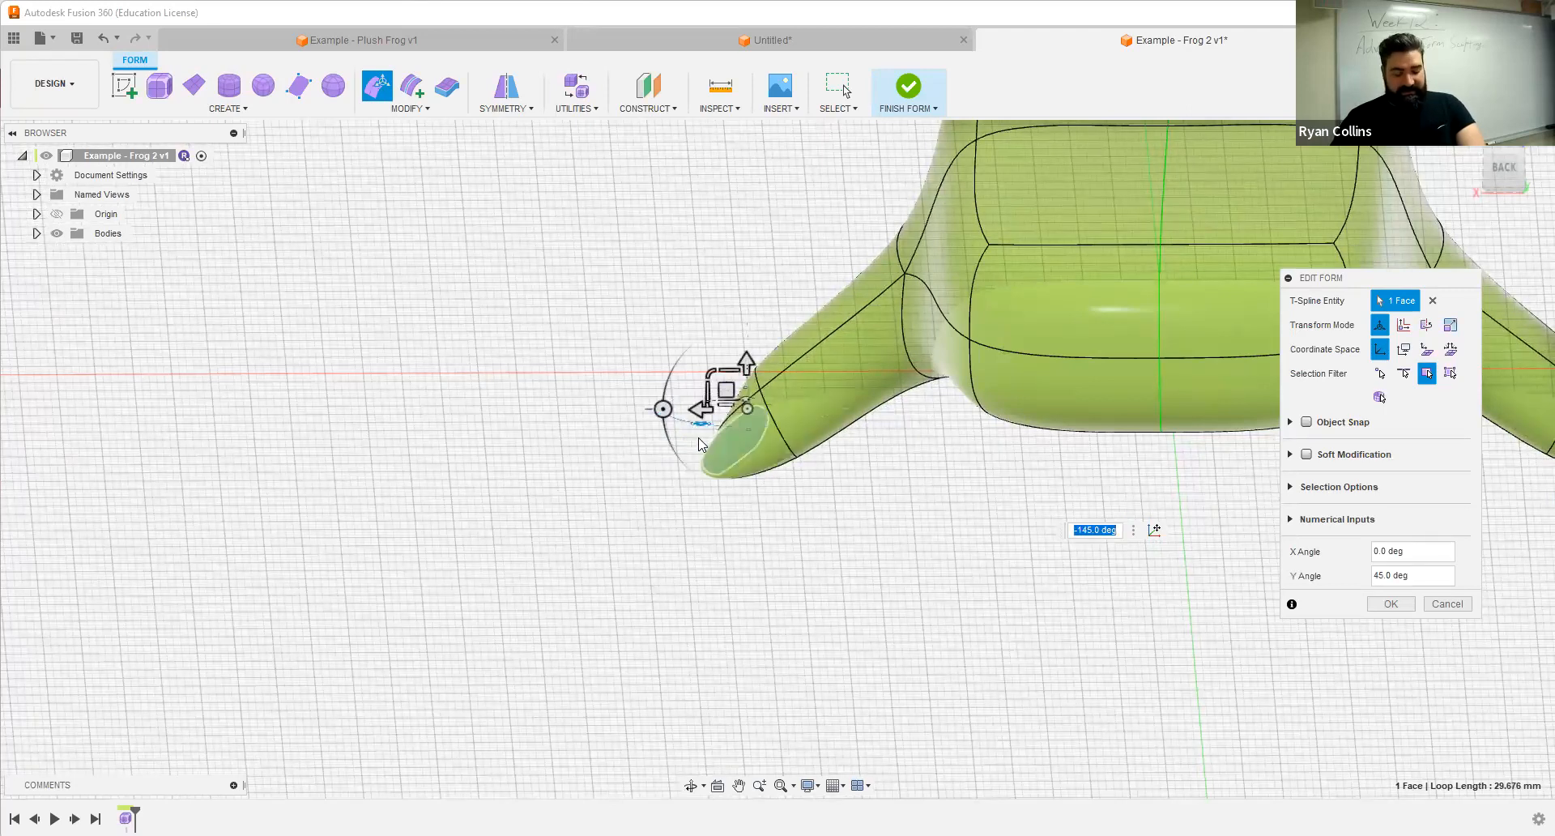
pyautogui.hotkey('ctrl', 'z')
pyautogui.keyDown('shift'); pyautogui.moveTo(815, 543); pyautogui.dragTo(796, 583, button='middle'); pyautogui.keyUp('shift')
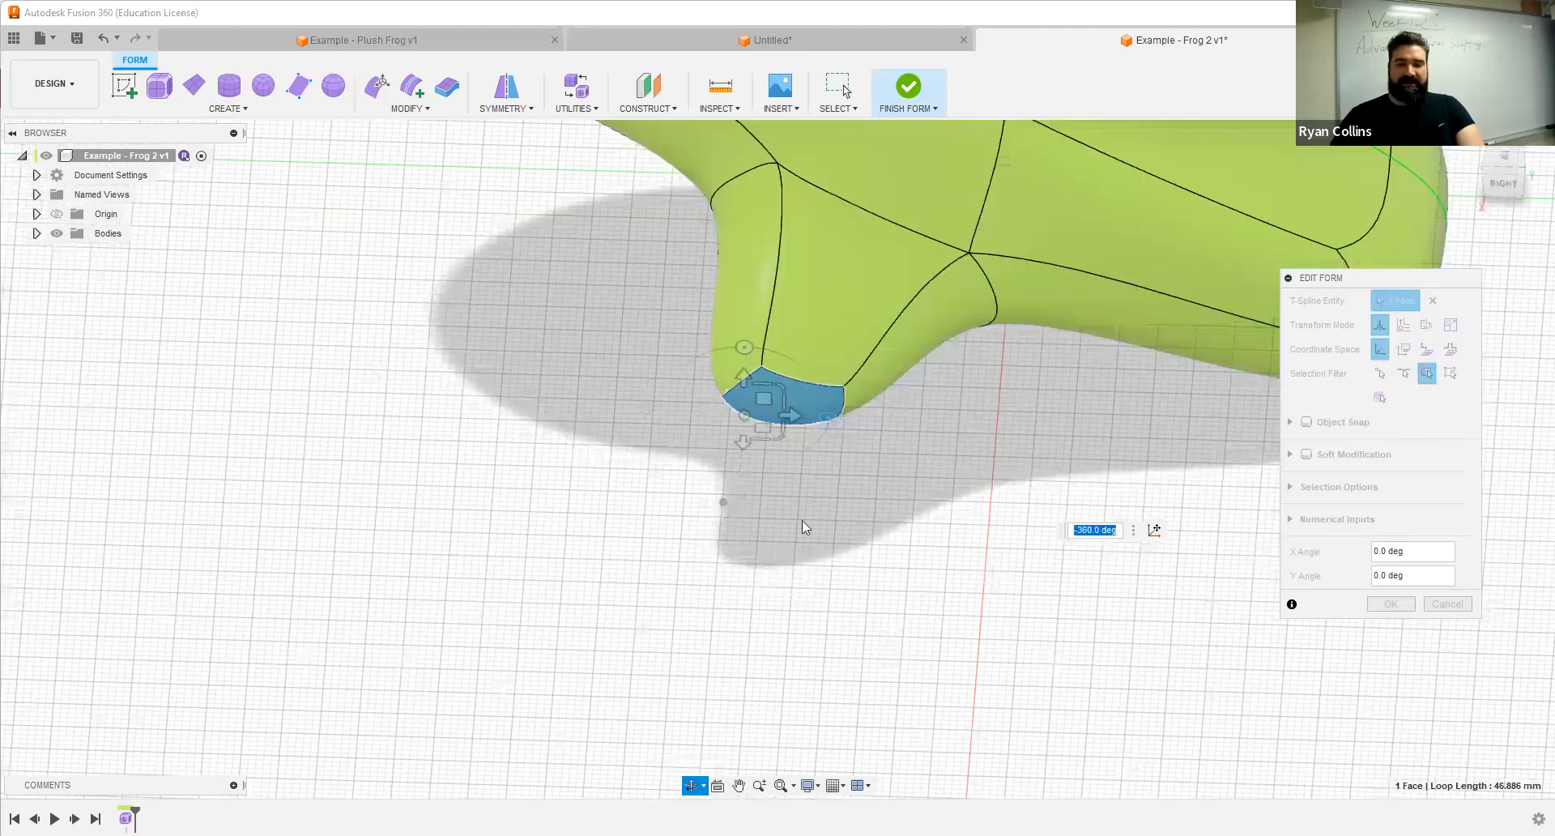
pyautogui.keyDown('shift'); pyautogui.moveTo(779, 478); pyautogui.dragTo(760, 454); pyautogui.keyUp('shift')
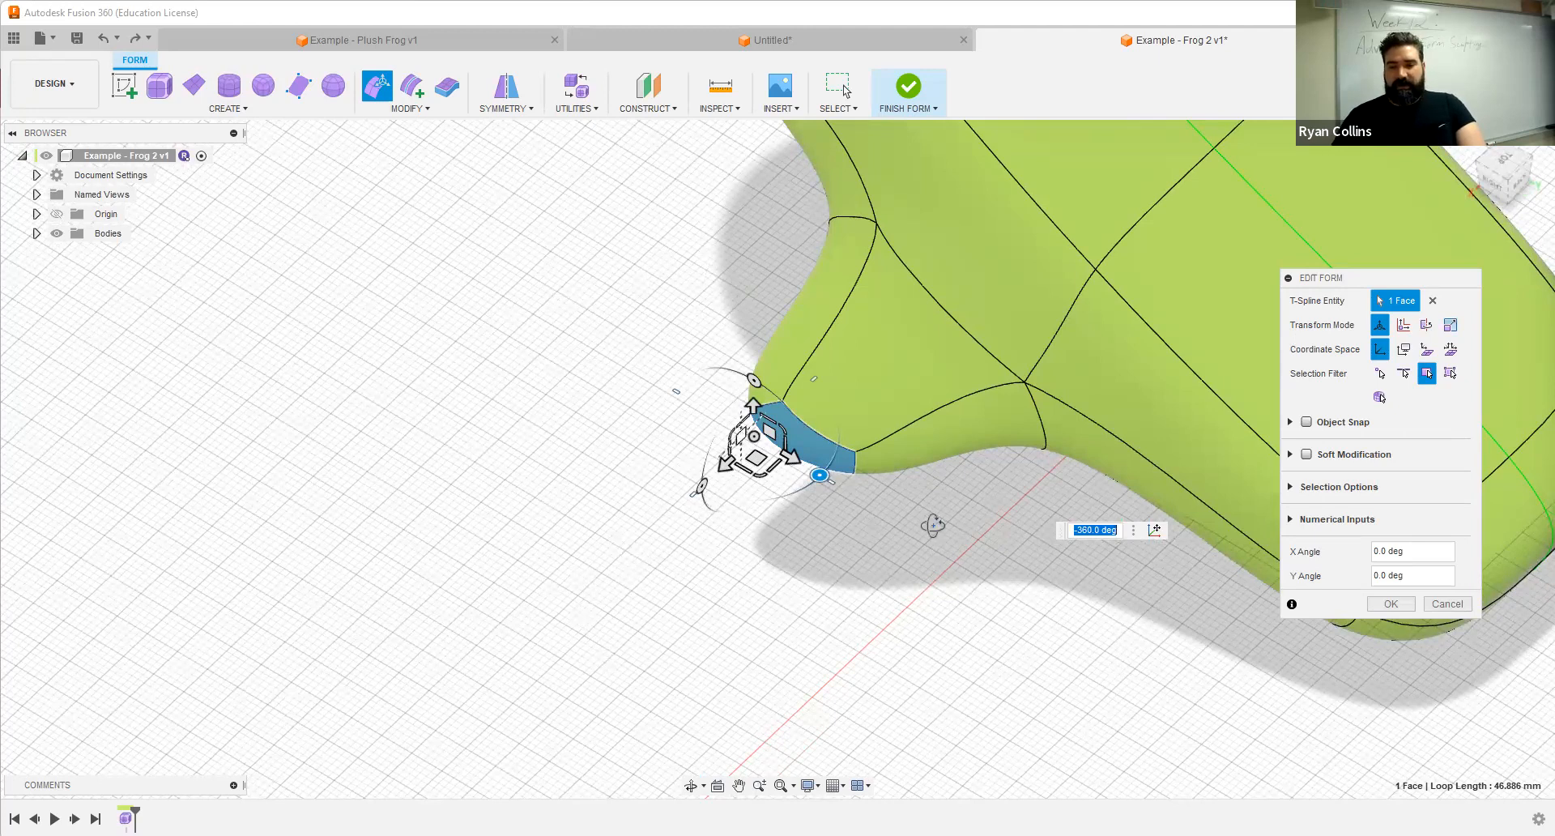
# Step: Extrude the leg's tip face about 33.3 mm outwards and 5.1 mm down, swing it towards the head, and rotate it -90°
pyautogui.keyDown('shift'); pyautogui.moveTo(999, 510); pyautogui.dragTo(917, 518, button='middle'); pyautogui.keyUp('shift')
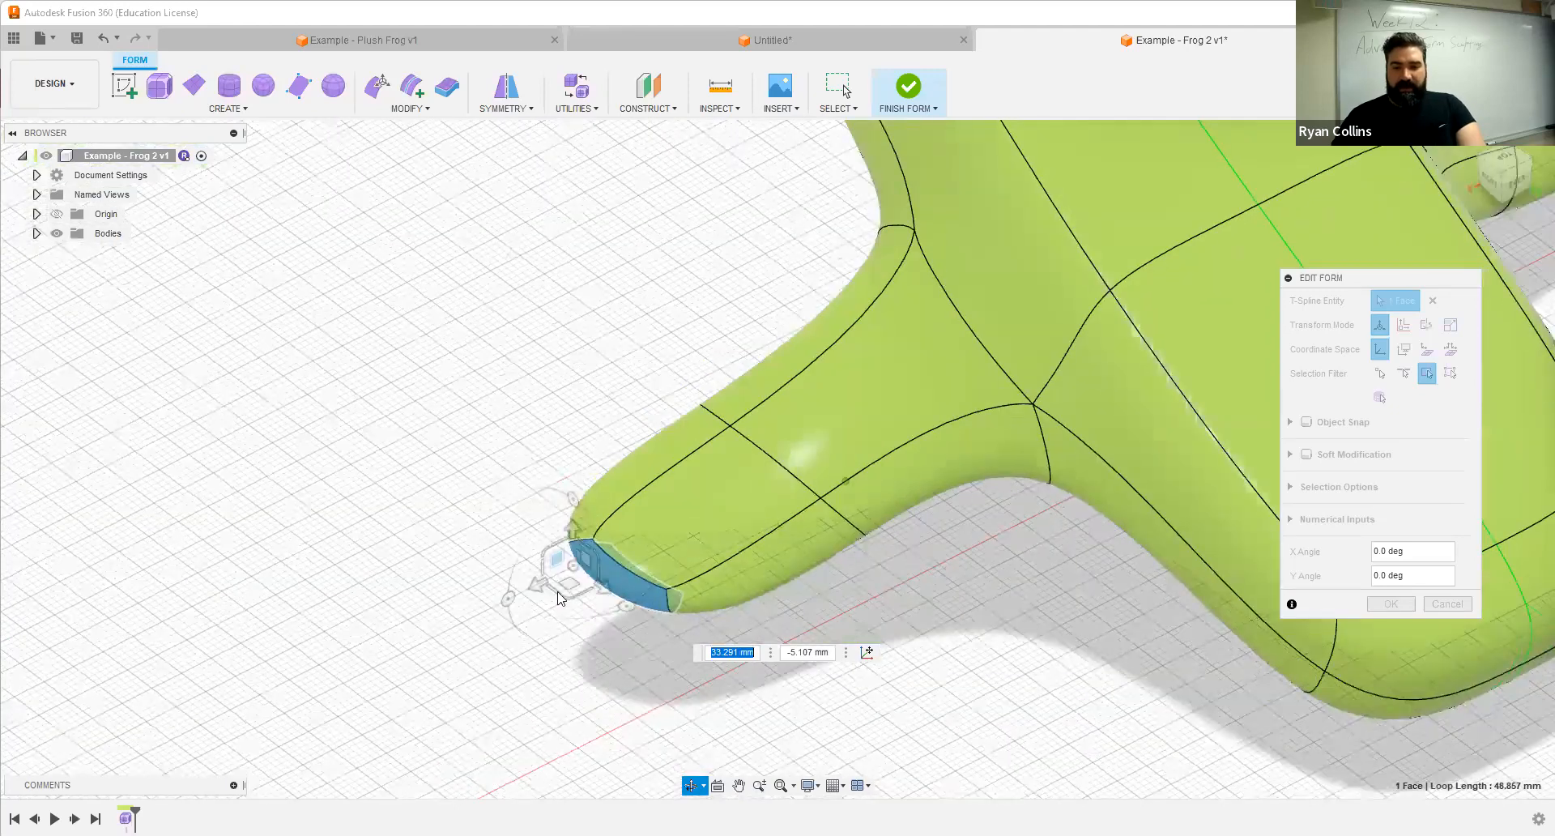
pyautogui.moveTo(555, 583); pyautogui.dragTo(364, 454)
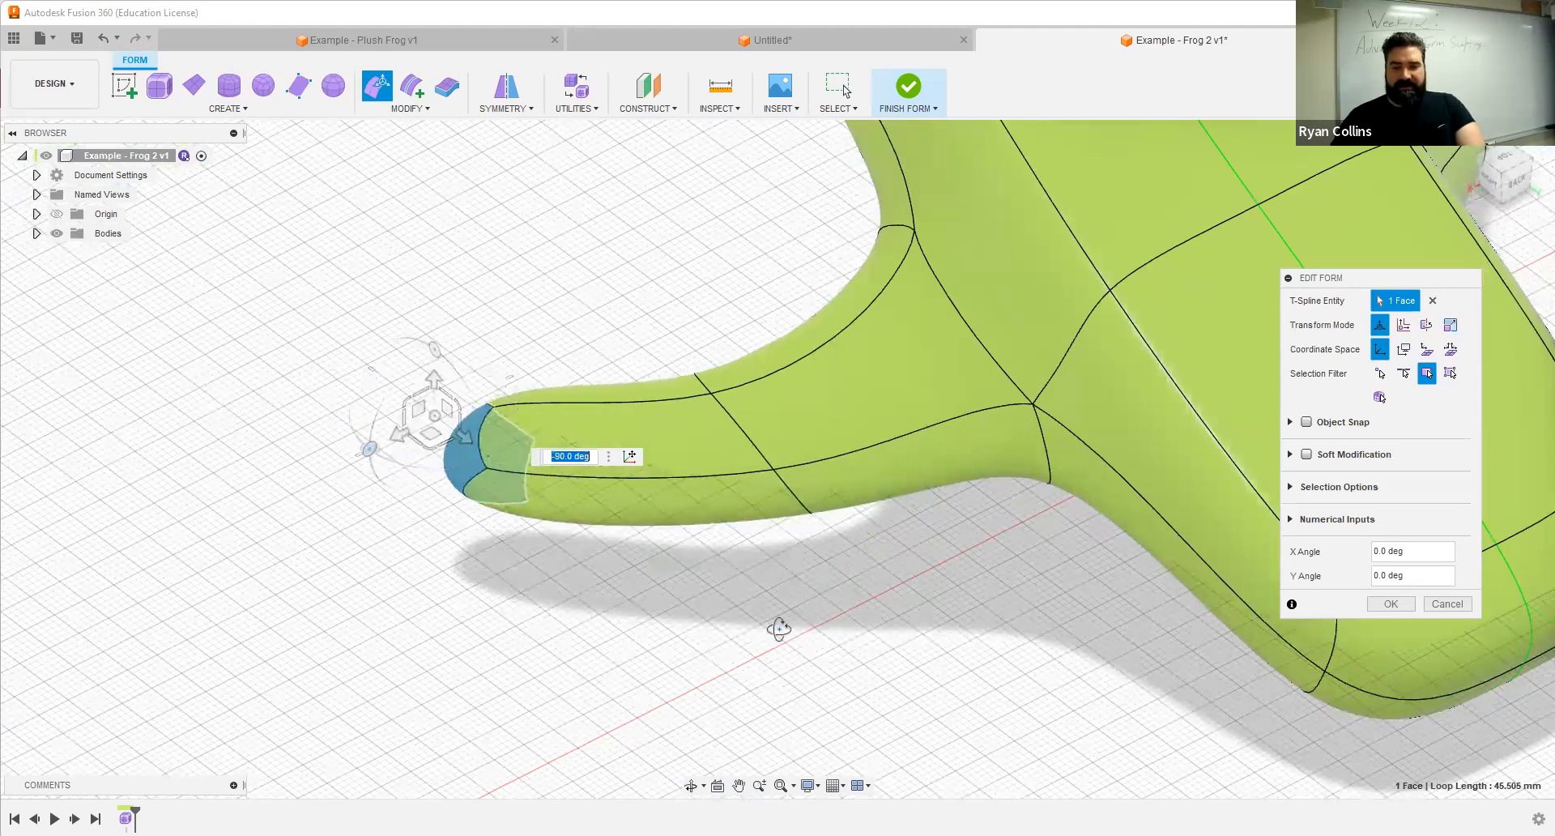
pyautogui.keyDown('shift'); pyautogui.moveTo(853, 611); pyautogui.dragTo(706, 662, button='middle'); pyautogui.keyUp('shift')
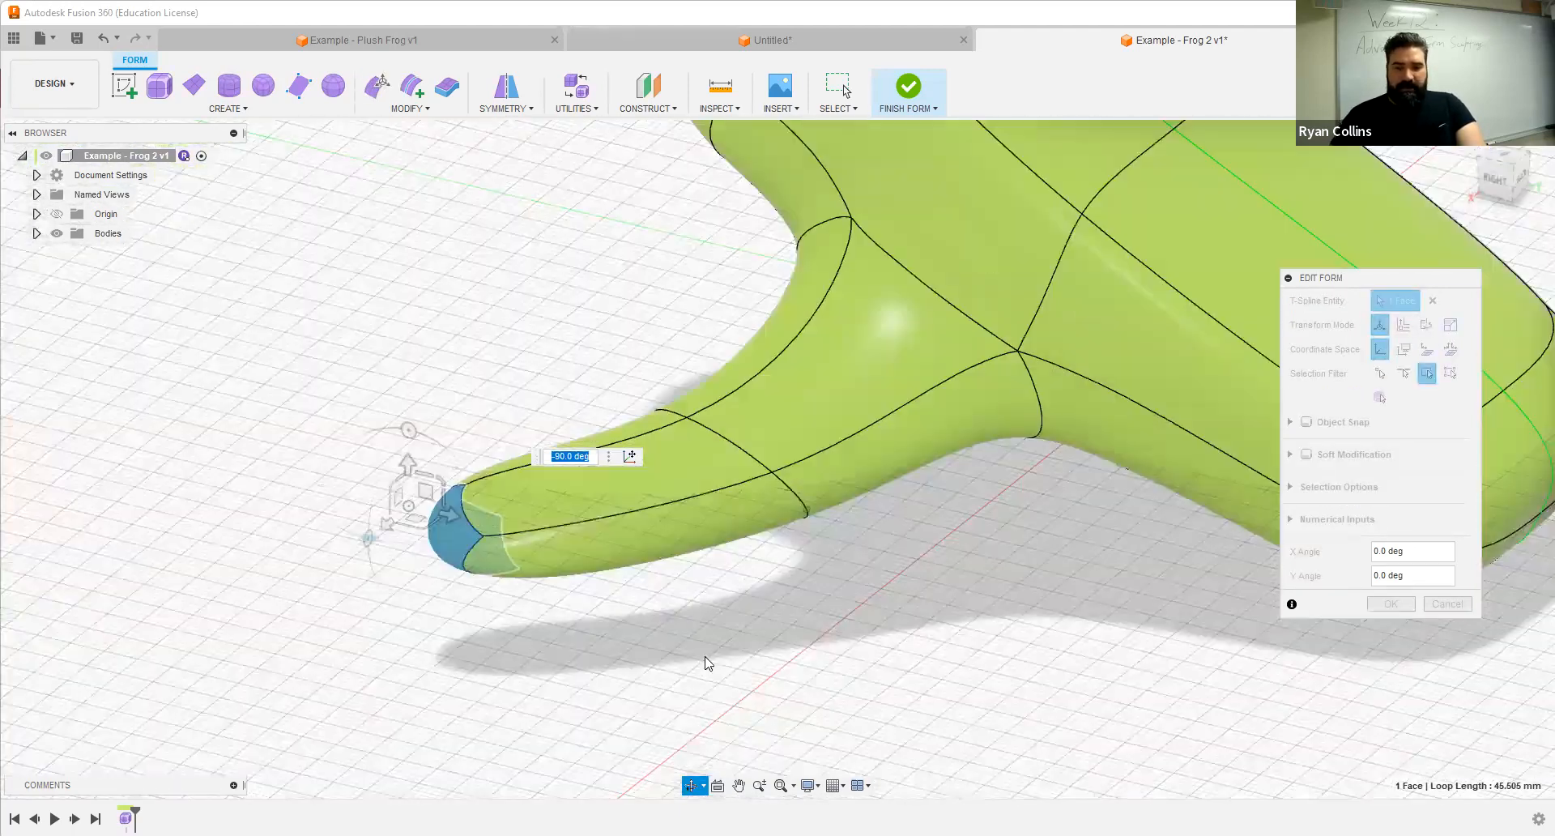
pyautogui.keyDown('shift'); pyautogui.moveTo(771, 513); pyautogui.dragTo(841, 550, button='middle'); pyautogui.keyUp('shift')
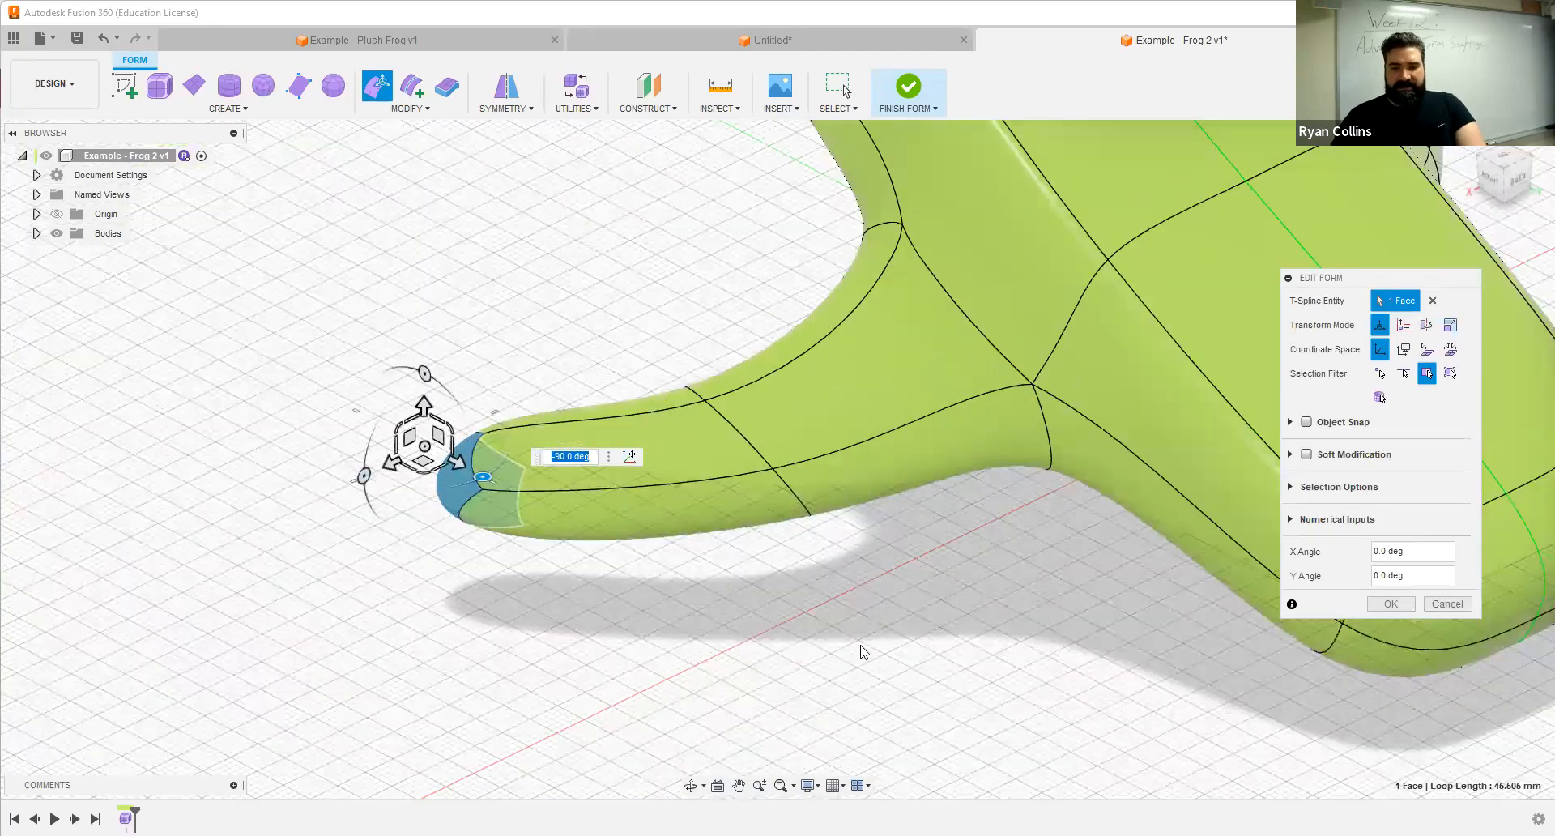
pyautogui.press('Escape')
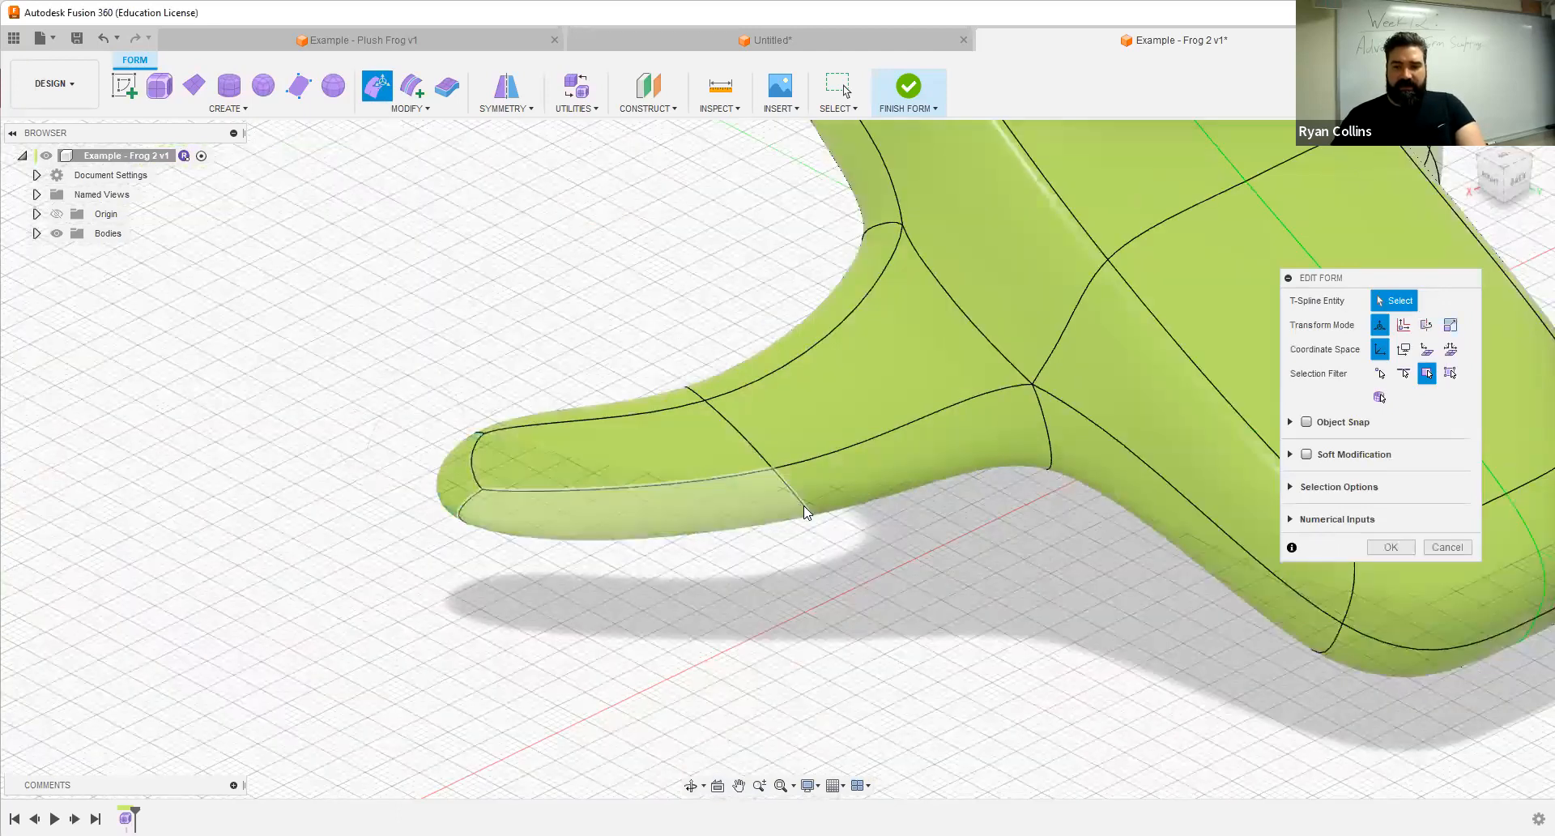
# Step: Select the loop of four edges midway along the front leg and move it about 16.8 mm and 31.3 mm horizontally to form the elbow
pyautogui.click(1404, 373)
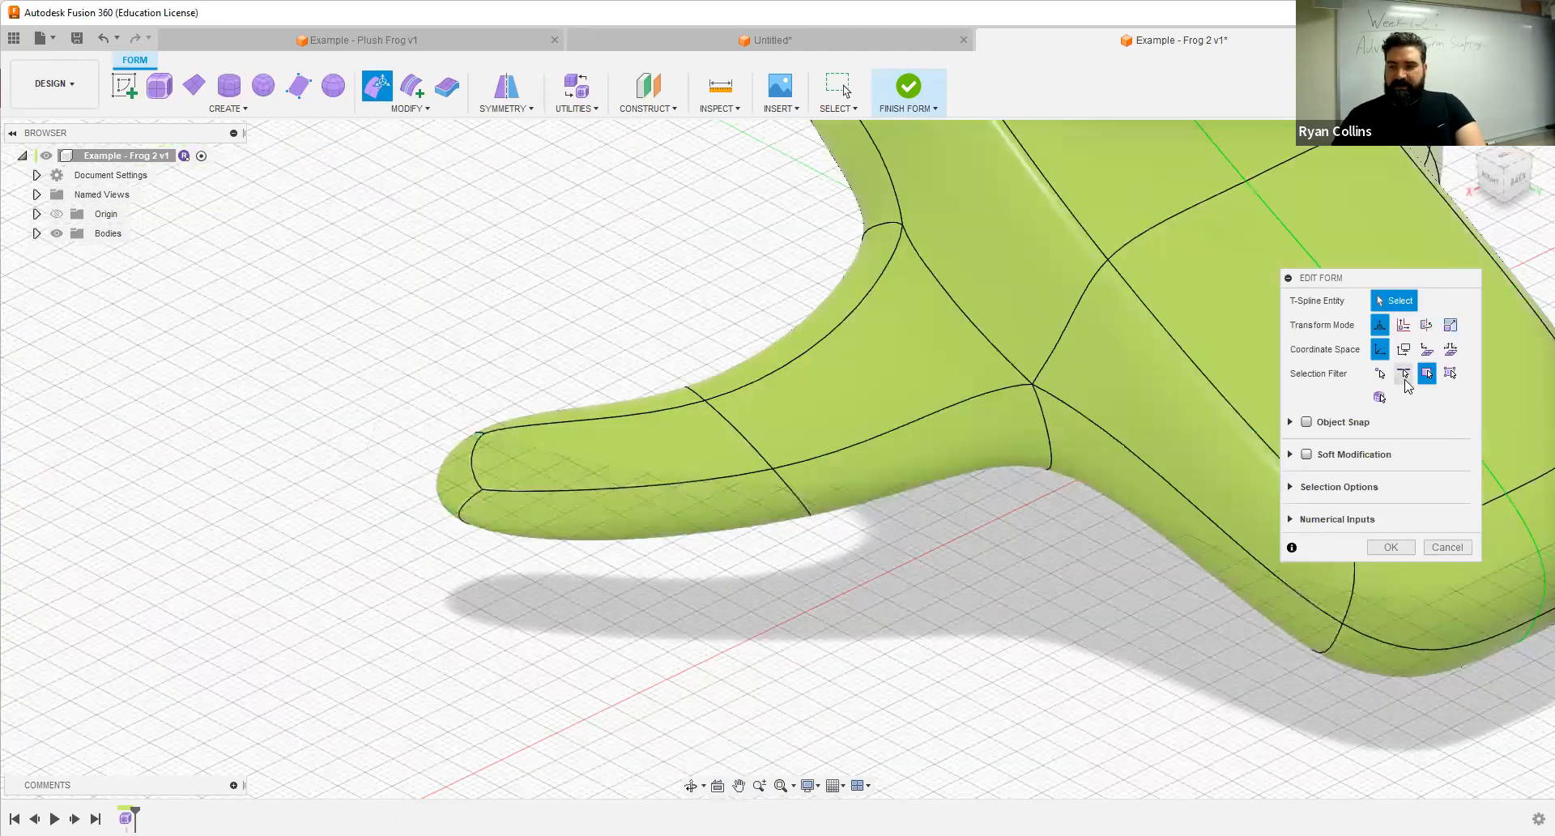
pyautogui.doubleClick(752, 444)
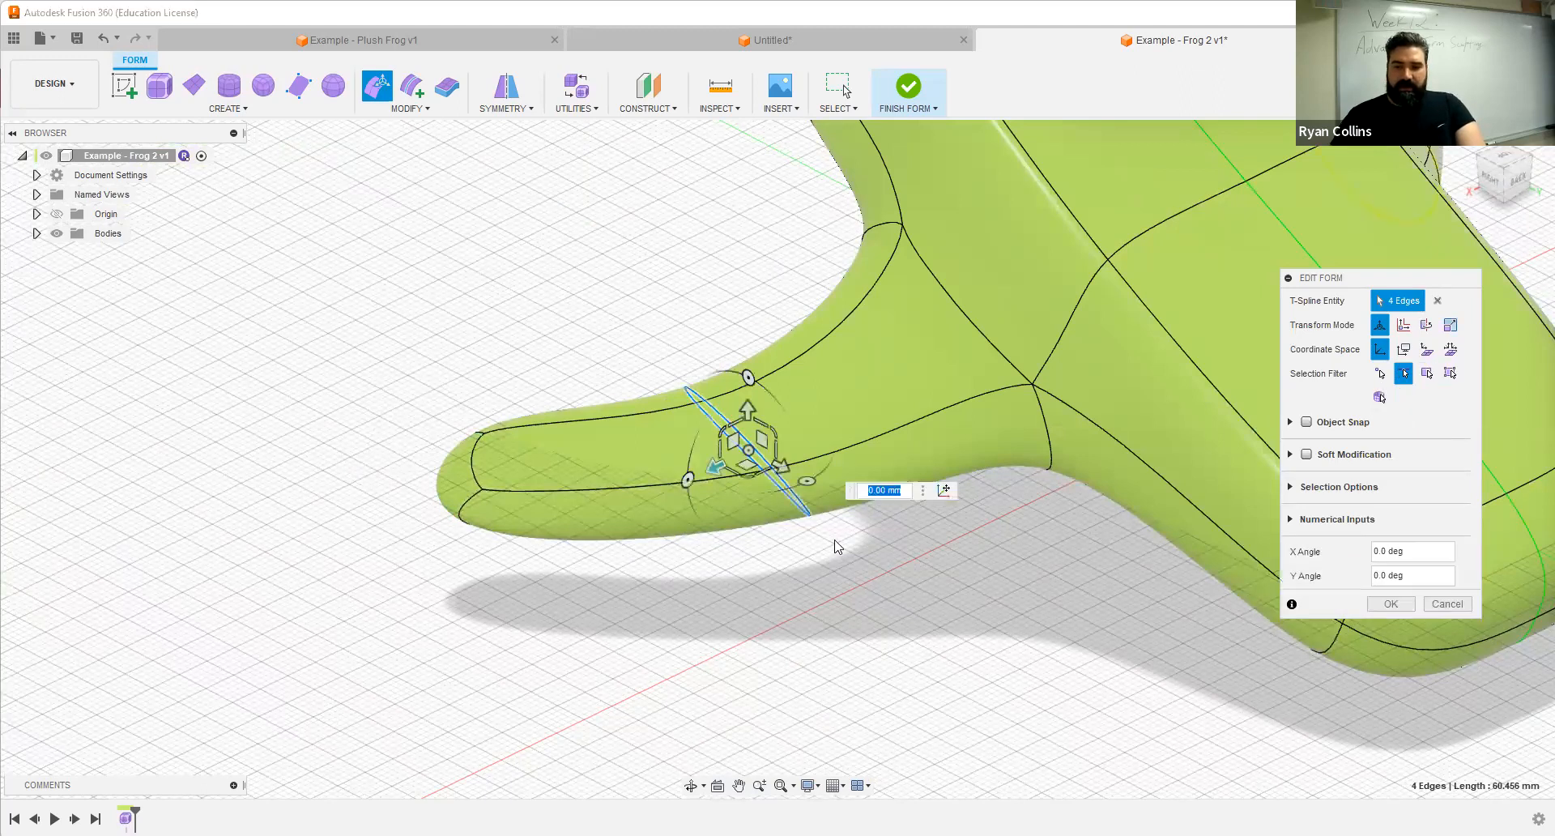
pyautogui.keyDown('shift'); pyautogui.moveTo(746, 567); pyautogui.dragTo(794, 642, button='middle'); pyautogui.keyUp('shift')
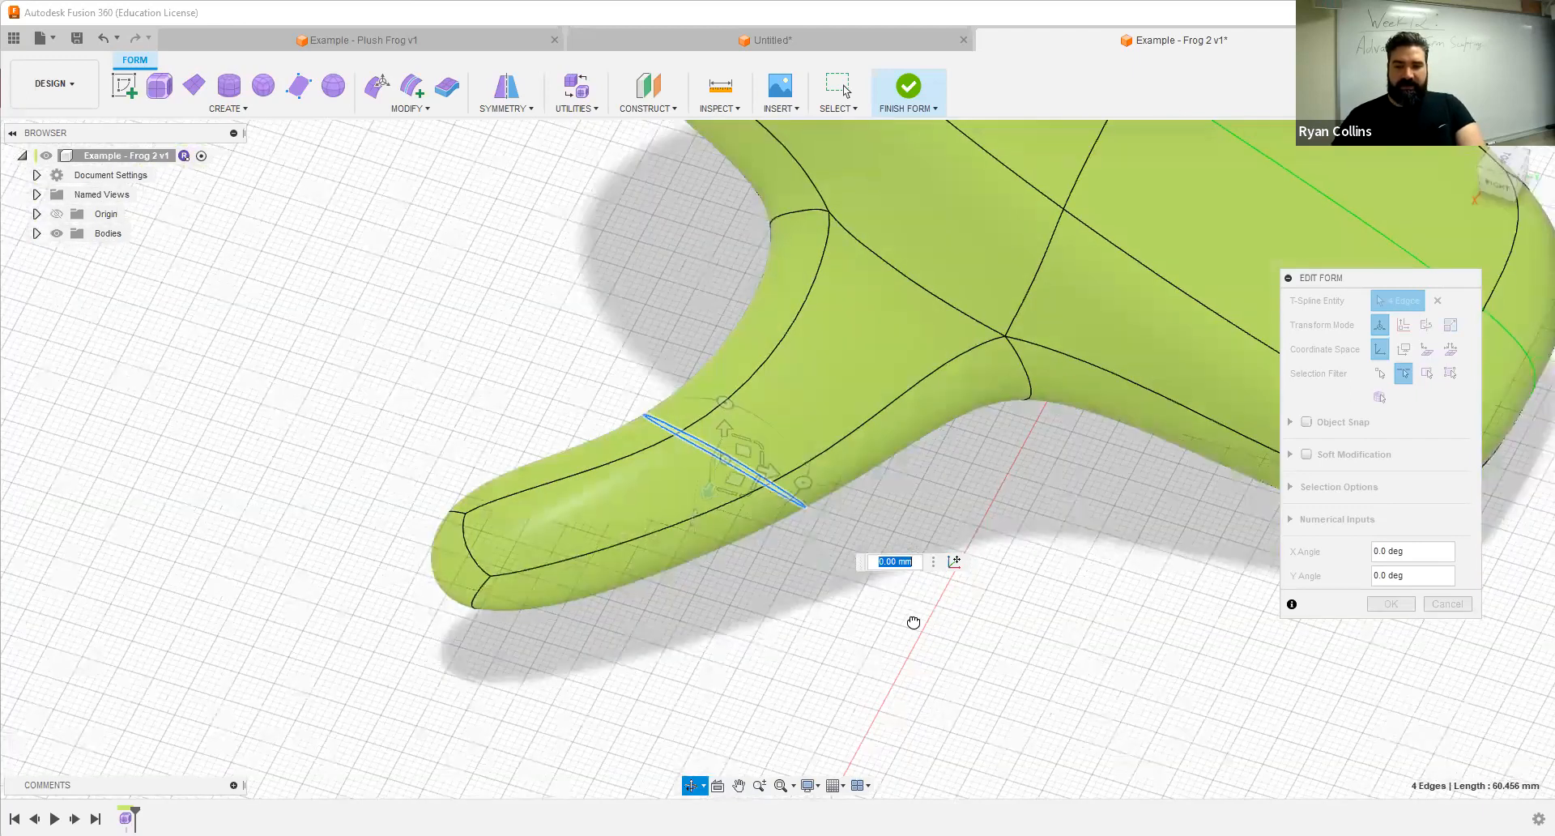
pyautogui.moveTo(913, 637); pyautogui.dragTo(909, 634)
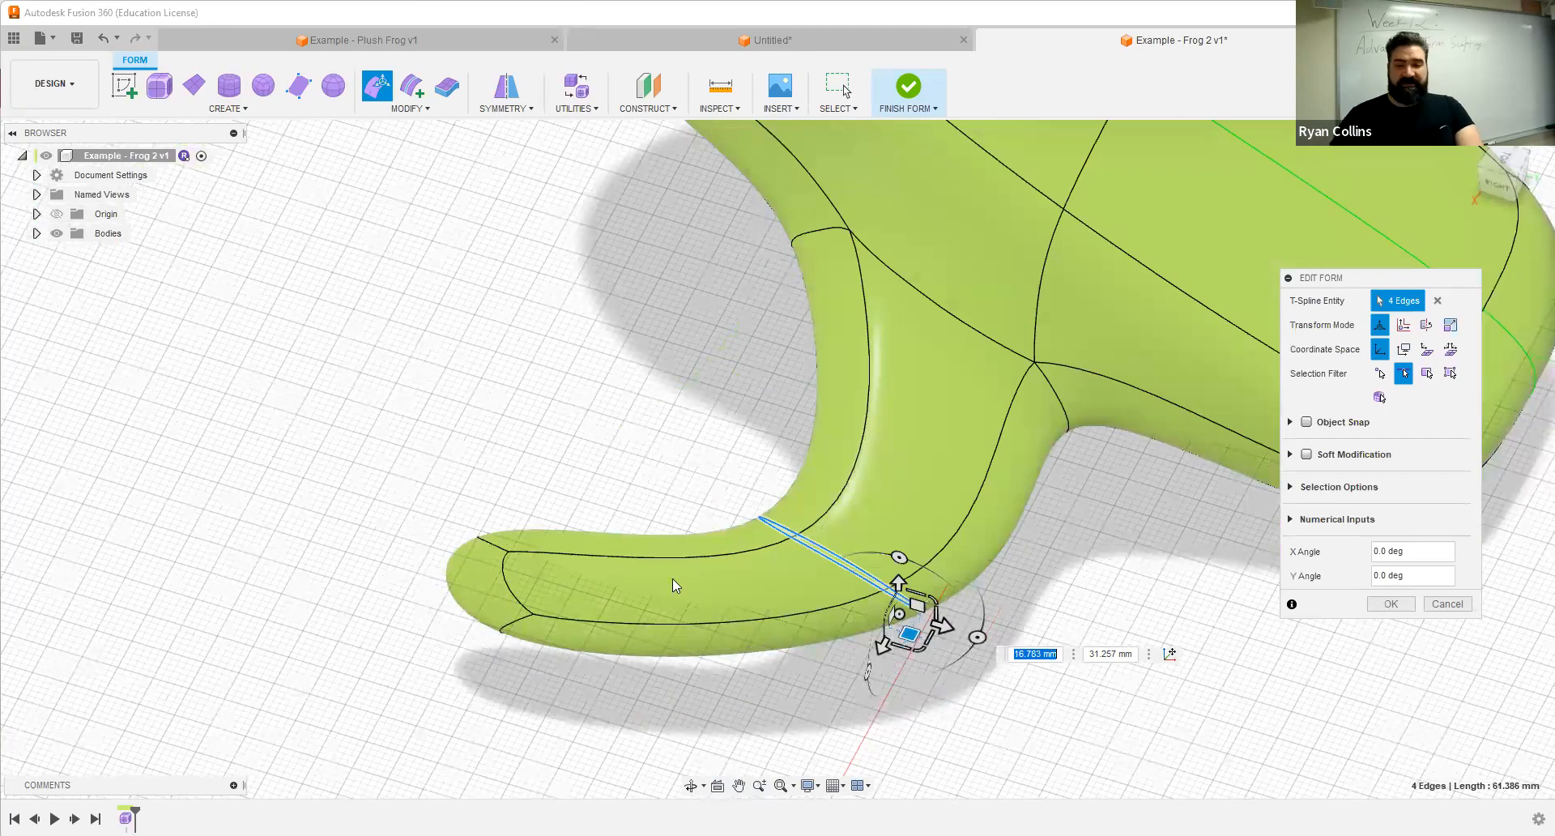
pyautogui.keyDown('shift'); pyautogui.moveTo(762, 571); pyautogui.dragTo(546, 707, button='middle'); pyautogui.keyUp('shift')
# Step: Move the front leg's tip face about 25.4 mm inwards and 0.9 mm down
pyautogui.click(1427, 372)
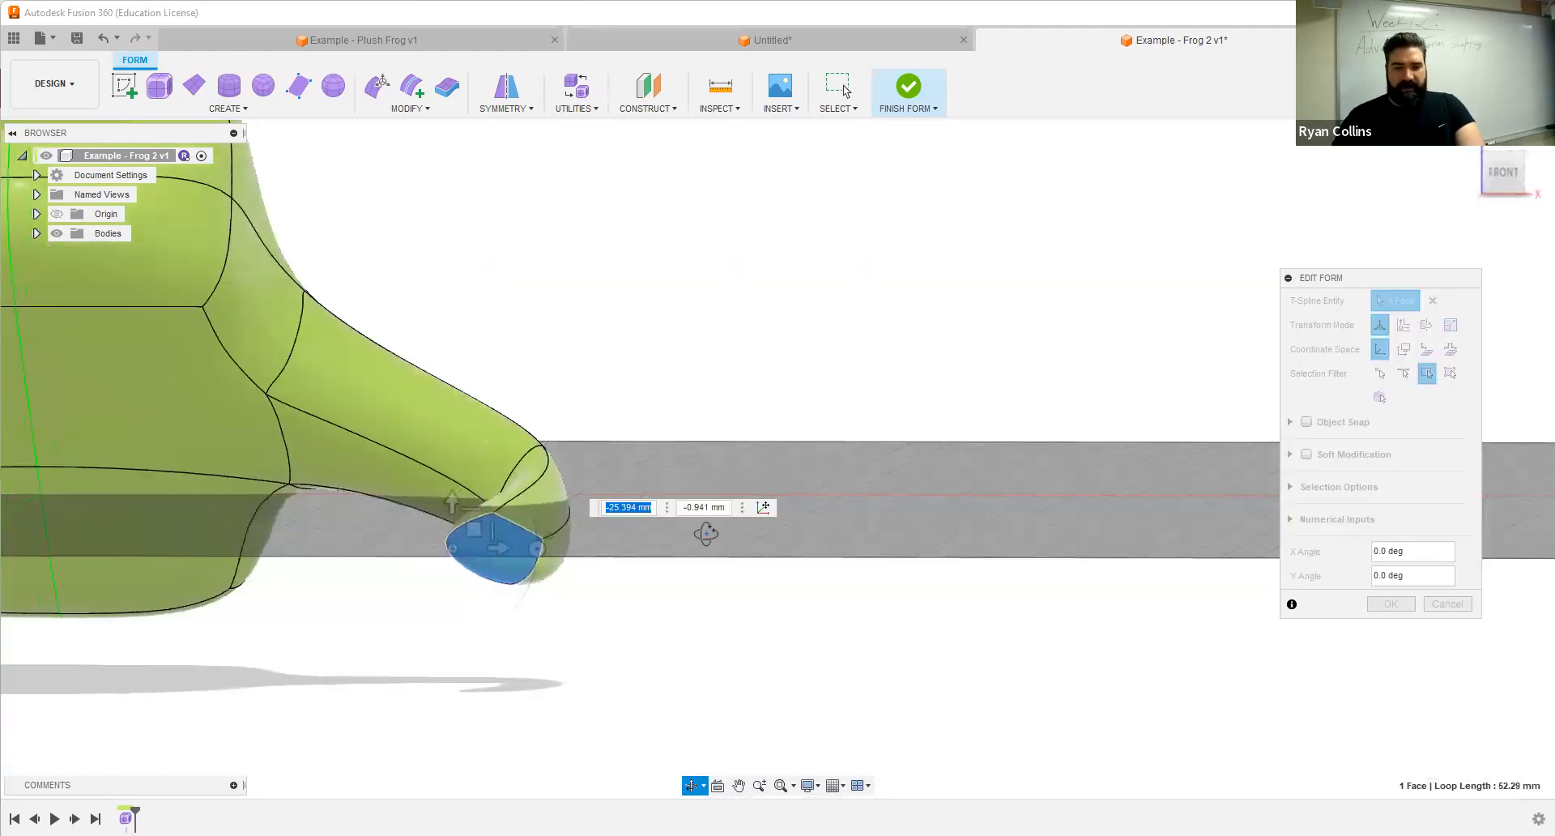
pyautogui.keyDown('shift'); pyautogui.moveTo(705, 534); pyautogui.dragTo(684, 615, button='middle'); pyautogui.keyUp('shift')
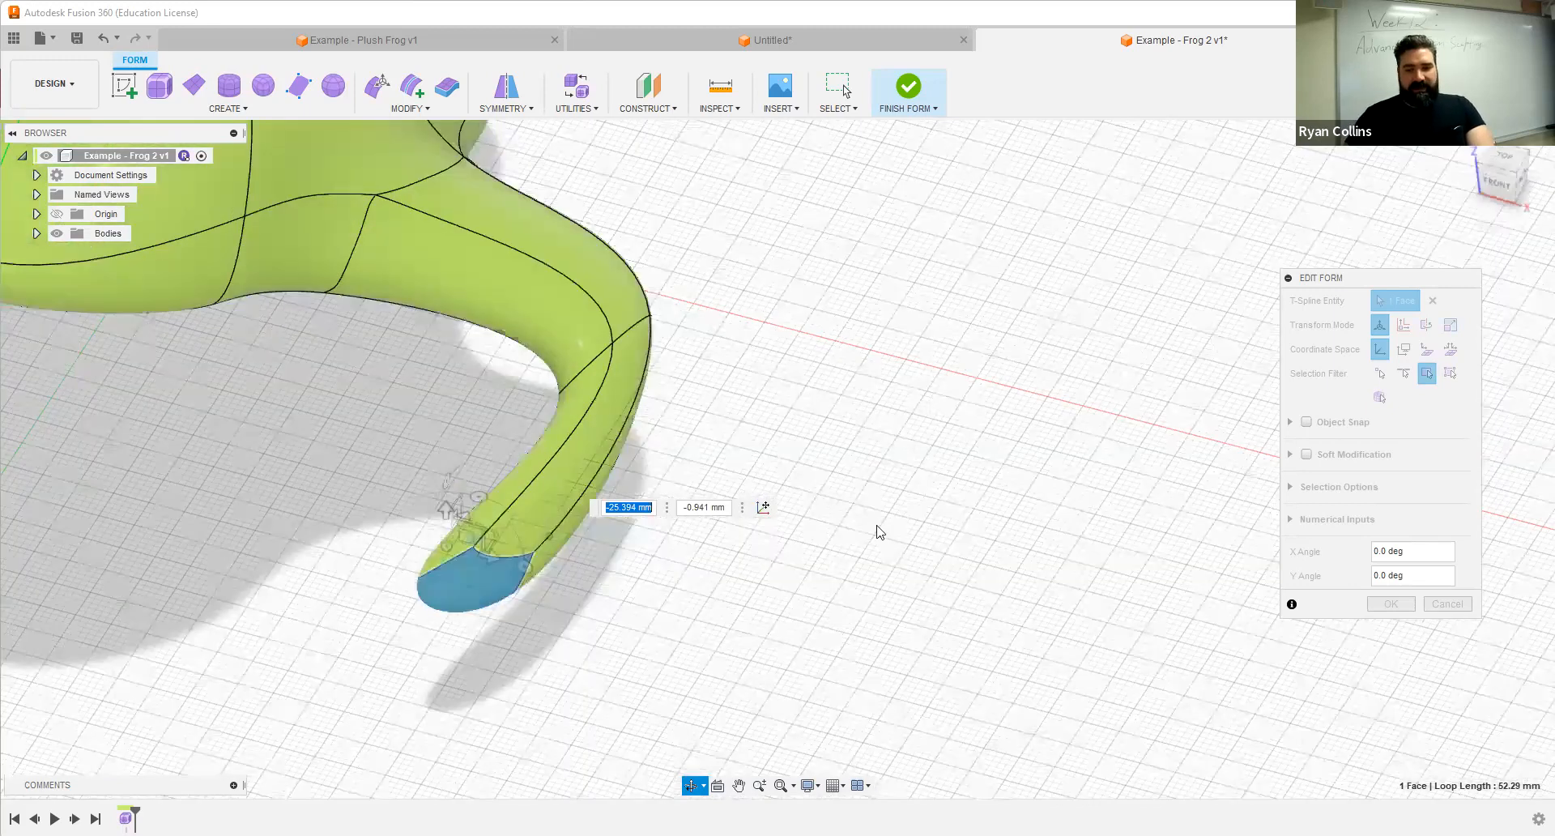
pyautogui.keyDown('shift'); pyautogui.moveTo(700, 392); pyautogui.dragTo(912, 344, button='middle'); pyautogui.keyUp('shift')
# Step: Rotate the front leg's tip face -5° about the vertical axis and -20° about the X axis, and deselect it
pyautogui.moveTo(706, 406)
pyautogui.mouseDown()
pyautogui.moveTo(723, 414)
pyautogui.moveTo(680, 403)
pyautogui.moveTo(691, 411)
pyautogui.mouseUp()
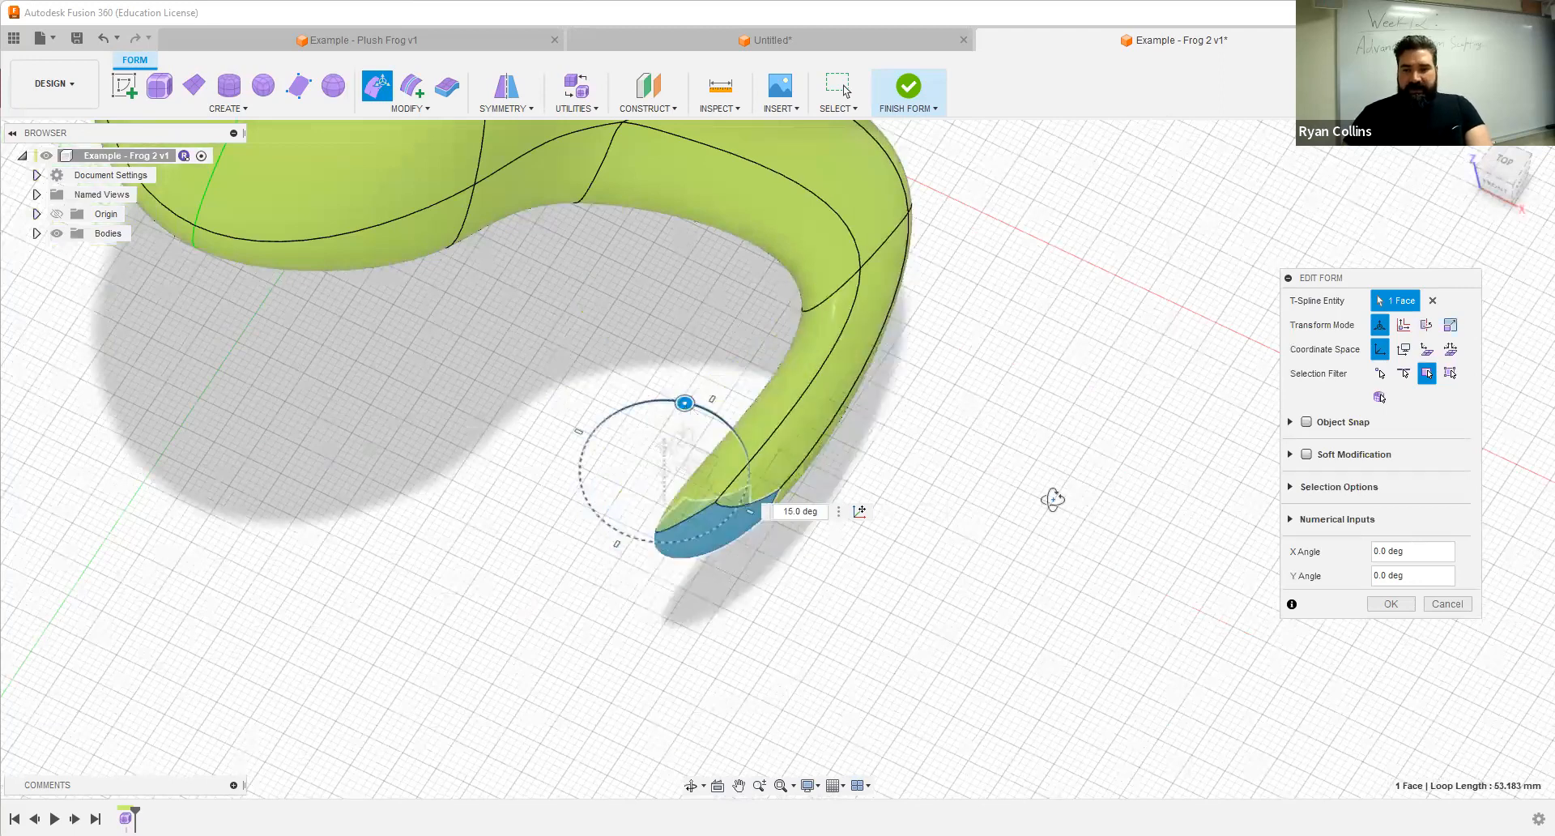
pyautogui.keyDown('shift'); pyautogui.moveTo(1086, 427); pyautogui.dragTo(1003, 477, button='middle'); pyautogui.keyUp('shift')
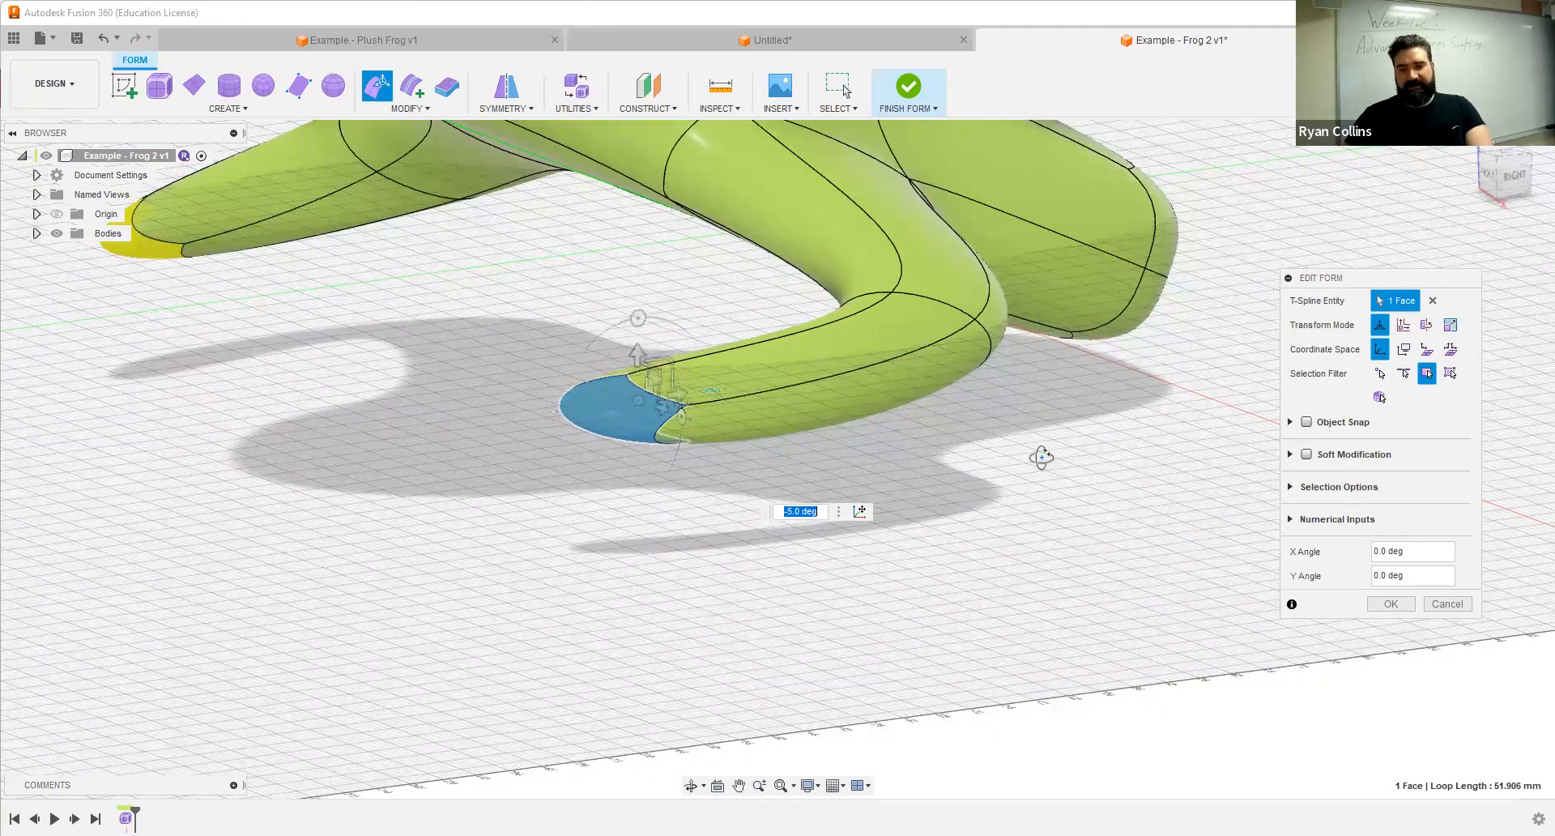
pyautogui.keyDown('shift'); pyautogui.moveTo(697, 248); pyautogui.dragTo(683, 236, button='middle'); pyautogui.keyUp('shift')
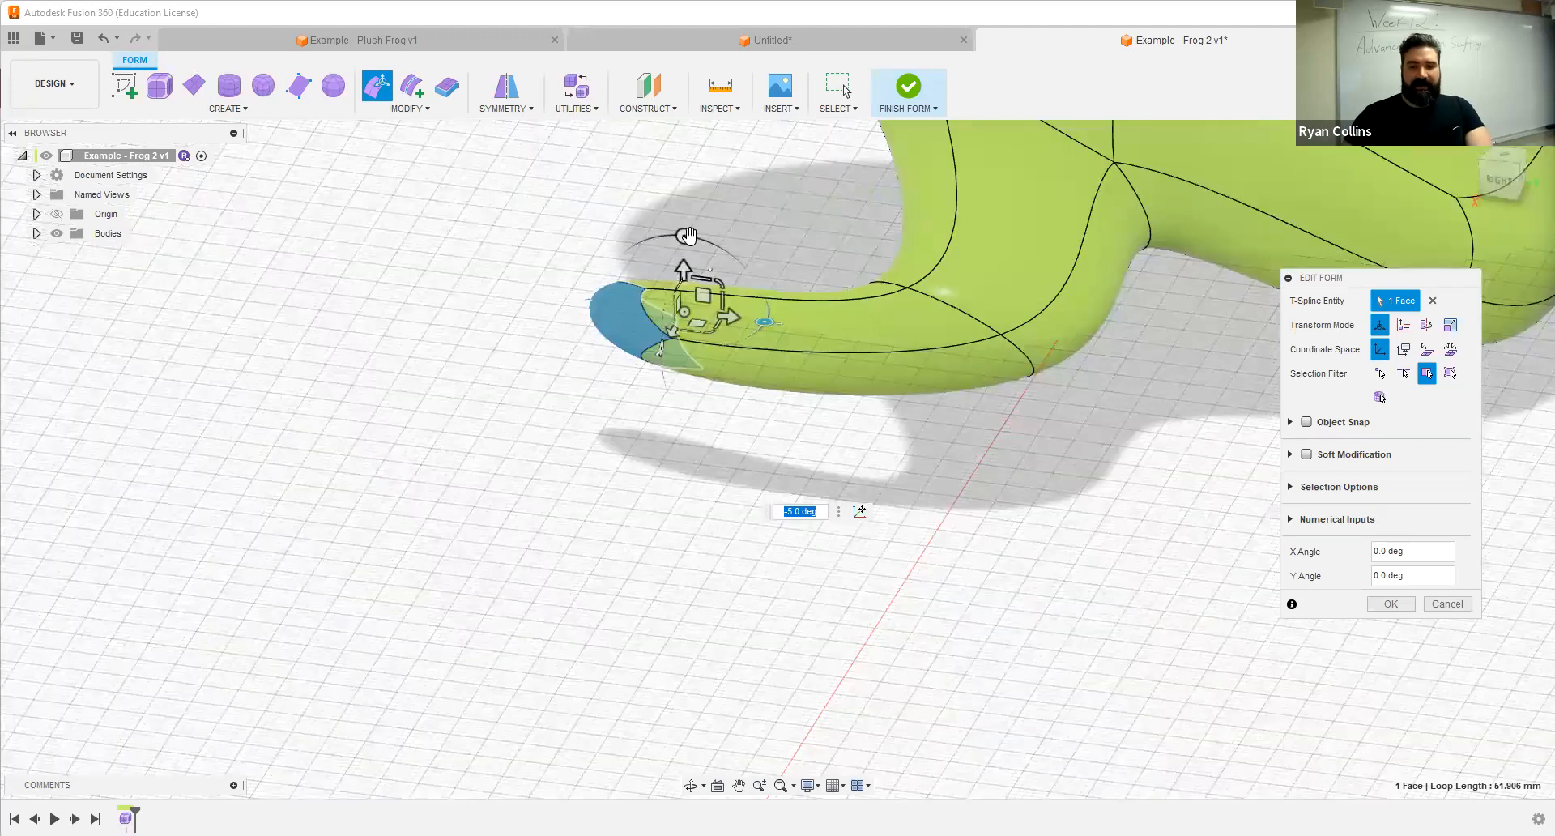
pyautogui.moveTo(680, 234); pyautogui.dragTo(713, 244)
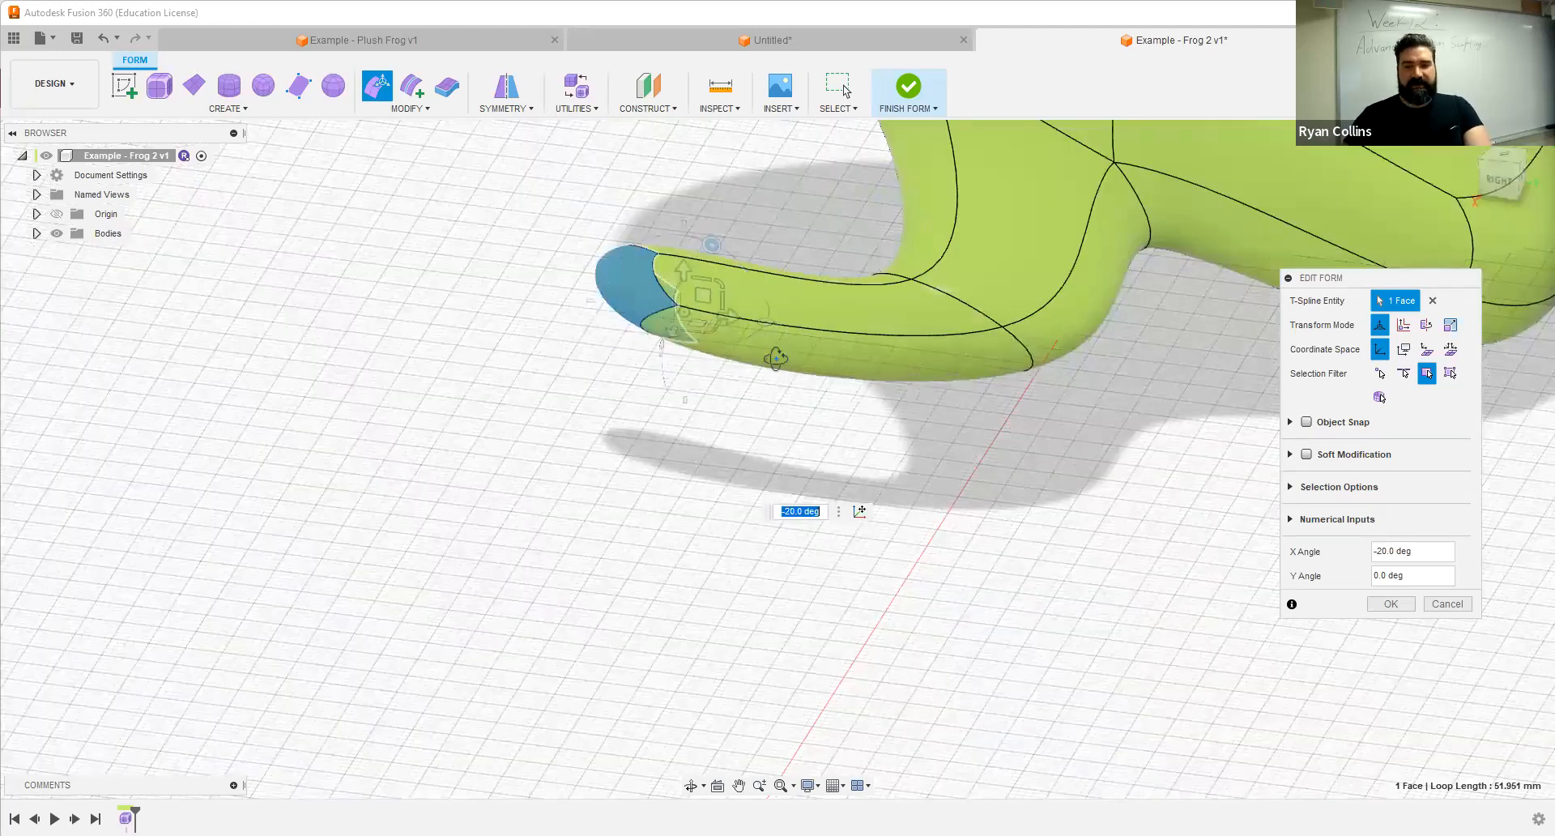
pyautogui.keyDown('shift'); pyautogui.moveTo(746, 420); pyautogui.dragTo(677, 420, button='middle'); pyautogui.keyUp('shift')
pyautogui.keyDown('shift'); pyautogui.moveTo(639, 351); pyautogui.dragTo(711, 404, button='middle'); pyautogui.keyUp('shift')
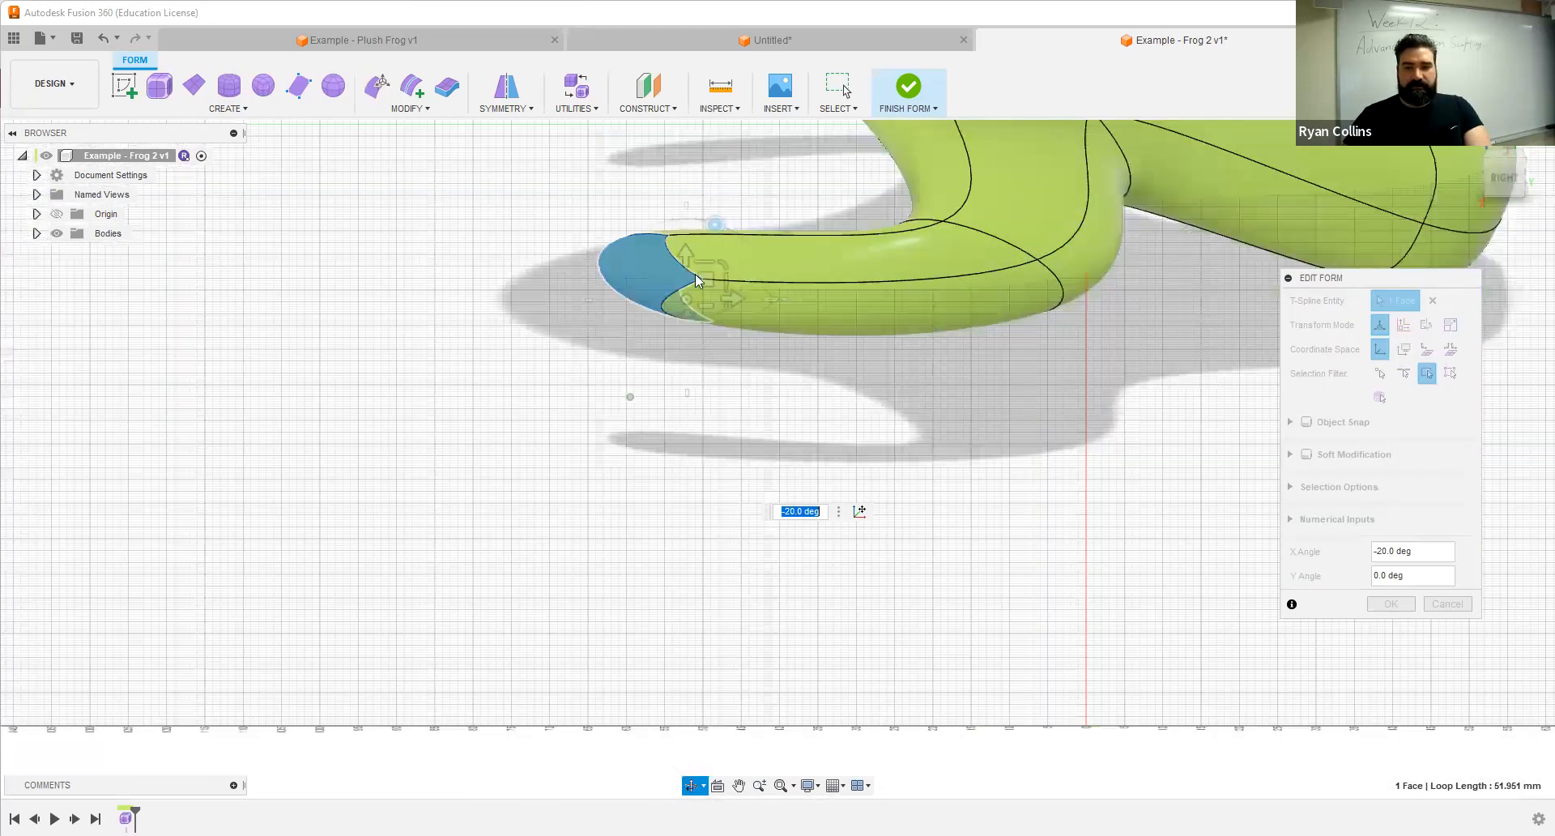
pyautogui.keyDown('shift'); pyautogui.moveTo(695, 273); pyautogui.dragTo(699, 390, button='middle'); pyautogui.keyUp('shift')
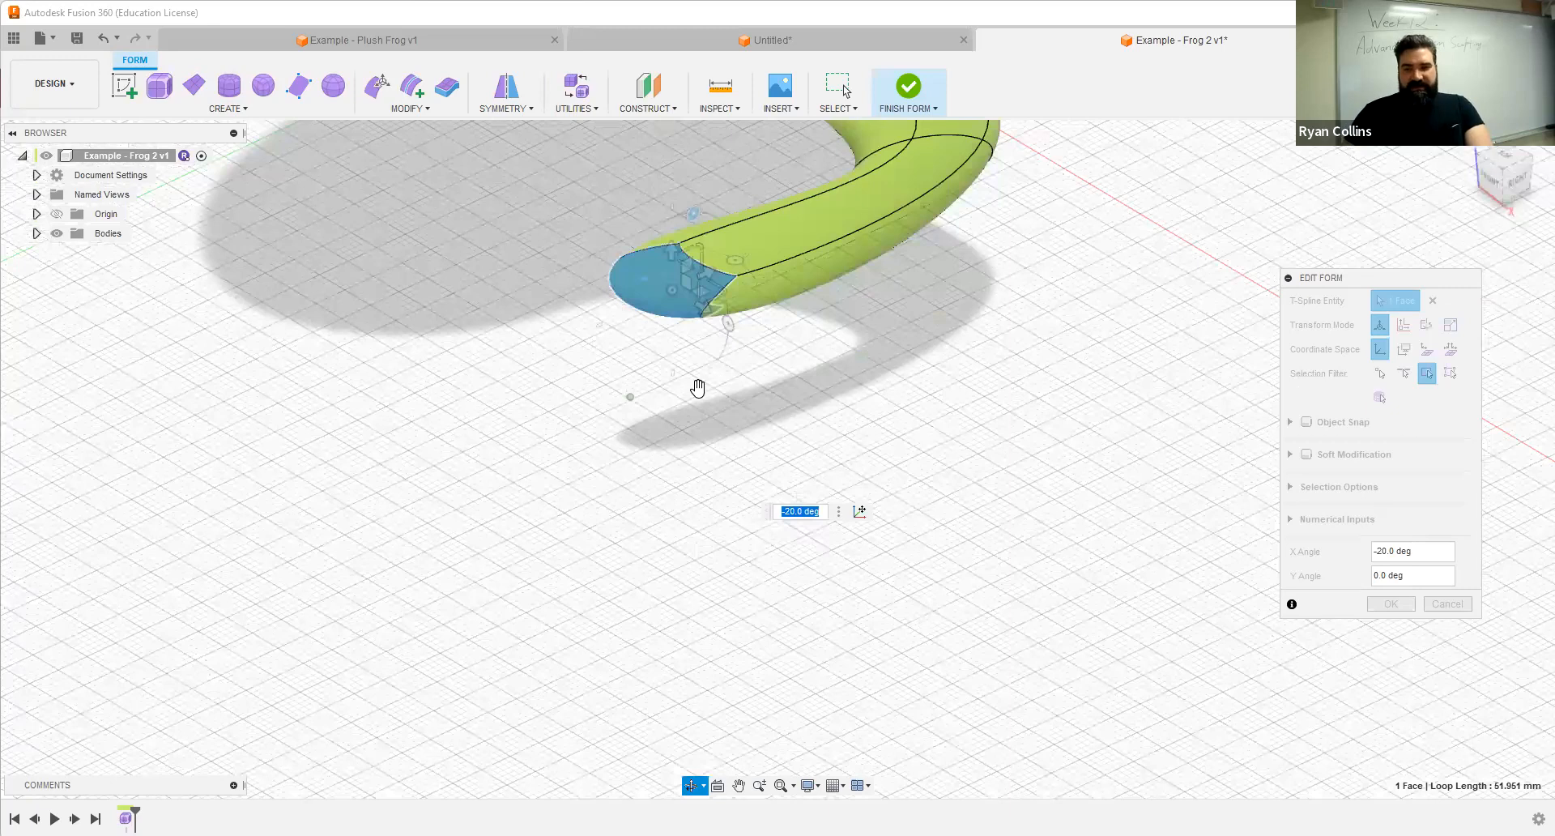
pyautogui.click(1043, 580)
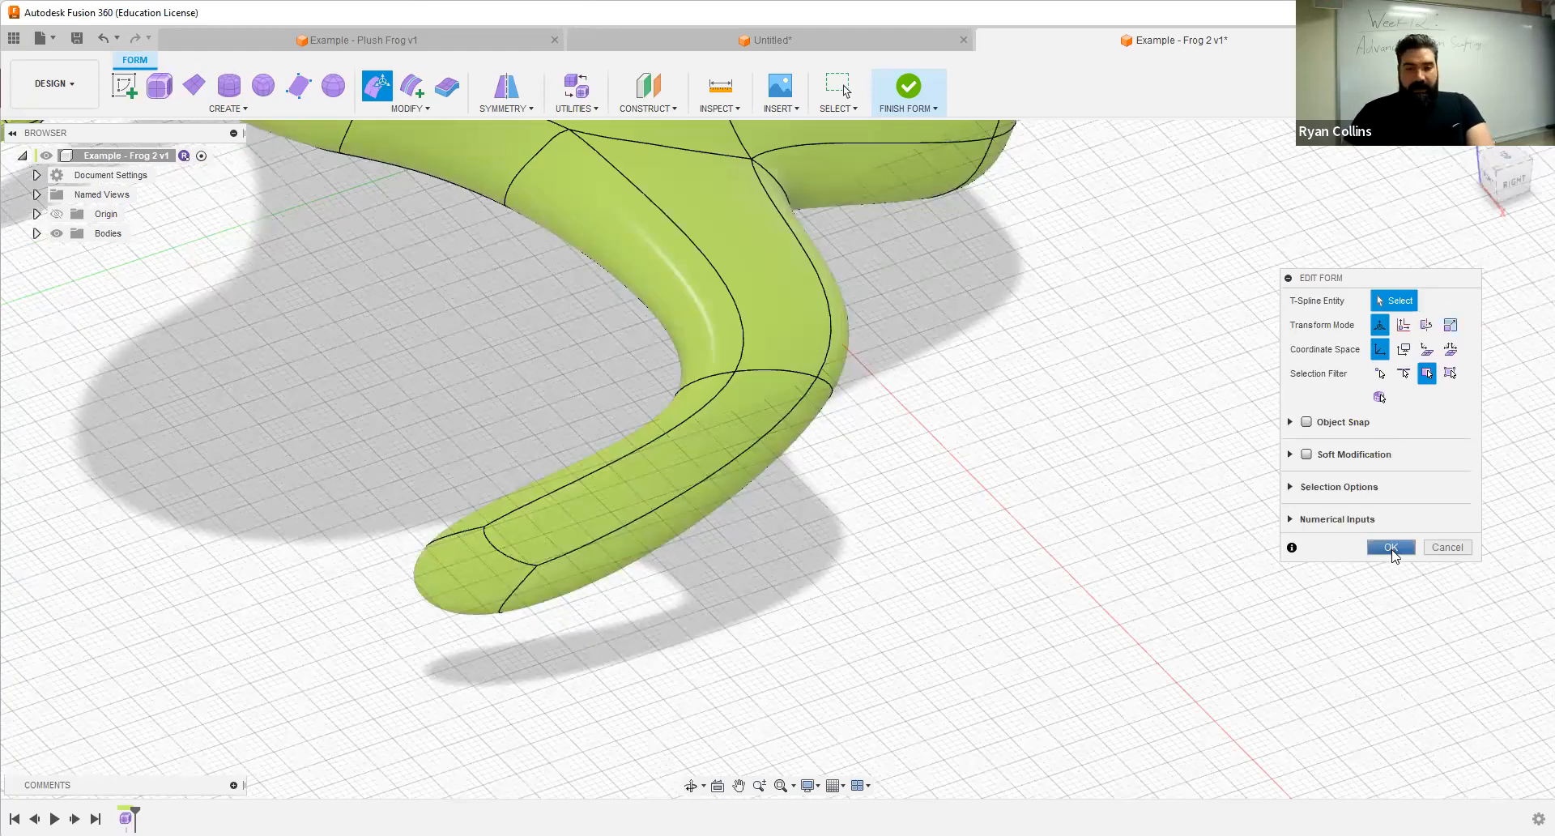
pyautogui.keyDown('shift'); pyautogui.moveTo(889, 449); pyautogui.dragTo(855, 426, button='middle'); pyautogui.keyUp('shift')
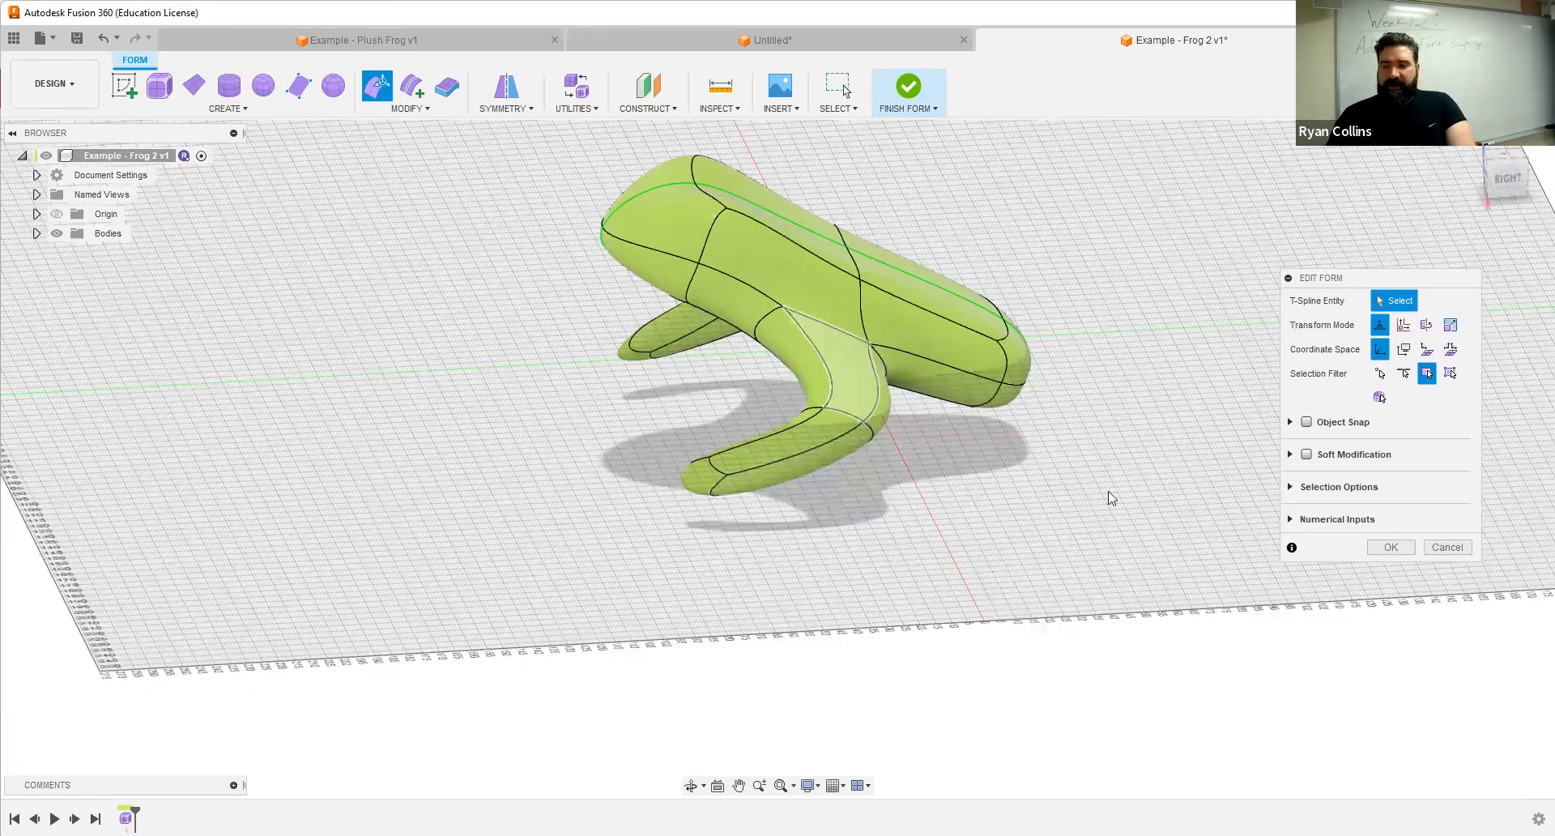
# Step: Finish the form edit and start a crease on the outer edge of the front leg's elbow
pyautogui.click(1389, 548)
pyautogui.click(411, 108)
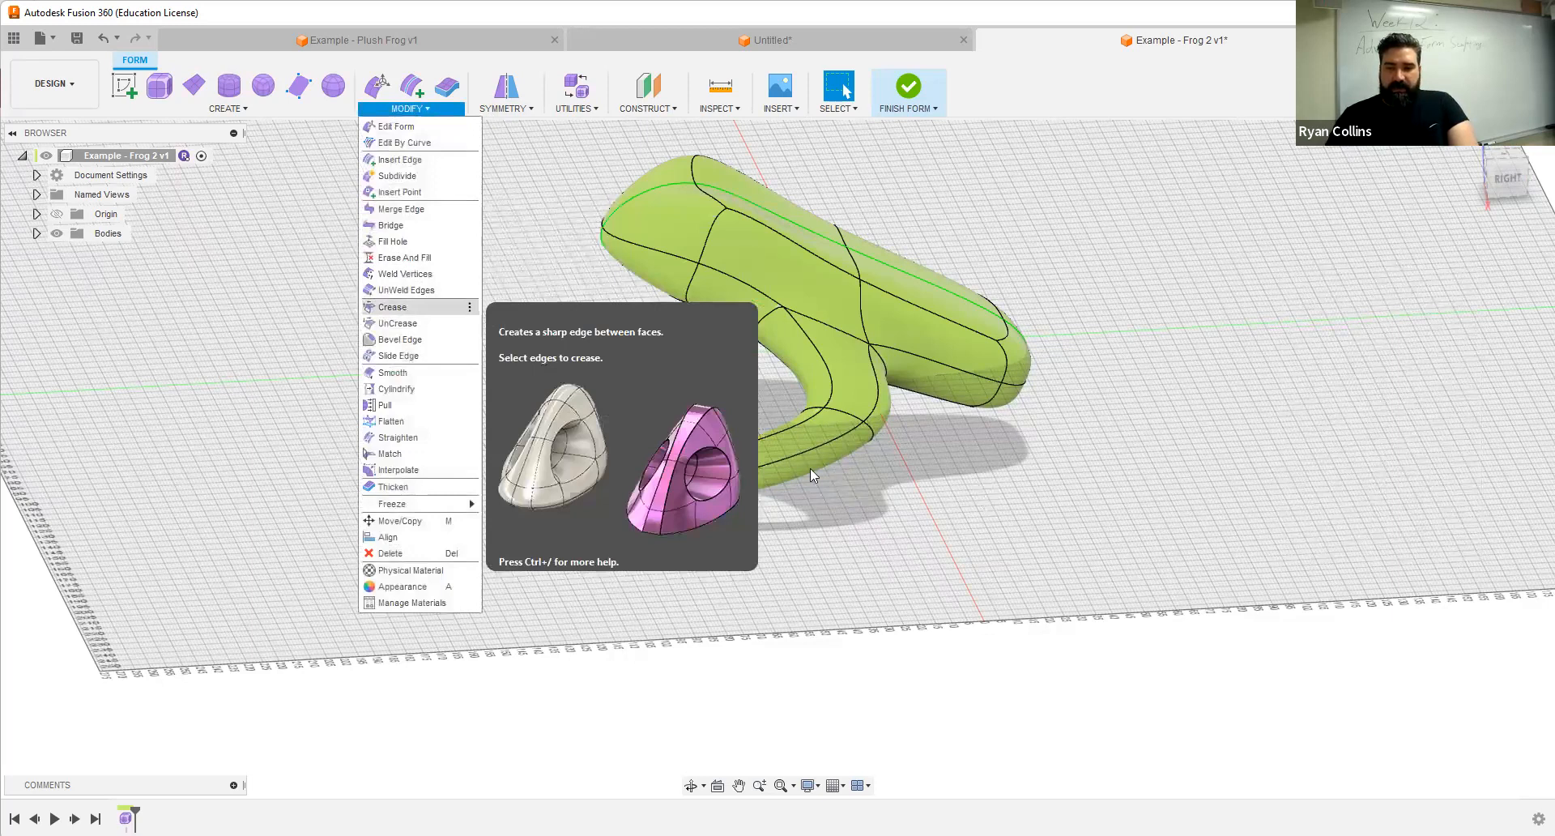
pyautogui.click(437, 307)
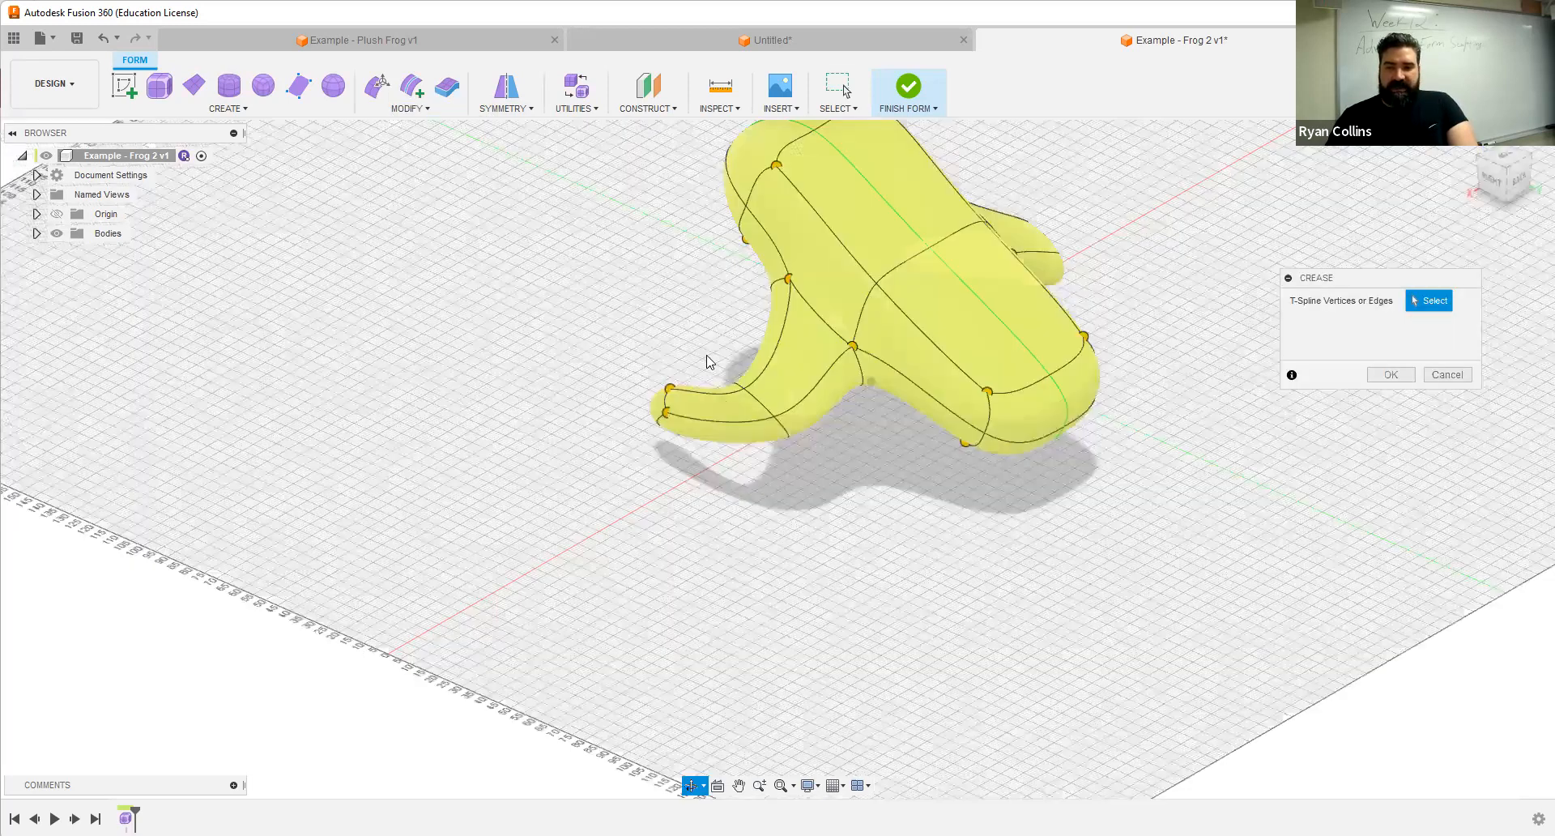
pyautogui.scroll(5, 706, 356)
pyautogui.click(718, 349)
pyautogui.keyDown('shift'); pyautogui.moveTo(1031, 403); pyautogui.dragTo(649, 375, button='middle'); pyautogui.keyUp('shift')
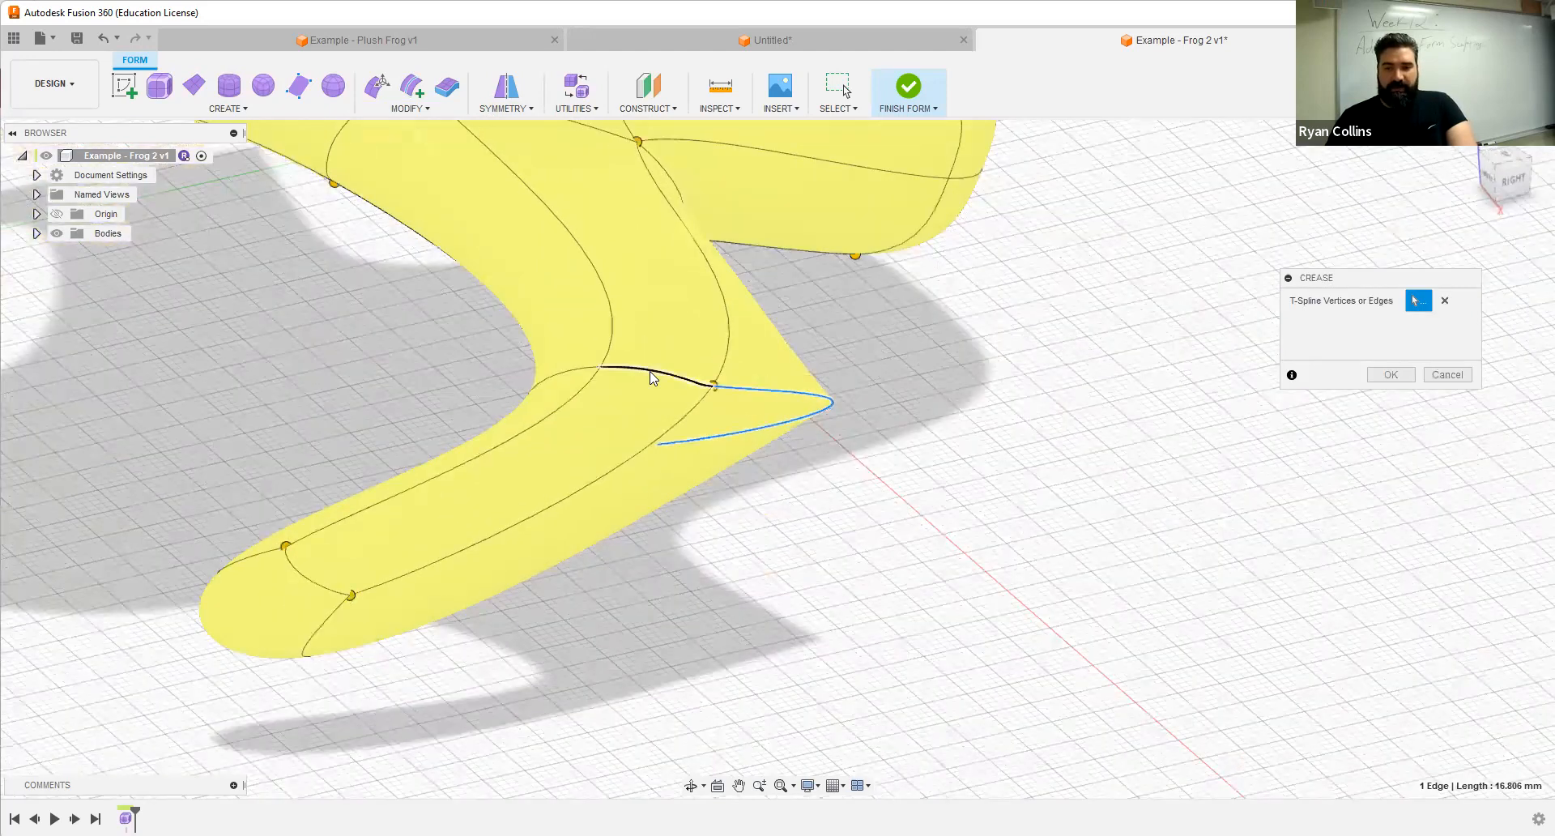
# Step: Try creasing the whole loop of four edges around the front leg's elbow, and clear the selection
pyautogui.doubleClick(617, 373)
pyautogui.keyDown('shift'); pyautogui.moveTo(683, 503); pyautogui.dragTo(519, 475, button='middle'); pyautogui.keyUp('shift')
pyautogui.click(576, 579)
pyautogui.keyDown('shift'); pyautogui.moveTo(802, 438); pyautogui.dragTo(679, 533, button='middle'); pyautogui.keyUp('shift')
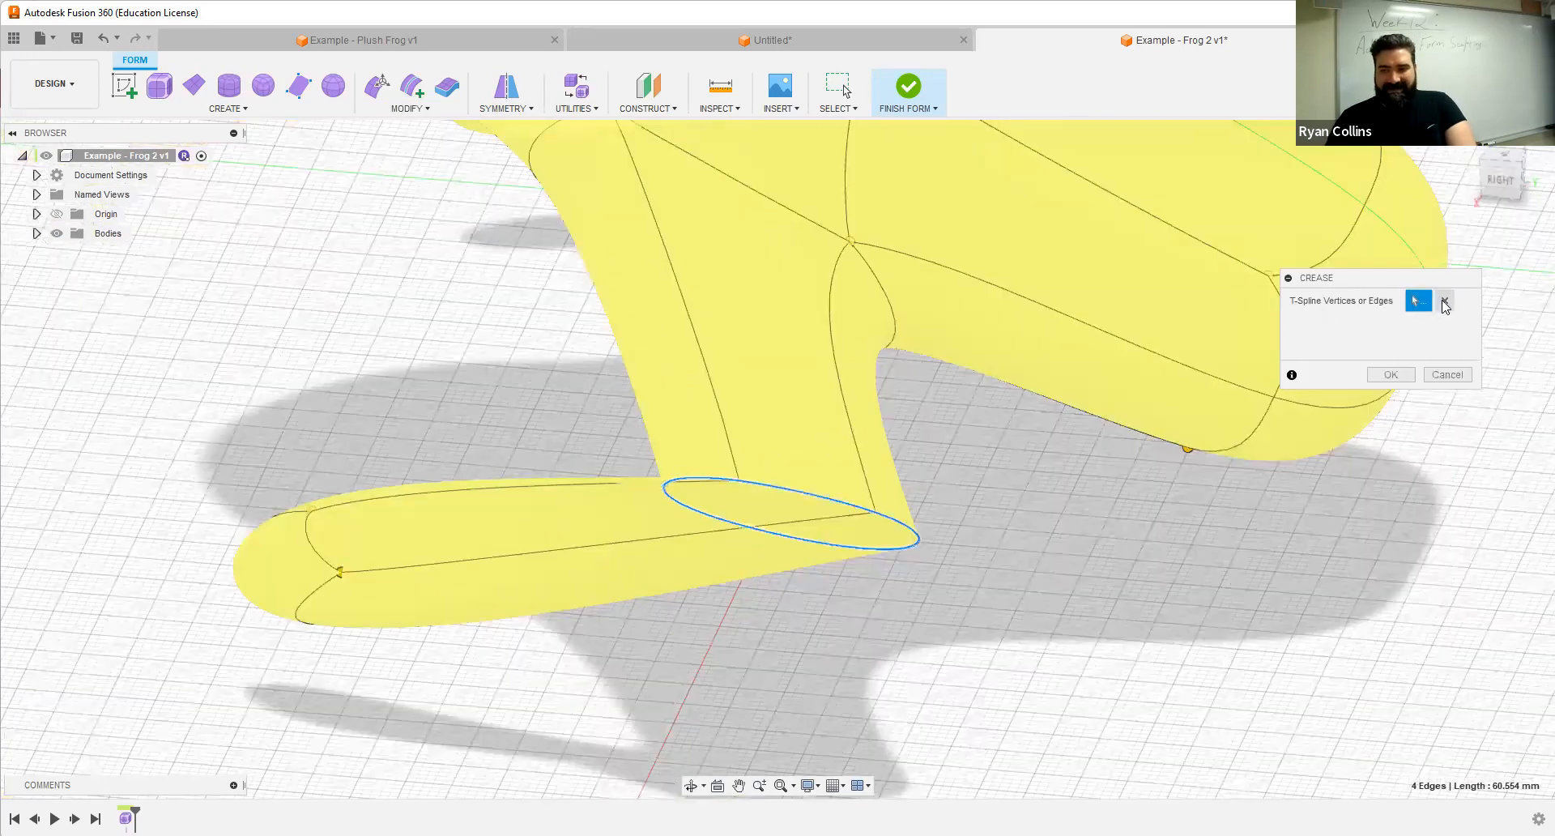
pyautogui.click(1444, 301)
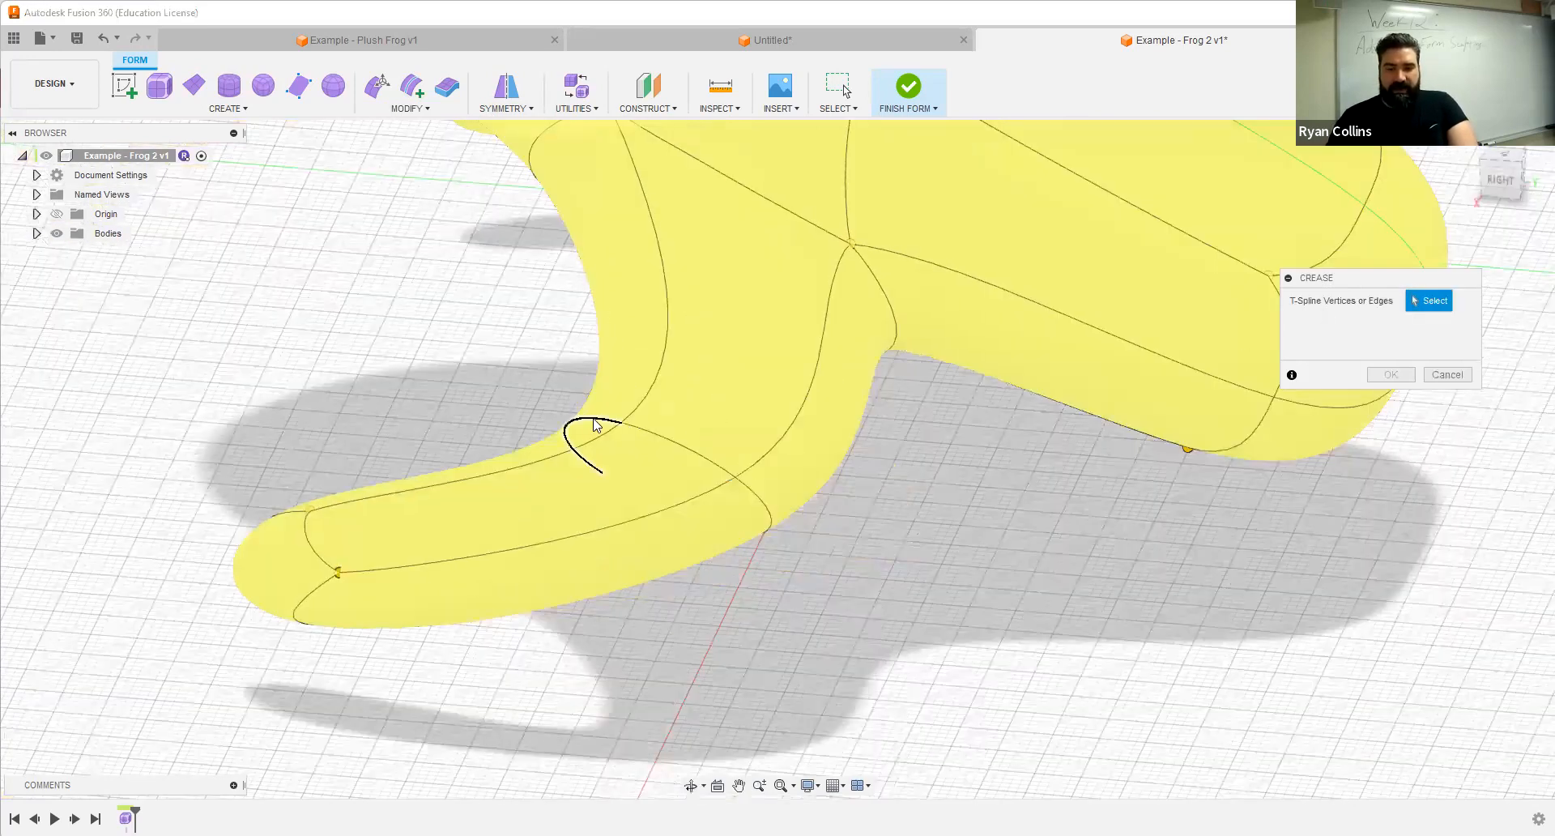
# Step: Crease only the outer edge of the front leg's elbow, leaving the inner edge out of the selection
pyautogui.click(591, 423)
pyautogui.keyDown('shift'); pyautogui.moveTo(624, 497); pyautogui.dragTo(767, 489, button='middle'); pyautogui.keyUp('shift')
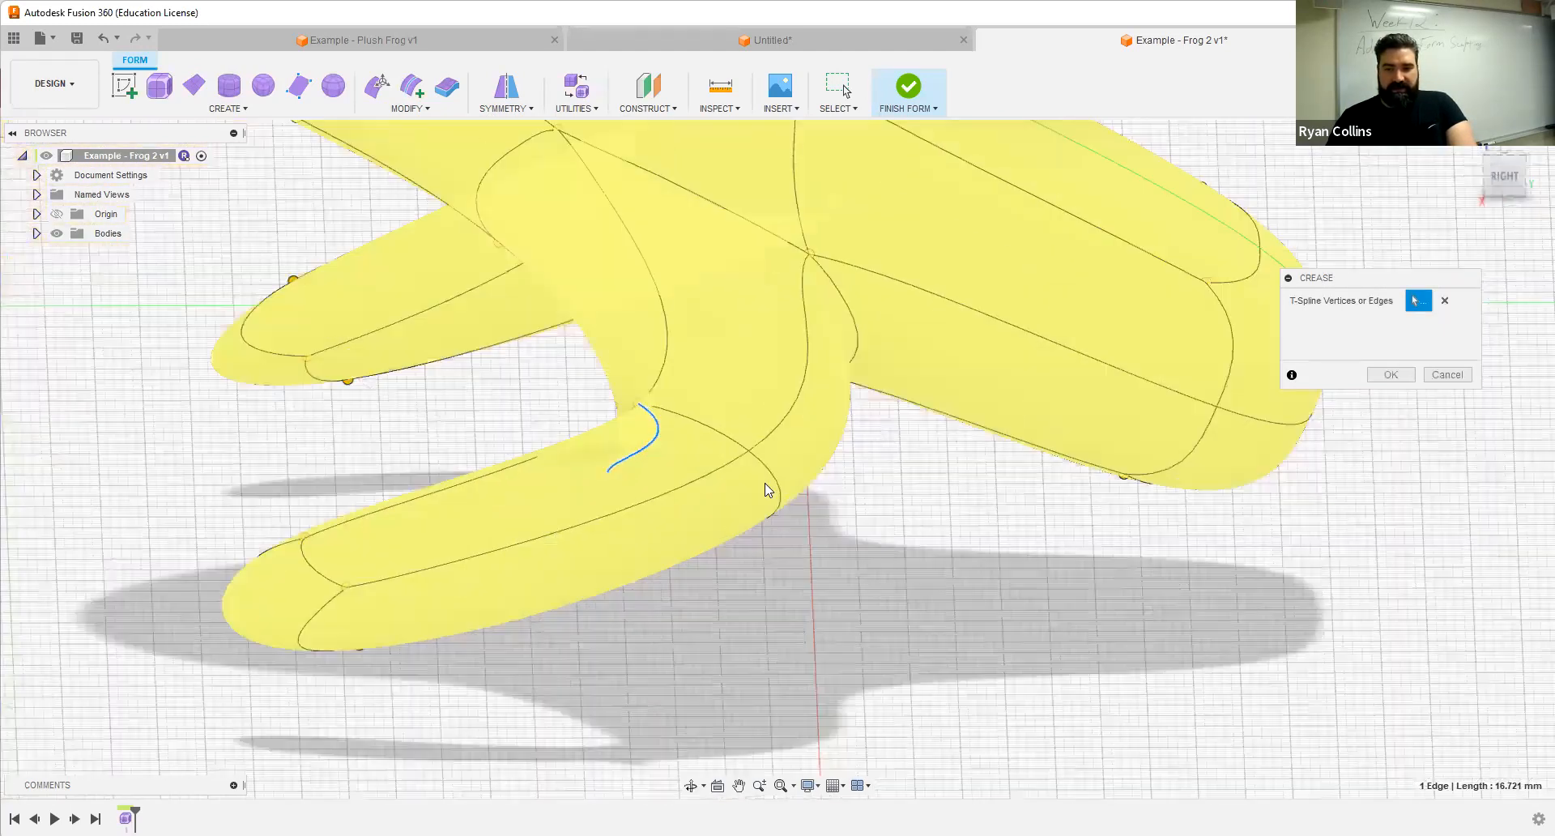
pyautogui.click(772, 485)
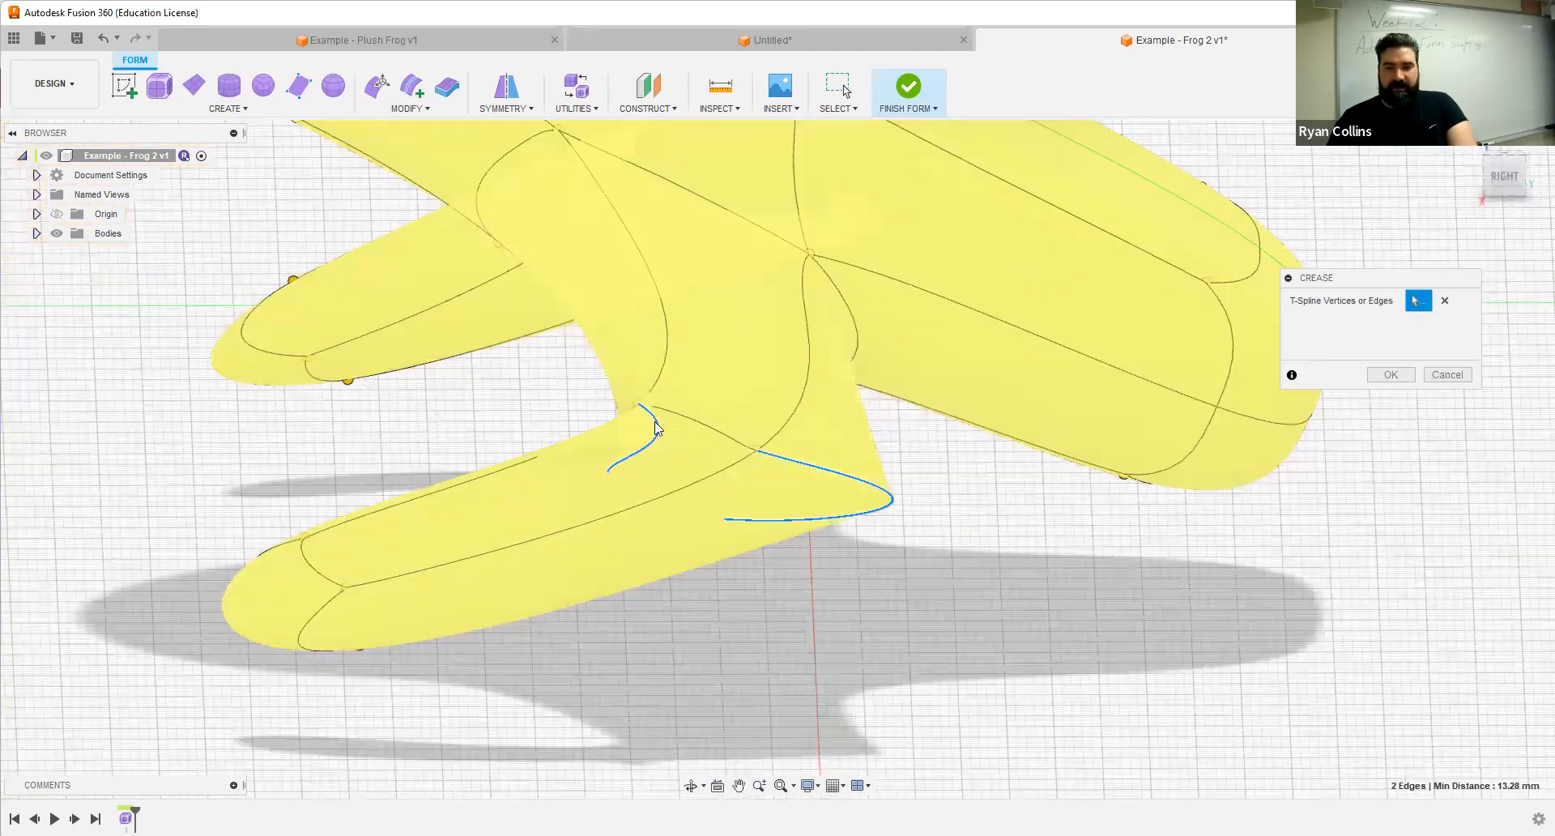
pyautogui.click(656, 432)
pyautogui.keyDown('shift'); pyautogui.moveTo(837, 497); pyautogui.dragTo(815, 445, button='middle'); pyautogui.keyUp('shift')
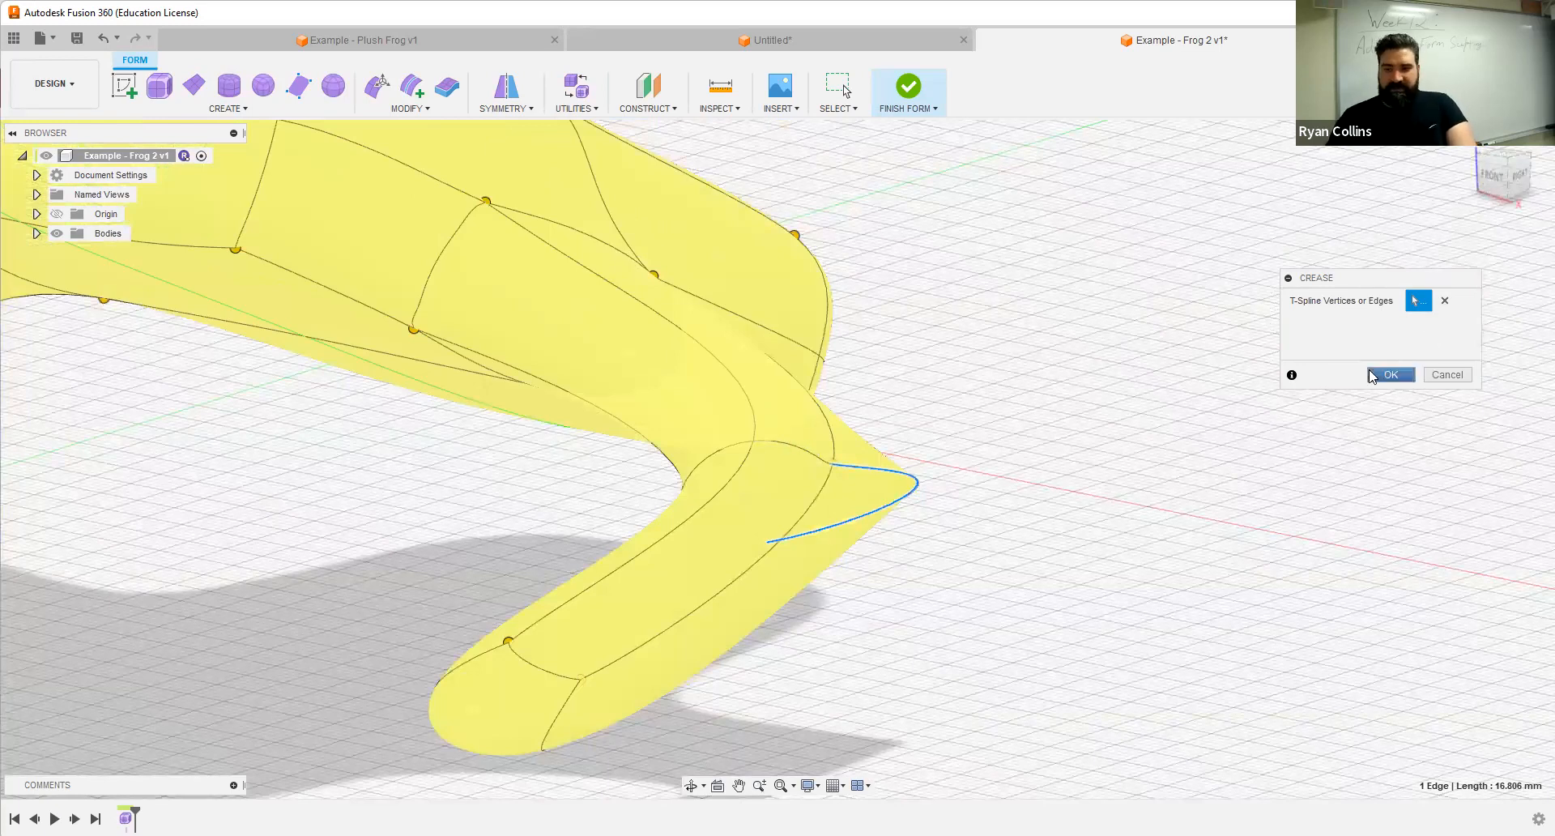
pyautogui.click(1389, 374)
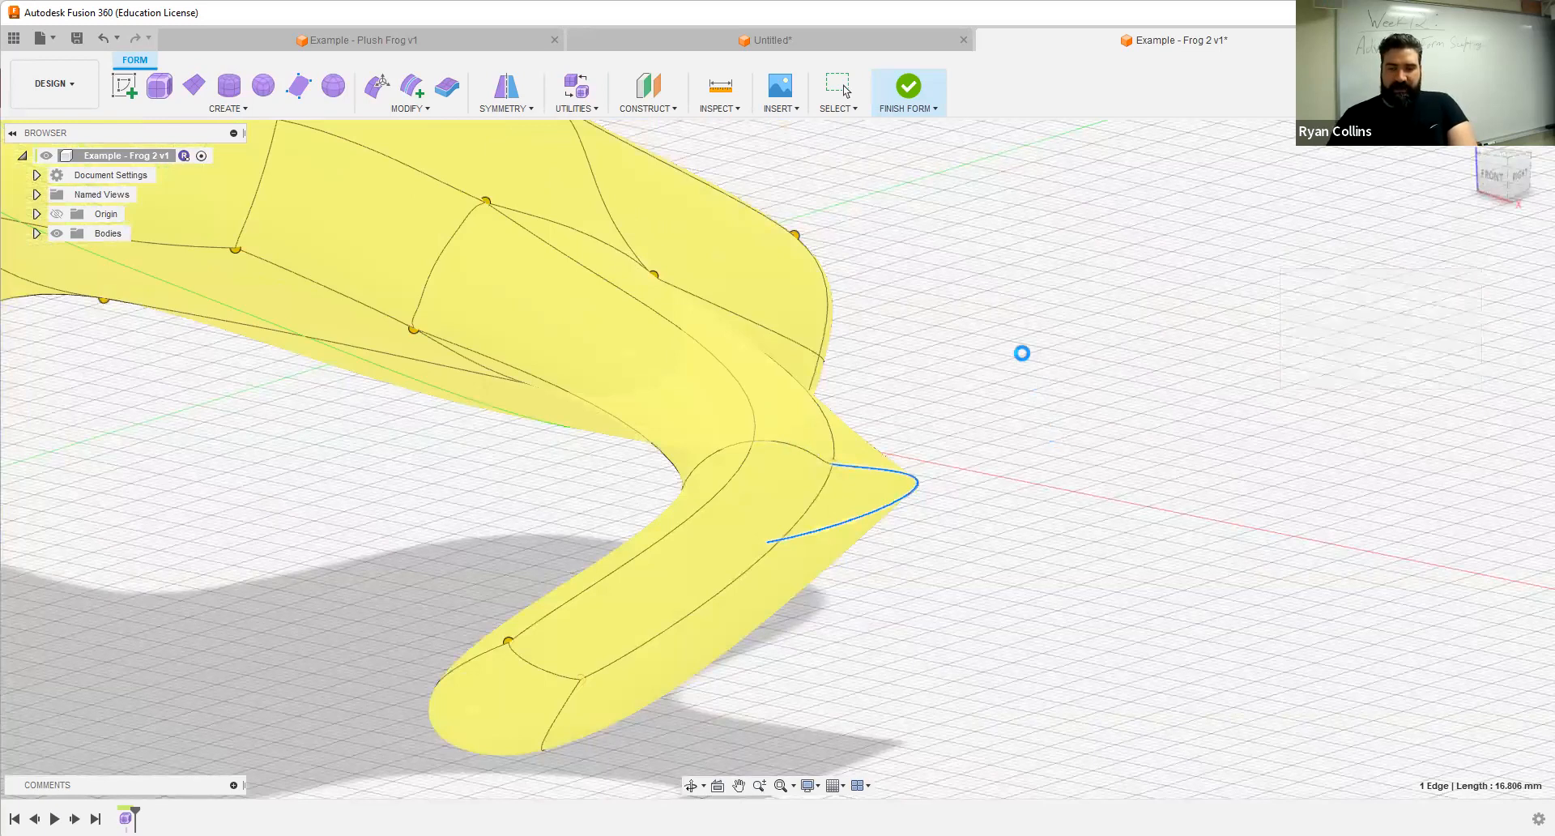
# Step: Edit the elbow's edge loop without its creased outer edge, scaling the three edges to about 0.25 along the frog's length
pyautogui.keyDown('shift'); pyautogui.moveTo(989, 392); pyautogui.dragTo(859, 374, button='middle'); pyautogui.keyUp('shift')
pyautogui.click(378, 88)
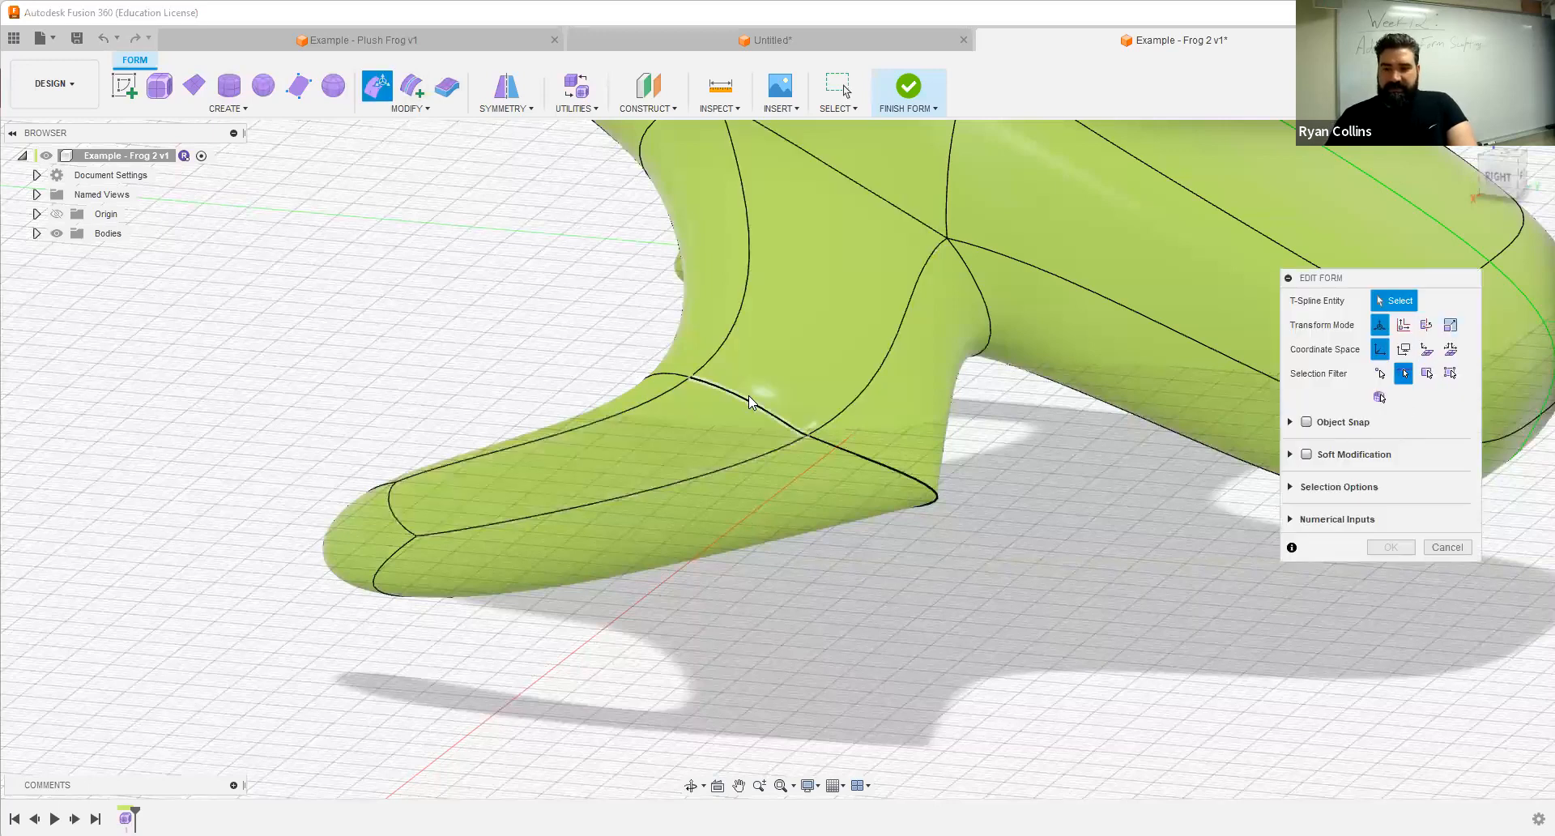
pyautogui.doubleClick(855, 509)
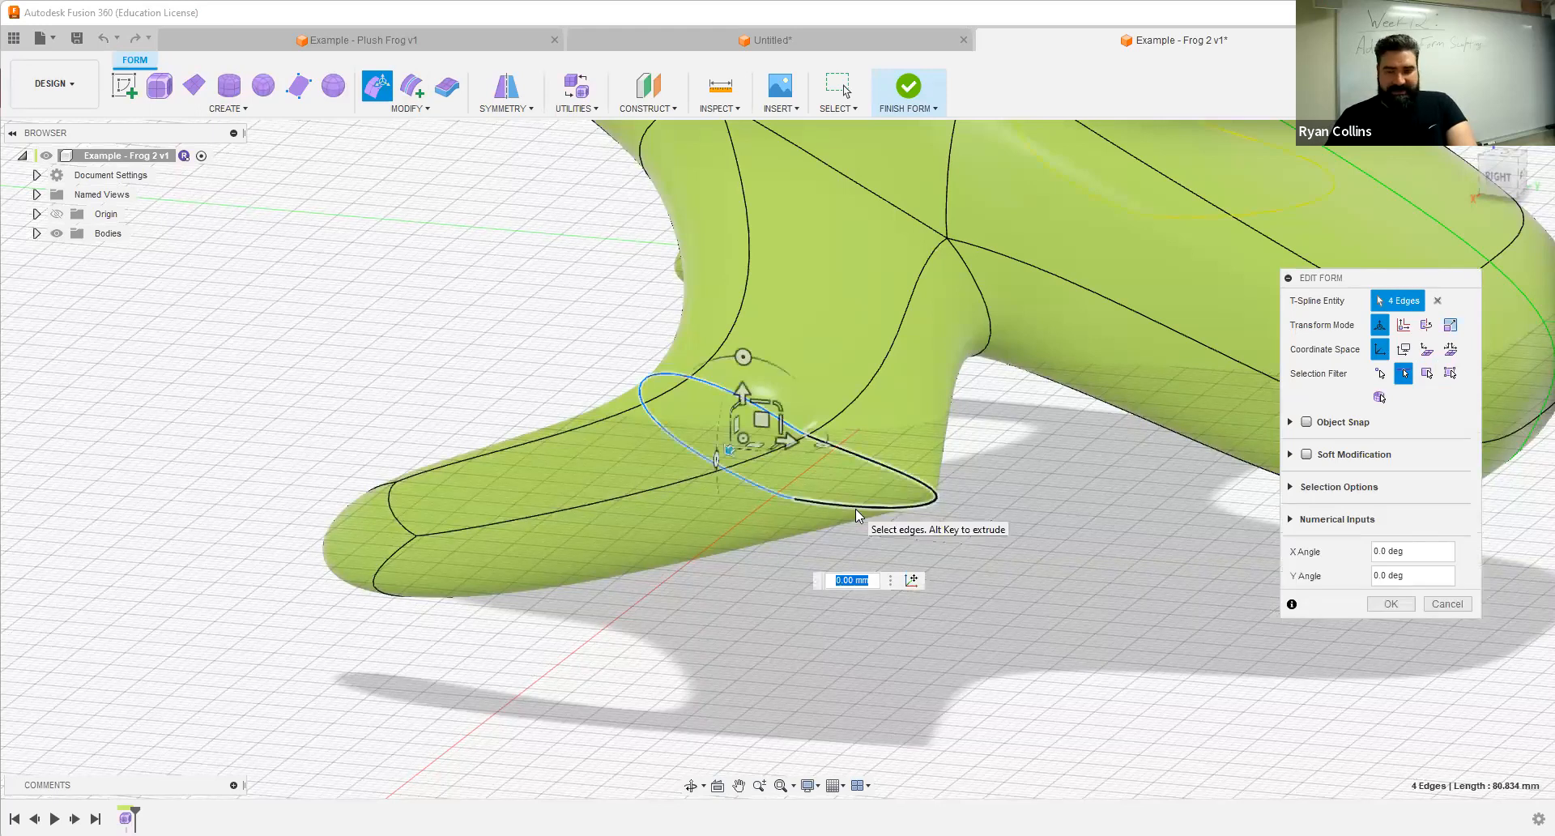
pyautogui.keyDown('shift'); pyautogui.click(916, 542); pyautogui.keyUp('shift')
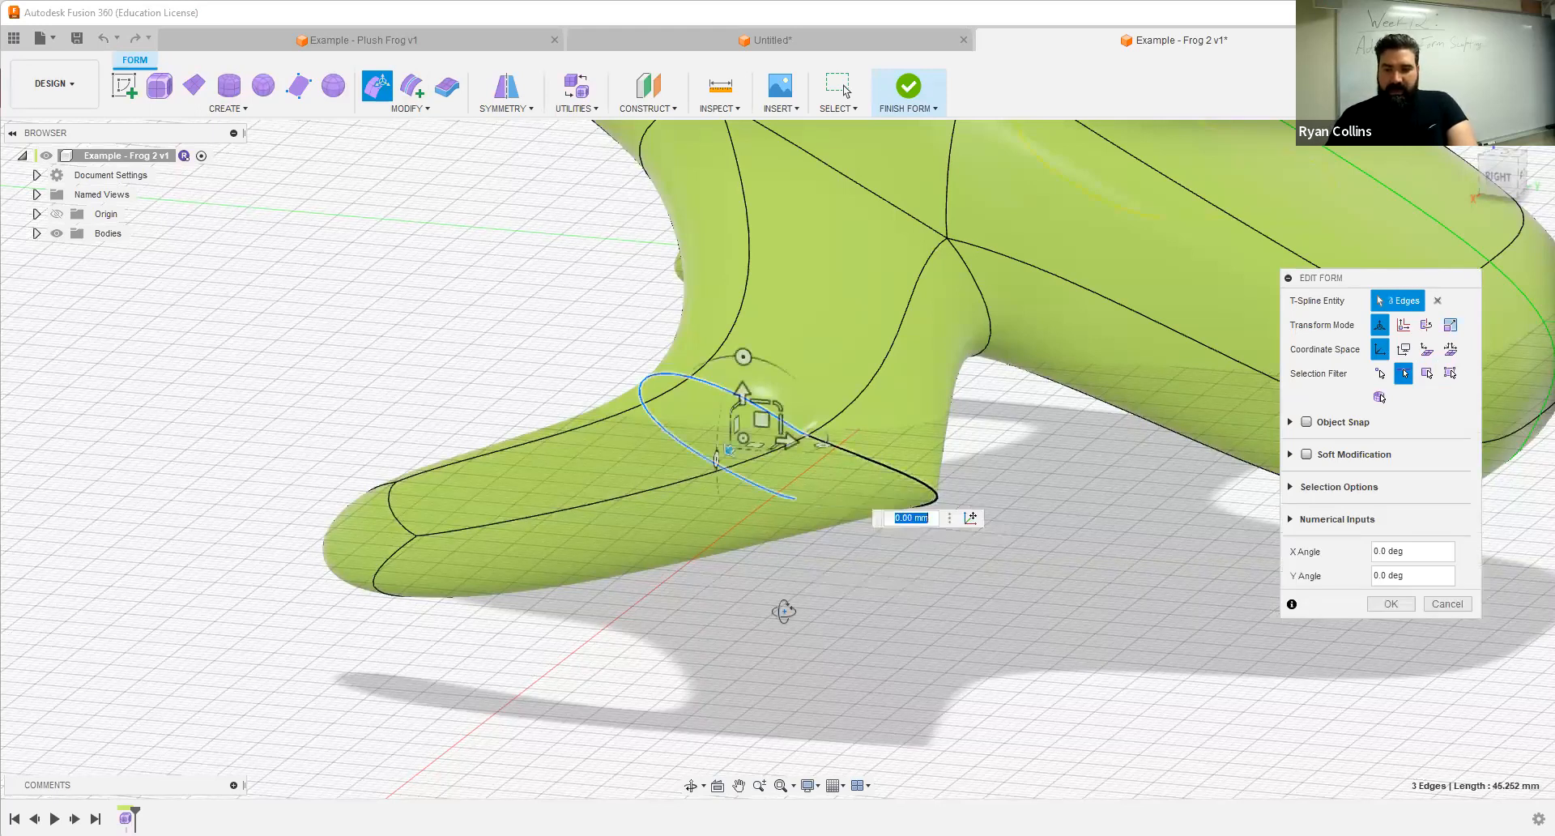
pyautogui.keyDown('shift'); pyautogui.moveTo(780, 493); pyautogui.dragTo(806, 476, button='middle'); pyautogui.keyUp('shift')
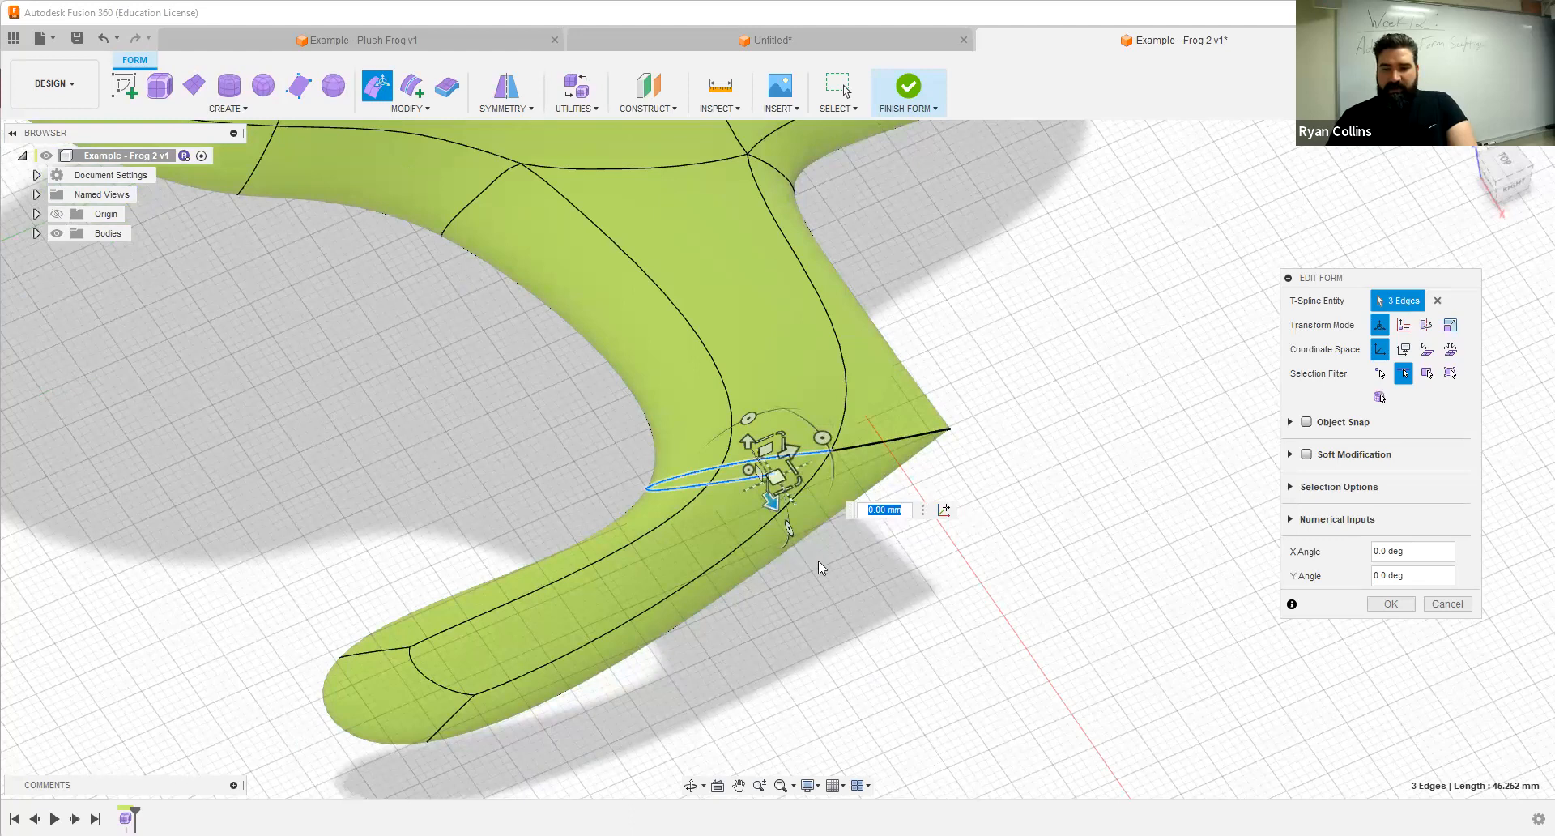
pyautogui.keyDown('shift'); pyautogui.moveTo(818, 561); pyautogui.dragTo(965, 620, button='middle'); pyautogui.keyUp('shift')
pyautogui.click(810, 473)
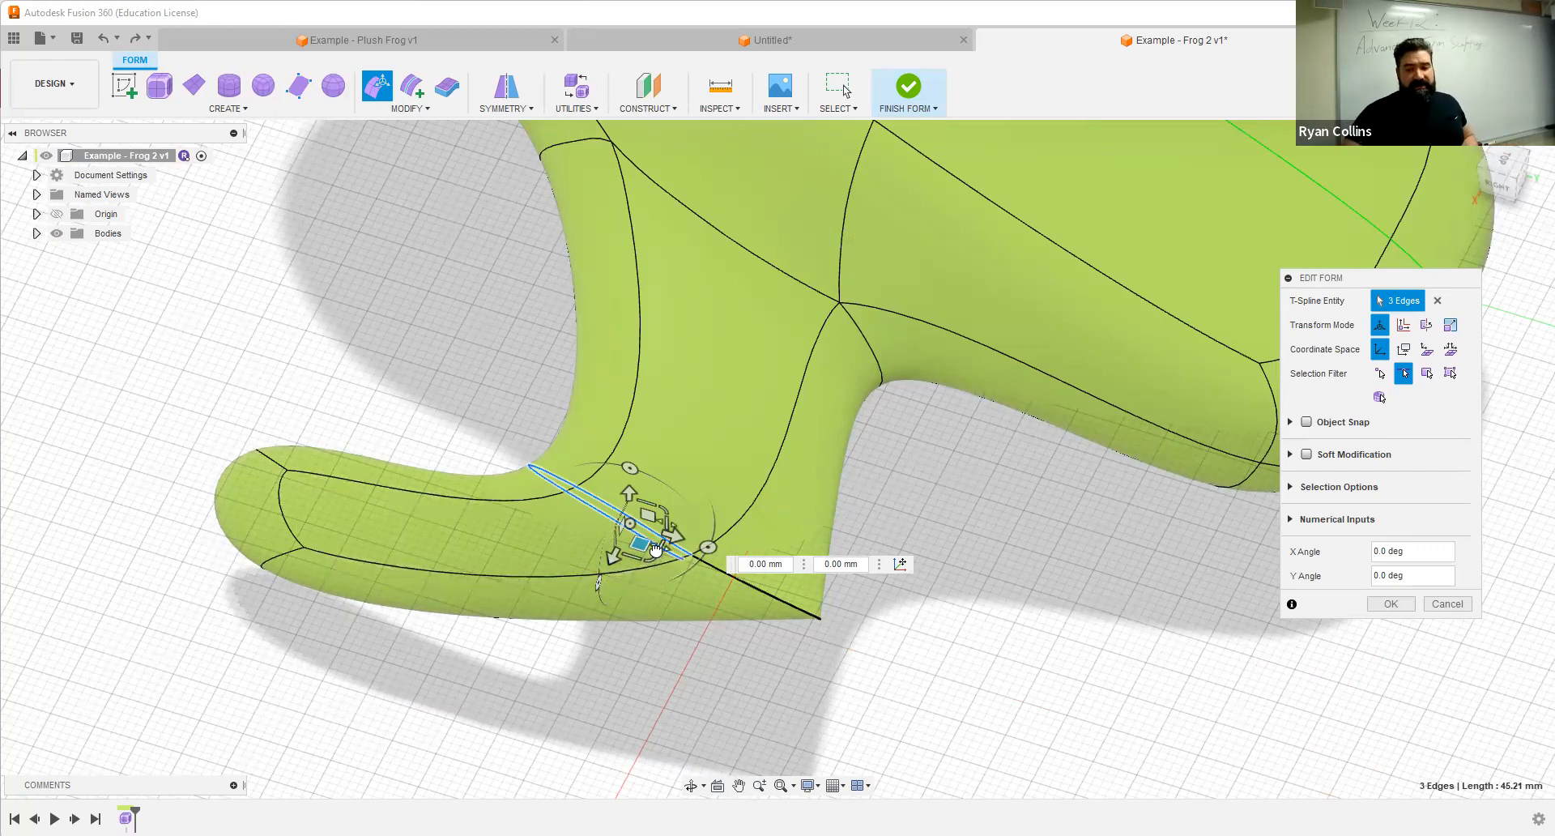
pyautogui.moveTo(575, 509); pyautogui.dragTo(607, 527)
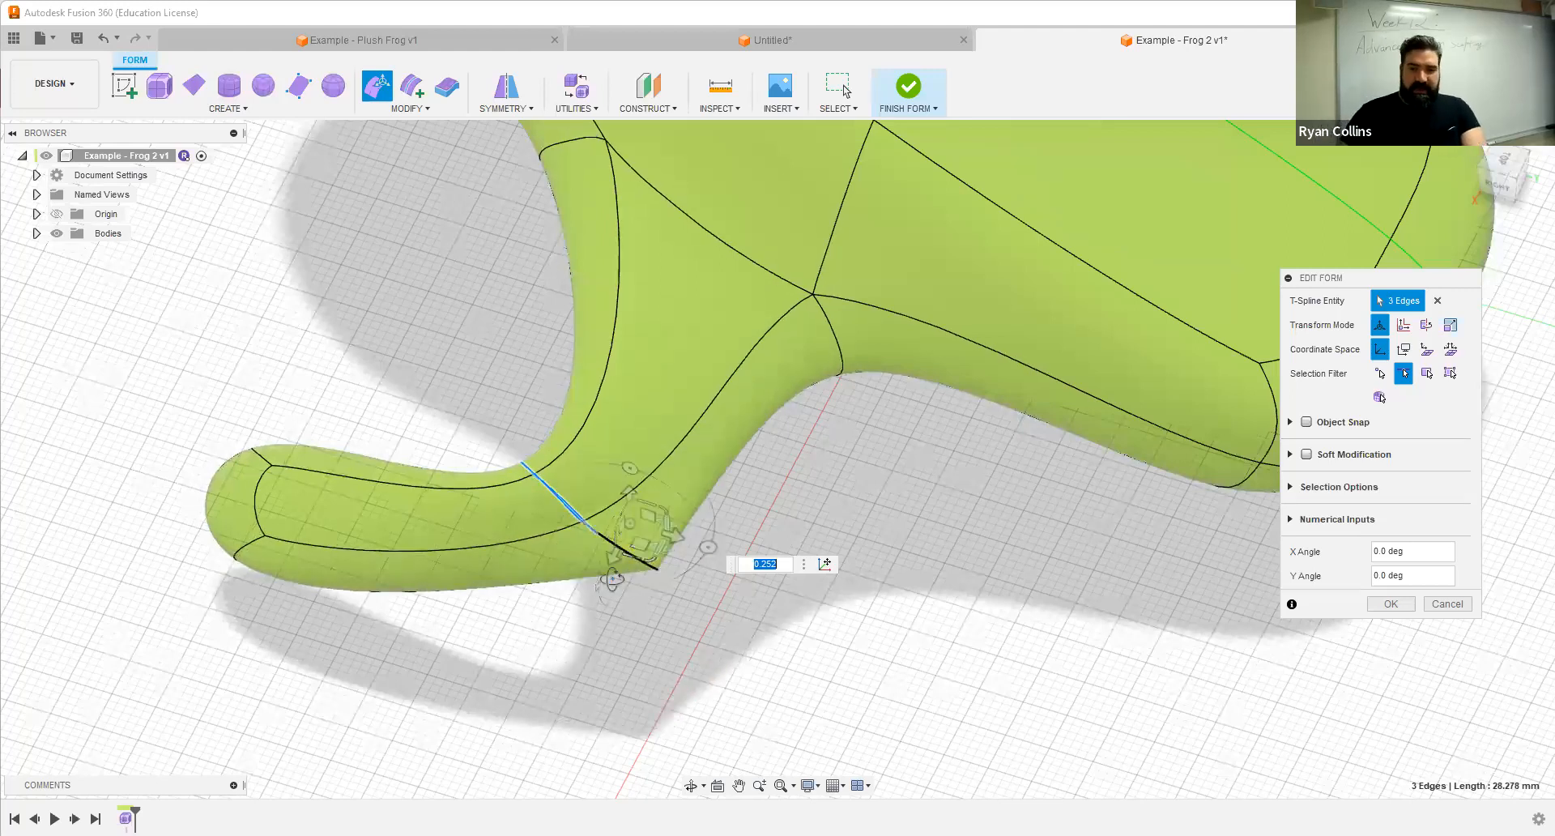
pyautogui.keyDown('shift'); pyautogui.moveTo(612, 577); pyautogui.dragTo(667, 532, button='middle'); pyautogui.keyUp('shift')
pyautogui.keyDown('shift'); pyautogui.moveTo(622, 558); pyautogui.dragTo(564, 593, button='middle'); pyautogui.keyUp('shift')
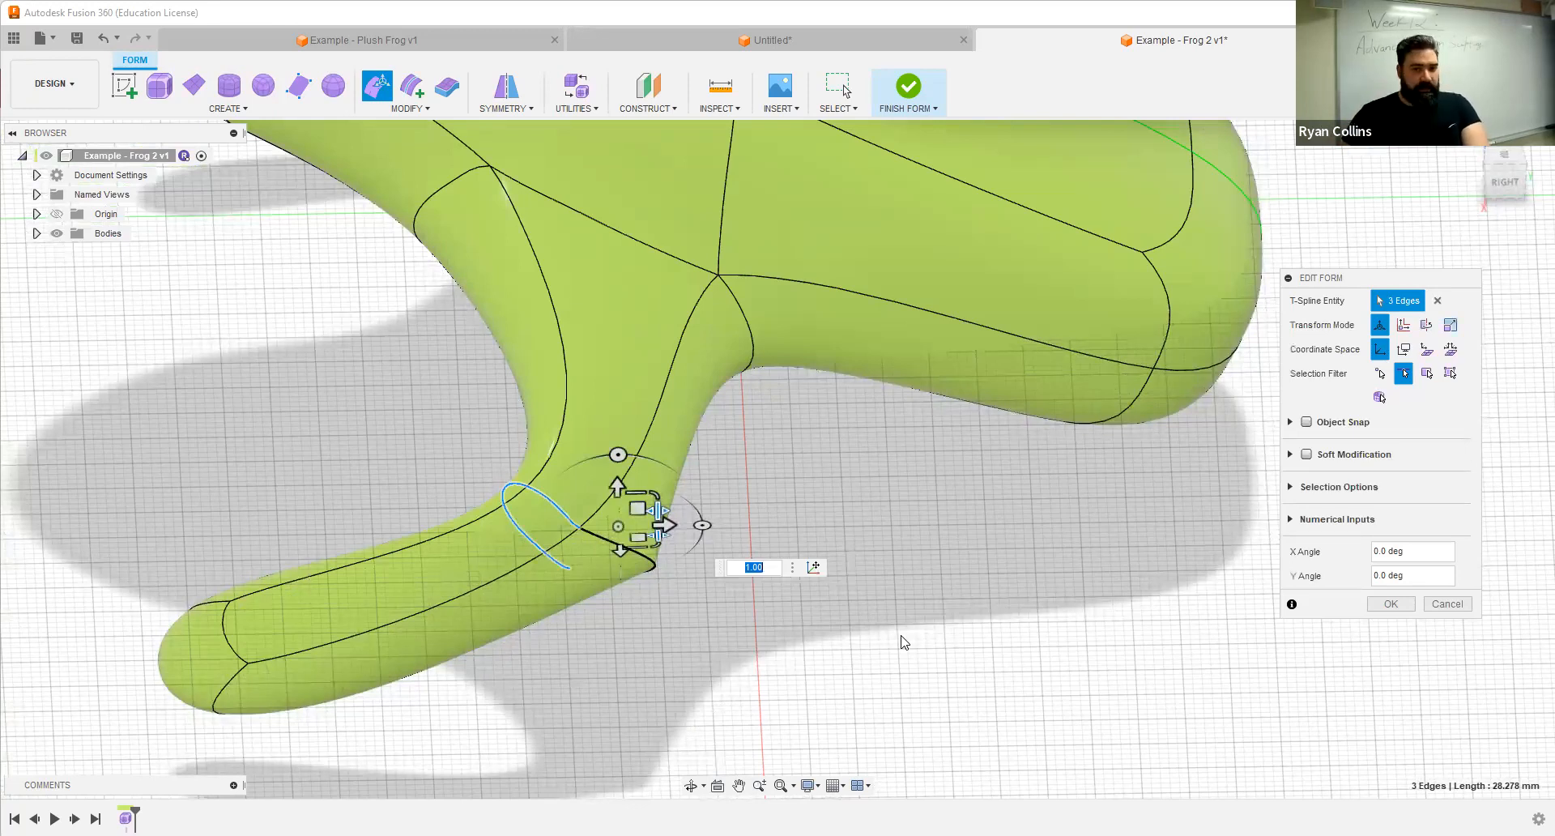
# Step: Move the elbow vertex at the inner end of the creased edge 3 mm outwards and 3 mm up, and deselect it
pyautogui.click(1069, 570)
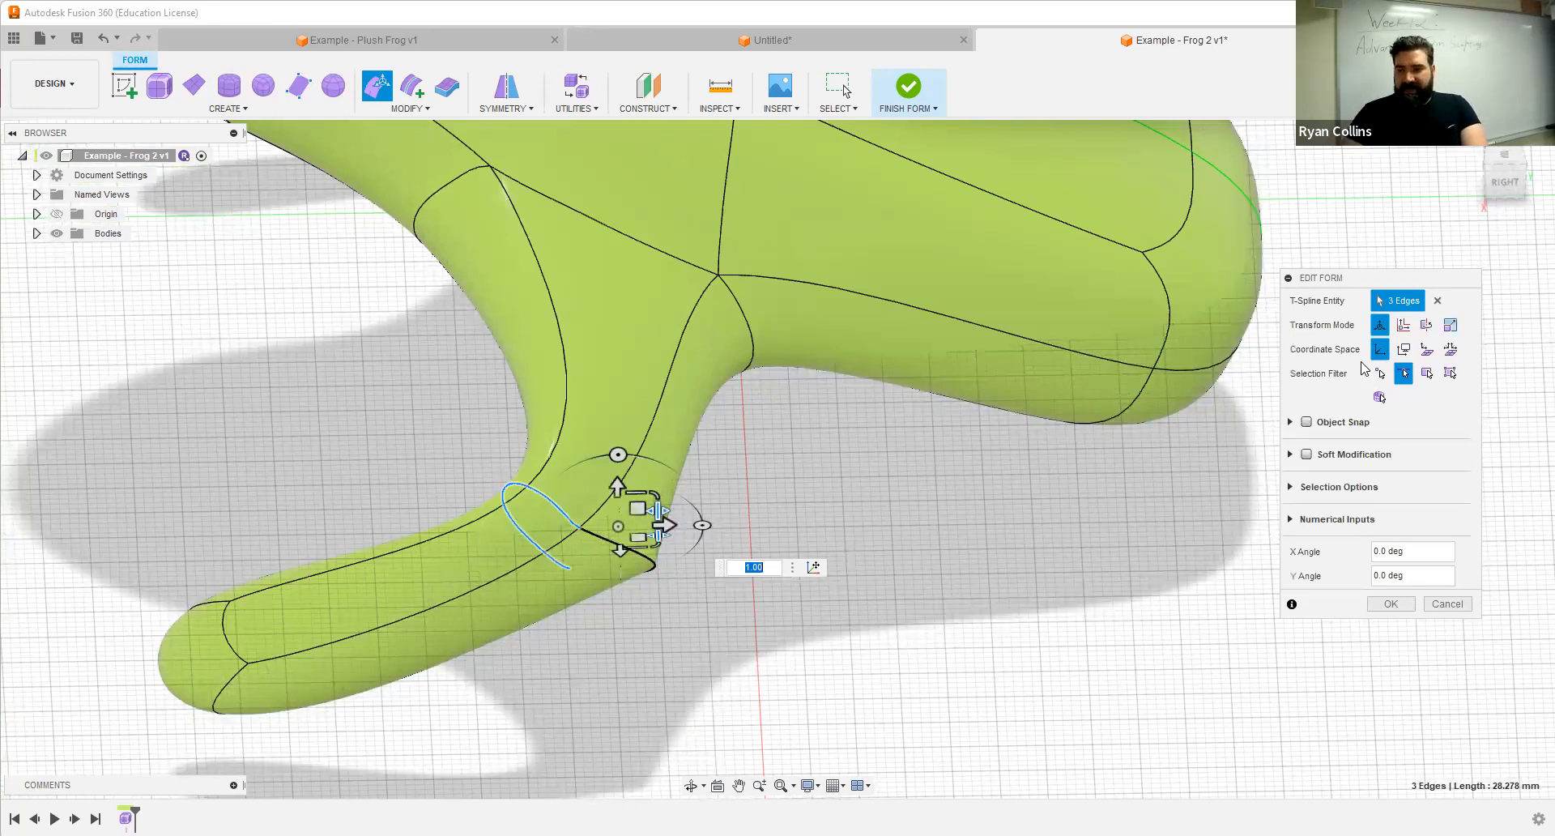
pyautogui.click(579, 527)
pyautogui.scroll(5, 578, 535)
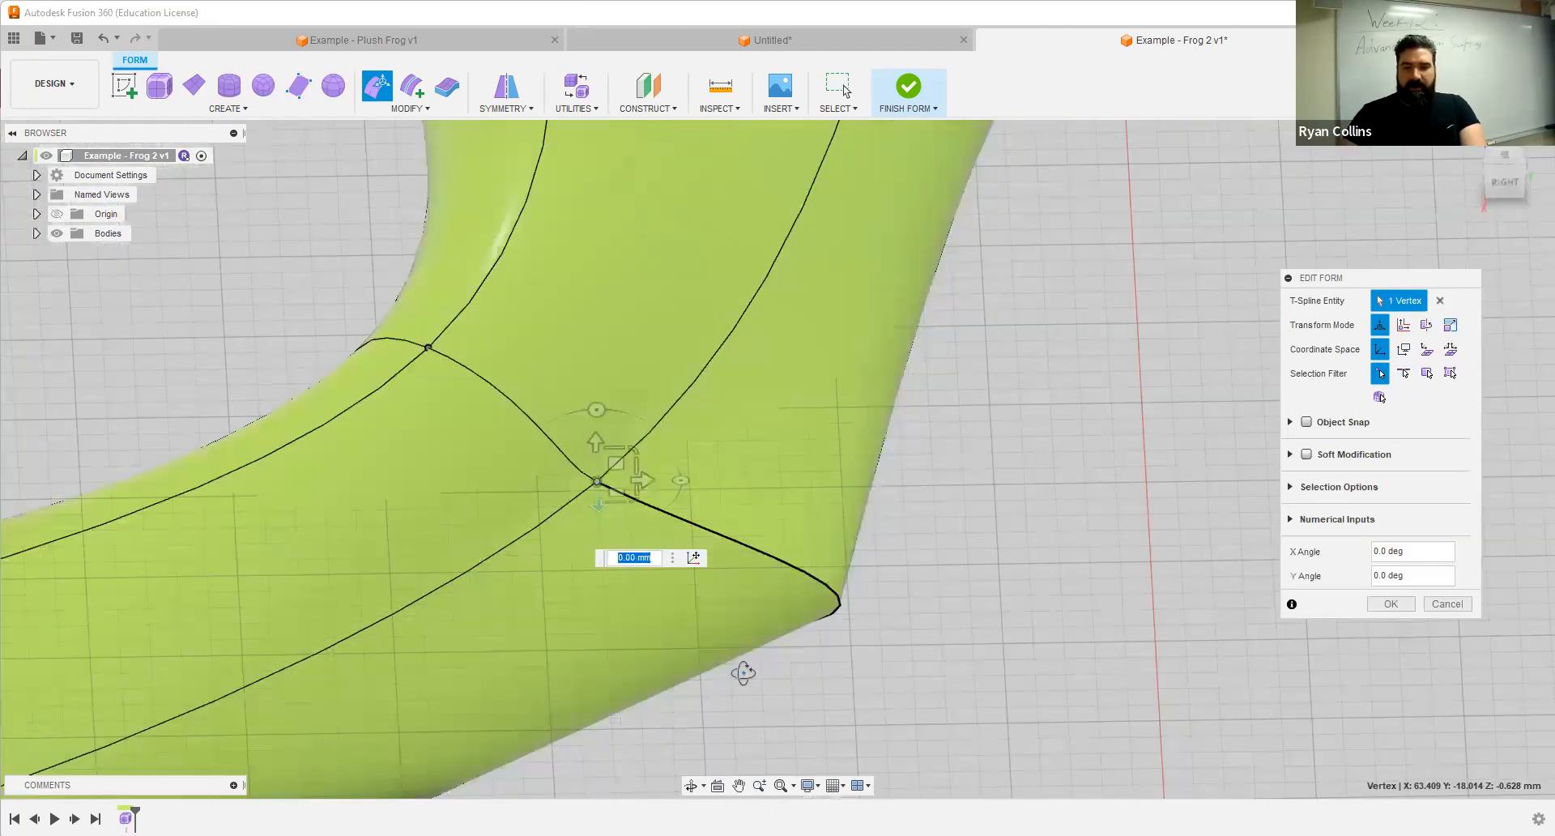
pyautogui.keyDown('shift'); pyautogui.moveTo(751, 664); pyautogui.dragTo(613, 706, button='middle'); pyautogui.keyUp('shift')
pyautogui.moveTo(554, 412); pyautogui.dragTo(483, 450)
pyautogui.keyDown('shift'); pyautogui.moveTo(456, 620); pyautogui.dragTo(583, 549, button='middle'); pyautogui.keyUp('shift')
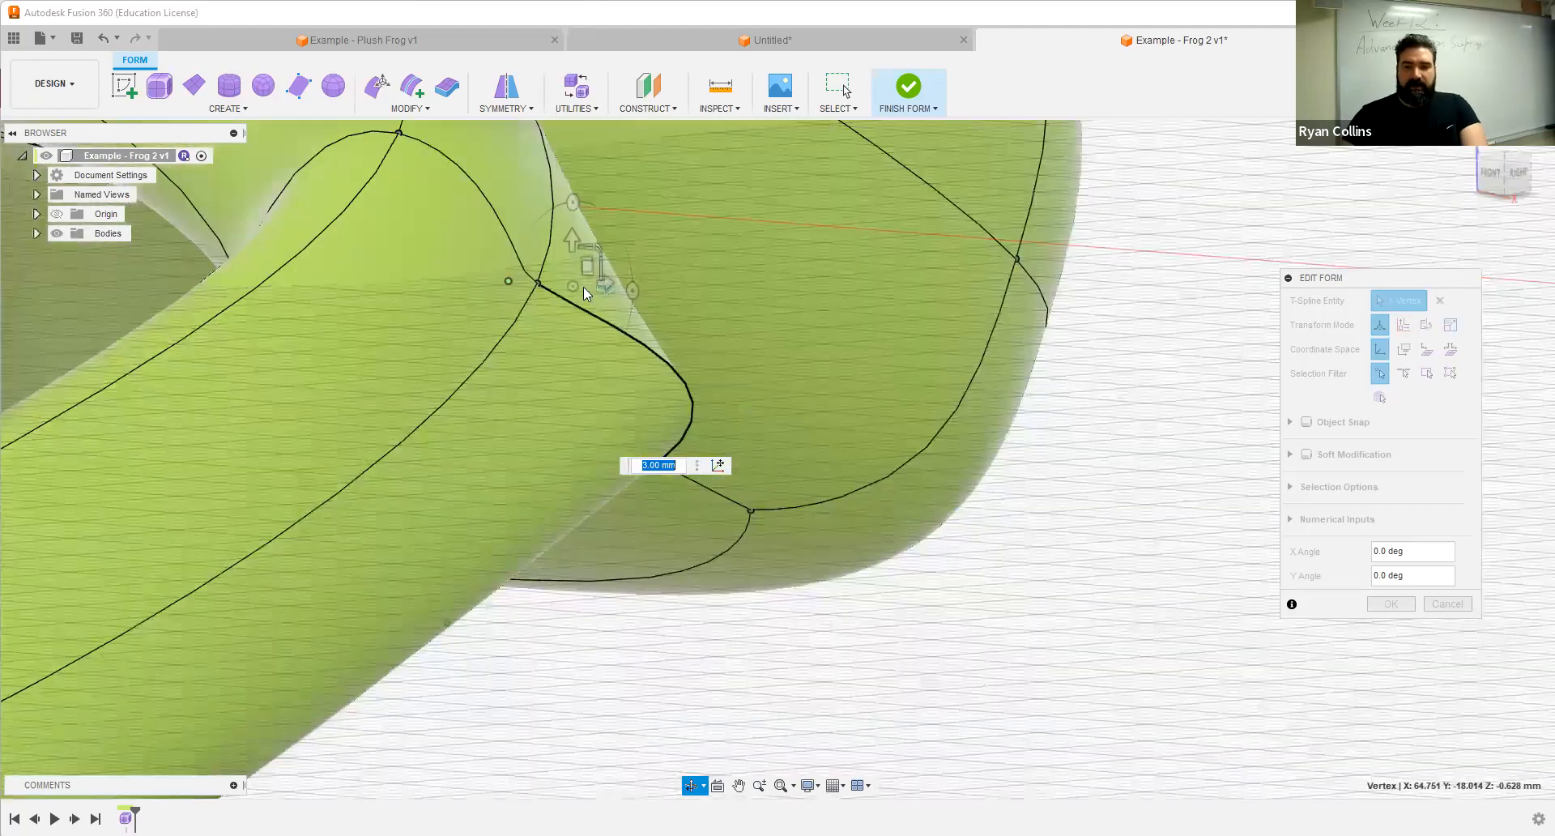
pyautogui.moveTo(545, 324)
pyautogui.keyDown('shift'); pyautogui.mouseDown(button='middle')
pyautogui.moveTo(548, 299)
pyautogui.moveTo(521, 315)
pyautogui.mouseUp(button='middle'); pyautogui.keyUp('shift')
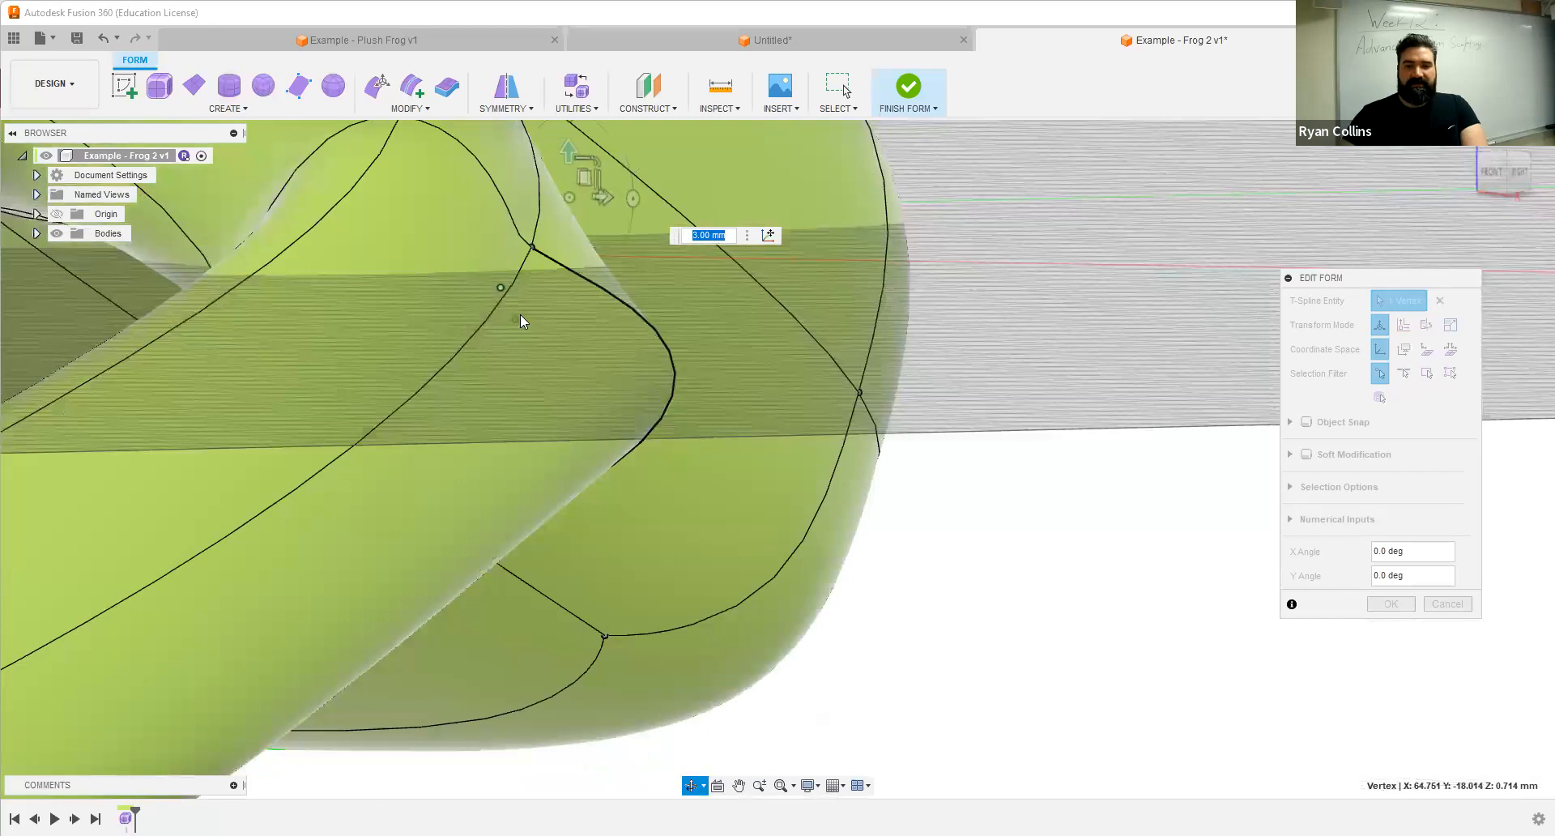
pyautogui.scroll(-5, 450, 650)
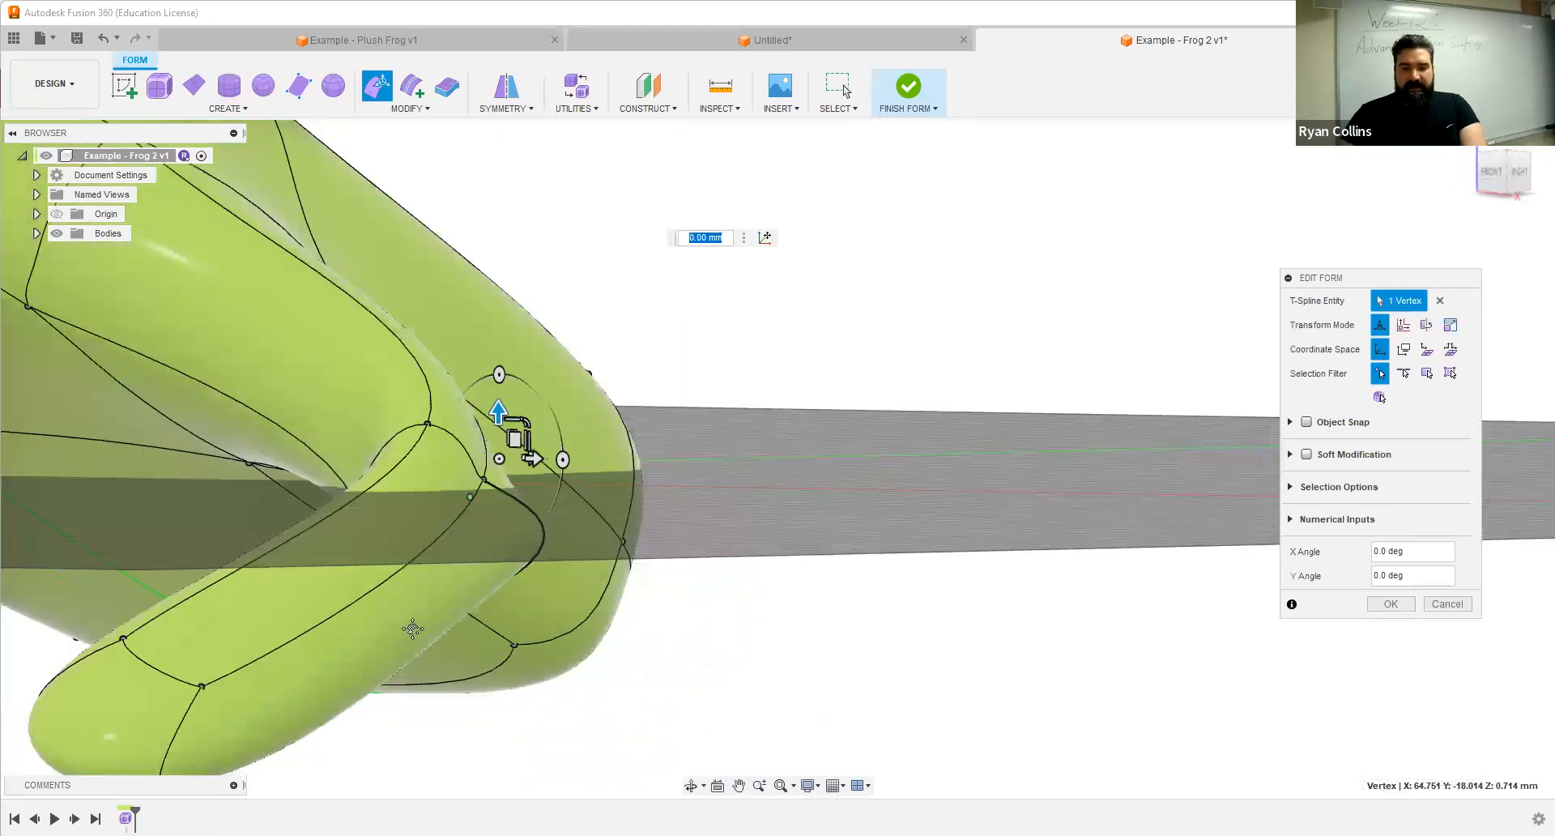
pyautogui.moveTo(413, 628); pyautogui.dragTo(647, 500, button='middle')
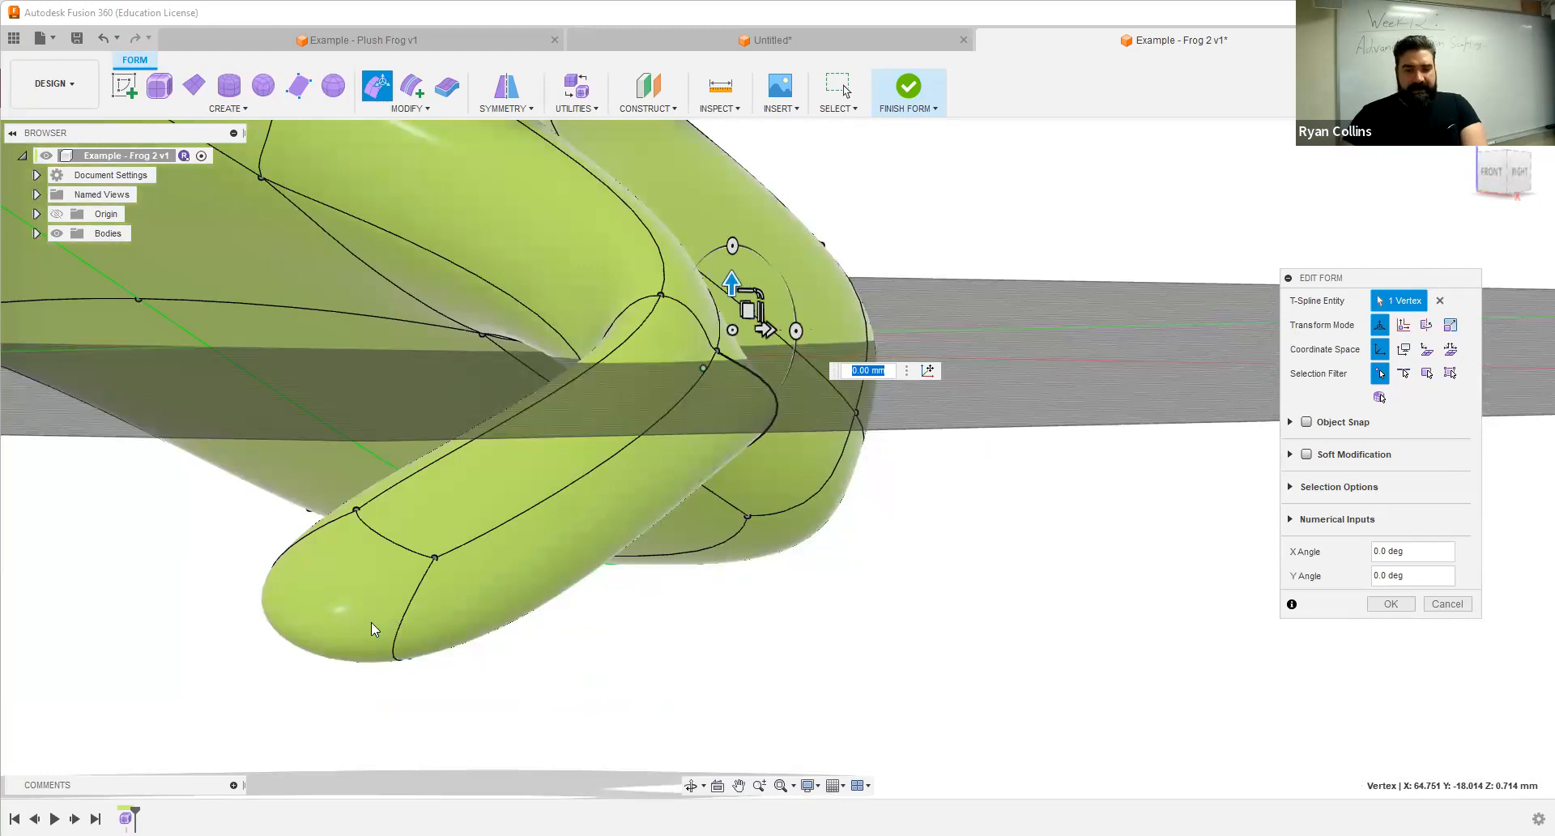
pyautogui.click(1154, 385)
# Step: Restrict the selection to faces and select the face at the front leg's tip
pyautogui.click(1425, 375)
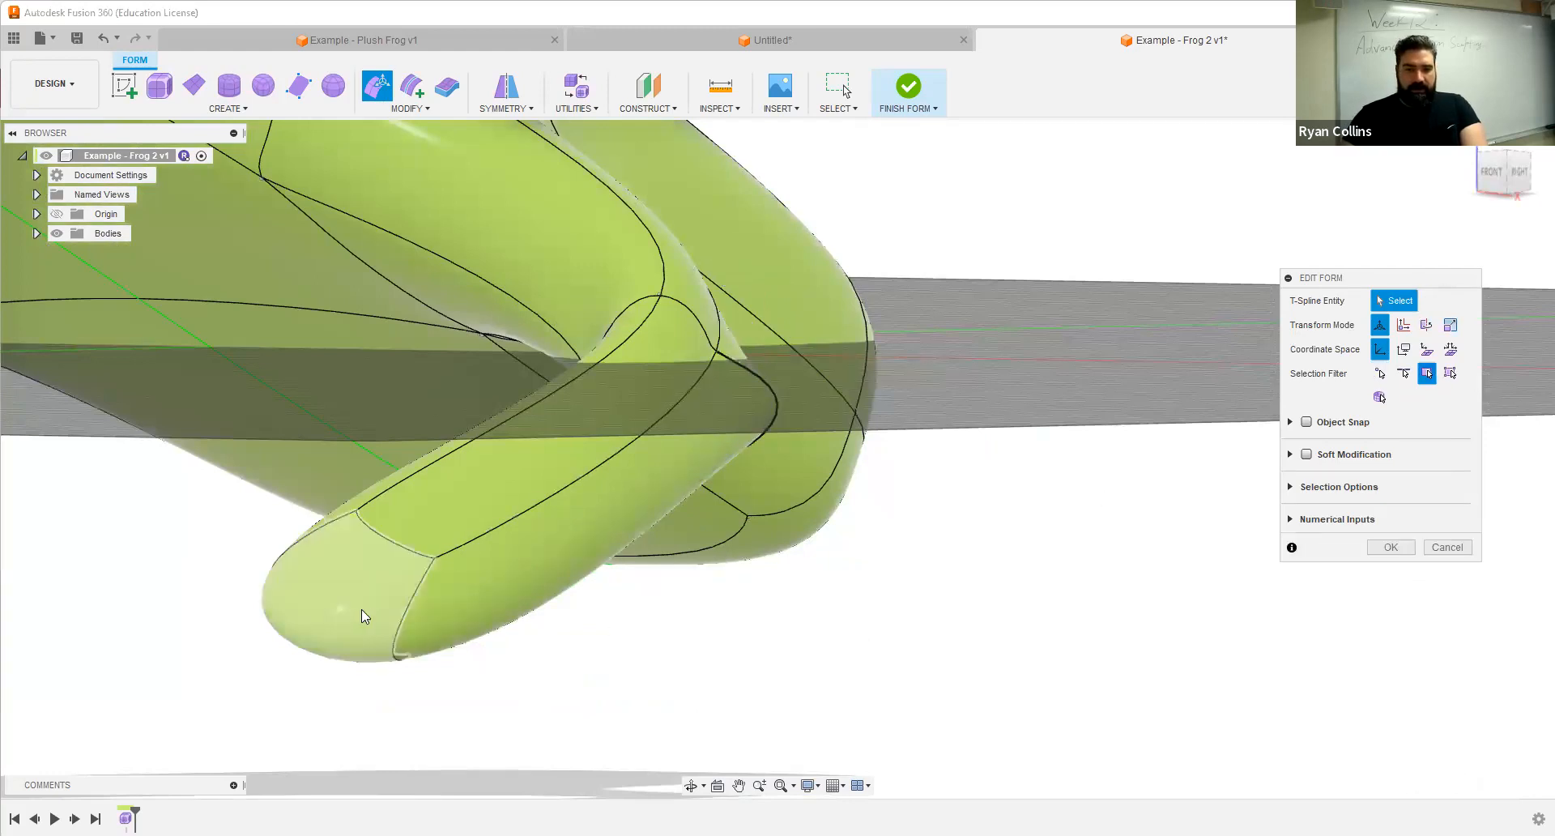
pyautogui.keyDown('shift'); pyautogui.moveTo(663, 651); pyautogui.dragTo(460, 619, button='middle'); pyautogui.keyUp('shift')
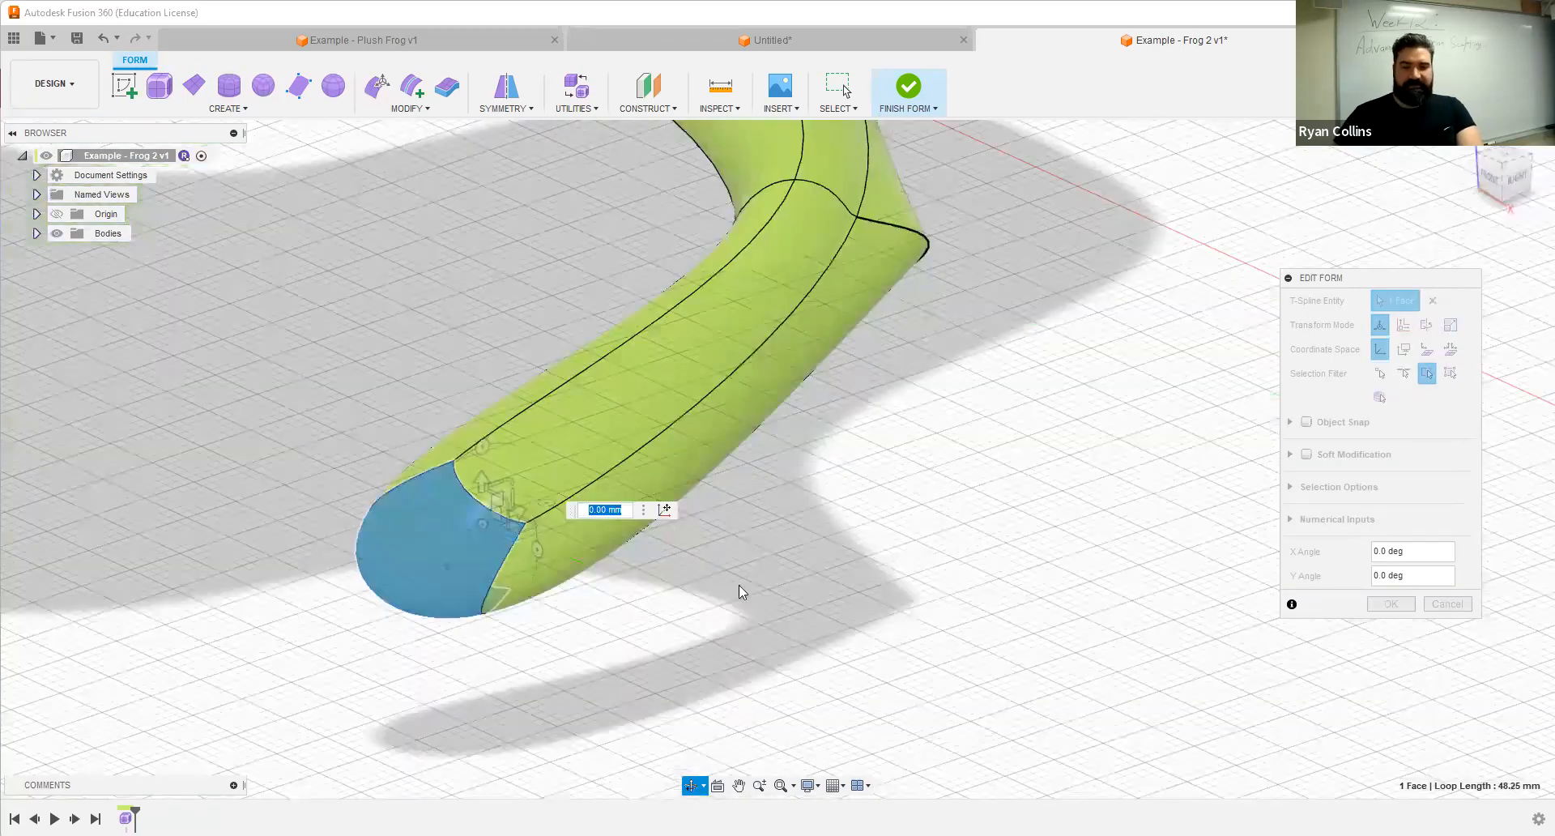
pyautogui.keyDown('shift'); pyautogui.moveTo(751, 547); pyautogui.dragTo(843, 462, button='middle'); pyautogui.keyUp('shift')
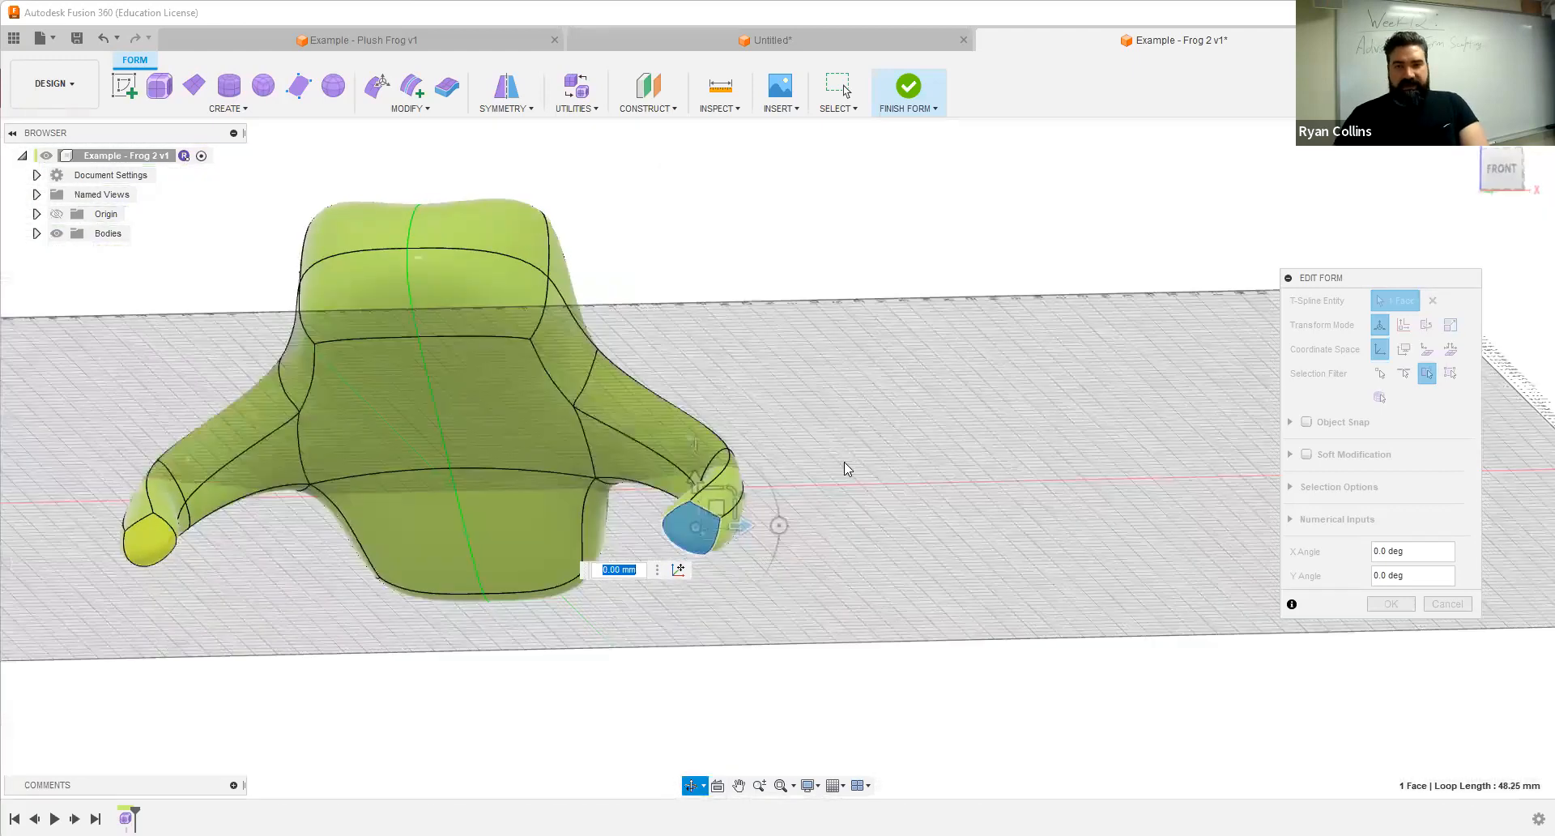
# Step: Examine how the toes are shaped on the front foot in the Example - Plush Frog design, and return to Example - Frog 2
pyautogui.click(411, 43)
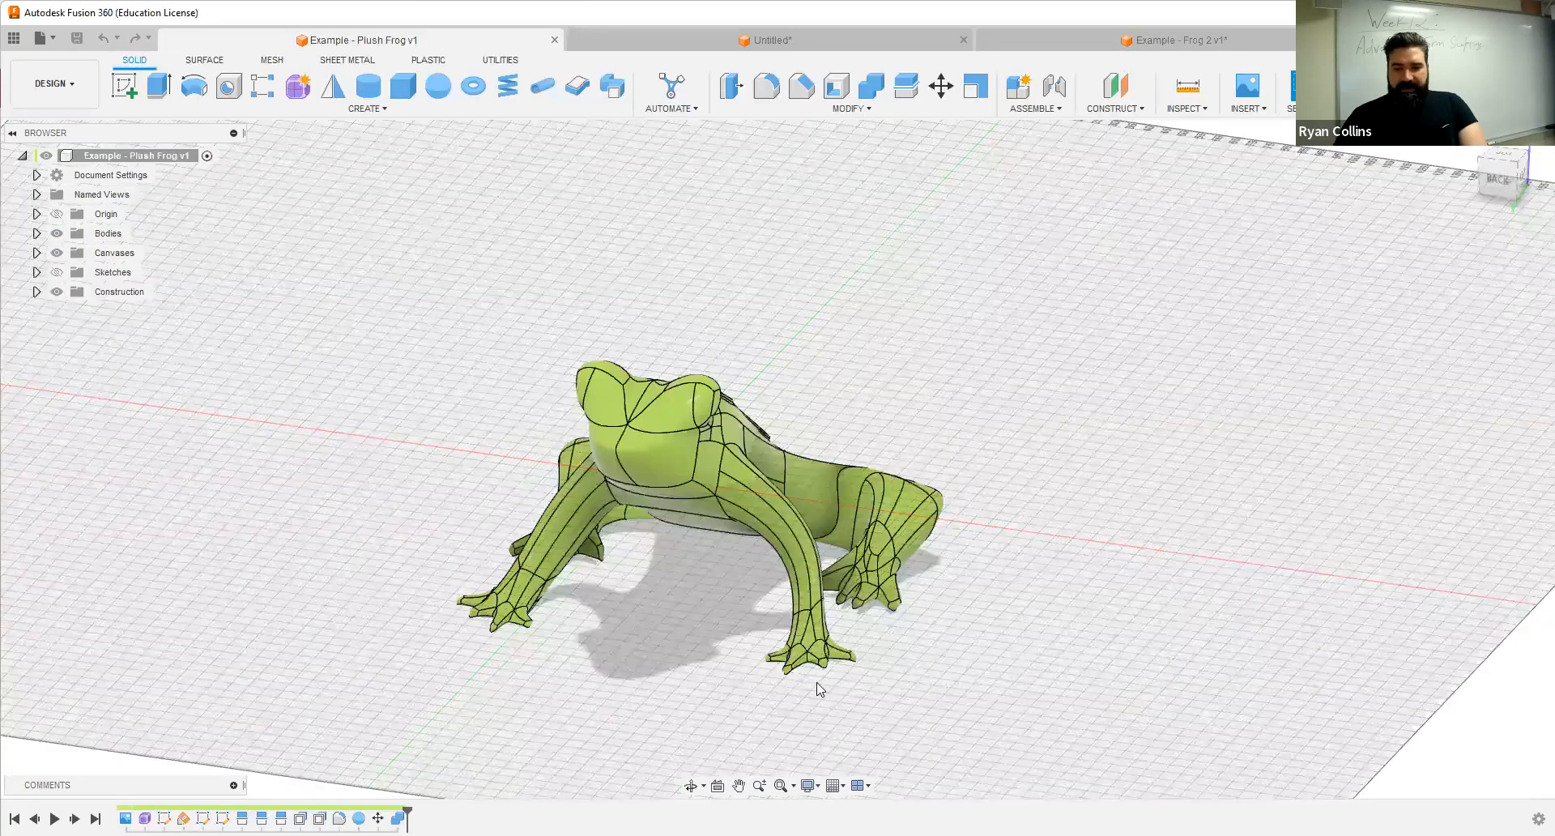
pyautogui.scroll(5, 858, 624)
pyautogui.scroll(3, 794, 633)
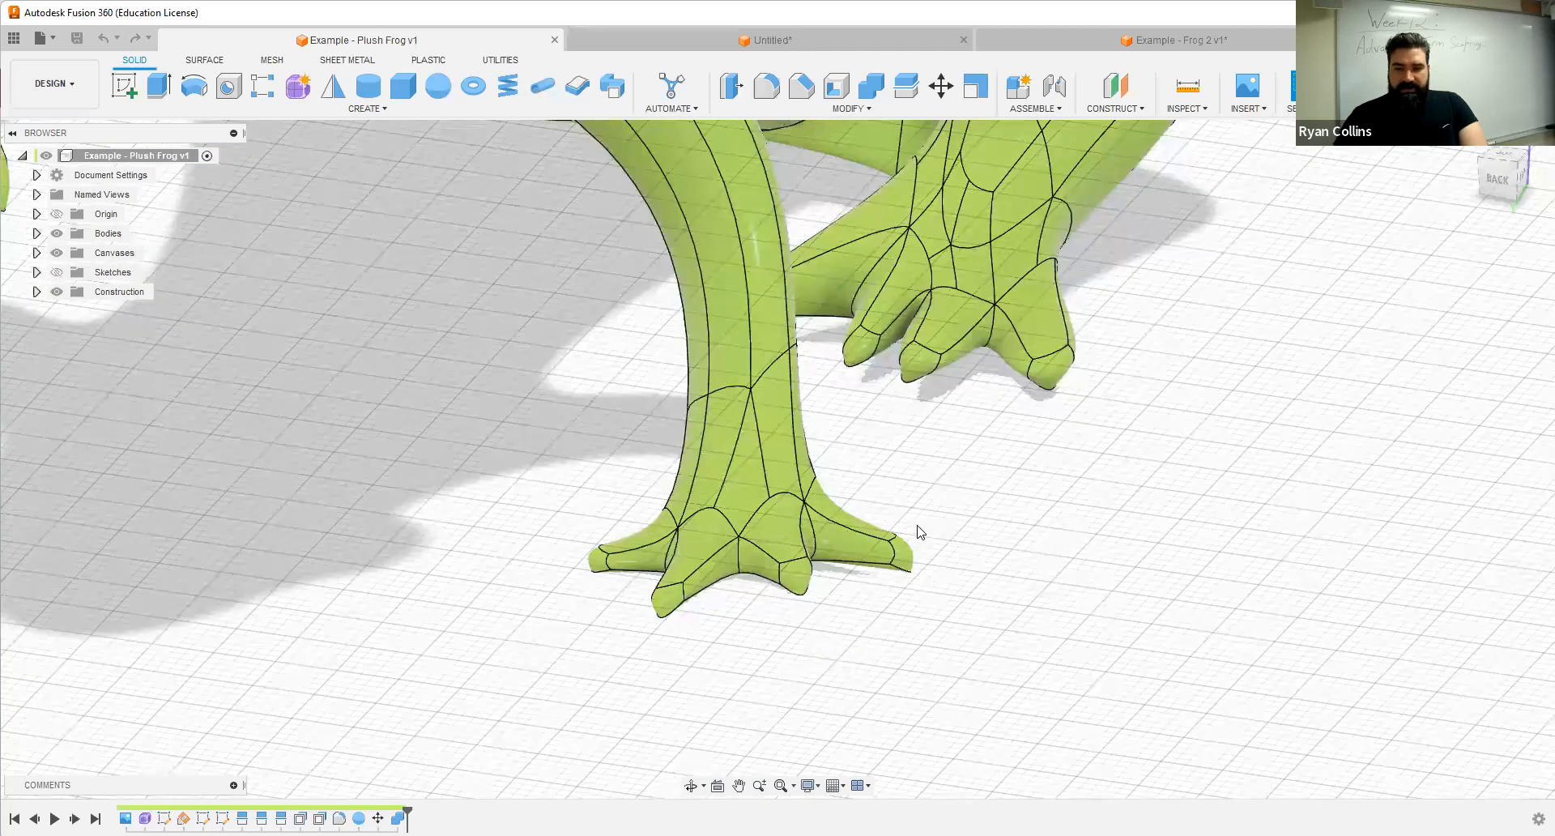
pyautogui.keyDown('shift'); pyautogui.moveTo(856, 528); pyautogui.dragTo(784, 517, button='middle'); pyautogui.keyUp('shift')
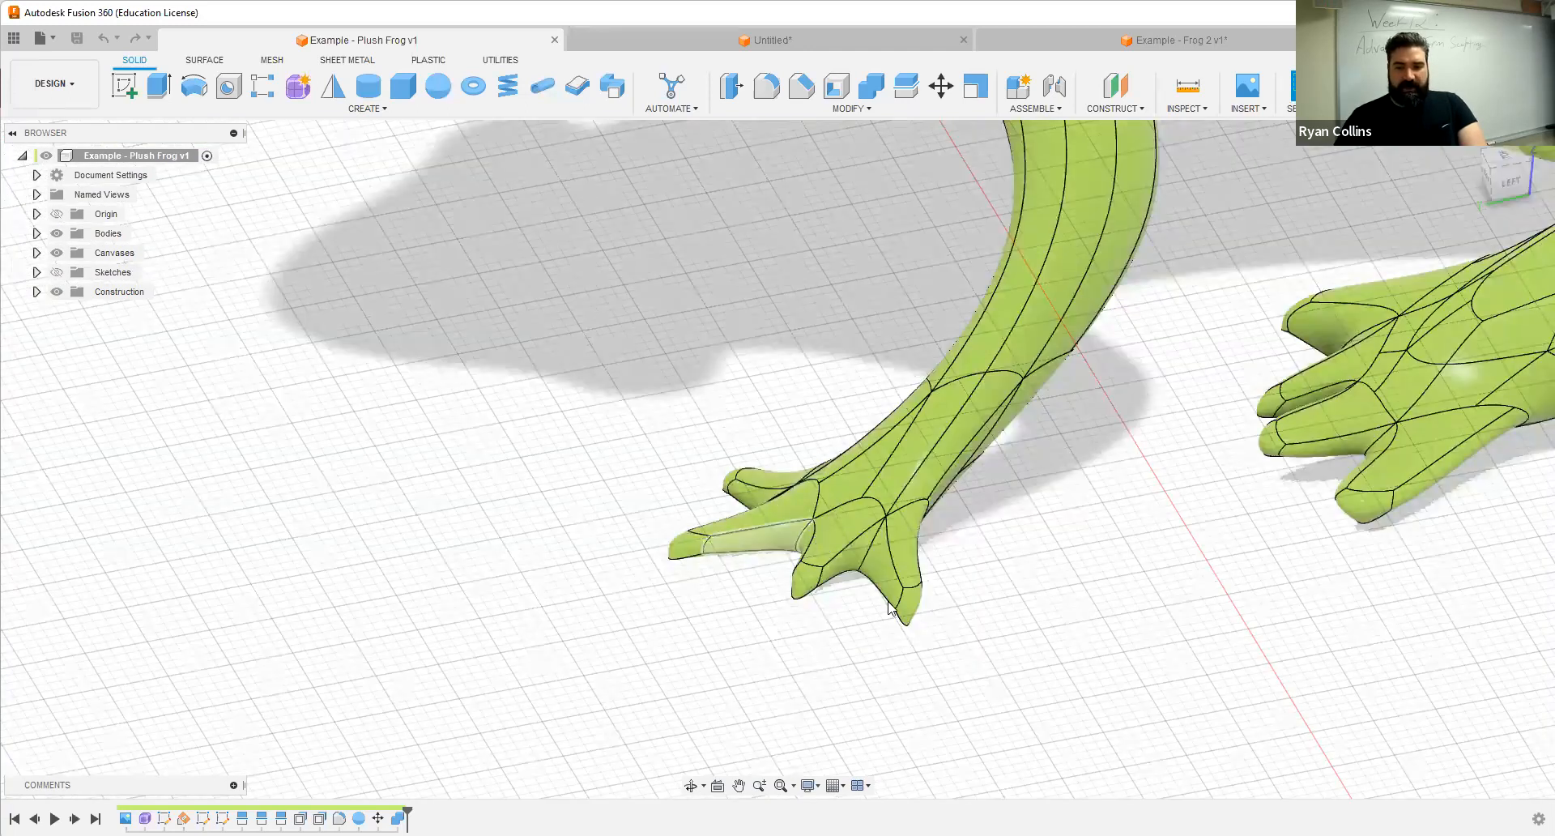
pyautogui.click(1085, 42)
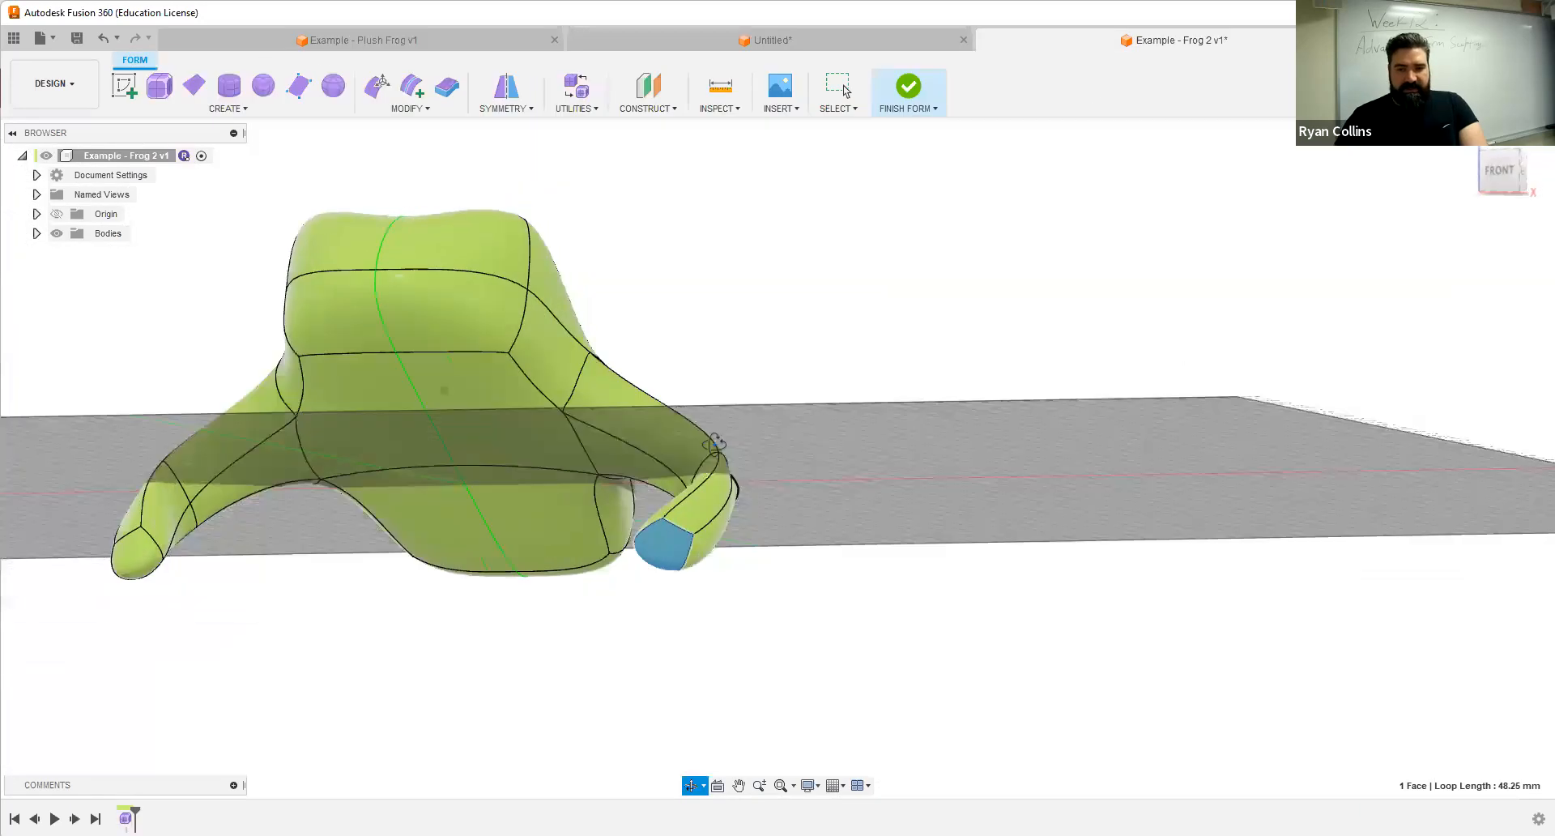
# Step: Try rotating the front leg's tip face -20° in the form edit, and undo the rotation
pyautogui.keyDown('shift'); pyautogui.moveTo(715, 443); pyautogui.dragTo(762, 444, button='middle'); pyautogui.keyUp('shift')
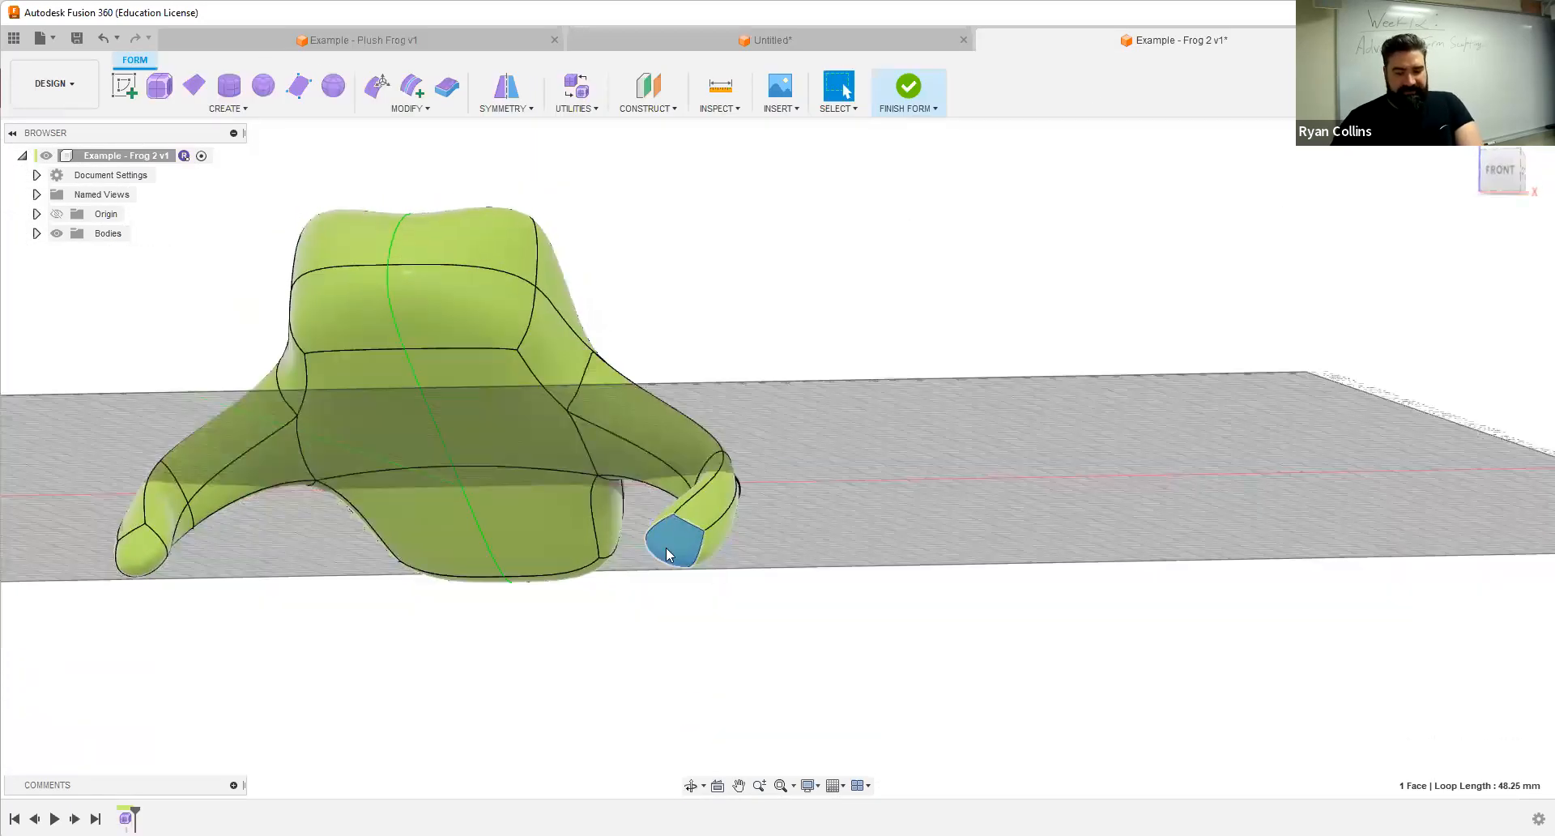
pyautogui.scroll(3, 670, 518)
pyautogui.keyDown('shift'); pyautogui.moveTo(670, 518); pyautogui.dragTo(748, 613, button='middle'); pyautogui.keyUp('shift')
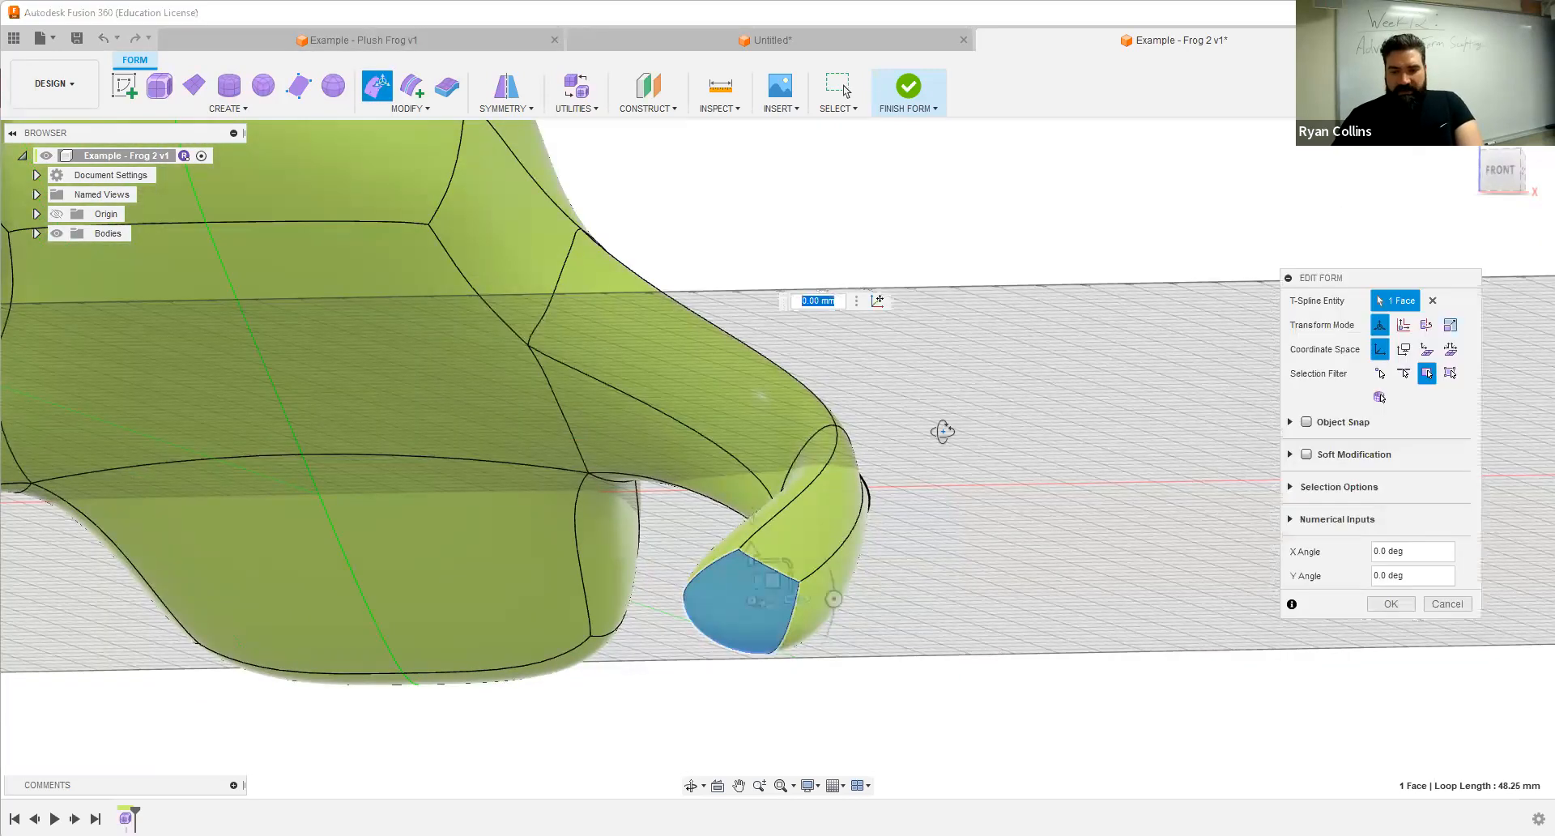
pyautogui.keyDown('shift'); pyautogui.moveTo(884, 452); pyautogui.dragTo(699, 633, button='middle'); pyautogui.keyUp('shift')
pyautogui.moveTo(676, 650); pyautogui.dragTo(672, 617)
pyautogui.keyDown('shift'); pyautogui.moveTo(679, 586); pyautogui.dragTo(654, 642, button='middle'); pyautogui.keyUp('shift')
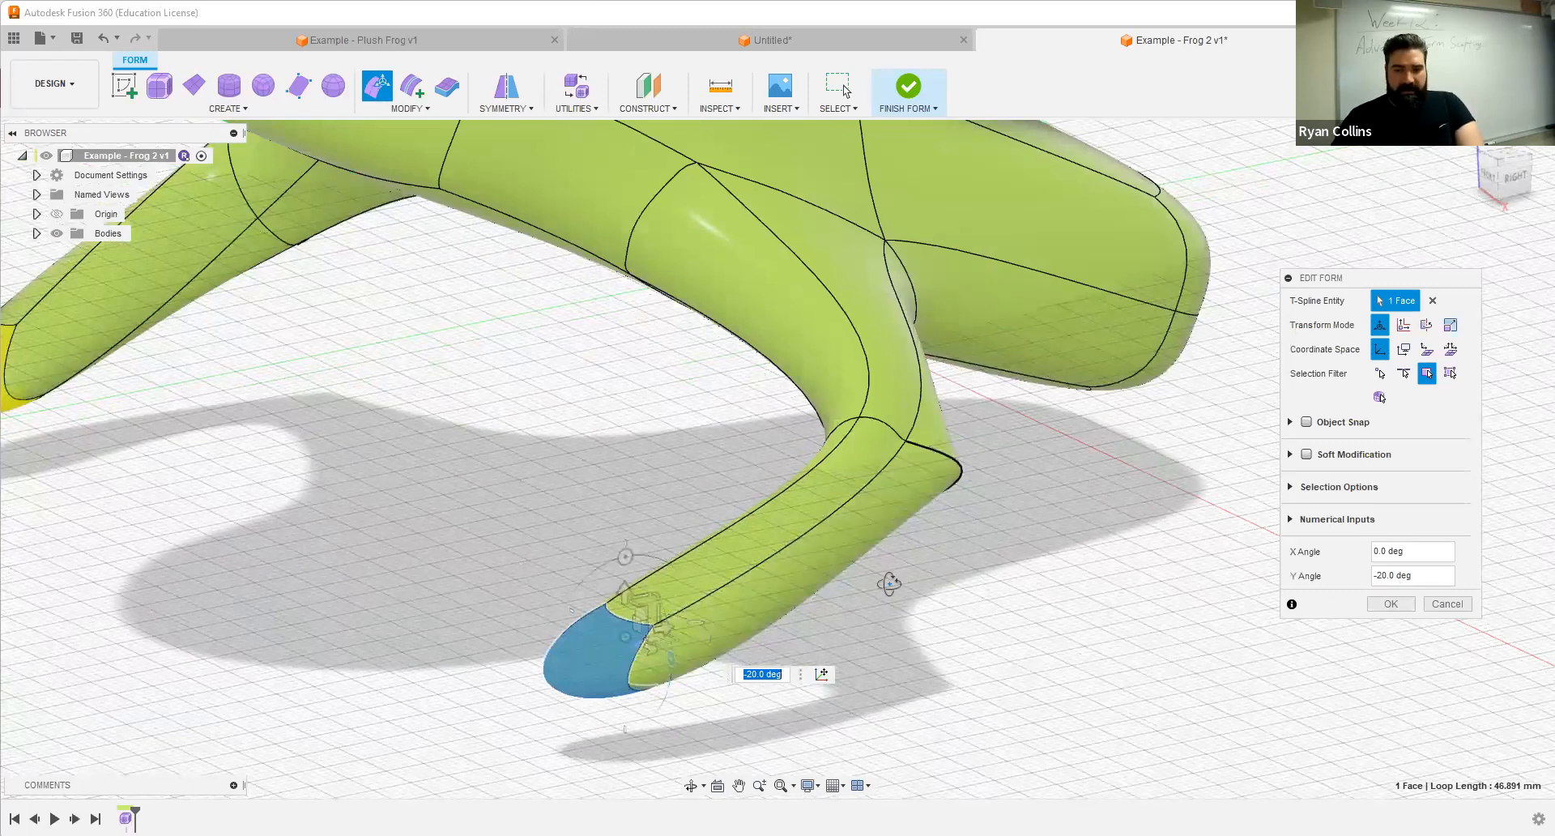
pyautogui.keyDown('shift'); pyautogui.moveTo(670, 575); pyautogui.dragTo(648, 574, button='middle'); pyautogui.keyUp('shift')
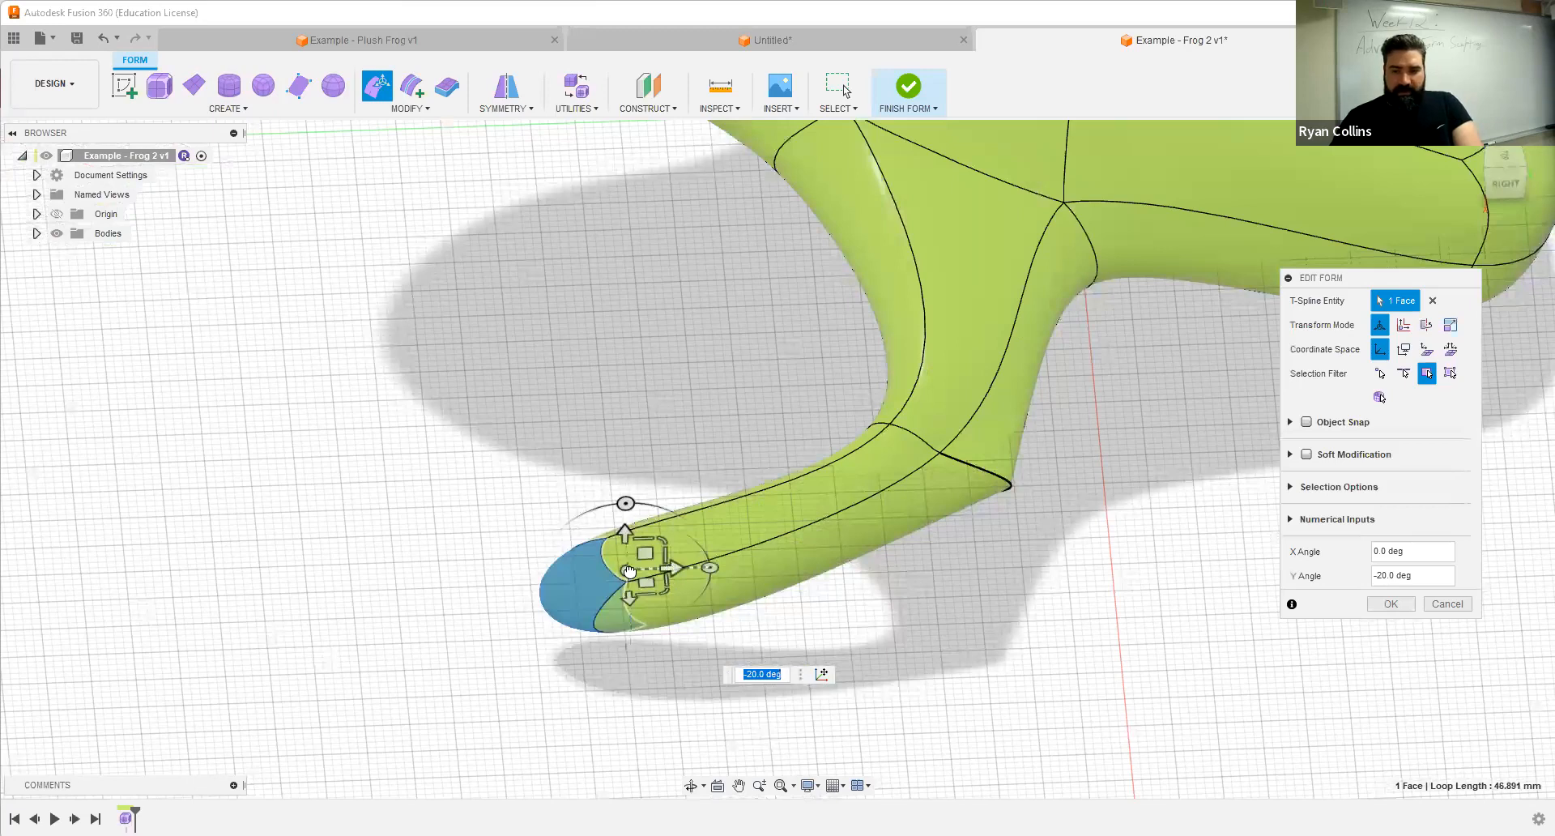
pyautogui.hotkey('ctrl', 'z')
# Step: Scale the front leg's tip face down to about 0.37 to flatten the foot, finish the form edit, and deselect the face
pyautogui.keyDown('shift'); pyautogui.moveTo(662, 674); pyautogui.dragTo(606, 635, button='middle'); pyautogui.keyUp('shift')
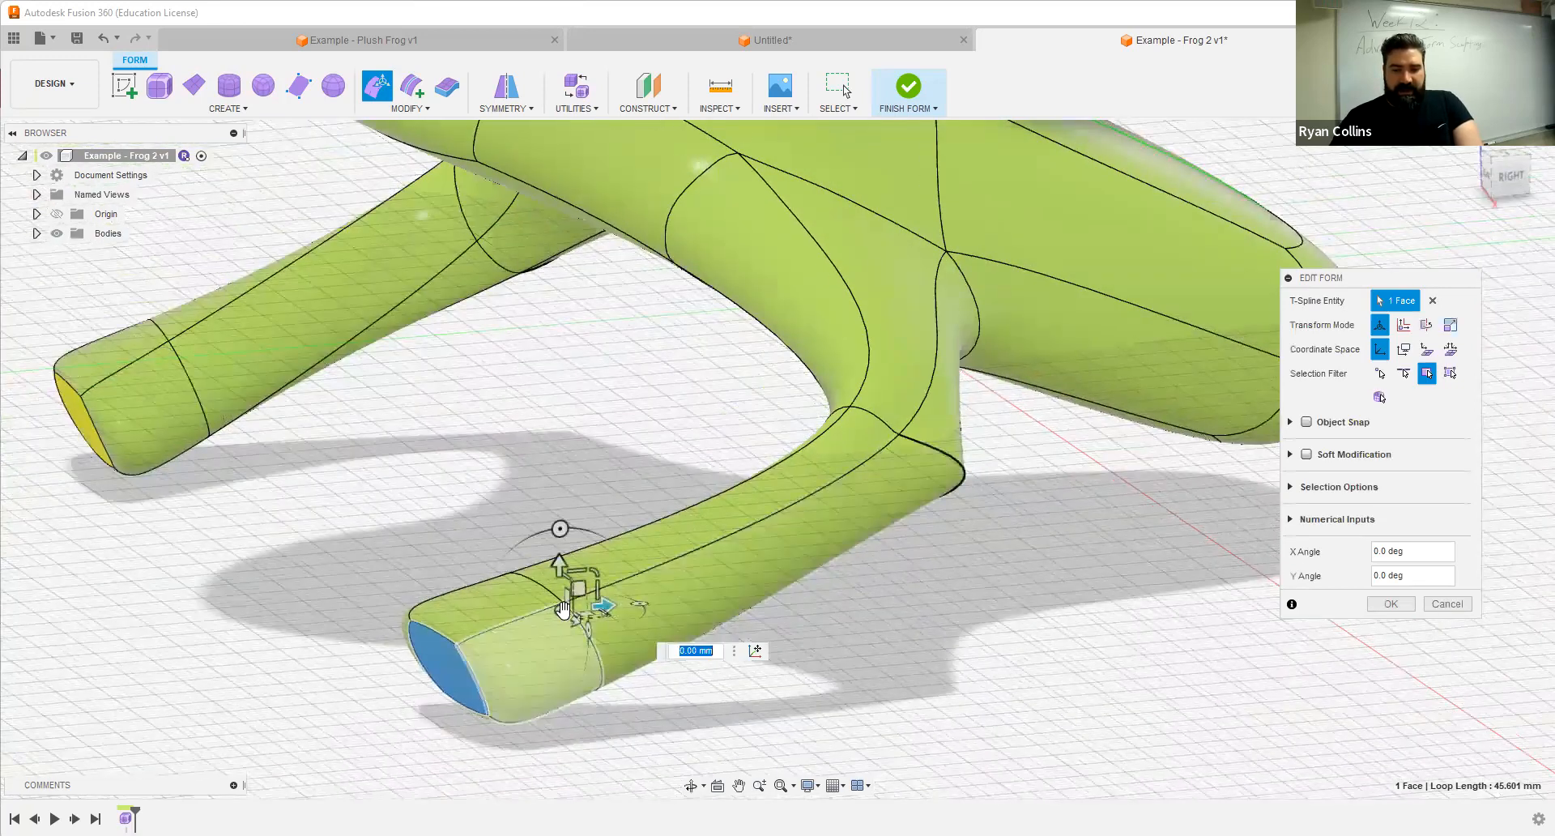
pyautogui.moveTo(559, 609); pyautogui.dragTo(585, 644)
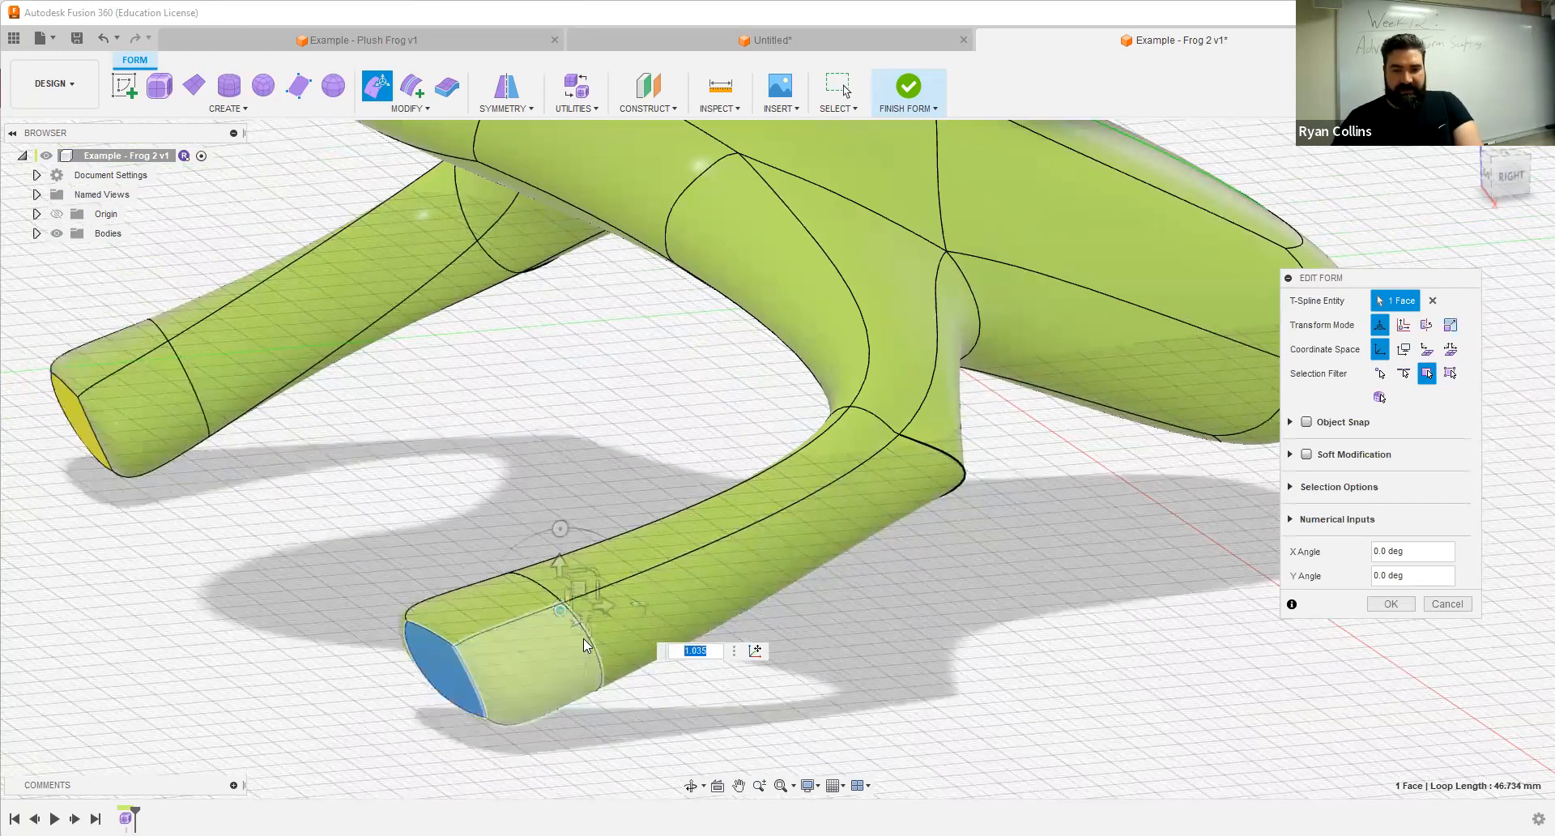
pyautogui.keyDown('shift'); pyautogui.moveTo(578, 655); pyautogui.dragTo(579, 572, button='middle'); pyautogui.keyUp('shift')
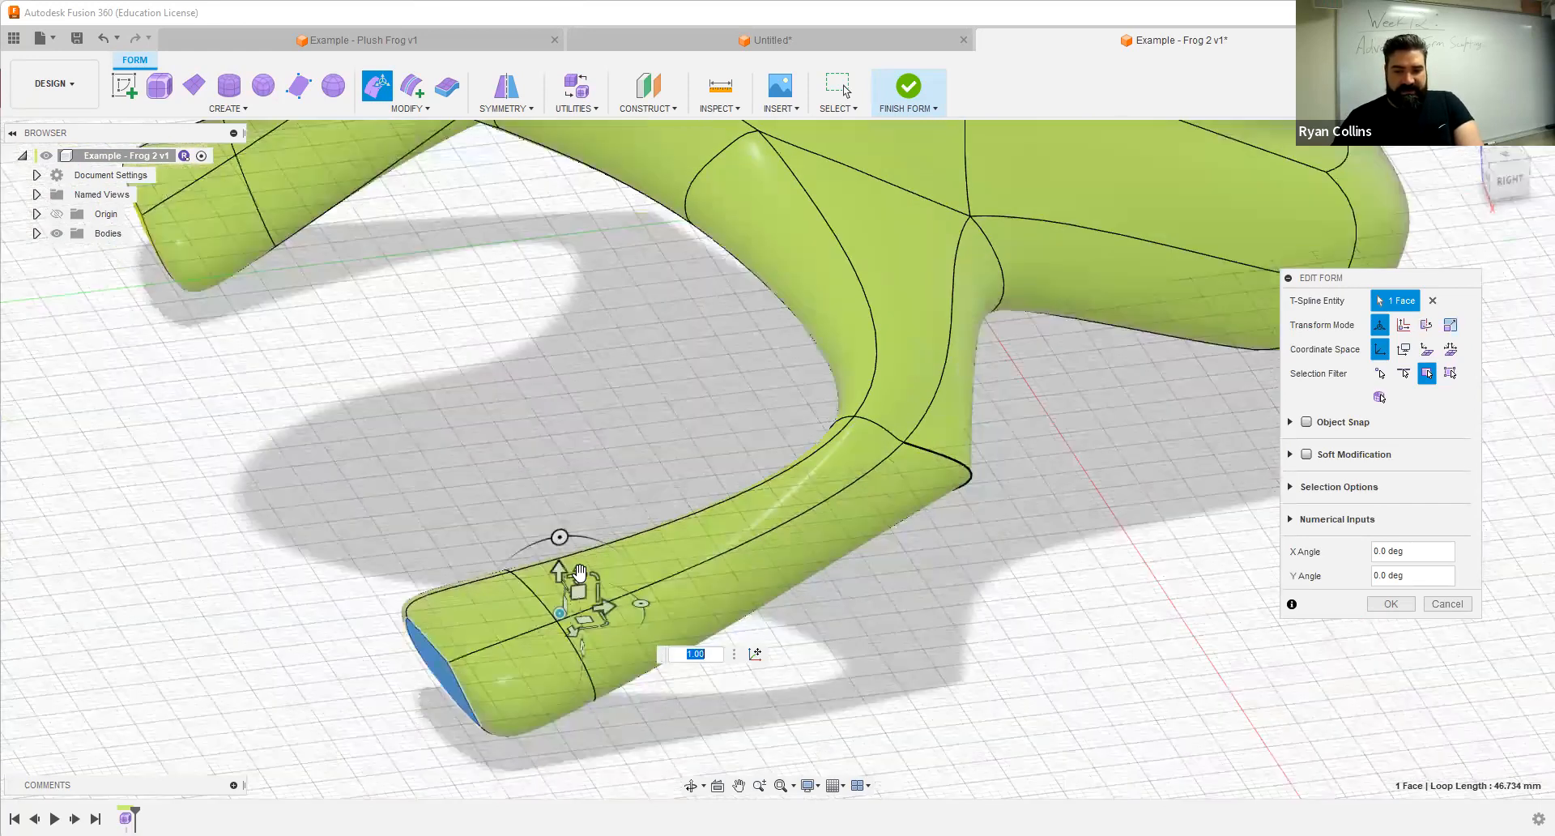
pyautogui.moveTo(580, 630)
pyautogui.mouseDown()
pyautogui.moveTo(518, 674)
pyautogui.moveTo(573, 643)
pyautogui.mouseUp()
pyautogui.keyDown('shift'); pyautogui.moveTo(572, 641); pyautogui.dragTo(515, 646, button='middle'); pyautogui.keyUp('shift')
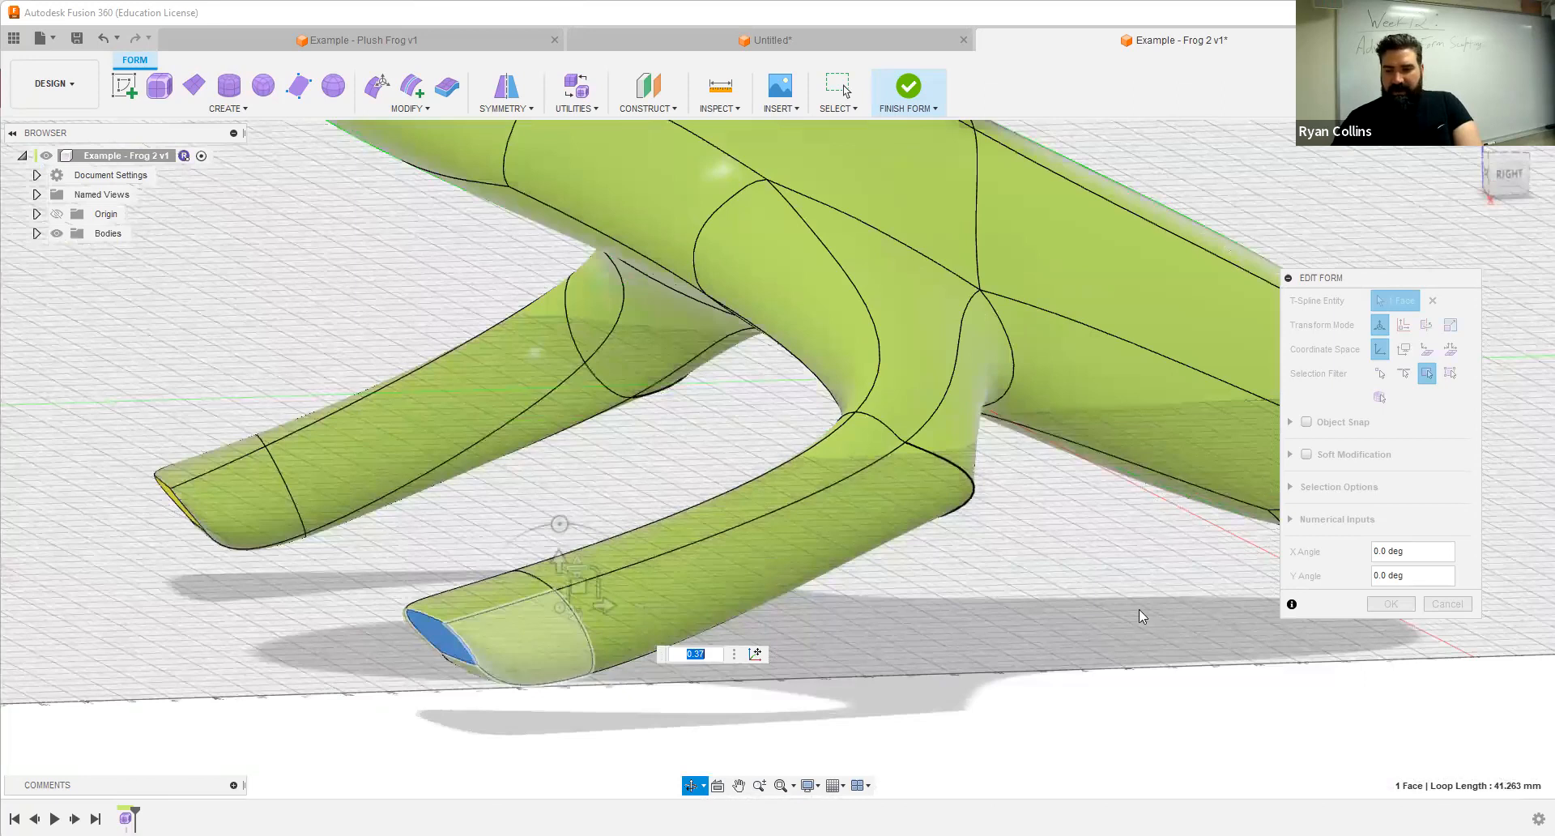
pyautogui.click(1391, 603)
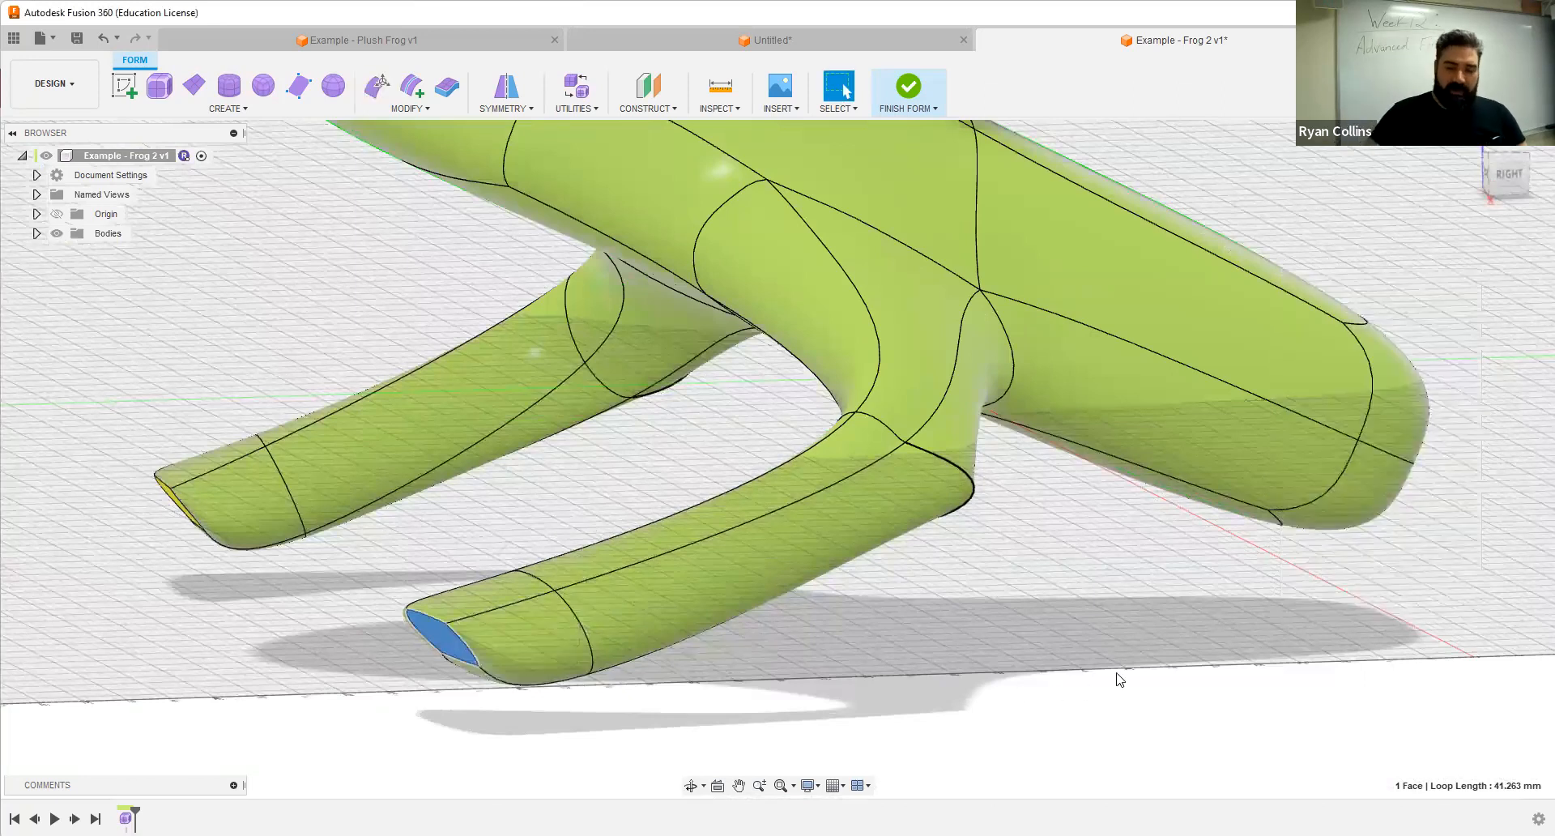
pyautogui.click(1108, 650)
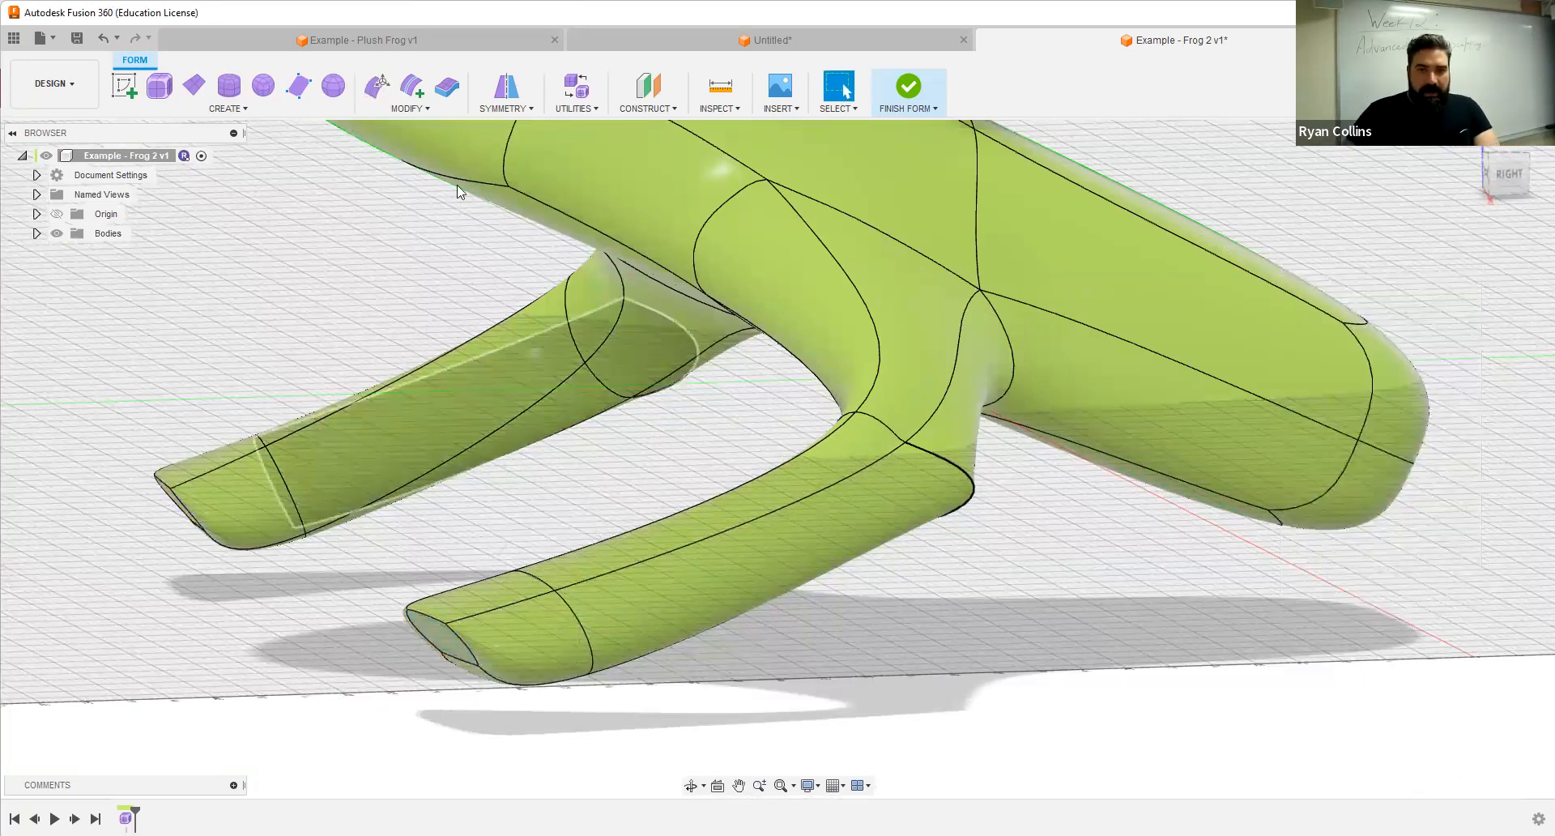
pyautogui.keyDown('shift'); pyautogui.moveTo(485, 601); pyautogui.dragTo(551, 661, button='middle'); pyautogui.keyUp('shift')
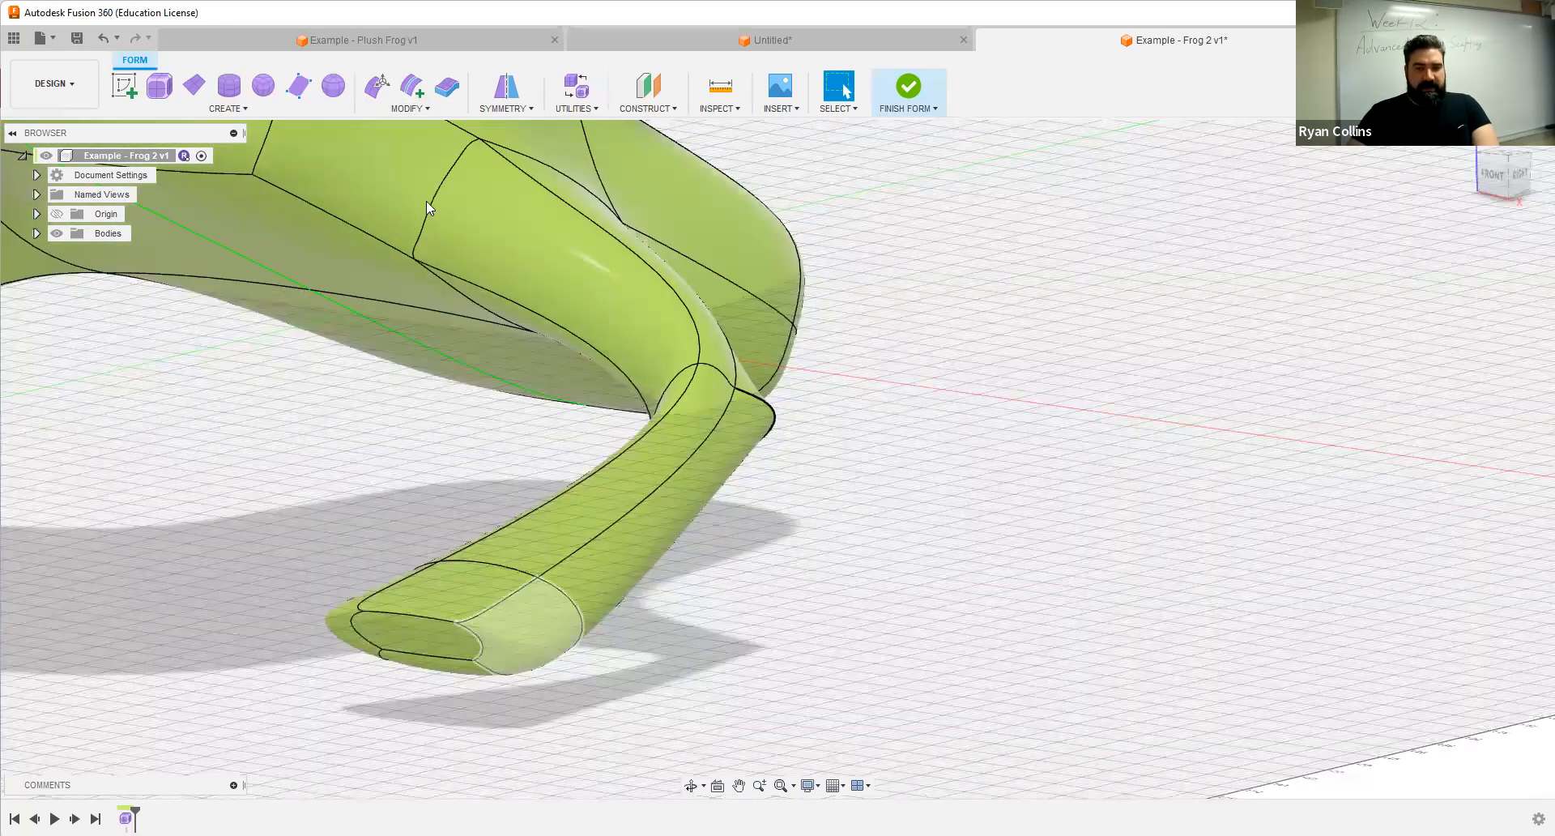
pyautogui.click(411, 84)
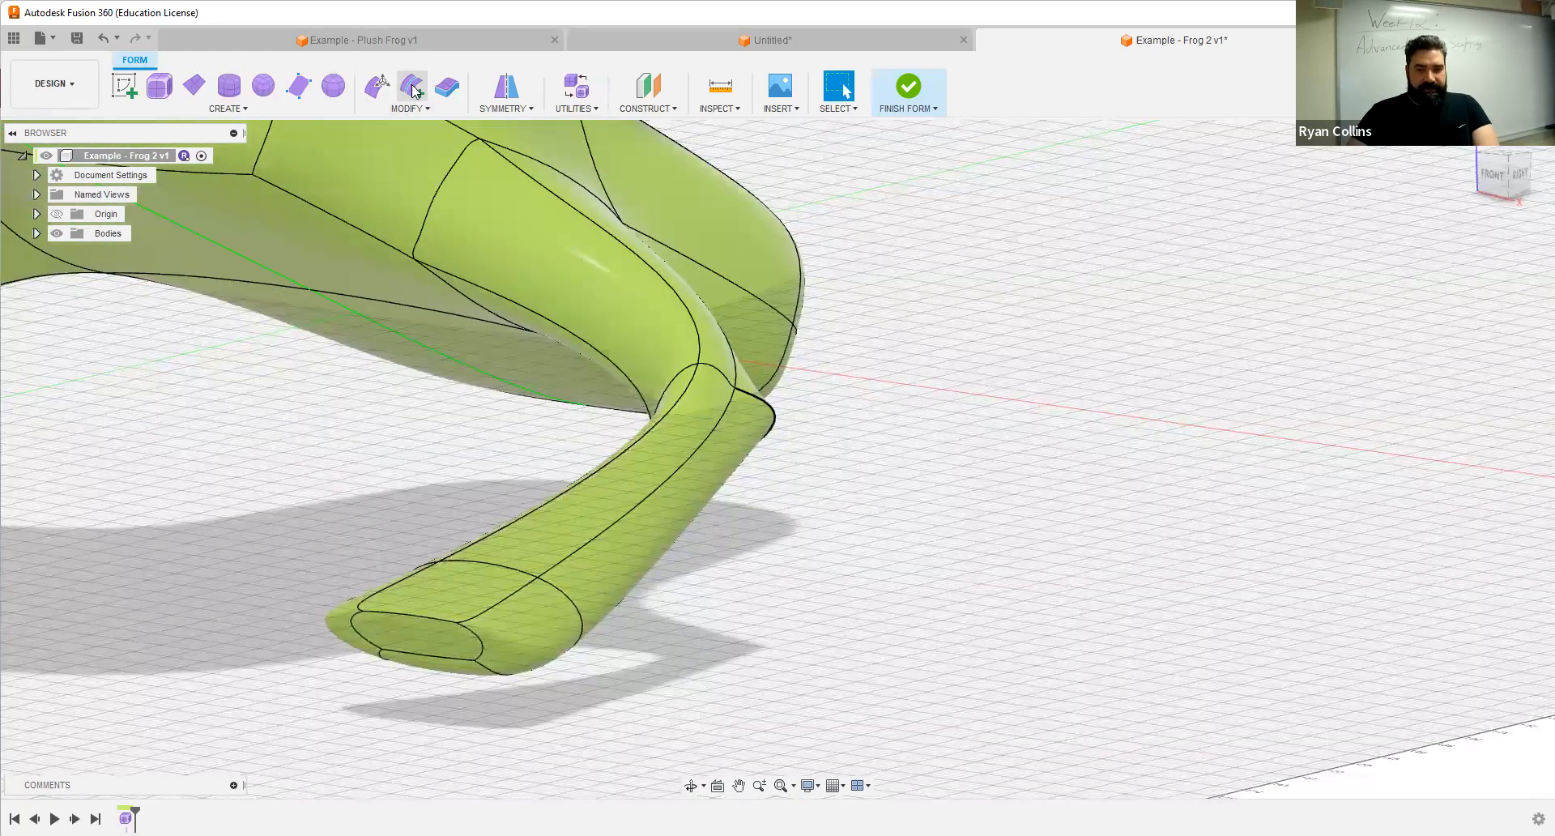
pyautogui.click(421, 653)
pyautogui.keyDown('shift'); pyautogui.moveTo(475, 576); pyautogui.dragTo(398, 645, button='middle'); pyautogui.keyUp('shift')
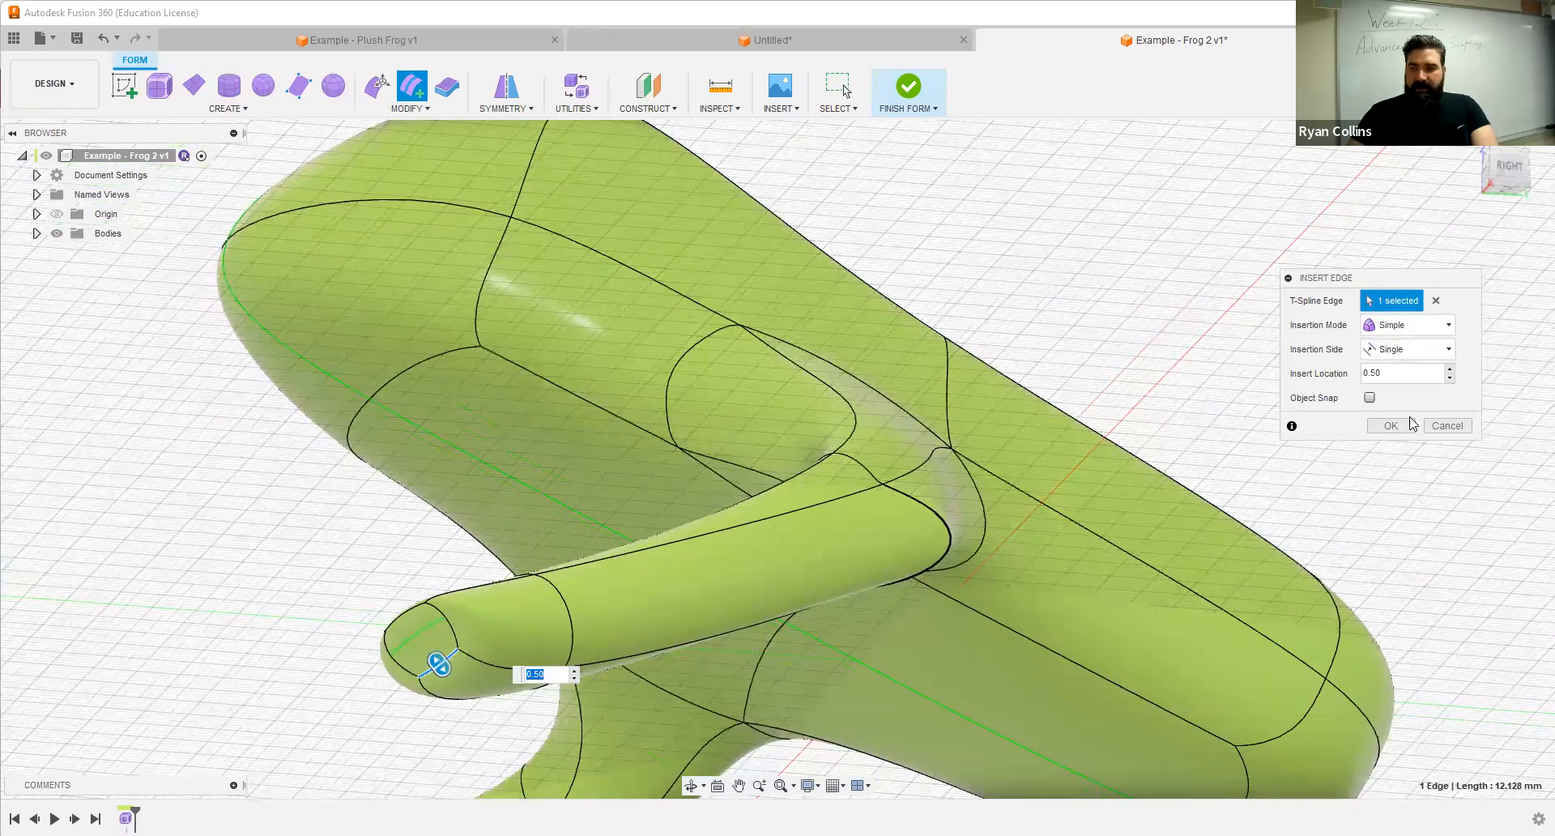
pyautogui.press('Return')
pyautogui.keyDown('shift'); pyautogui.moveTo(531, 619); pyautogui.dragTo(389, 624, button='middle'); pyautogui.keyUp('shift')
# Step: Subdivide the front foot's tip face and the two side faces flanking it, using the Simple insert mode
pyautogui.keyDown('shift'); pyautogui.moveTo(482, 634); pyautogui.dragTo(677, 556, button='middle'); pyautogui.keyUp('shift')
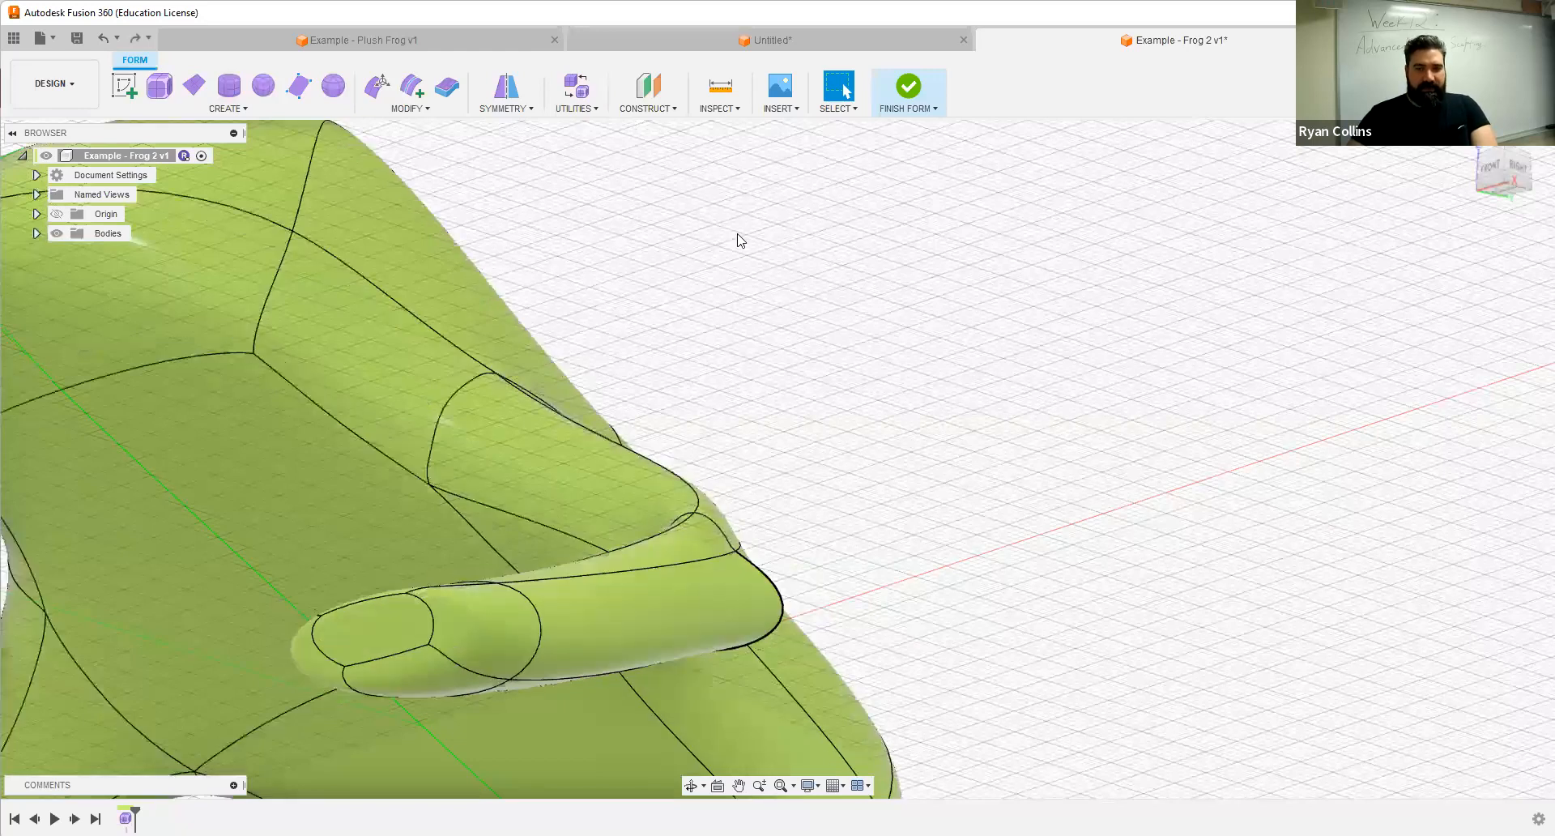
pyautogui.click(410, 108)
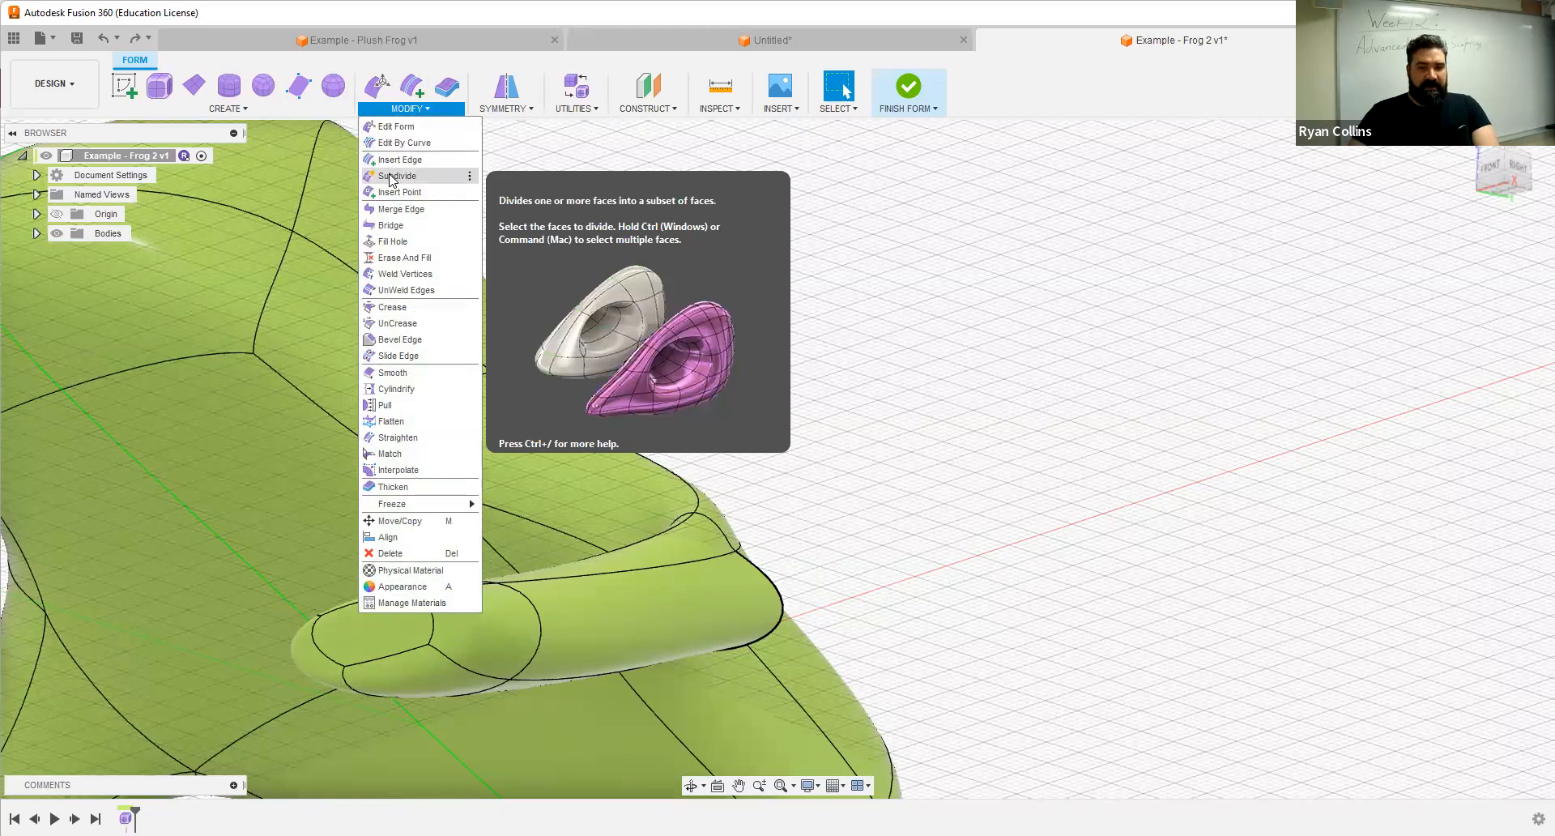
pyautogui.click(392, 176)
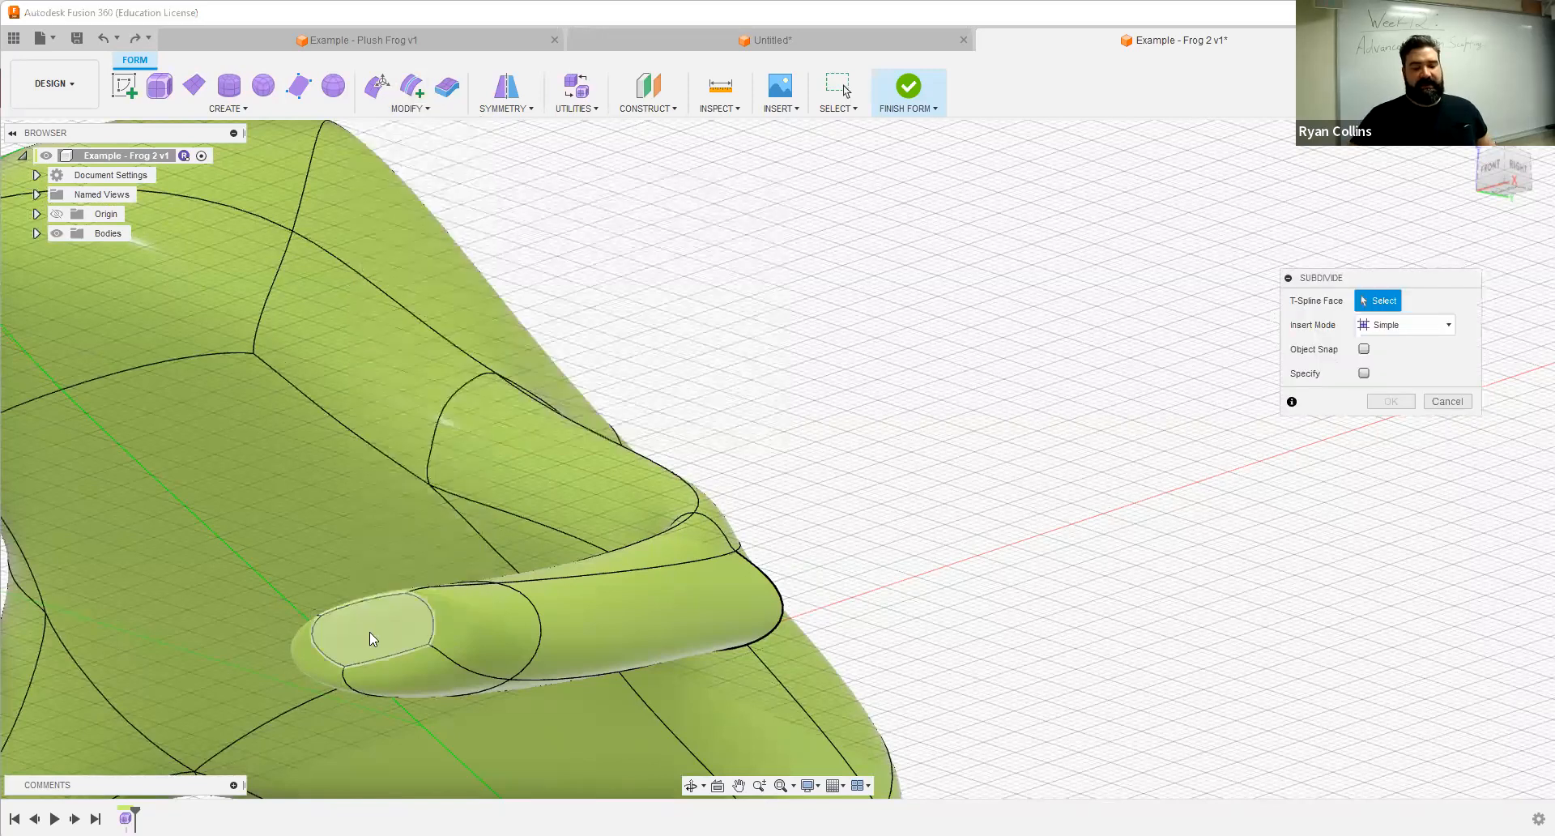
pyautogui.click(366, 625)
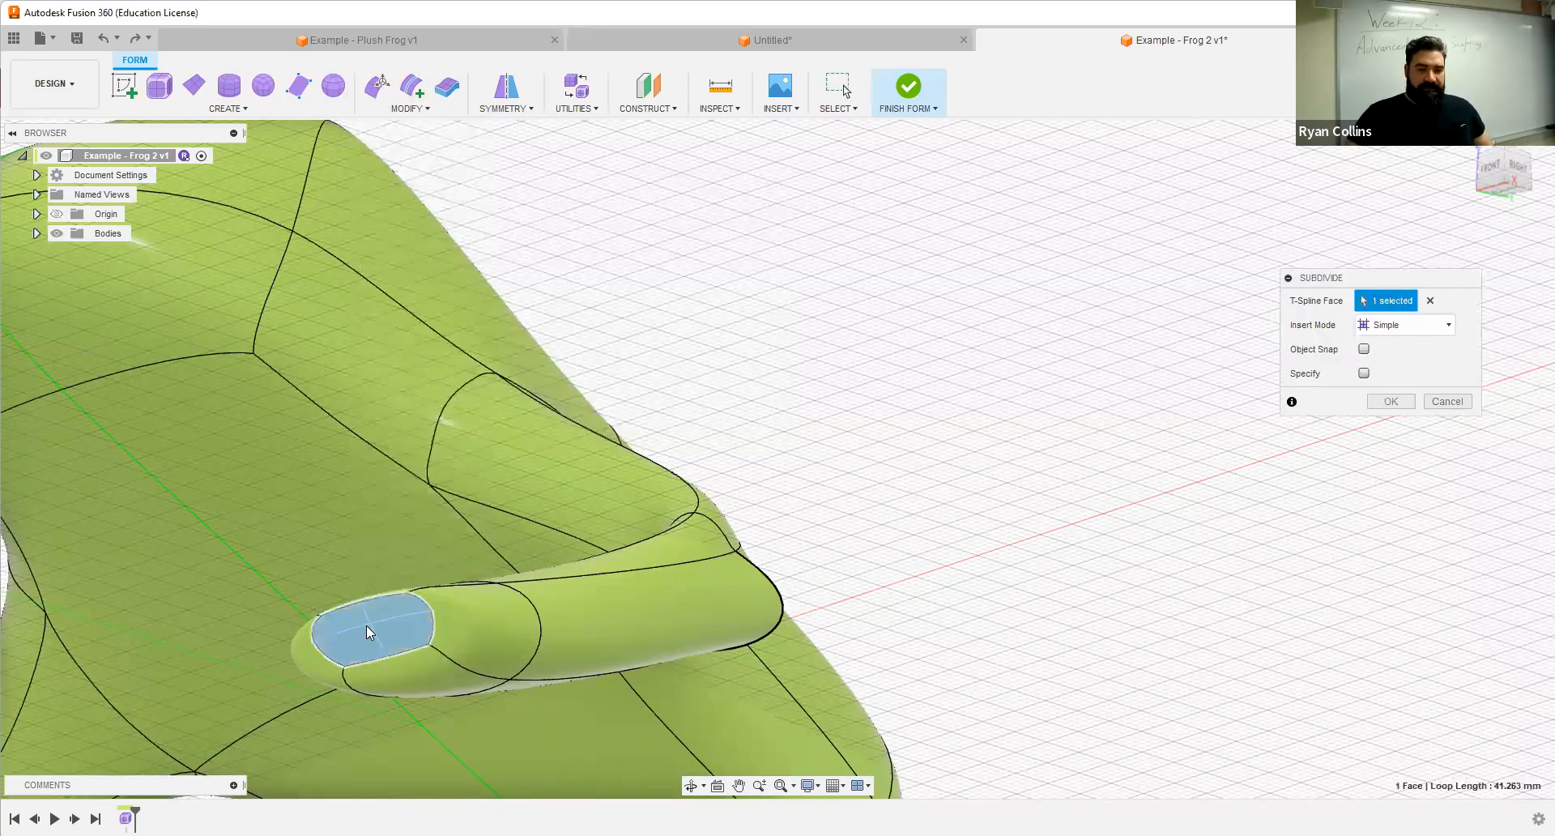
pyautogui.click(466, 634)
pyautogui.click(313, 668)
# Step: Check how the toes are laid out in the Example - Plush Frog design, and examine the subdivided foot in Example - Frog 2
pyautogui.keyDown('shift'); pyautogui.moveTo(672, 474); pyautogui.dragTo(363, 601, button='middle'); pyautogui.keyUp('shift')
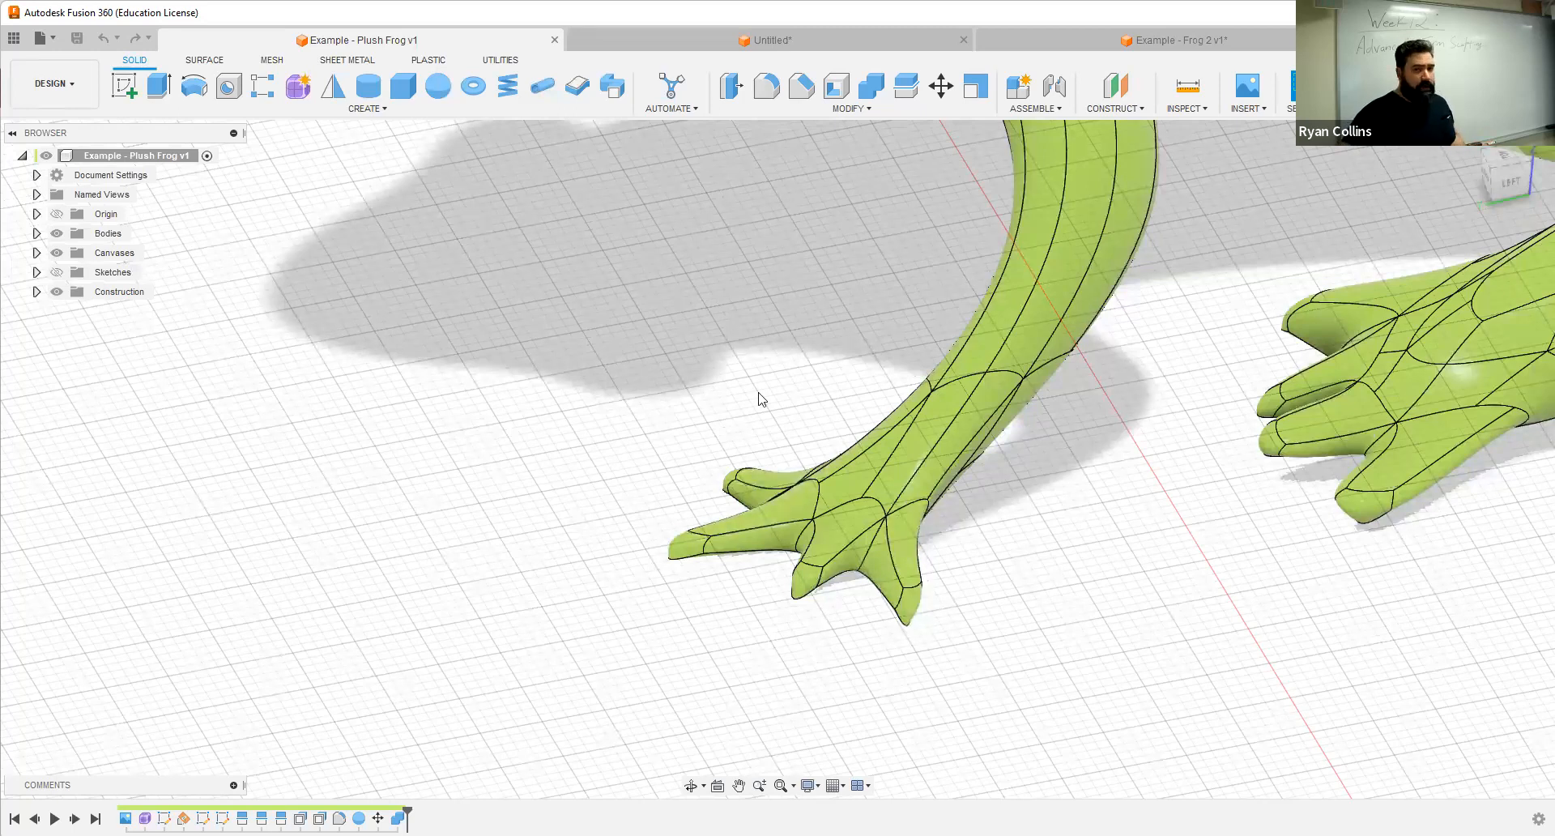
pyautogui.click(1115, 50)
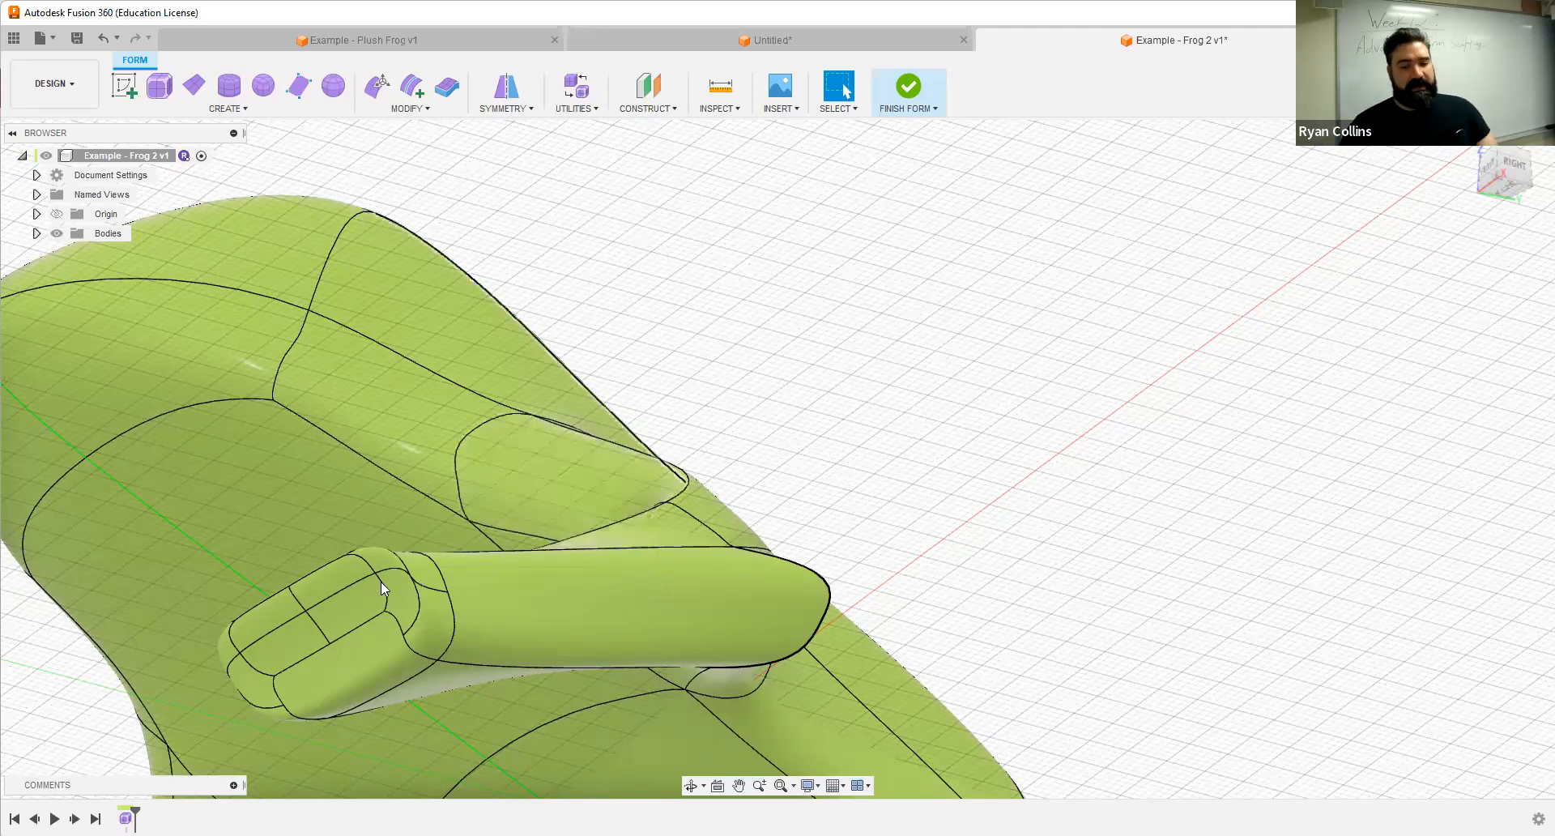
pyautogui.keyDown('shift'); pyautogui.moveTo(480, 608); pyautogui.dragTo(648, 293, button='middle'); pyautogui.keyUp('shift')
pyautogui.keyDown('shift'); pyautogui.moveTo(646, 441); pyautogui.dragTo(551, 185, button='middle'); pyautogui.keyUp('shift')
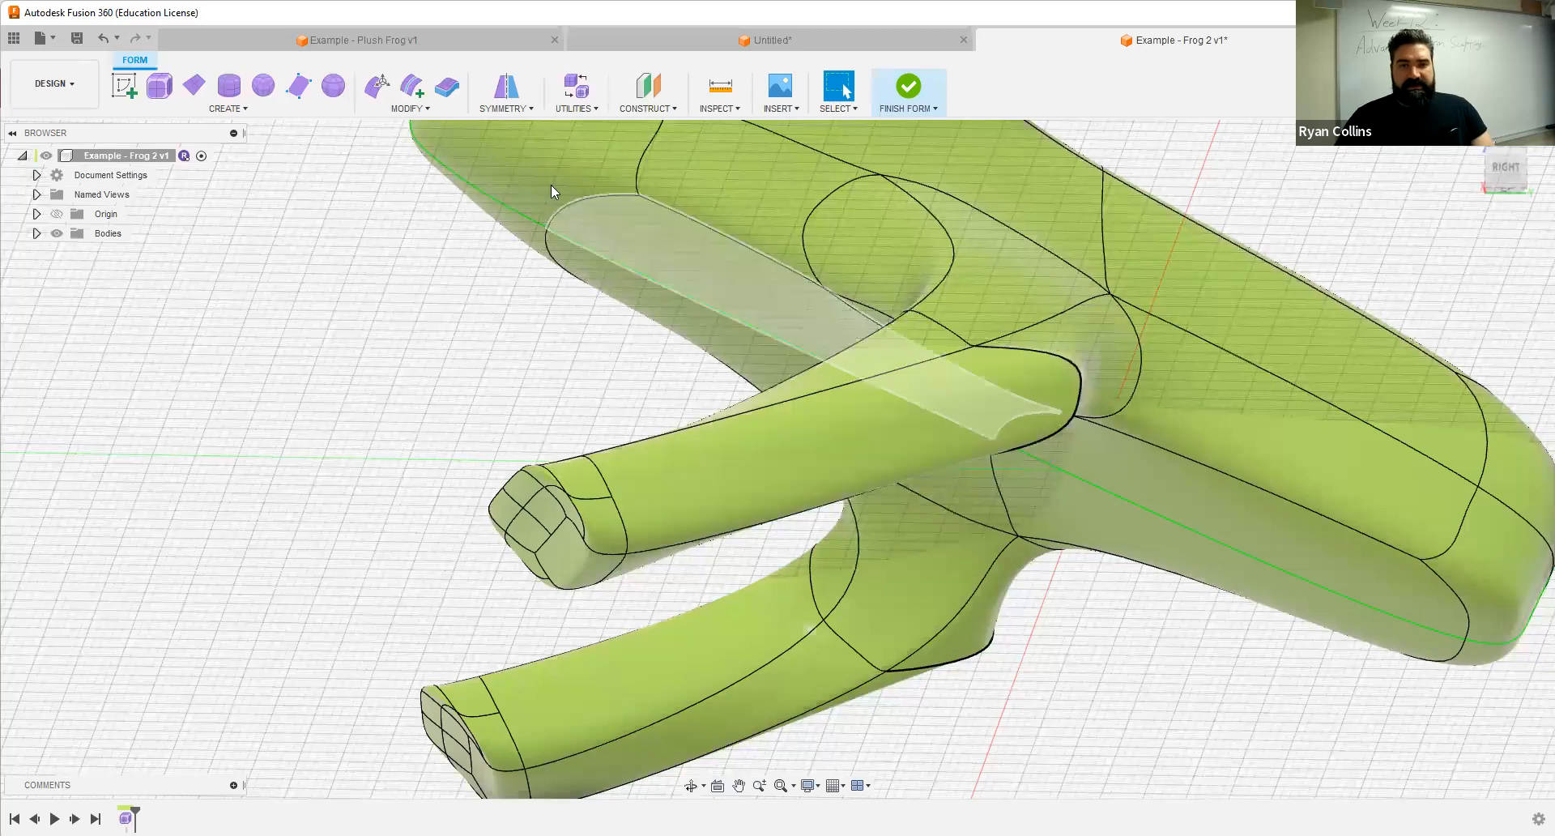
# Step: Pull a tapered toe out of the front foot's outer side face, offset about 20.9 mm and -8.5 mm, and deselect it
pyautogui.click(378, 85)
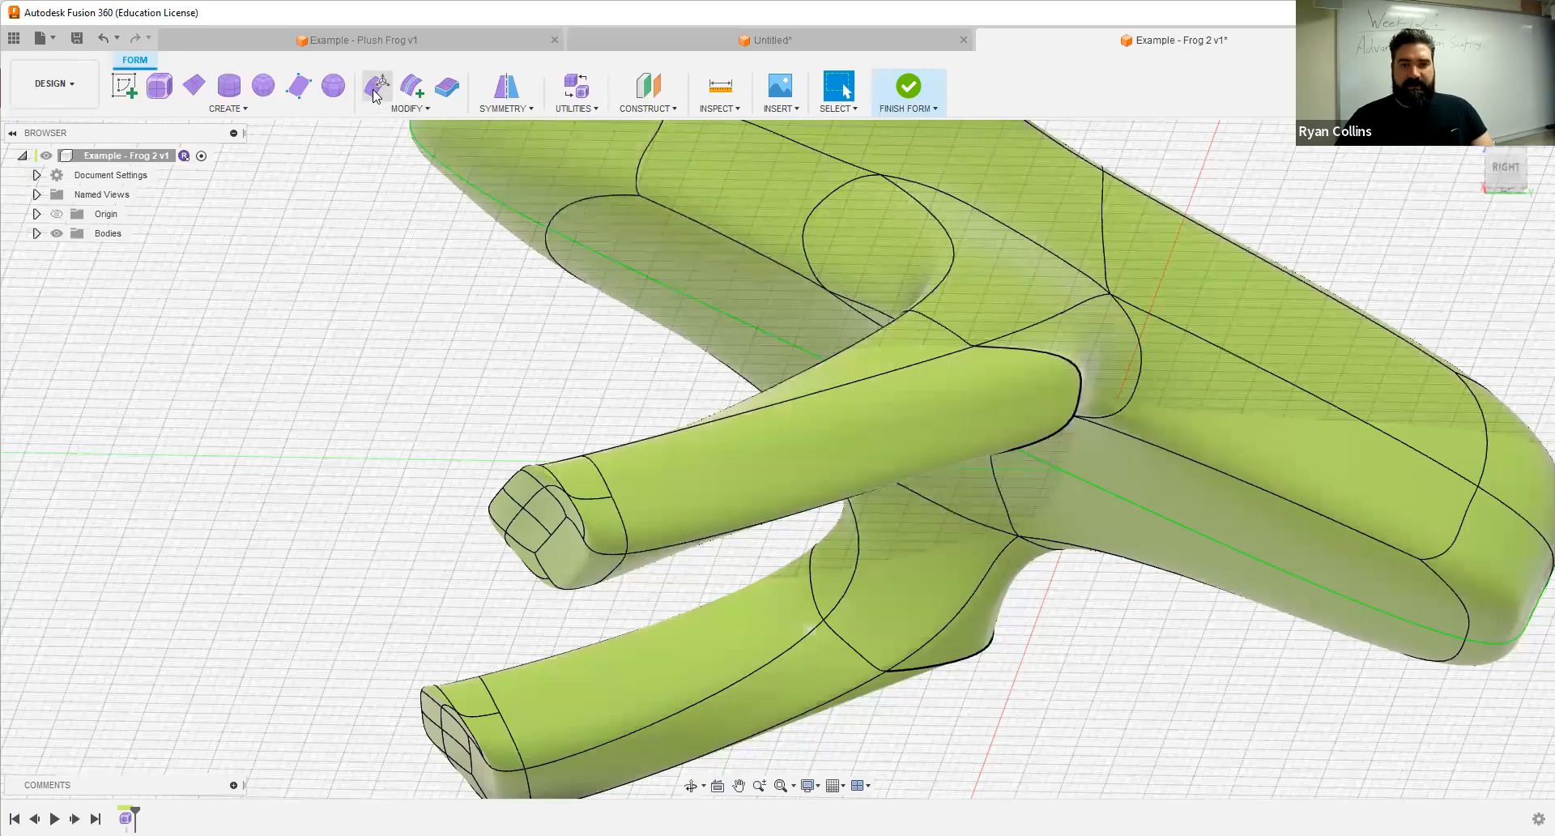
pyautogui.click(612, 518)
pyautogui.keyDown('shift'); pyautogui.moveTo(607, 632); pyautogui.dragTo(609, 638, button='middle'); pyautogui.keyUp('shift')
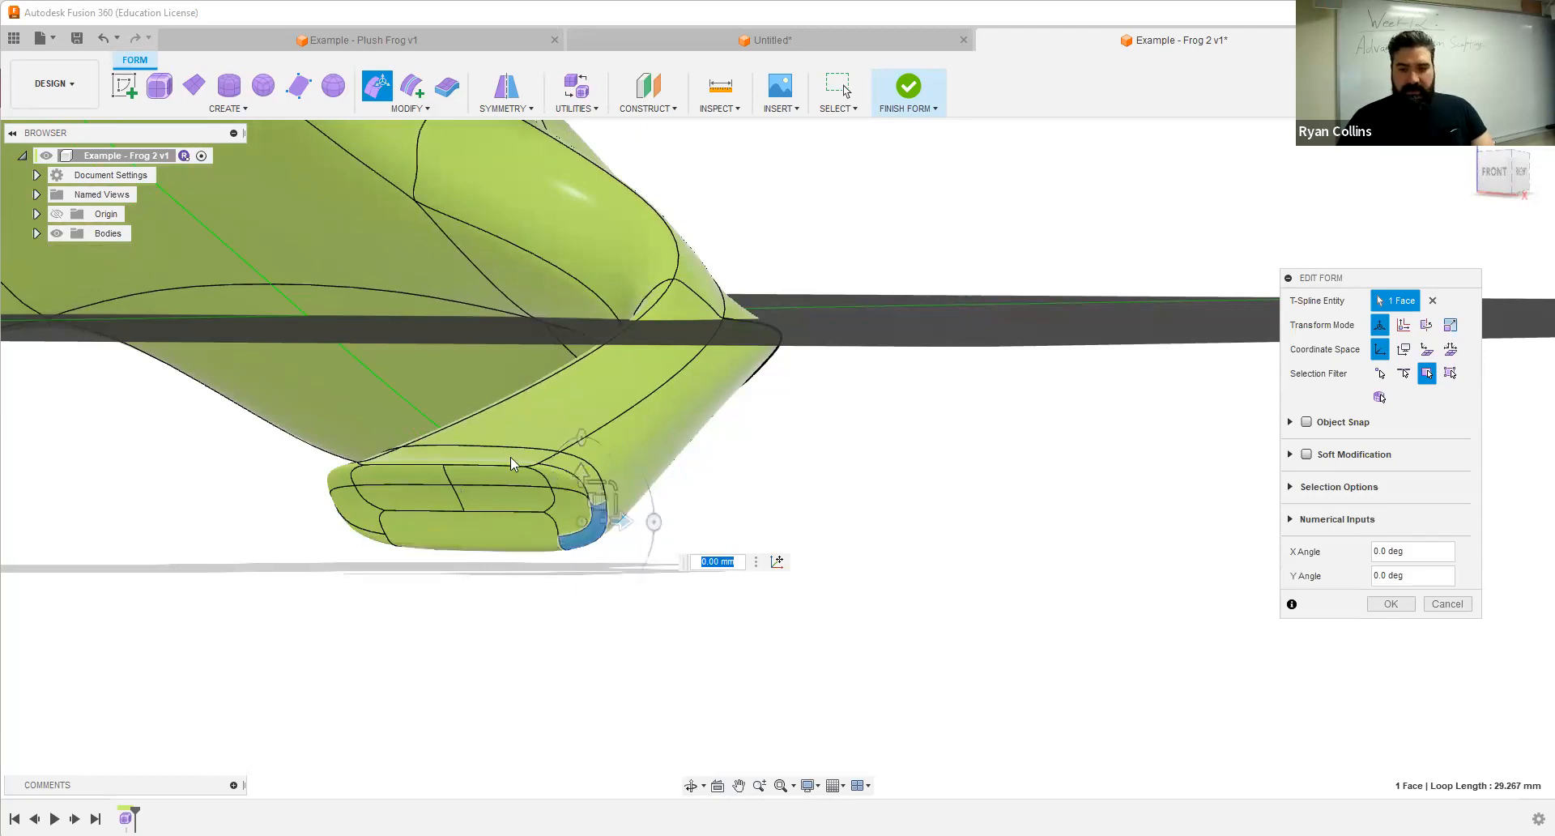
pyautogui.keyDown('shift'); pyautogui.moveTo(522, 513); pyautogui.dragTo(510, 455, button='middle'); pyautogui.keyUp('shift')
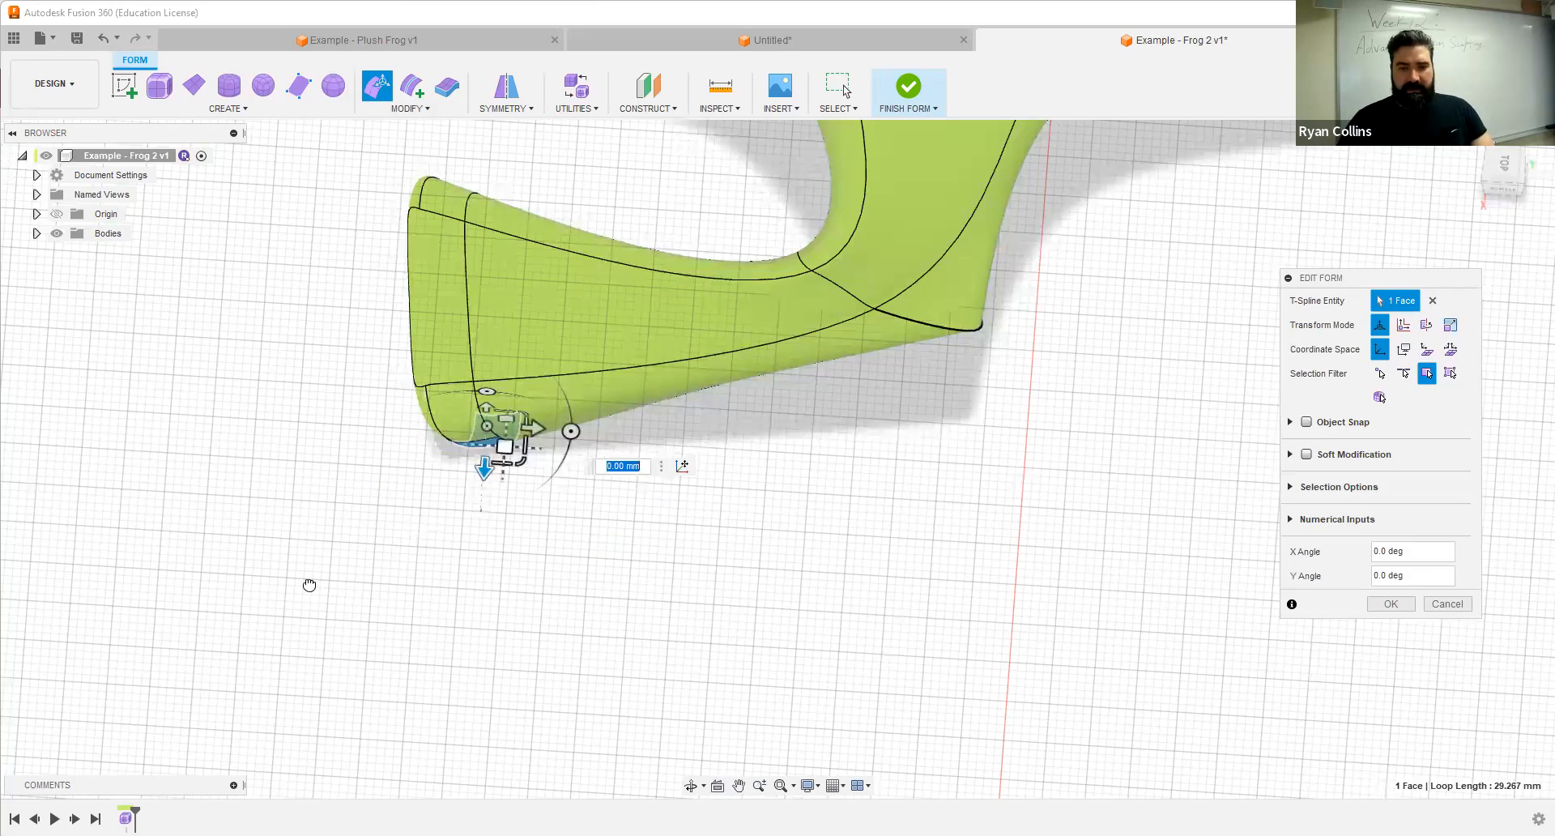
pyautogui.keyDown('shift'); pyautogui.moveTo(662, 448); pyautogui.dragTo(718, 398, button='middle'); pyautogui.keyUp('shift')
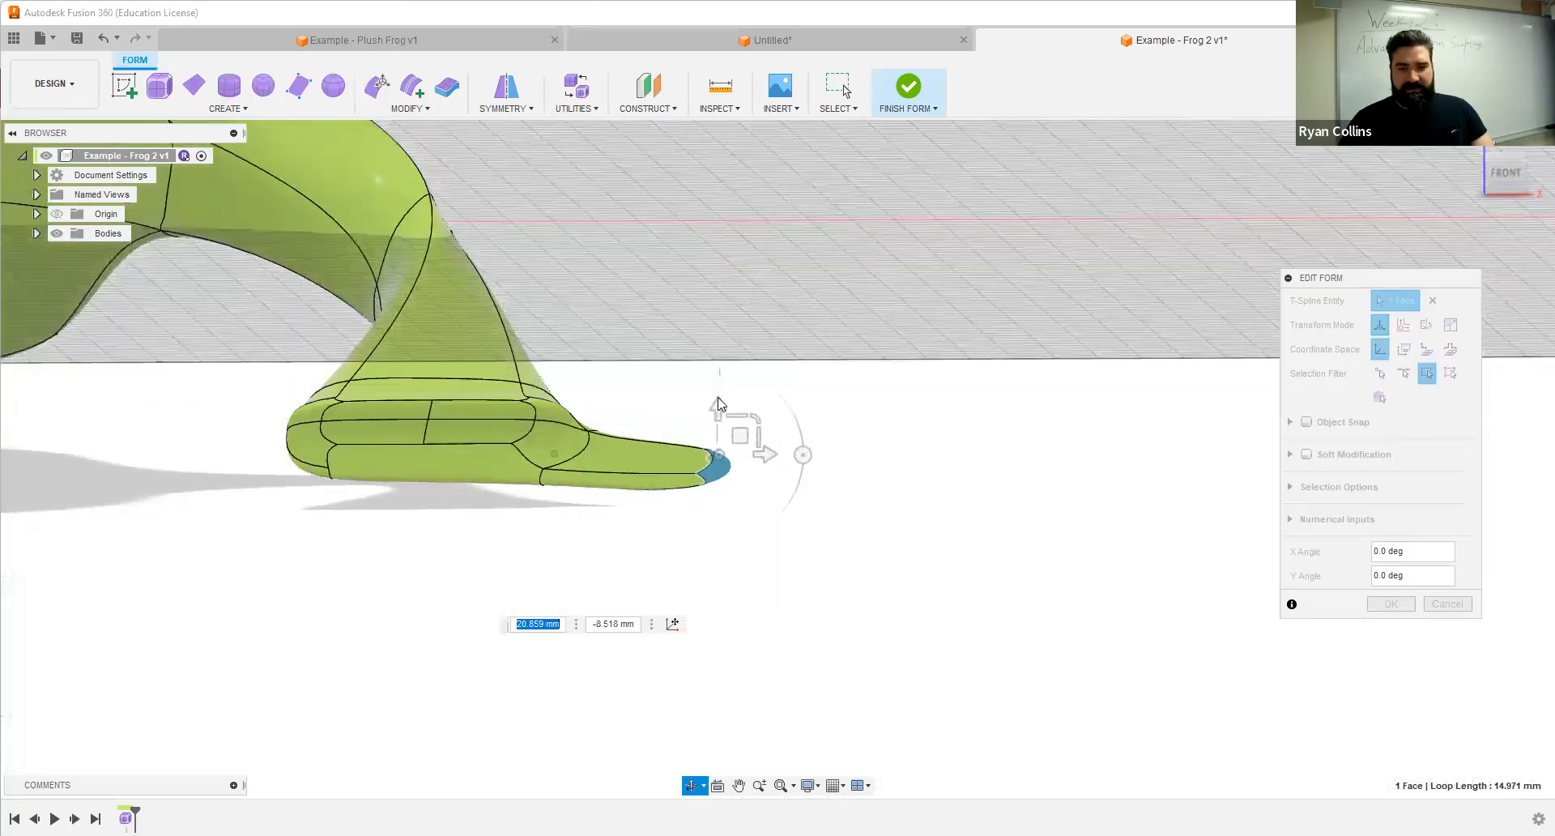
pyautogui.click(583, 577)
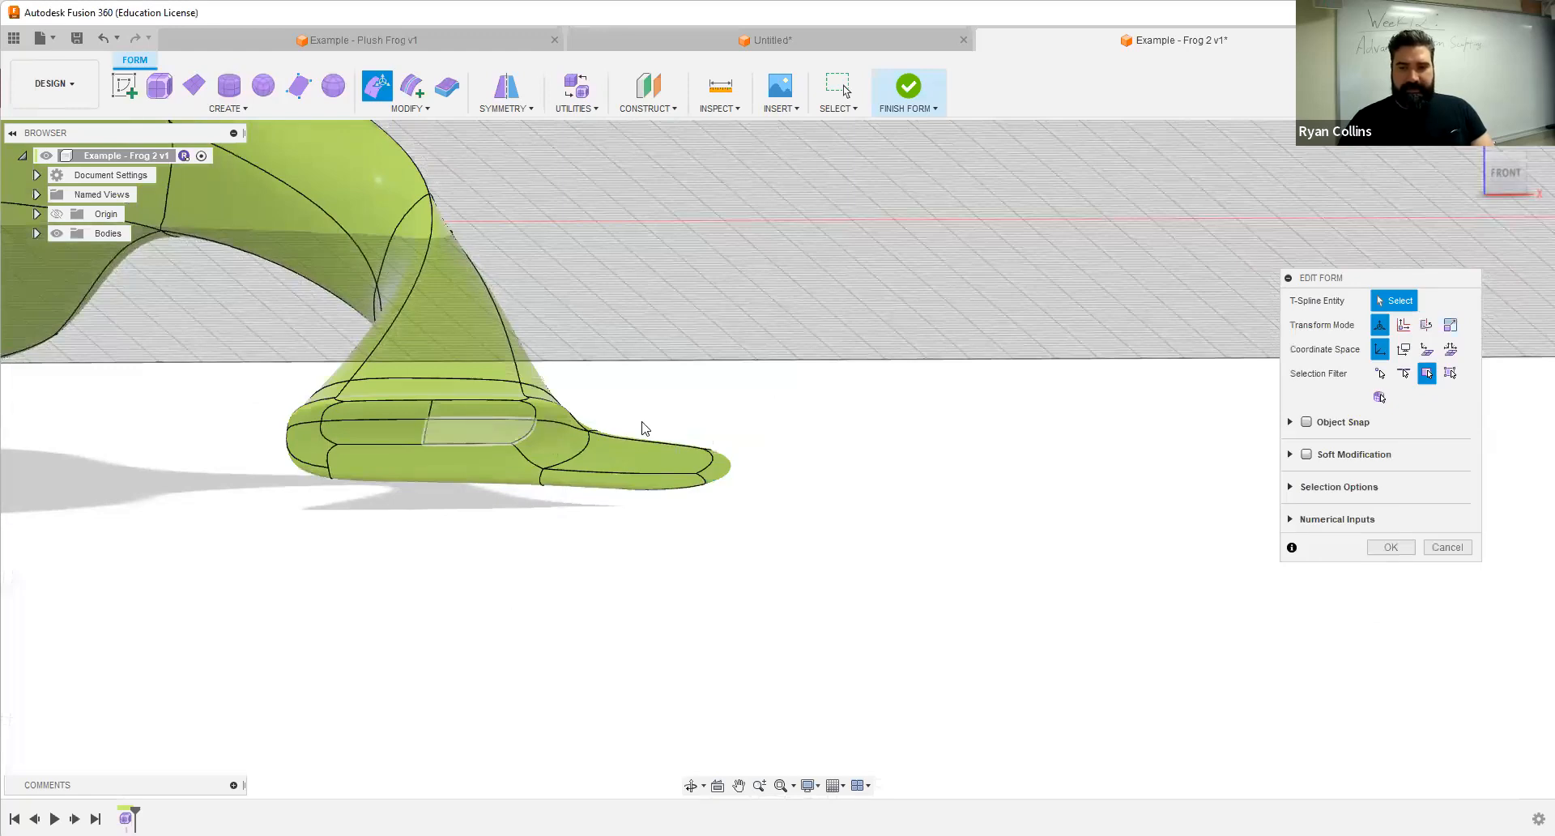
# Step: Pull two tapered toes forwards from the foot's tip faces, the second about -33.2 mm, and one from the inner side, about -22.3 mm by -13 mm
pyautogui.keyDown('shift'); pyautogui.moveTo(756, 269); pyautogui.dragTo(588, 323, button='middle'); pyautogui.keyUp('shift')
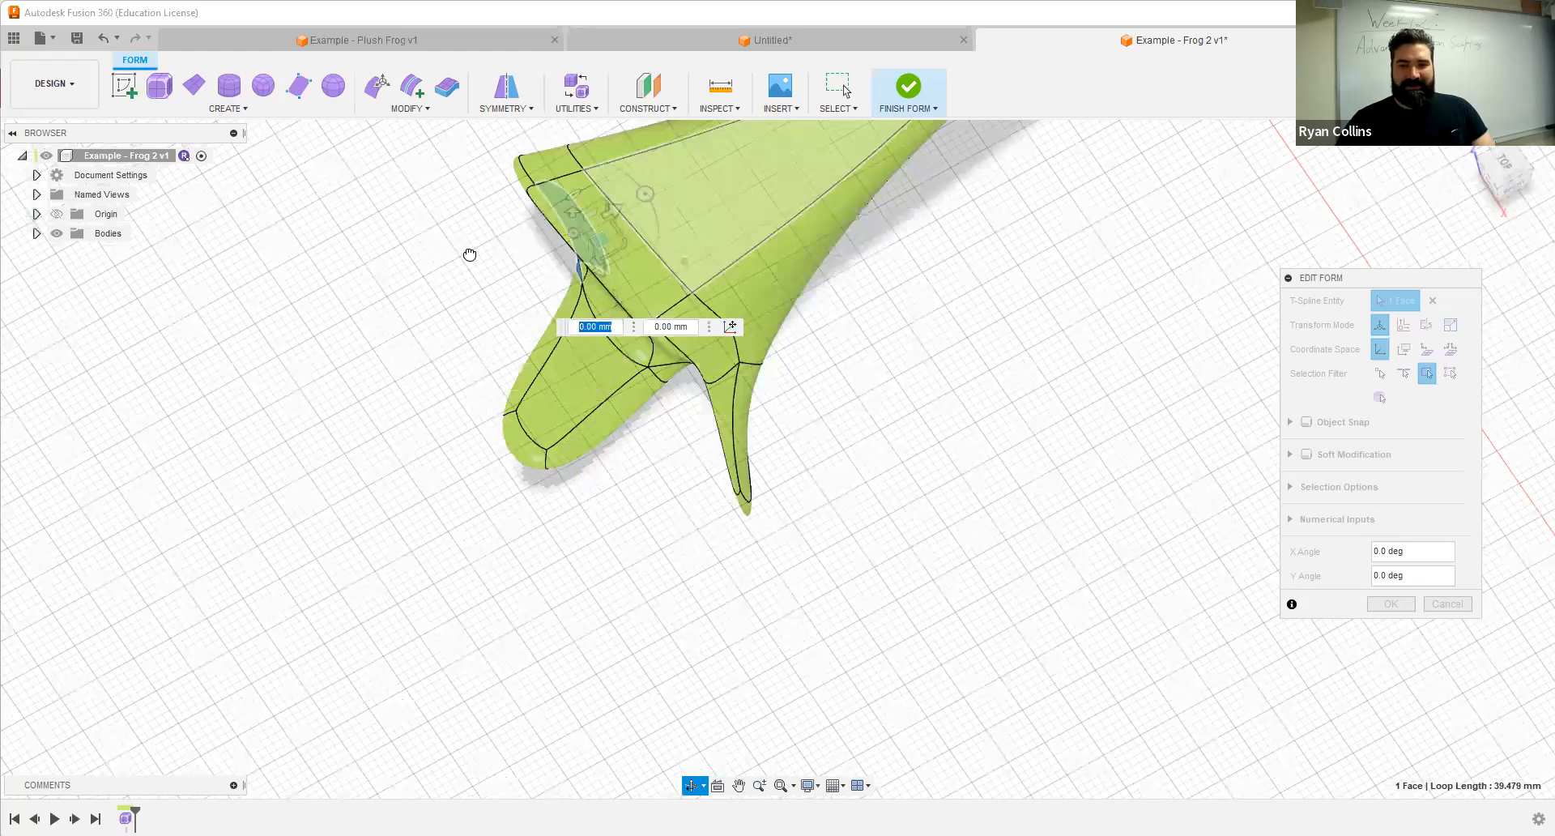
pyautogui.keyDown('shift'); pyautogui.moveTo(469, 255); pyautogui.dragTo(353, 318, button='middle'); pyautogui.keyUp('shift')
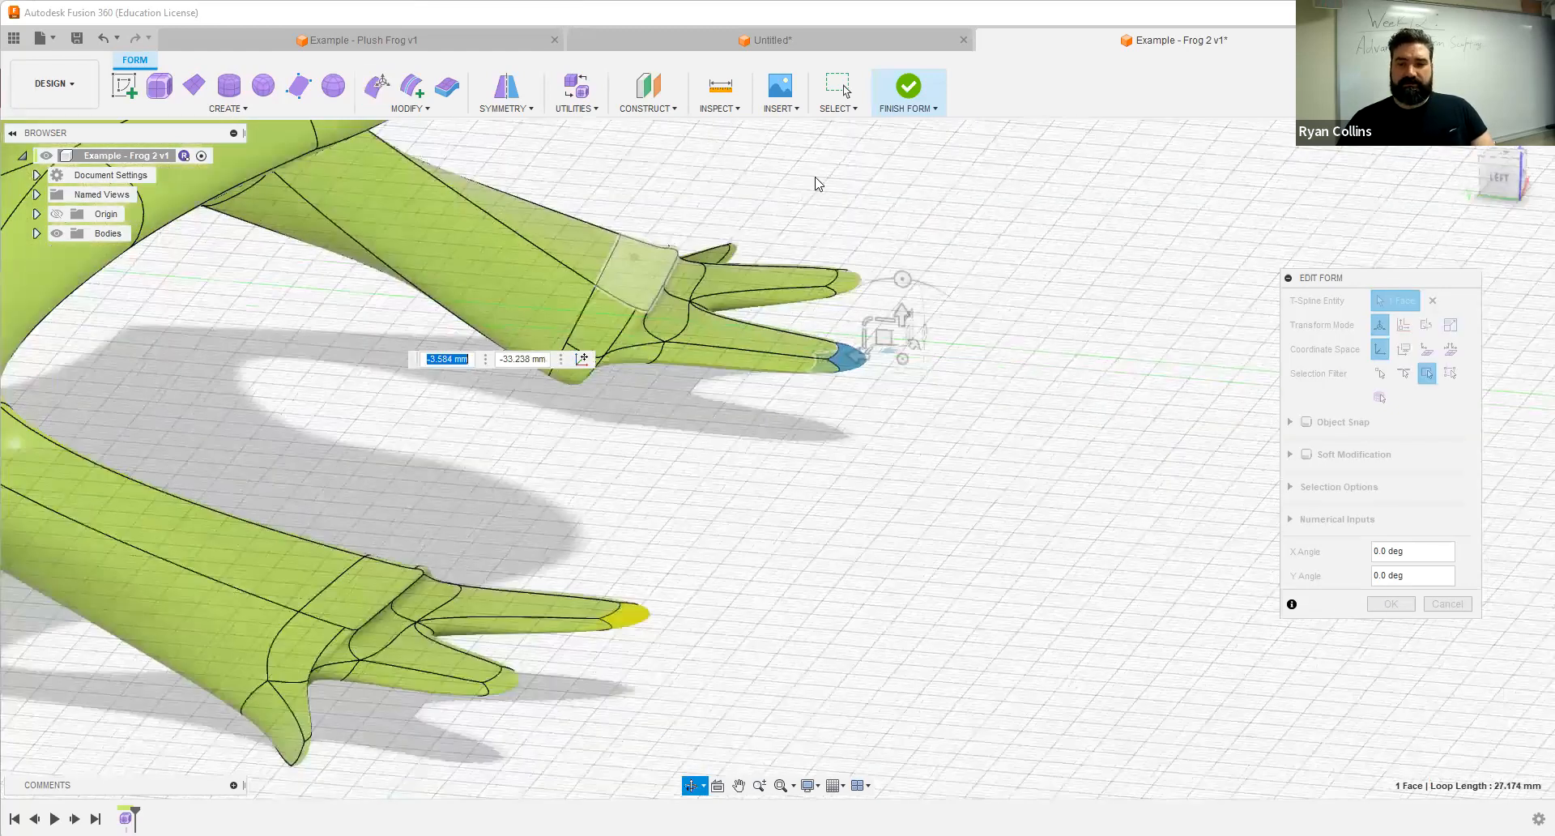
pyautogui.moveTo(818, 184)
pyautogui.keyDown('shift'); pyautogui.mouseDown(button='middle')
pyautogui.moveTo(562, 344)
pyautogui.moveTo(822, 209)
pyautogui.mouseUp(button='middle'); pyautogui.keyUp('shift')
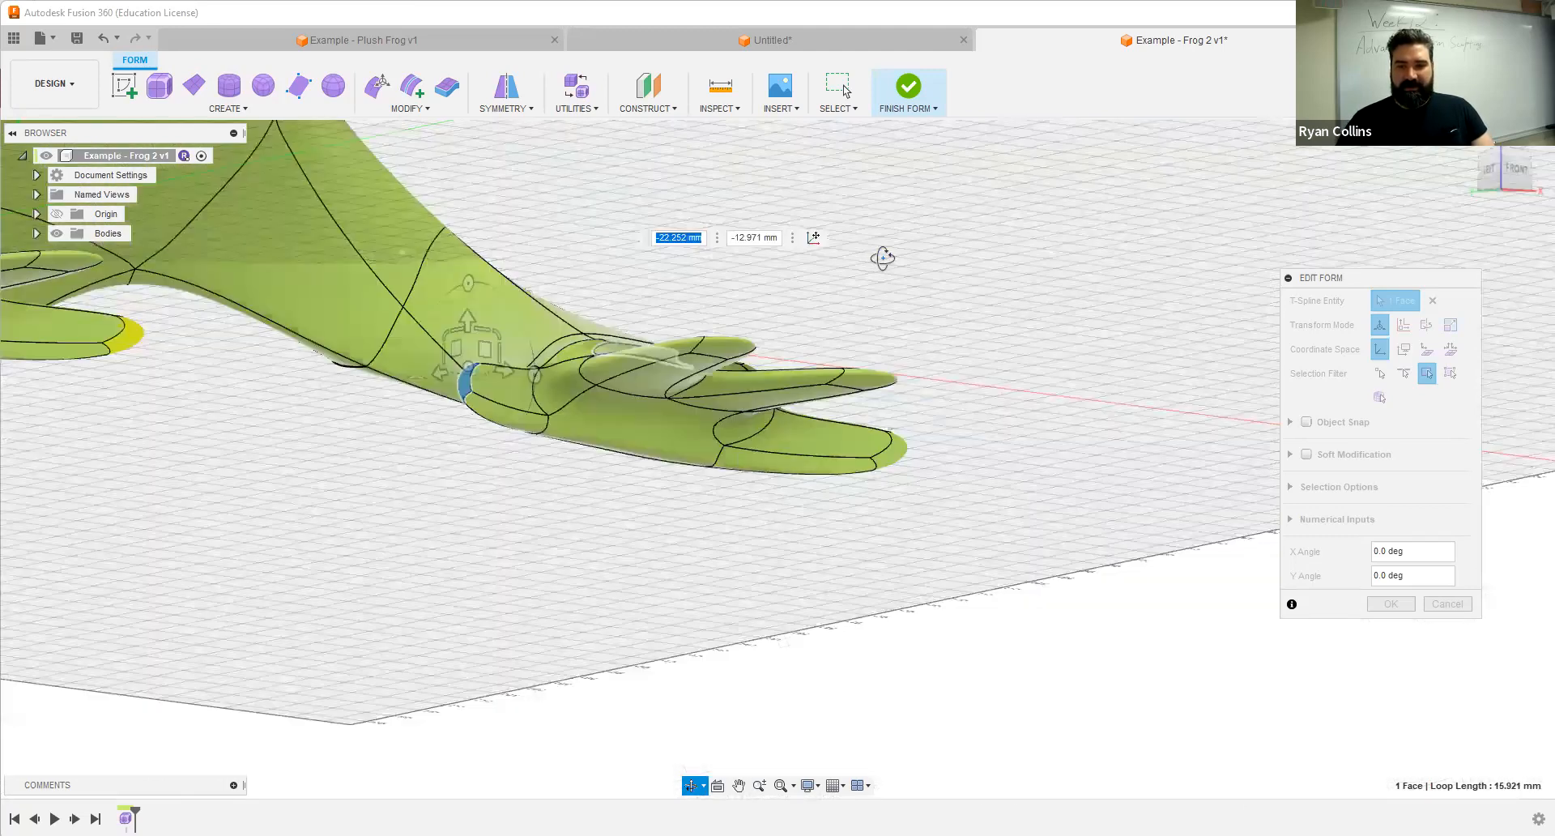
# Step: Rotate the end face of the foot's inner side toe by 10° and stretch it with a scale of about 1.75
pyautogui.keyDown('shift'); pyautogui.moveTo(883, 257); pyautogui.dragTo(844, 332, button='middle'); pyautogui.keyUp('shift')
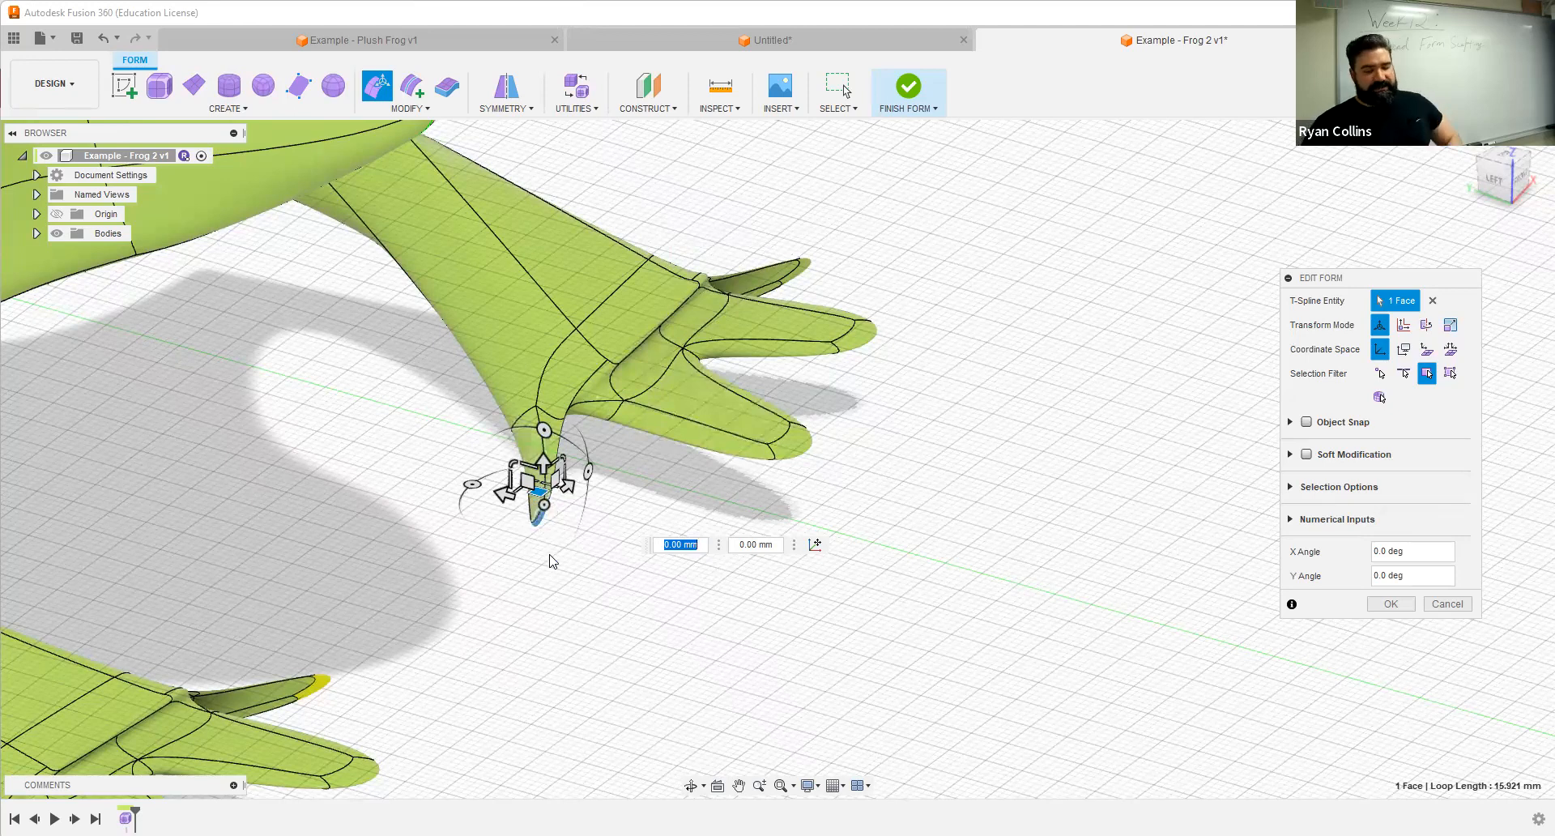
pyautogui.scroll(1, 545, 559)
pyautogui.scroll(2, 542, 562)
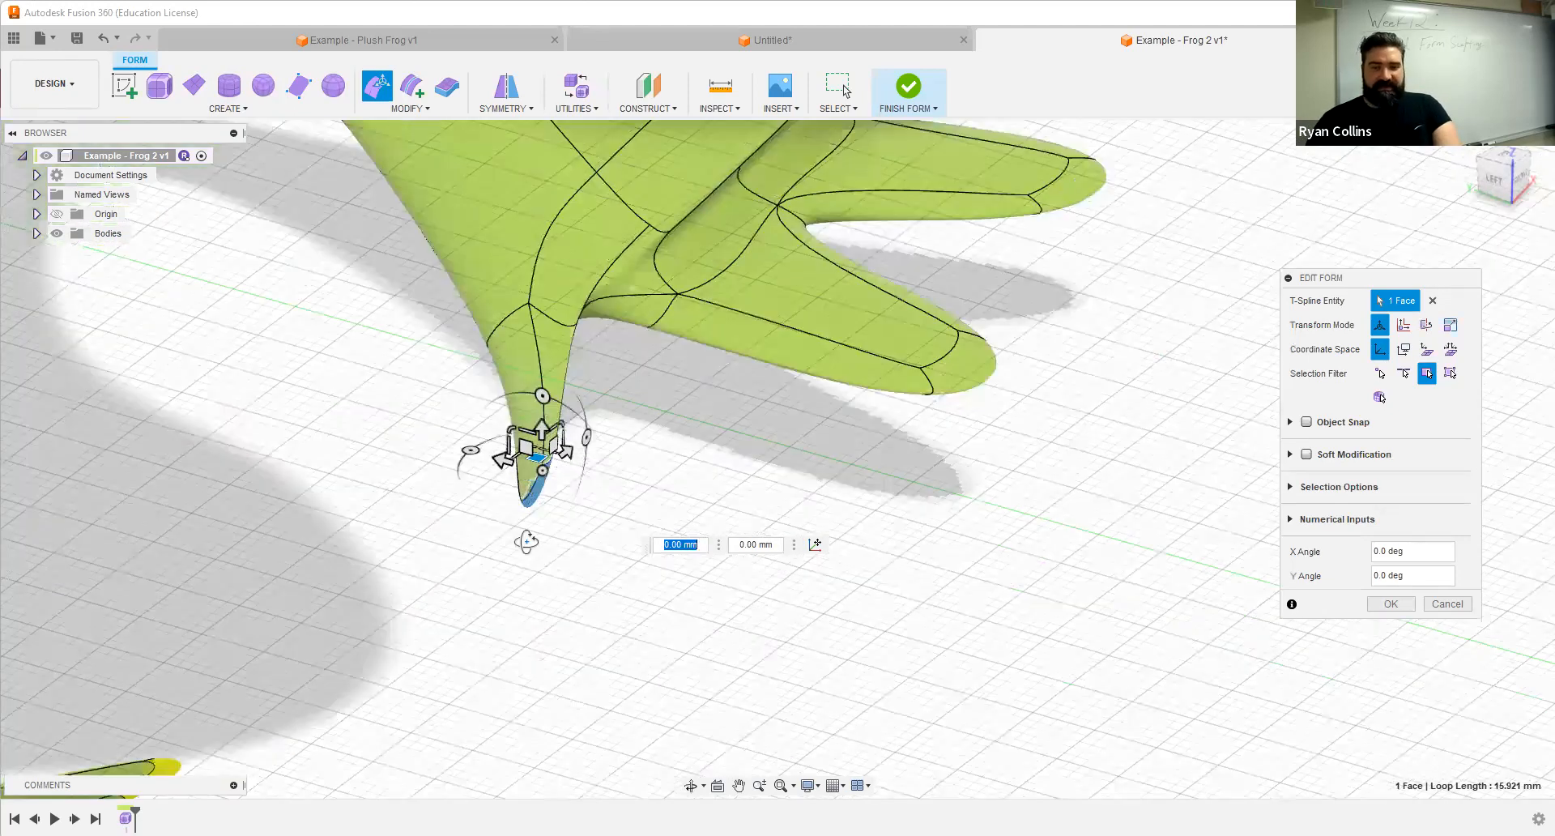
pyautogui.scroll(3, 513, 529)
pyautogui.keyDown('shift'); pyautogui.moveTo(514, 529); pyautogui.dragTo(519, 589, button='middle'); pyautogui.keyUp('shift')
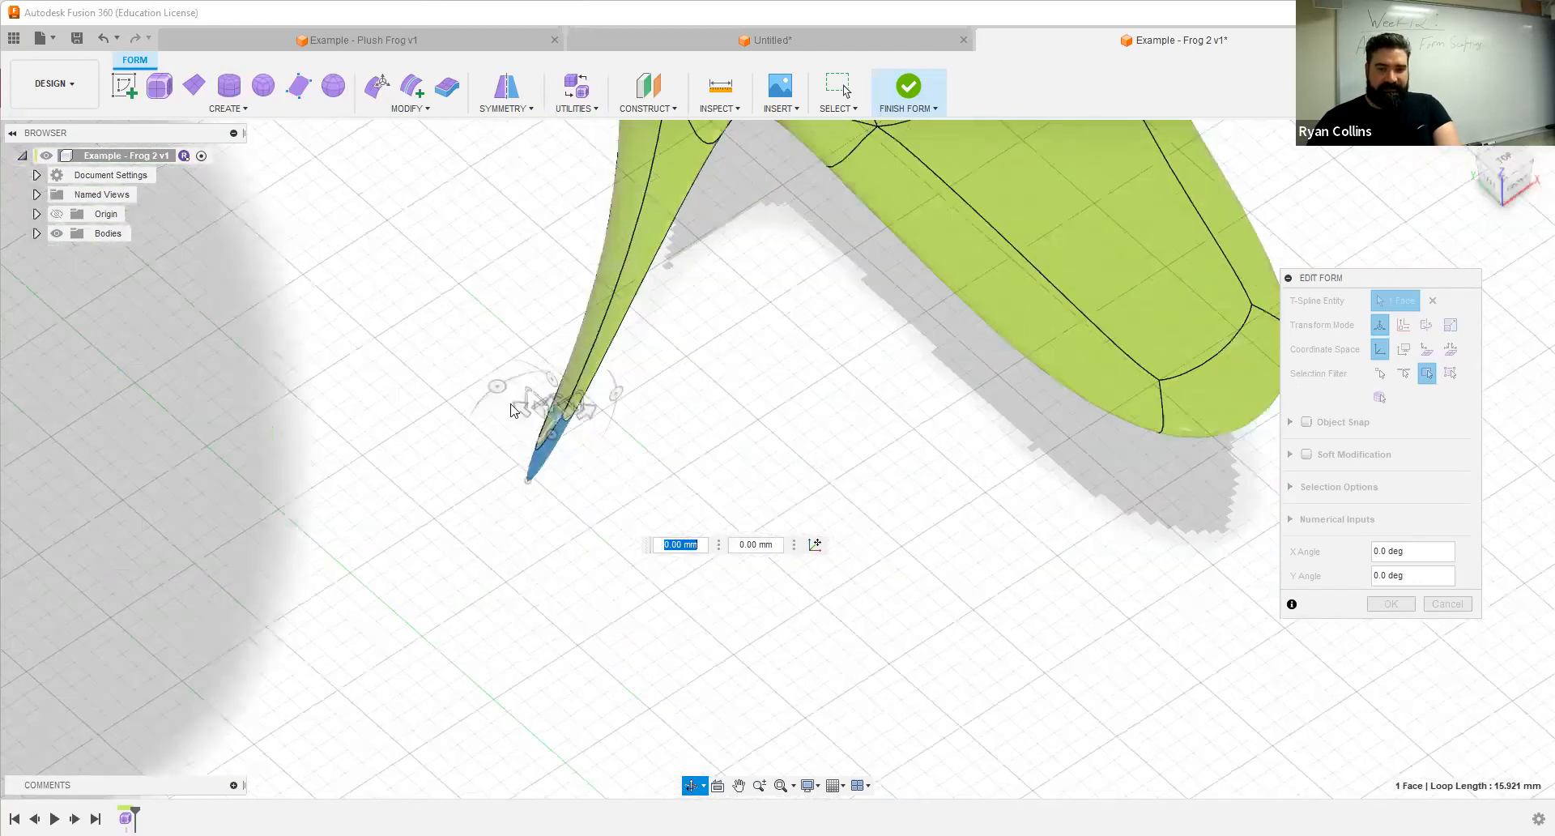
pyautogui.moveTo(499, 380)
pyautogui.mouseDown()
pyautogui.moveTo(478, 394)
pyautogui.moveTo(490, 400)
pyautogui.mouseUp()
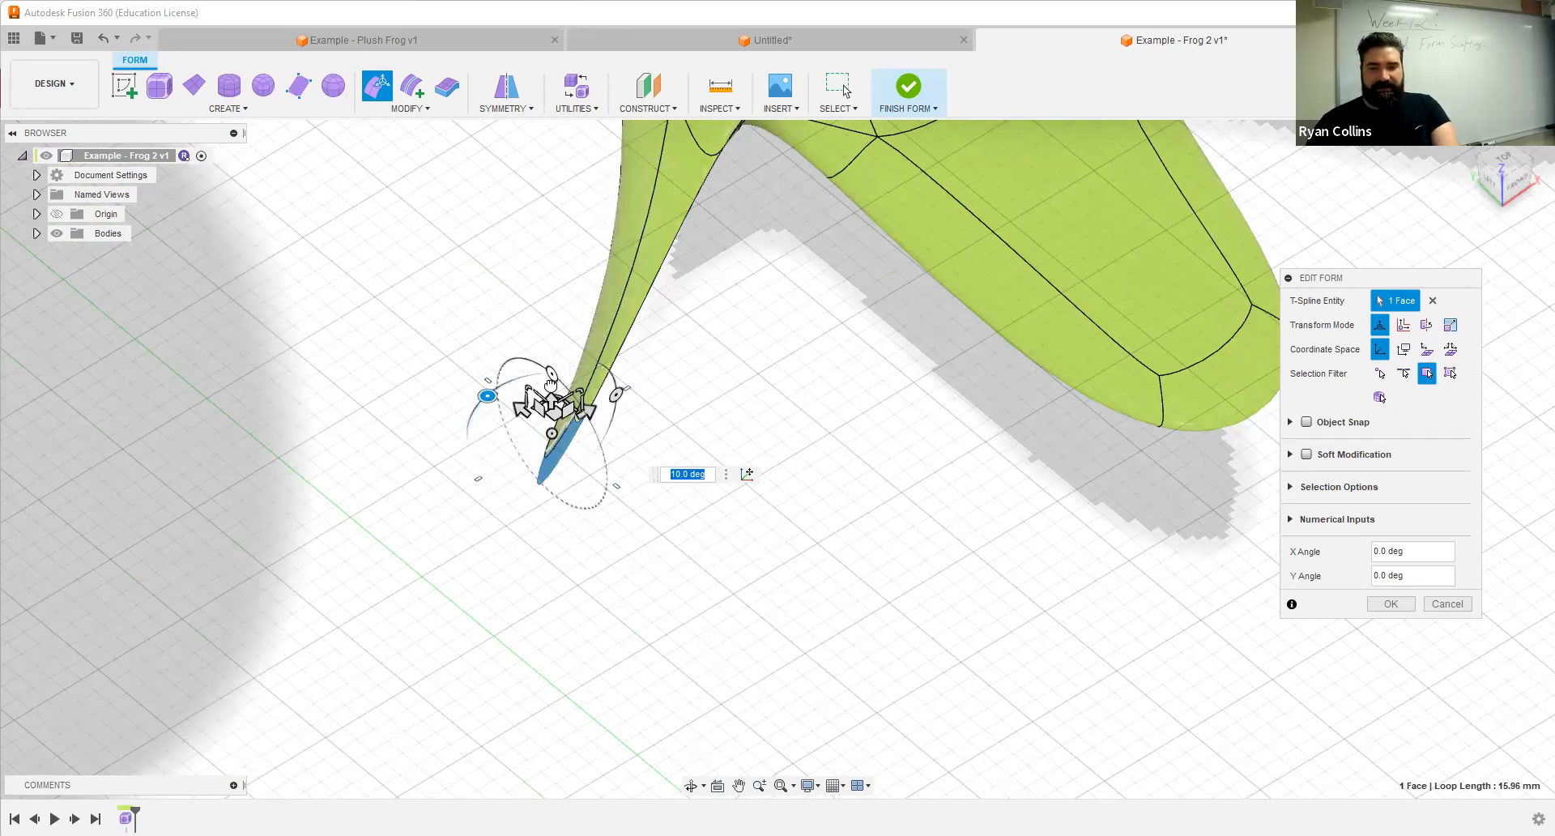
pyautogui.moveTo(551, 381); pyautogui.dragTo(554, 433)
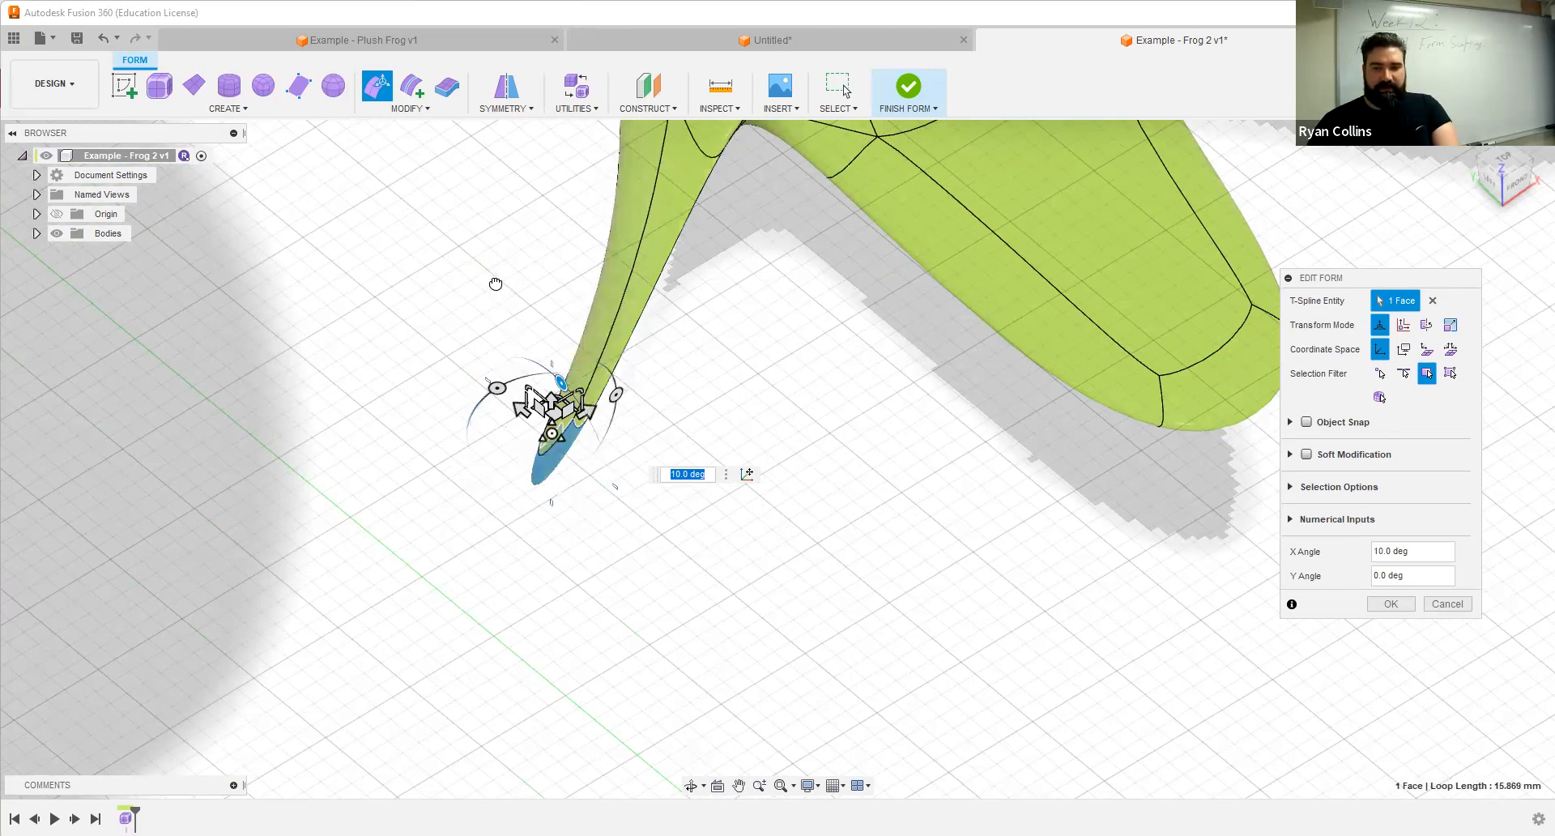
pyautogui.moveTo(551, 433); pyautogui.dragTo(496, 284)
pyautogui.keyDown('shift'); pyautogui.moveTo(632, 559); pyautogui.dragTo(676, 526, button='middle'); pyautogui.keyUp('shift')
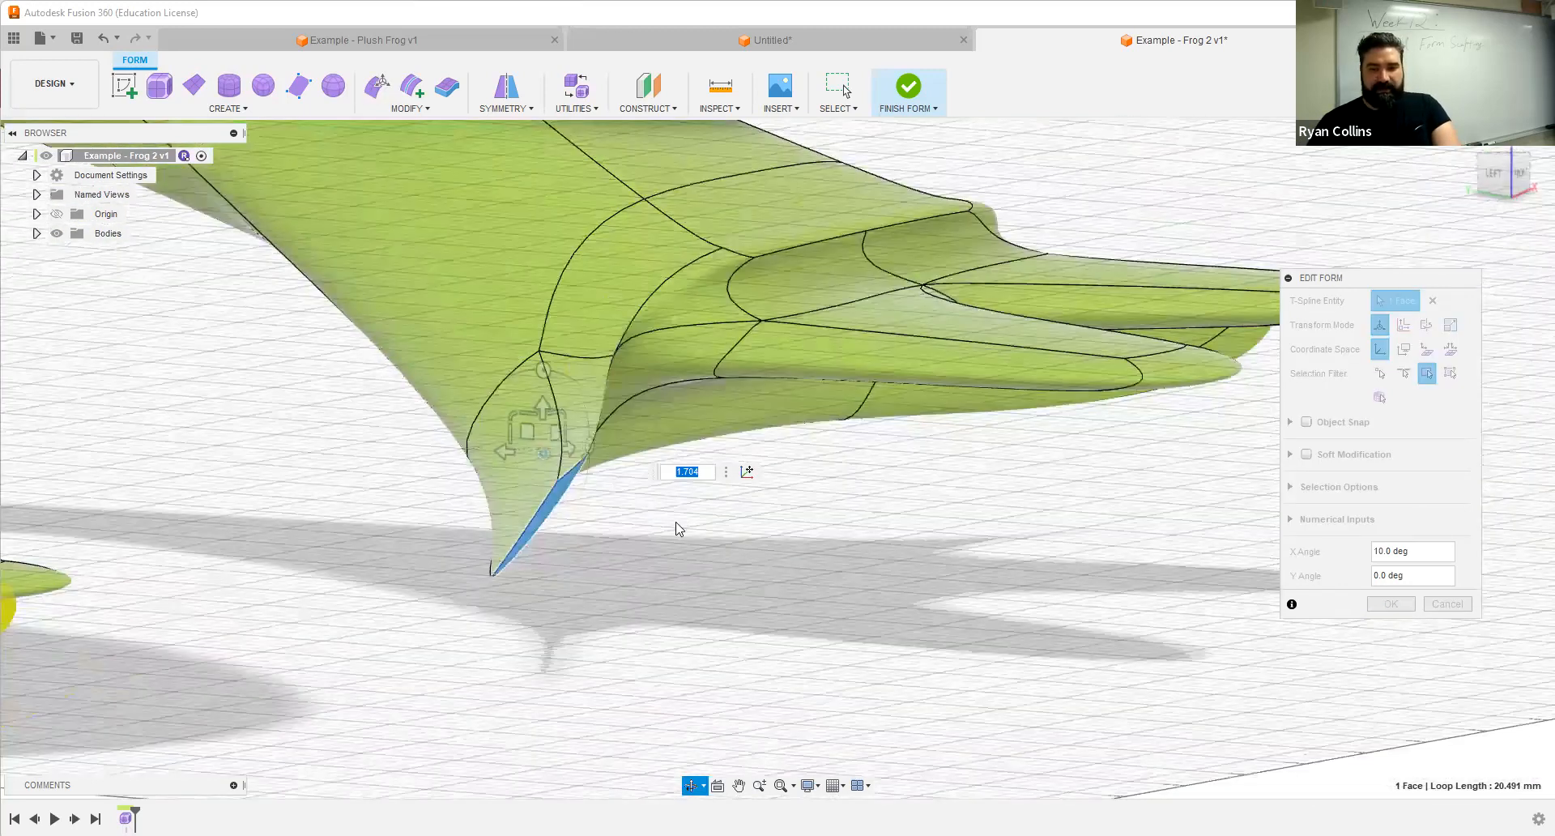
# Step: Try scaling the inner side toe's end face down to about 0.05, and undo the scaling
pyautogui.moveTo(509, 431); pyautogui.dragTo(633, 476)
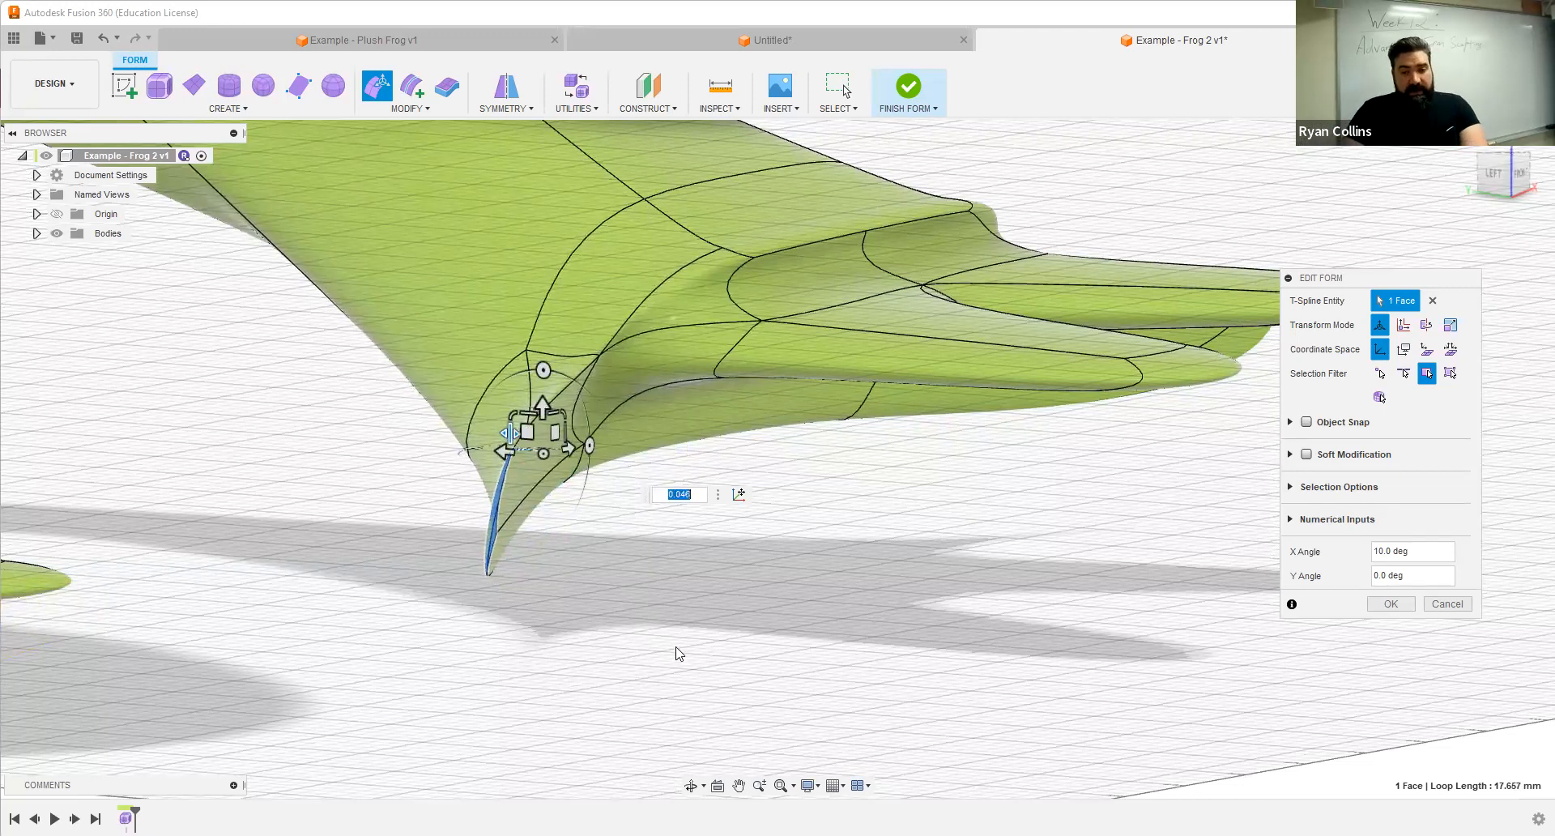
pyautogui.hotkey('ctrl', 'z')
pyautogui.hotkey('ctrl', 'z')
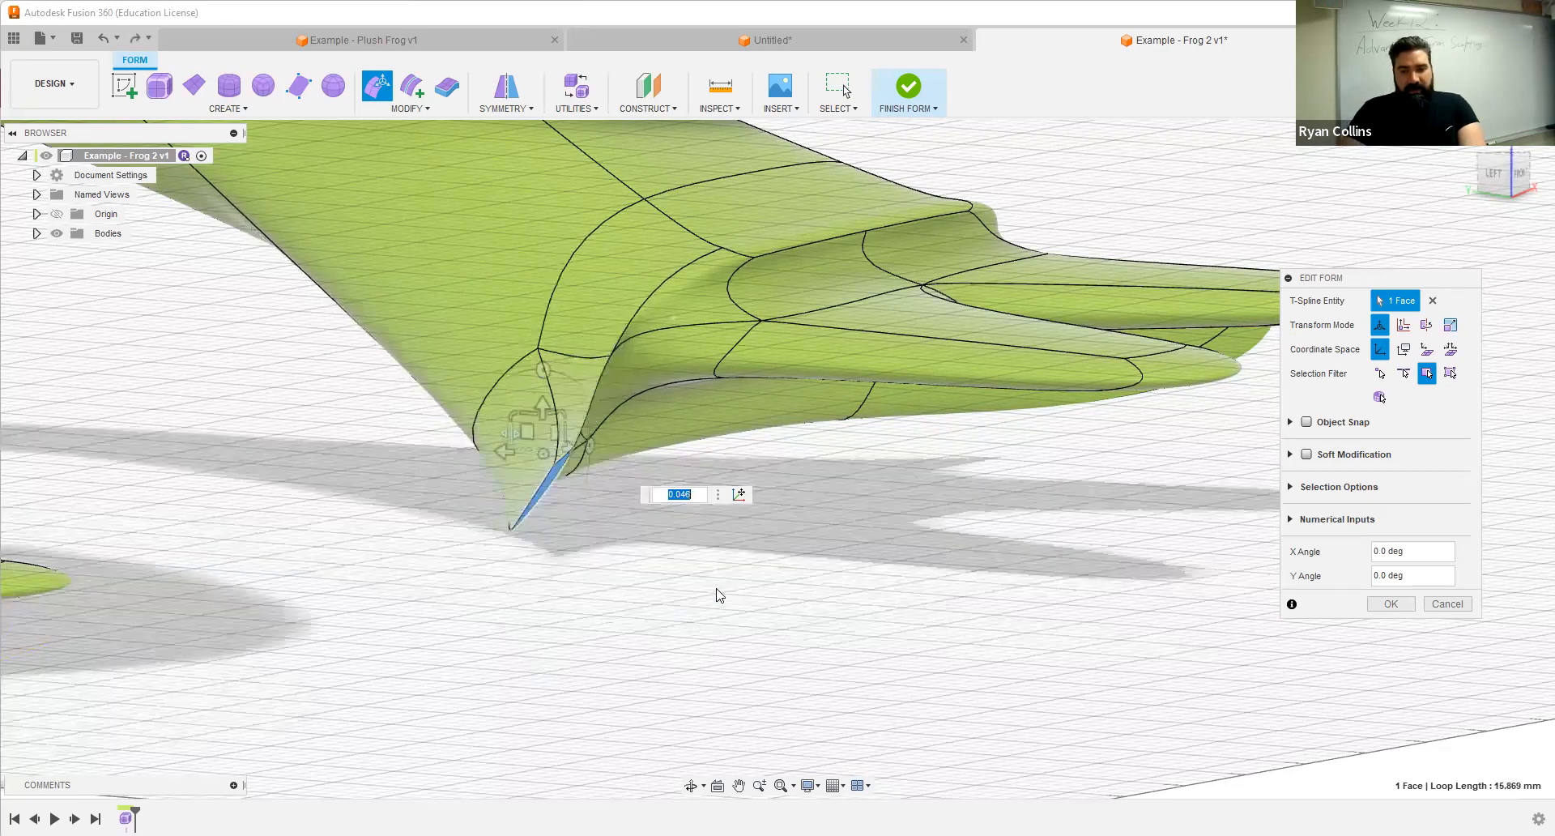
pyautogui.hotkey('ctrl', 'z')
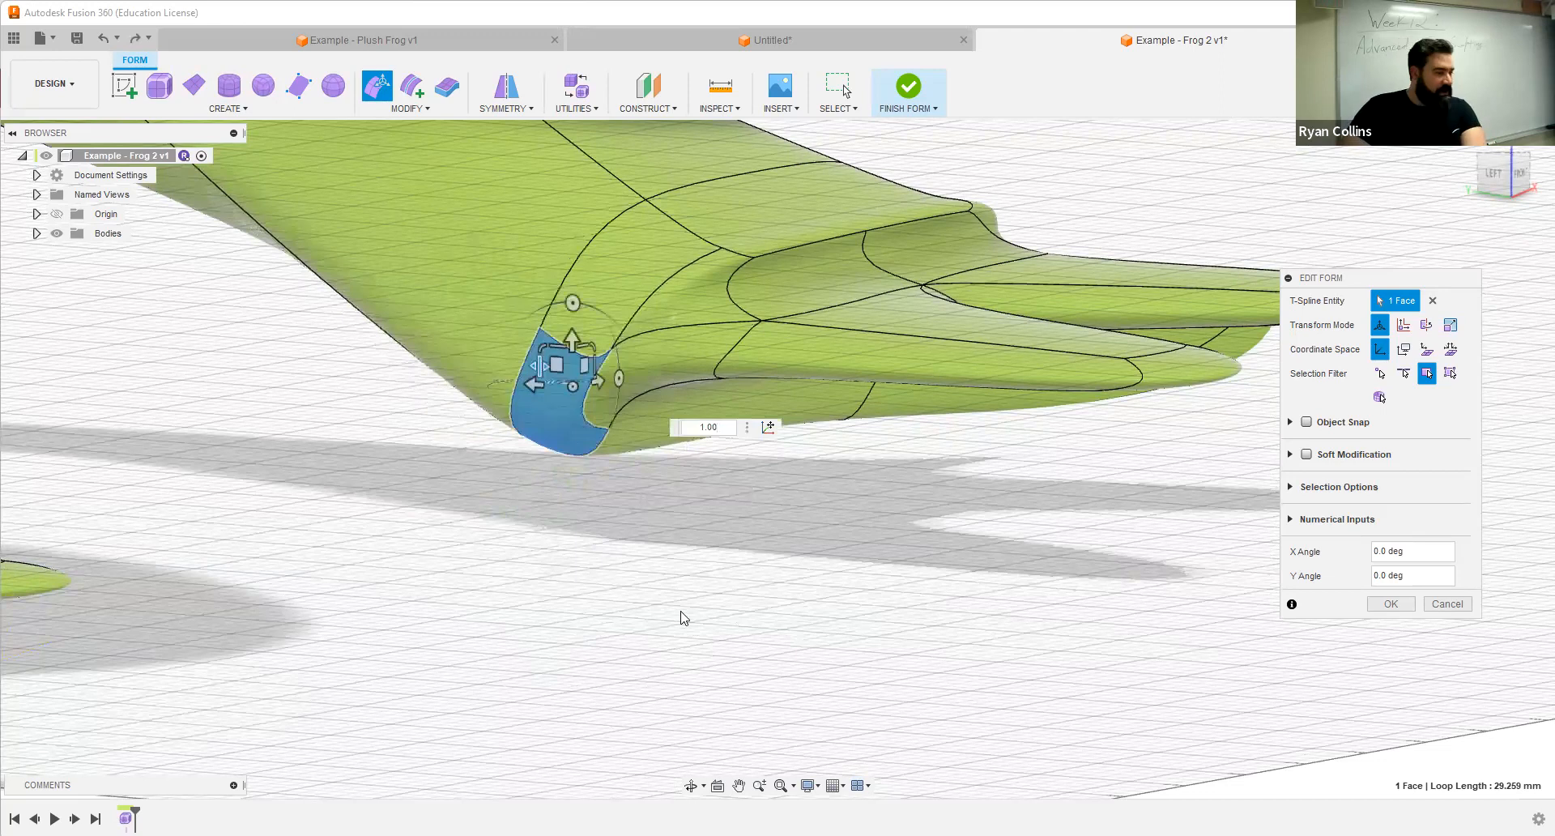
pyautogui.click(637, 597)
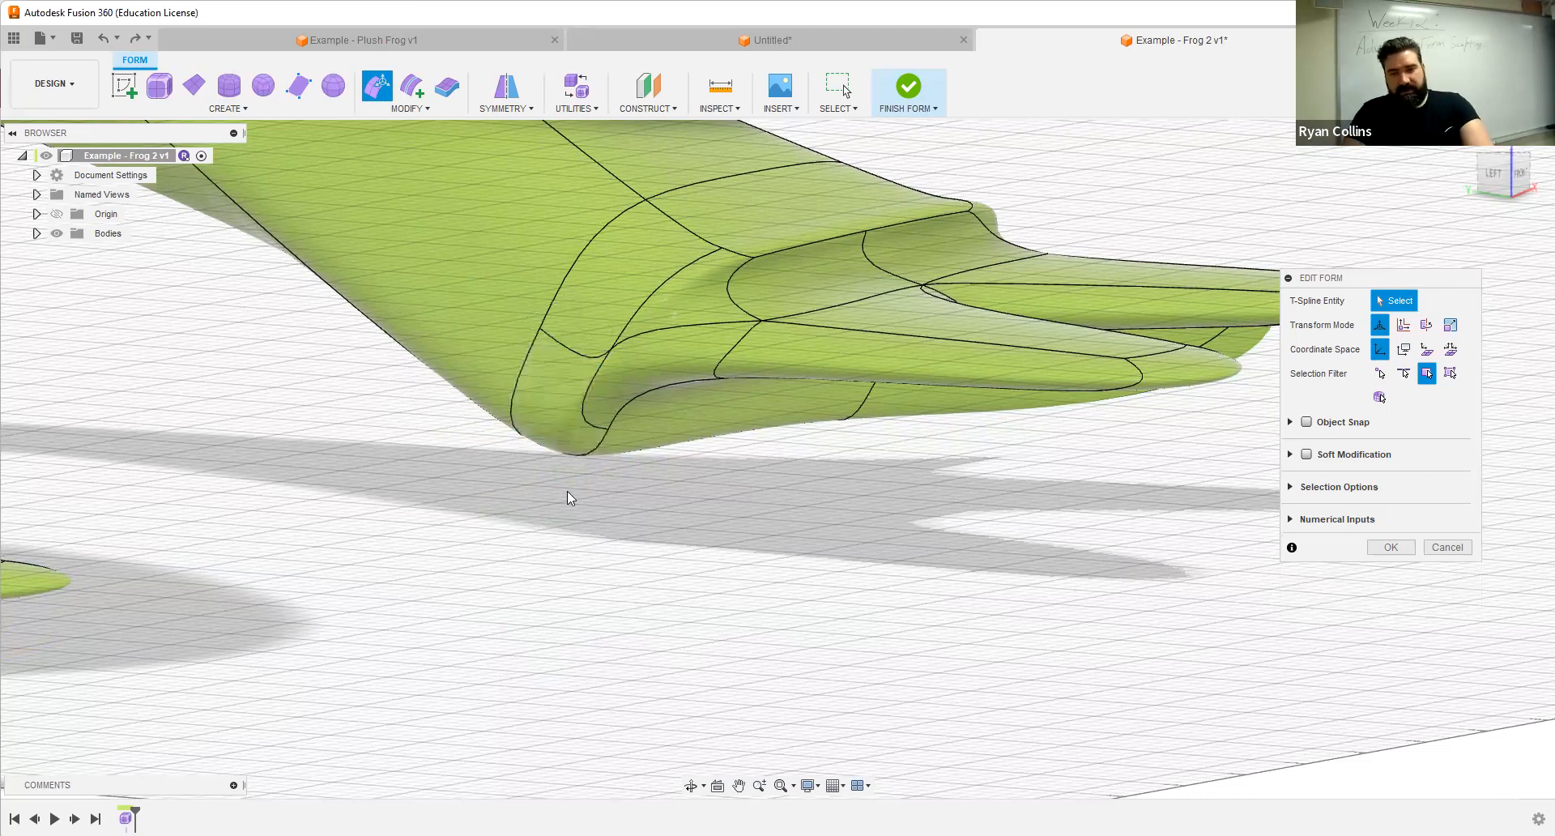
pyautogui.hotkey('ctrl', 'z')
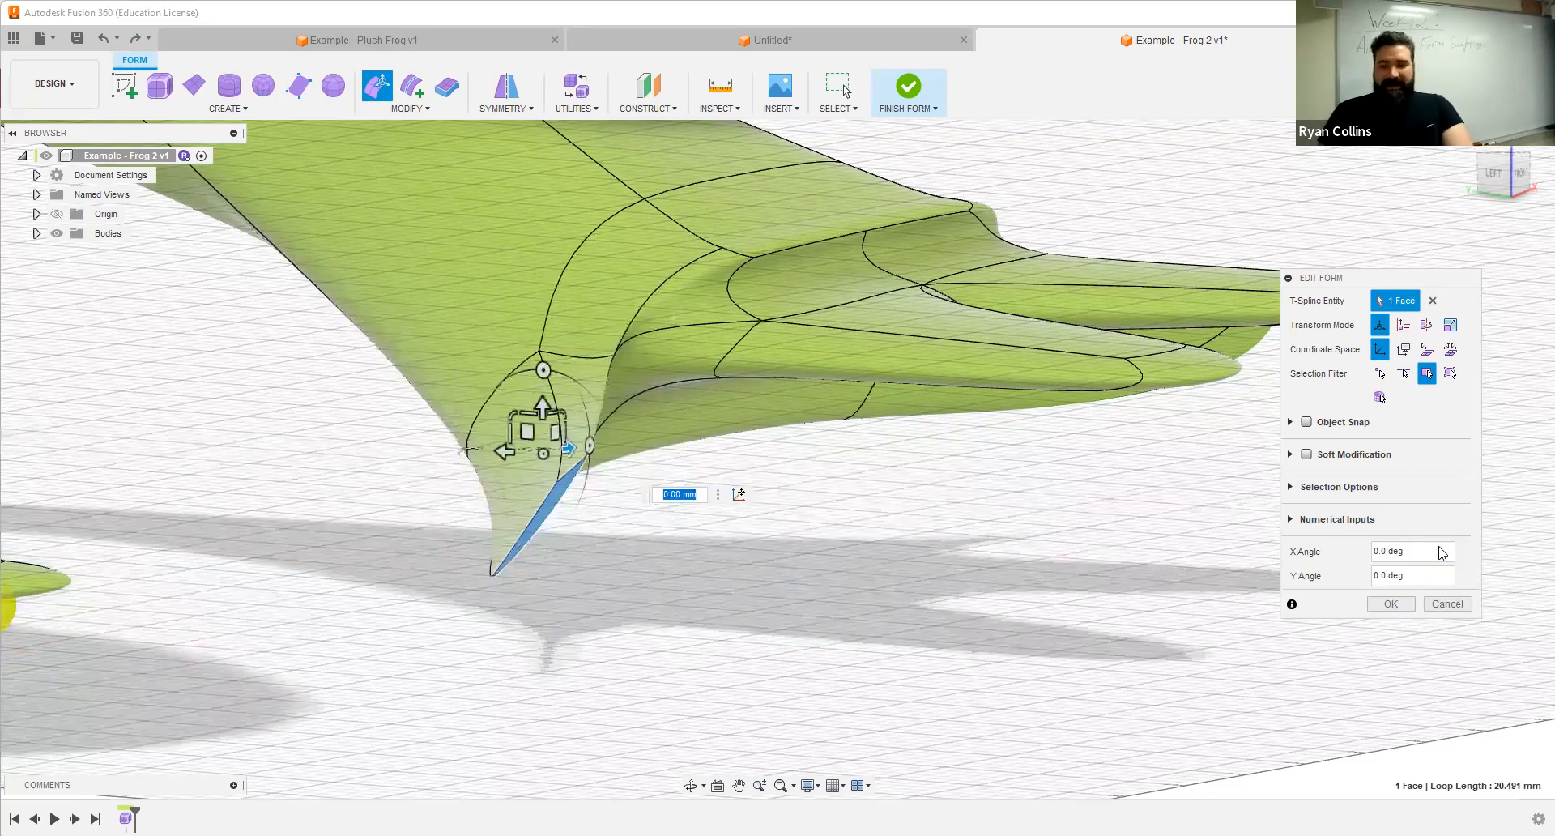
# Step: Undo the last edit of the inner side toe, select all of that toe's faces and delete them
pyautogui.hotkey('ctrl', 'z')
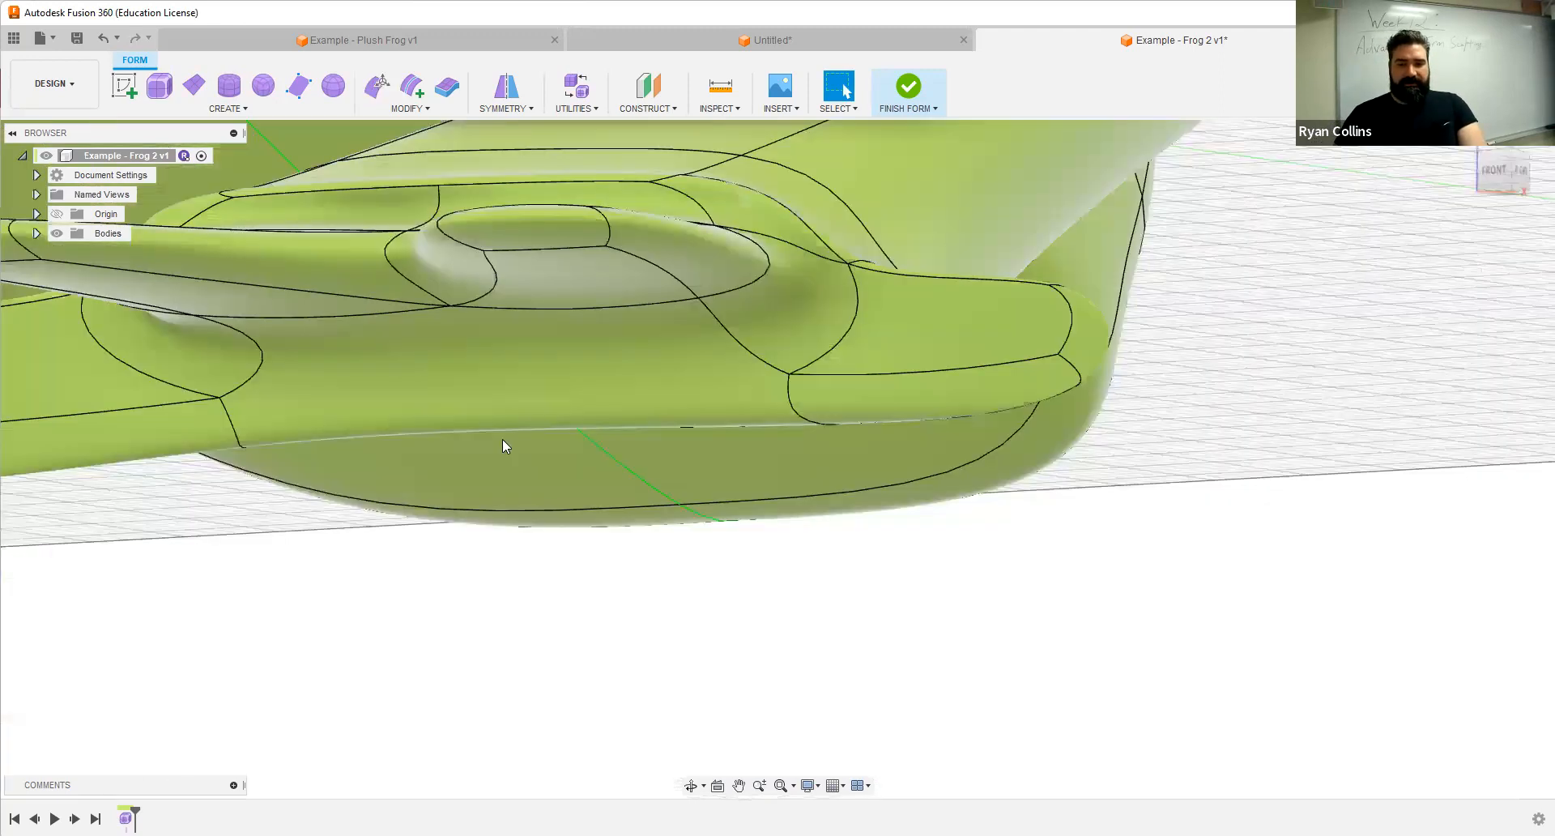
pyautogui.keyDown('shift'); pyautogui.moveTo(503, 439); pyautogui.dragTo(498, 538, button='middle'); pyautogui.keyUp('shift')
pyautogui.keyDown('shift'); pyautogui.moveTo(425, 503); pyautogui.dragTo(454, 324, button='middle'); pyautogui.keyUp('shift')
pyautogui.moveTo(200, 305); pyautogui.dragTo(503, 600)
pyautogui.moveTo(503, 278); pyautogui.dragTo(246, 558)
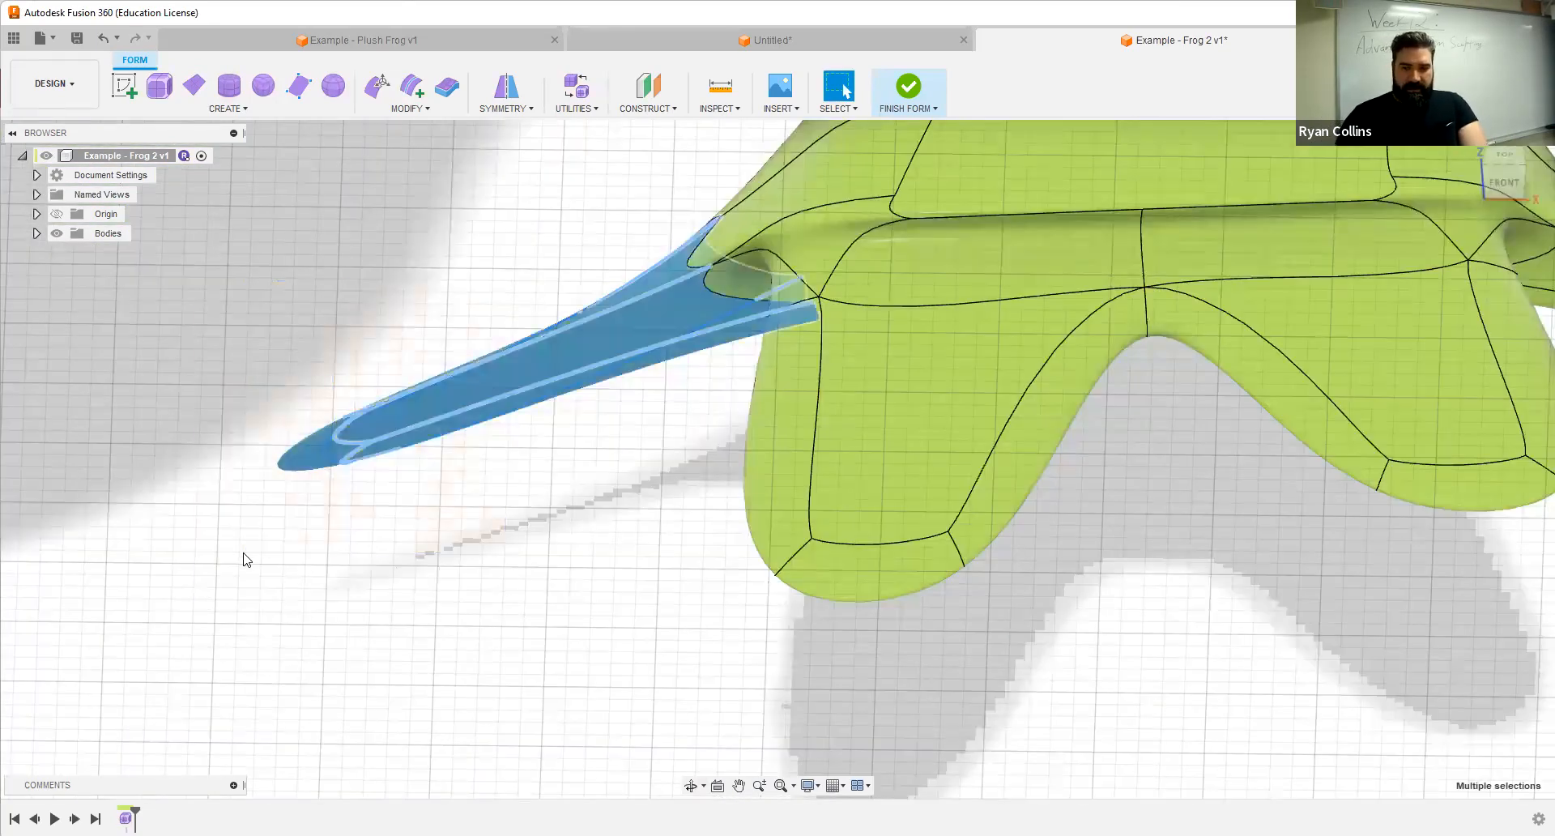
pyautogui.press('Delete')
# Step: Examine the hole left in the foot's side by the deleted toe and inspect one of its edges
pyautogui.moveTo(767, 448)
pyautogui.keyDown('shift'); pyautogui.mouseDown(button='middle')
pyautogui.moveTo(812, 403)
pyautogui.moveTo(830, 410)
pyautogui.moveTo(792, 439)
pyautogui.mouseUp(button='middle'); pyautogui.keyUp('shift')
pyautogui.scroll(5, 389, 608)
pyautogui.moveTo(465, 557); pyautogui.dragTo(620, 492, button='middle')
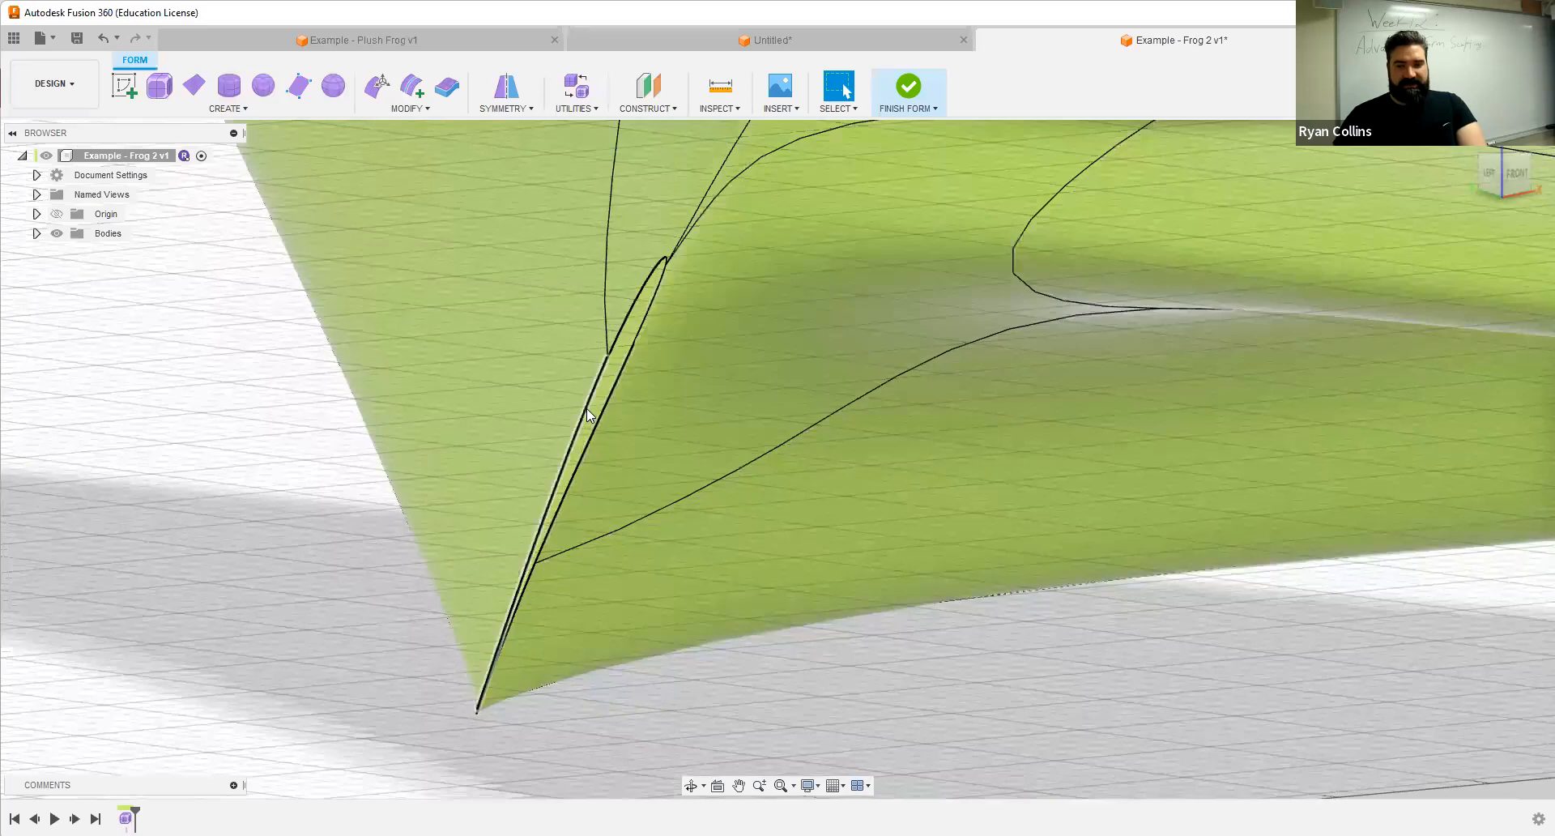
pyautogui.click(586, 408)
pyautogui.keyDown('shift'); pyautogui.moveTo(573, 451); pyautogui.dragTo(577, 506, button='middle'); pyautogui.keyUp('shift')
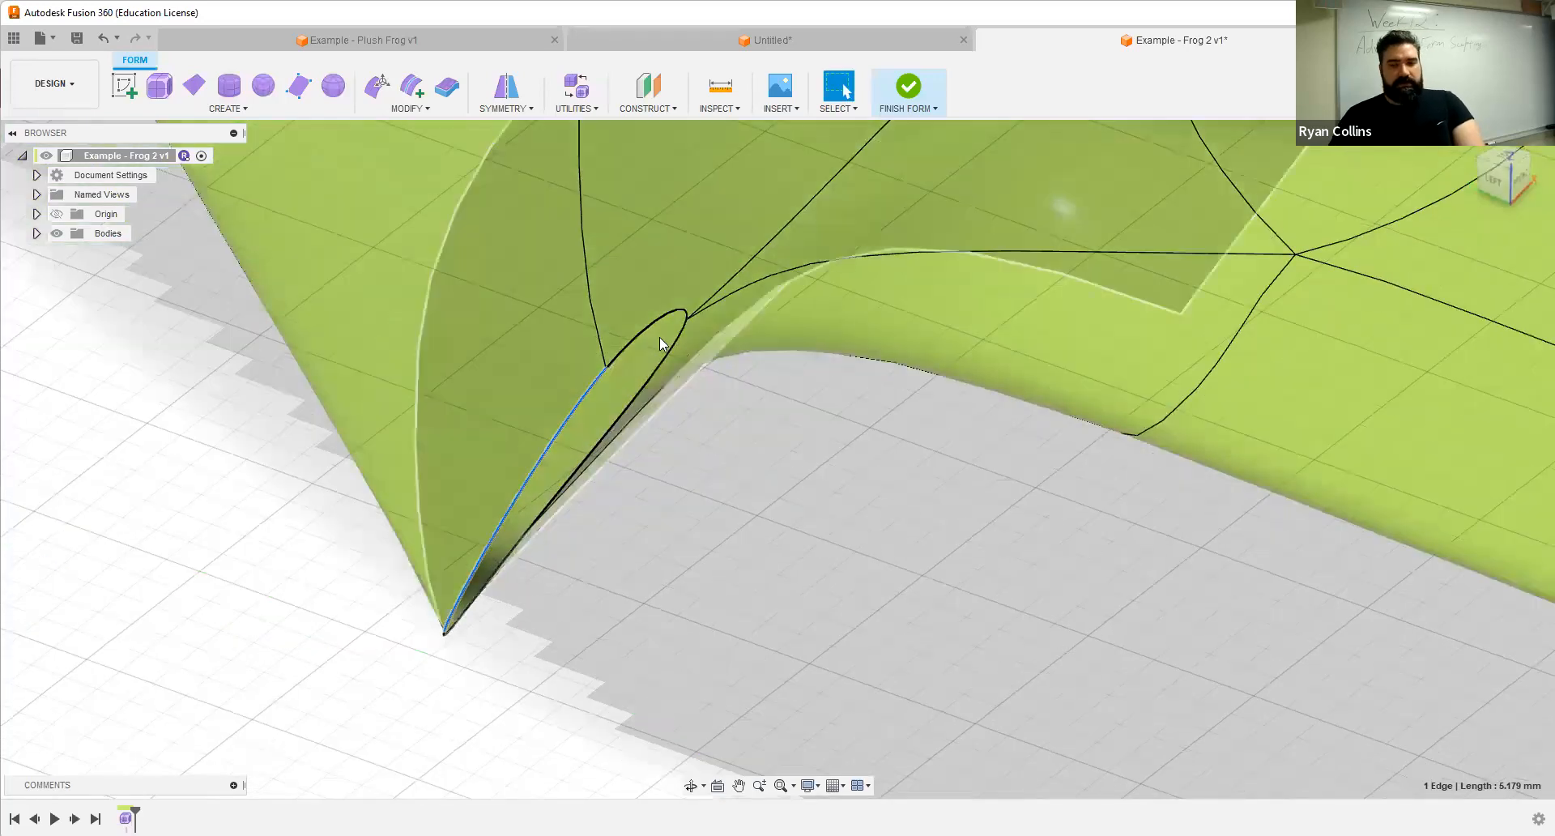
pyautogui.scroll(-4, 510, 497)
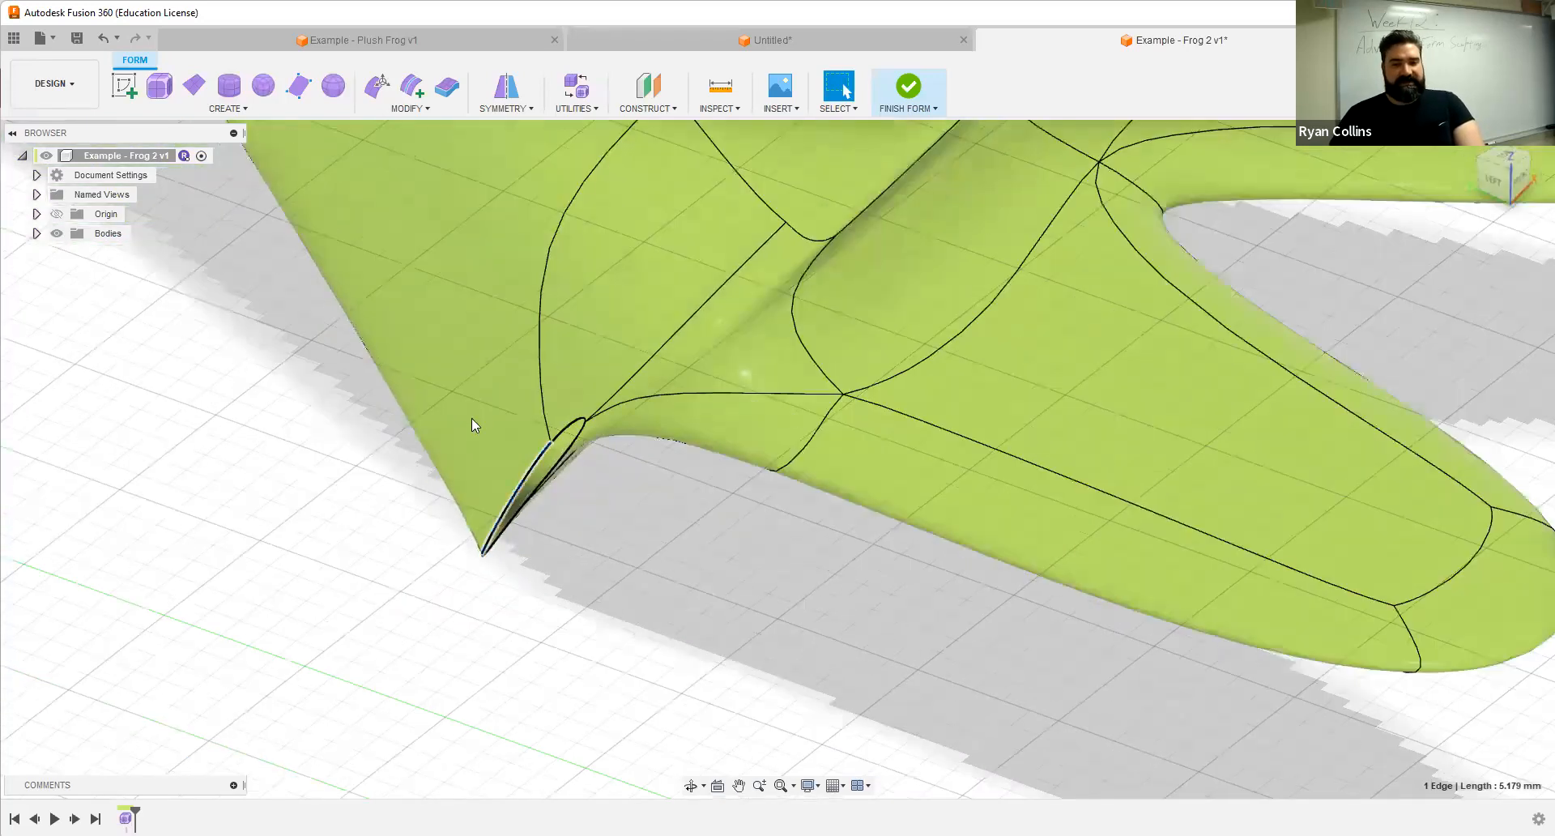
pyautogui.moveTo(482, 539)
pyautogui.keyDown('shift'); pyautogui.mouseDown(button='middle')
pyautogui.moveTo(539, 534)
pyautogui.moveTo(502, 531)
pyautogui.mouseUp(button='middle'); pyautogui.keyUp('shift')
pyautogui.scroll(5, 527, 537)
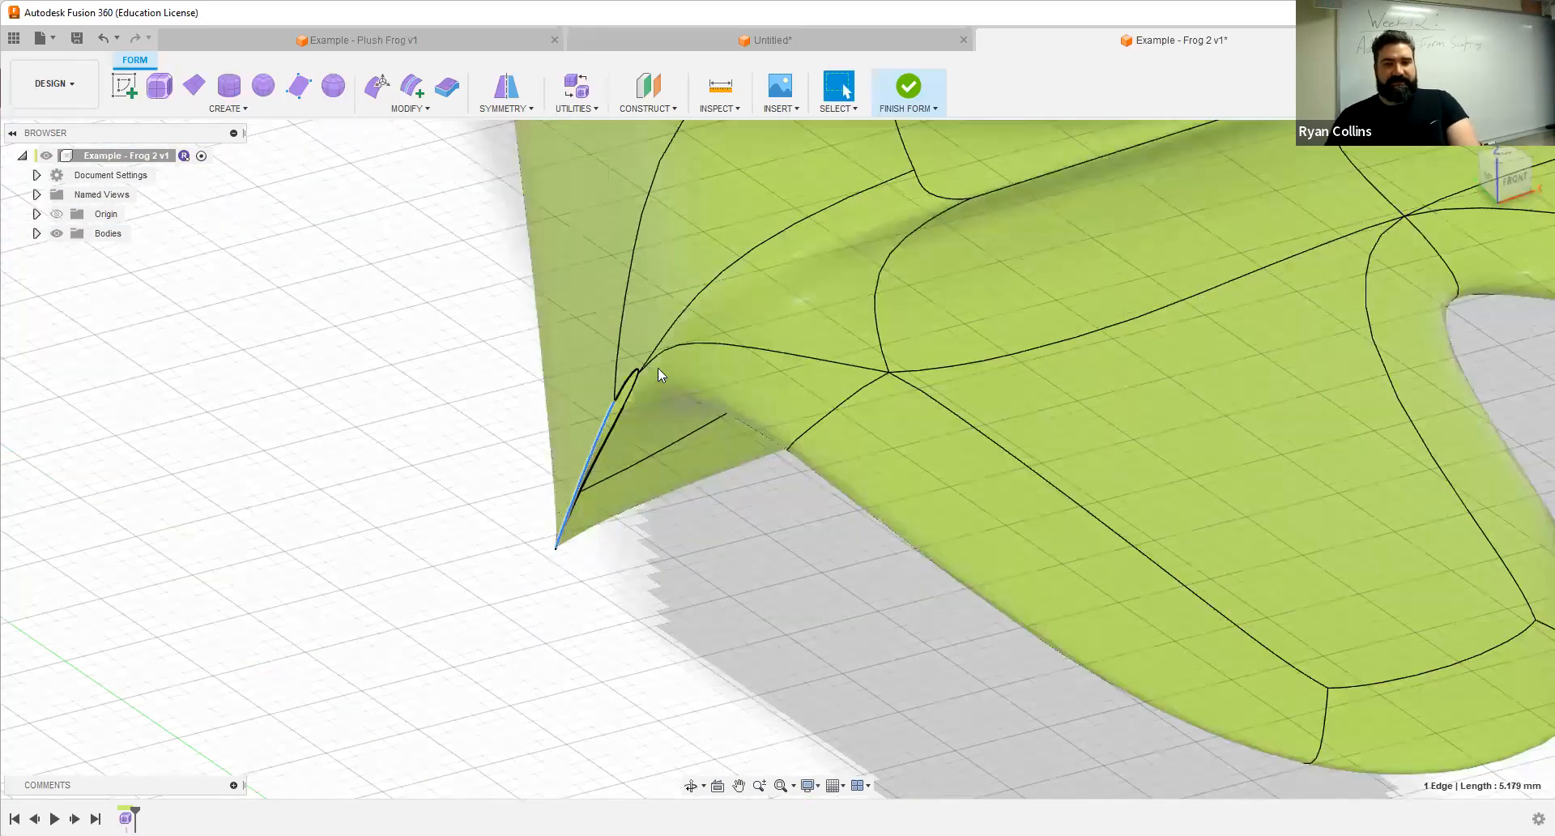
pyautogui.click(320, 326)
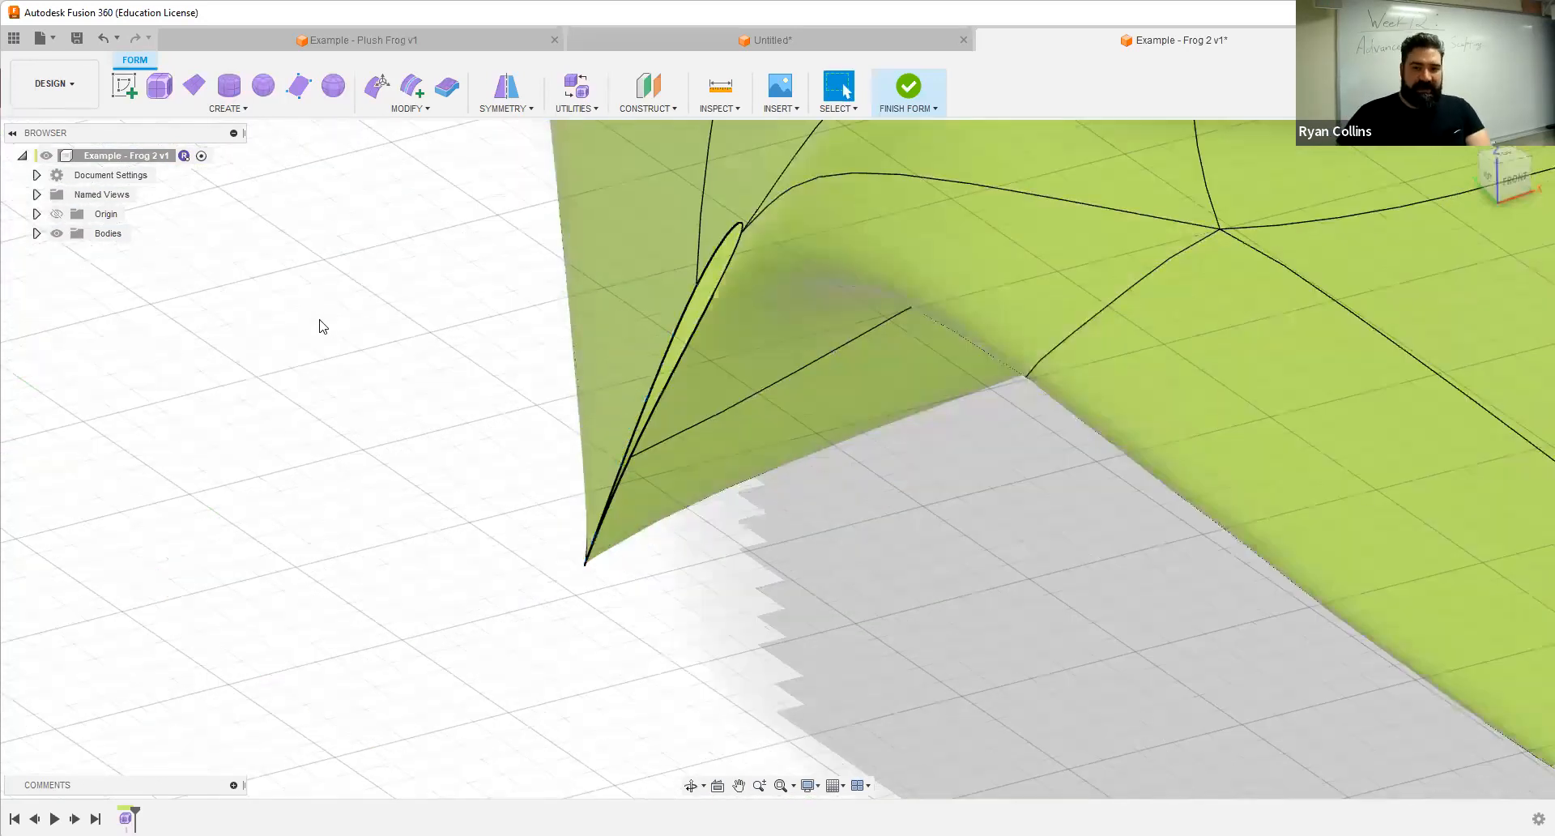
# Step: Start Fill Hole on the opening in the foot's side, preview the Collapse mode and return to Reduced Star
pyautogui.click(427, 115)
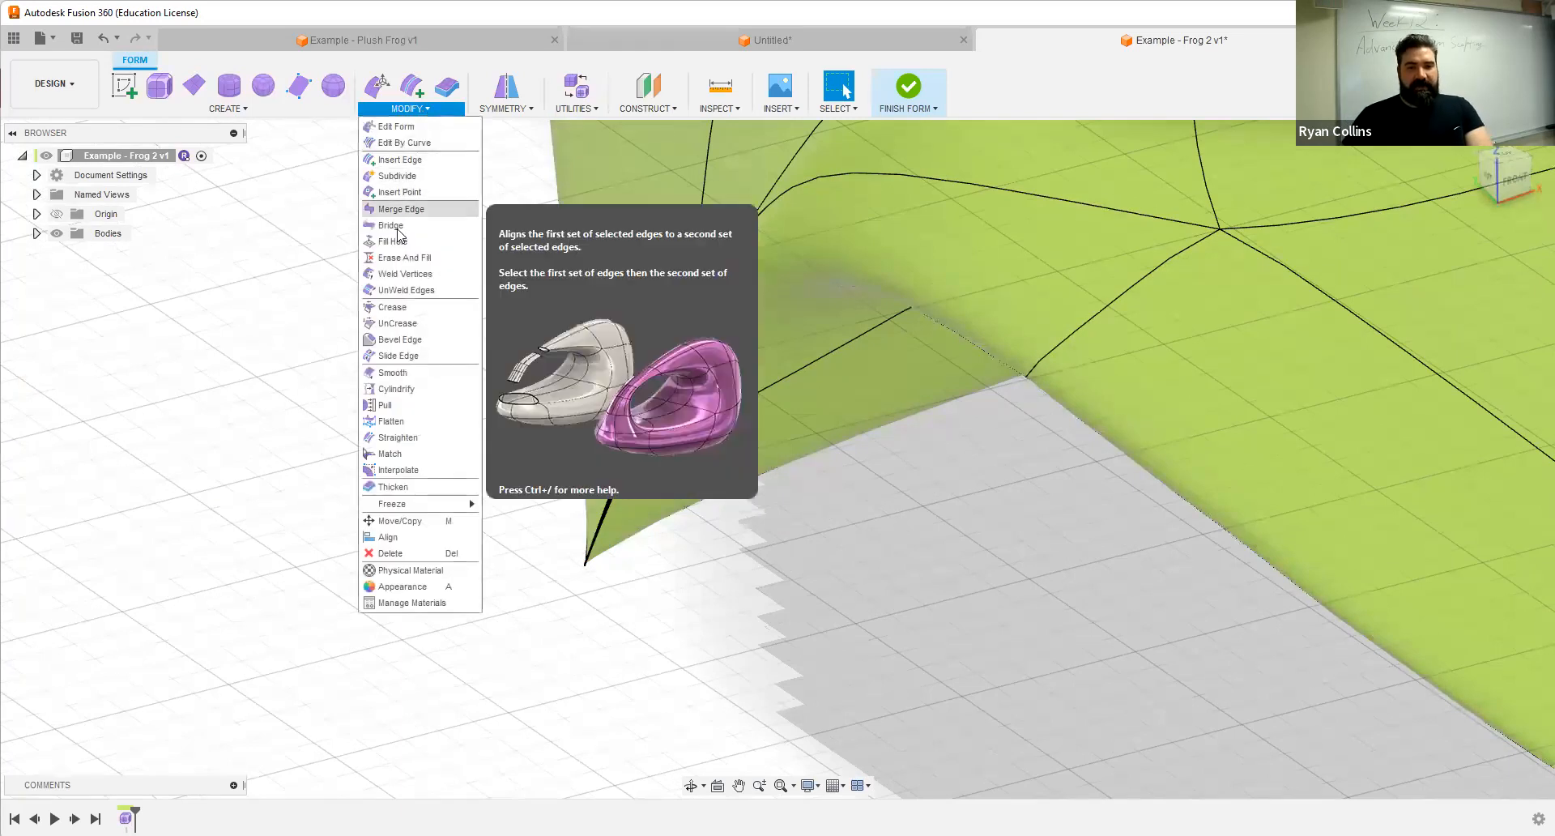
pyautogui.press('Return')
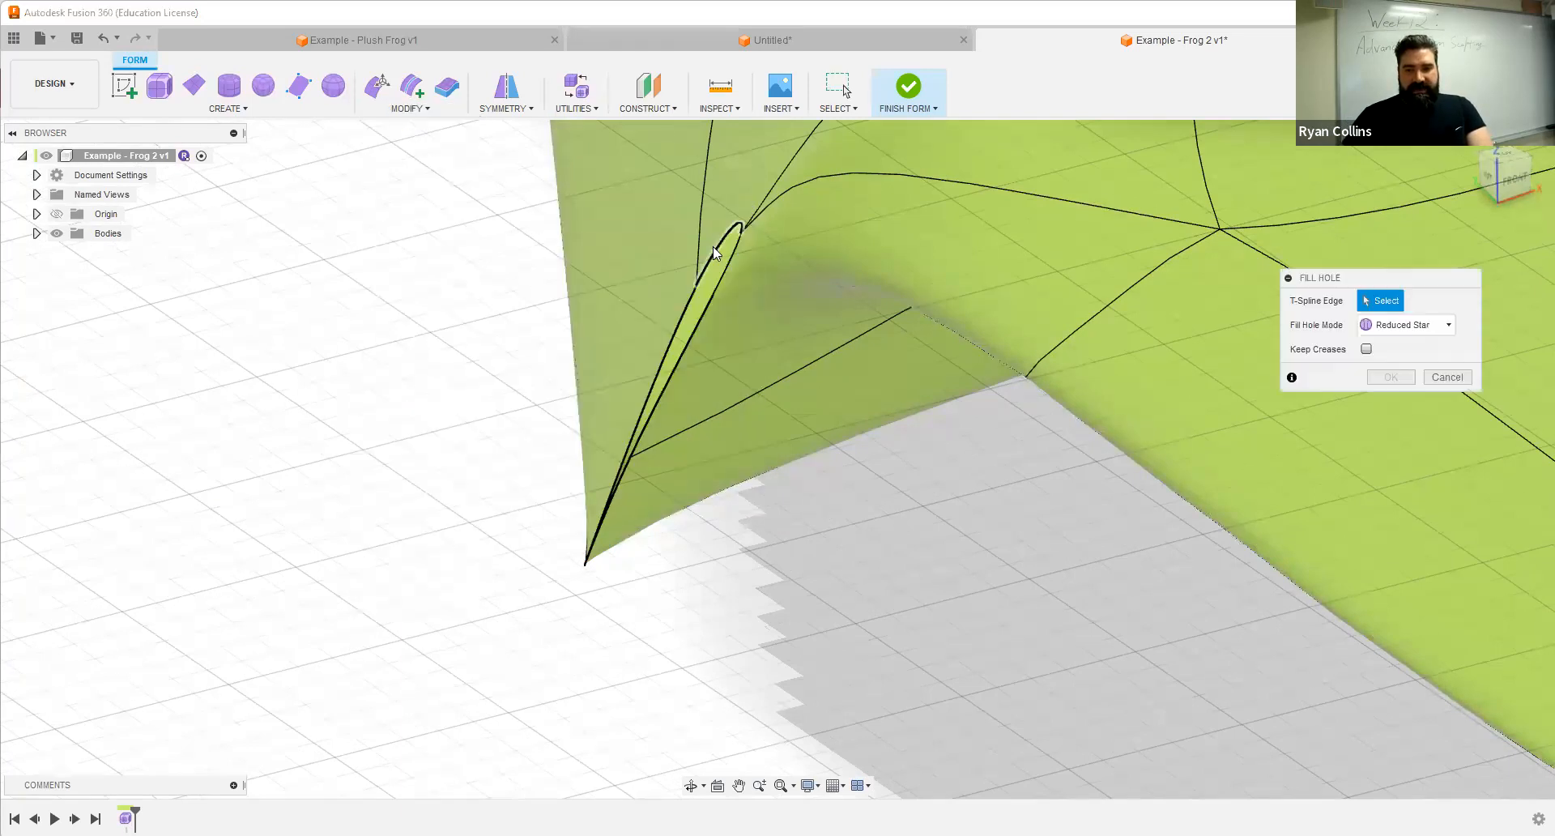
pyautogui.click(713, 246)
pyautogui.keyDown('shift'); pyautogui.moveTo(788, 429); pyautogui.dragTo(1406, 320, button='middle'); pyautogui.keyUp('shift')
pyautogui.click(1406, 324)
pyautogui.click(1392, 357)
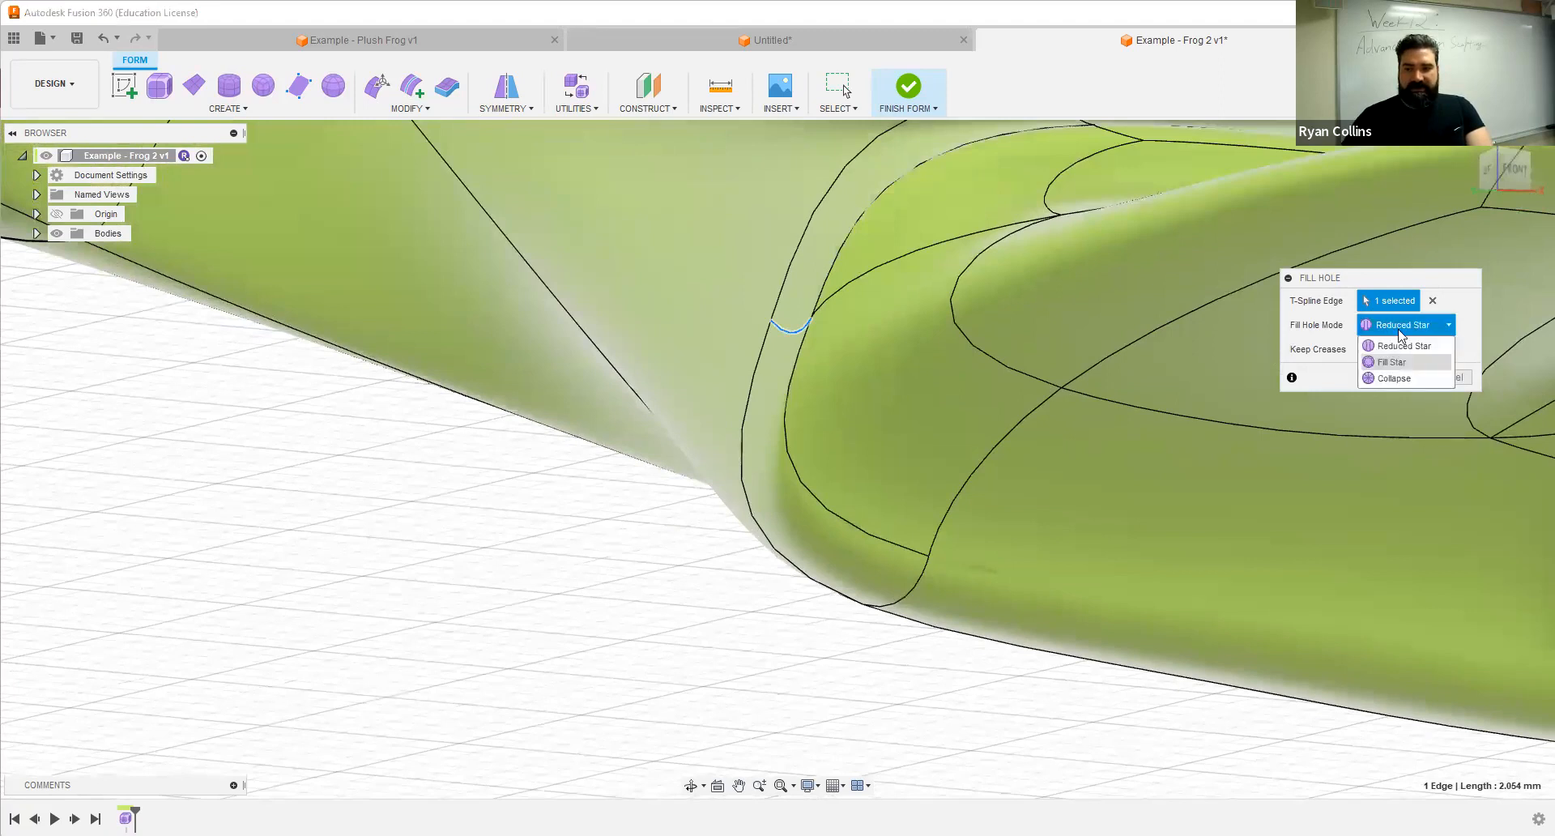
pyautogui.click(1382, 379)
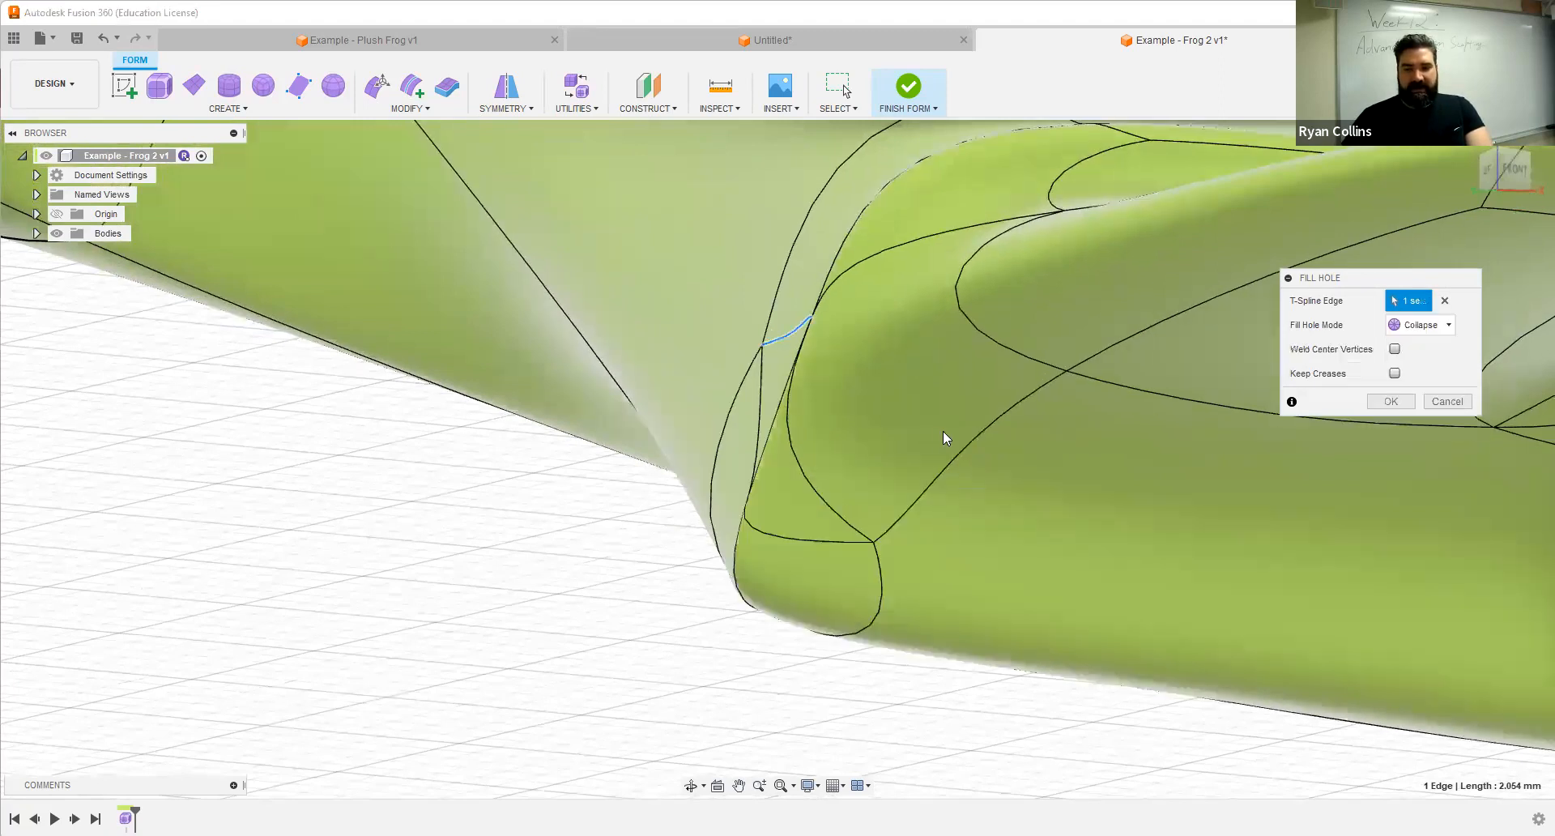
pyautogui.keyDown('shift'); pyautogui.moveTo(936, 431); pyautogui.dragTo(1027, 288, button='middle'); pyautogui.keyUp('shift')
pyautogui.click(1396, 327)
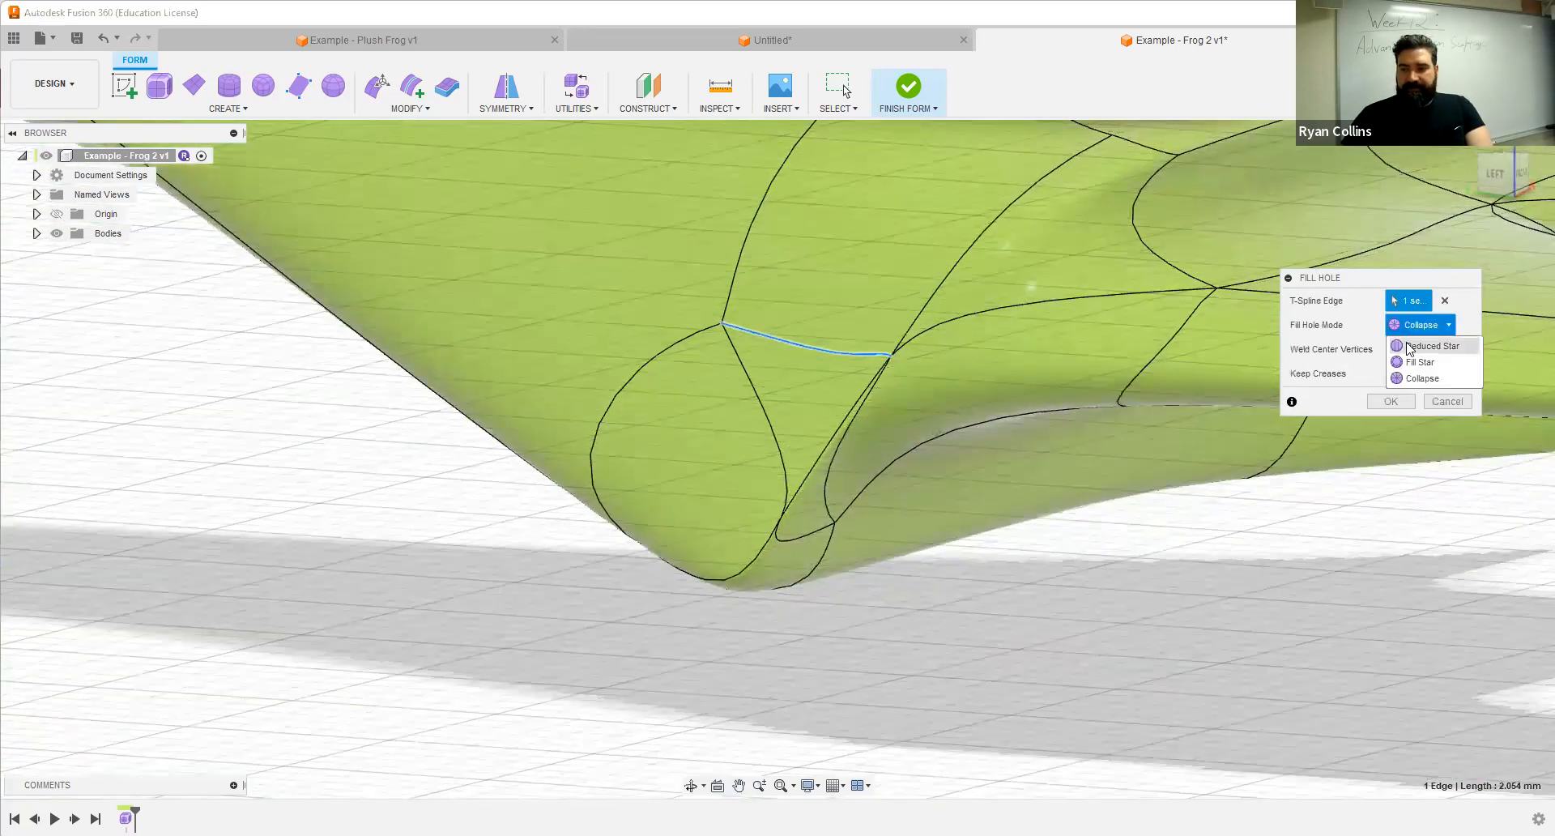
pyautogui.click(1430, 346)
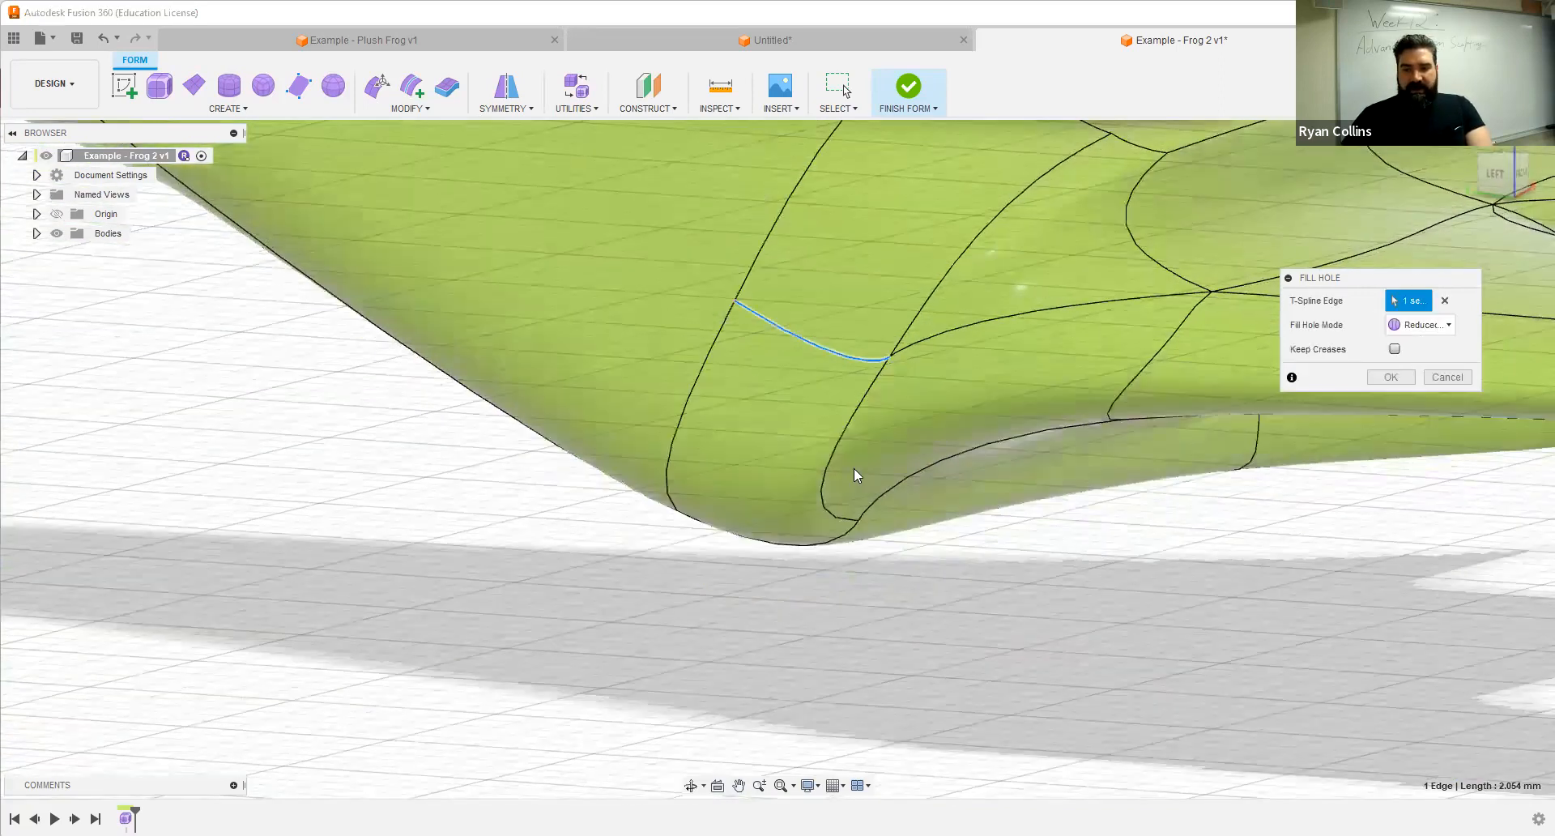
# Step: Preview Fill Star and Keep Creases, and fill the hole in Reduced Star mode without keeping creases
pyautogui.keyDown('shift'); pyautogui.moveTo(854, 468); pyautogui.dragTo(1218, 320, button='middle'); pyautogui.keyUp('shift')
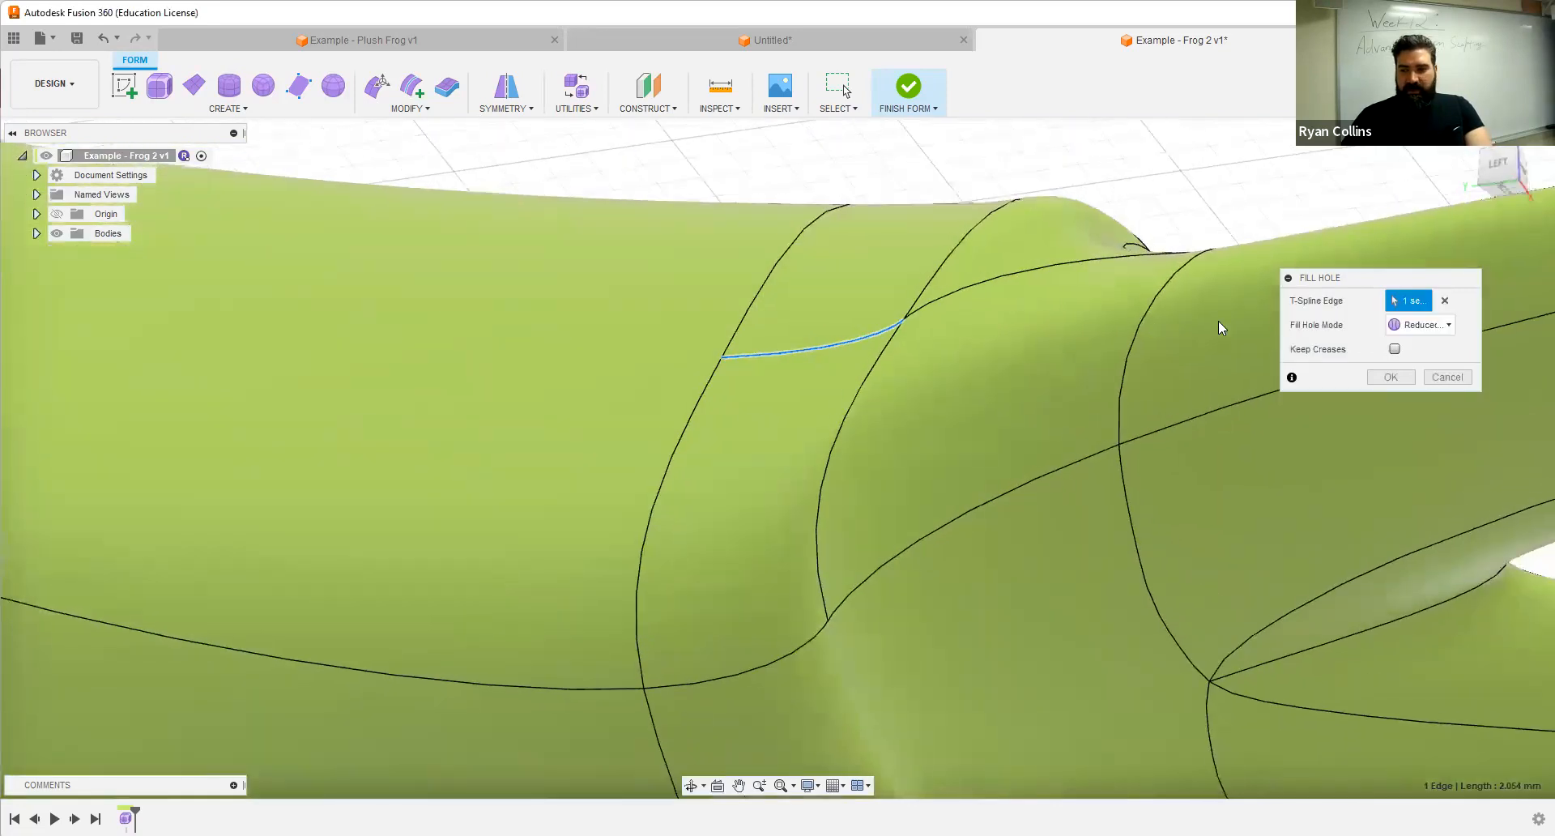
pyautogui.click(1415, 325)
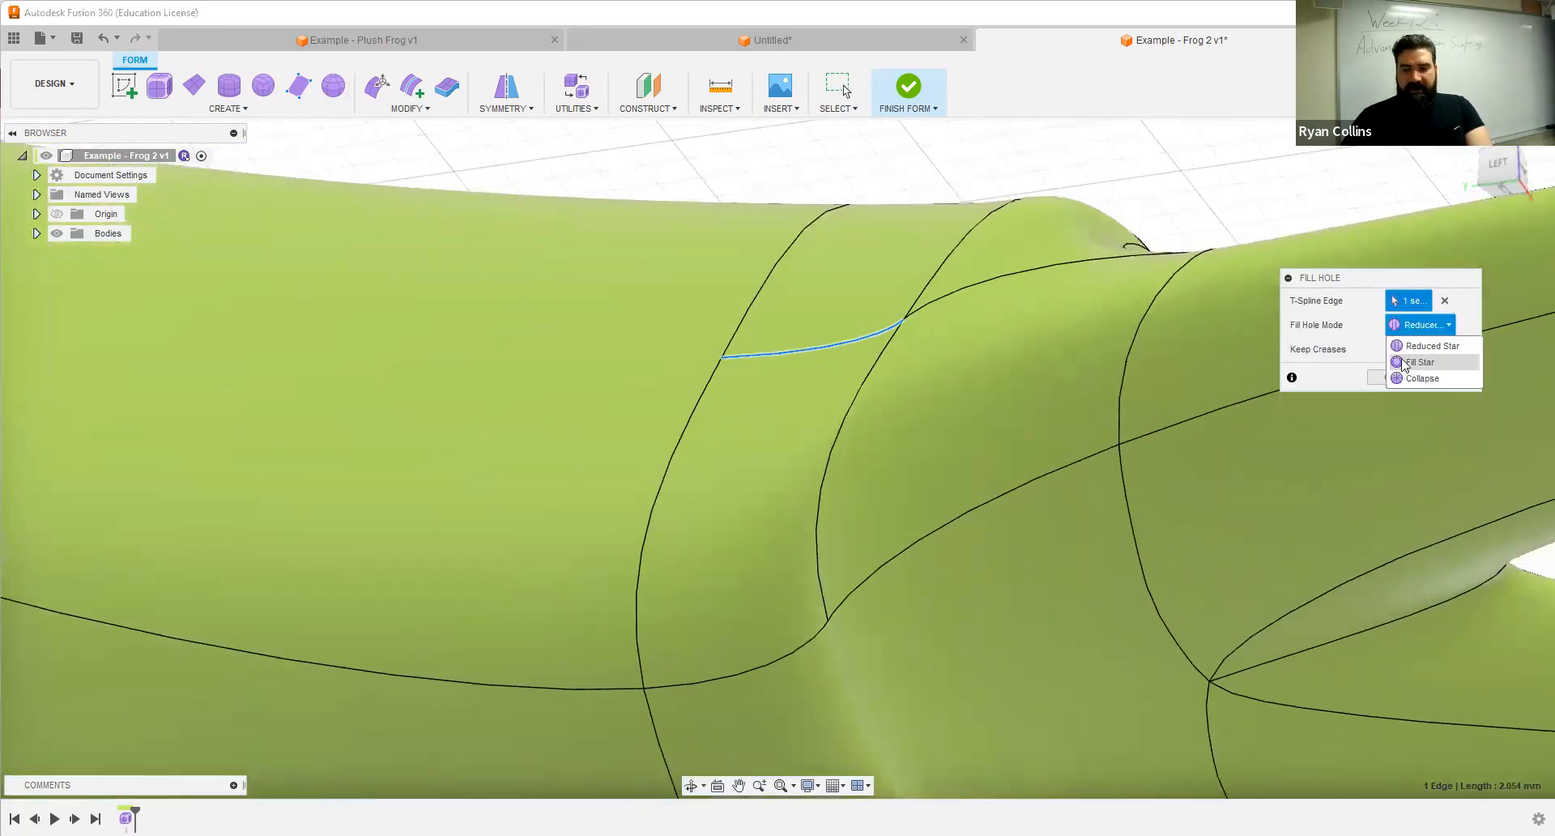
pyautogui.click(1408, 364)
pyautogui.click(1417, 325)
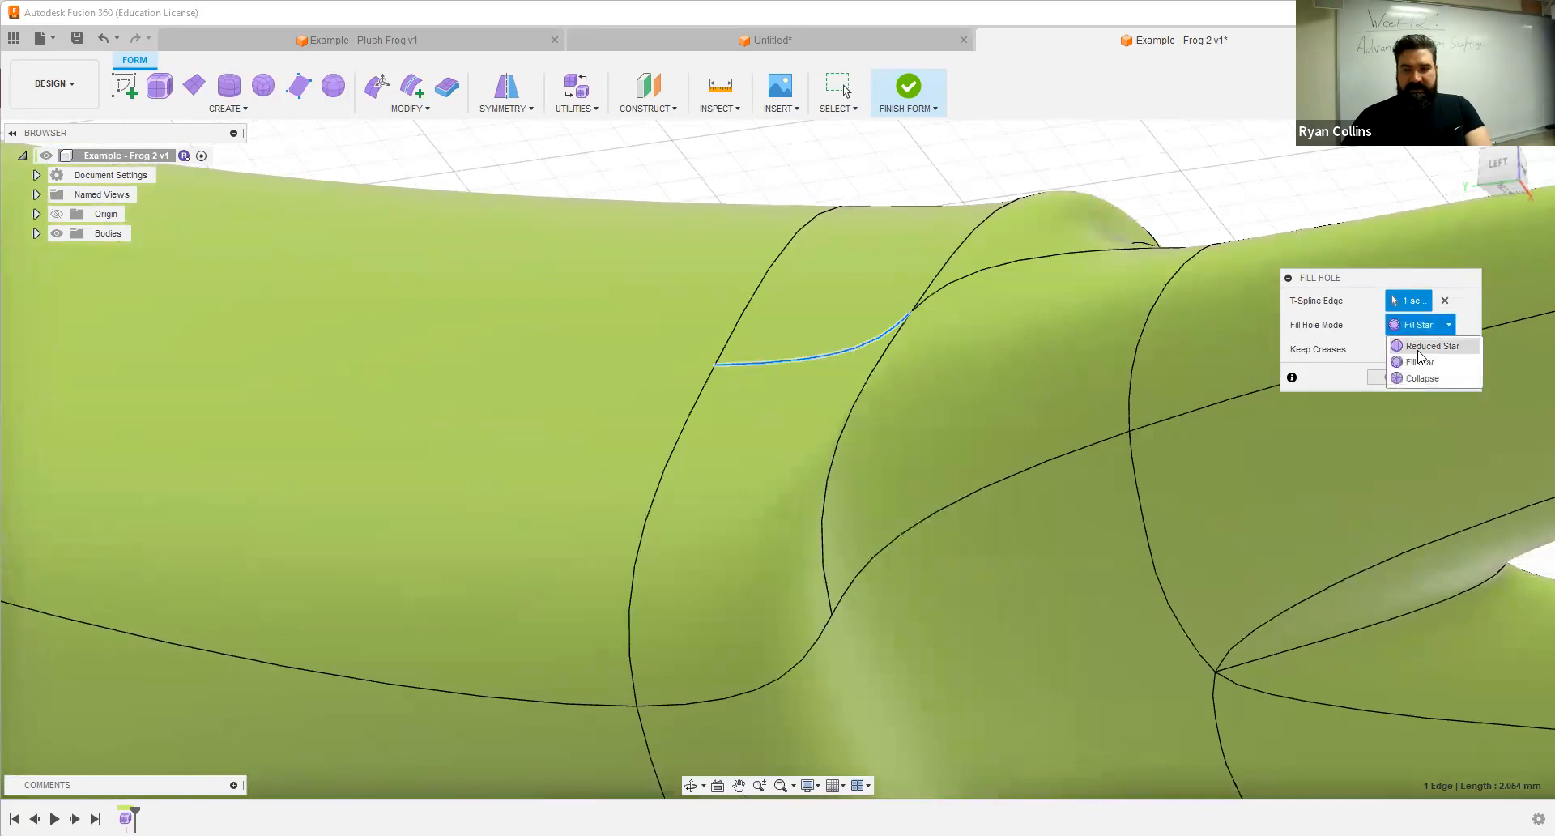
pyautogui.click(1395, 348)
pyautogui.click(1394, 350)
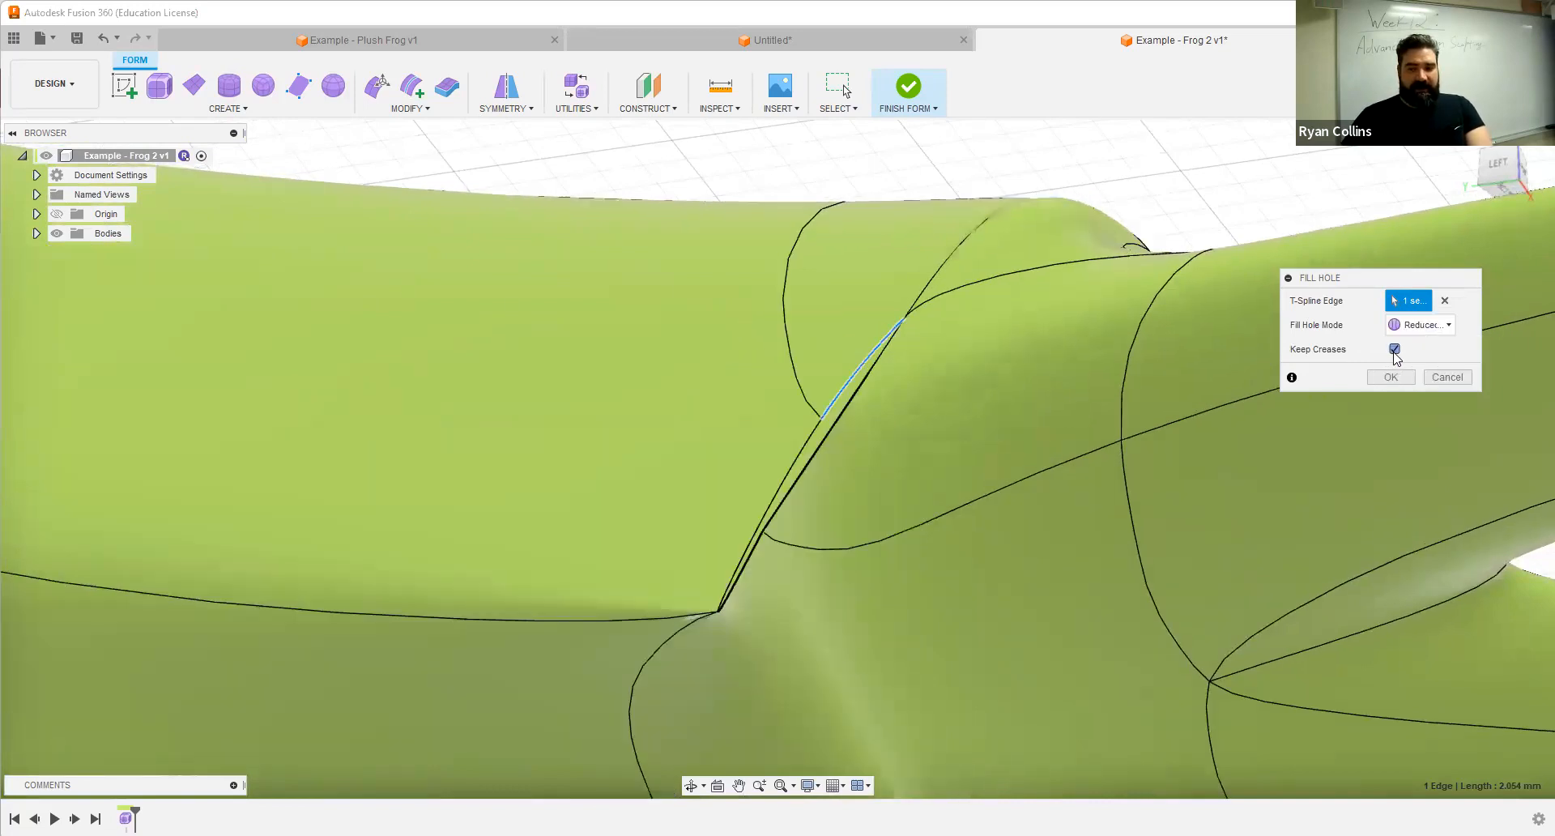
pyautogui.click(1394, 349)
pyautogui.keyDown('shift'); pyautogui.moveTo(967, 471); pyautogui.dragTo(1045, 450, button='middle'); pyautogui.keyUp('shift')
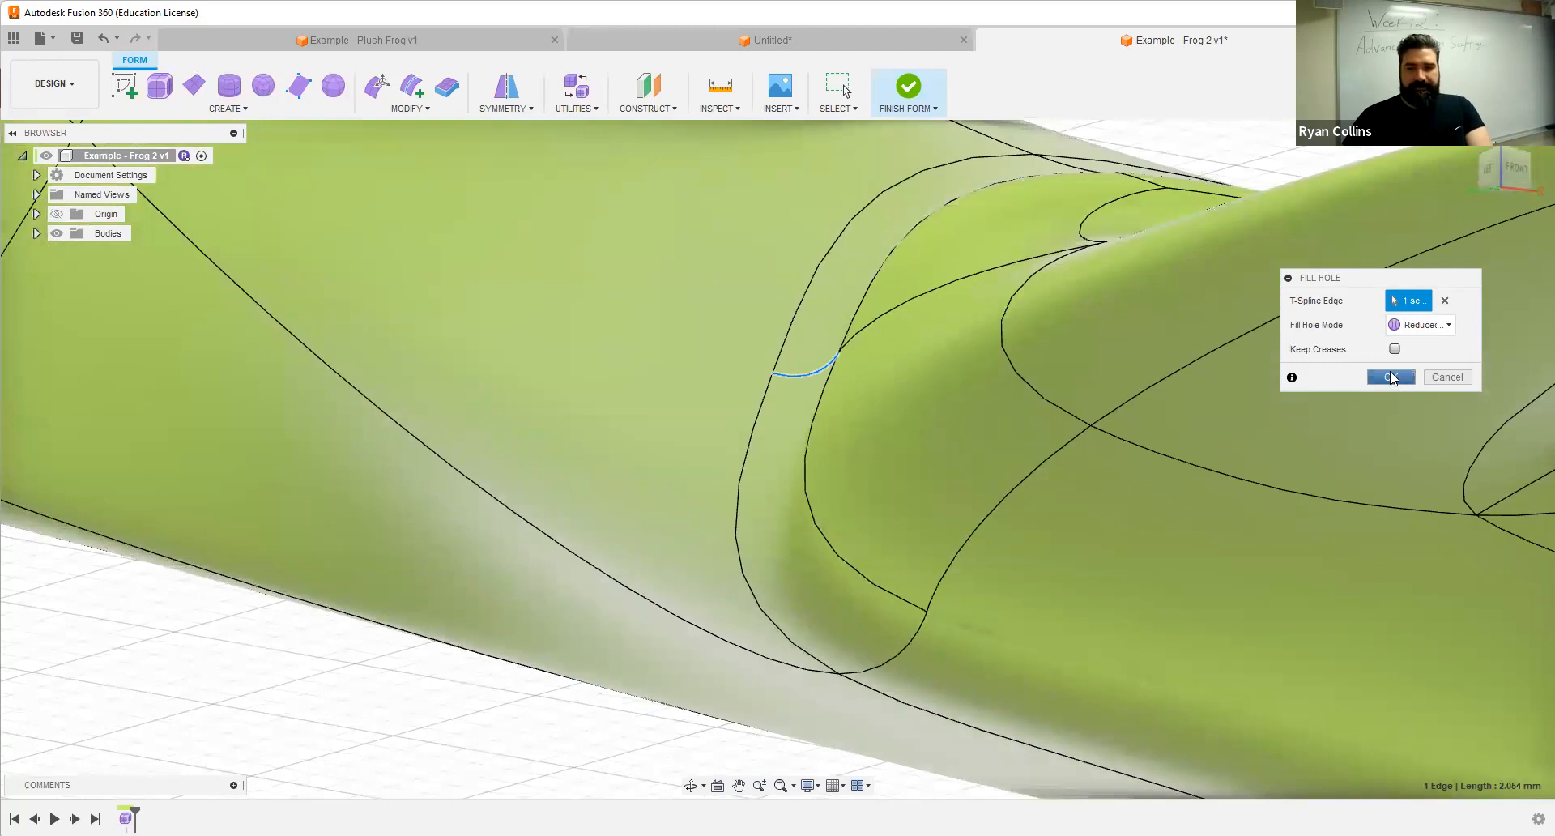
# Step: Select all 26 faces of the front foot and narrow it sideways with a scale of about 0.544
pyautogui.keyDown('shift'); pyautogui.moveTo(1100, 528); pyautogui.dragTo(826, 369, button='middle'); pyautogui.keyUp('shift')
pyautogui.scroll(5, 1231, 547)
pyautogui.scroll(-5, 1230, 547)
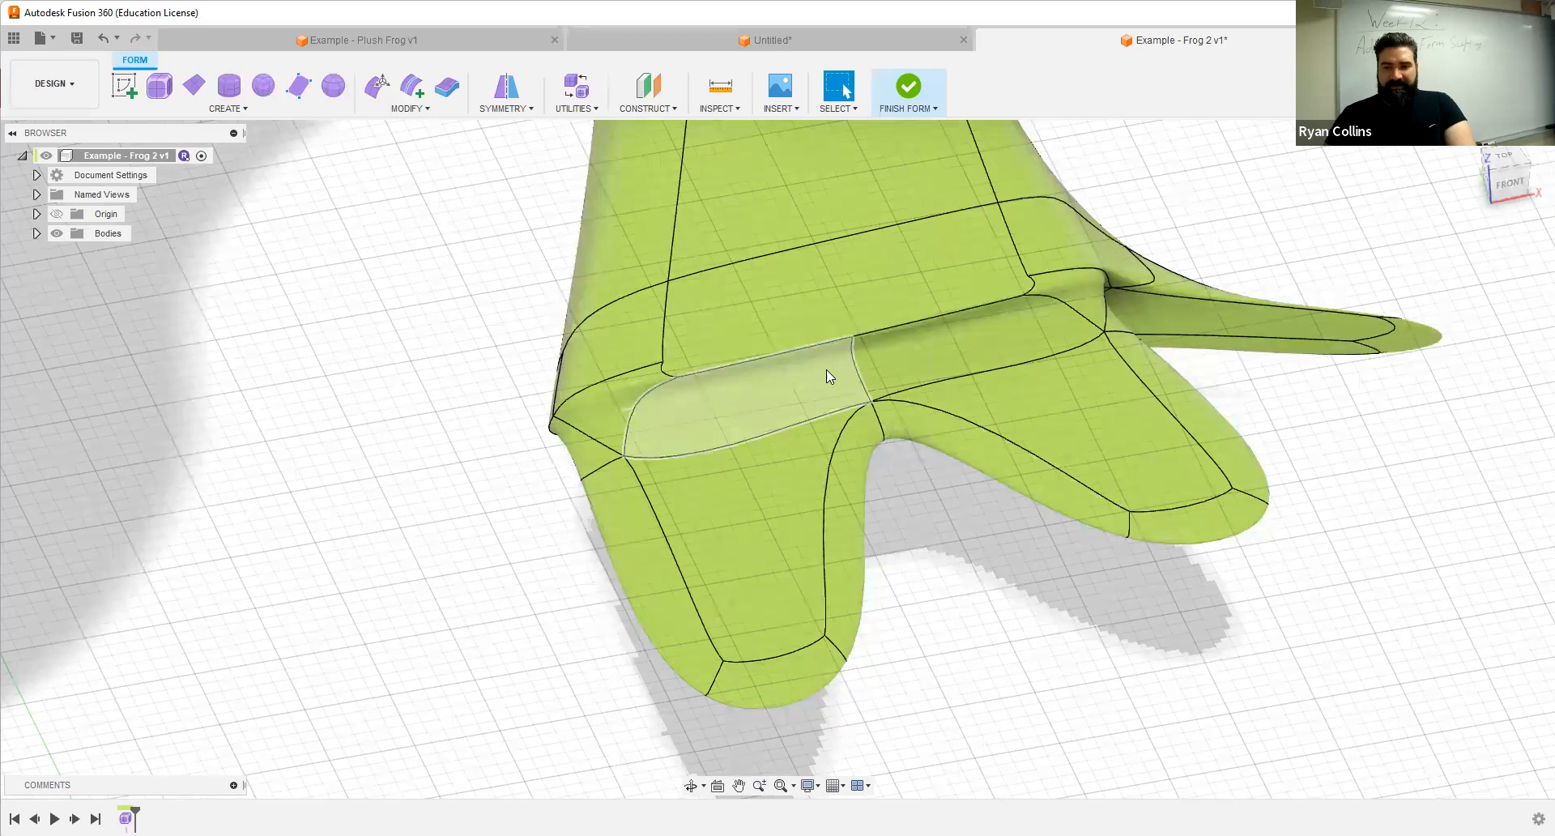
pyautogui.scroll(-2, 1346, 299)
pyautogui.scroll(-4, 819, 351)
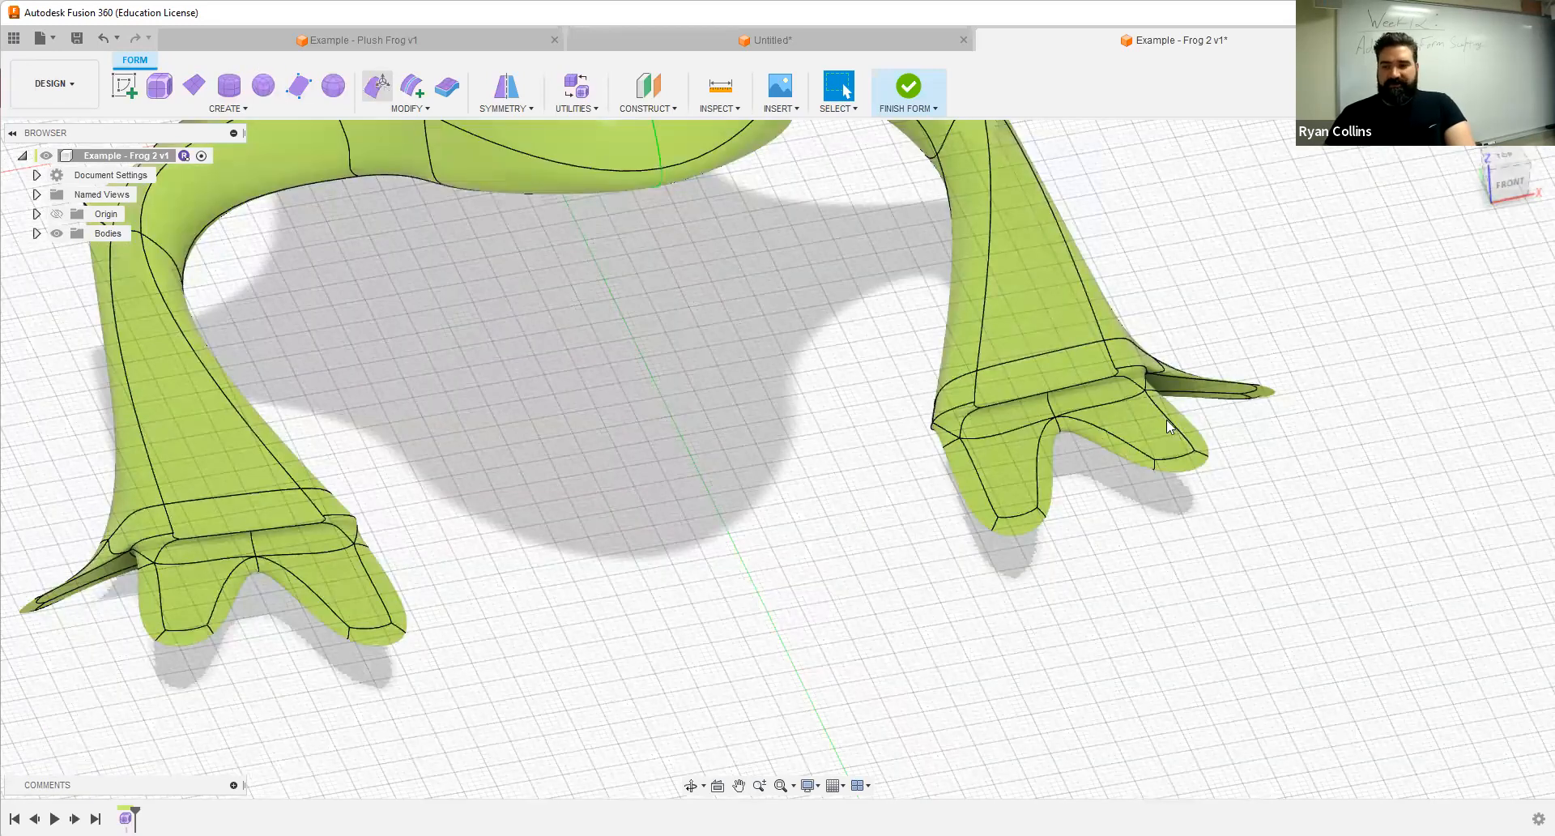
pyautogui.scroll(5, 902, 354)
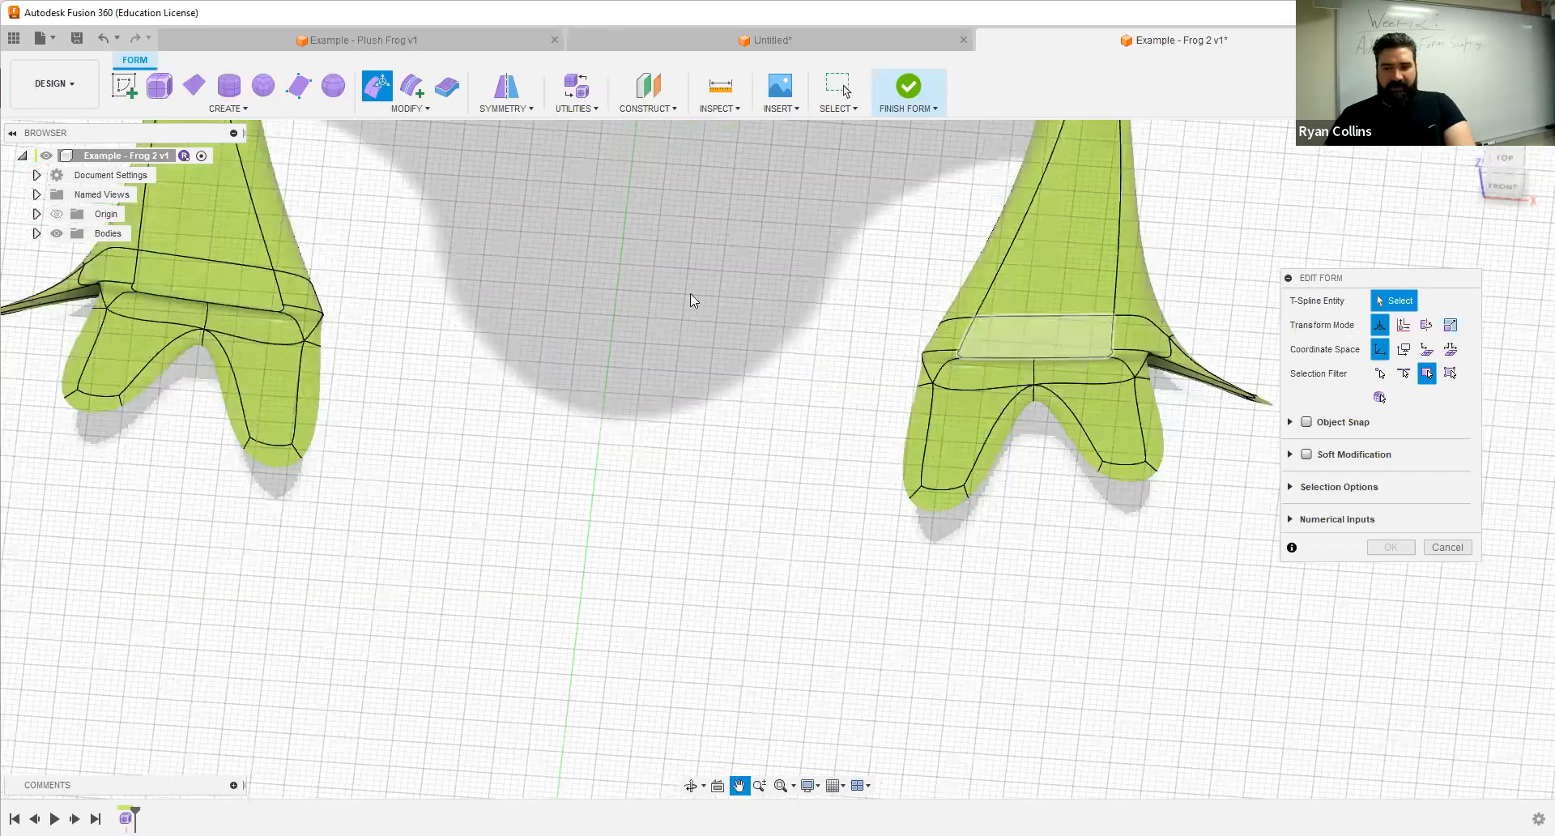
pyautogui.moveTo(662, 273); pyautogui.dragTo(1183, 556)
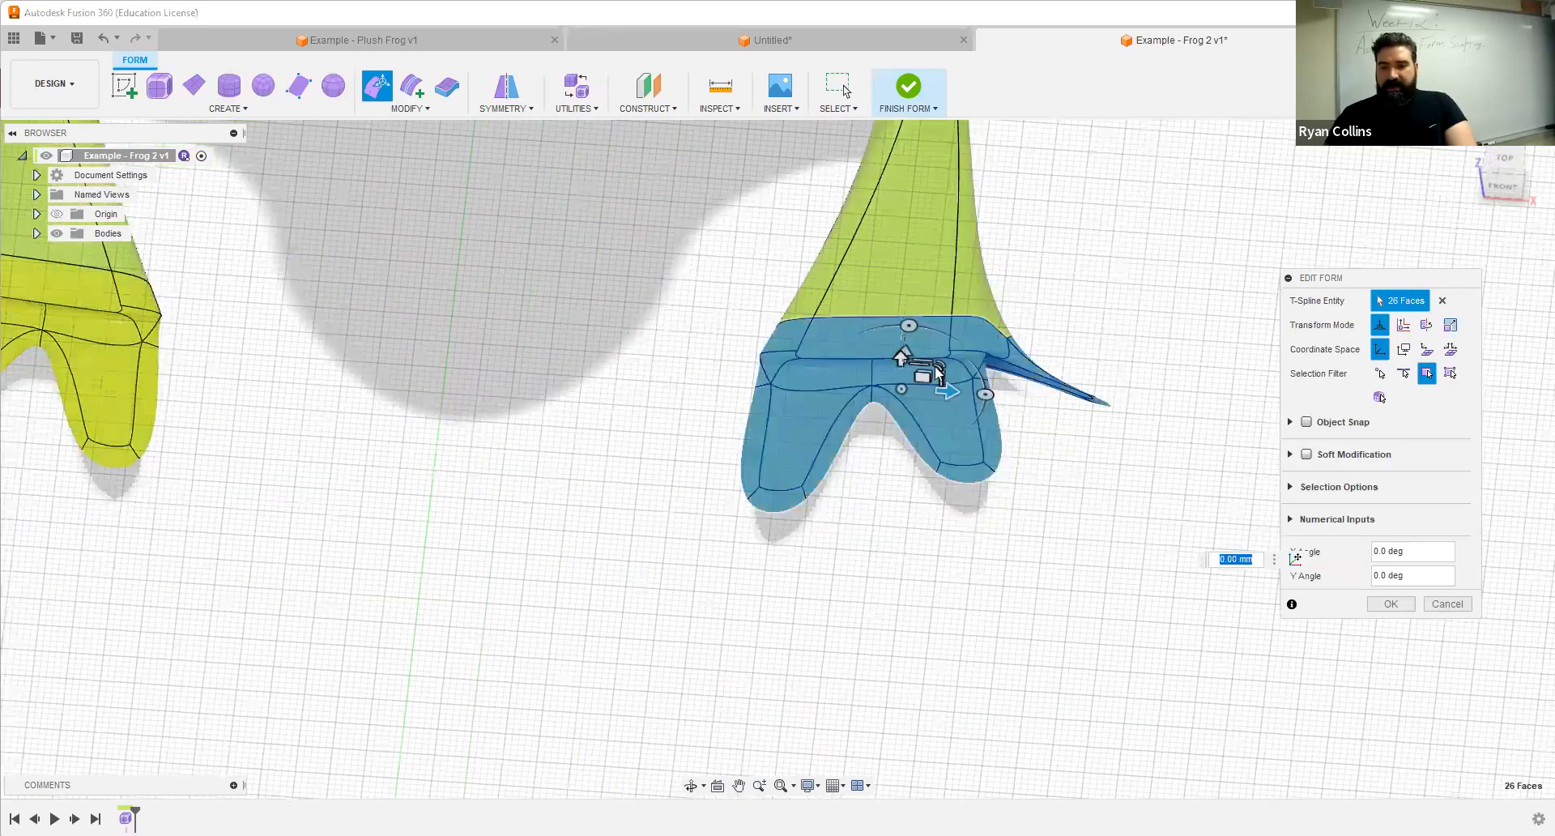
pyautogui.scroll(1, 938, 373)
pyautogui.moveTo(937, 366); pyautogui.dragTo(922, 368)
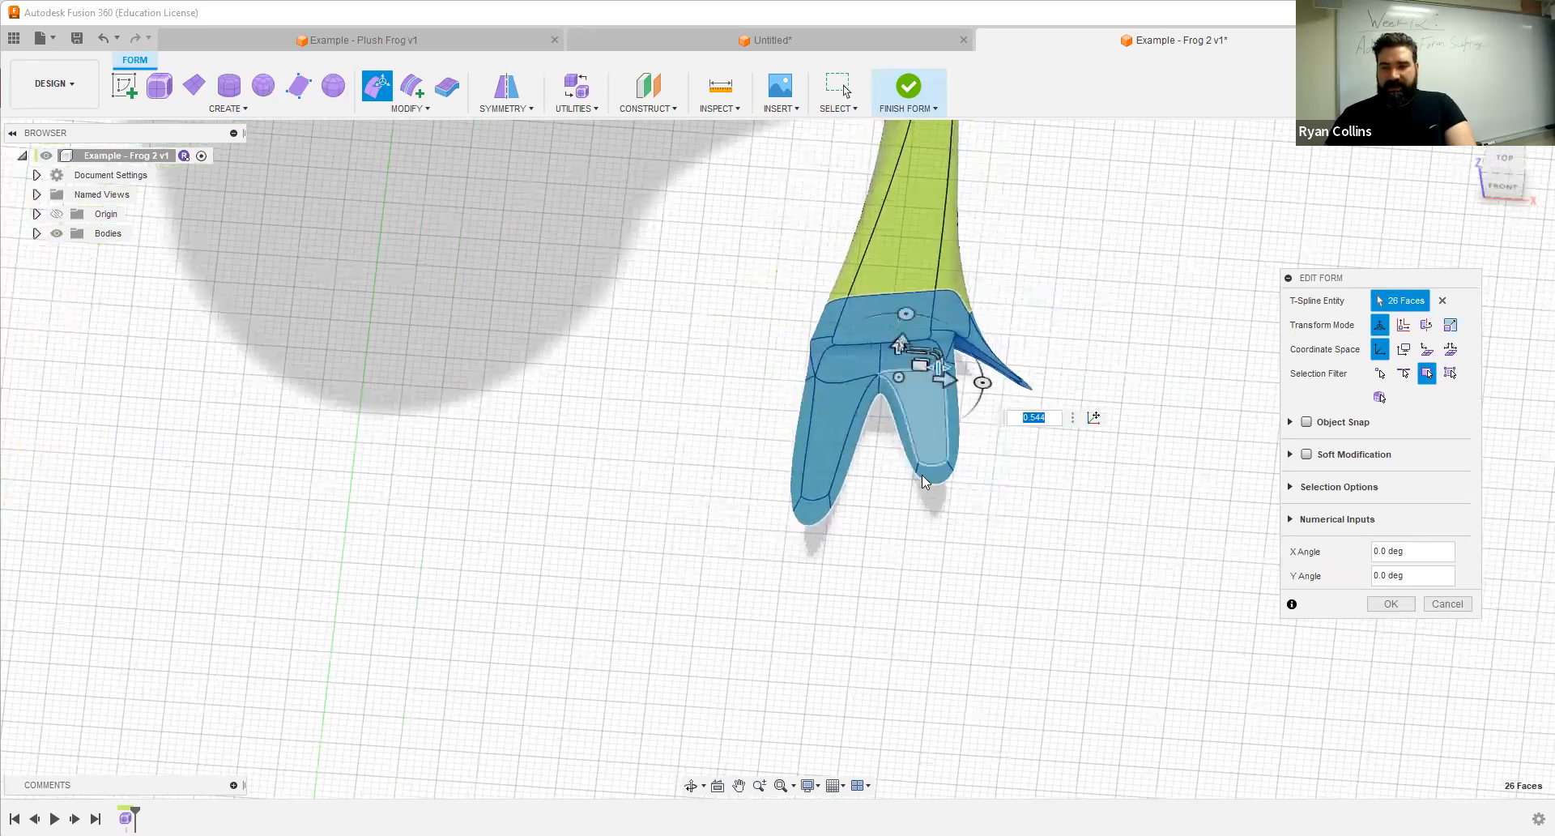
pyautogui.click(1012, 560)
pyautogui.keyDown('shift'); pyautogui.moveTo(1013, 560); pyautogui.dragTo(1082, 499, button='middle'); pyautogui.keyUp('shift')
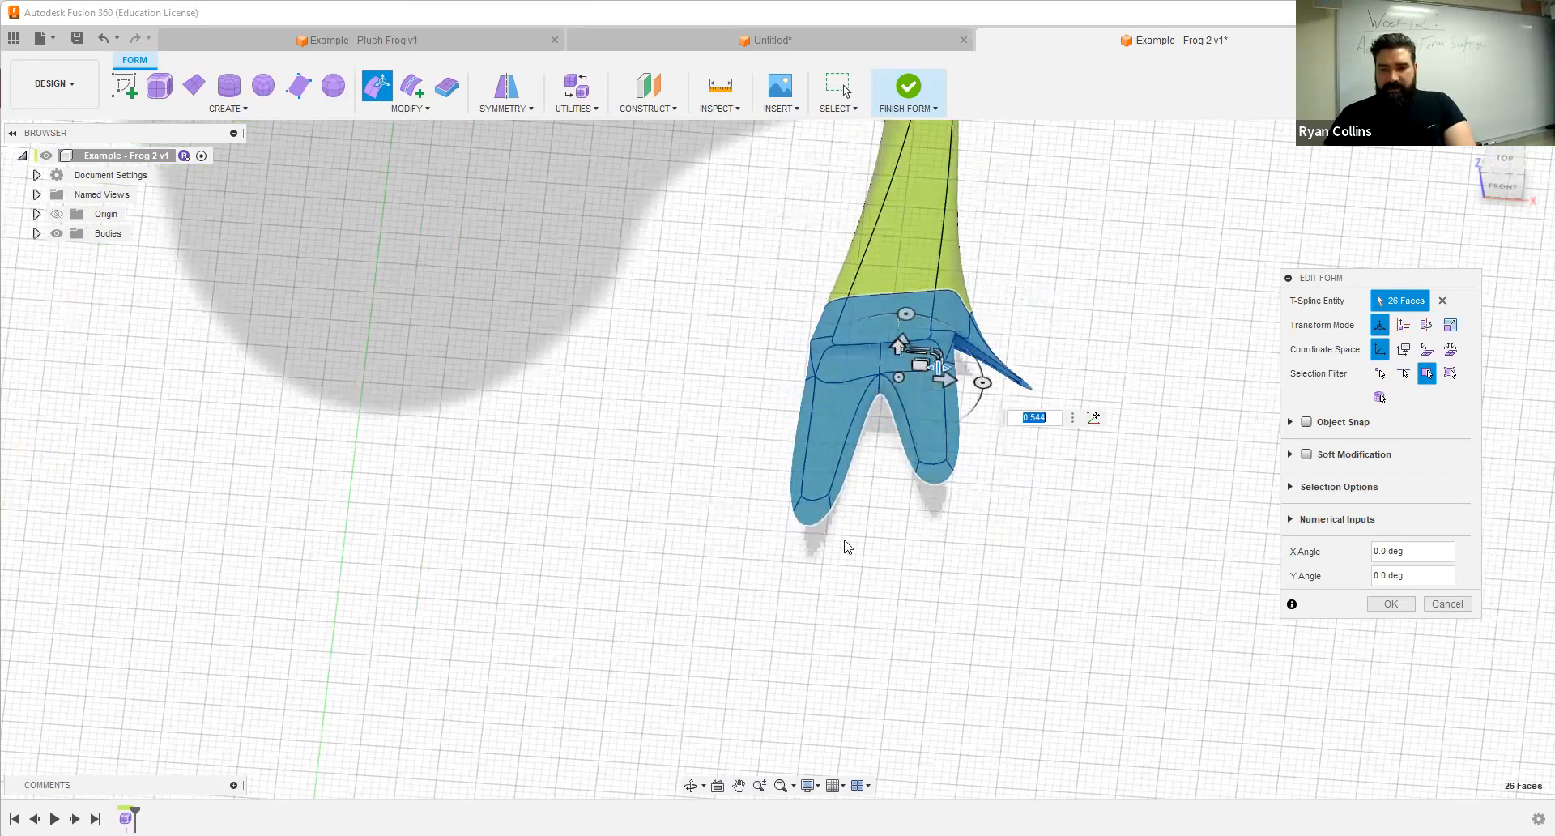
# Step: Try to pull a new toe out of the foot's side face, and undo the extrusion
pyautogui.scroll(4, 739, 541)
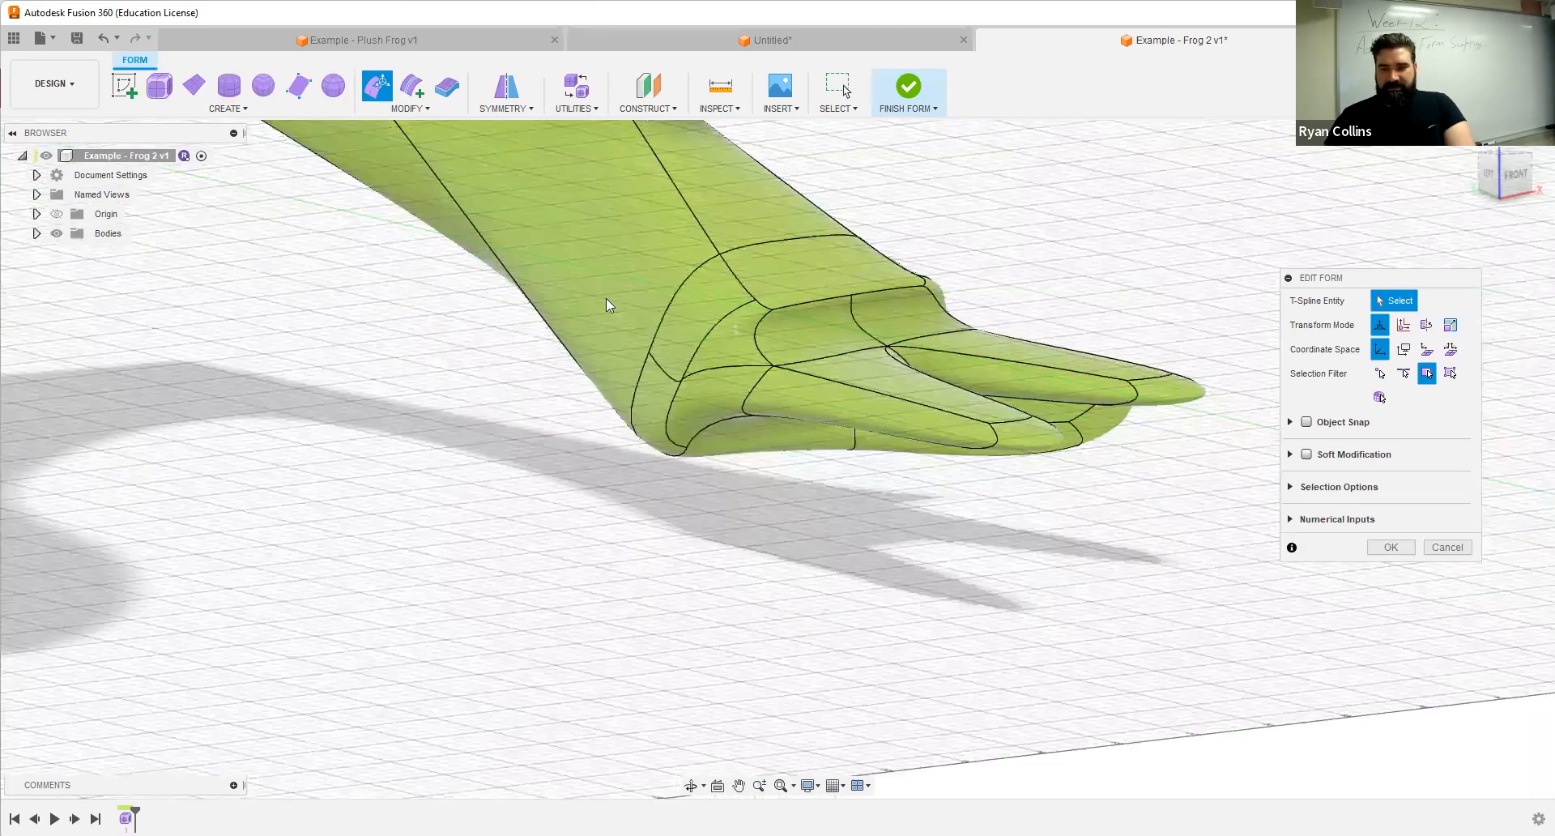
pyautogui.scroll(3, 606, 298)
pyautogui.keyDown('shift'); pyautogui.moveTo(763, 423); pyautogui.dragTo(760, 487, button='middle'); pyautogui.keyUp('shift')
pyautogui.click(657, 271)
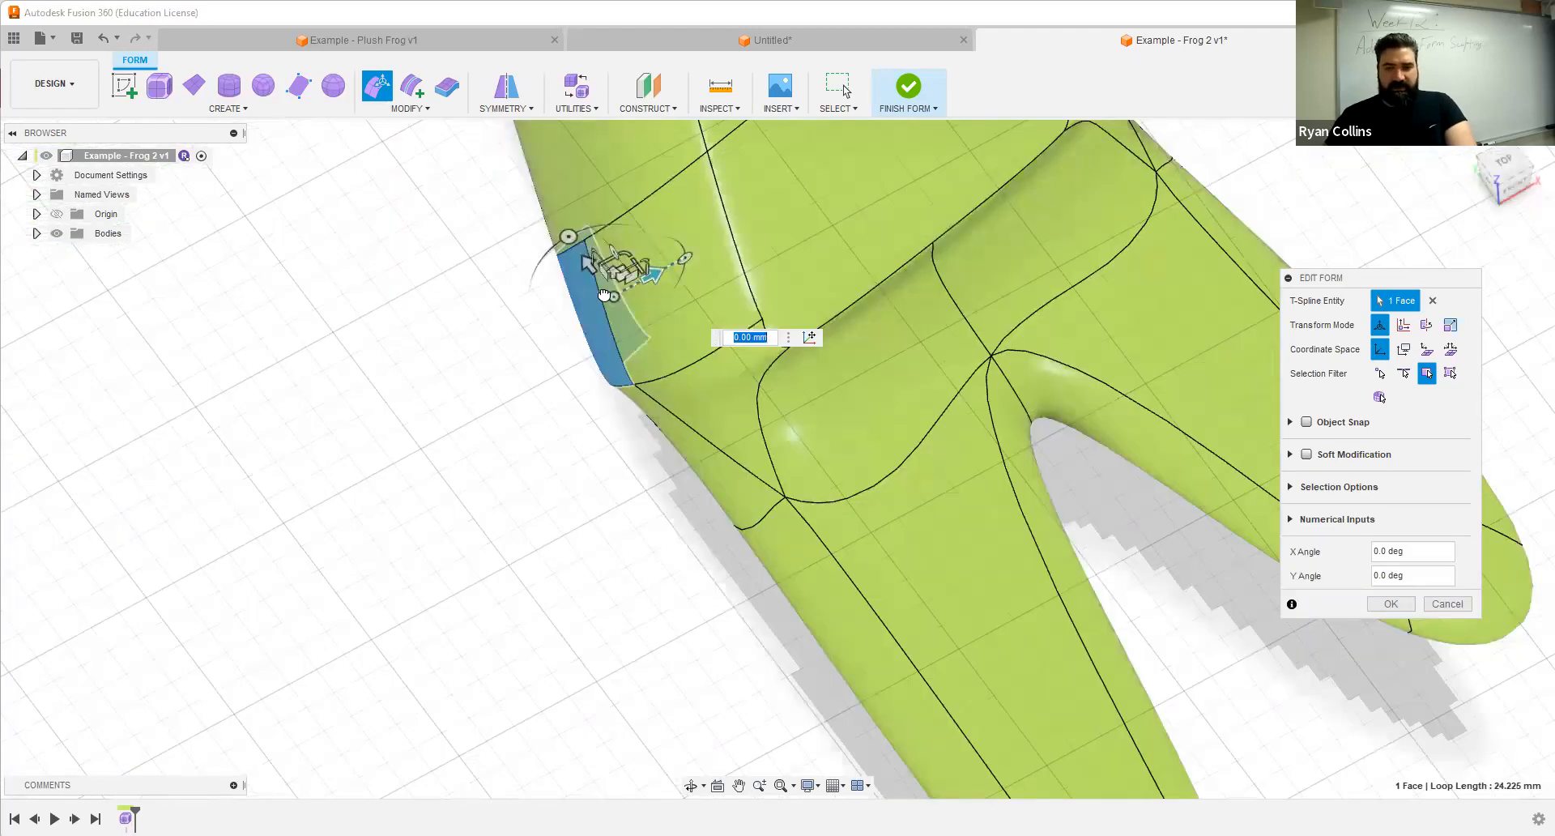
pyautogui.keyDown('alt'); pyautogui.moveTo(433, 366); pyautogui.dragTo(435, 371); pyautogui.keyUp('alt')
pyautogui.keyDown('shift'); pyautogui.moveTo(687, 407); pyautogui.dragTo(716, 326, button='middle'); pyautogui.keyUp('shift')
pyautogui.keyDown('shift'); pyautogui.moveTo(761, 350); pyautogui.dragTo(690, 385, button='middle'); pyautogui.keyUp('shift')
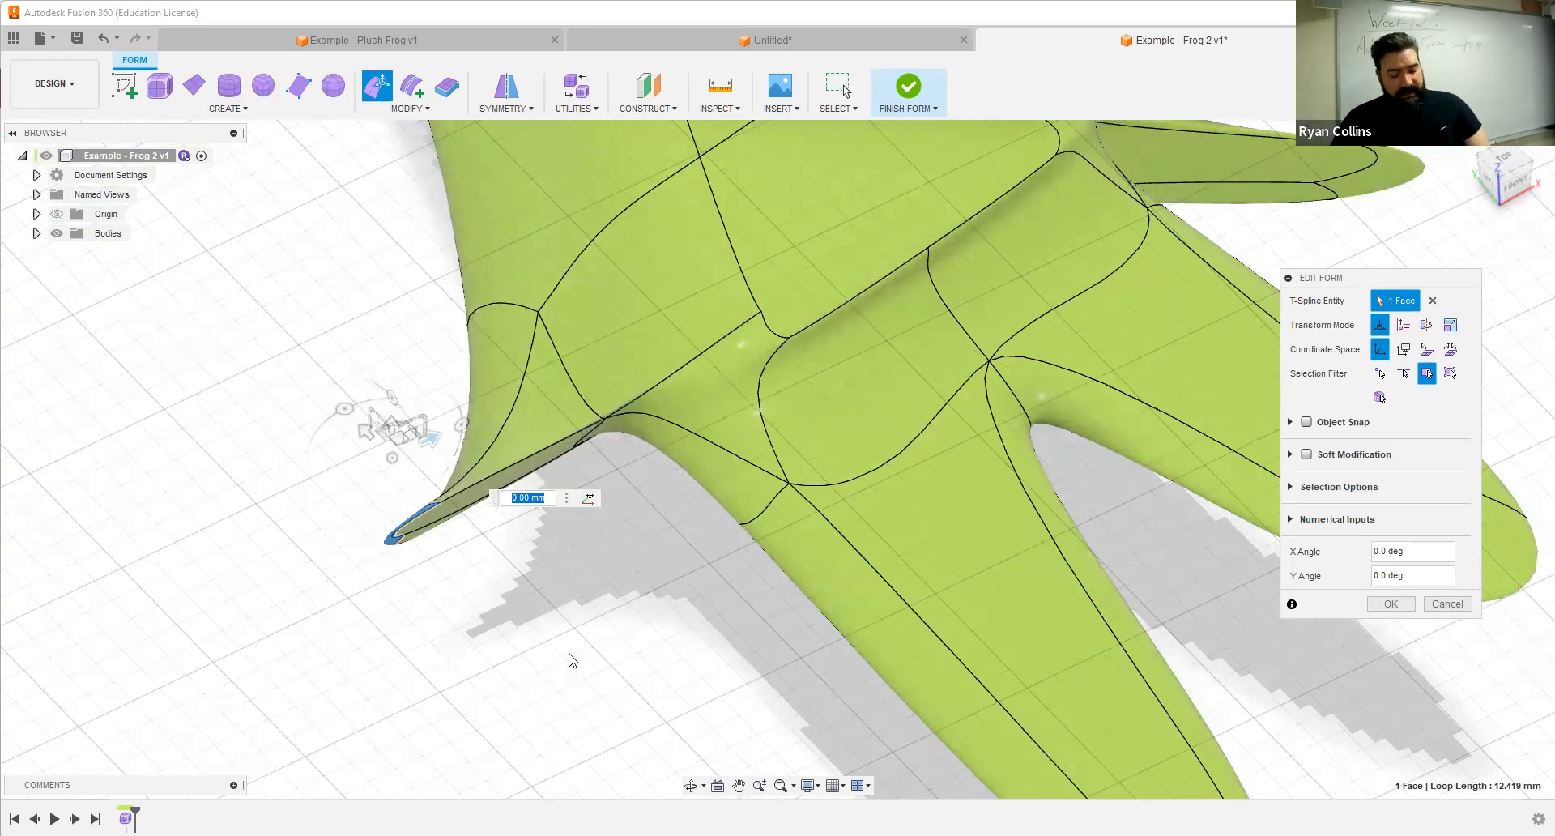
pyautogui.hotkey('ctrl', 'z')
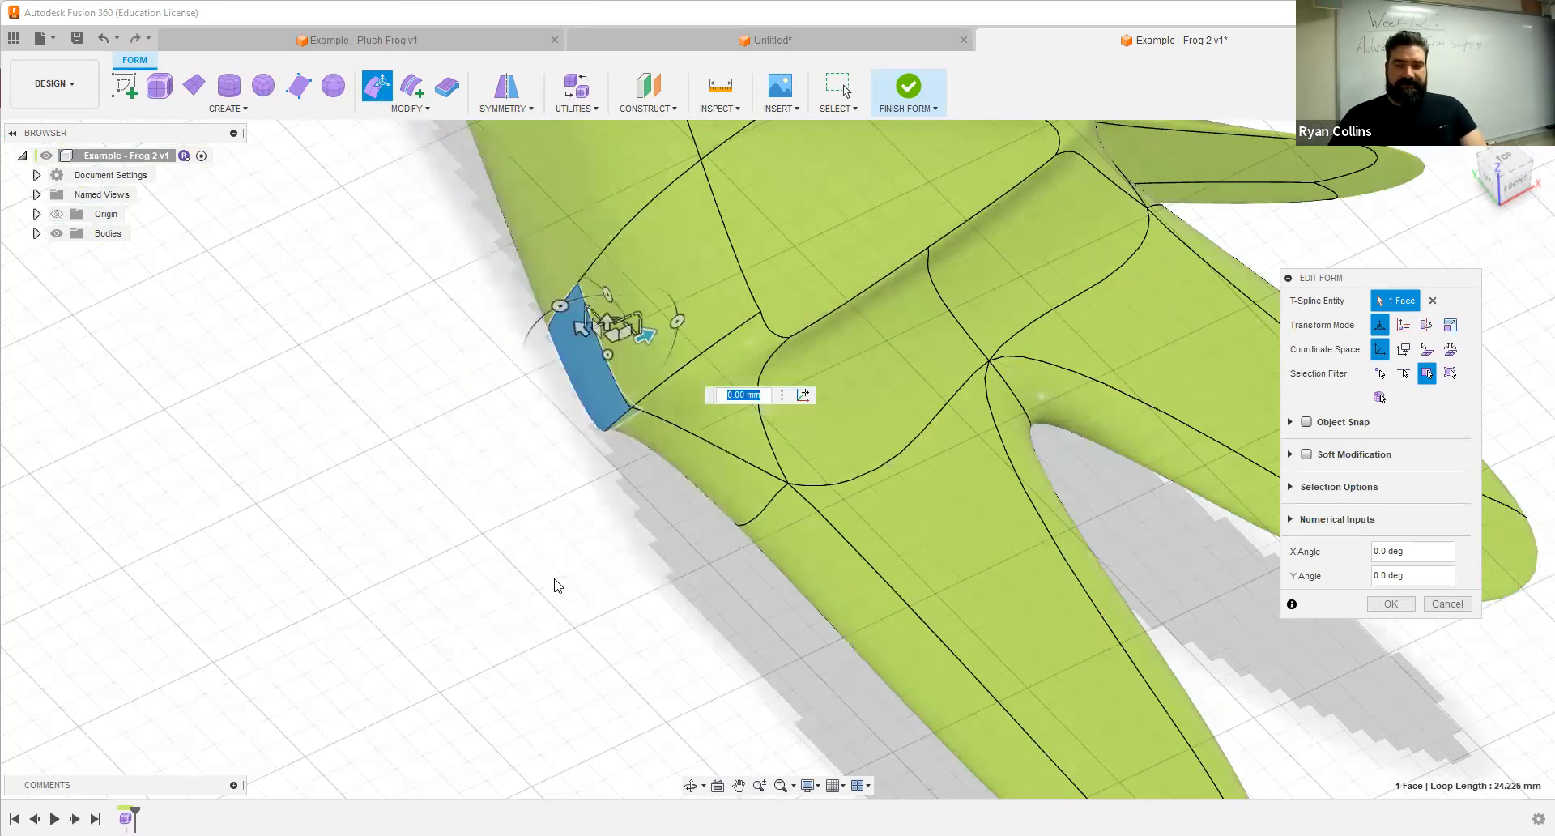
# Step: Confirm the form edit and delete the single face on the foot's side beside the heel
pyautogui.click(1530, 608)
pyautogui.moveTo(500, 530)
pyautogui.keyDown('shift'); pyautogui.mouseDown(button='middle')
pyautogui.moveTo(503, 548)
pyautogui.moveTo(543, 519)
pyautogui.moveTo(525, 518)
pyautogui.mouseUp(button='middle'); pyautogui.keyUp('shift')
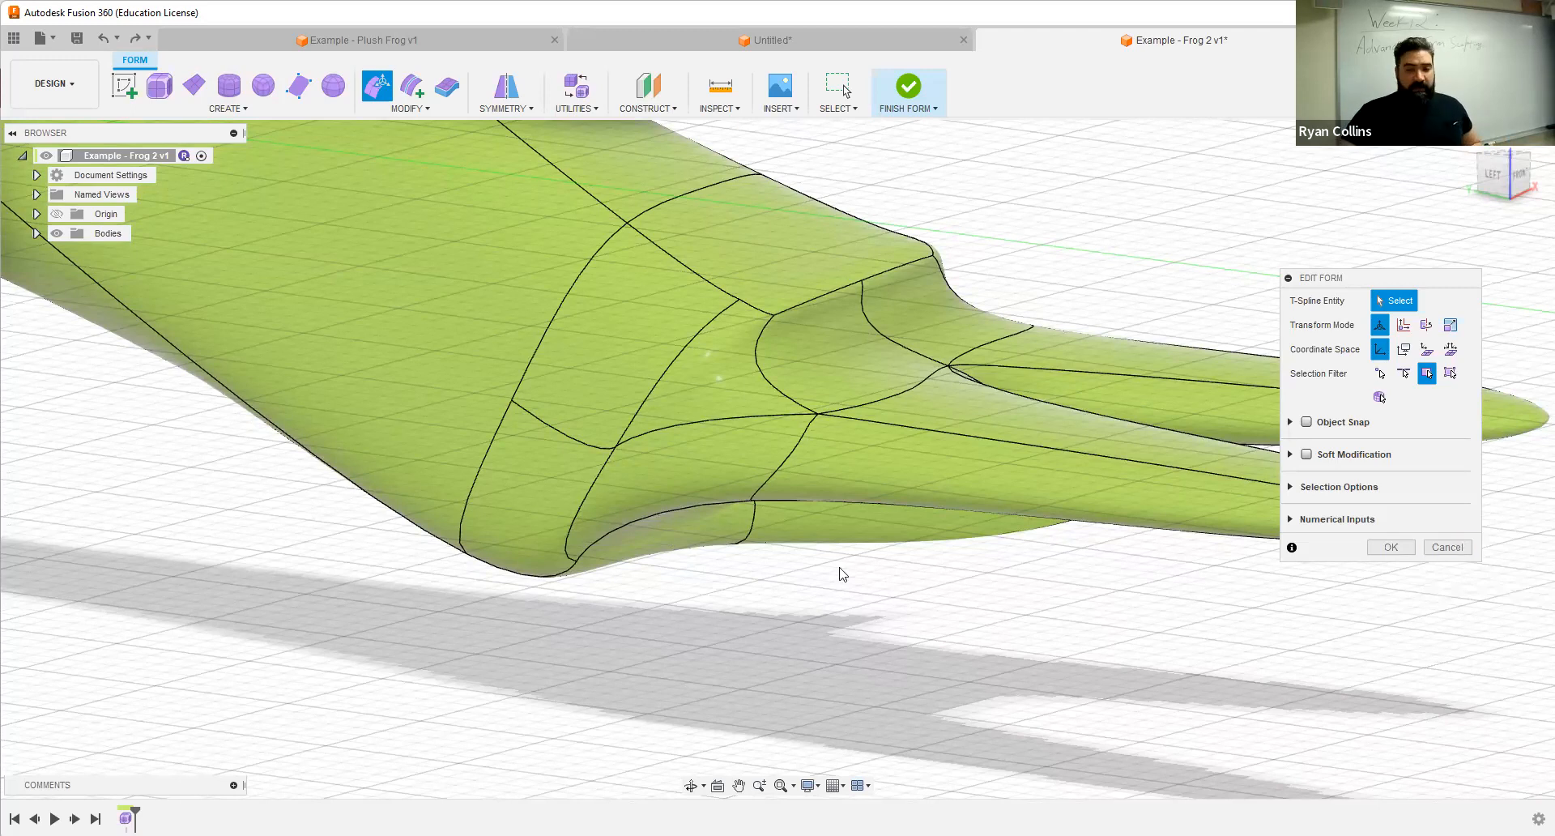
pyautogui.click(1401, 551)
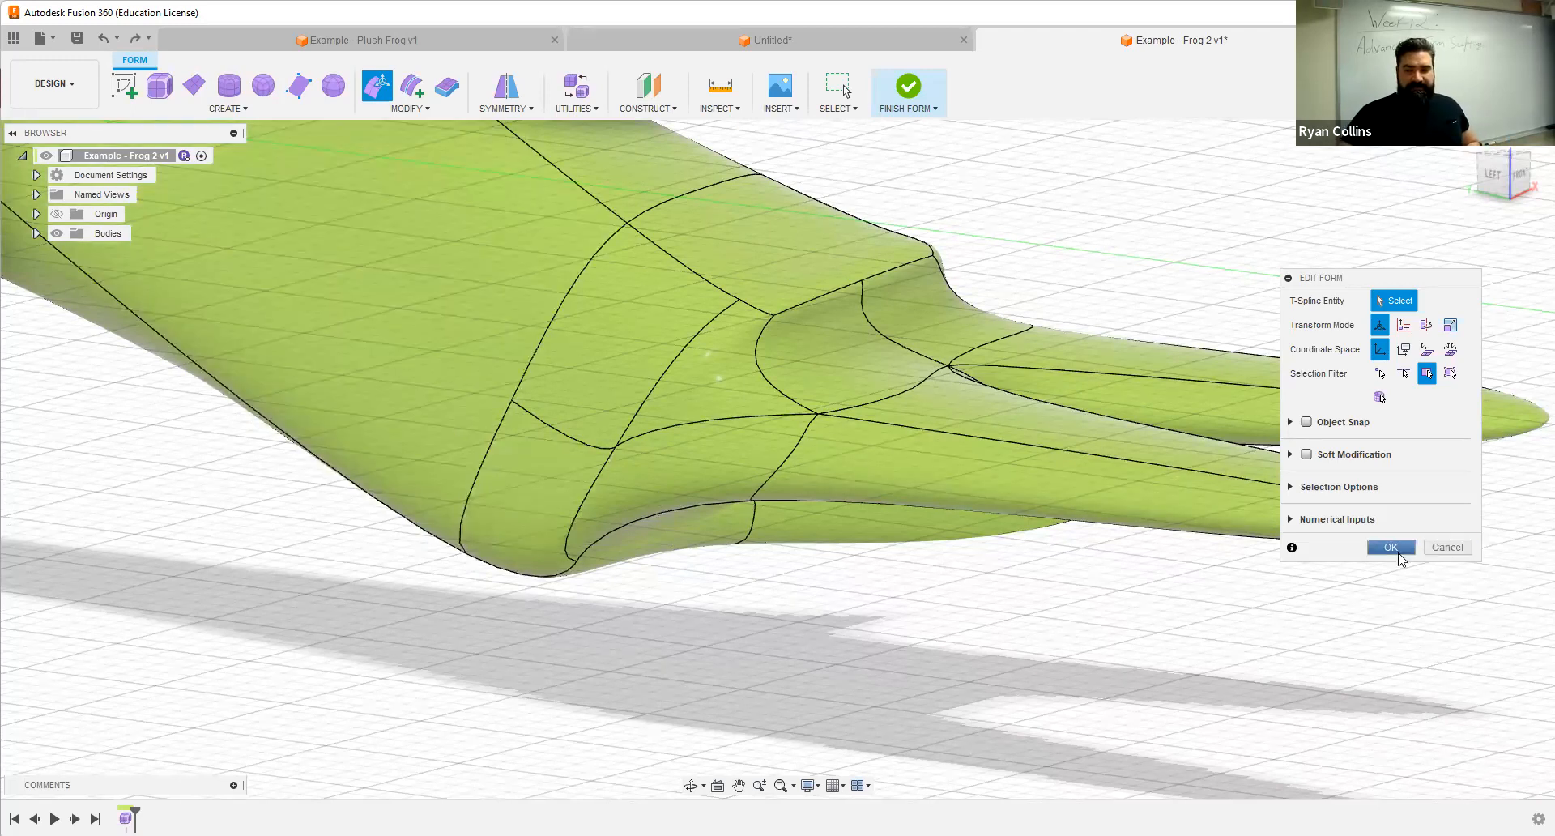
pyautogui.click(572, 478)
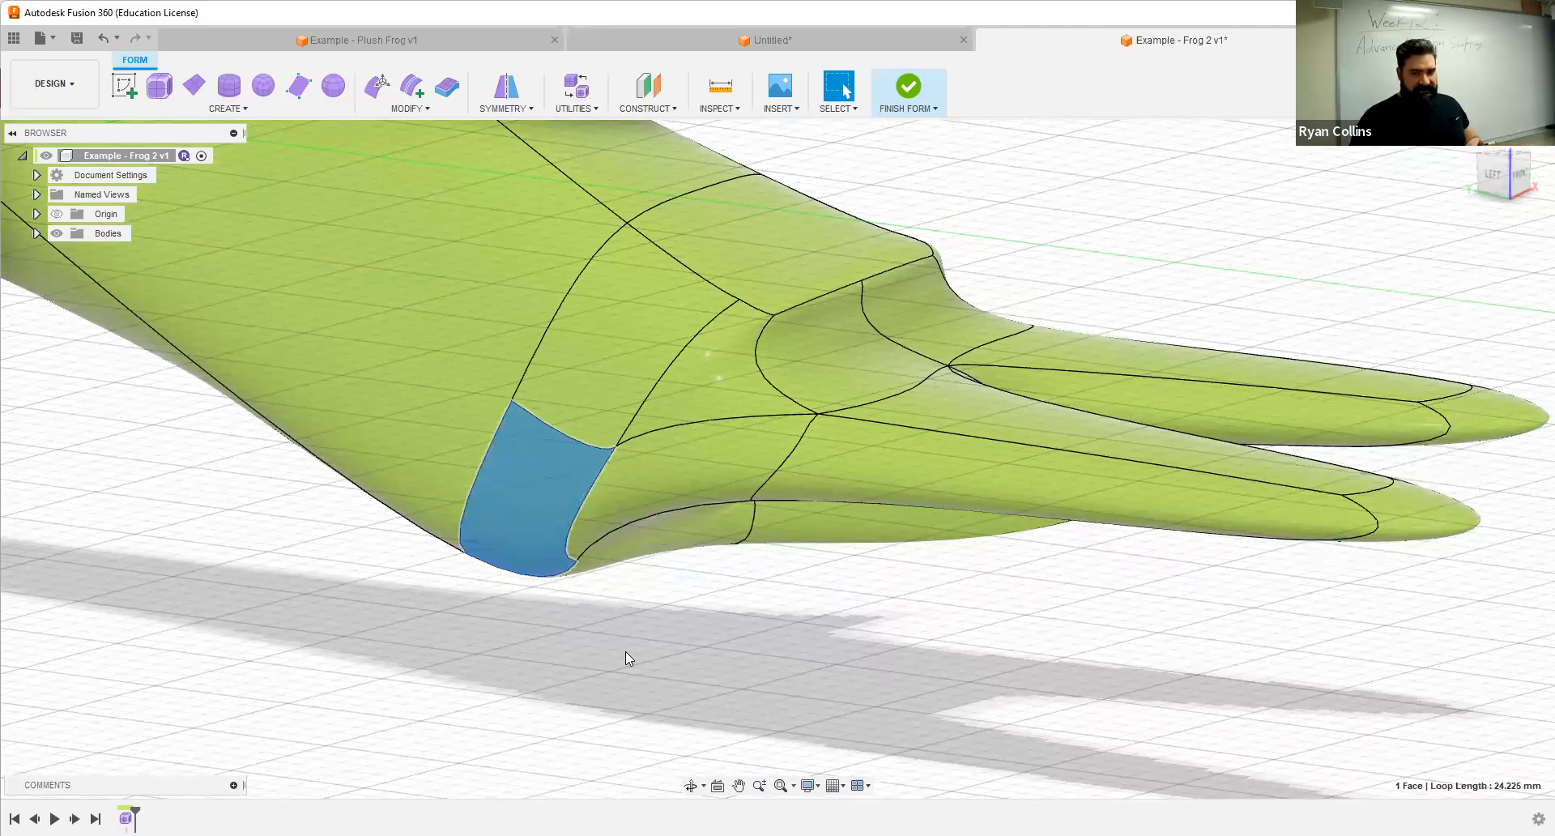
pyautogui.press('Delete')
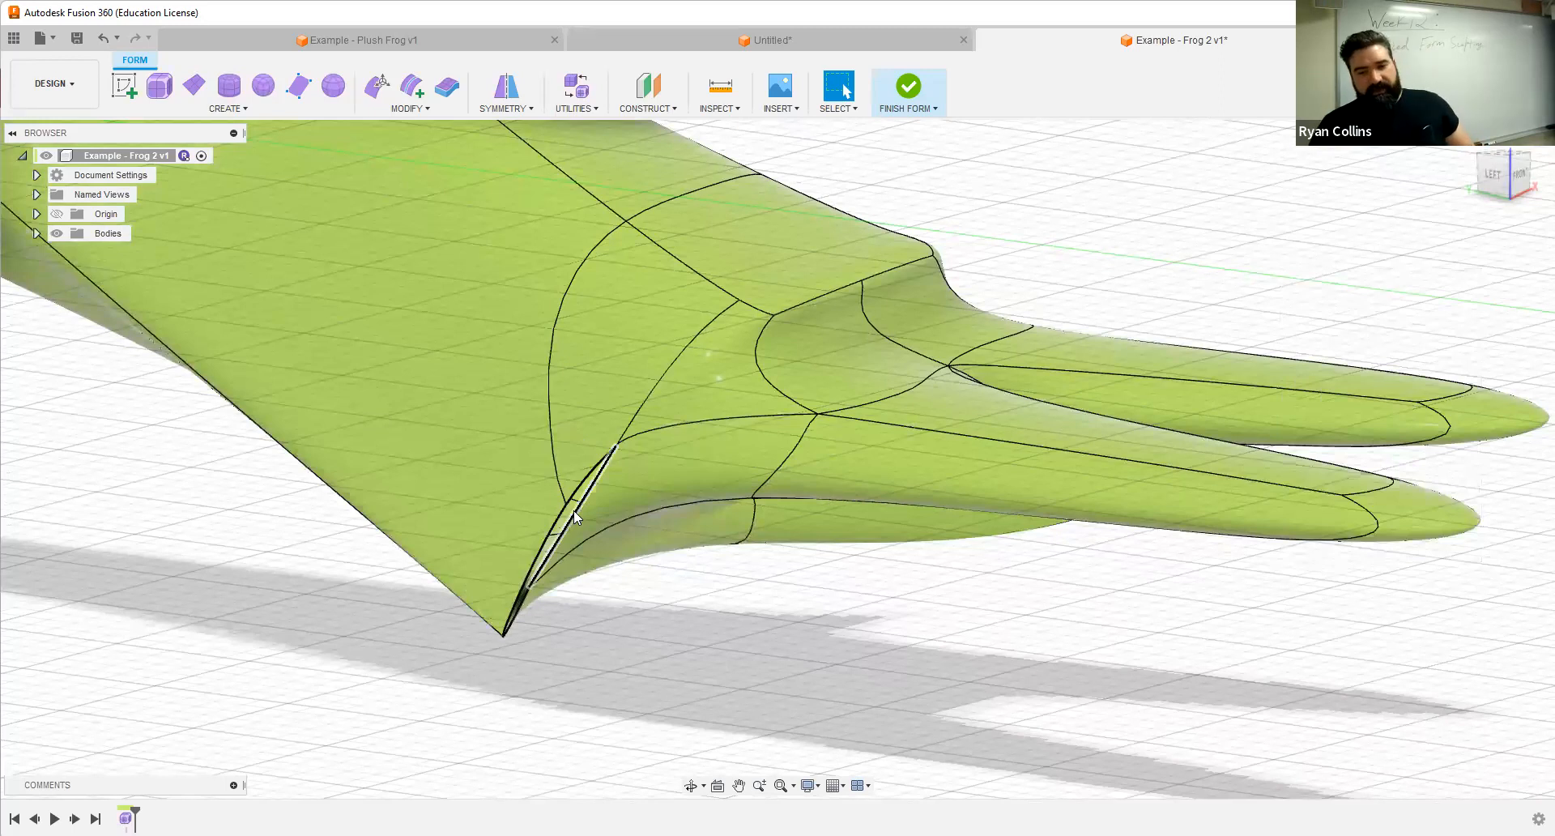
# Step: Try to extrude the four-edge loop around the hole beside the foot's heel outward, and undo the extrusions
pyautogui.click(383, 85)
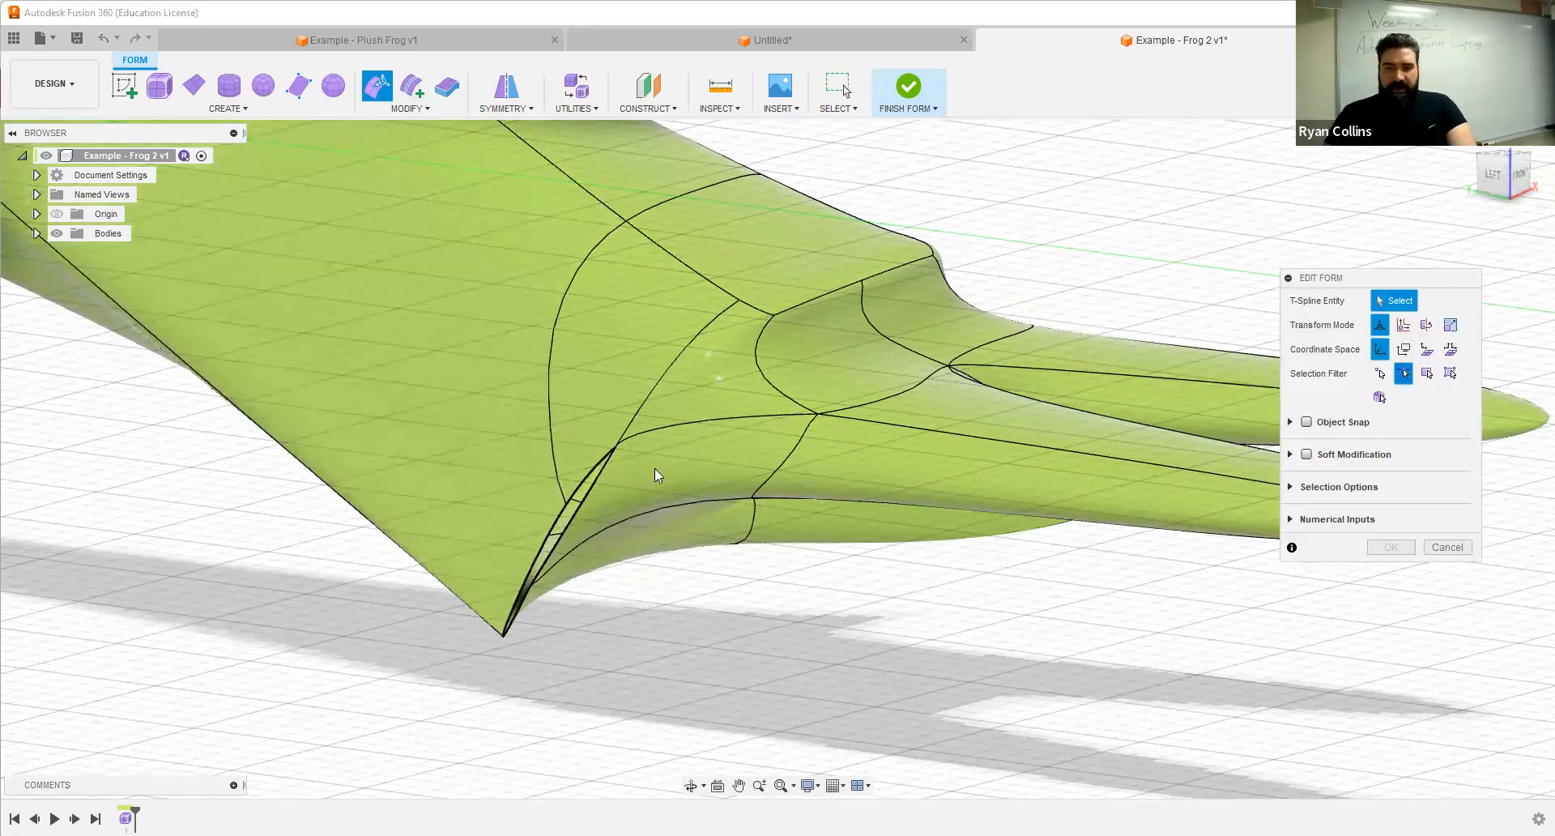
pyautogui.doubleClick(589, 484)
pyautogui.keyDown('shift'); pyautogui.moveTo(698, 640); pyautogui.dragTo(555, 578, button='middle'); pyautogui.keyUp('shift')
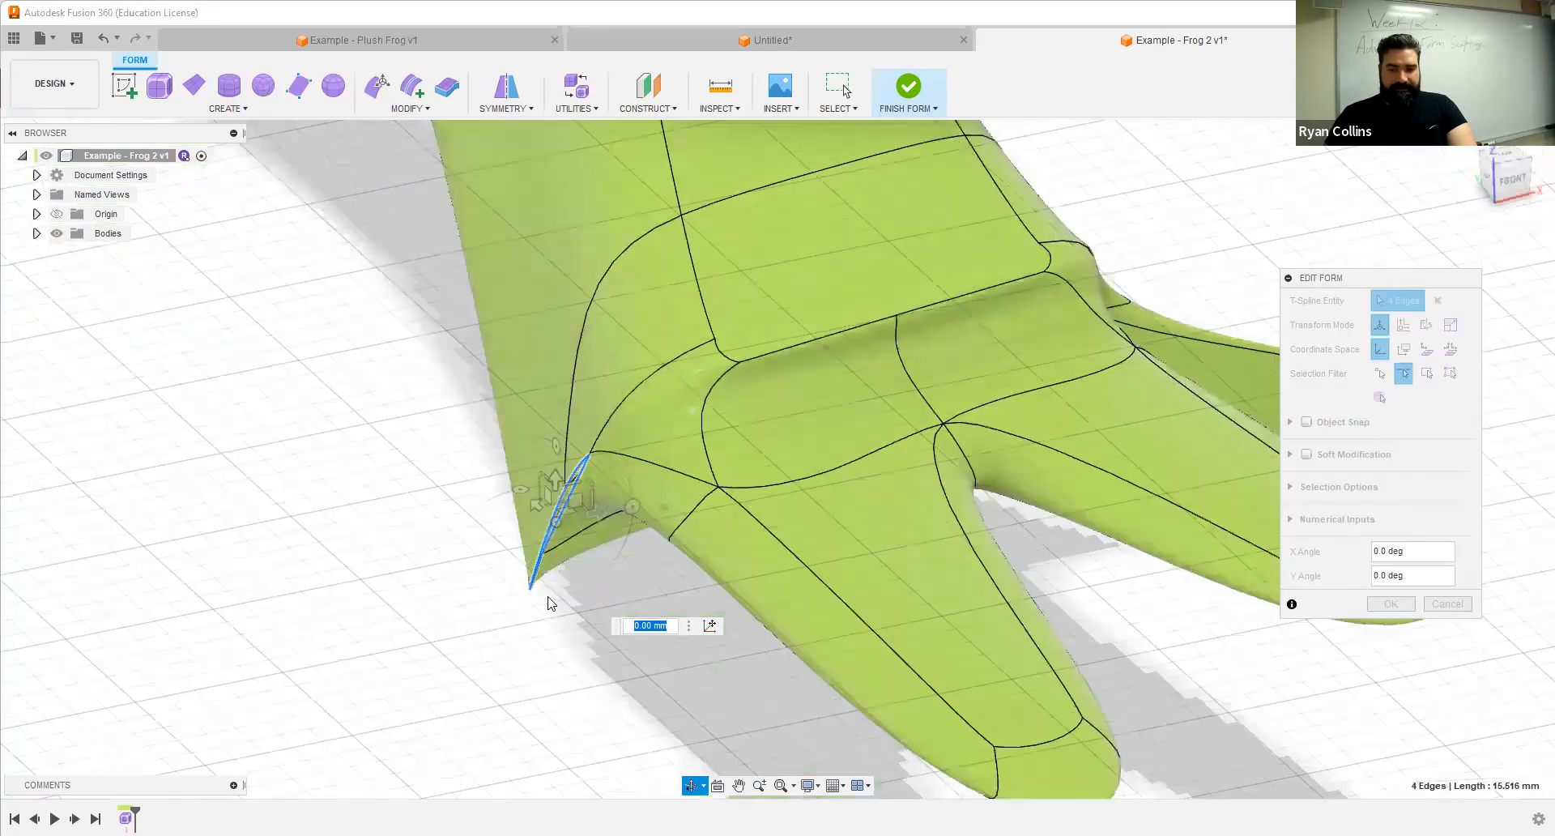
pyautogui.keyDown('shift'); pyautogui.moveTo(647, 621); pyautogui.dragTo(648, 622, button='middle'); pyautogui.keyUp('shift')
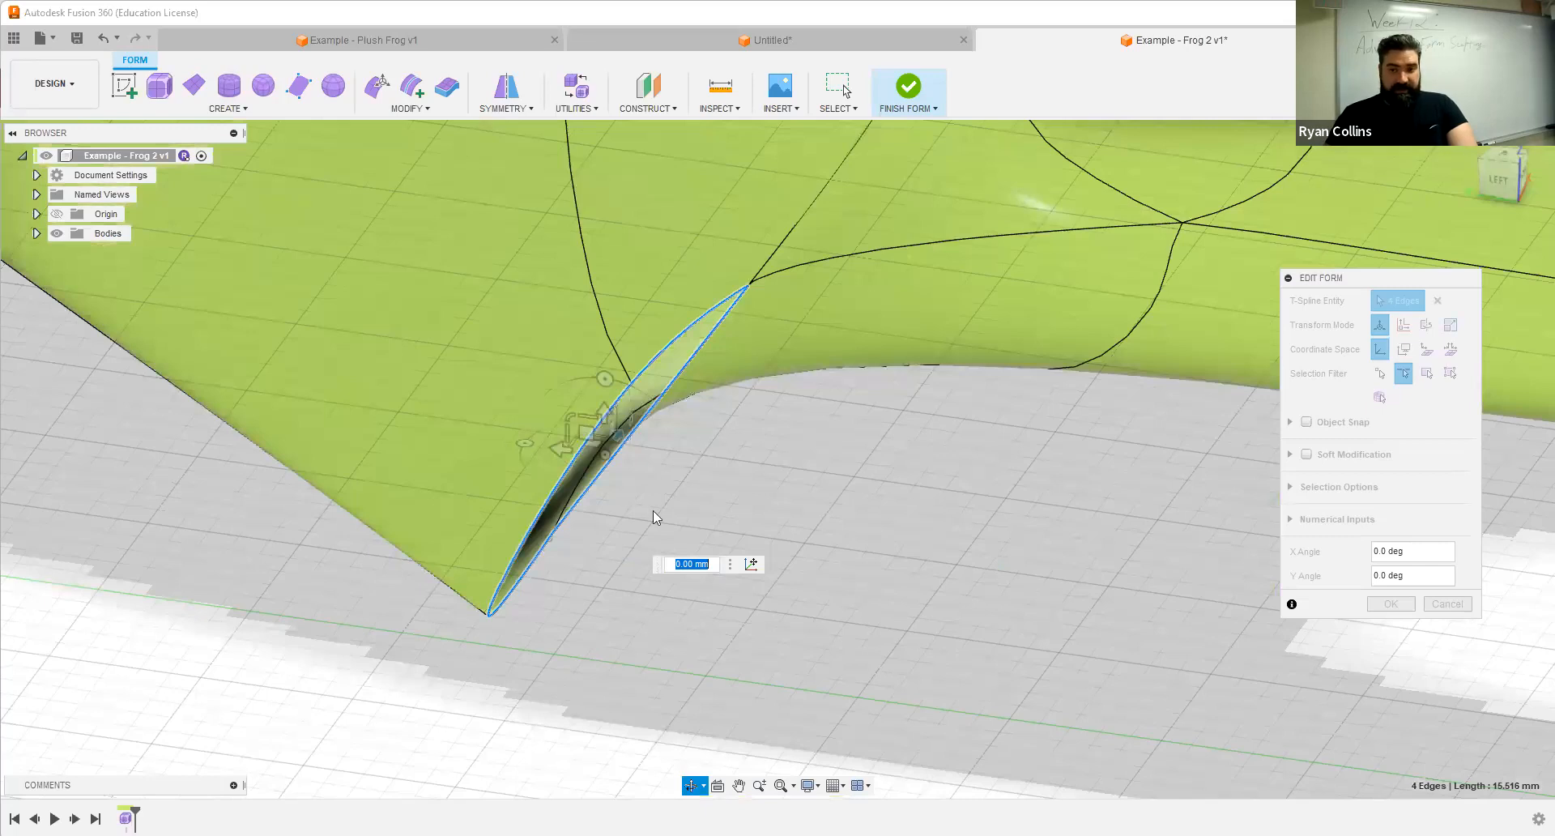
pyautogui.keyDown('shift'); pyautogui.moveTo(618, 442); pyautogui.dragTo(625, 414, button='middle'); pyautogui.keyUp('shift')
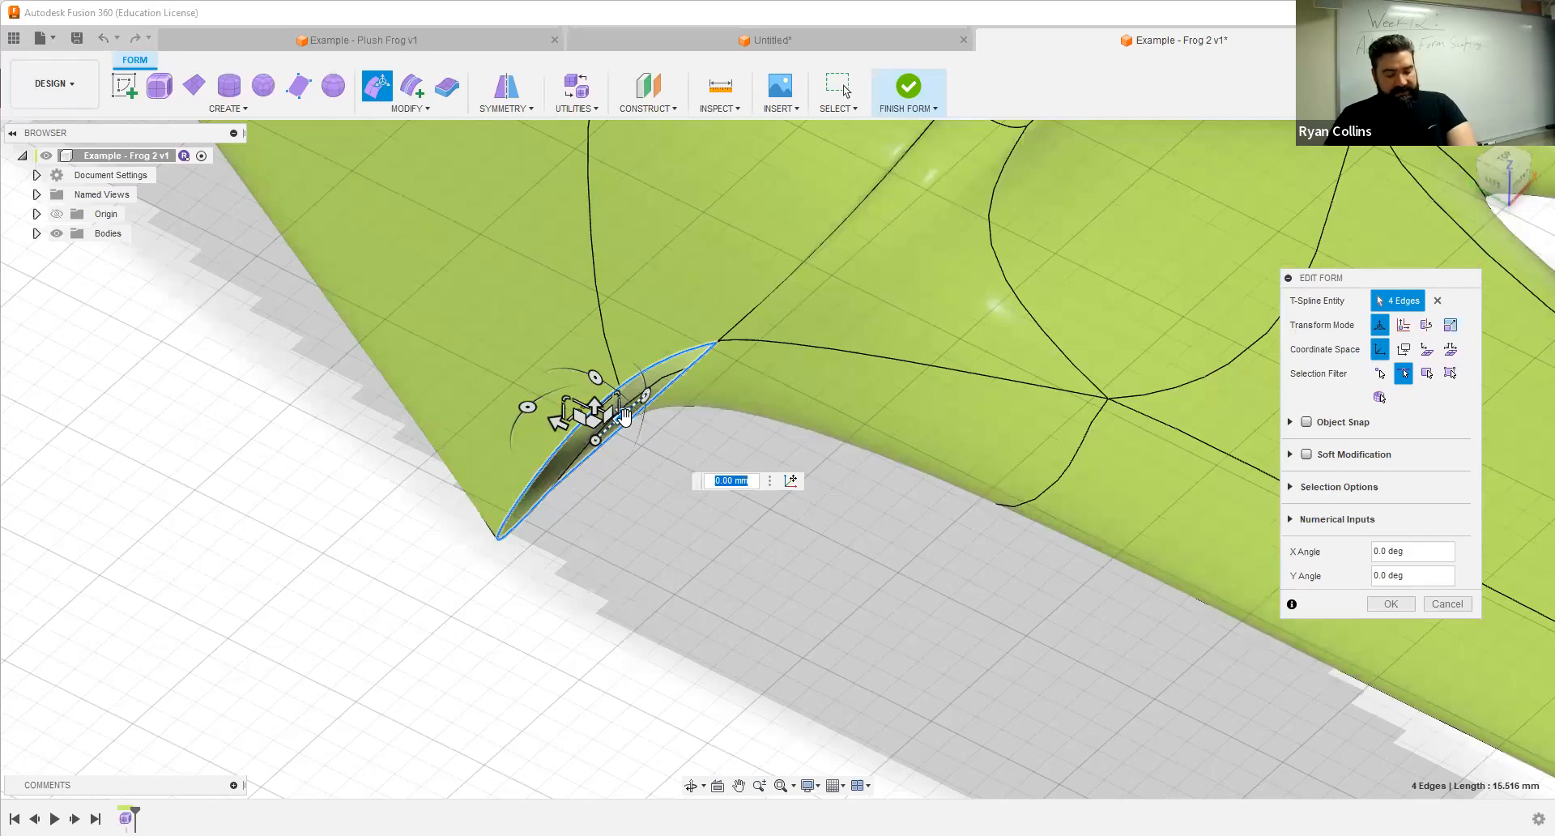
pyautogui.moveTo(625, 415); pyautogui.dragTo(406, 535)
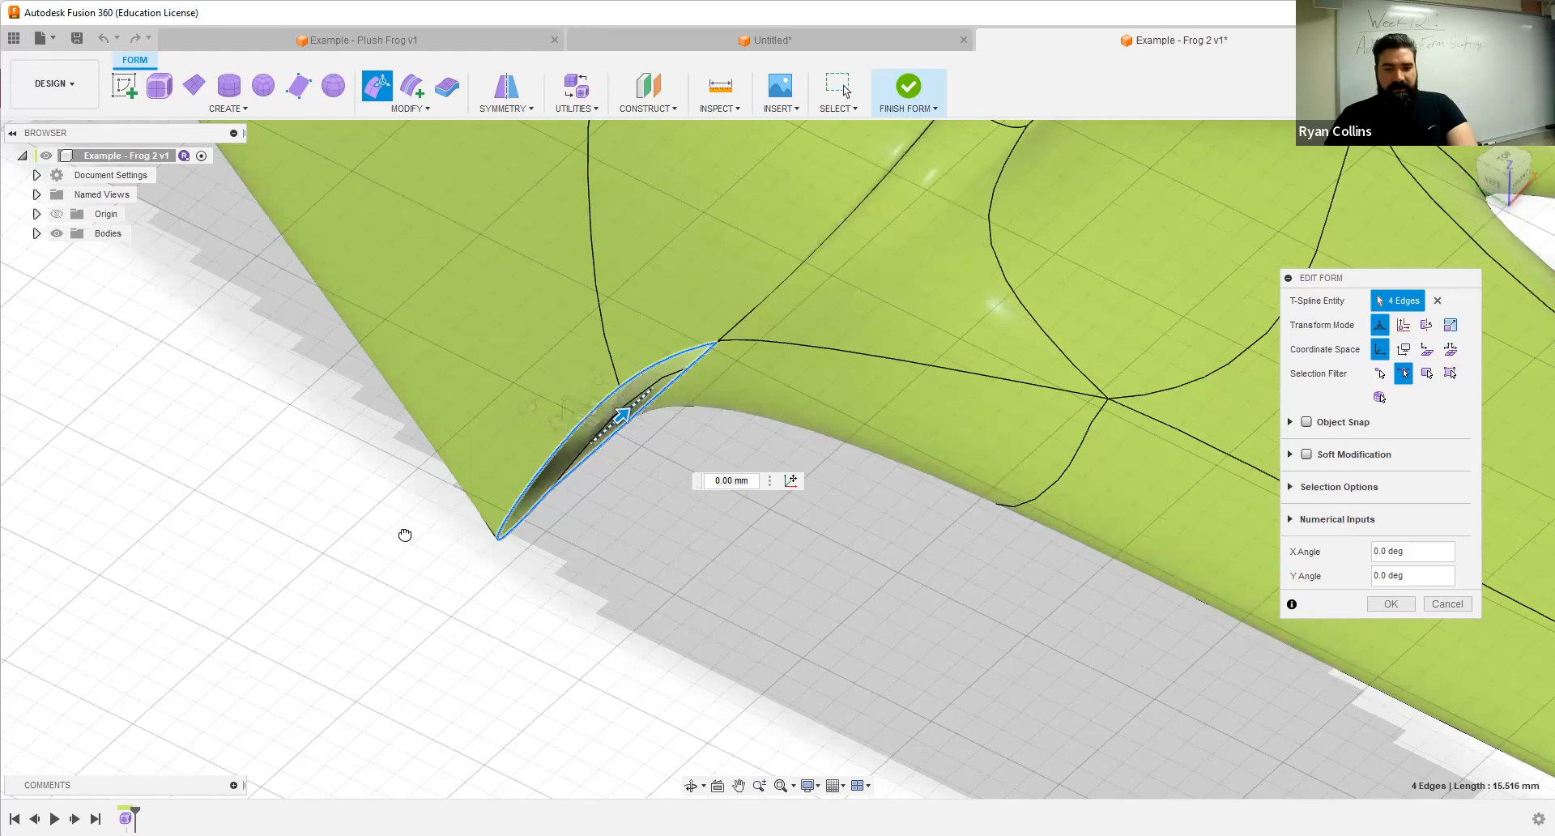
pyautogui.keyDown('shift'); pyautogui.moveTo(733, 464); pyautogui.dragTo(752, 465, button='middle'); pyautogui.keyUp('shift')
pyautogui.keyDown('shift'); pyautogui.moveTo(550, 507); pyautogui.dragTo(547, 589, button='middle'); pyautogui.keyUp('shift')
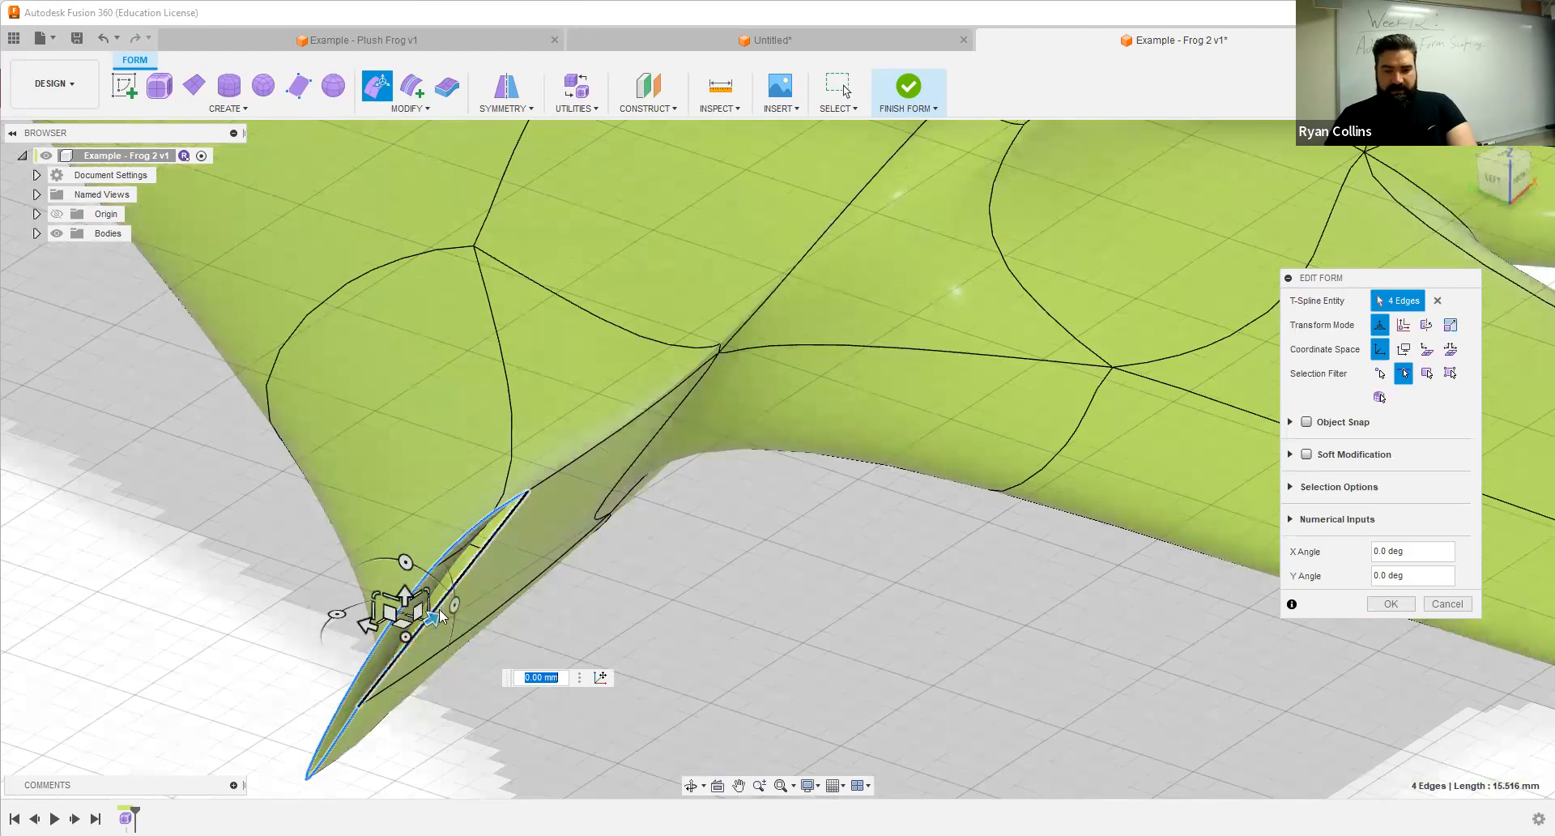
pyautogui.moveTo(433, 613); pyautogui.dragTo(328, 661)
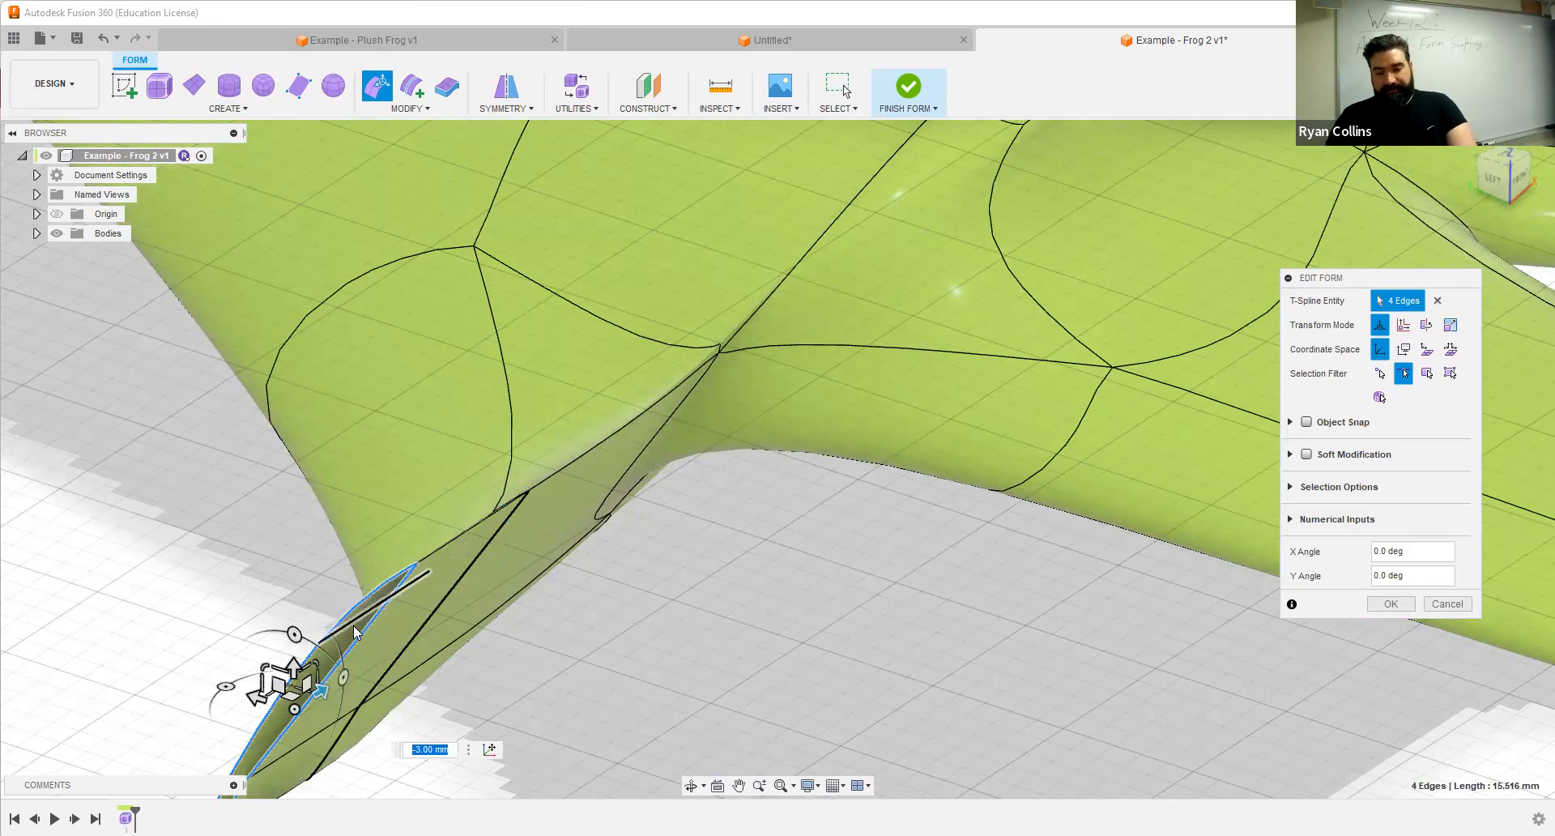
pyautogui.hotkey('ctrl', 'z')
pyautogui.hotkey('ctrl', 'z')
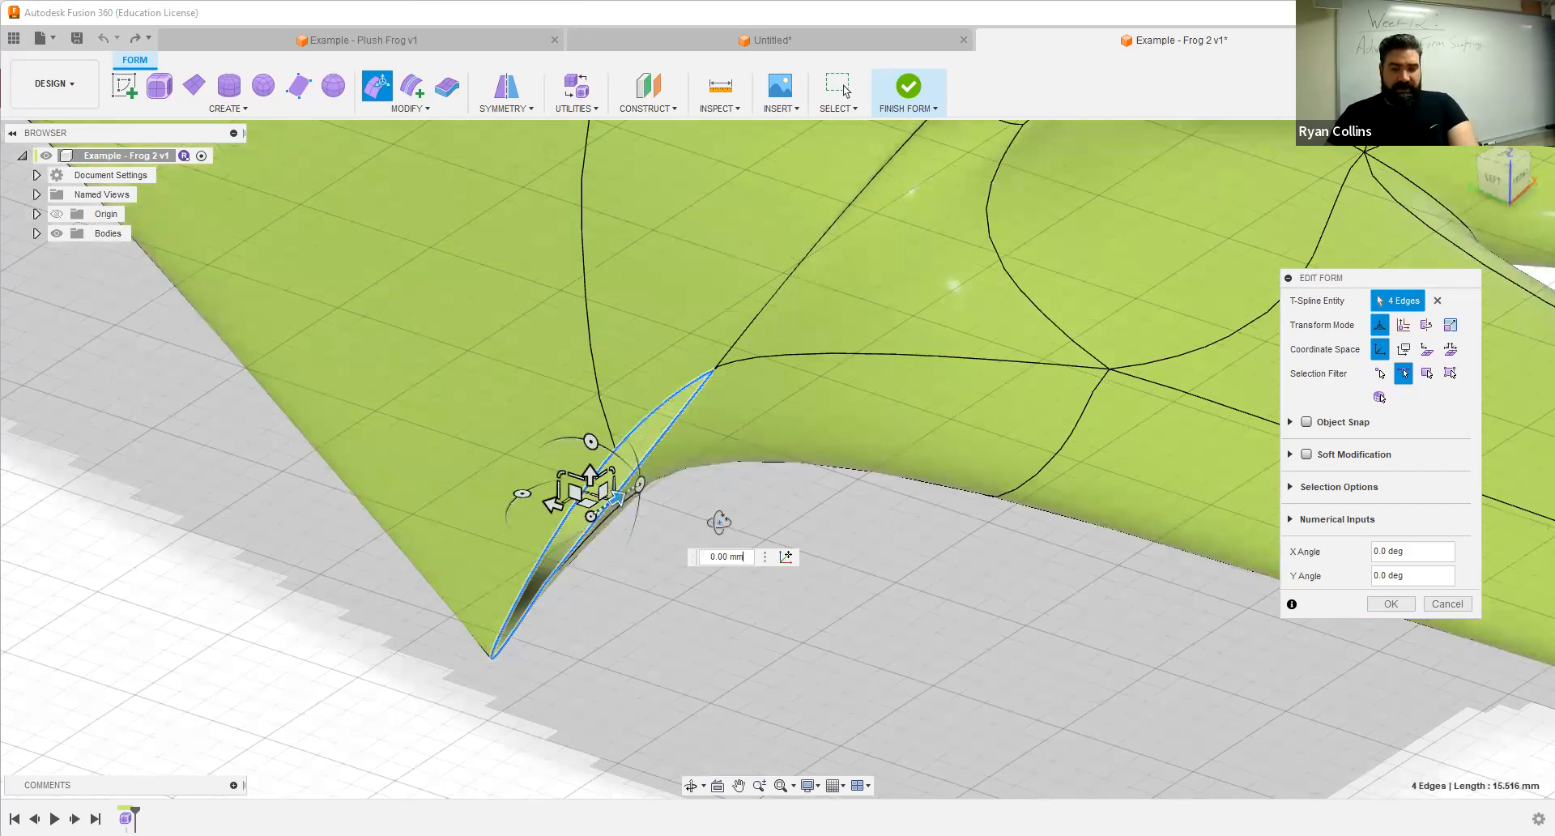
# Step: Try to extrude the hole's four edges slightly and stretch them sideways by about 2.6, and undo the edit
pyautogui.keyDown('shift'); pyautogui.moveTo(761, 519); pyautogui.dragTo(710, 450, button='middle'); pyautogui.keyUp('shift')
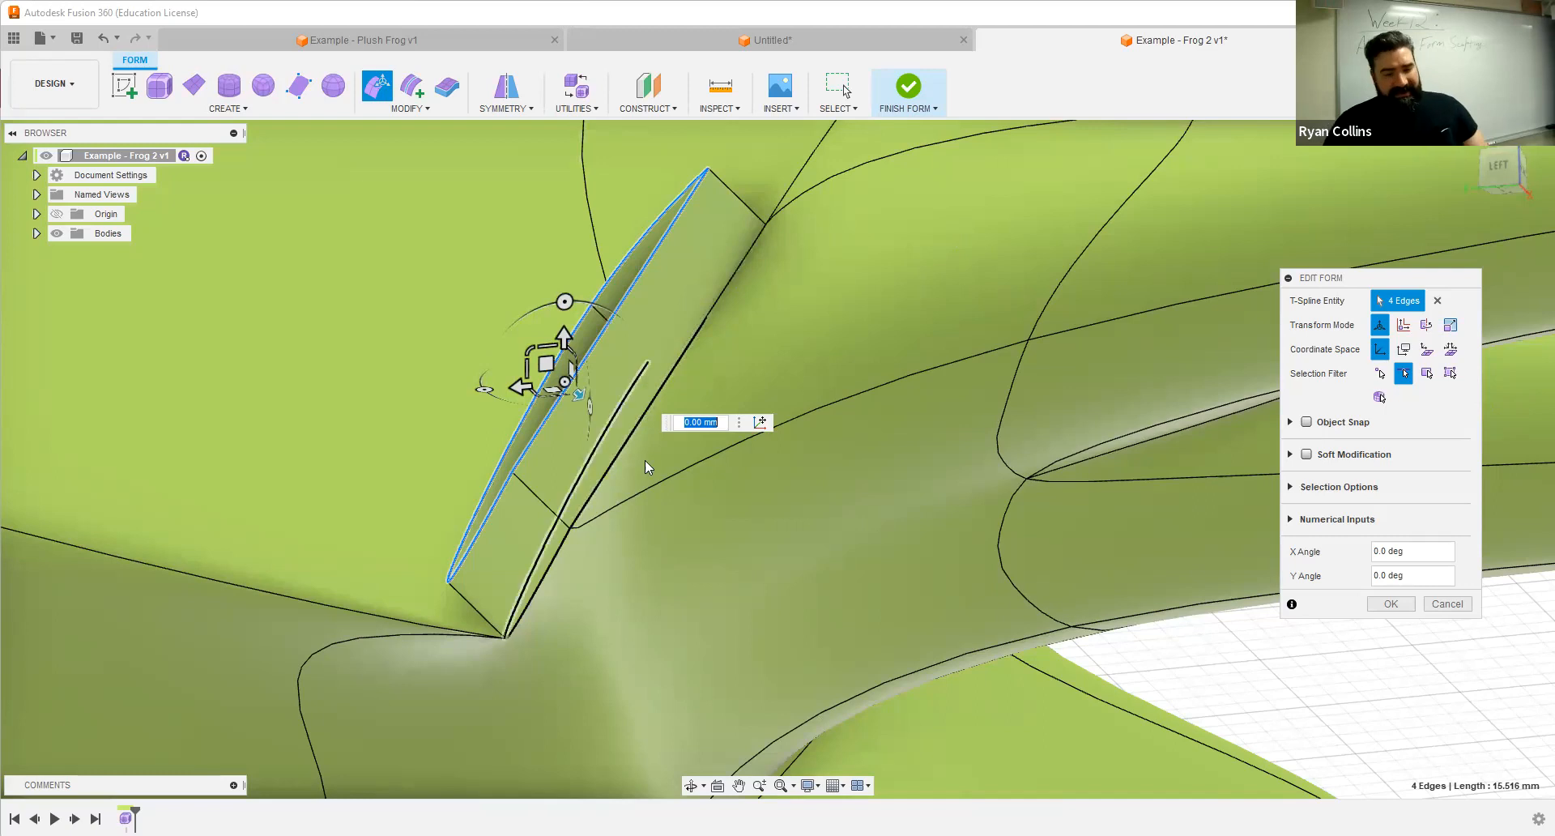
pyautogui.keyDown('shift'); pyautogui.moveTo(602, 413); pyautogui.dragTo(612, 434, button='middle'); pyautogui.keyUp('shift')
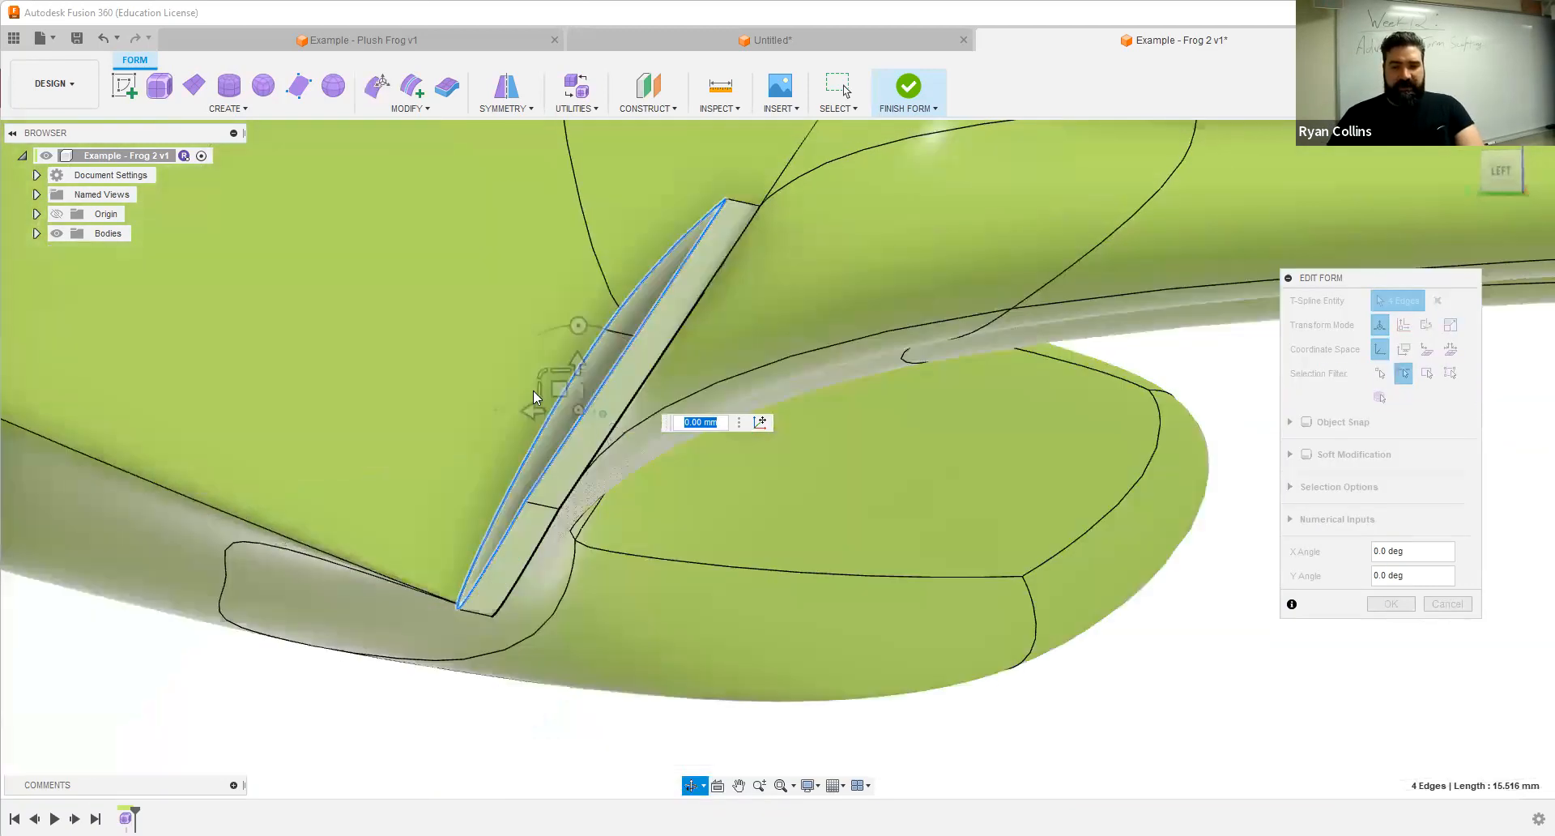
pyautogui.moveTo(536, 390); pyautogui.dragTo(423, 384)
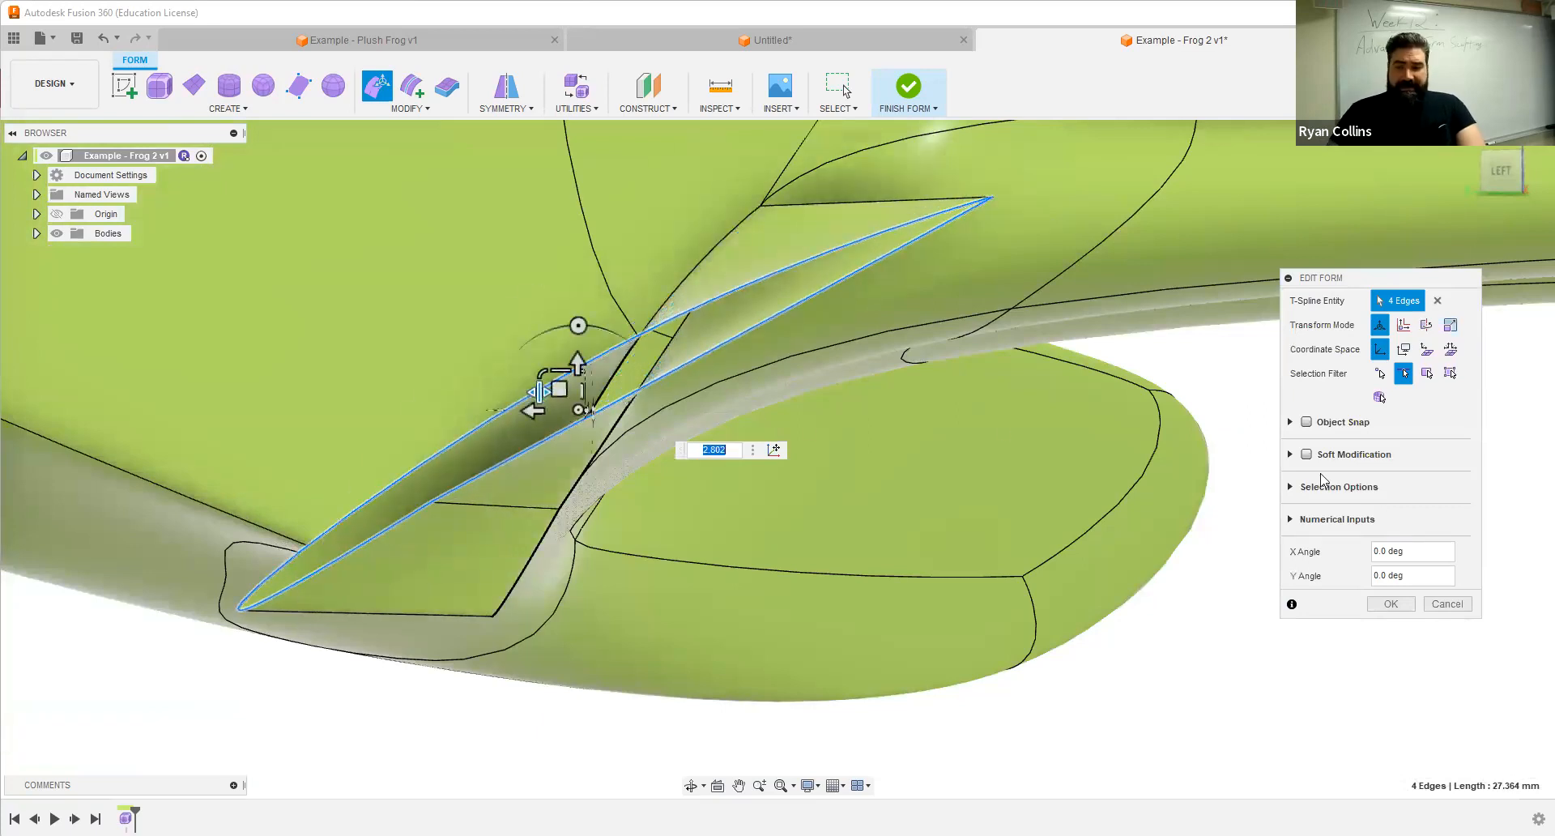
pyautogui.click(1448, 606)
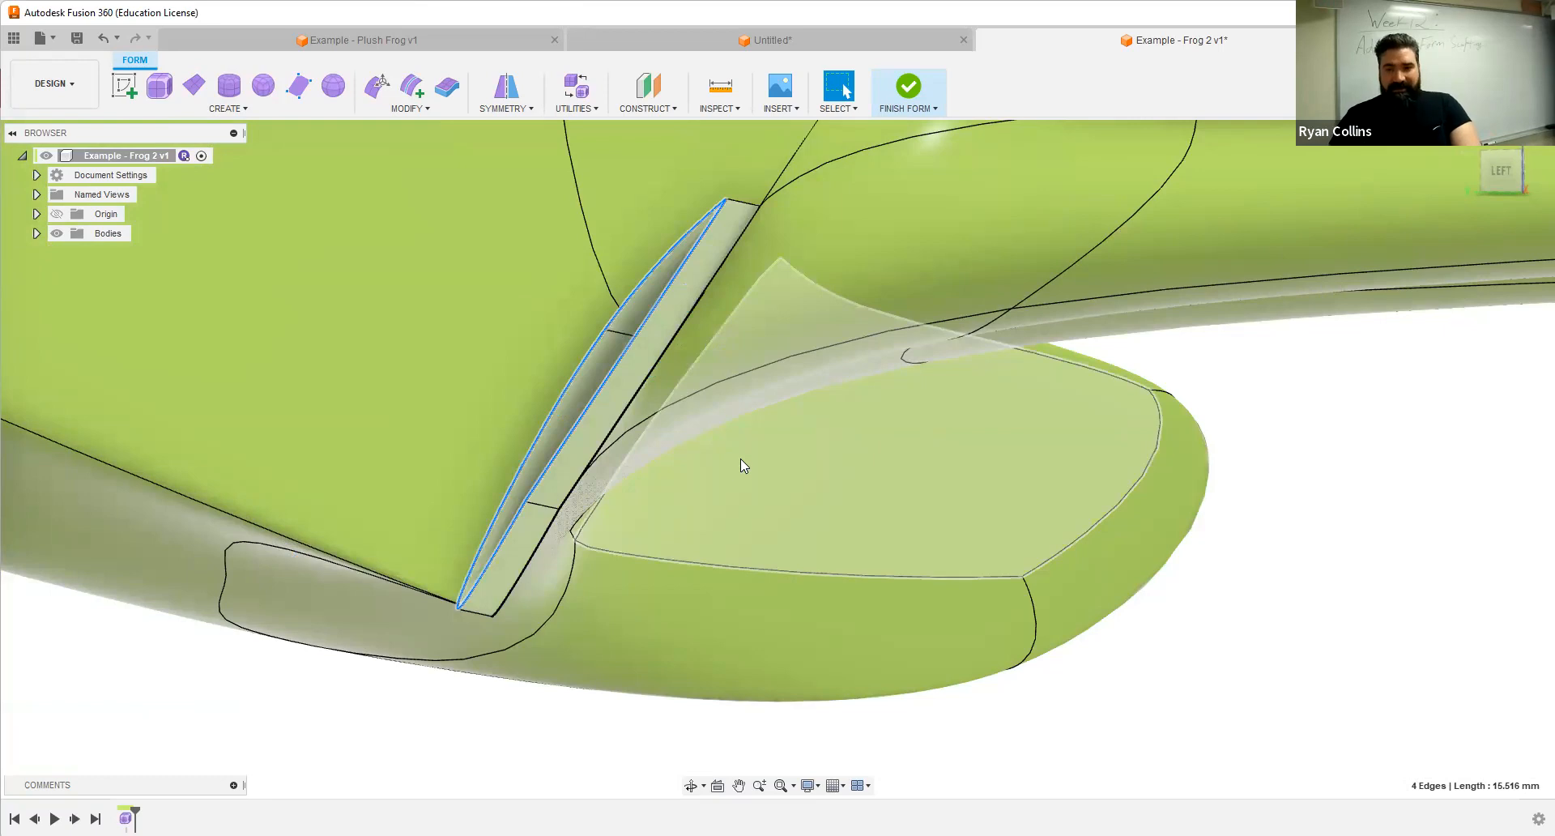
pyautogui.hotkey('ctrl', 'z')
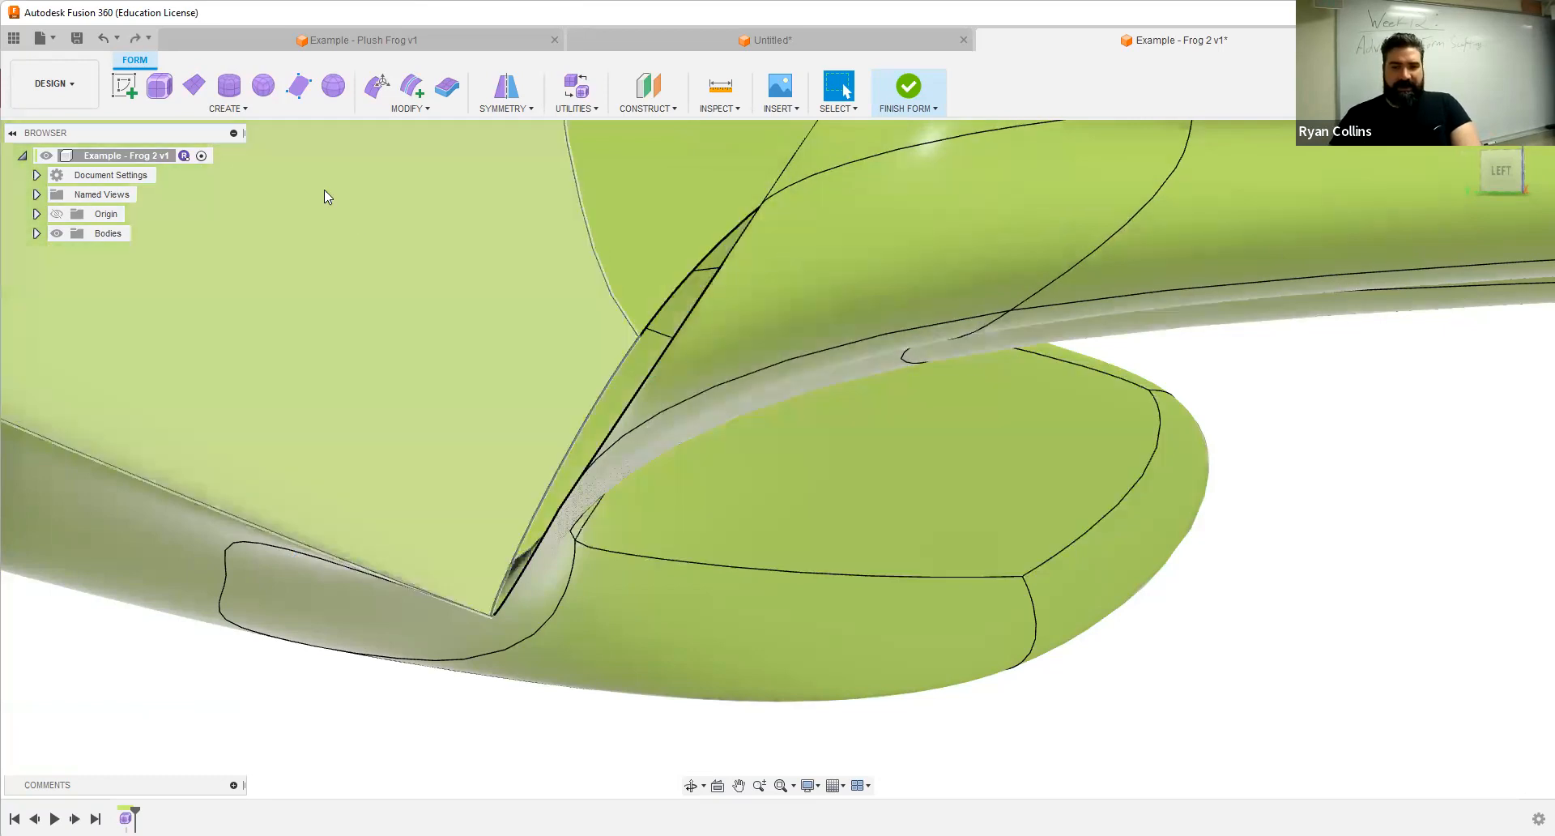
# Step: Fill the hole on the foot's side beside the heel in Reduced Star mode without keeping creases
pyautogui.click(415, 109)
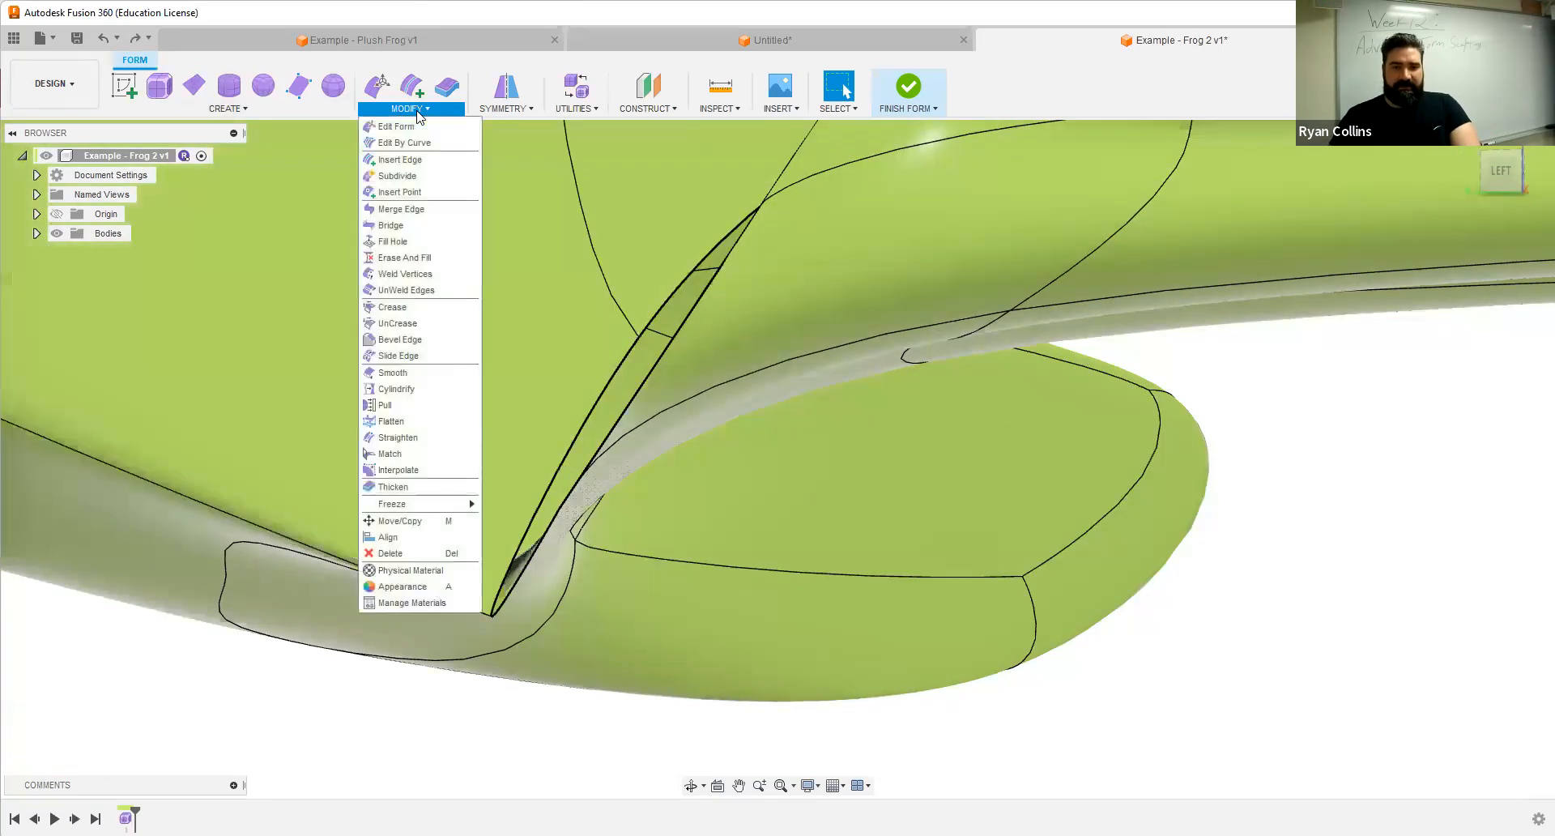
pyautogui.click(397, 242)
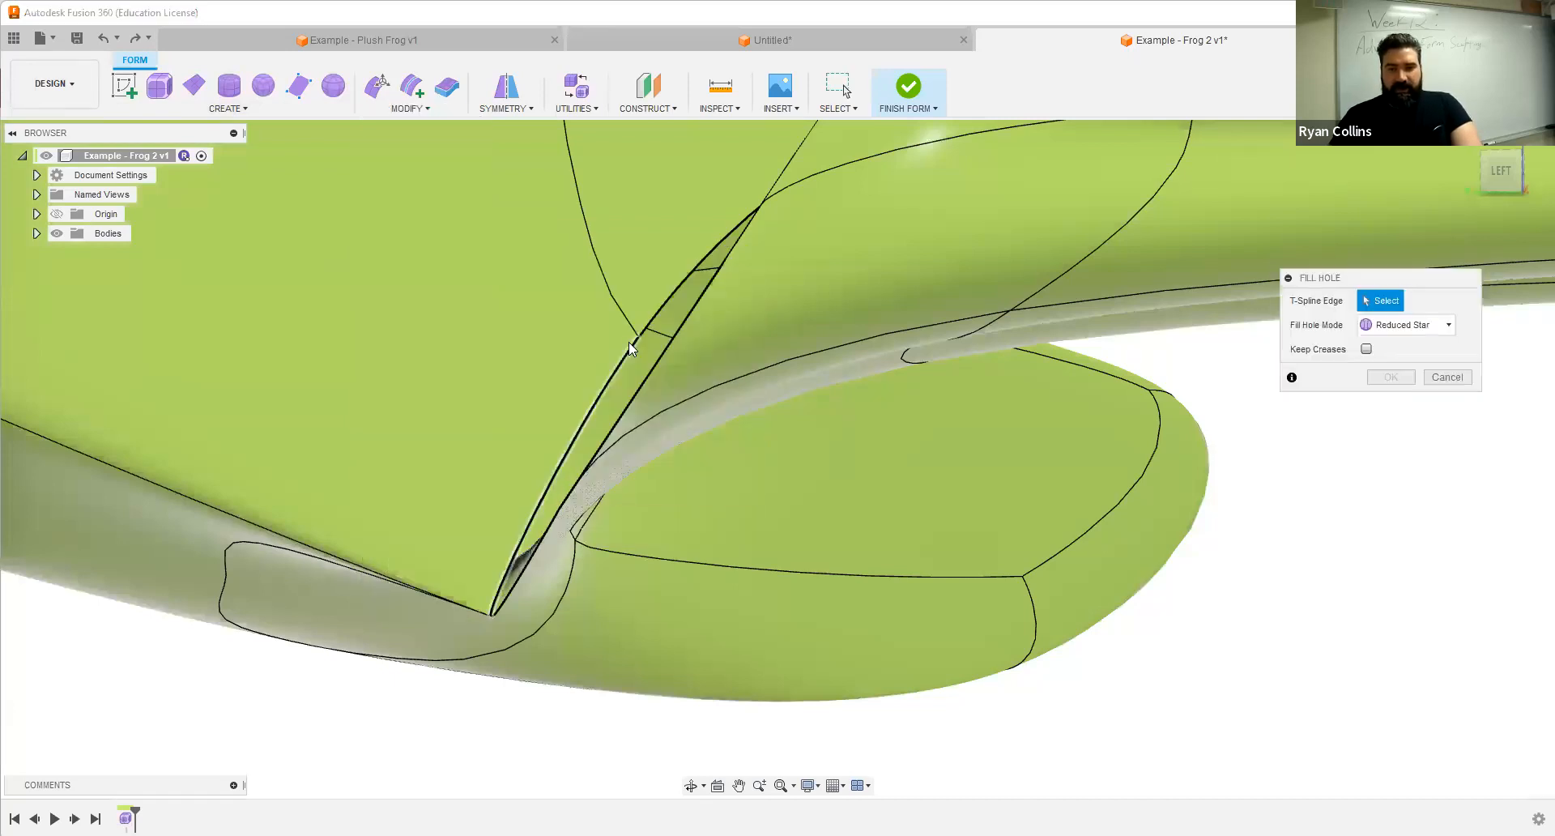
pyautogui.click(629, 341)
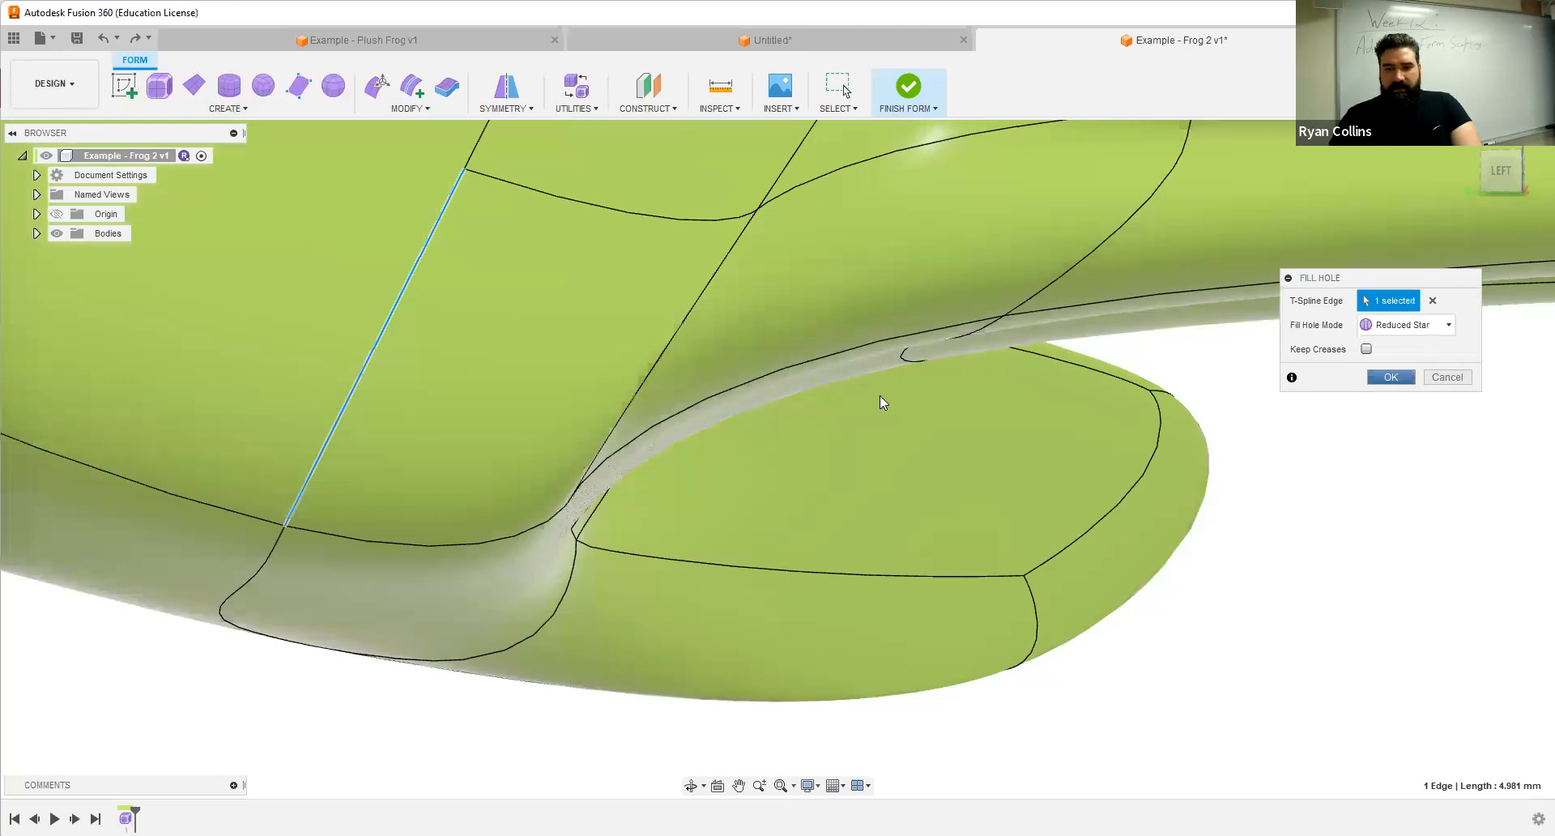
pyautogui.press('Return')
pyautogui.scroll(-4, 879, 395)
pyautogui.keyDown('shift'); pyautogui.moveTo(923, 389); pyautogui.dragTo(881, 217, button='middle'); pyautogui.keyUp('shift')
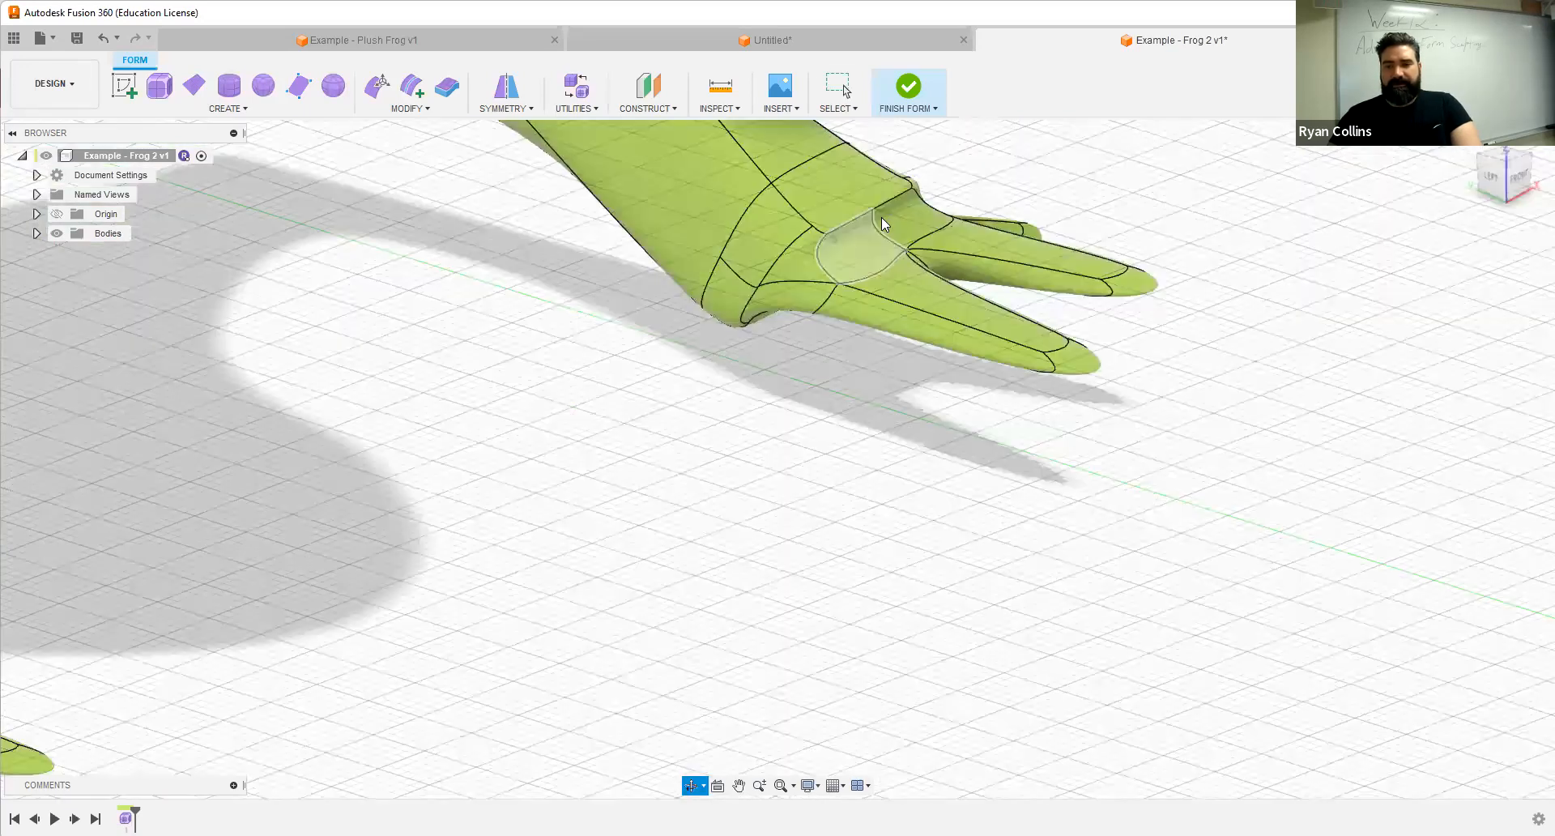
# Step: Try to cylindrify the front foot's outer toe, extend the selection to 25 leg and foot faces, and cancel the command
pyautogui.scroll(3, 808, 223)
pyautogui.click(810, 234)
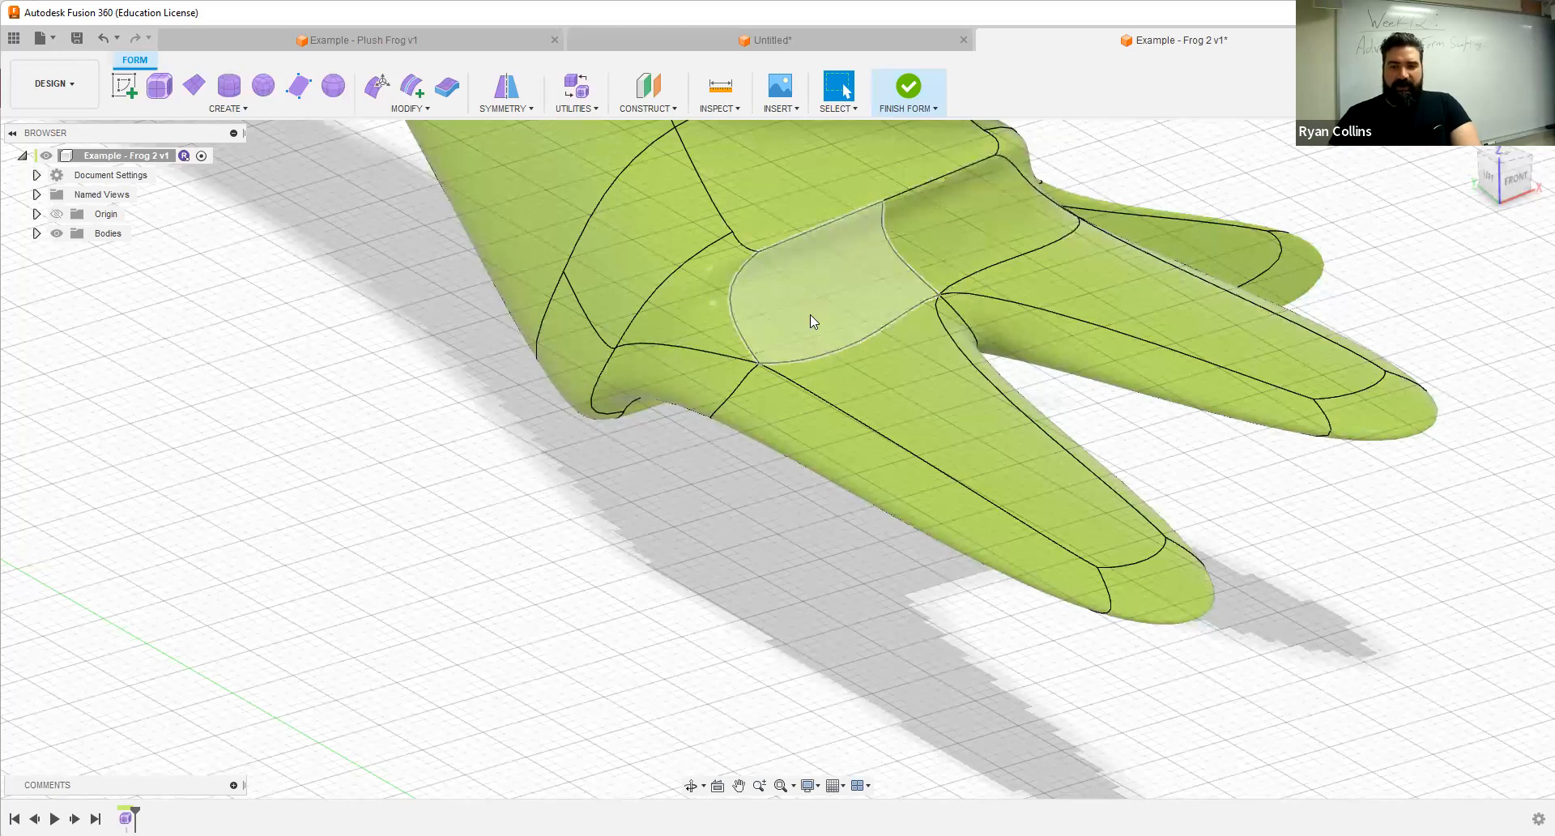
pyautogui.scroll(-4, 917, 410)
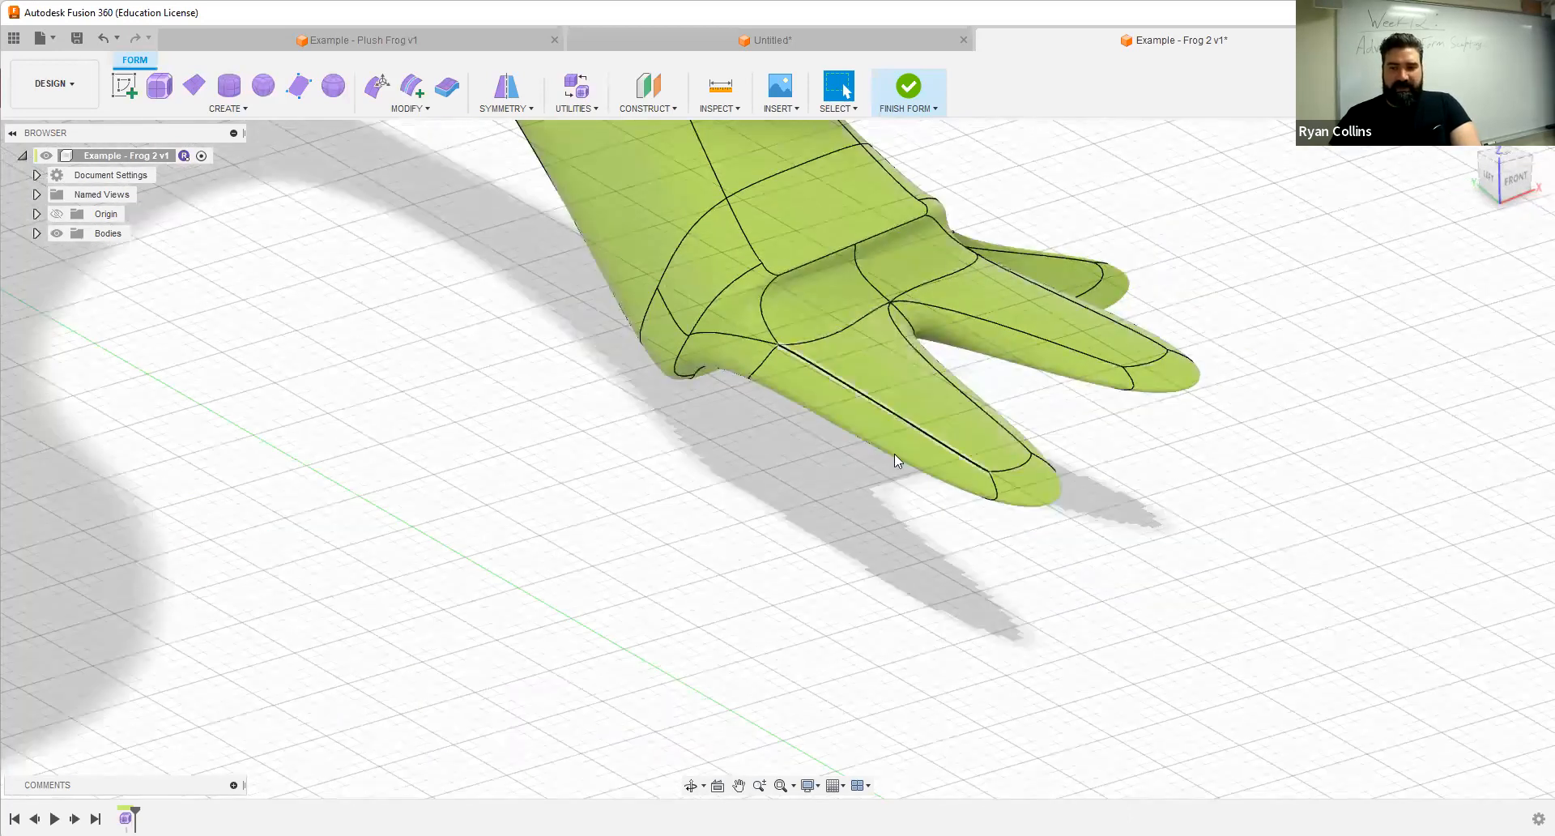
pyautogui.click(424, 112)
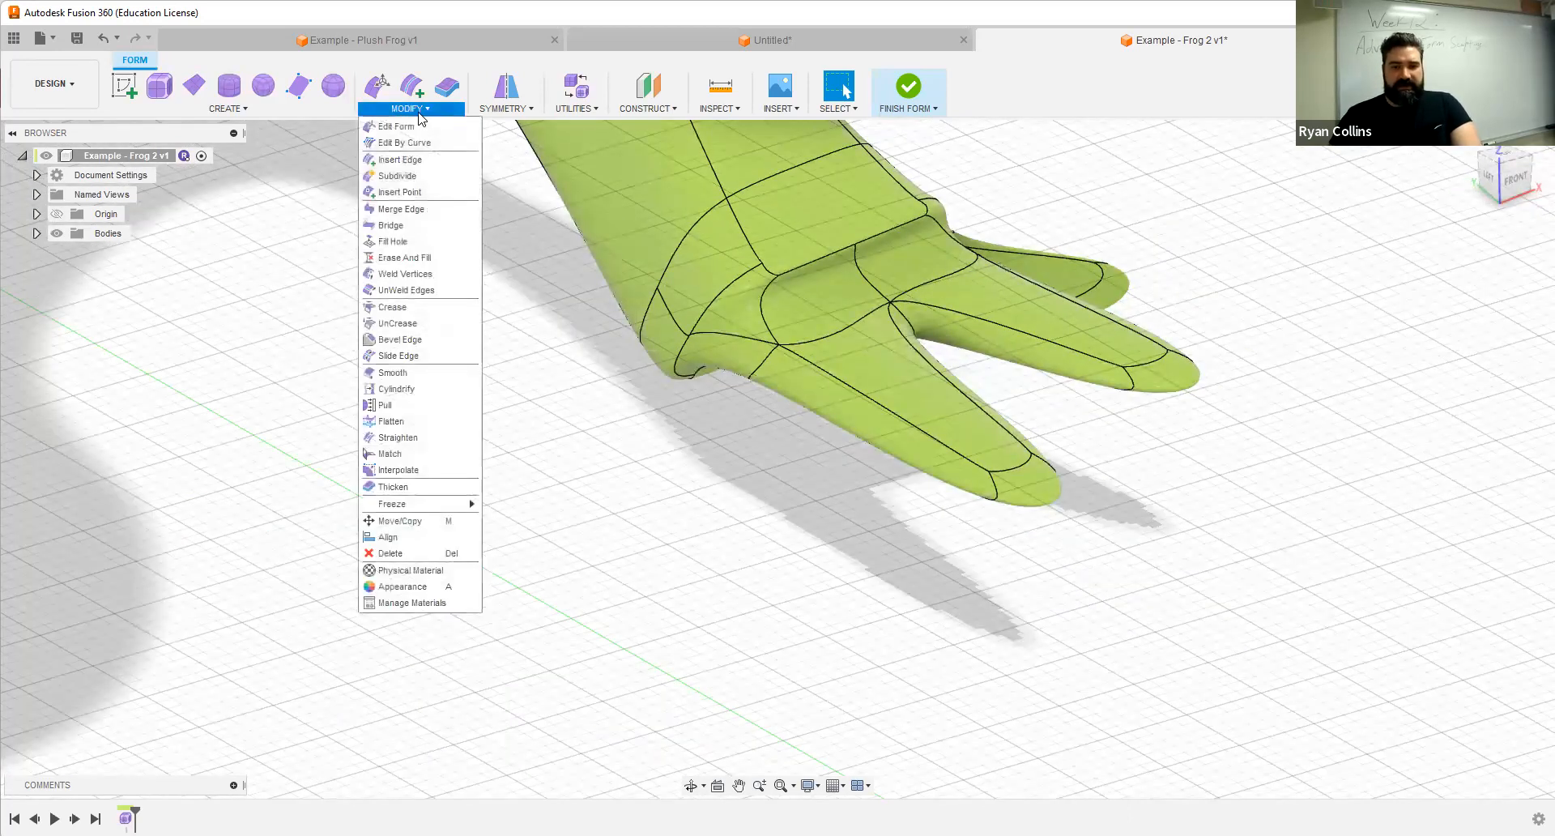
pyautogui.click(396, 388)
pyautogui.keyDown('shift'); pyautogui.moveTo(962, 449); pyautogui.dragTo(1041, 441, button='middle'); pyautogui.keyUp('shift')
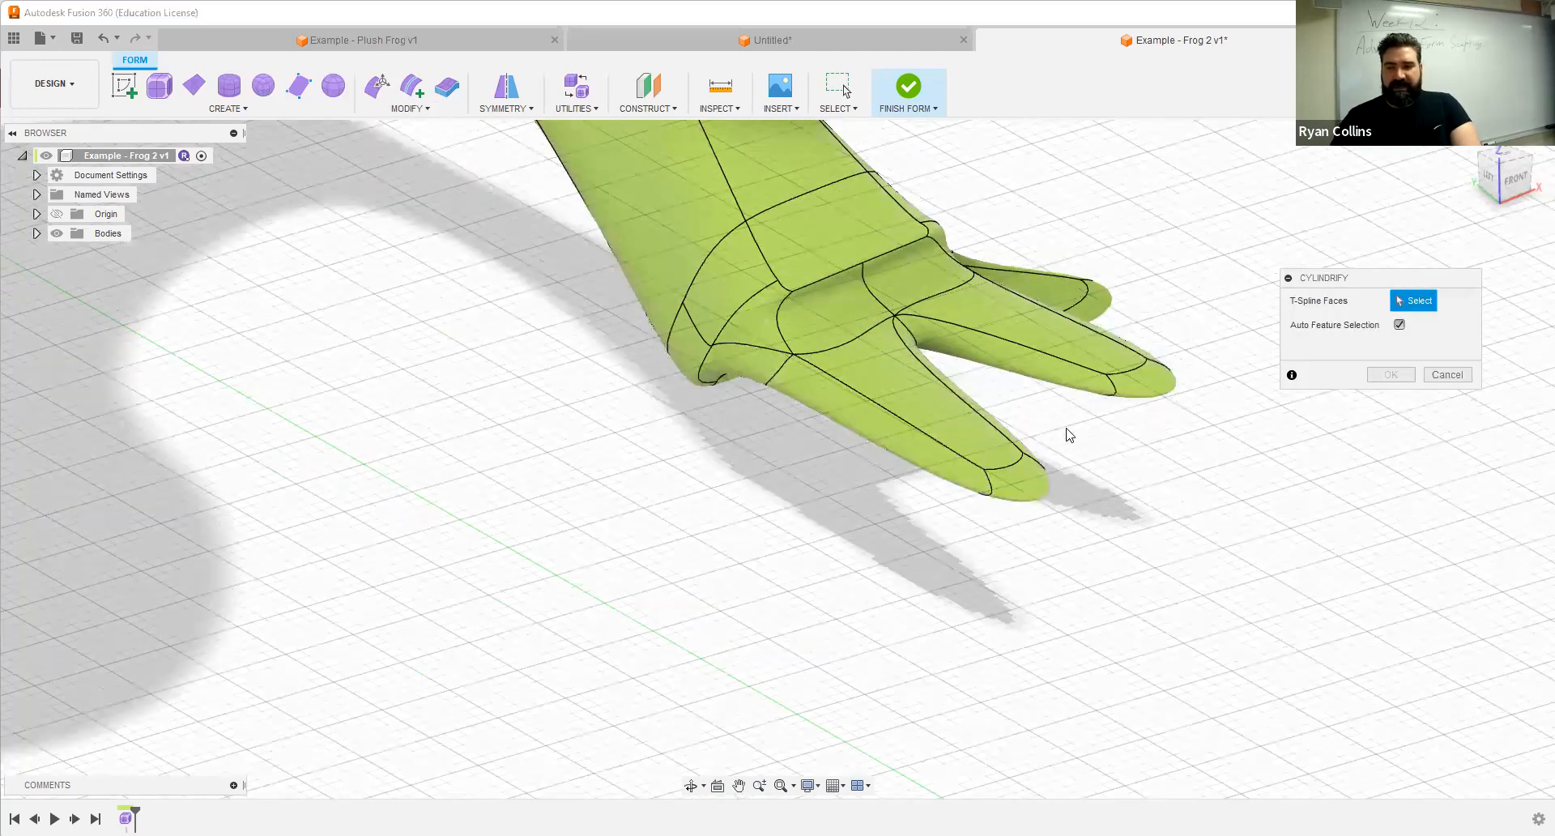
pyautogui.moveTo(1069, 435); pyautogui.dragTo(914, 542)
pyautogui.keyDown('shift'); pyautogui.moveTo(1053, 551); pyautogui.dragTo(1108, 548, button='middle'); pyautogui.keyUp('shift')
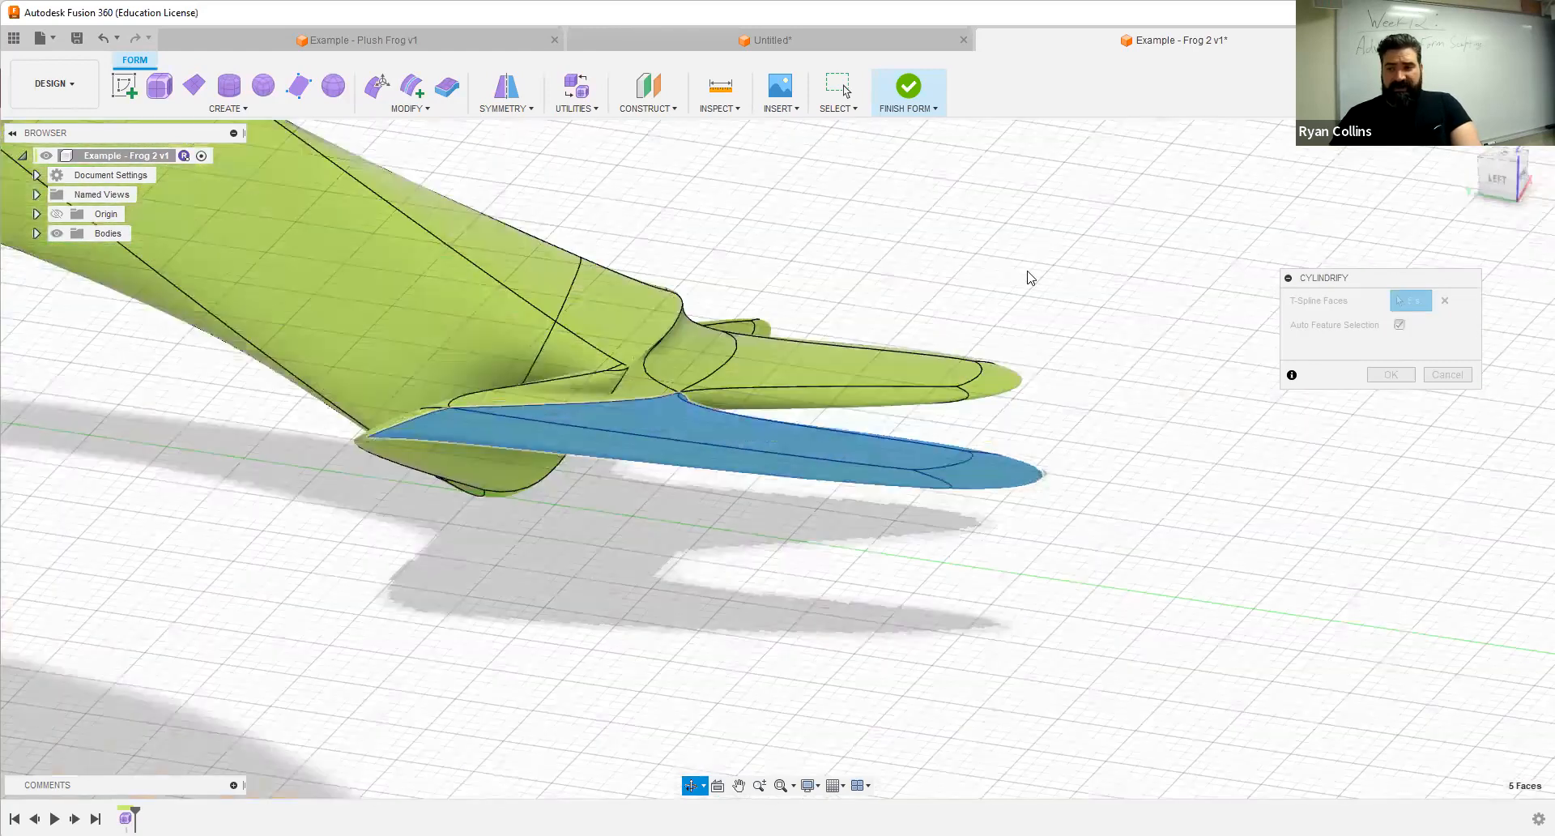
pyautogui.moveTo(1046, 209); pyautogui.dragTo(421, 628)
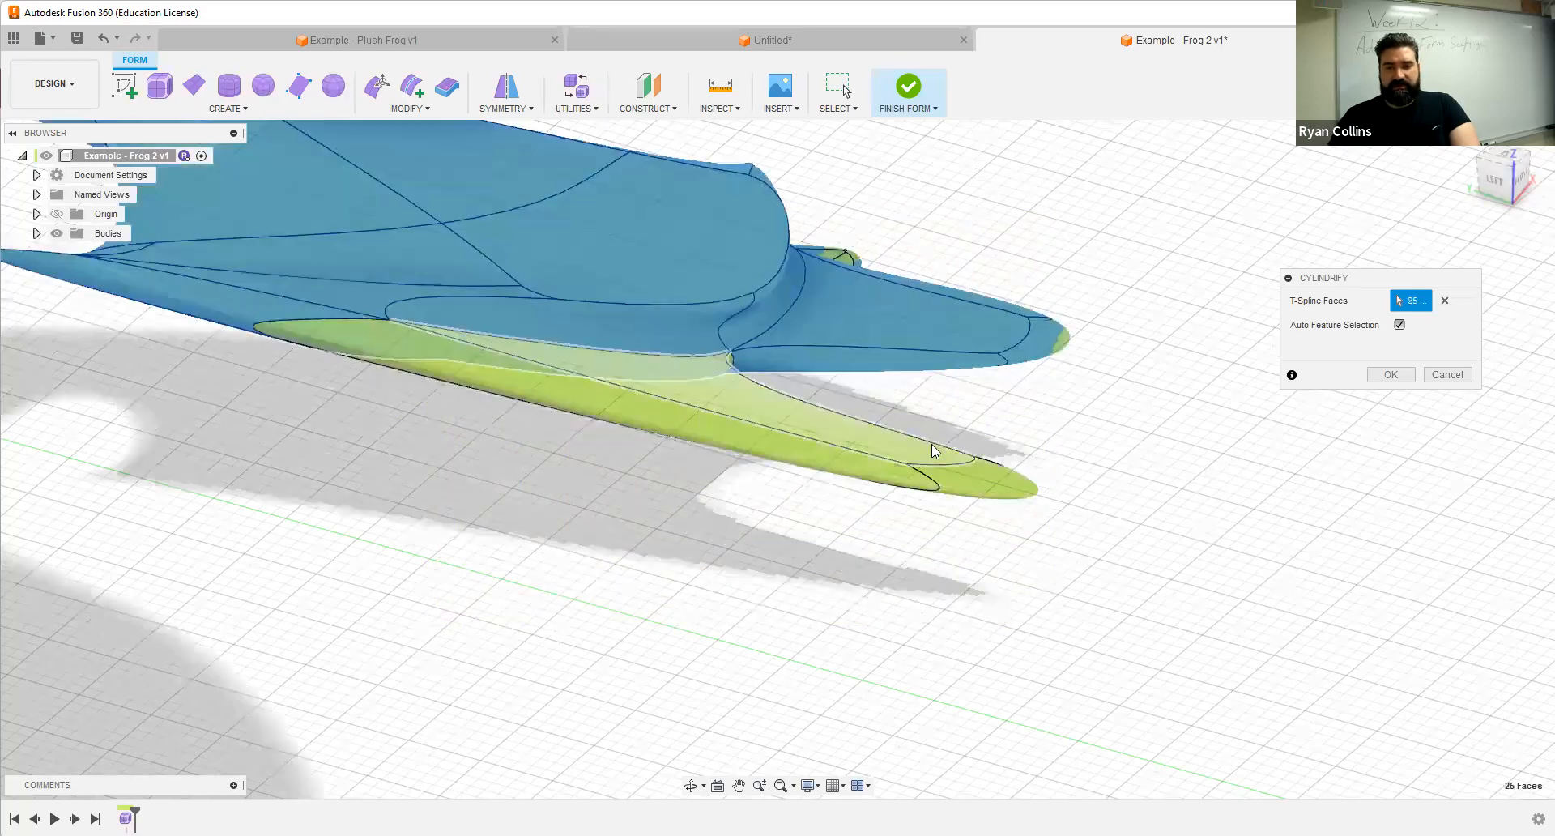
pyautogui.keyDown('shift'); pyautogui.moveTo(1067, 482); pyautogui.dragTo(1005, 560, button='middle'); pyautogui.keyUp('shift')
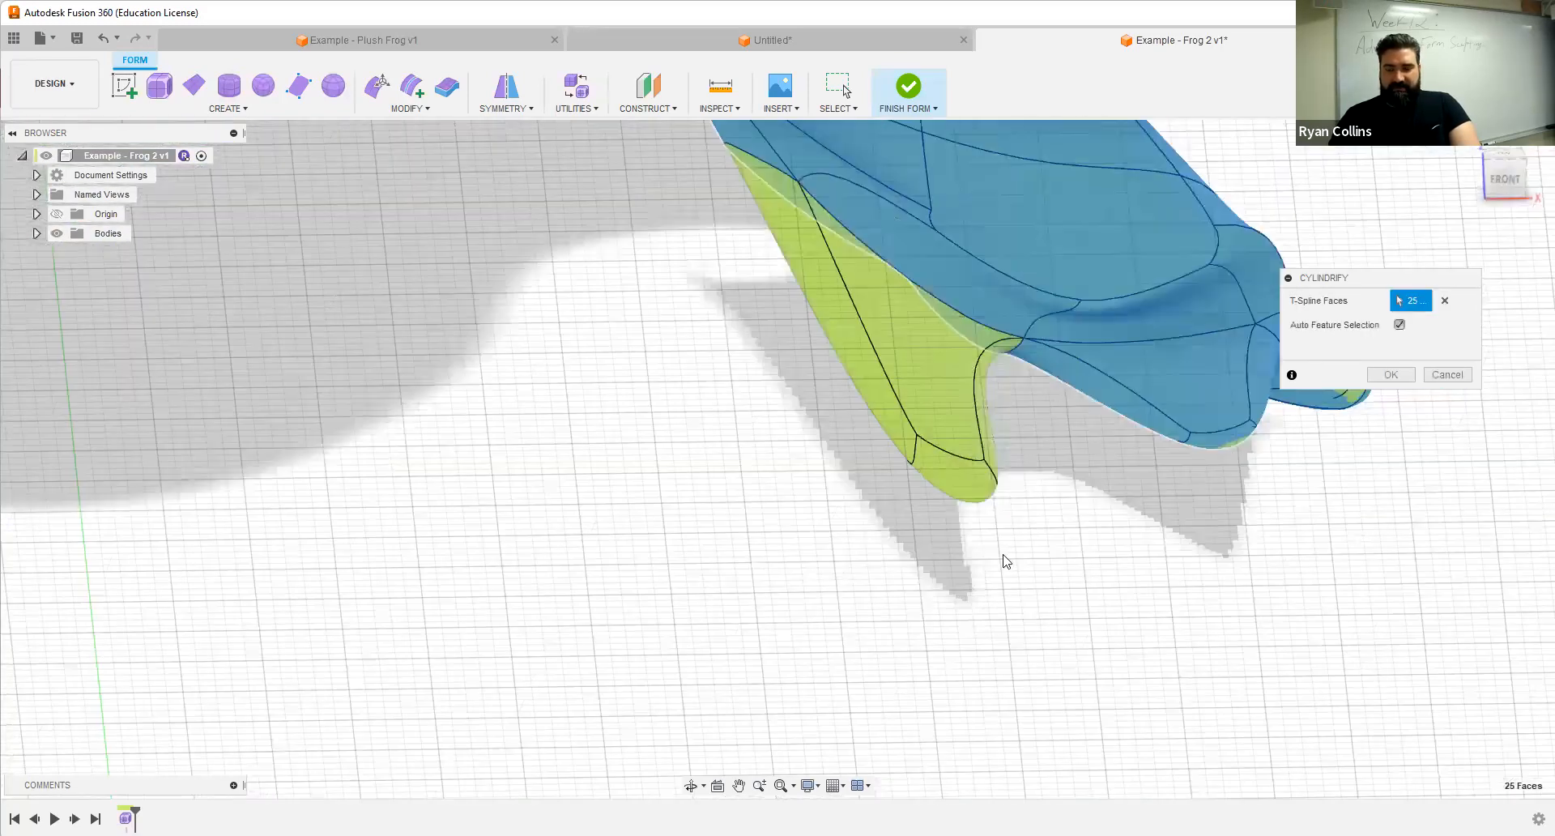
pyautogui.scroll(-1, 1005, 561)
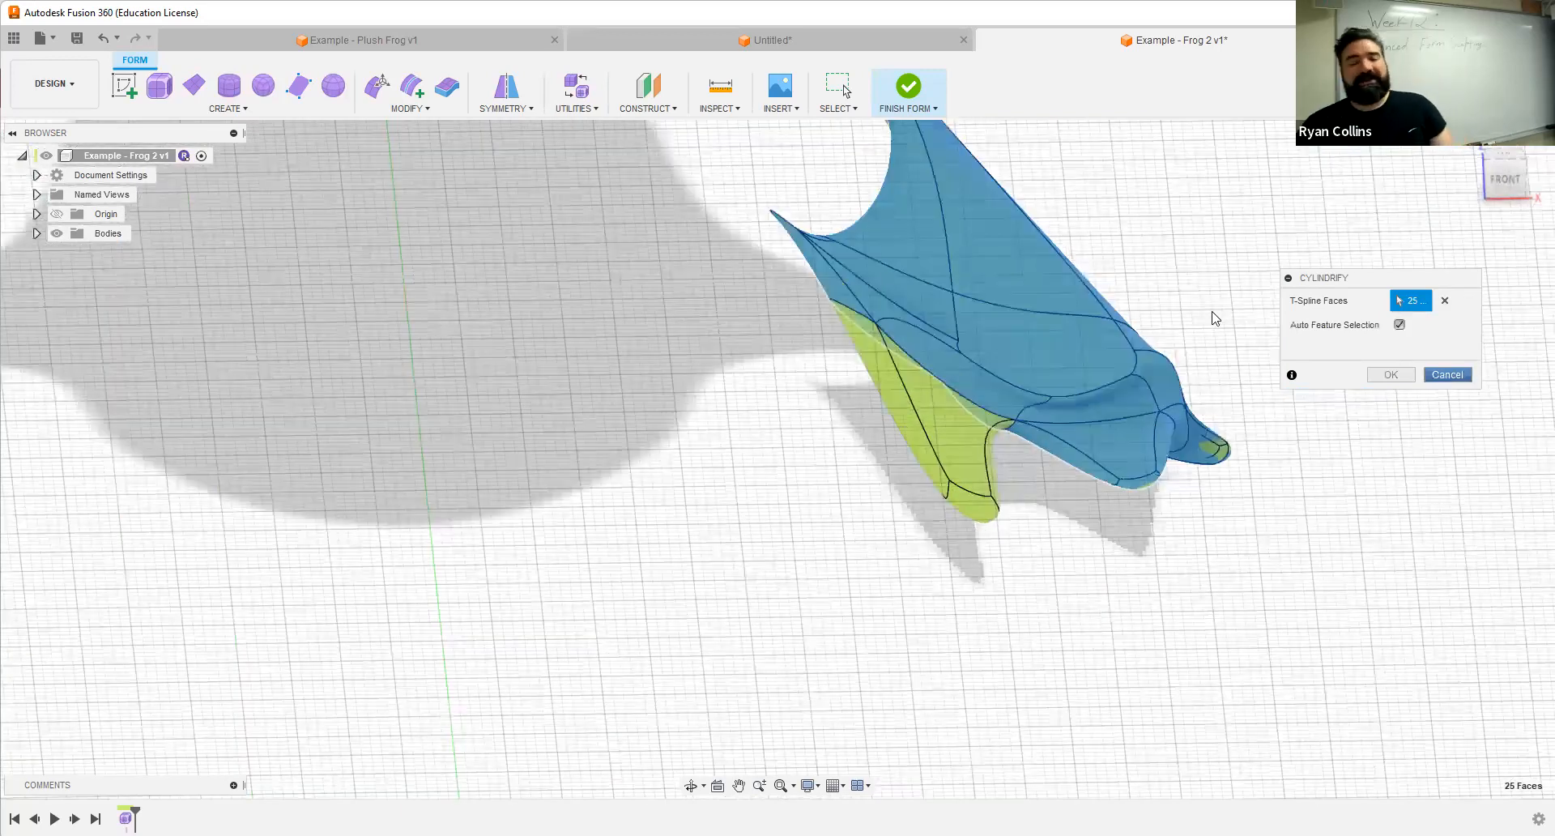
pyautogui.press('Escape')
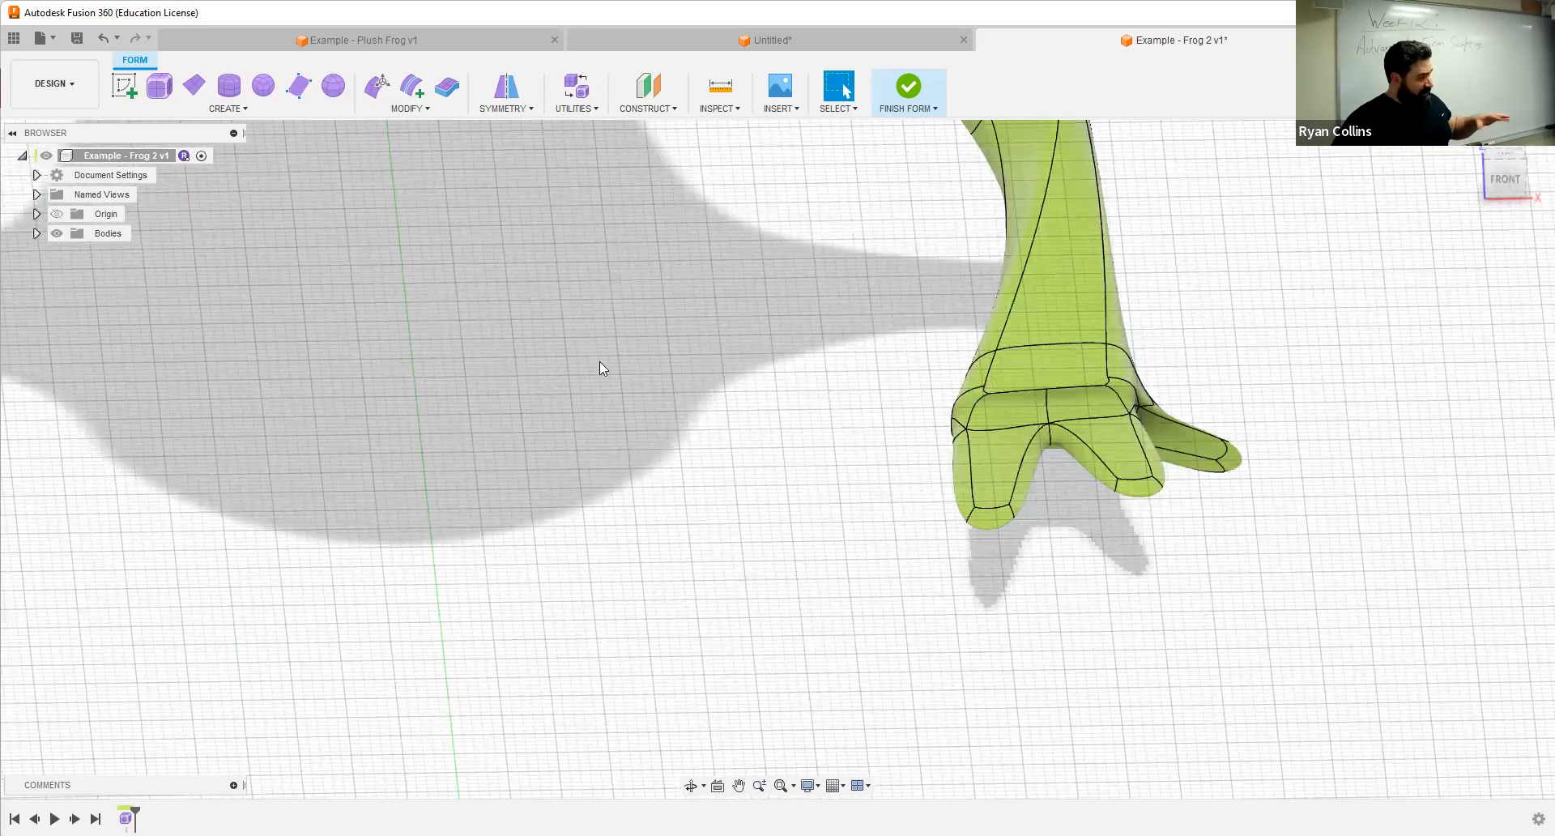
# Step: Try deleting the two edges across the top of the front foot behind the toes, and undo the deletion
pyautogui.keyDown('shift'); pyautogui.moveTo(867, 389); pyautogui.dragTo(819, 294, button='middle'); pyautogui.keyUp('shift')
pyautogui.scroll(-5, 818, 294)
pyautogui.moveTo(992, 271); pyautogui.dragTo(906, 411, button='middle')
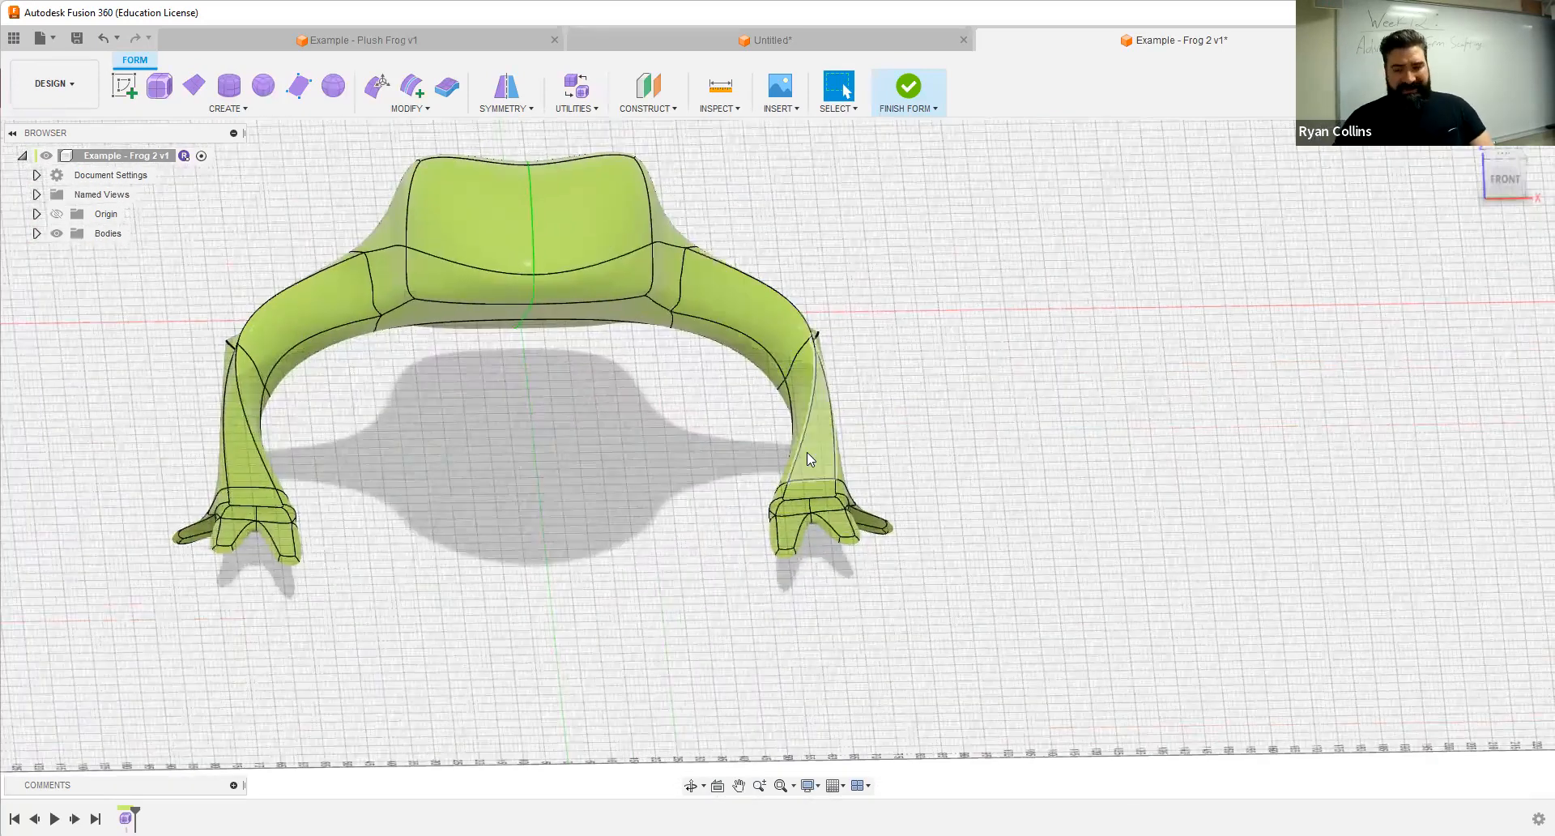
pyautogui.scroll(4, 806, 452)
pyautogui.scroll(3, 790, 599)
pyautogui.moveTo(858, 497)
pyautogui.mouseDown(button='middle')
pyautogui.moveTo(920, 465)
pyautogui.moveTo(948, 472)
pyautogui.moveTo(851, 473)
pyautogui.mouseUp(button='middle')
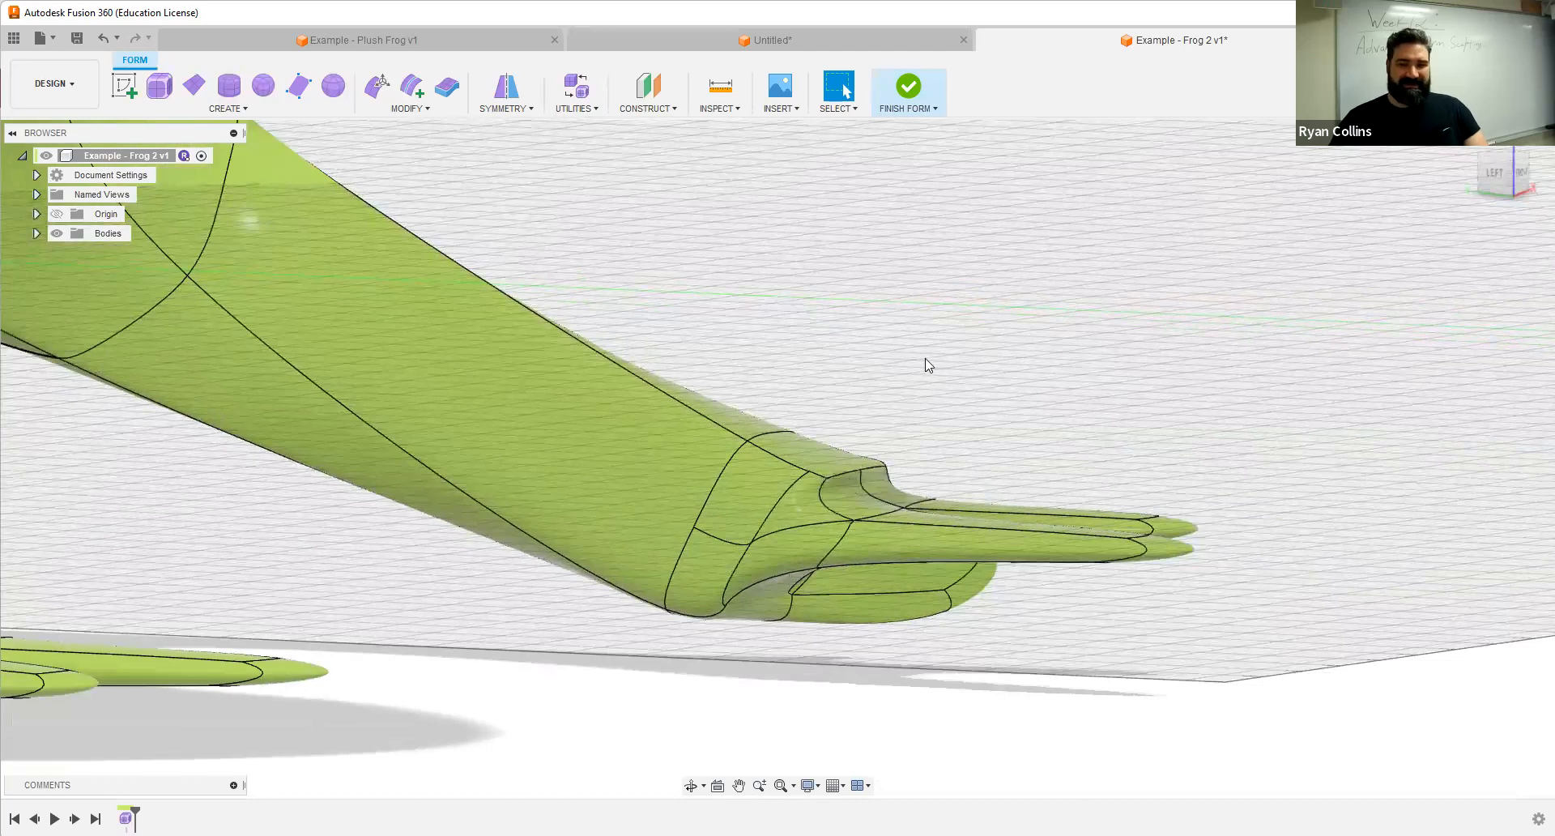
pyautogui.keyDown('shift'); pyautogui.moveTo(913, 361); pyautogui.dragTo(1015, 323, button='middle'); pyautogui.keyUp('shift')
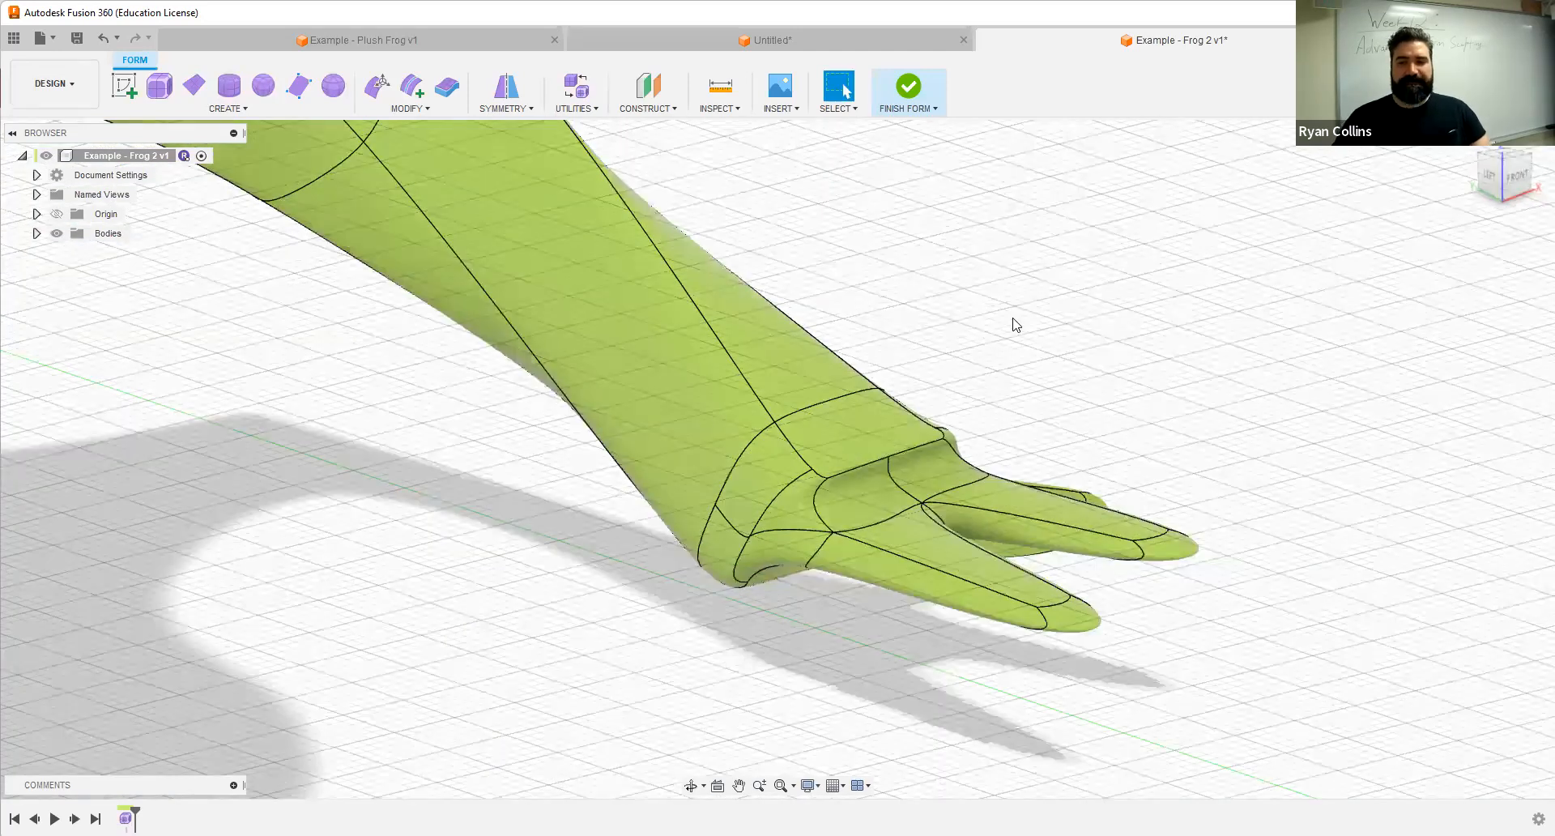
pyautogui.click(870, 463)
pyautogui.keyDown('shift'); pyautogui.click(908, 450); pyautogui.keyUp('shift')
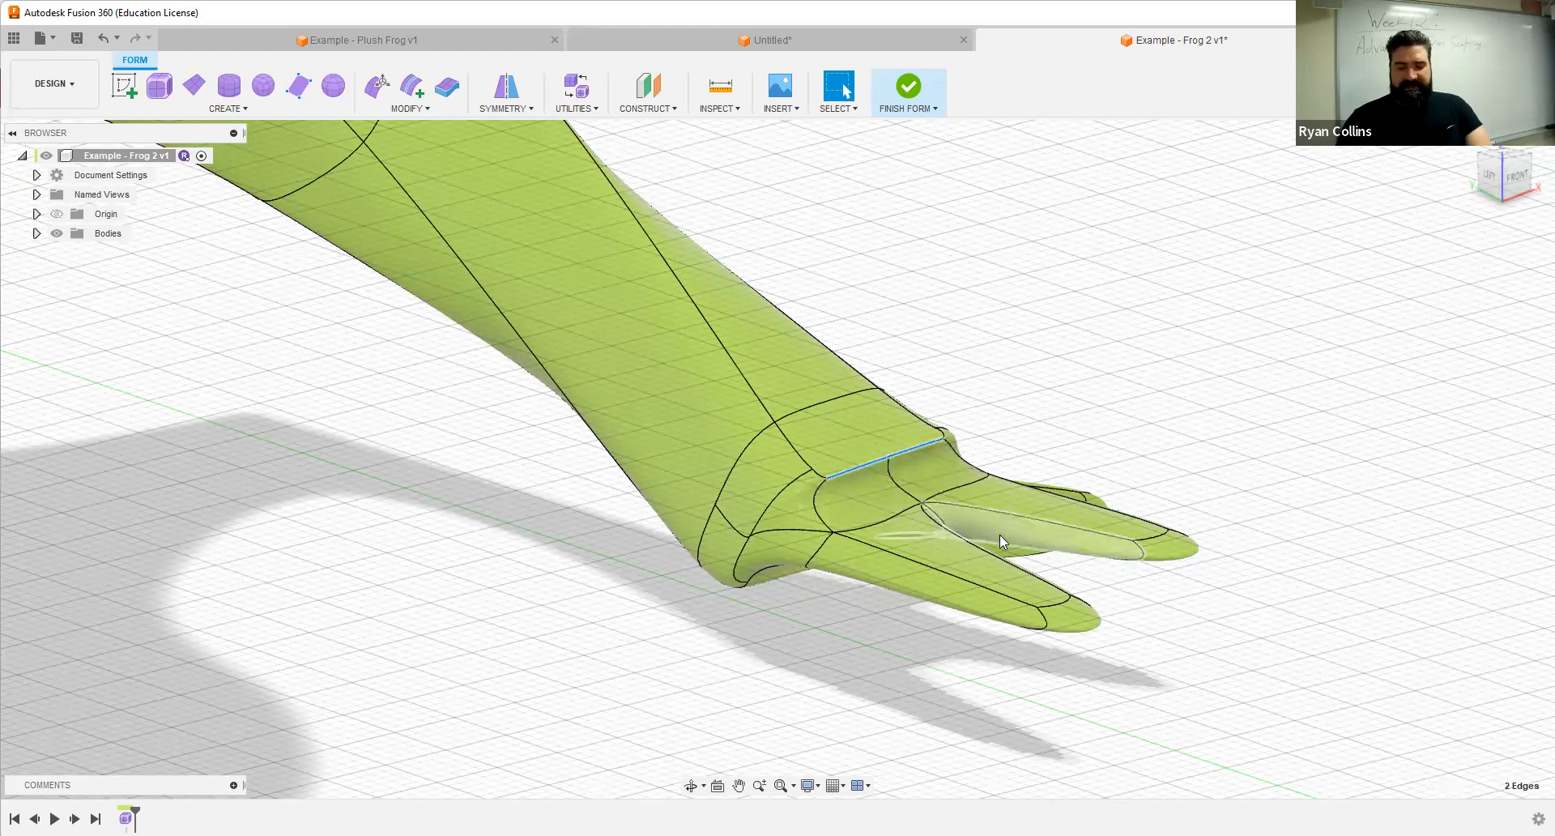
pyautogui.press('Delete')
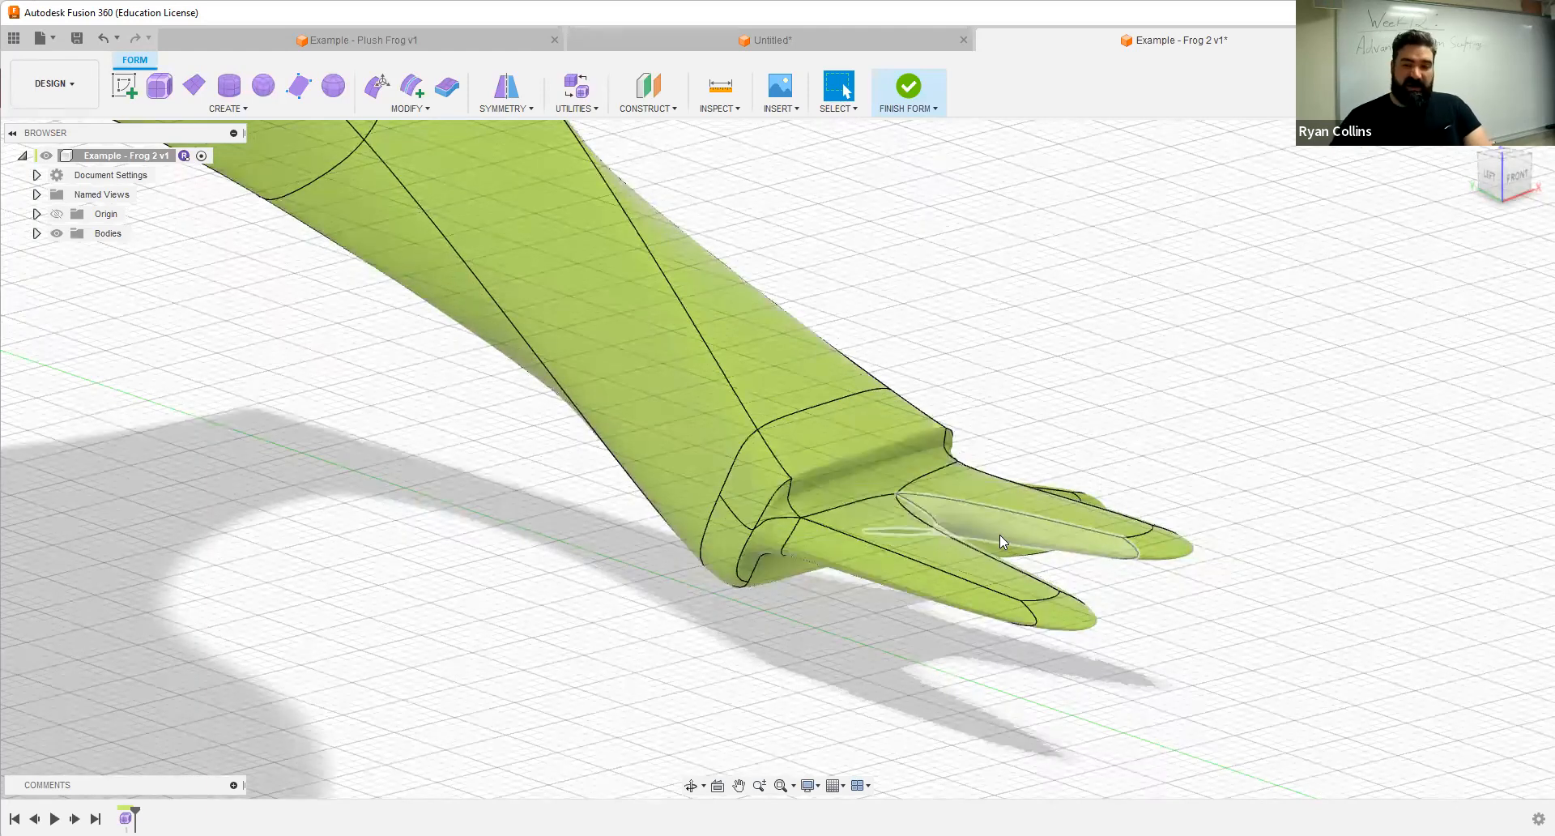
pyautogui.keyDown('shift'); pyautogui.moveTo(899, 557); pyautogui.dragTo(919, 523, button='middle'); pyautogui.keyUp('shift')
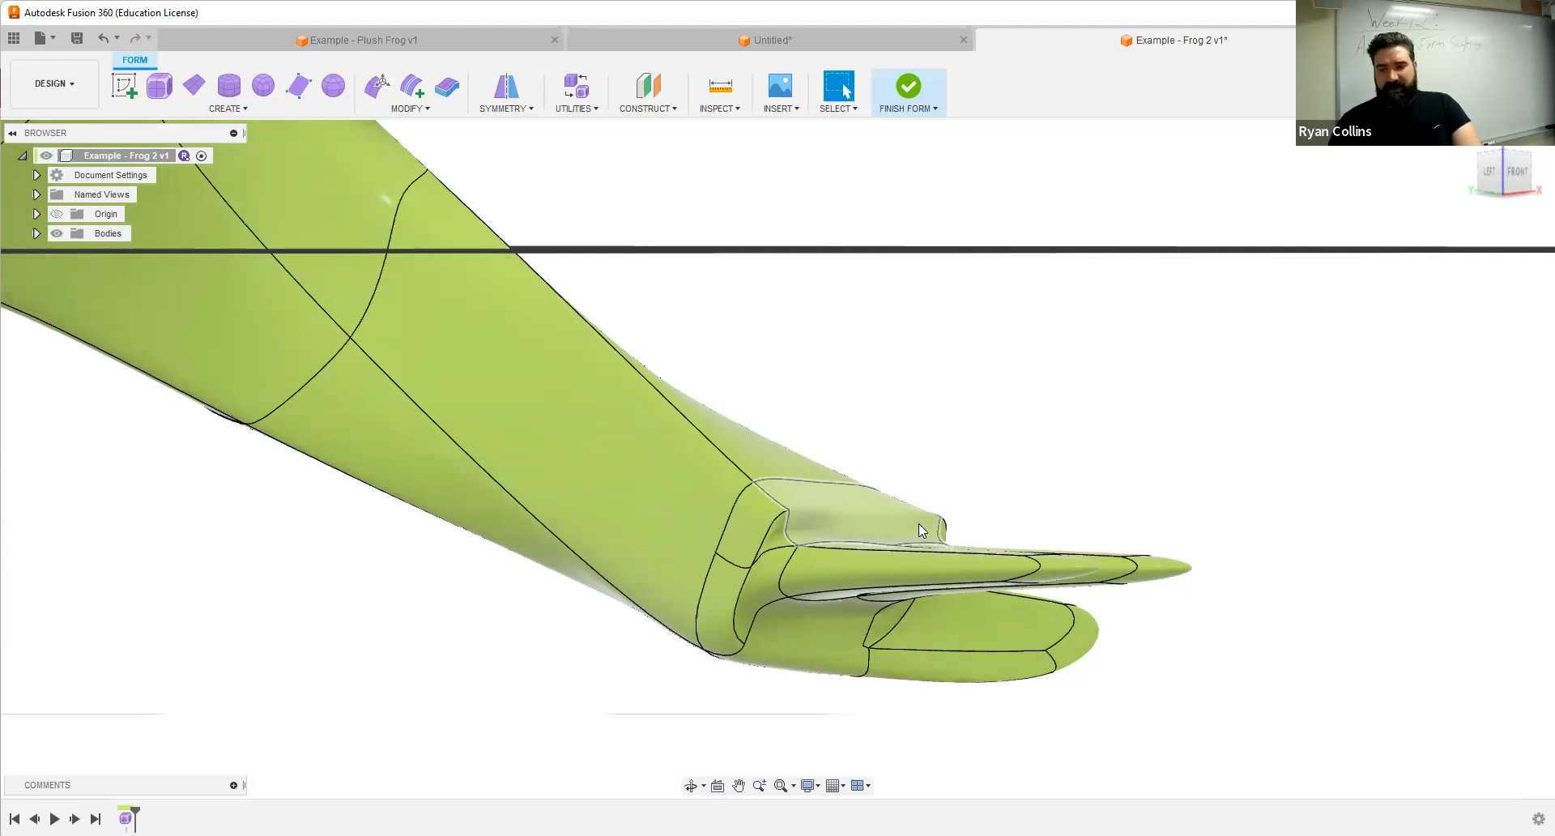
pyautogui.hotkey('ctrl', 'z')
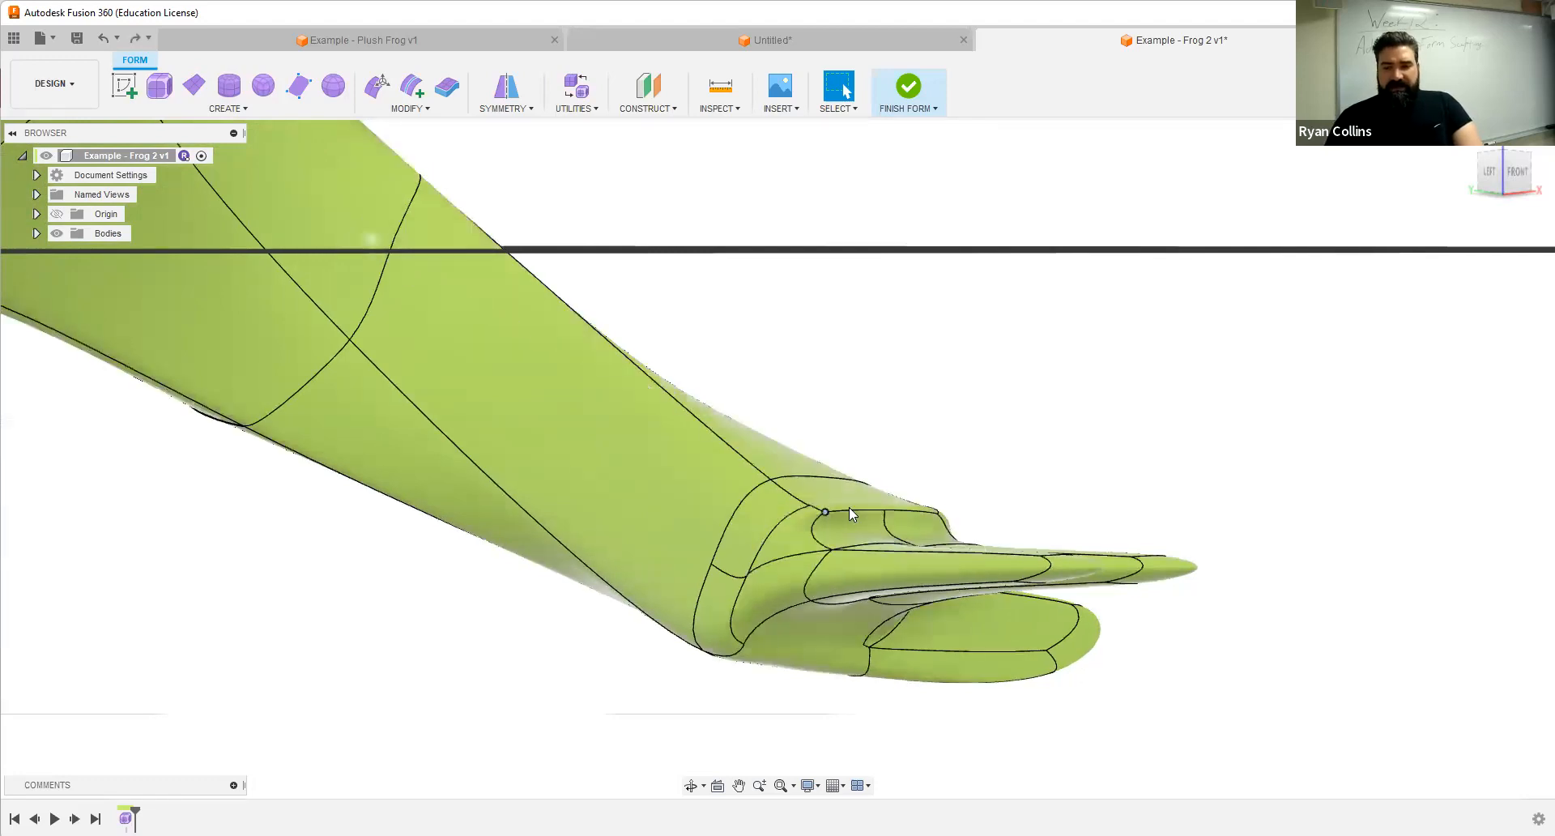
# Step: Try to smooth the three faces across the top of the front foot with smoothing 1.000, and cancel the command
pyautogui.scroll(2, 852, 502)
pyautogui.keyDown('shift'); pyautogui.moveTo(852, 502); pyautogui.dragTo(815, 496, button='middle'); pyautogui.keyUp('shift')
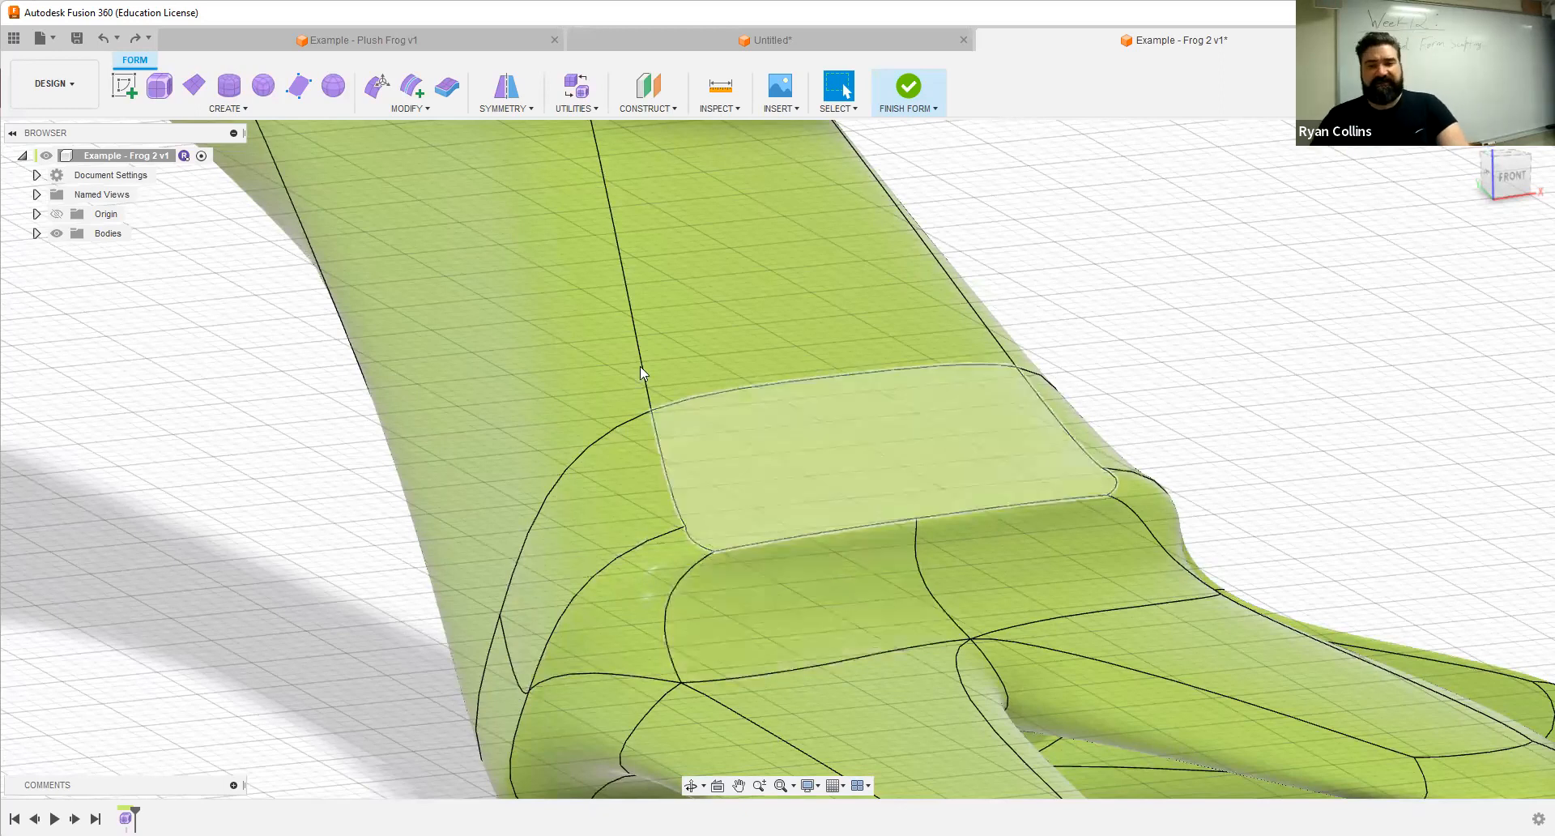
pyautogui.click(425, 109)
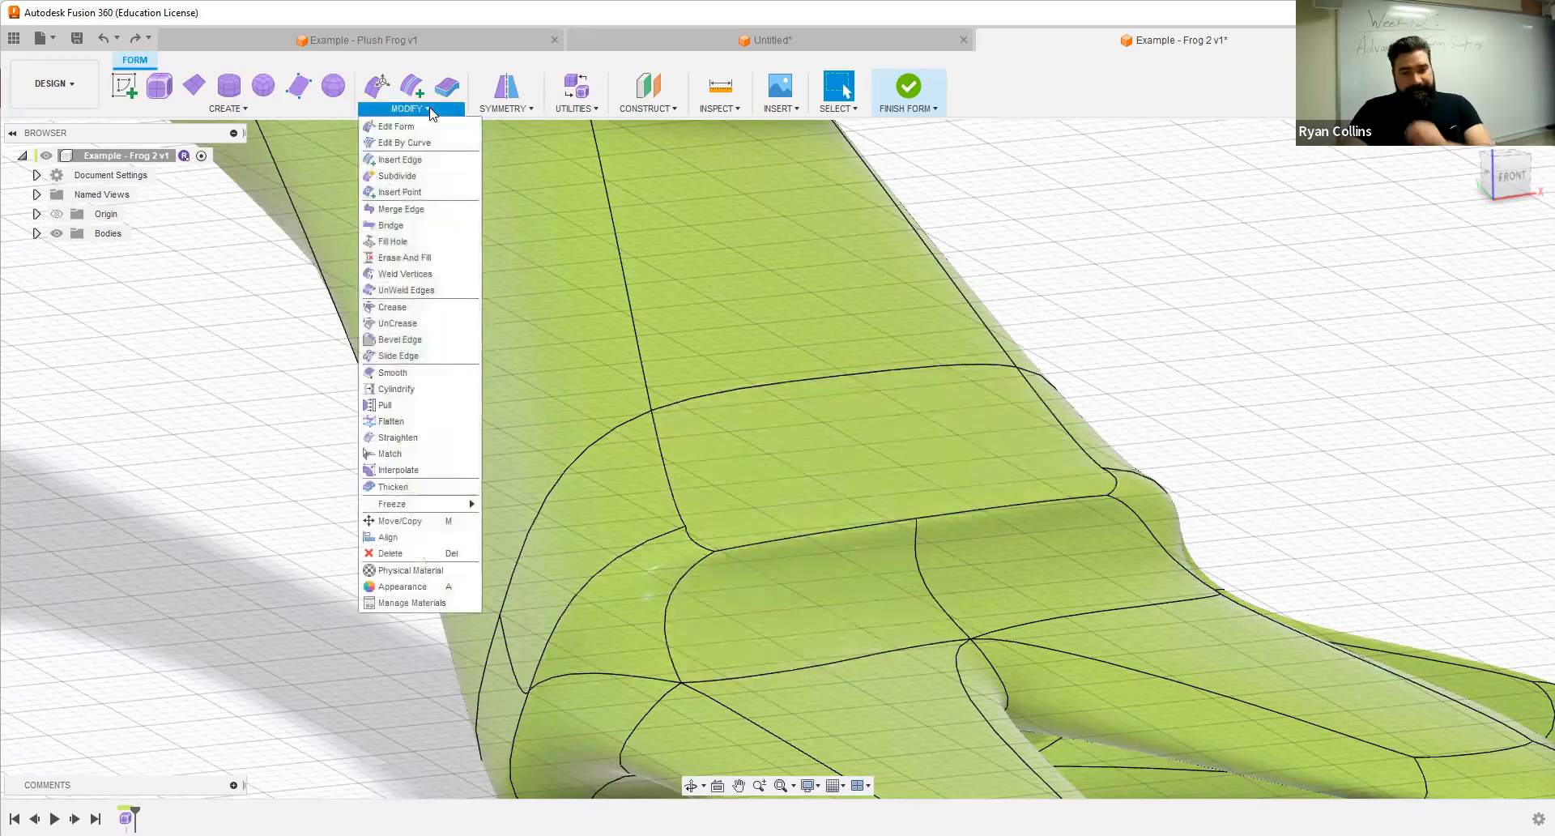
pyautogui.click(405, 373)
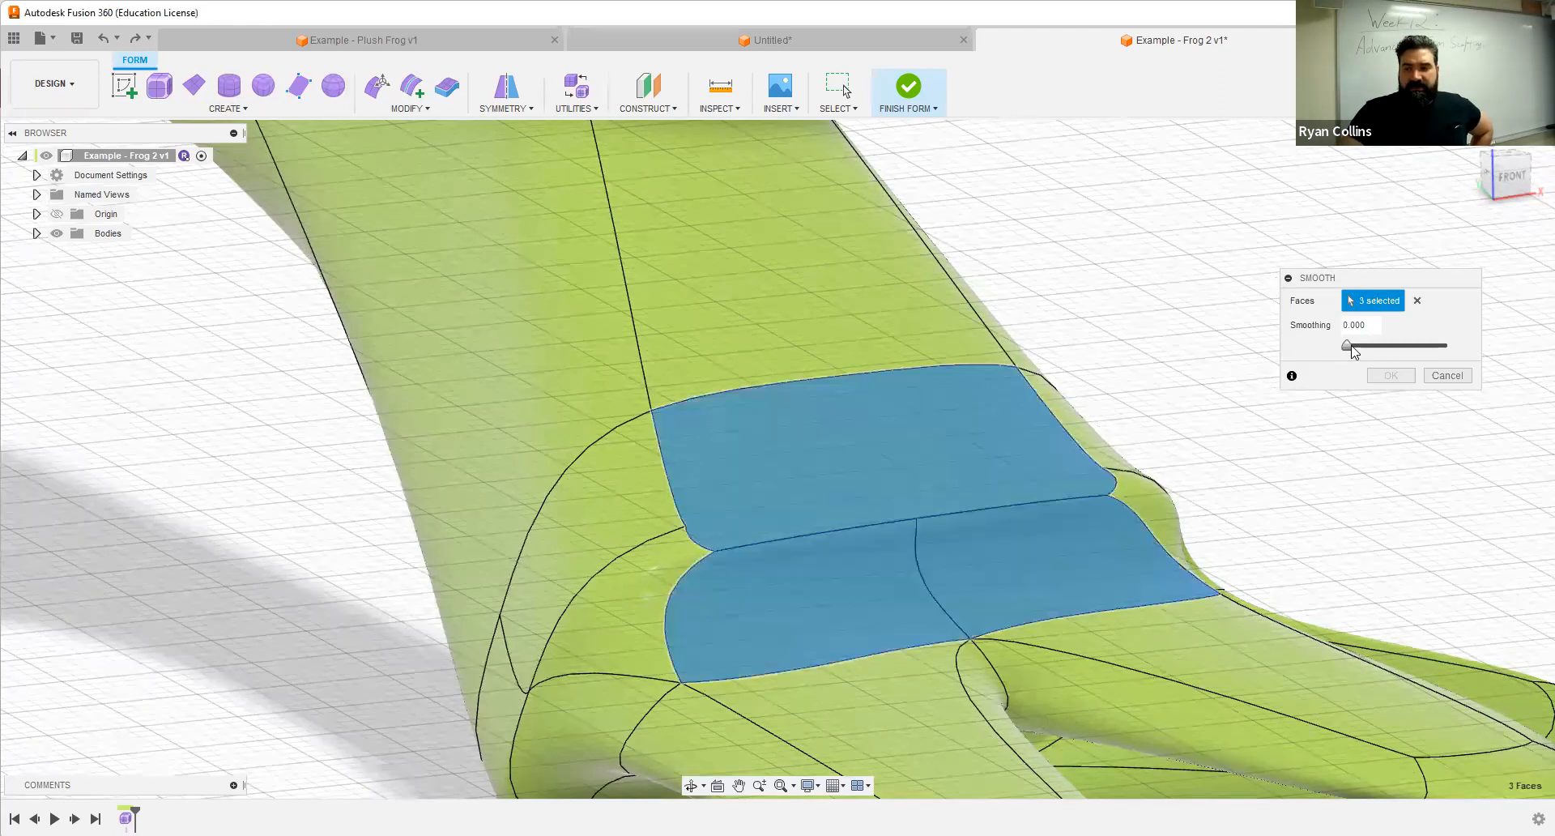
pyautogui.moveTo(1347, 346); pyautogui.dragTo(1456, 350)
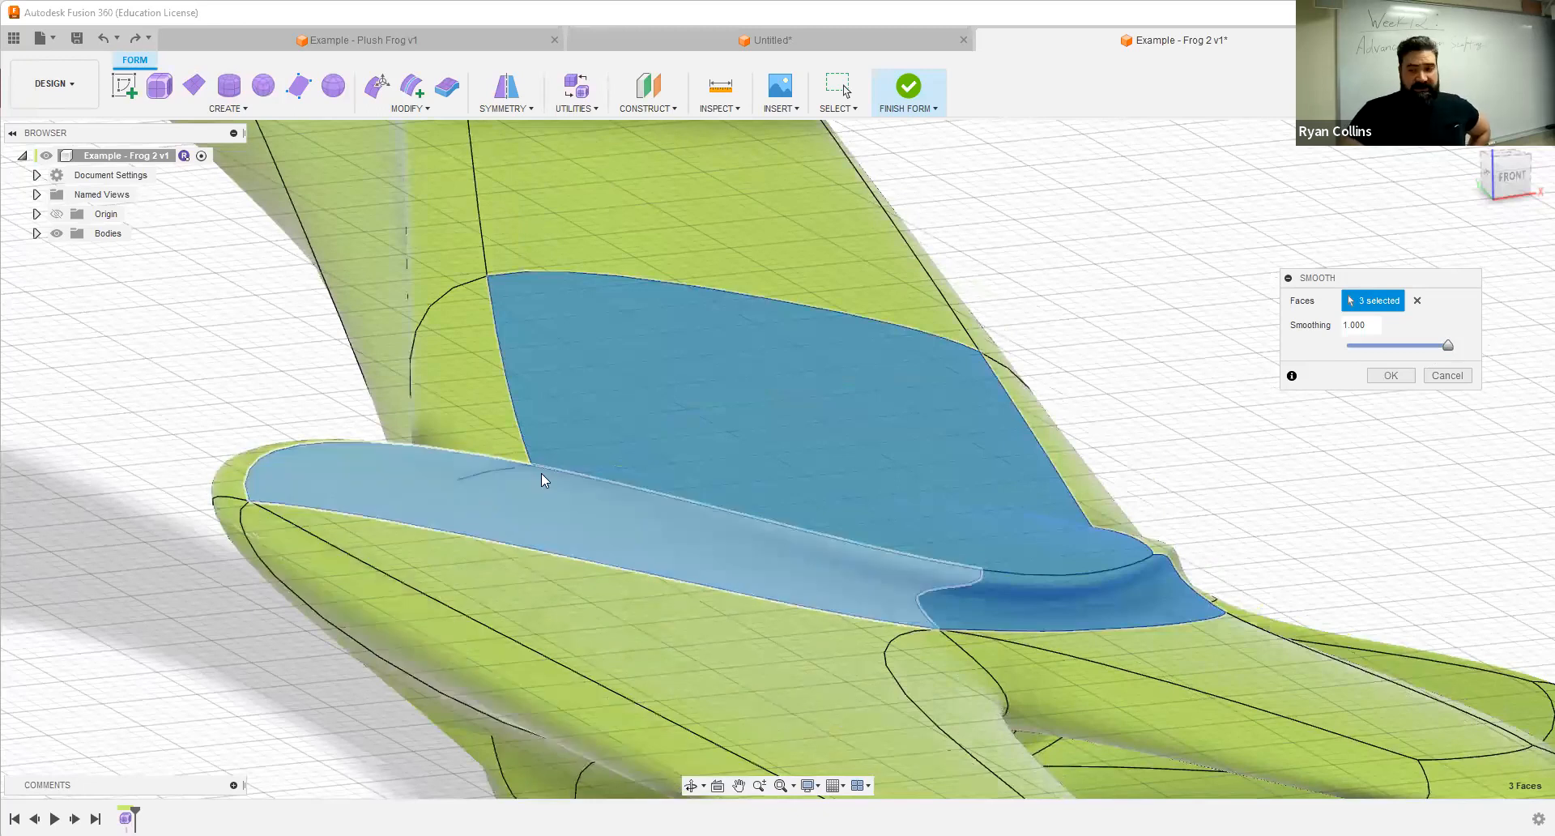
pyautogui.click(1446, 375)
pyautogui.click(423, 110)
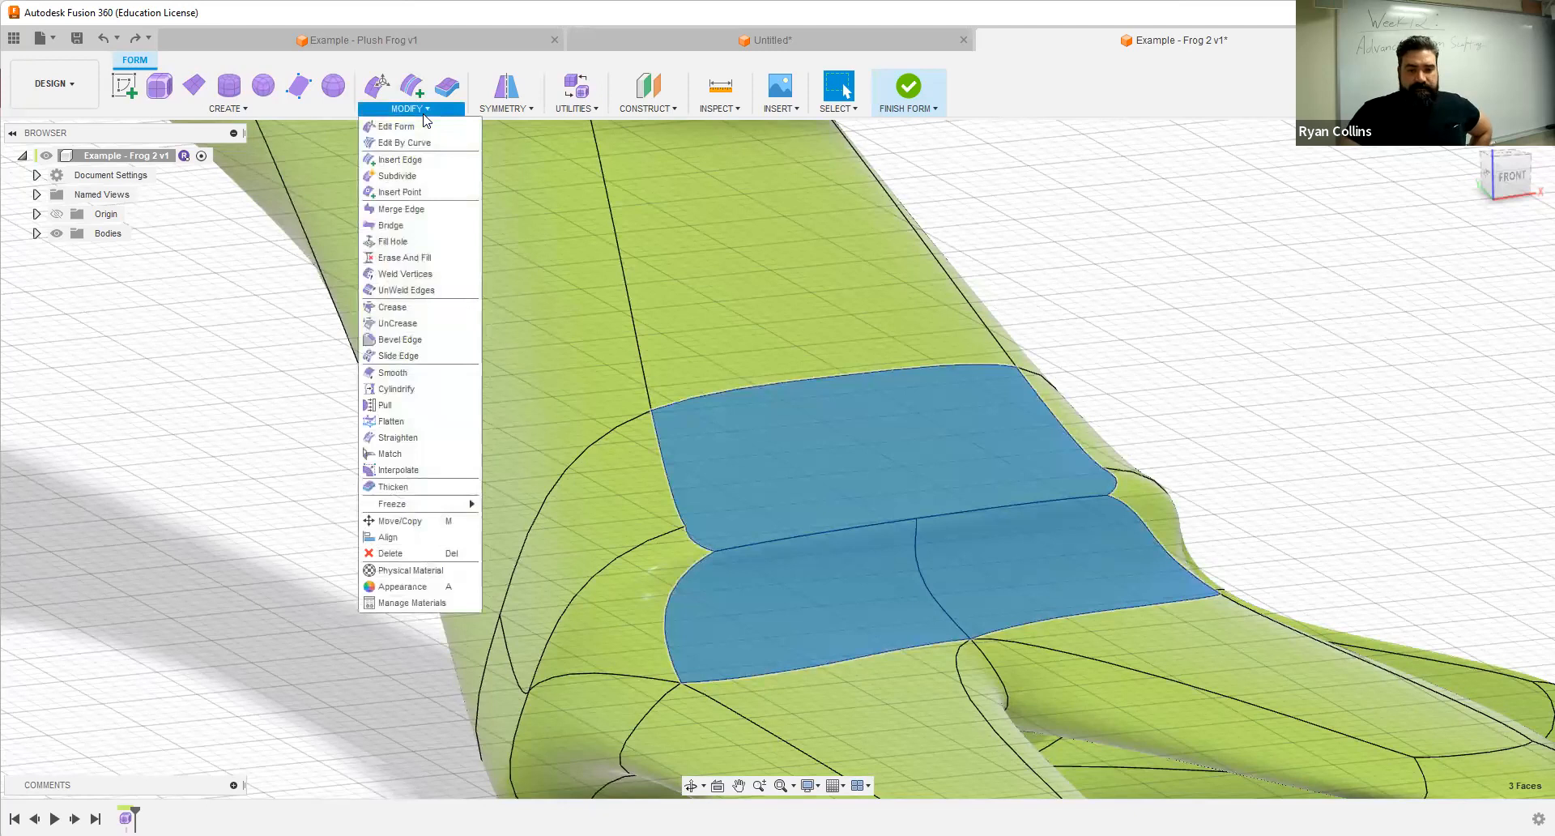
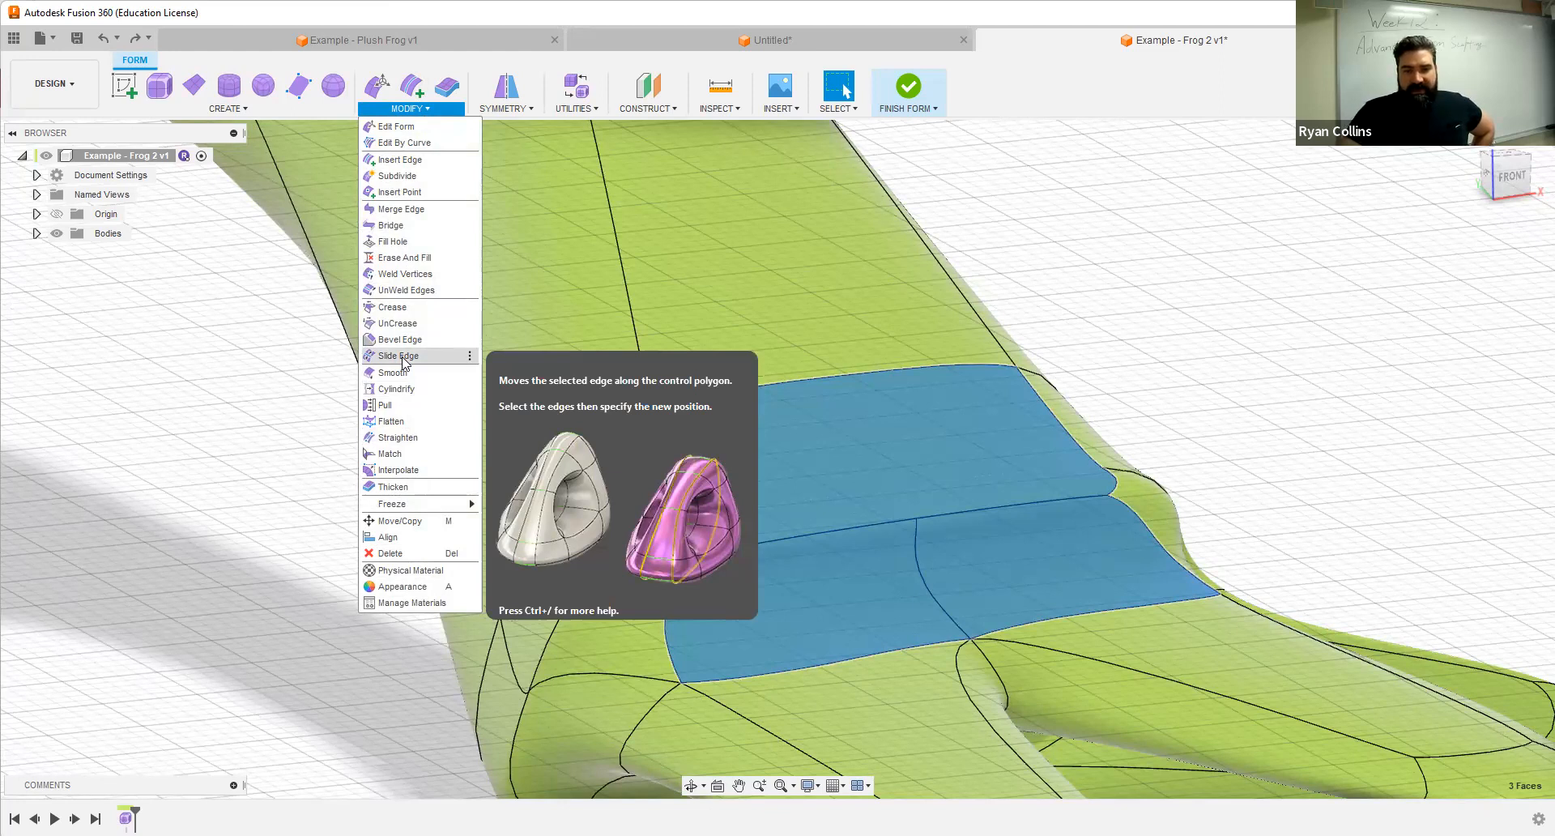
pyautogui.click(1209, 256)
pyautogui.click(1217, 258)
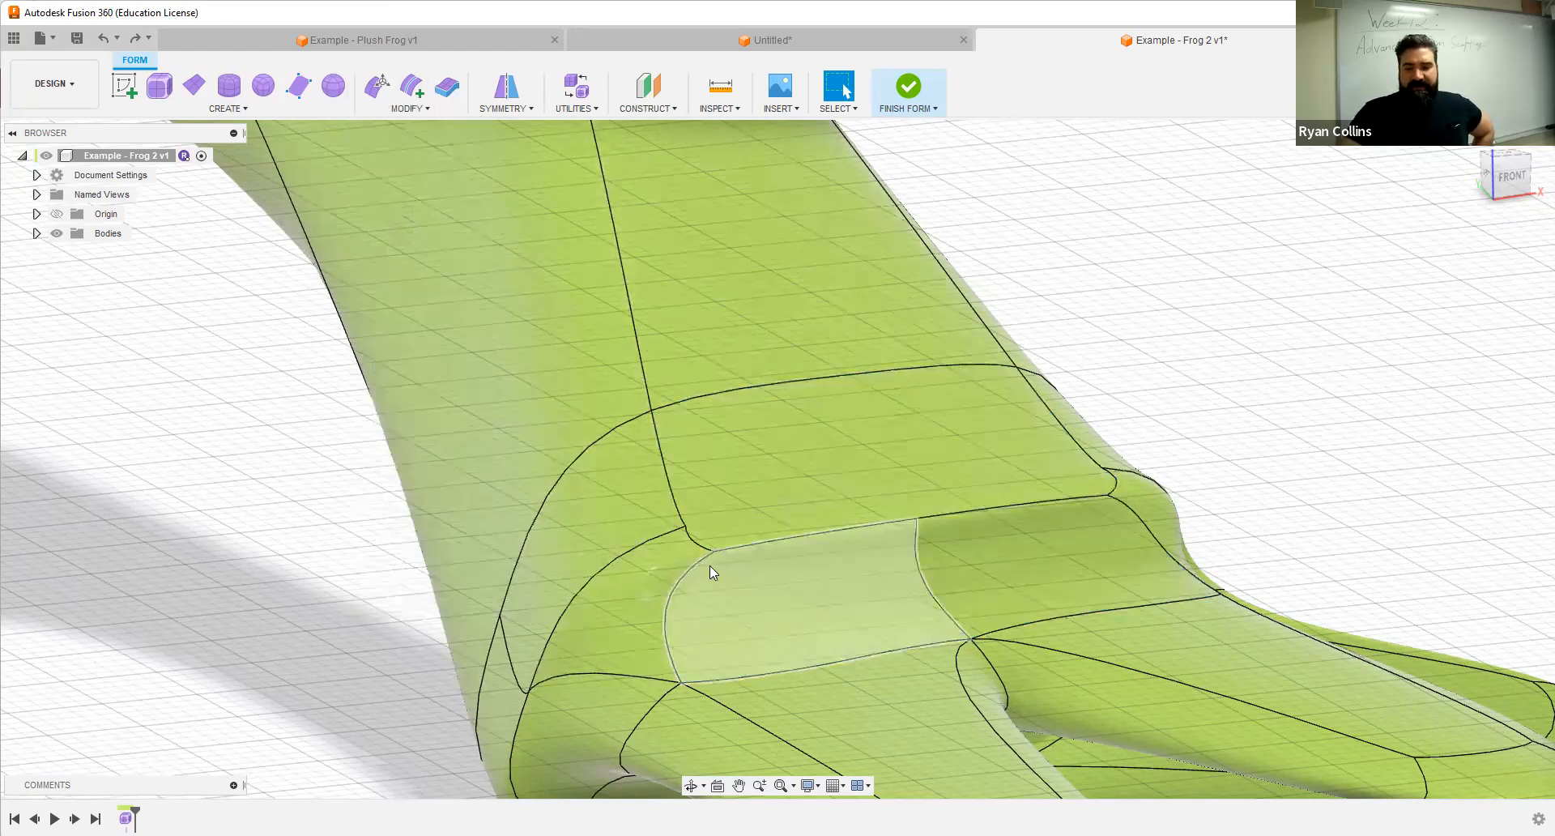
# Step: Delete the band of seven faces wrapping the top and sides of the front foot between the leg and toes
pyautogui.scroll(-5, 686, 579)
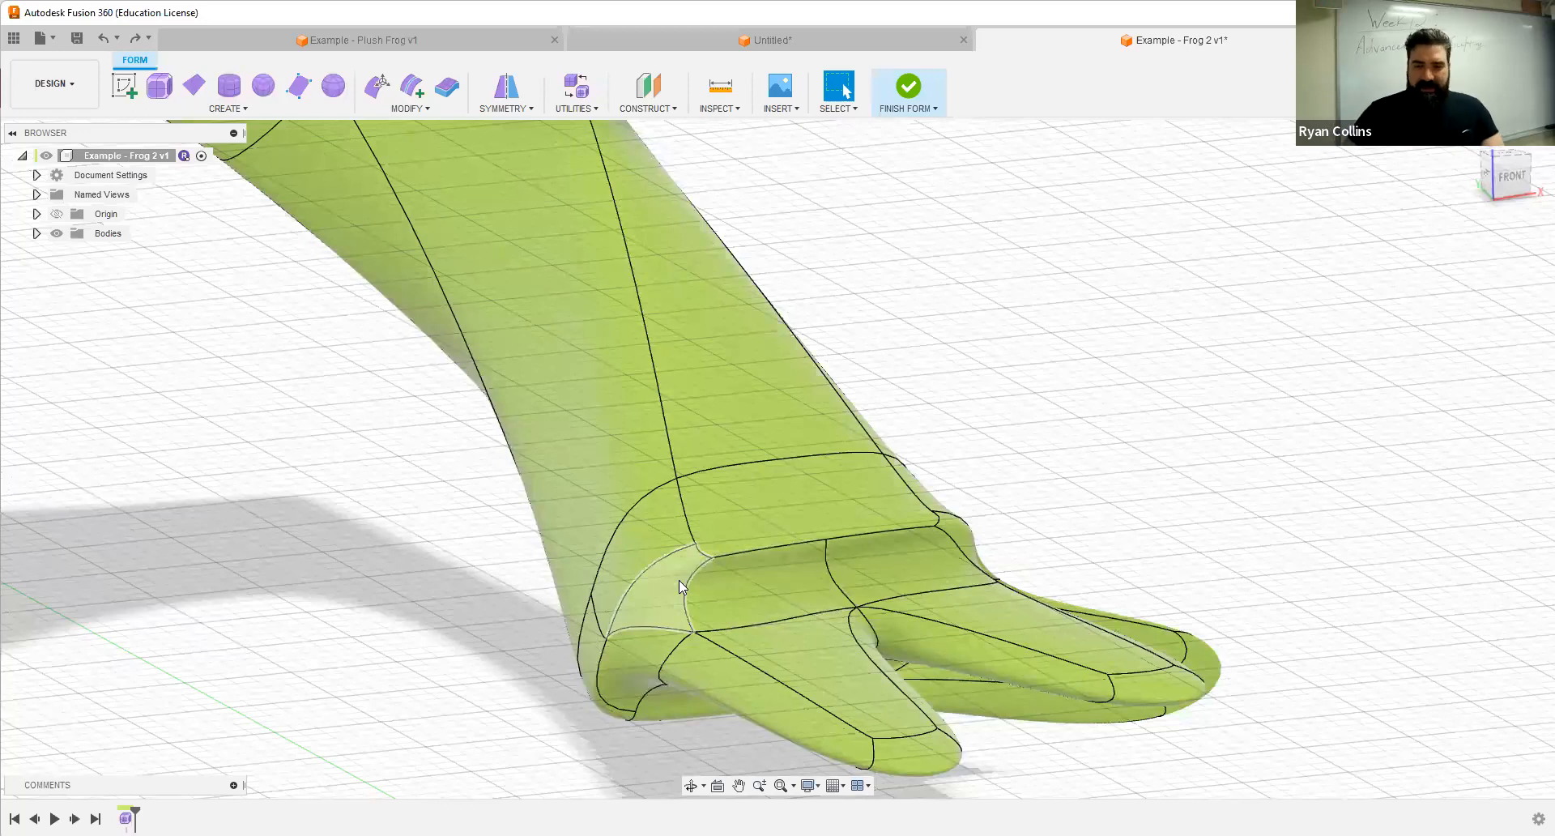
pyautogui.click(679, 580)
pyautogui.doubleClick(862, 550)
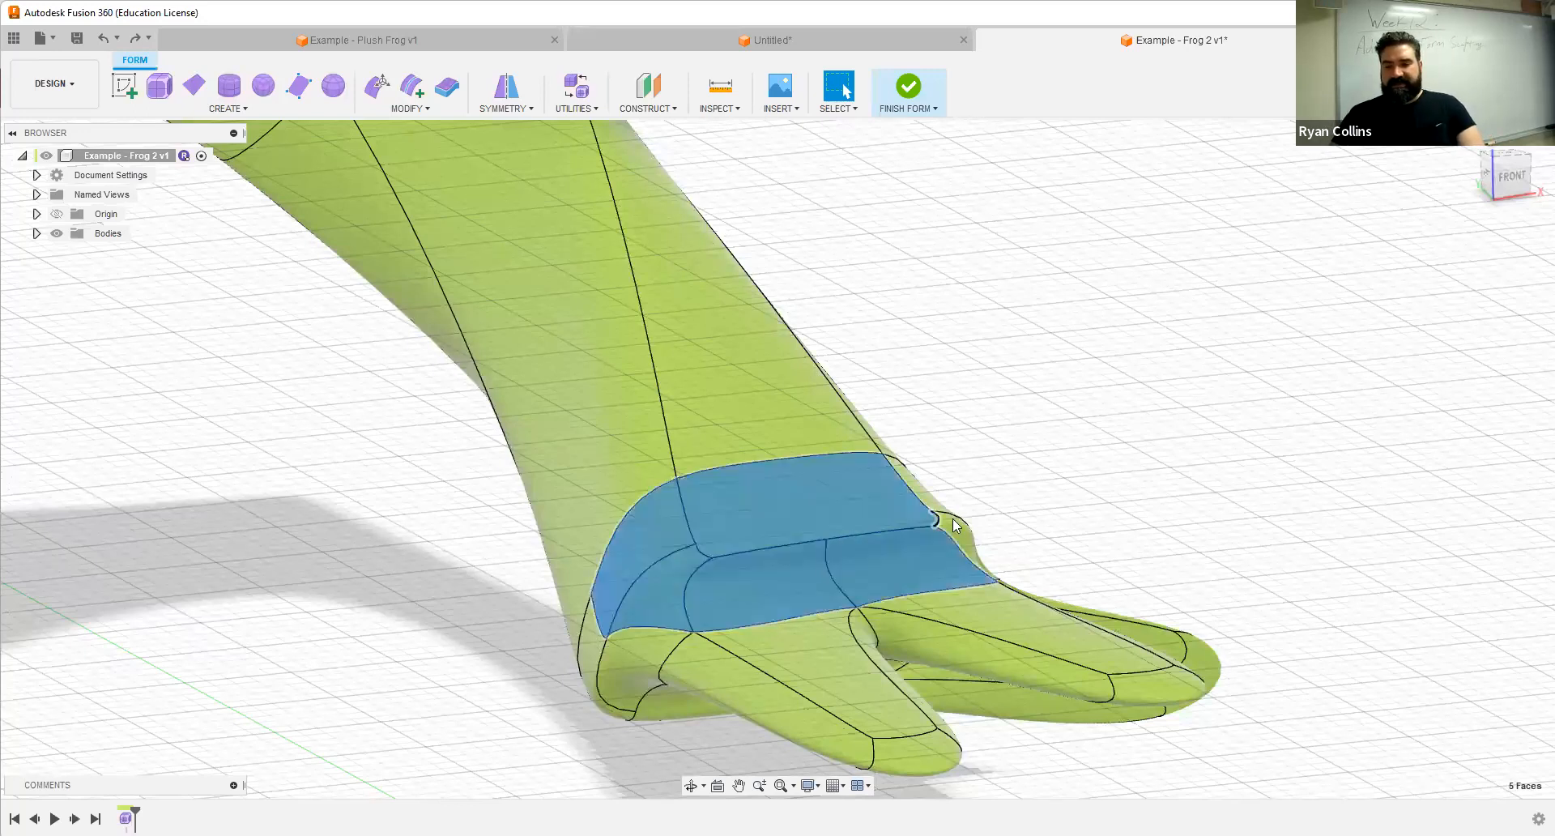
pyautogui.keyDown('shift'); pyautogui.moveTo(896, 527); pyautogui.dragTo(1010, 495, button='middle'); pyautogui.keyUp('shift')
pyautogui.keyDown('shift'); pyautogui.click(1086, 536); pyautogui.keyUp('shift')
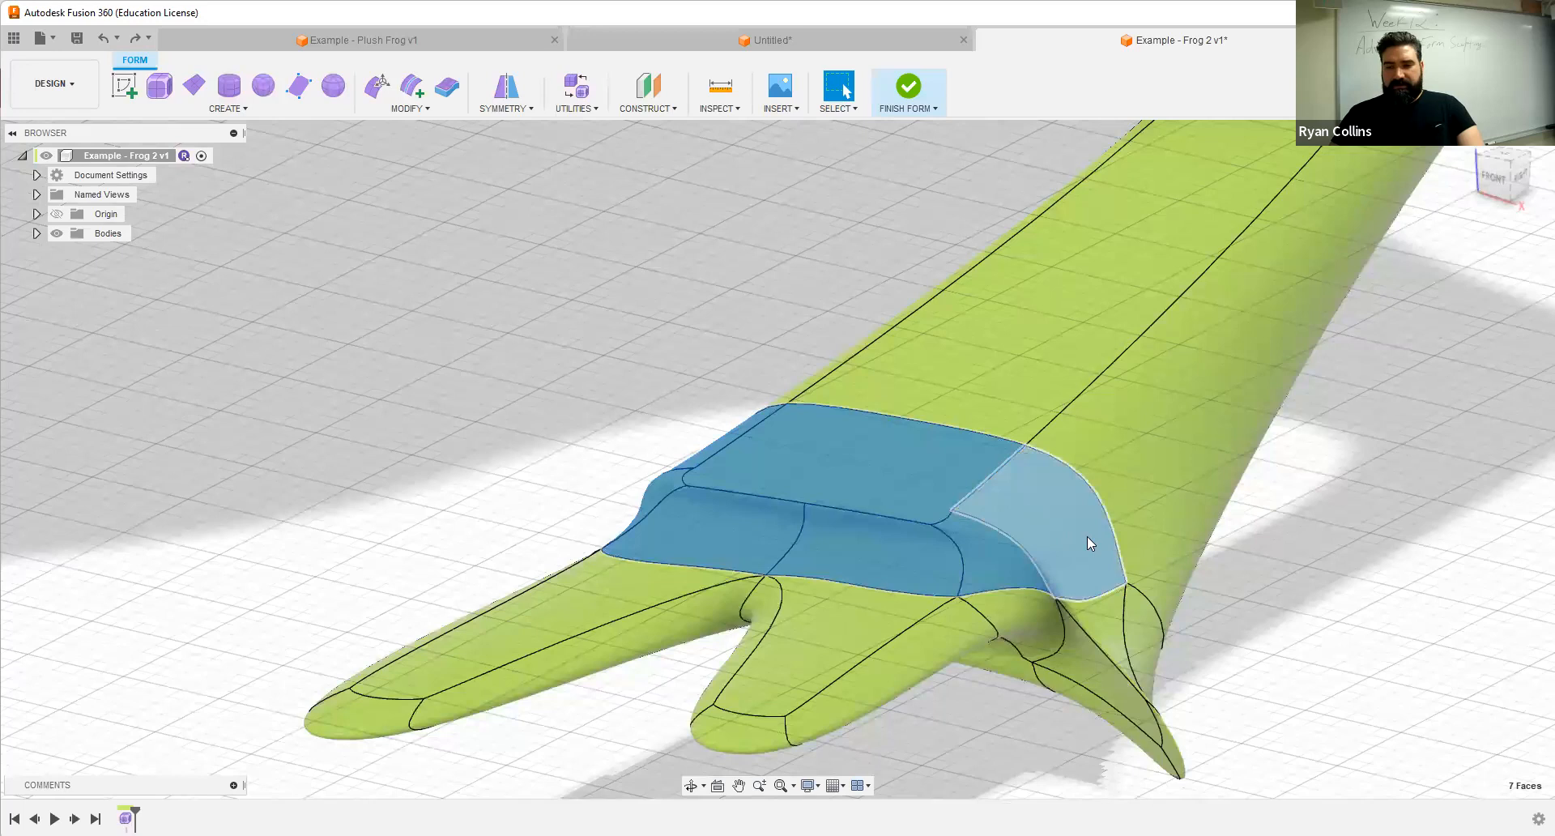
pyautogui.press('Delete')
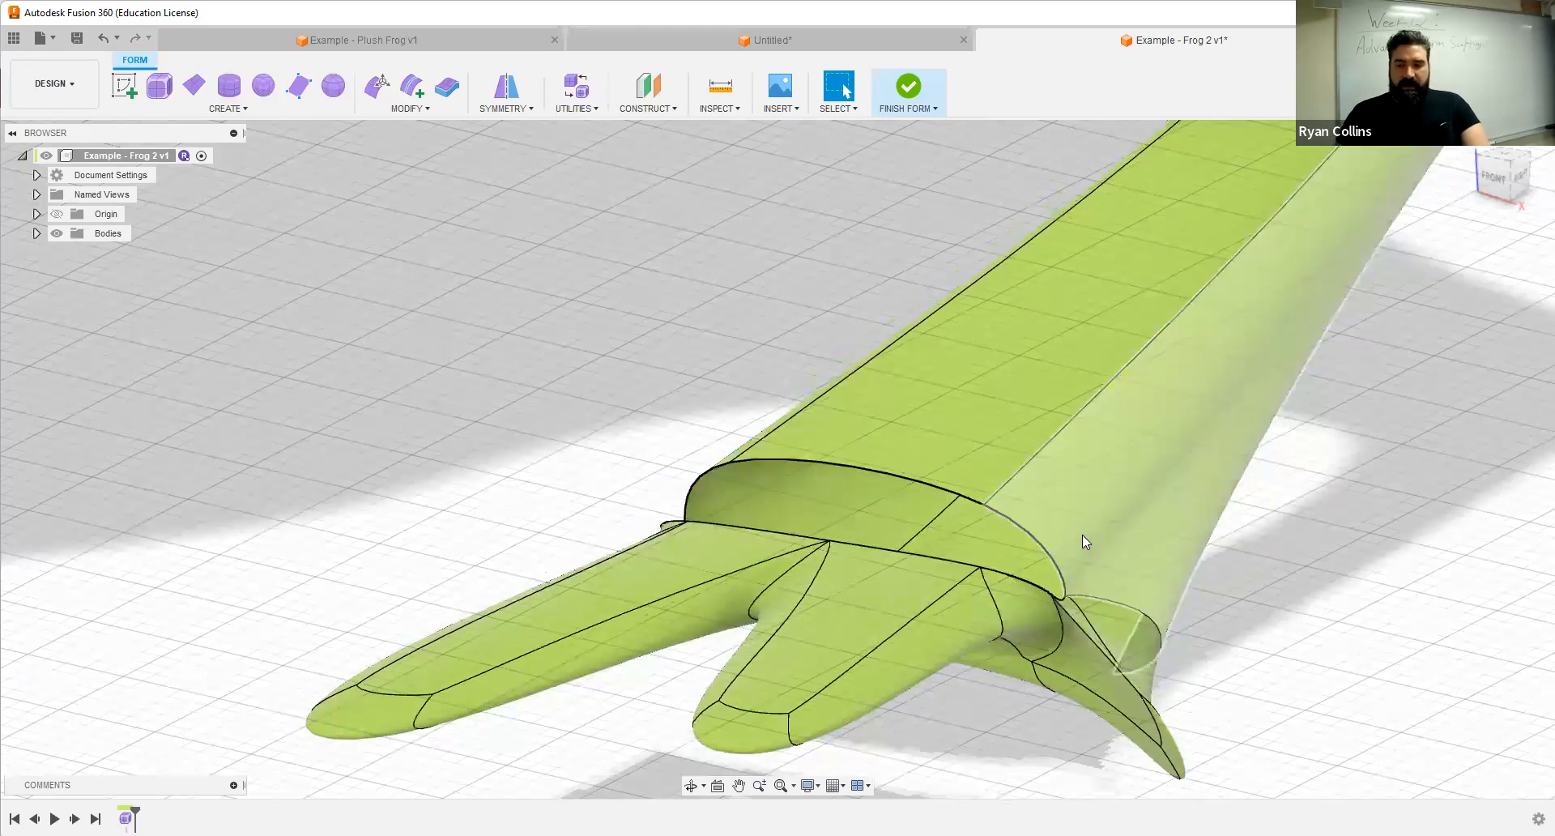
# Step: Weld the leg opening's vertices to the matching foot vertices in Vertex to Vertex mode without keeping creases
pyautogui.moveTo(805, 389)
pyautogui.keyDown('shift'); pyautogui.mouseDown(button='middle')
pyautogui.moveTo(802, 361)
pyautogui.moveTo(785, 385)
pyautogui.moveTo(819, 372)
pyautogui.moveTo(795, 395)
pyautogui.moveTo(826, 375)
pyautogui.moveTo(810, 380)
pyautogui.mouseUp(button='middle'); pyautogui.keyUp('shift')
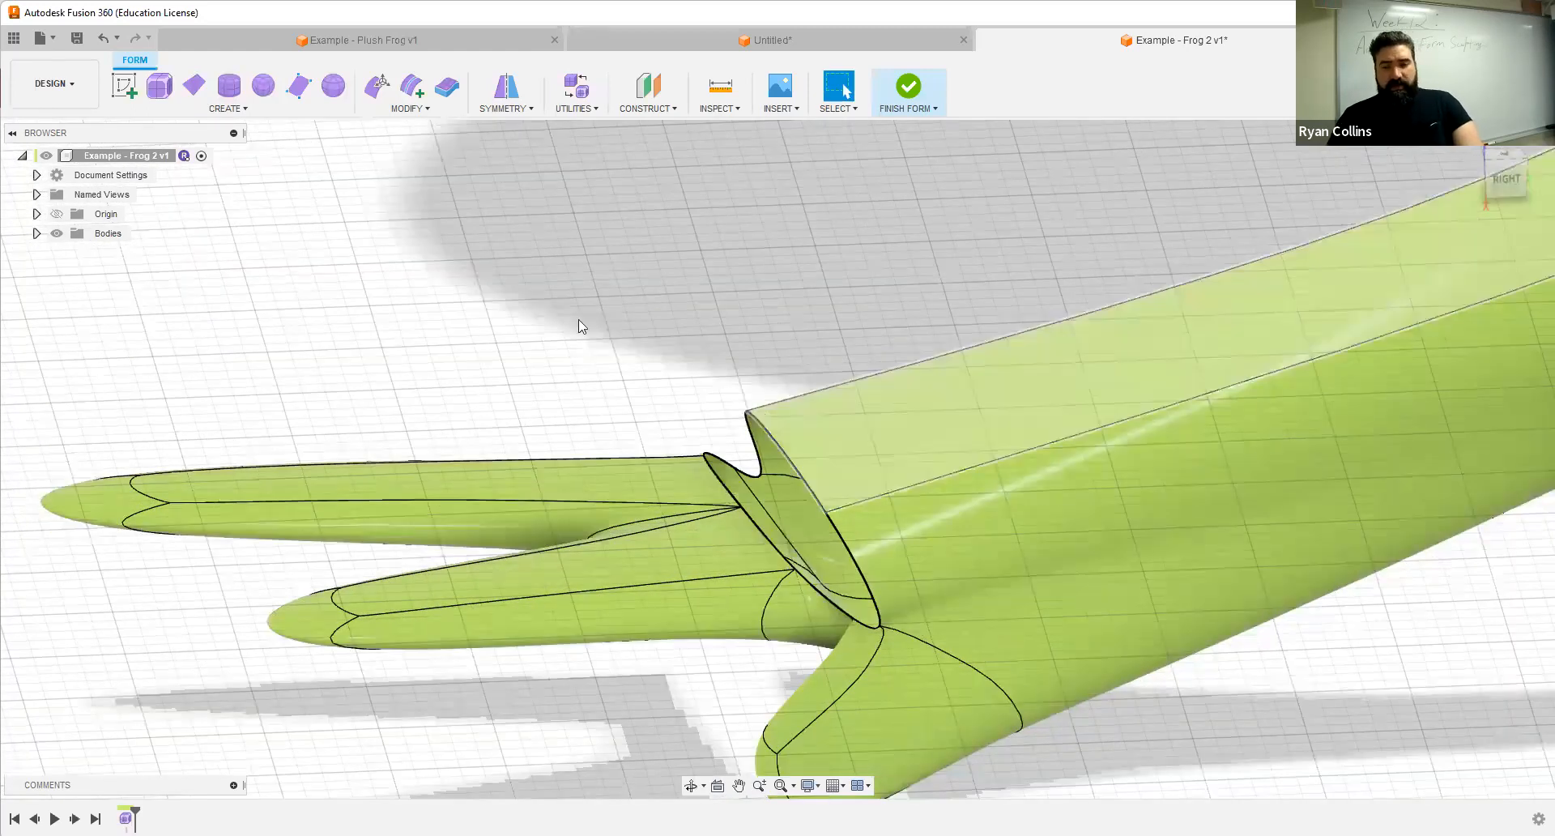
pyautogui.click(416, 110)
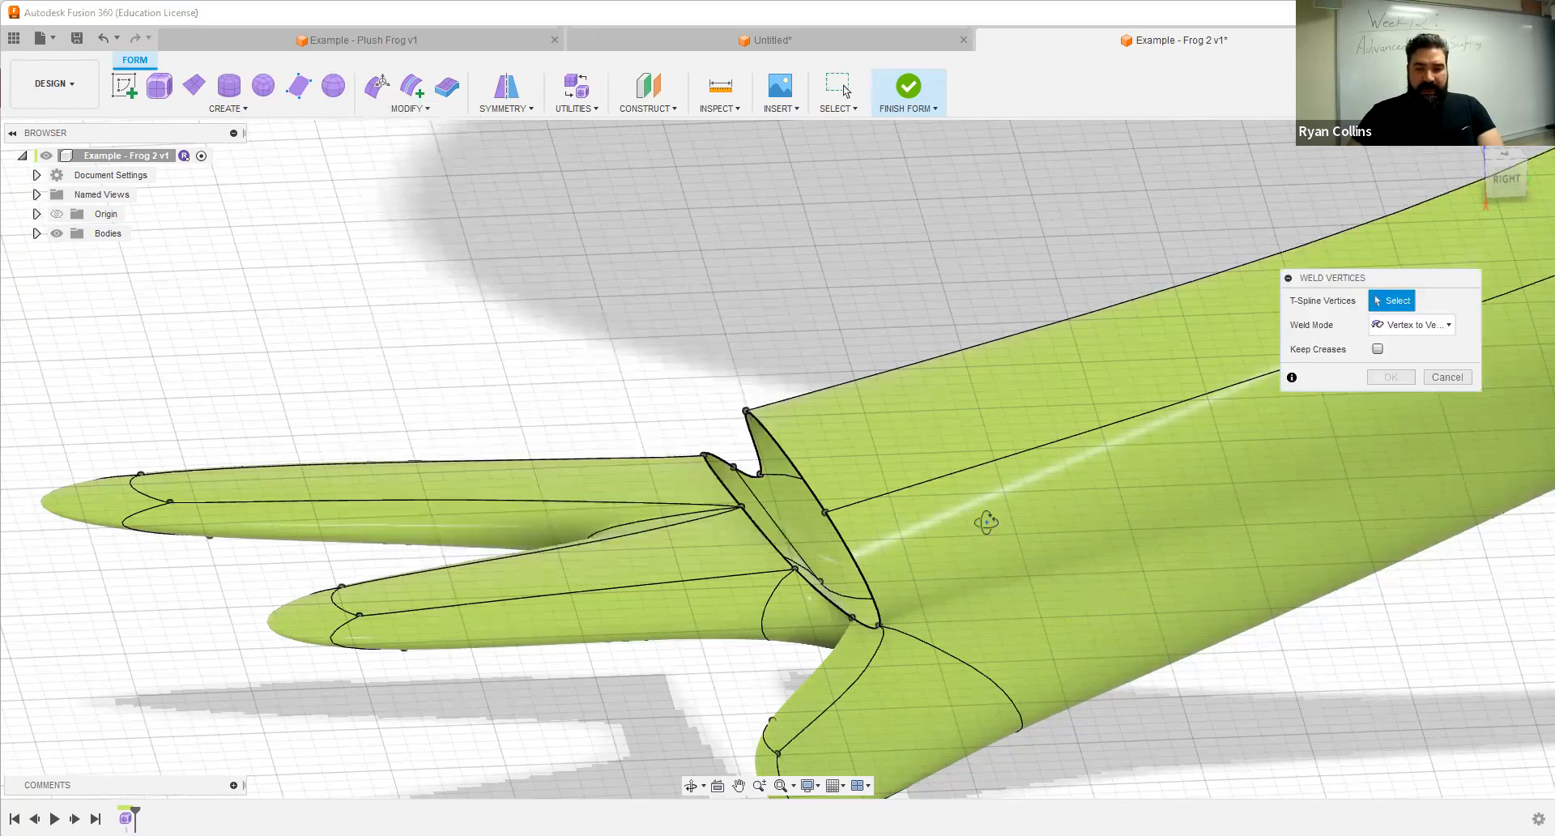
pyautogui.keyDown('shift'); pyautogui.moveTo(958, 553); pyautogui.dragTo(930, 587, button='middle'); pyautogui.keyUp('shift')
pyautogui.keyDown('shift'); pyautogui.moveTo(881, 526); pyautogui.dragTo(818, 500, button='middle'); pyautogui.keyUp('shift')
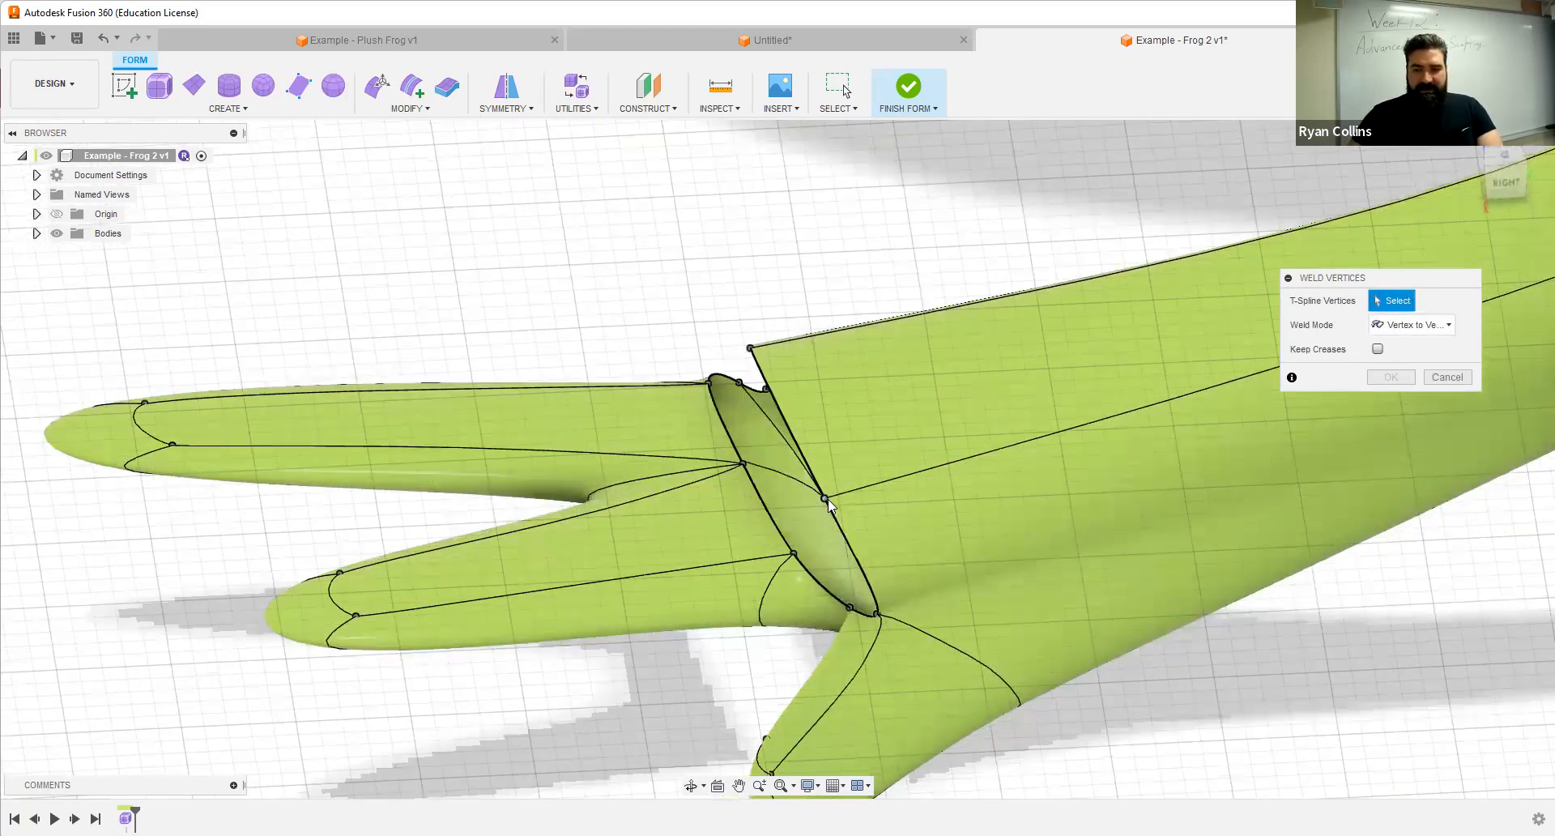
pyautogui.keyDown('shift'); pyautogui.moveTo(721, 496); pyautogui.dragTo(765, 485, button='middle'); pyautogui.keyUp('shift')
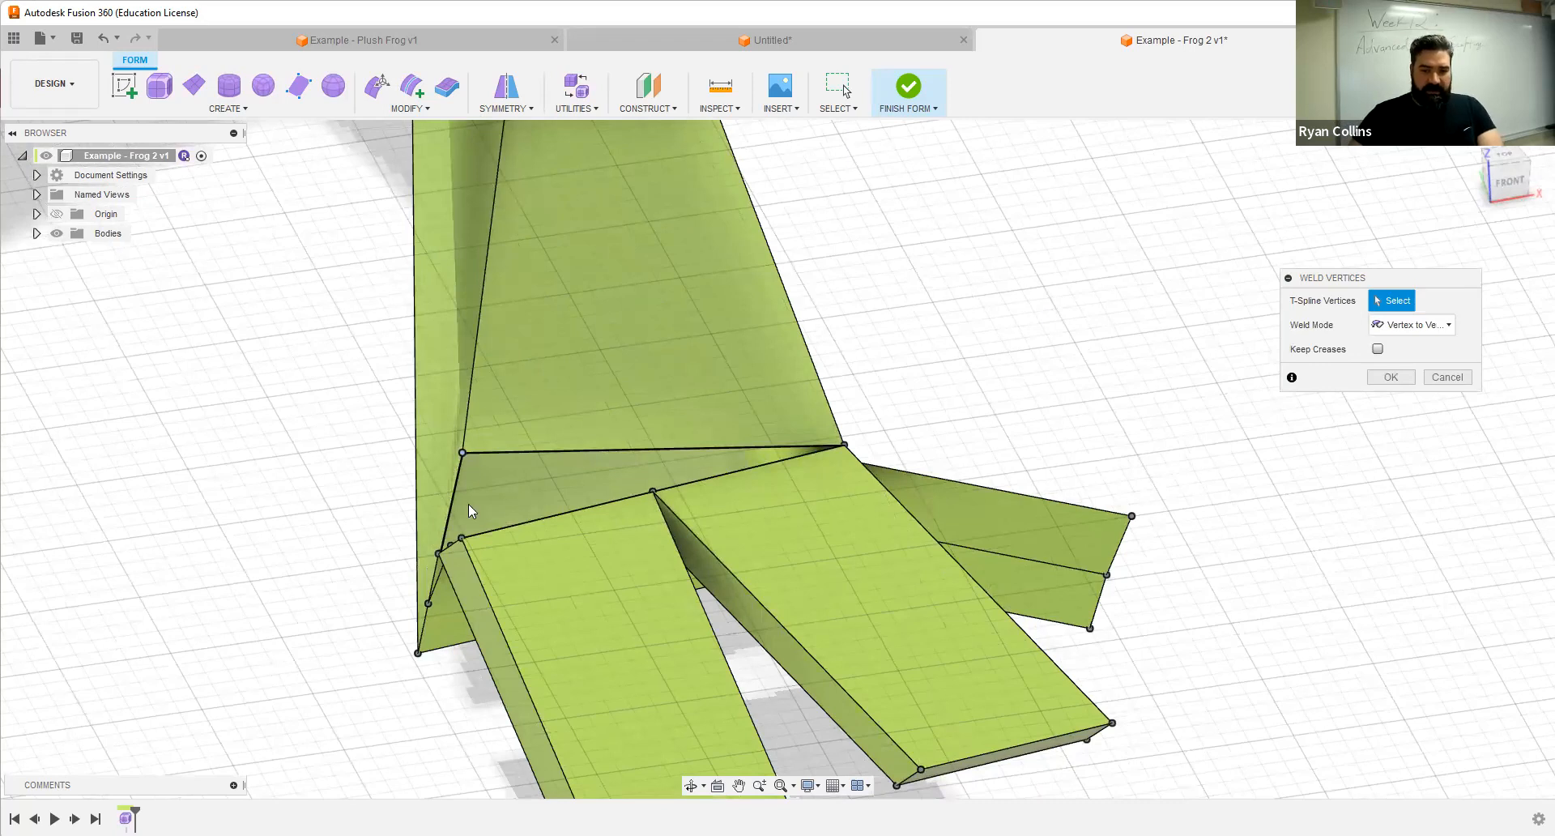
pyautogui.keyDown('shift'); pyautogui.moveTo(584, 445); pyautogui.dragTo(546, 484, button='middle'); pyautogui.keyUp('shift')
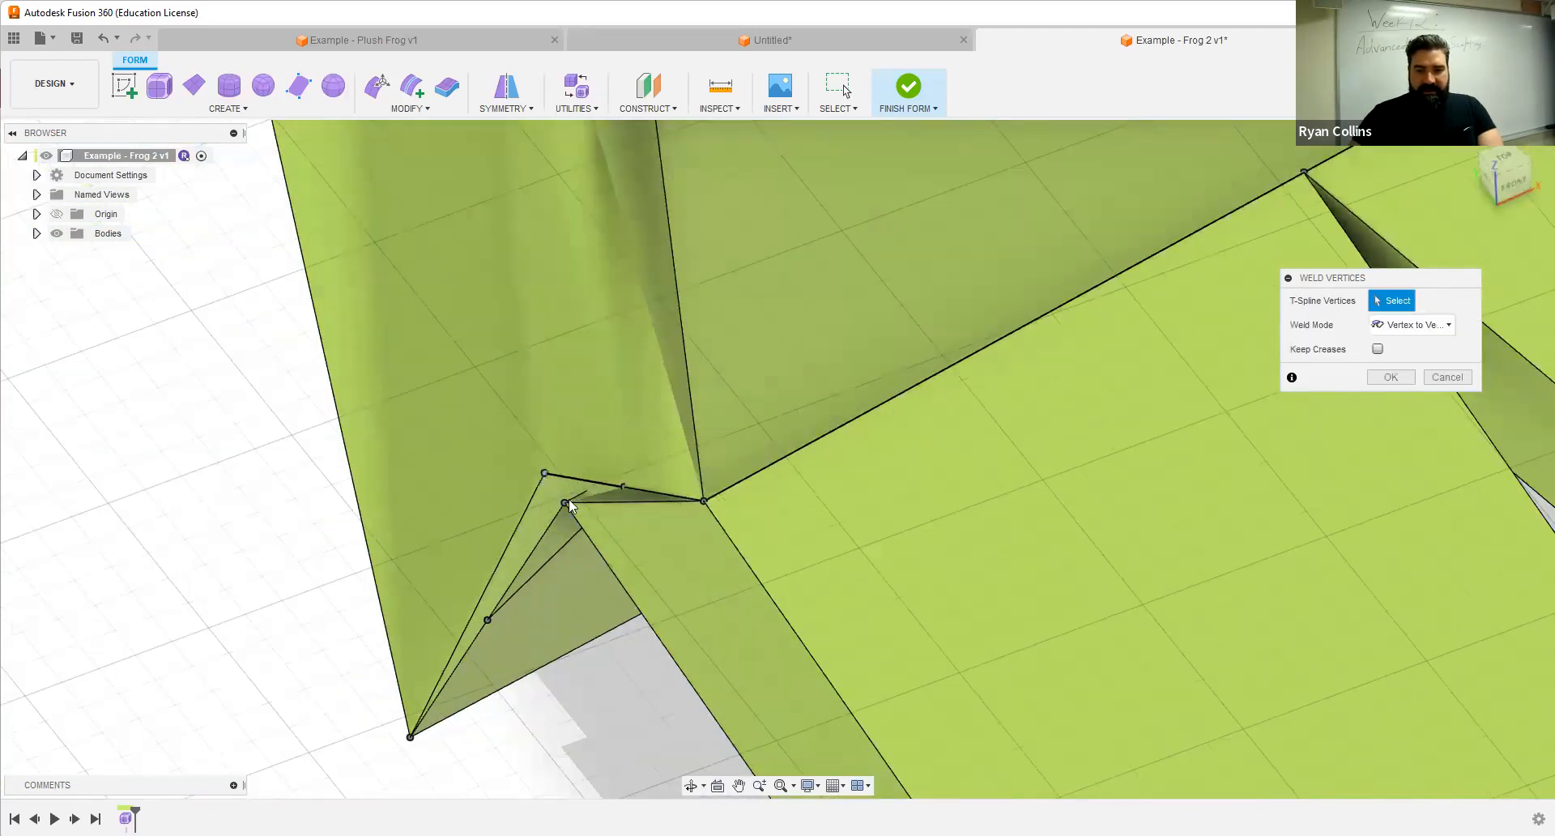
pyautogui.click(565, 502)
pyautogui.keyDown('shift'); pyautogui.moveTo(779, 518); pyautogui.dragTo(609, 405, button='middle'); pyautogui.keyUp('shift')
pyautogui.keyDown('shift'); pyautogui.moveTo(610, 405); pyautogui.dragTo(621, 381); pyautogui.keyUp('shift')
pyautogui.keyDown('shift'); pyautogui.moveTo(621, 381); pyautogui.dragTo(674, 398, button='middle'); pyautogui.keyUp('shift')
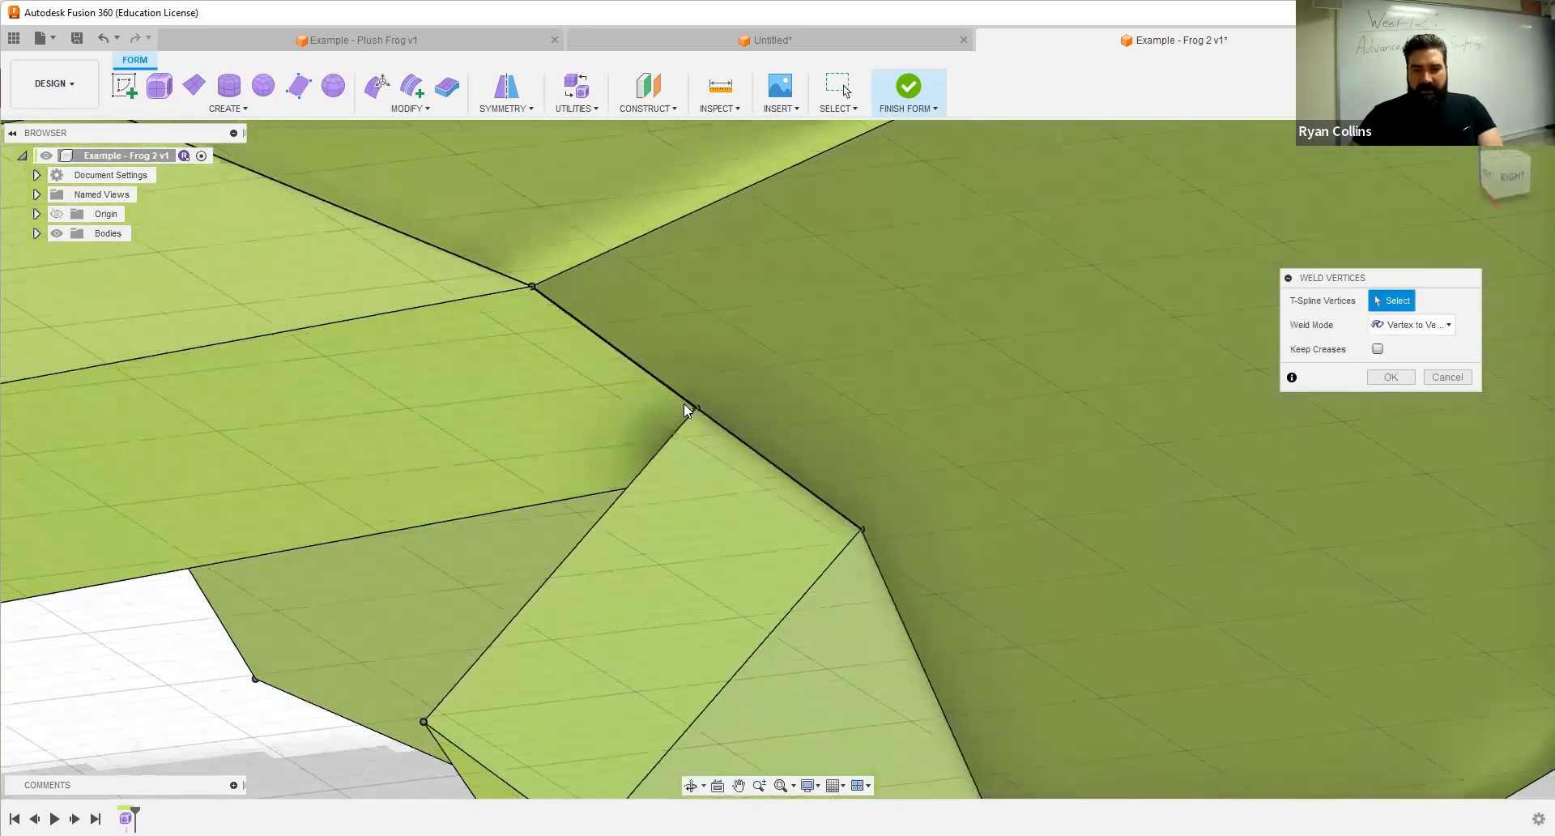
# Step: Try to weld the vertex partway along the seam between the leg and the foot's side, and cancel the command
pyautogui.scroll(2, 685, 403)
pyautogui.scroll(3, 641, 414)
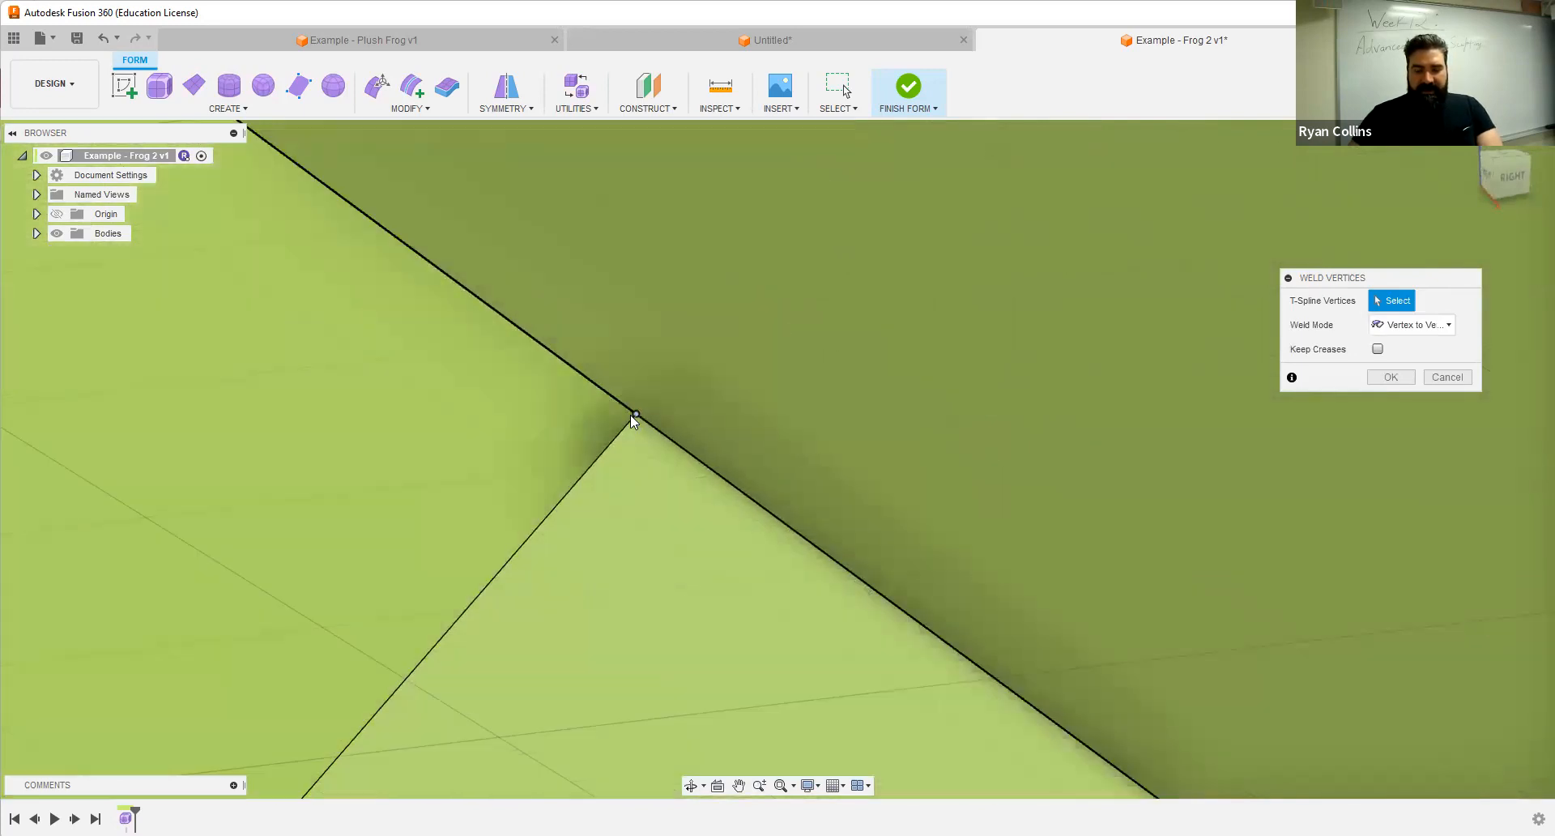
pyautogui.click(634, 414)
pyautogui.scroll(2, 642, 415)
pyautogui.keyDown('shift'); pyautogui.moveTo(640, 415); pyautogui.dragTo(630, 424, button='middle'); pyautogui.keyUp('shift')
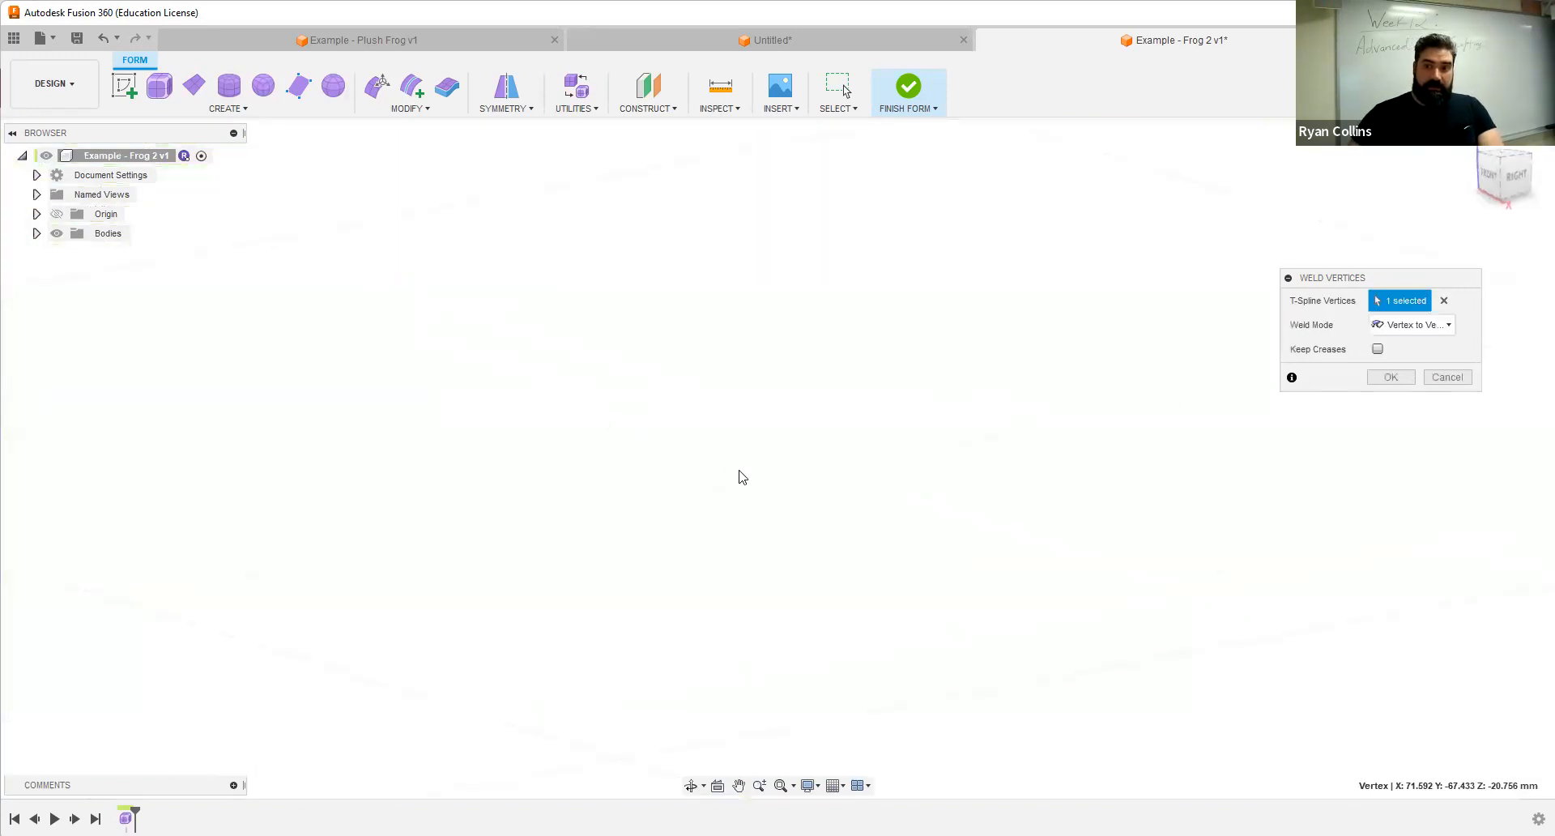
pyautogui.scroll(-5, 739, 470)
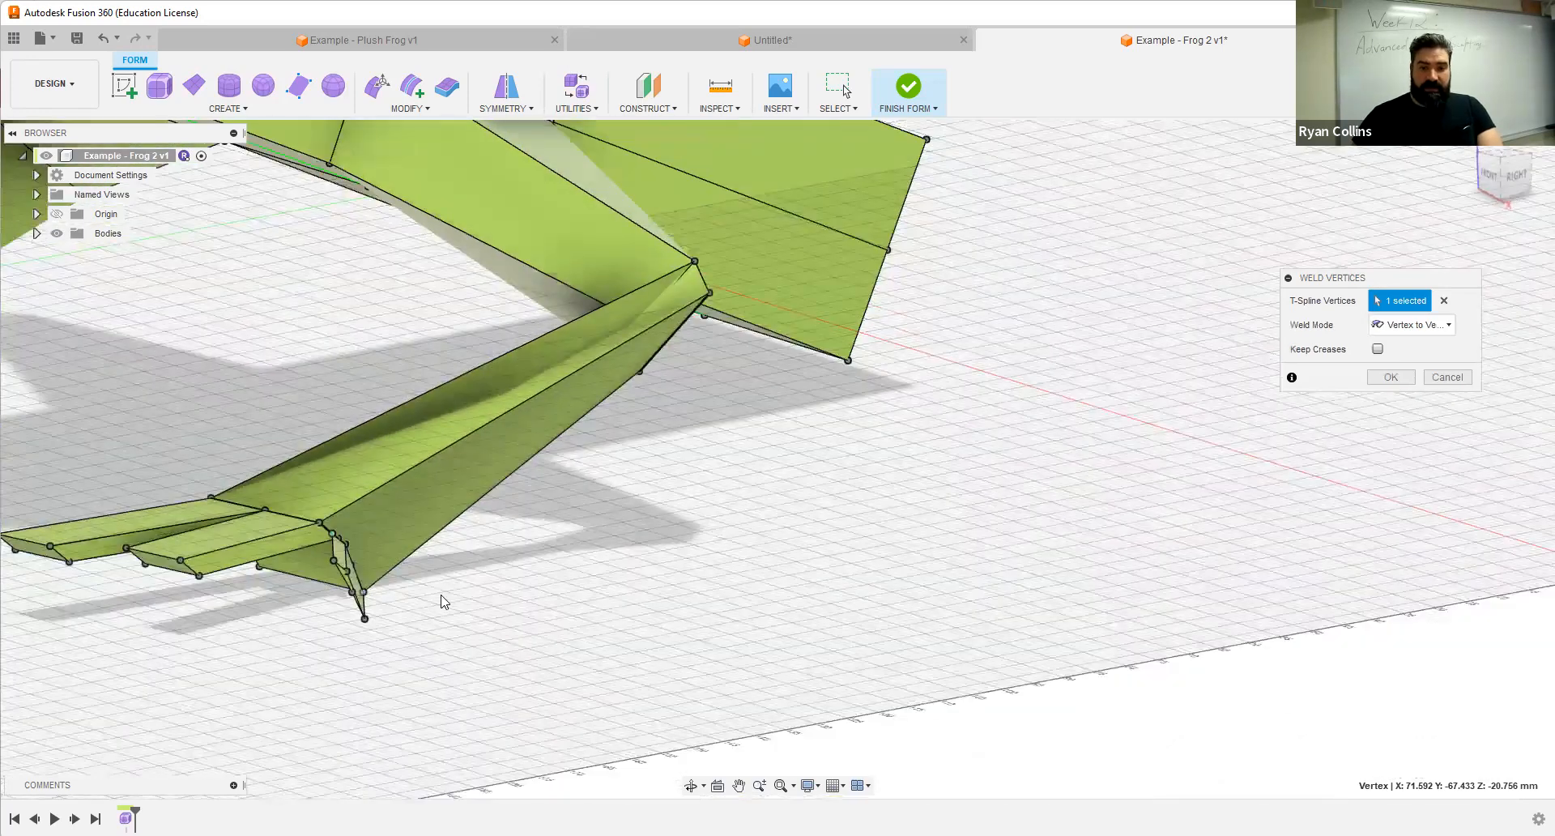
pyautogui.scroll(5, 436, 595)
pyautogui.scroll(5, 225, 474)
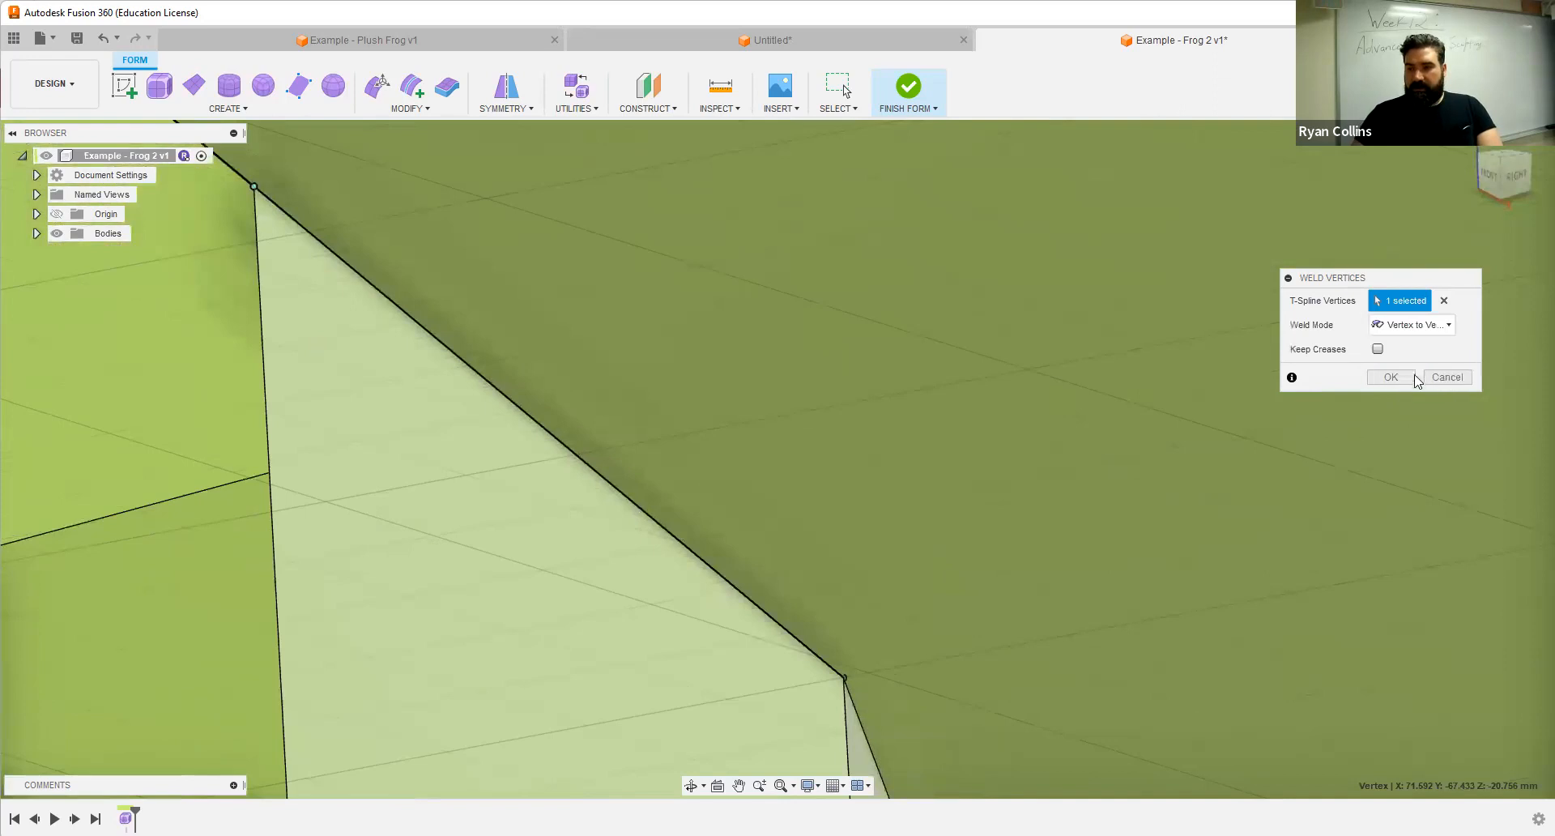
pyautogui.press('Escape')
# Step: Try to switch the whole frog body to Smooth Display
pyautogui.scroll(-8, 685, 434)
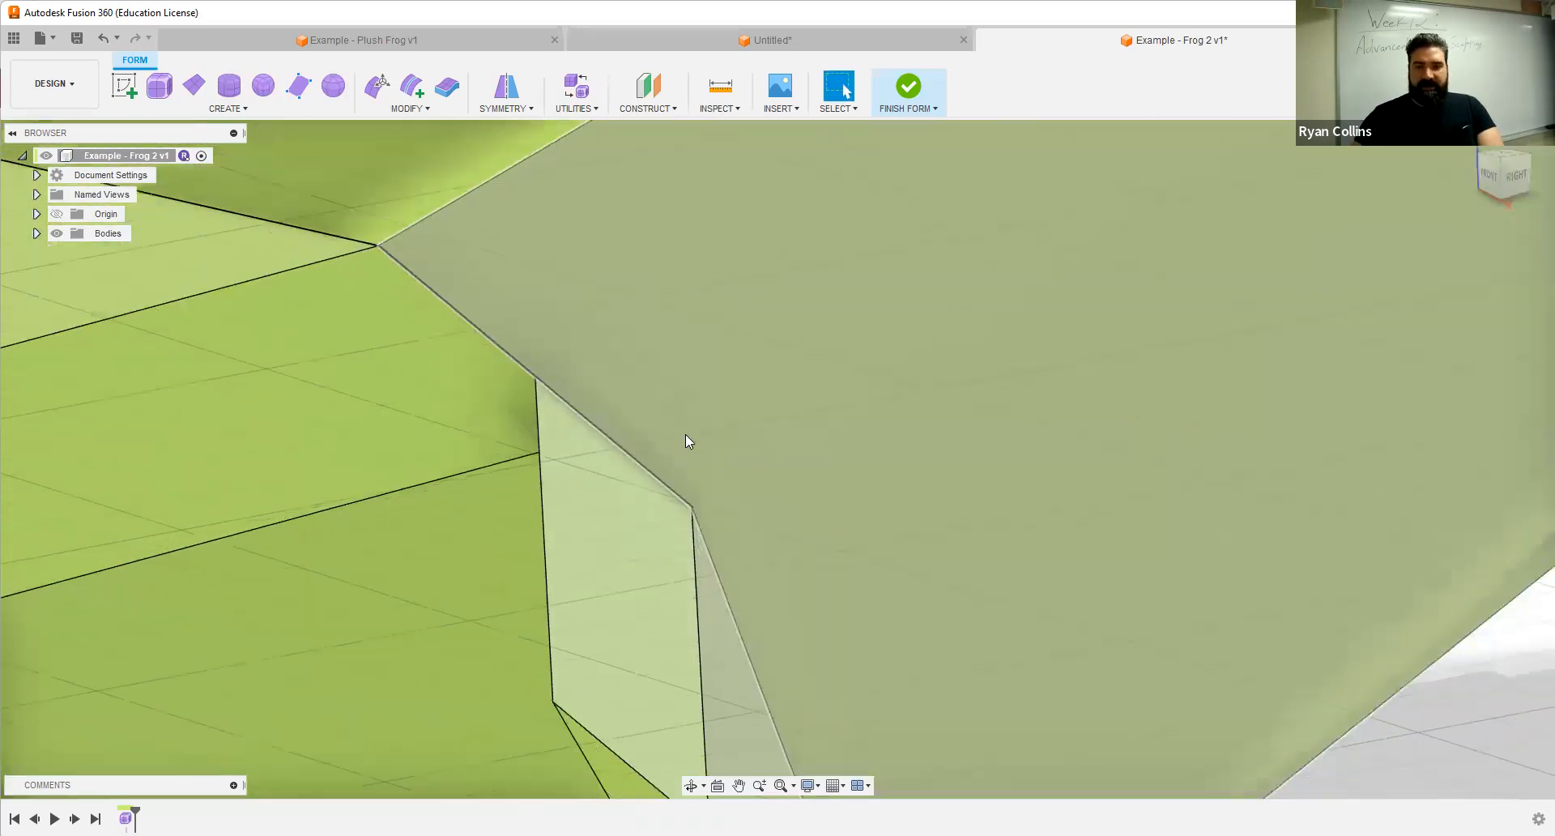
pyautogui.scroll(-10, 682, 432)
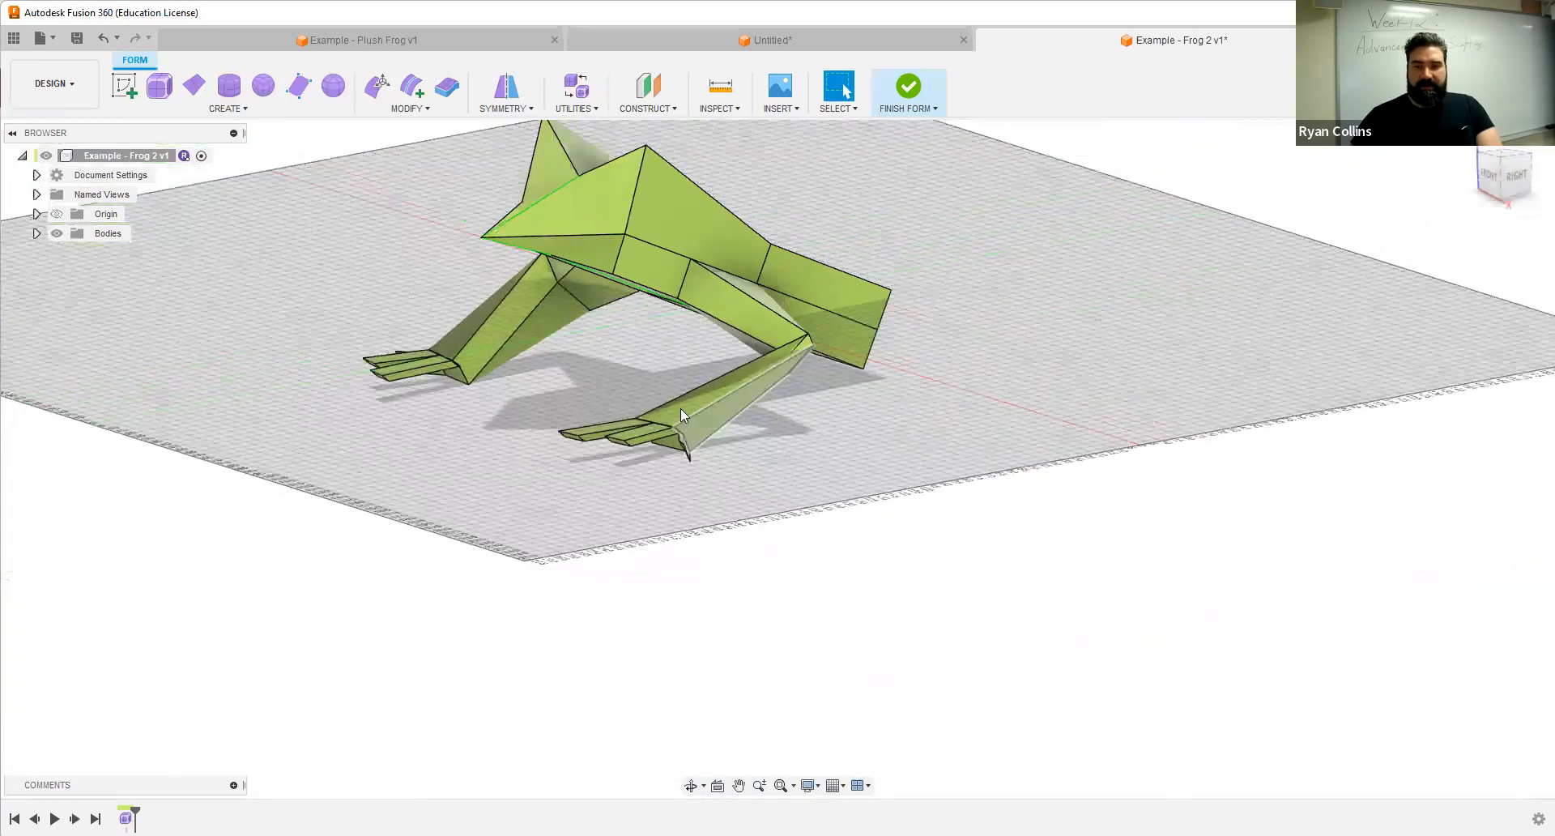
pyautogui.scroll(4, 680, 408)
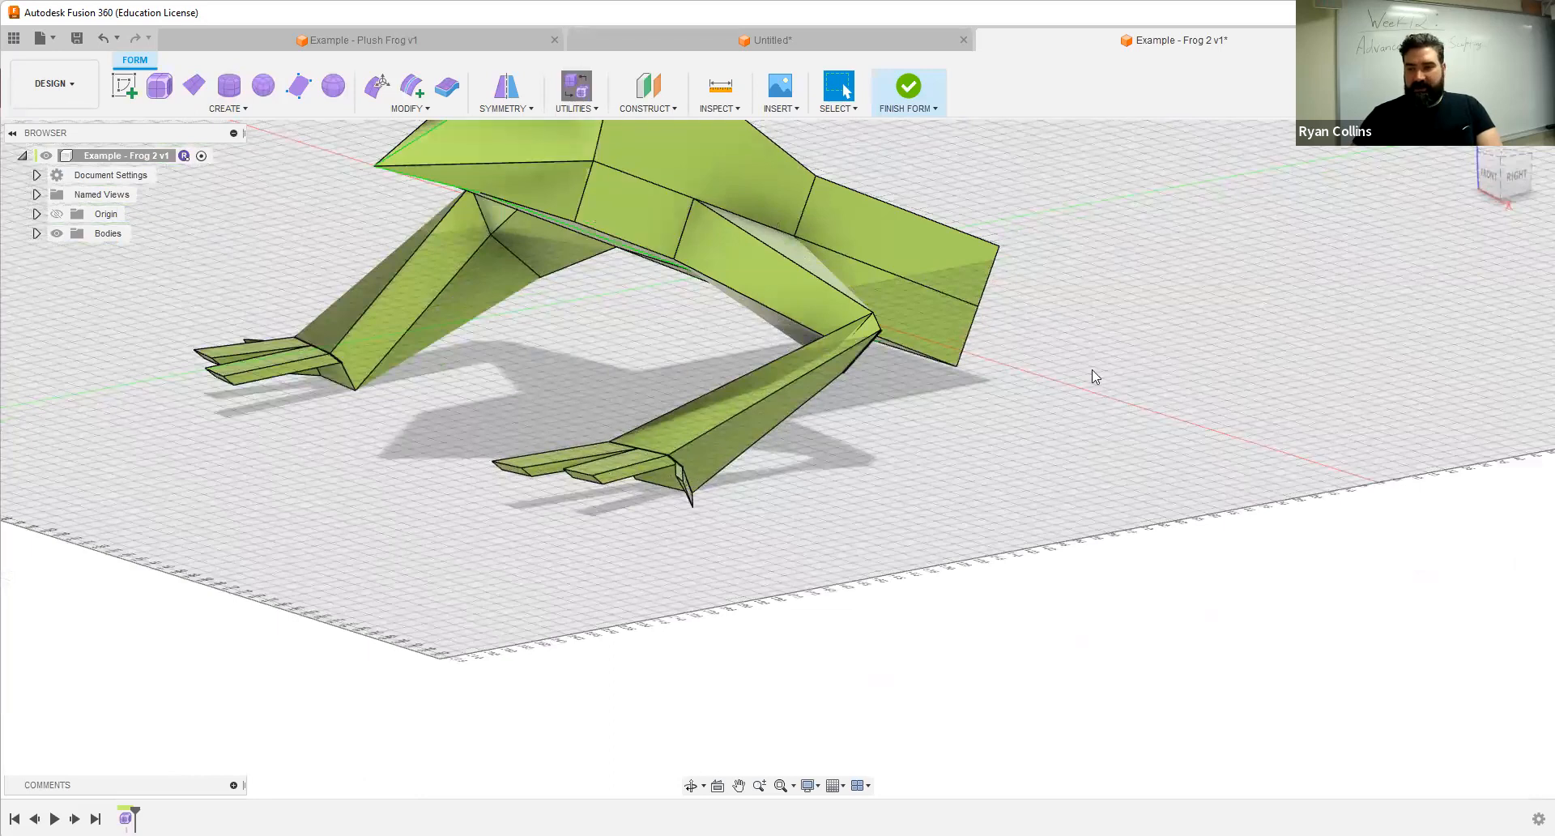
pyautogui.click(1416, 325)
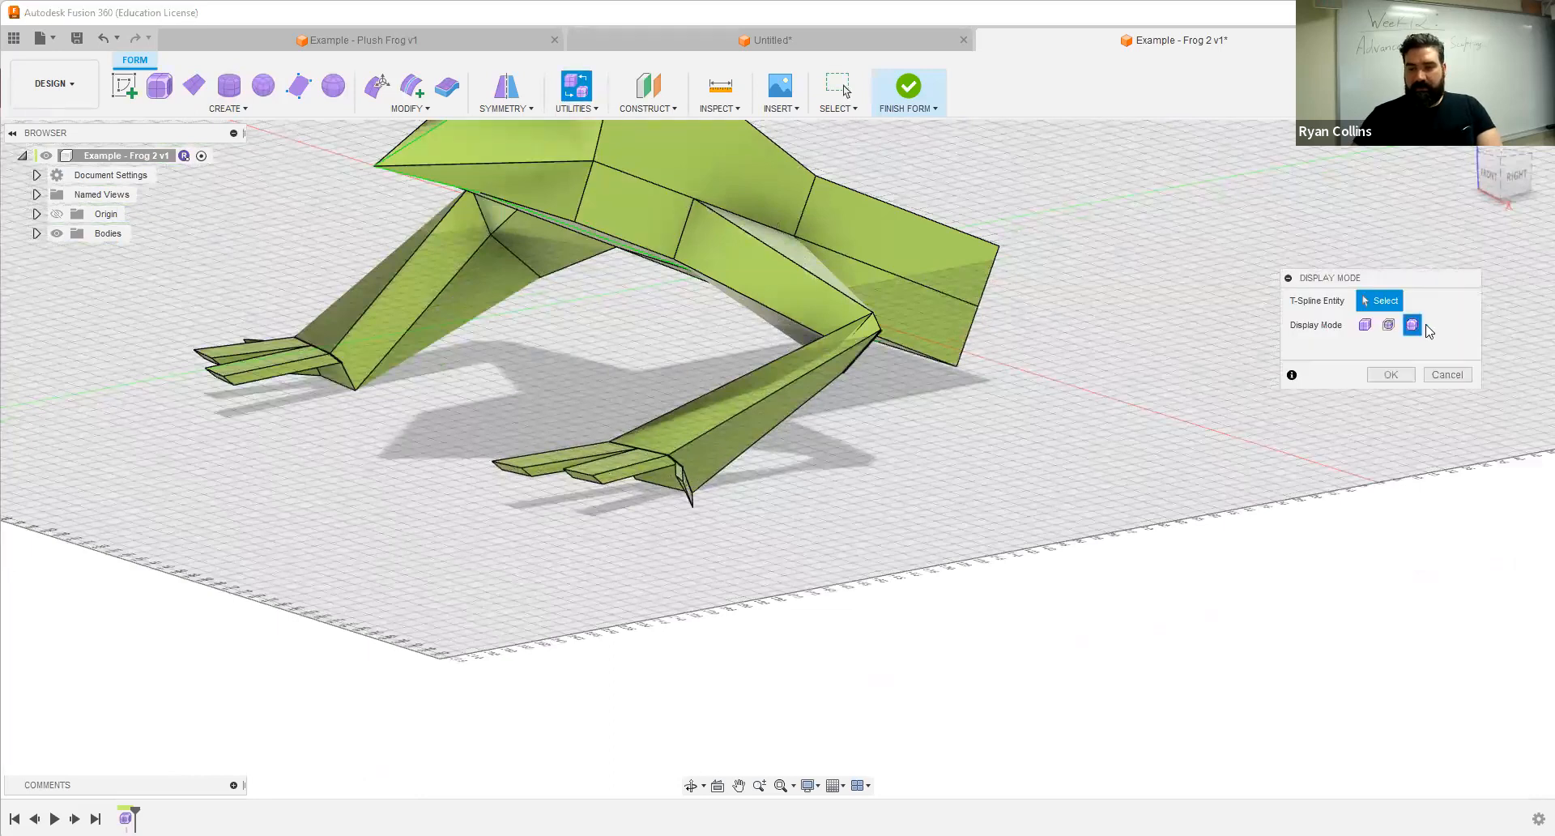
pyautogui.click(1391, 375)
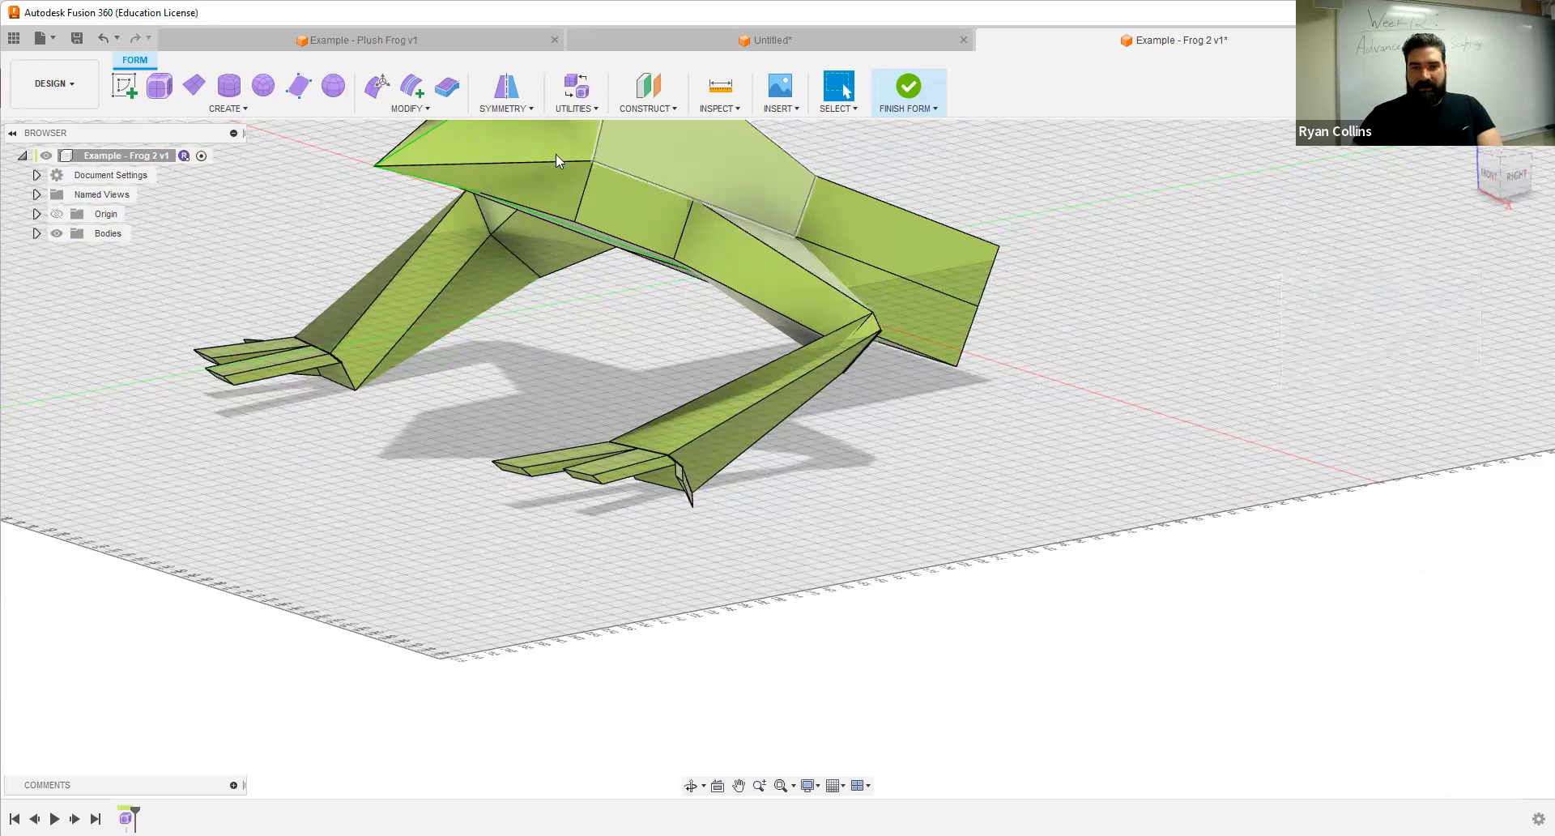
pyautogui.click(576, 96)
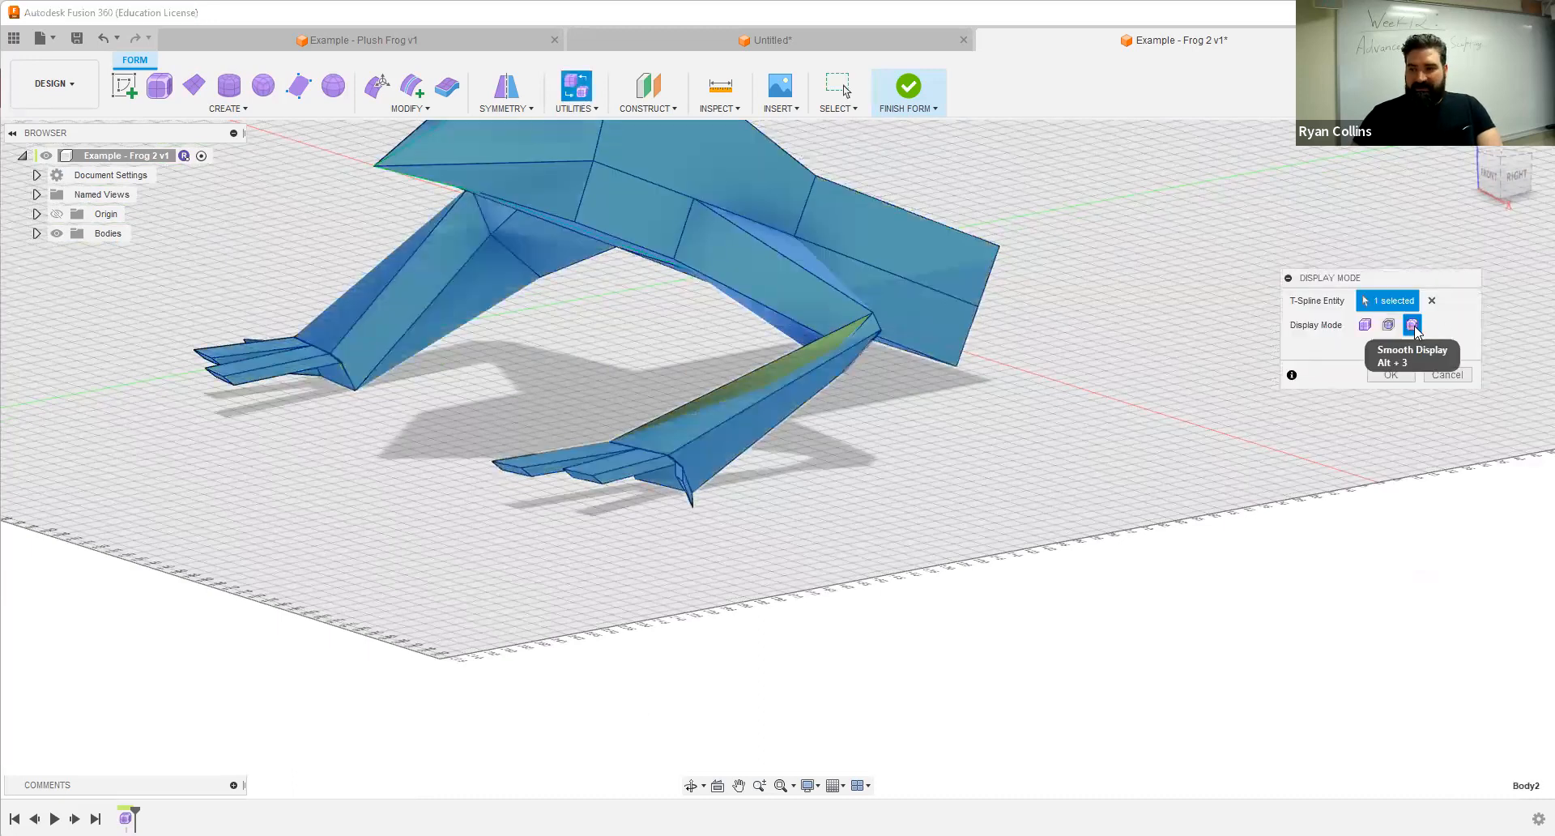
pyautogui.click(1391, 375)
# Step: Try to finish the form, return to form editing, and open the display mode settings without changing them
pyautogui.keyDown('shift'); pyautogui.moveTo(955, 460); pyautogui.dragTo(954, 332, button='middle'); pyautogui.keyUp('shift')
pyautogui.click(910, 86)
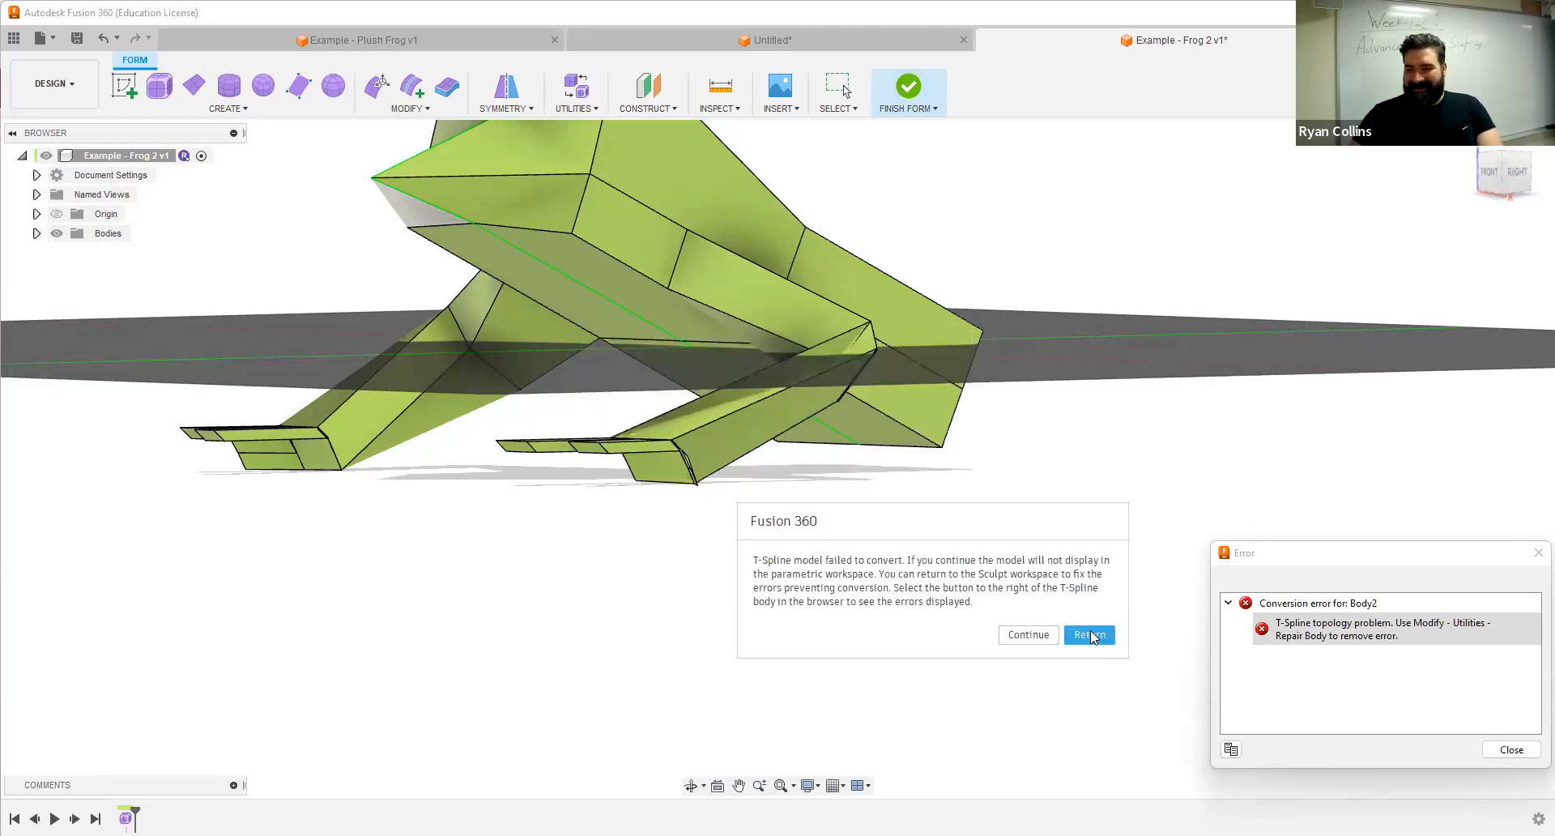
pyautogui.click(1091, 637)
pyautogui.scroll(5, 673, 454)
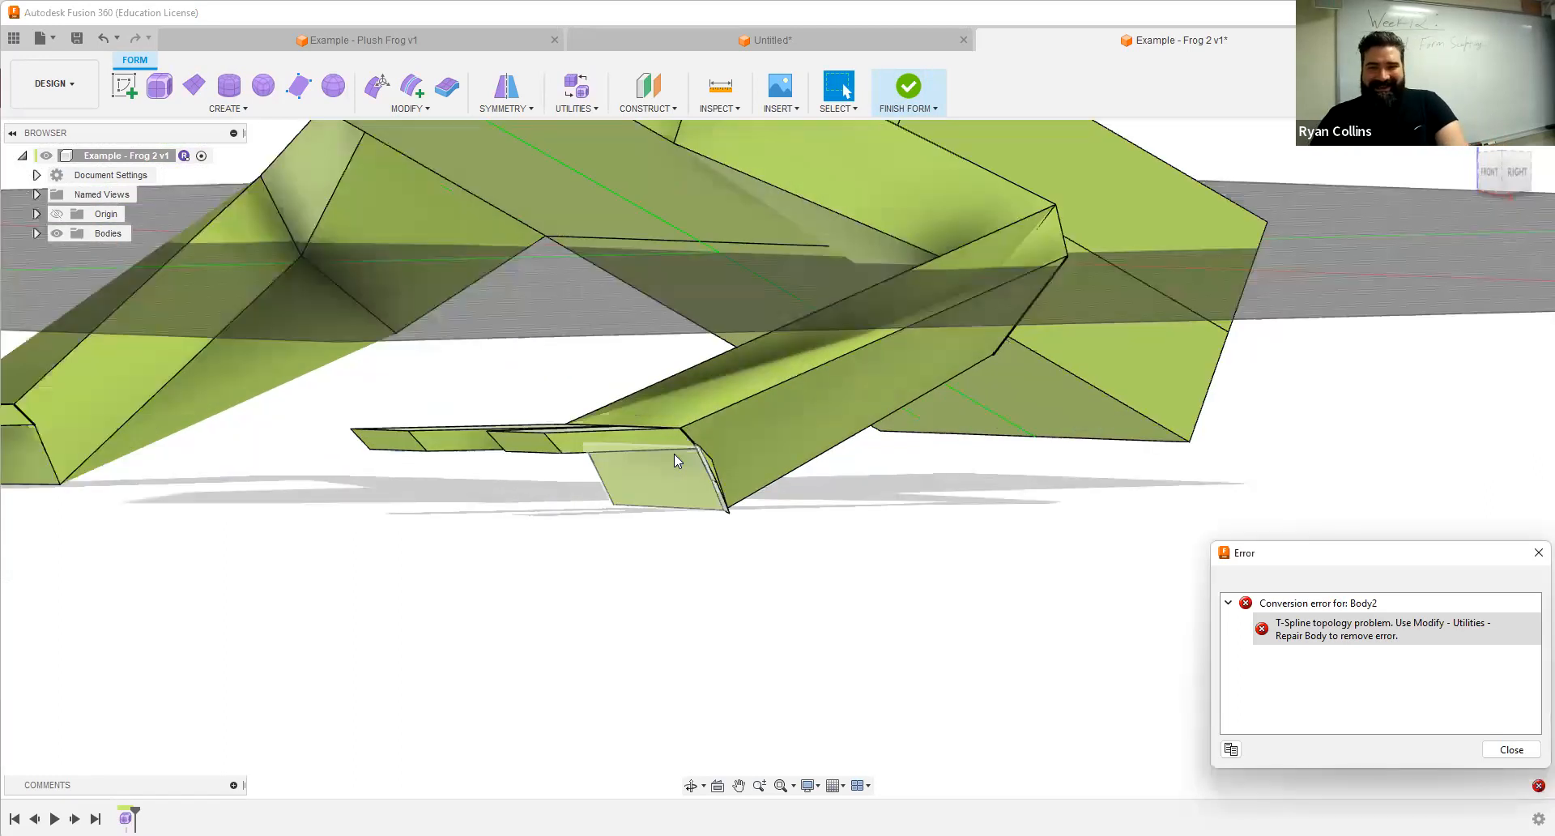
pyautogui.scroll(3, 674, 453)
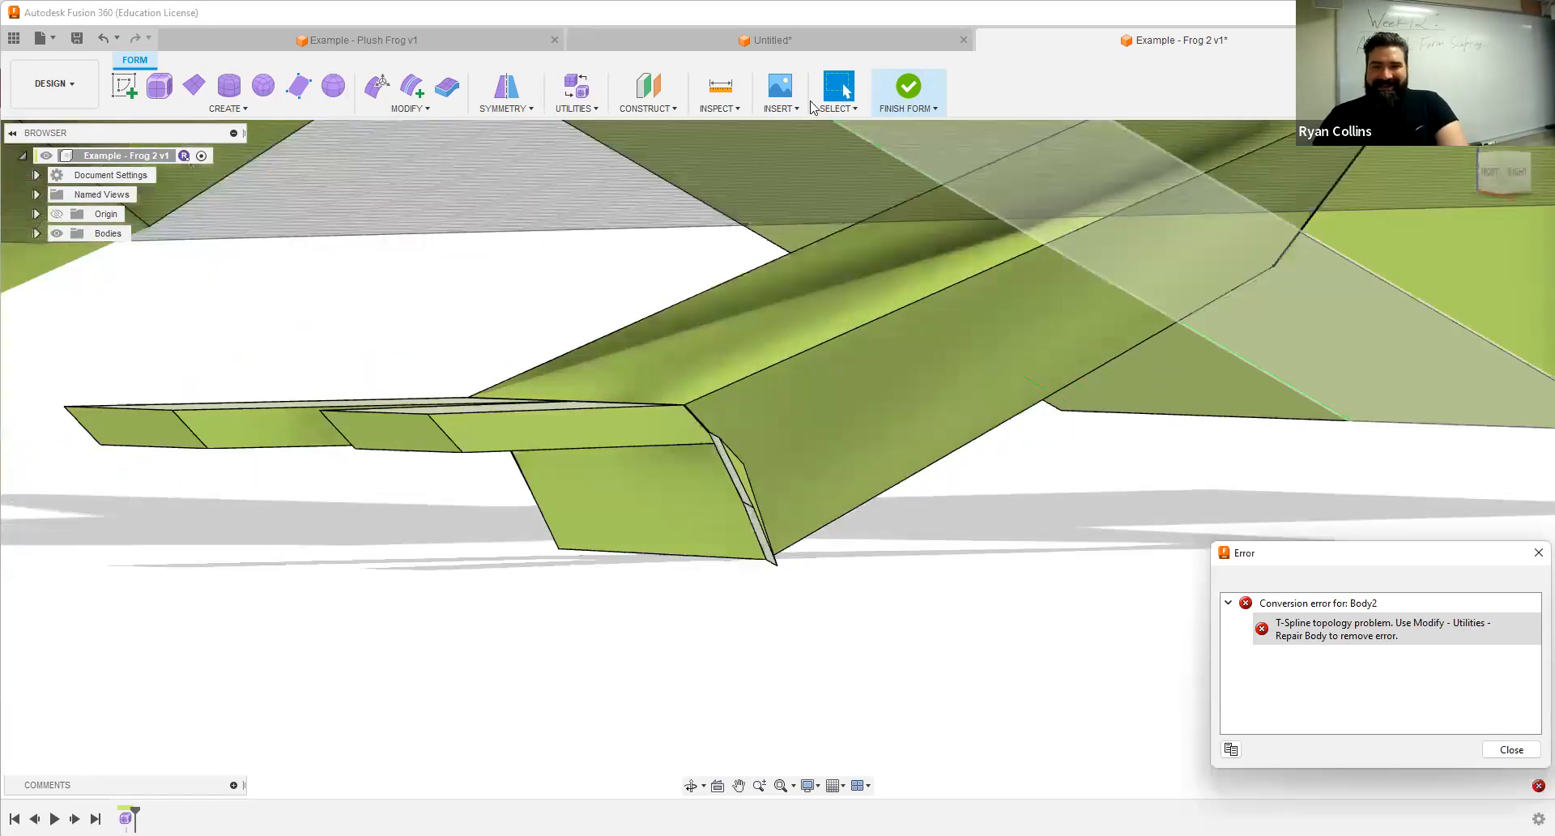
pyautogui.click(577, 87)
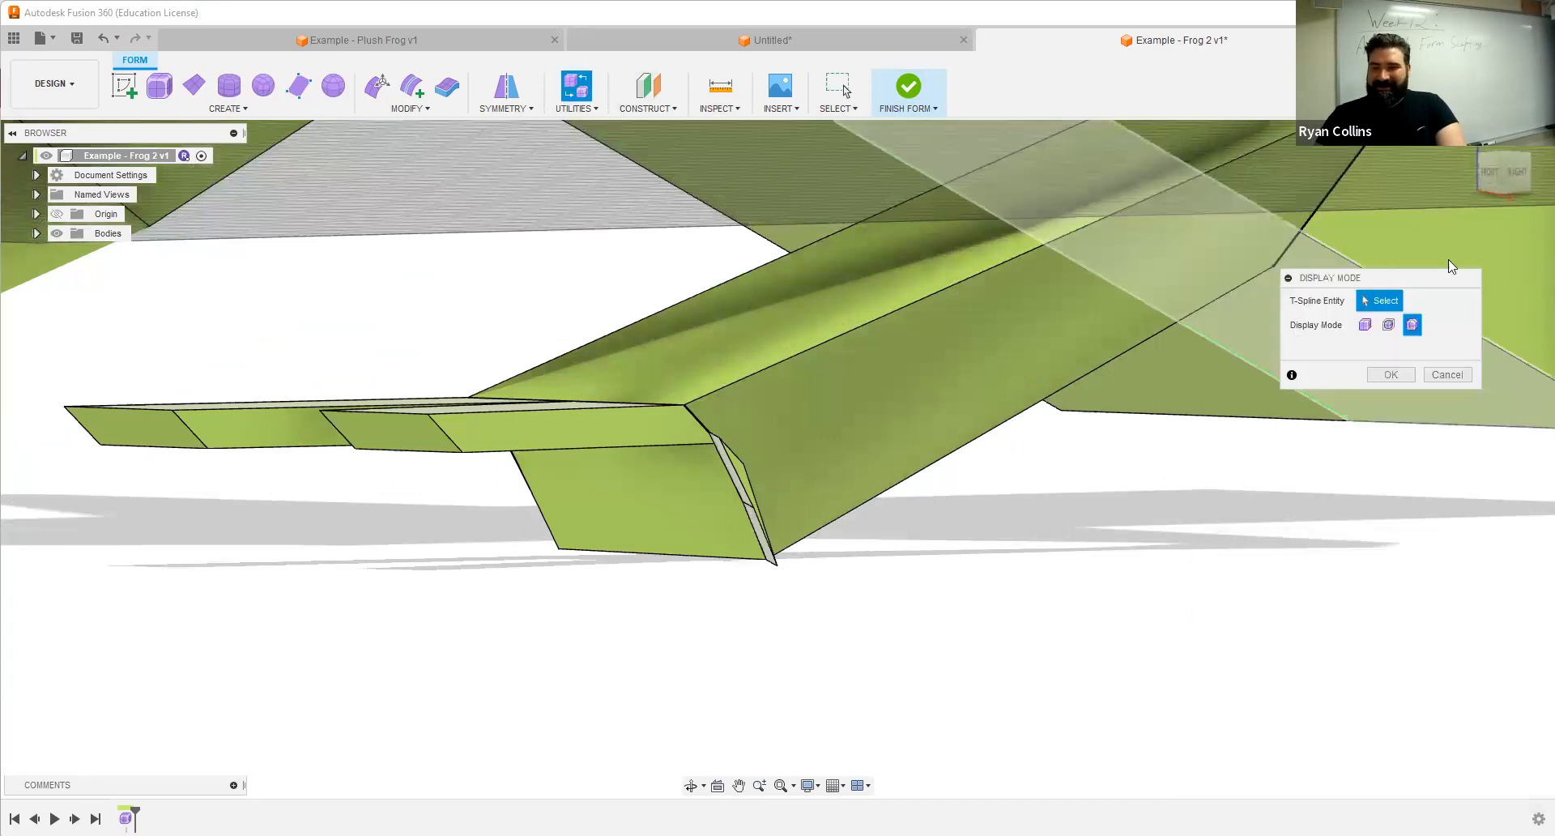
pyautogui.click(1447, 375)
# Step: Try to fix the frog body's error points with AutoRepair in Repair Body, and cancel the command
pyautogui.click(575, 107)
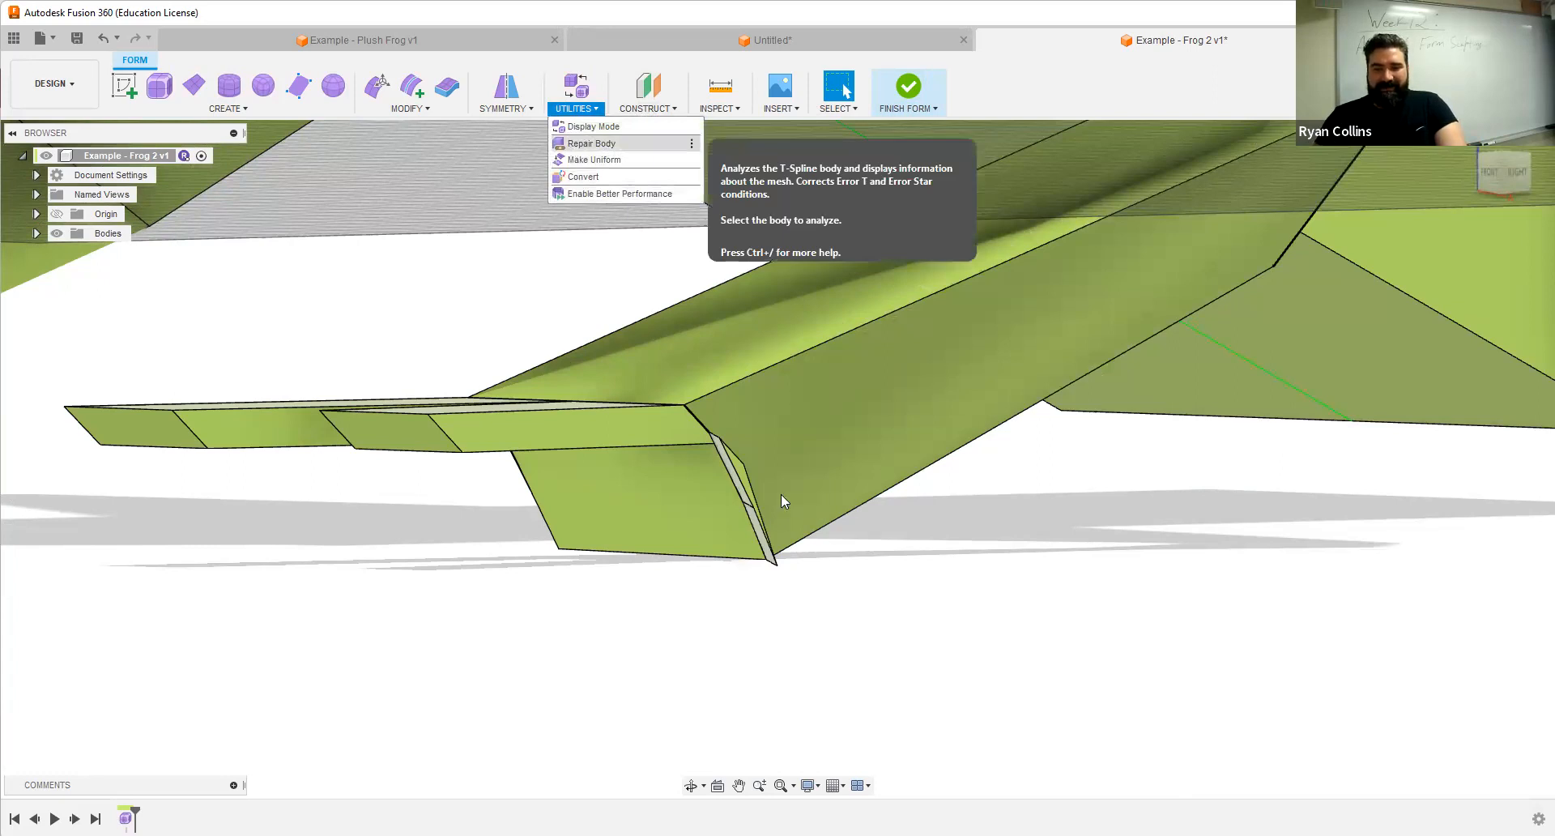
pyautogui.scroll(2, 673, 459)
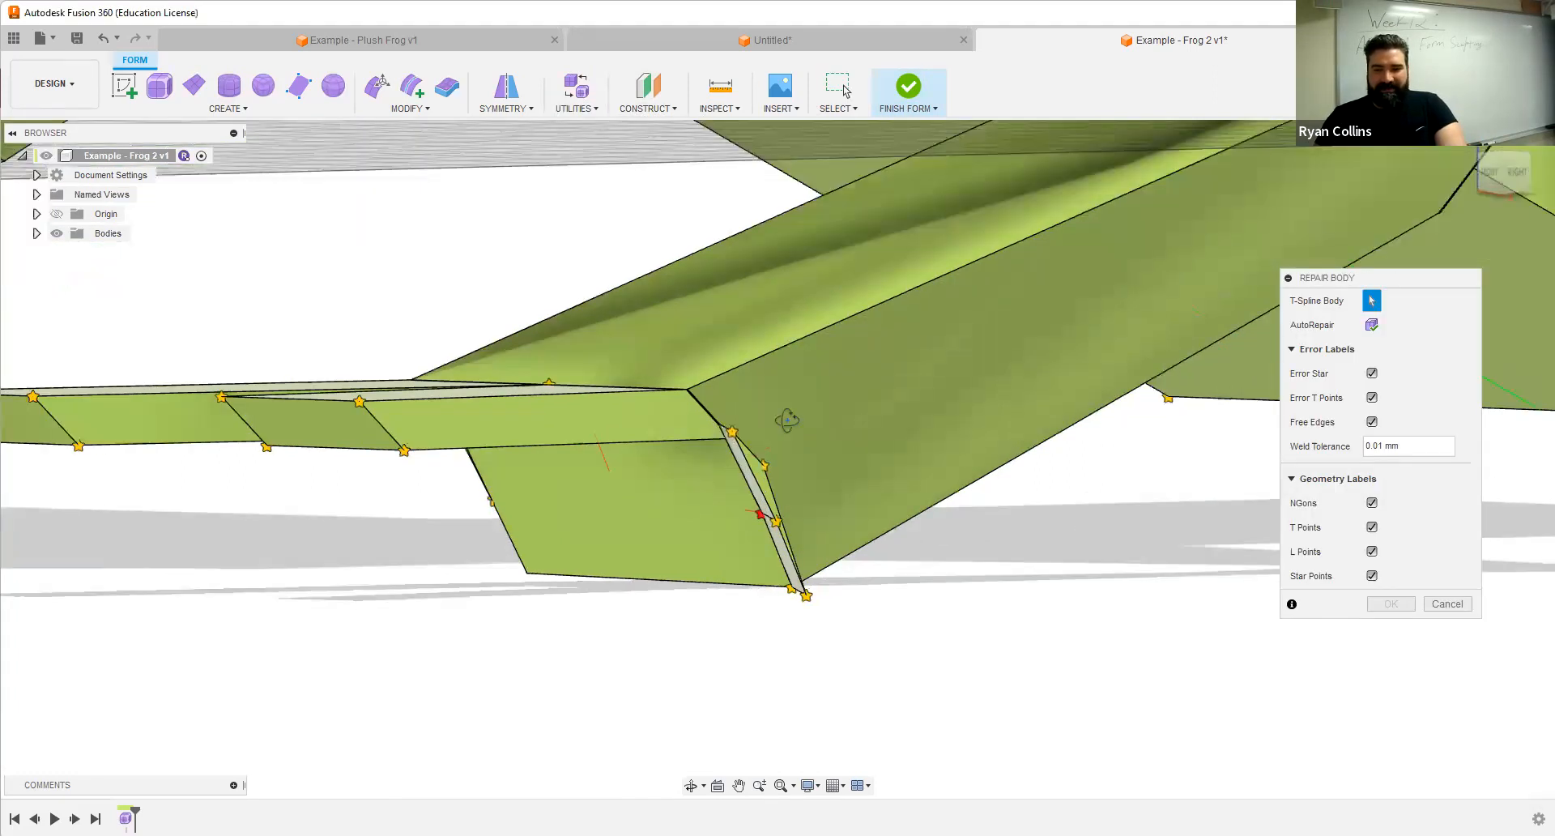
pyautogui.moveTo(778, 411)
pyautogui.keyDown('shift'); pyautogui.mouseDown(button='middle')
pyautogui.moveTo(798, 409)
pyautogui.moveTo(784, 427)
pyautogui.mouseUp(button='middle'); pyautogui.keyUp('shift')
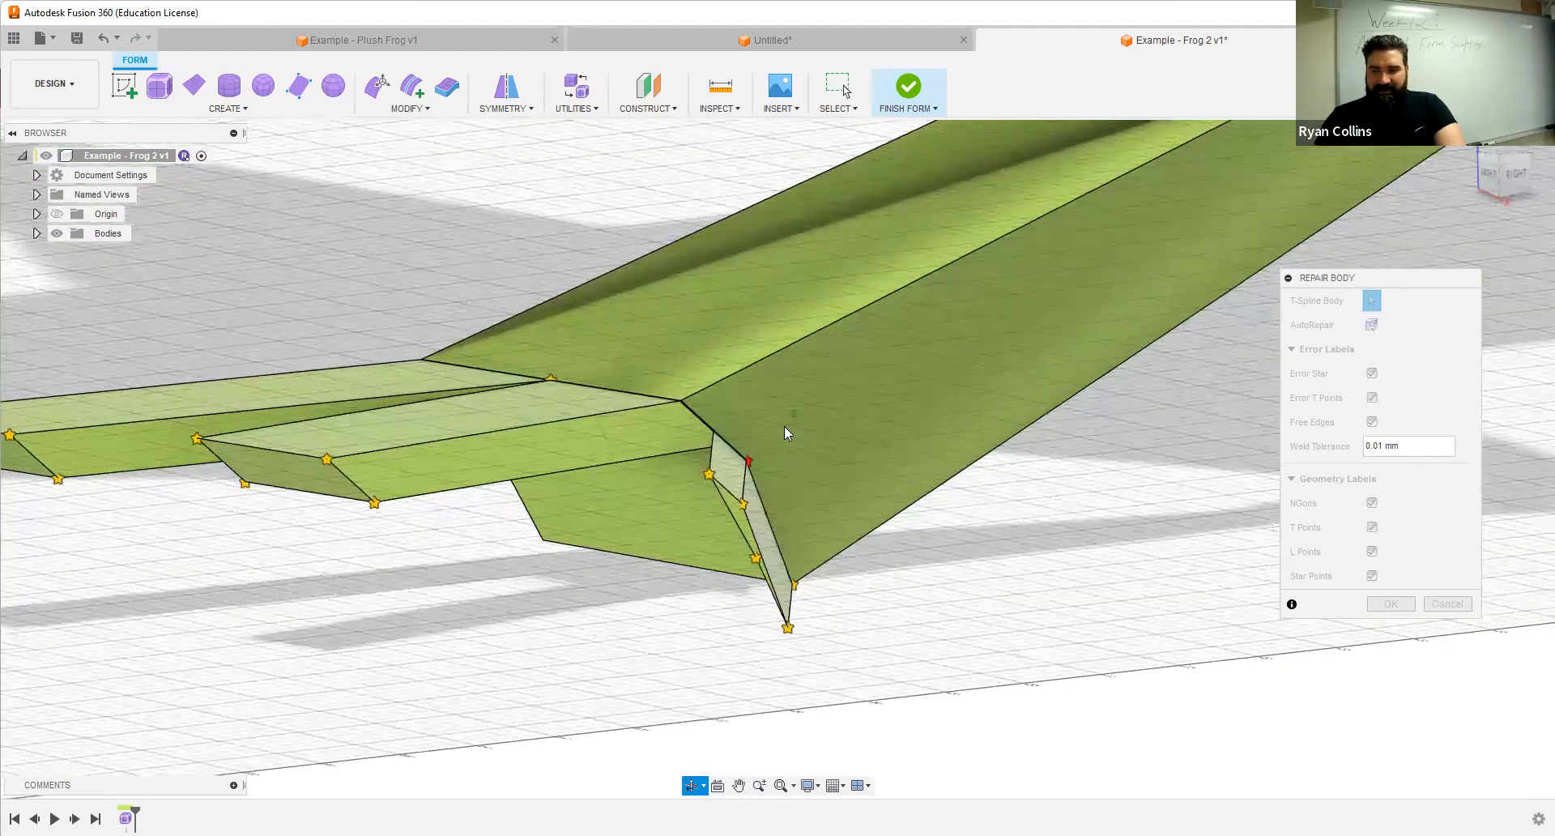
pyautogui.click(1368, 326)
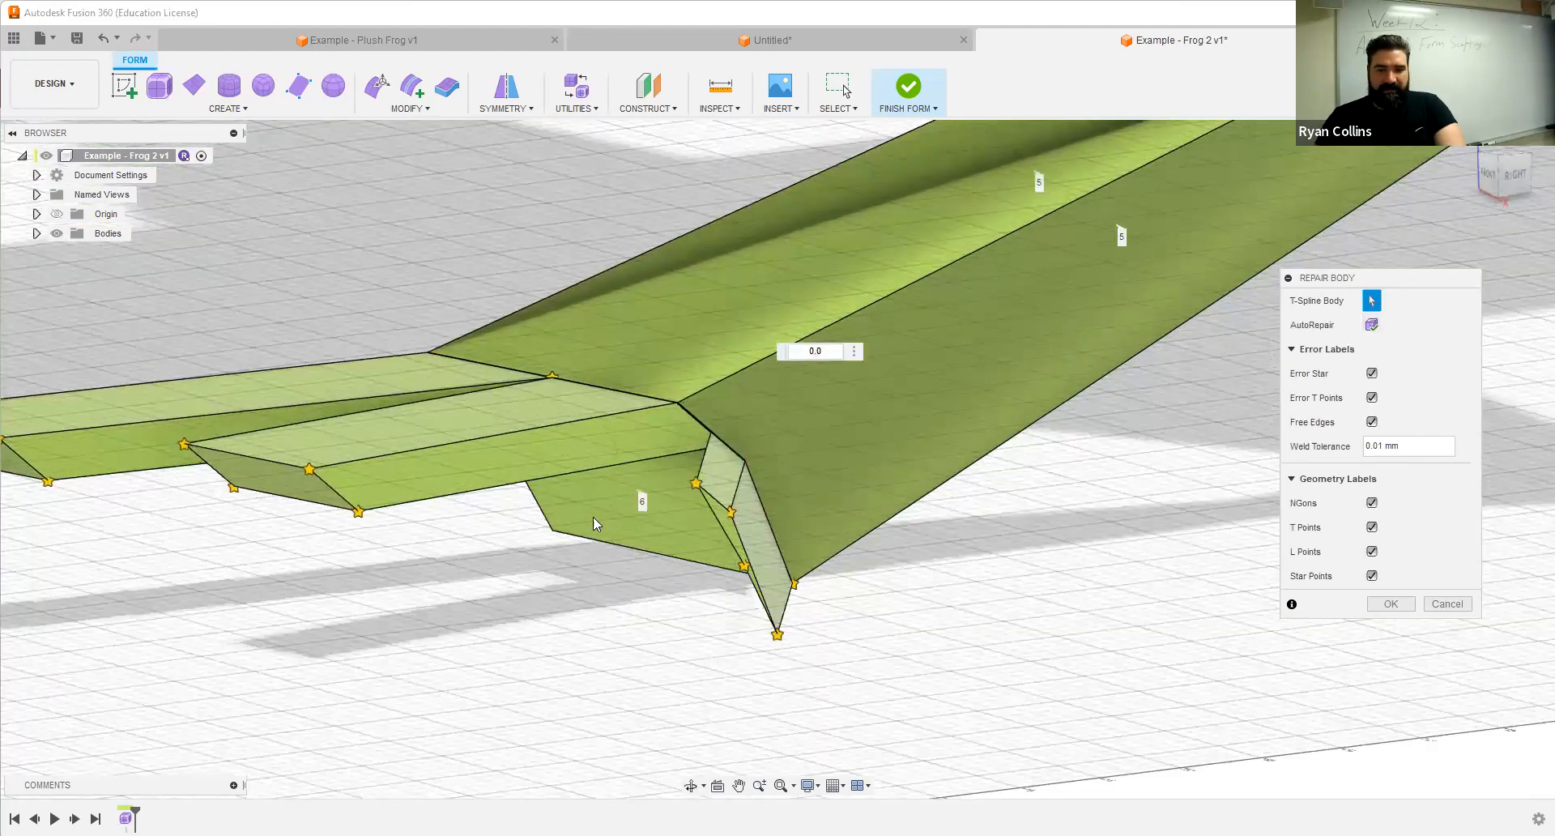
pyautogui.keyDown('shift'); pyautogui.moveTo(770, 389); pyautogui.dragTo(865, 457, button='middle'); pyautogui.keyUp('shift')
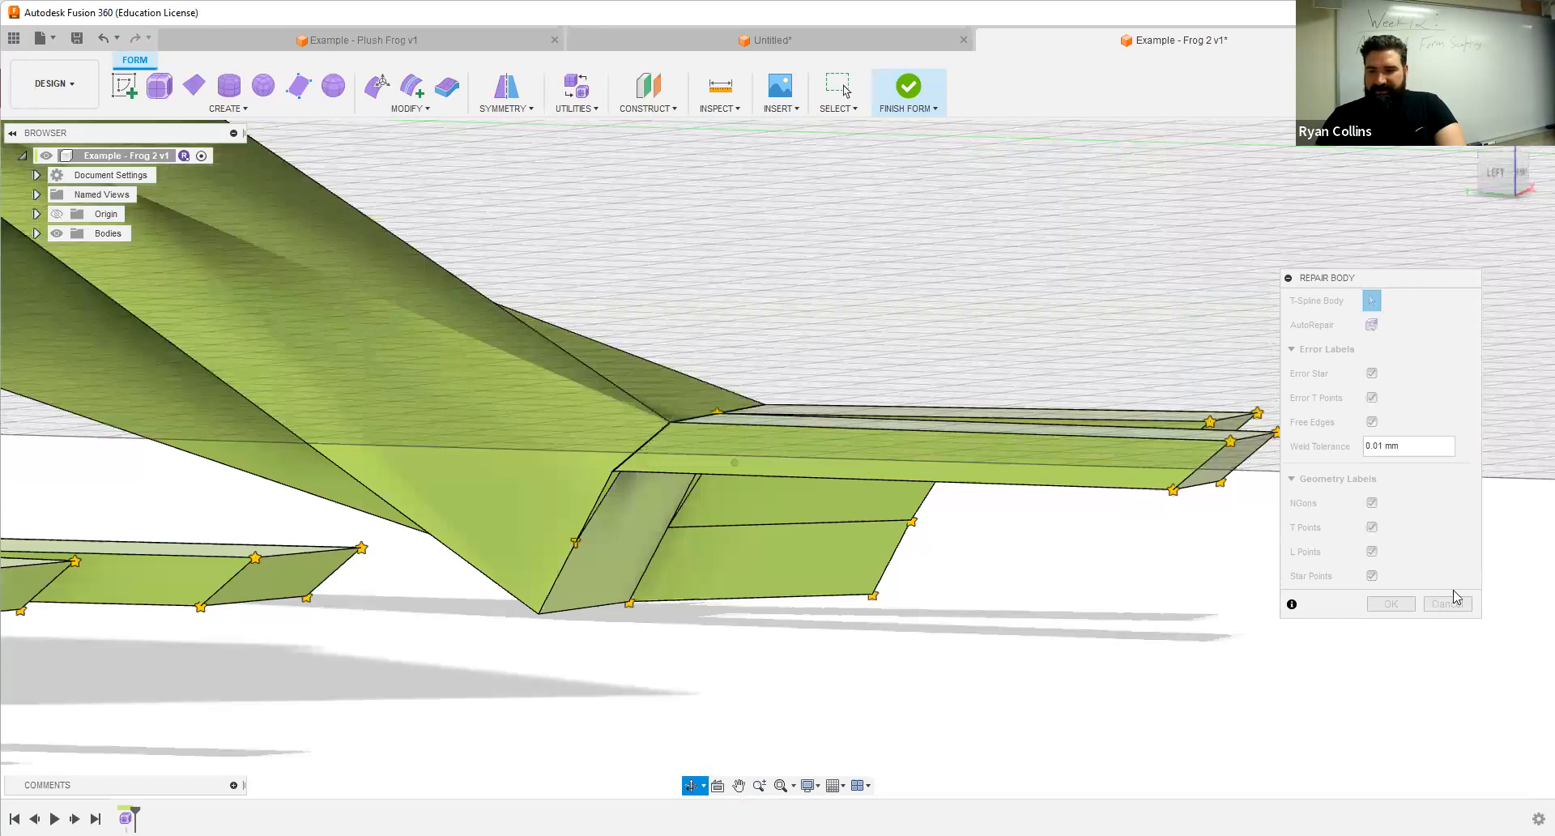
pyautogui.scroll(7, 601, 498)
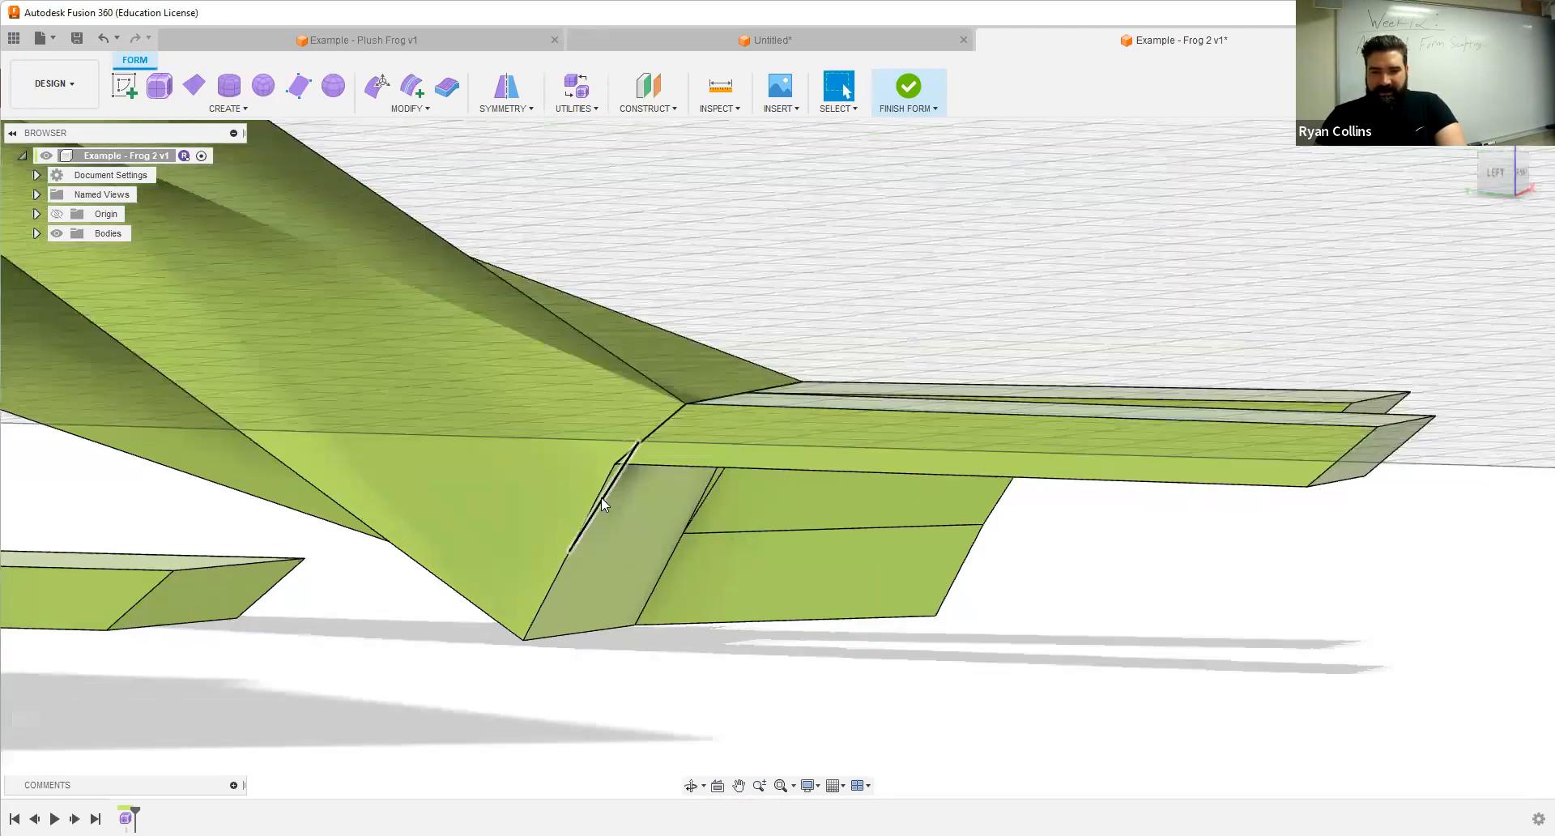
# Step: Delete the stray sliver geometry along the seam between the front leg and the side of the foot
pyautogui.keyDown('shift'); pyautogui.moveTo(634, 442); pyautogui.dragTo(632, 441); pyautogui.keyUp('shift')
pyautogui.keyDown('shift'); pyautogui.moveTo(632, 441); pyautogui.dragTo(535, 410, button='middle'); pyautogui.keyUp('shift')
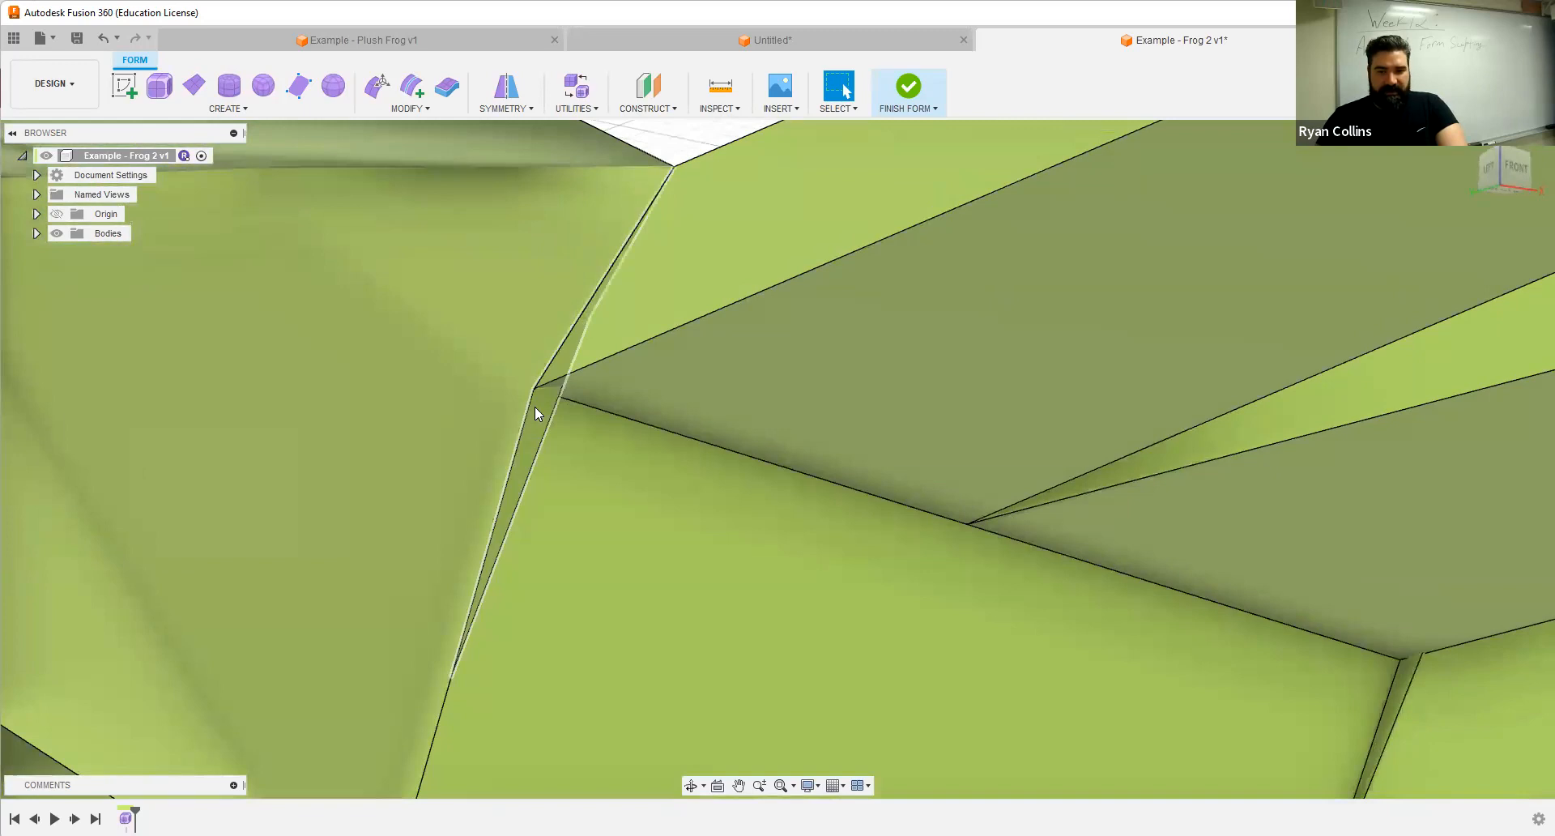
pyautogui.click(614, 518)
pyautogui.press('Delete')
pyautogui.click(532, 436)
pyautogui.press('Delete')
pyautogui.keyDown('shift'); pyautogui.moveTo(686, 583); pyautogui.dragTo(590, 472, button='middle'); pyautogui.keyUp('shift')
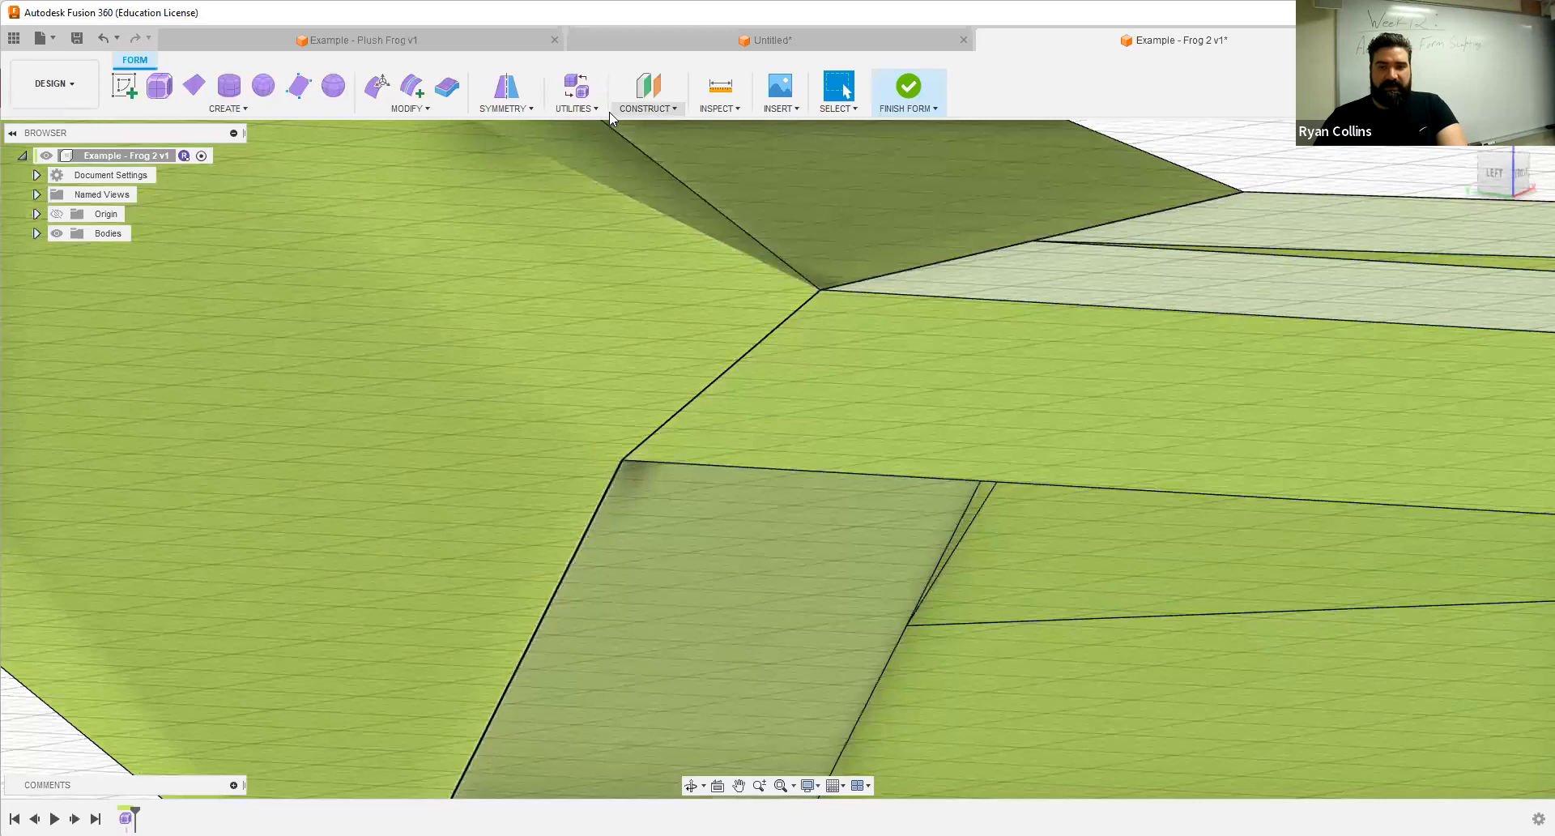
# Step: Run AutoRepair on the frog body with Repair Body at a 0.01 mm weld tolerance
pyautogui.click(576, 108)
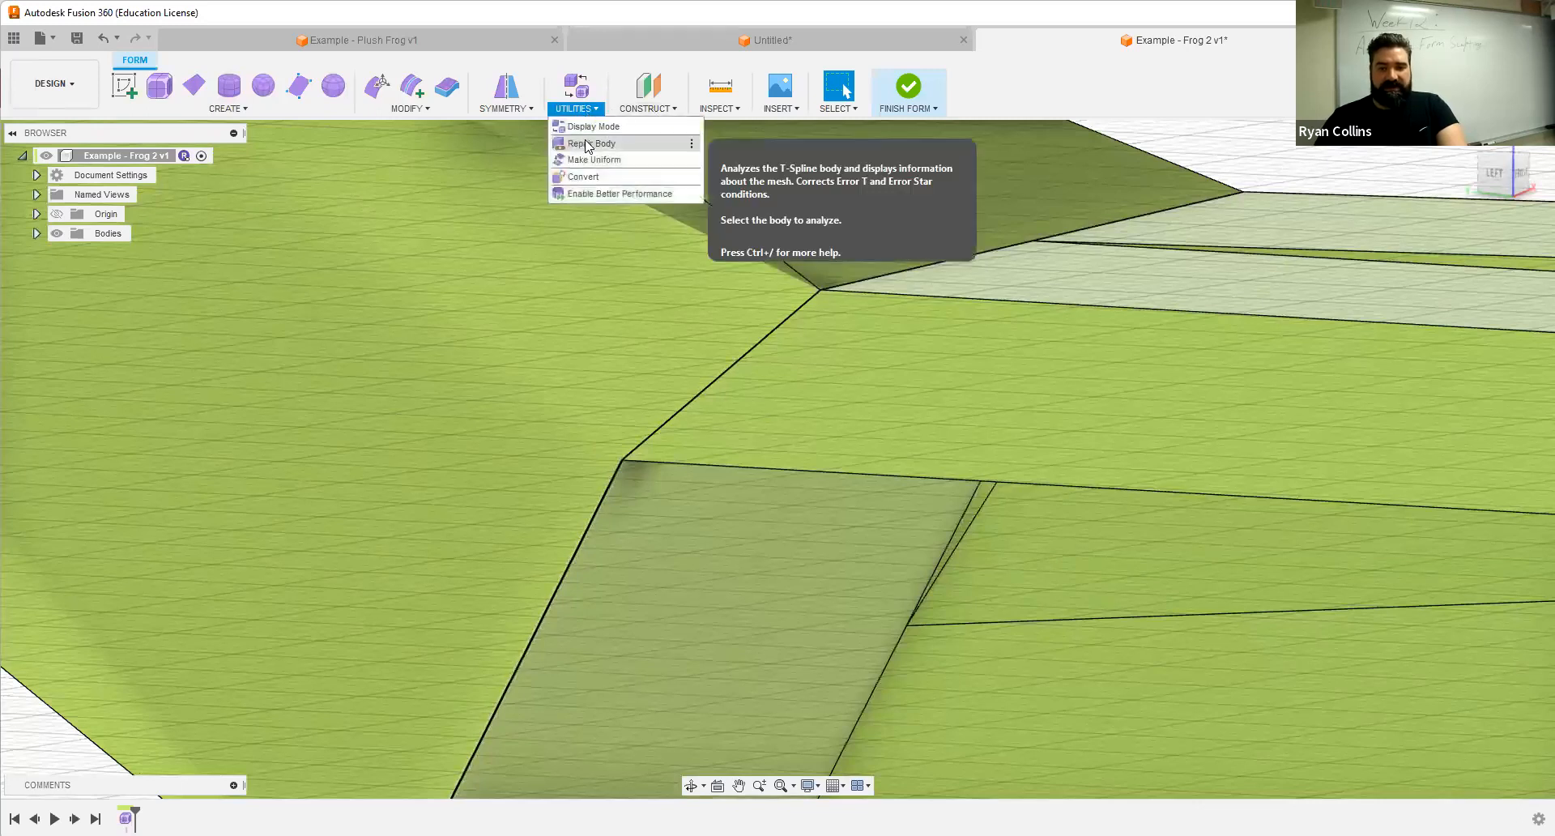
pyautogui.click(589, 144)
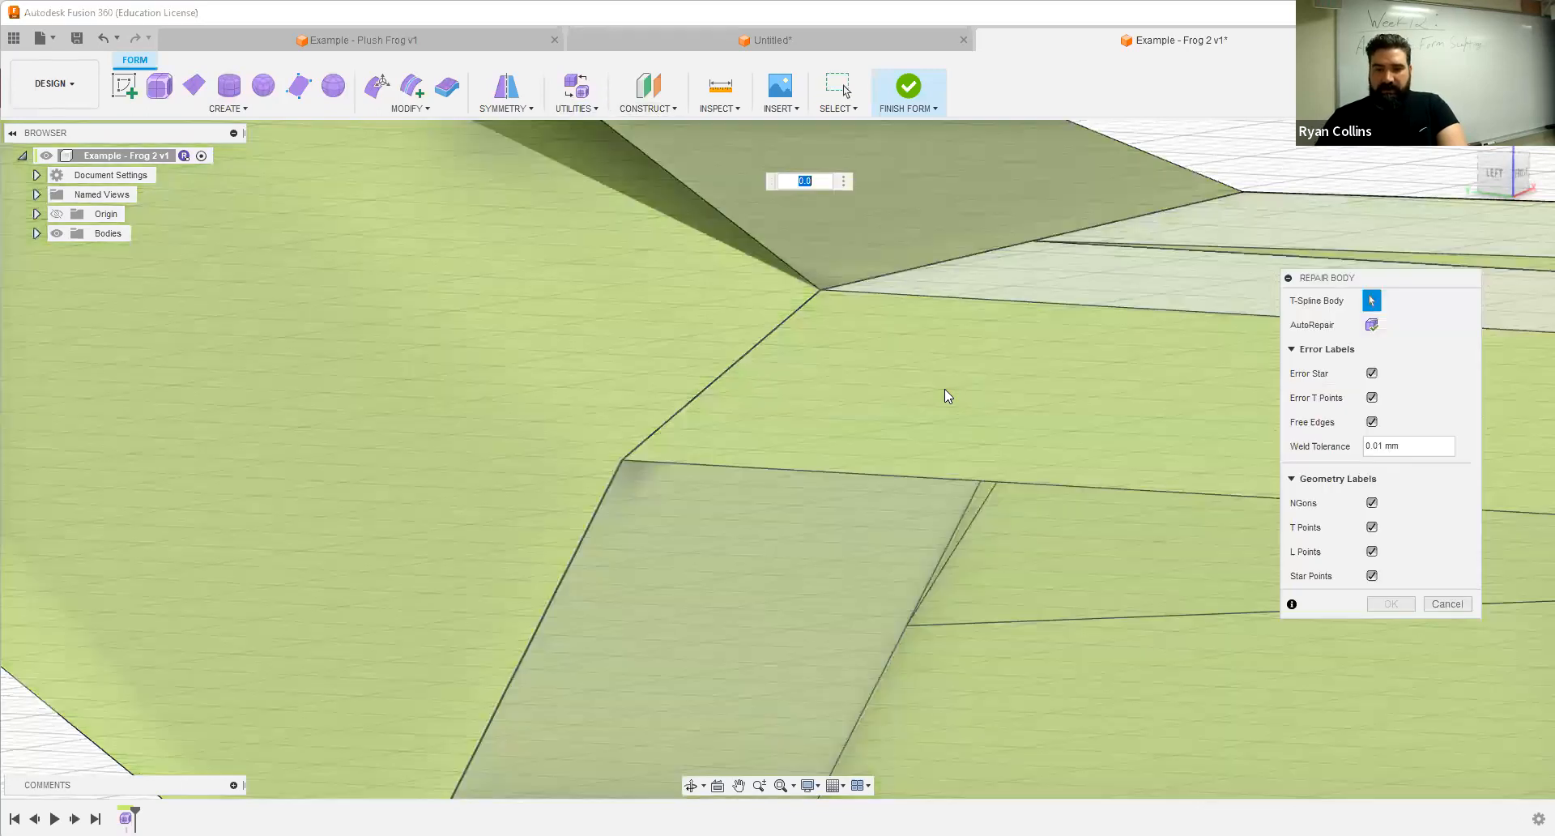
pyautogui.click(945, 388)
pyautogui.moveTo(732, 487); pyautogui.dragTo(1043, 227, button='middle')
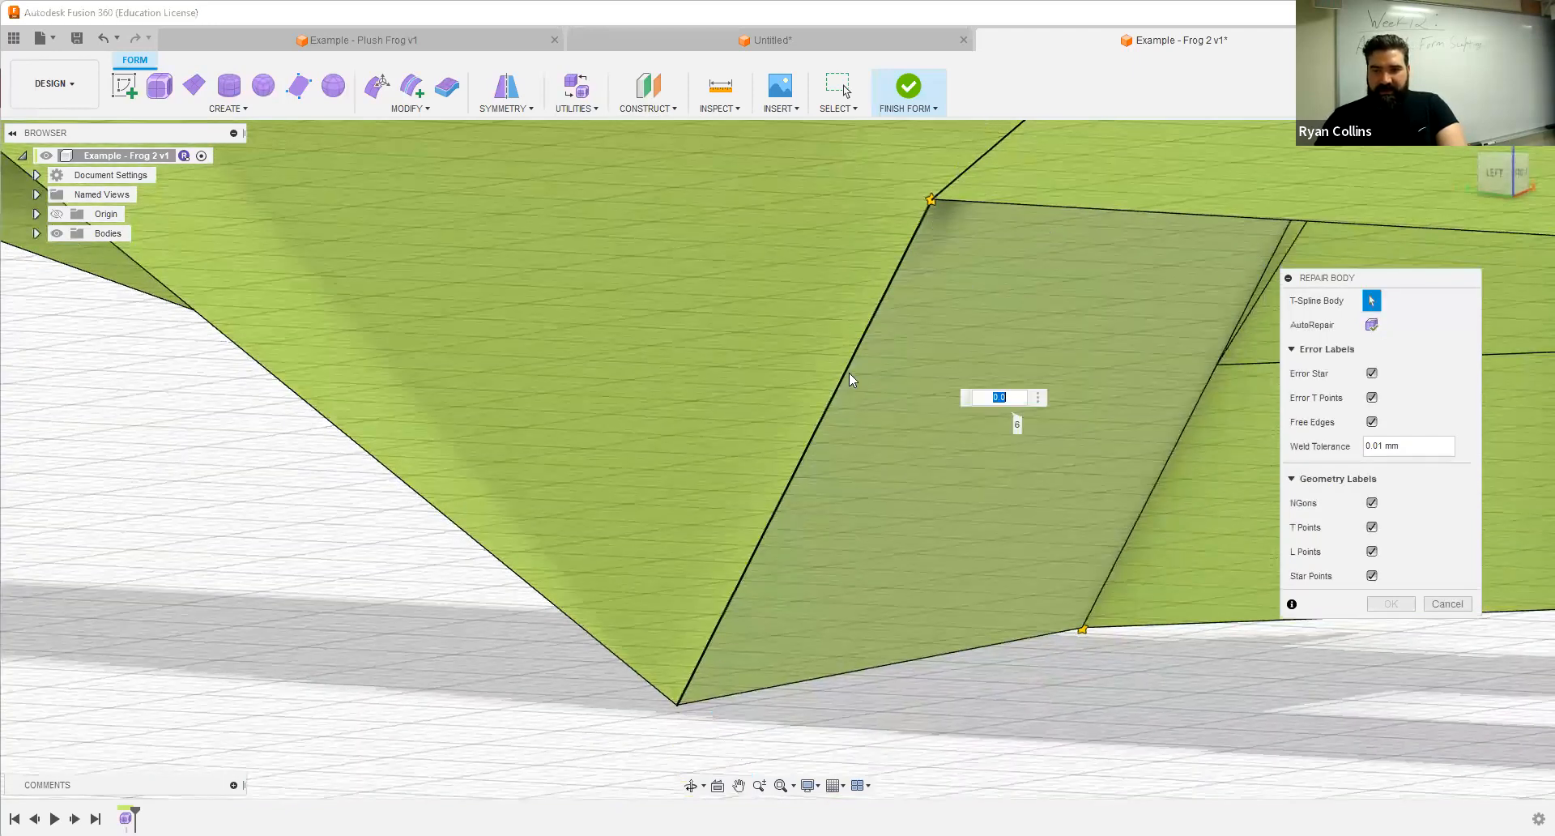
pyautogui.moveTo(974, 308); pyautogui.dragTo(882, 502, button='middle')
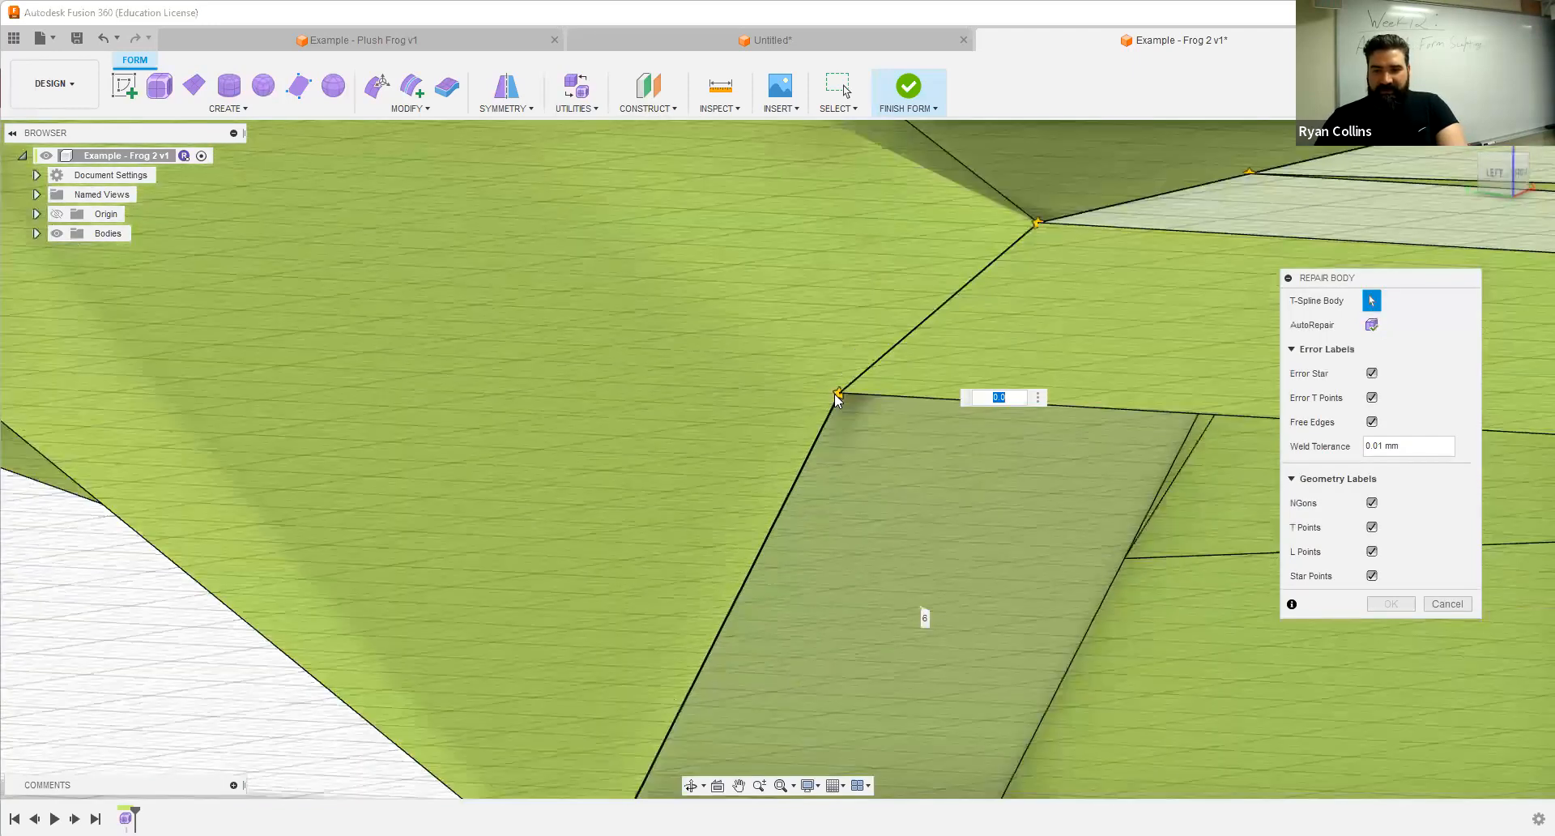
pyautogui.click(1373, 326)
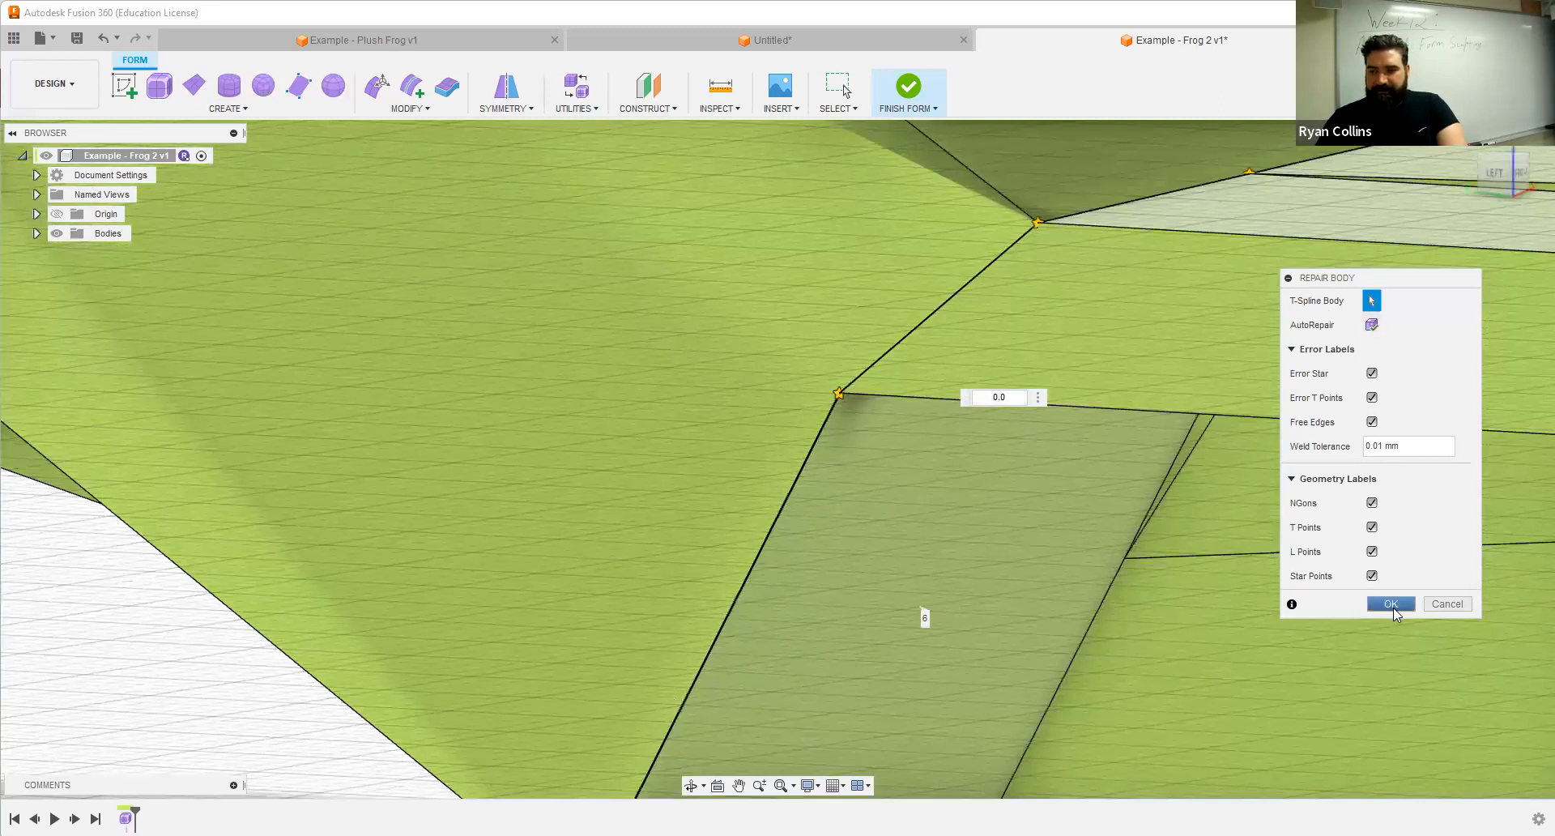
pyautogui.click(490, 107)
pyautogui.moveTo(600, 113)
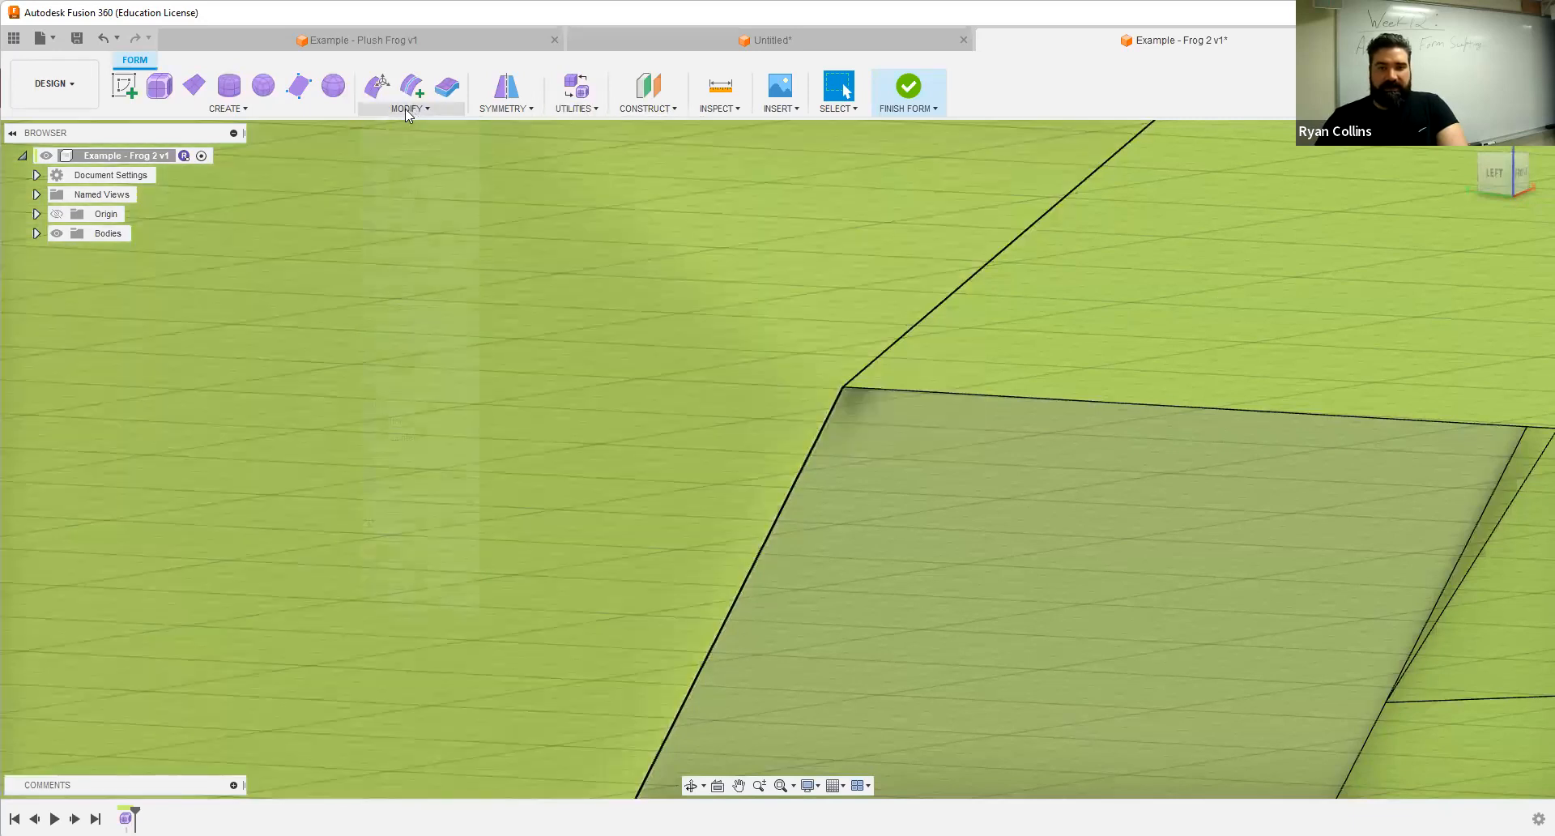
pyautogui.click(407, 110)
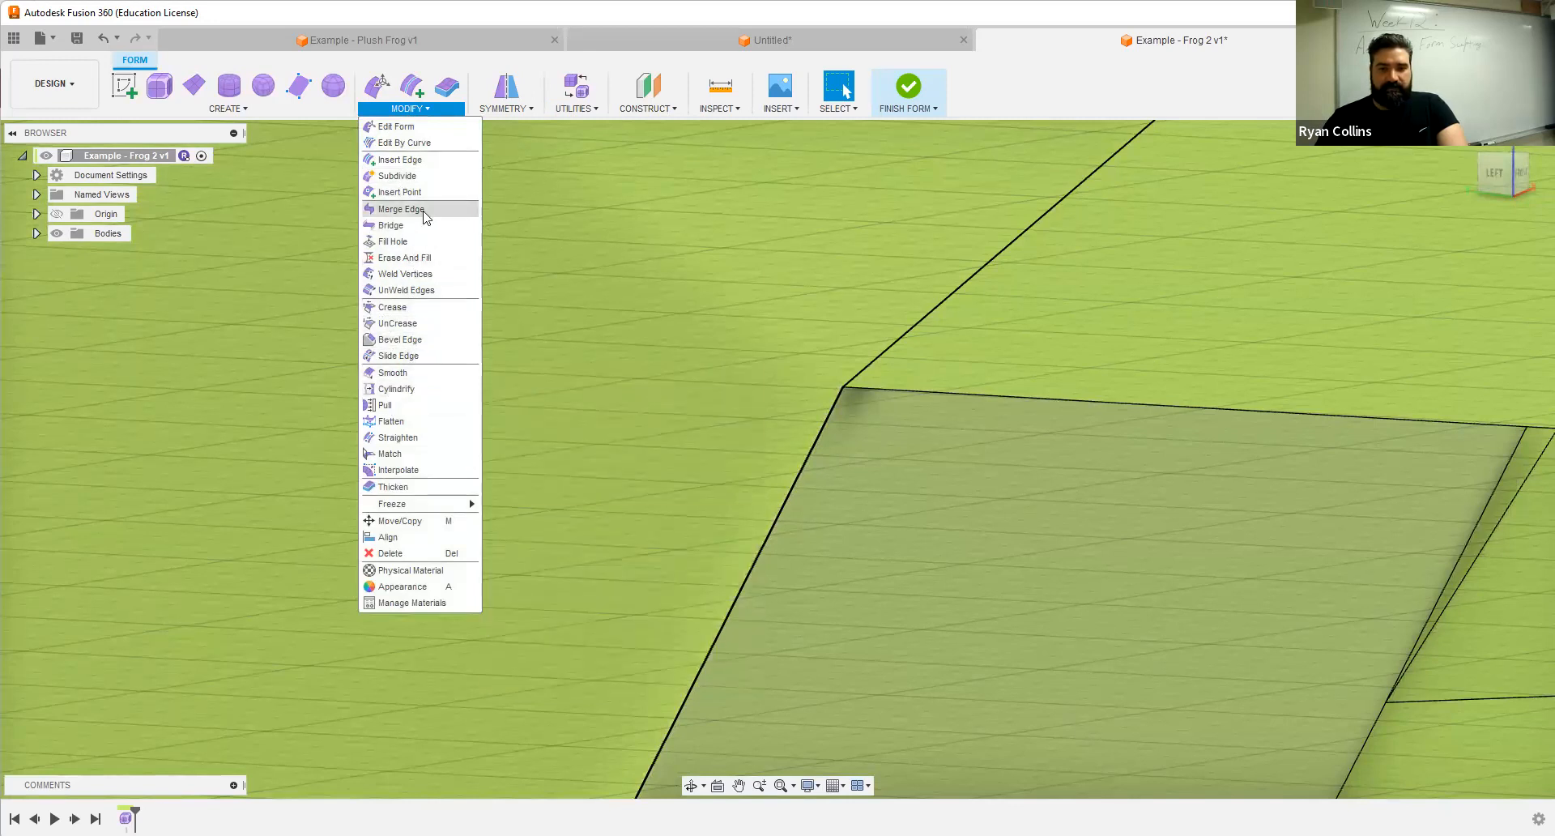
pyautogui.click(405, 274)
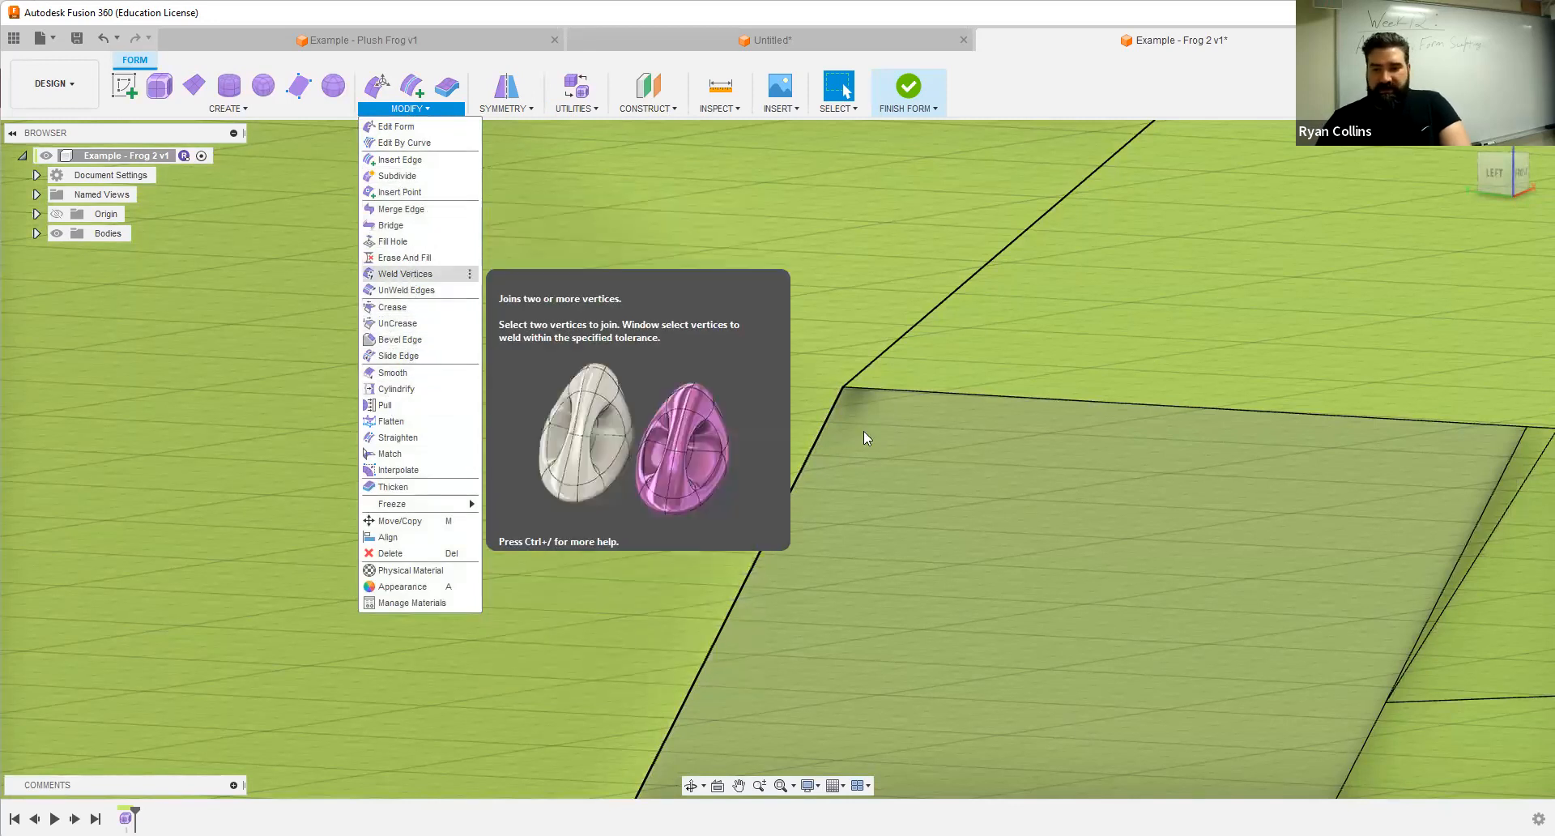
pyautogui.scroll(-5, 880, 411)
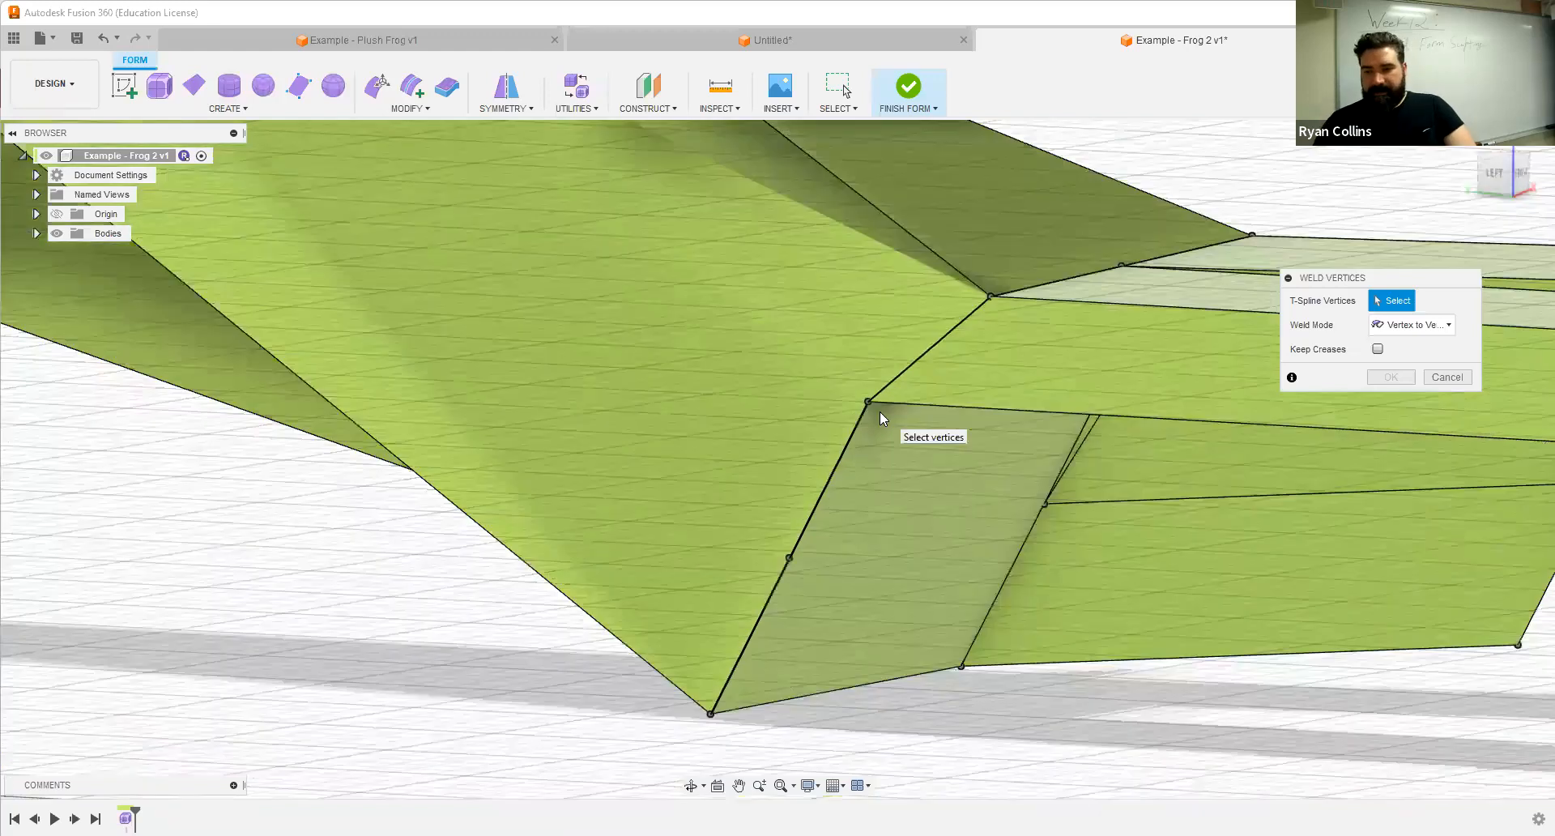
pyautogui.keyDown('shift'); pyautogui.moveTo(837, 357); pyautogui.dragTo(861, 386, button='middle'); pyautogui.keyUp('shift')
pyautogui.scroll(5, 872, 389)
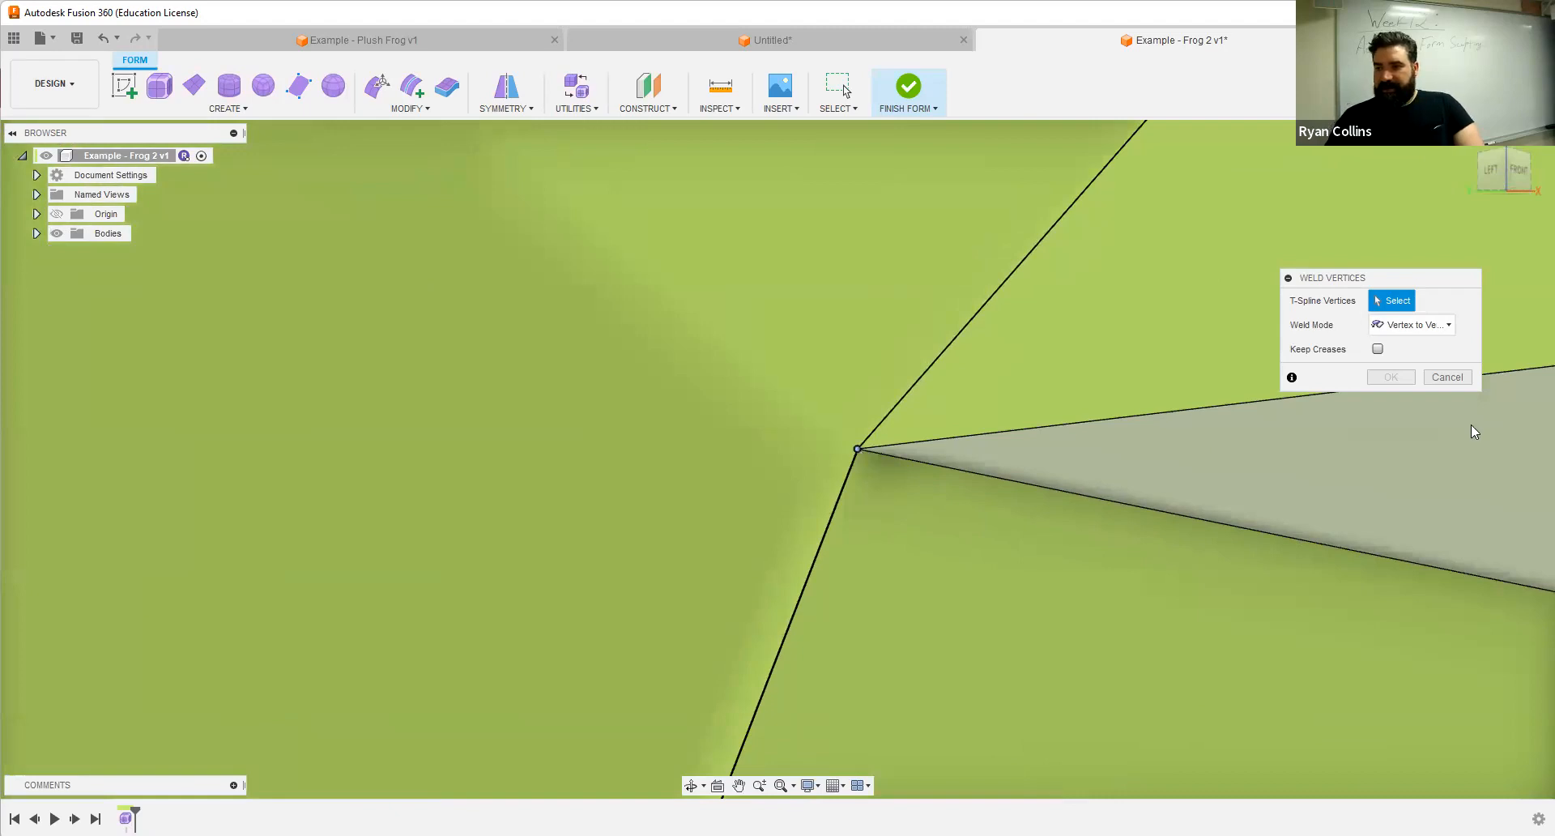
pyautogui.click(1453, 379)
pyautogui.scroll(-10, 909, 486)
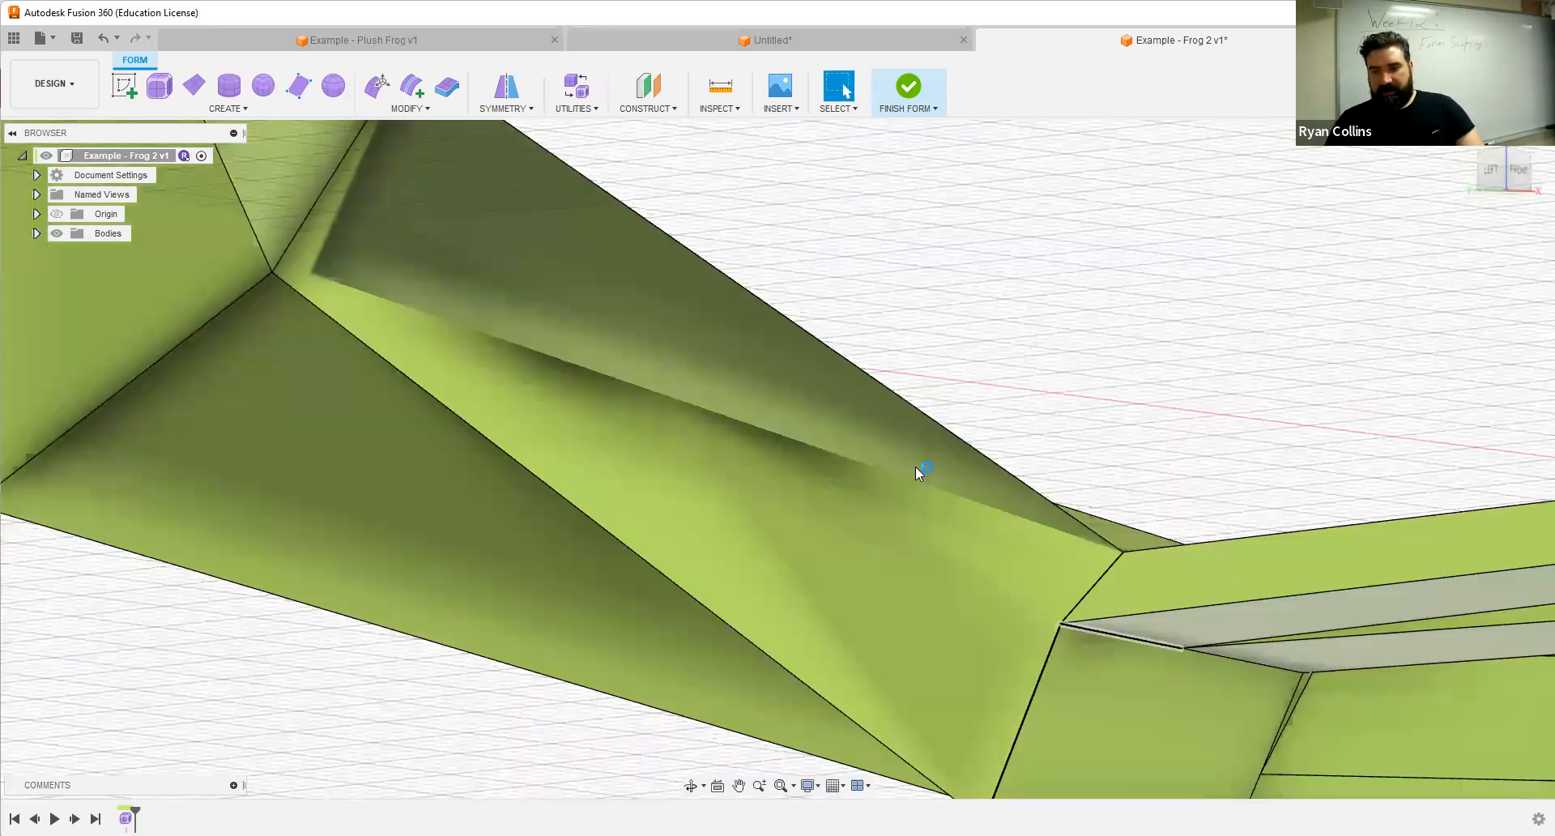
# Step: Delete the whole front foot with its toes and the lower leg, and switch the frog body to smooth display
pyautogui.keyDown('shift'); pyautogui.moveTo(1169, 480); pyautogui.dragTo(588, 398, button='middle'); pyautogui.keyUp('shift')
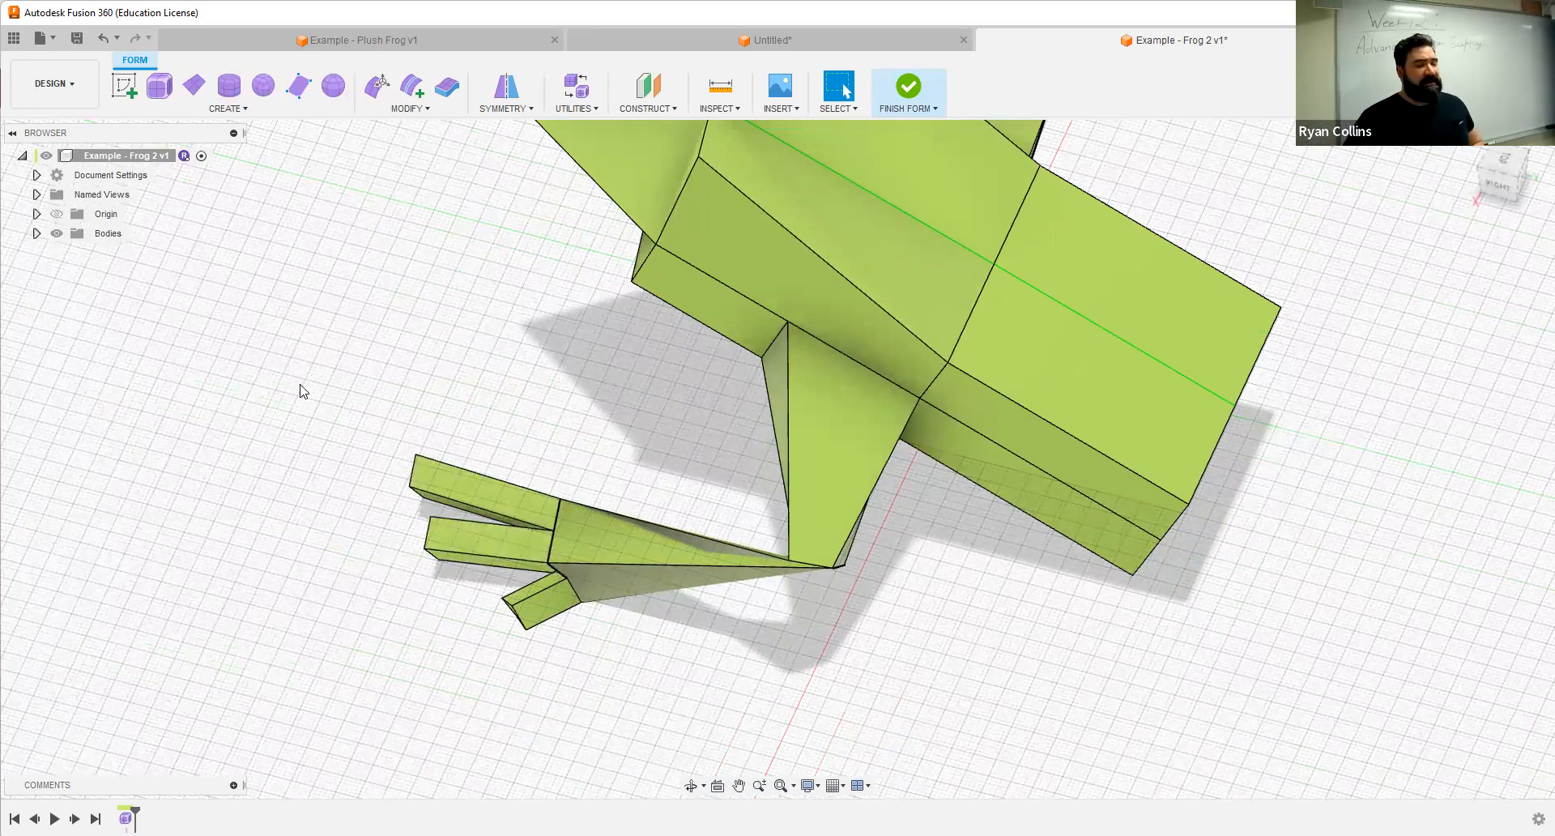
pyautogui.moveTo(316, 395); pyautogui.dragTo(632, 712)
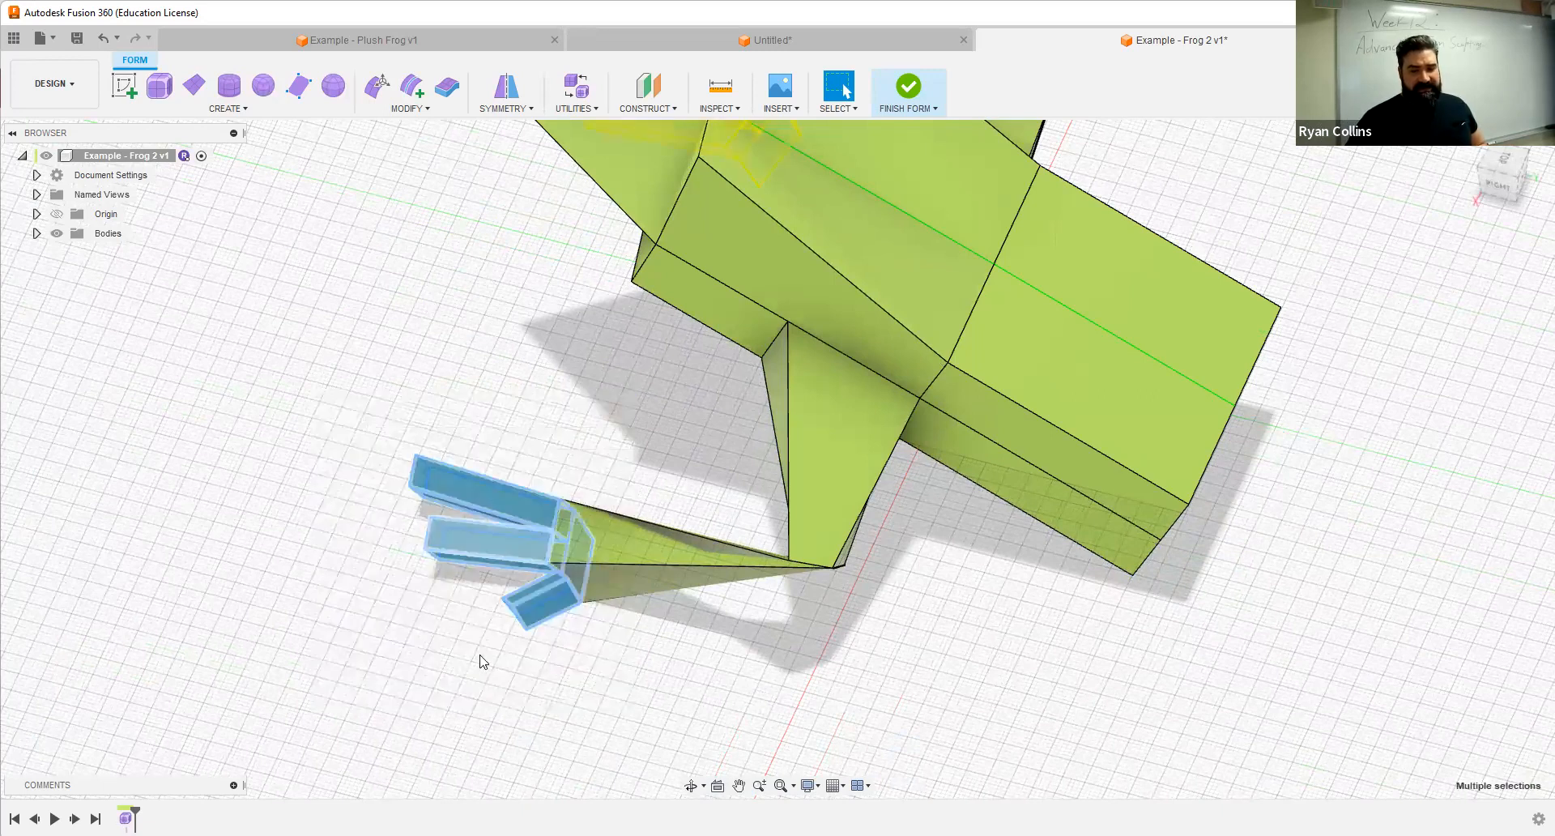
pyautogui.press('Delete')
pyautogui.hotkey('alt', '3')
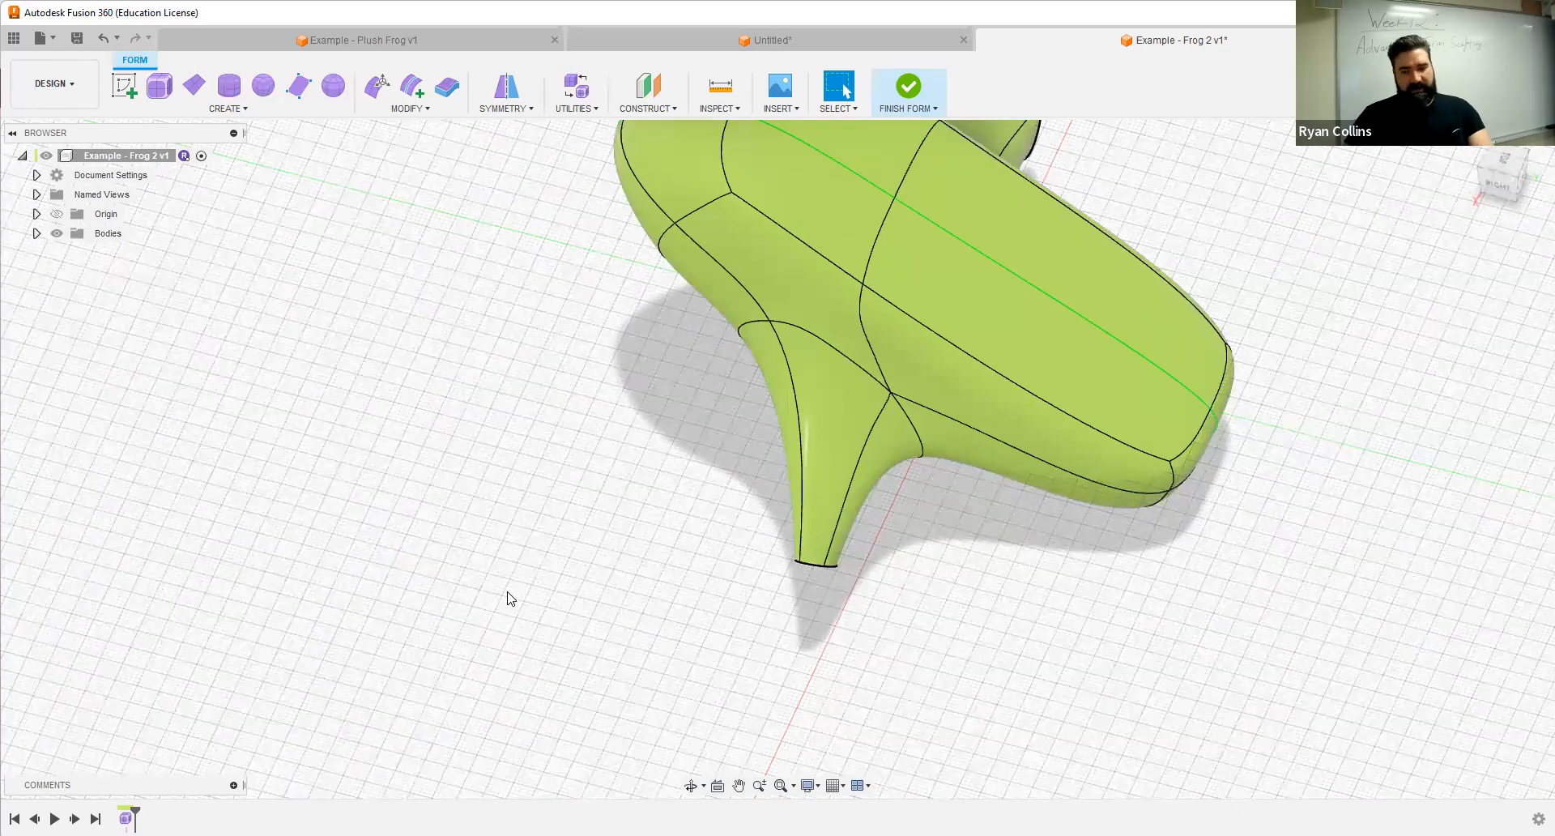
pyautogui.keyDown('shift'); pyautogui.moveTo(582, 571); pyautogui.dragTo(542, 596, button='middle'); pyautogui.keyUp('shift')
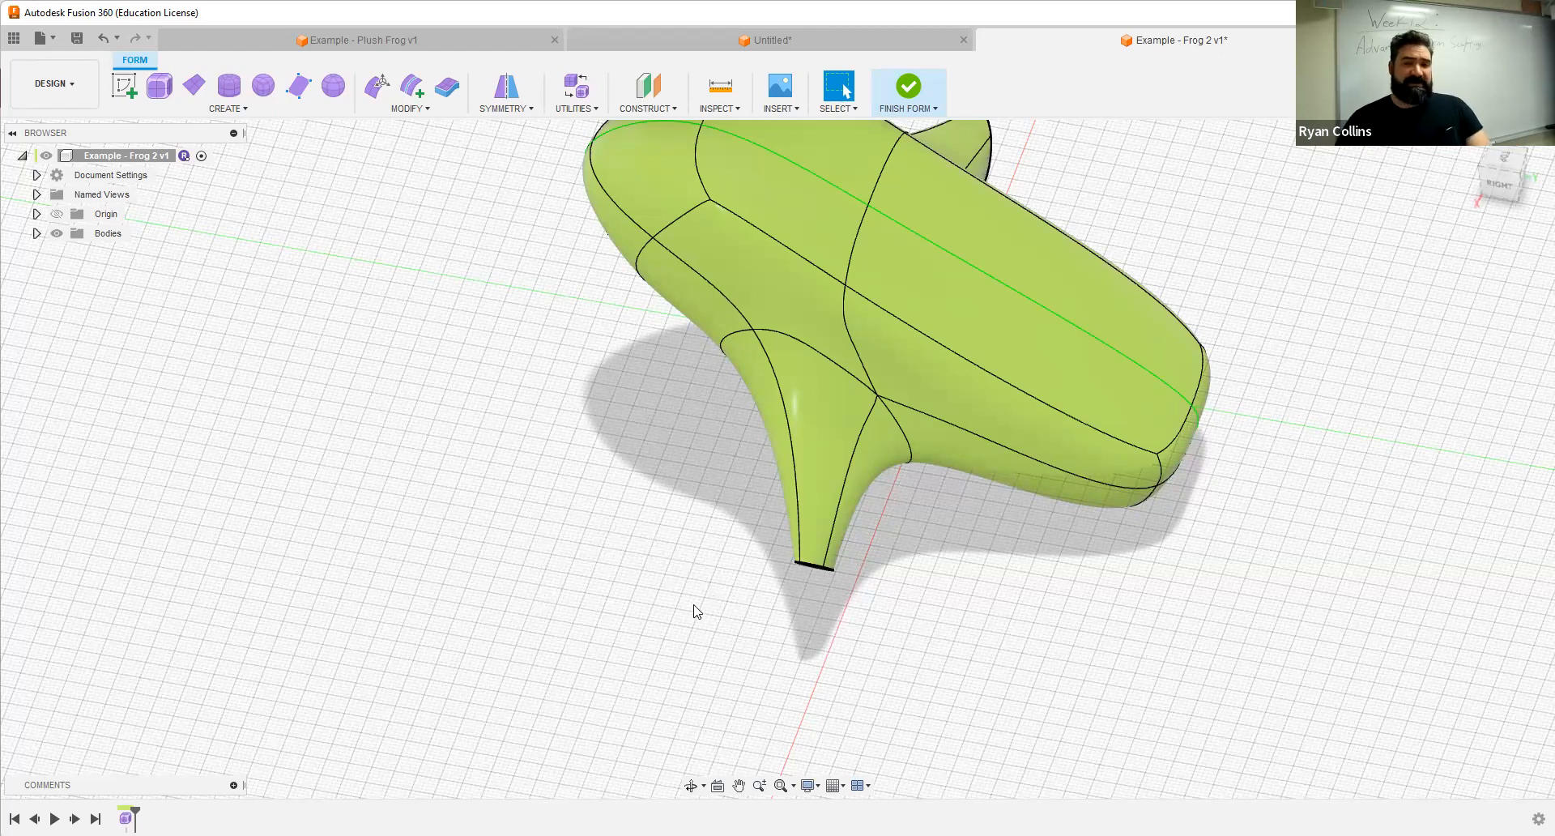
# Step: Start Edit Form with the edge filter and select the four-edge loop around the leg's open end
pyautogui.click(374, 89)
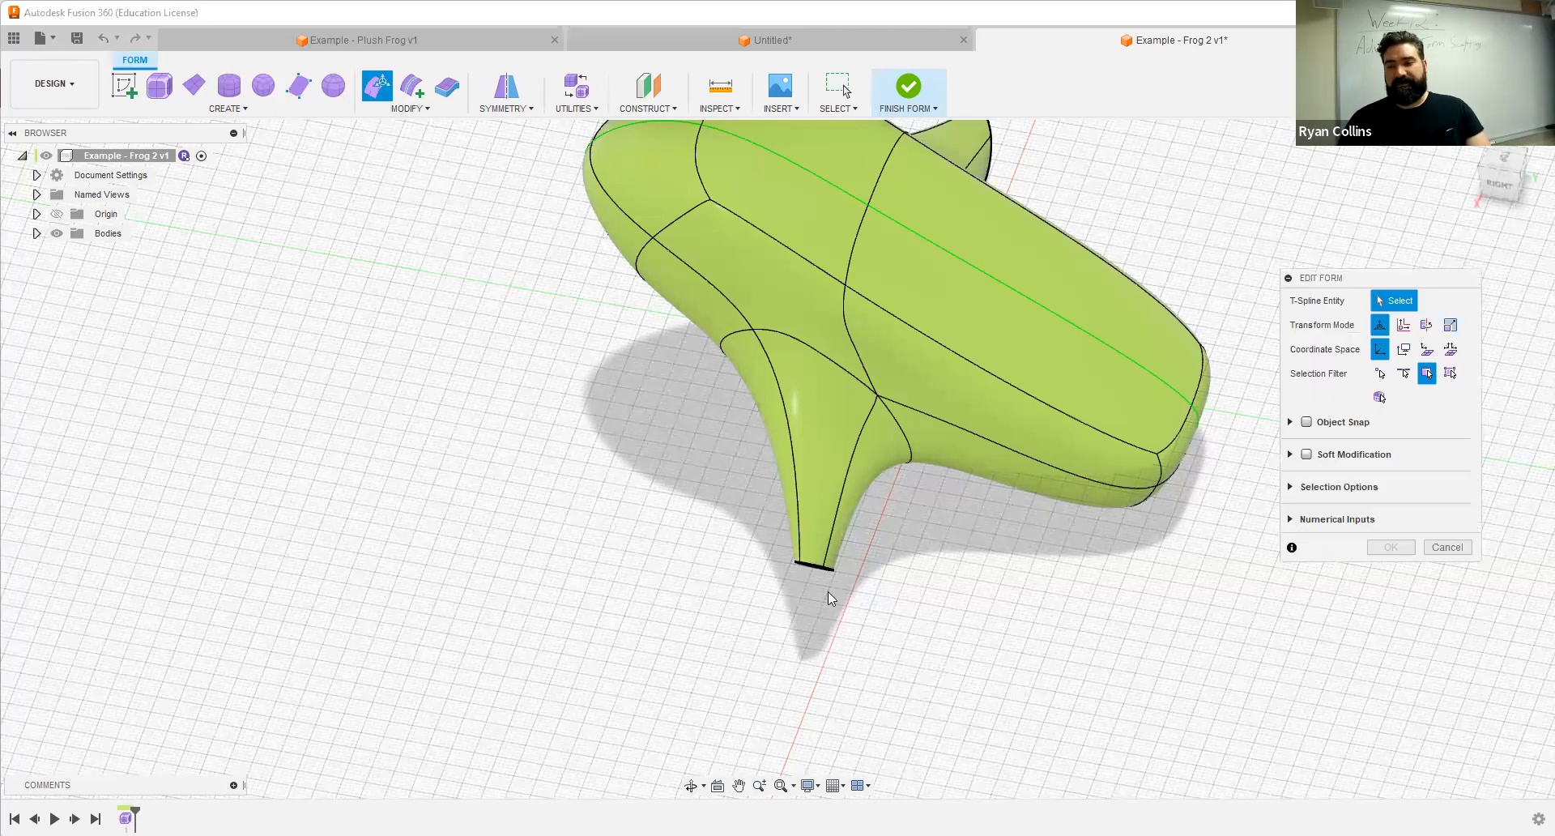
pyautogui.keyDown('shift'); pyautogui.moveTo(840, 590); pyautogui.dragTo(828, 587, button='middle'); pyautogui.keyUp('shift')
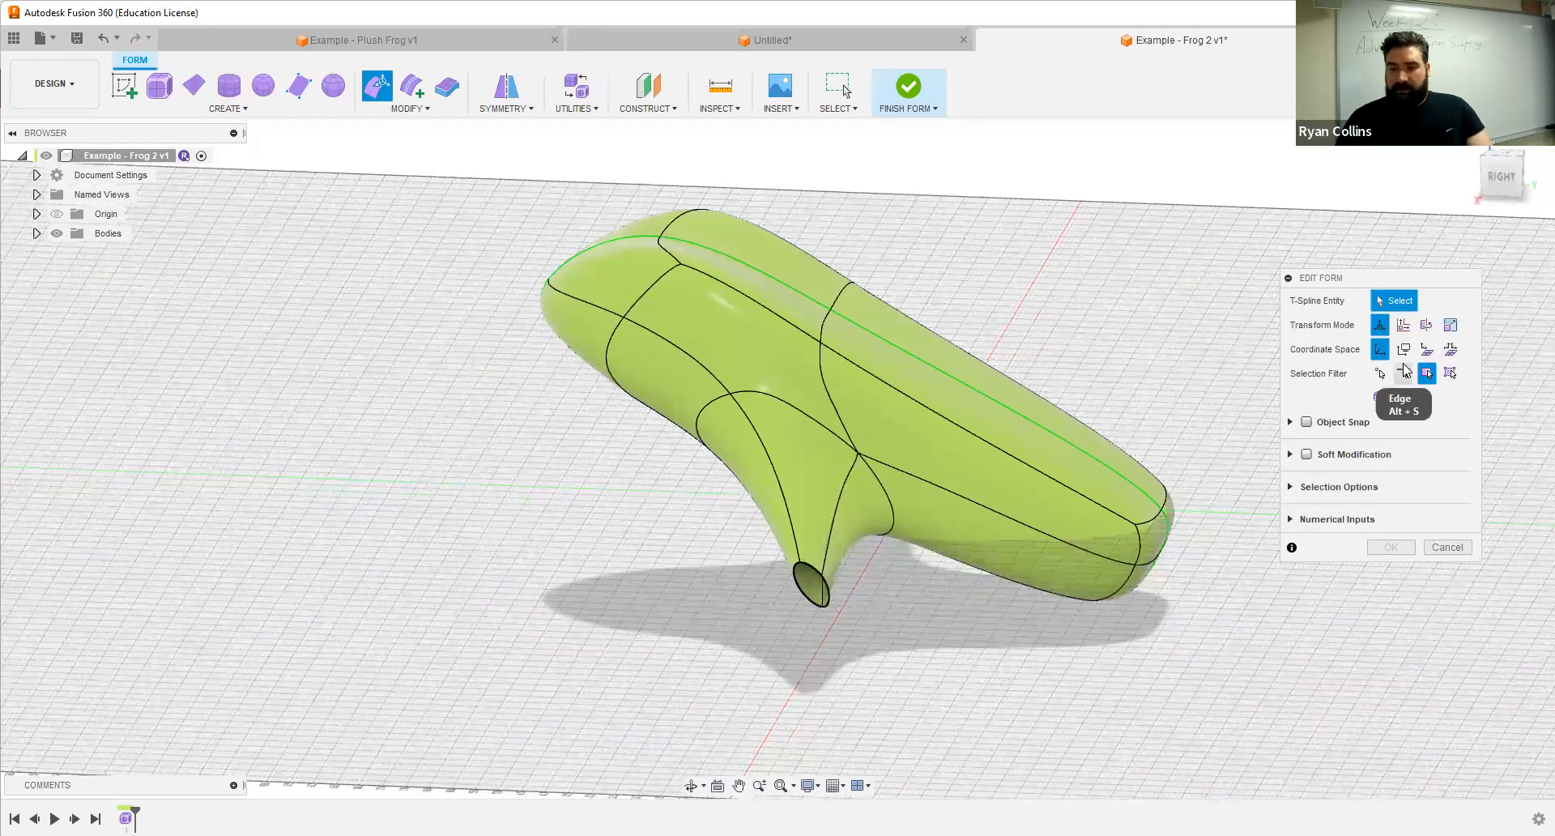
pyautogui.click(1404, 372)
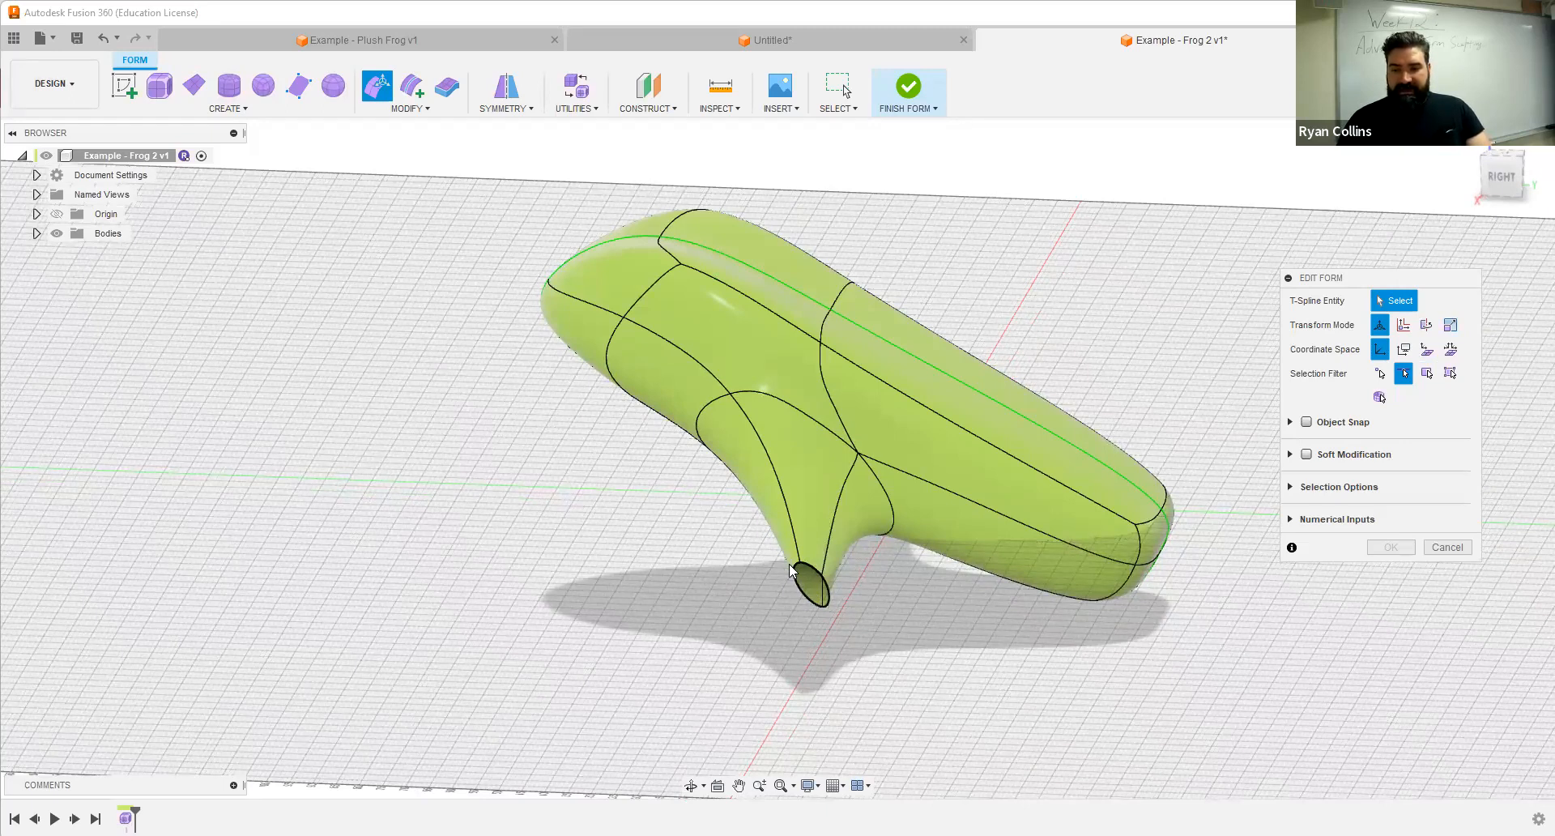
pyautogui.keyDown('shift'); pyautogui.moveTo(854, 549); pyautogui.dragTo(865, 456, button='middle'); pyautogui.keyUp('shift')
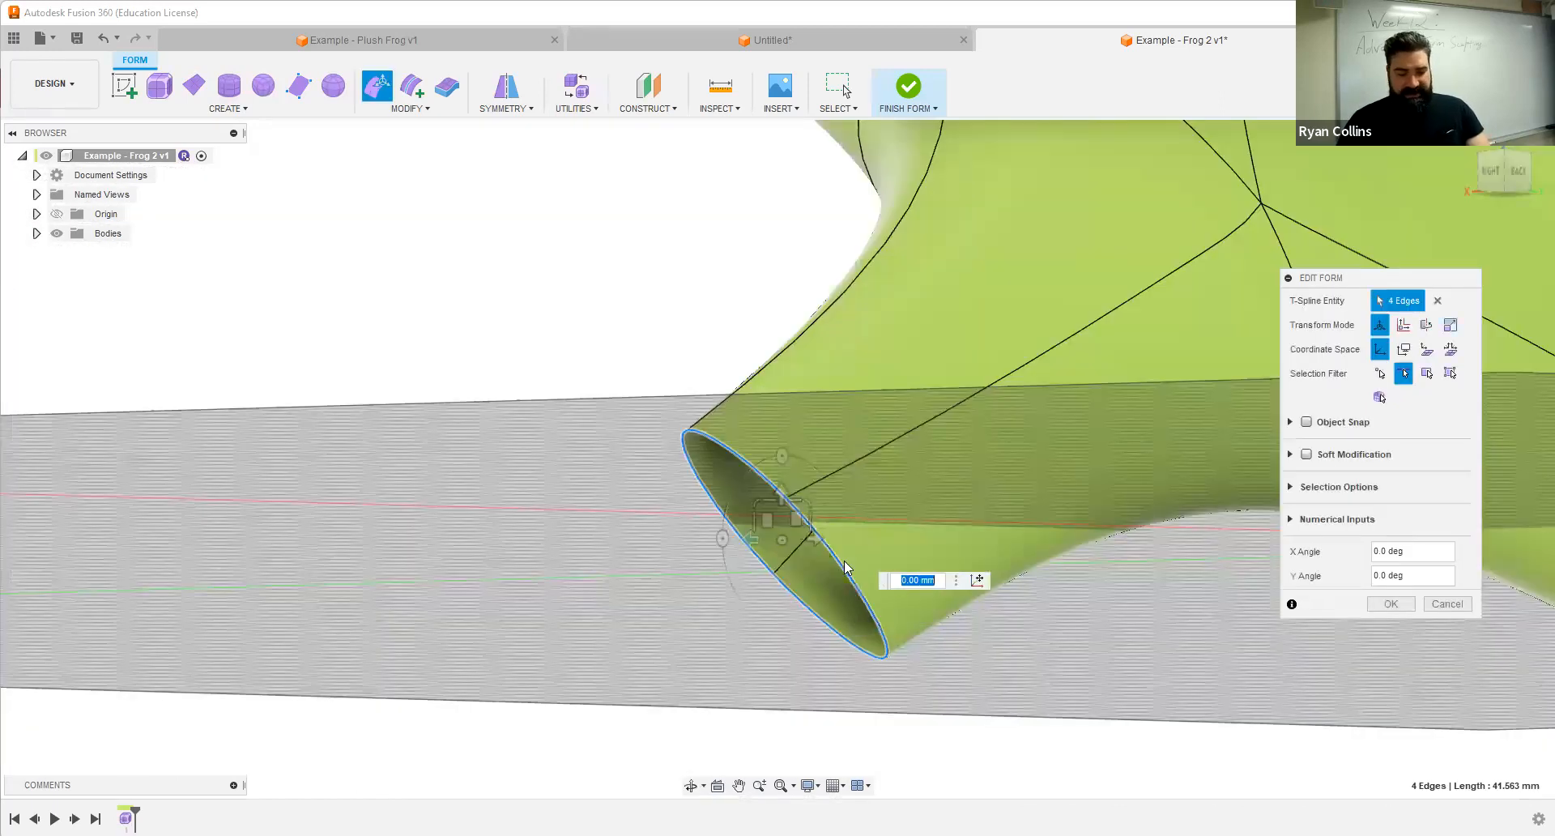
pyautogui.keyDown('shift'); pyautogui.moveTo(873, 525); pyautogui.dragTo(837, 554, button='middle'); pyautogui.keyUp('shift')
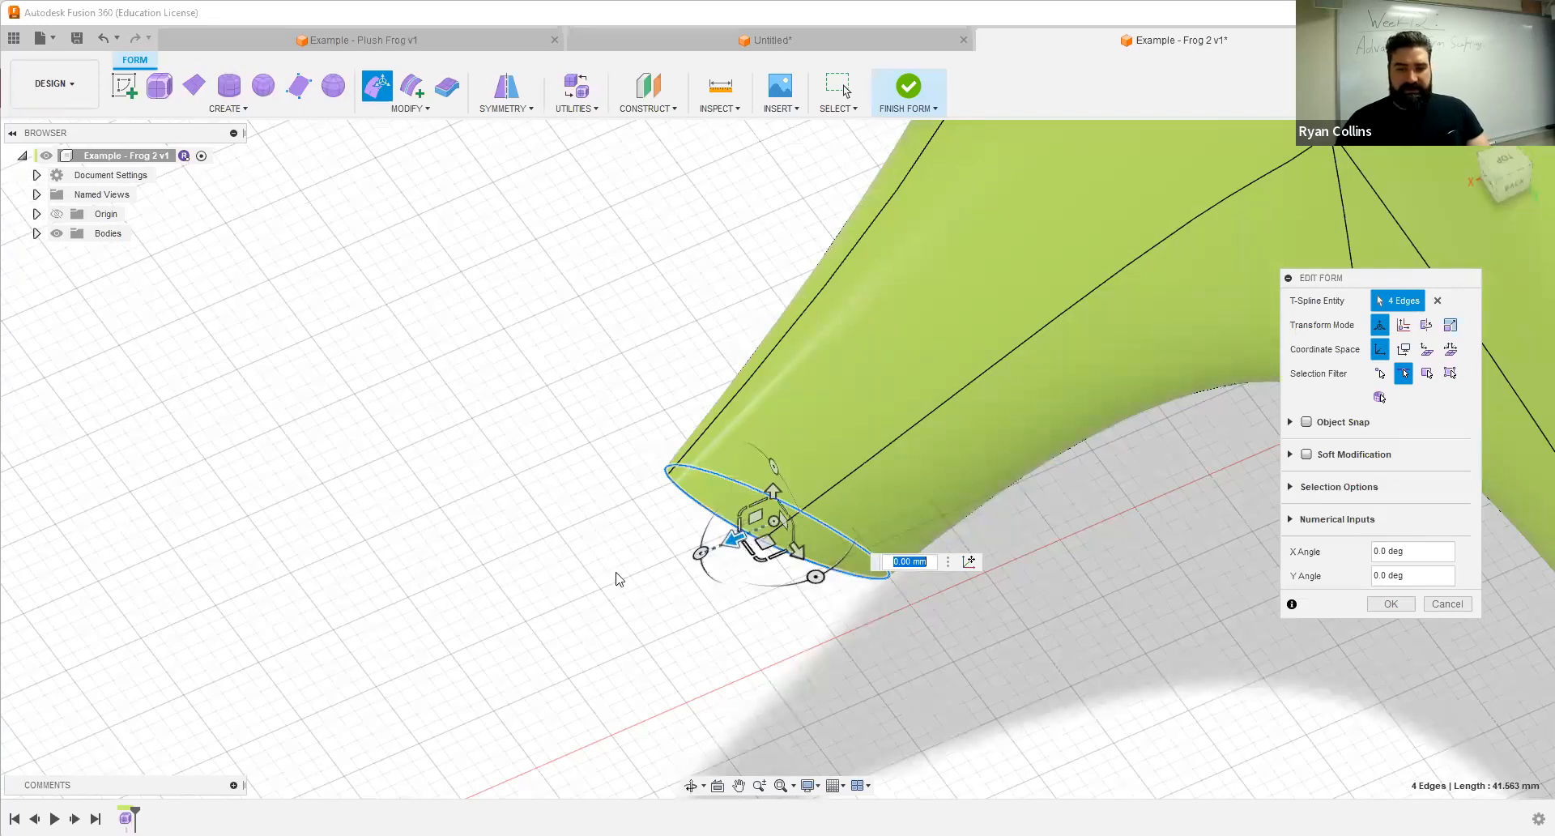
# Step: Try to extrude a new straight segment from the leg's open edge loop, and undo it
pyautogui.keyDown('shift'); pyautogui.moveTo(685, 480); pyautogui.dragTo(656, 512, button='middle'); pyautogui.keyUp('shift')
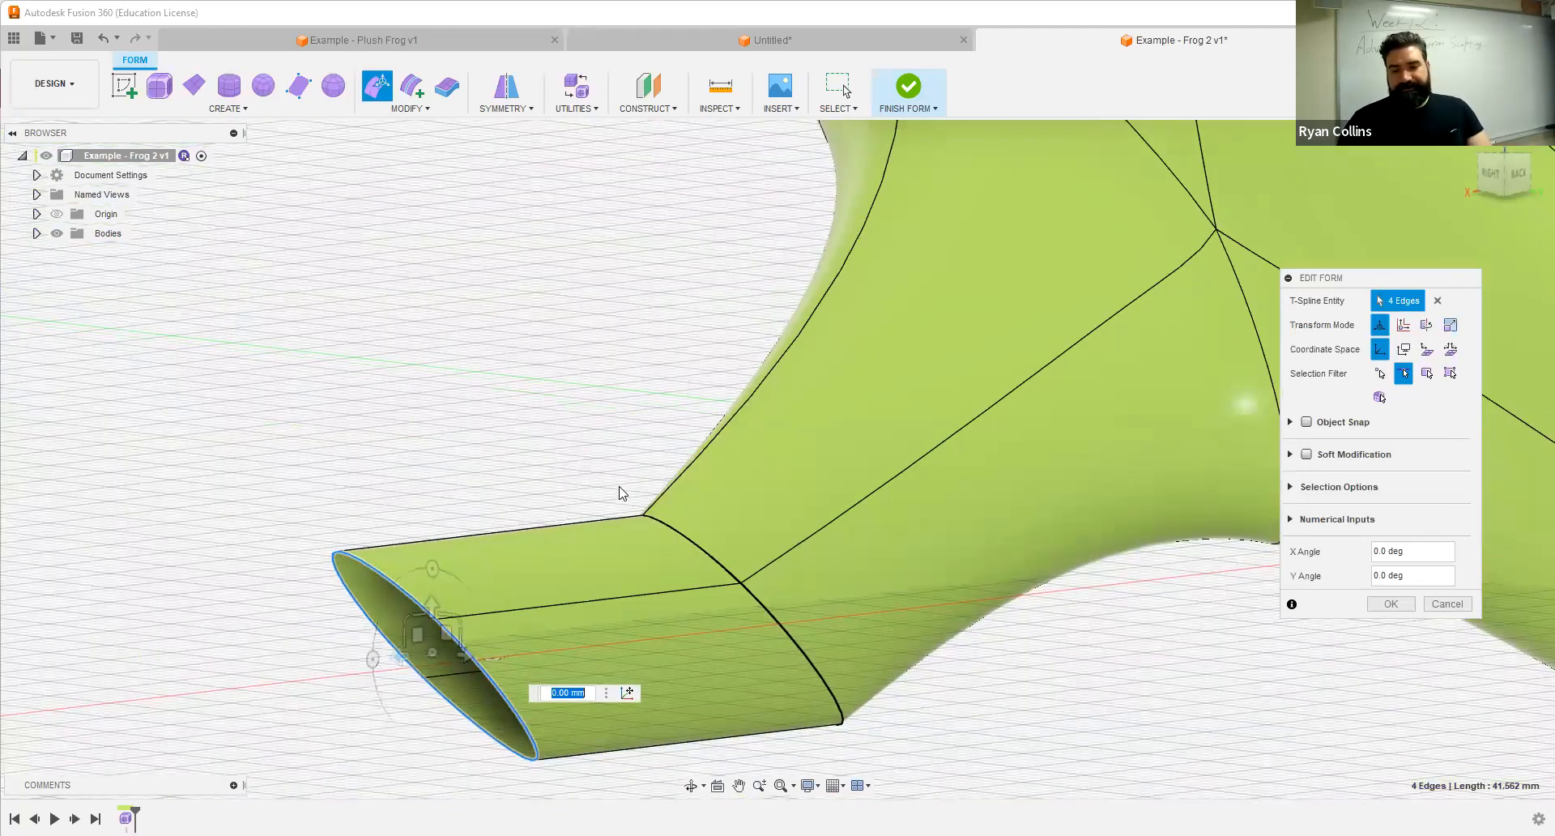
pyautogui.hotkey('ctrl', 'z')
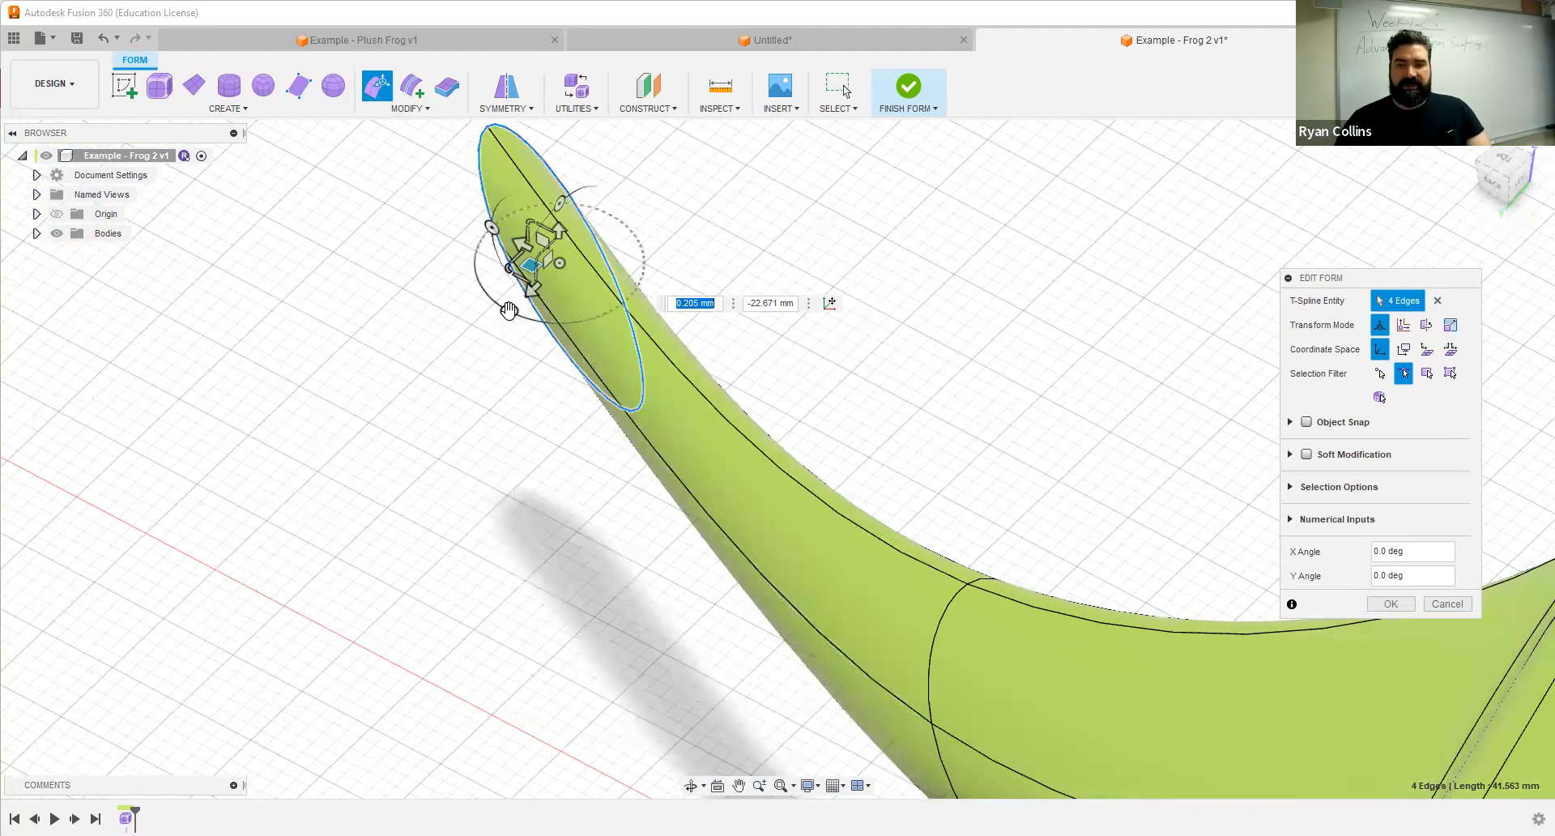
# Step: Extend the leg smoothly from its open edge loop and rotate the end loop by -100 degrees
pyautogui.moveTo(508, 310); pyautogui.dragTo(429, 227)
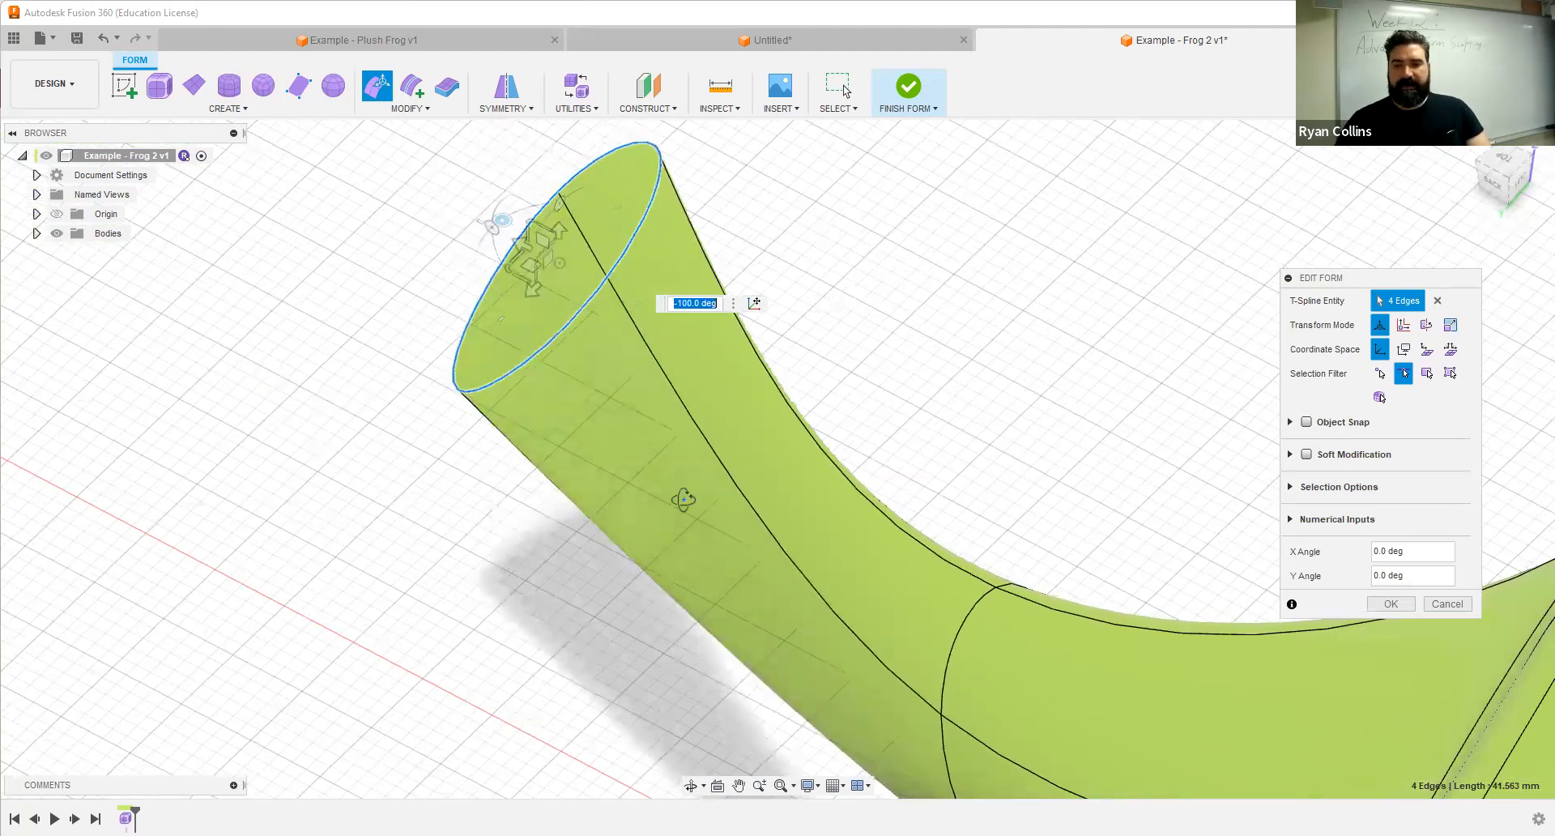
pyautogui.keyDown('shift'); pyautogui.moveTo(916, 420); pyautogui.dragTo(900, 502, button='middle'); pyautogui.keyUp('shift')
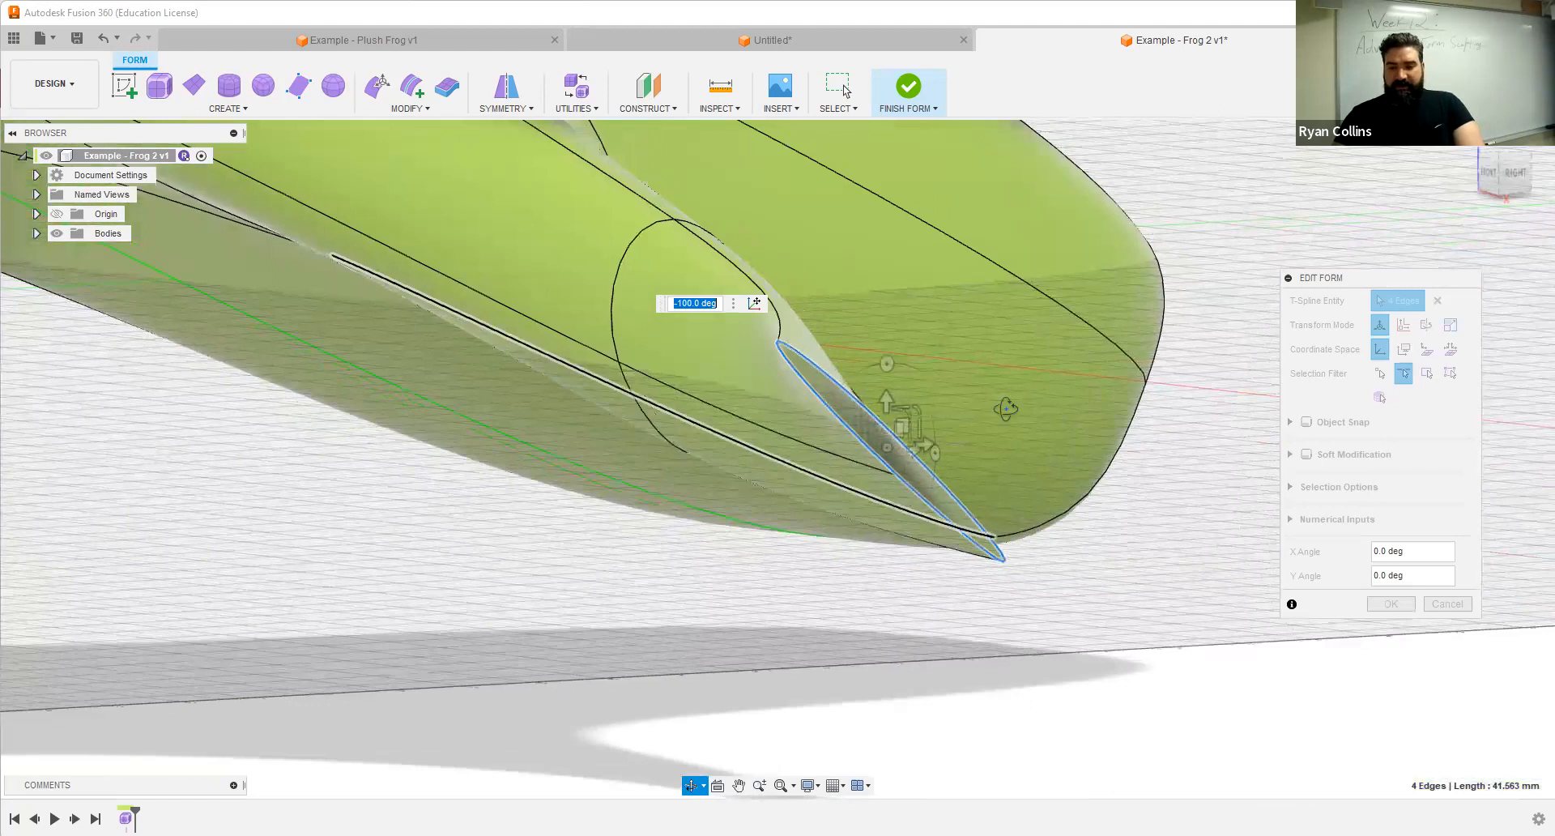
pyautogui.keyDown('shift'); pyautogui.moveTo(958, 435); pyautogui.dragTo(961, 438, button='middle'); pyautogui.keyUp('shift')
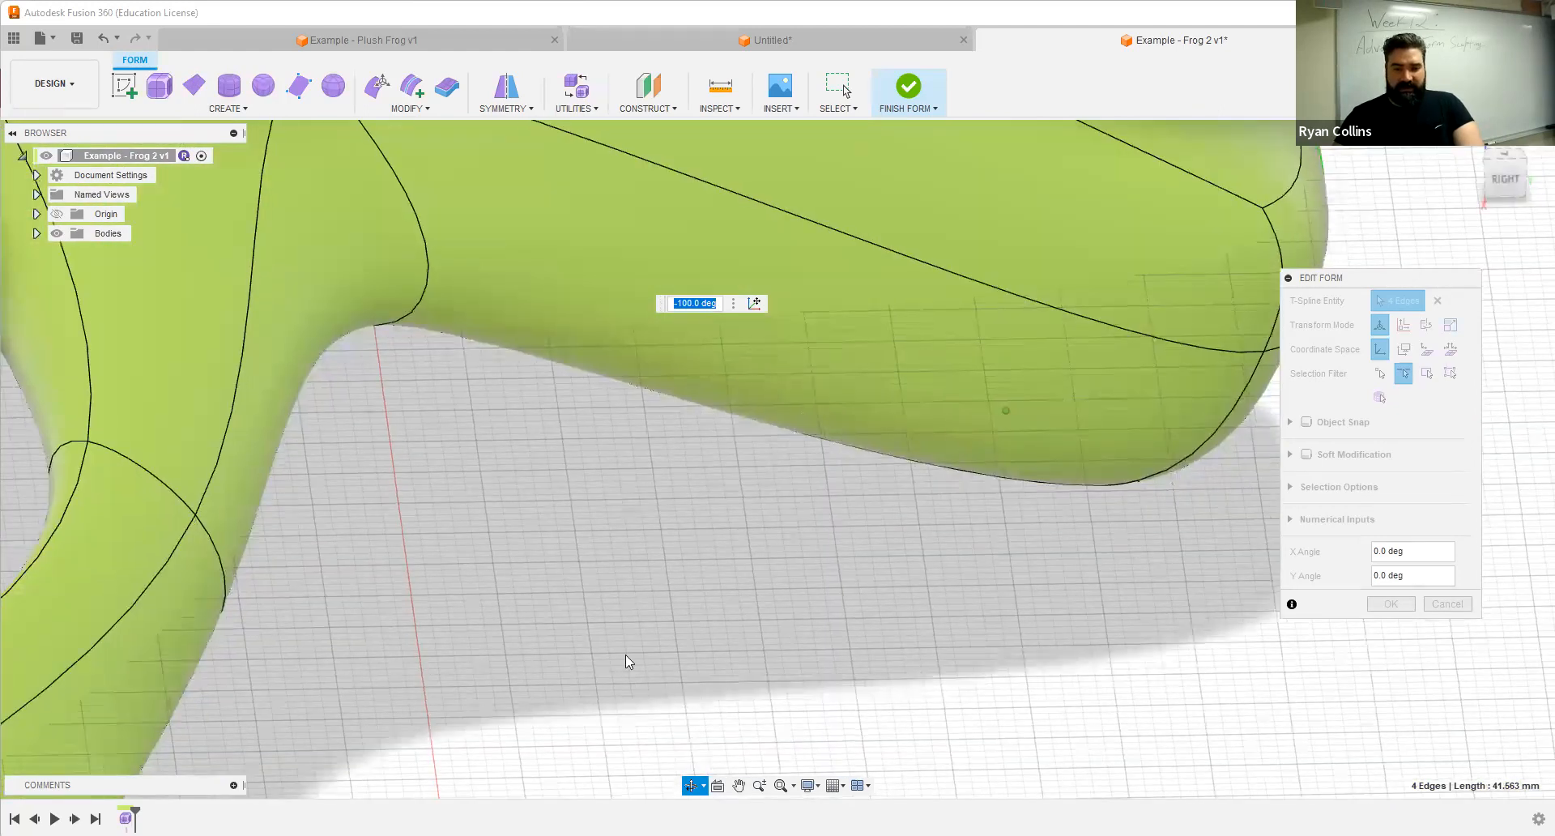
pyautogui.moveTo(538, 686); pyautogui.dragTo(1150, 503, button='middle')
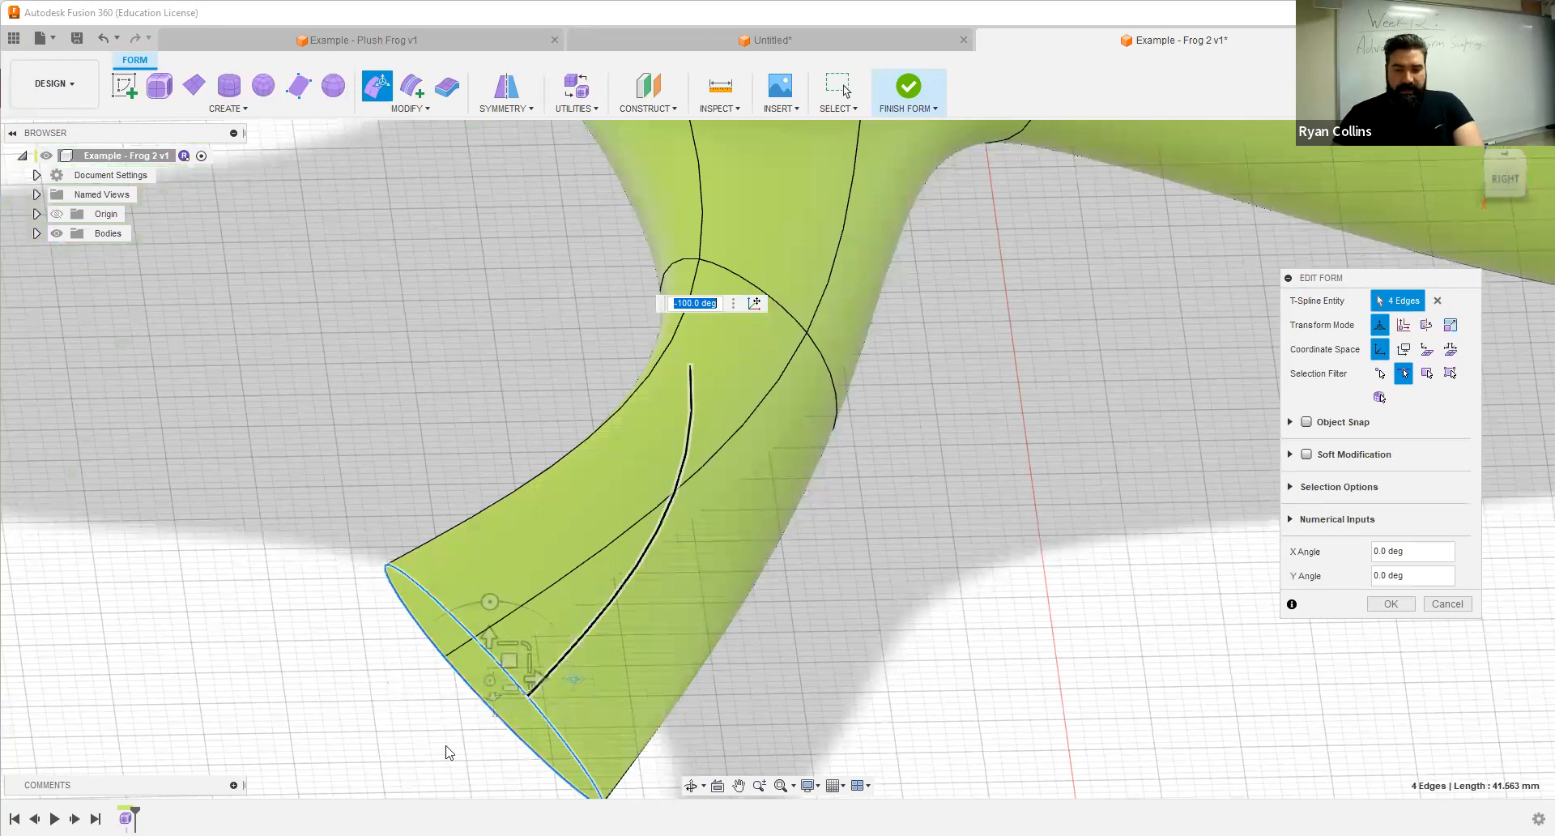
pyautogui.keyDown('shift'); pyautogui.moveTo(444, 748); pyautogui.dragTo(438, 743, button='middle'); pyautogui.keyUp('shift')
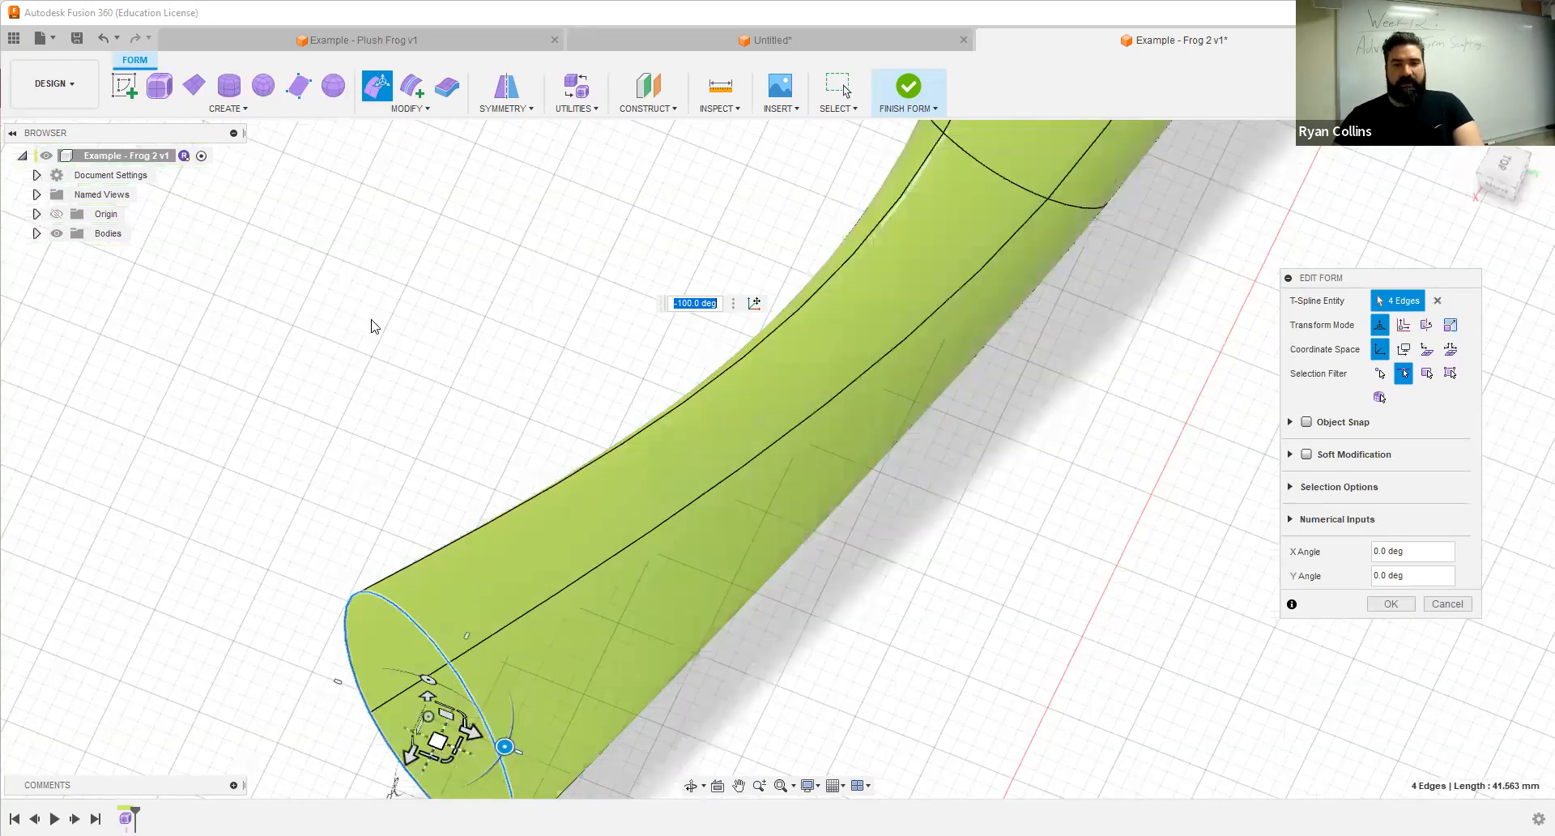
# Step: Rotate the leg's open end loop by 50 degrees in the front plane
pyautogui.keyDown('shift'); pyautogui.moveTo(499, 494); pyautogui.dragTo(562, 467, button='middle'); pyautogui.keyUp('shift')
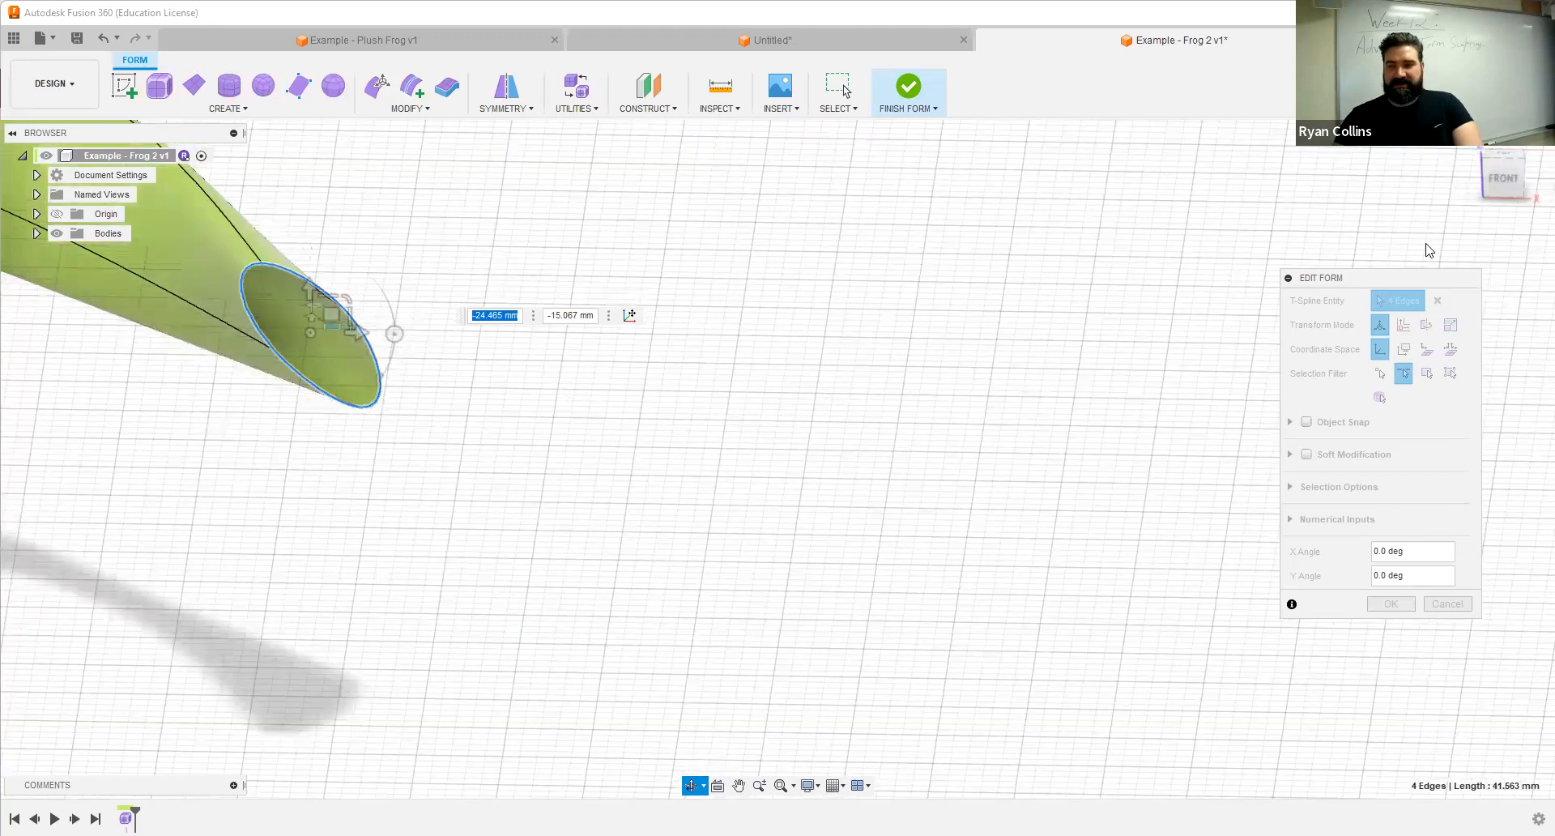
pyautogui.click(1504, 178)
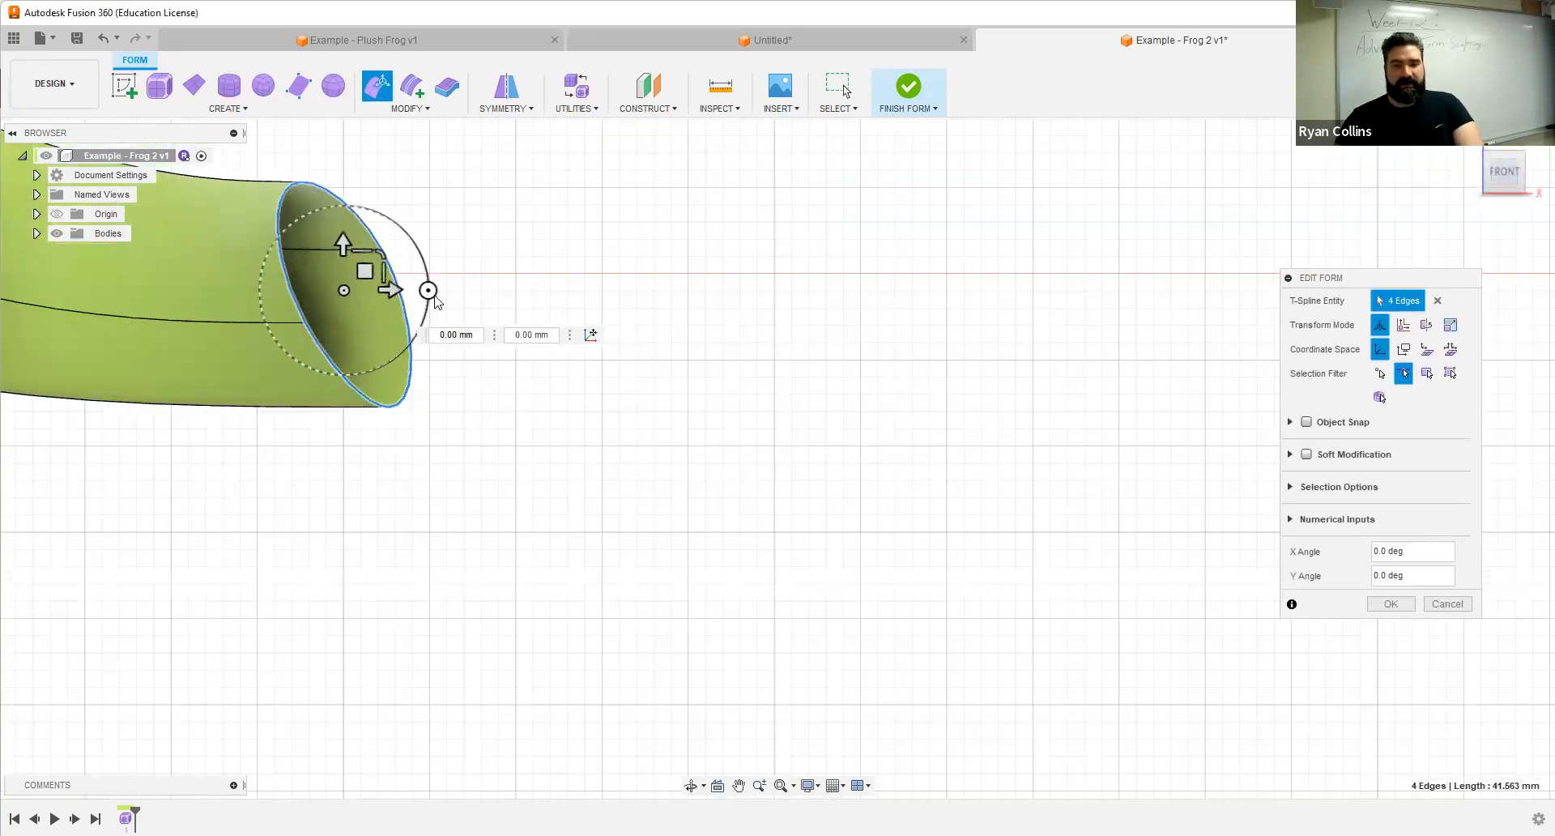
pyautogui.moveTo(428, 290); pyautogui.dragTo(397, 354)
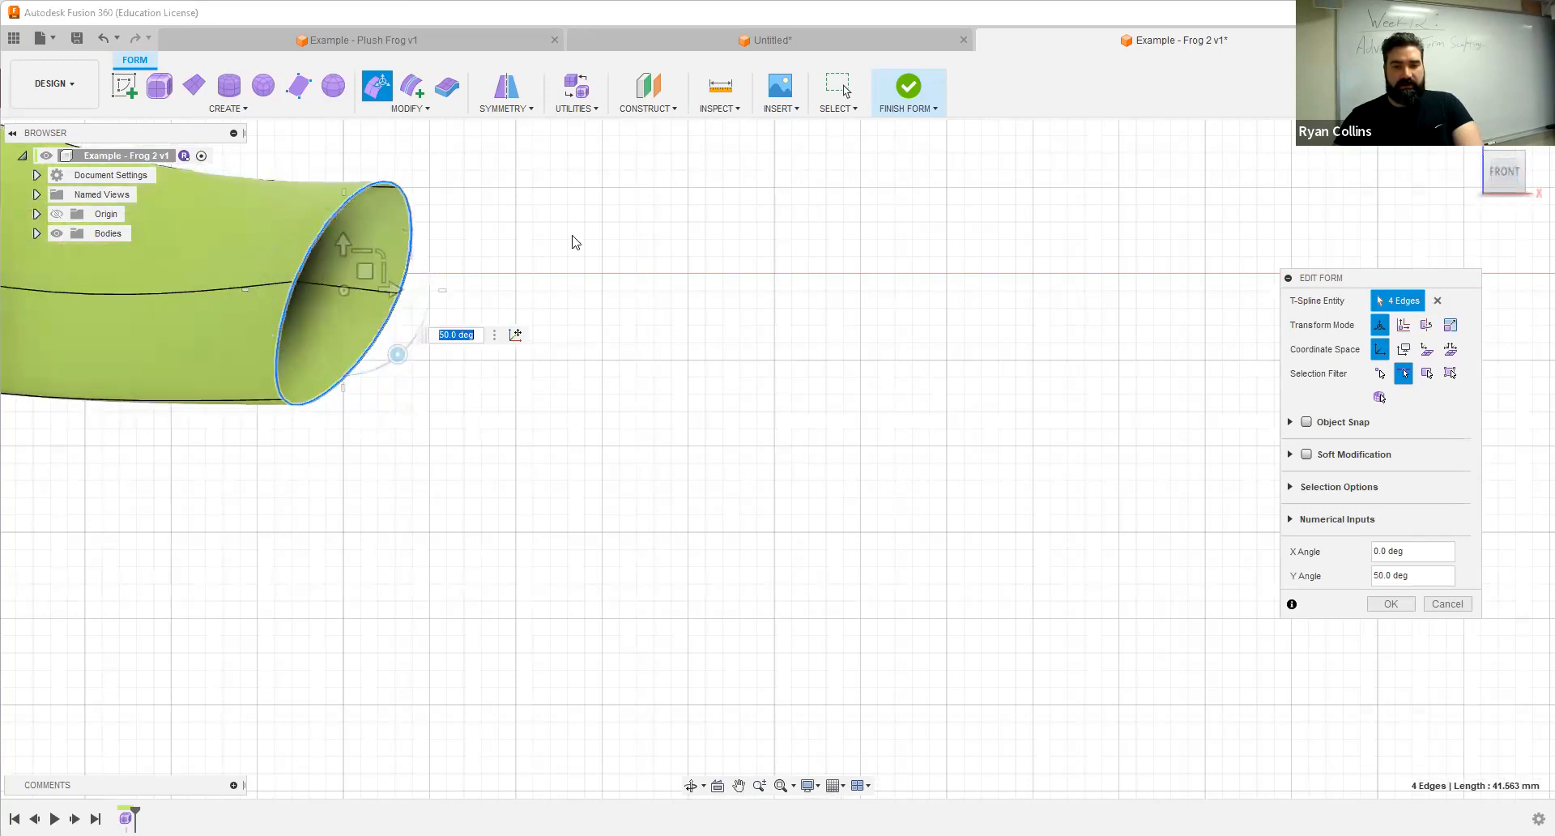
# Step: Widen the leg's open end loop by scaling it with factors of about 1.4 and 2.5
pyautogui.keyDown('shift'); pyautogui.moveTo(528, 253); pyautogui.dragTo(559, 252, button='middle'); pyautogui.keyUp('shift')
pyautogui.keyDown('shift'); pyautogui.moveTo(387, 283); pyautogui.dragTo(387, 283, button='middle'); pyautogui.keyUp('shift')
pyautogui.moveTo(347, 278); pyautogui.dragTo(407, 293)
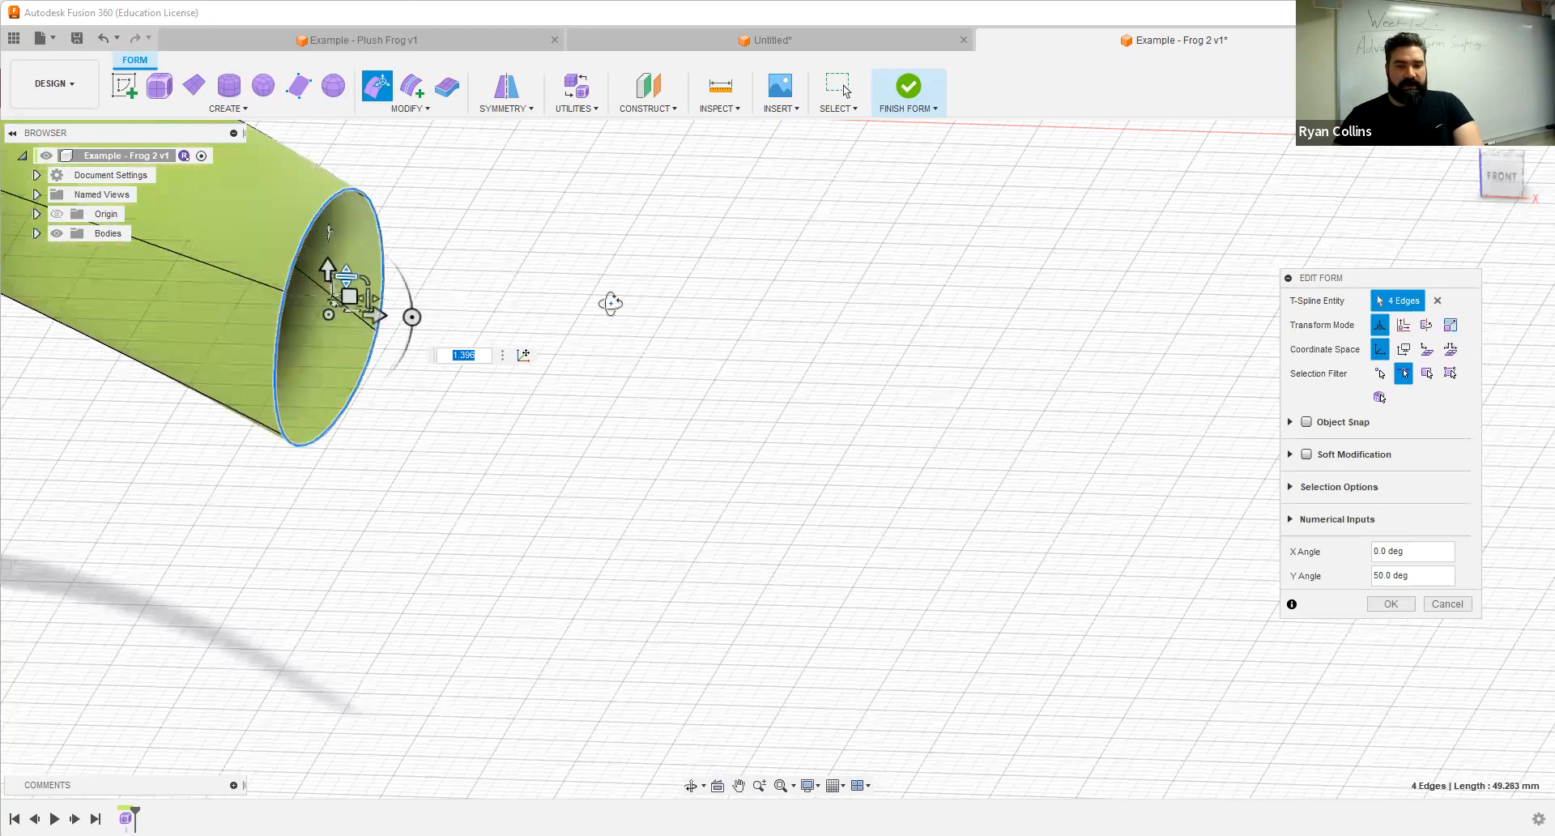
pyautogui.keyDown('shift'); pyautogui.moveTo(564, 326); pyautogui.dragTo(545, 333, button='middle'); pyautogui.keyUp('shift')
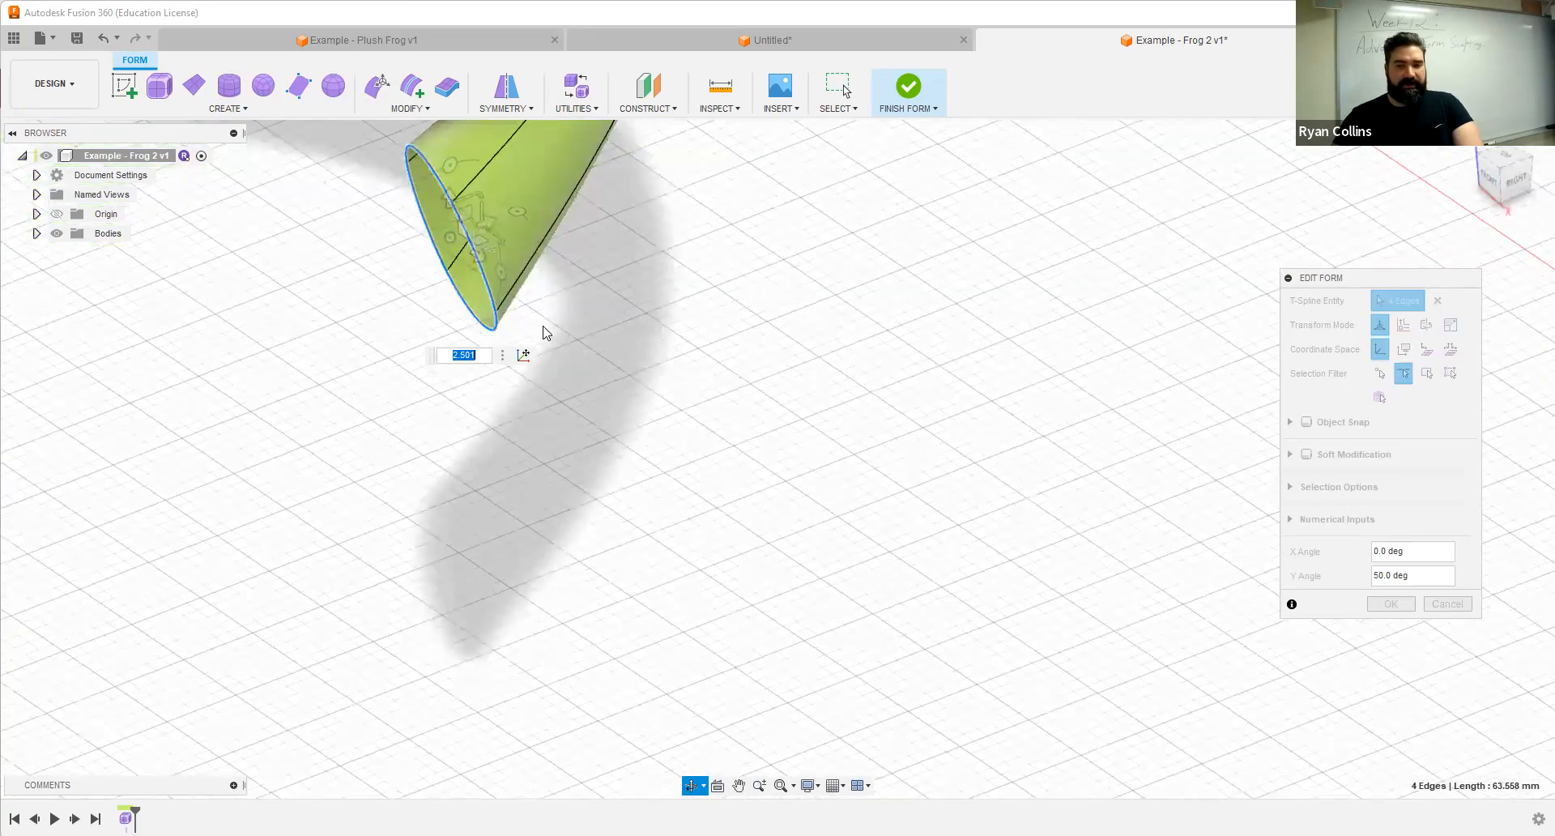
pyautogui.keyDown('shift'); pyautogui.moveTo(799, 508); pyautogui.dragTo(779, 555, button='middle'); pyautogui.keyUp('shift')
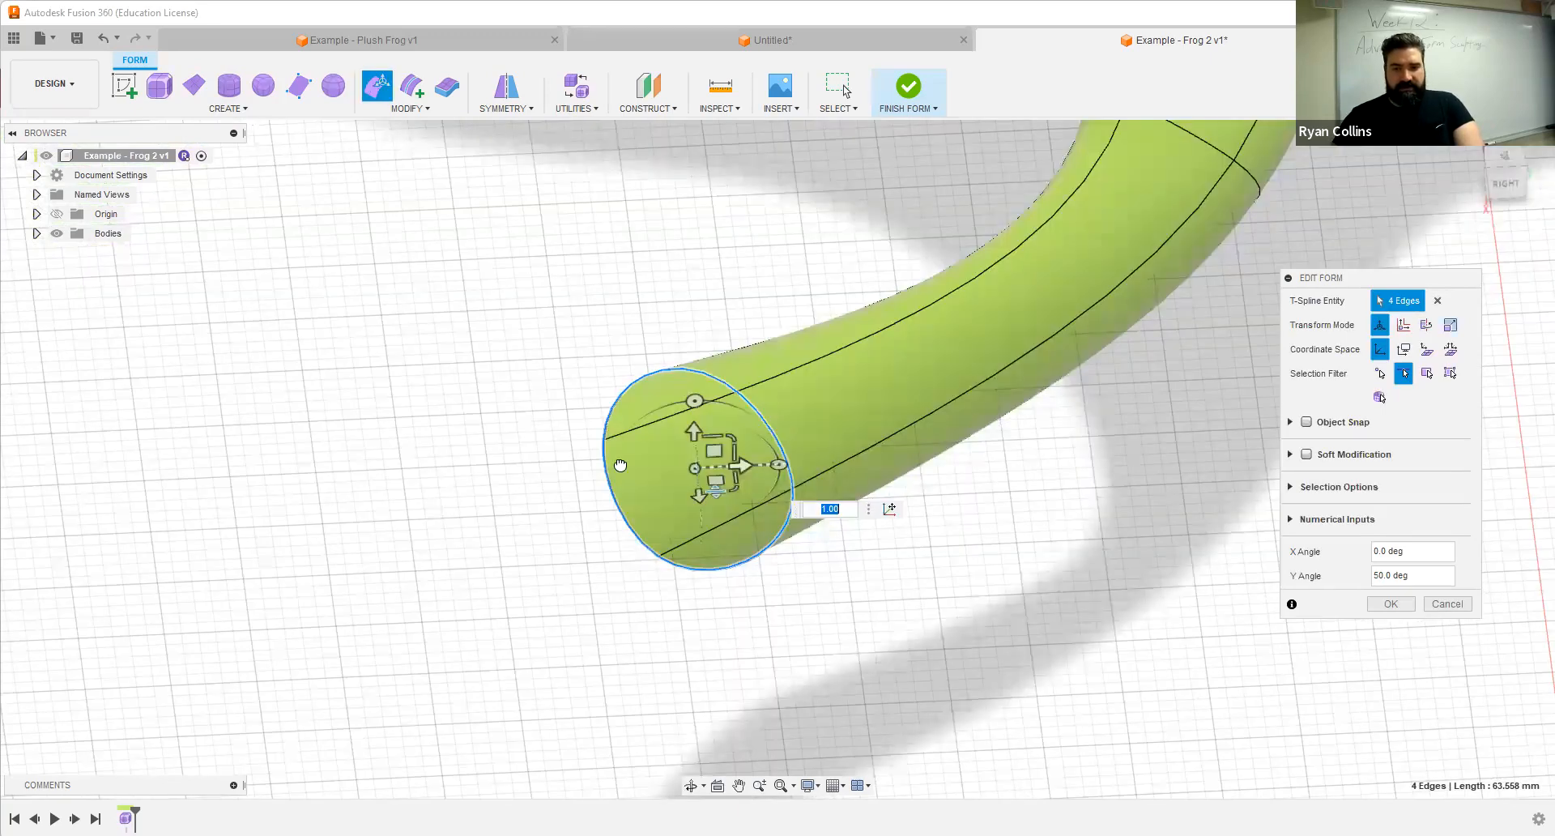
# Step: Extend the leg by -27 mm from its open end loop and shift the new loop by -21 mm to curl the leg inward
pyautogui.keyDown('alt'); pyautogui.moveTo(741, 466); pyautogui.dragTo(273, 478); pyautogui.keyUp('alt')
pyautogui.scroll(-1, 598, 554)
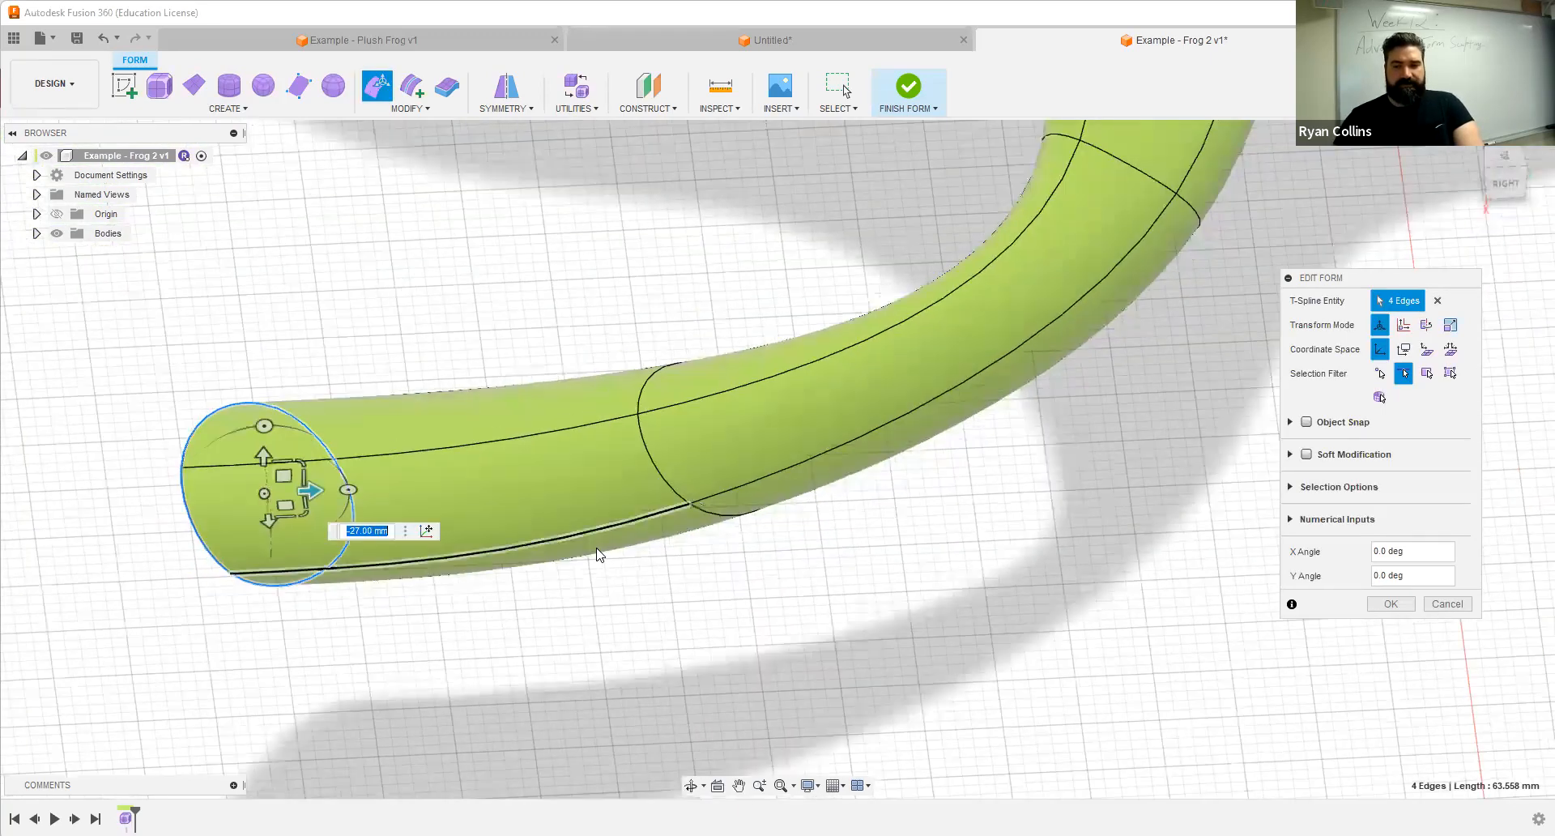
pyautogui.scroll(-4, 608, 541)
pyautogui.keyDown('shift'); pyautogui.moveTo(703, 507); pyautogui.dragTo(711, 563, button='middle'); pyautogui.keyUp('shift')
pyautogui.keyDown('shift'); pyautogui.moveTo(519, 642); pyautogui.dragTo(483, 639, button='middle'); pyautogui.keyUp('shift')
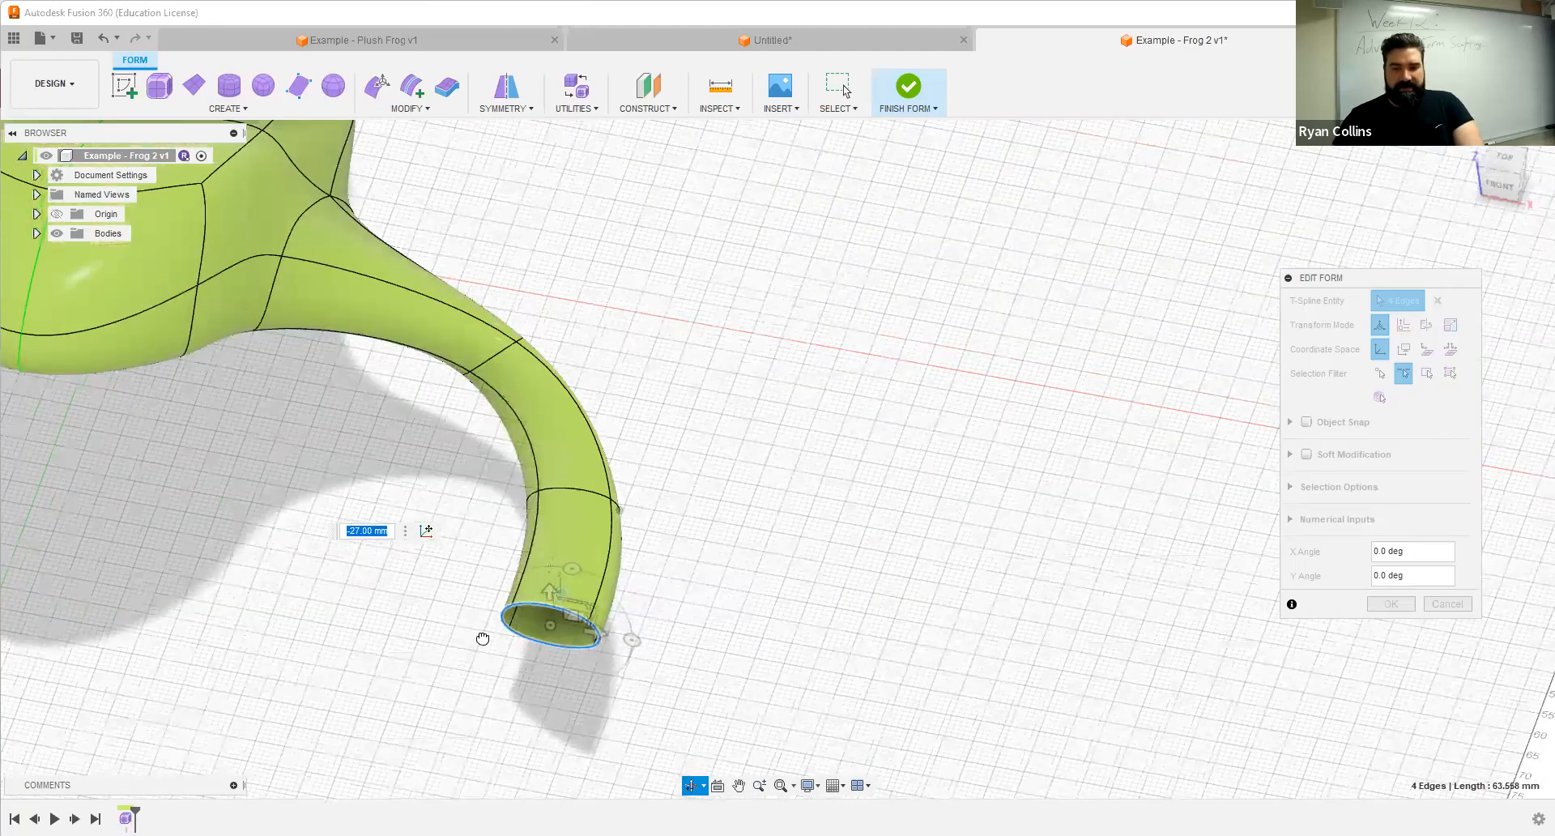
pyautogui.keyDown('shift'); pyautogui.moveTo(660, 566); pyautogui.dragTo(687, 528, button='middle'); pyautogui.keyUp('shift')
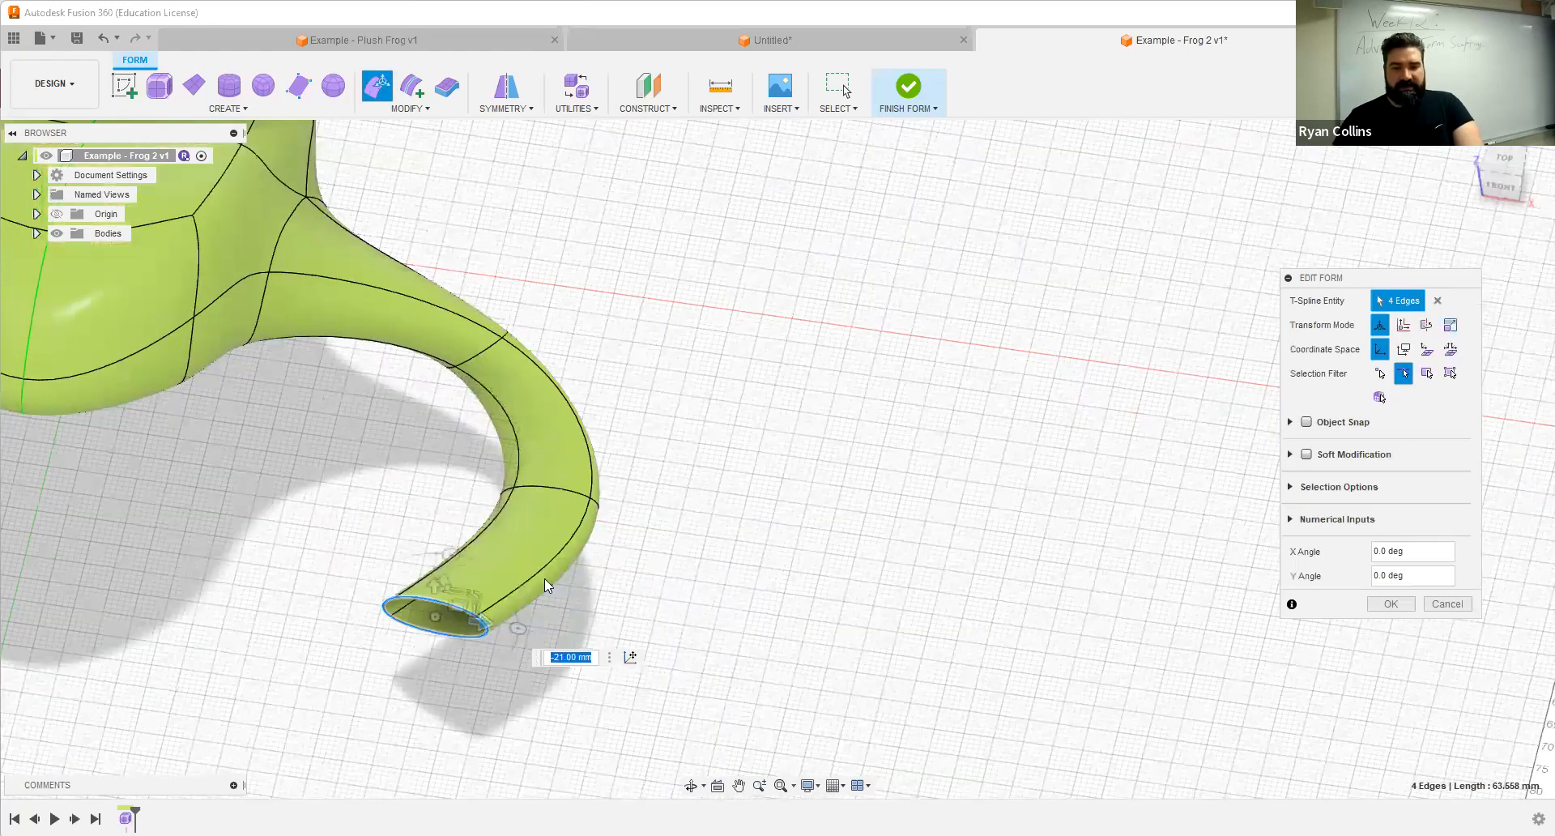
# Step: Rotate the leg's new end loop by 35 degrees and finish the form edit
pyautogui.keyDown('shift'); pyautogui.moveTo(486, 561); pyautogui.dragTo(545, 622, button='middle'); pyautogui.keyUp('shift')
pyautogui.moveTo(550, 619); pyautogui.dragTo(532, 664)
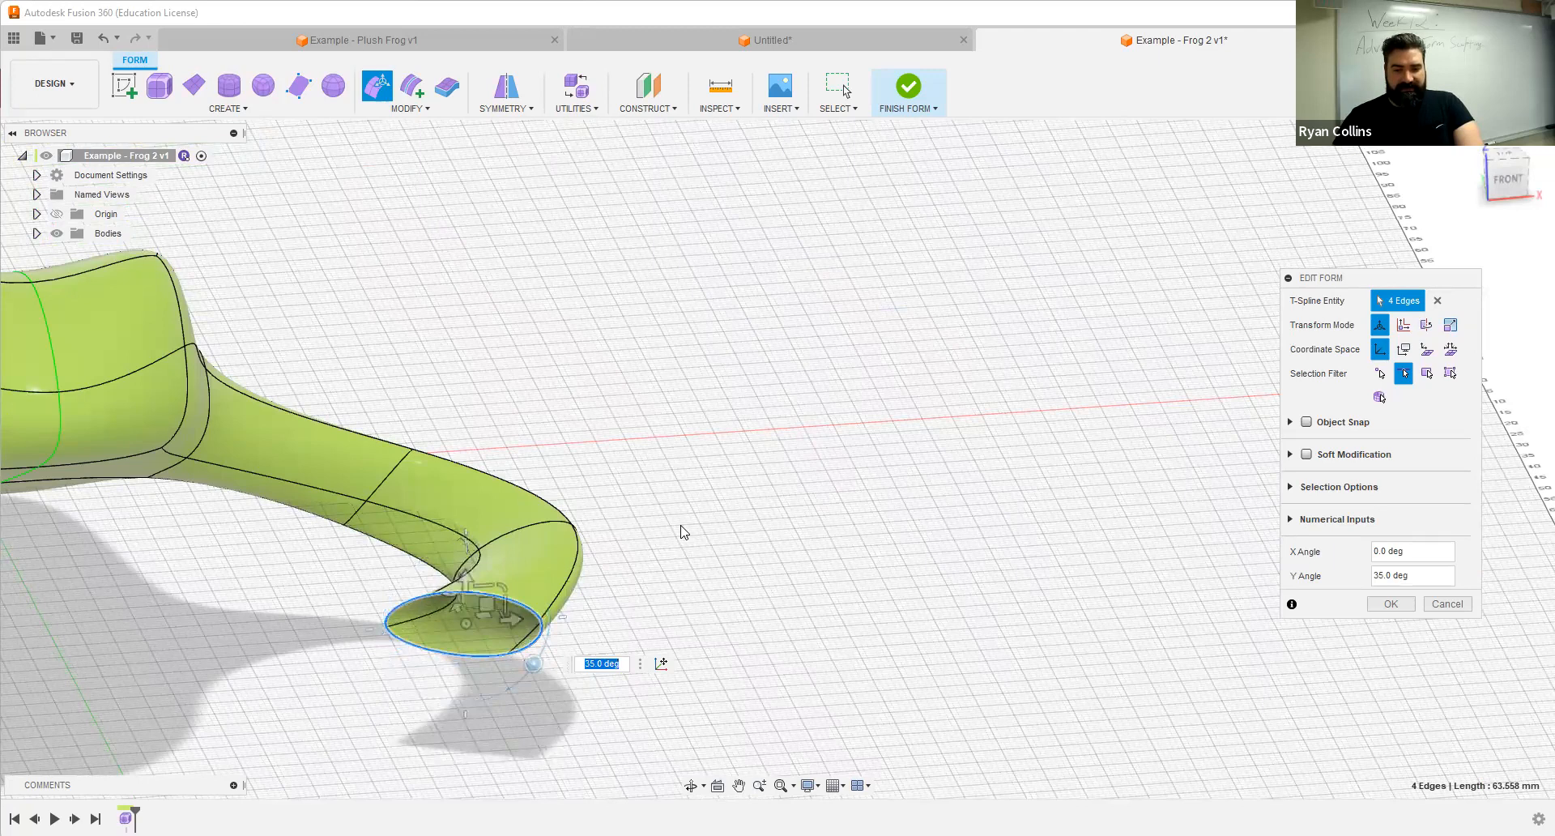
pyautogui.keyDown('shift'); pyautogui.moveTo(625, 568); pyautogui.dragTo(1105, 484, button='middle'); pyautogui.keyUp('shift')
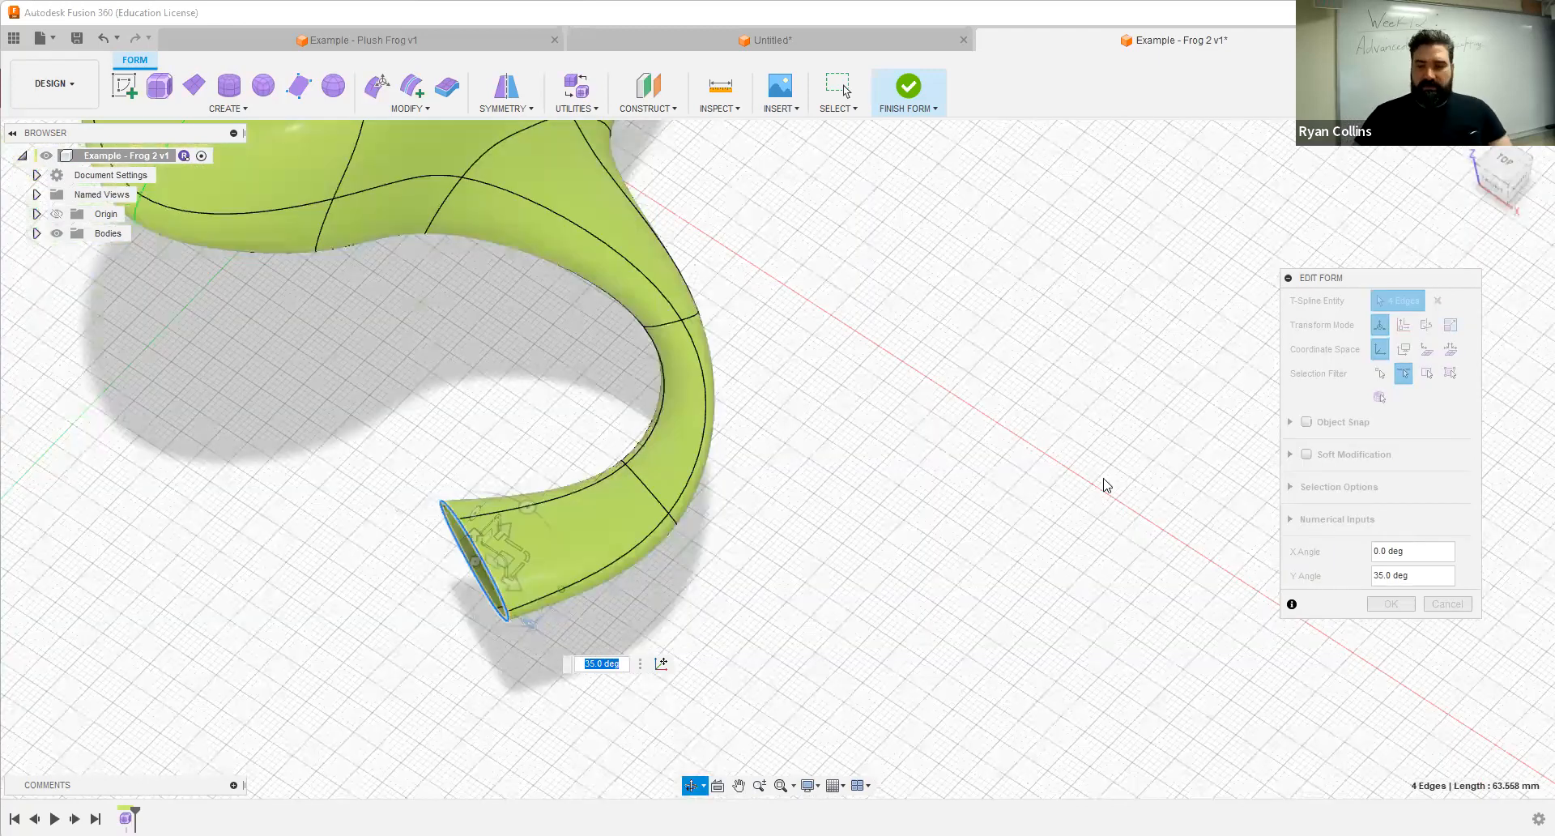
pyautogui.click(1402, 611)
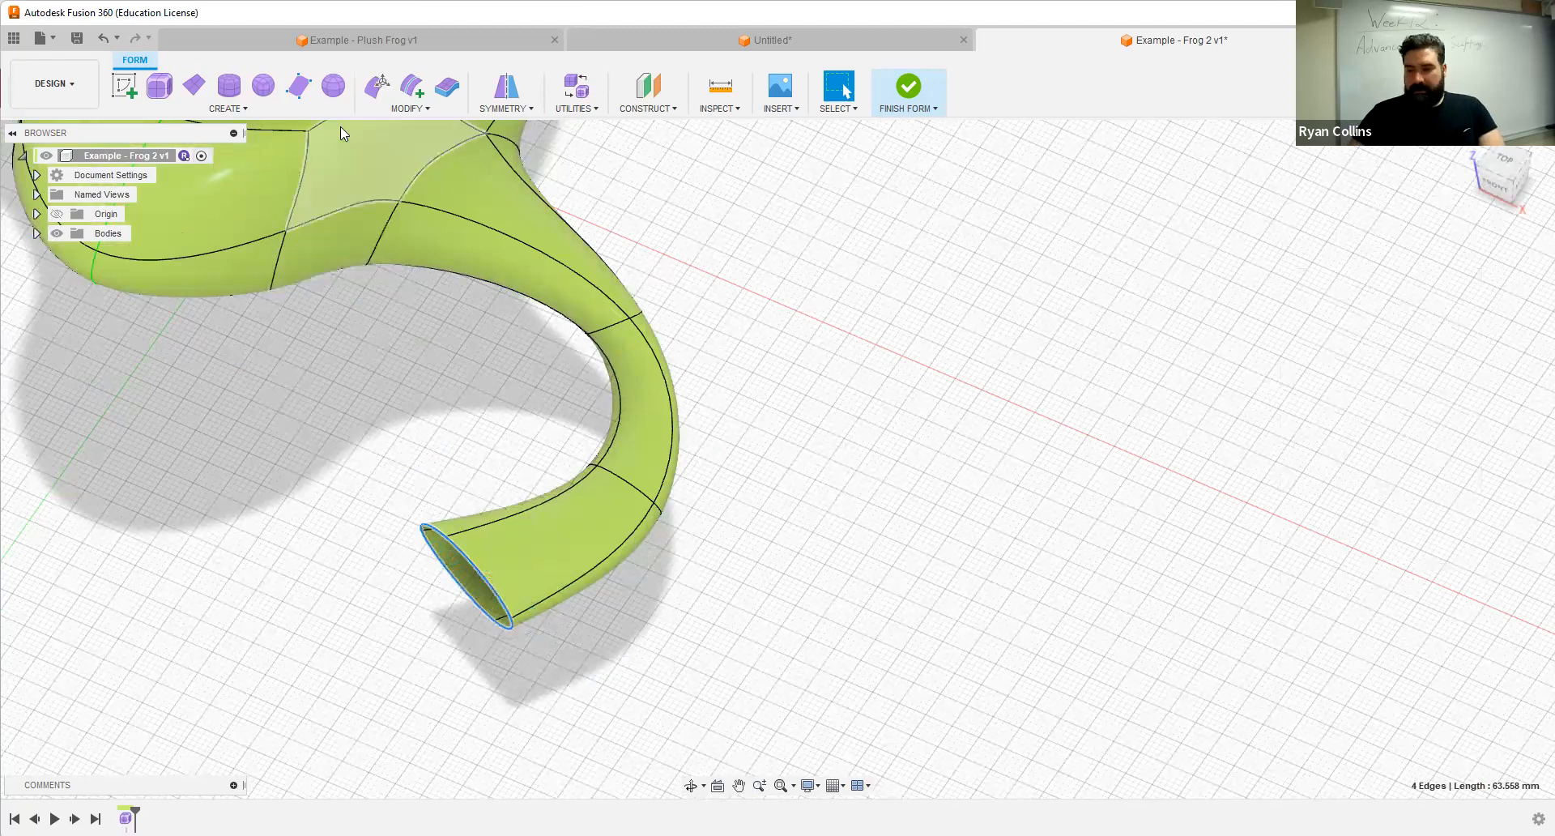
# Step: Close the leg's open end with Fill Hole in Reduced Star mode
pyautogui.click(409, 109)
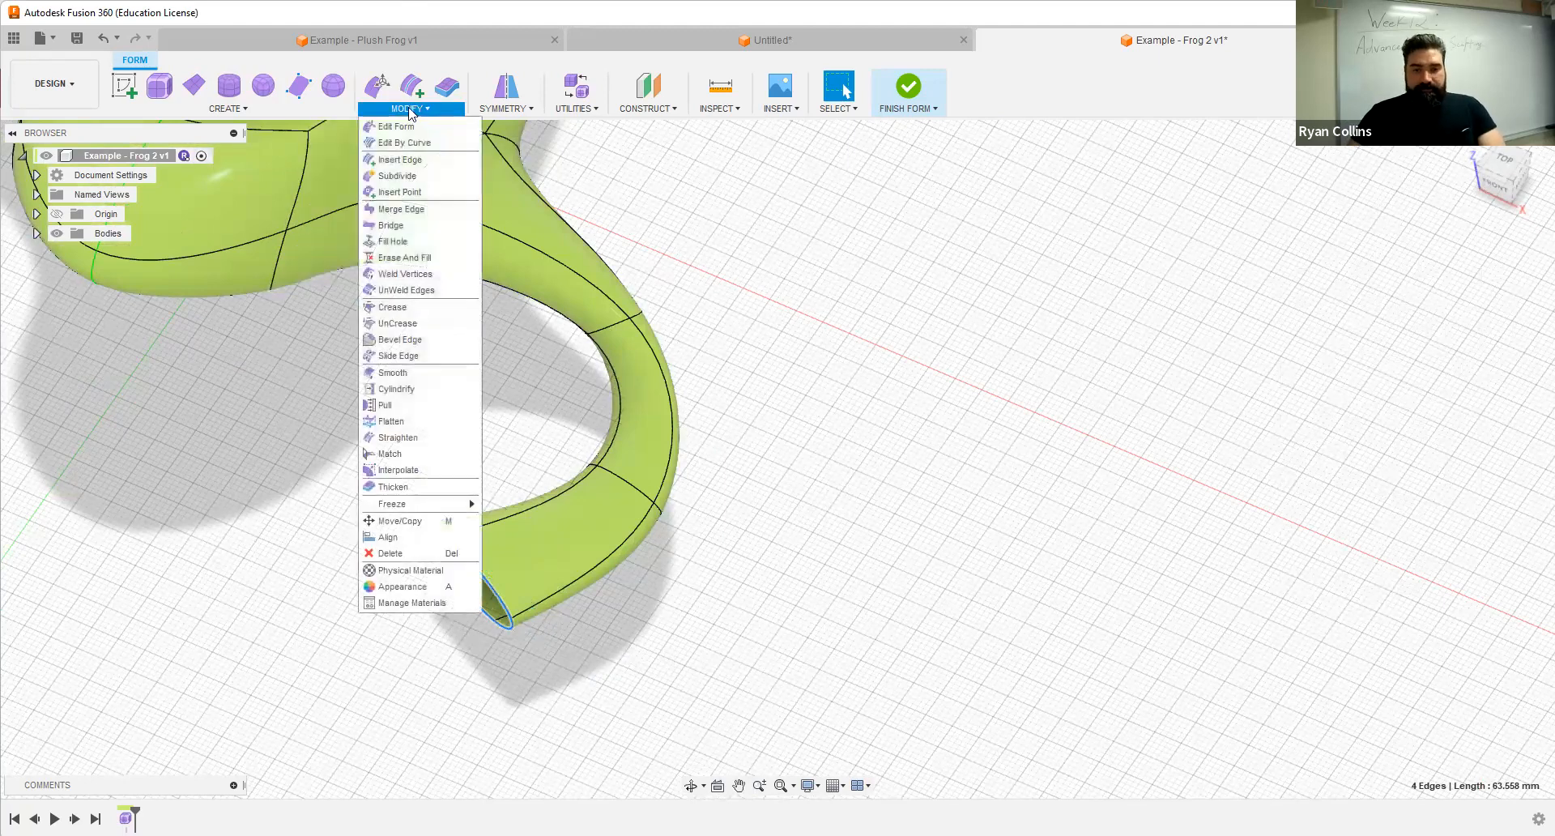
pyautogui.click(392, 241)
pyautogui.keyDown('shift'); pyautogui.moveTo(794, 427); pyautogui.dragTo(1250, 378, button='middle'); pyautogui.keyUp('shift')
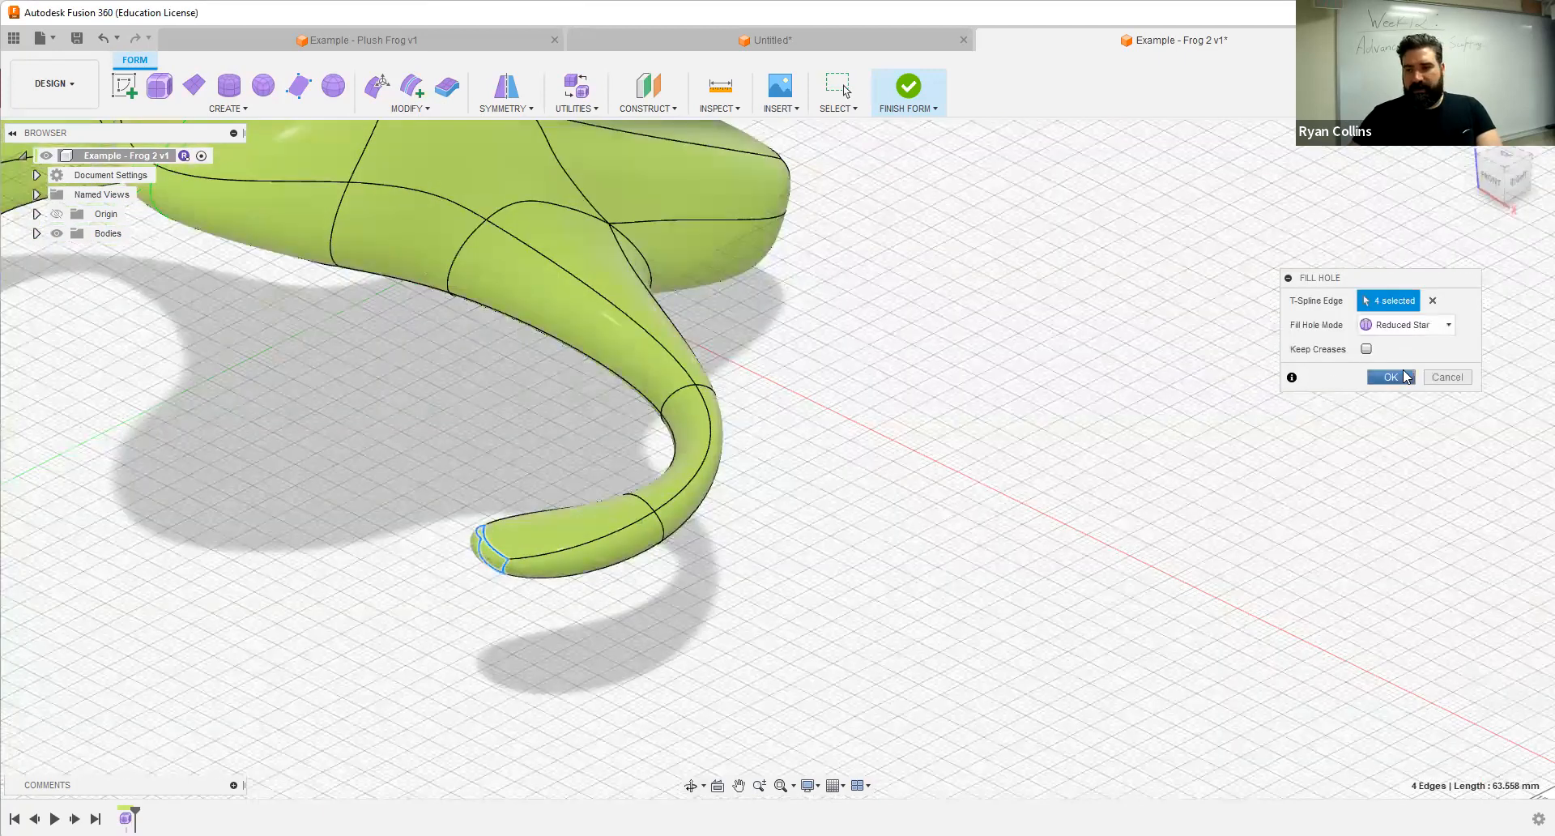
pyautogui.click(1404, 379)
# Step: Insert simple edges on both sides of the outer edge at the leg's filled end, at insert location 0.25
pyautogui.scroll(3, 427, 600)
pyautogui.keyDown('shift'); pyautogui.moveTo(604, 488); pyautogui.dragTo(601, 426, button='middle'); pyautogui.keyUp('shift')
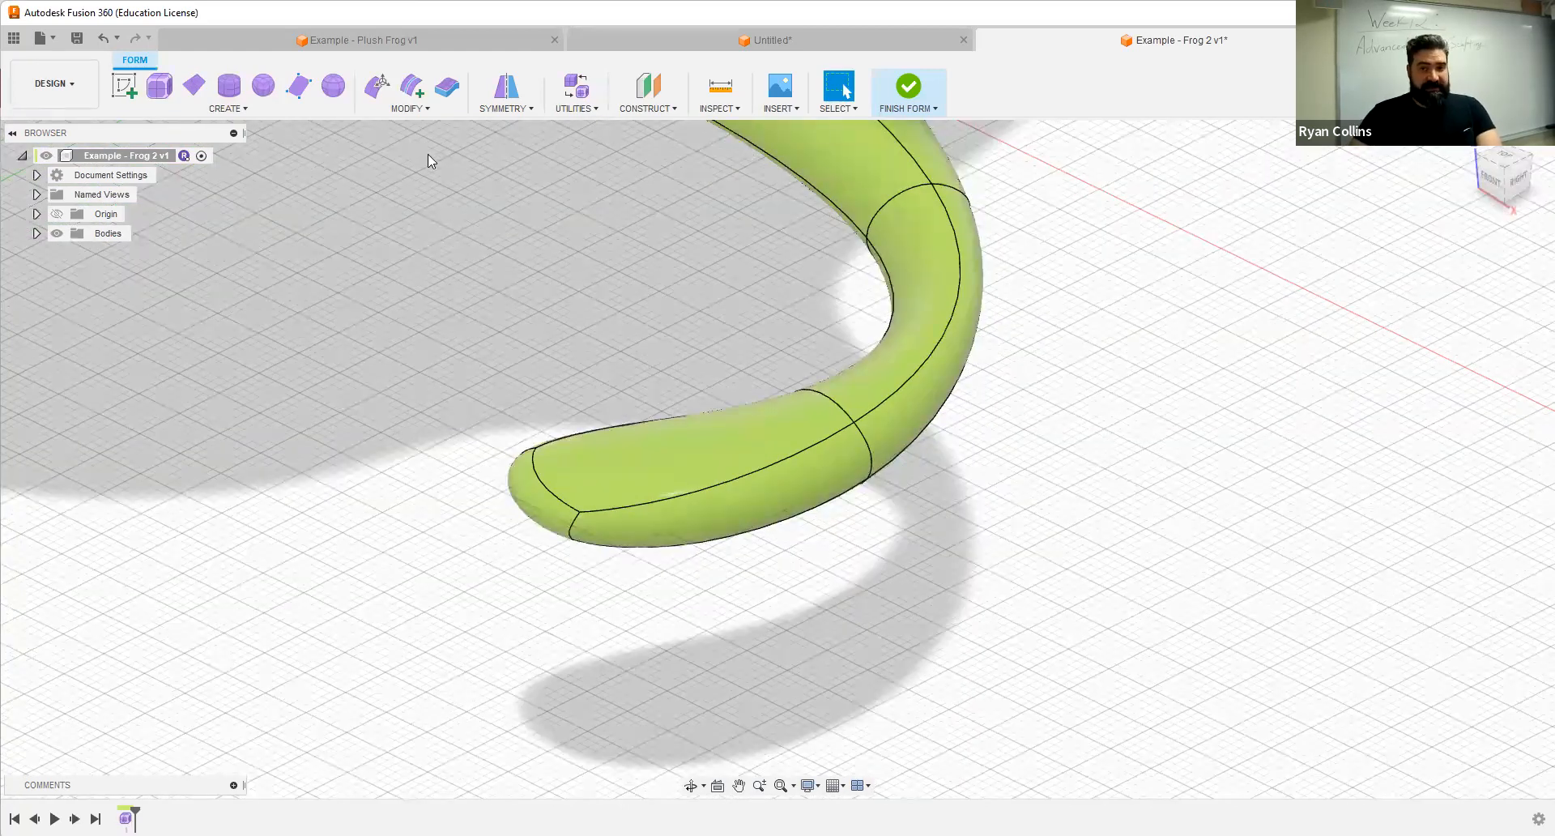
pyautogui.click(414, 86)
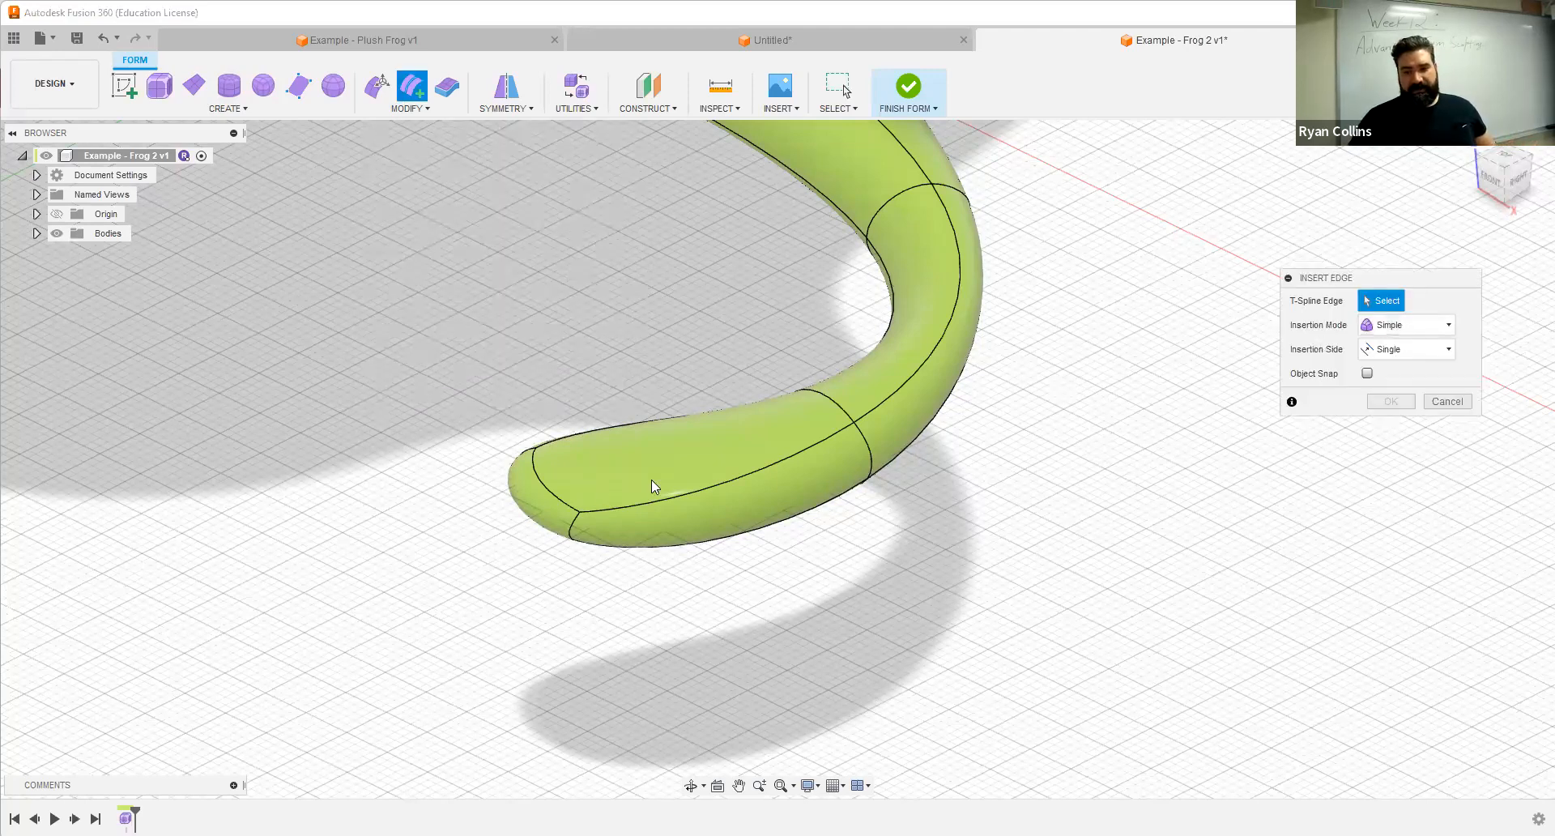
pyautogui.click(571, 532)
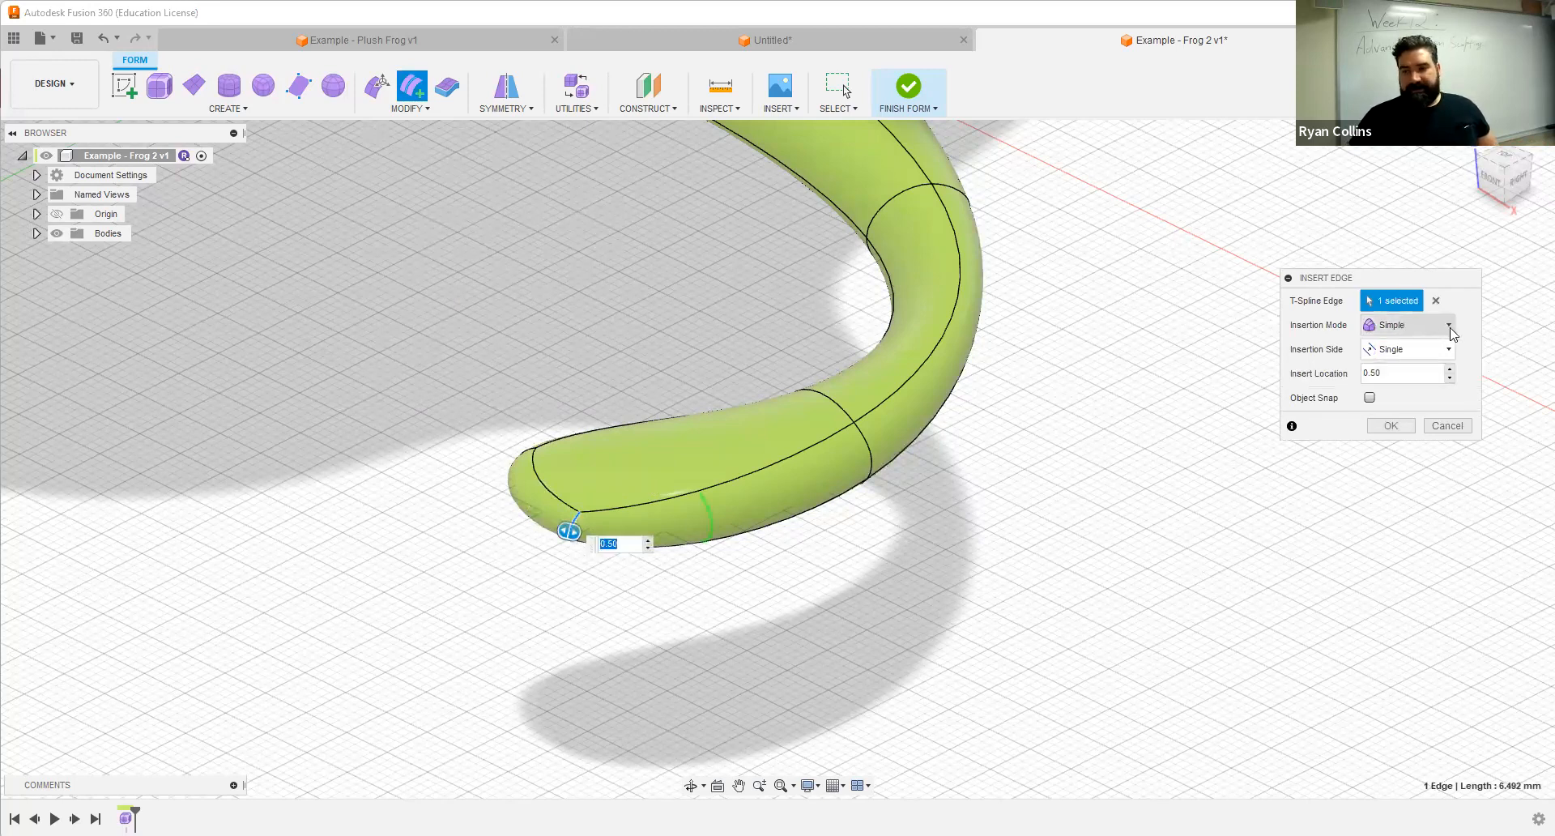
pyautogui.click(1439, 356)
pyautogui.click(1405, 387)
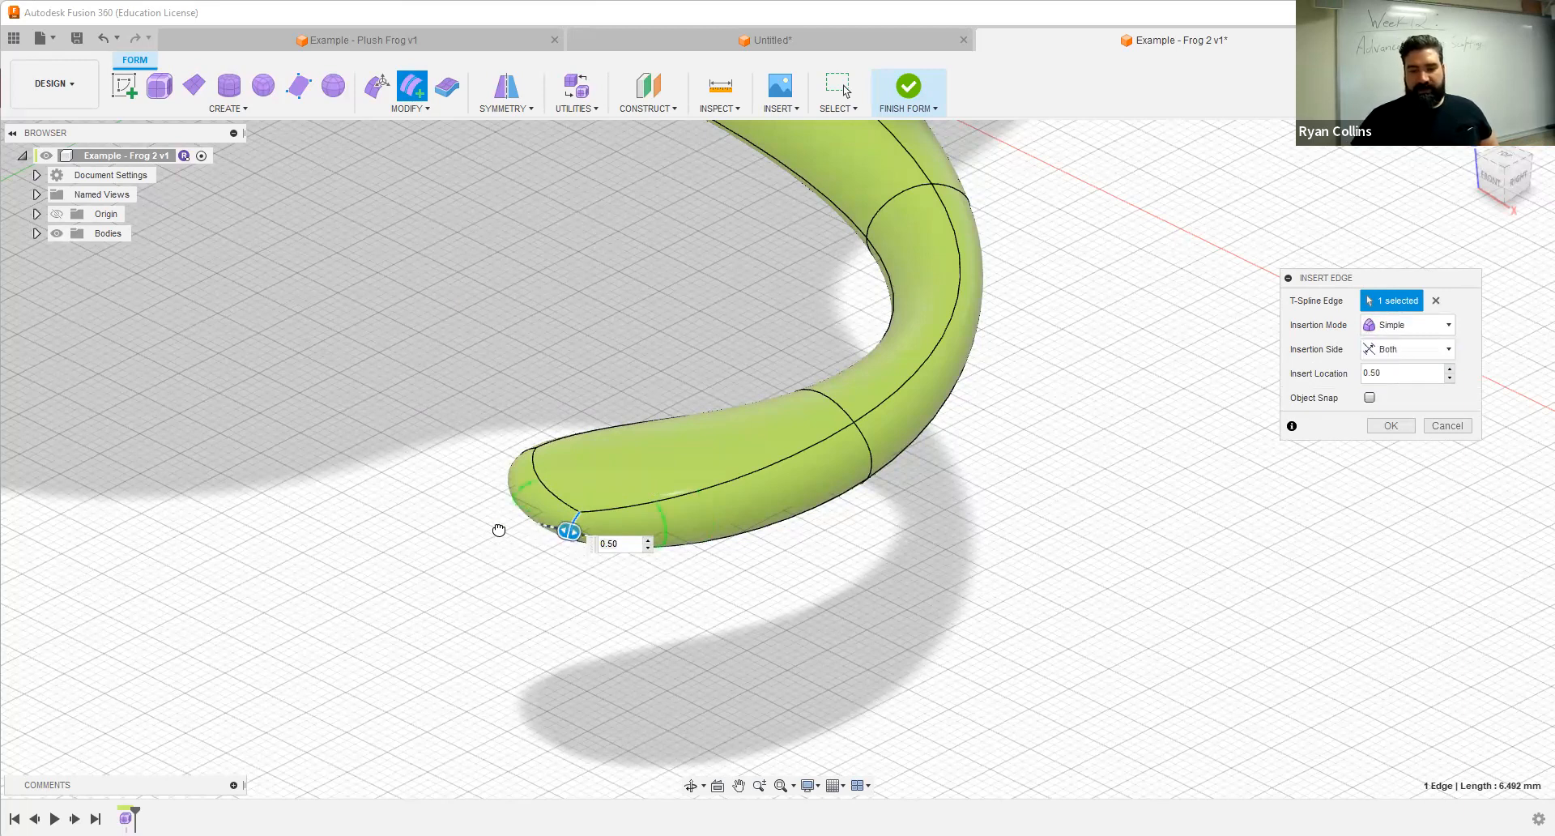
pyautogui.write('.25')
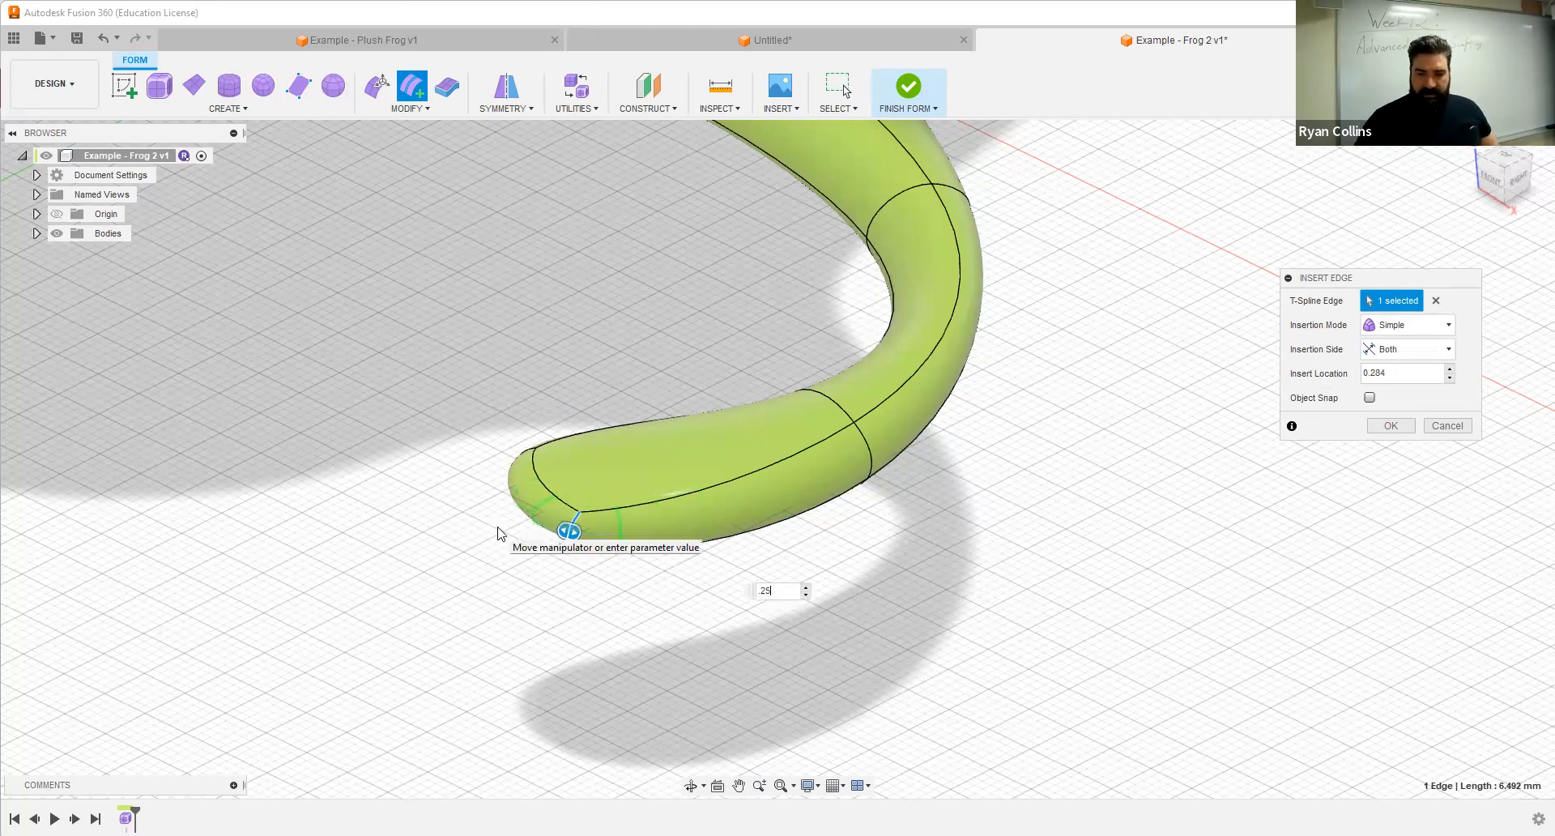
pyautogui.press('Return')
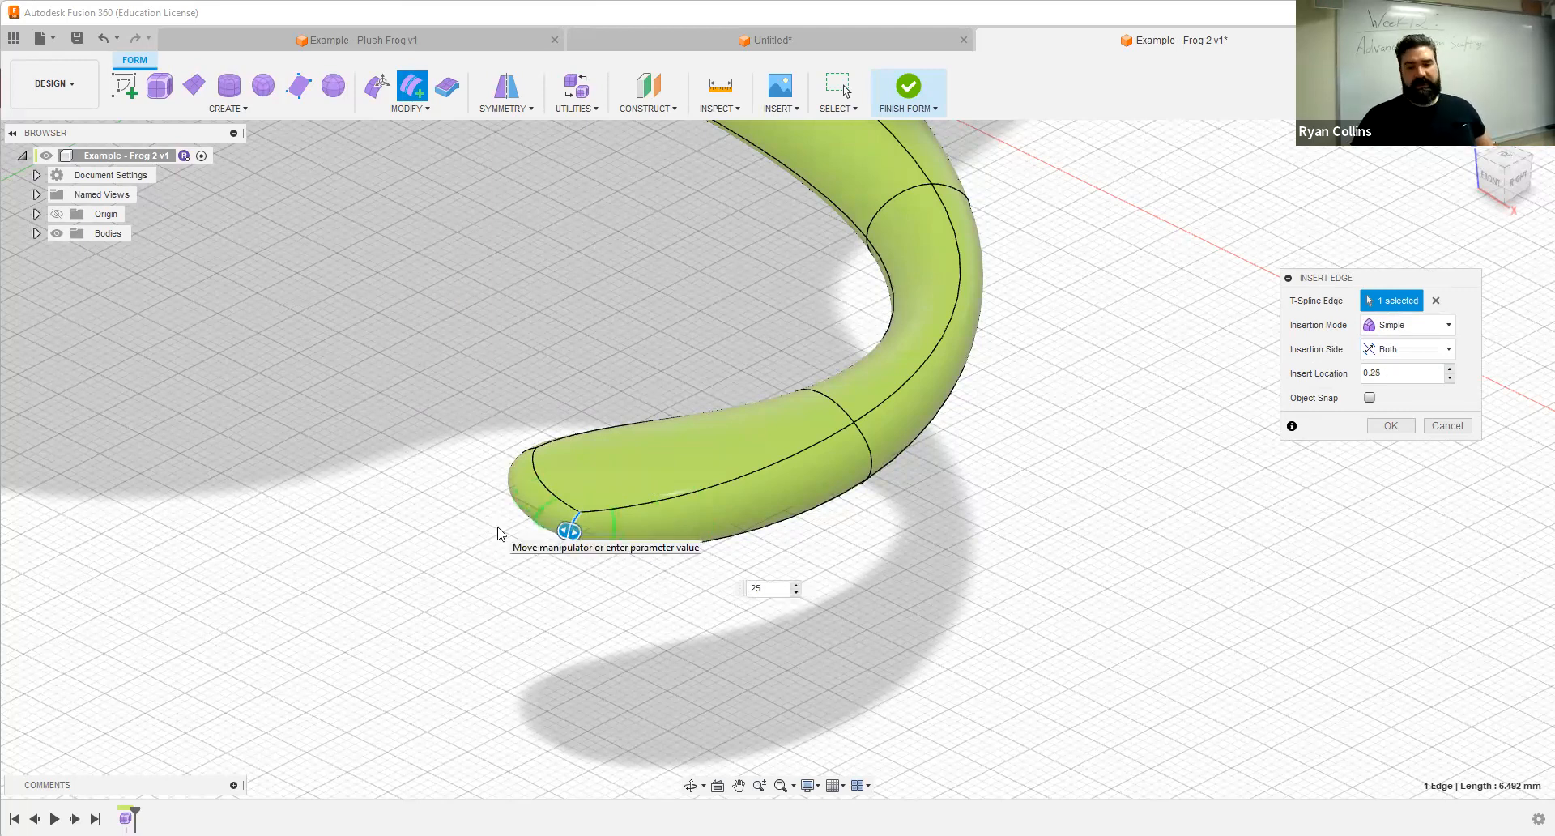
pyautogui.press('Return')
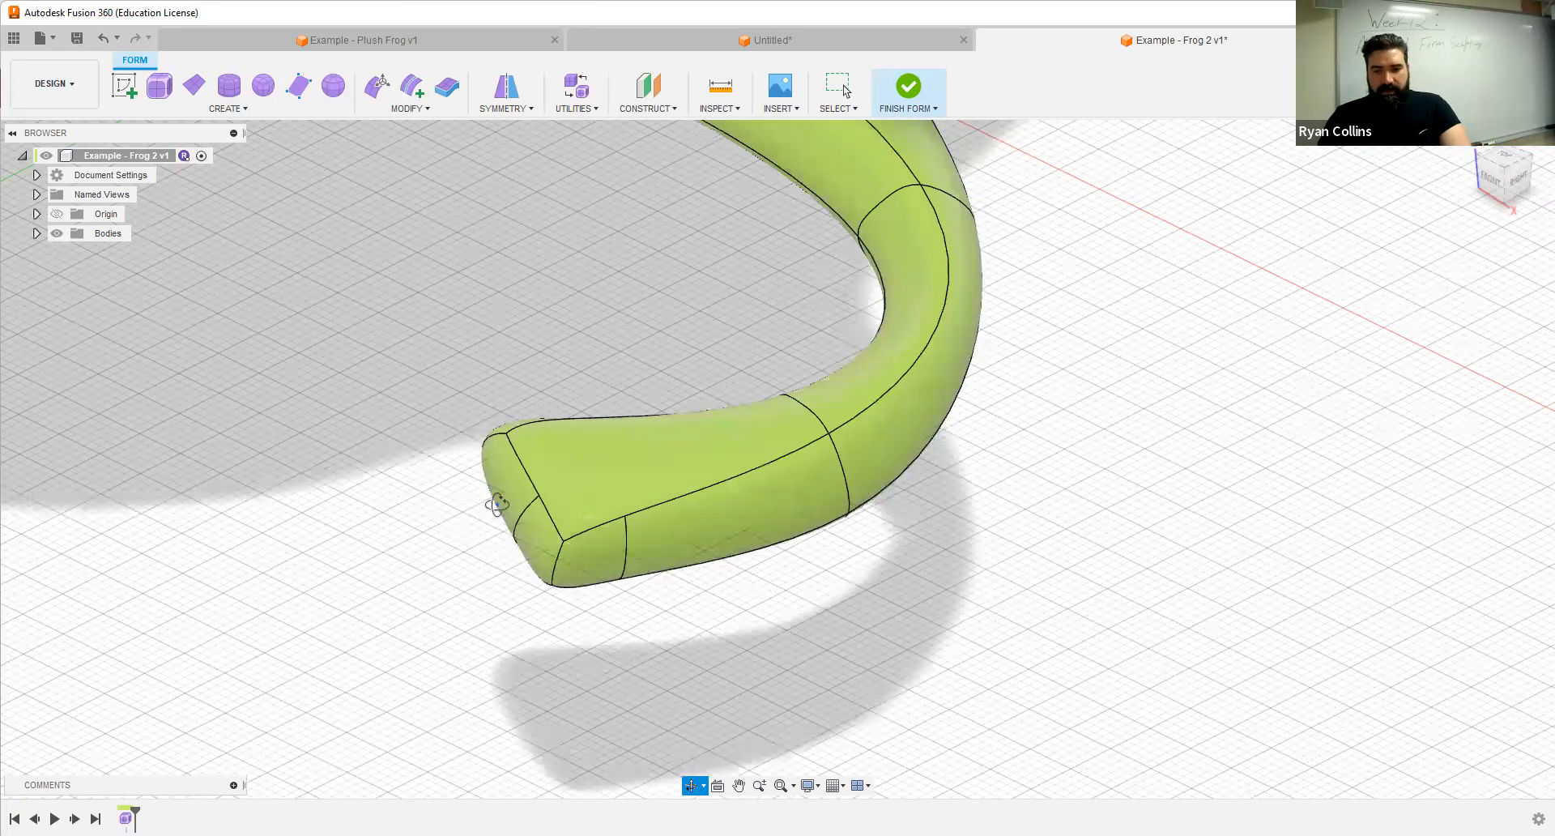
# Step: Repeat Insert Edge on both sides of the opposite side edge at the leg's filled end
pyautogui.keyDown('shift'); pyautogui.moveTo(567, 510); pyautogui.dragTo(724, 614, button='middle'); pyautogui.keyUp('shift')
pyautogui.rightClick(724, 614)
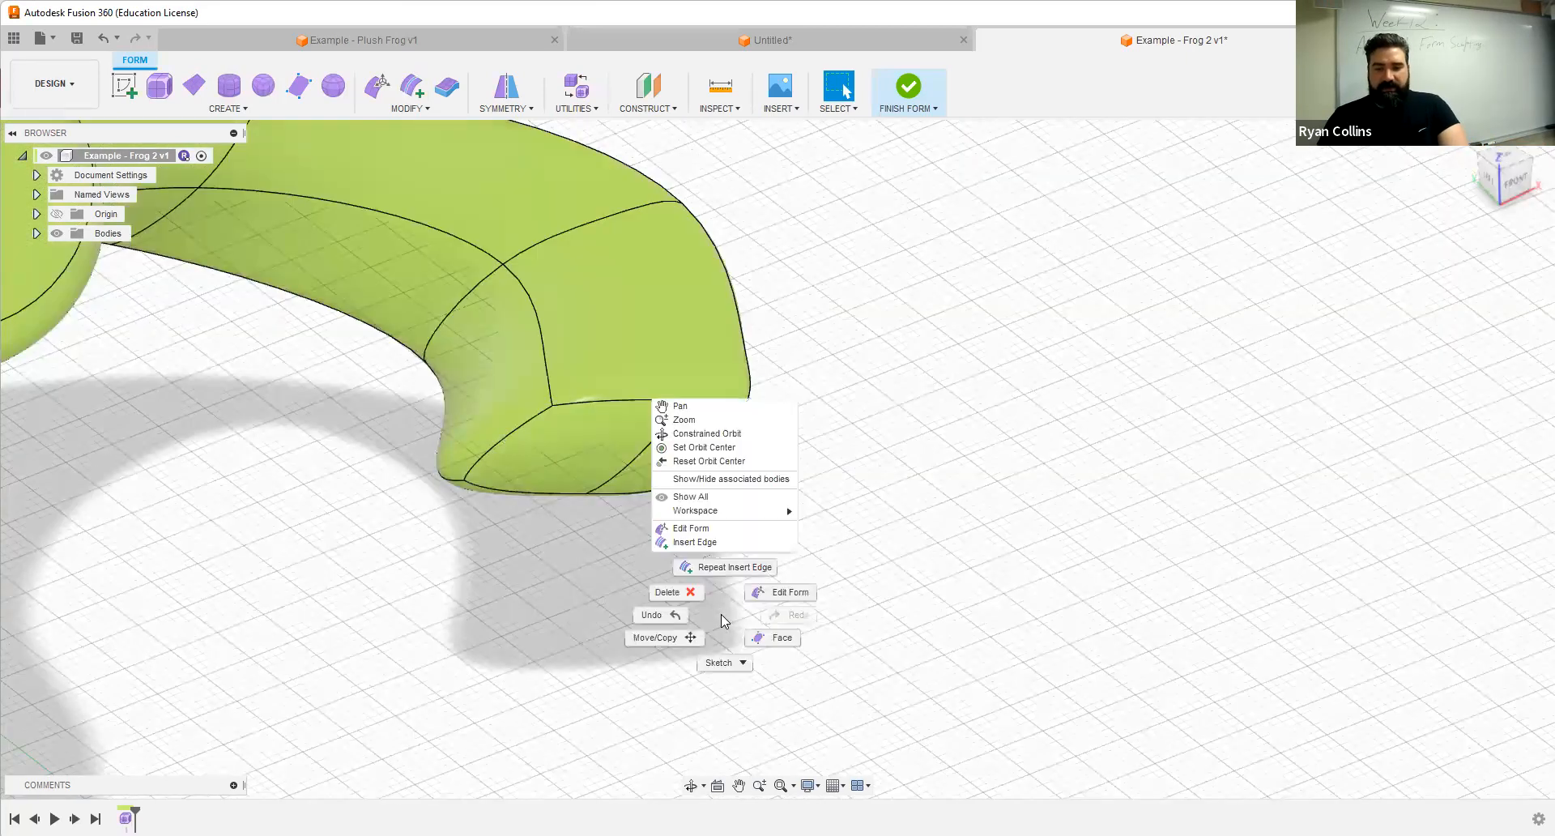
pyautogui.click(726, 568)
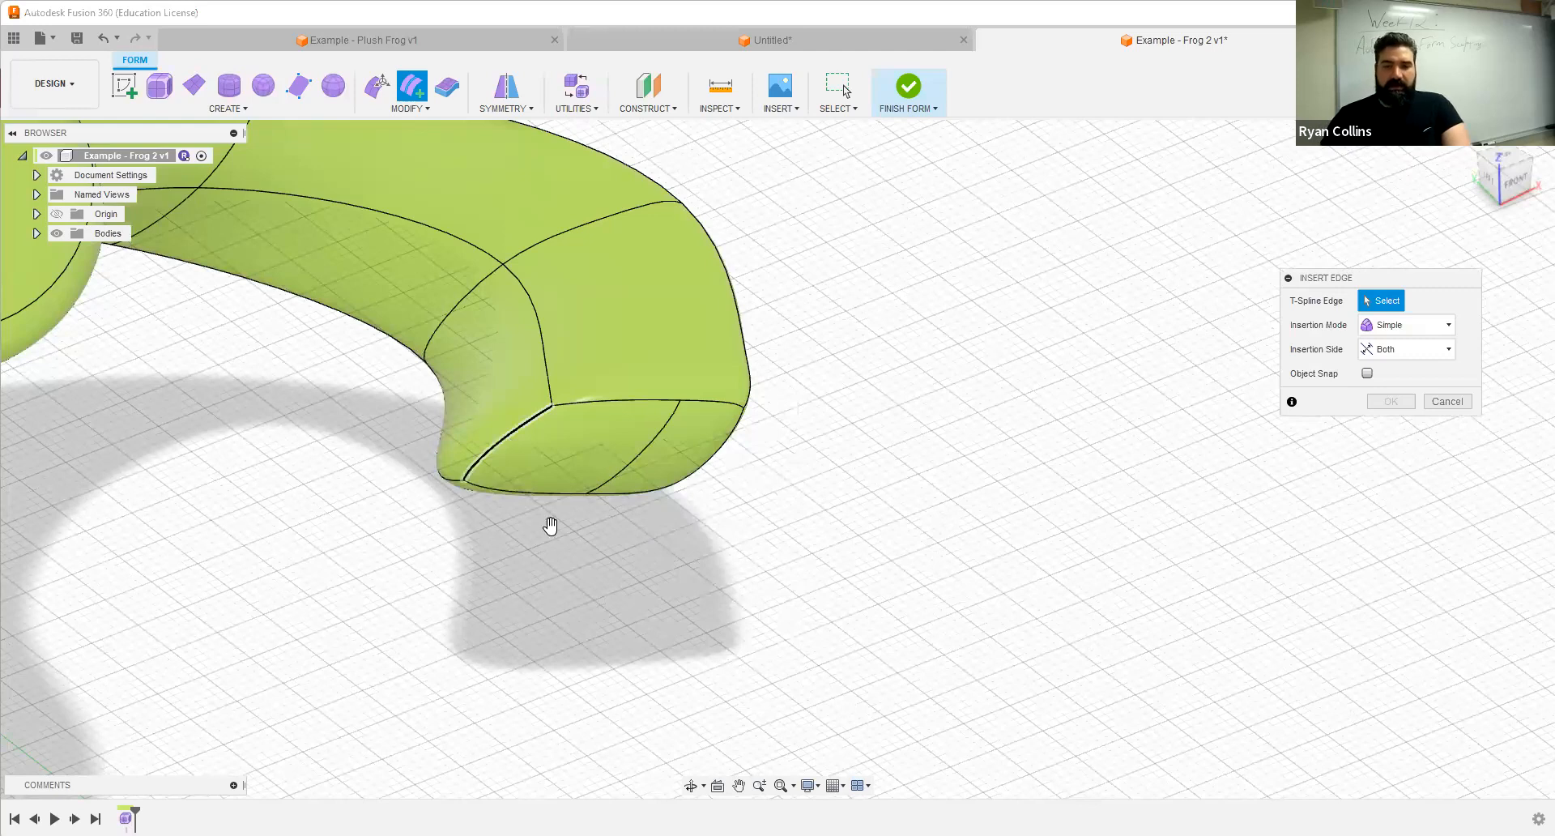
pyautogui.click(431, 414)
pyautogui.press('Return')
# Step: In Edit Form with the face filter, extrude the outer end face -16 mm and the middle end face about 24 mm into toes
pyautogui.keyDown('shift'); pyautogui.moveTo(989, 434); pyautogui.dragTo(889, 437, button='middle'); pyautogui.keyUp('shift')
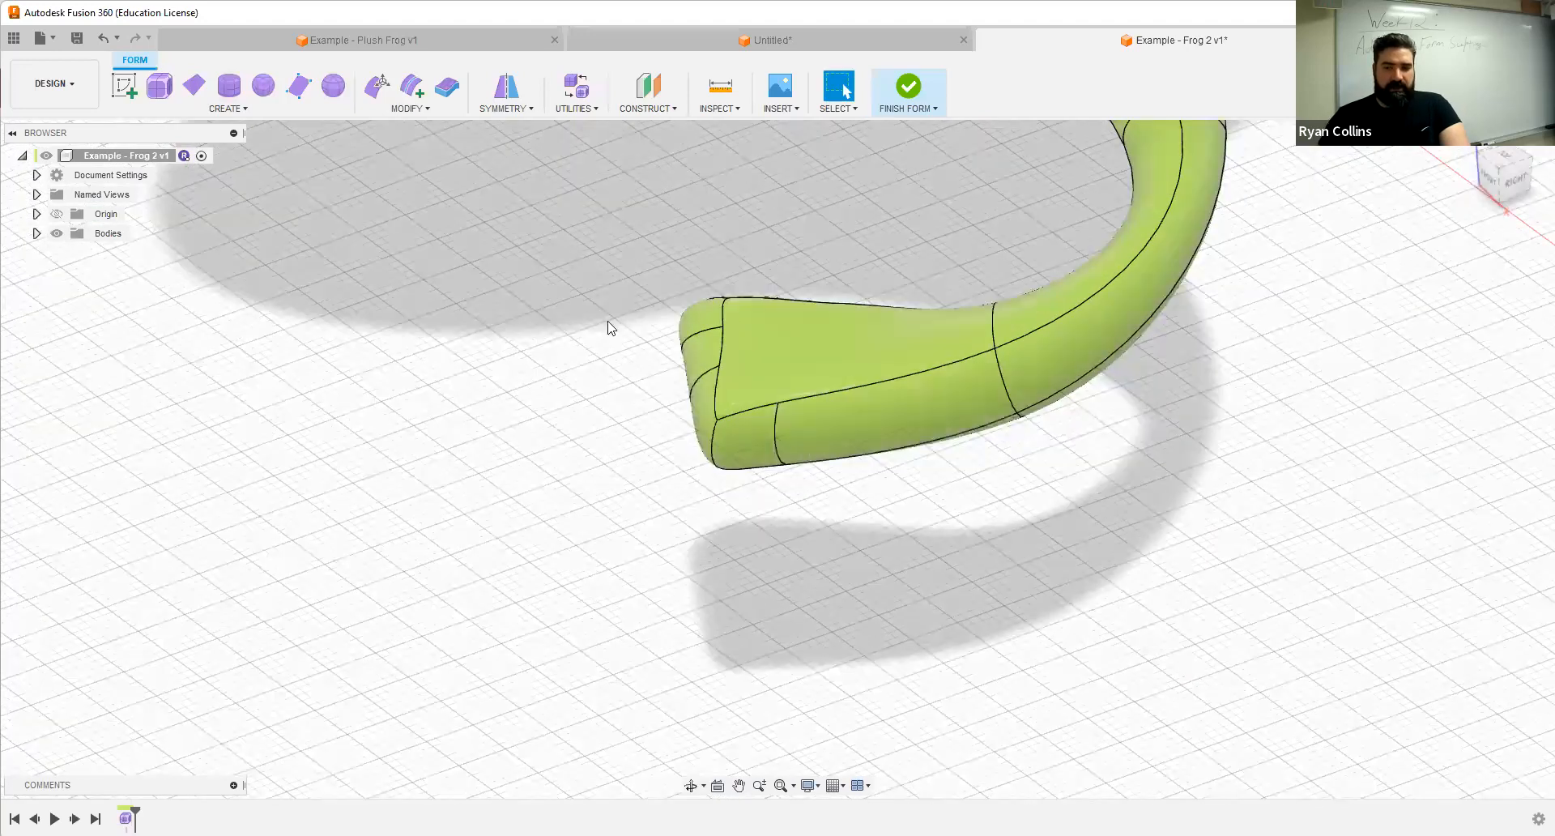
pyautogui.click(386, 96)
pyautogui.click(1426, 375)
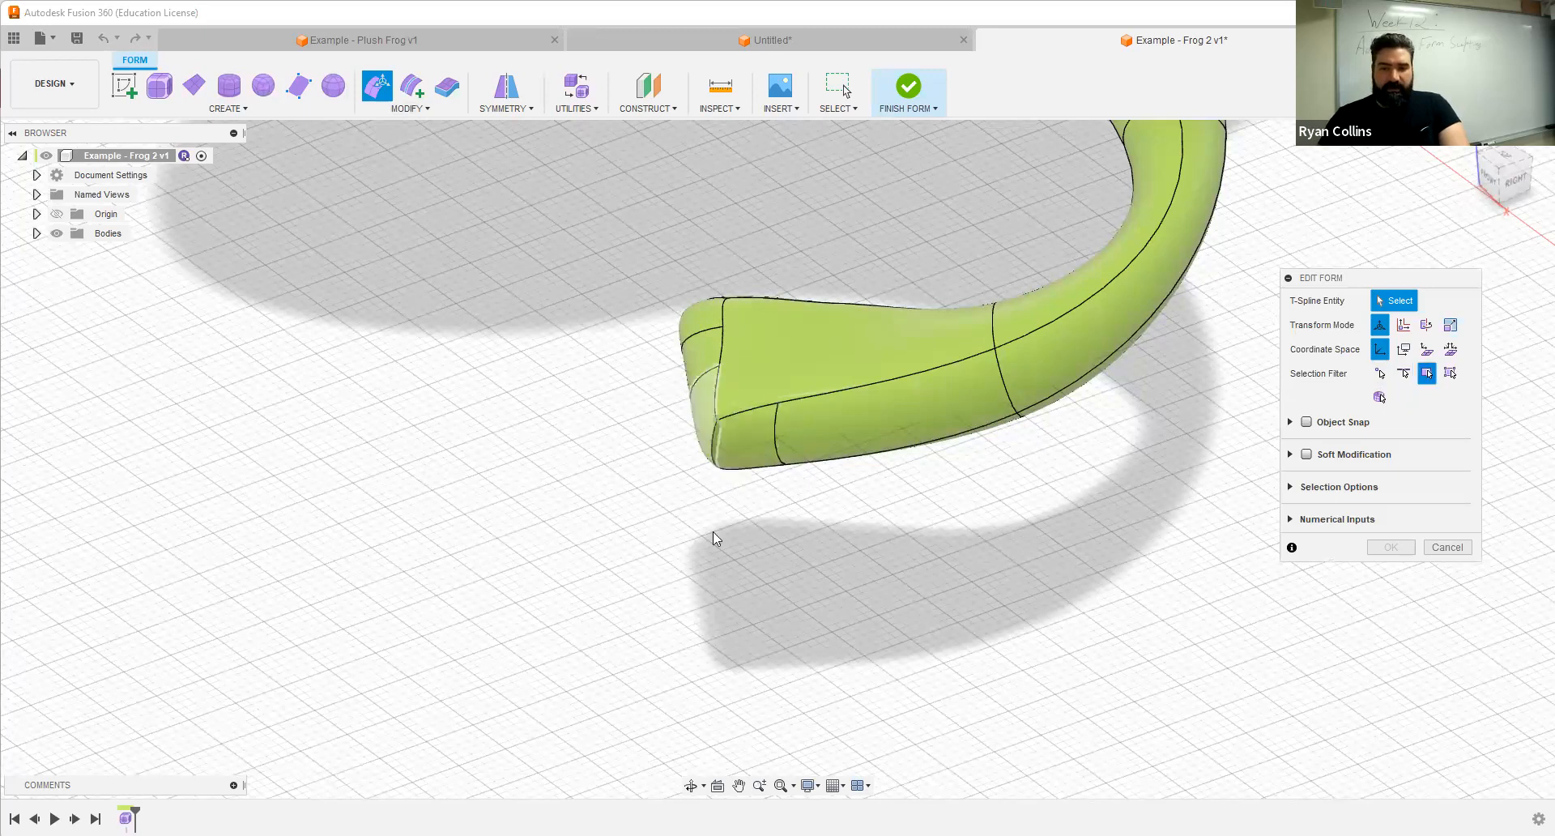
pyautogui.moveTo(779, 396); pyautogui.dragTo(696, 408, button='middle')
pyautogui.write('-16')
pyautogui.press('Return')
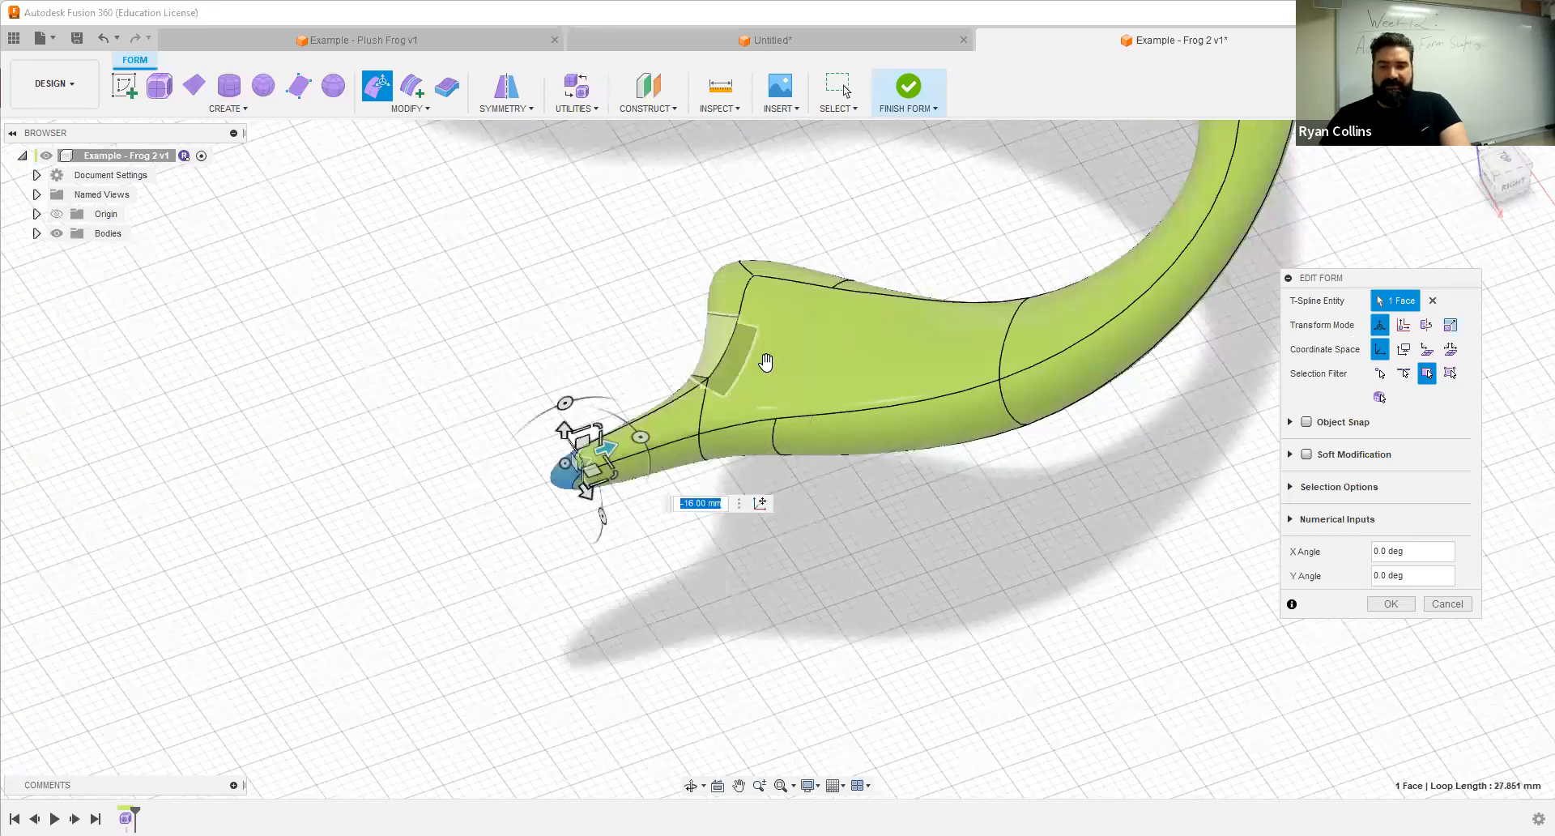
pyautogui.click(753, 354)
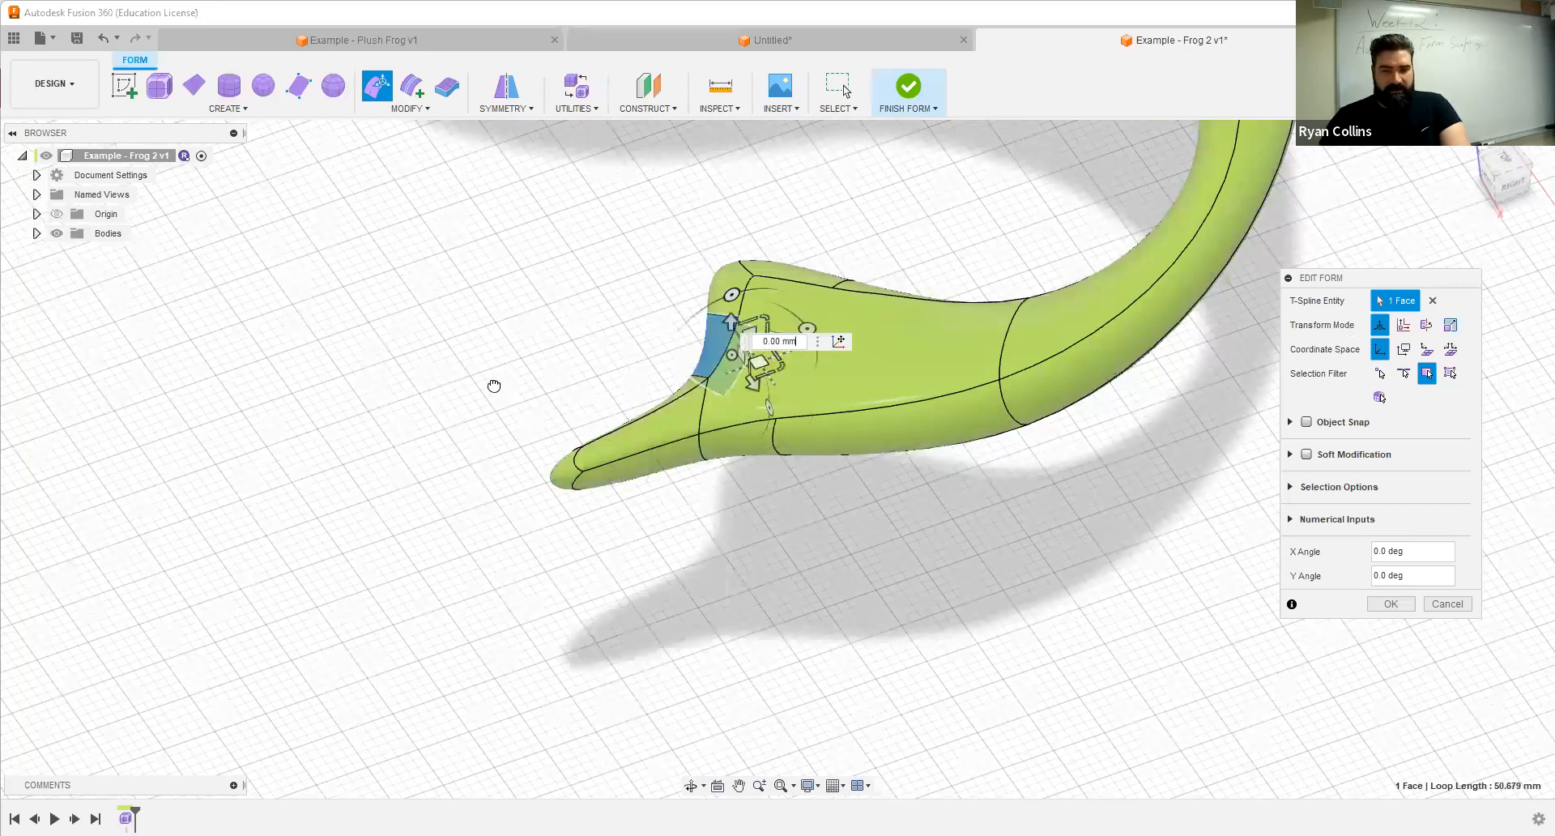
pyautogui.keyDown('alt'); pyautogui.moveTo(759, 363); pyautogui.dragTo(478, 388); pyautogui.keyUp('alt')
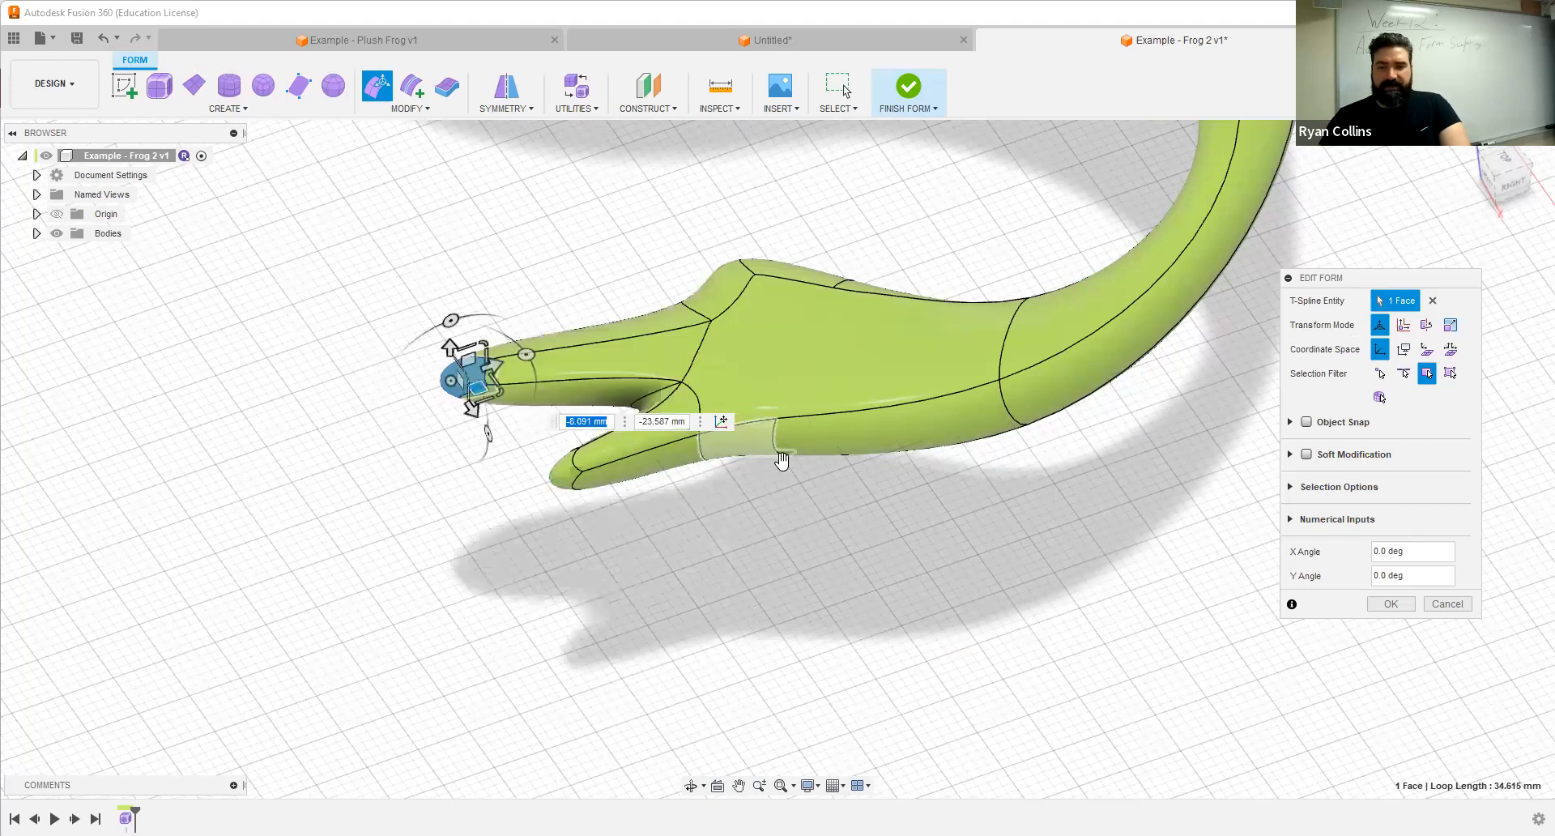
# Step: Extrude the foot's two side faces into outward toes, pulling the inner one by about -19.7 and -3.9 mm
pyautogui.click(771, 442)
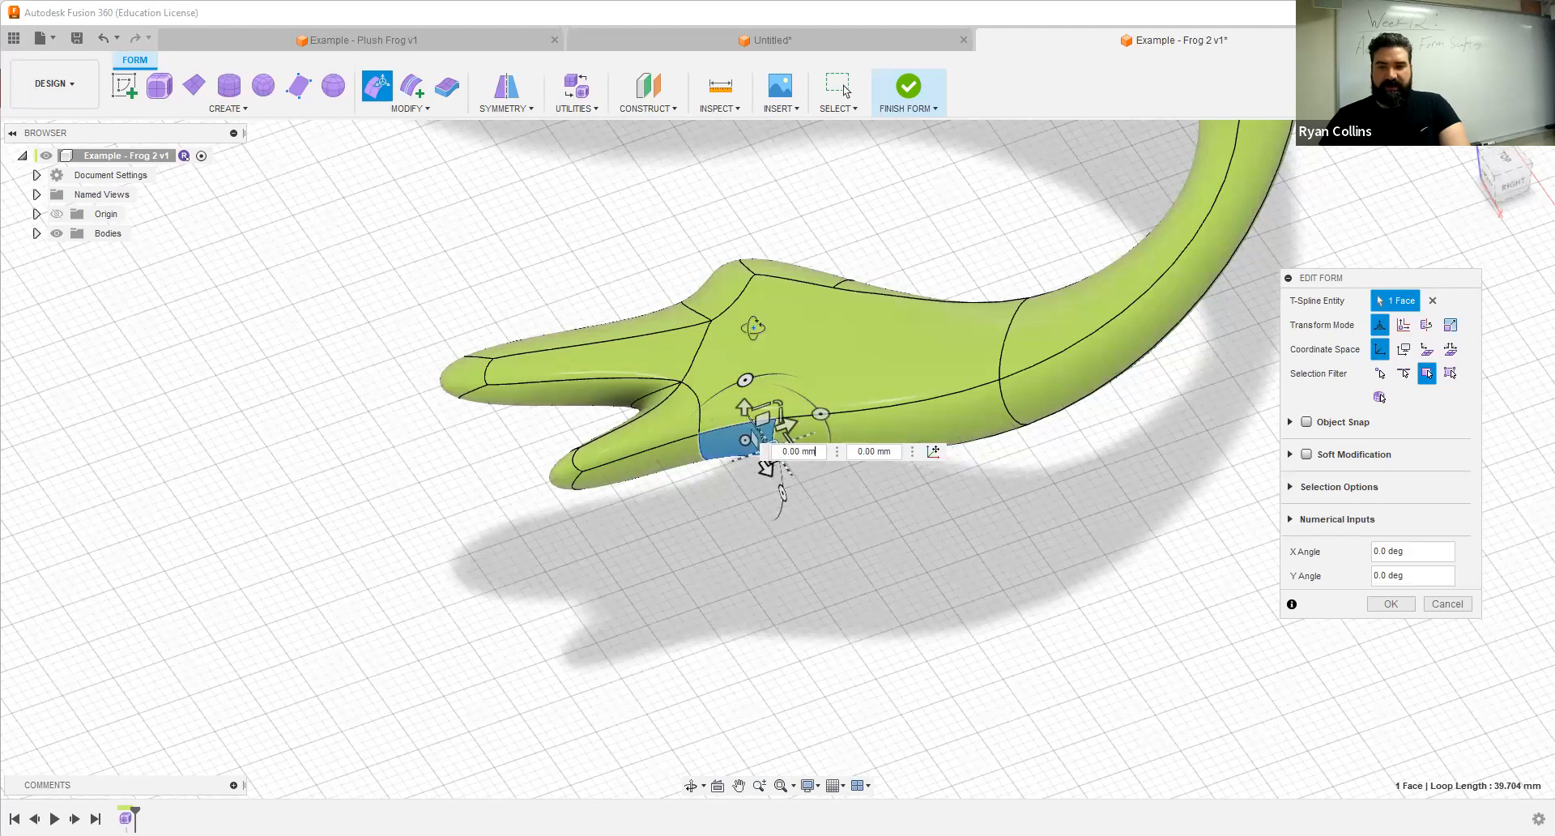
pyautogui.keyDown('shift'); pyautogui.moveTo(700, 391); pyautogui.dragTo(548, 323, button='middle'); pyautogui.keyUp('shift')
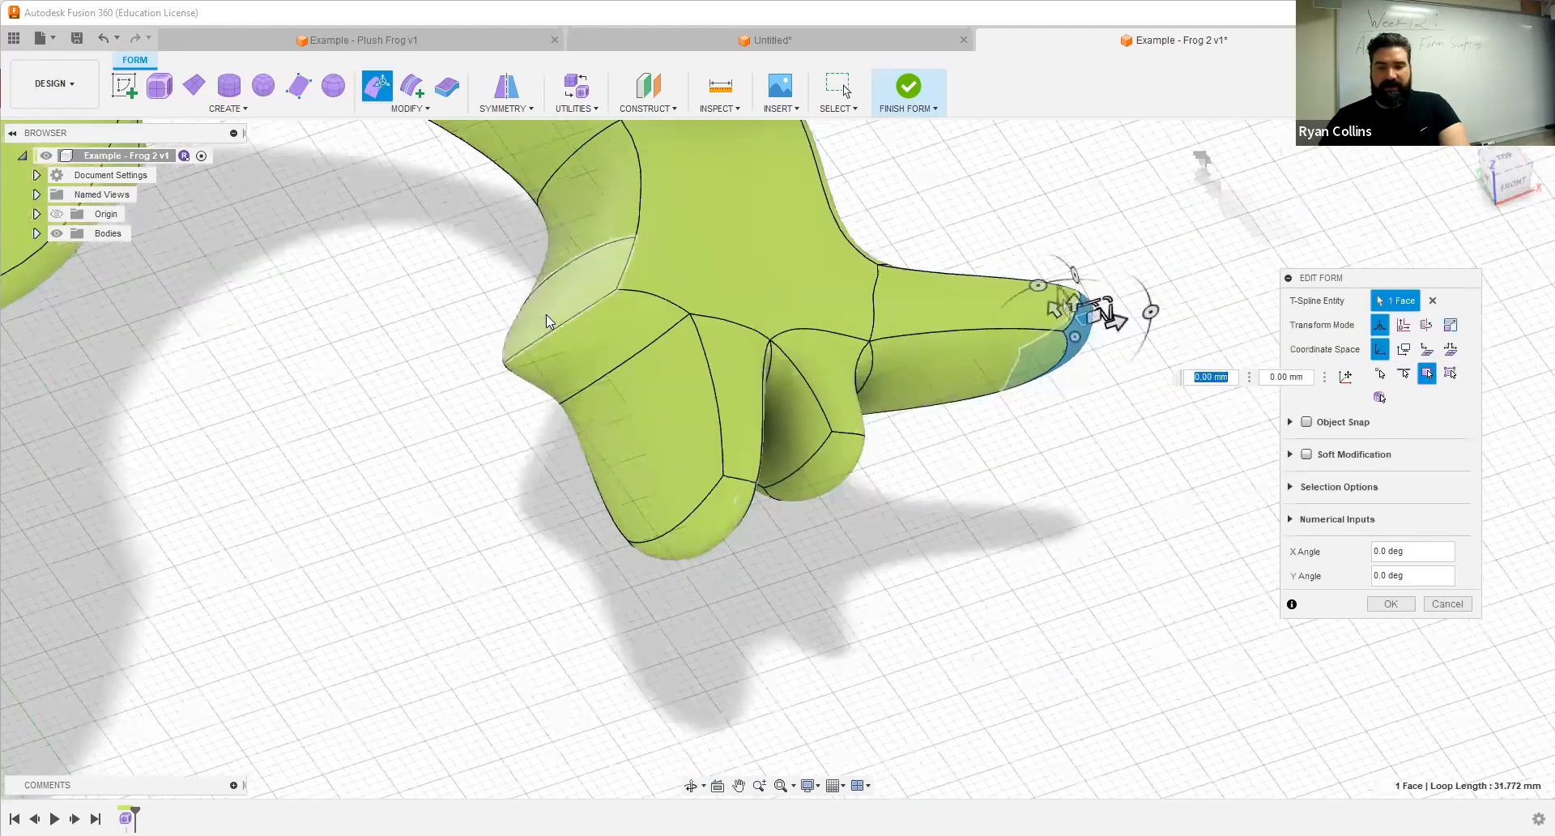
pyautogui.click(578, 296)
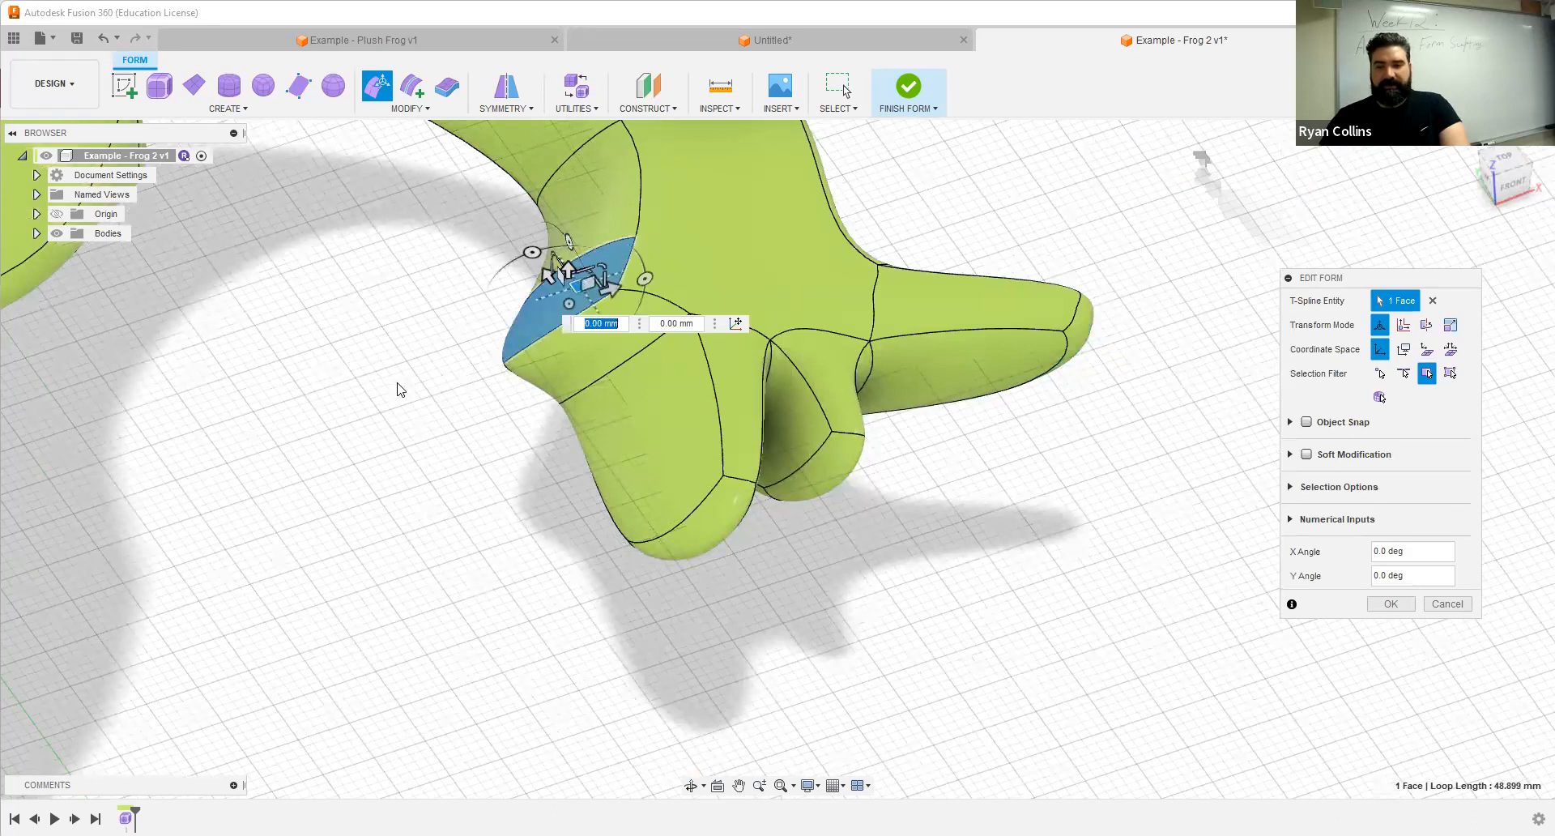
pyautogui.moveTo(972, 495)
pyautogui.keyDown('shift'); pyautogui.mouseDown(button='middle')
pyautogui.moveTo(972, 458)
pyautogui.moveTo(972, 478)
pyautogui.mouseUp(button='middle'); pyautogui.keyUp('shift')
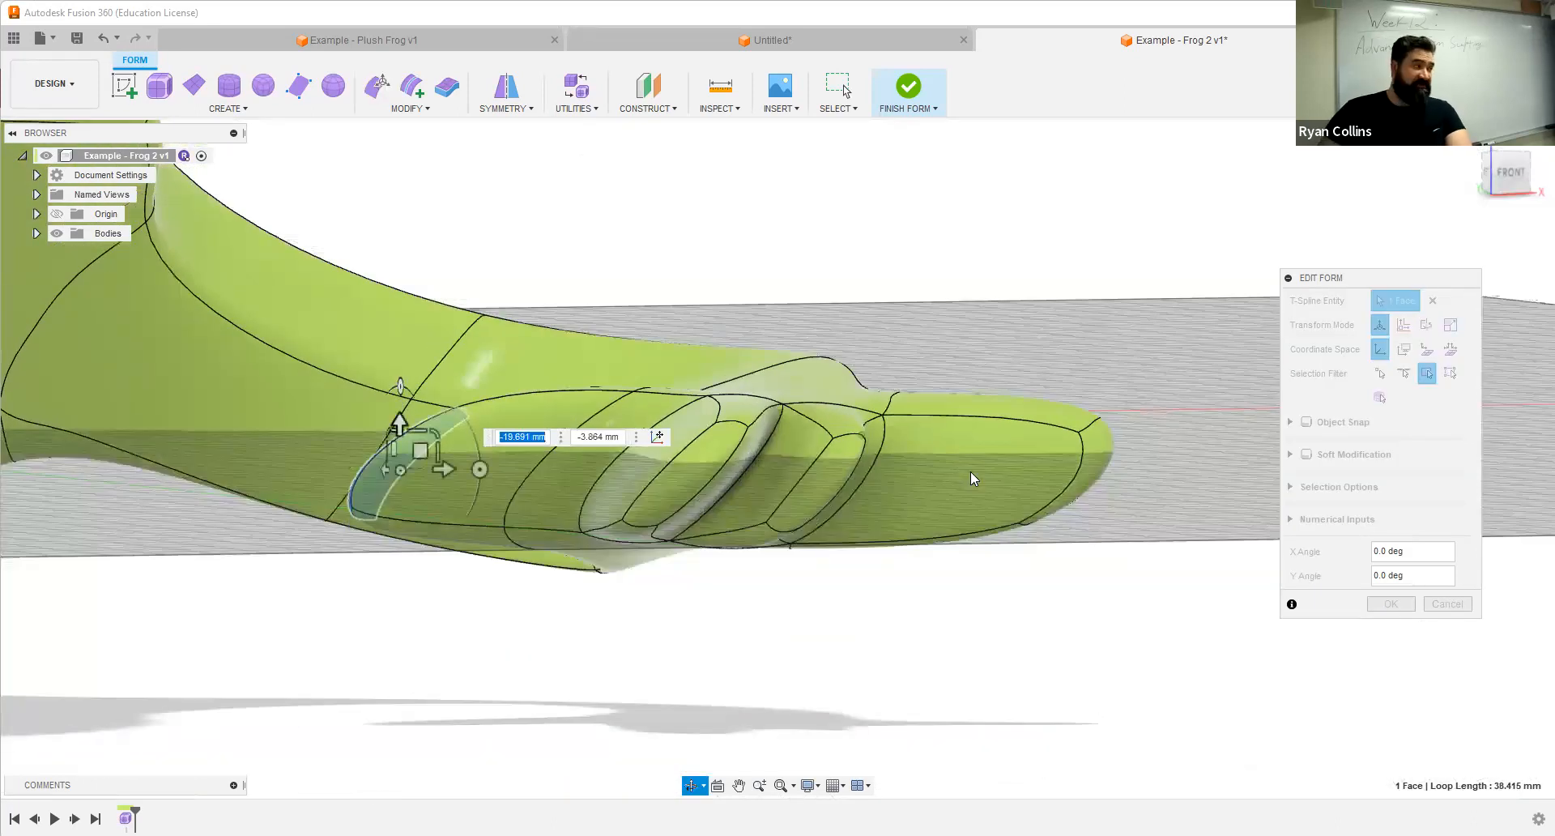
# Step: Select all 19 faces of the front foot and its toes and flatten them vertically to a scale of about 0.454
pyautogui.keyDown('shift'); pyautogui.moveTo(1041, 381); pyautogui.dragTo(987, 411, button='middle'); pyautogui.keyUp('shift')
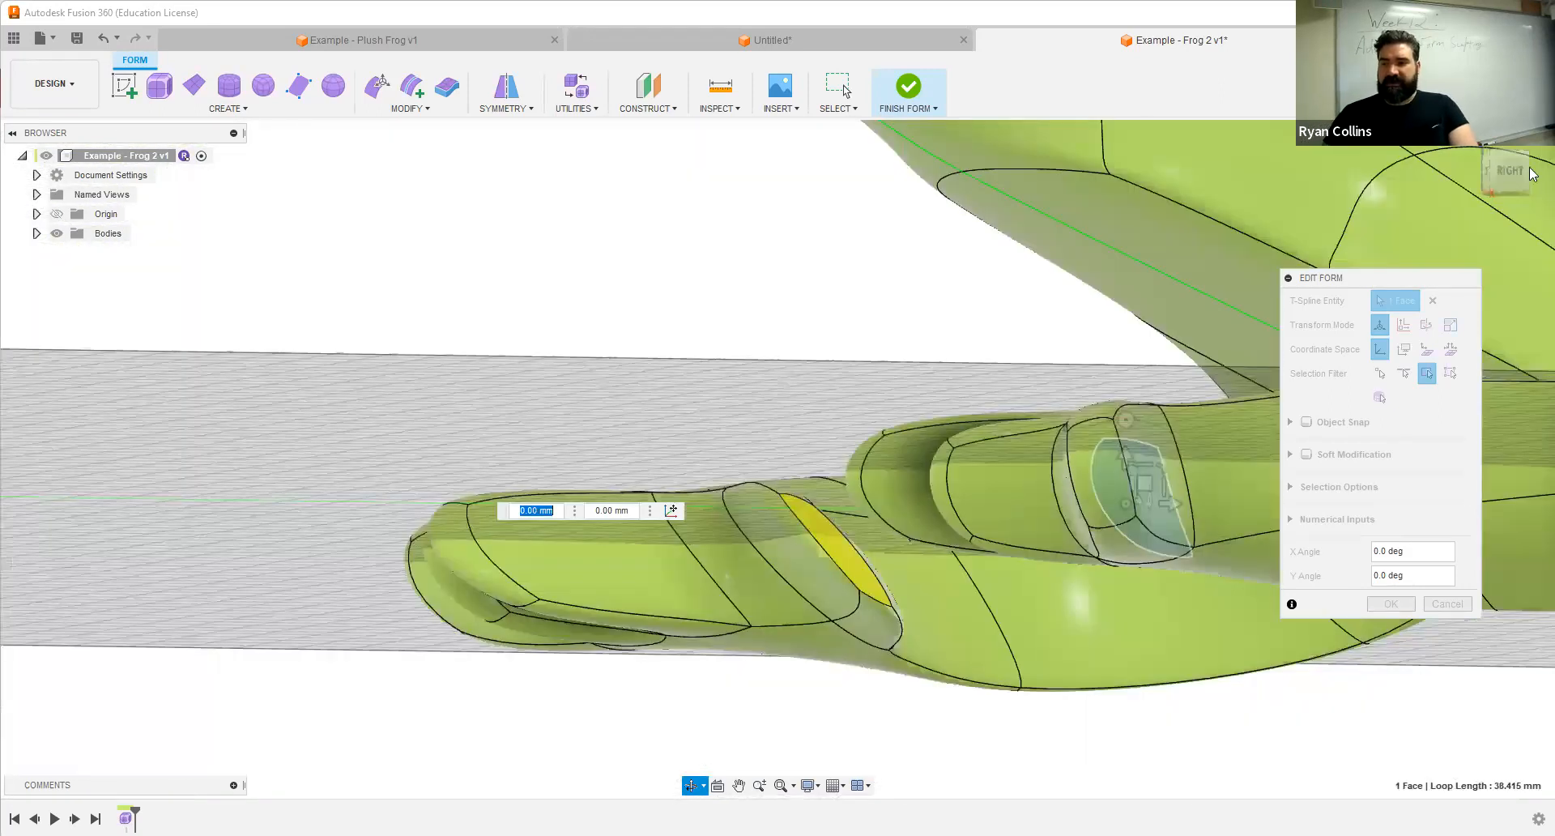
pyautogui.keyDown('shift'); pyautogui.moveTo(1529, 174); pyautogui.dragTo(947, 503, button='middle'); pyautogui.keyUp('shift')
pyautogui.moveTo(1430, 184); pyautogui.dragTo(1029, 215, button='middle')
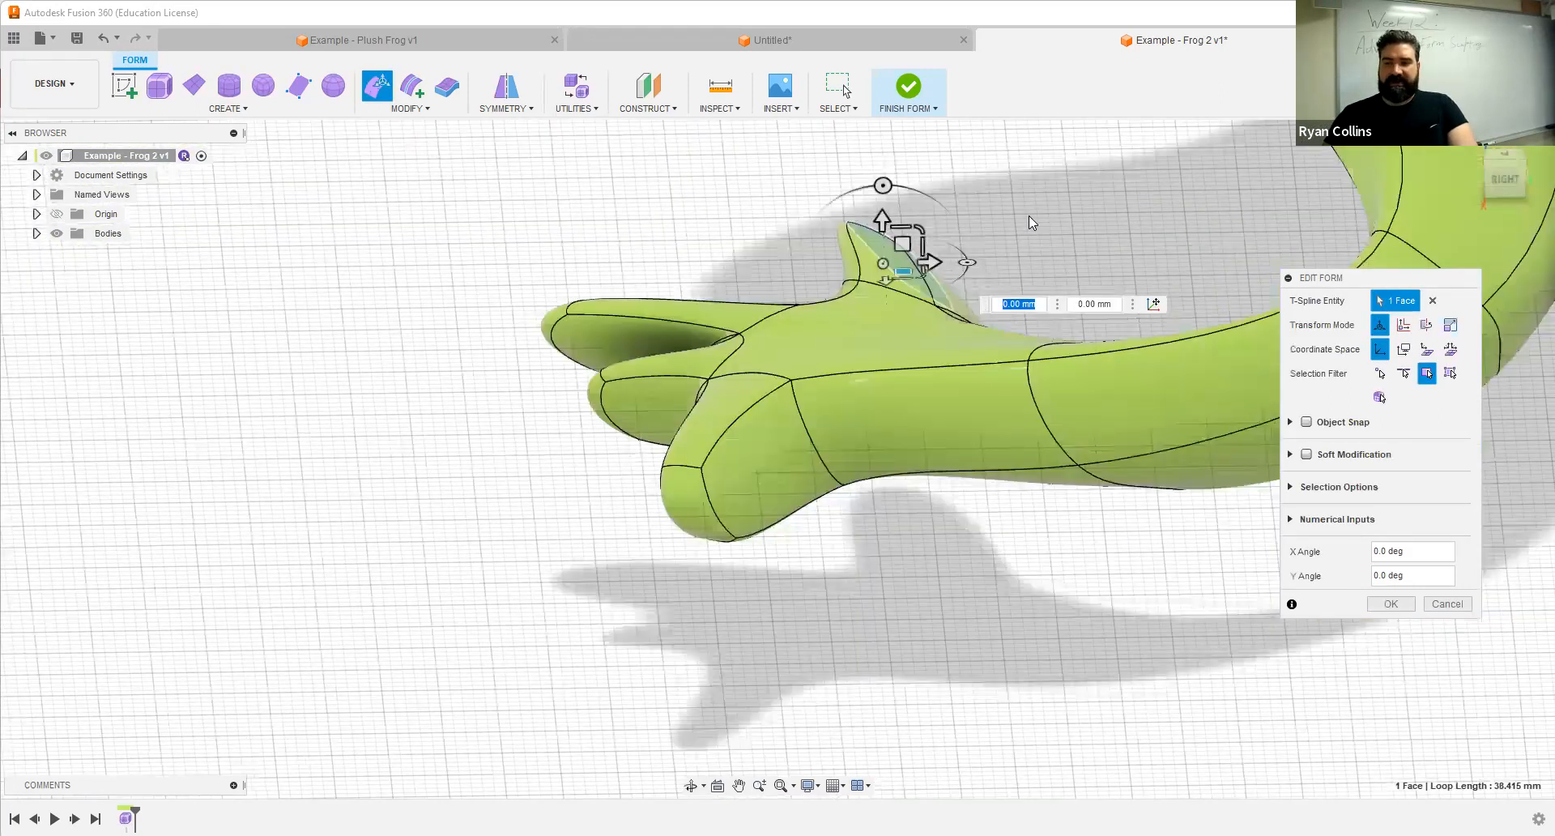
pyautogui.moveTo(515, 188); pyautogui.dragTo(1011, 658)
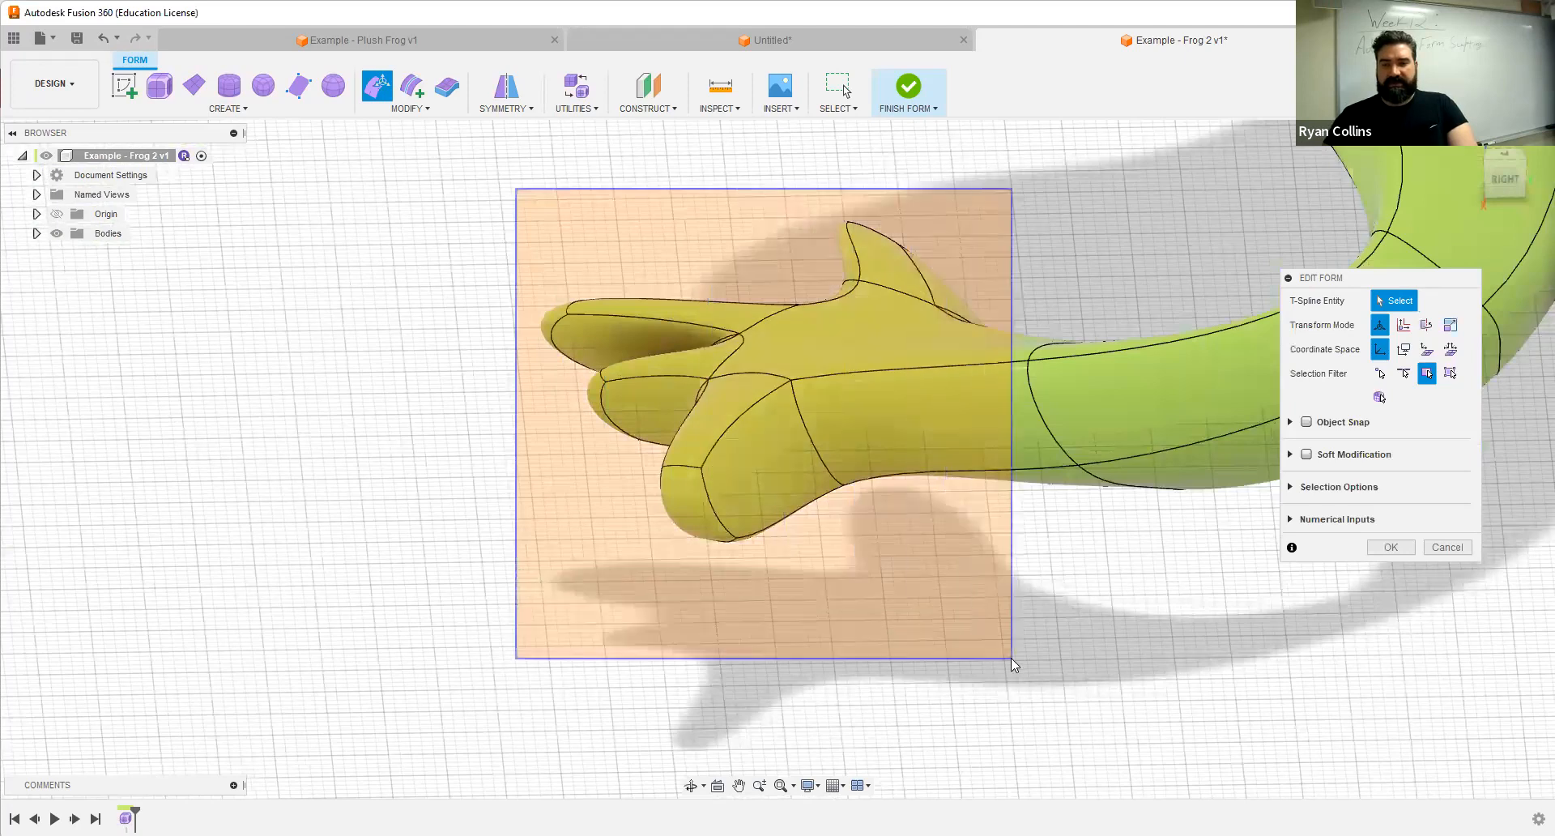
pyautogui.keyDown('shift'); pyautogui.moveTo(1013, 658); pyautogui.dragTo(927, 430, button='middle'); pyautogui.keyUp('shift')
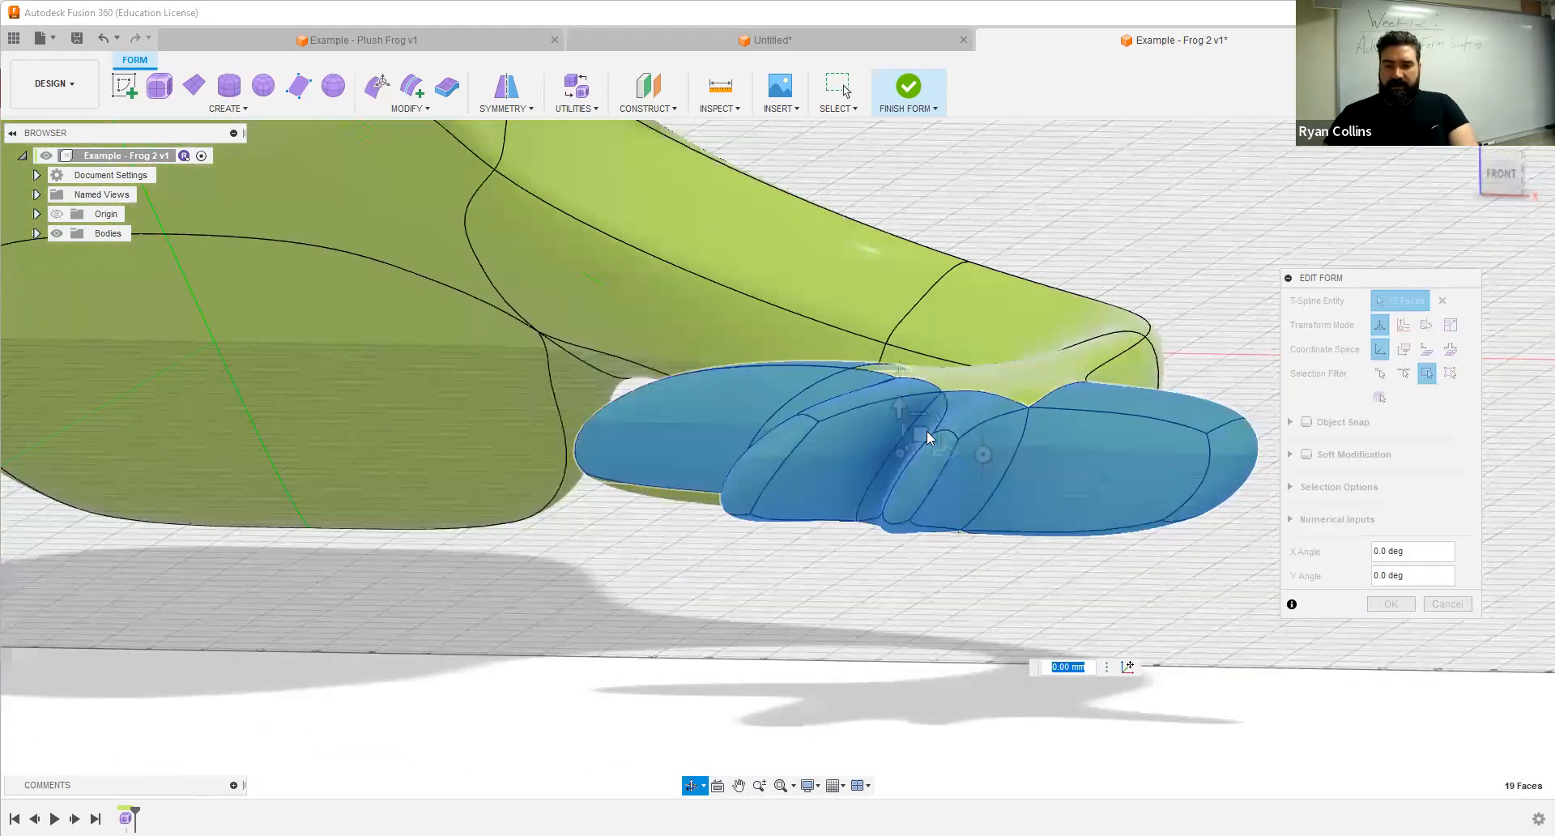
pyautogui.moveTo(917, 412); pyautogui.dragTo(917, 444)
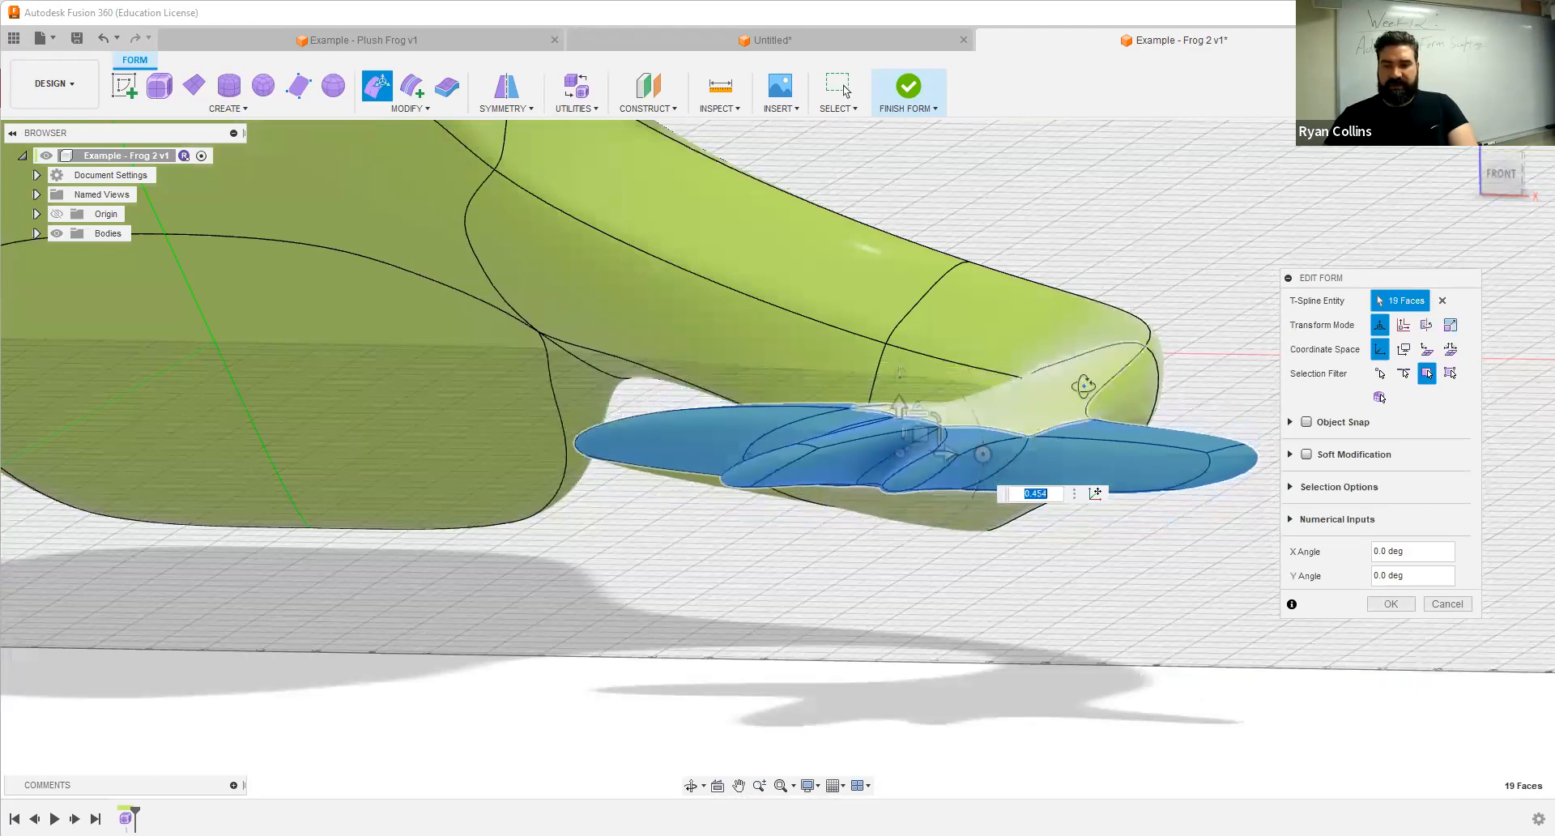
pyautogui.keyDown('shift'); pyautogui.moveTo(1010, 417); pyautogui.dragTo(1078, 437, button='middle'); pyautogui.keyUp('shift')
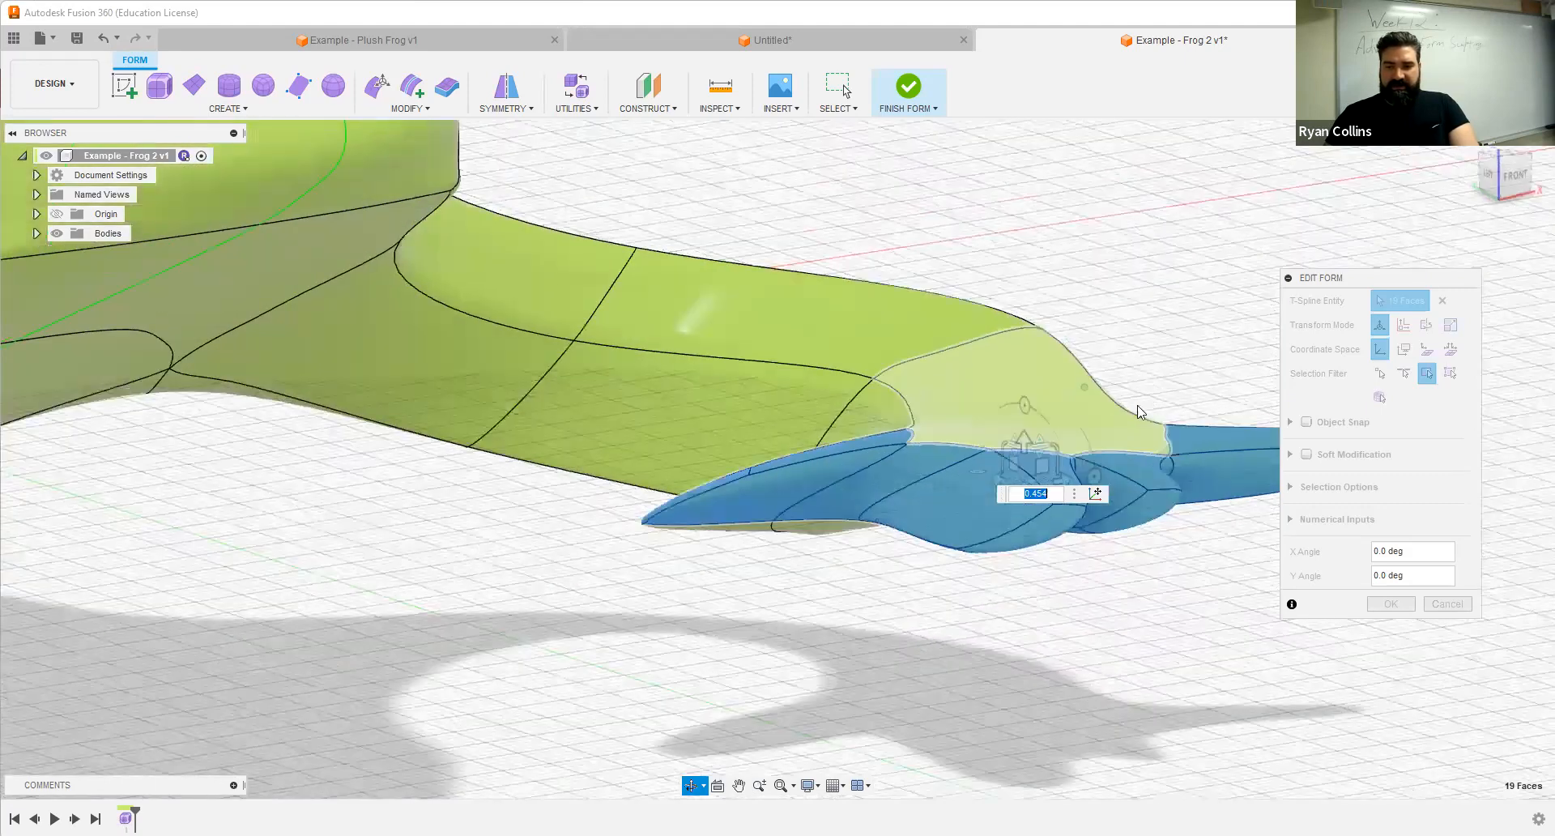
pyautogui.keyDown('shift'); pyautogui.moveTo(863, 595); pyautogui.dragTo(865, 594, button='middle'); pyautogui.keyUp('shift')
pyautogui.click(864, 594)
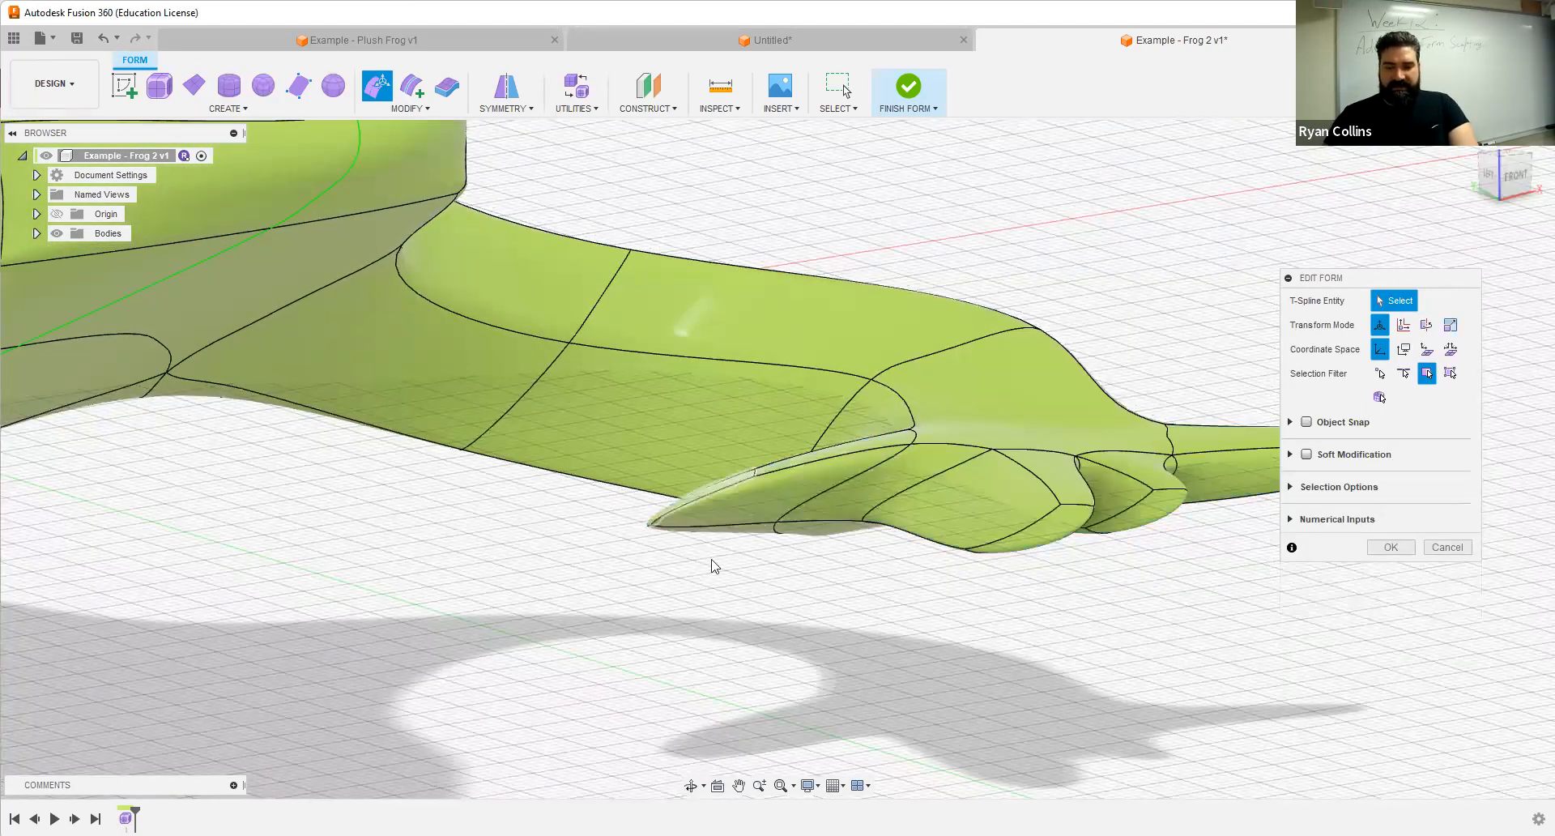
# Step: Rotate the inner toe's end face by a Y angle of -65 degrees
pyautogui.click(717, 486)
pyautogui.moveTo(773, 489); pyautogui.dragTo(876, 587)
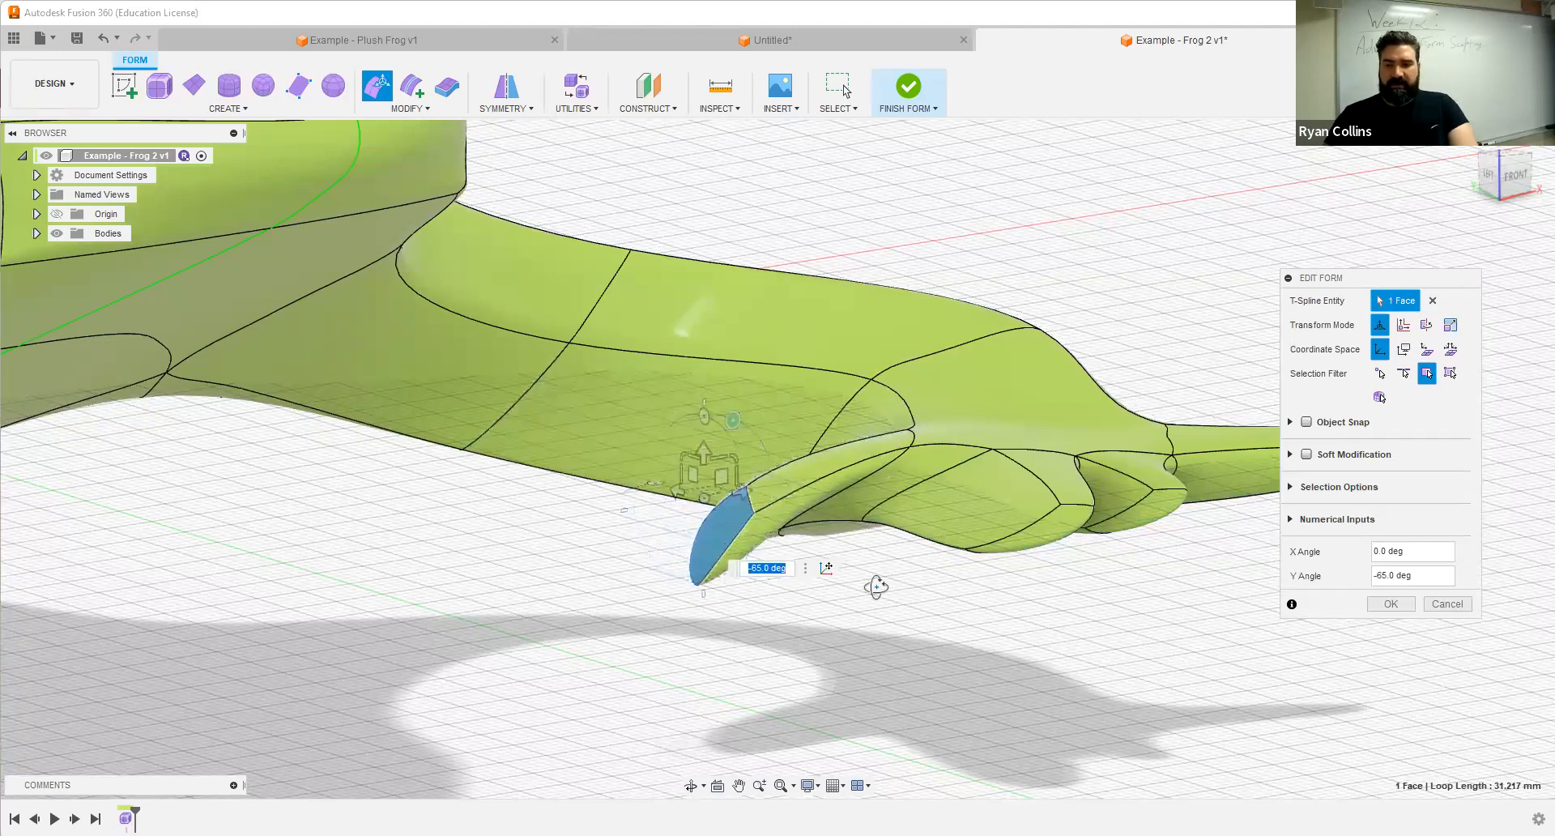
pyautogui.moveTo(971, 504)
pyautogui.keyDown('shift'); pyautogui.mouseDown(button='middle')
pyautogui.moveTo(925, 497)
pyautogui.moveTo(975, 531)
pyautogui.mouseUp(button='middle'); pyautogui.keyUp('shift')
pyautogui.moveTo(857, 602)
pyautogui.keyDown('shift'); pyautogui.mouseDown(button='middle')
pyautogui.moveTo(899, 599)
pyautogui.moveTo(882, 619)
pyautogui.mouseUp(button='middle'); pyautogui.keyUp('shift')
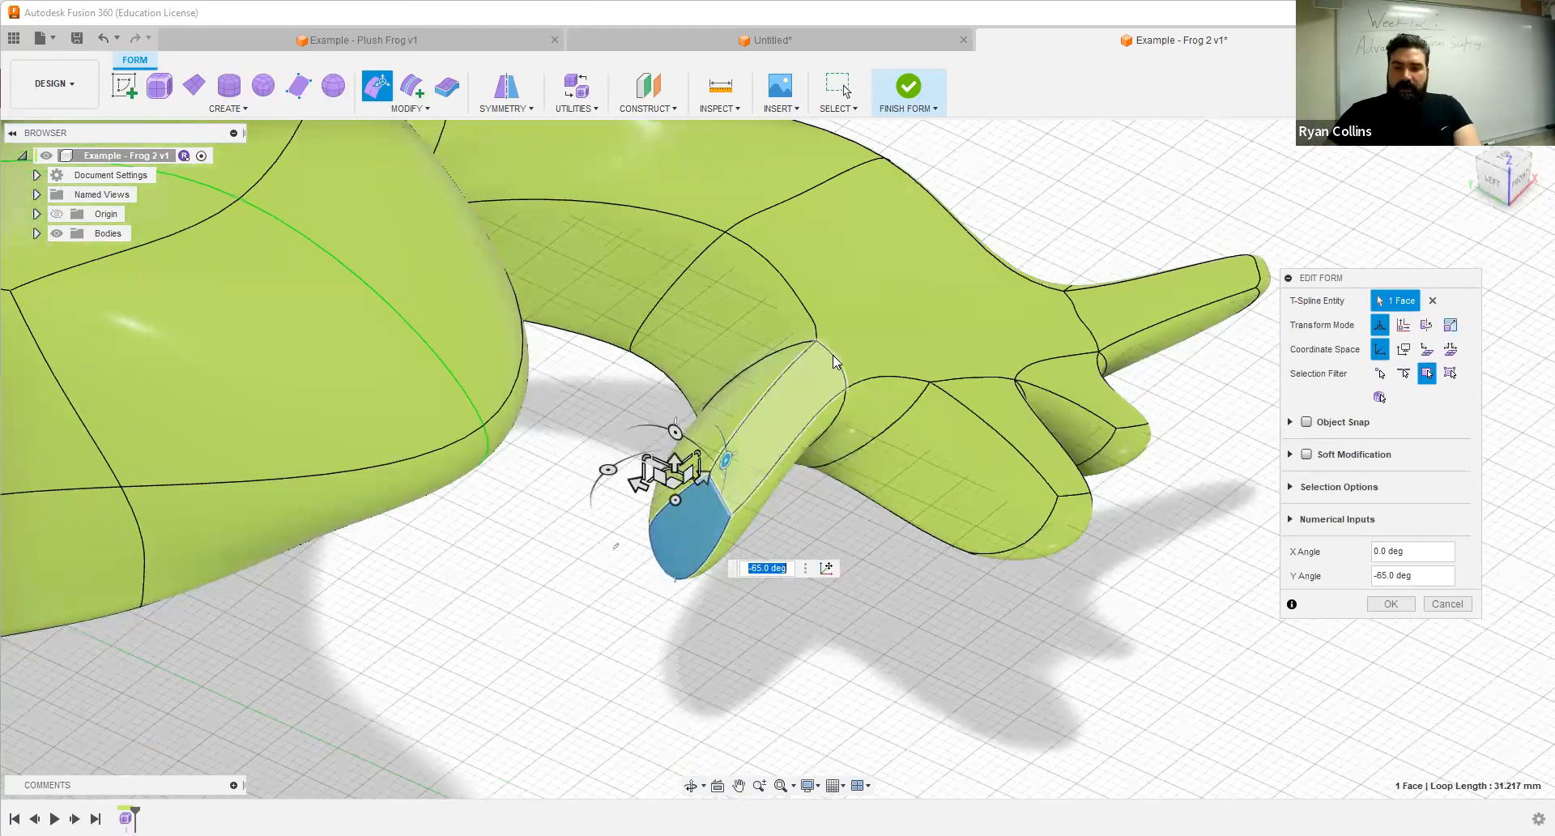
pyautogui.click(821, 552)
# Step: With the edge filter, rotate the four-edge loop at the inner toe's base by an X angle of 20 degrees and scale it to about 0.302
pyautogui.click(1405, 376)
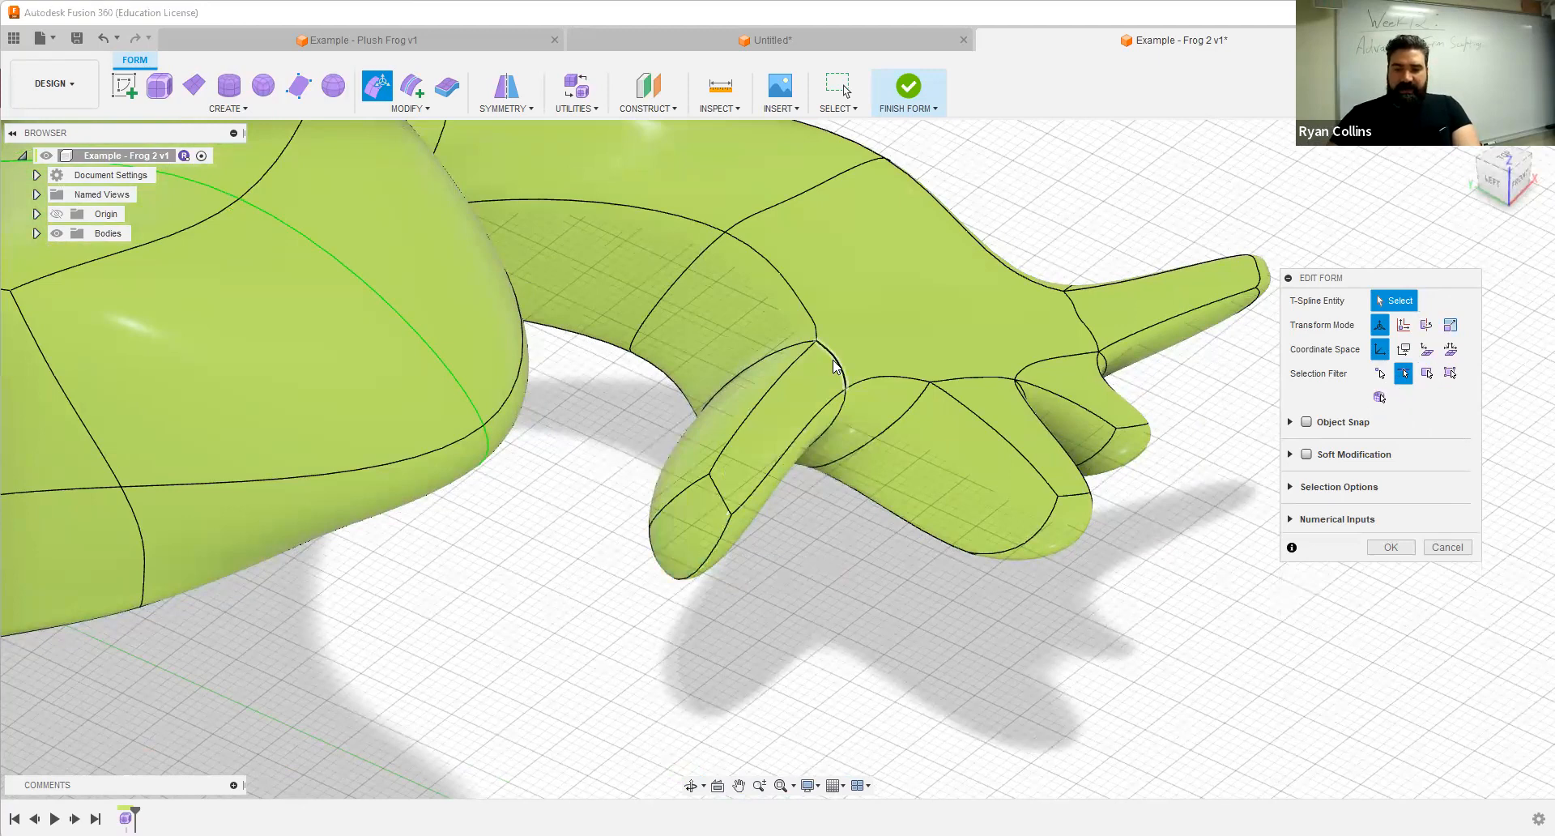
pyautogui.doubleClick(835, 366)
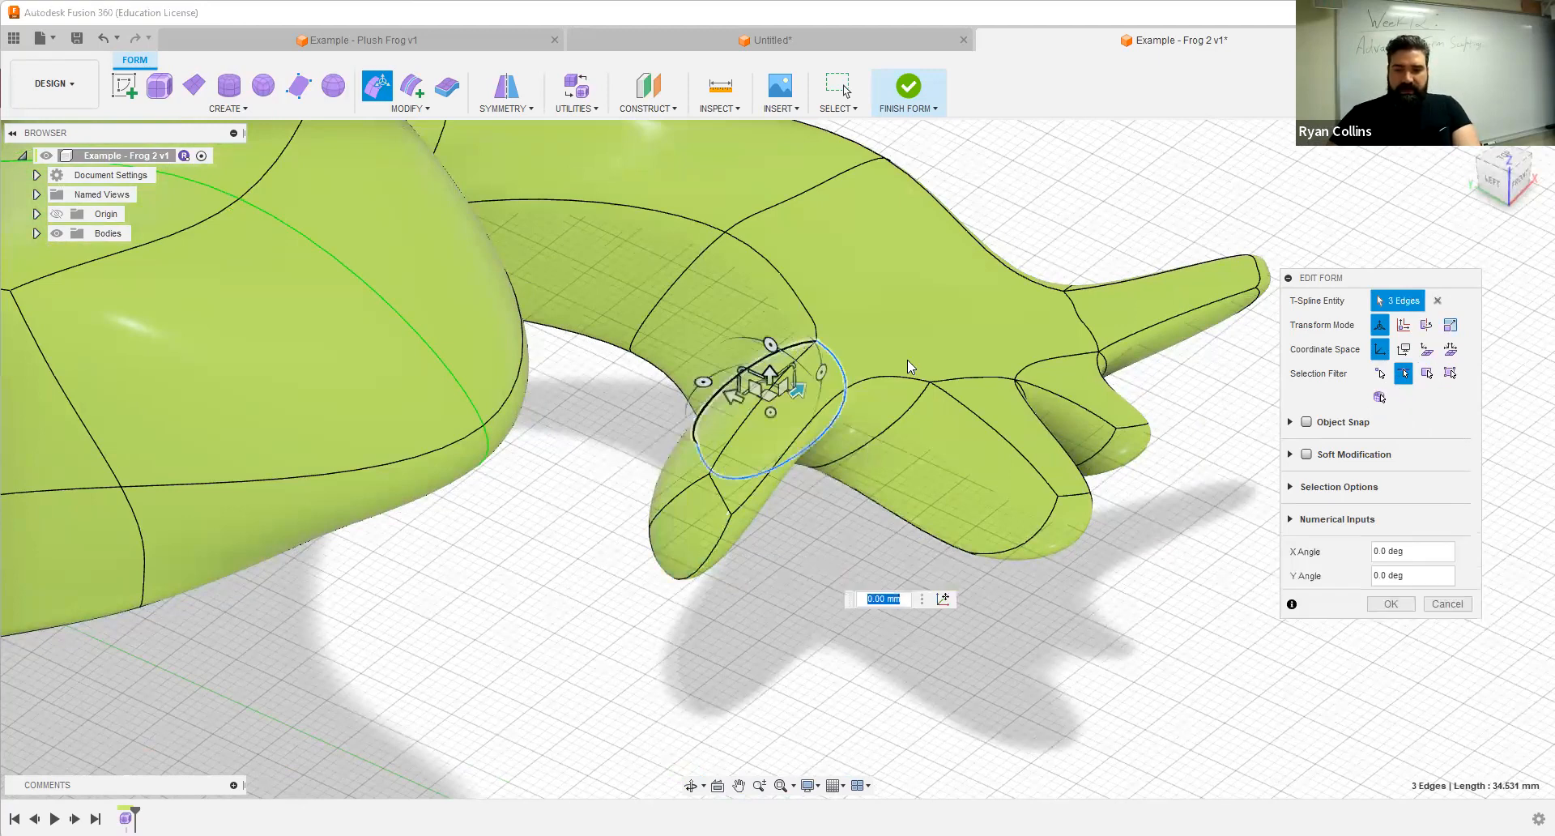
pyautogui.click(848, 549)
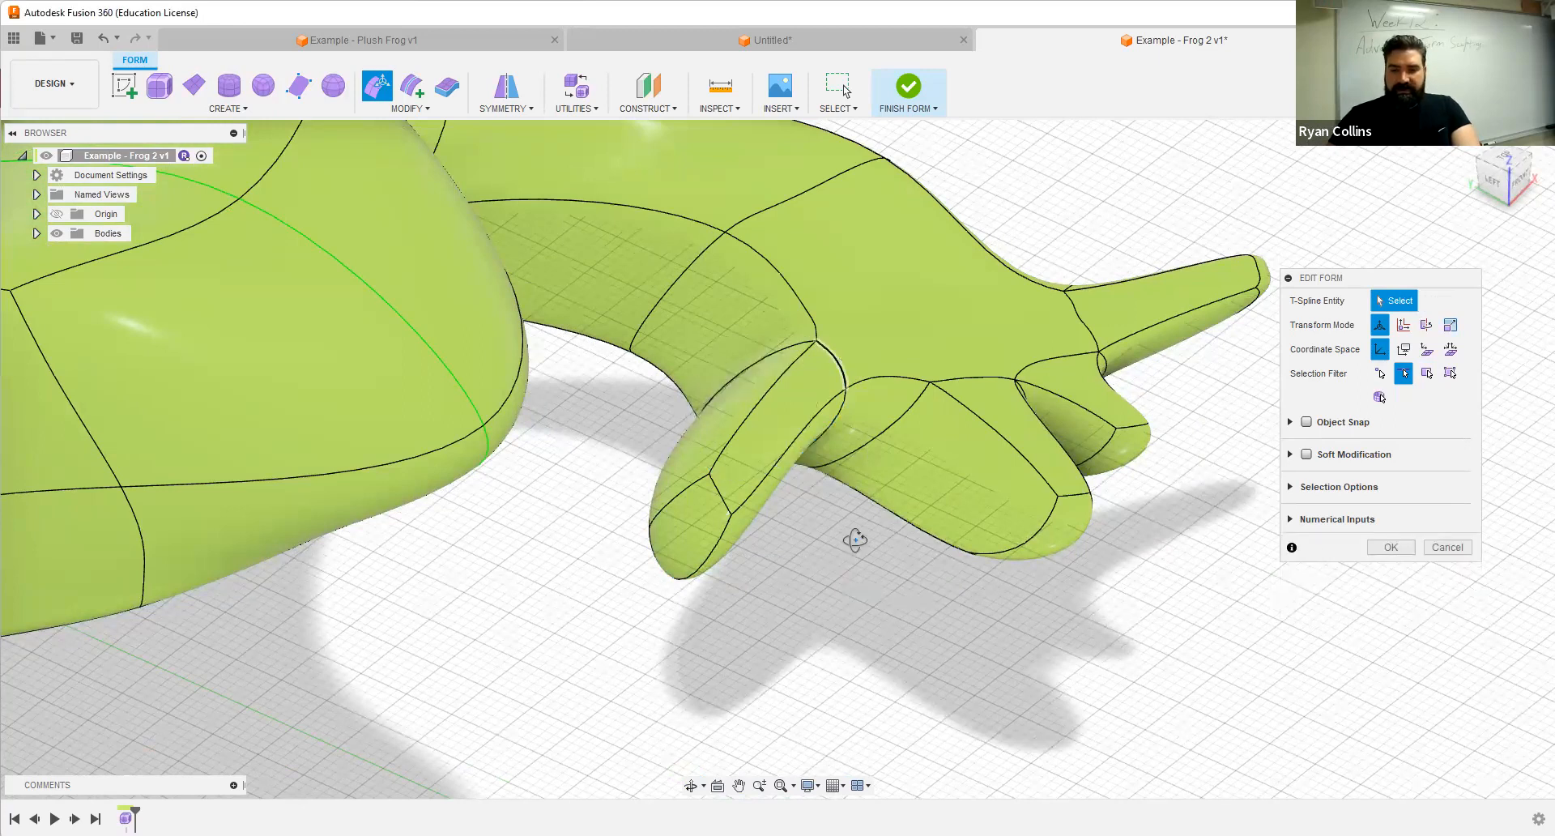
pyautogui.hotkey('ctrl', 'z')
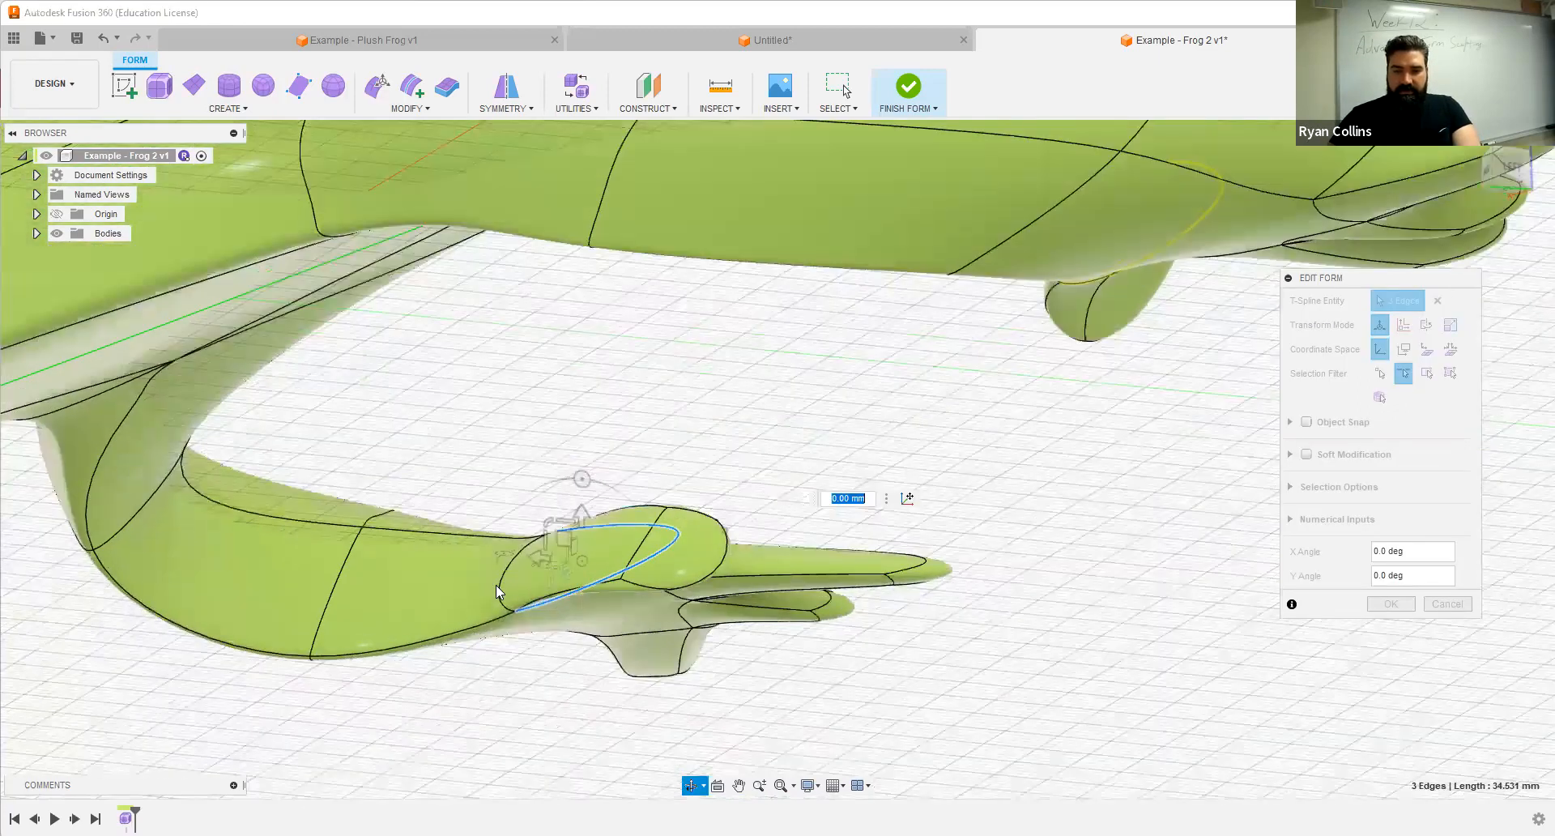
pyautogui.keyDown('shift'); pyautogui.moveTo(851, 462); pyautogui.dragTo(746, 517, button='middle'); pyautogui.keyUp('shift')
pyautogui.moveTo(688, 428)
pyautogui.mouseDown()
pyautogui.moveTo(662, 399)
pyautogui.moveTo(702, 438)
pyautogui.mouseUp()
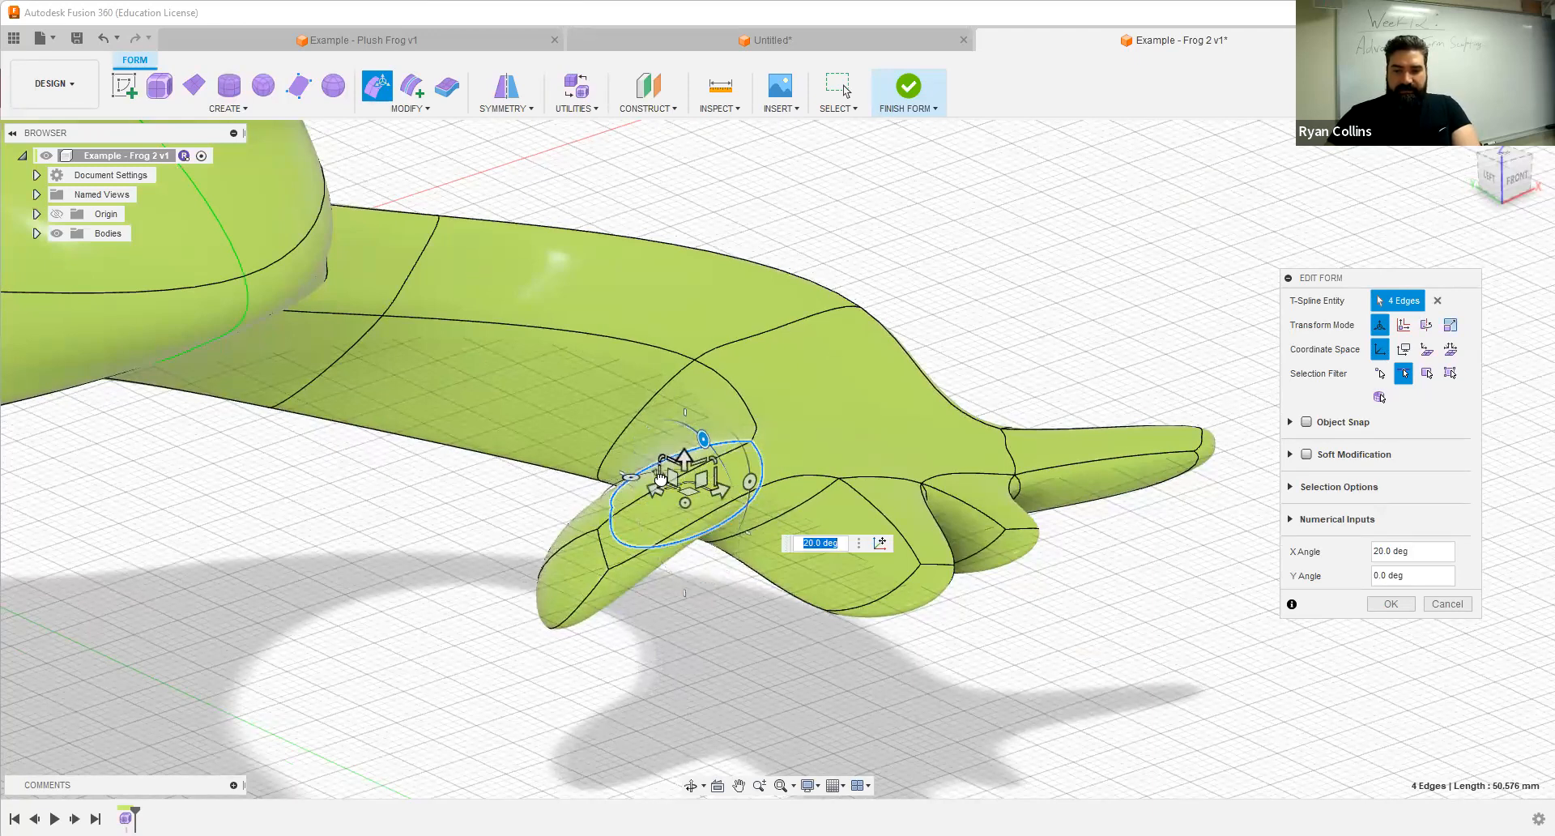
pyautogui.moveTo(678, 481); pyautogui.dragTo(659, 507)
pyautogui.keyDown('shift'); pyautogui.moveTo(764, 590); pyautogui.dragTo(723, 574, button='middle'); pyautogui.keyUp('shift')
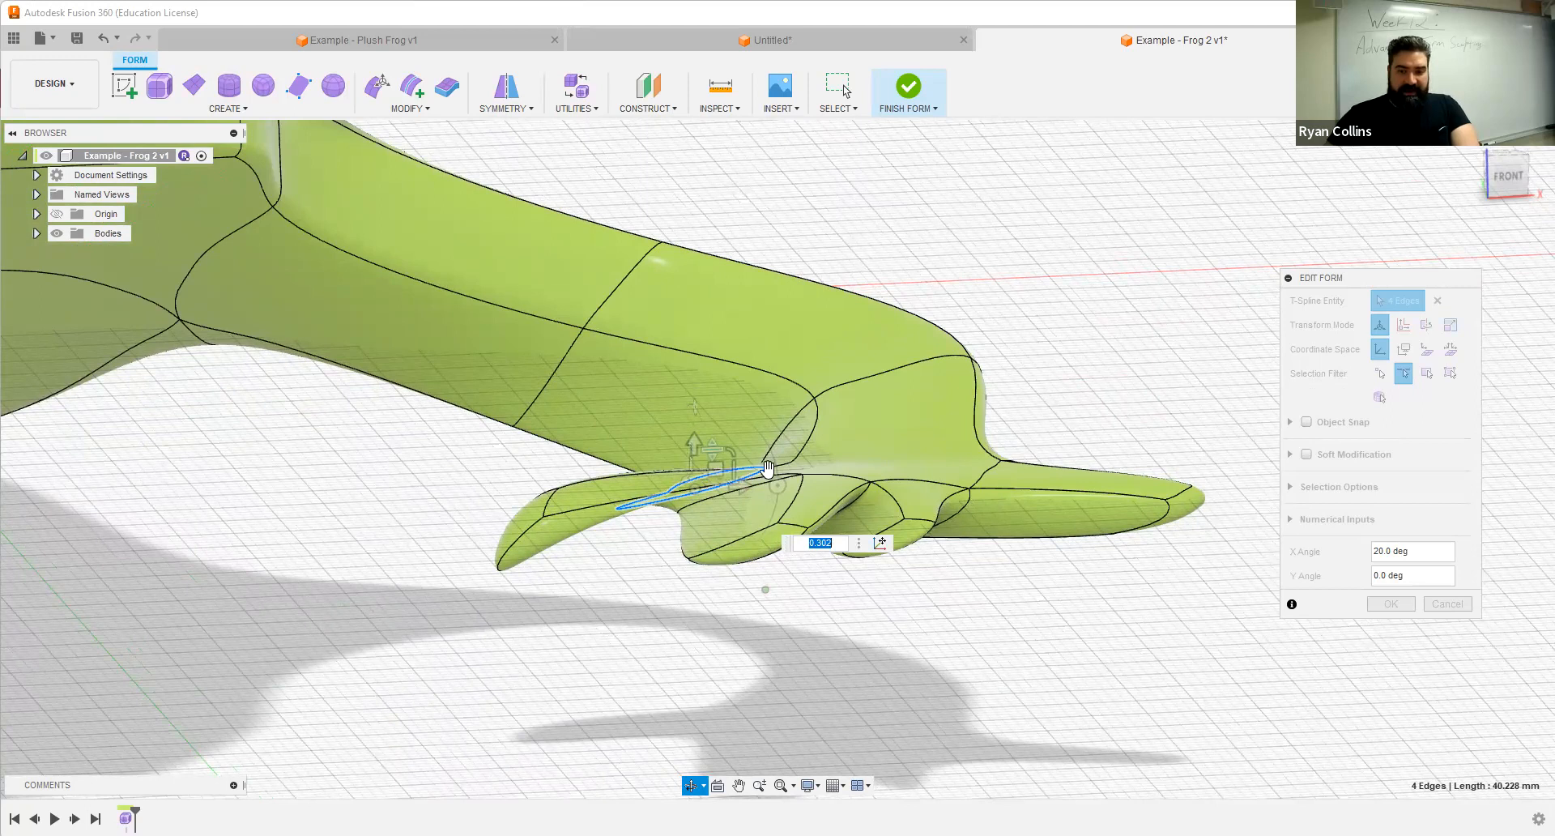
# Step: Rotate the inner toe's base edge loop by a Y angle of -70 degrees and shrink it to a scale of about 0.433
pyautogui.moveTo(778, 485); pyautogui.dragTo(791, 580)
pyautogui.keyDown('shift'); pyautogui.moveTo(886, 613); pyautogui.dragTo(803, 647, button='middle'); pyautogui.keyUp('shift')
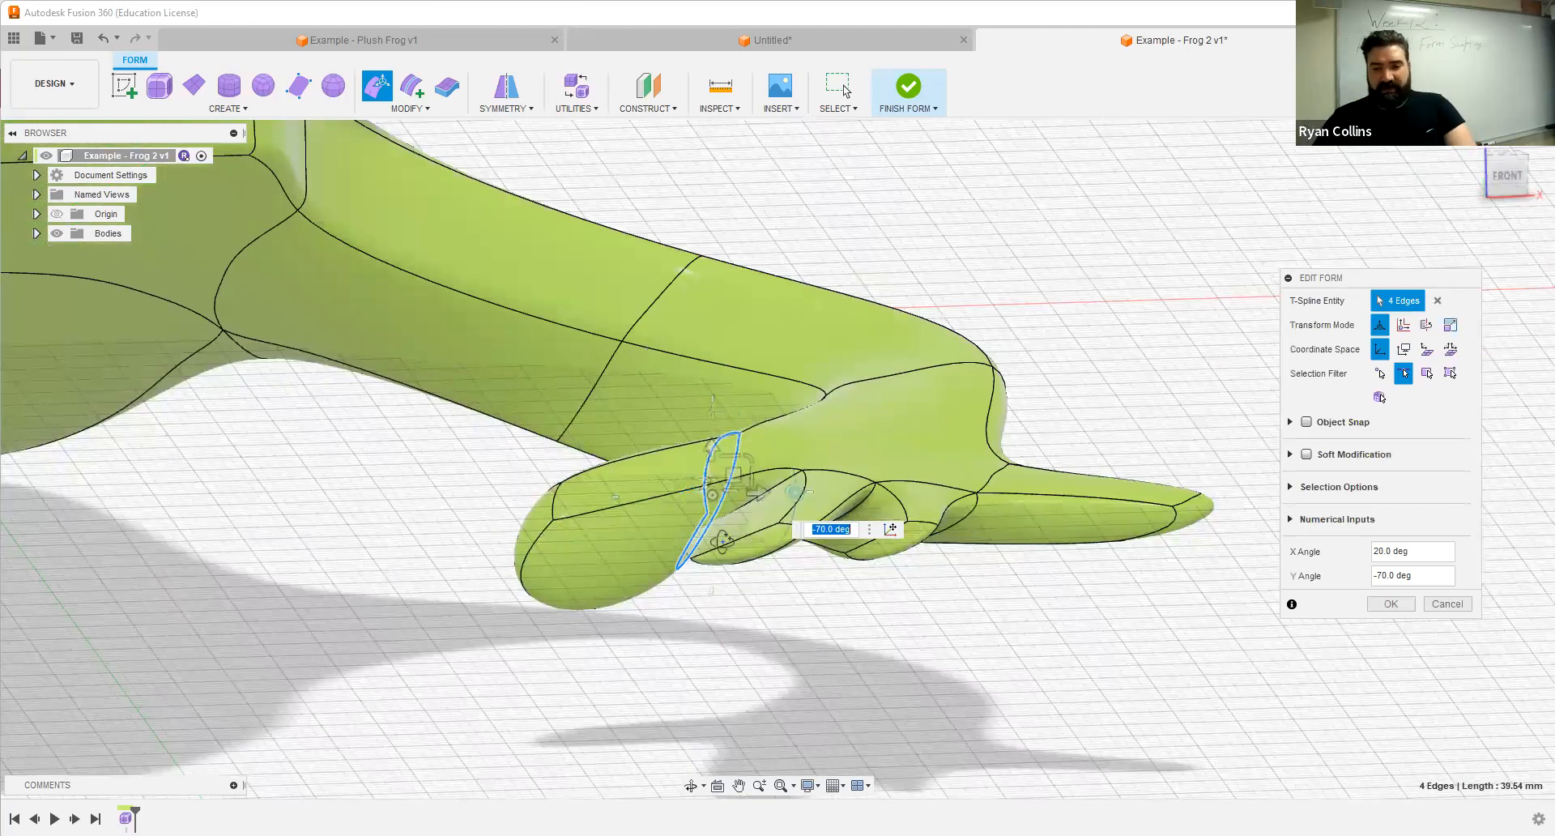
pyautogui.keyDown('shift'); pyautogui.moveTo(729, 545); pyautogui.dragTo(682, 474, button='middle'); pyautogui.keyUp('shift')
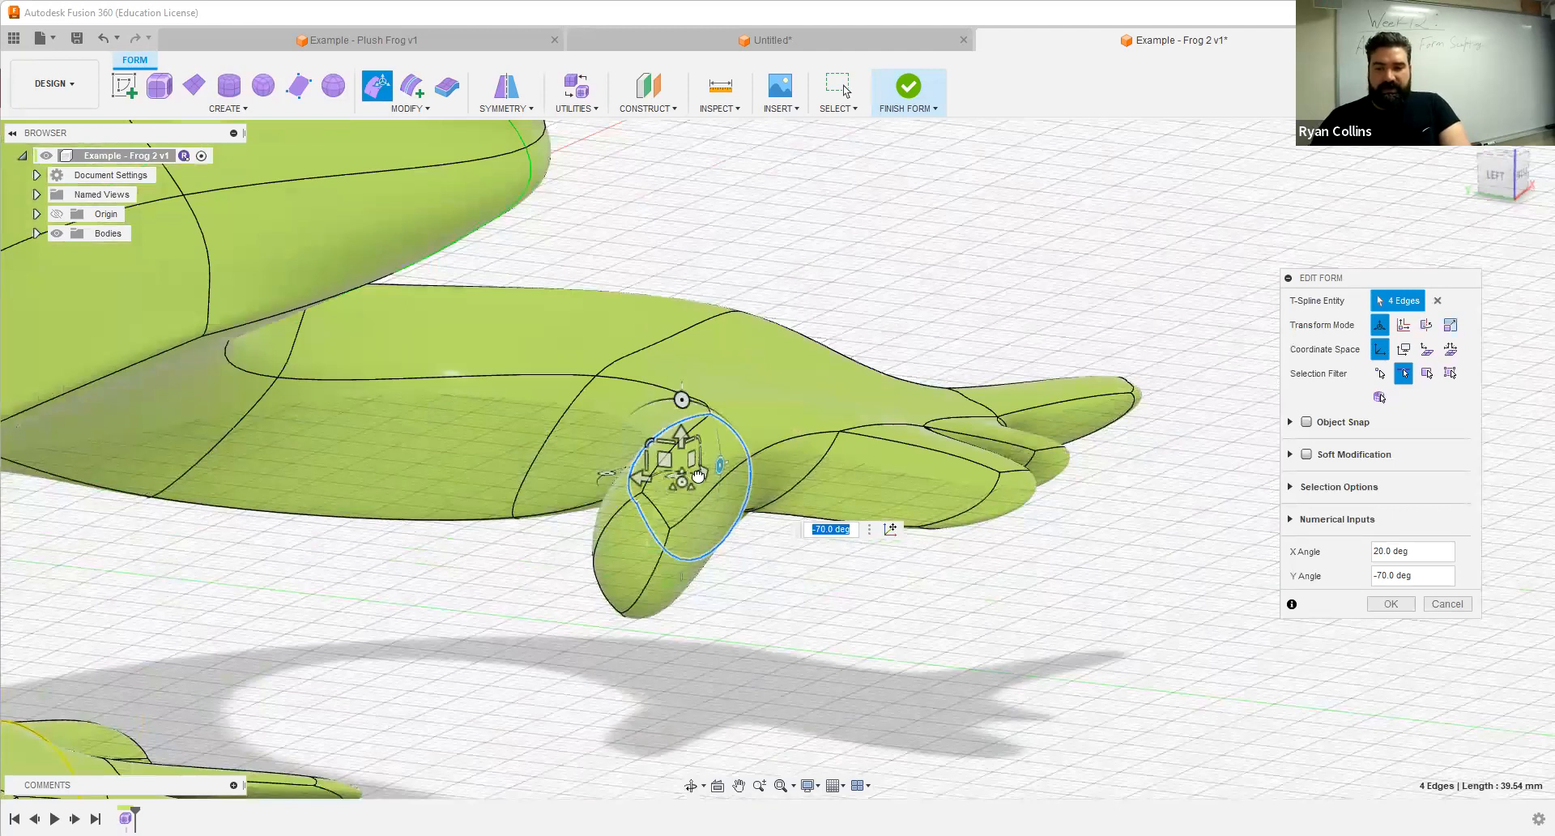
pyautogui.moveTo(699, 475); pyautogui.dragTo(655, 573)
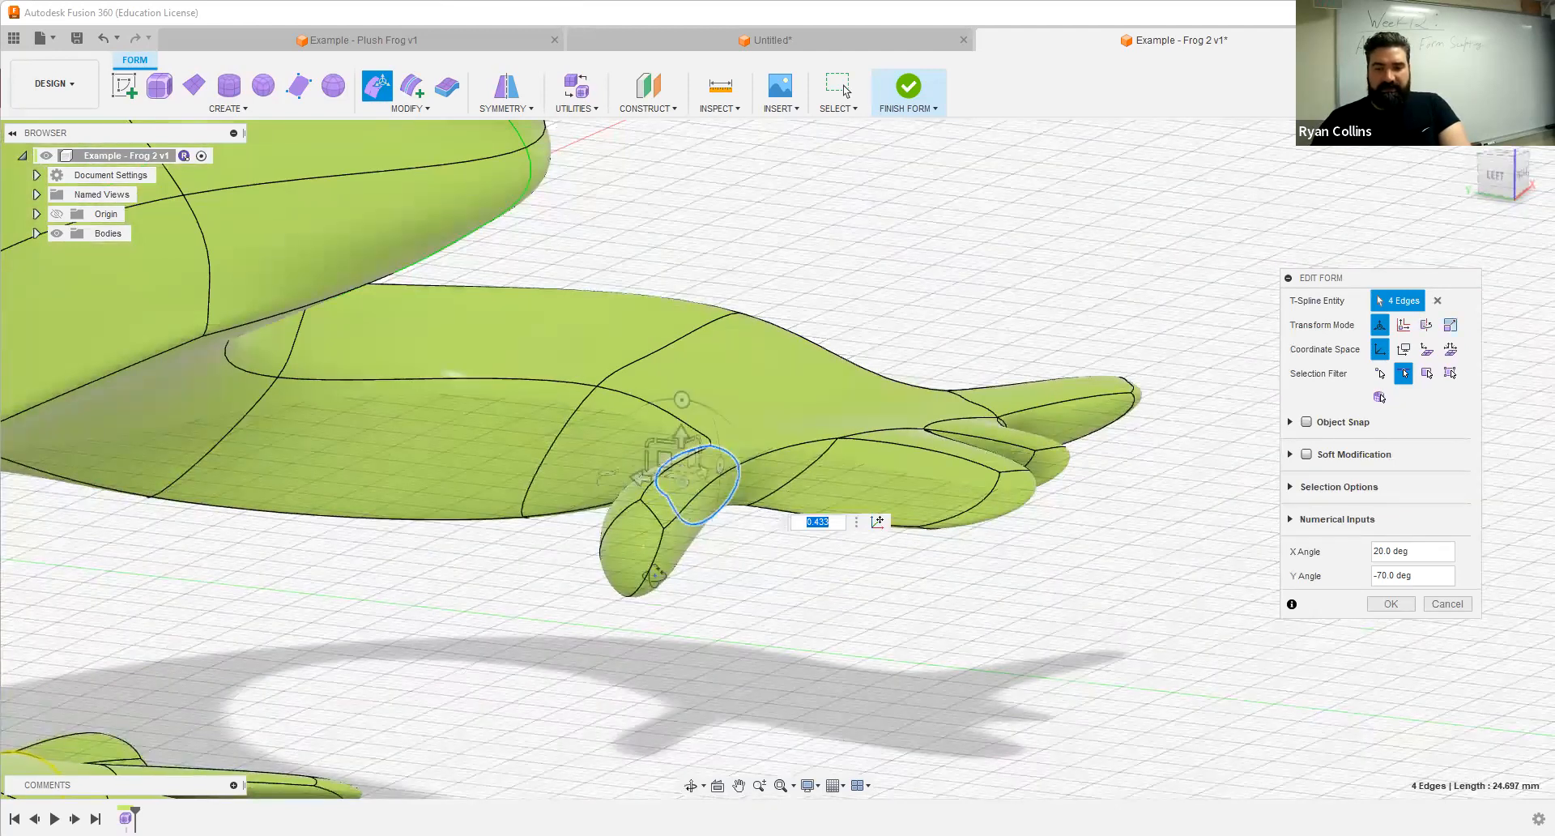
pyautogui.keyDown('shift'); pyautogui.moveTo(643, 522); pyautogui.dragTo(665, 550, button='middle'); pyautogui.keyUp('shift')
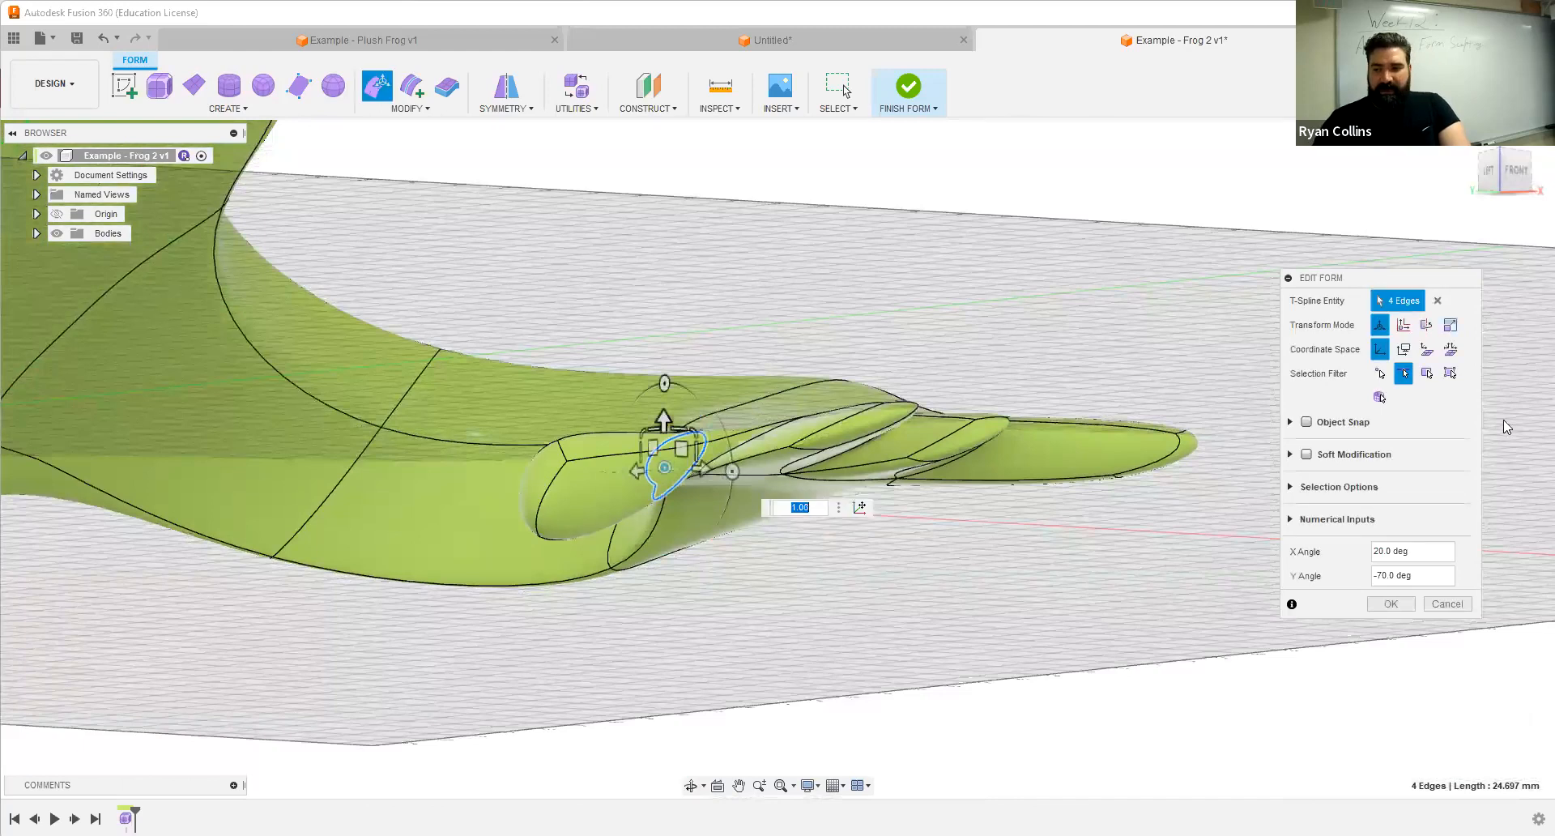
# Step: With the face filter, scale the inner toe's end face down to about 0.37
pyautogui.click(1426, 374)
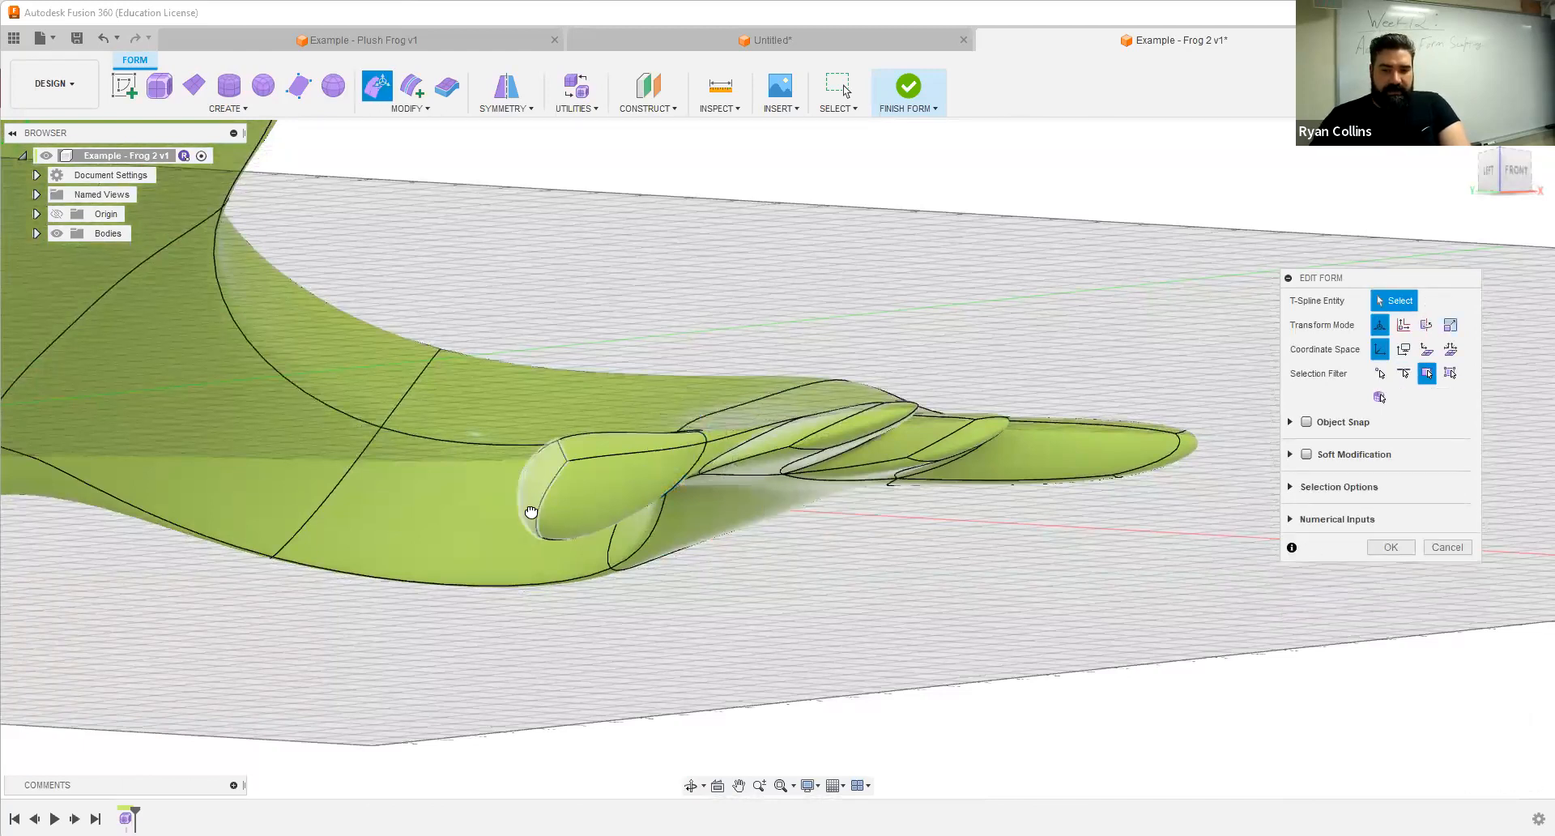
pyautogui.click(507, 533)
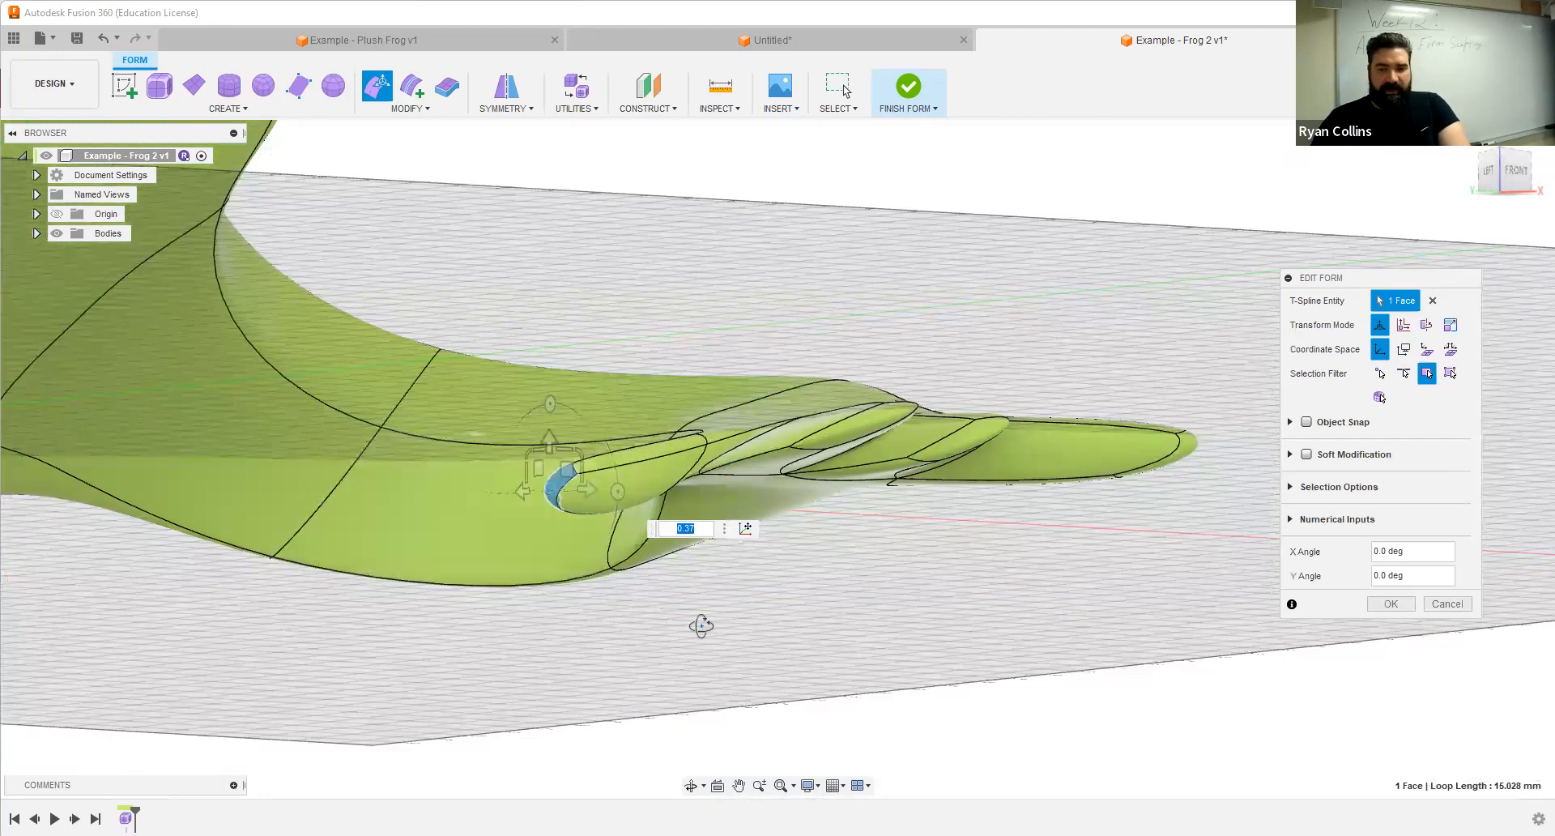
pyautogui.keyDown('shift'); pyautogui.moveTo(771, 612); pyautogui.dragTo(690, 623, button='middle'); pyautogui.keyUp('shift')
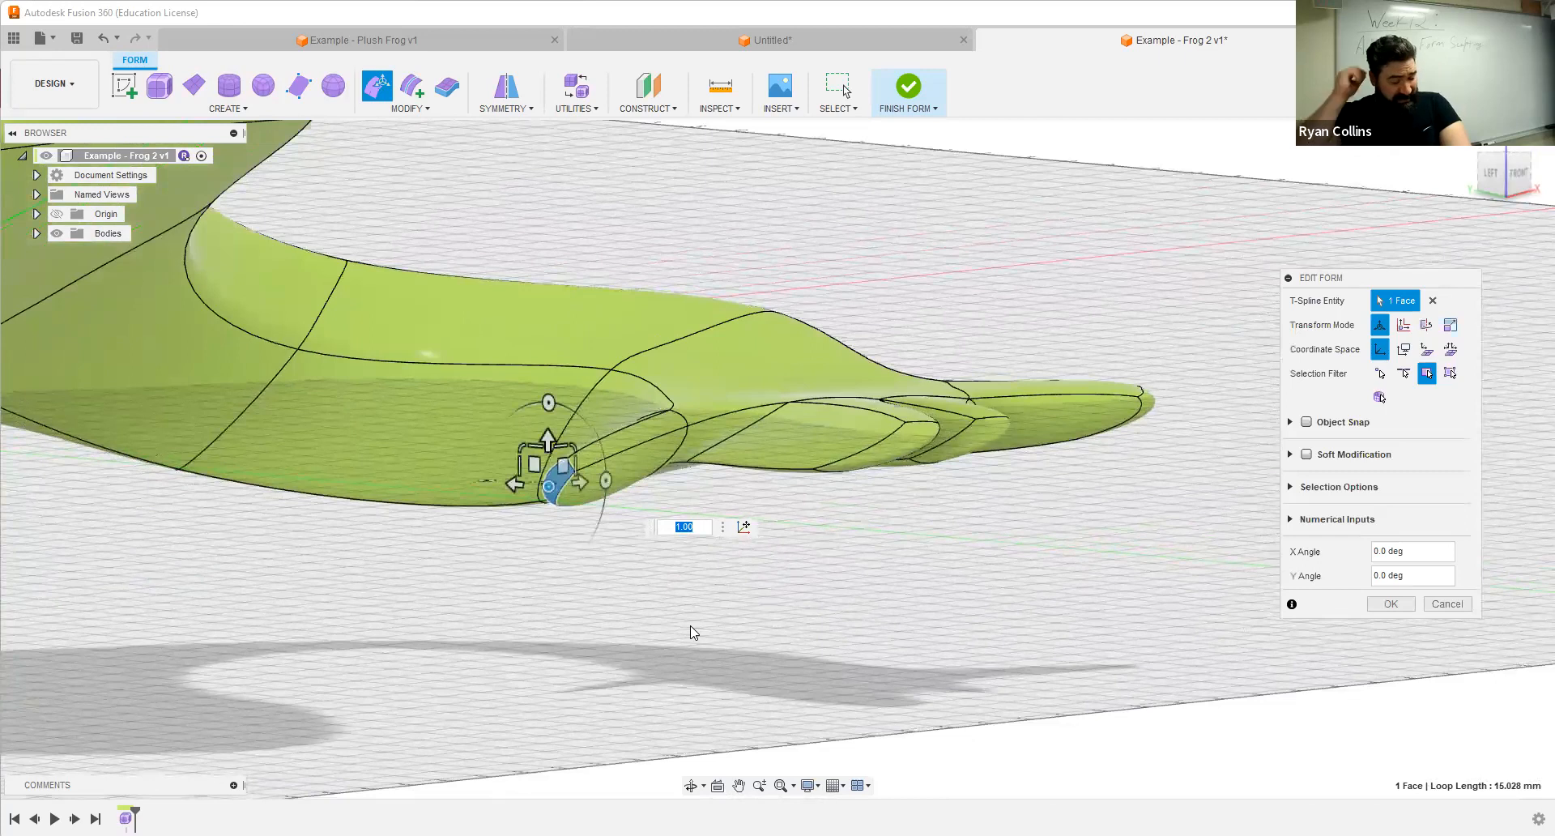
pyautogui.keyDown('shift'); pyautogui.moveTo(966, 680); pyautogui.dragTo(872, 544, button='middle'); pyautogui.keyUp('shift')
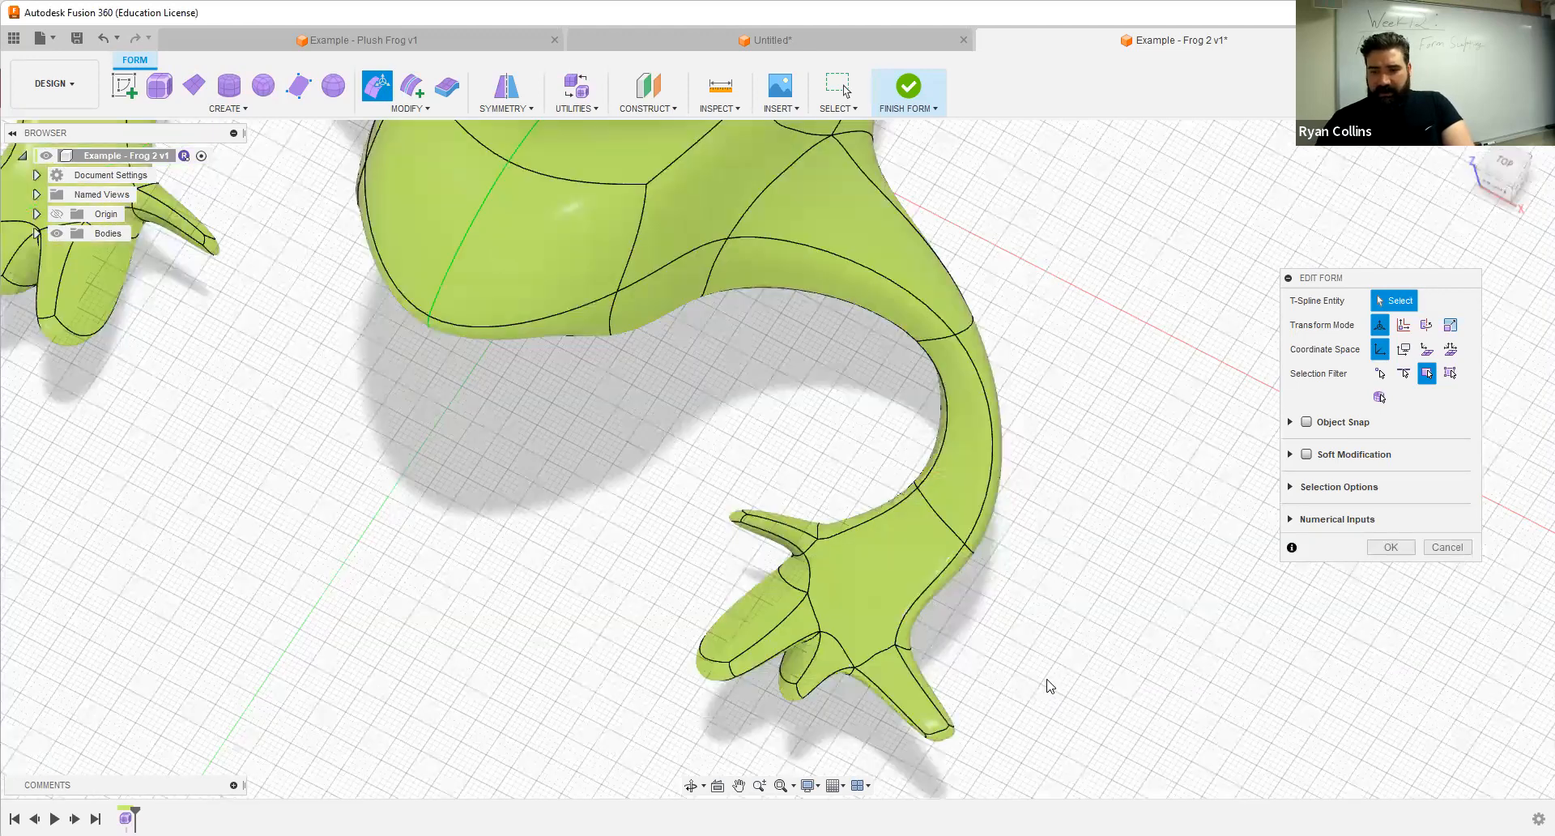
# Step: Narrow the outer toe's tip and pull it slightly back toward the foot
pyautogui.moveTo(1035, 698); pyautogui.dragTo(897, 690)
pyautogui.click(1244, 645)
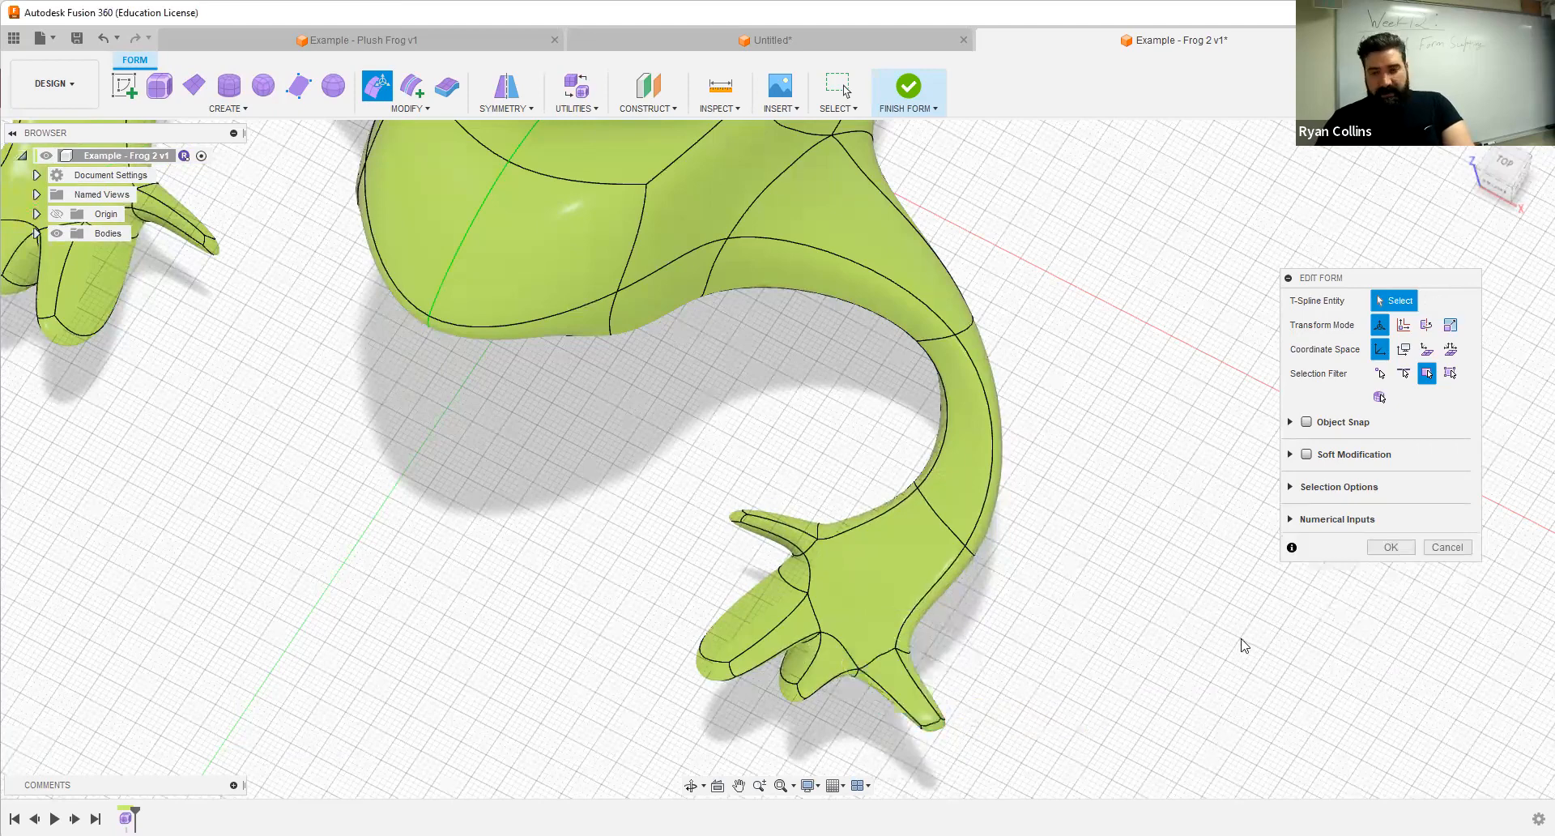
pyautogui.scroll(-3, 1245, 652)
pyautogui.keyDown('shift'); pyautogui.moveTo(1221, 635); pyautogui.dragTo(1122, 655, button='middle'); pyautogui.keyUp('shift')
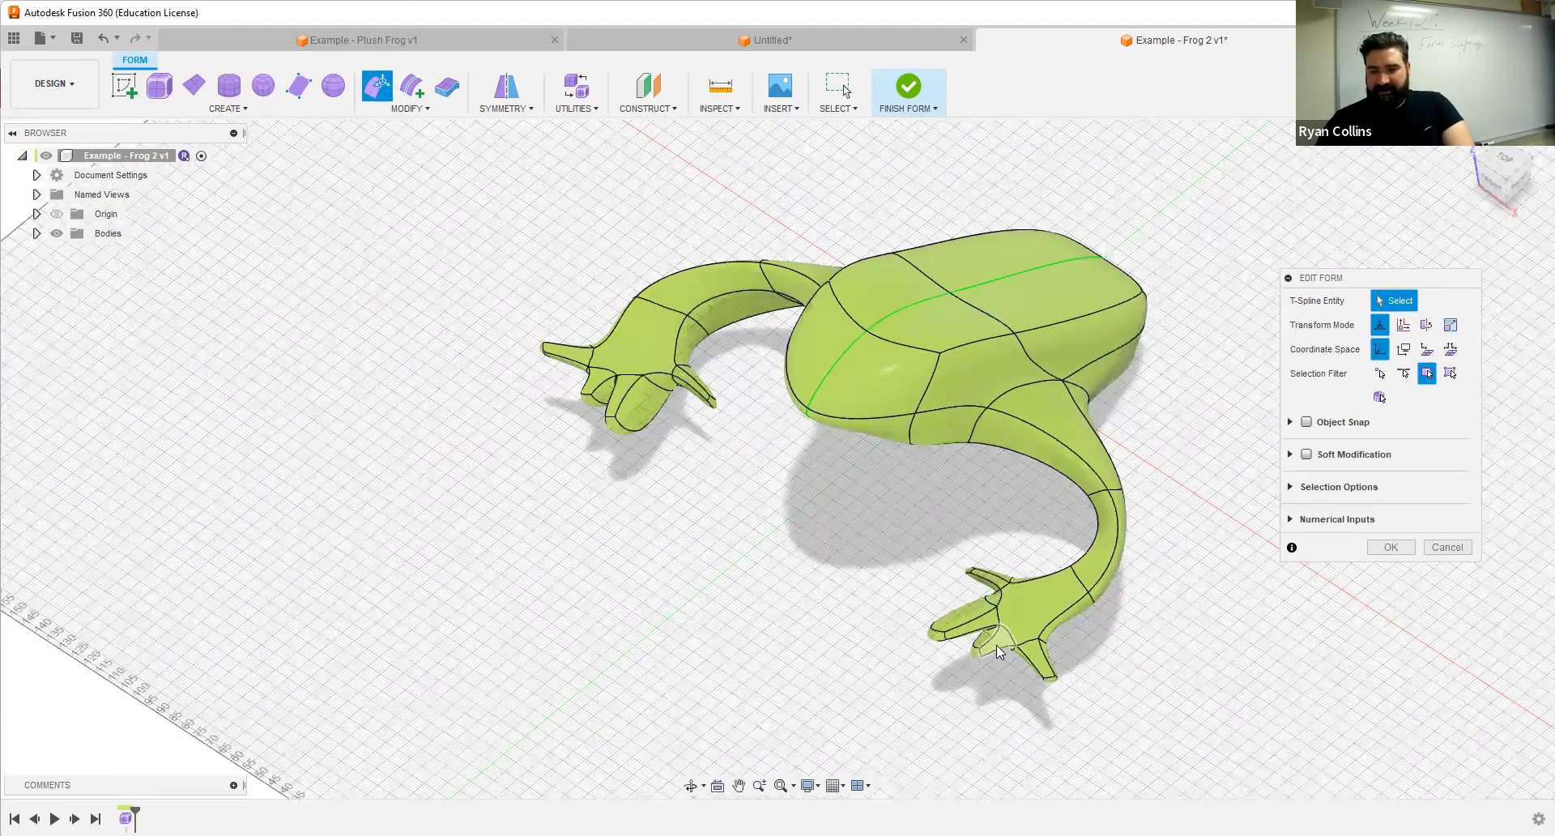
# Step: Select the five faces of the toe next to the inner one and flatten them vertically to a scale of about 0.547
pyautogui.moveTo(897, 588); pyautogui.dragTo(954, 674)
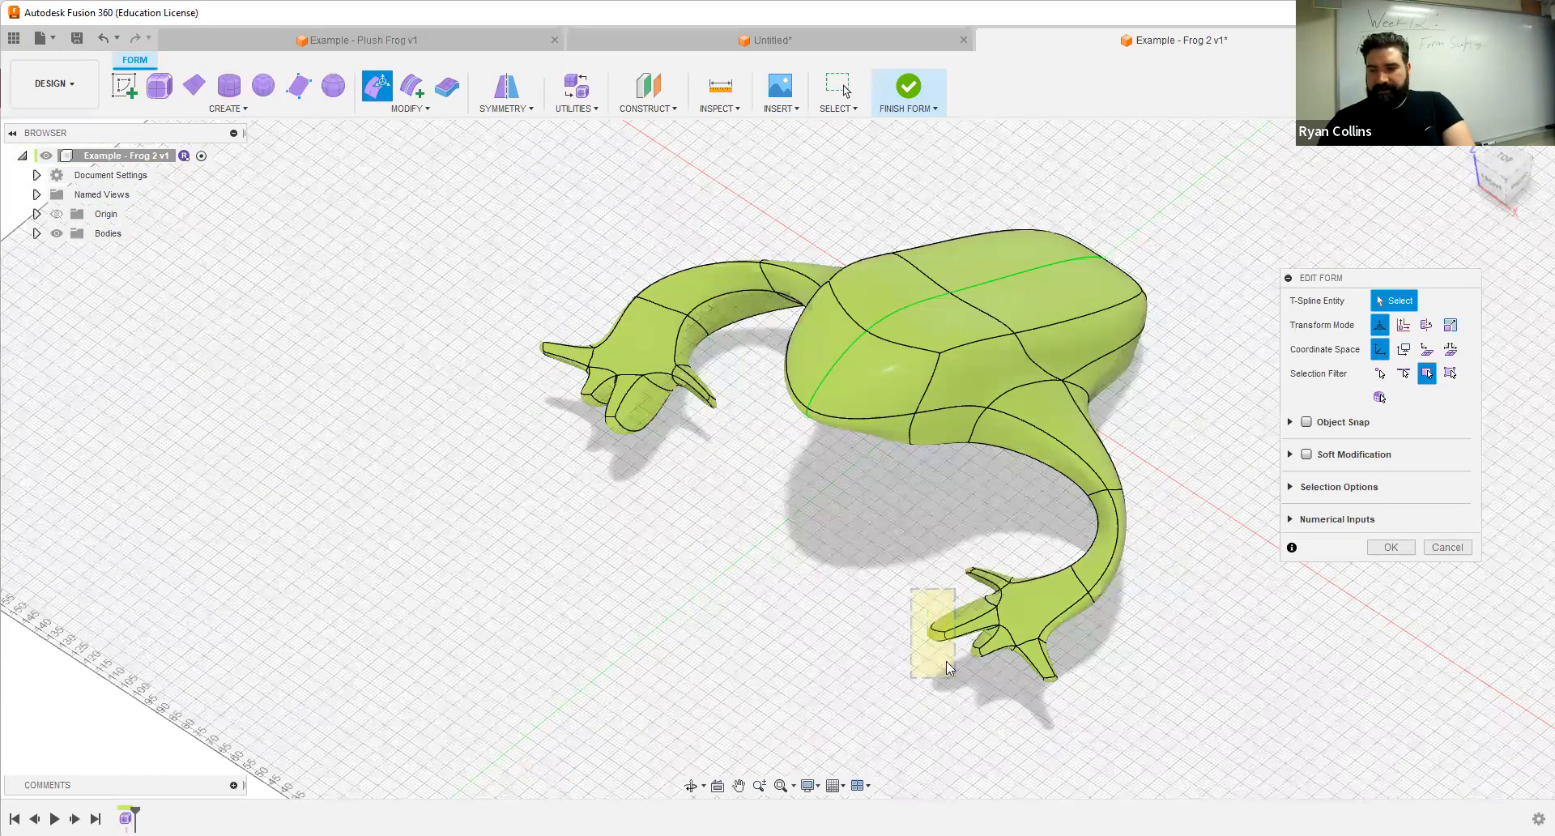
pyautogui.moveTo(946, 661); pyautogui.dragTo(940, 663)
pyautogui.scroll(5, 940, 663)
pyautogui.moveTo(1034, 604)
pyautogui.keyDown('shift'); pyautogui.mouseDown(button='middle')
pyautogui.moveTo(1025, 584)
pyautogui.moveTo(1035, 596)
pyautogui.mouseUp(button='middle'); pyautogui.keyUp('shift')
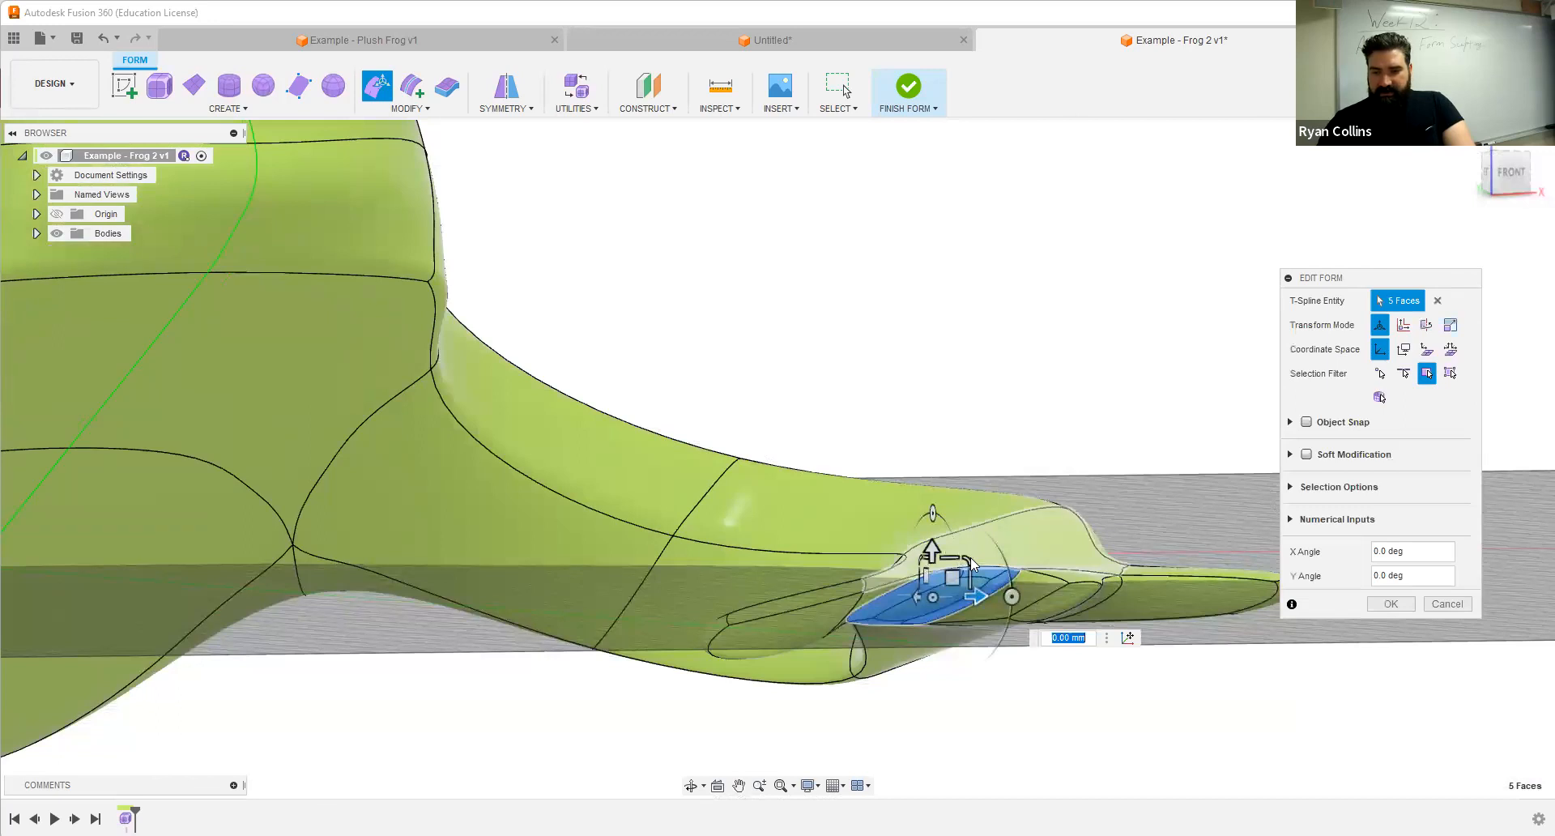
pyautogui.moveTo(971, 557); pyautogui.dragTo(1050, 484)
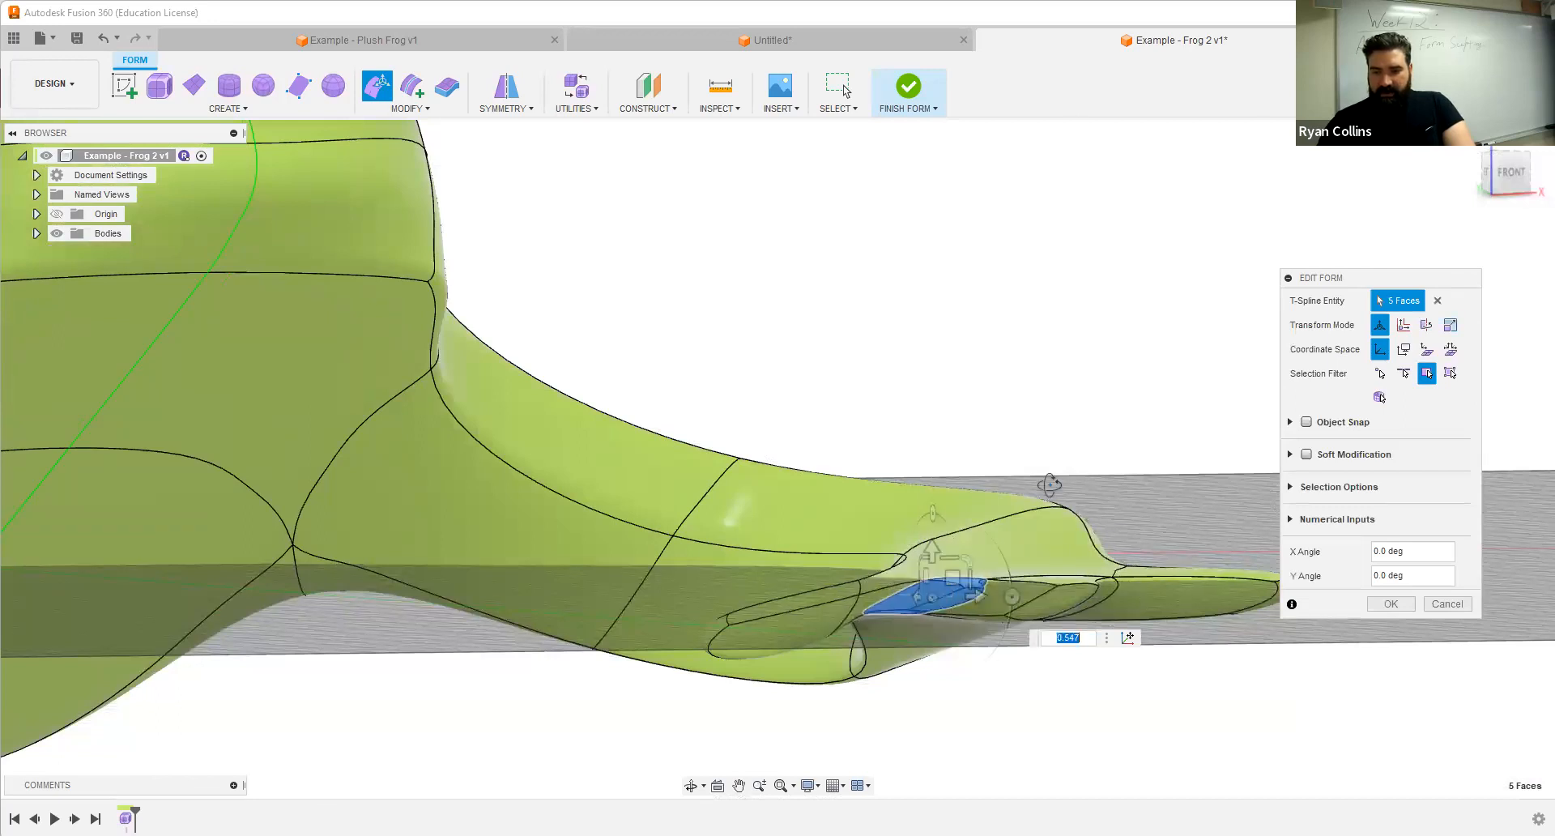
pyautogui.moveTo(1028, 496)
pyautogui.keyDown('shift'); pyautogui.mouseDown(button='middle')
pyautogui.moveTo(1002, 522)
pyautogui.moveTo(1017, 513)
pyautogui.mouseUp(button='middle'); pyautogui.keyUp('shift')
# Step: Rotate the toe next to the inner one by a Y angle of -25 degrees and finish the form edit
pyautogui.keyDown('shift'); pyautogui.moveTo(922, 654); pyautogui.dragTo(909, 652, button='middle'); pyautogui.keyUp('shift')
pyautogui.moveTo(908, 659); pyautogui.dragTo(900, 630)
pyautogui.keyDown('shift'); pyautogui.moveTo(1038, 620); pyautogui.dragTo(1071, 679, button='middle'); pyautogui.keyUp('shift')
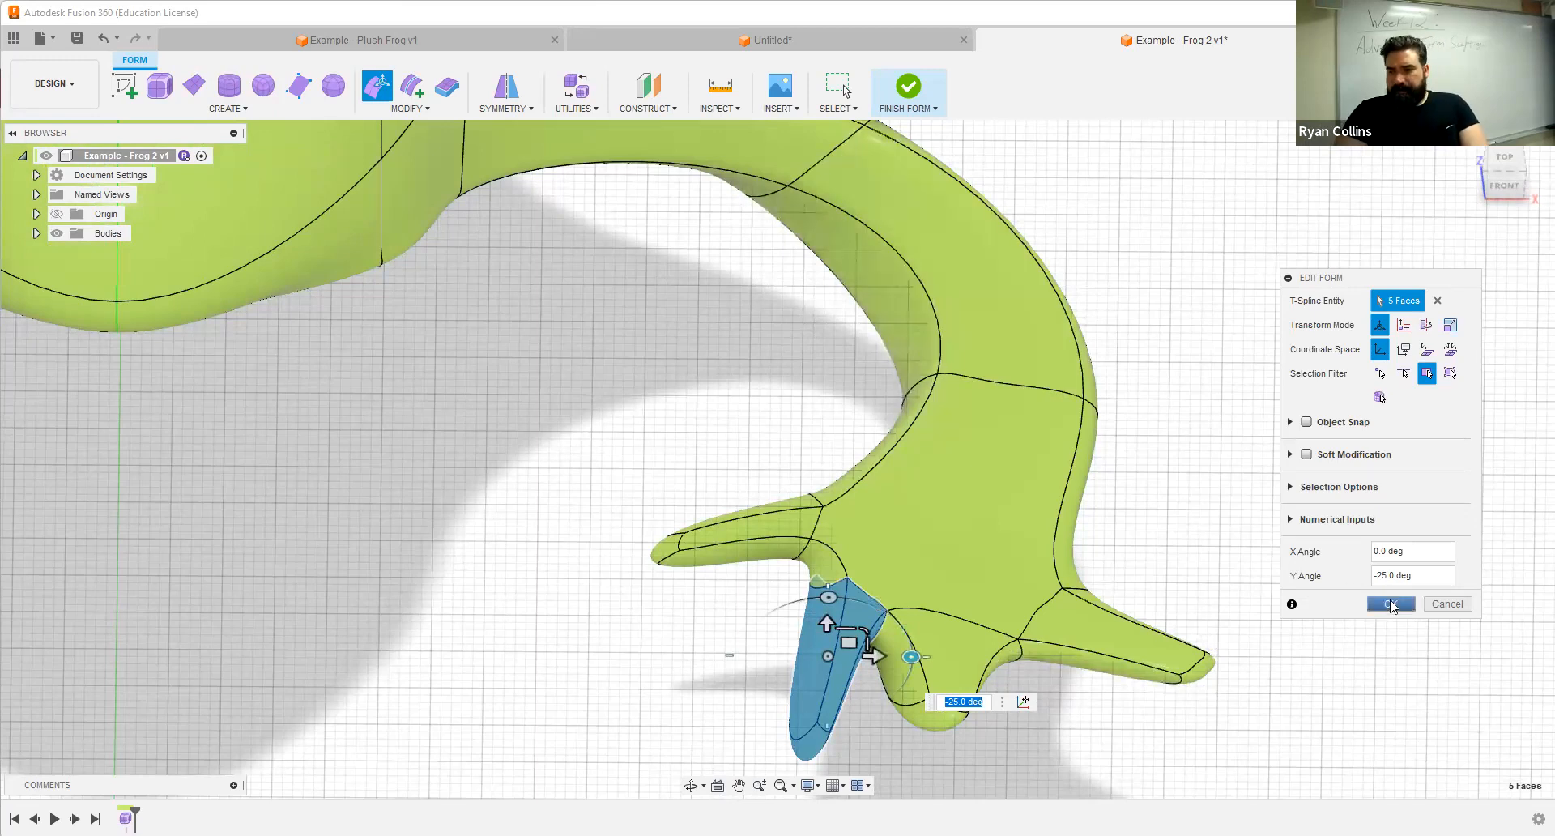
pyautogui.click(1391, 603)
# Step: Save the design as a new version with the description "Front Legs-ish"
pyautogui.scroll(-5, 1218, 389)
pyautogui.keyDown('shift'); pyautogui.moveTo(1218, 378); pyautogui.dragTo(1017, 475, button='middle'); pyautogui.keyUp('shift')
pyautogui.click(1022, 471)
pyautogui.moveTo(1113, 424); pyautogui.dragTo(1038, 536, button='middle')
pyautogui.moveTo(972, 350); pyautogui.dragTo(1089, 481, button='middle')
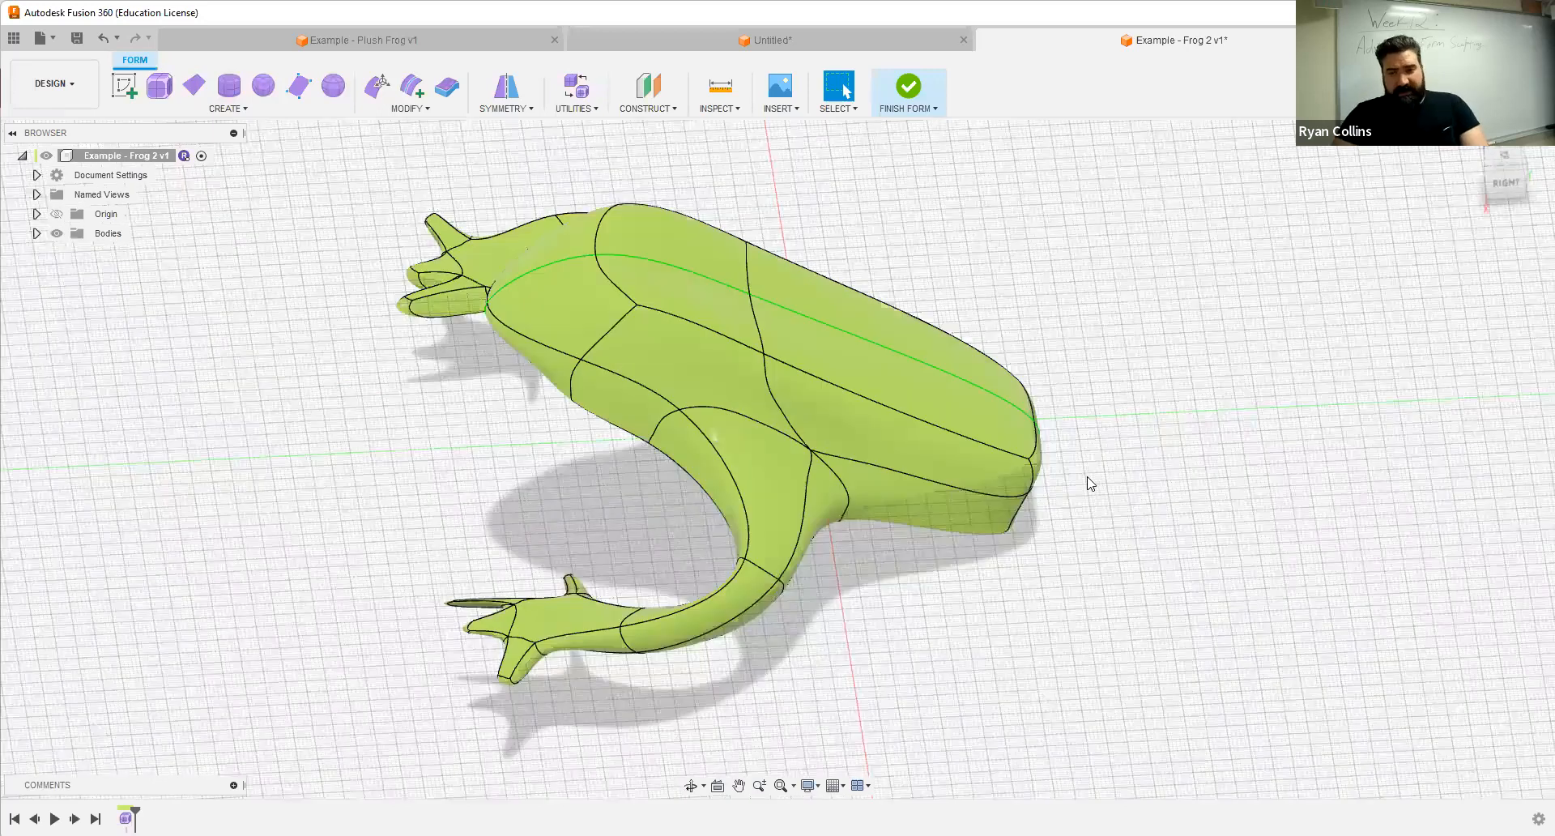
pyautogui.hotkey('ctrl', 's')
pyautogui.write('Front Legs-ish')
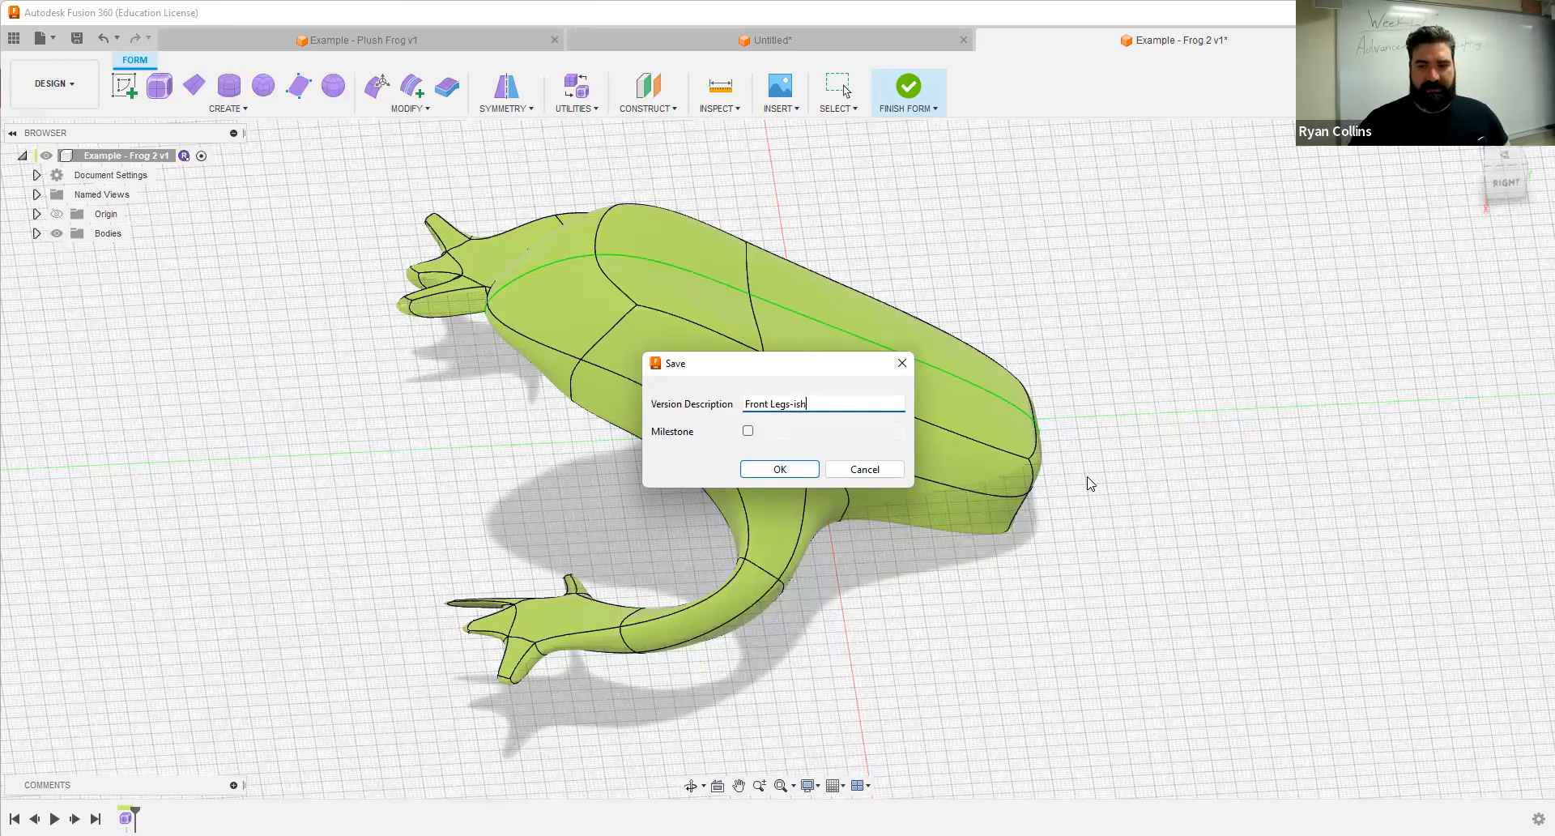
pyautogui.press('Return')
# Step: Insert a single-sided edge across the back, behind the edge at the rear of the head, at an insert location of -0.5
pyautogui.click(840, 331)
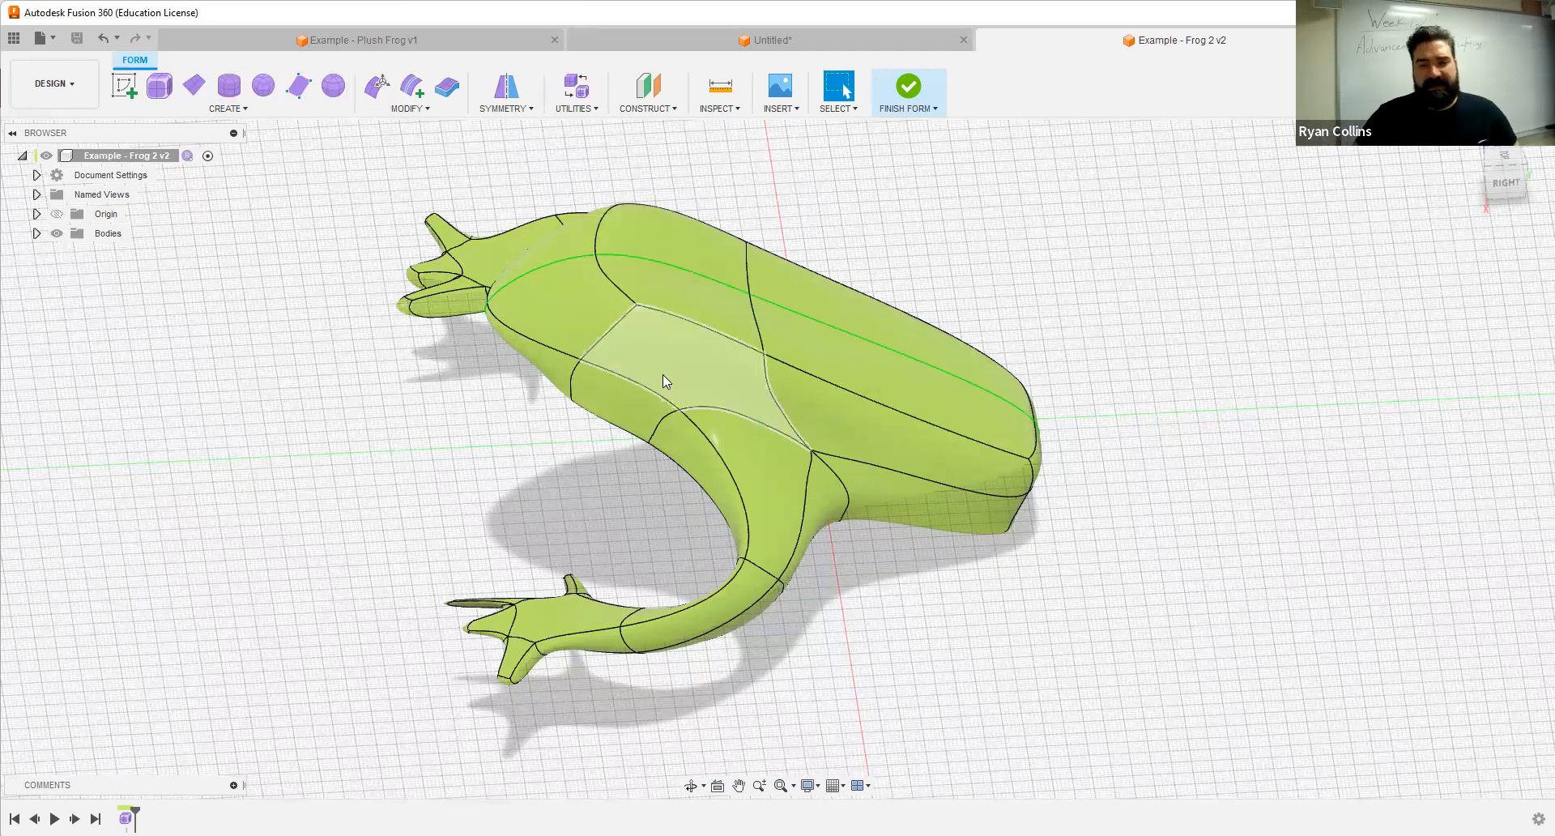
pyautogui.moveTo(682, 357)
pyautogui.keyDown('shift'); pyautogui.mouseDown(button='middle')
pyautogui.moveTo(545, 362)
pyautogui.moveTo(656, 344)
pyautogui.moveTo(677, 368)
pyautogui.mouseUp(button='middle'); pyautogui.keyUp('shift')
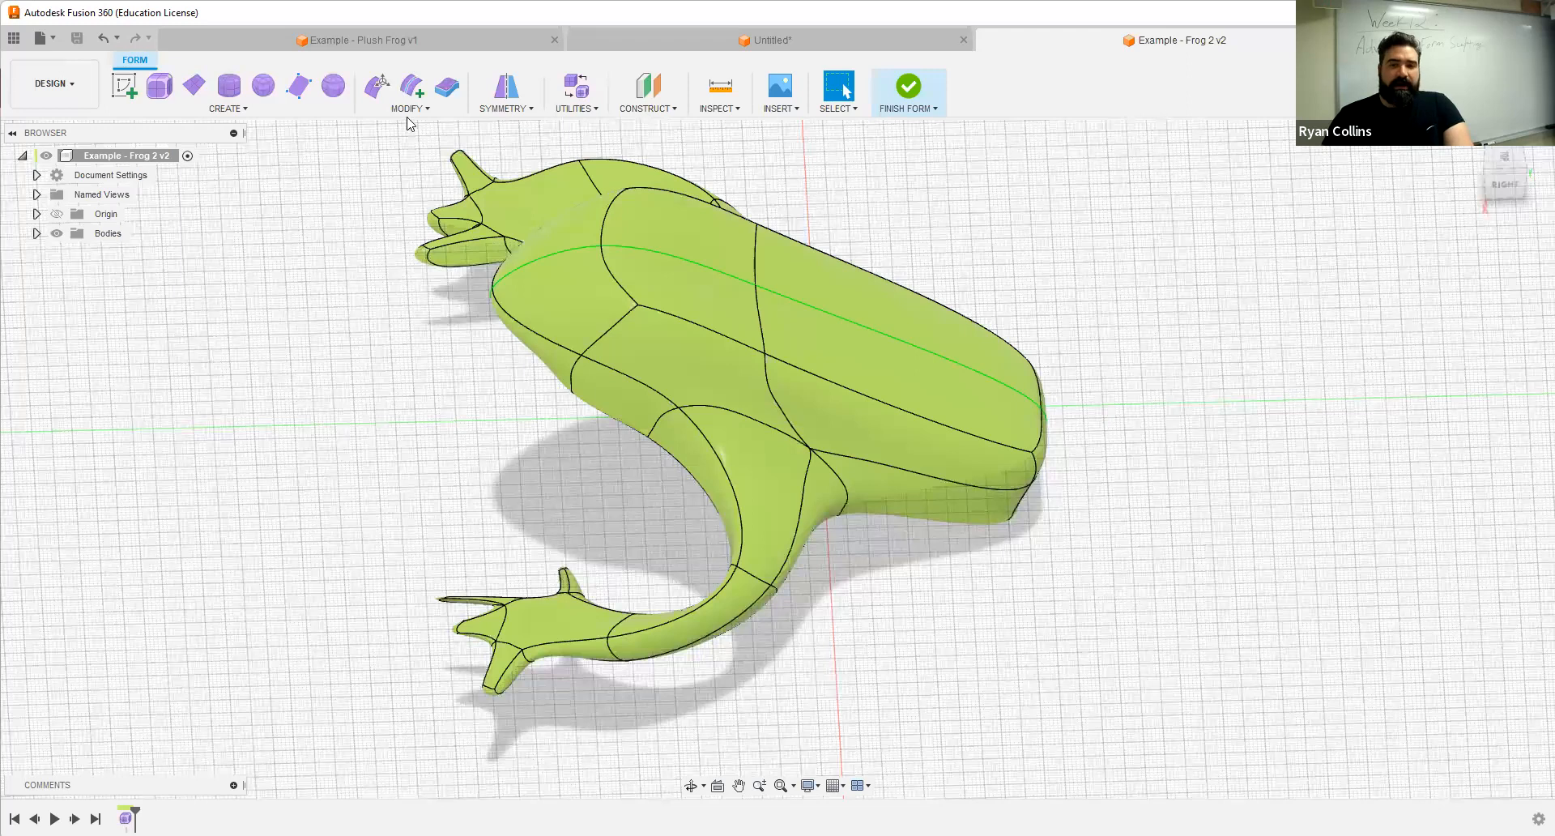
pyautogui.click(411, 86)
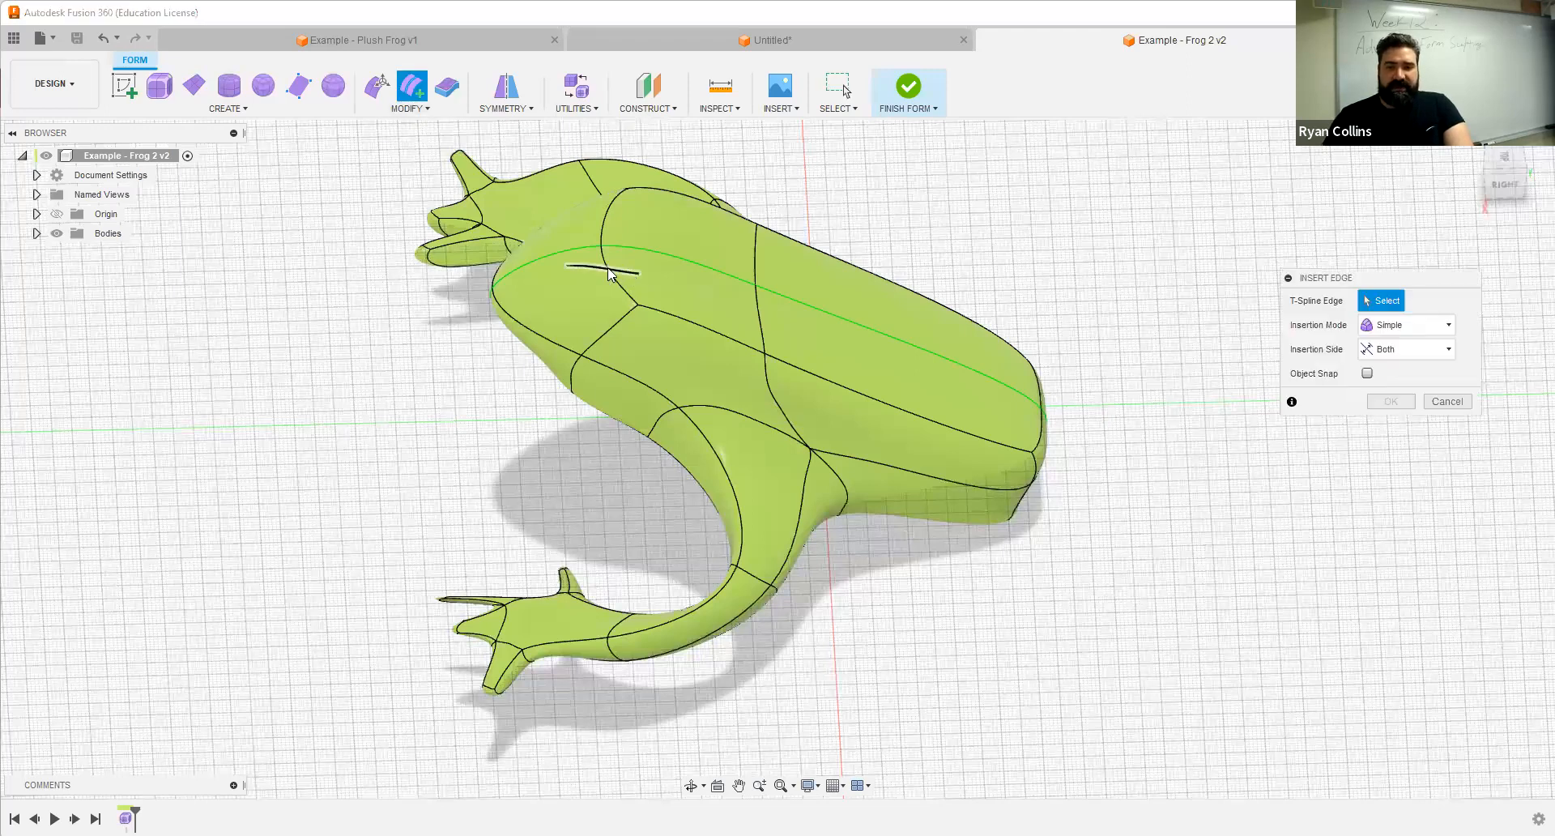
pyautogui.click(621, 319)
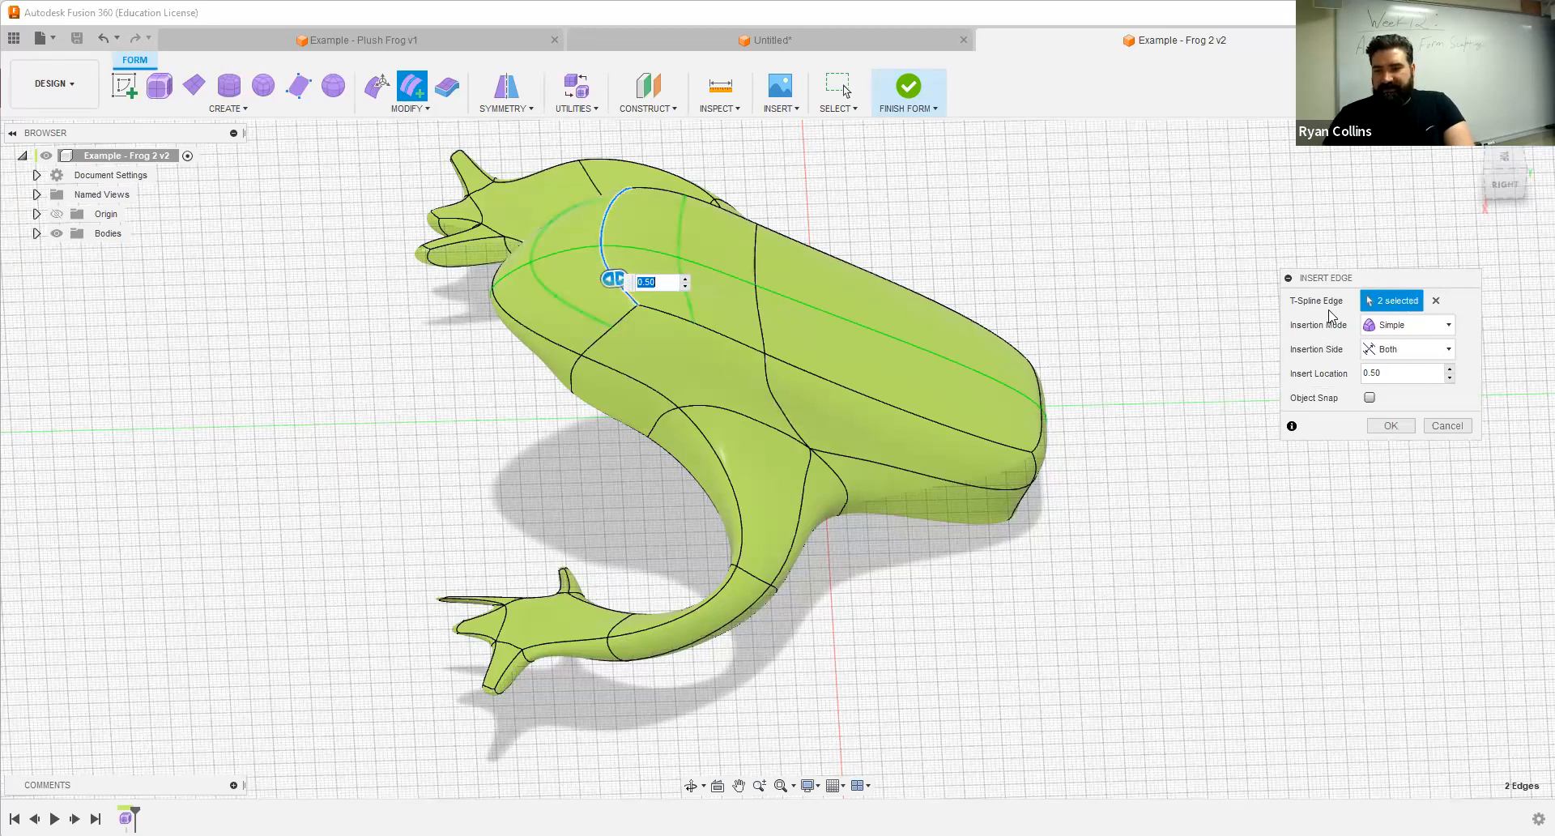
pyautogui.click(1451, 353)
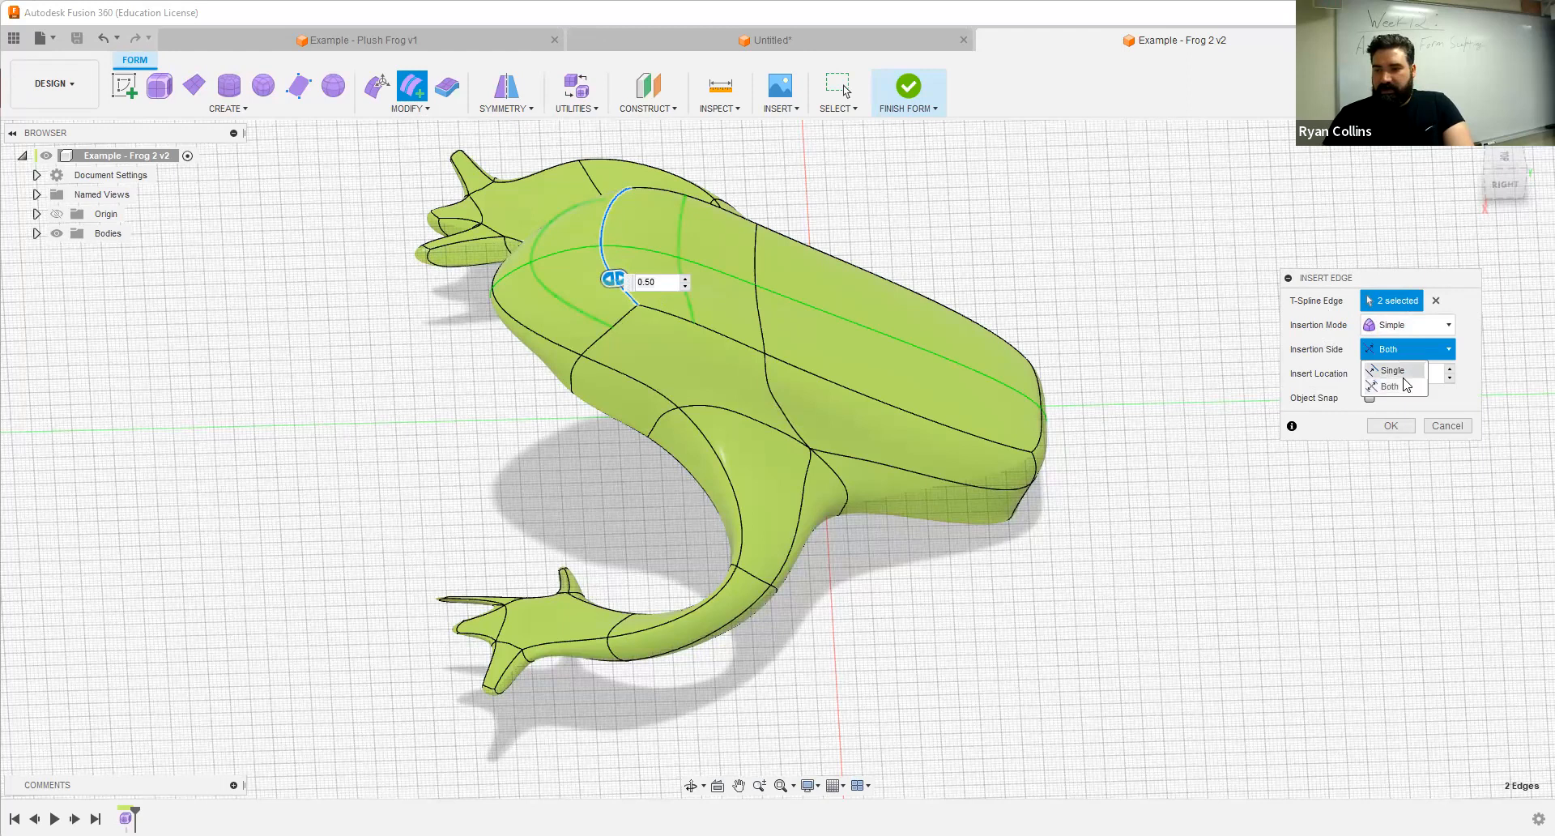
pyautogui.click(1405, 372)
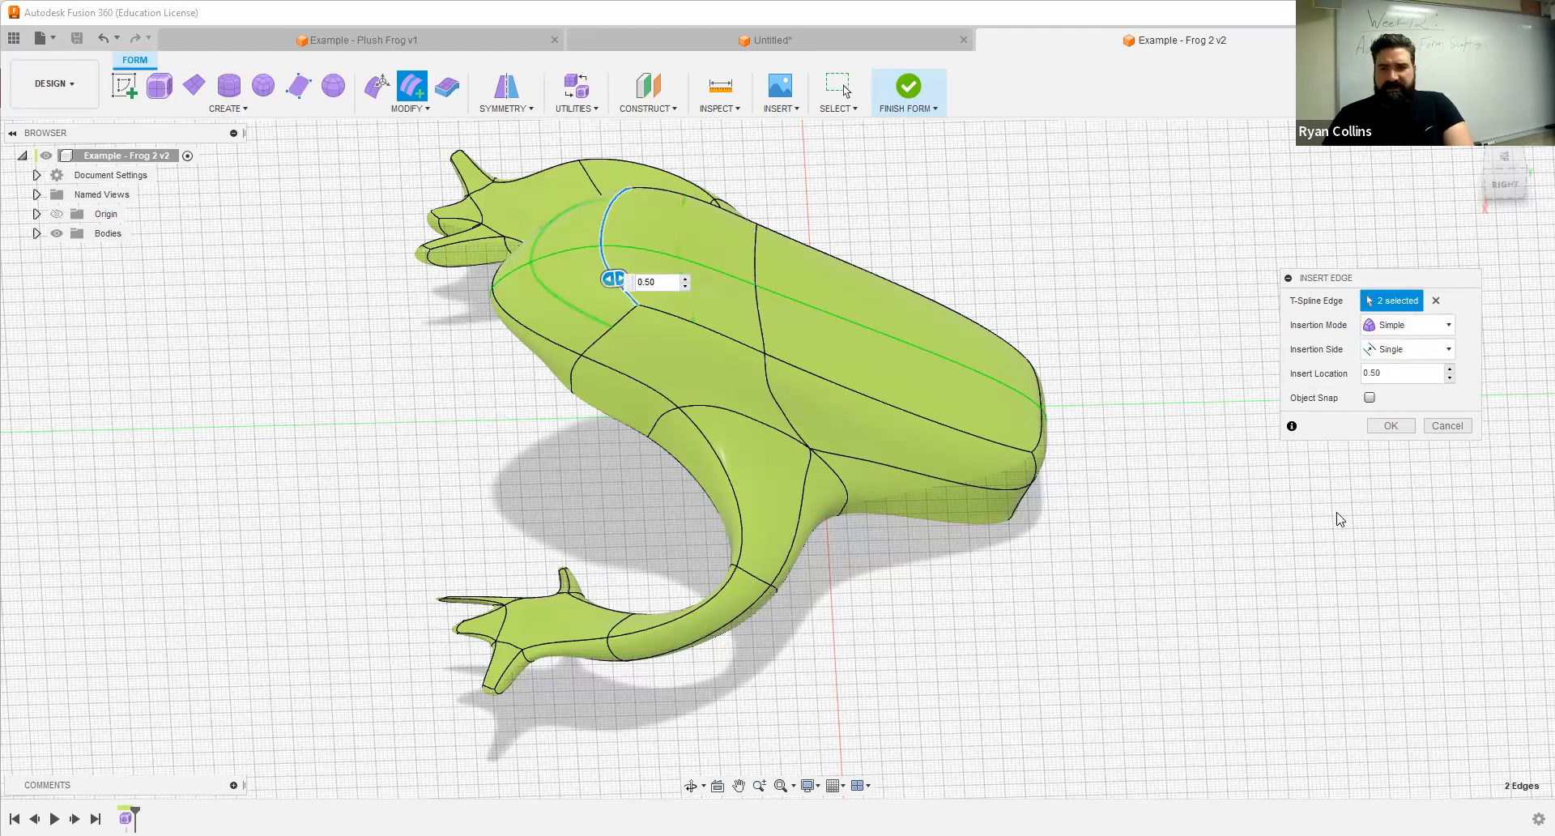
pyautogui.moveTo(613, 276); pyautogui.dragTo(767, 297)
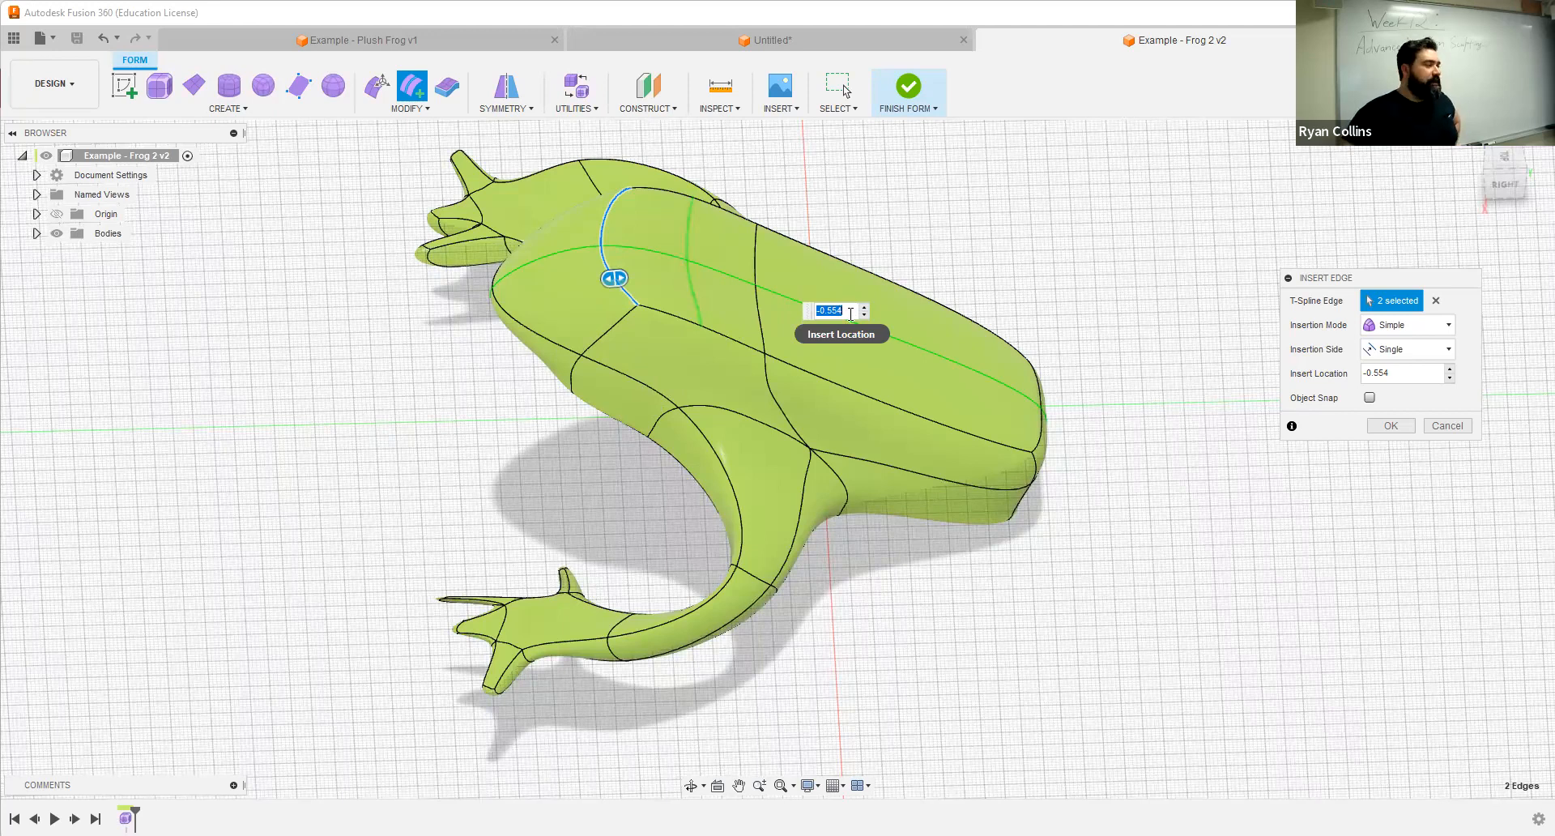
pyautogui.write('-.5')
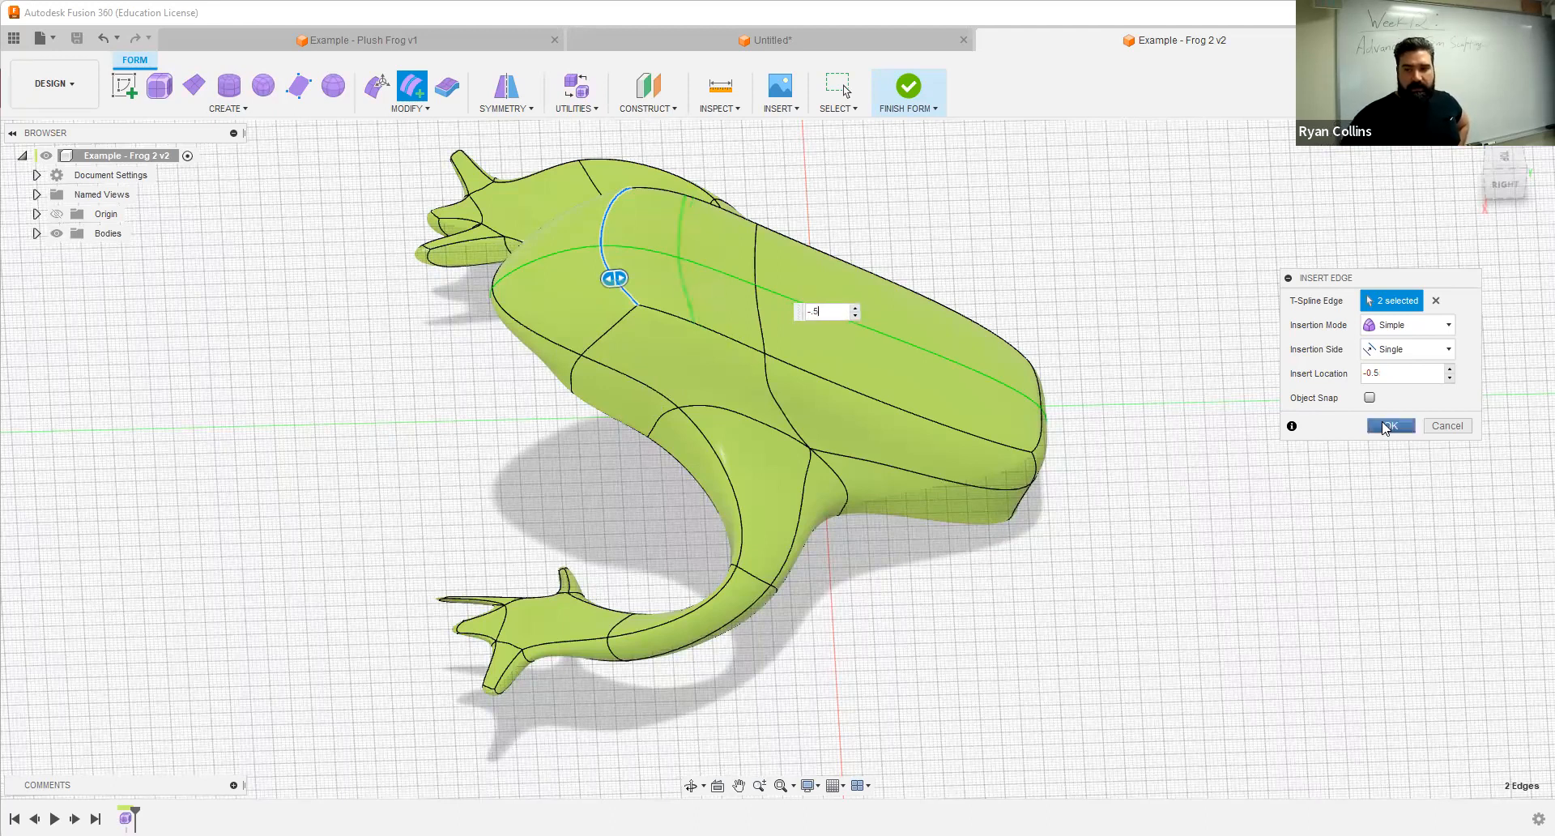
# Step: Try to continue the new back edge down the side with a single-sided edge inserted behind the neck's side edge at location -1.00
pyautogui.rightClick(1246, 266)
pyautogui.click(1245, 217)
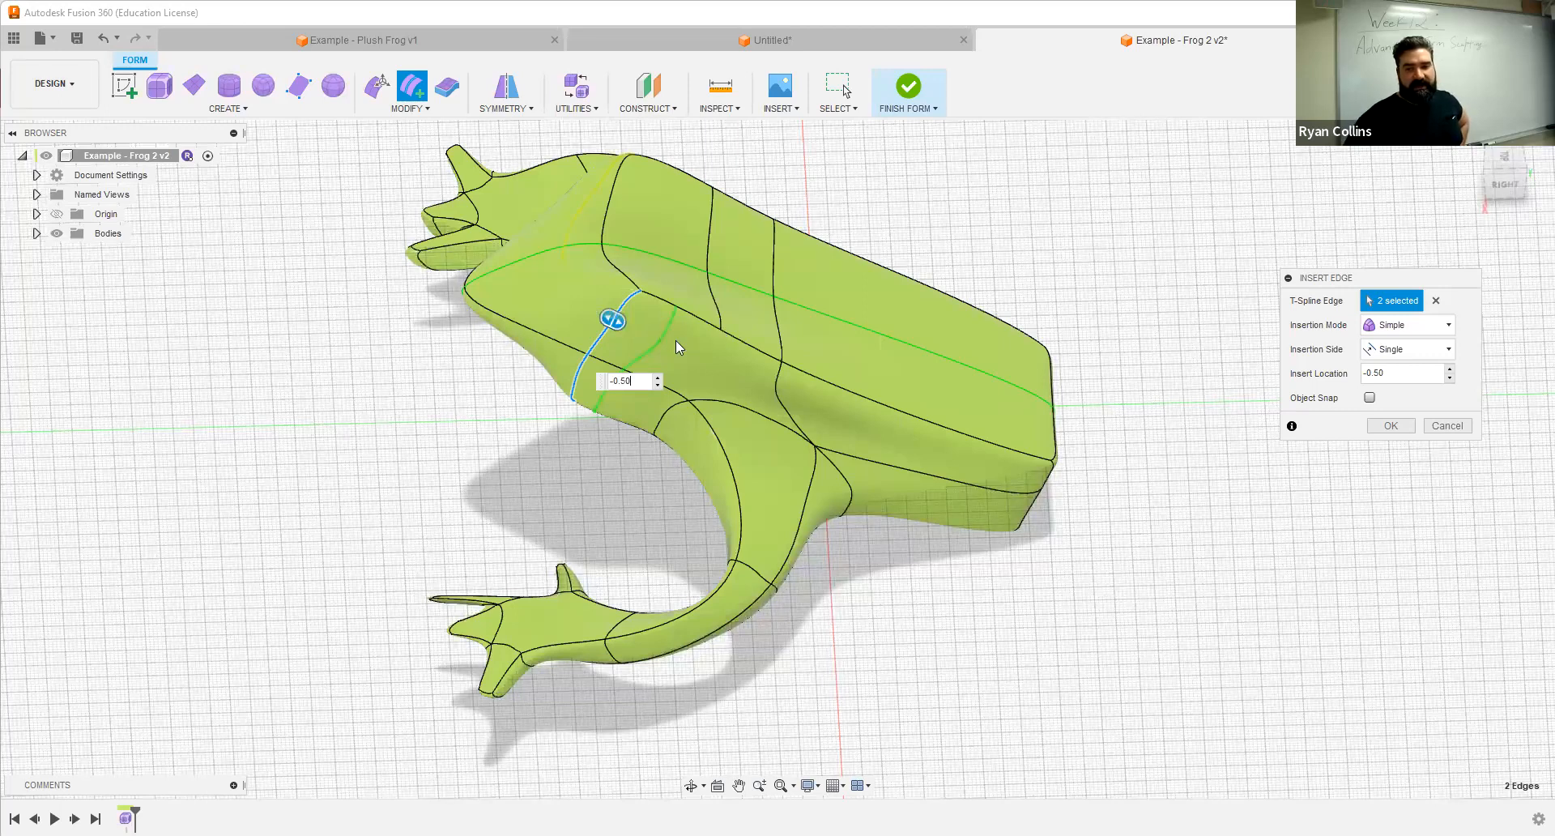
pyautogui.moveTo(675, 340); pyautogui.dragTo(721, 350)
pyautogui.scroll(3, 675, 340)
pyautogui.scroll(5, 781, 356)
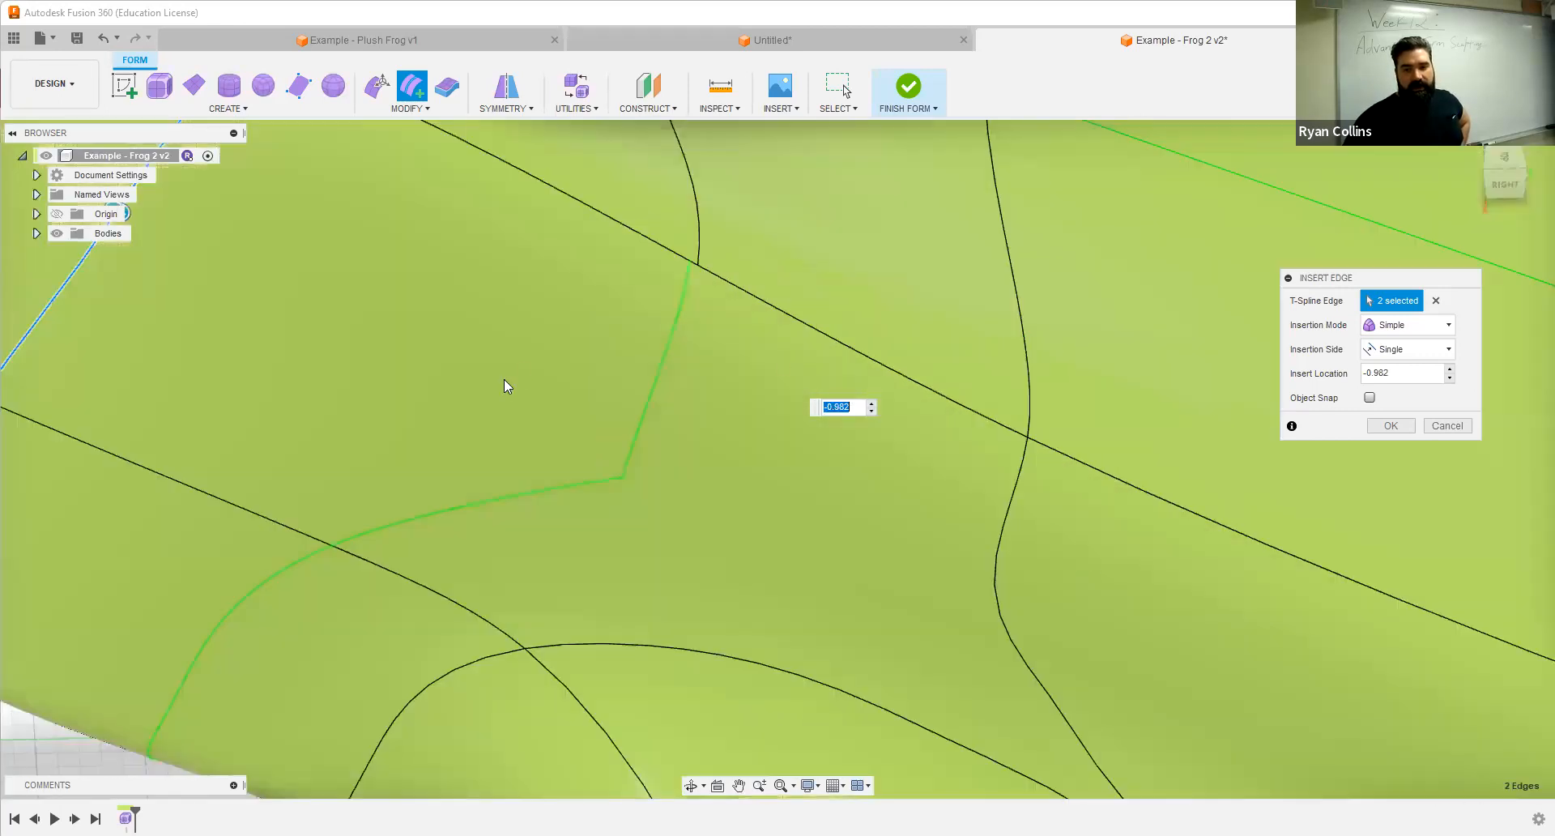
pyautogui.scroll(-2, 263, 279)
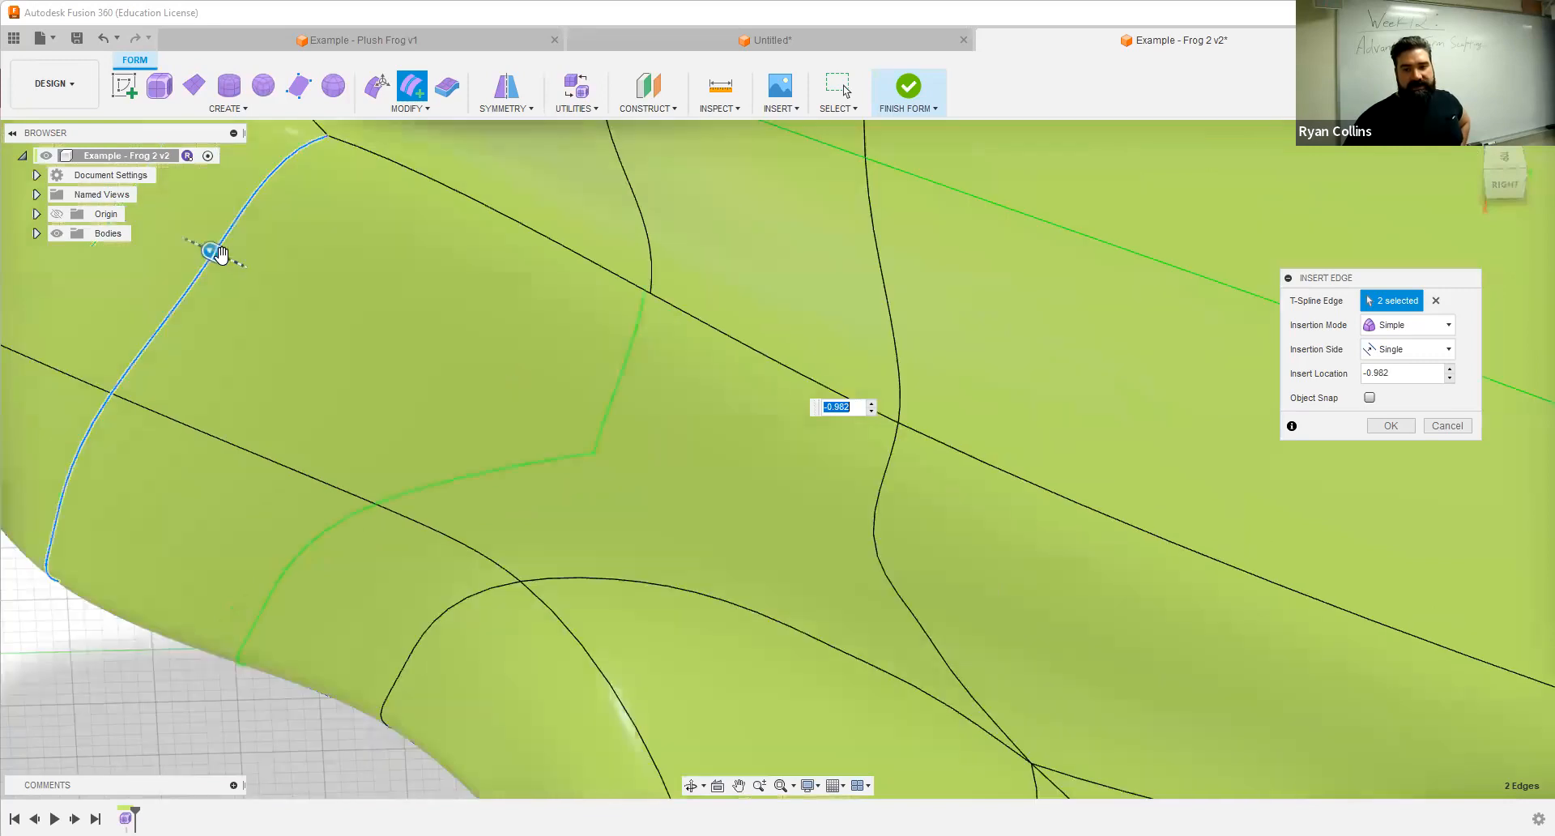
pyautogui.moveTo(221, 257); pyautogui.dragTo(230, 257)
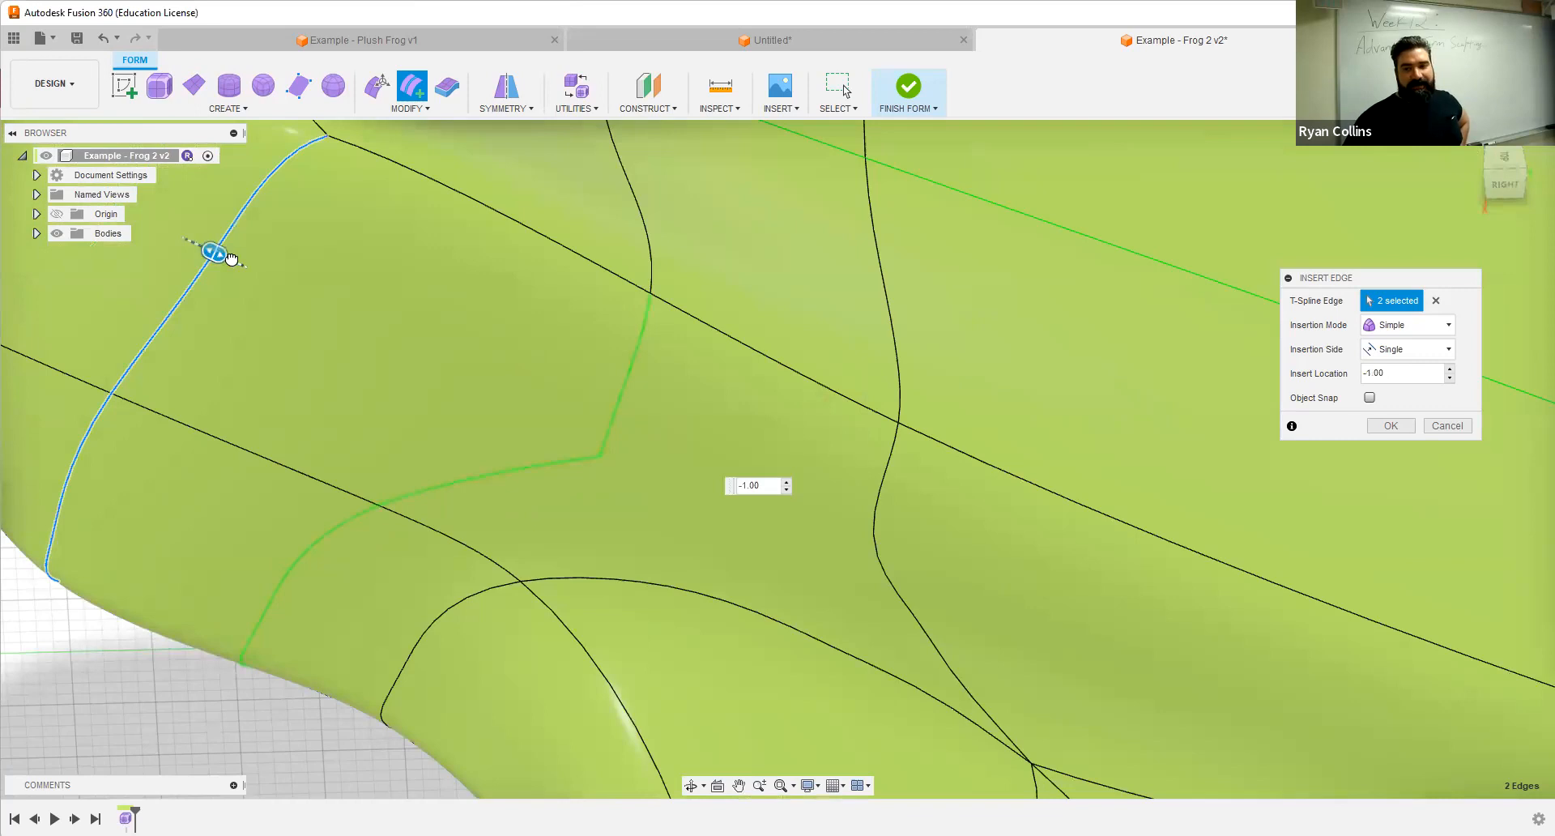
pyautogui.click(1390, 427)
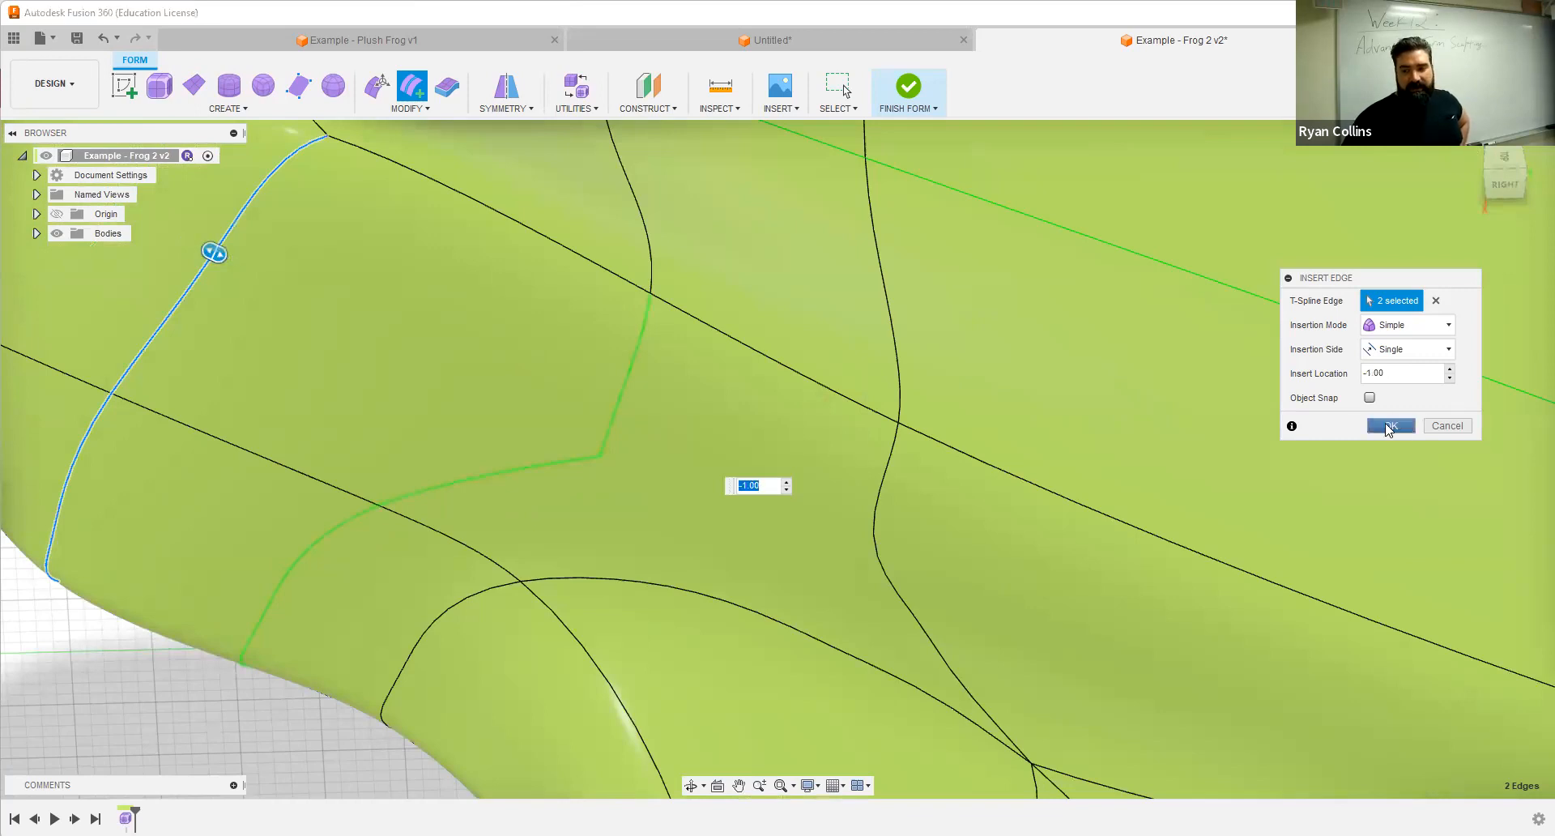
# Step: Examine how the inserted edges meet on the frog's back and side, in both box and smooth display
pyautogui.scroll(-6, 807, 392)
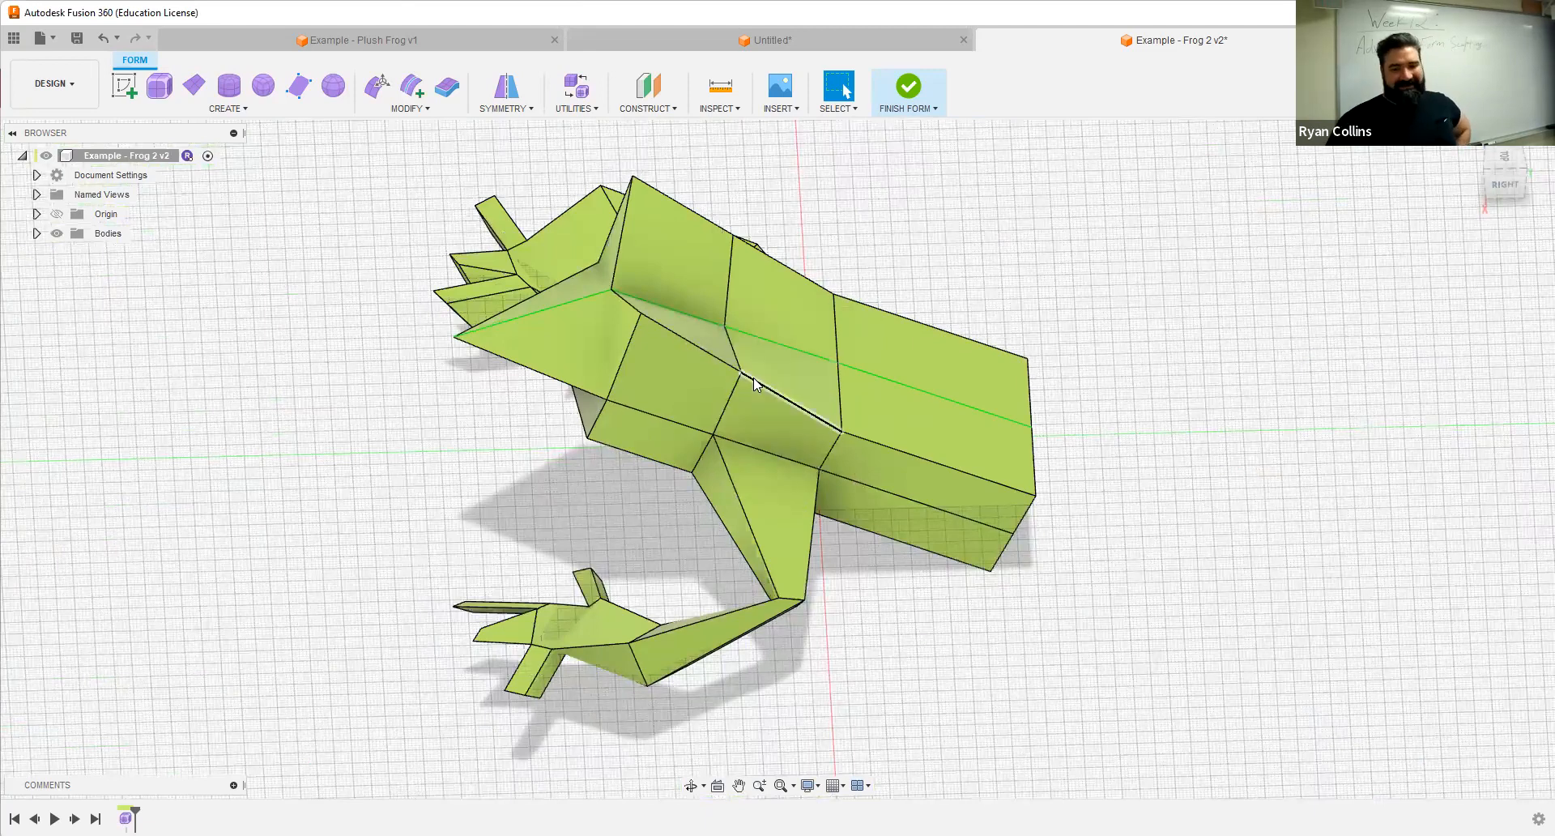
pyautogui.keyDown('shift'); pyautogui.moveTo(753, 454); pyautogui.dragTo(713, 384, button='middle'); pyautogui.keyUp('shift')
pyautogui.scroll(6, 740, 374)
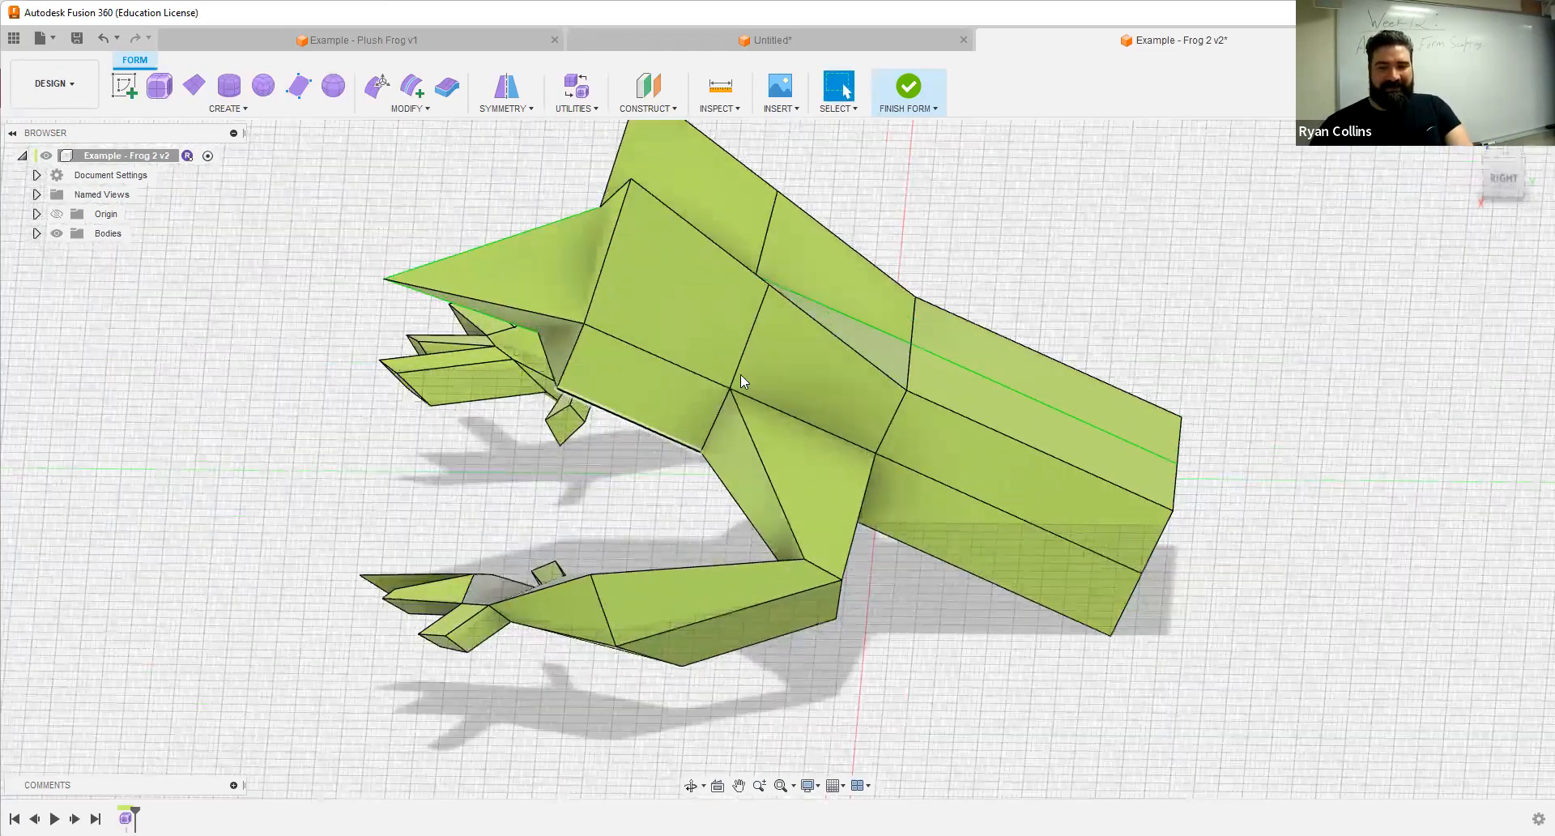
pyautogui.scroll(-6, 784, 338)
pyautogui.keyDown('shift'); pyautogui.moveTo(819, 198); pyautogui.dragTo(481, 335, button='middle'); pyautogui.keyUp('shift')
pyautogui.scroll(8, 606, 347)
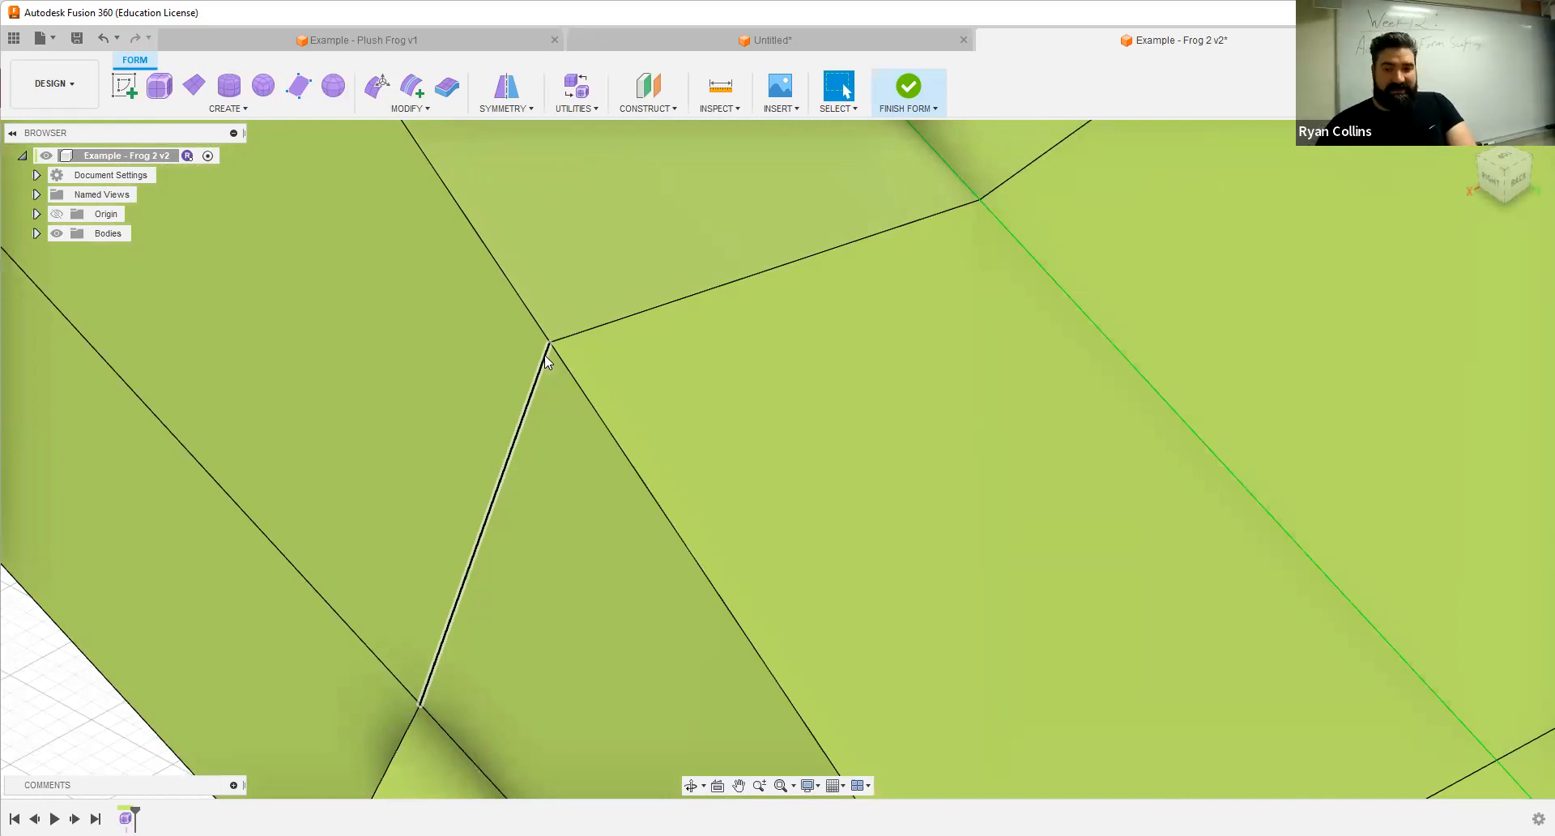
pyautogui.scroll(-10, 547, 361)
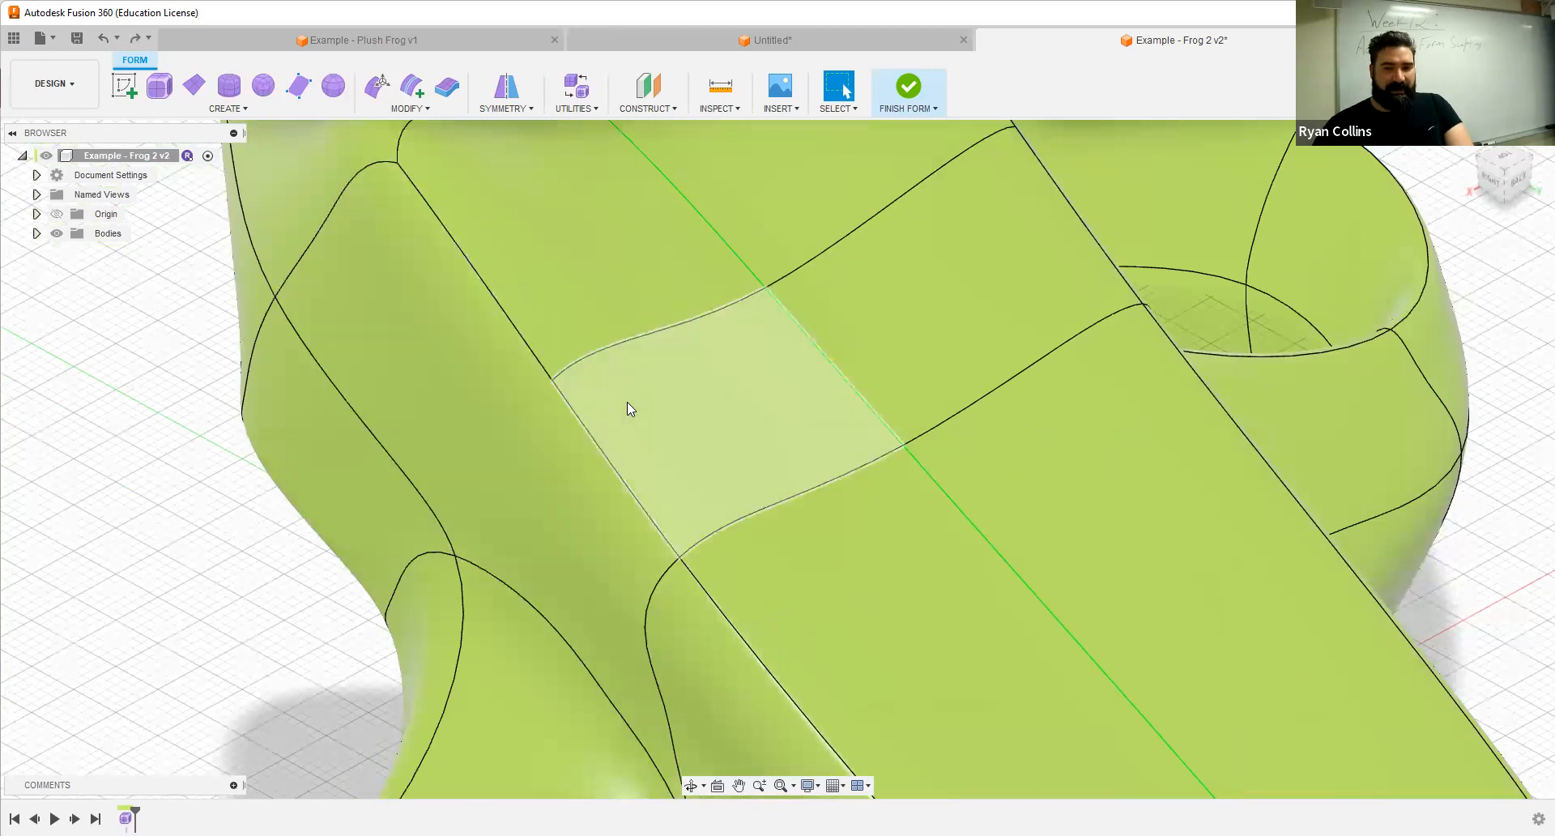
pyautogui.scroll(-5, 484, 366)
pyautogui.keyDown('shift'); pyautogui.moveTo(487, 366); pyautogui.dragTo(473, 300, button='middle'); pyautogui.keyUp('shift')
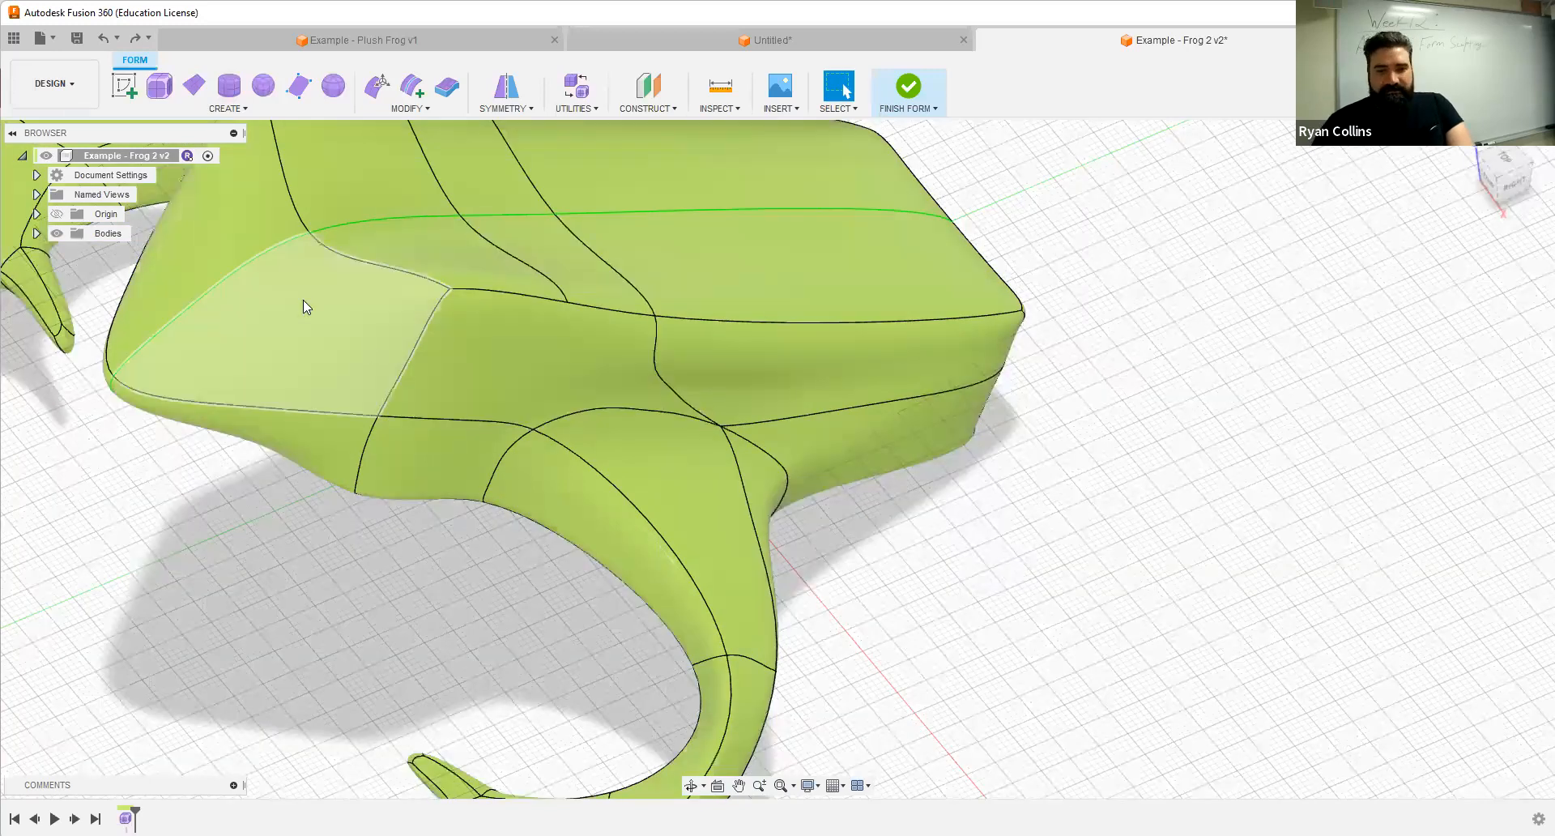
# Step: Move the side vertex at the underside of the head inward toward the symmetry line and finish the form edit
pyautogui.keyDown('shift'); pyautogui.moveTo(374, 358); pyautogui.dragTo(332, 502, button='middle'); pyautogui.keyUp('shift')
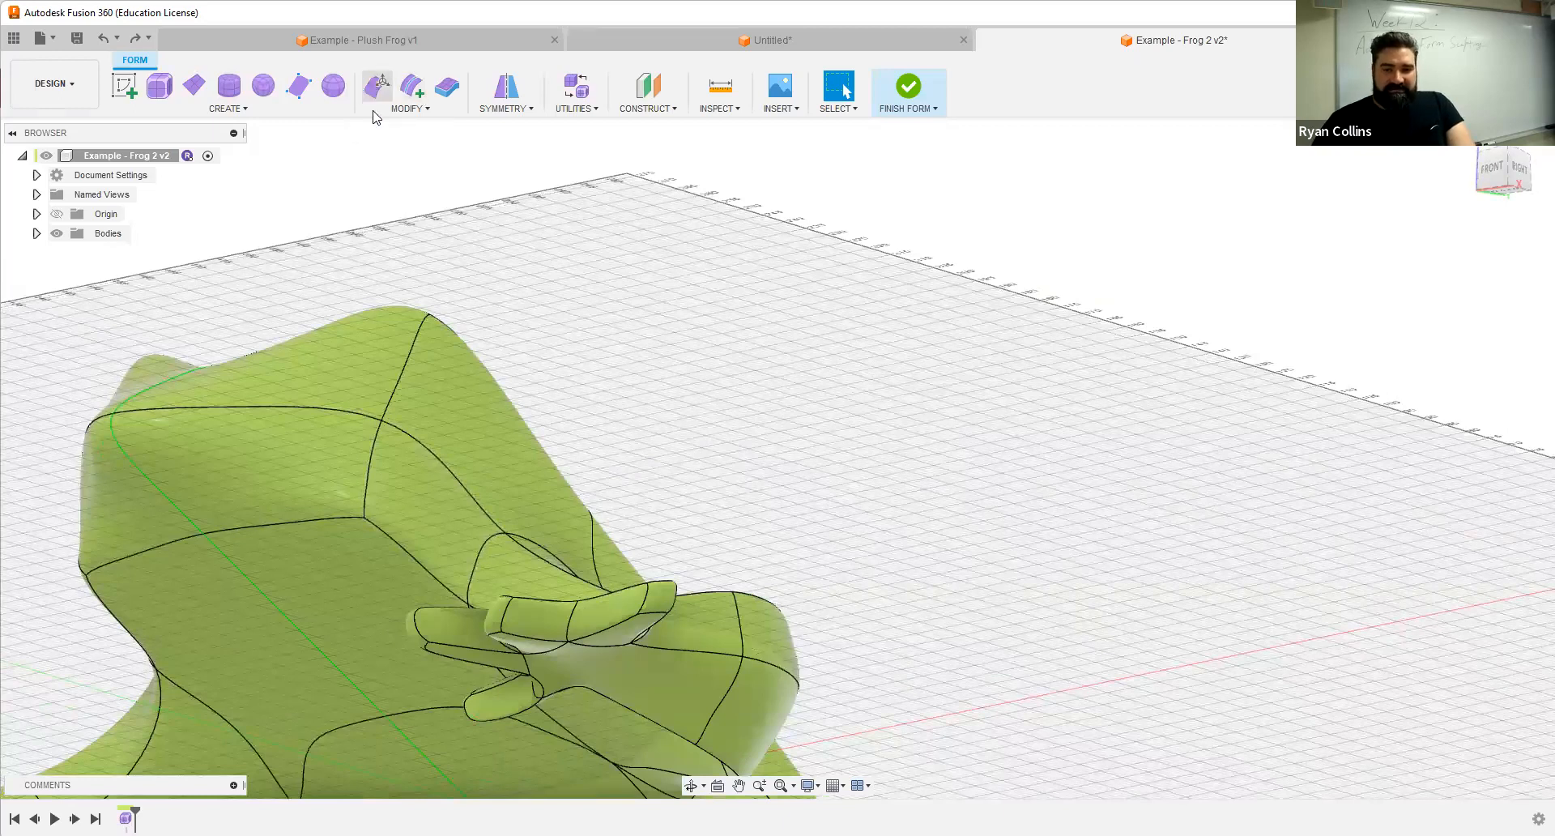
pyautogui.click(376, 86)
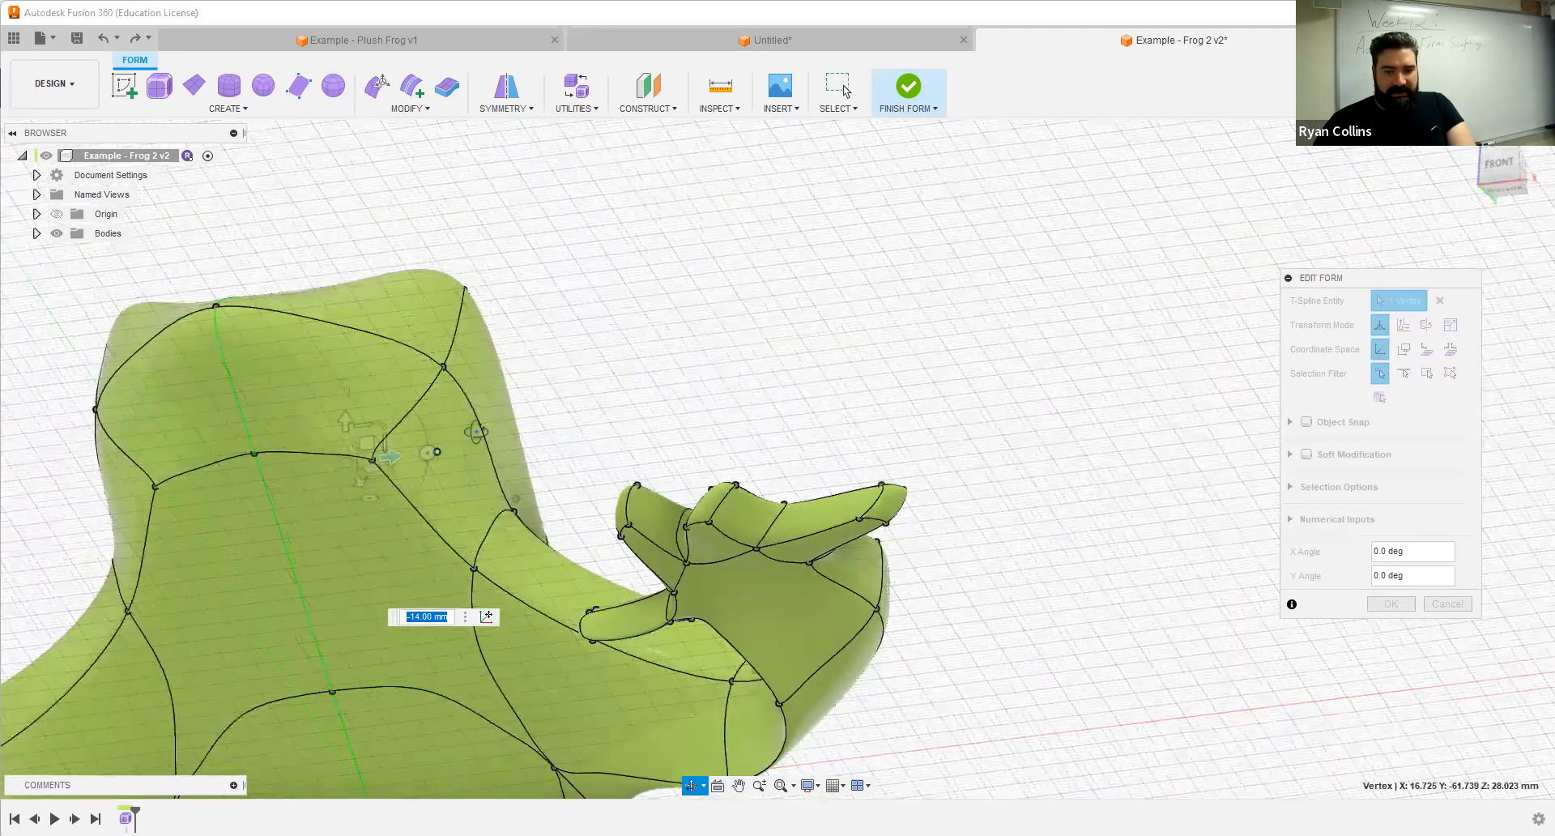
pyautogui.keyDown('shift'); pyautogui.moveTo(476, 432); pyautogui.dragTo(440, 476, button='middle'); pyautogui.keyUp('shift')
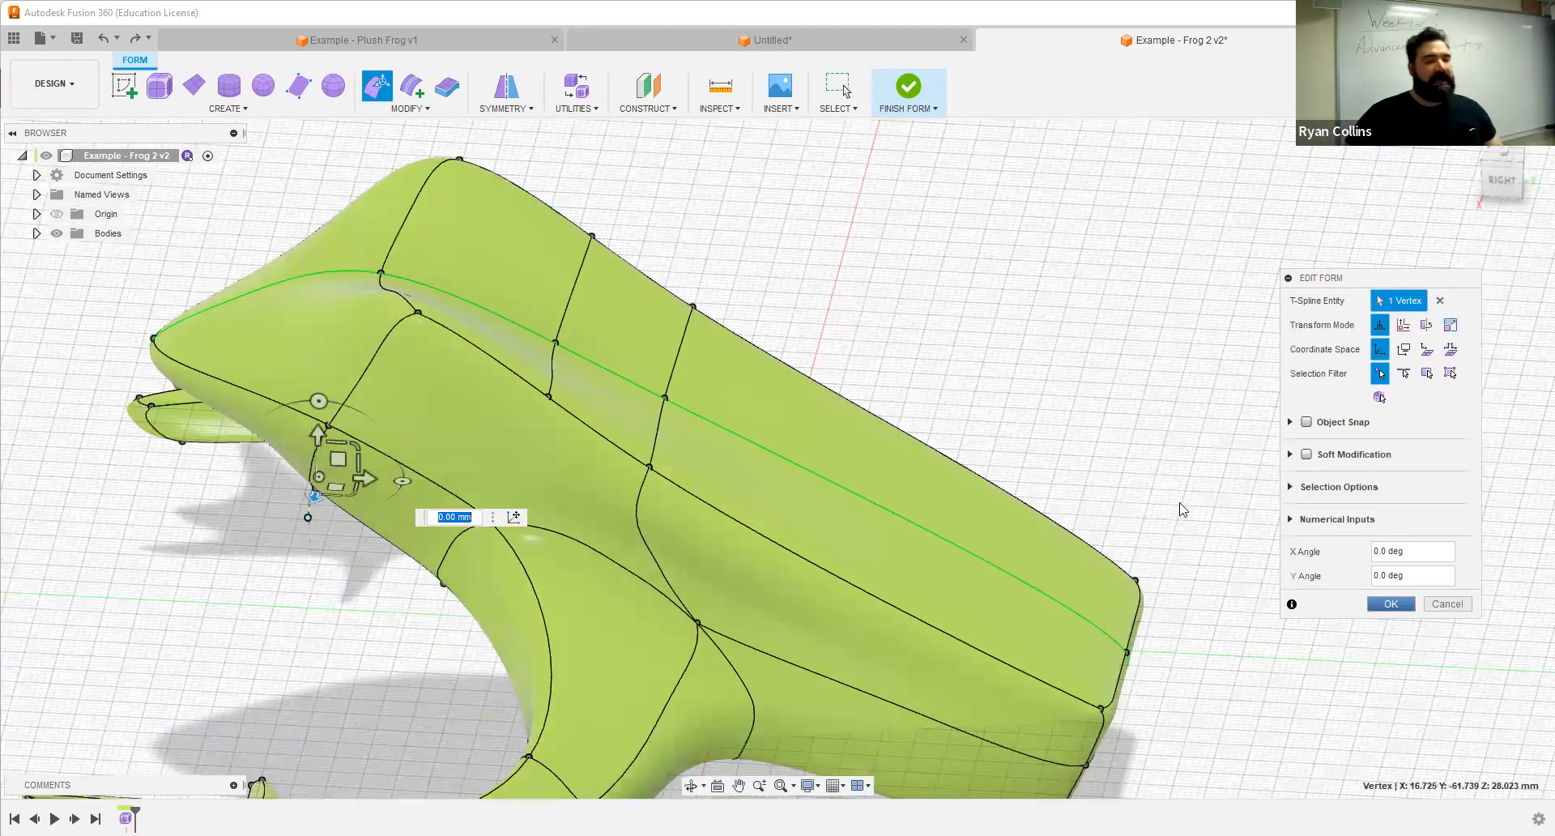
pyautogui.press('Return')
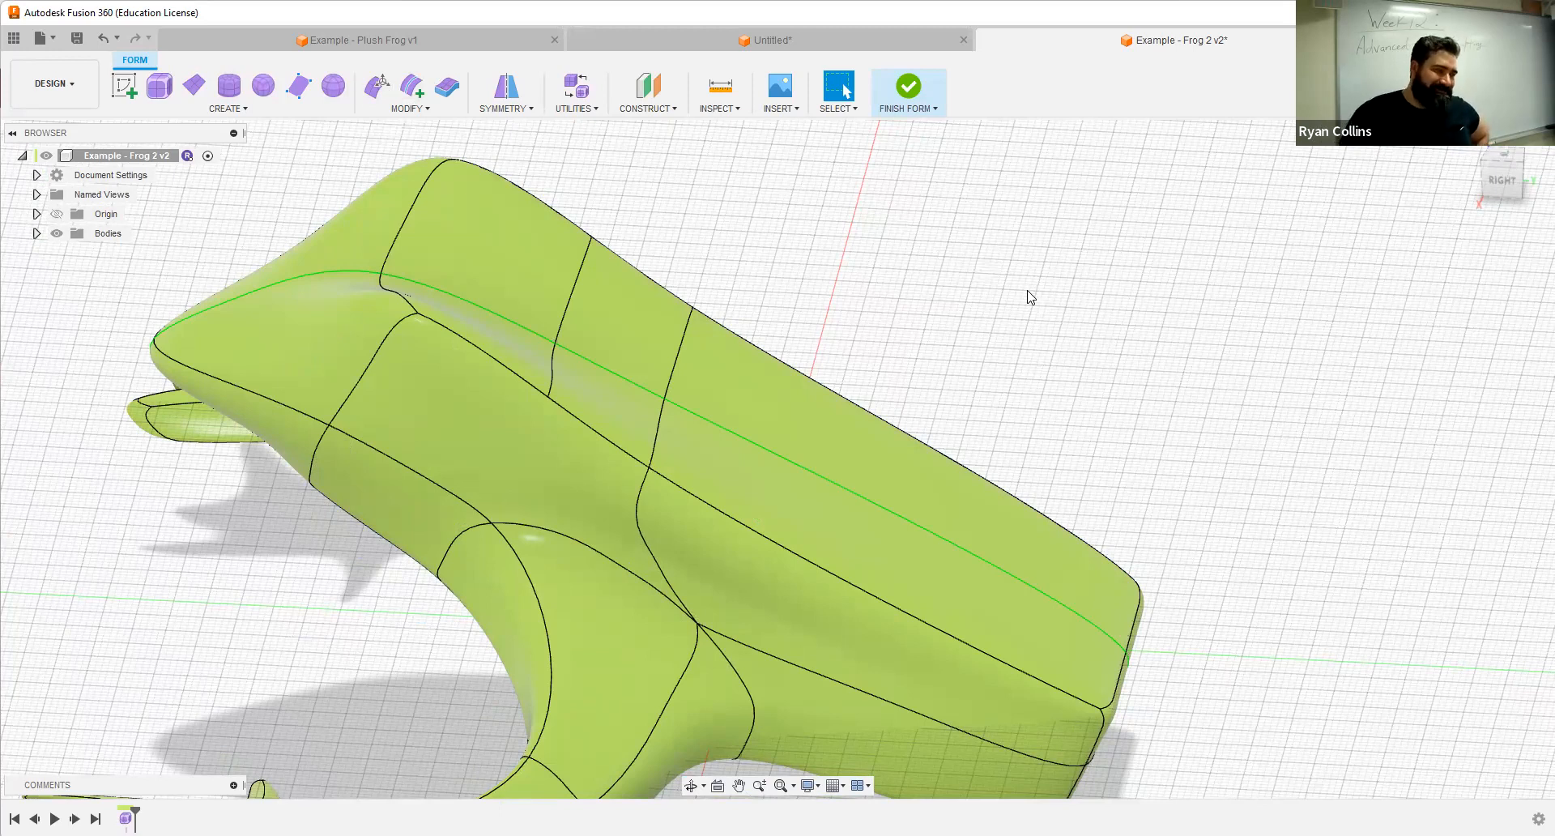
# Step: Compare the frog's rear end with the hind legs and underside in the Example - Plush Frog design, and return to Example - Frog 2
pyautogui.moveTo(930, 424); pyautogui.dragTo(907, 385, button='middle')
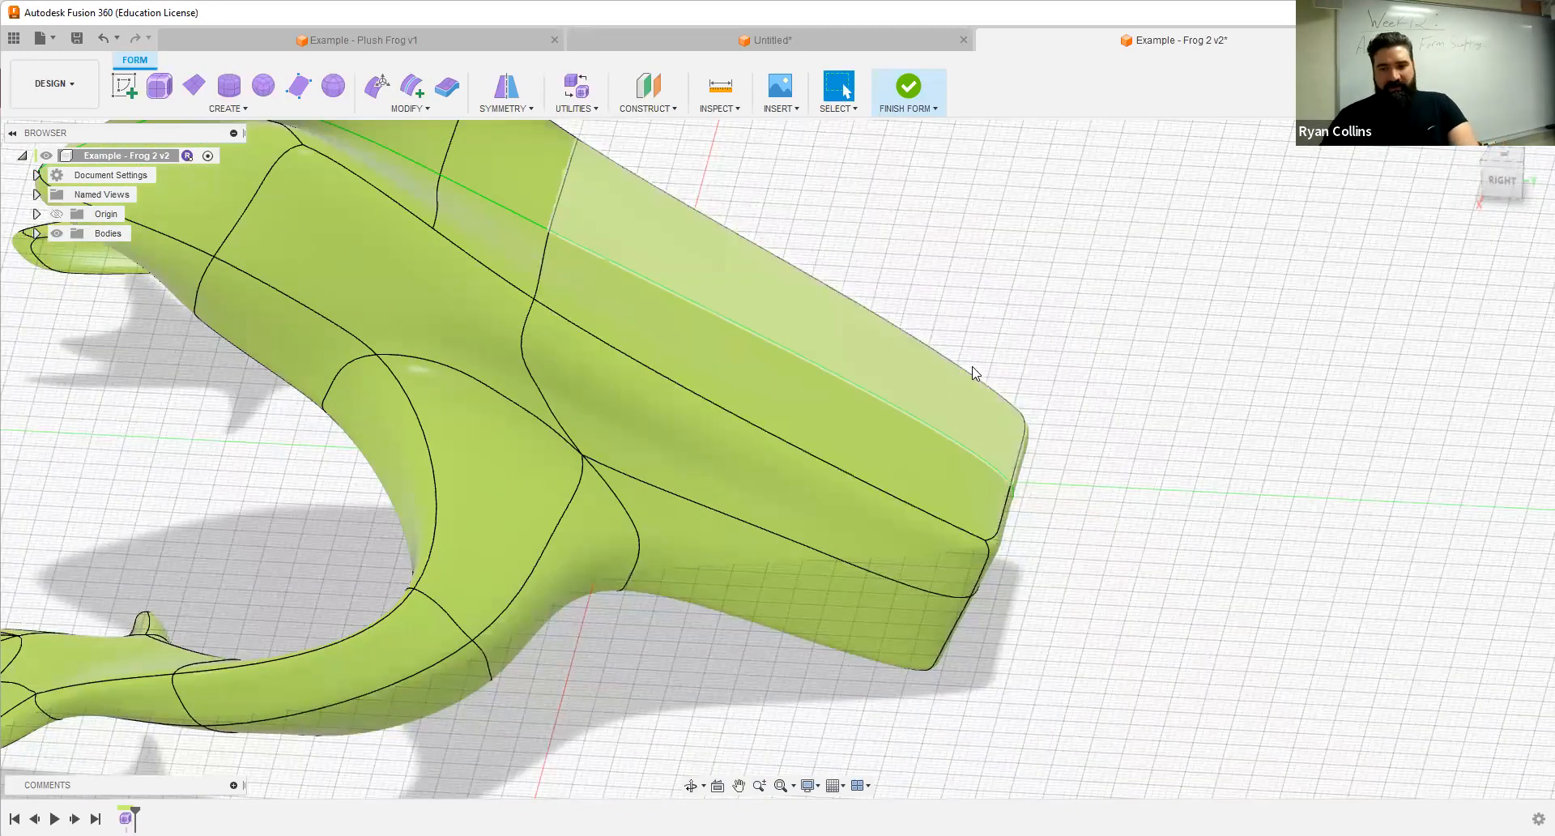
pyautogui.keyDown('shift'); pyautogui.moveTo(1023, 451); pyautogui.dragTo(976, 473, button='middle'); pyautogui.keyUp('shift')
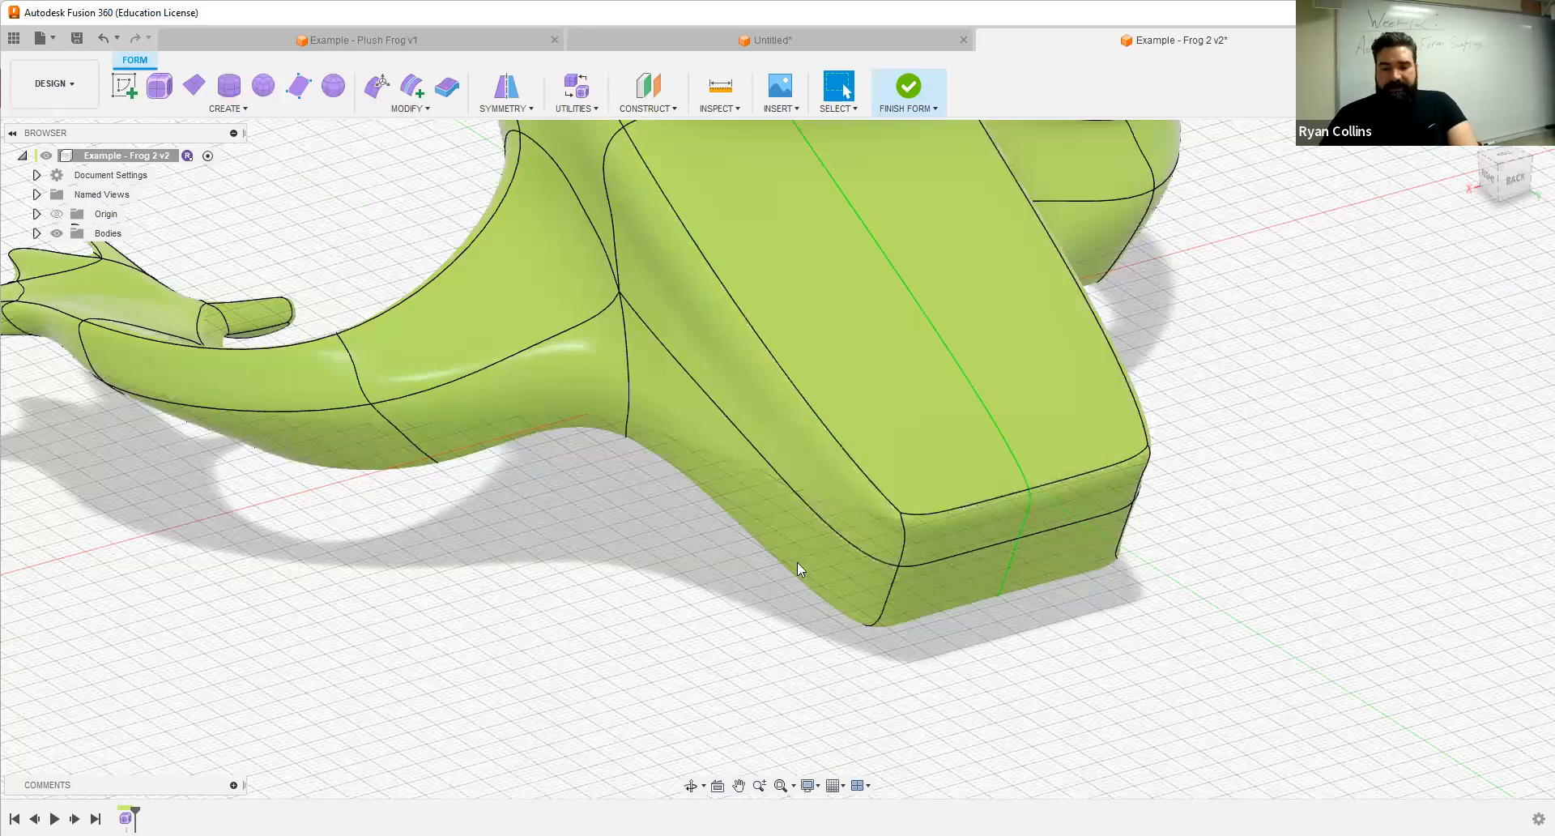
pyautogui.click(425, 47)
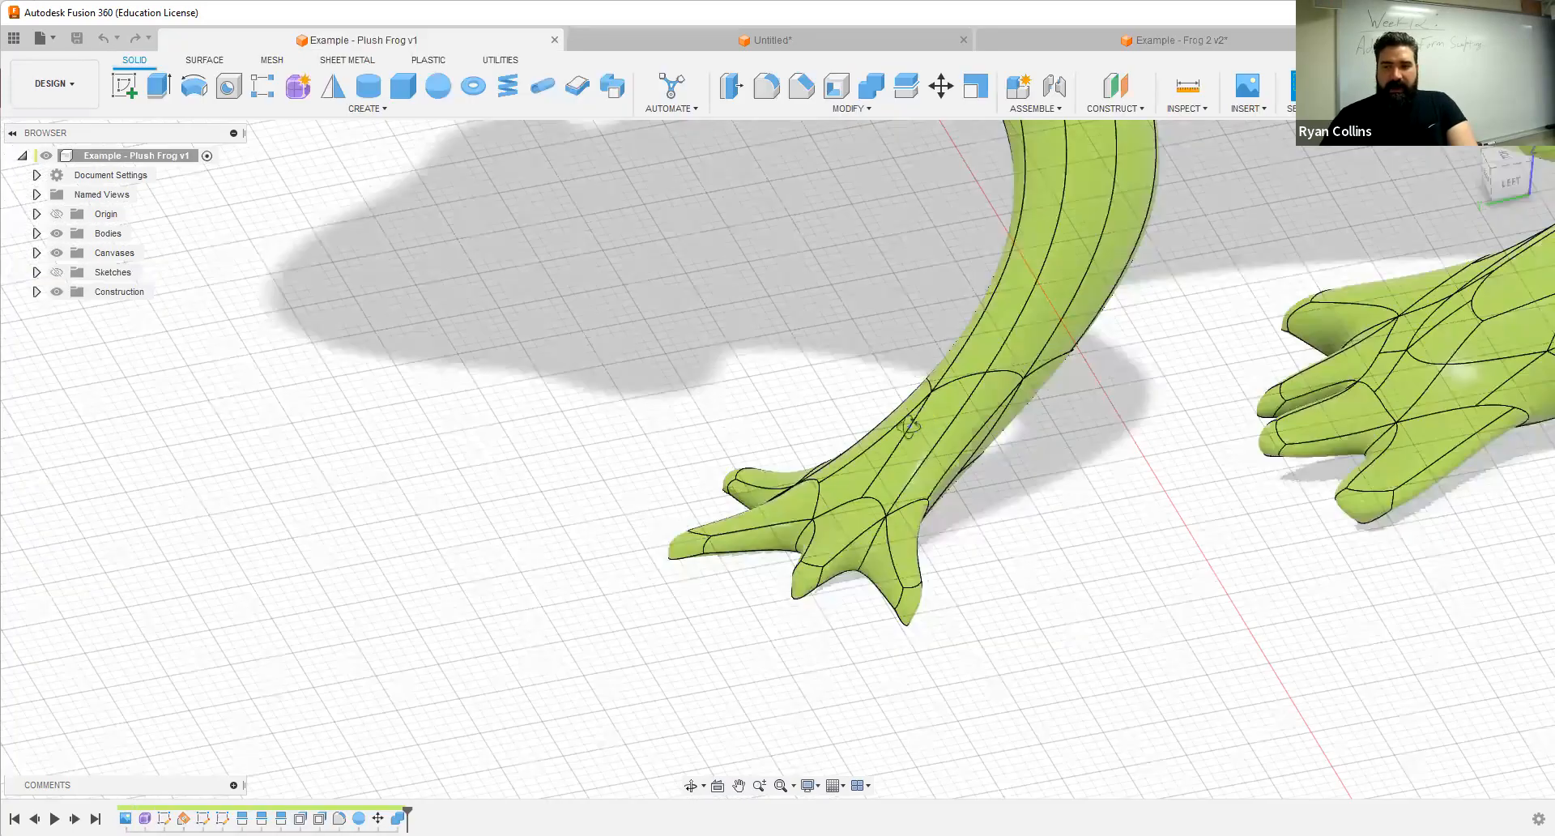
pyautogui.keyDown('shift'); pyautogui.moveTo(792, 464); pyautogui.dragTo(831, 428, button='middle'); pyautogui.keyUp('shift')
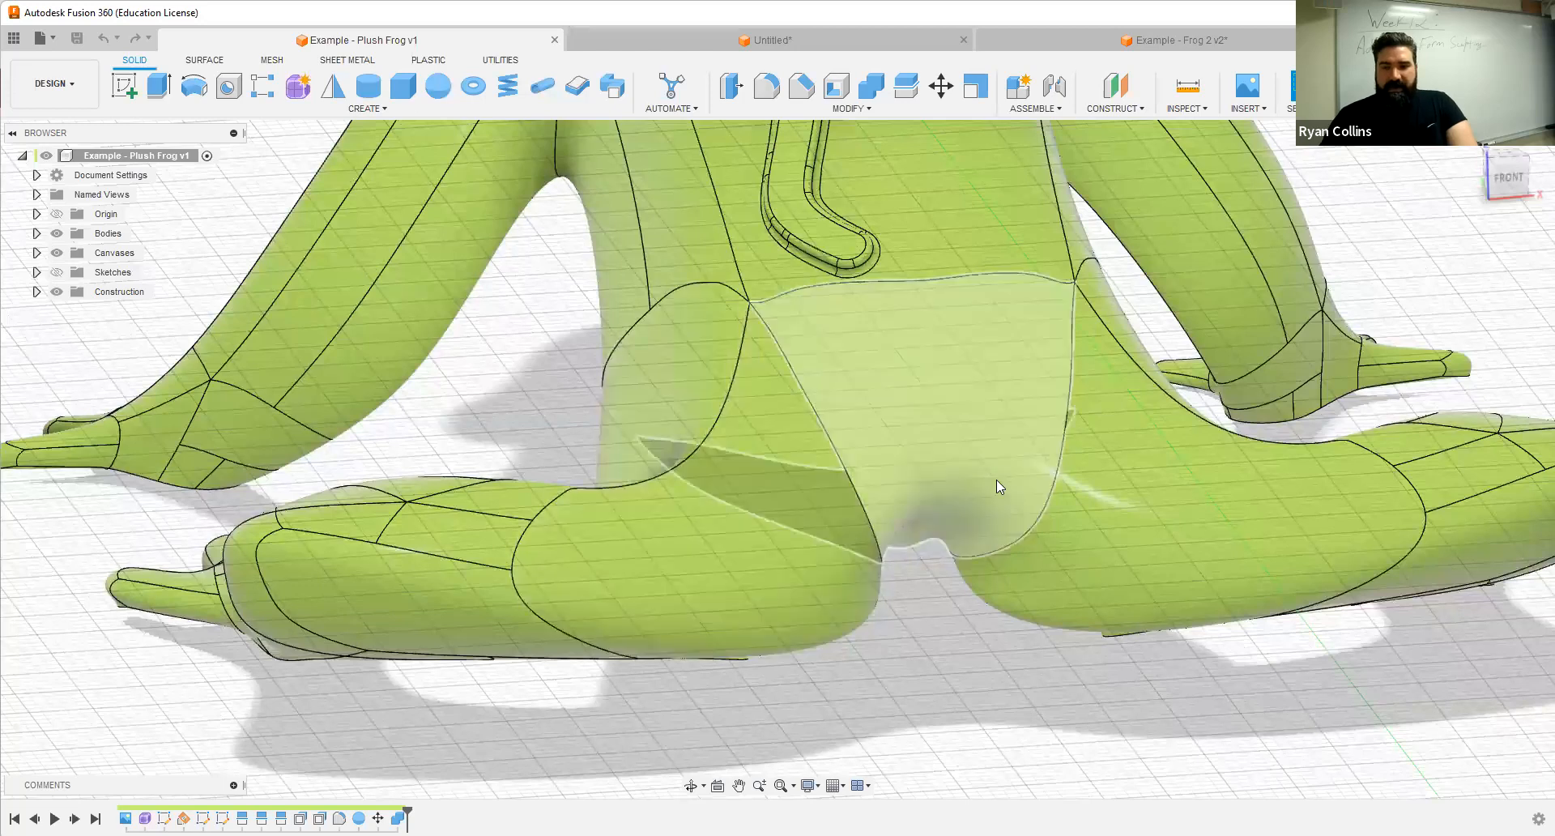
pyautogui.click(1077, 43)
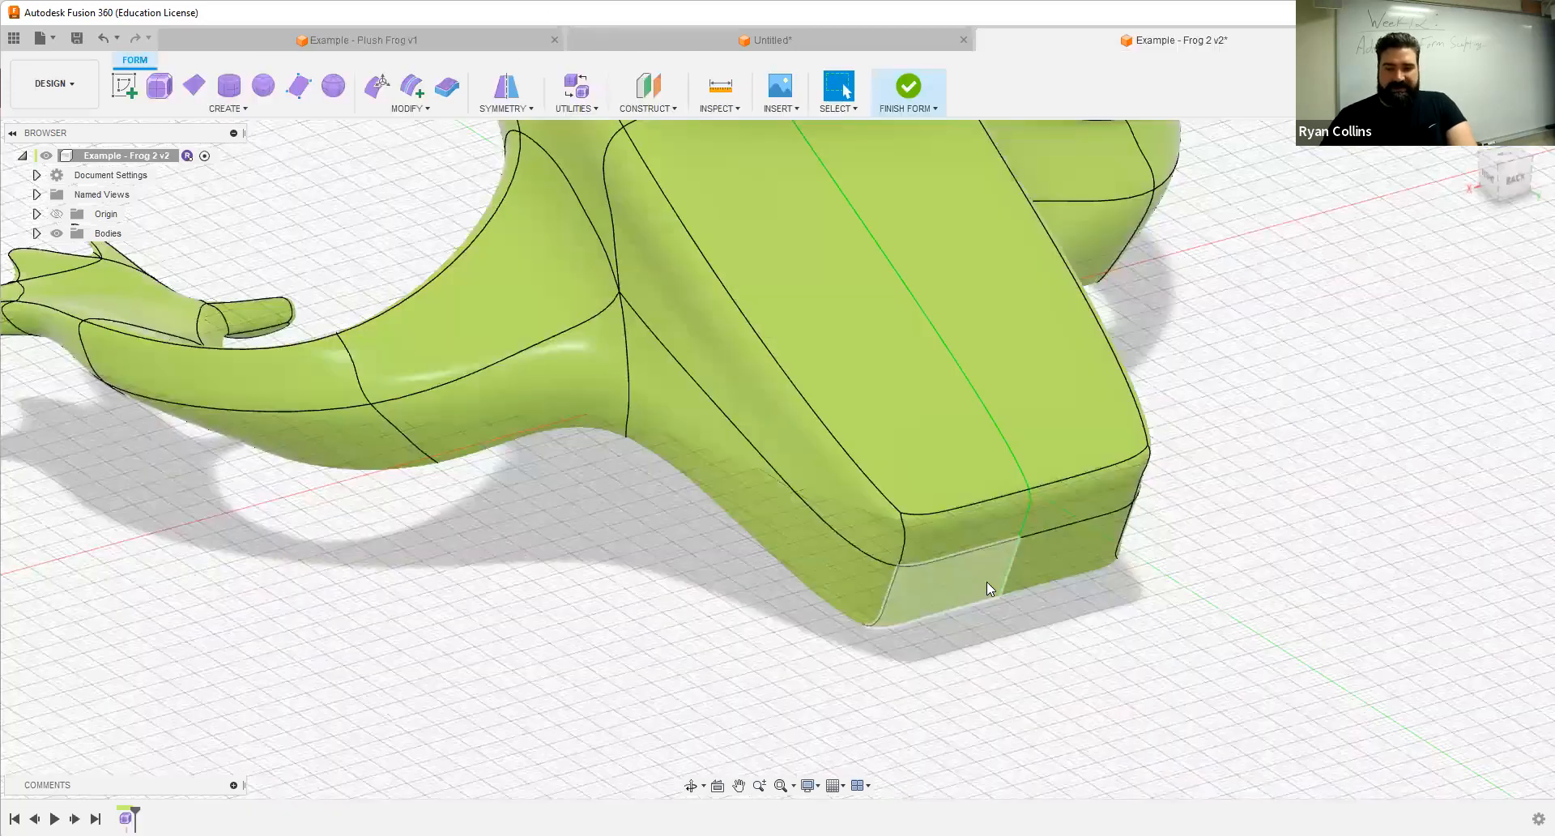
# Step: Pull the middle vertex of the rear end backward along the body by 32 mm with Edit Form
pyautogui.scroll(-10, 986, 581)
pyautogui.keyDown('shift'); pyautogui.moveTo(986, 582); pyautogui.dragTo(867, 436, button='middle'); pyautogui.keyUp('shift')
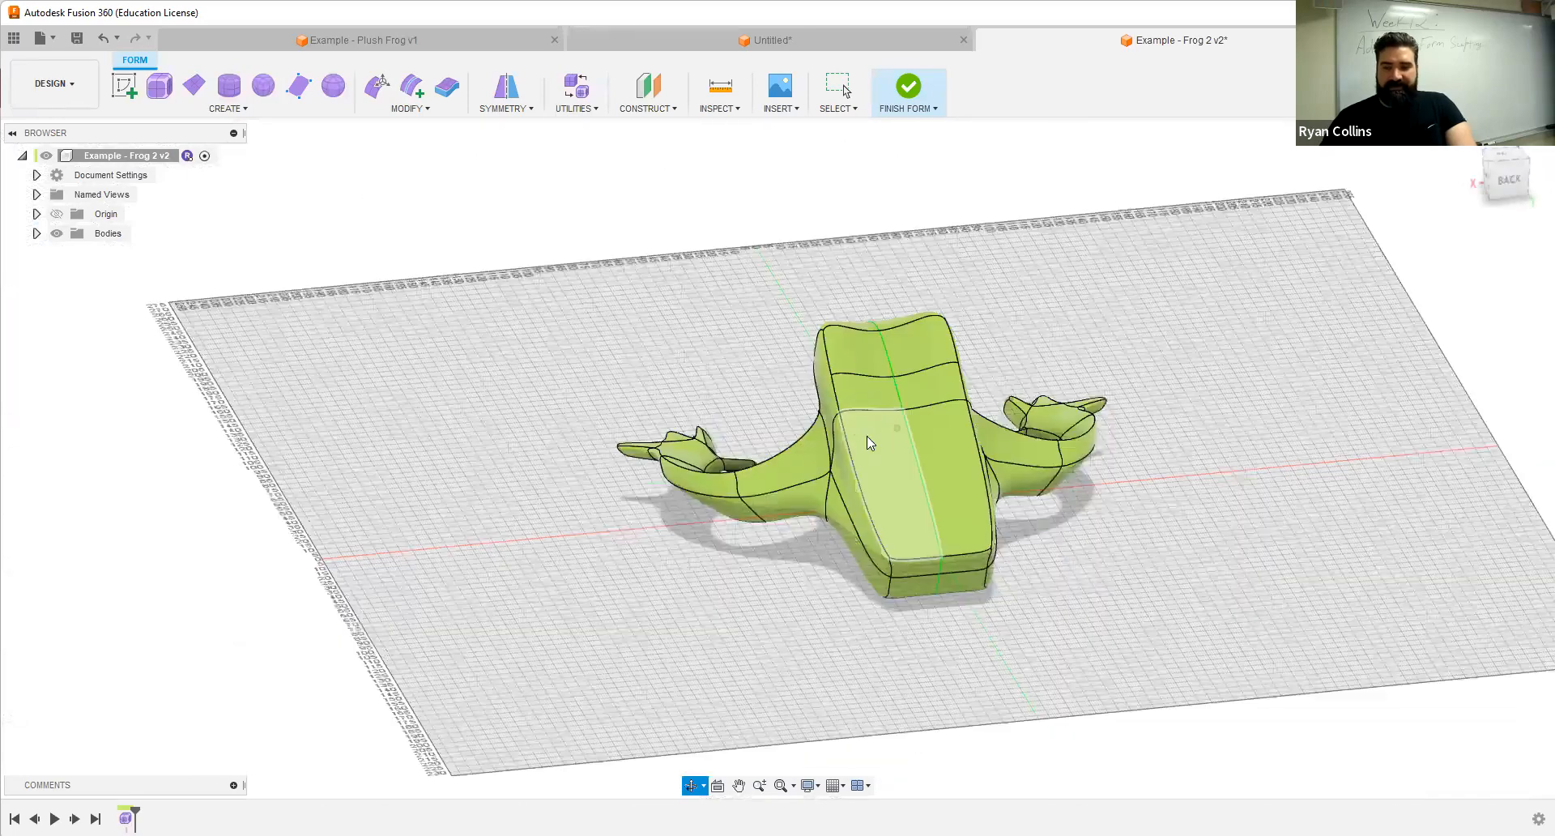
pyautogui.scroll(3, 927, 581)
pyautogui.click(376, 85)
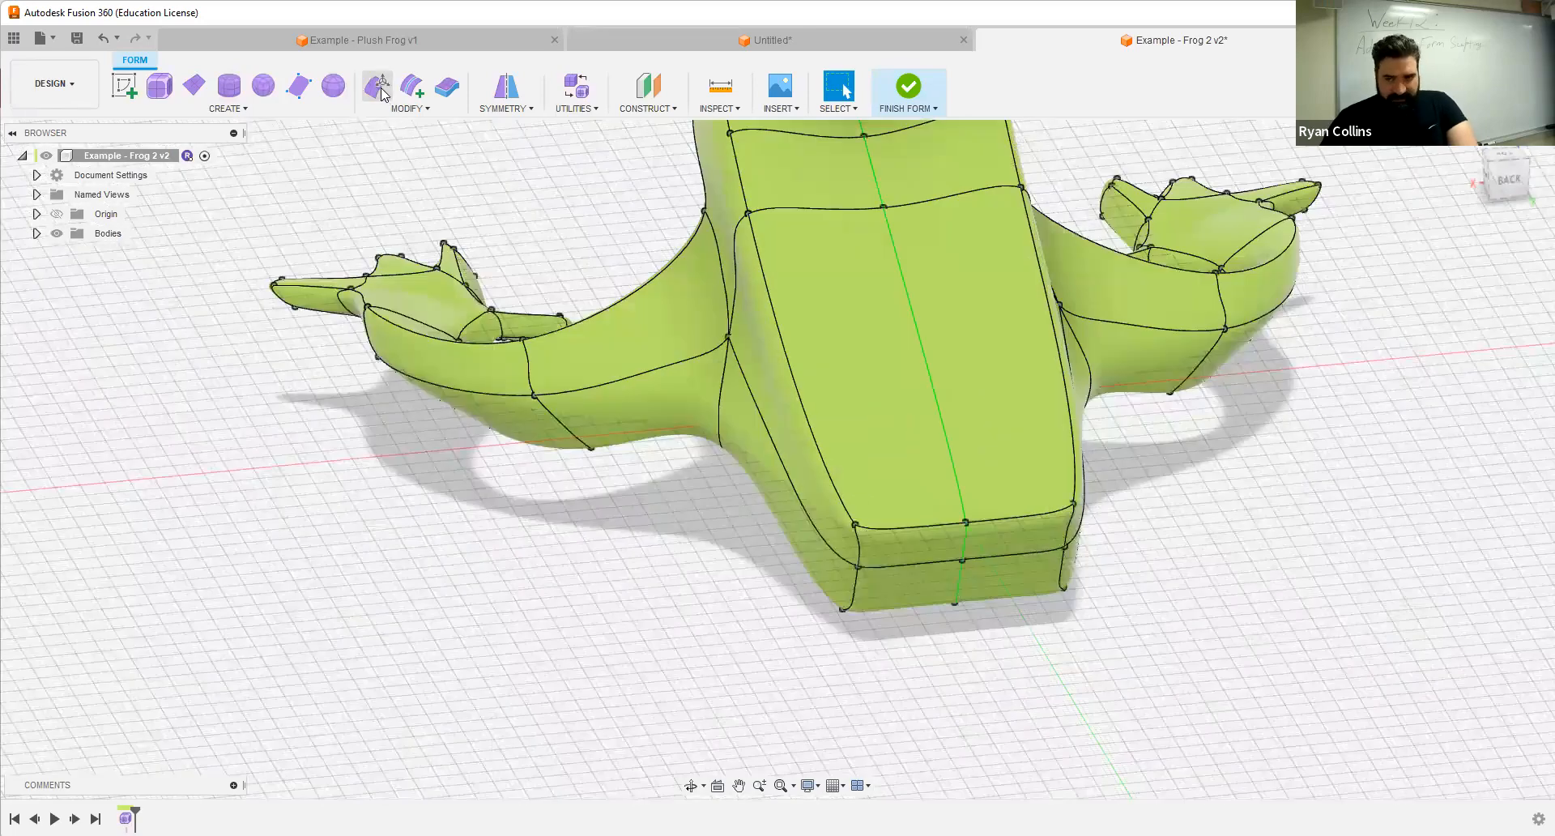
pyautogui.keyDown('shift'); pyautogui.moveTo(930, 557); pyautogui.dragTo(912, 539, button='middle'); pyautogui.keyUp('shift')
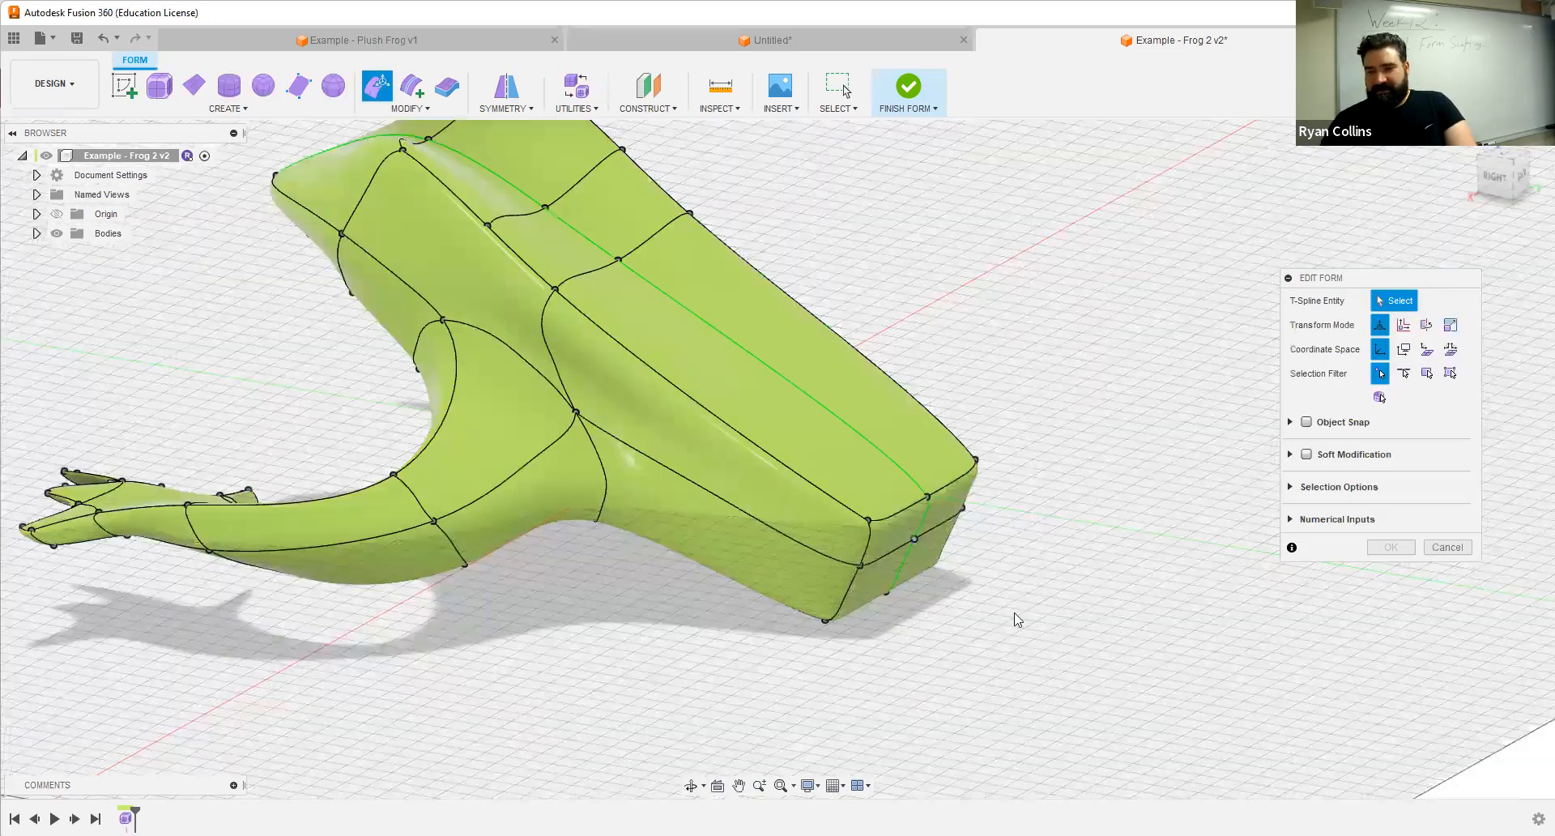
pyautogui.click(914, 538)
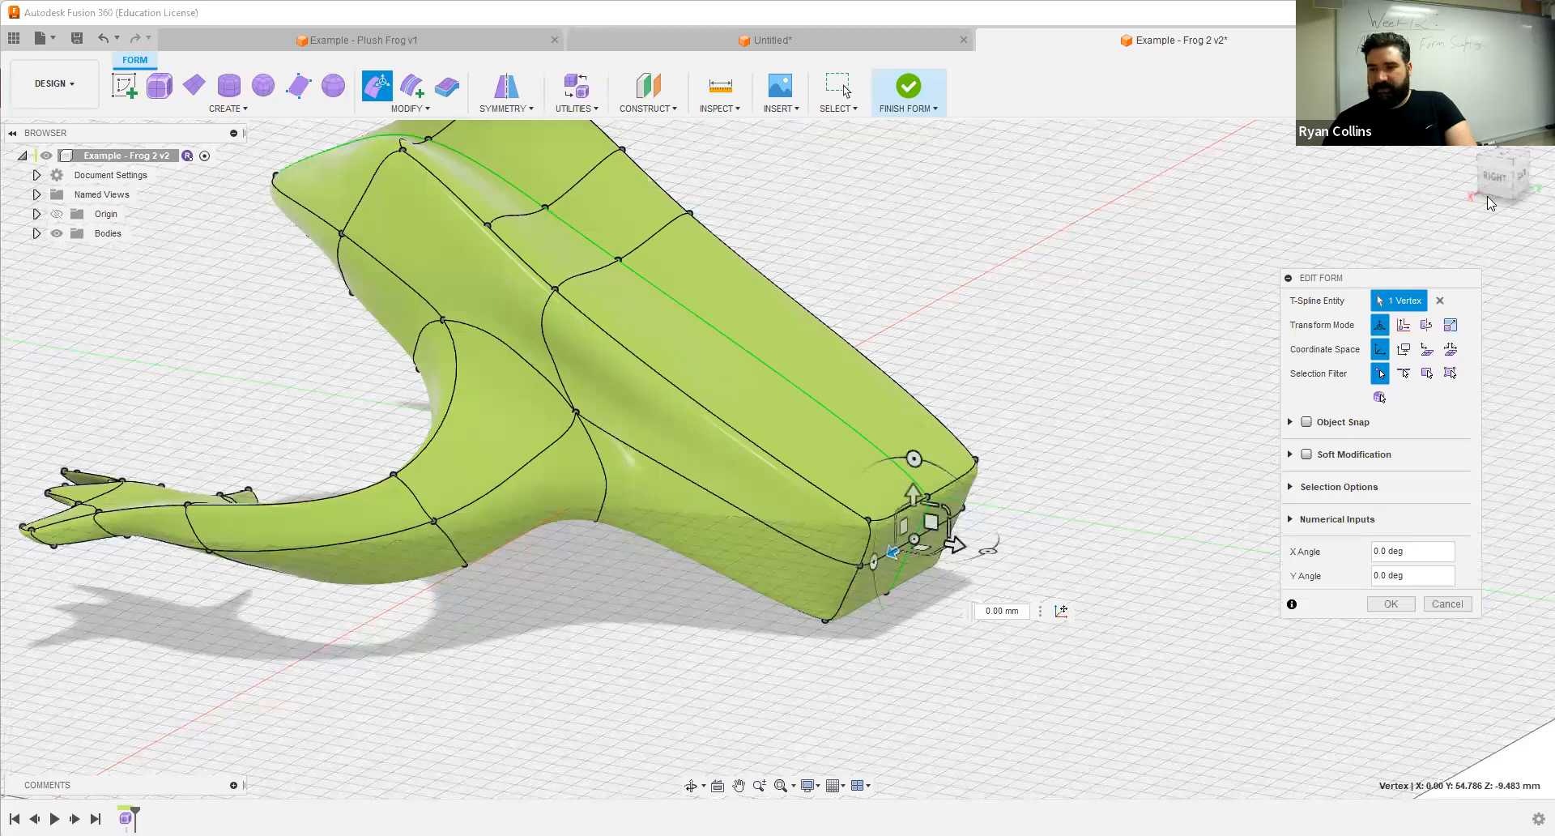
pyautogui.keyDown('shift'); pyautogui.moveTo(998, 514); pyautogui.dragTo(1086, 521, button='middle'); pyautogui.keyUp('shift')
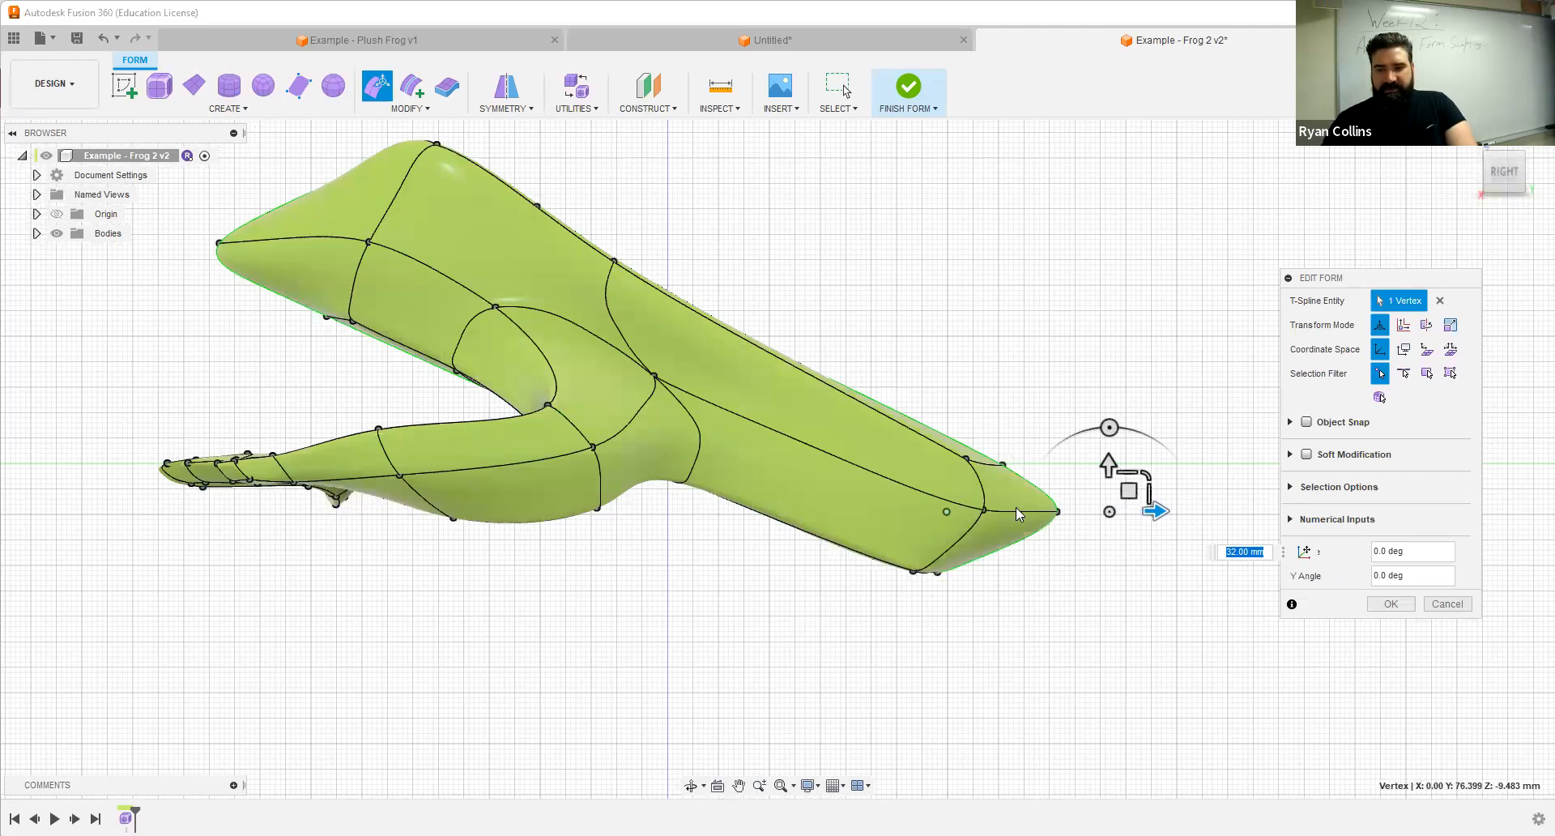
# Step: Select the nine vertices of the rear end, move them forward and up in the side plane, and clear the selection
pyautogui.moveTo(1016, 507); pyautogui.dragTo(853, 481, button='middle')
pyautogui.moveTo(1014, 320); pyautogui.dragTo(978, 549)
pyautogui.moveTo(680, 251); pyautogui.dragTo(1028, 791)
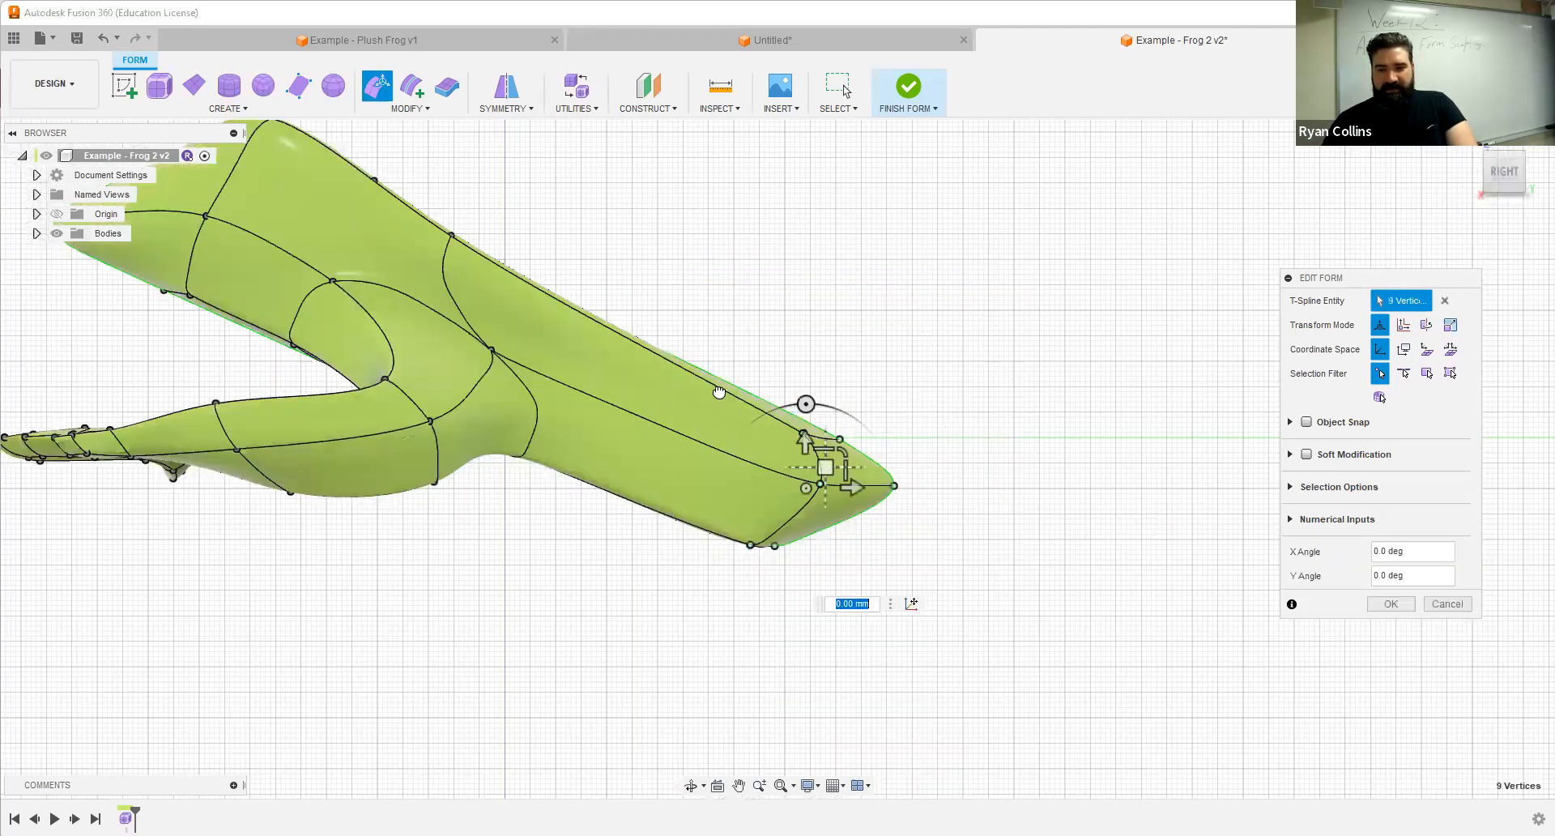
pyautogui.moveTo(825, 466); pyautogui.dragTo(720, 396)
pyautogui.click(928, 372)
pyautogui.keyDown('shift'); pyautogui.moveTo(928, 371); pyautogui.dragTo(842, 374, button='middle'); pyautogui.keyUp('shift')
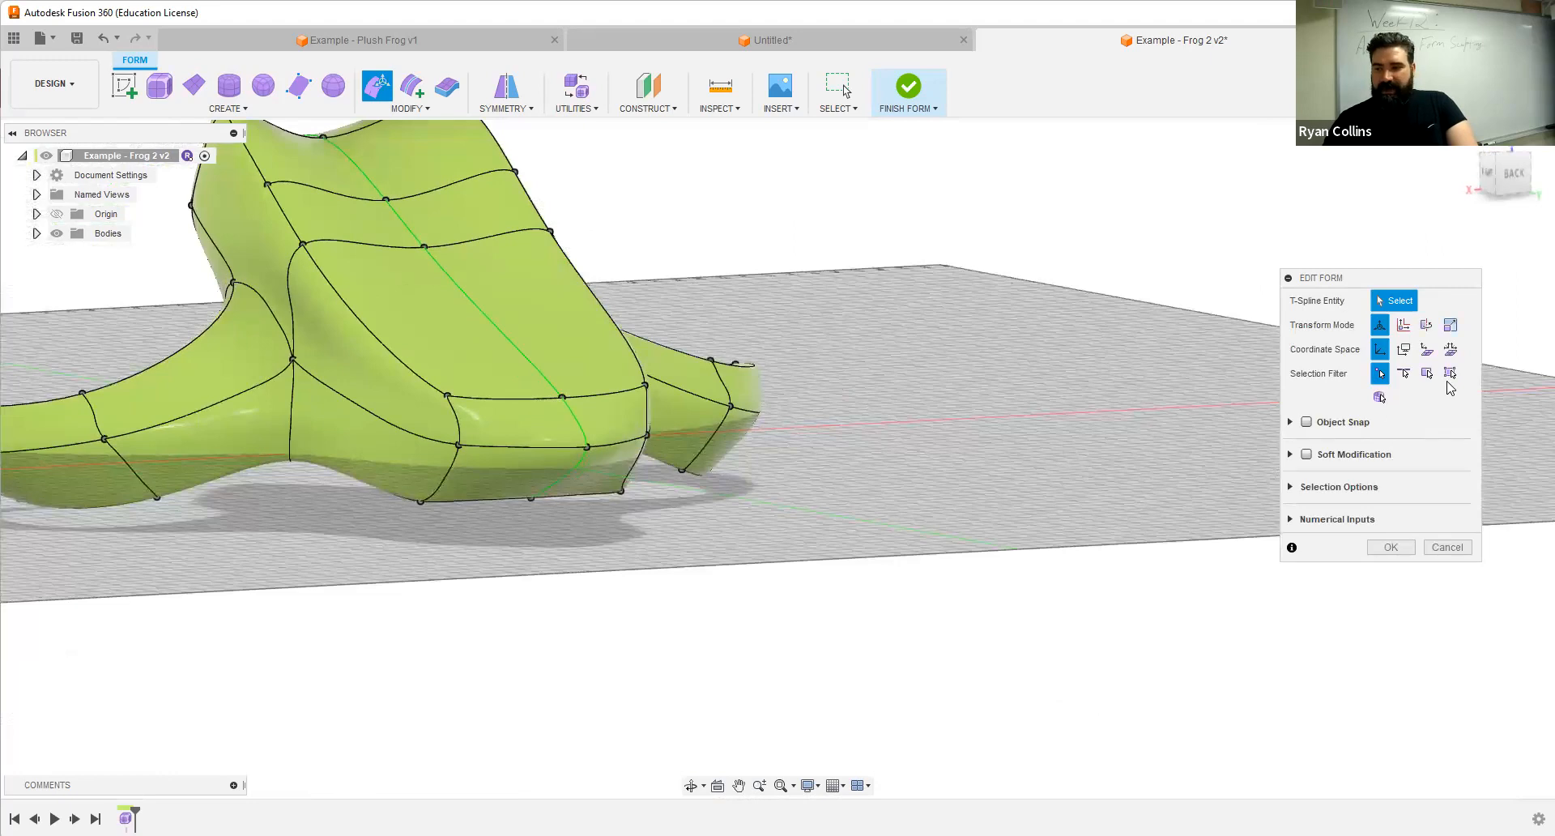
# Step: Try to extrude the frog's lower rear end face outward by about 19.6 mm and 28.6 mm as a leg stub
pyautogui.hotkey('alt', 'd')
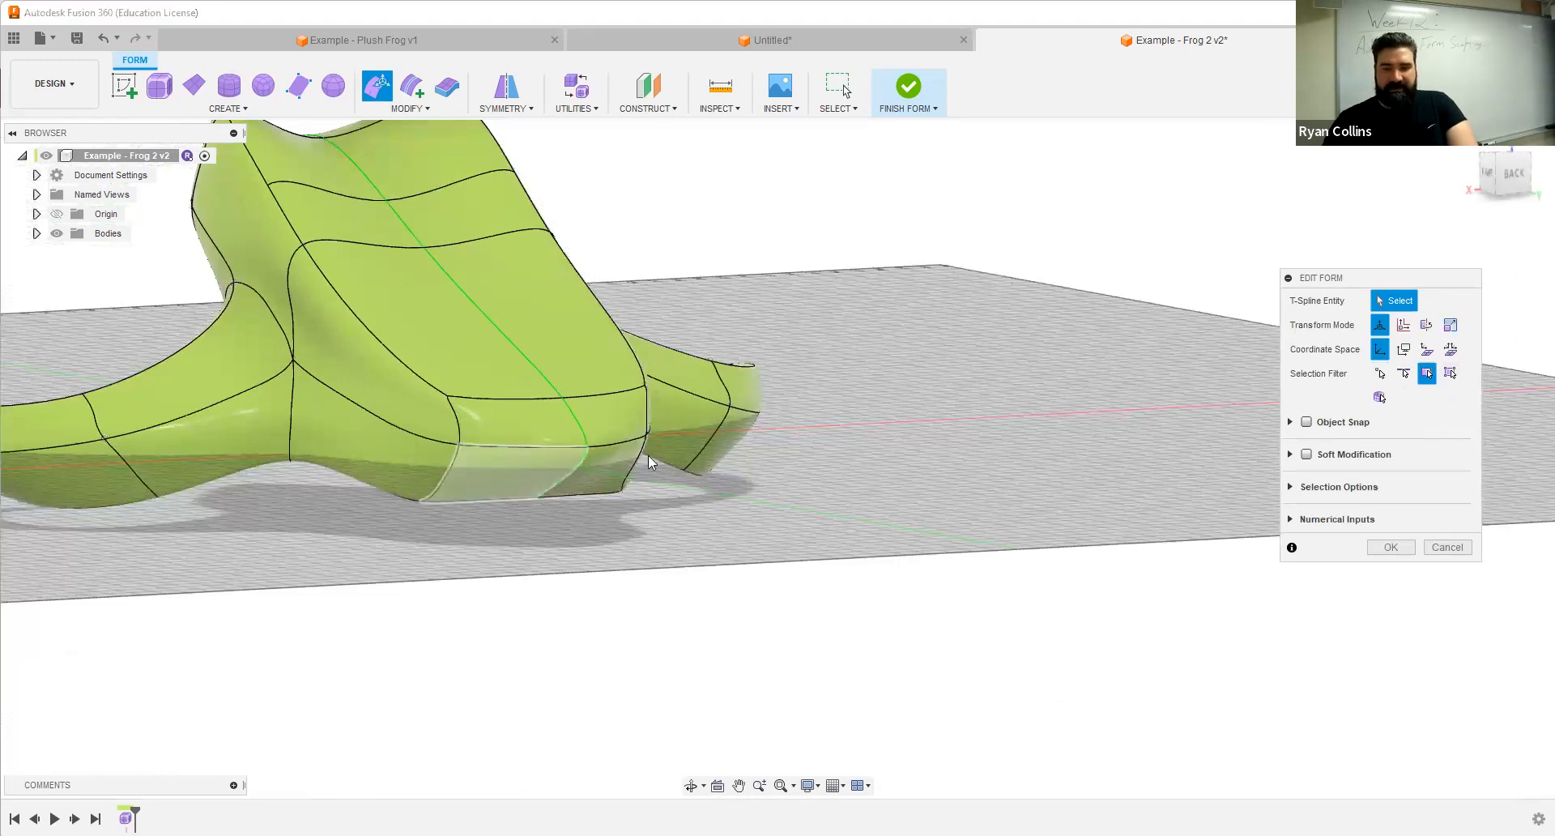
pyautogui.keyDown('shift'); pyautogui.moveTo(798, 378); pyautogui.dragTo(425, 498, button='middle'); pyautogui.keyUp('shift')
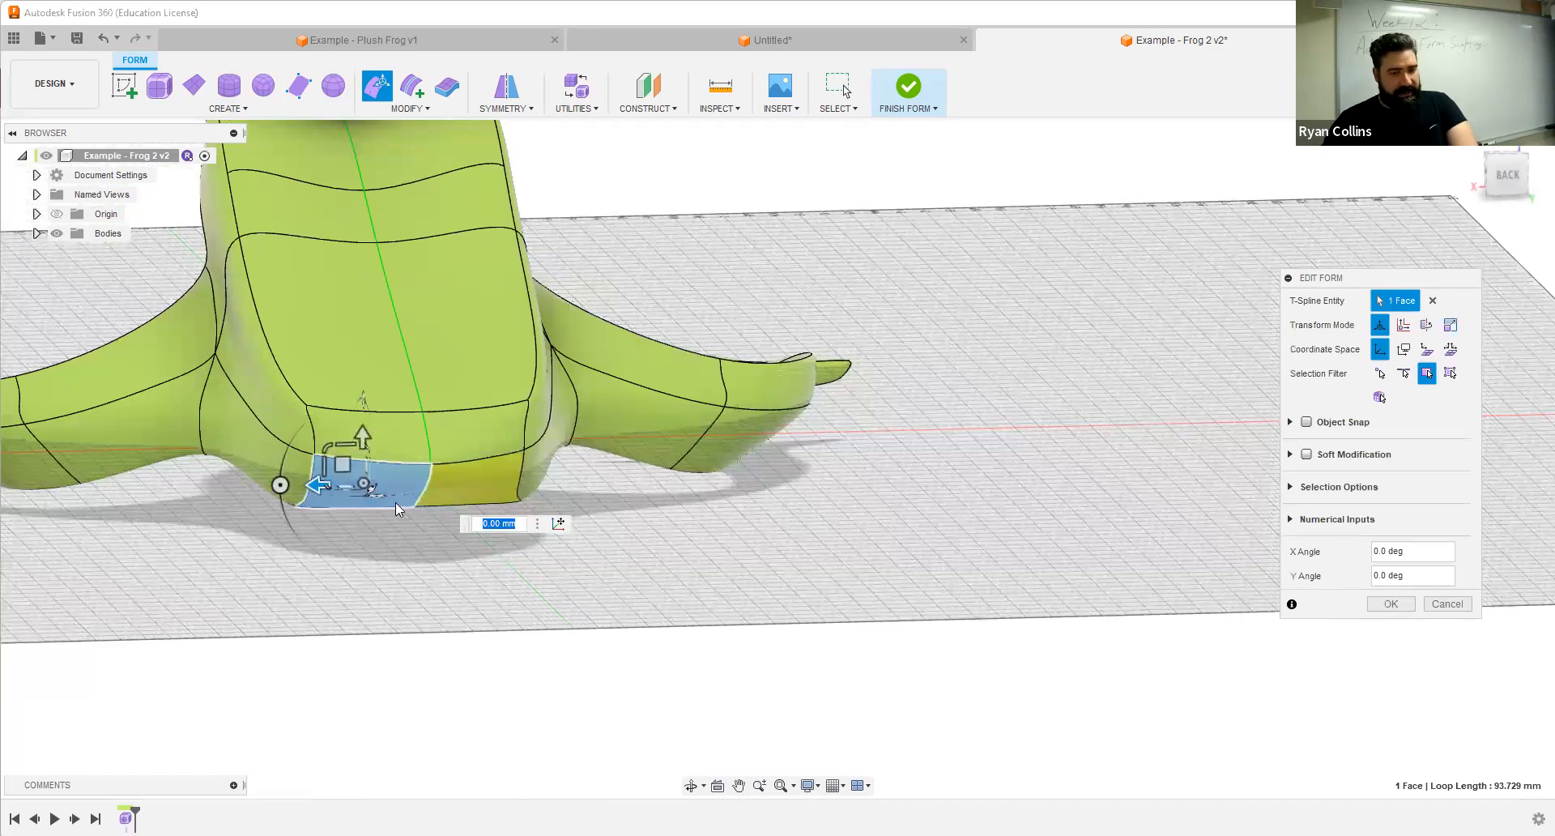
pyautogui.keyDown('shift'); pyautogui.moveTo(386, 585); pyautogui.dragTo(319, 522, button='middle'); pyautogui.keyUp('shift')
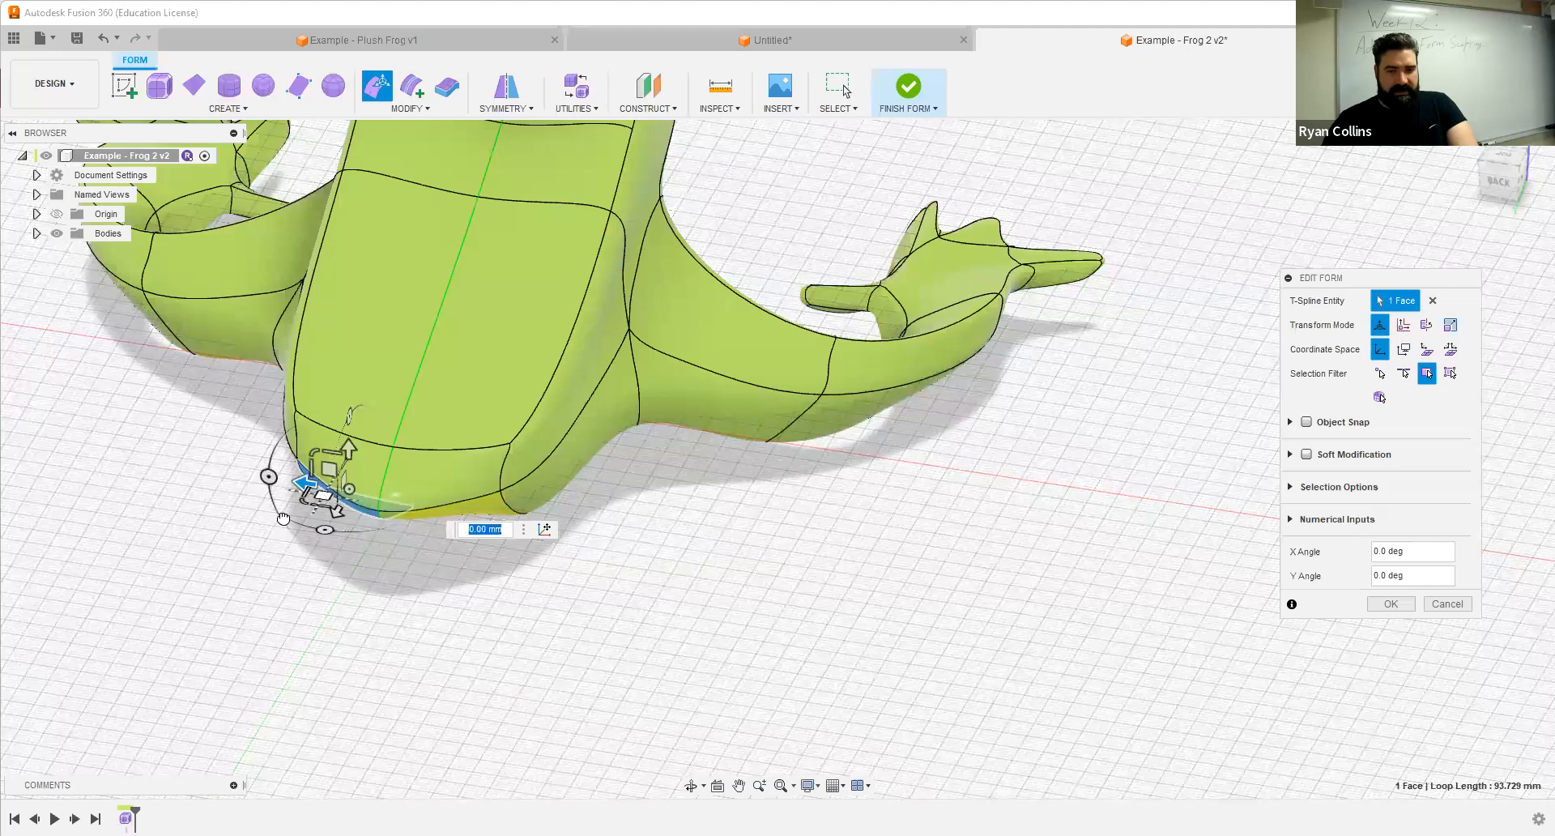
pyautogui.keyDown('alt'); pyautogui.moveTo(191, 552); pyautogui.dragTo(184, 556); pyautogui.keyUp('alt')
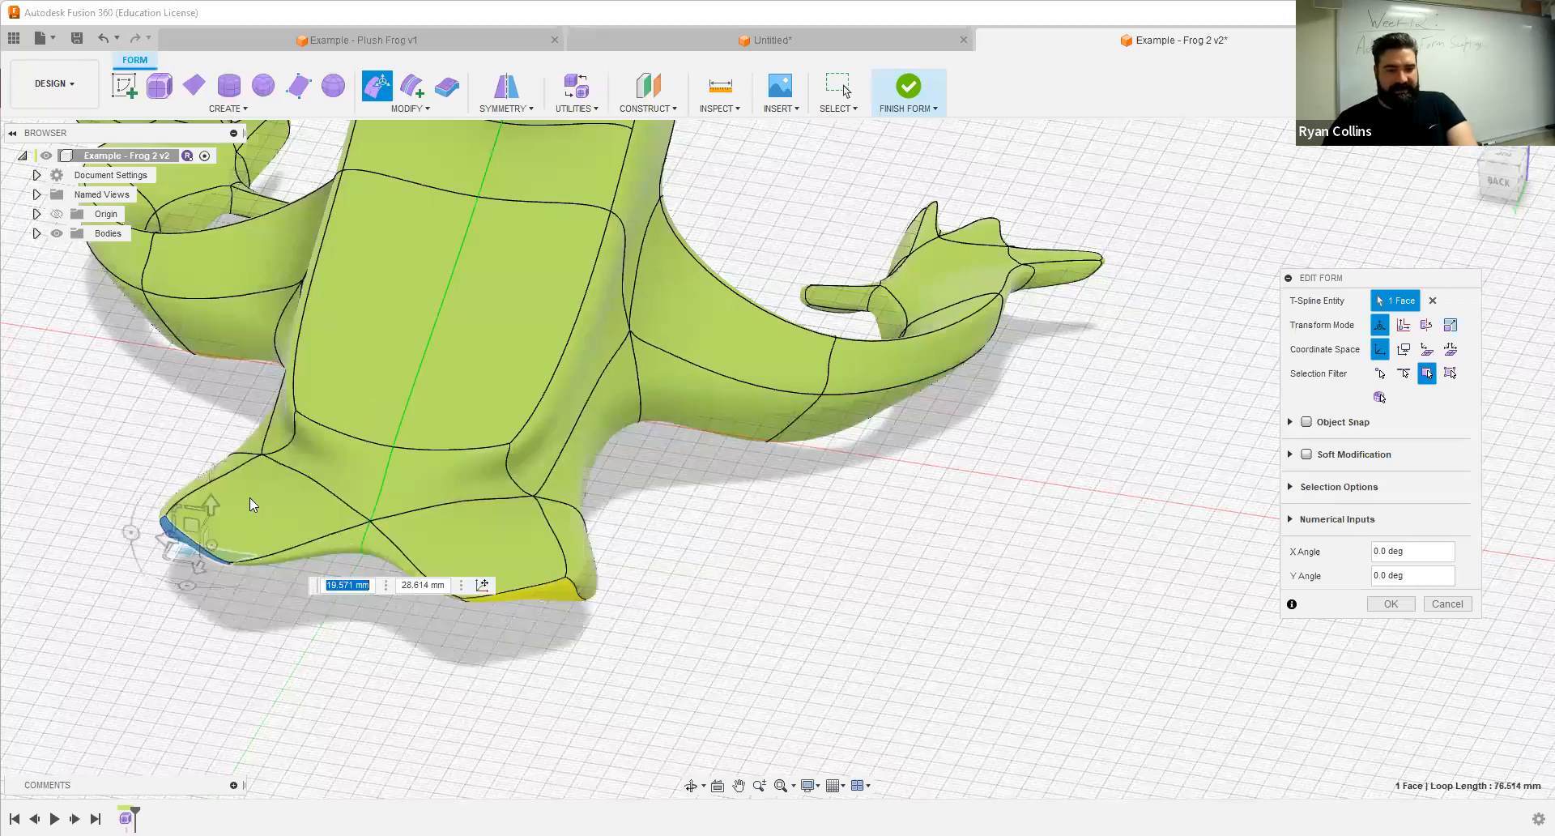
# Step: Rotate the extruded leg stub's end face 40 degrees in the right side view
pyautogui.keyDown('shift'); pyautogui.moveTo(250, 497); pyautogui.dragTo(247, 494, button='middle'); pyautogui.keyUp('shift')
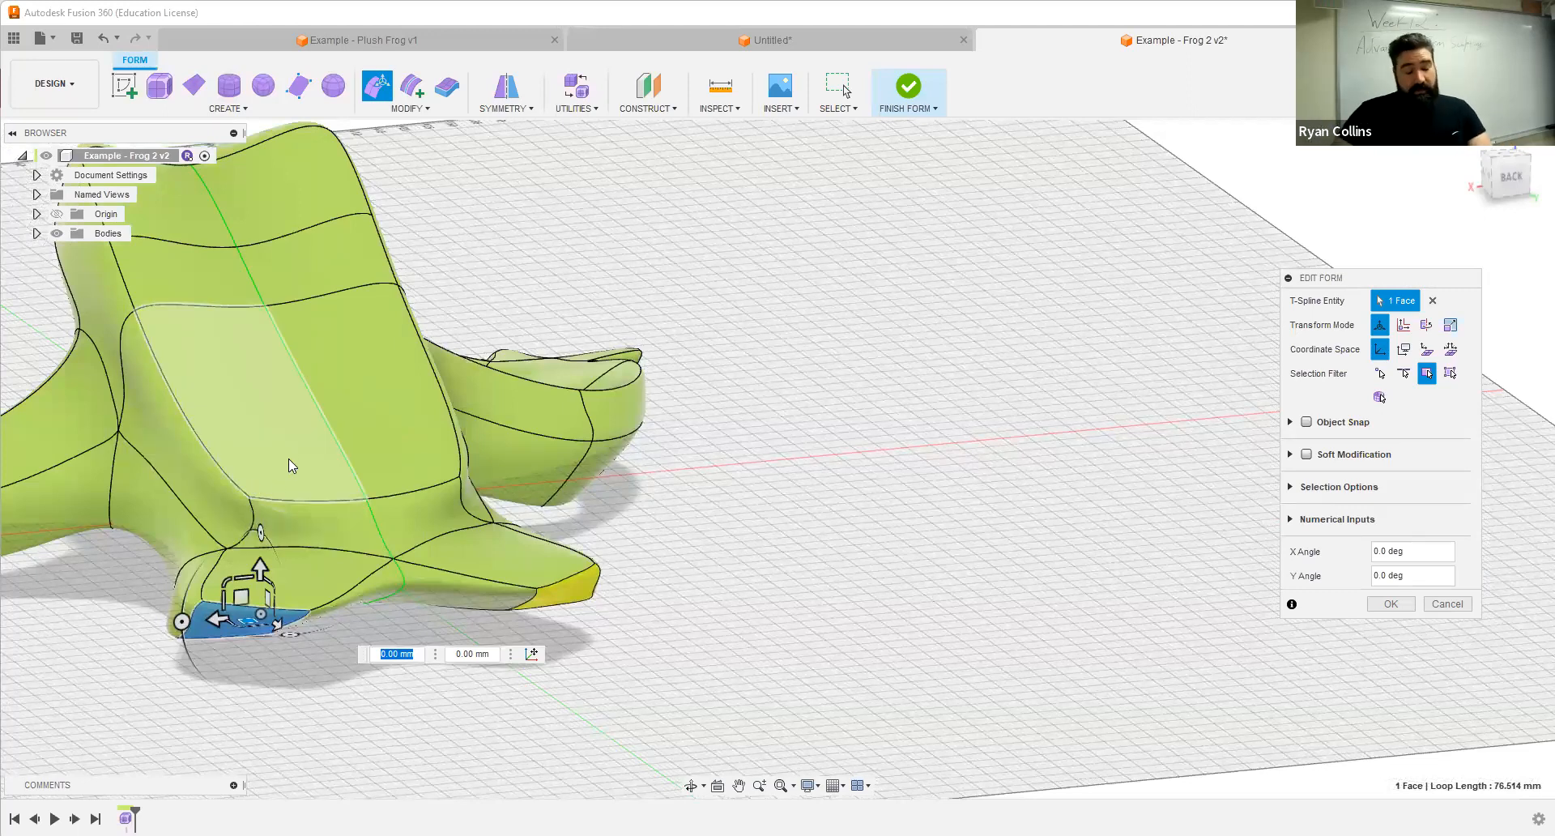
pyautogui.keyDown('shift'); pyautogui.moveTo(622, 429); pyautogui.dragTo(792, 471, button='middle'); pyautogui.keyUp('shift')
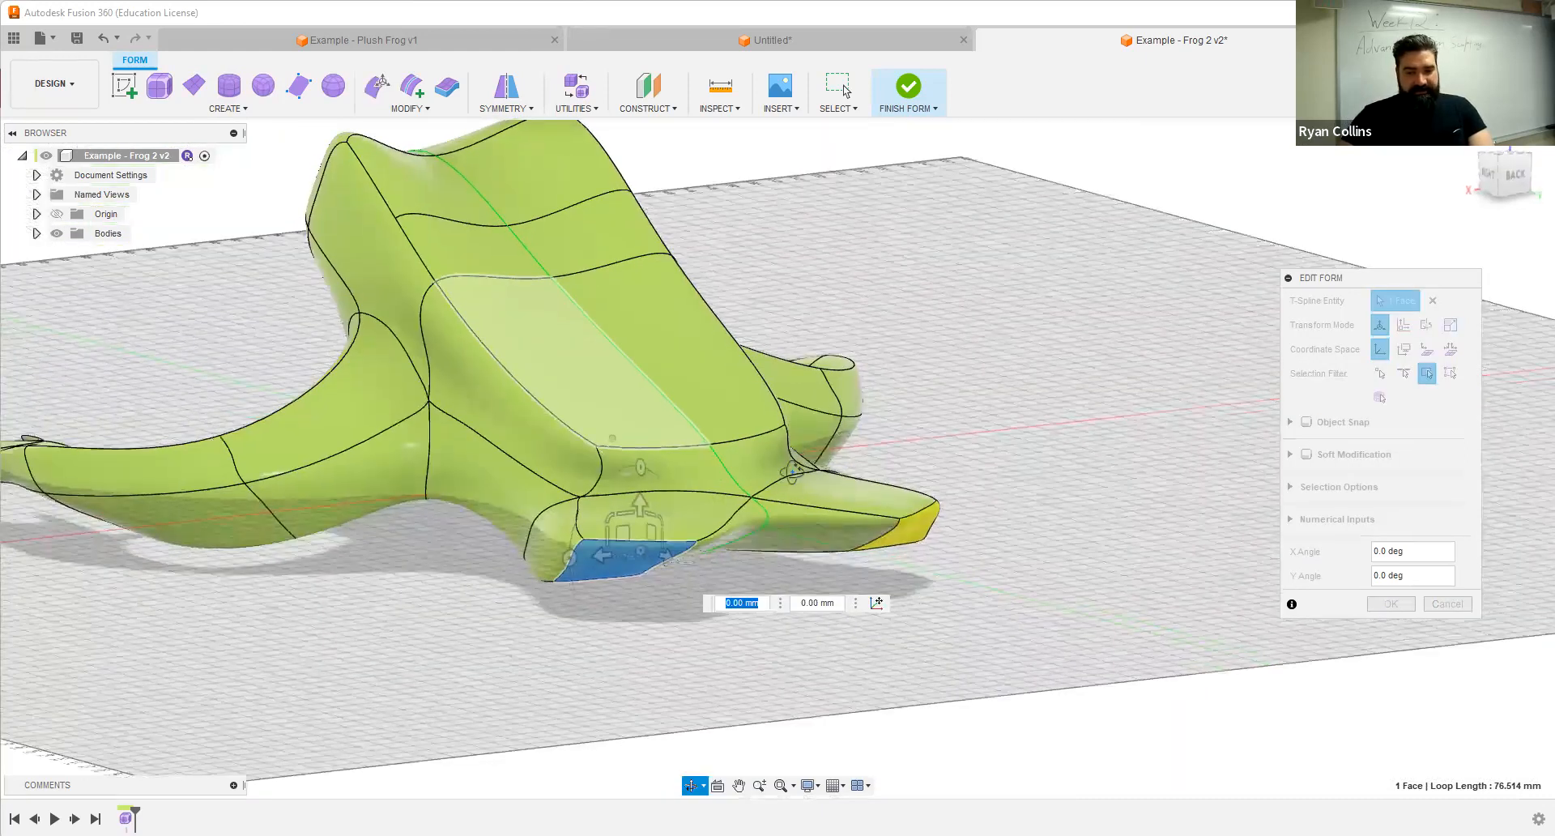
pyautogui.keyDown('shift'); pyautogui.moveTo(582, 444); pyautogui.dragTo(703, 468, button='middle'); pyautogui.keyUp('shift')
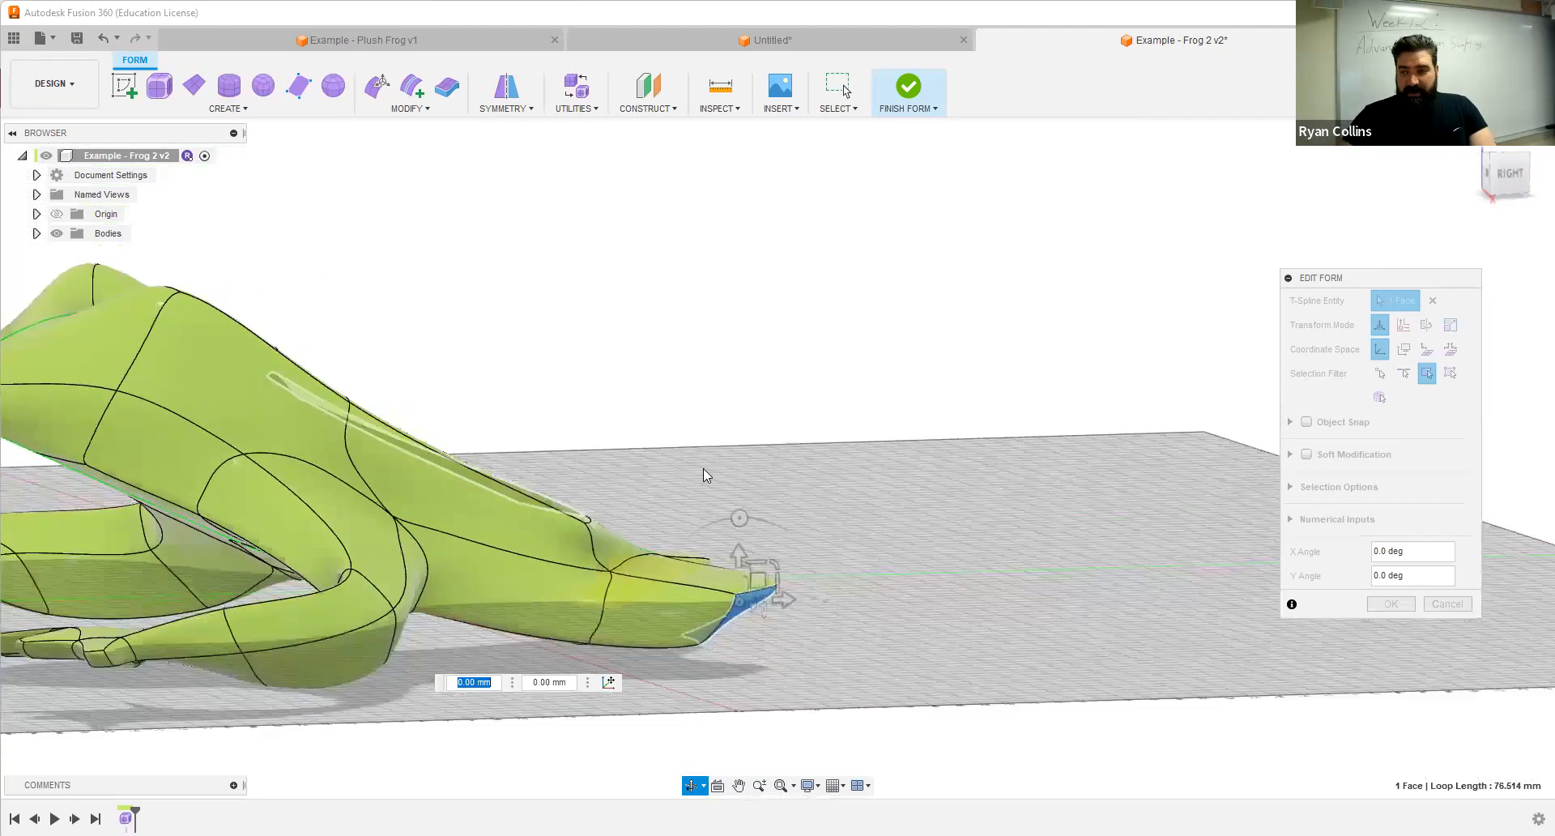
pyautogui.click(1516, 181)
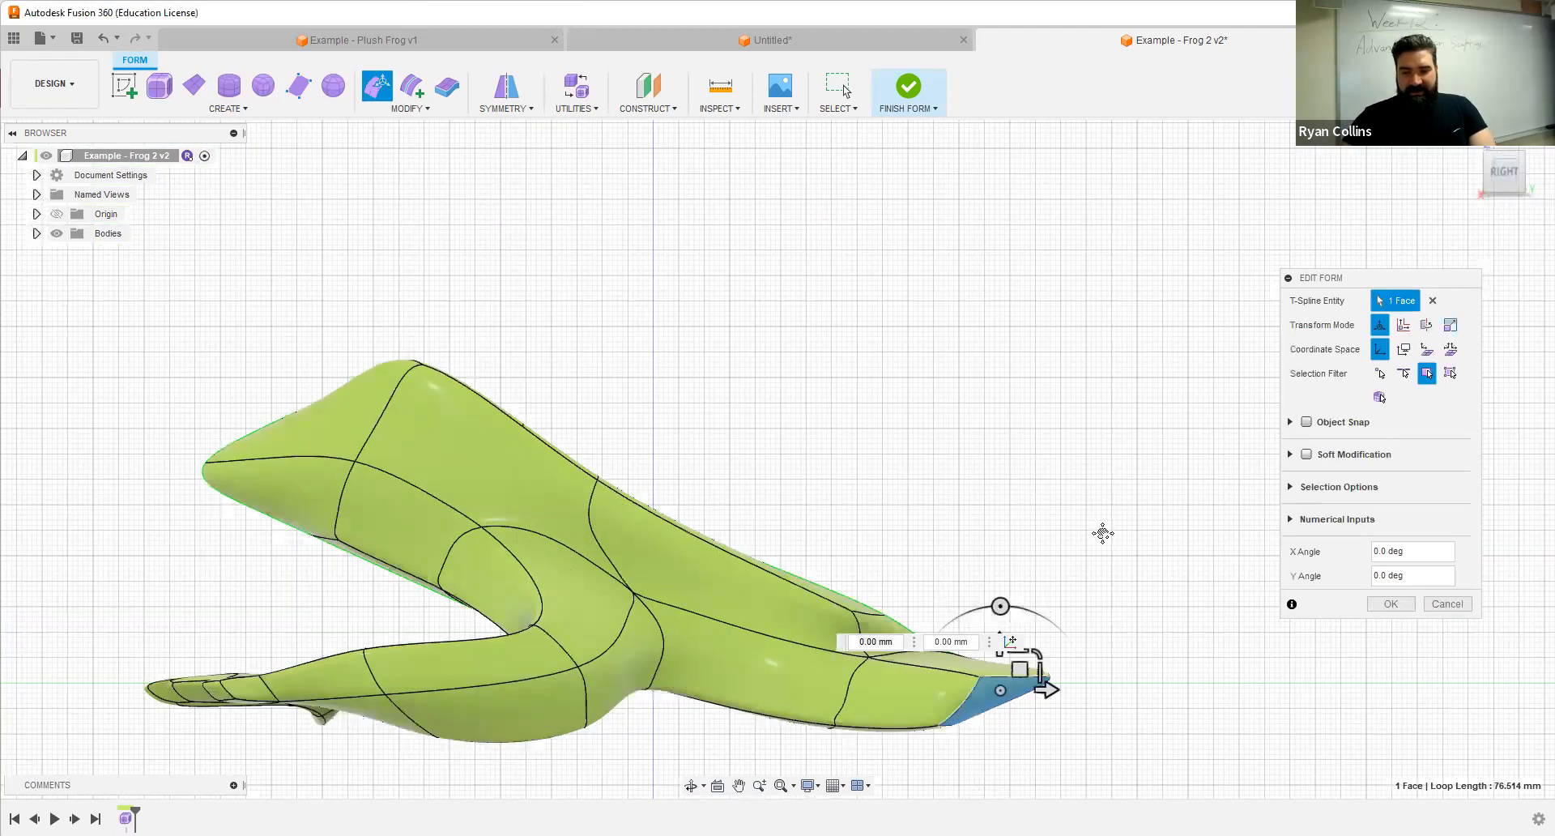
pyautogui.moveTo(997, 609); pyautogui.dragTo(756, 502, button='middle')
pyautogui.moveTo(756, 502); pyautogui.dragTo(703, 516)
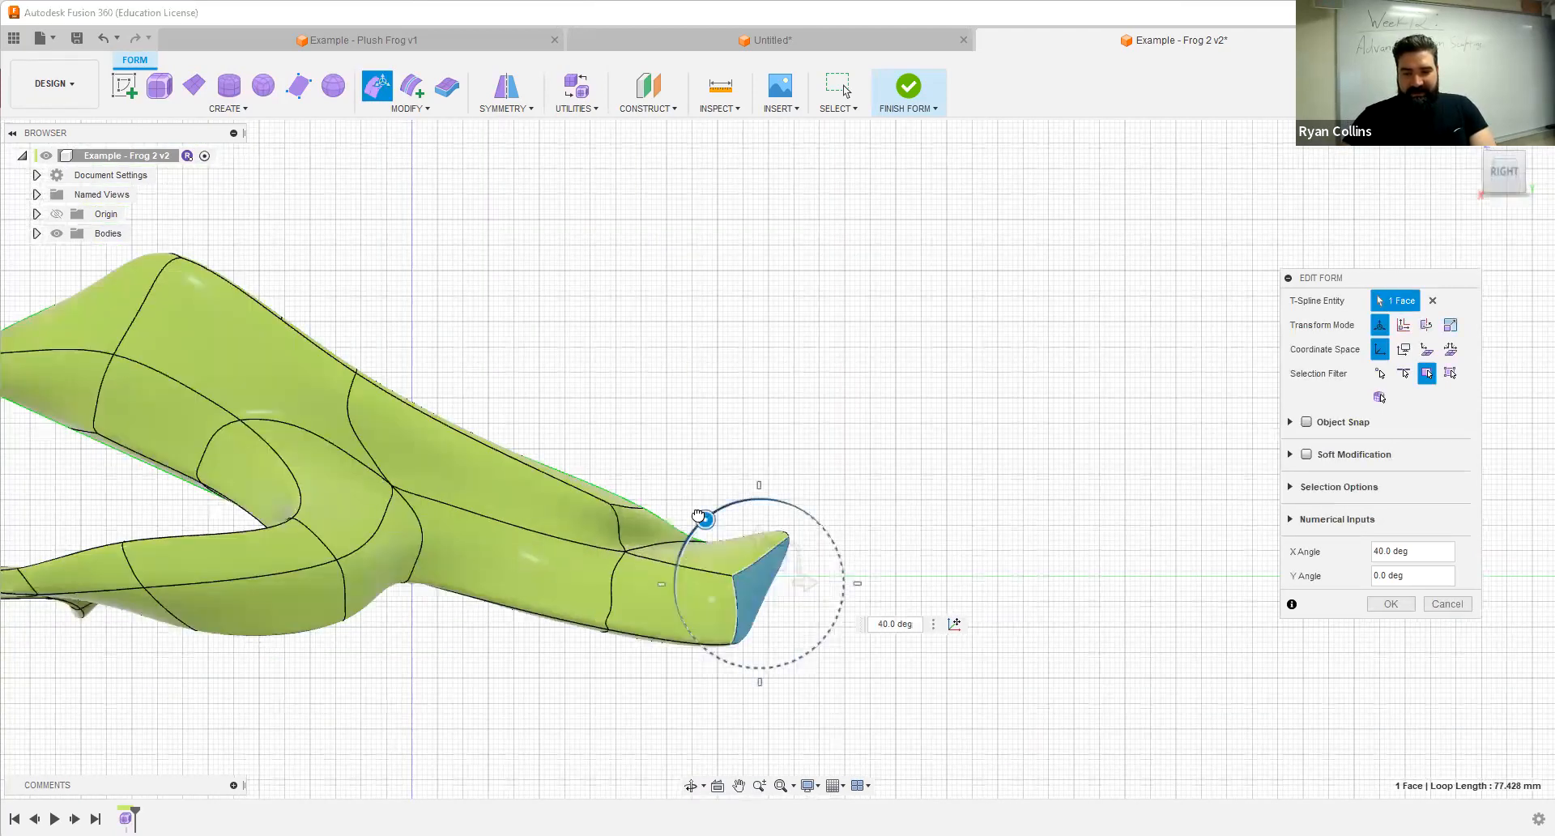
# Step: Shift the stub's end face sideways by about 23.2 mm and -19.2 mm and rotate it -90 degrees
pyautogui.keyDown('shift'); pyautogui.moveTo(856, 492); pyautogui.dragTo(527, 500, button='middle'); pyautogui.keyUp('shift')
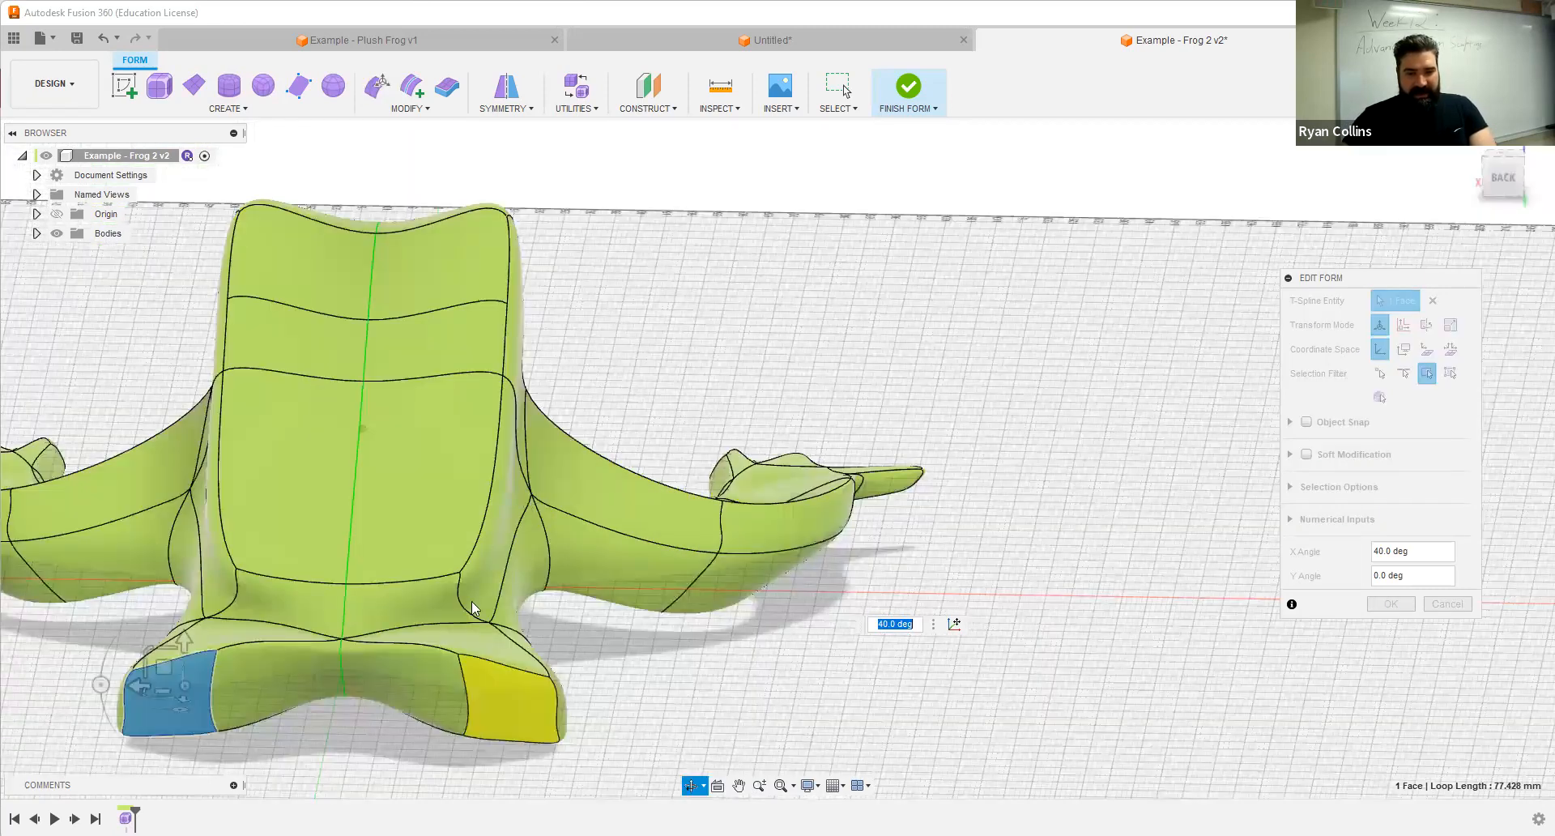
pyautogui.keyDown('shift'); pyautogui.moveTo(422, 638); pyautogui.dragTo(419, 637, button='middle'); pyautogui.keyUp('shift')
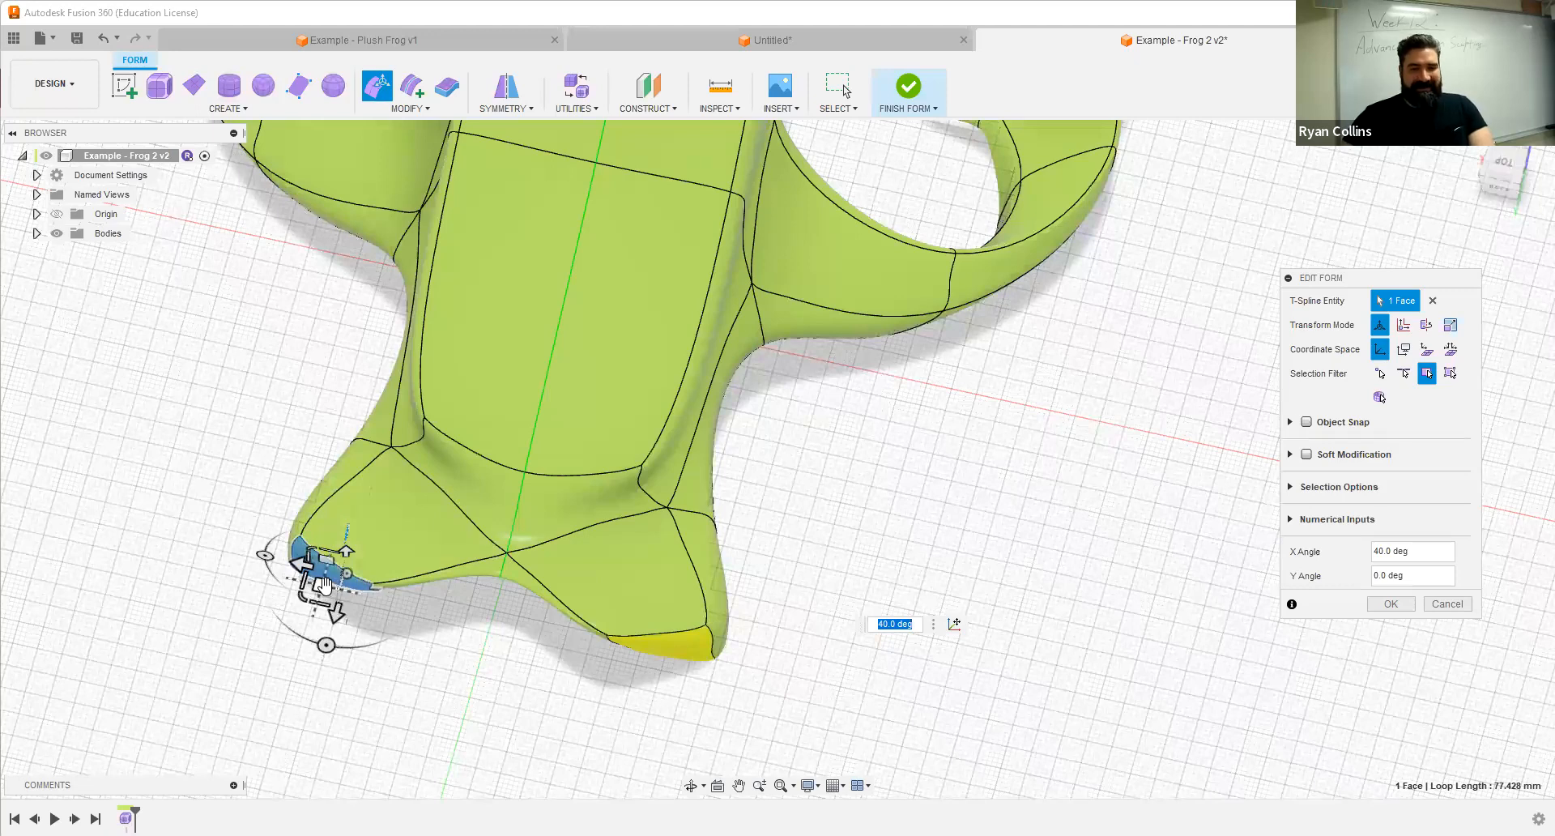
pyautogui.moveTo(325, 587); pyautogui.dragTo(236, 481)
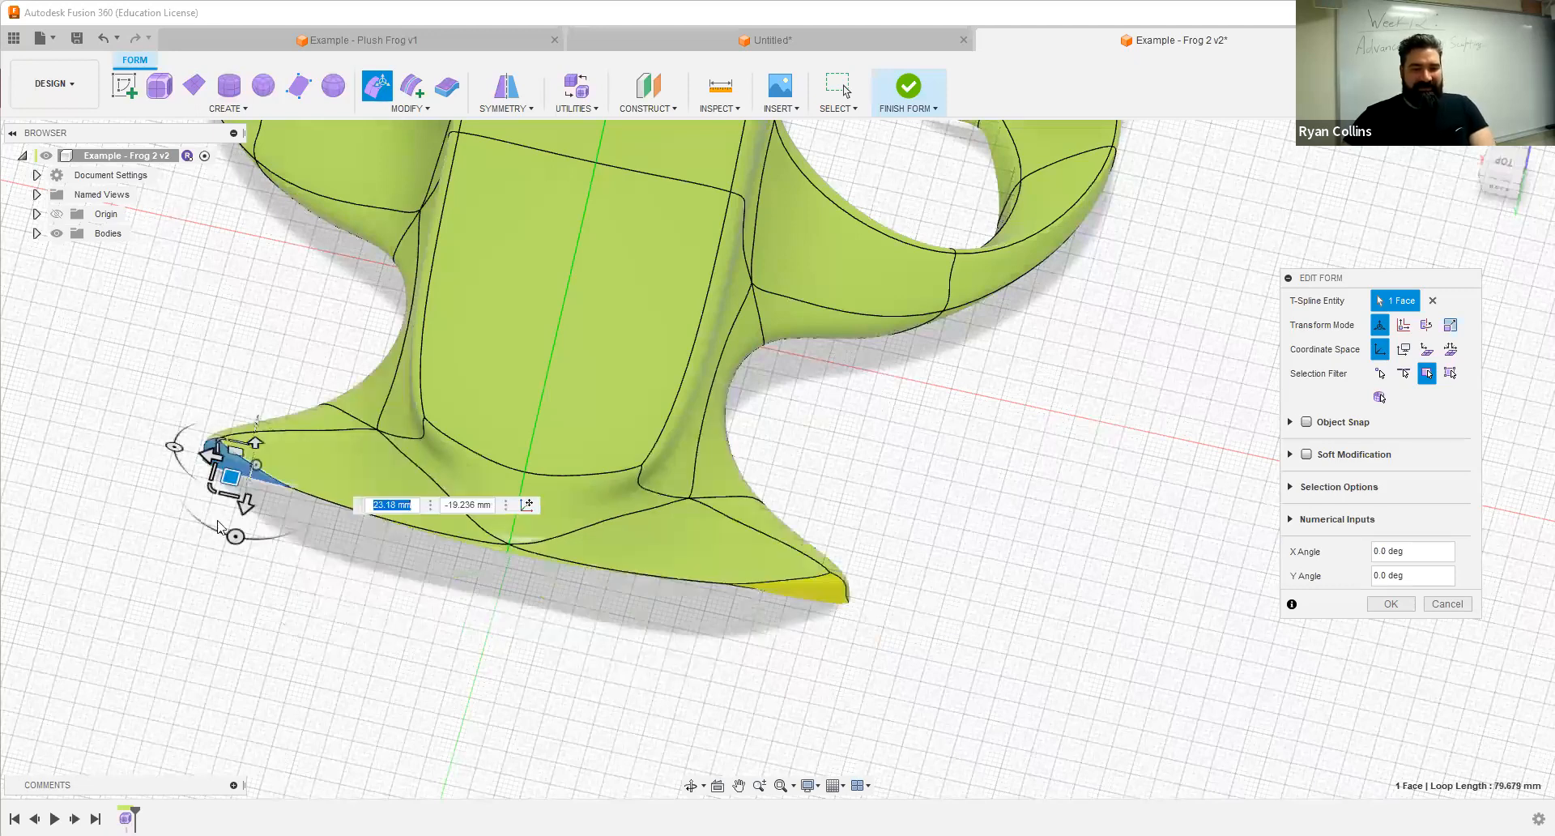
pyautogui.moveTo(166, 447); pyautogui.dragTo(447, 636)
# Step: Undo the rotations, shift and extrusion of the rear end face
pyautogui.keyDown('shift'); pyautogui.moveTo(532, 524); pyautogui.dragTo(546, 608, button='middle'); pyautogui.keyUp('shift')
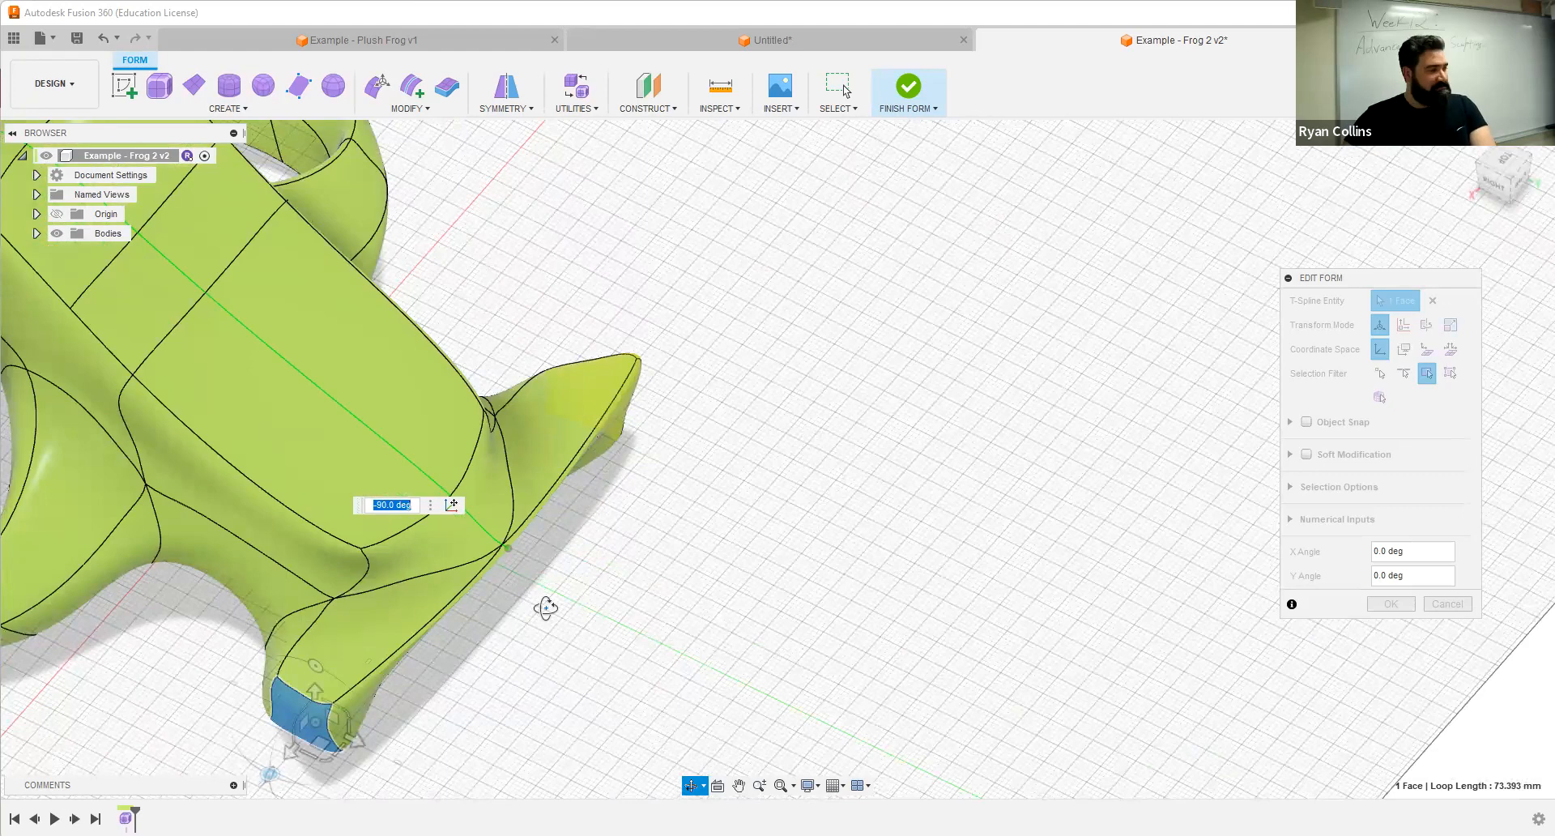
pyautogui.keyDown('shift'); pyautogui.moveTo(546, 607); pyautogui.dragTo(482, 628, button='middle'); pyautogui.keyUp('shift')
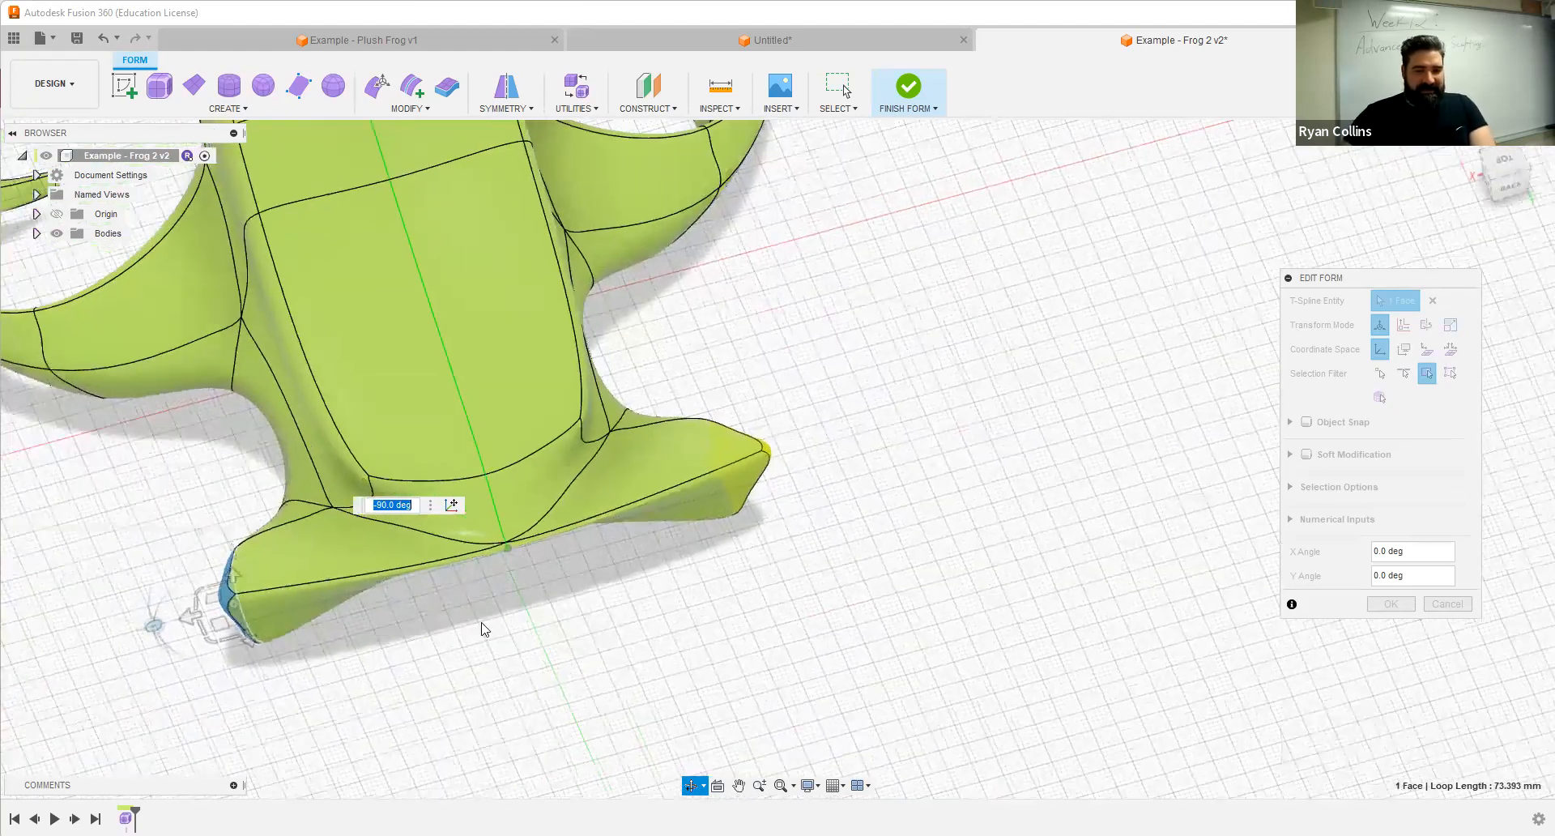
pyautogui.keyDown('shift'); pyautogui.moveTo(549, 684); pyautogui.dragTo(548, 710, button='middle'); pyautogui.keyUp('shift')
pyautogui.press('Return')
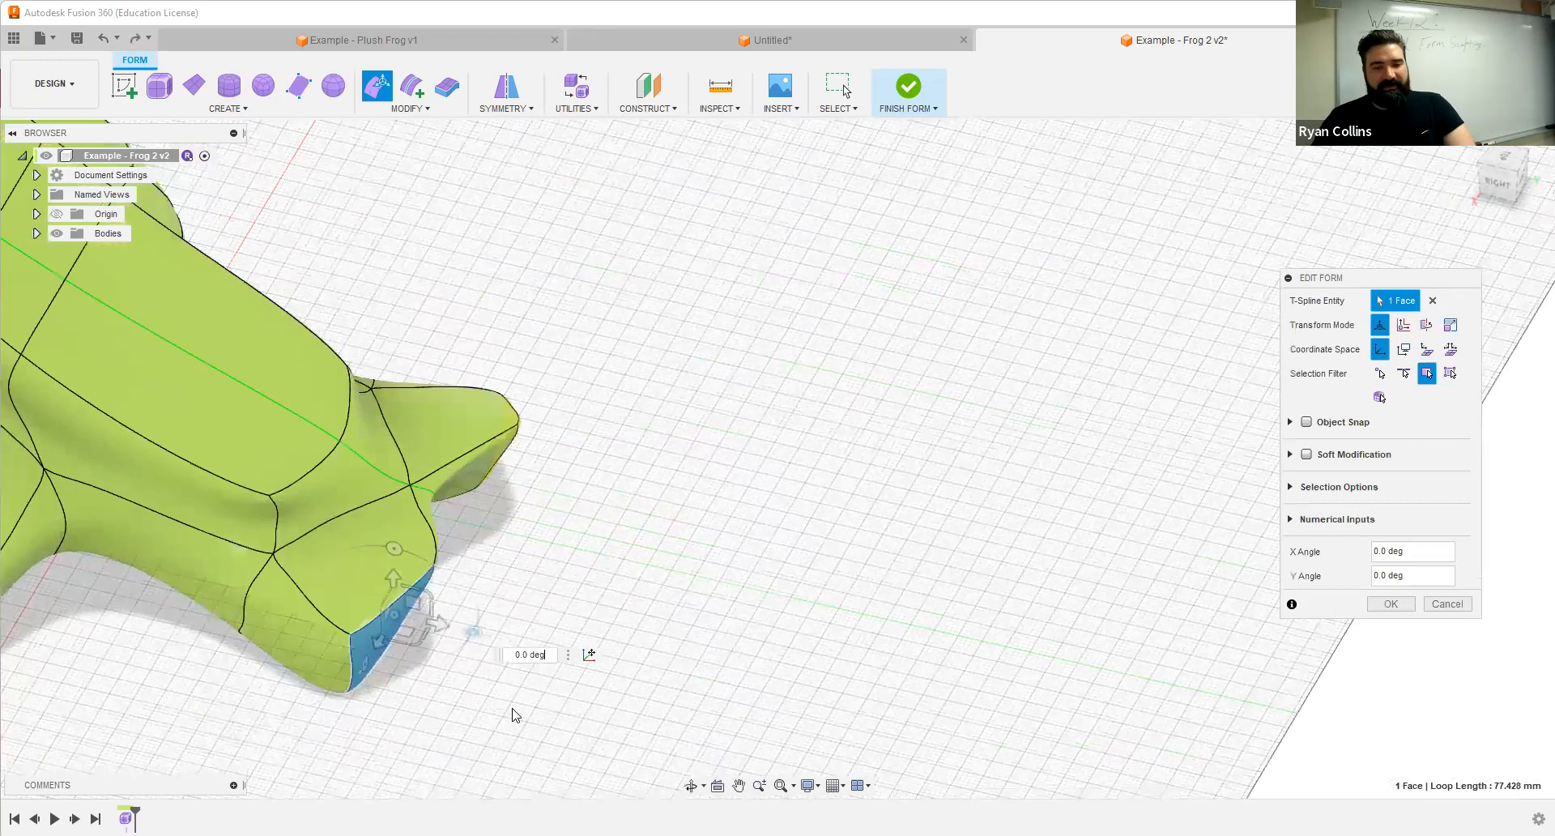
pyautogui.keyDown('shift'); pyautogui.moveTo(611, 683); pyautogui.dragTo(572, 632, button='middle'); pyautogui.keyUp('shift')
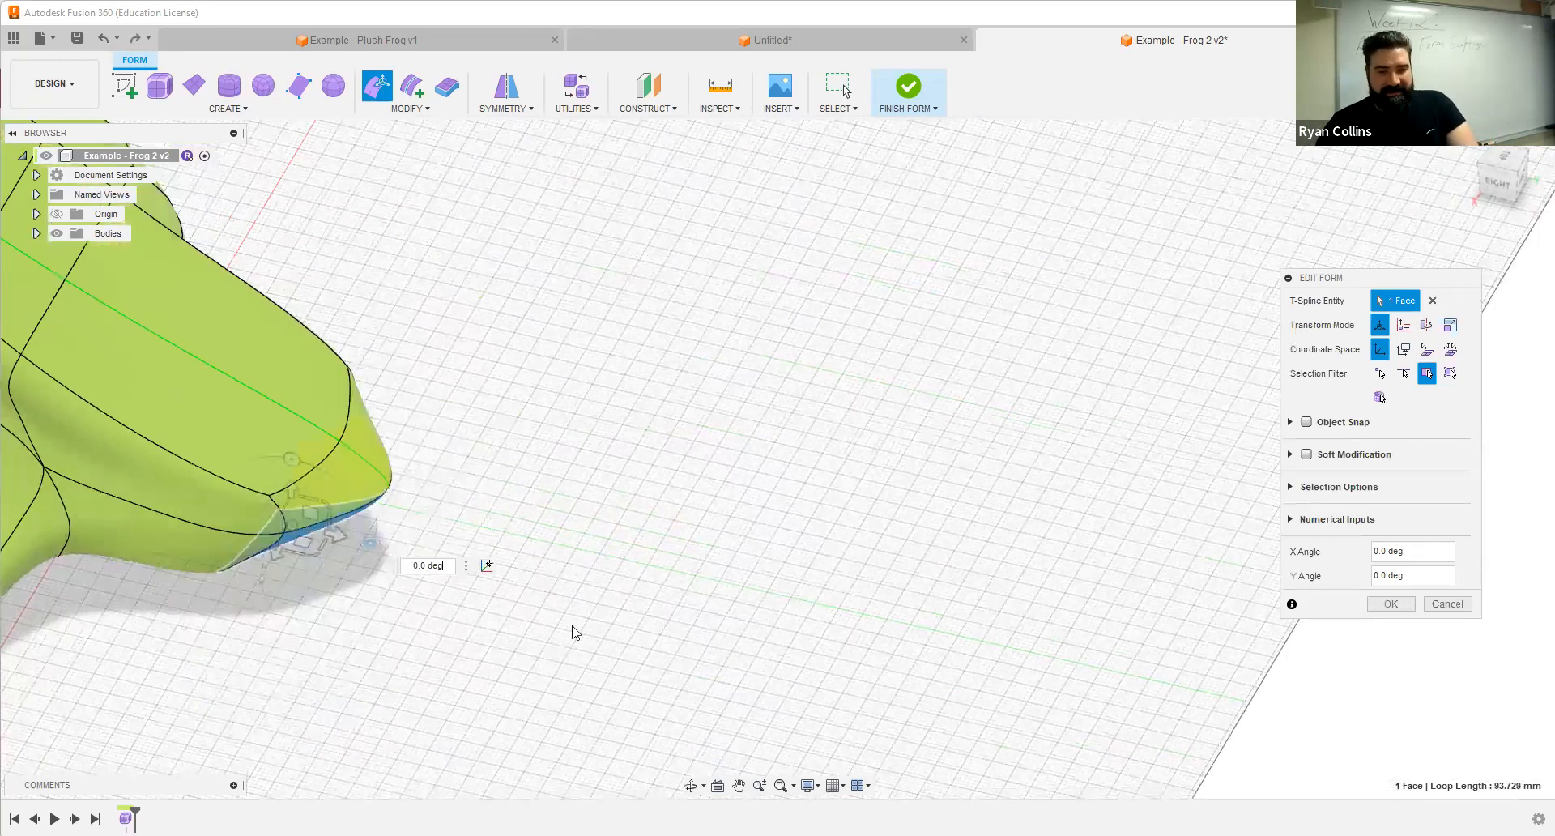
# Step: Extrude the body's side face near the rear end as a hind leg stub and rotate its end face -45 degrees
pyautogui.keyDown('shift'); pyautogui.moveTo(550, 480); pyautogui.dragTo(487, 430, button='middle'); pyautogui.keyUp('shift')
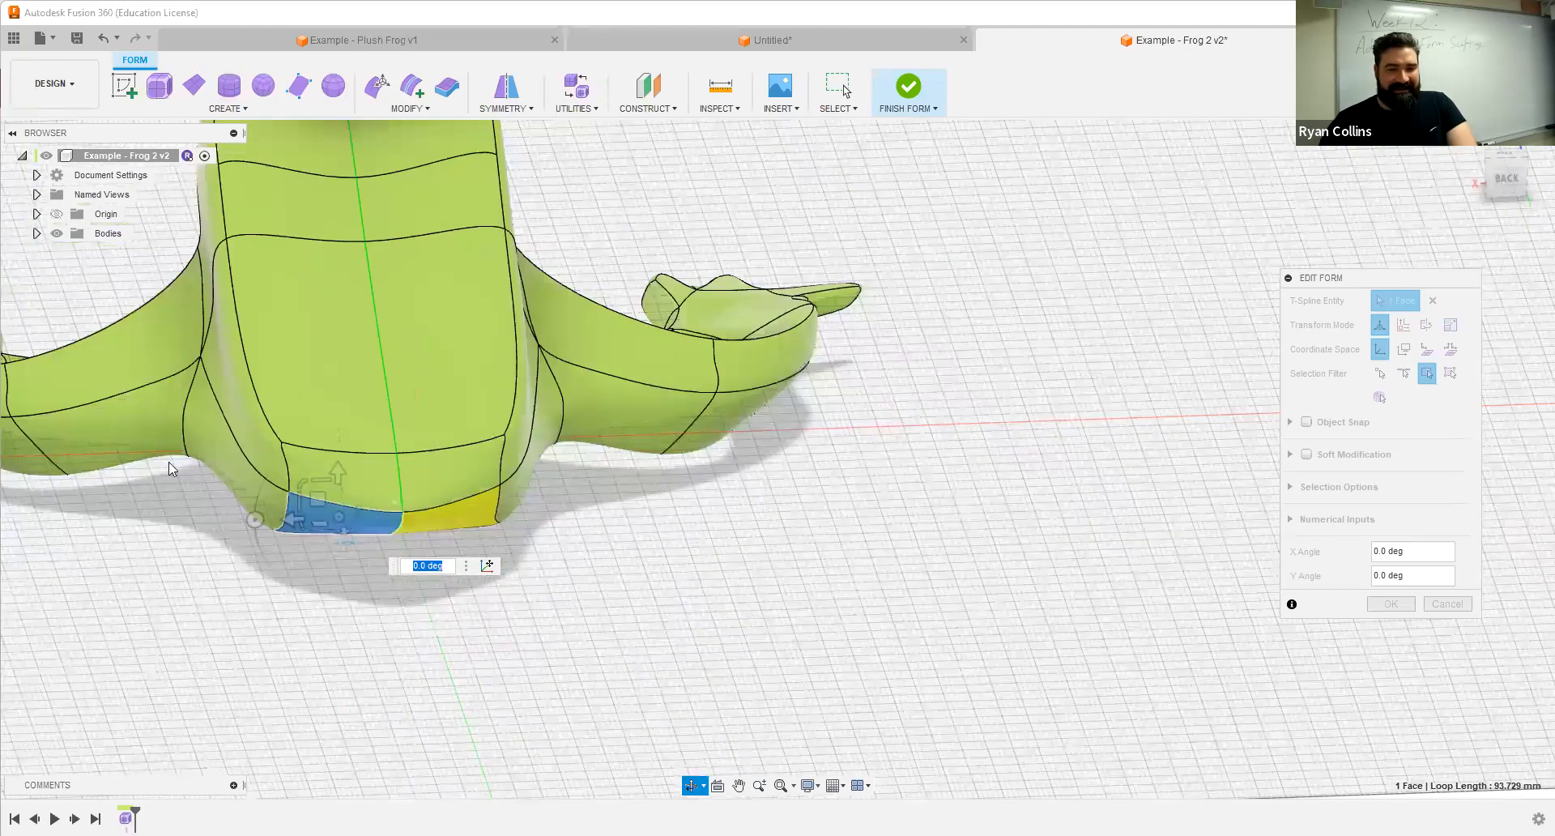
pyautogui.keyDown('shift'); pyautogui.moveTo(169, 463); pyautogui.dragTo(169, 458, button='middle'); pyautogui.keyUp('shift')
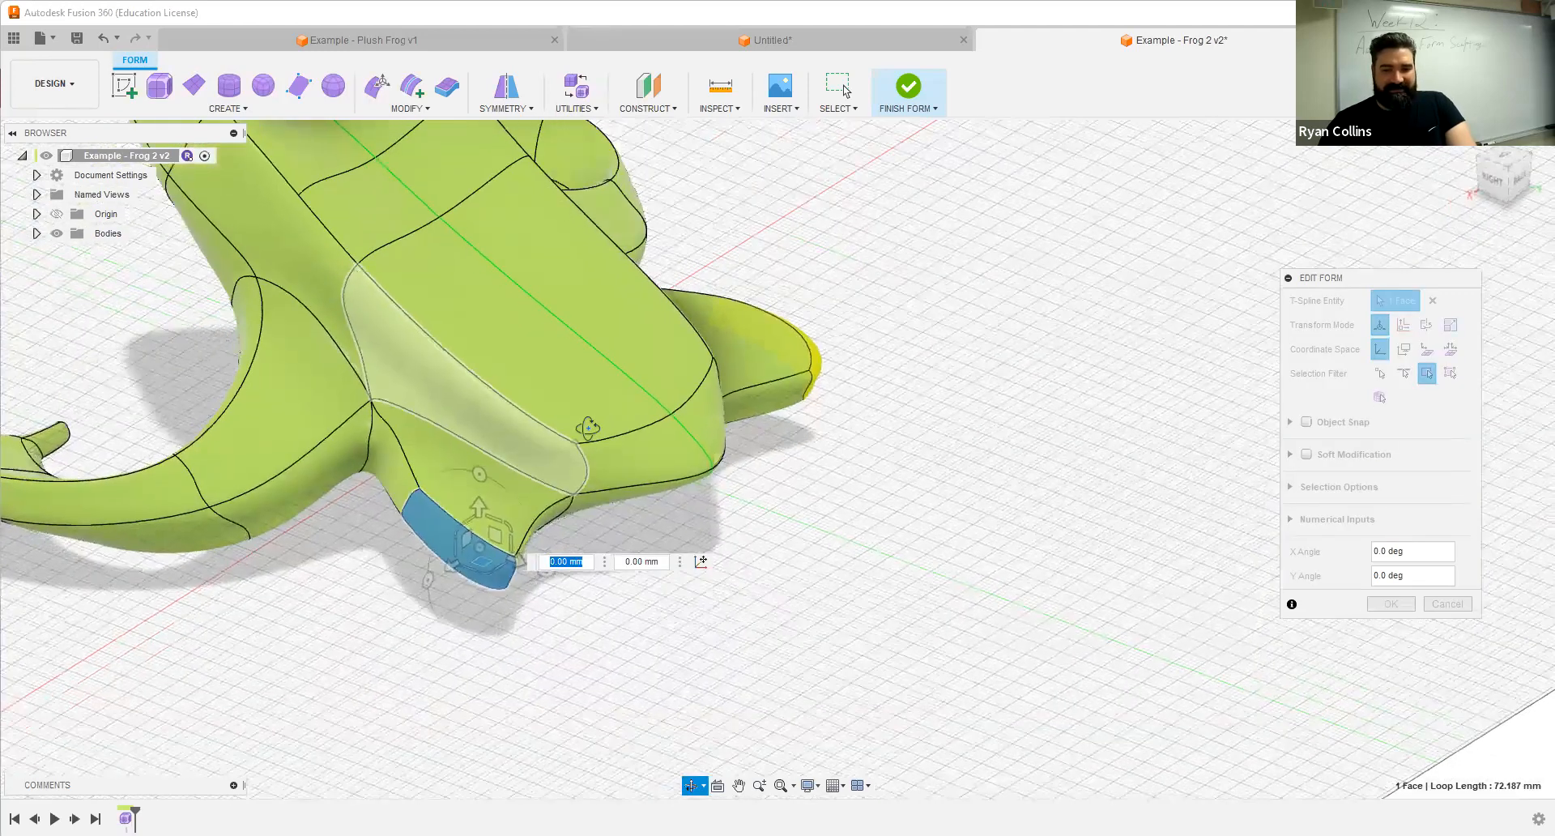
pyautogui.keyDown('shift'); pyautogui.moveTo(588, 428); pyautogui.dragTo(588, 428, button='middle'); pyautogui.keyUp('shift')
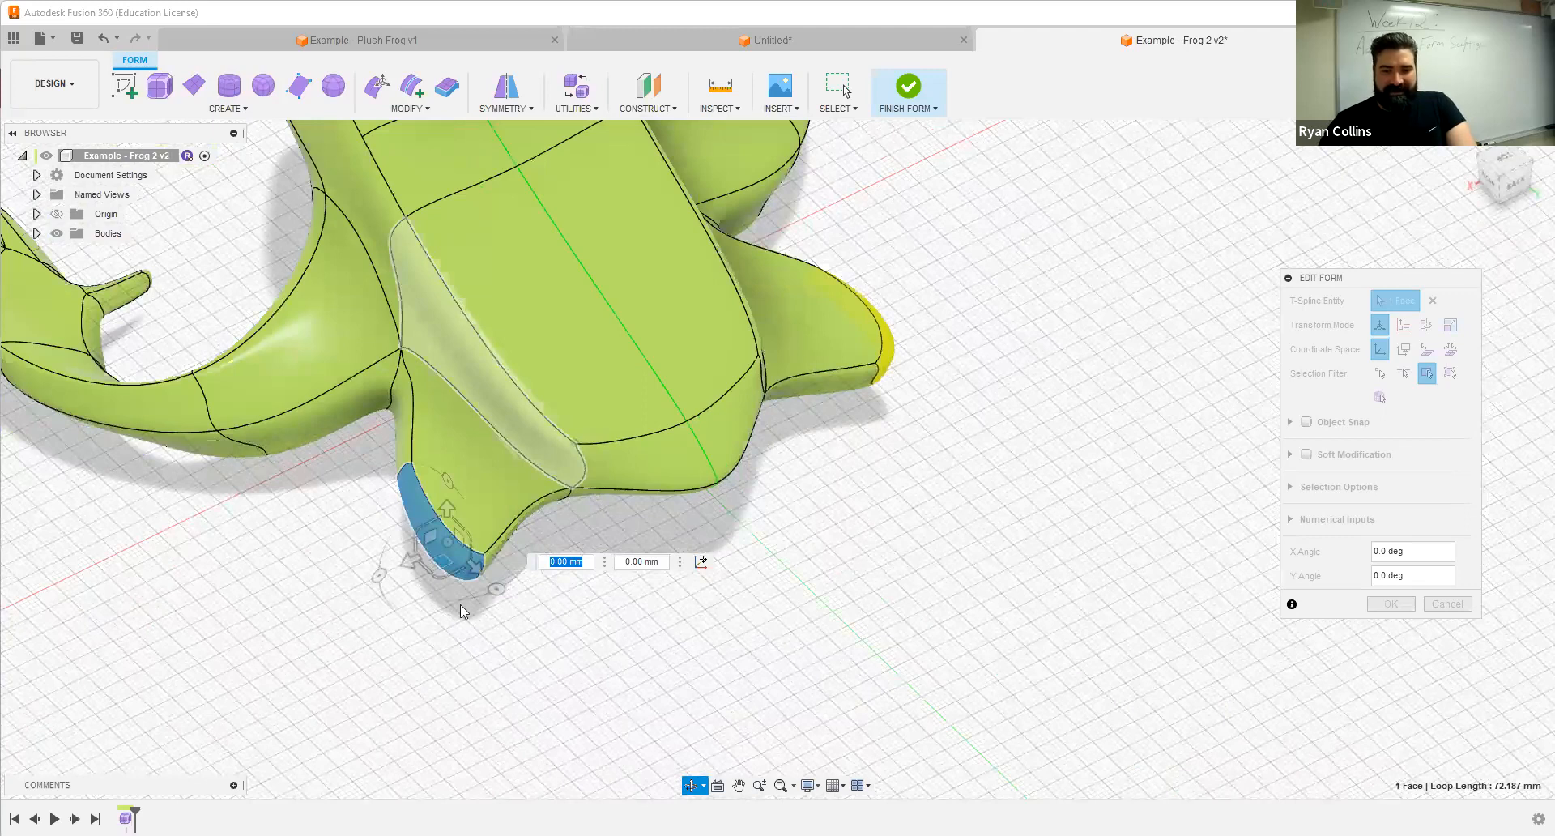
pyautogui.moveTo(496, 591); pyautogui.dragTo(434, 597)
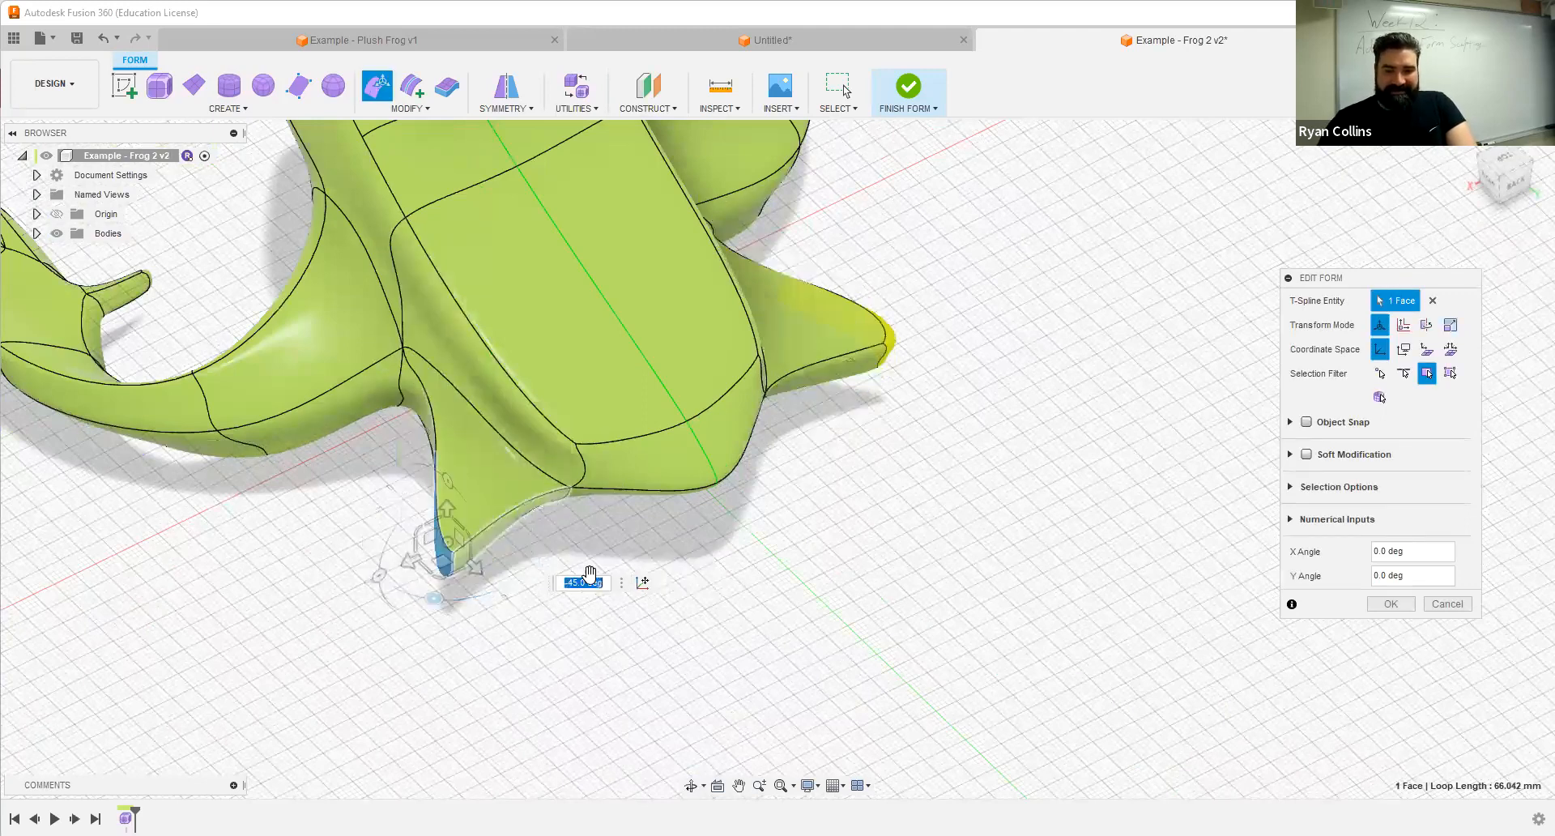
# Step: Extrude the stub's end face outward as the upper hind leg and shift the new end by about 4.9 mm and 18 mm
pyautogui.keyDown('shift'); pyautogui.moveTo(590, 576); pyautogui.dragTo(565, 552, button='middle'); pyautogui.keyUp('shift')
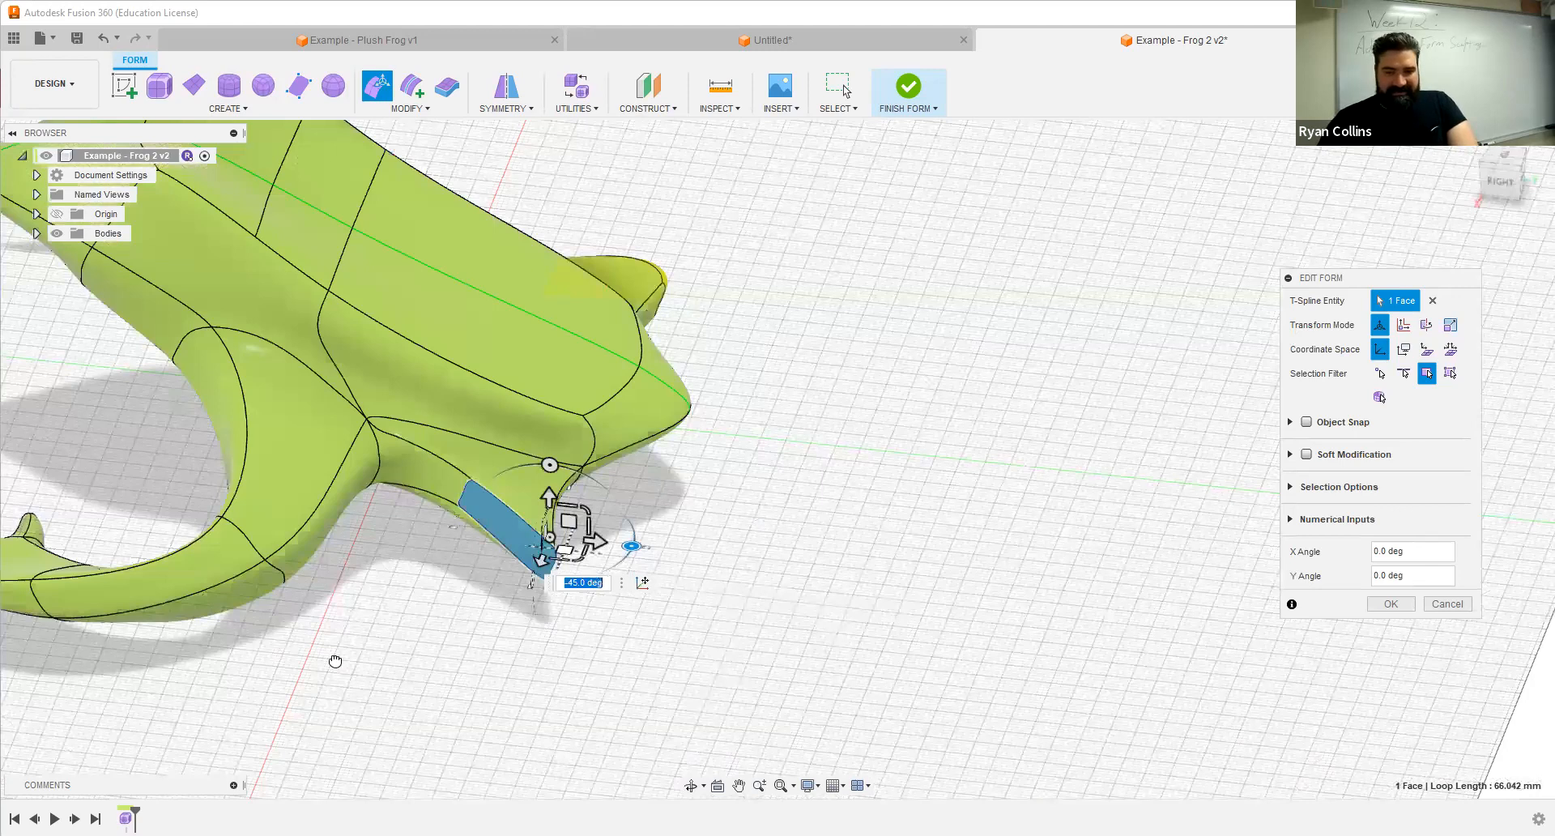
pyautogui.moveTo(291, 688); pyautogui.dragTo(290, 690)
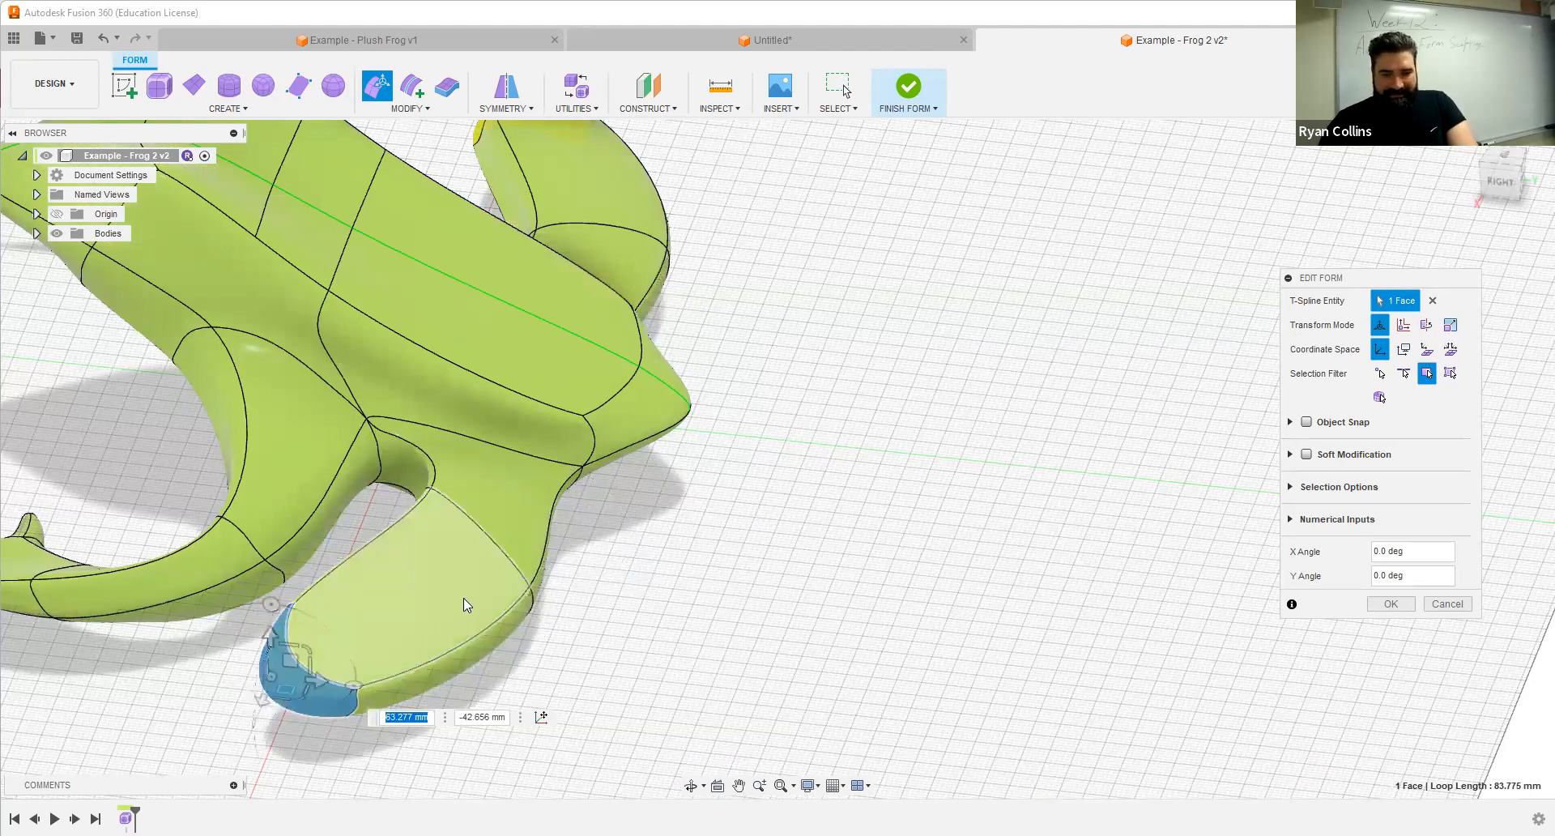
pyautogui.keyDown('shift'); pyautogui.moveTo(343, 660); pyautogui.dragTo(398, 759, button='middle'); pyautogui.keyUp('shift')
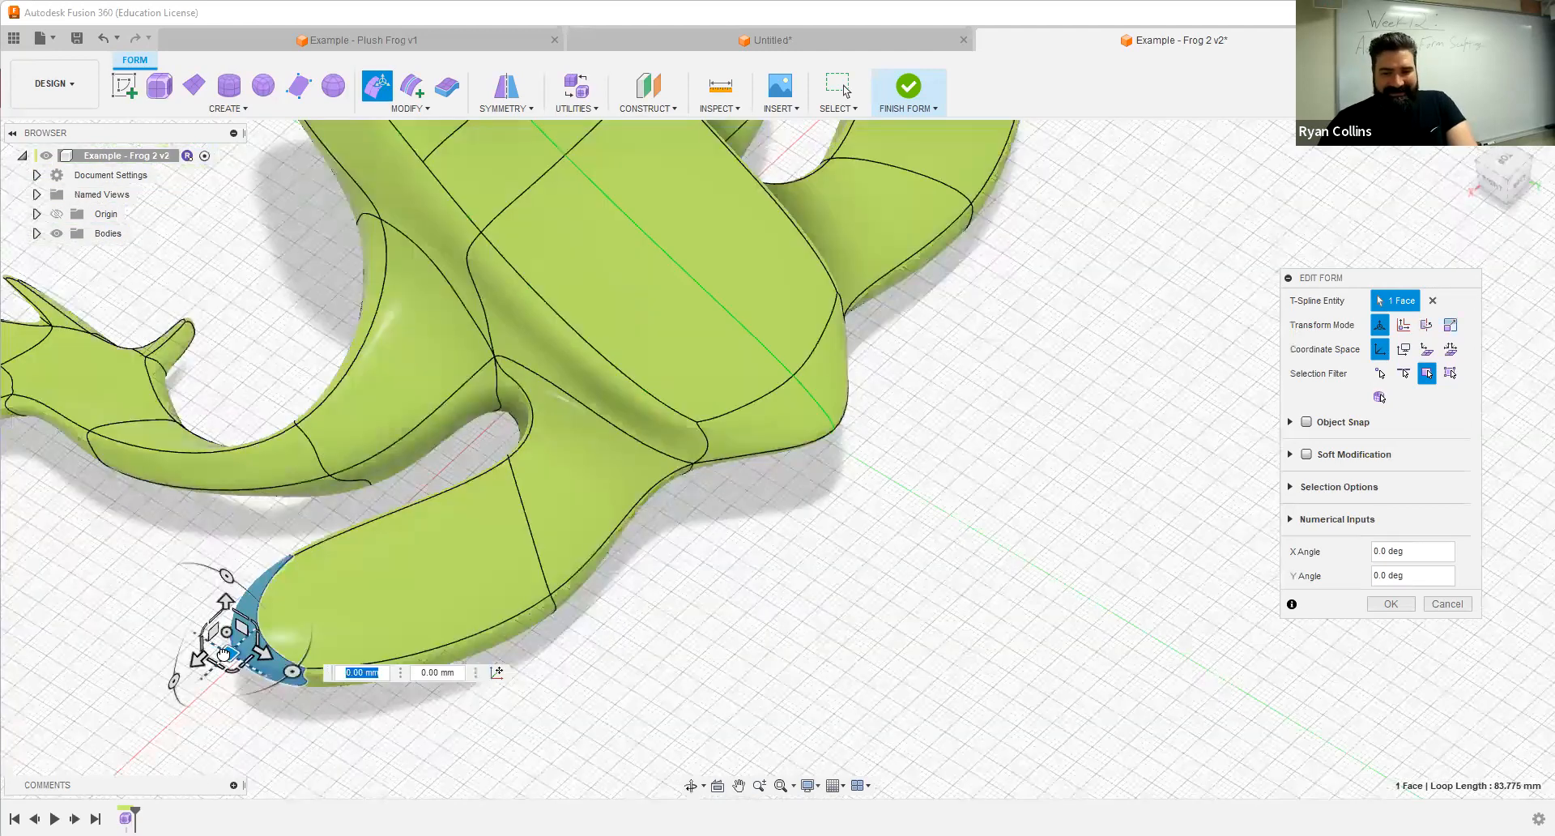
pyautogui.moveTo(410, 747); pyautogui.dragTo(281, 712)
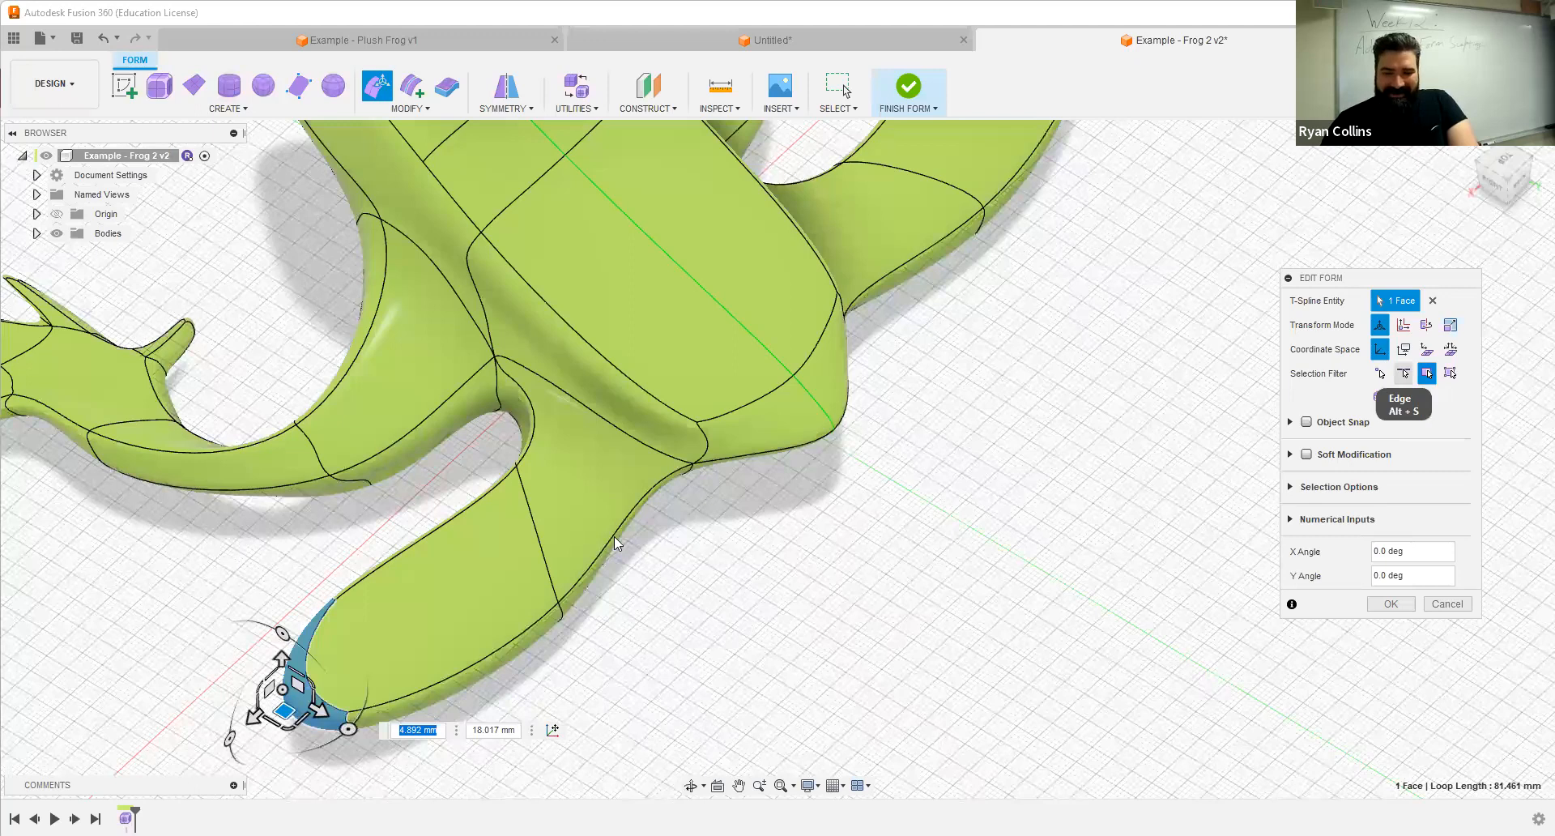
# Step: Rotate the edge loop at the base of the upper leg 70 degrees, and swing the leg's end face backward with a matching rotation
pyautogui.doubleClick(554, 587)
pyautogui.moveTo(600, 583); pyautogui.dragTo(792, 430)
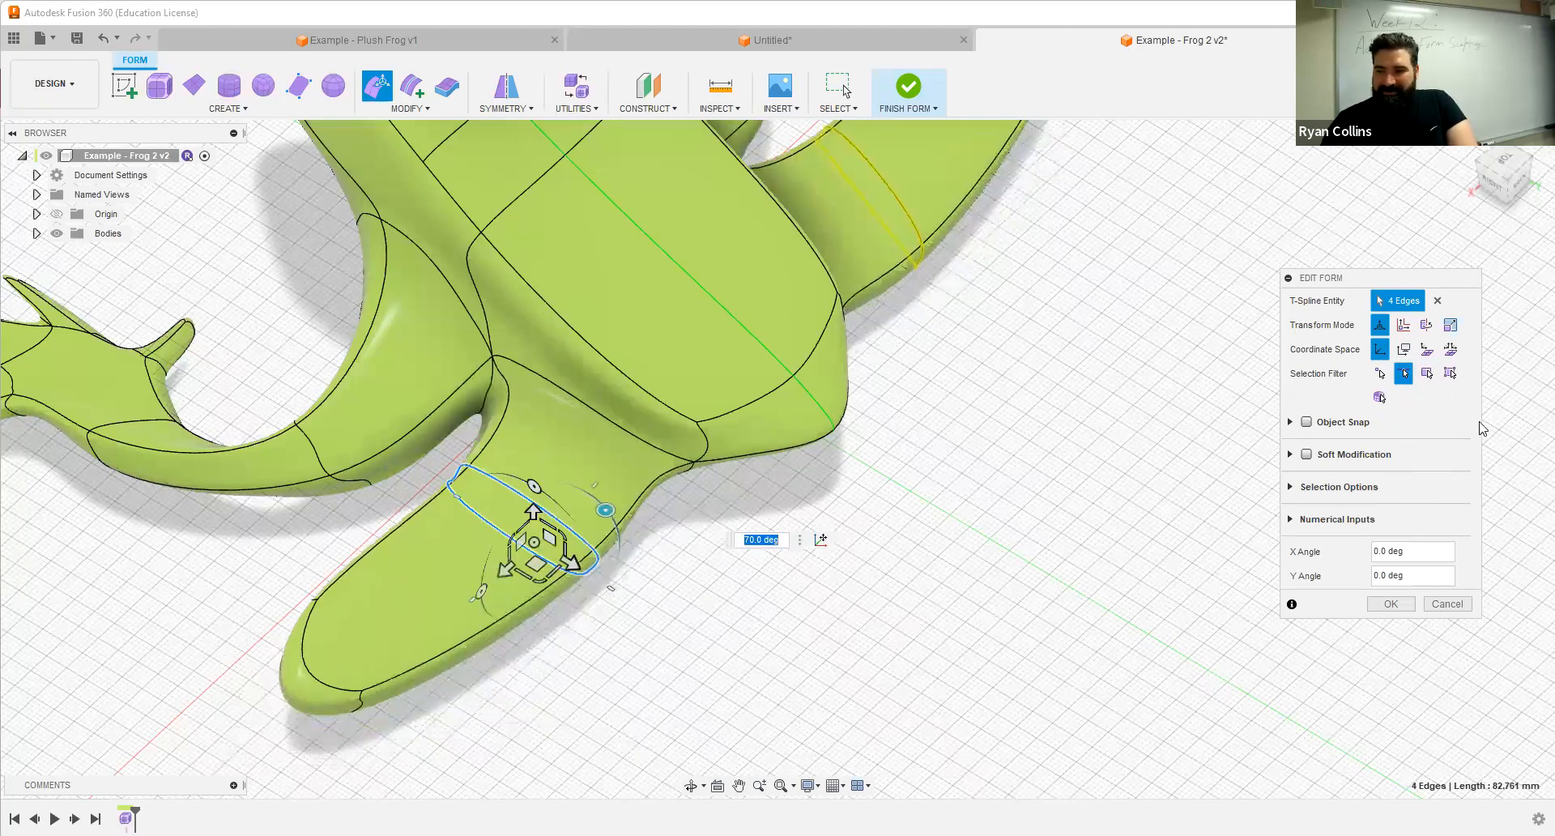
pyautogui.hotkey('alt', 'd')
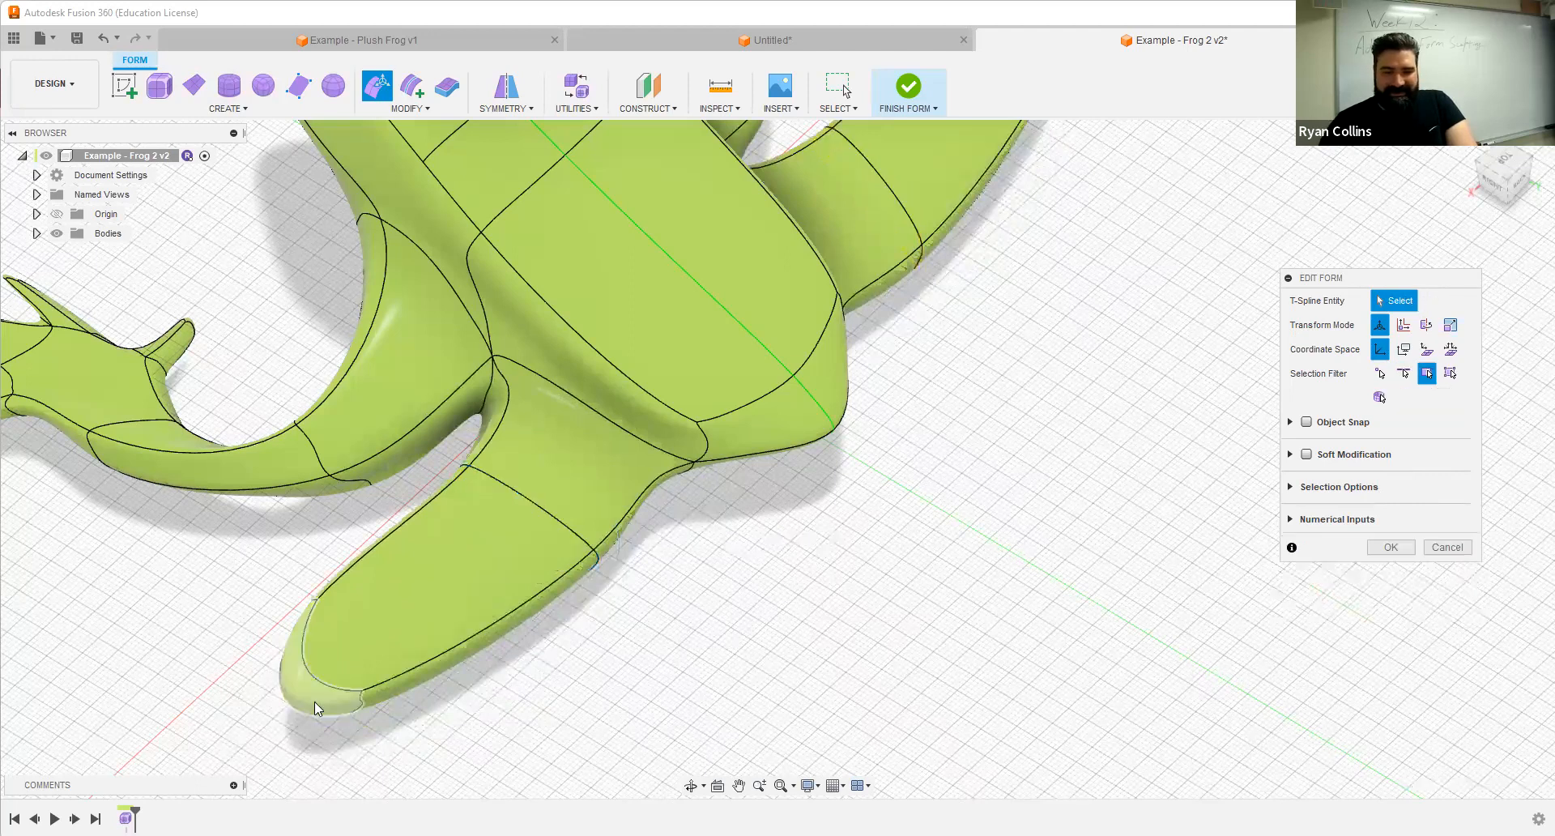
pyautogui.moveTo(689, 723); pyautogui.dragTo(624, 714)
pyautogui.moveTo(740, 677); pyautogui.dragTo(709, 596)
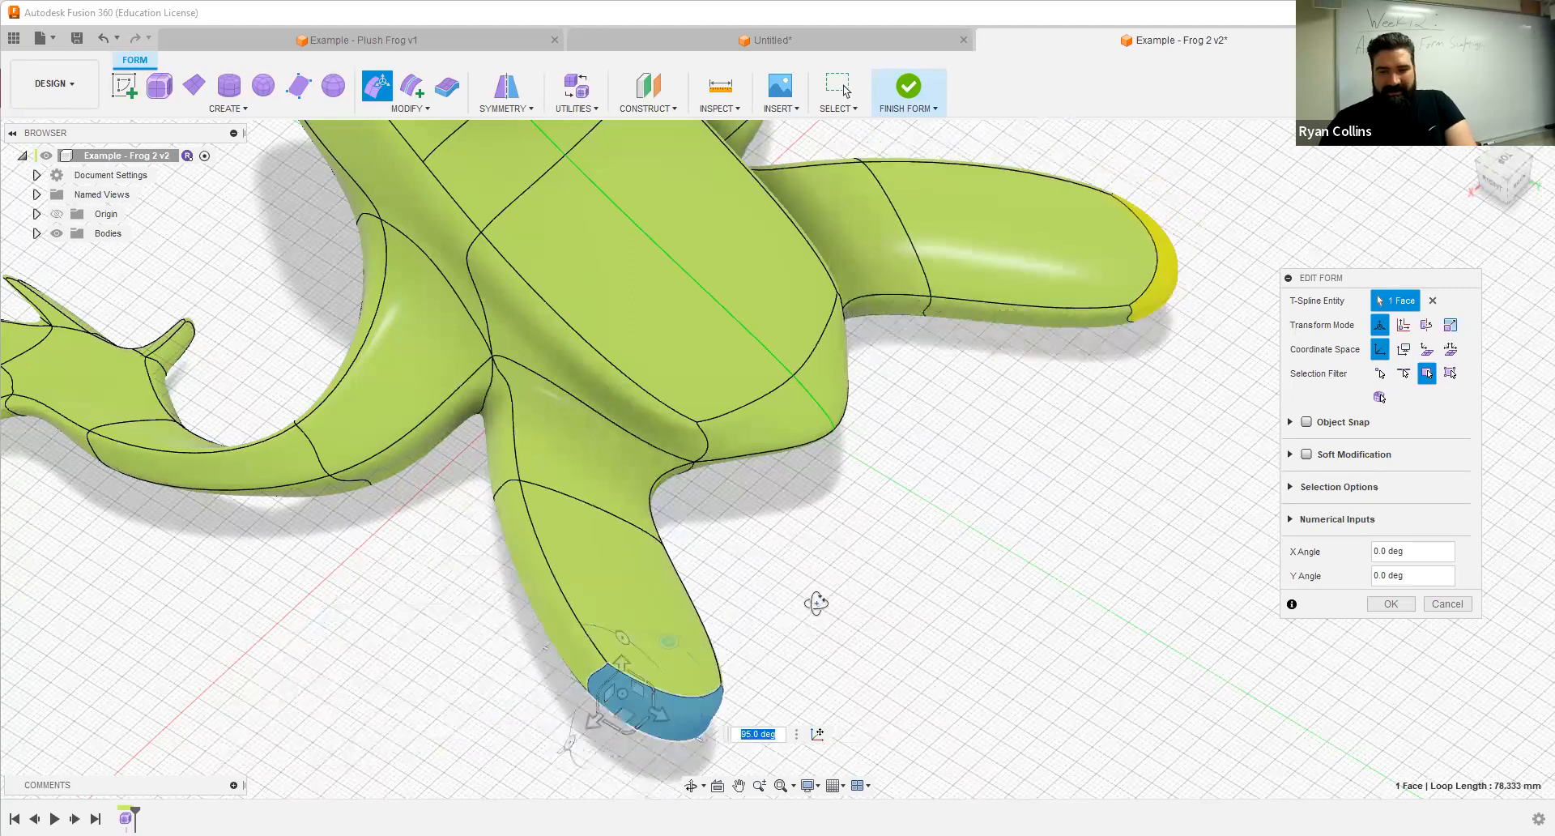
# Step: Move the upper leg's end face toward the body to shorten the segment, and finish the form edit
pyautogui.keyDown('shift'); pyautogui.moveTo(795, 576); pyautogui.dragTo(792, 613, button='middle'); pyautogui.keyUp('shift')
pyautogui.moveTo(791, 613); pyautogui.dragTo(815, 474, button='middle')
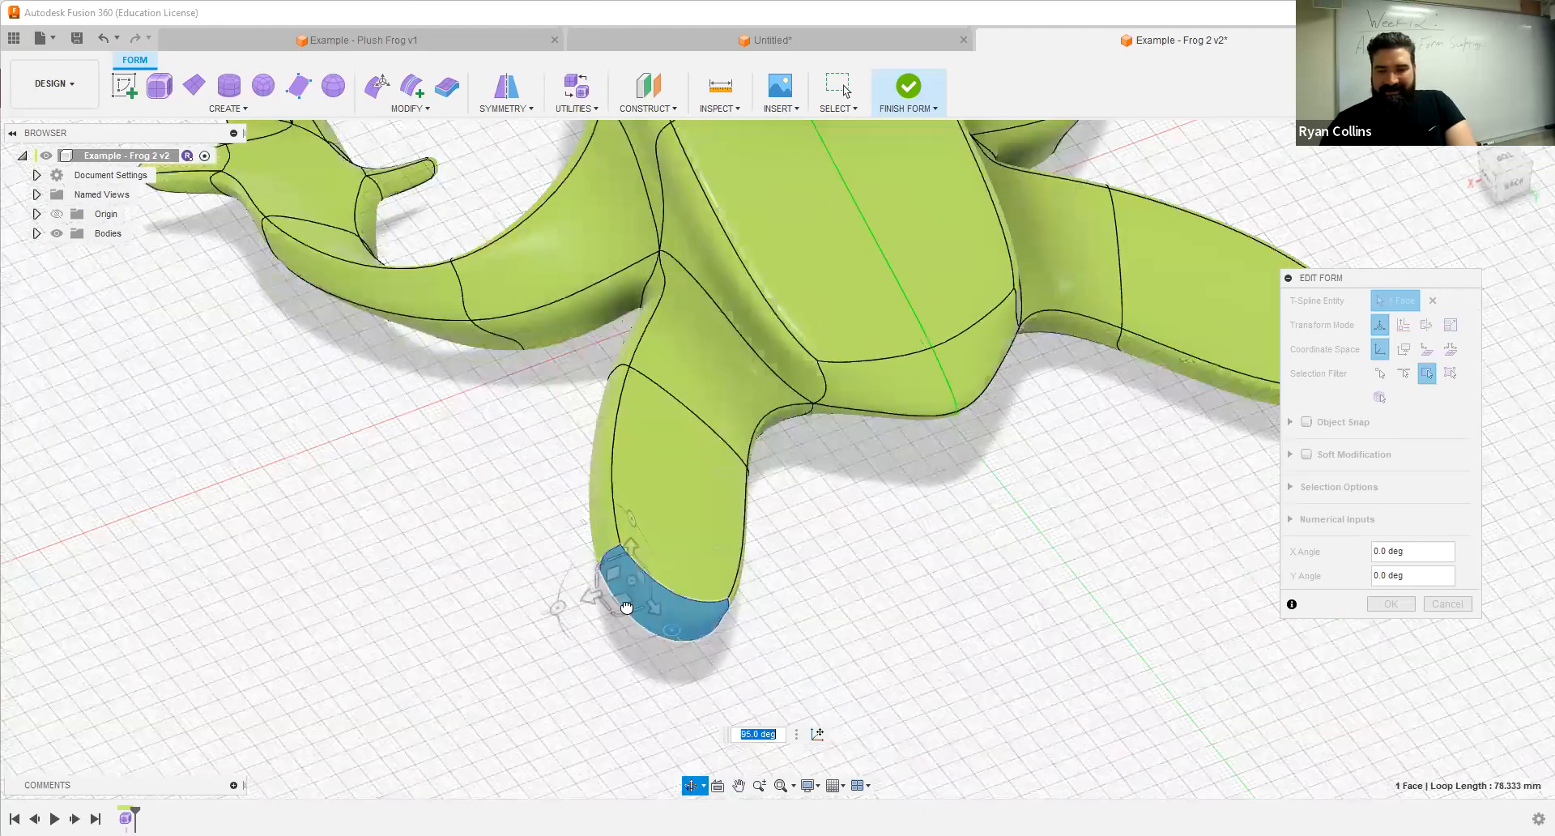
pyautogui.moveTo(626, 607); pyautogui.dragTo(713, 590)
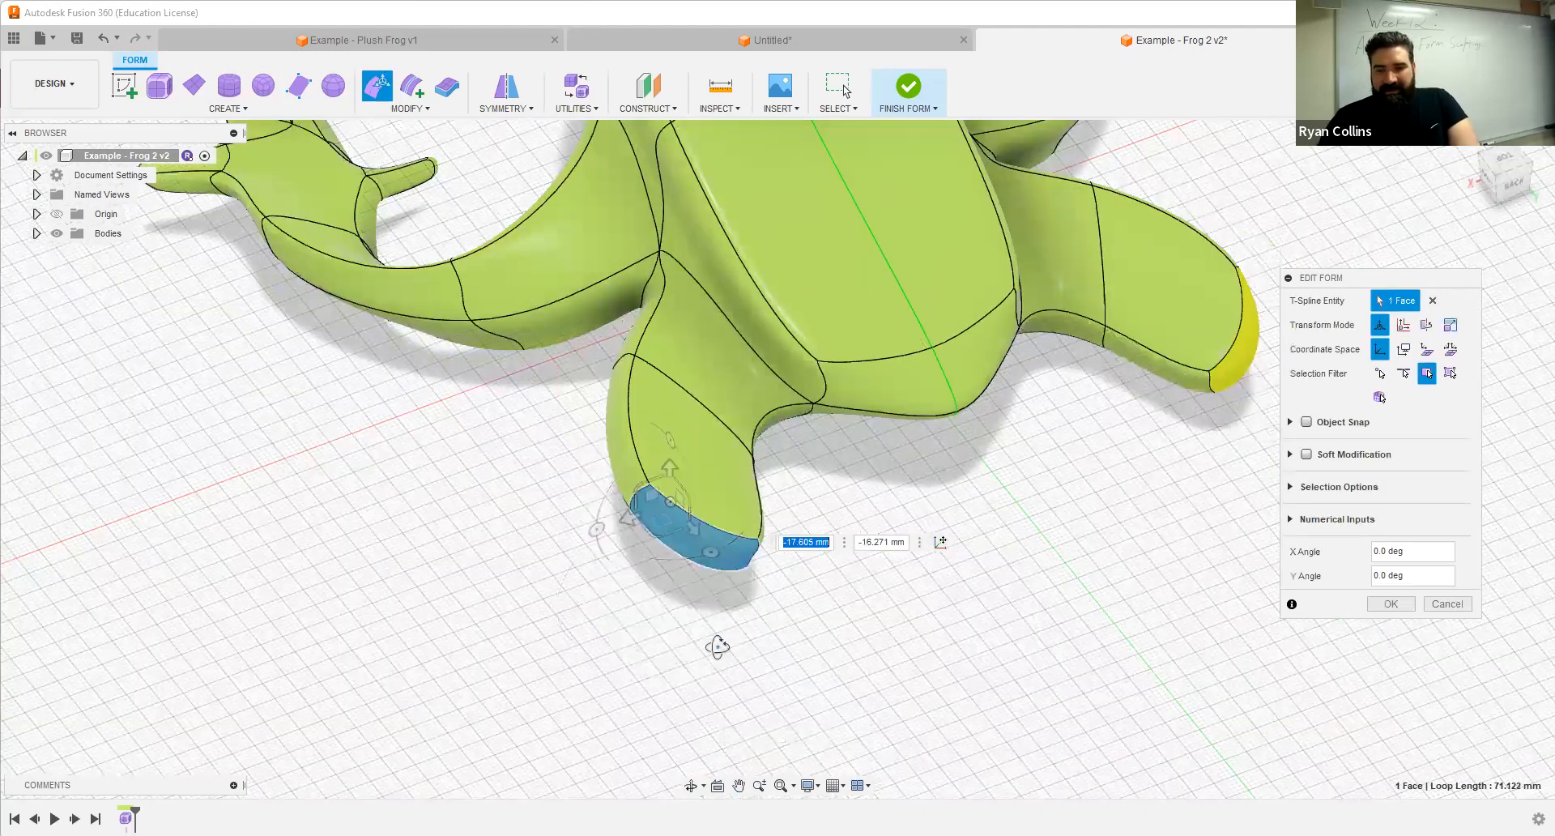
pyautogui.keyDown('shift'); pyautogui.moveTo(711, 625); pyautogui.dragTo(704, 624, button='middle'); pyautogui.keyUp('shift')
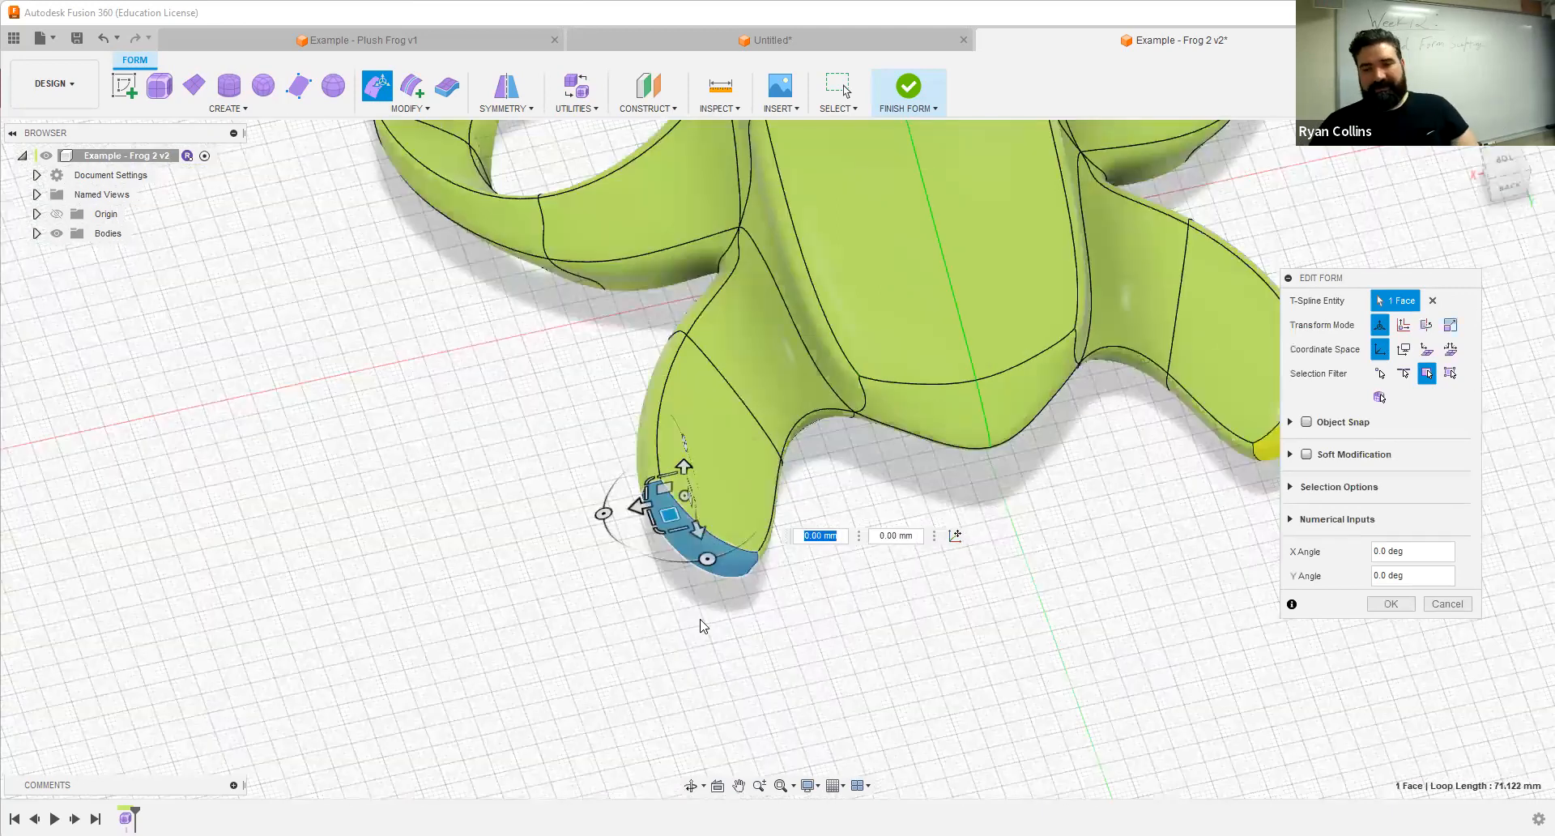
pyautogui.keyDown('shift'); pyautogui.moveTo(828, 399); pyautogui.dragTo(808, 542, button='middle'); pyautogui.keyUp('shift')
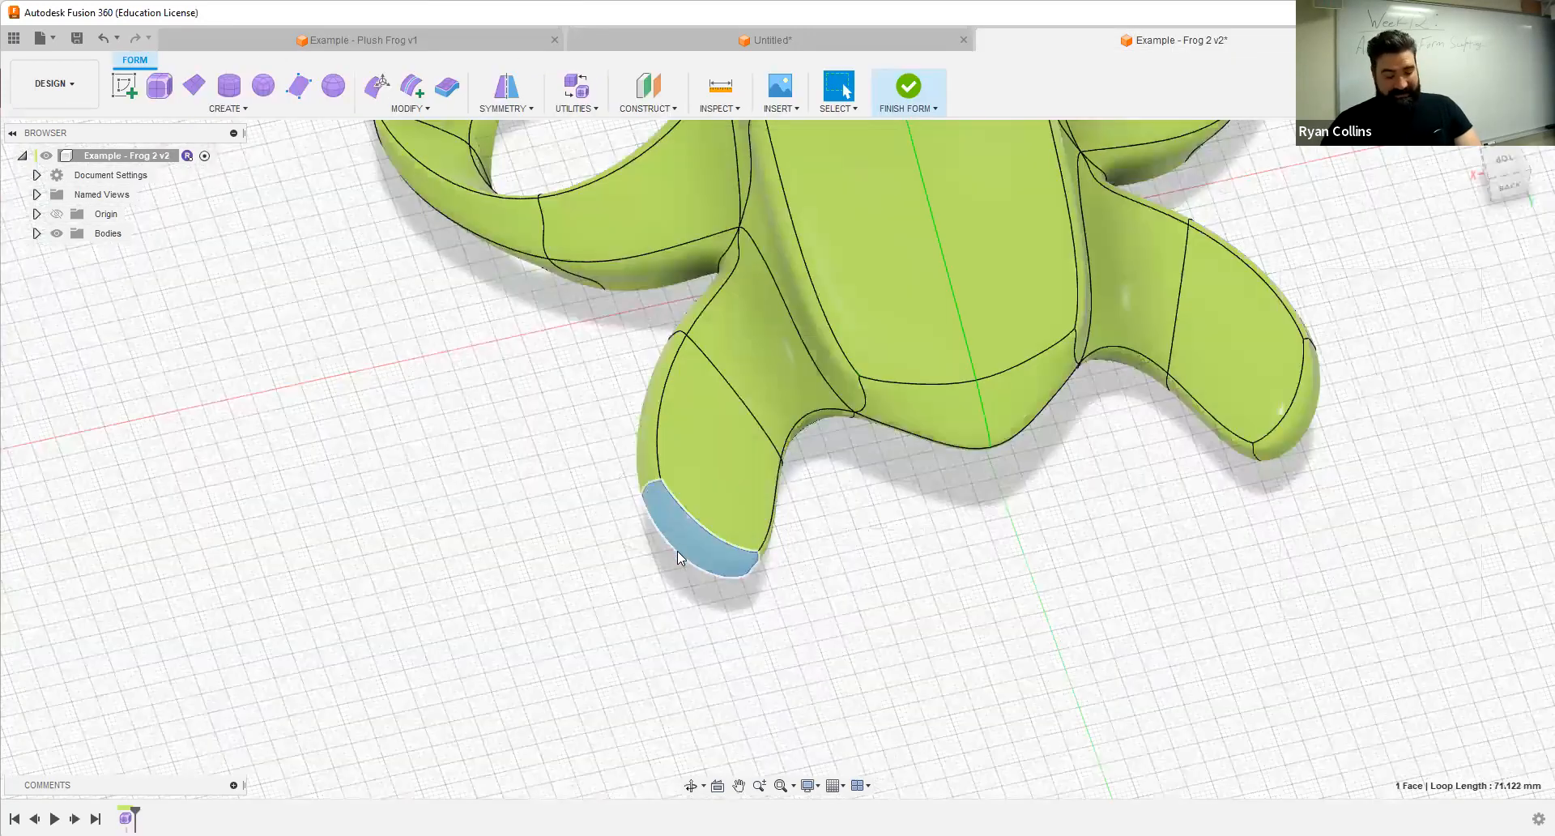
# Step: Extrude the upper leg's end face outward as the lower leg by about 51.5 mm and -66.3 mm, and rotate its end -105 degrees
pyautogui.click(677, 551)
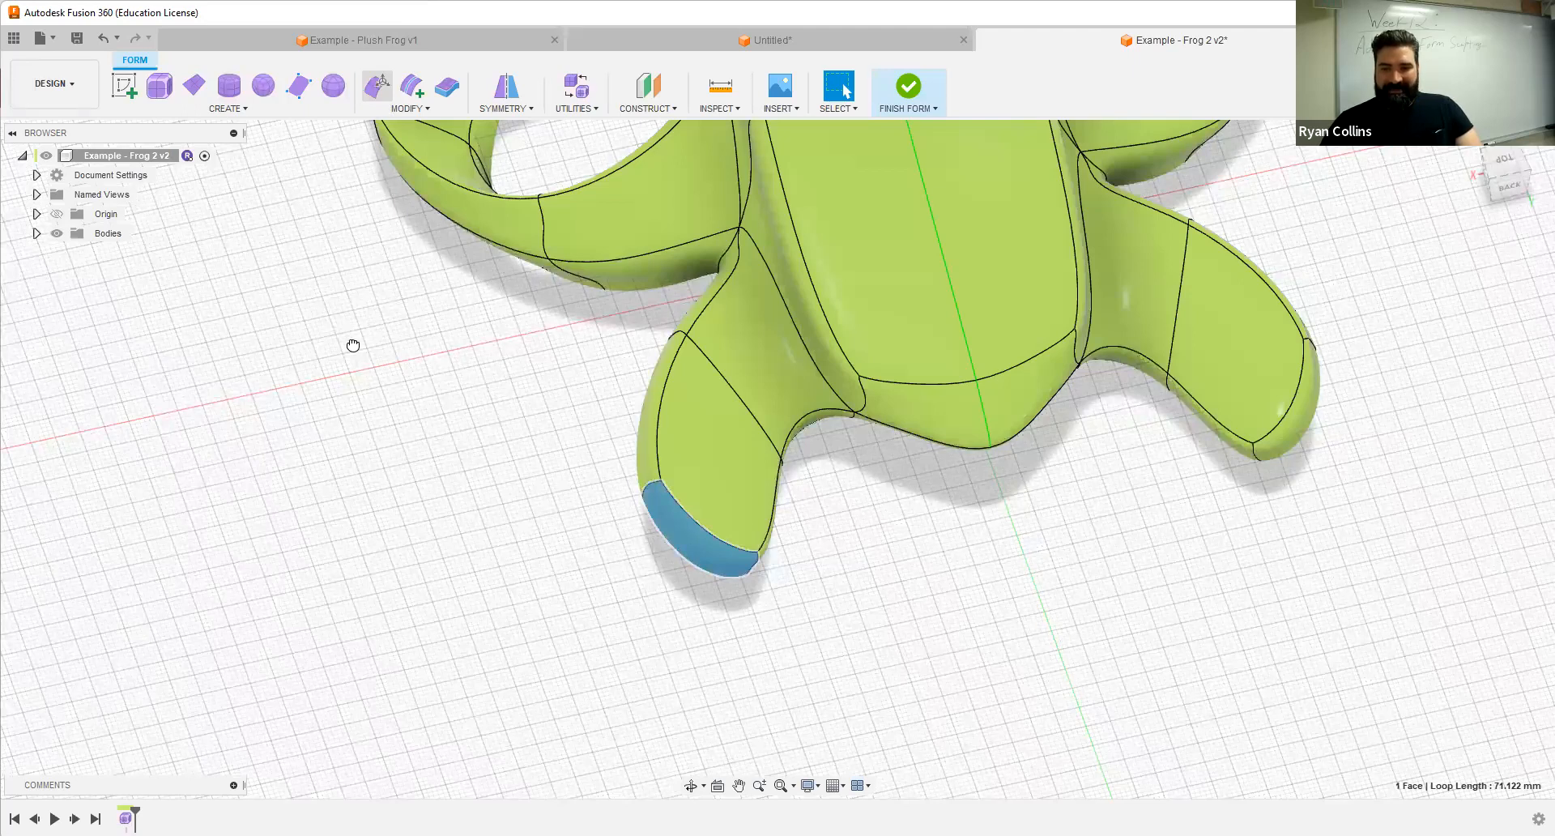
pyautogui.moveTo(347, 342); pyautogui.dragTo(378, 384)
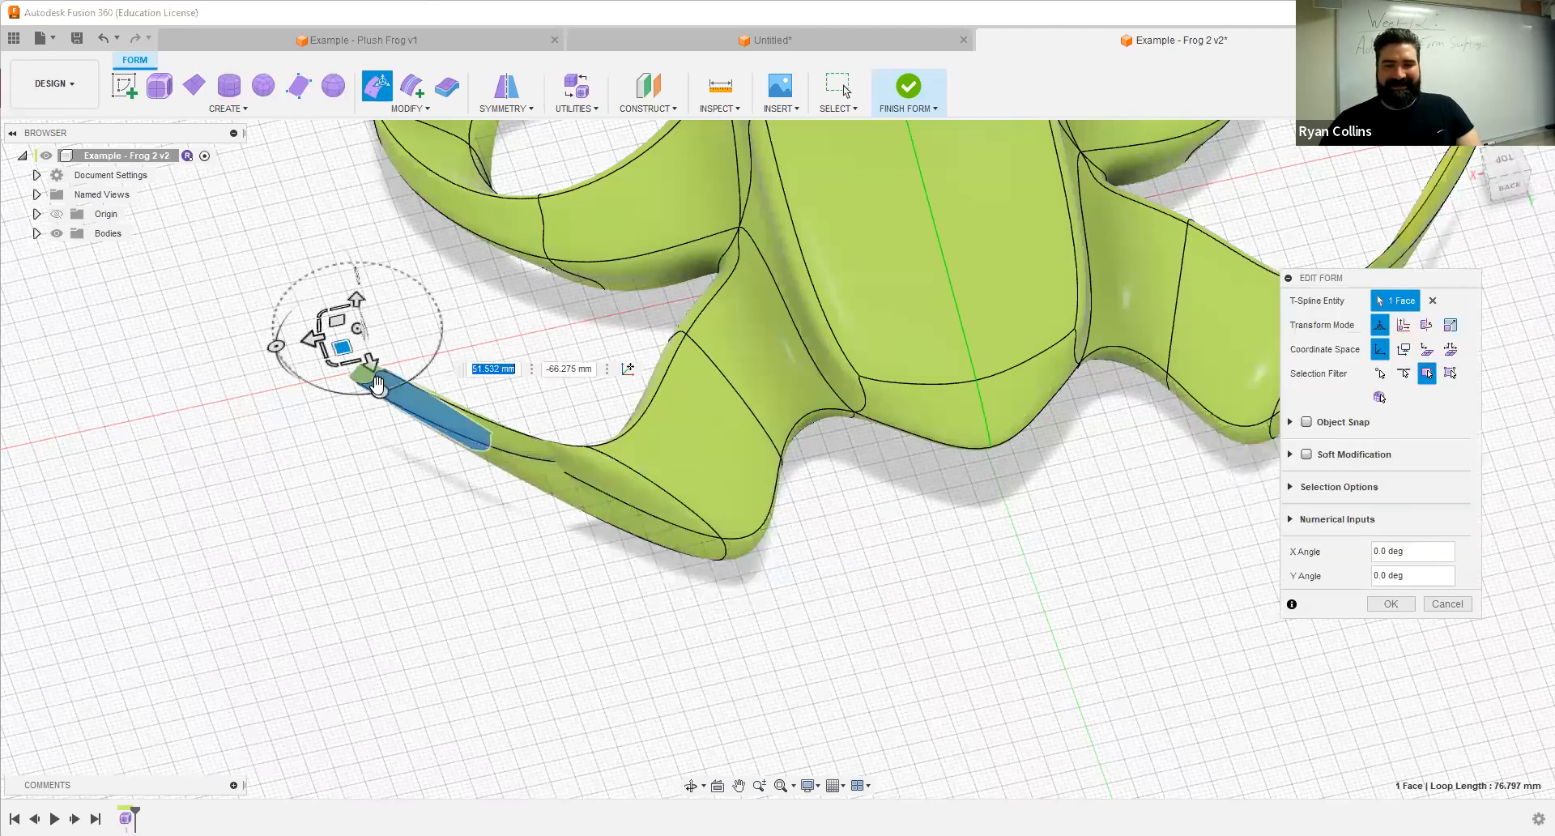
pyautogui.moveTo(276, 346); pyautogui.dragTo(278, 337)
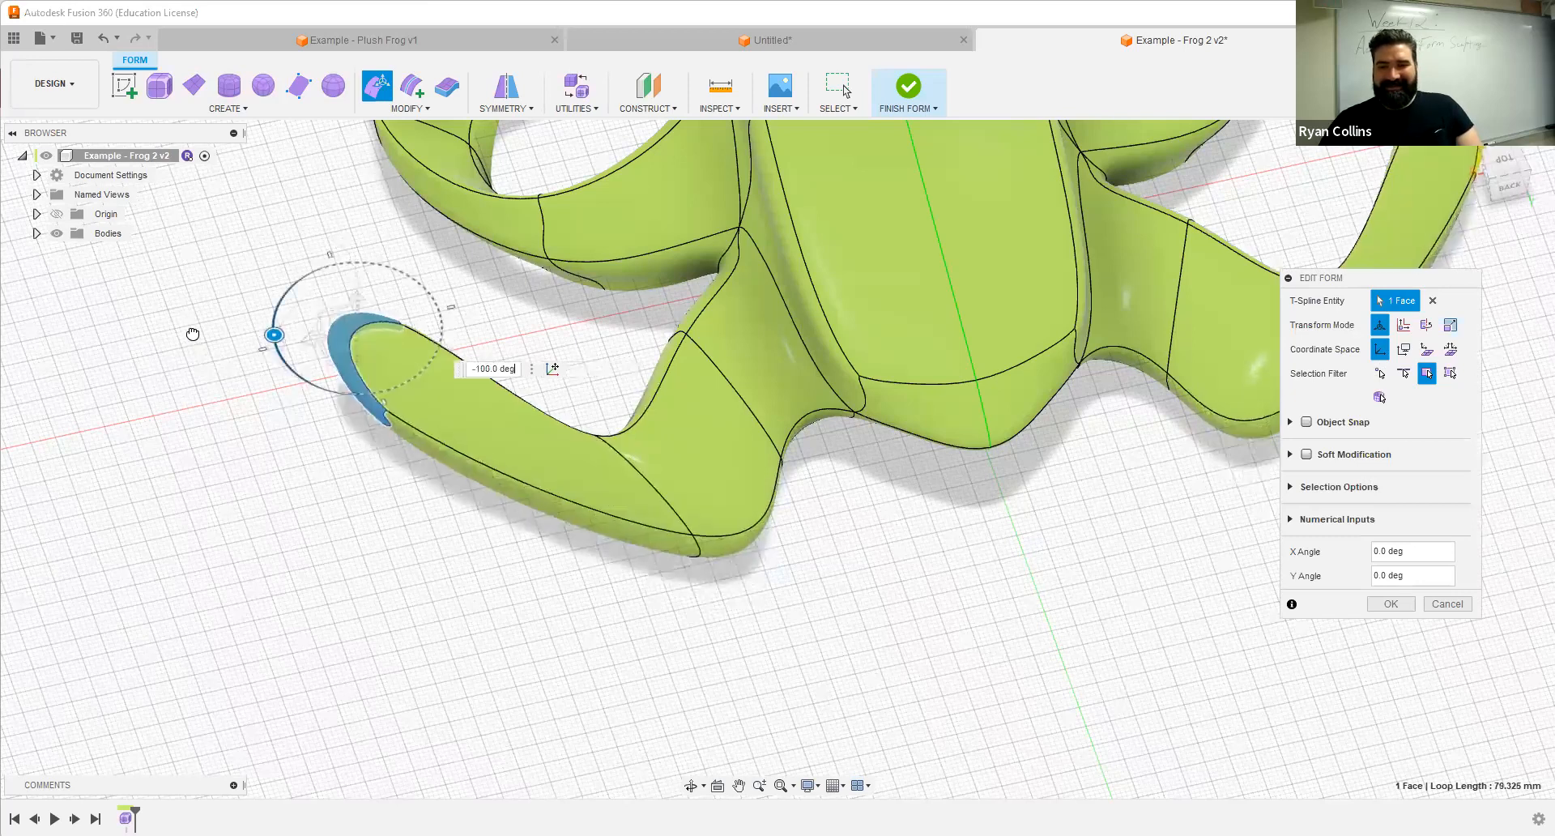
pyautogui.keyDown('shift'); pyautogui.moveTo(693, 512); pyautogui.dragTo(676, 527, button='middle'); pyautogui.keyUp('shift')
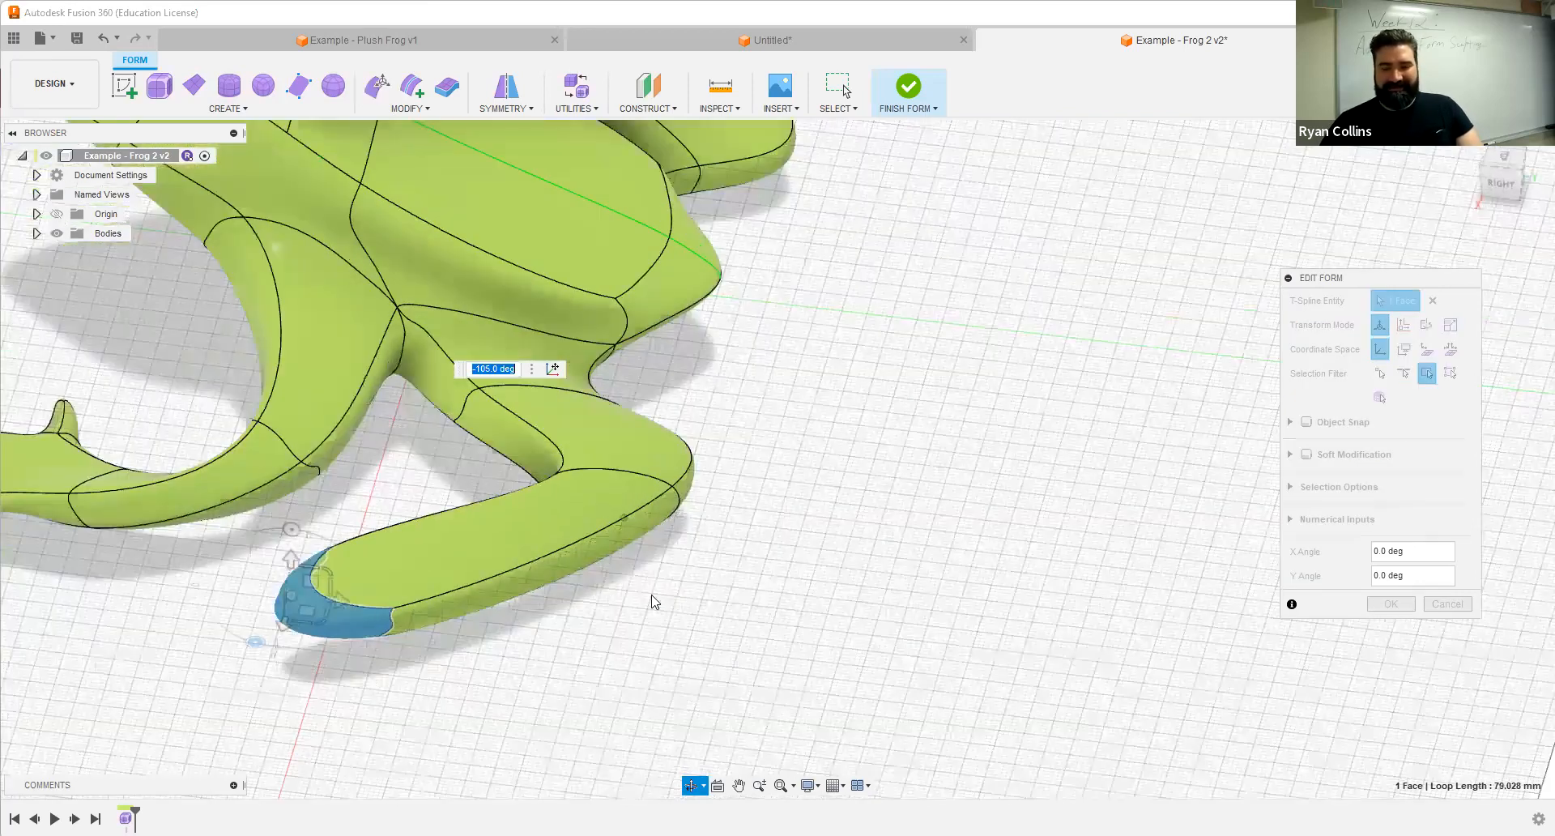
# Step: Move the lower leg's end face downward and scale it down slightly to flatten the foot end
pyautogui.click(1502, 189)
pyautogui.moveTo(533, 593); pyautogui.dragTo(877, 135, button='middle')
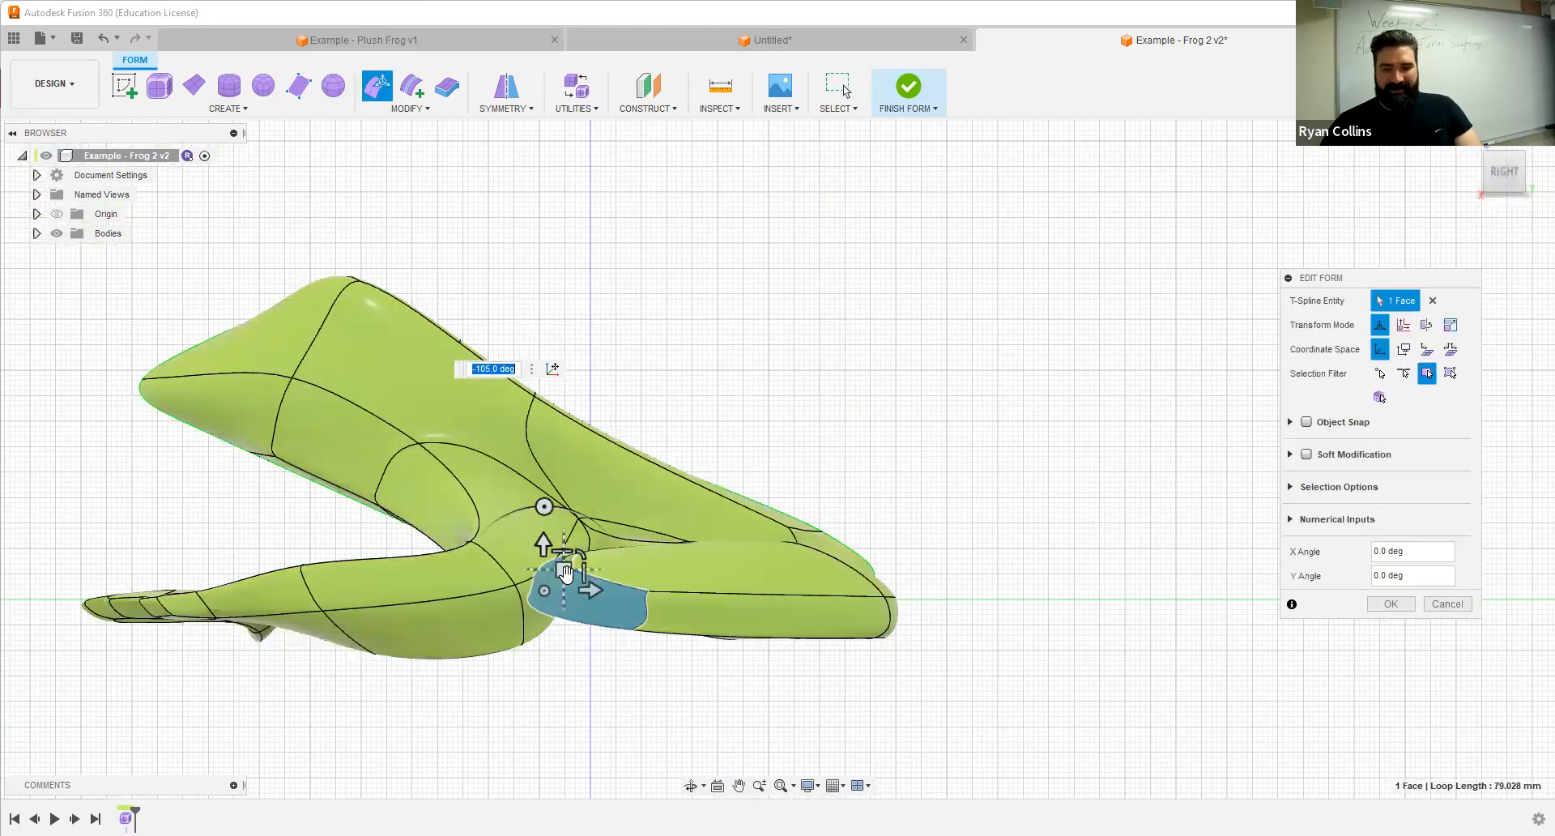
pyautogui.moveTo(565, 575); pyautogui.dragTo(587, 608)
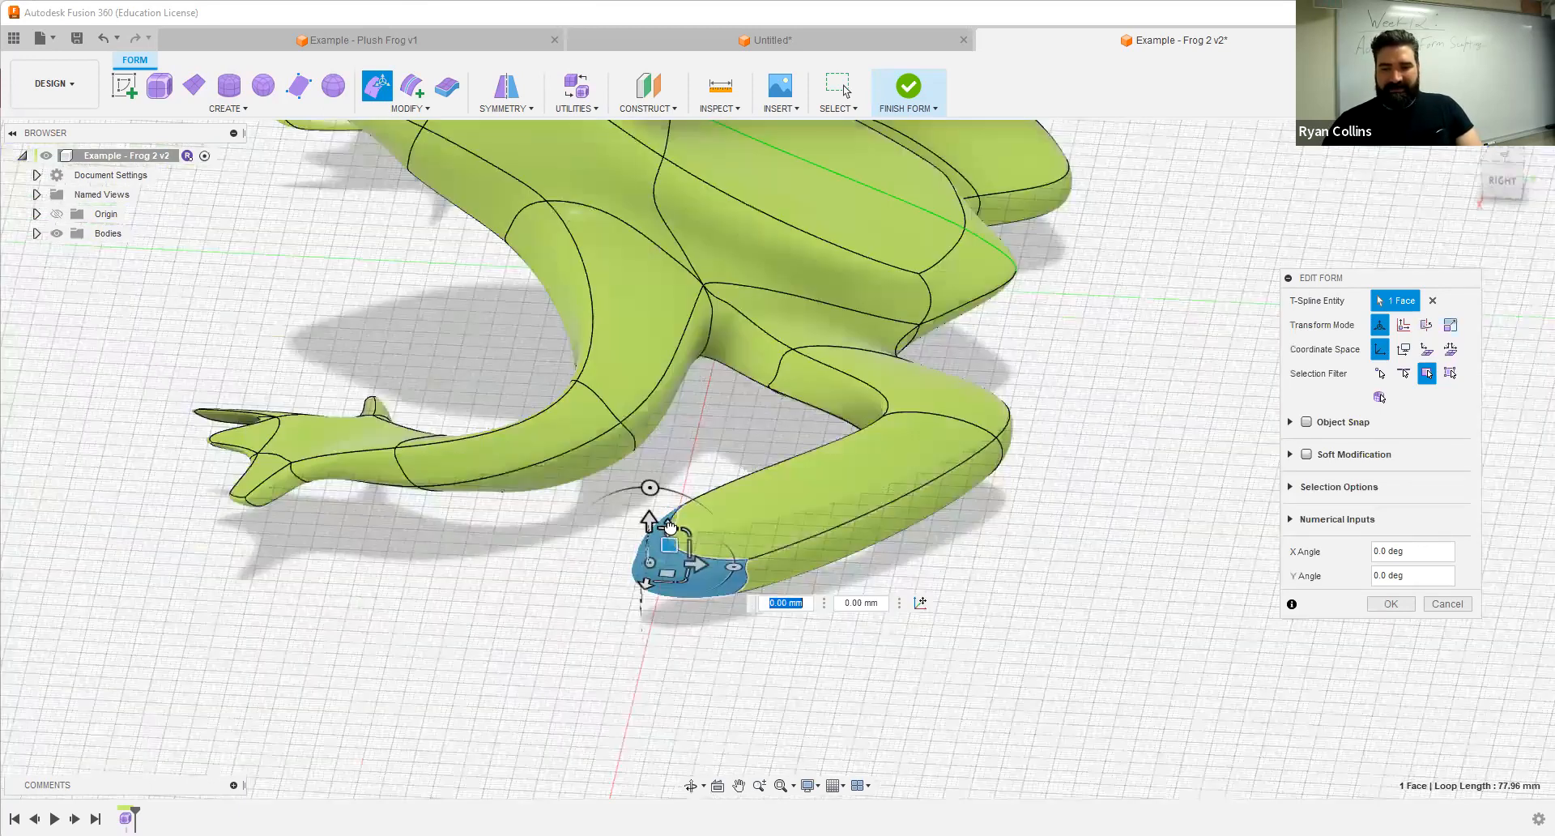
pyautogui.moveTo(668, 527); pyautogui.dragTo(667, 548)
pyautogui.moveTo(902, 507)
pyautogui.keyDown('shift'); pyautogui.mouseDown(button='middle')
pyautogui.moveTo(1061, 405)
pyautogui.moveTo(892, 513)
pyautogui.moveTo(916, 496)
pyautogui.moveTo(921, 508)
pyautogui.mouseUp(button='middle'); pyautogui.keyUp('shift')
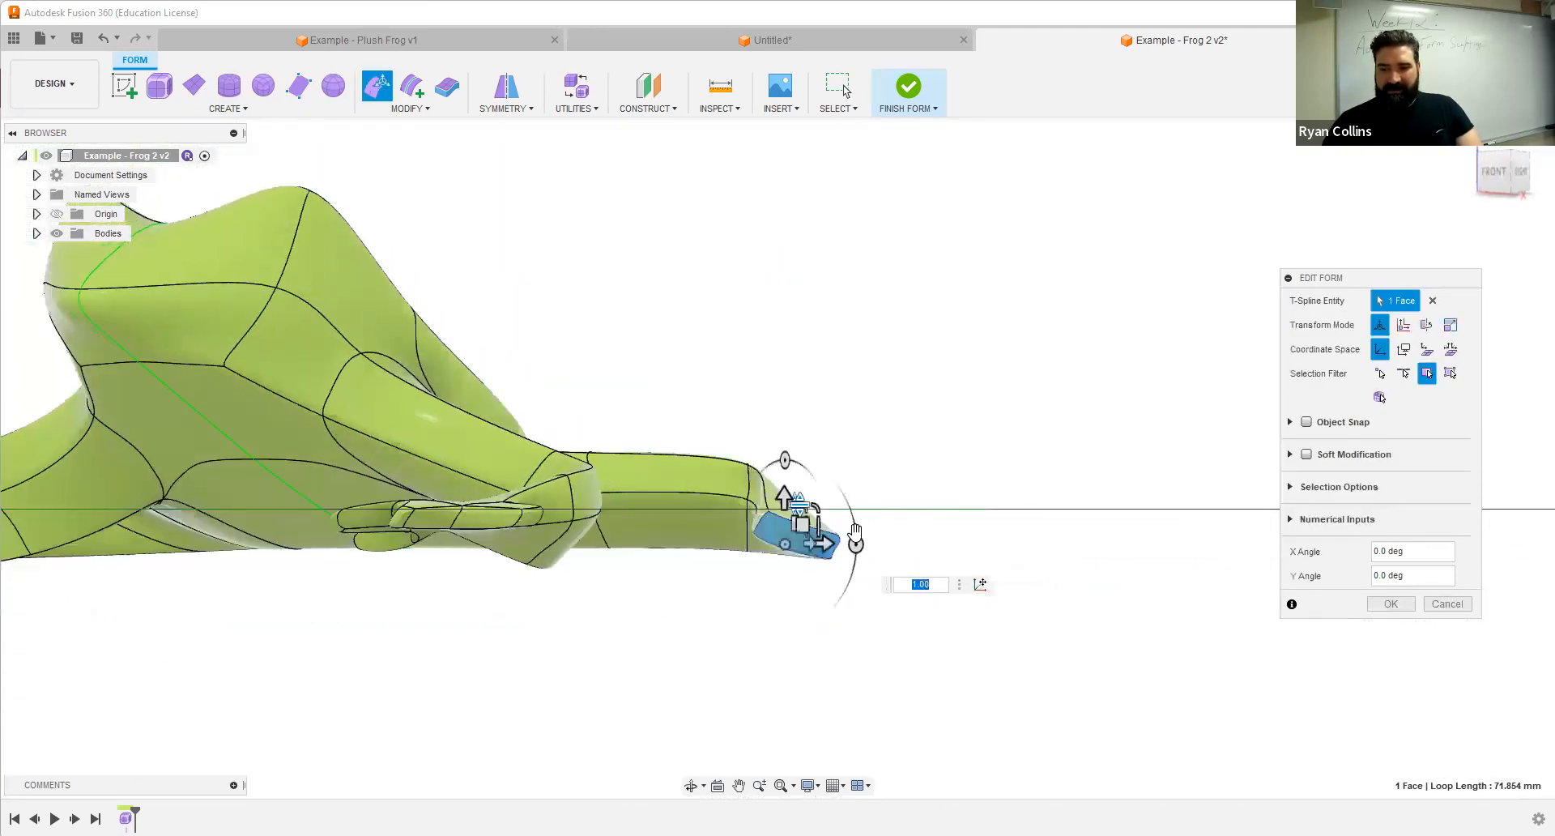
# Step: Rotate the lower leg's end face -15 degrees and finish the form edit
pyautogui.moveTo(855, 540); pyautogui.dragTo(853, 523)
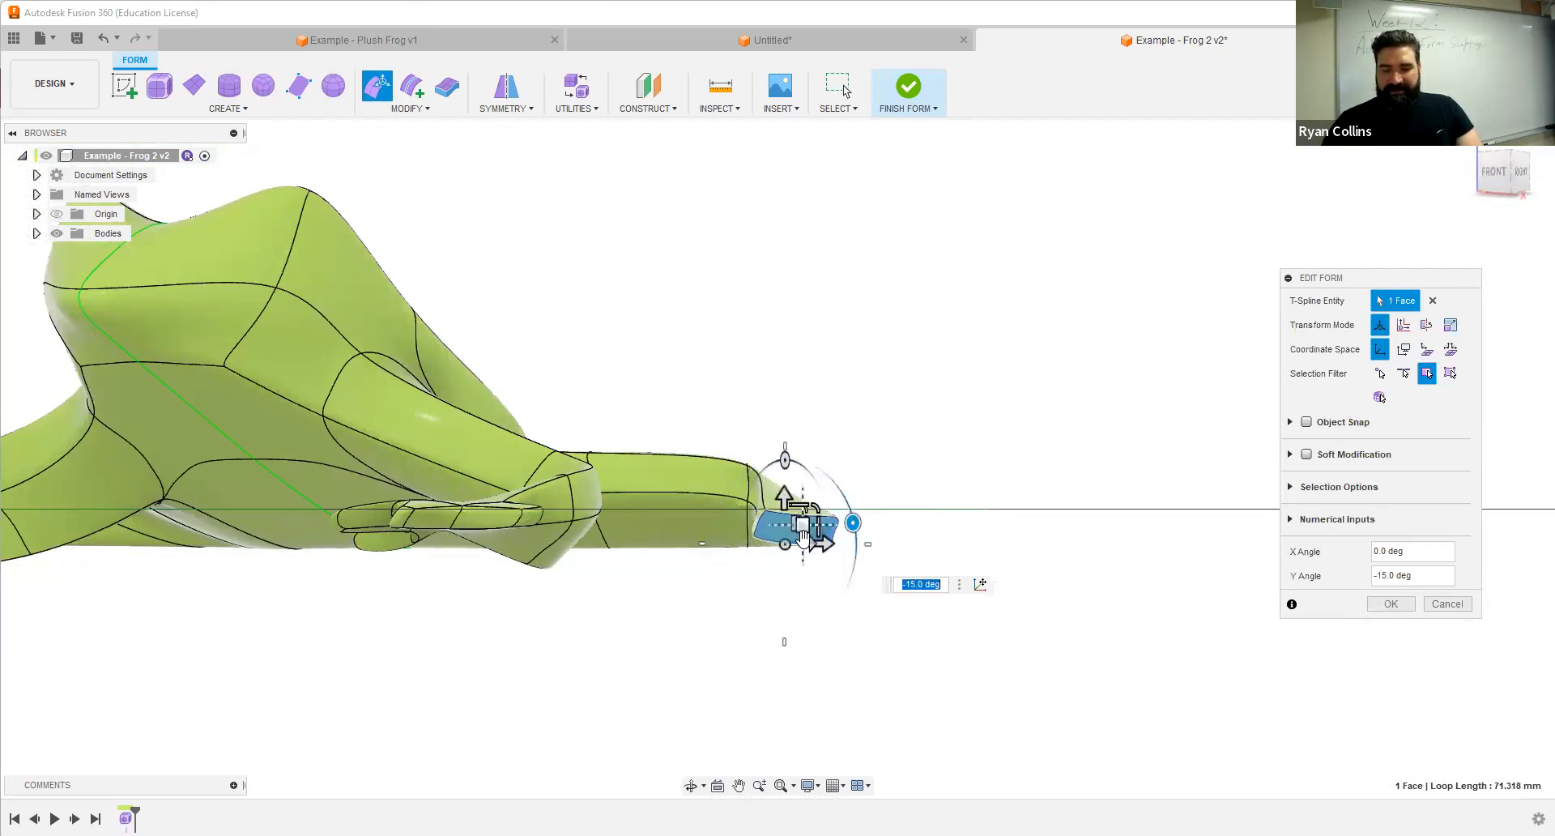
pyautogui.keyDown('shift'); pyautogui.moveTo(936, 511); pyautogui.dragTo(940, 517, button='middle'); pyautogui.keyUp('shift')
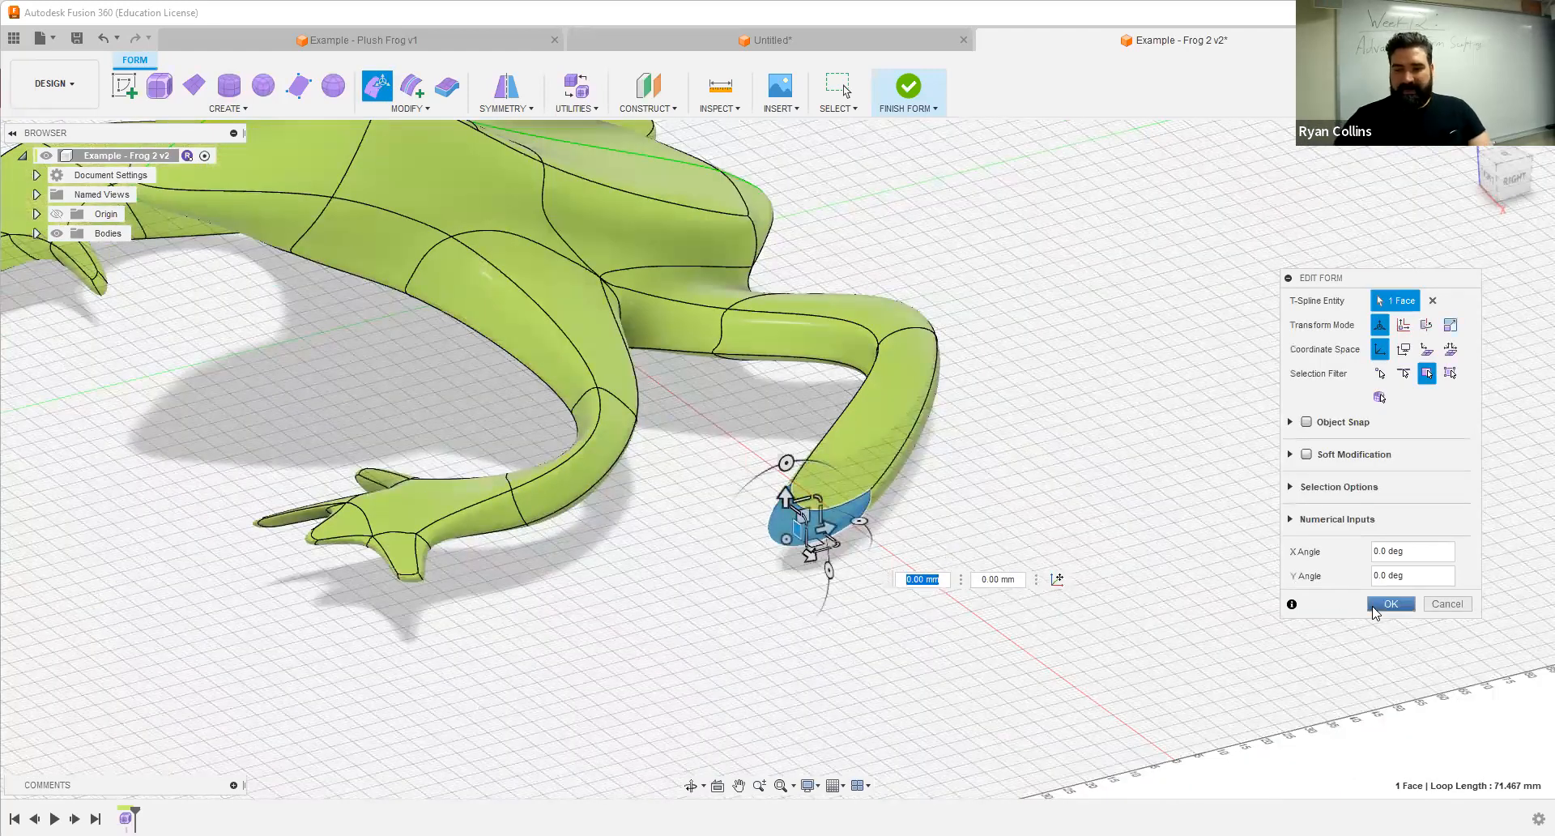
pyautogui.click(1390, 604)
# Step: Insert a simple, single-sided T-spline edge across the leg's end face at insert location 0.25
pyautogui.click(411, 88)
pyautogui.scroll(5, 829, 533)
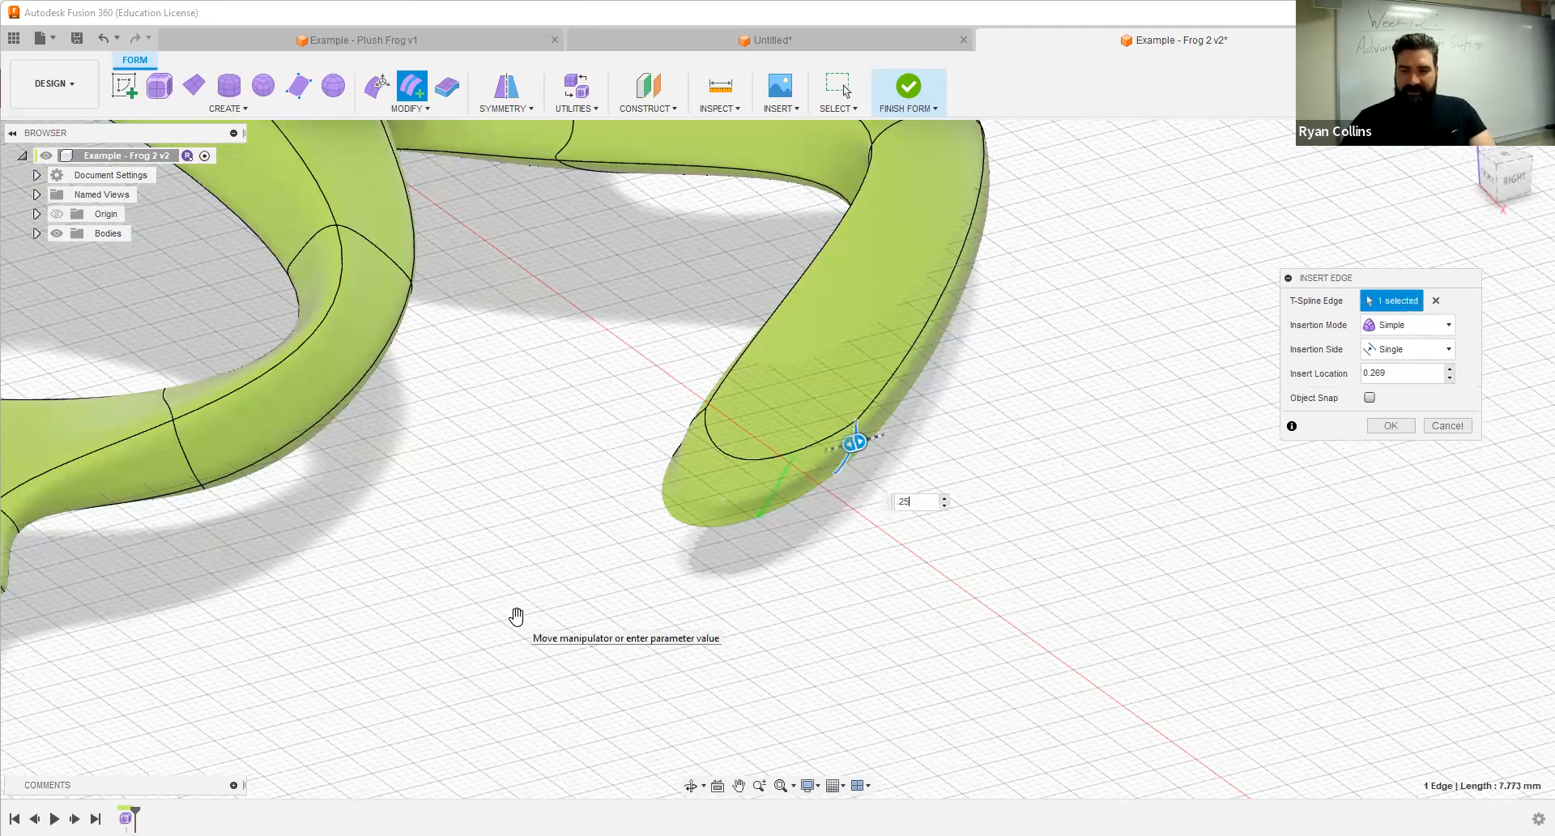
pyautogui.press('Return')
pyautogui.rightClick(1293, 571)
pyautogui.click(1291, 522)
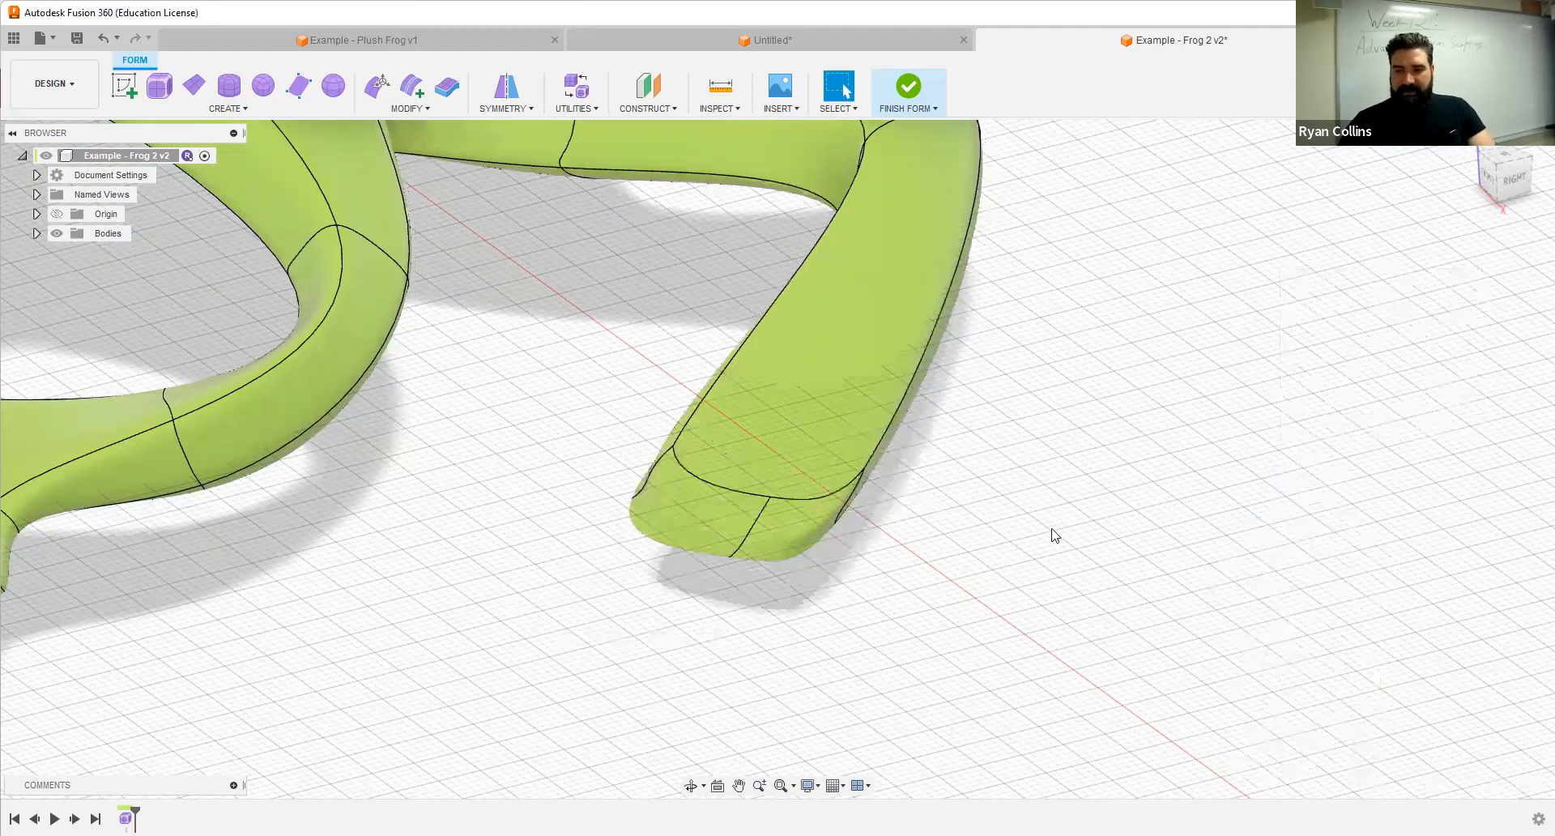
# Step: Insert a second edge across the leg's end face from its opposite side edge at location 0.5
pyautogui.click(655, 476)
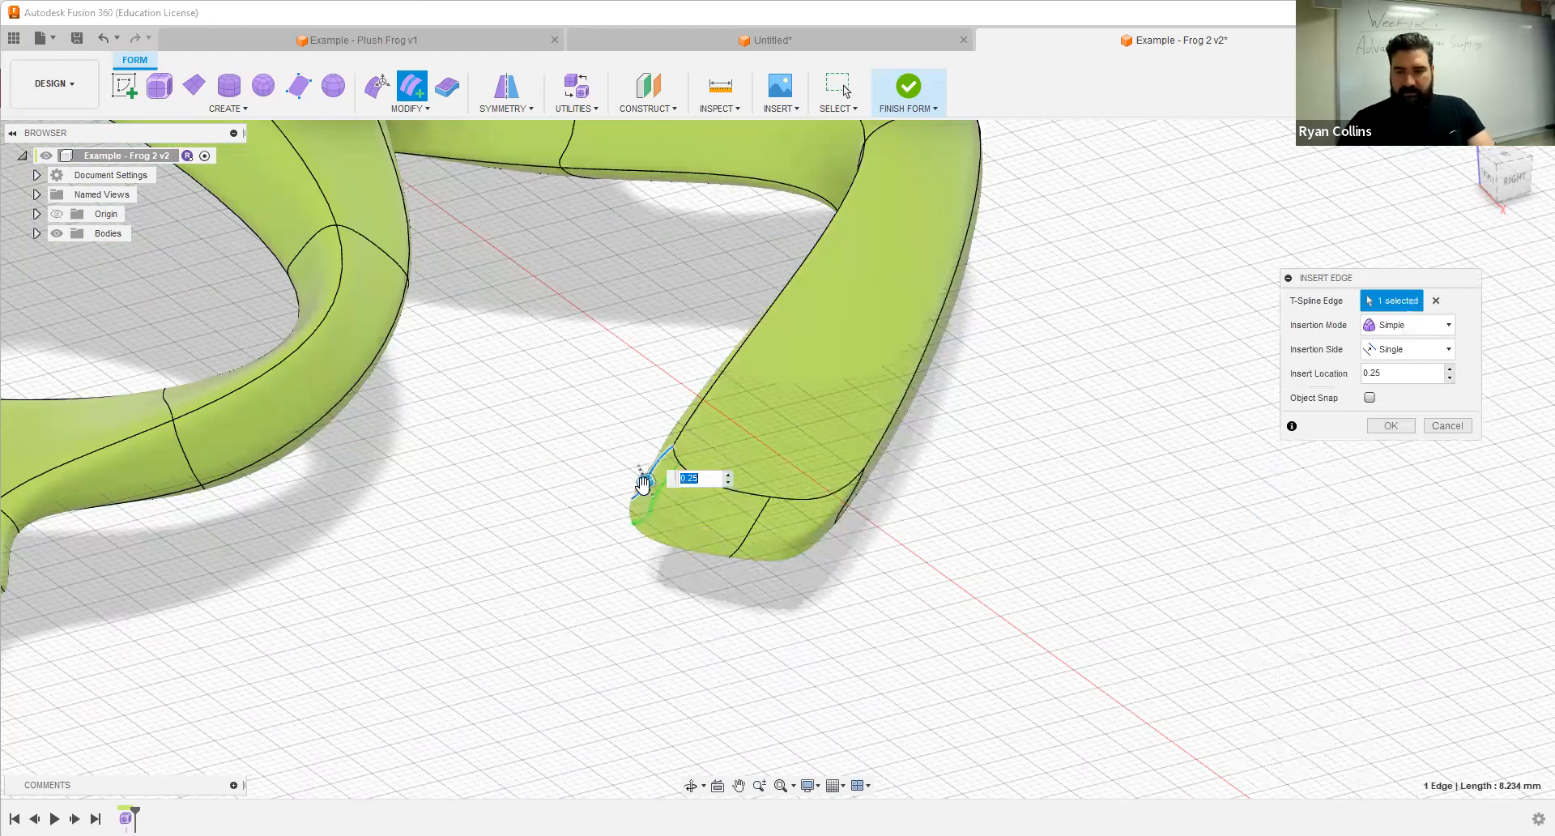
pyautogui.moveTo(643, 486); pyautogui.dragTo(658, 505)
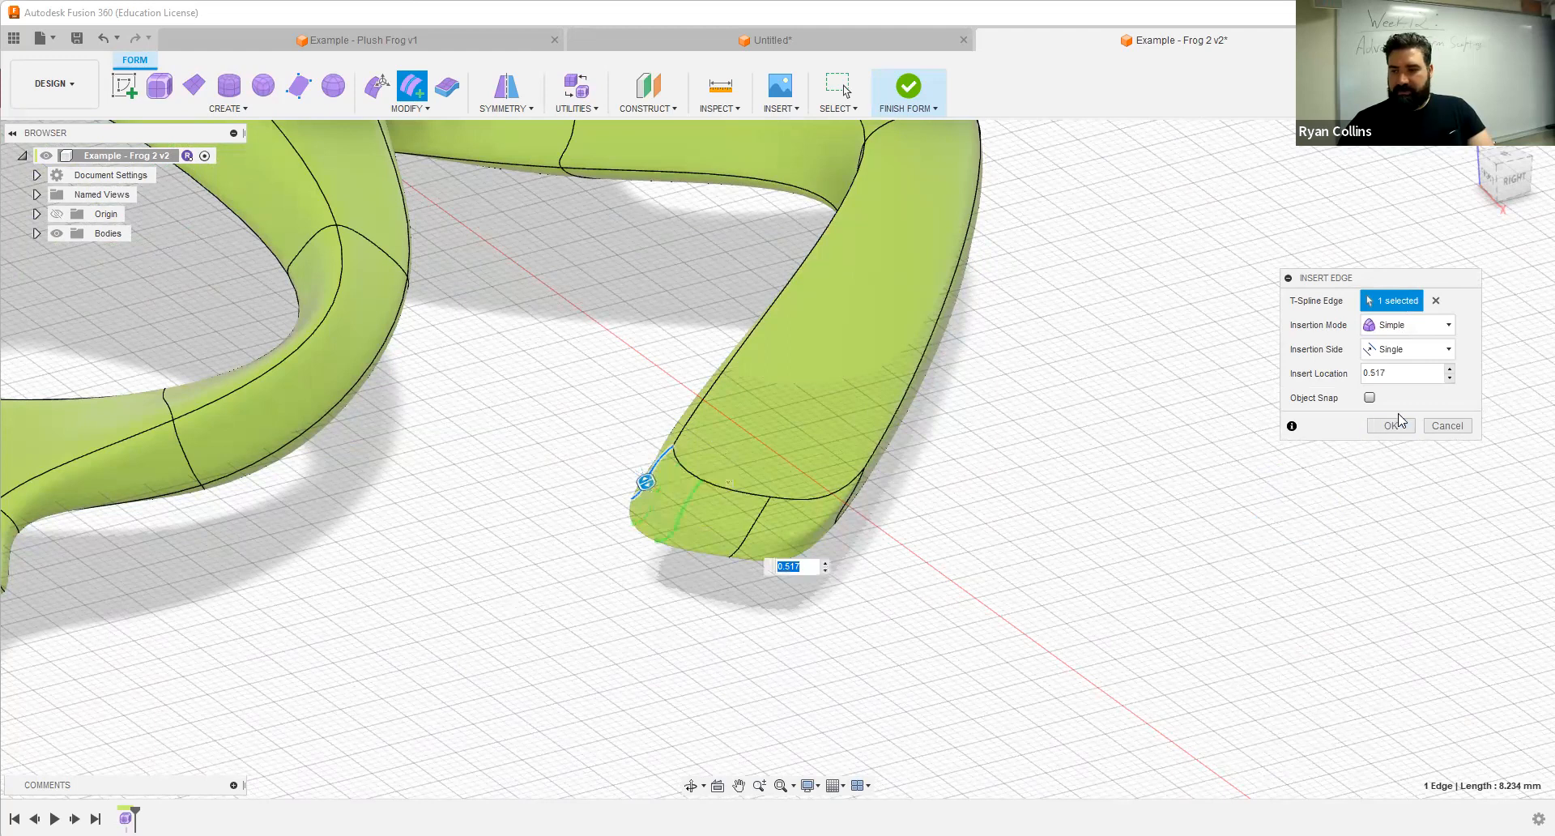
pyautogui.write('.5')
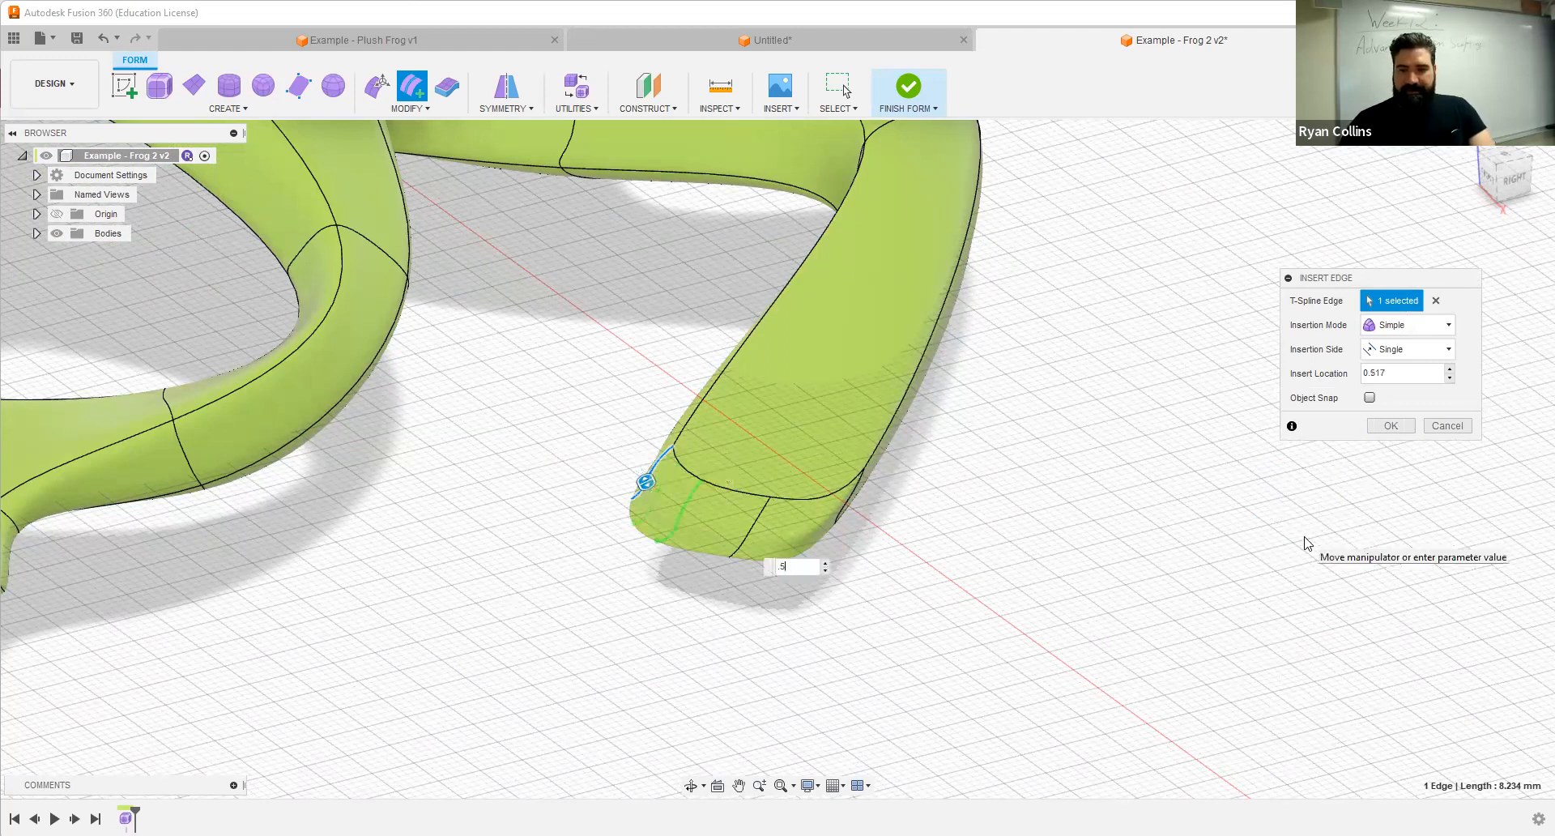
pyautogui.press('Return')
# Step: Extrude the three faces at the end of the hind leg outward as splayed toes and finish the form edit
pyautogui.keyDown('shift'); pyautogui.moveTo(1010, 576); pyautogui.dragTo(962, 631, button='middle'); pyautogui.keyUp('shift')
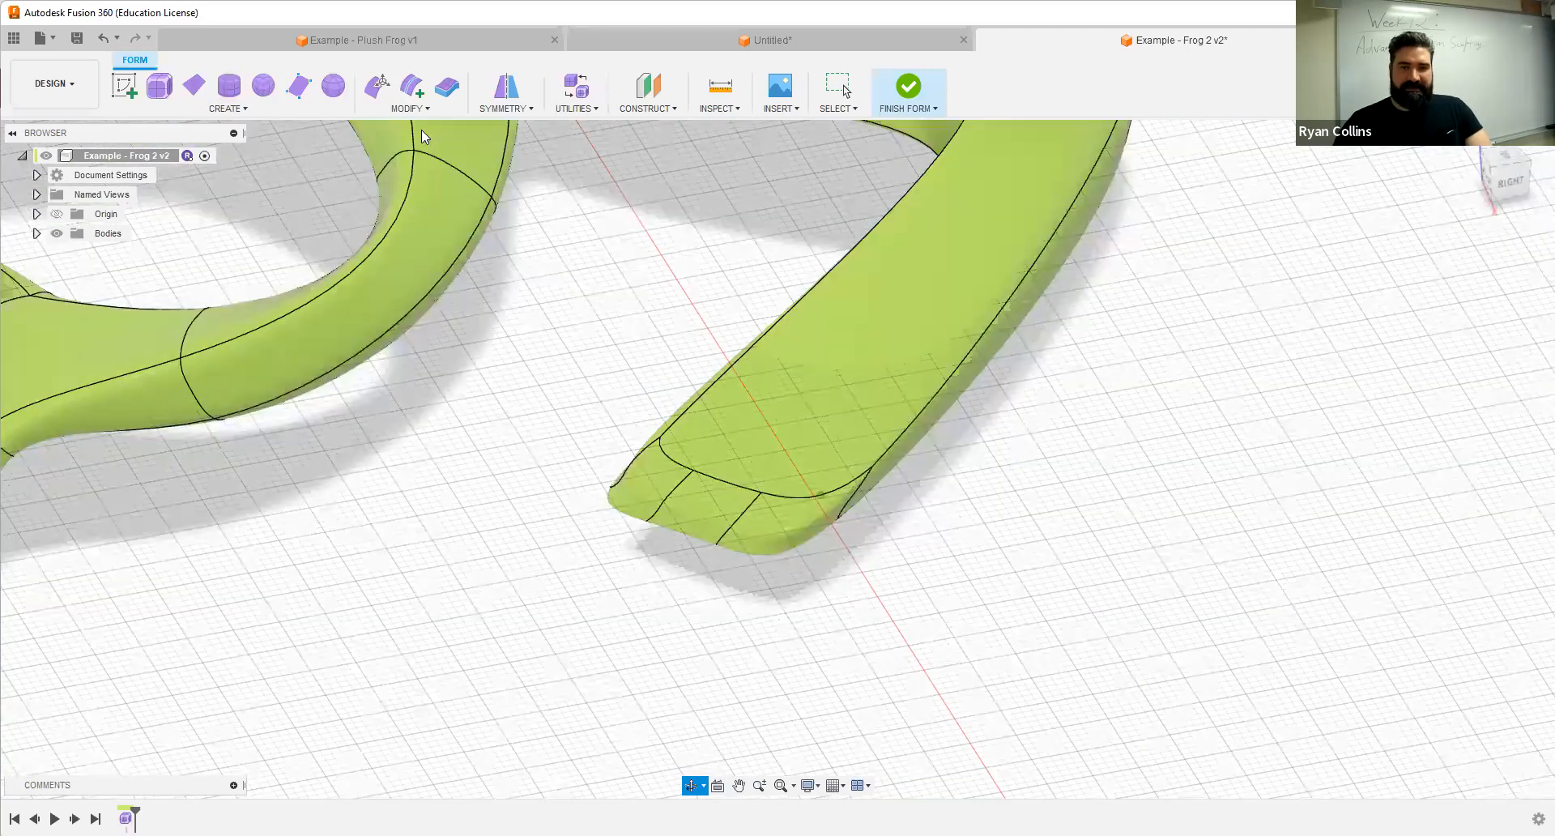
pyautogui.click(371, 81)
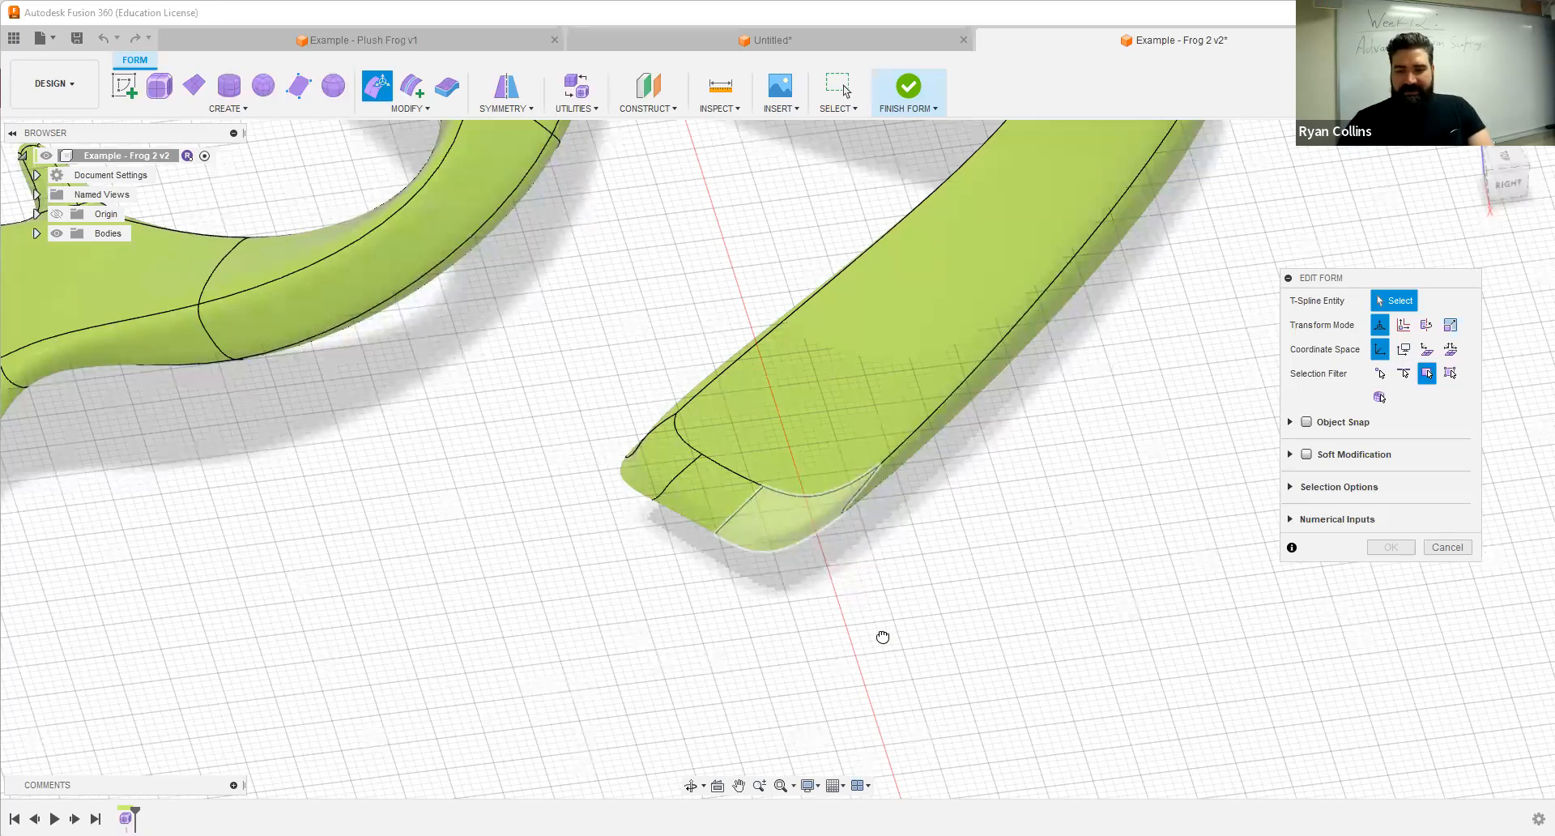
pyautogui.click(712, 499)
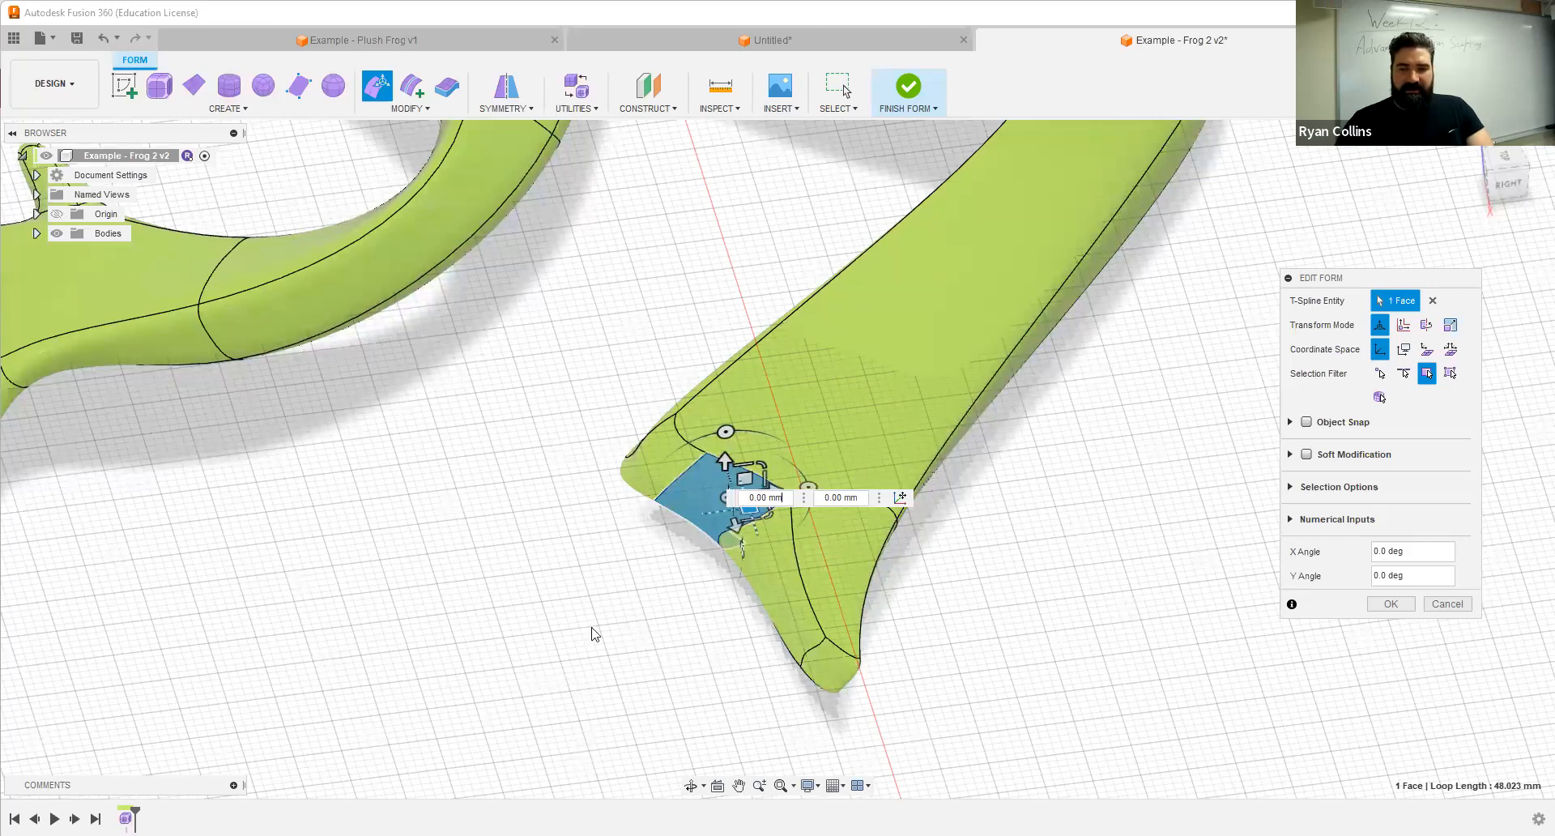
pyautogui.moveTo(680, 471); pyautogui.dragTo(624, 426)
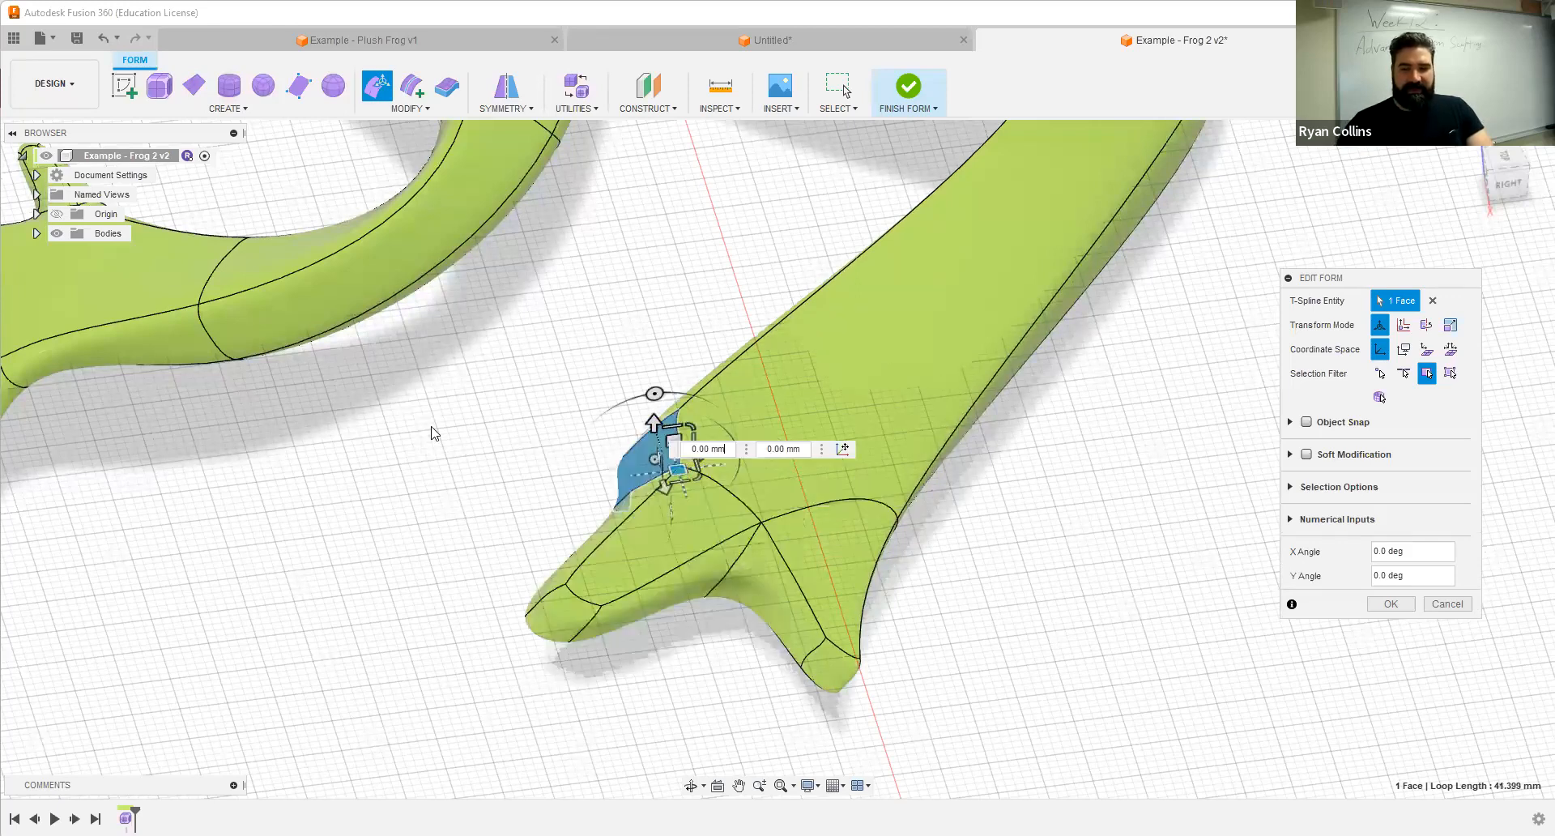
pyautogui.scroll(-3, 952, 613)
pyautogui.moveTo(970, 610)
pyautogui.keyDown('shift'); pyautogui.mouseDown(button='middle')
pyautogui.moveTo(1011, 558)
pyautogui.moveTo(957, 619)
pyautogui.mouseUp(button='middle'); pyautogui.keyUp('shift')
pyautogui.scroll(-5, 959, 611)
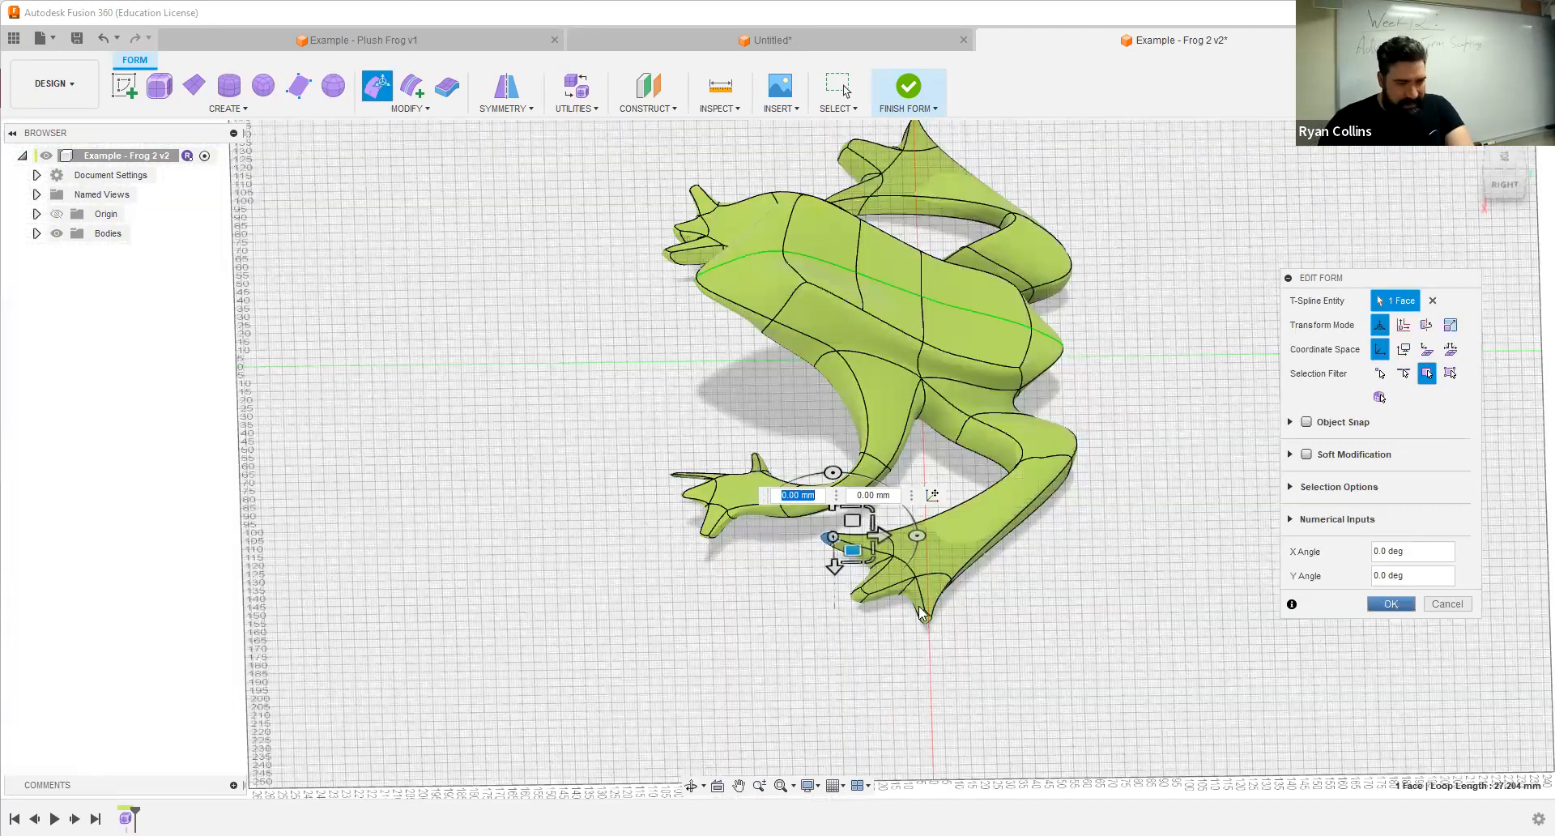
pyautogui.press('Return')
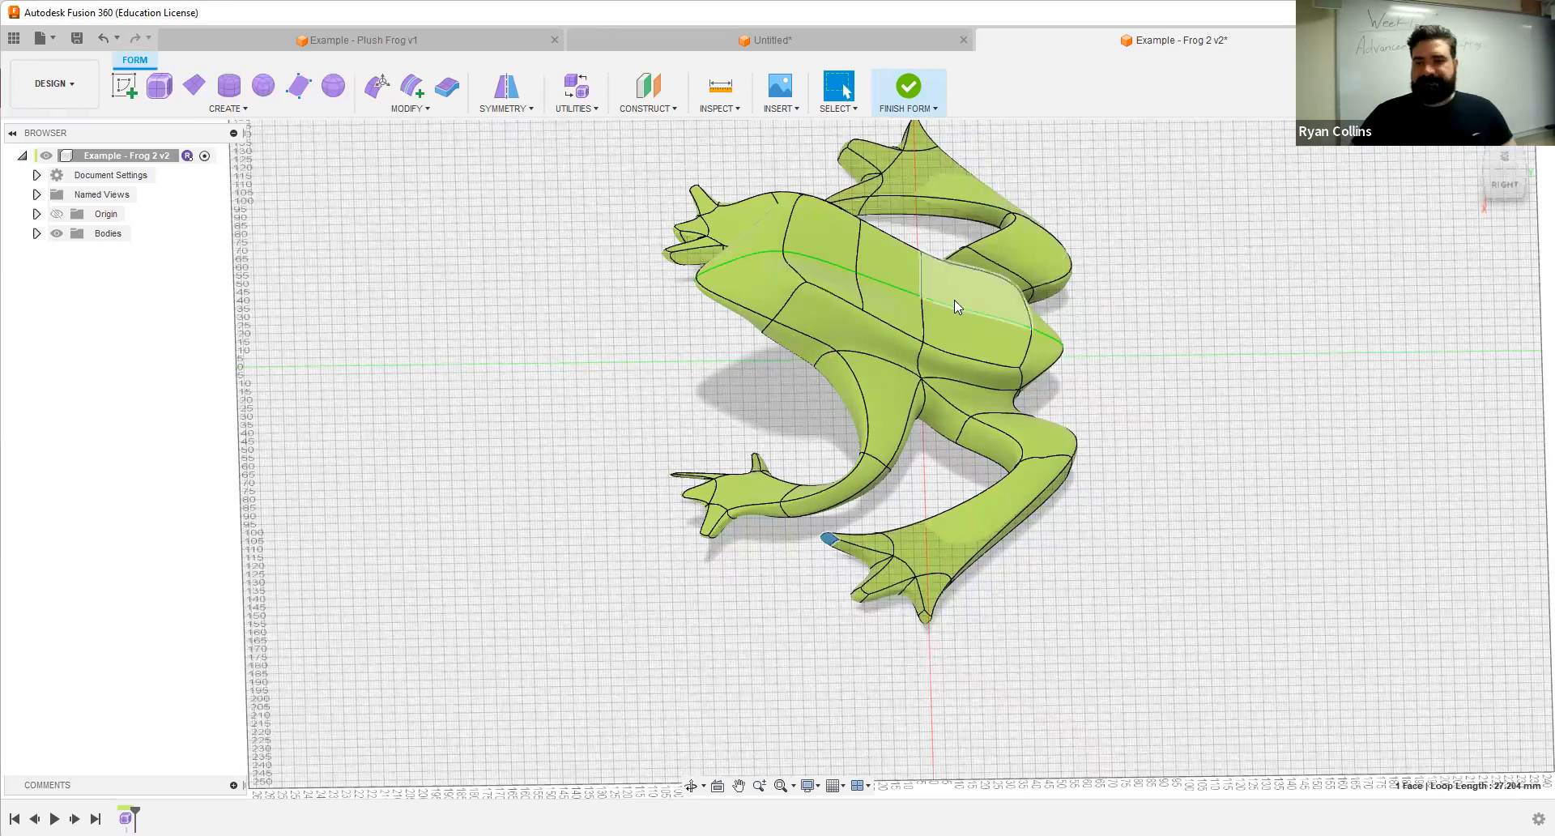
# Step: Finish the form and save the design with the version description "Finsih Form"
pyautogui.click(908, 88)
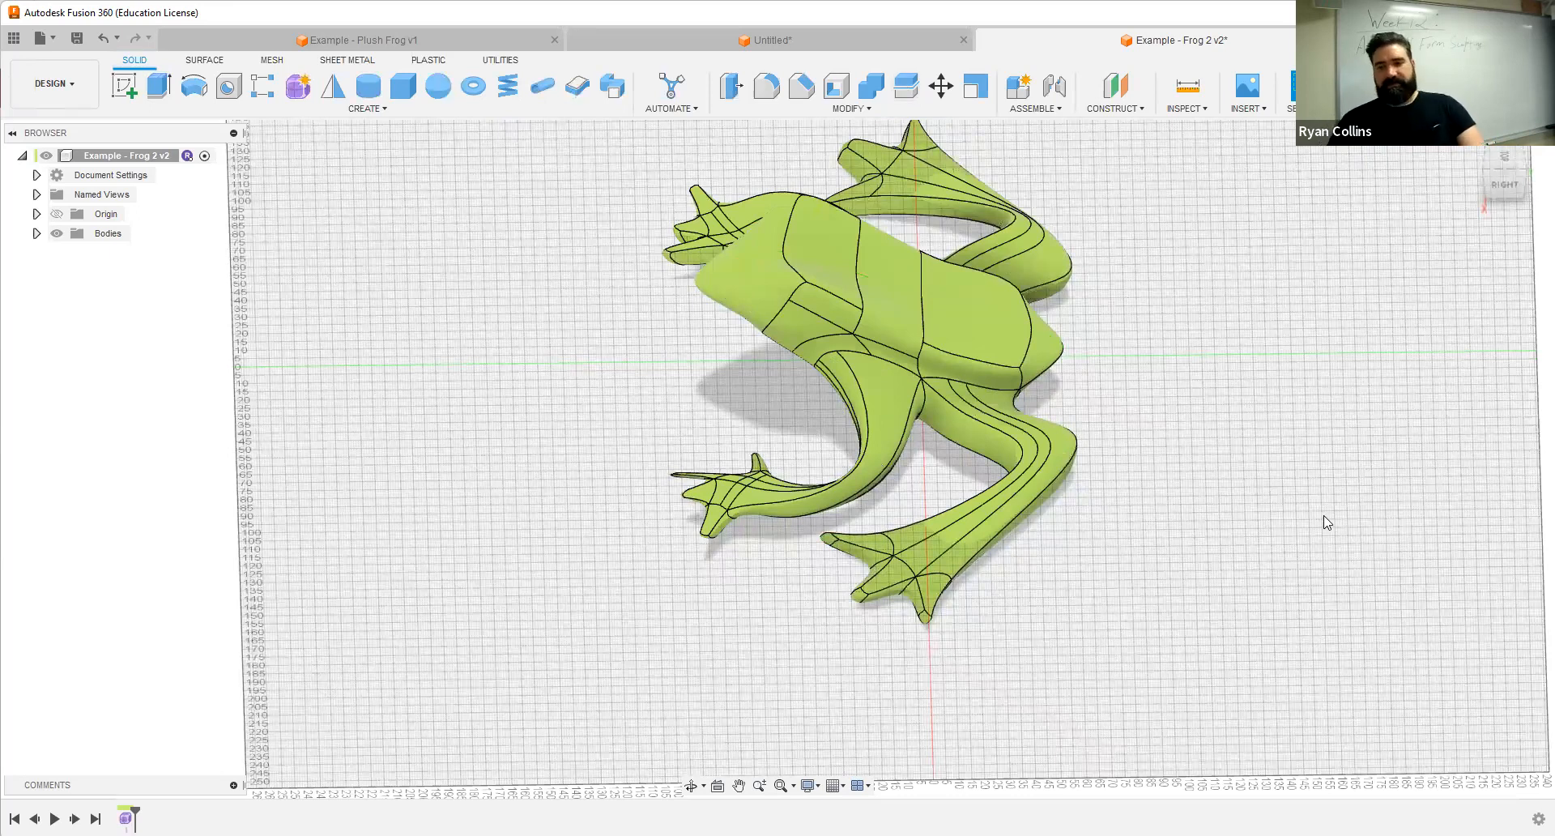
pyautogui.hotkey('ctrl', 's')
pyautogui.write('Finsih Form')
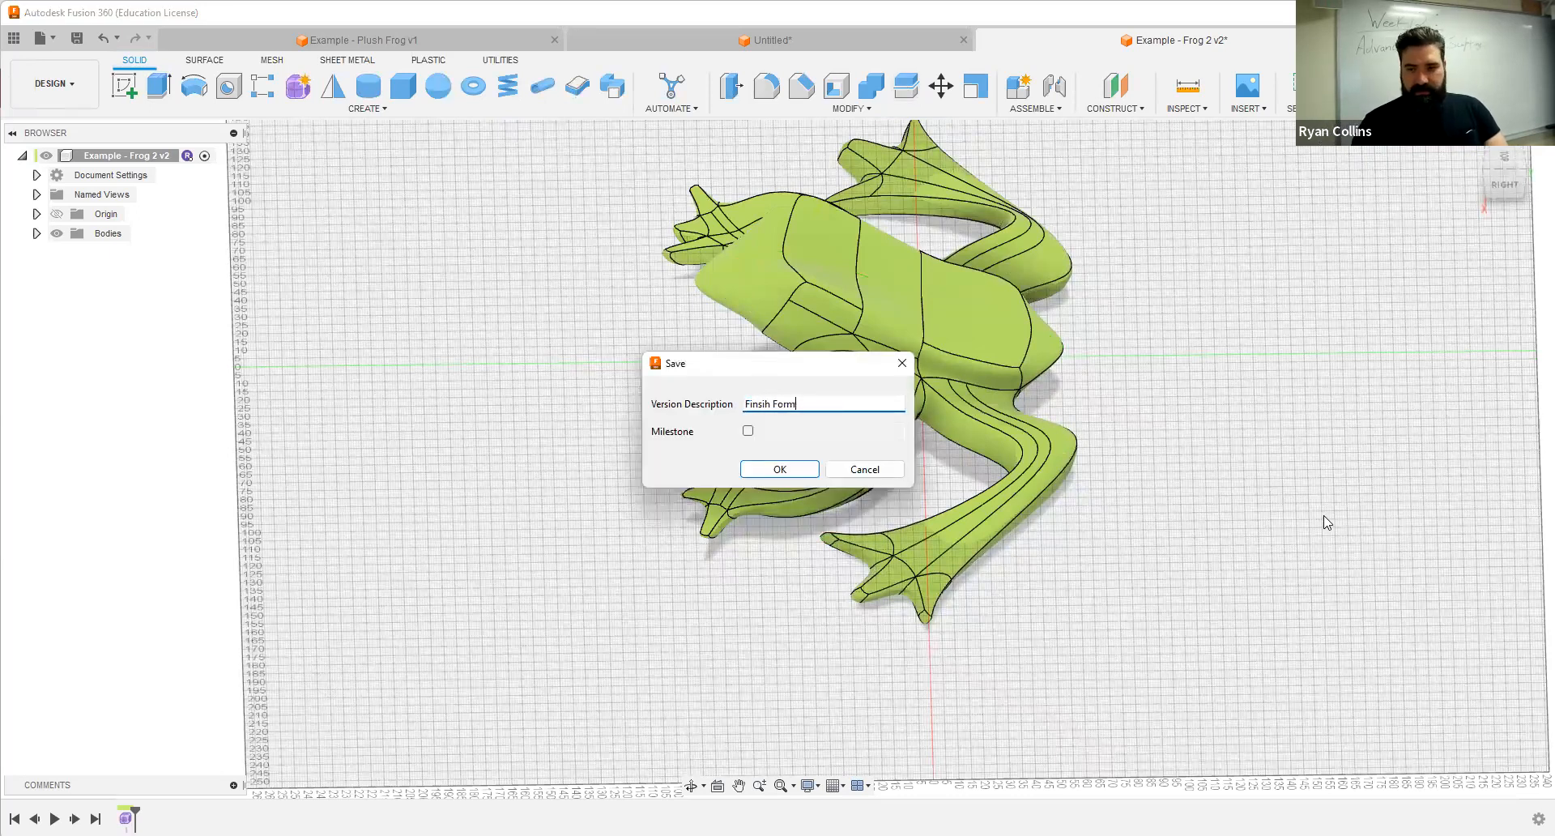
pyautogui.press('Return')
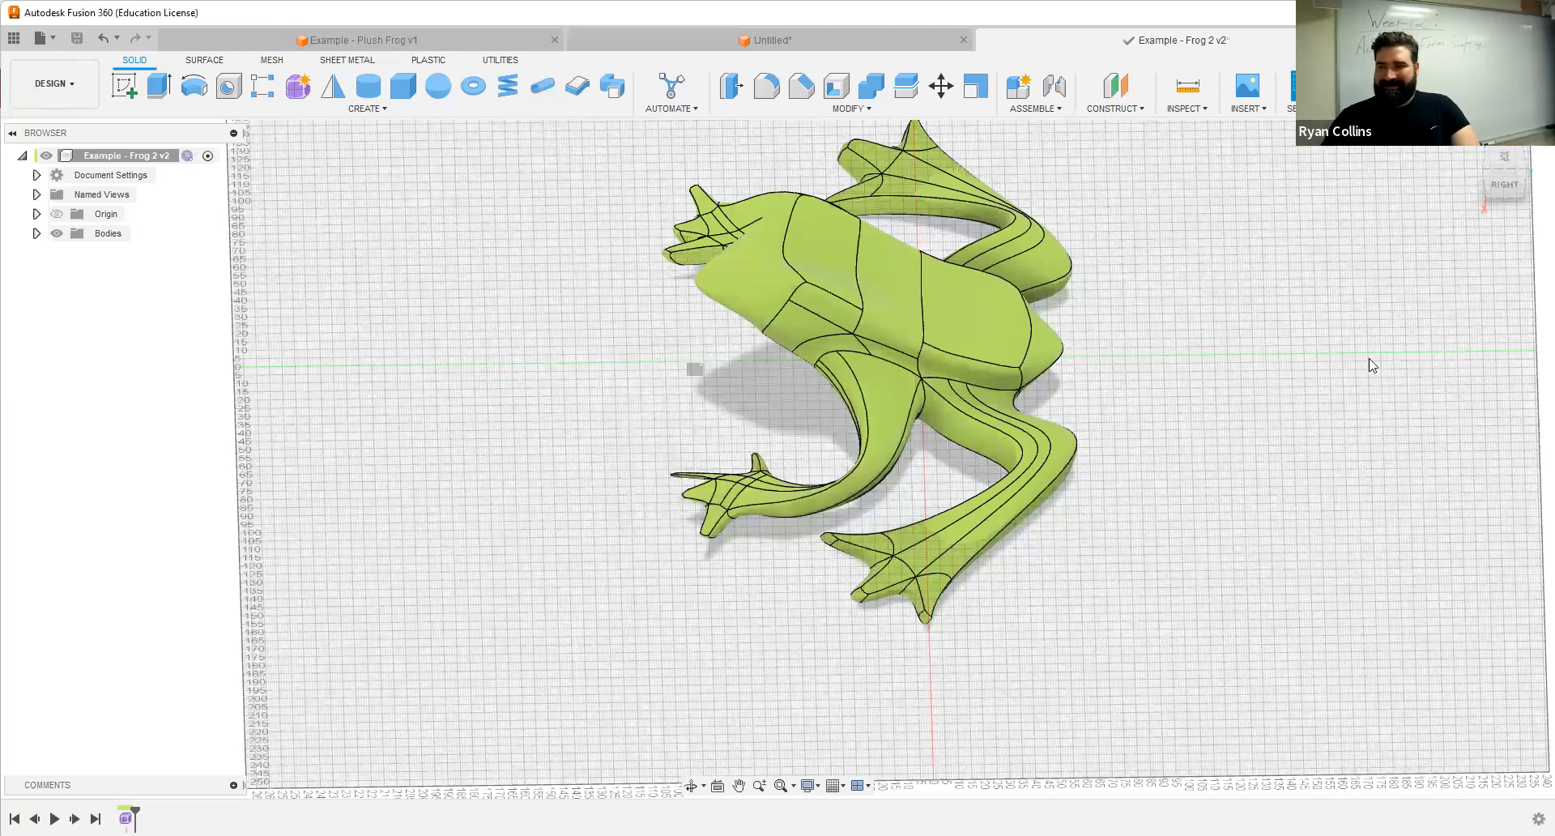
# Step: Switch to the Example - Plush Frog v1 design and examine the groove, circles and spherical bump on the frog's back
pyautogui.keyDown('shift'); pyautogui.moveTo(1270, 387); pyautogui.dragTo(1190, 397, button='middle'); pyautogui.keyUp('shift')
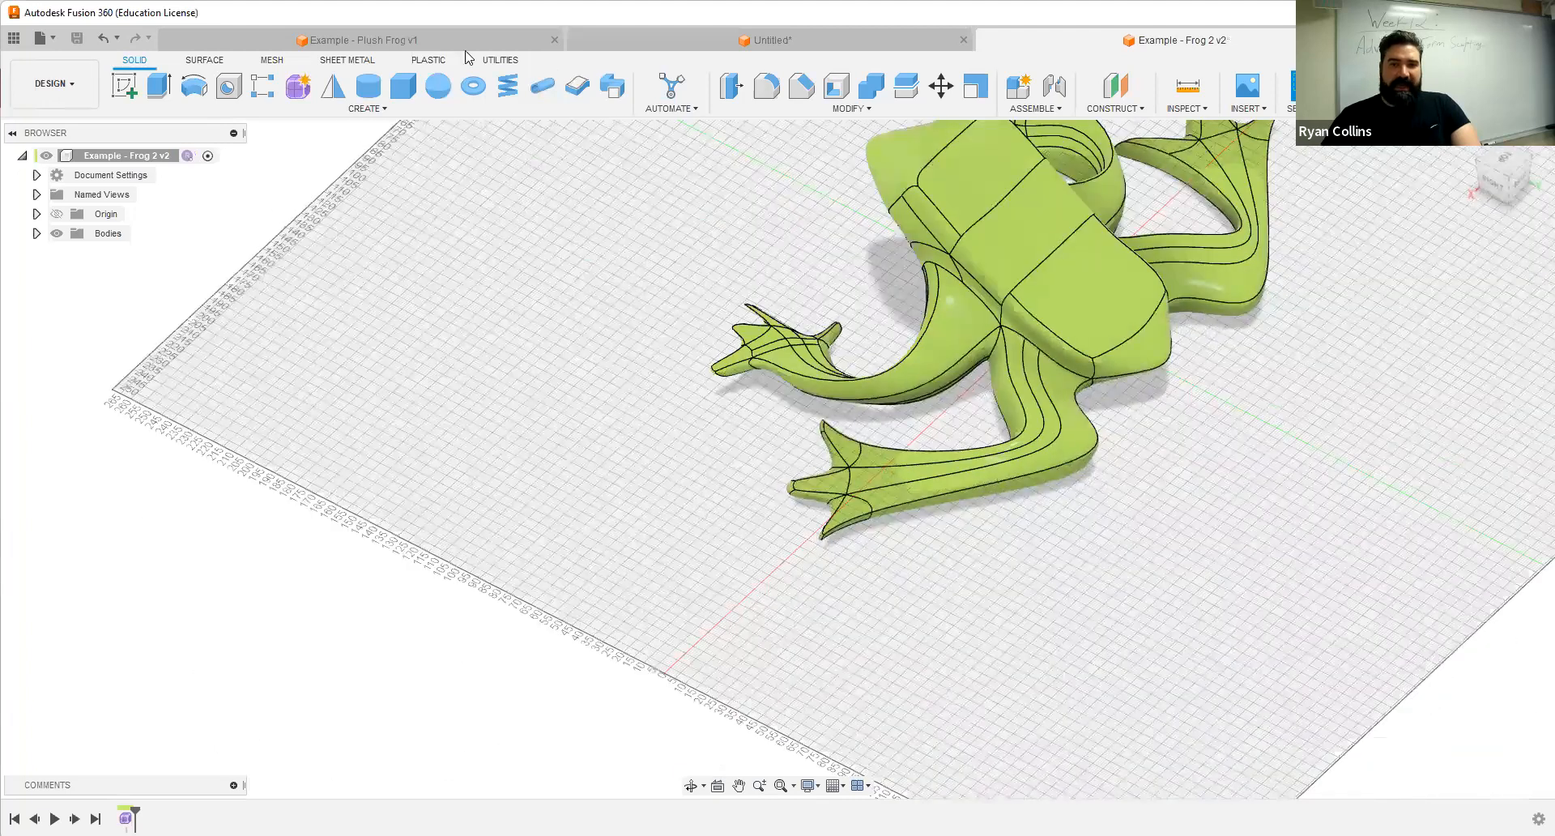
pyautogui.click(421, 34)
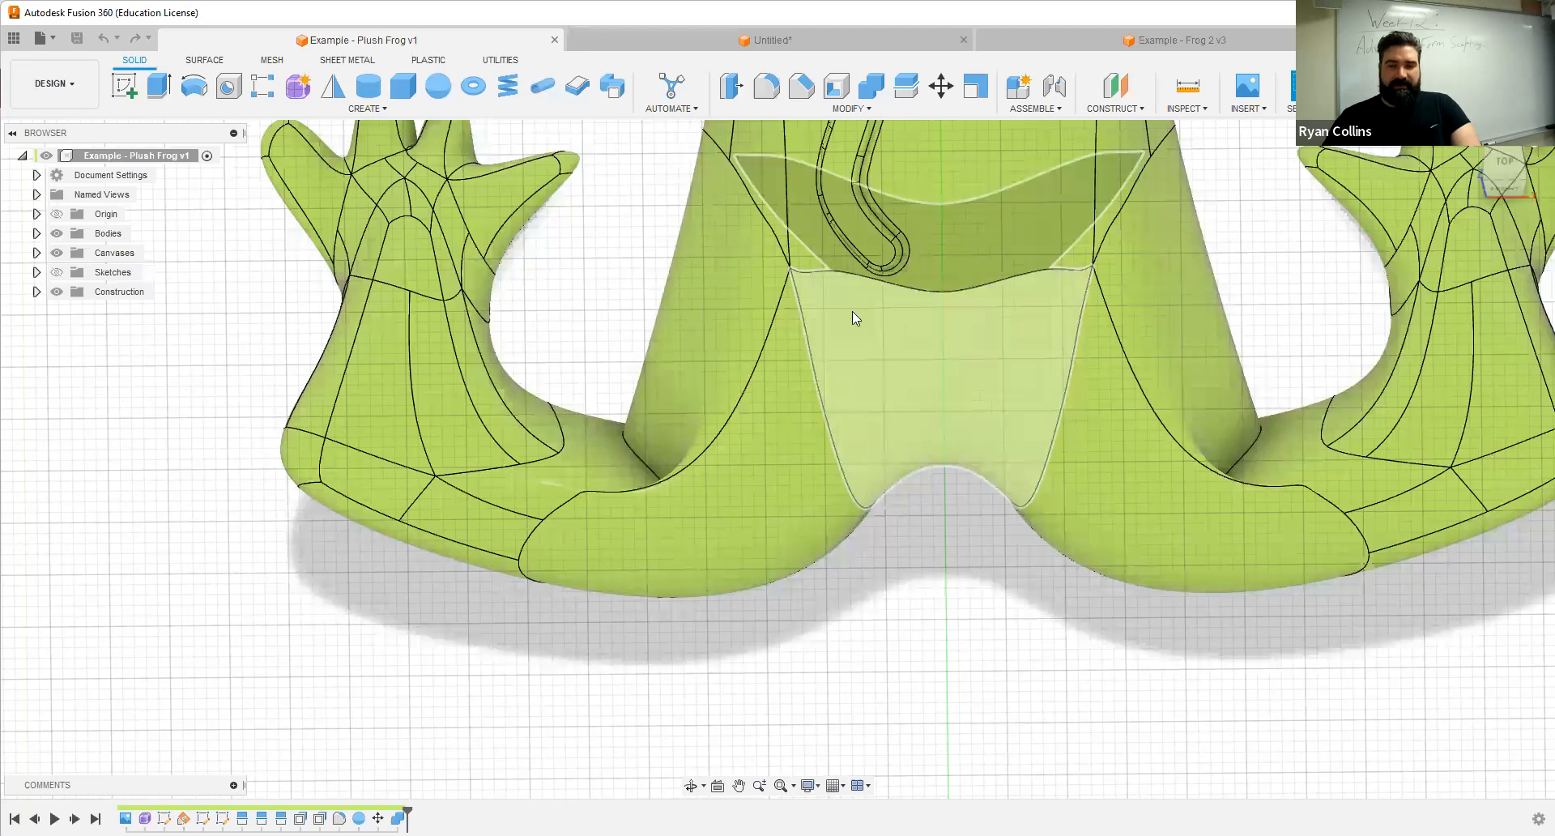
pyautogui.scroll(-5, 852, 316)
pyautogui.moveTo(893, 121); pyautogui.dragTo(842, 313, button='middle')
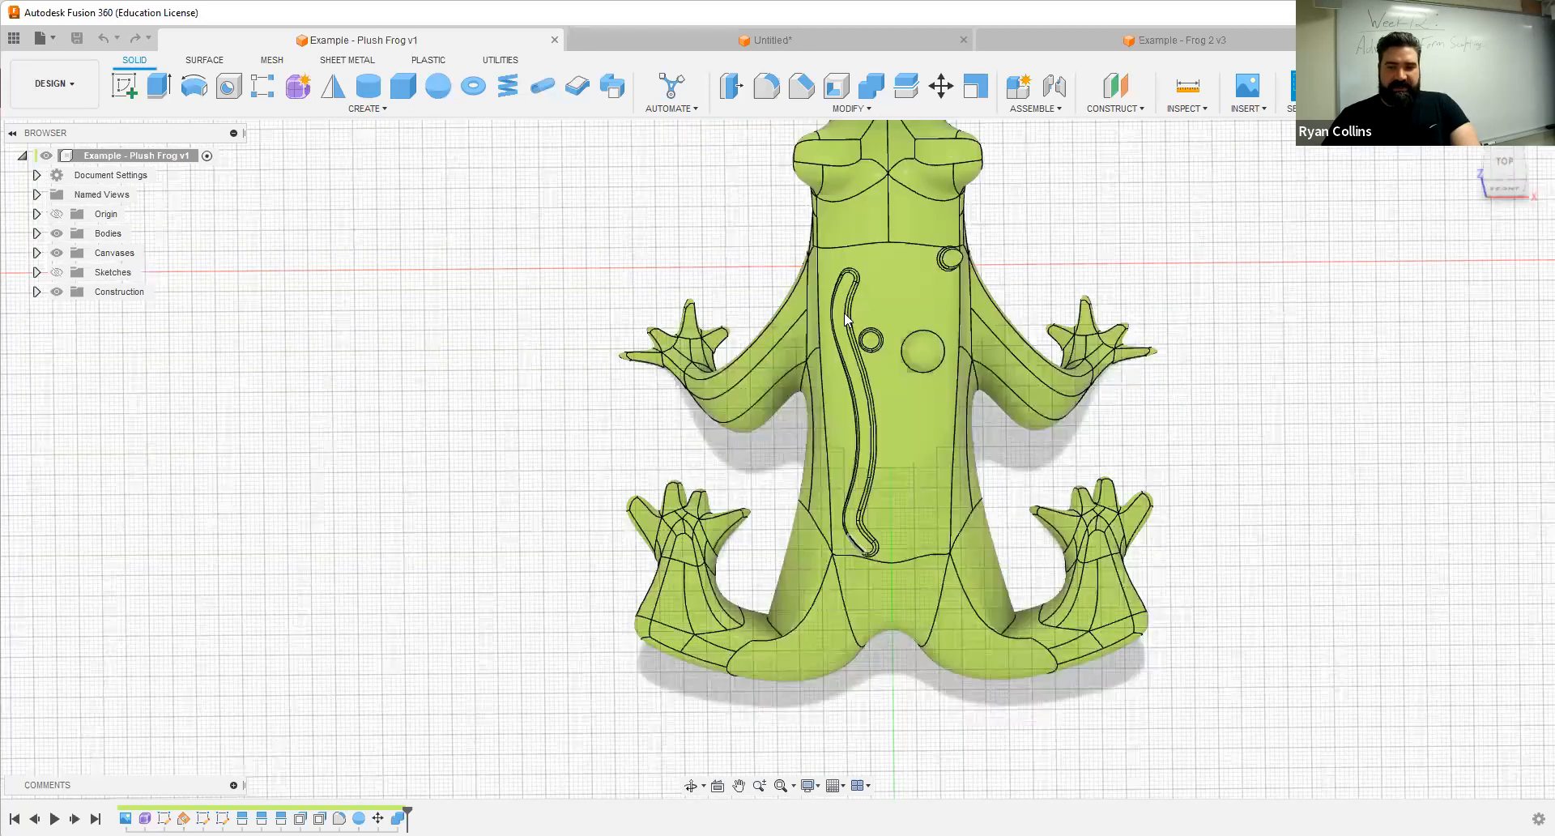
pyautogui.click(843, 319)
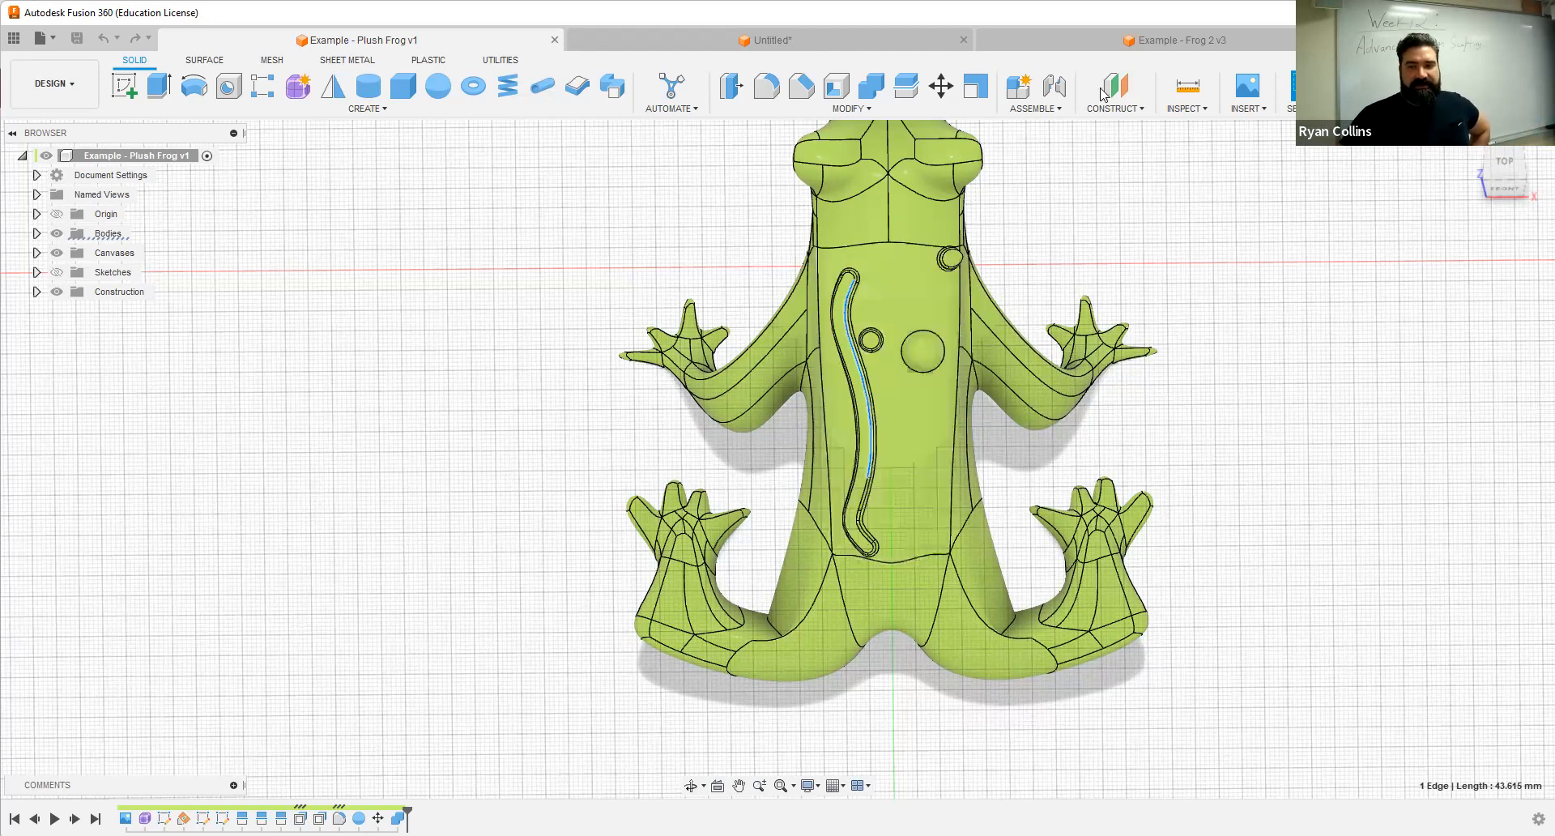
pyautogui.click(931, 360)
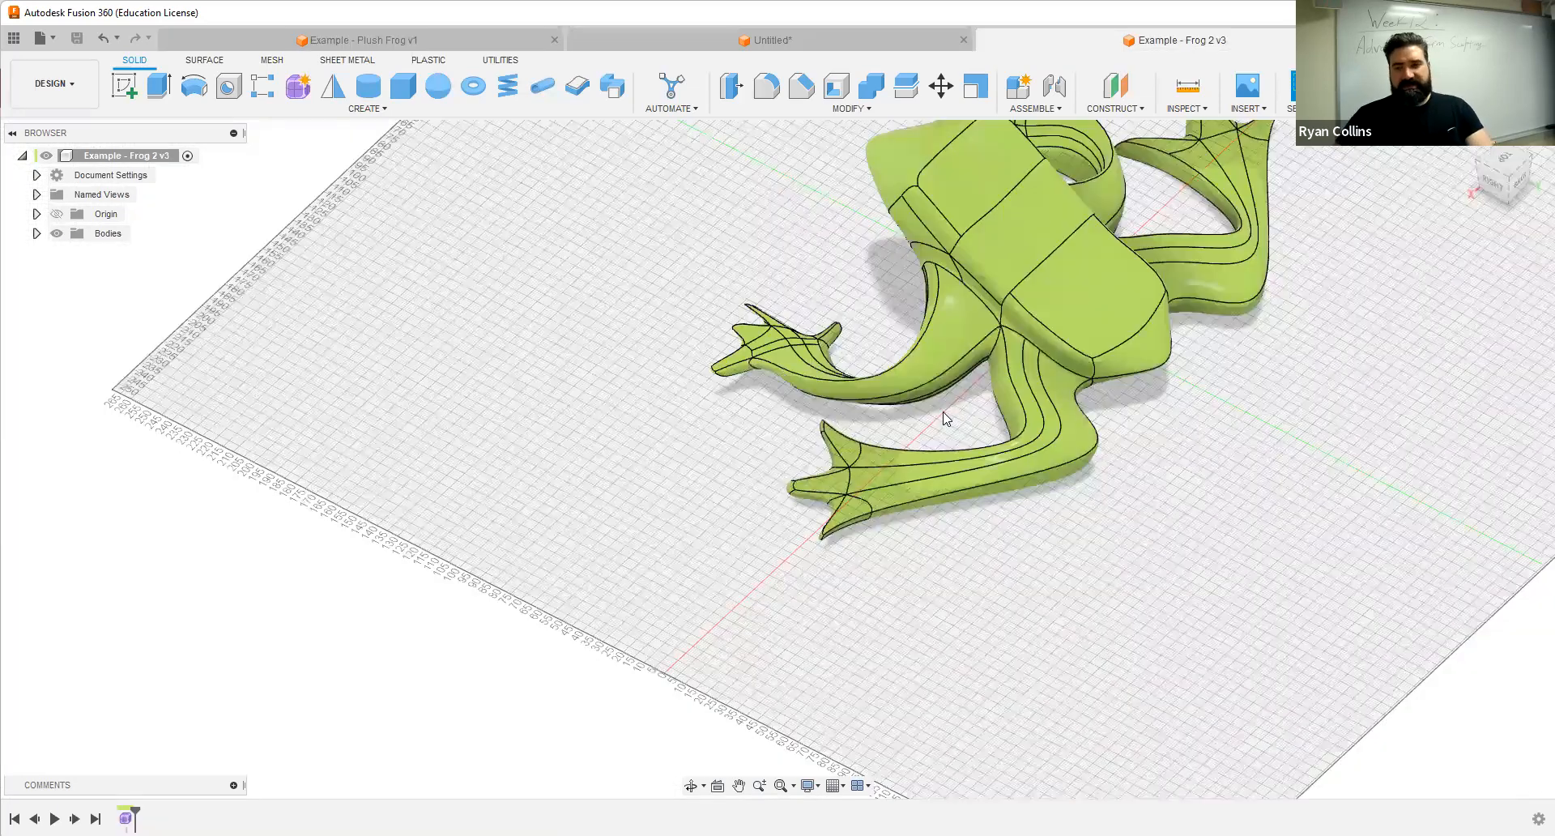
# Step: Place a solid sphere 20 mm in diameter on the frog's vertical mid-plane at the top of the head, about Y -50, Z 54 mm
pyautogui.scroll(-4, 947, 416)
pyautogui.scroll(4, 957, 395)
pyautogui.keyDown('shift'); pyautogui.moveTo(854, 293); pyautogui.dragTo(460, 358, button='middle'); pyautogui.keyUp('shift')
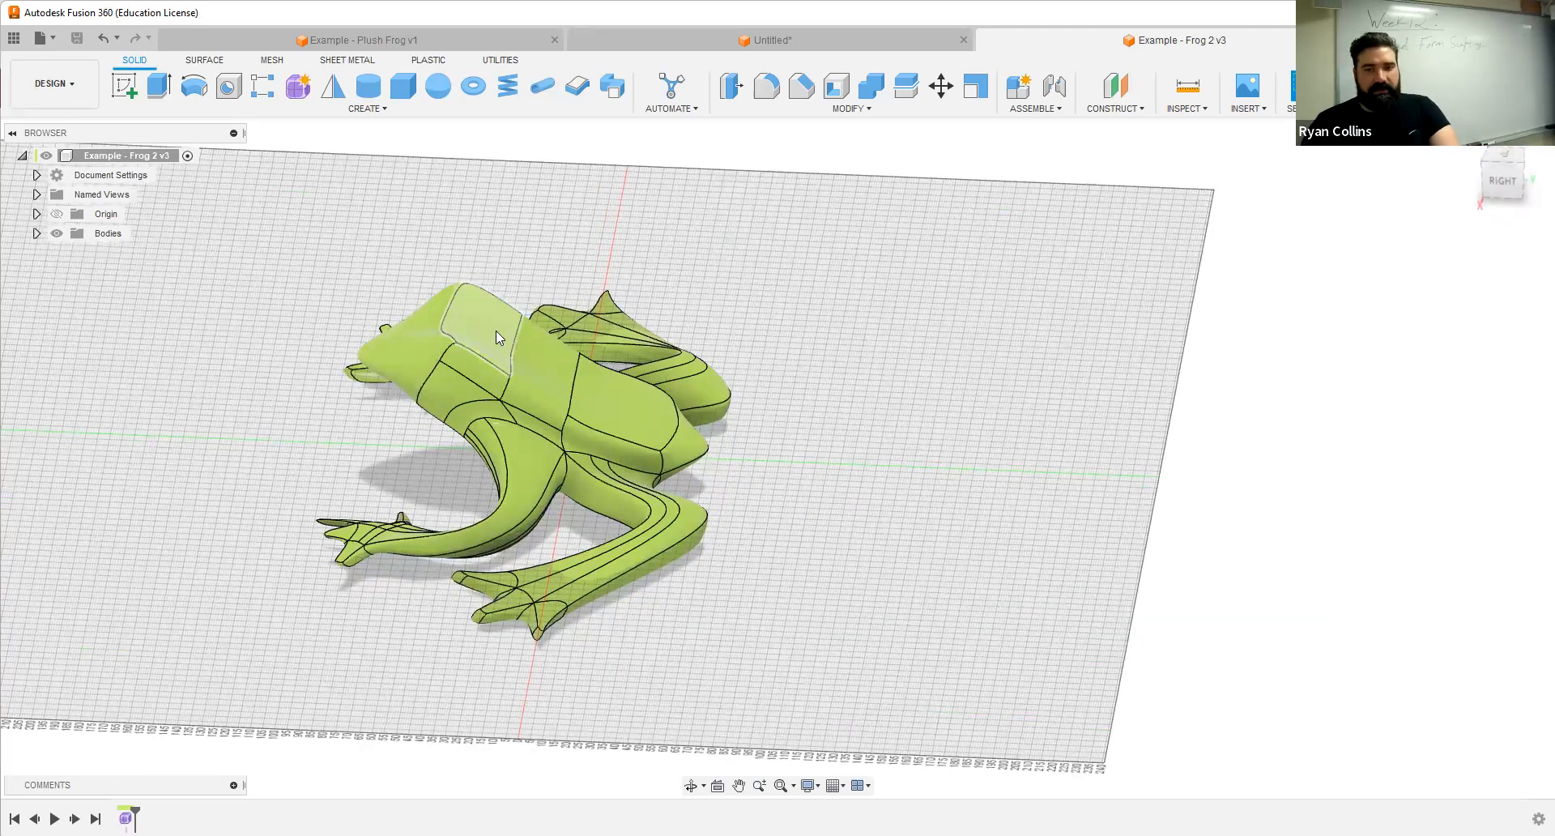
pyautogui.click(438, 86)
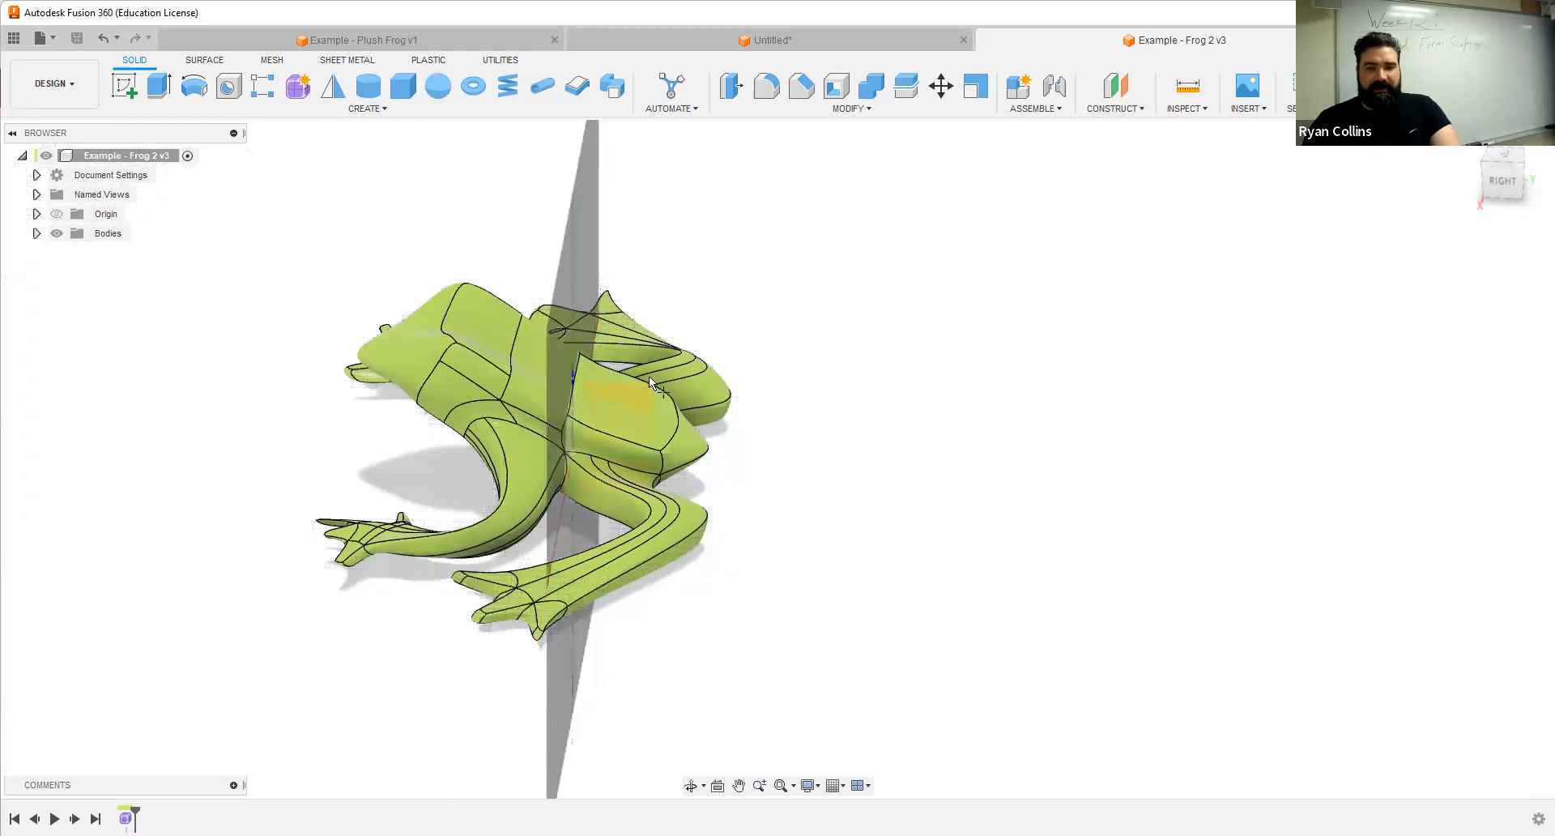
pyautogui.click(628, 401)
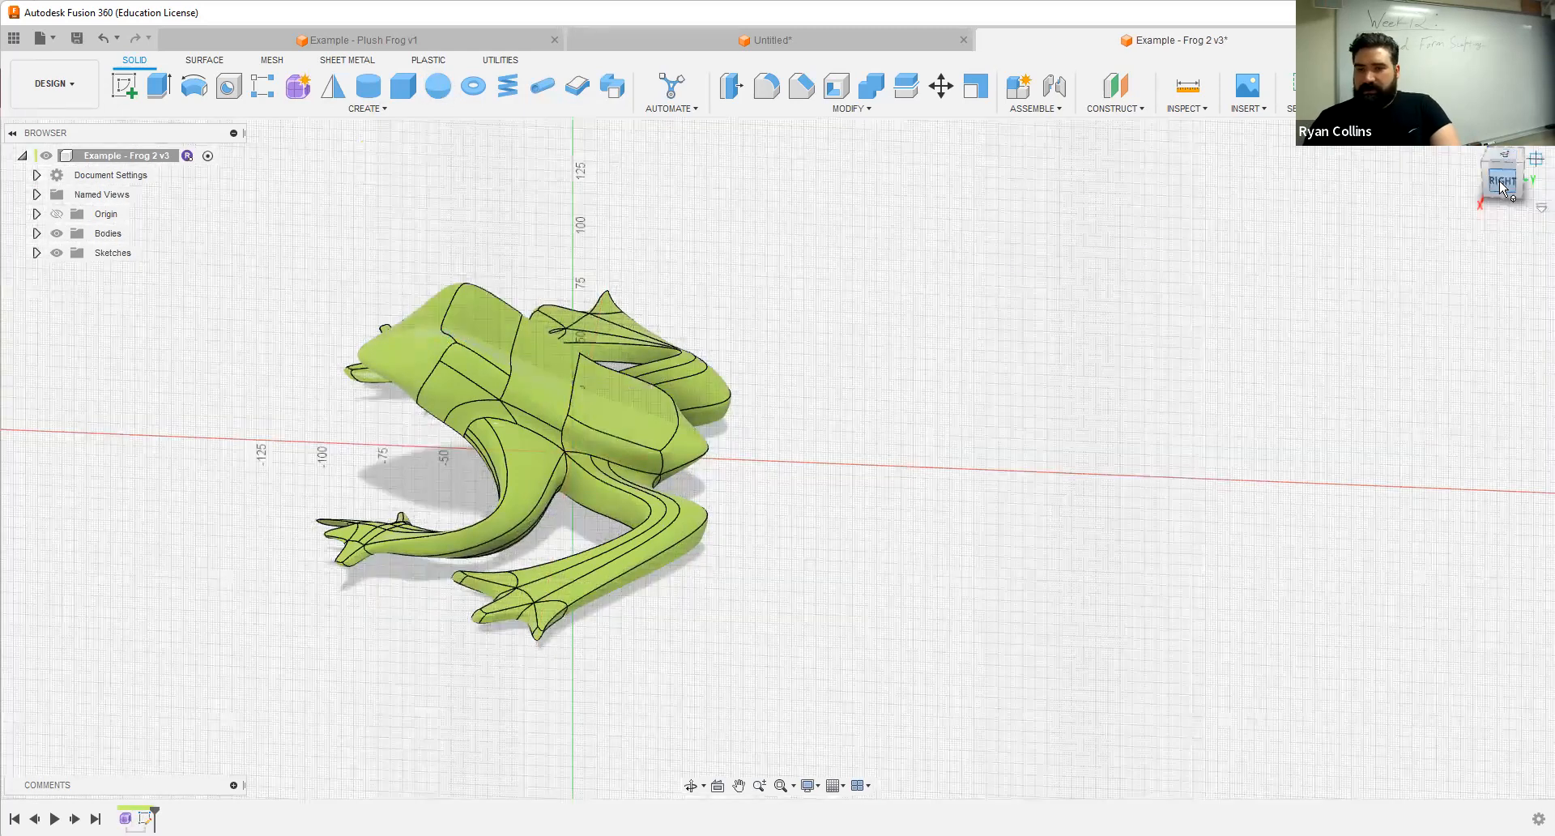
pyautogui.click(1501, 186)
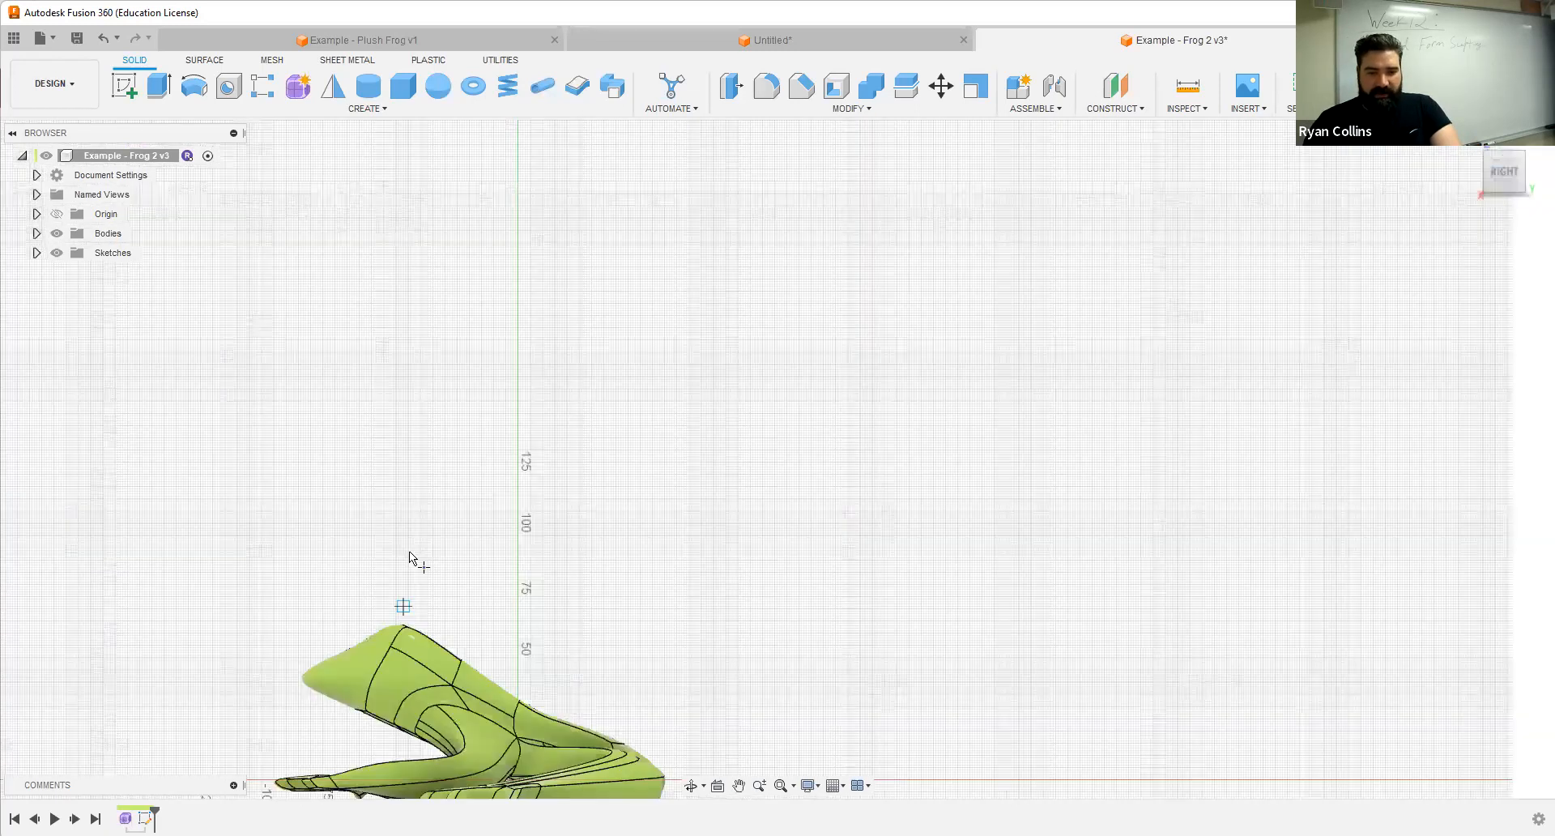
pyautogui.scroll(3, 413, 557)
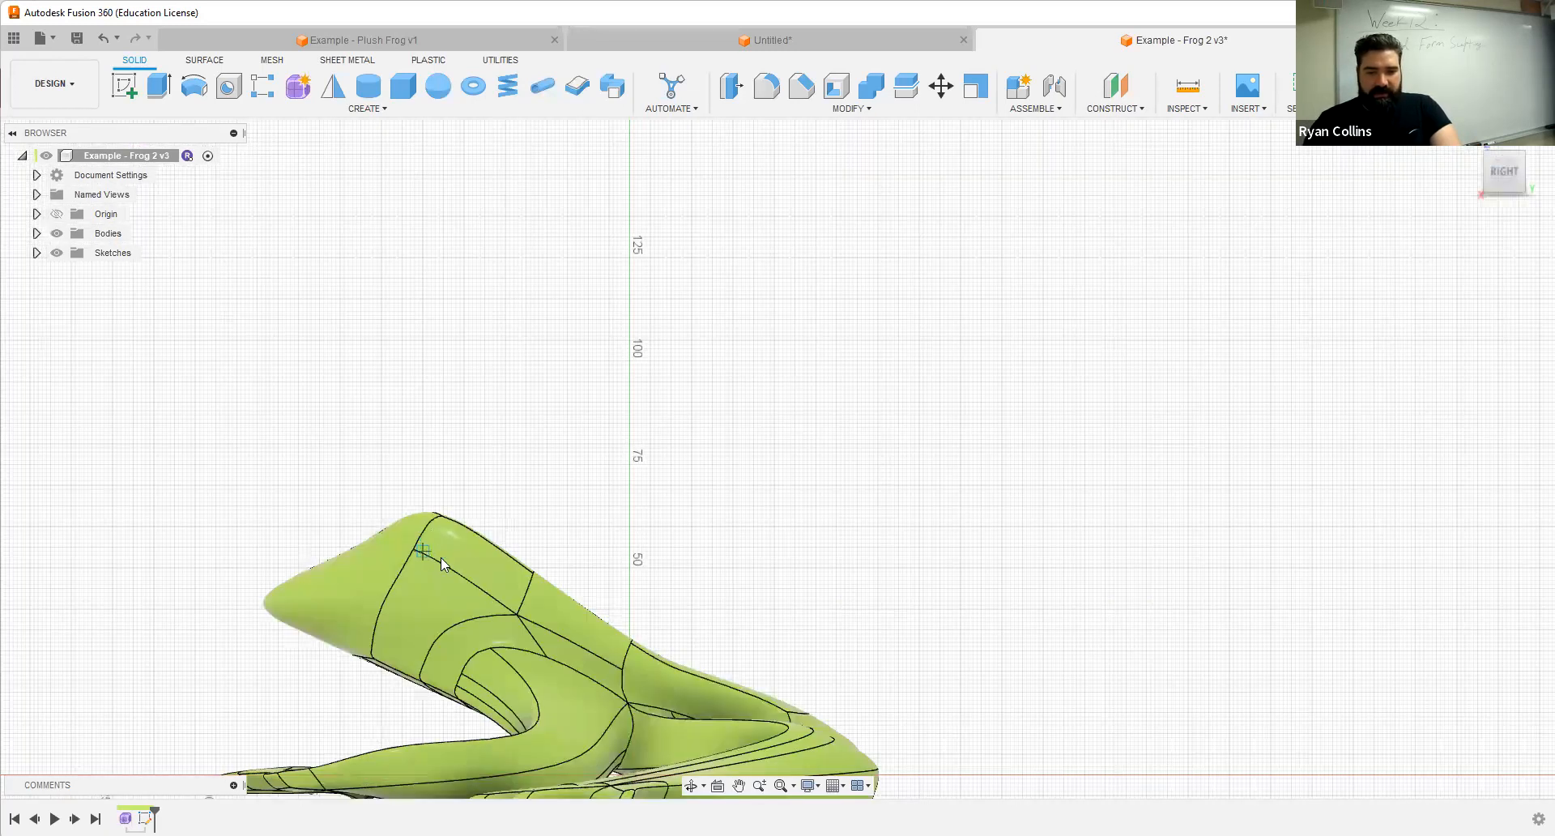
pyautogui.write('10')
pyautogui.press('Return')
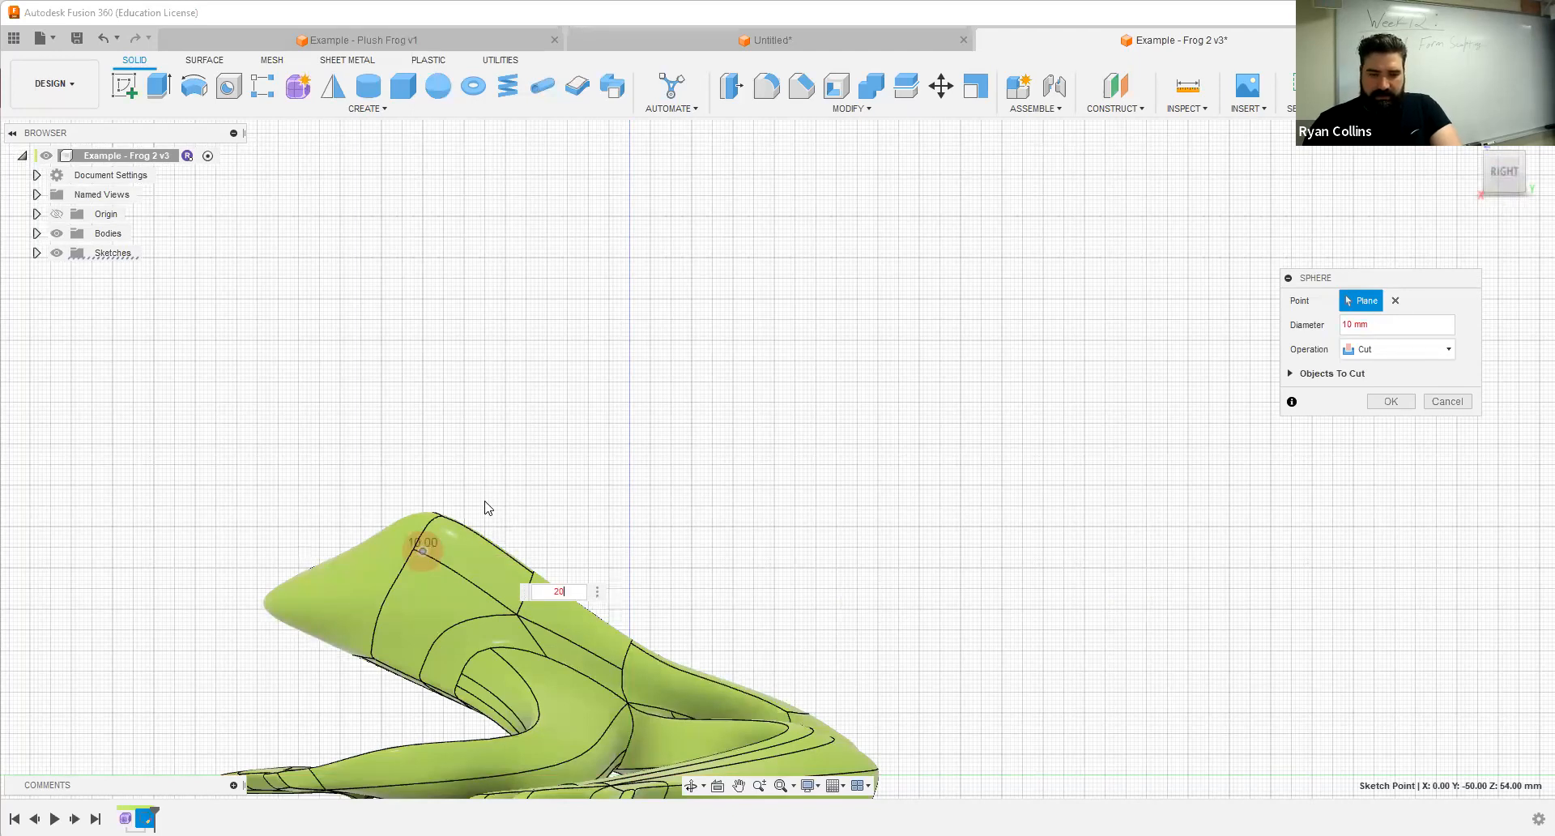
pyautogui.write('20')
pyautogui.press('Return')
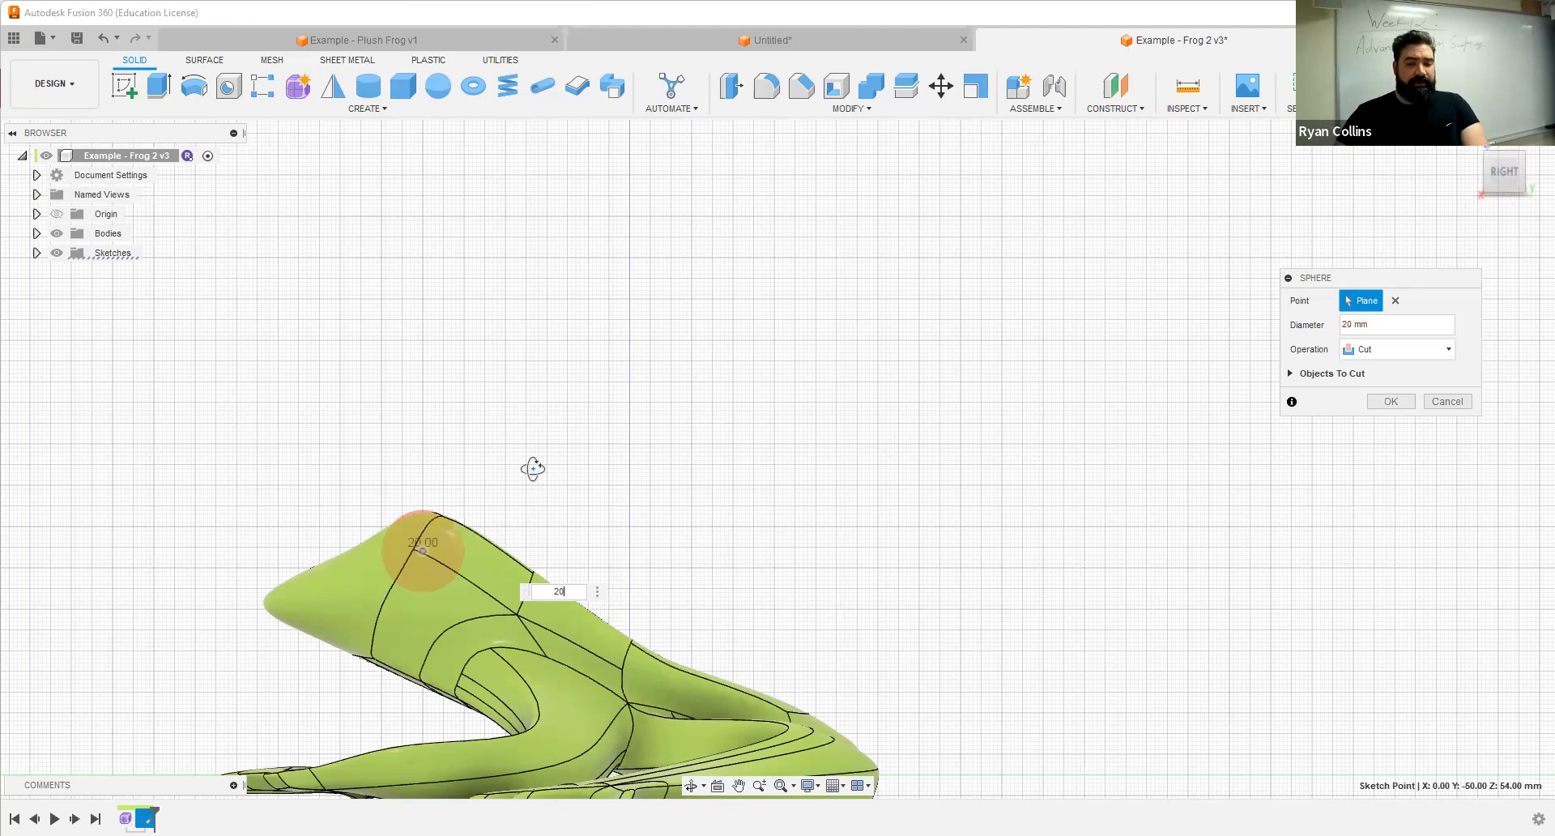
# Step: Set the sphere's operation to New Body and finish creating it
pyautogui.keyDown('shift'); pyautogui.moveTo(614, 503); pyautogui.dragTo(546, 525, button='middle'); pyautogui.keyUp('shift')
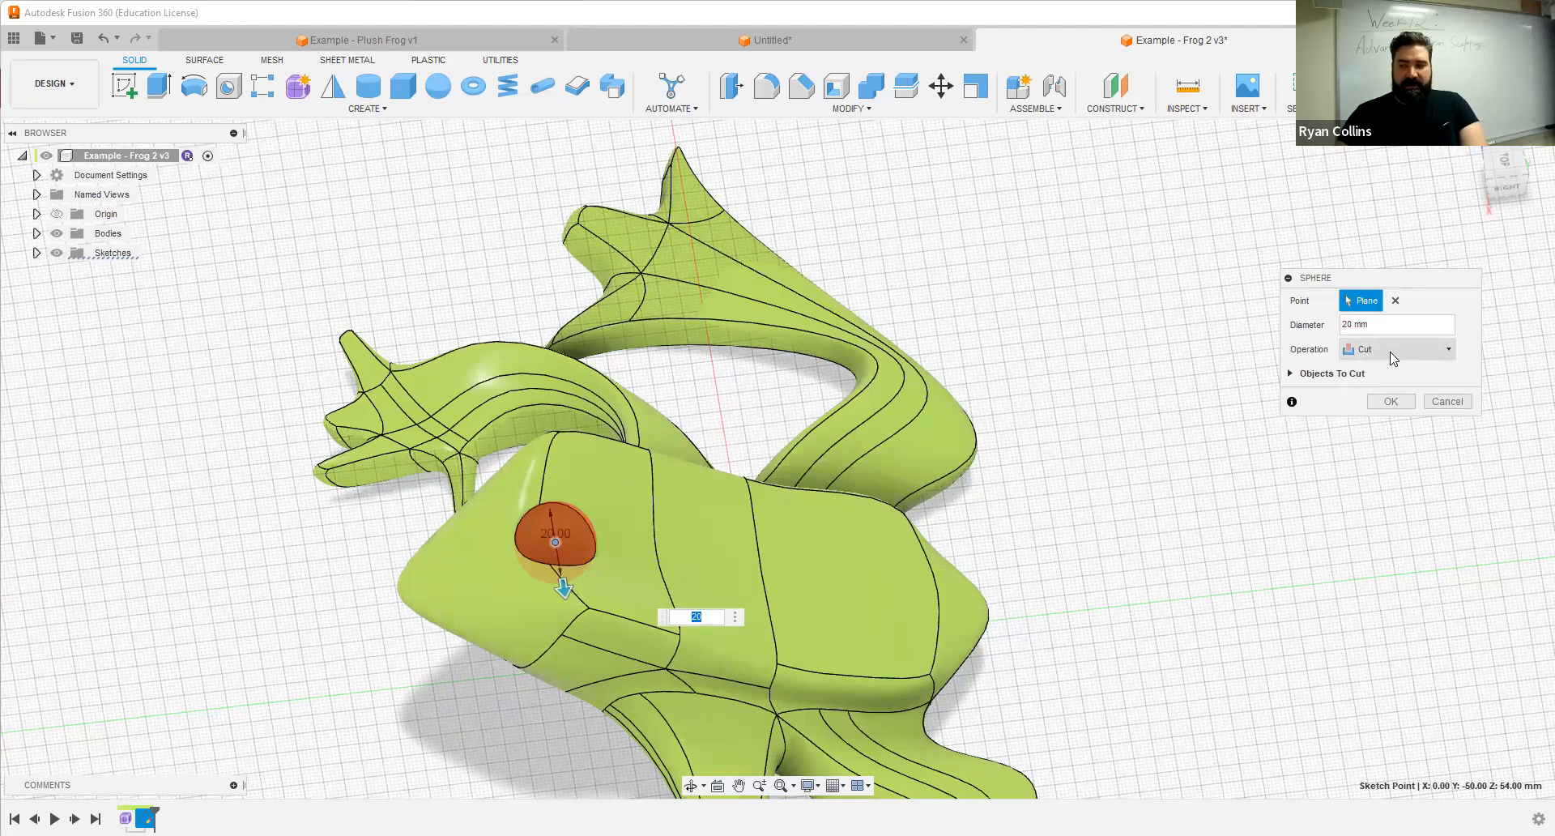
pyautogui.click(1393, 359)
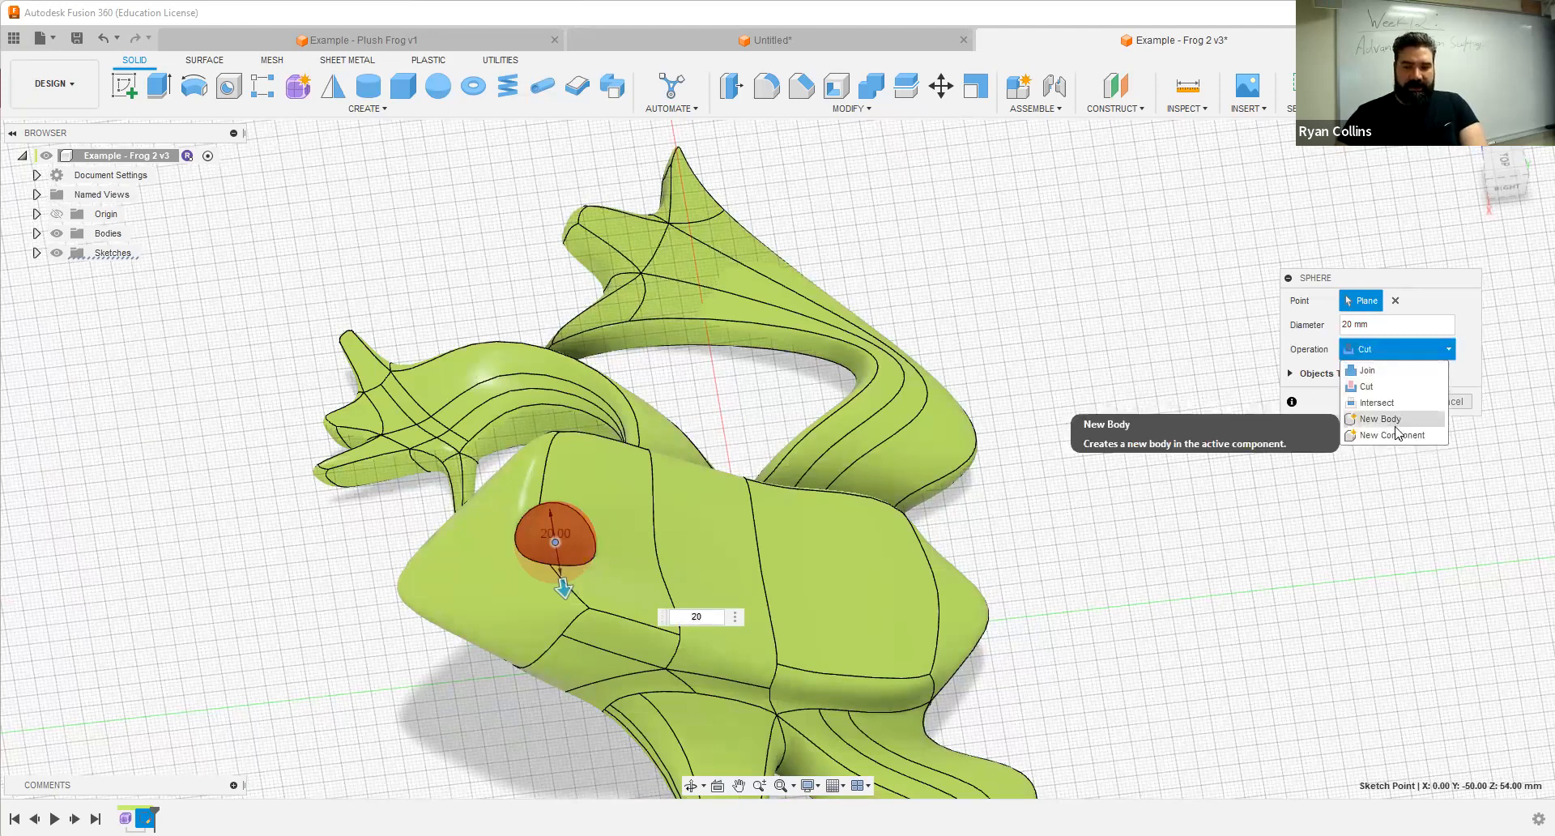
pyautogui.click(1395, 422)
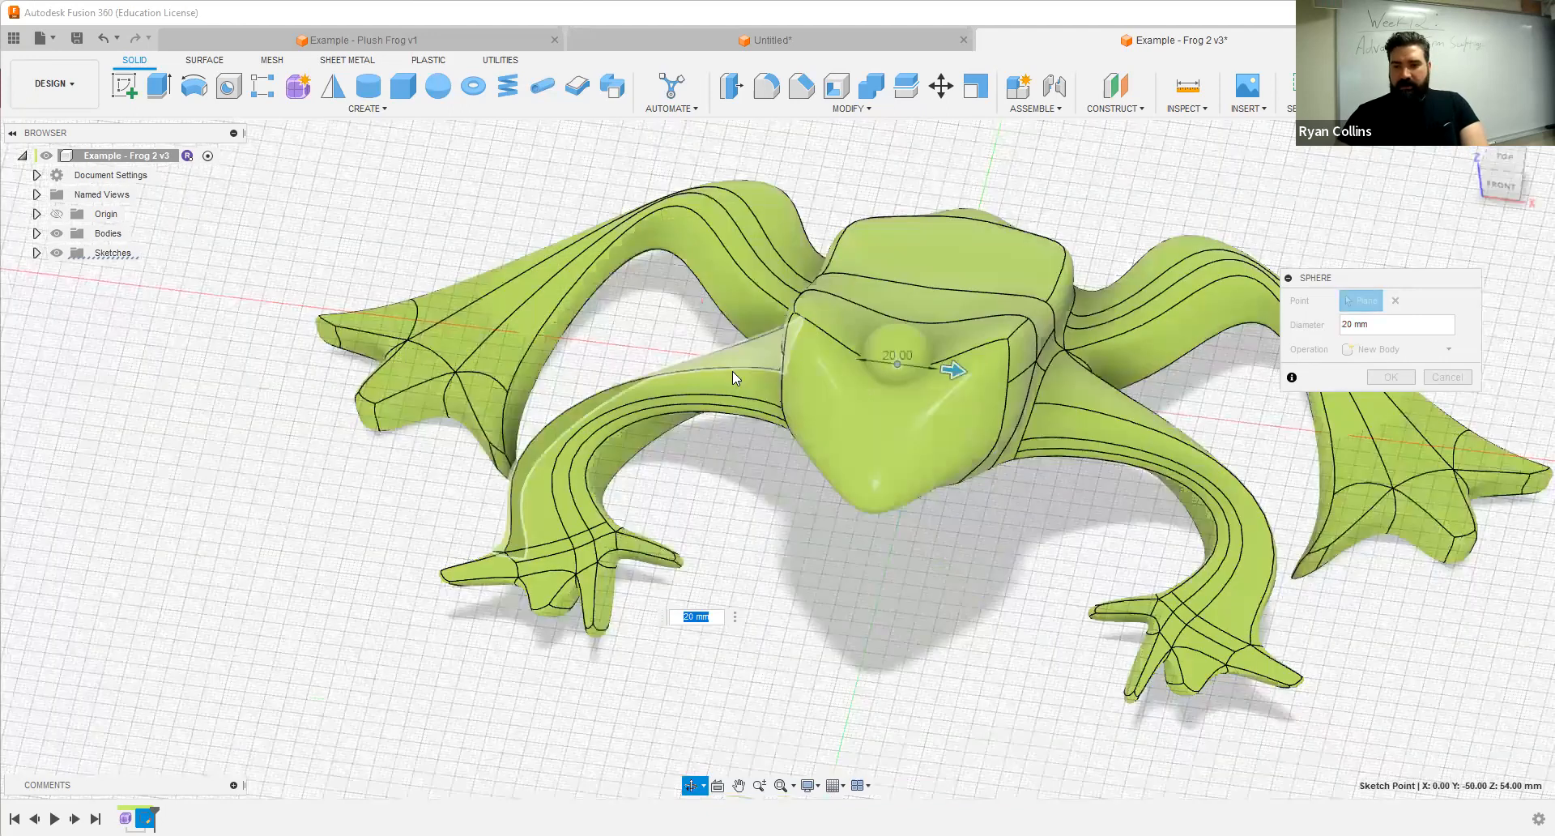
pyautogui.keyDown('shift'); pyautogui.moveTo(733, 378); pyautogui.dragTo(526, 517, button='middle'); pyautogui.keyUp('shift')
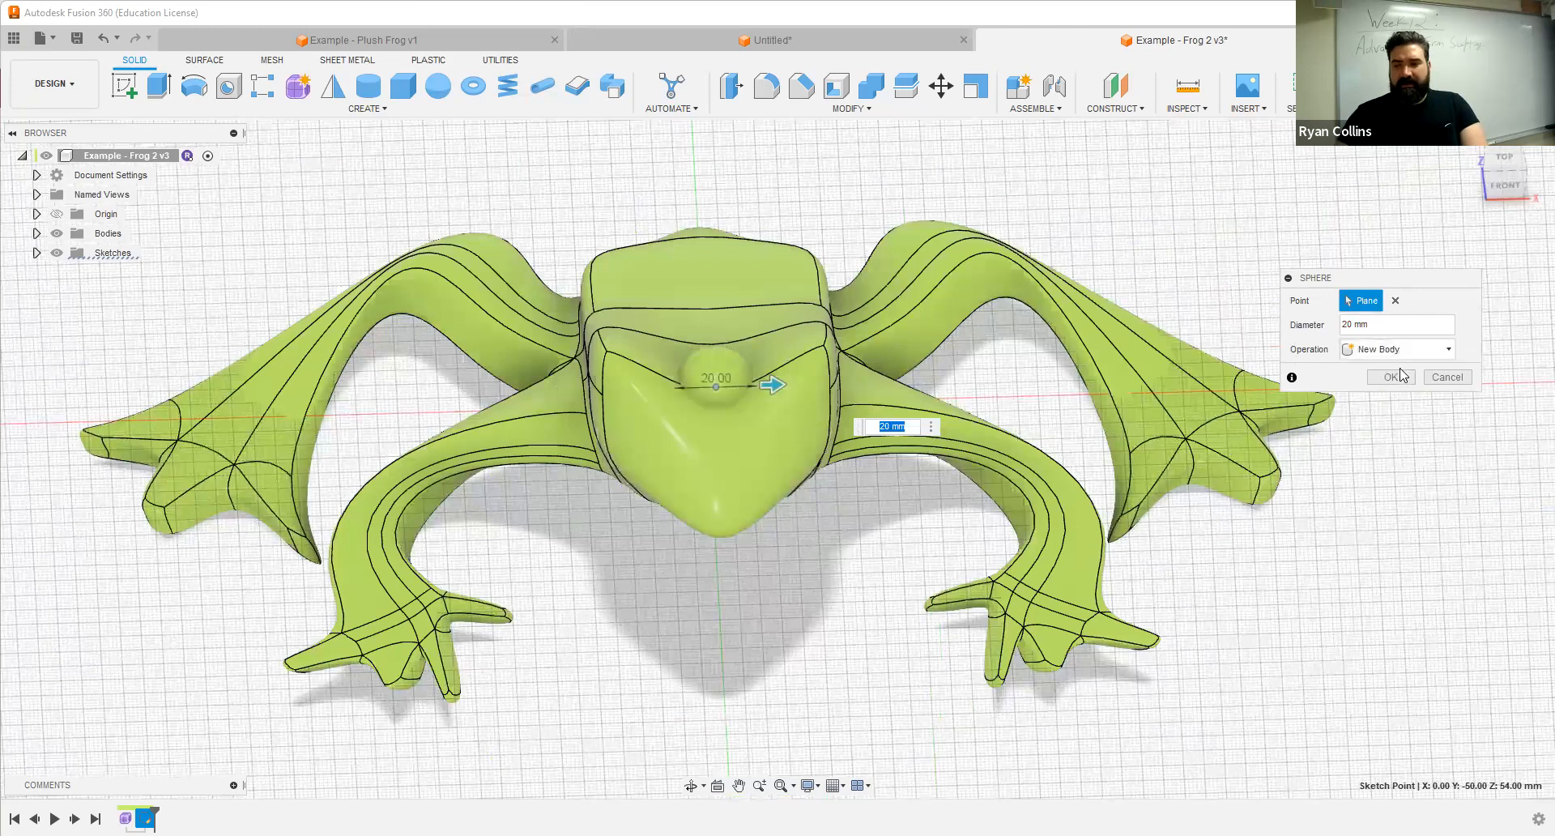
pyautogui.click(1392, 378)
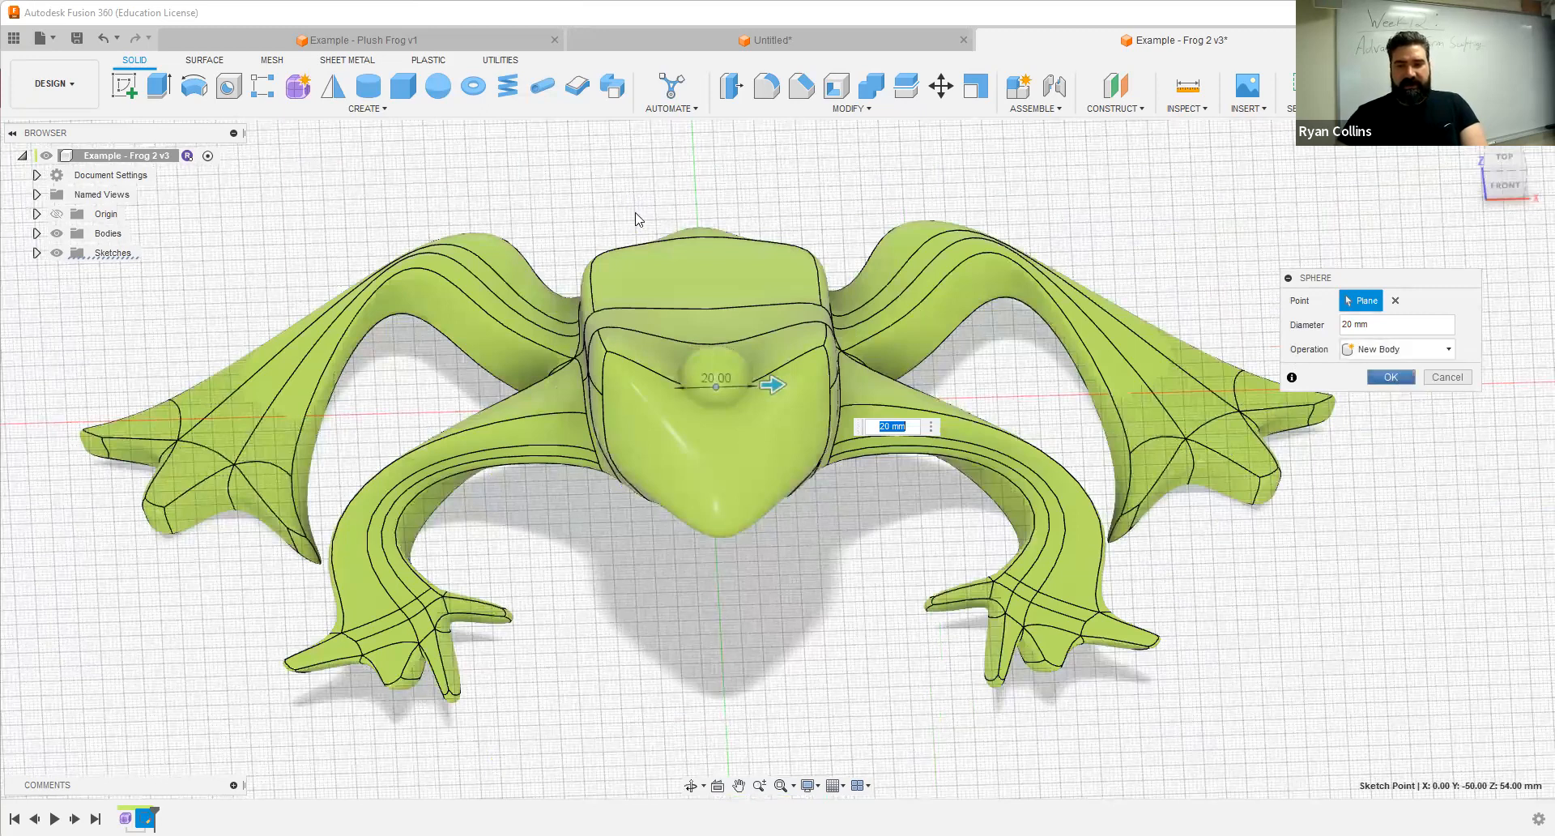
# Step: Move the sphere body 28 mm in X to the side of the frog's head as an eye
pyautogui.click(941, 89)
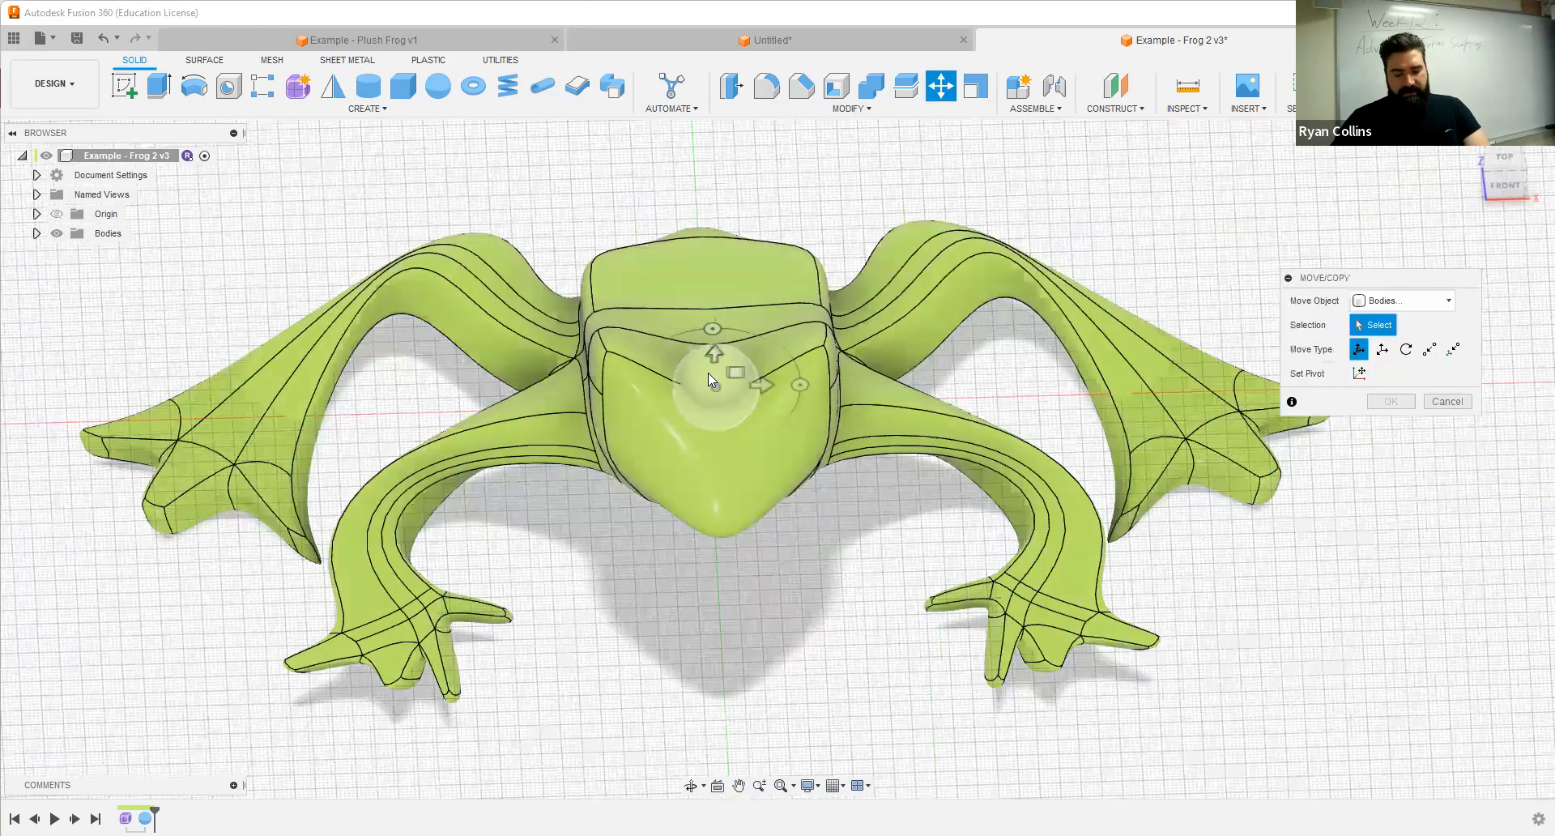
pyautogui.click(740, 373)
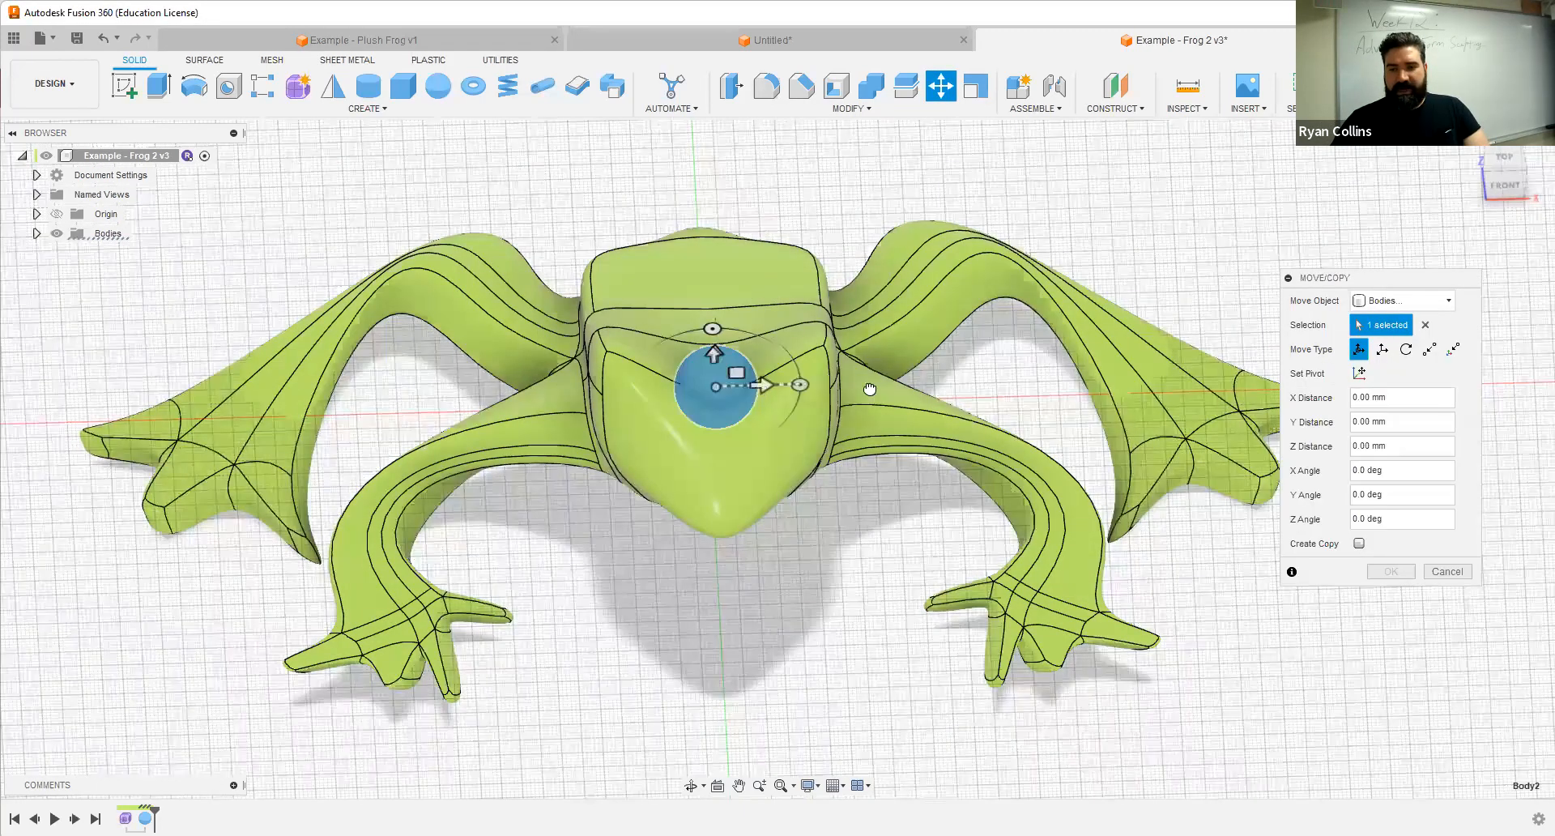
pyautogui.moveTo(870, 389); pyautogui.dragTo(988, 347)
pyautogui.keyDown('shift'); pyautogui.moveTo(986, 346); pyautogui.dragTo(914, 451, button='middle'); pyautogui.keyUp('shift')
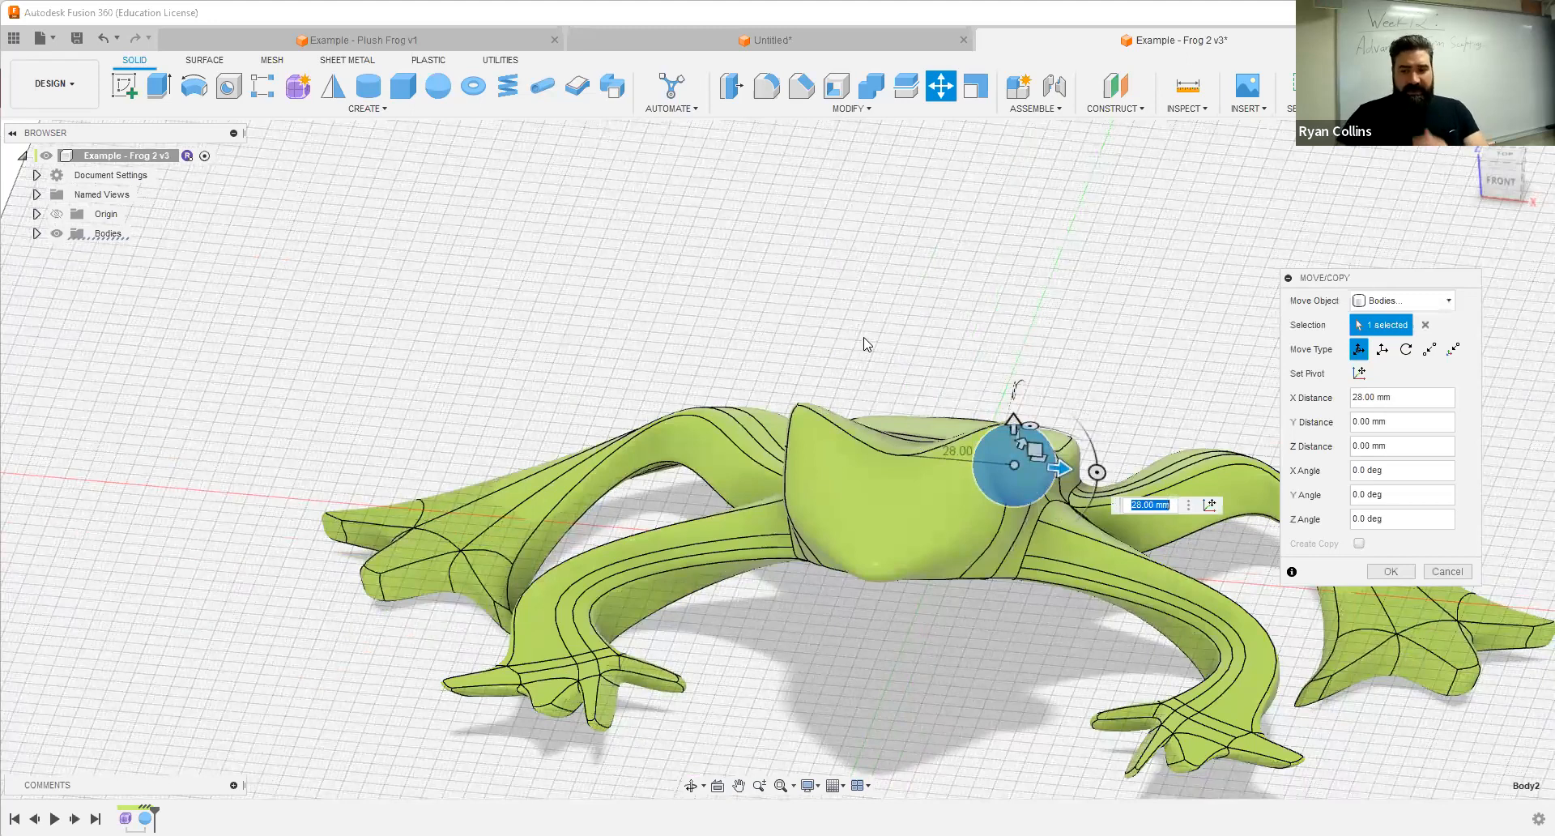
pyautogui.click(1390, 571)
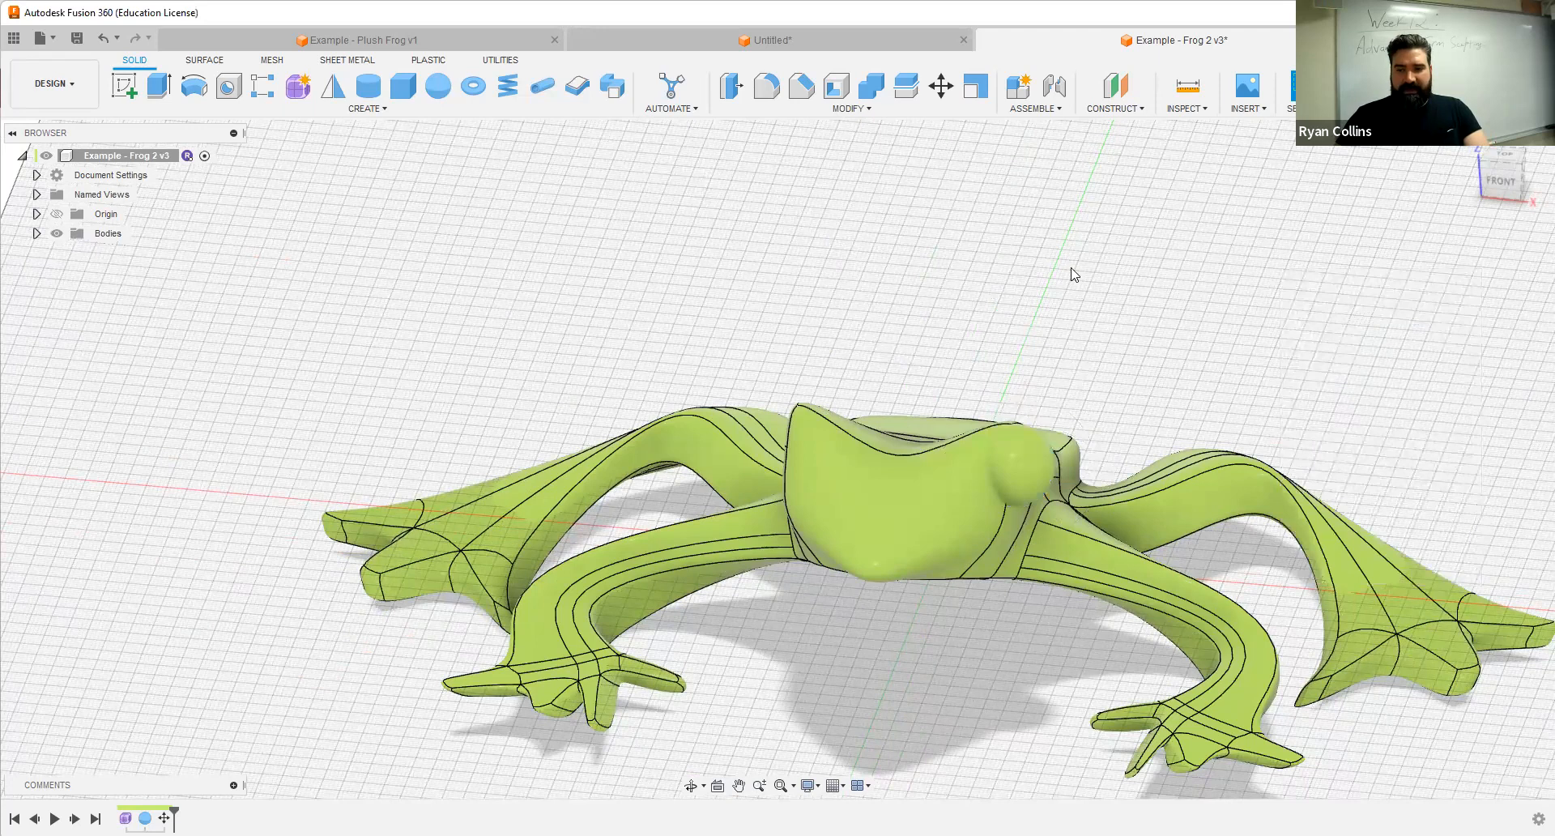
# Step: Mirror the eye sphere about the frog's vertical mid-plane as a new body
pyautogui.click(330, 101)
pyautogui.click(1042, 446)
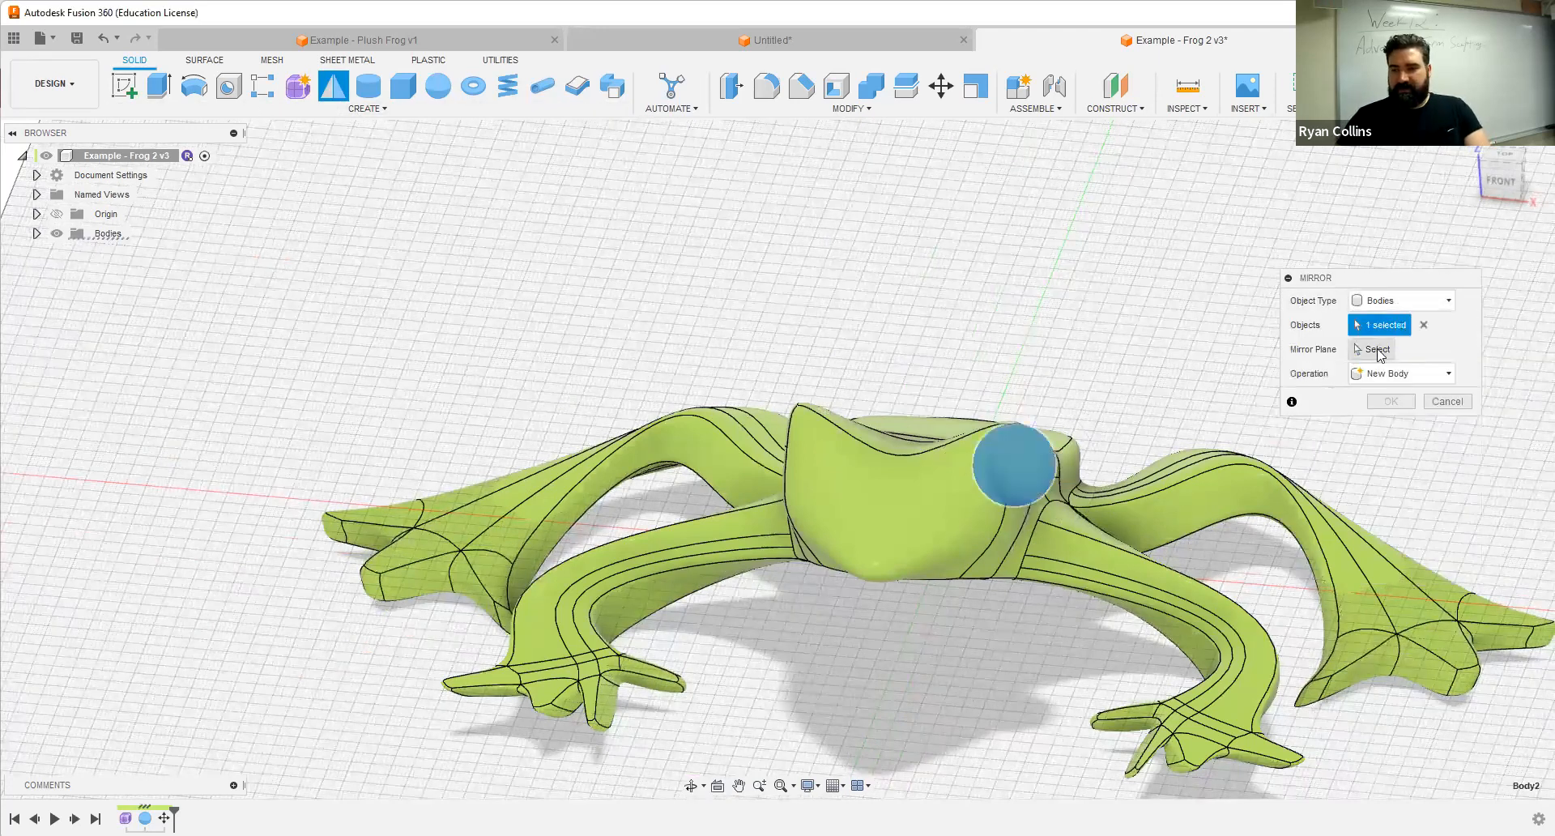
pyautogui.click(1377, 349)
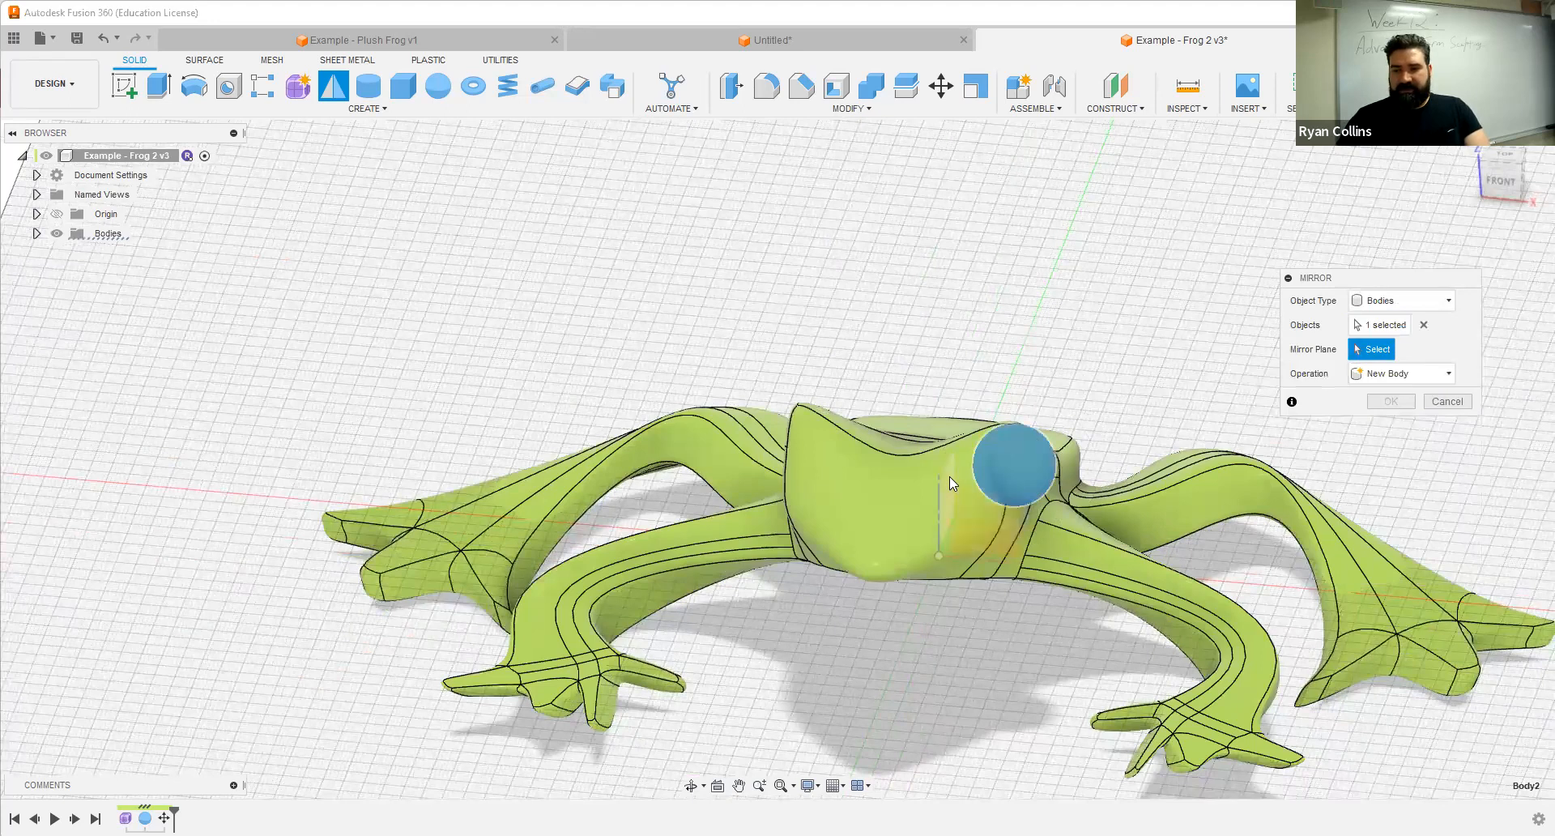
pyautogui.click(959, 436)
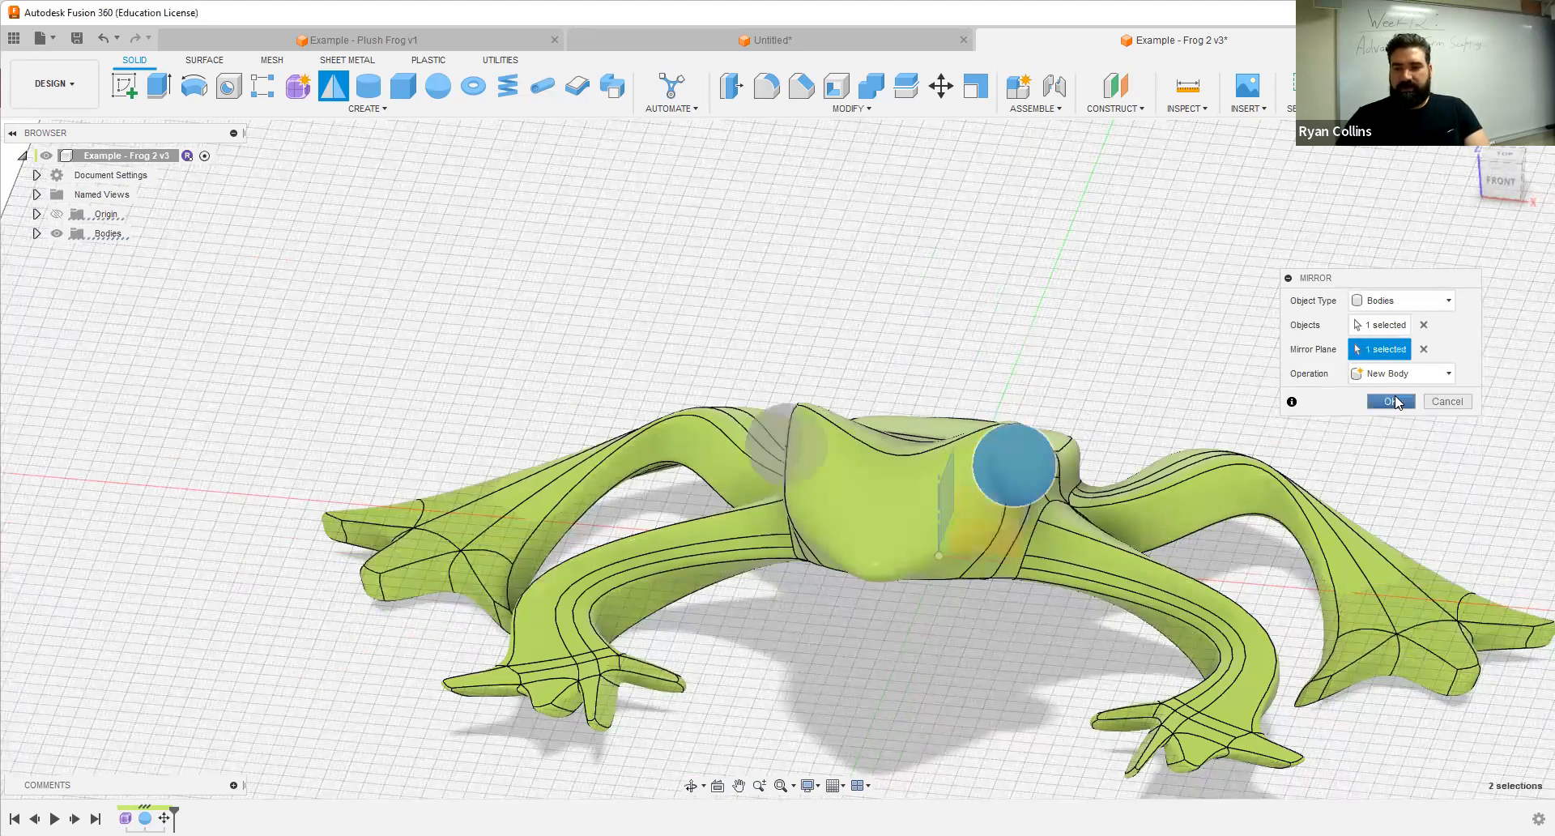
pyautogui.press('Return')
pyautogui.keyDown('shift'); pyautogui.moveTo(997, 292); pyautogui.dragTo(988, 321, button='middle'); pyautogui.keyUp('shift')
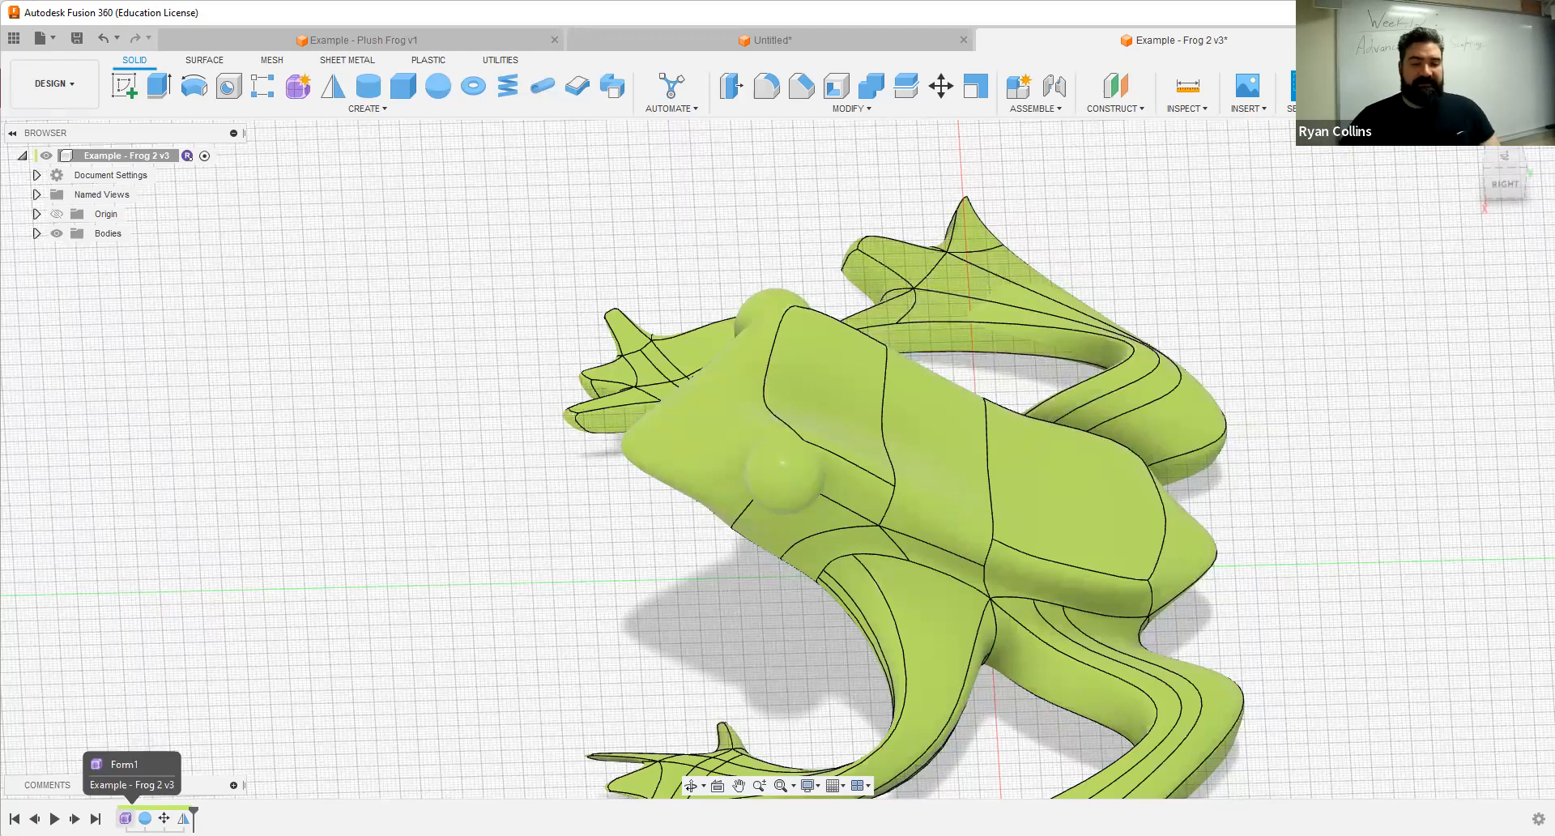
# Step: Reopen the frog's form for editing and raise the brow vertex above the eye sphere by about 8 mm
pyautogui.rightClick(125, 818)
pyautogui.click(162, 689)
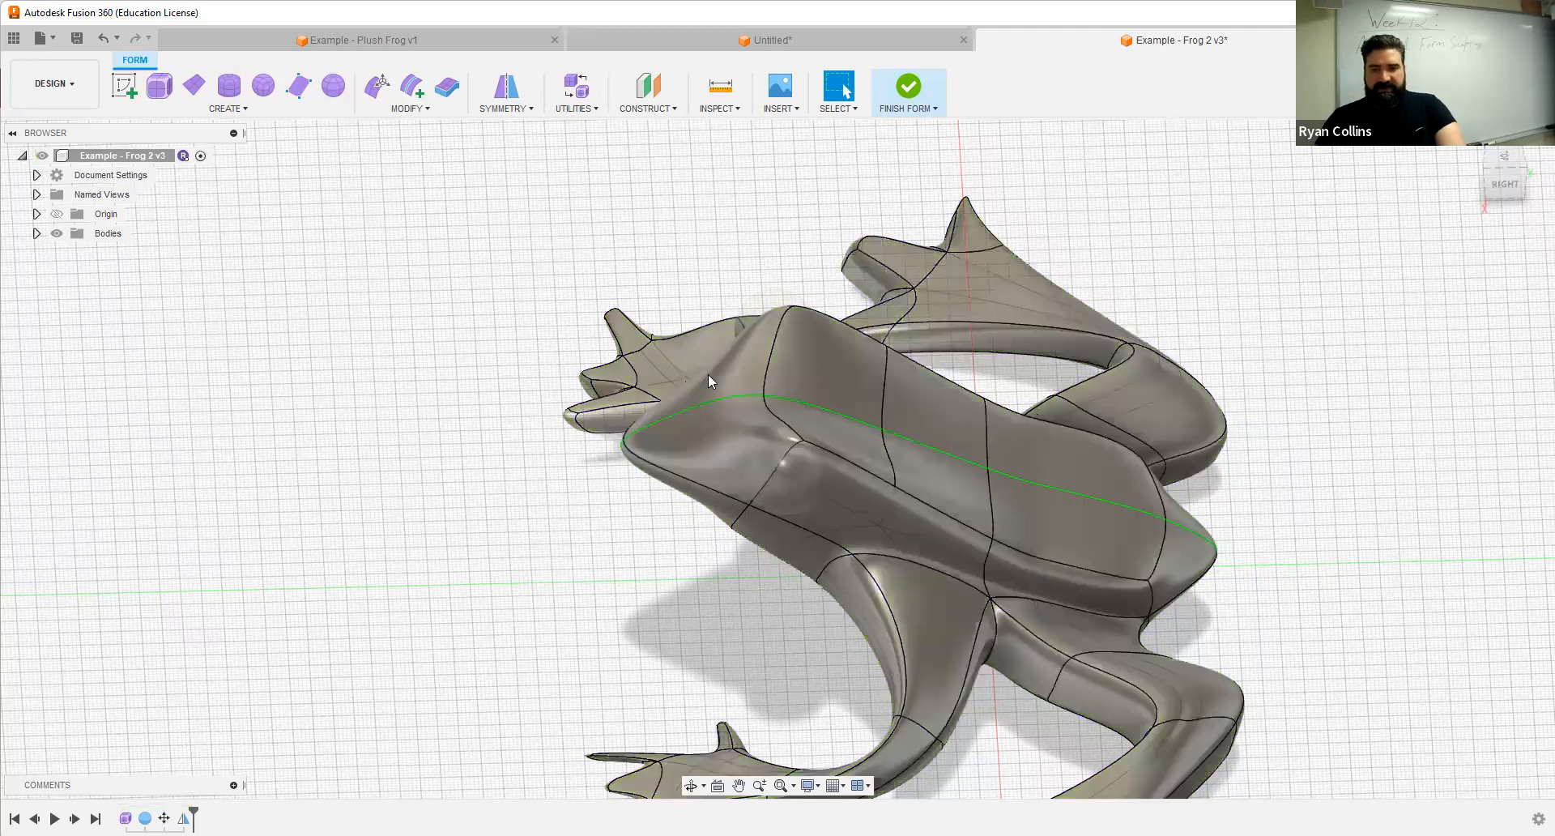
pyautogui.moveTo(739, 485)
pyautogui.keyDown('shift'); pyautogui.mouseDown(button='middle')
pyautogui.moveTo(912, 570)
pyautogui.moveTo(974, 541)
pyautogui.moveTo(729, 504)
pyautogui.mouseUp(button='middle'); pyautogui.keyUp('shift')
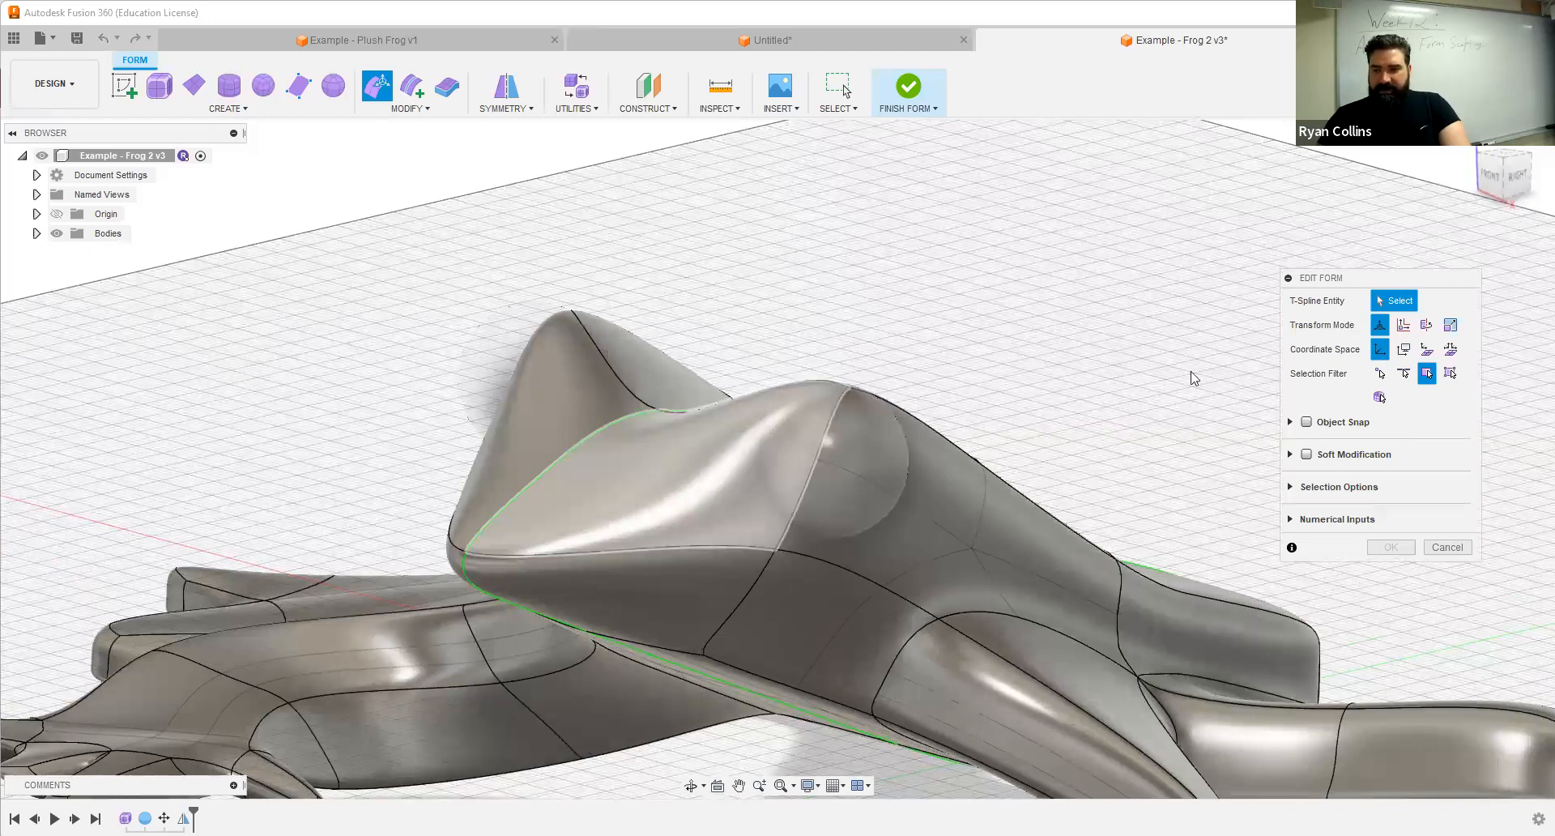
pyautogui.click(1380, 374)
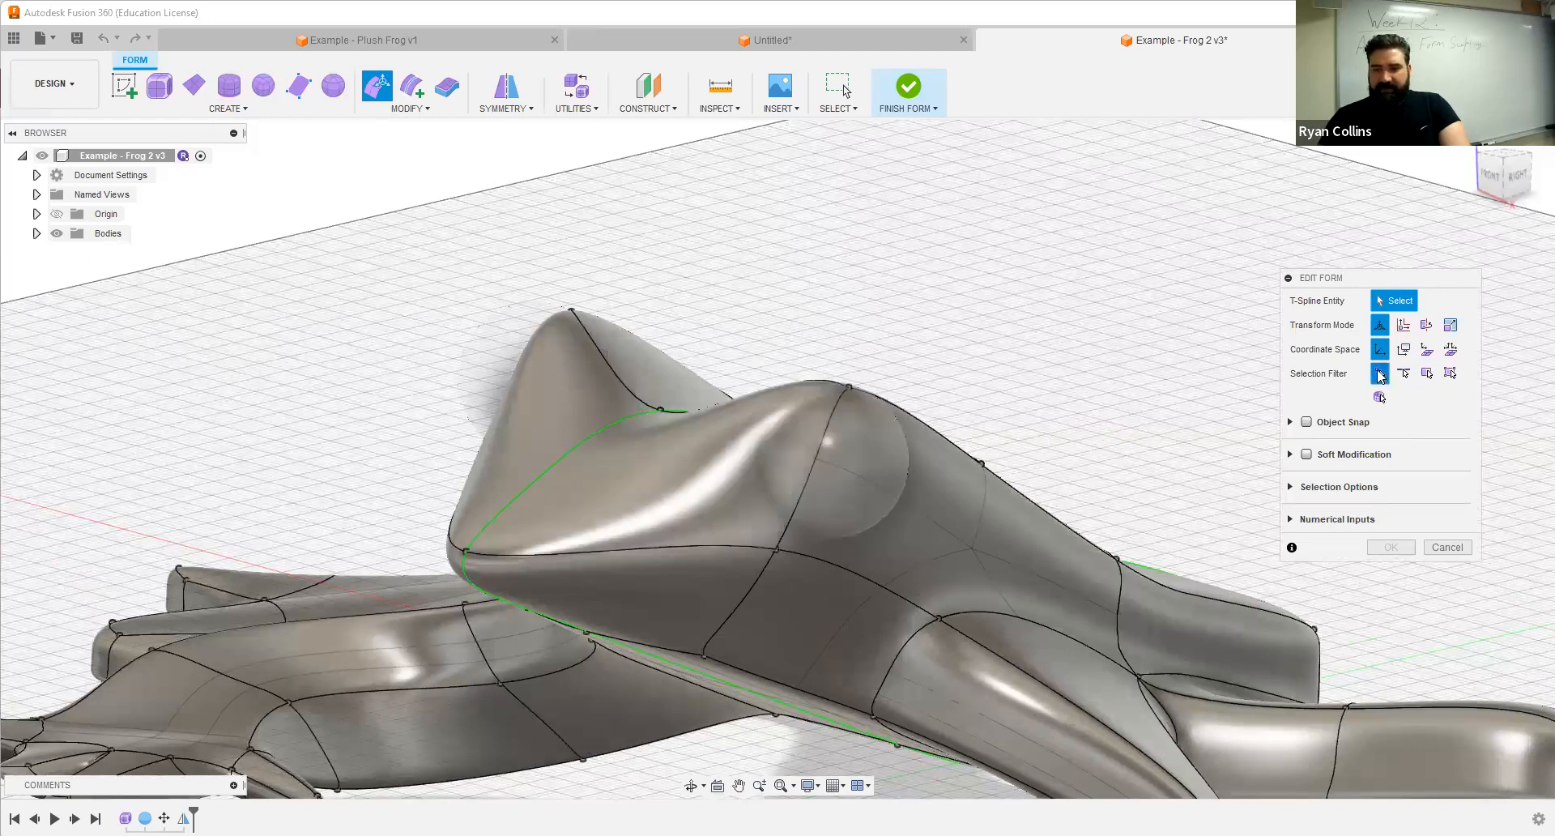
pyautogui.click(848, 387)
pyautogui.moveTo(848, 345); pyautogui.dragTo(860, 284)
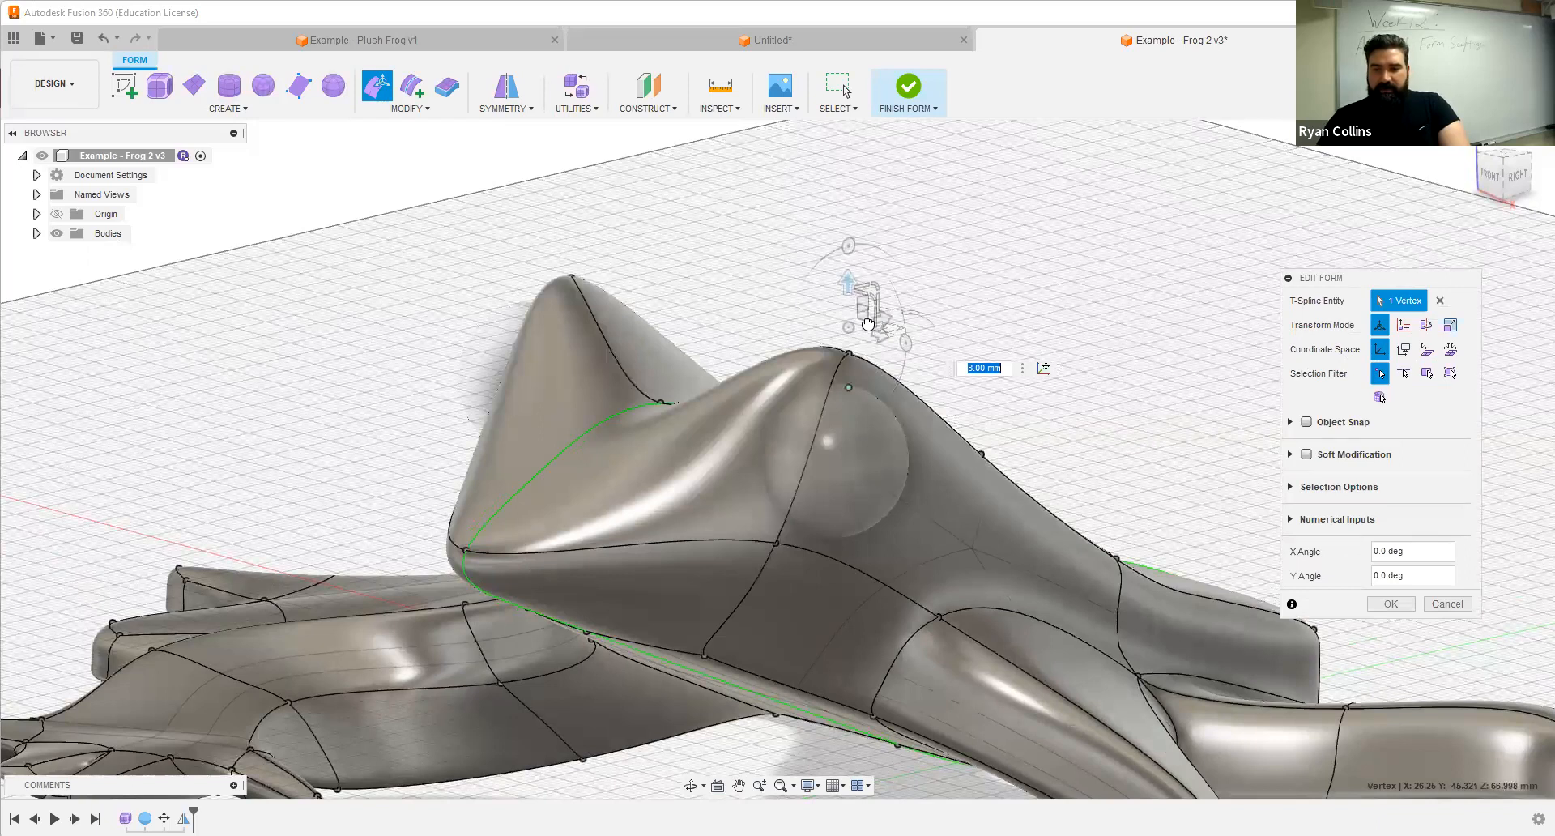
pyautogui.keyDown('shift'); pyautogui.moveTo(867, 324); pyautogui.dragTo(771, 363, button='middle'); pyautogui.keyUp('shift')
pyautogui.keyDown('shift'); pyautogui.moveTo(873, 375); pyautogui.dragTo(808, 356, button='middle'); pyautogui.keyUp('shift')
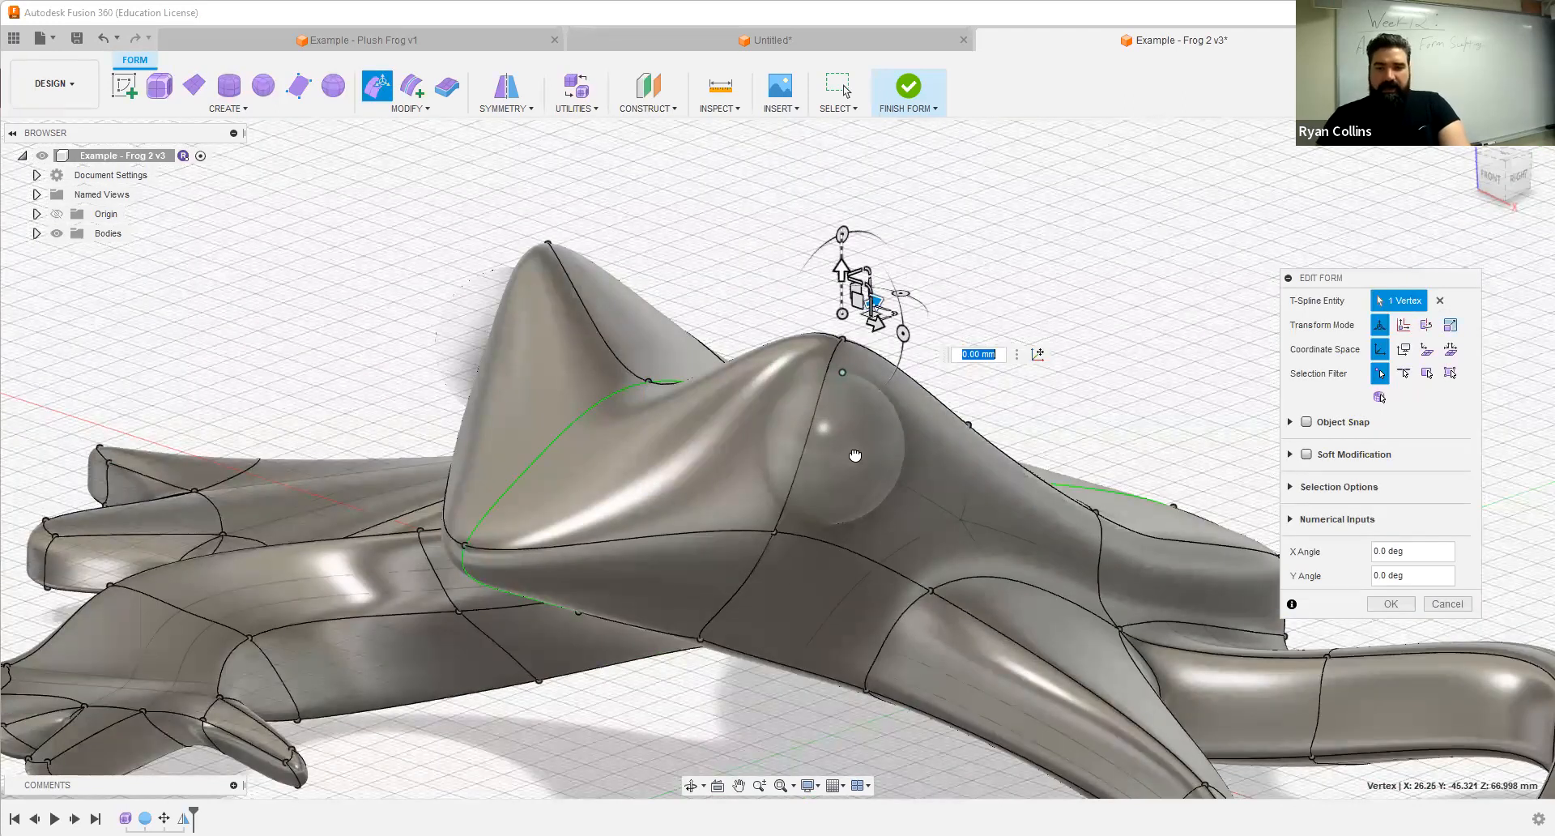
# Step: Try the brow vertex 24 mm lower, settle on about 3 mm lower, and accept the form edit
pyautogui.moveTo(856, 463)
pyautogui.mouseDown()
pyautogui.moveTo(858, 411)
pyautogui.moveTo(857, 443)
pyautogui.mouseUp()
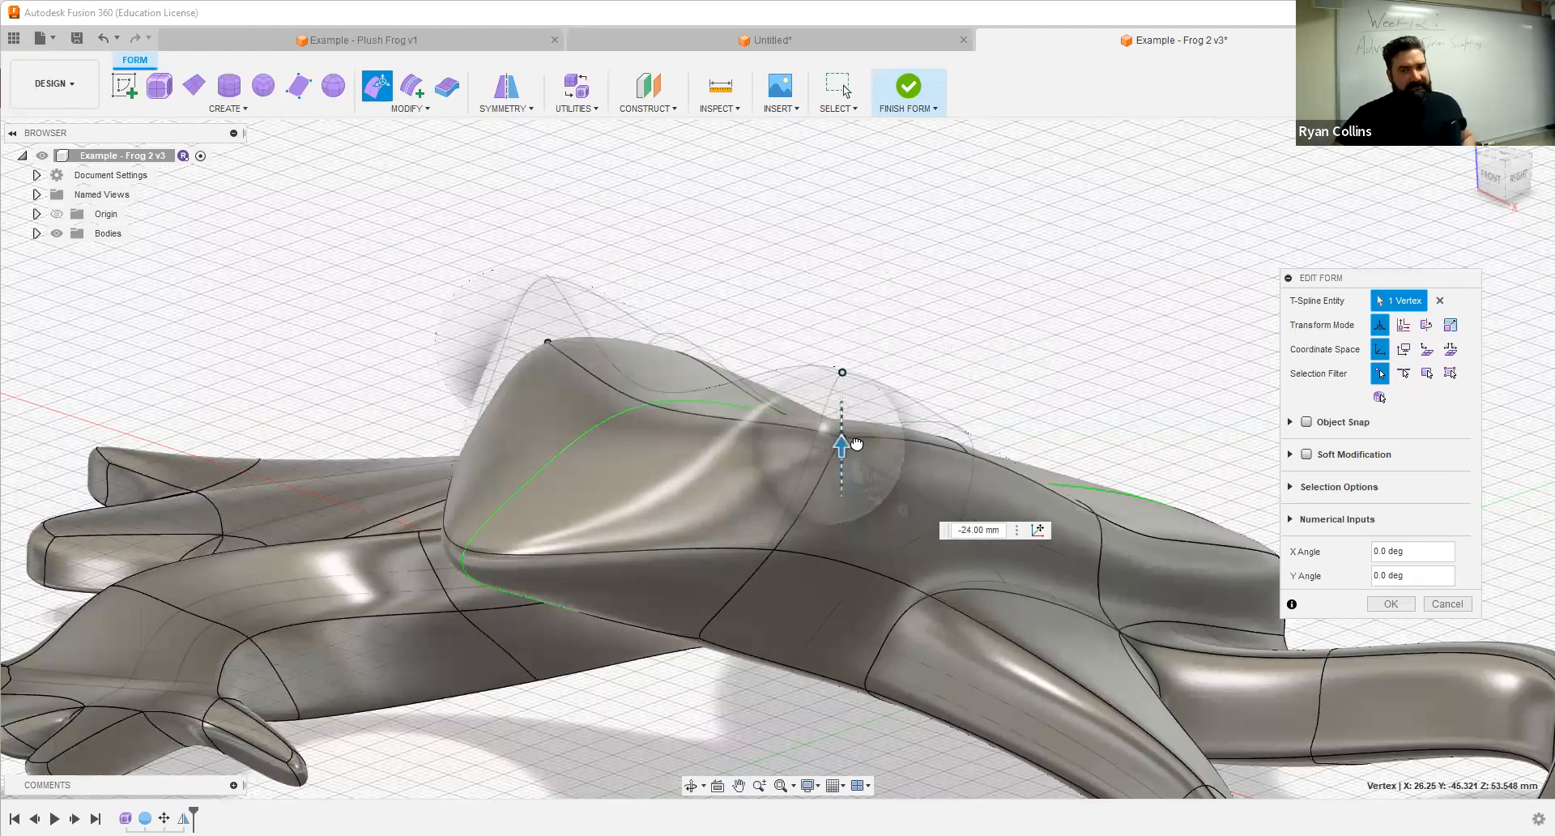
pyautogui.moveTo(857, 443); pyautogui.dragTo(857, 443)
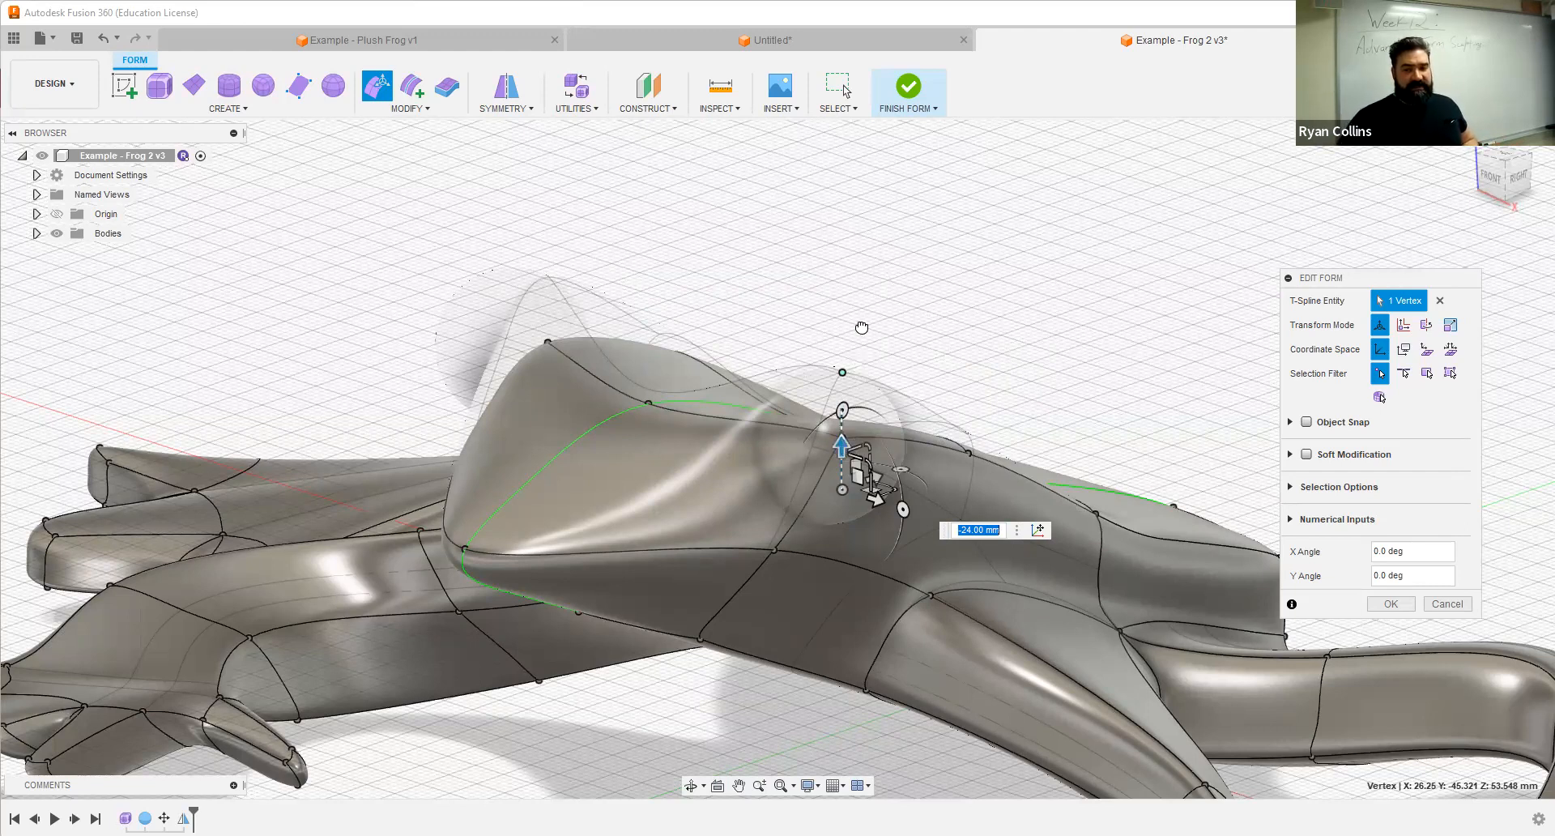
pyautogui.moveTo(870, 294); pyautogui.dragTo(897, 289)
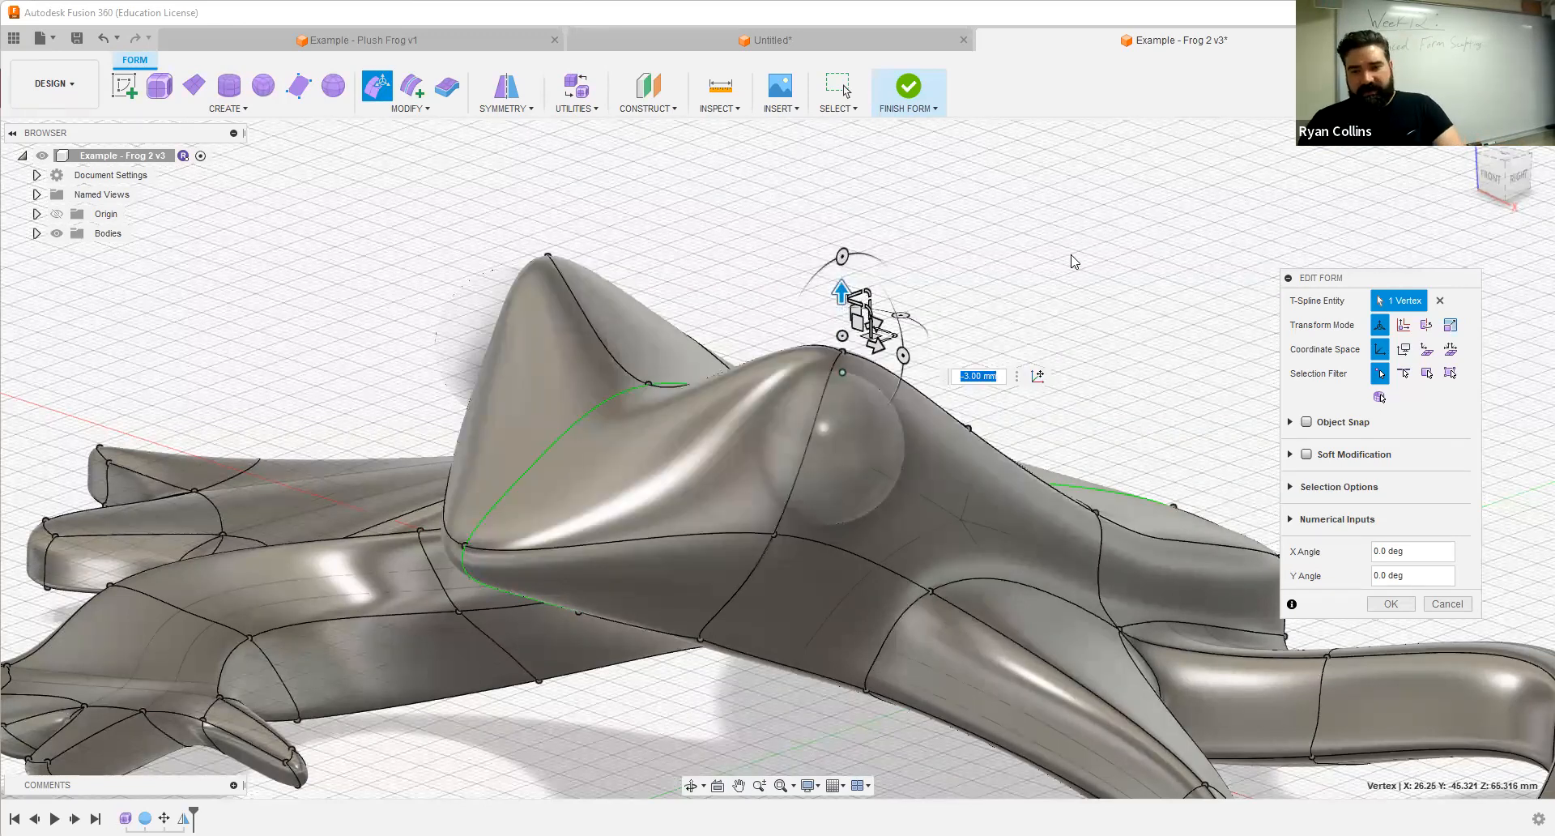
pyautogui.keyDown('shift'); pyautogui.moveTo(972, 293); pyautogui.dragTo(934, 509, button='middle'); pyautogui.keyUp('shift')
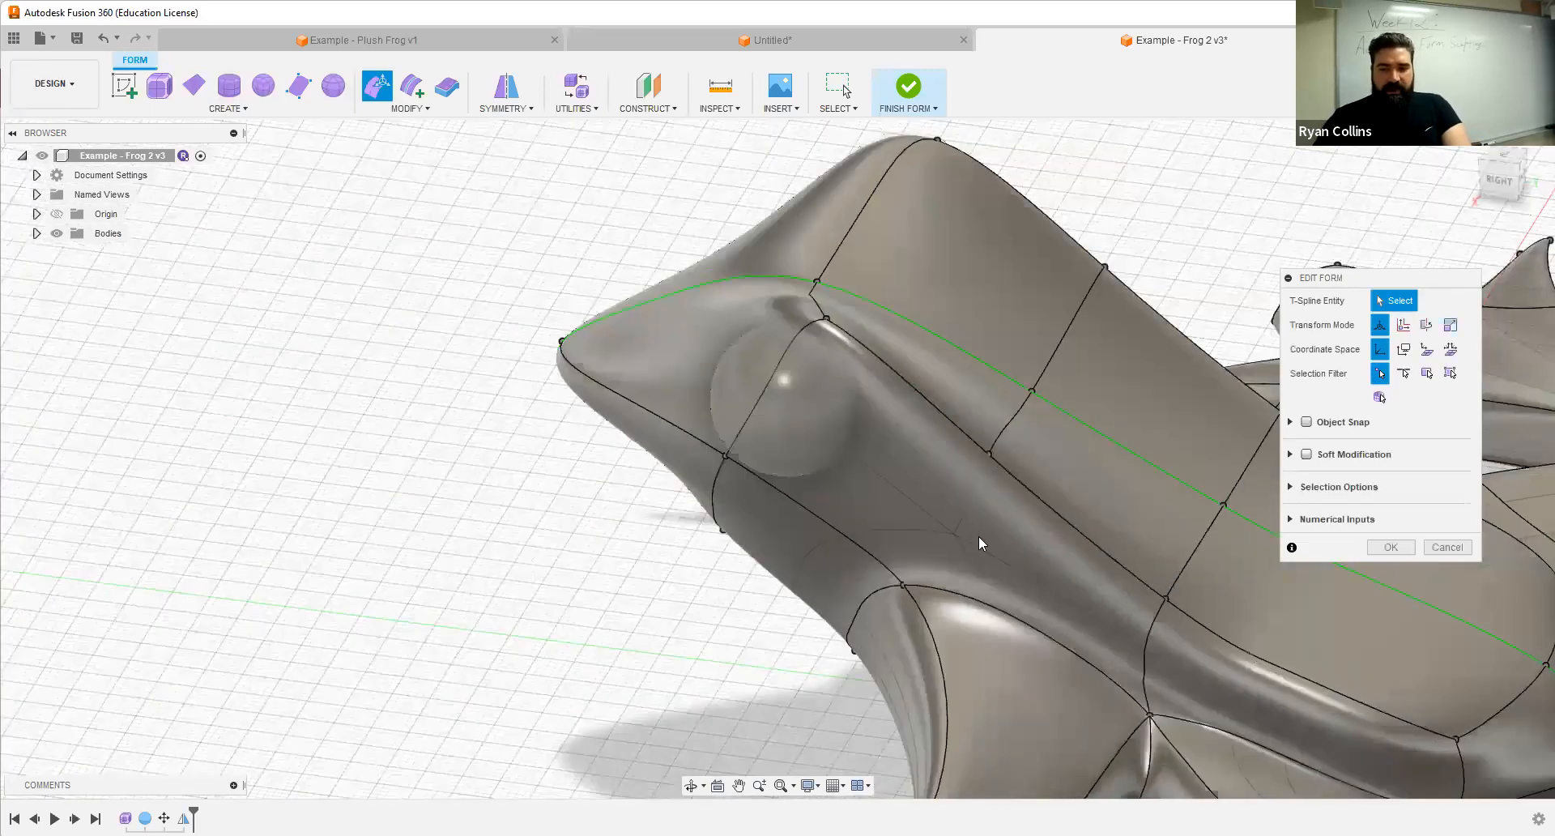
pyautogui.keyDown('shift'); pyautogui.moveTo(834, 263); pyautogui.dragTo(1131, 324, button='middle'); pyautogui.keyUp('shift')
pyautogui.click(1404, 548)
# Step: Insert a simple, single-sided edge at location 0.50 on the snout side of the edge running through the eye sphere
pyautogui.click(417, 91)
pyautogui.click(891, 398)
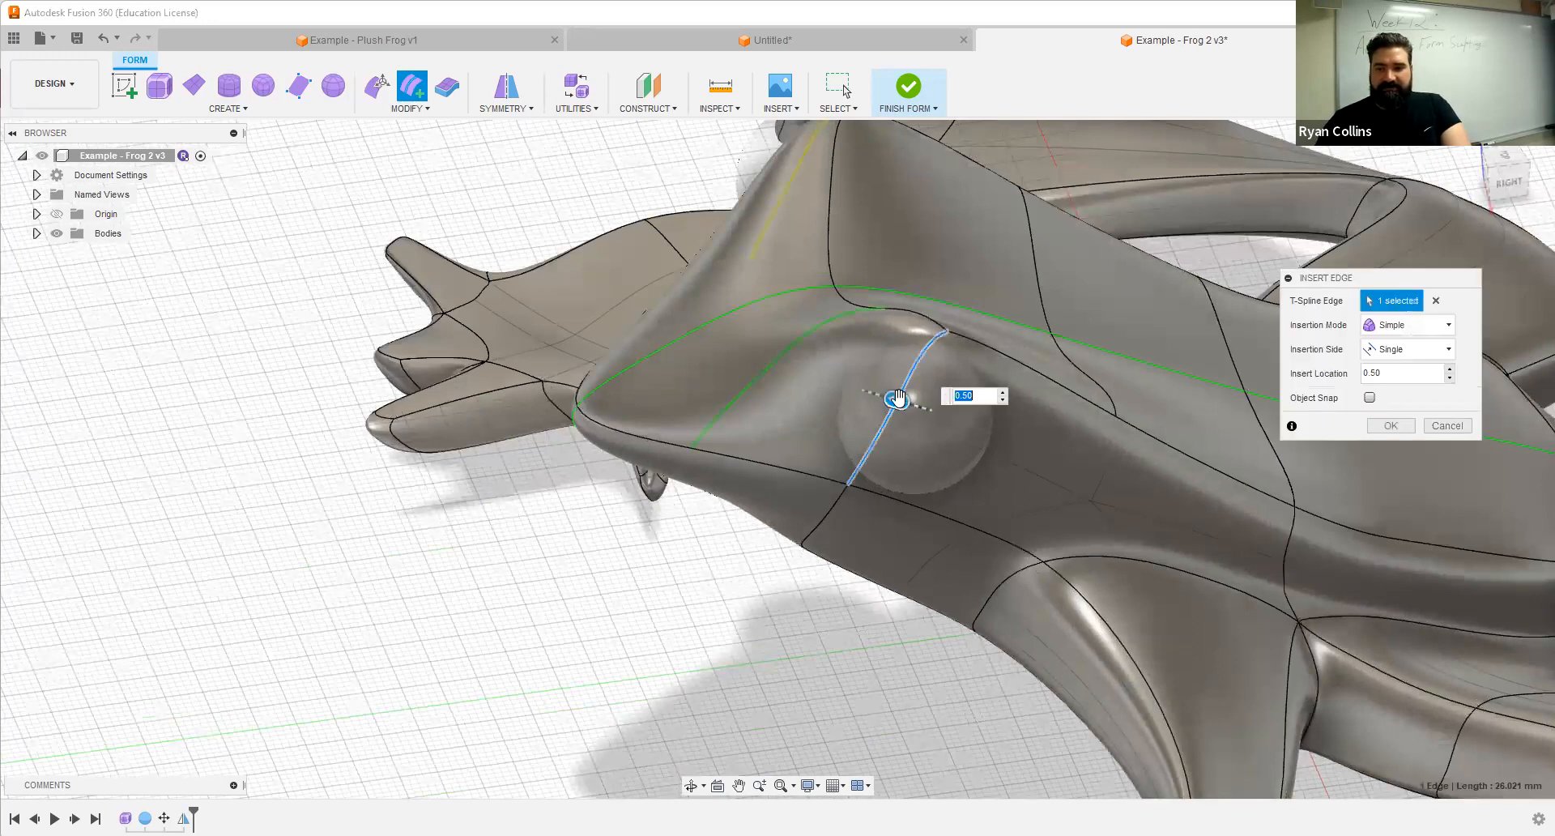
pyautogui.moveTo(899, 398); pyautogui.dragTo(982, 418)
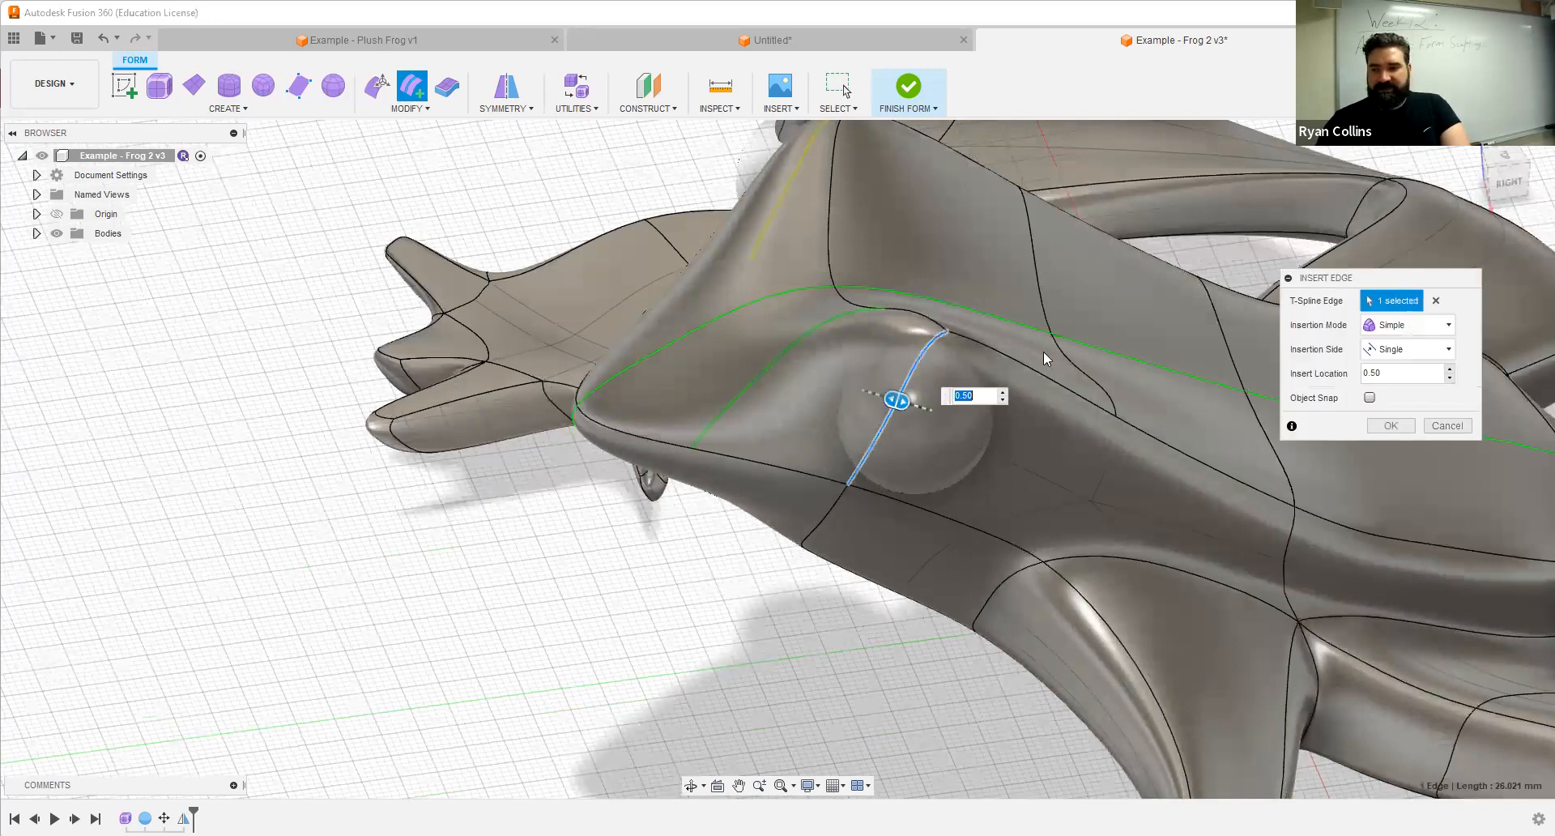
pyautogui.click(1410, 427)
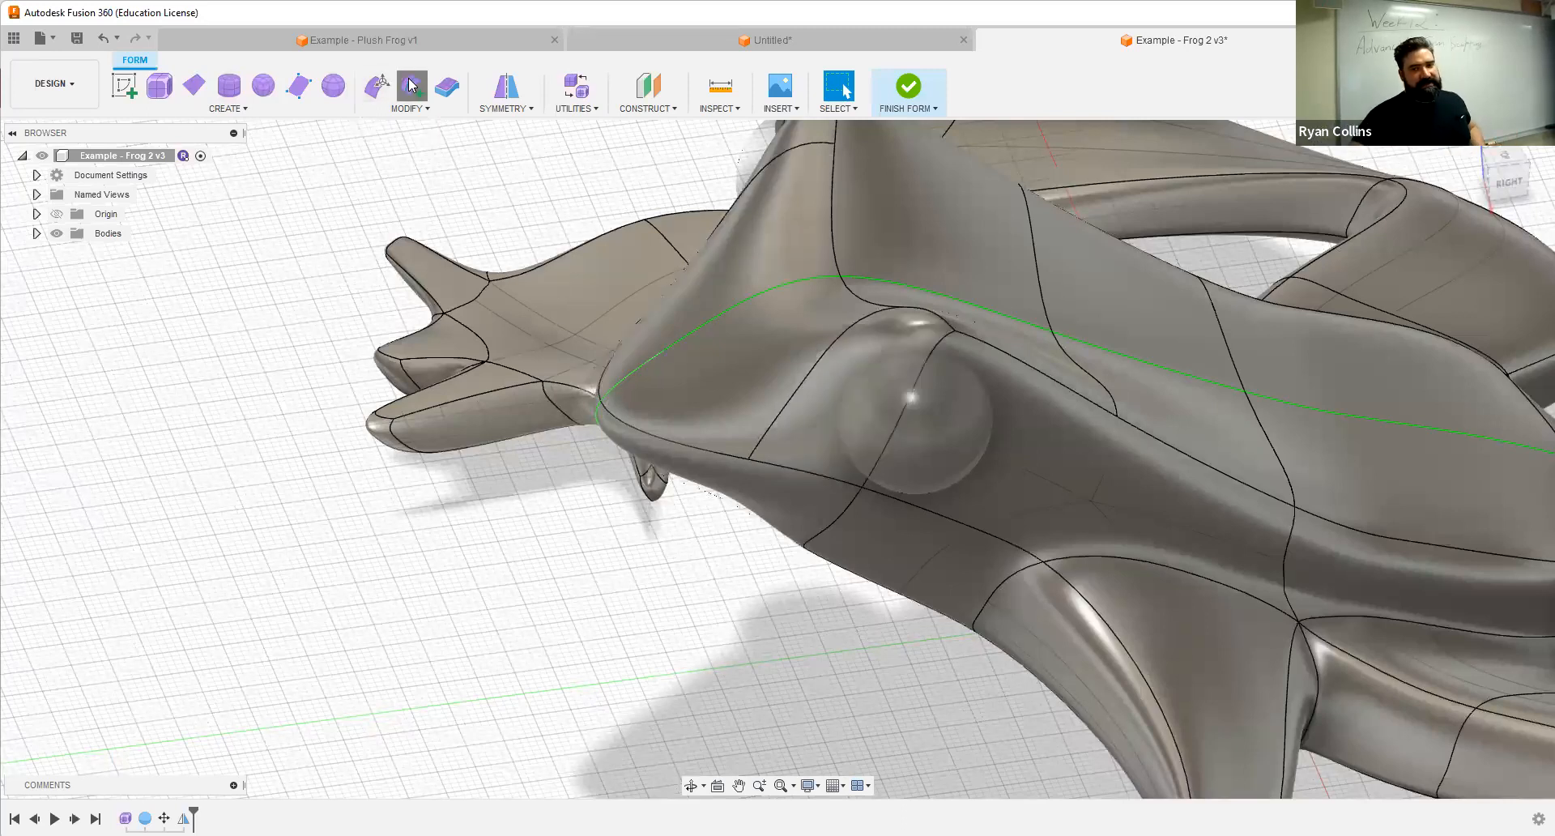
pyautogui.click(411, 85)
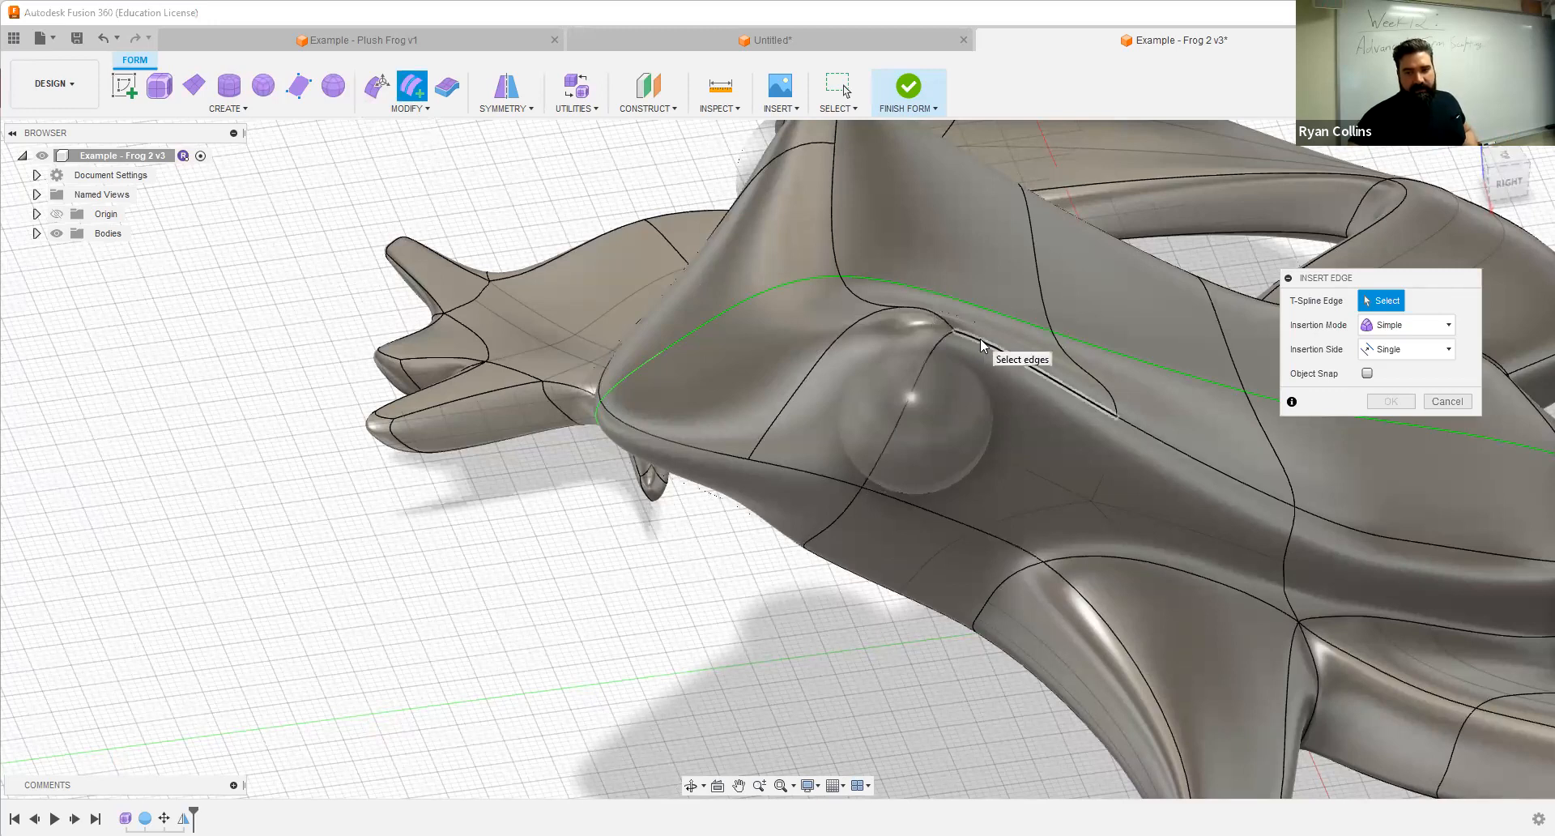
pyautogui.click(1021, 376)
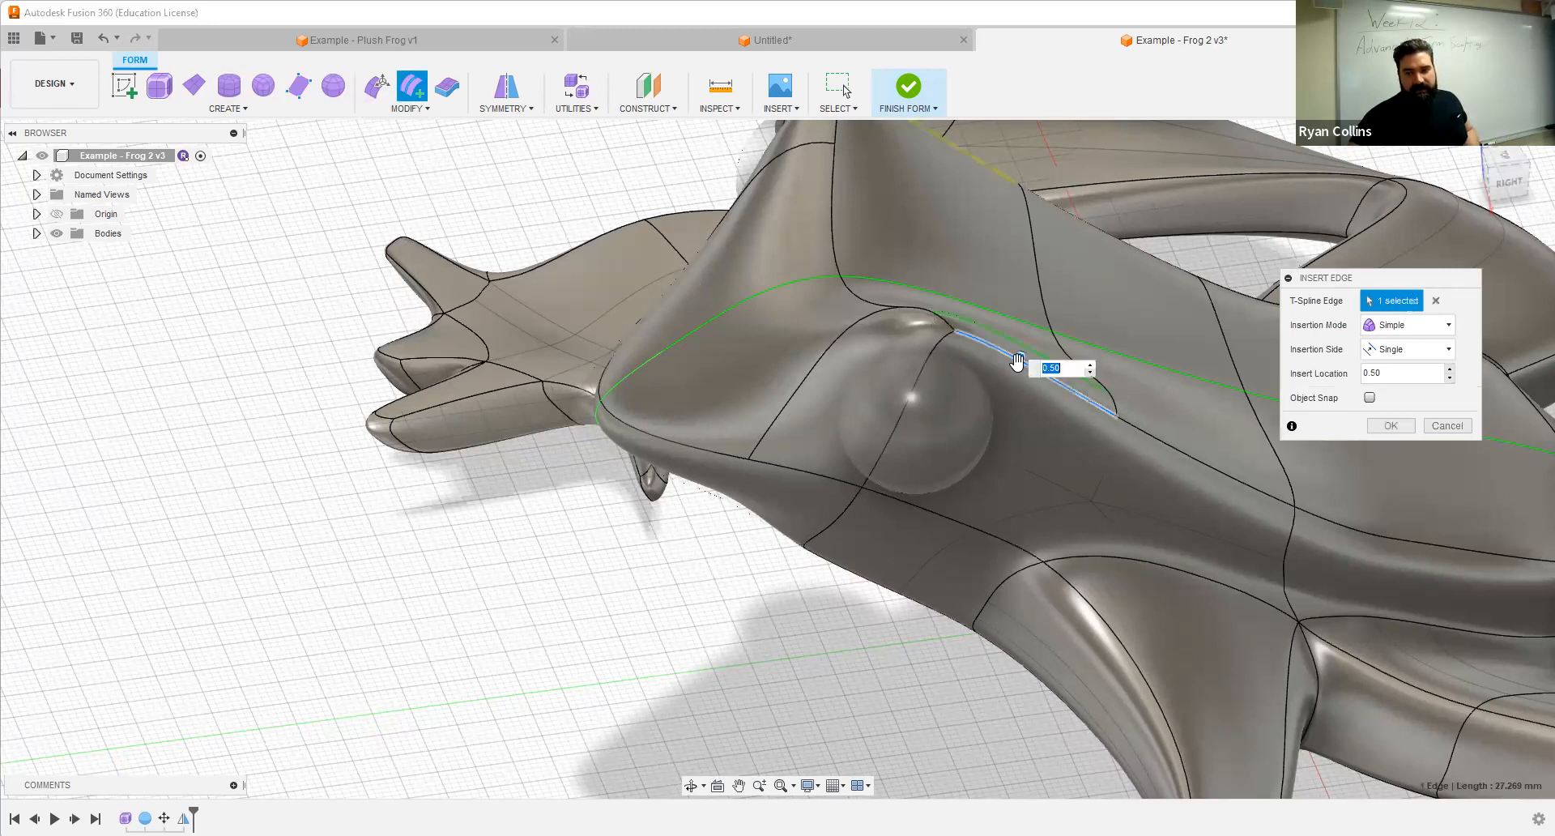
pyautogui.moveTo(1017, 364); pyautogui.dragTo(988, 271)
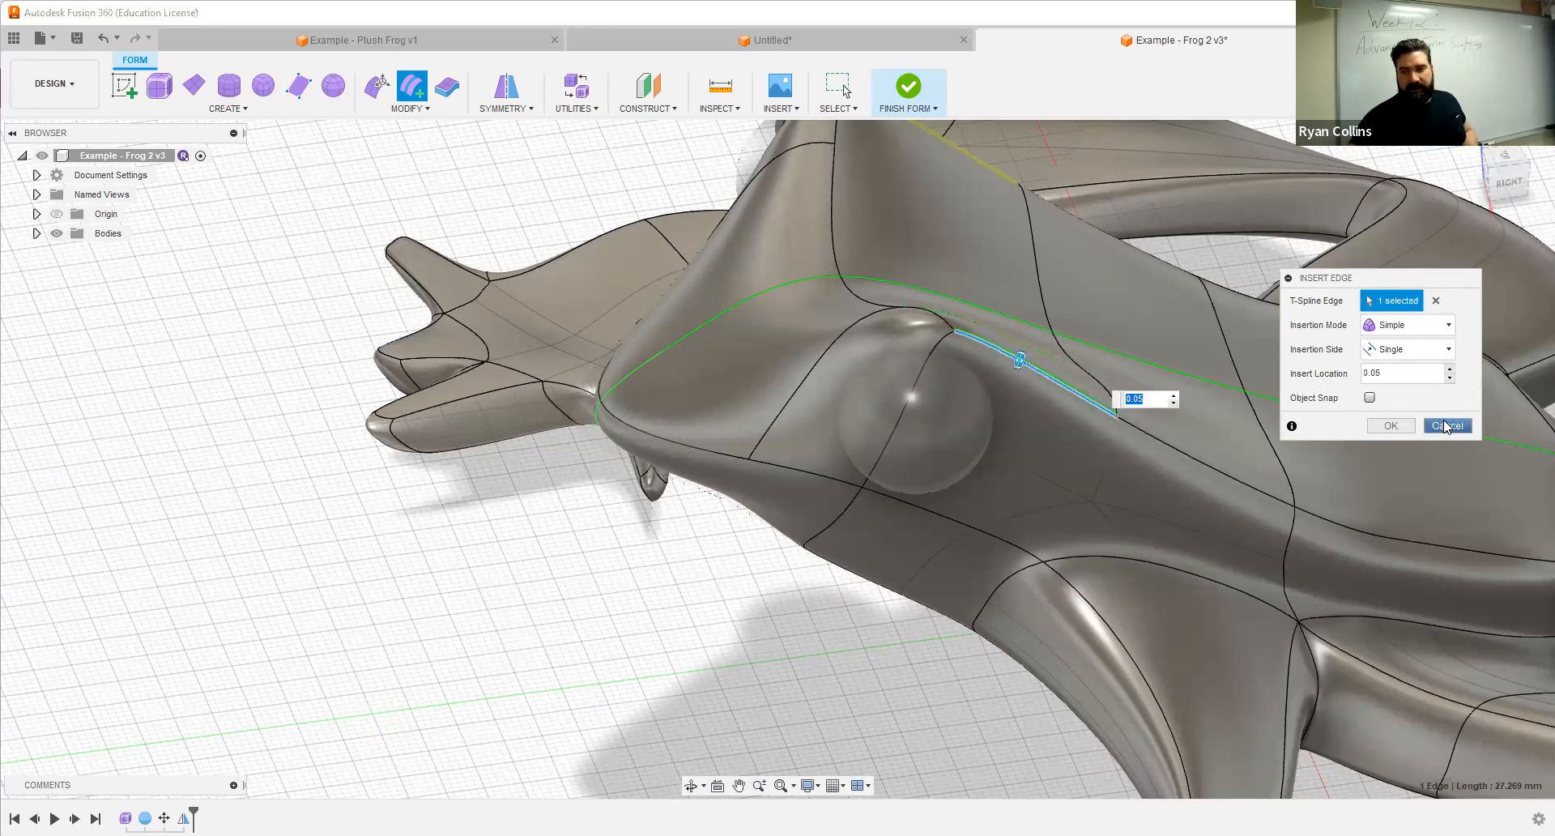
pyautogui.press('Return')
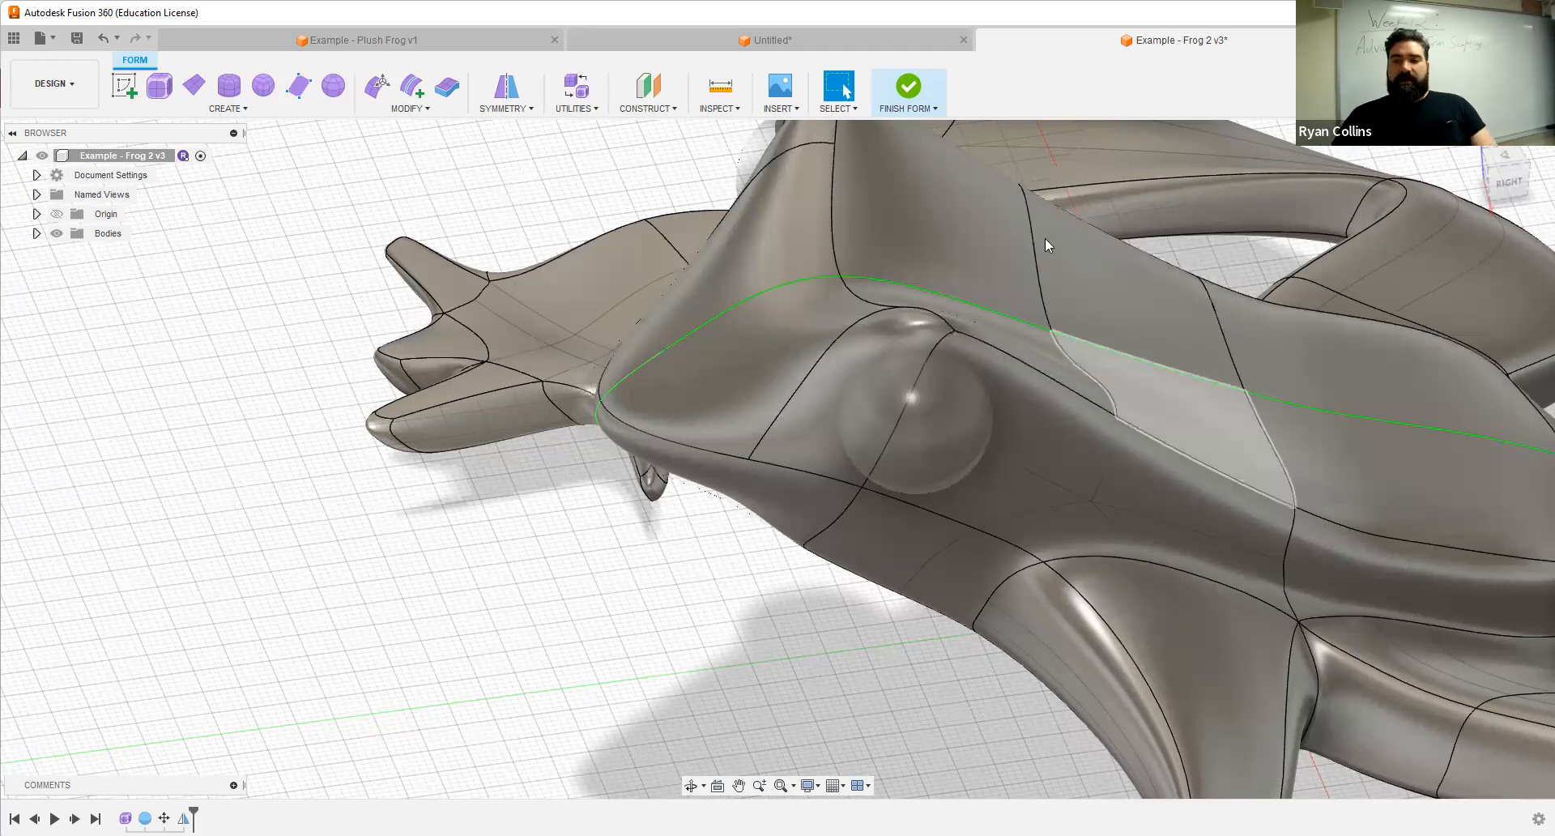
# Step: Finish the form edit and apply the Paint - Metal Flake (Green) appearance to the frog's body
pyautogui.click(908, 87)
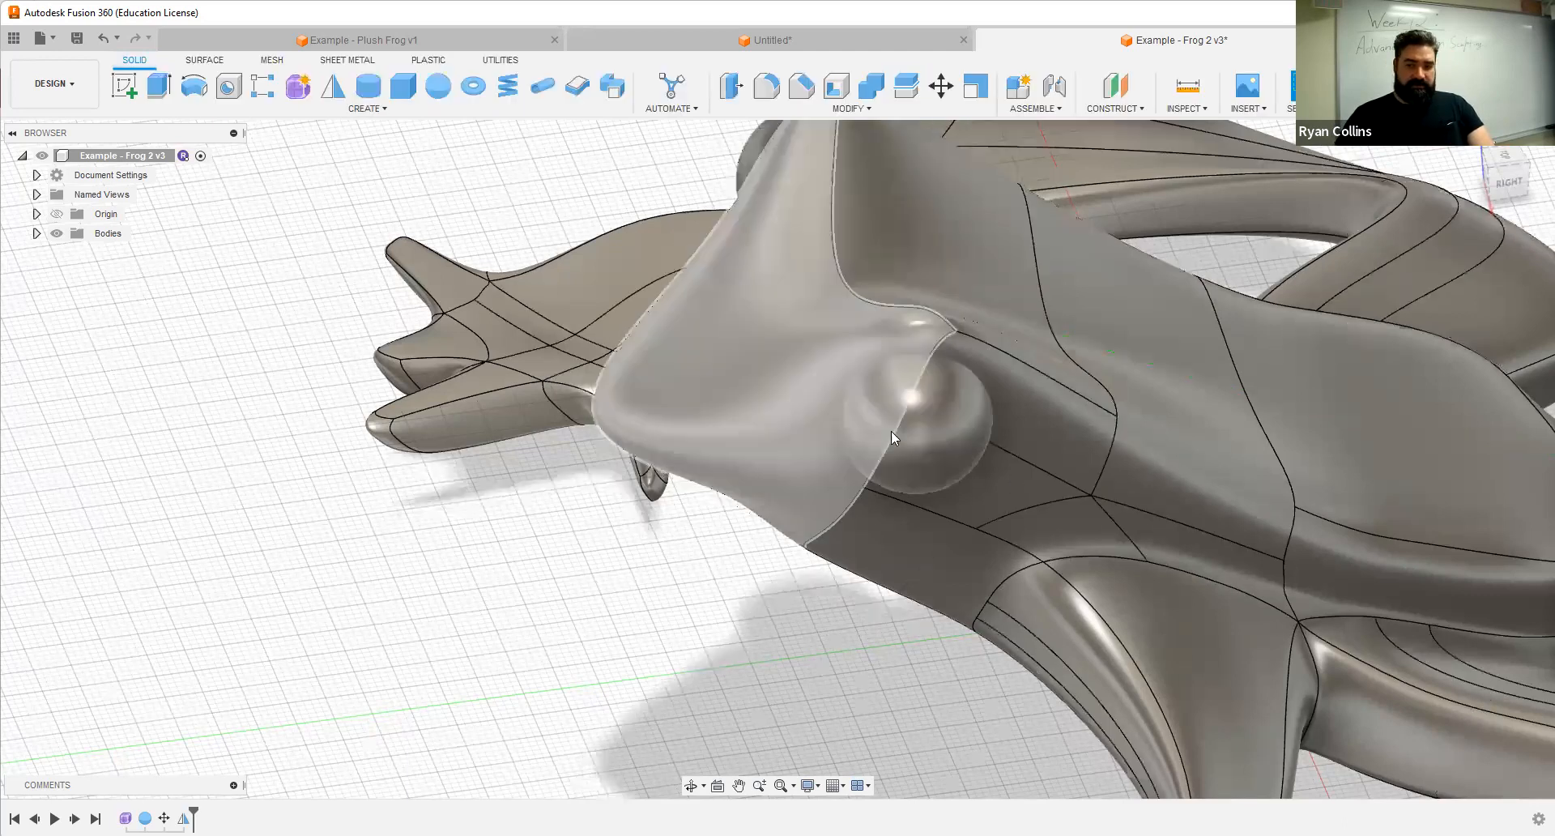
pyautogui.keyDown('shift'); pyautogui.moveTo(1095, 380); pyautogui.dragTo(959, 432, button='middle'); pyautogui.keyUp('shift')
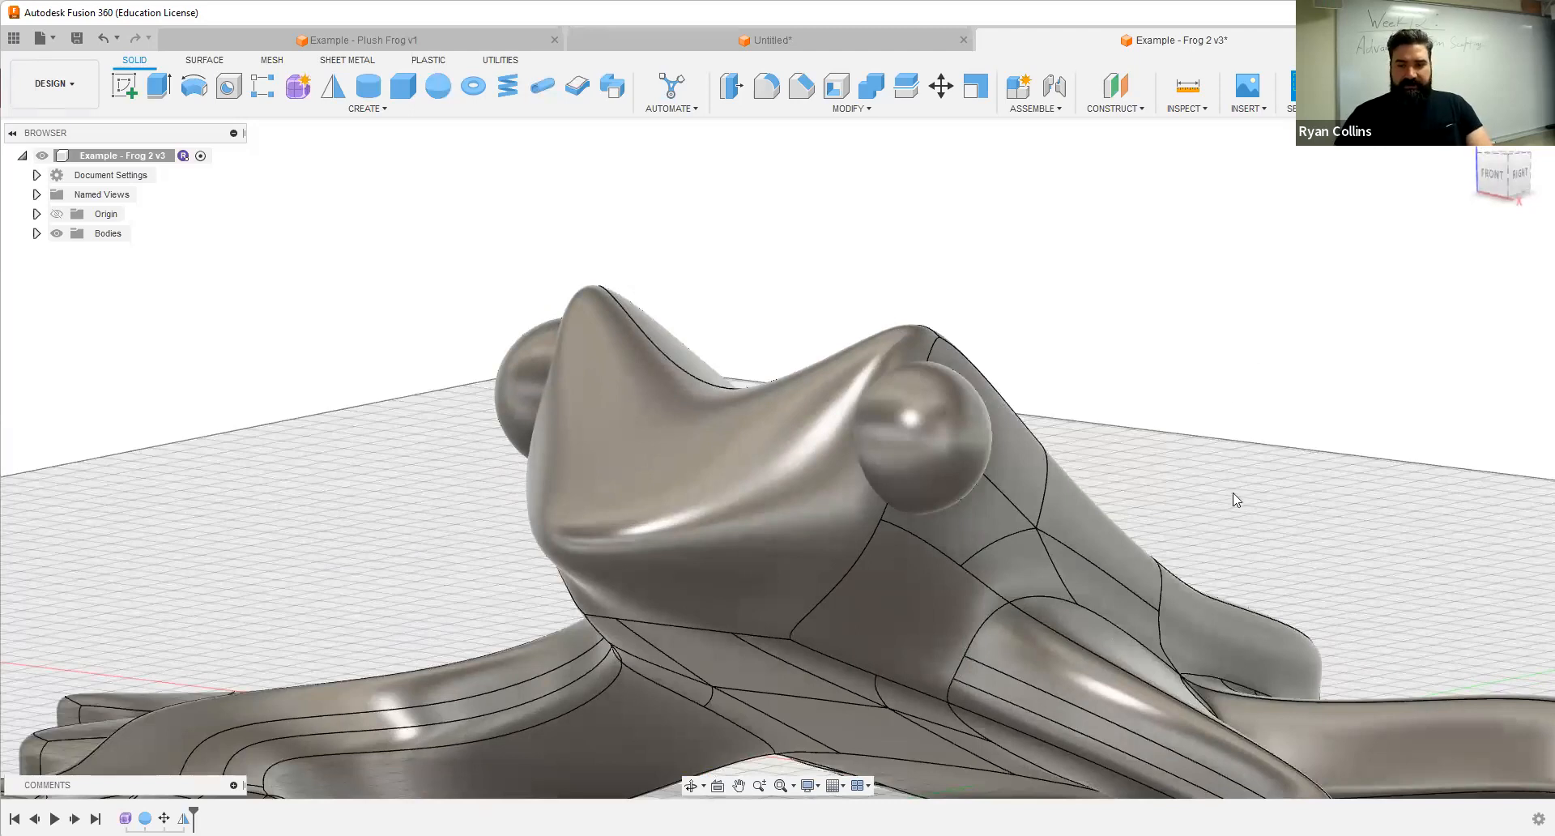
pyautogui.press('a')
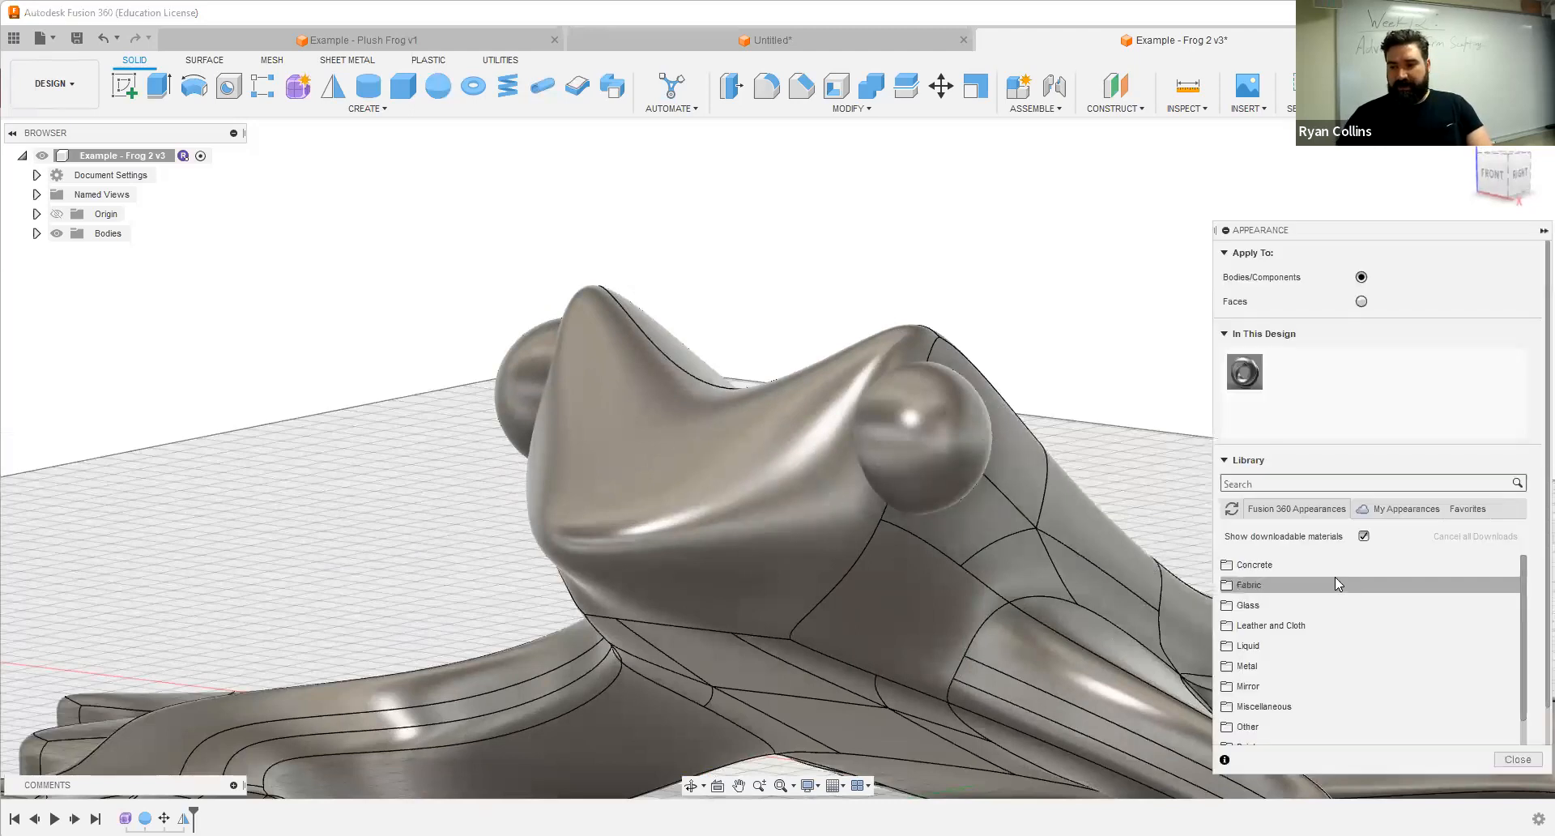
pyautogui.scroll(-1, 1286, 656)
pyautogui.click(1287, 625)
pyautogui.scroll(-3, 1311, 545)
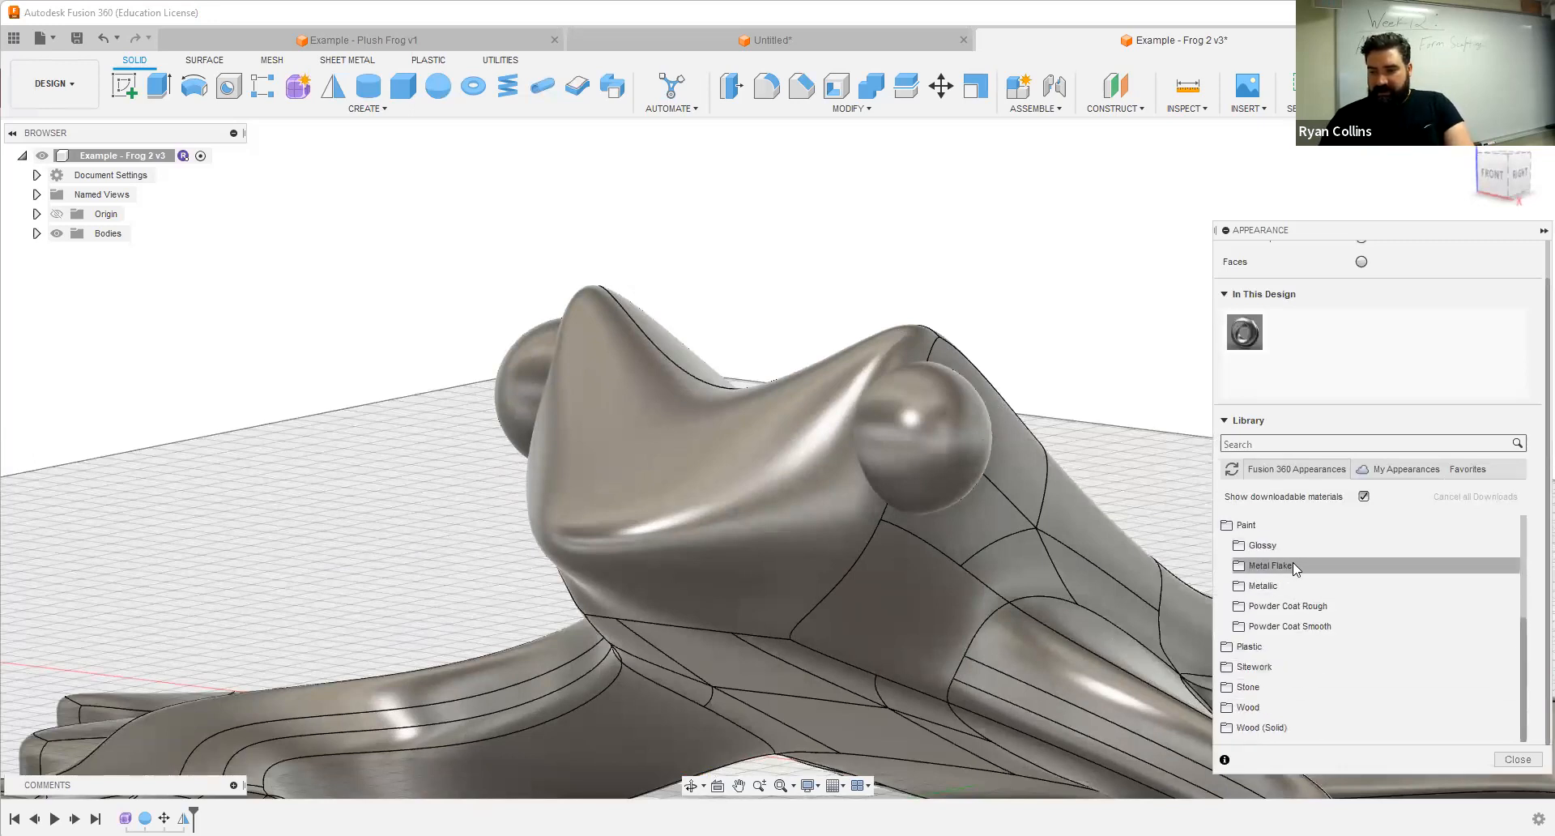
pyautogui.click(1300, 565)
pyautogui.moveTo(1278, 733); pyautogui.dragTo(867, 623)
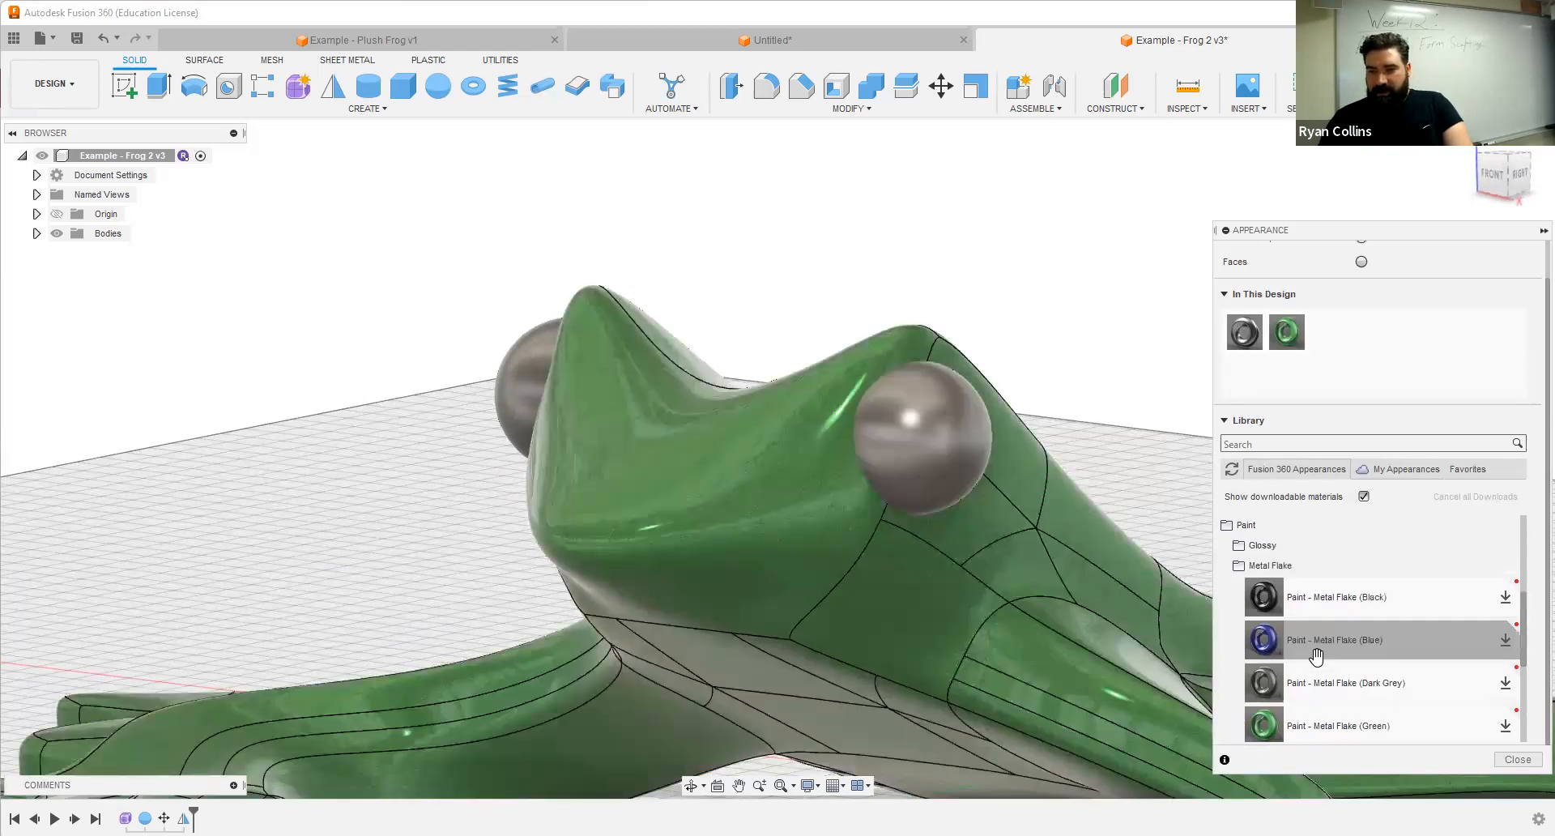
# Step: Apply the Paint - Metal Flake (Black) appearance to the eye sphere nearest the viewer
pyautogui.scroll(1, 1310, 676)
pyautogui.moveTo(1264, 637)
pyautogui.mouseDown()
pyautogui.moveTo(1360, 472)
pyautogui.moveTo(1329, 372)
pyautogui.moveTo(910, 451)
pyautogui.moveTo(919, 442)
pyautogui.mouseUp()
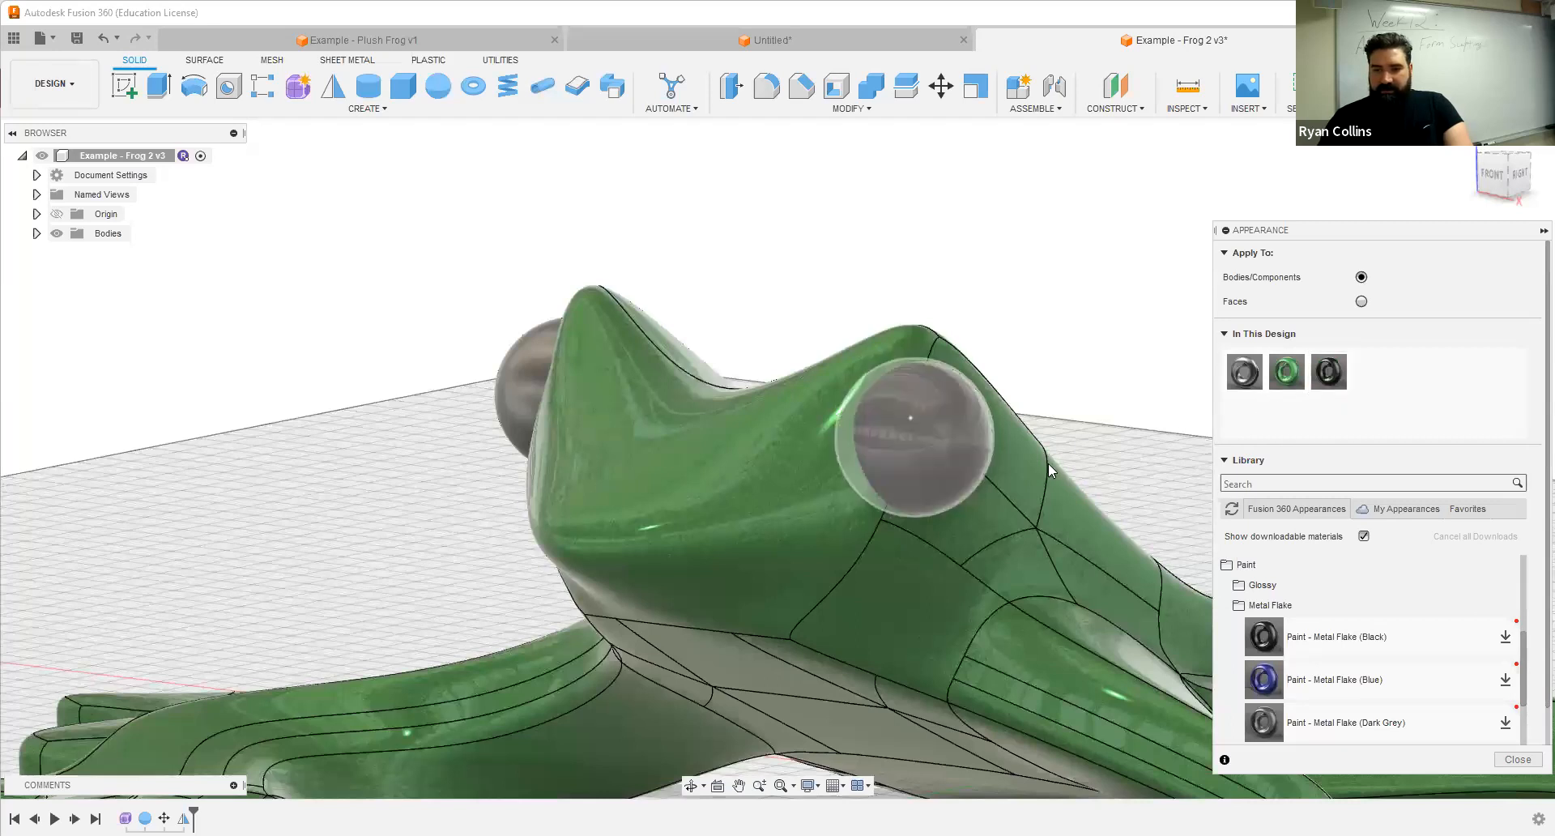
# Step: Apply the Paint - Metal Flake (Black) appearance to the far eye sphere and close the appearance settings
pyautogui.moveTo(1329, 373); pyautogui.dragTo(519, 344)
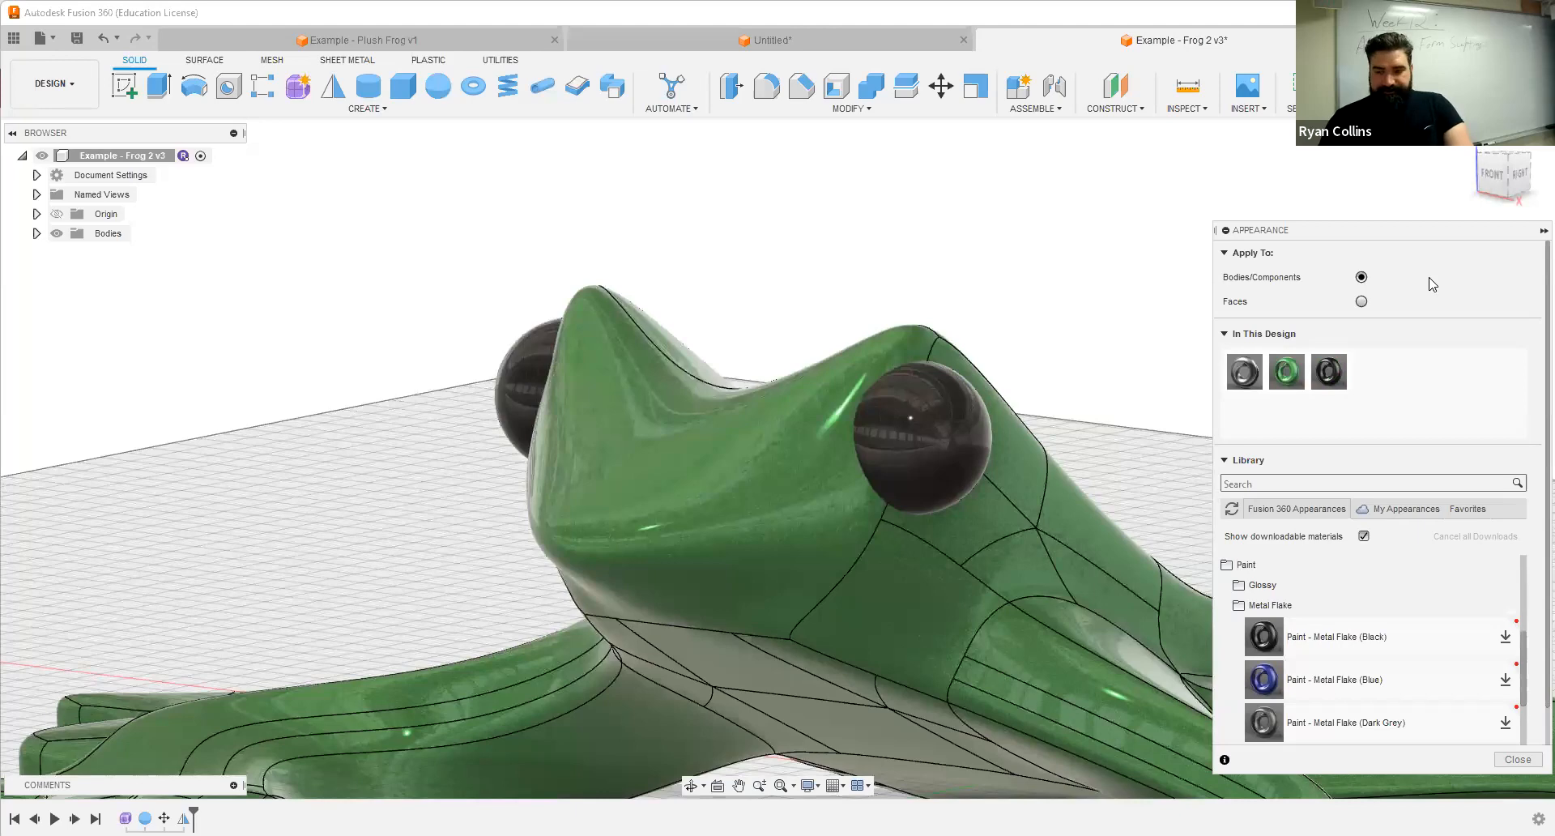
pyautogui.press('Escape')
pyautogui.keyDown('shift'); pyautogui.moveTo(1326, 383); pyautogui.dragTo(1218, 364, button='middle'); pyautogui.keyUp('shift')
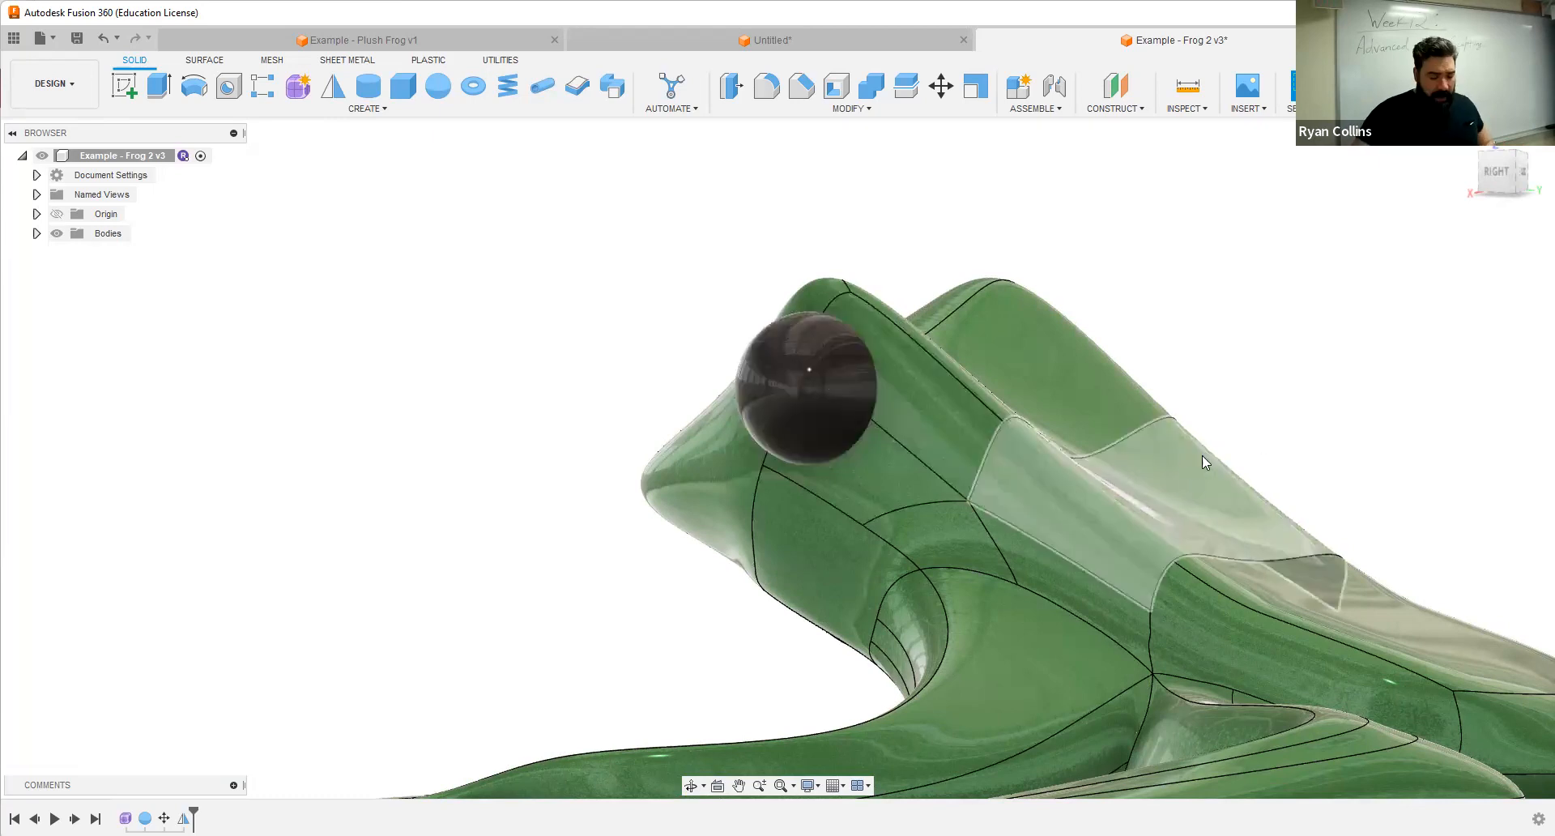
pyautogui.keyDown('shift'); pyautogui.moveTo(1232, 541); pyautogui.dragTo(901, 379, button='middle'); pyautogui.keyUp('shift')
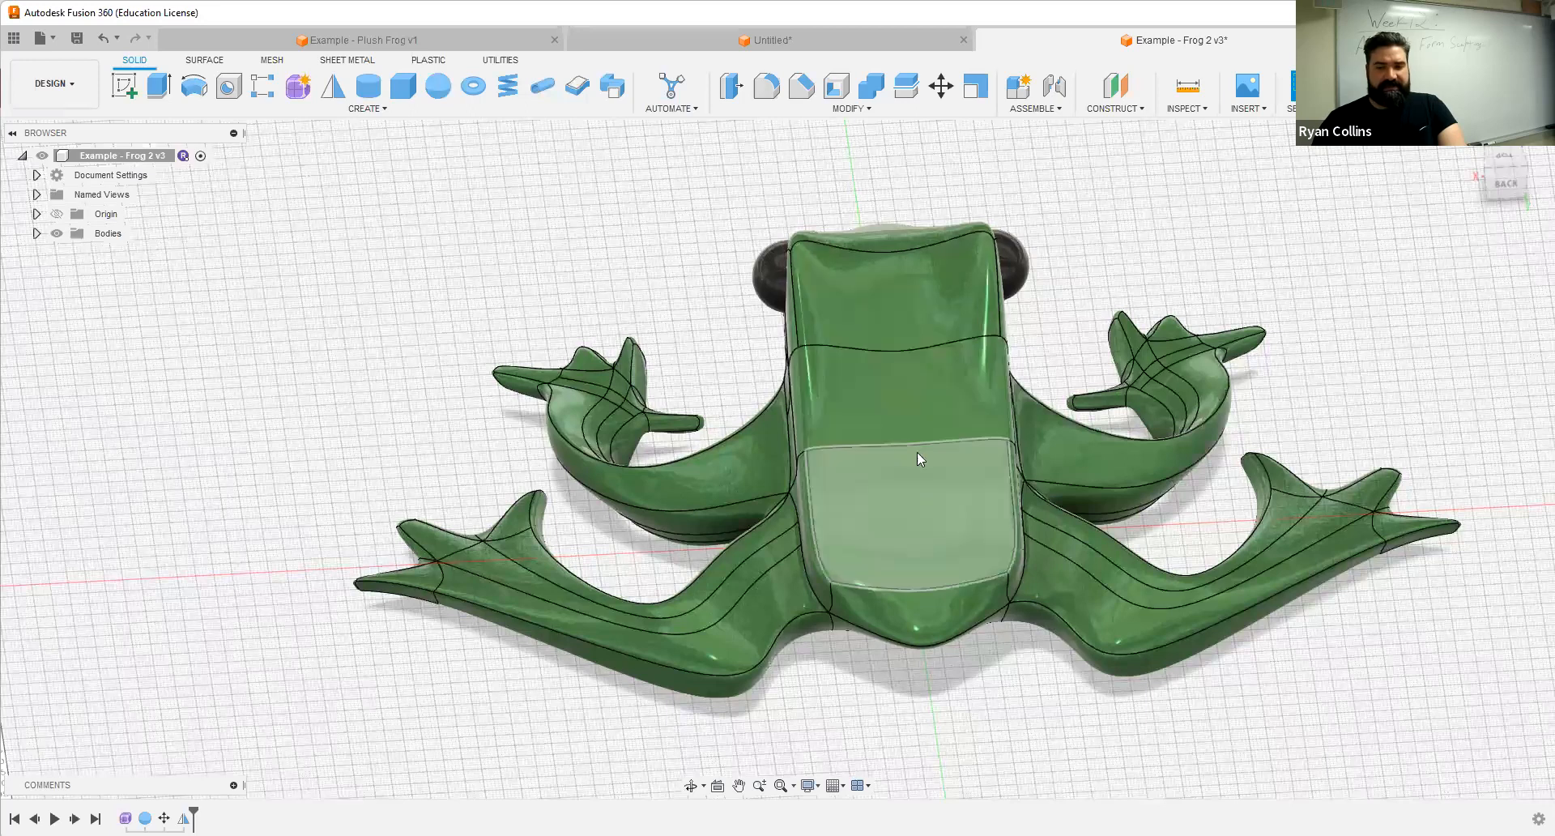
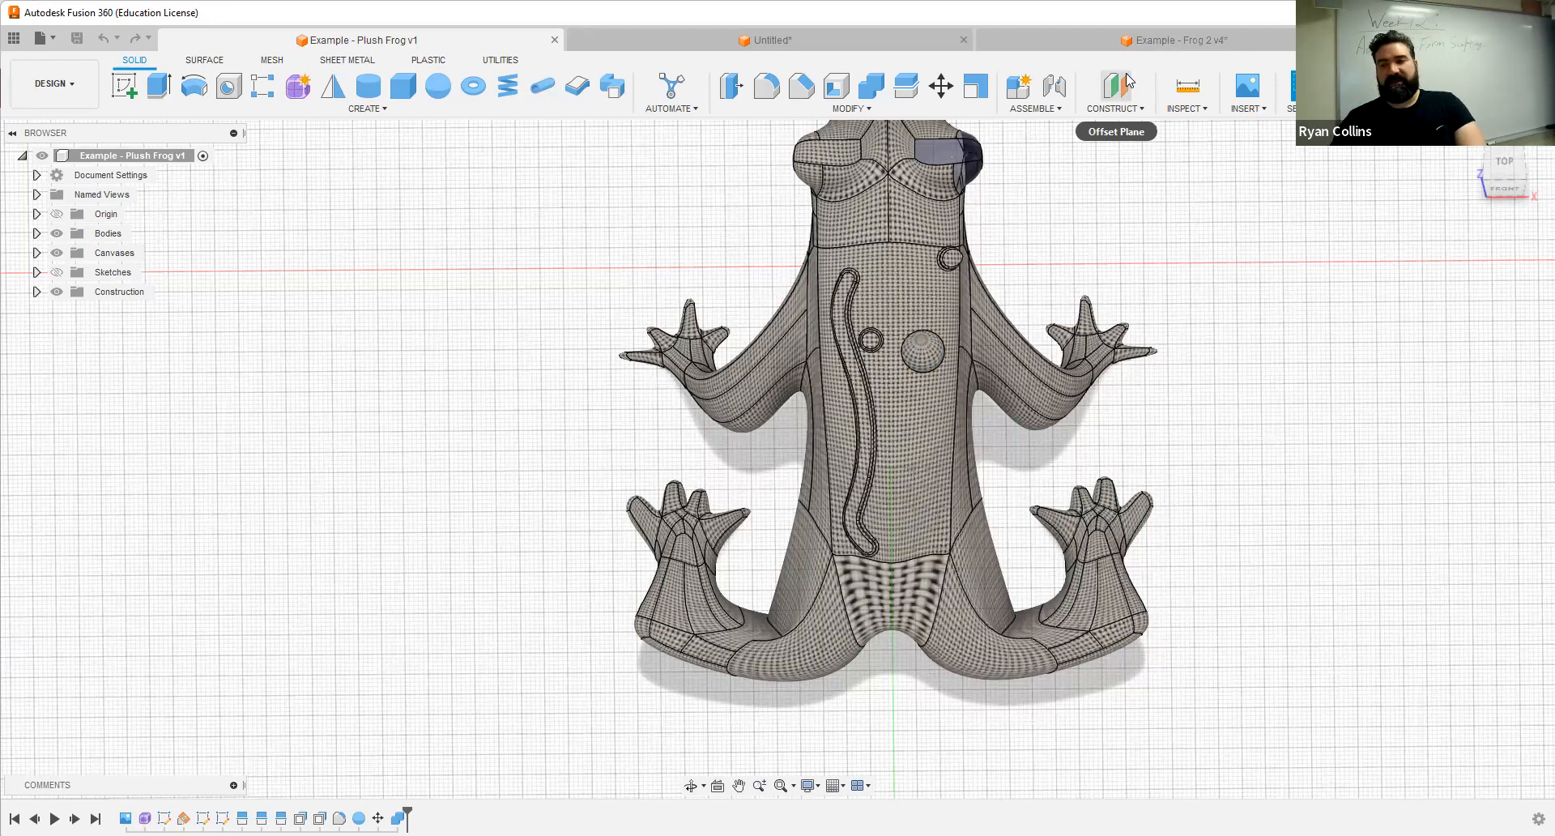
# Step: Switch to the Example - Frog 2 document and bring the frog into the right side view
pyautogui.click(1145, 39)
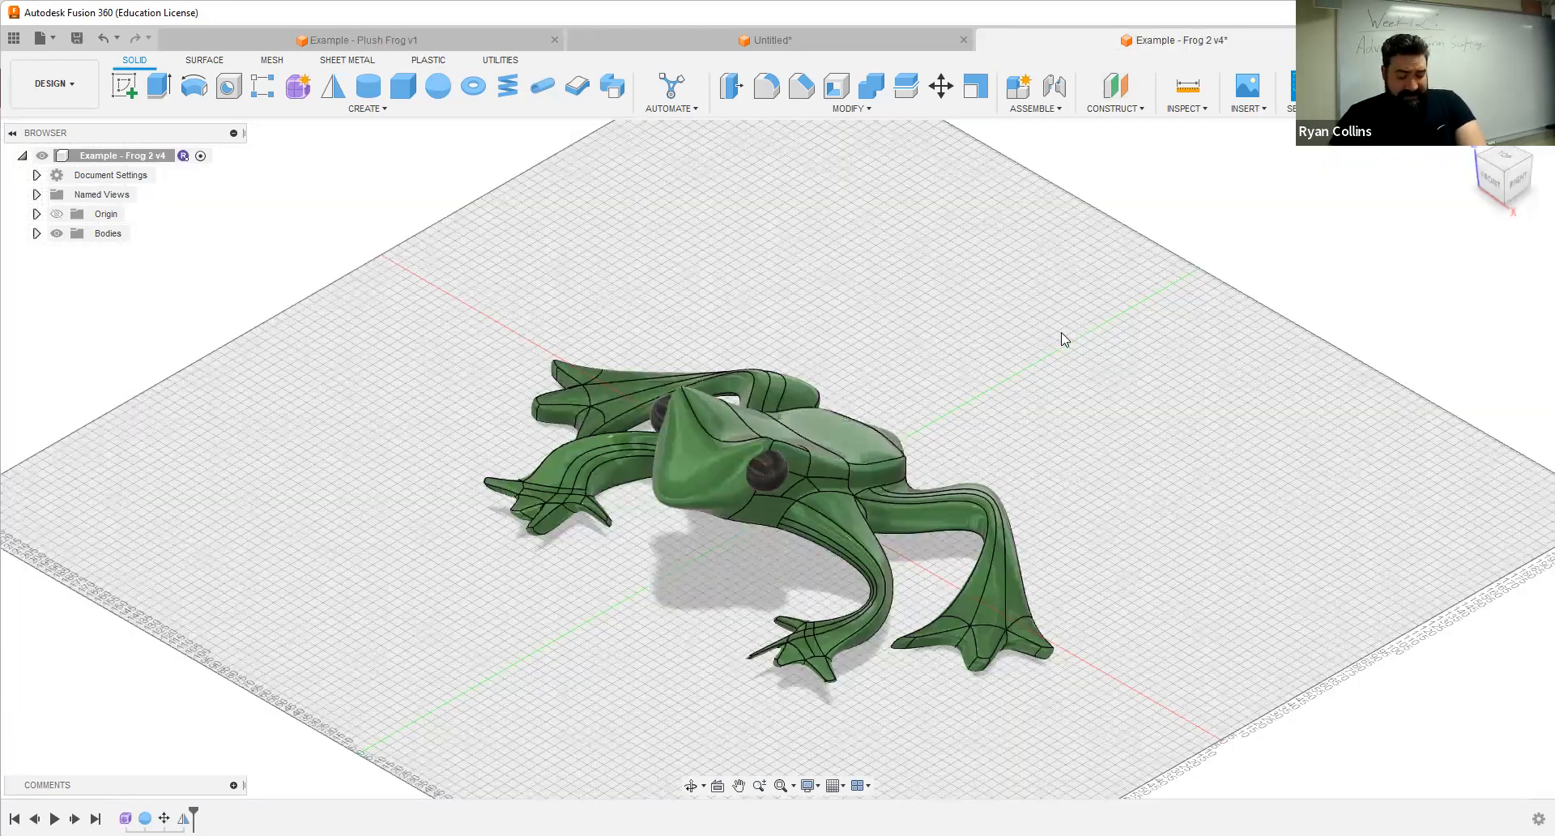
pyautogui.keyDown('shift'); pyautogui.moveTo(979, 403); pyautogui.dragTo(819, 468, button='middle'); pyautogui.keyUp('shift')
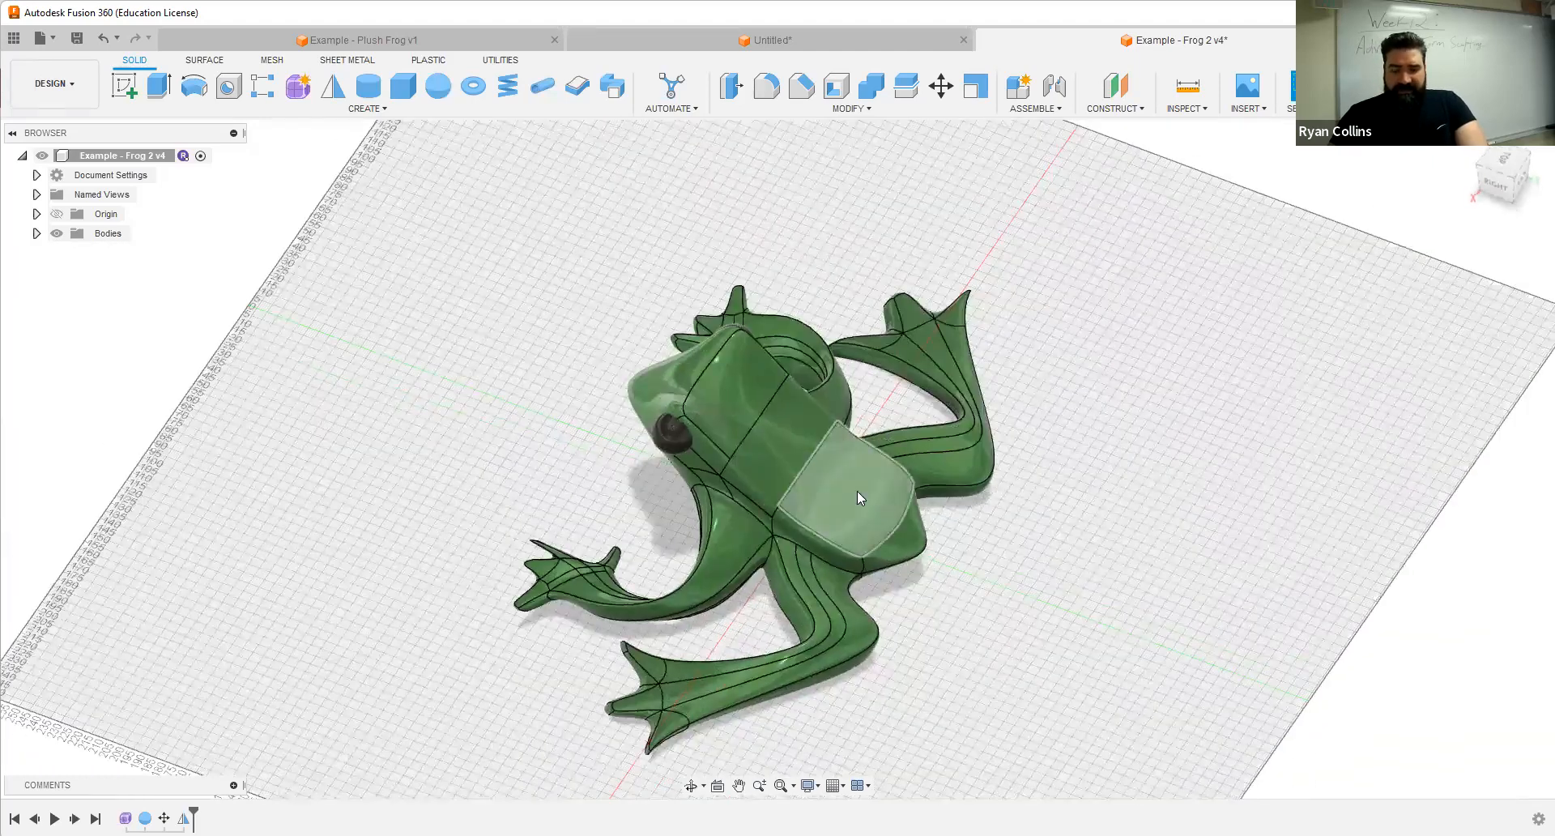
pyautogui.moveTo(996, 468)
pyautogui.keyDown('shift'); pyautogui.mouseDown(button='middle')
pyautogui.moveTo(1055, 385)
pyautogui.moveTo(846, 493)
pyautogui.moveTo(834, 518)
pyautogui.moveTo(988, 472)
pyautogui.mouseUp(button='middle'); pyautogui.keyUp('shift')
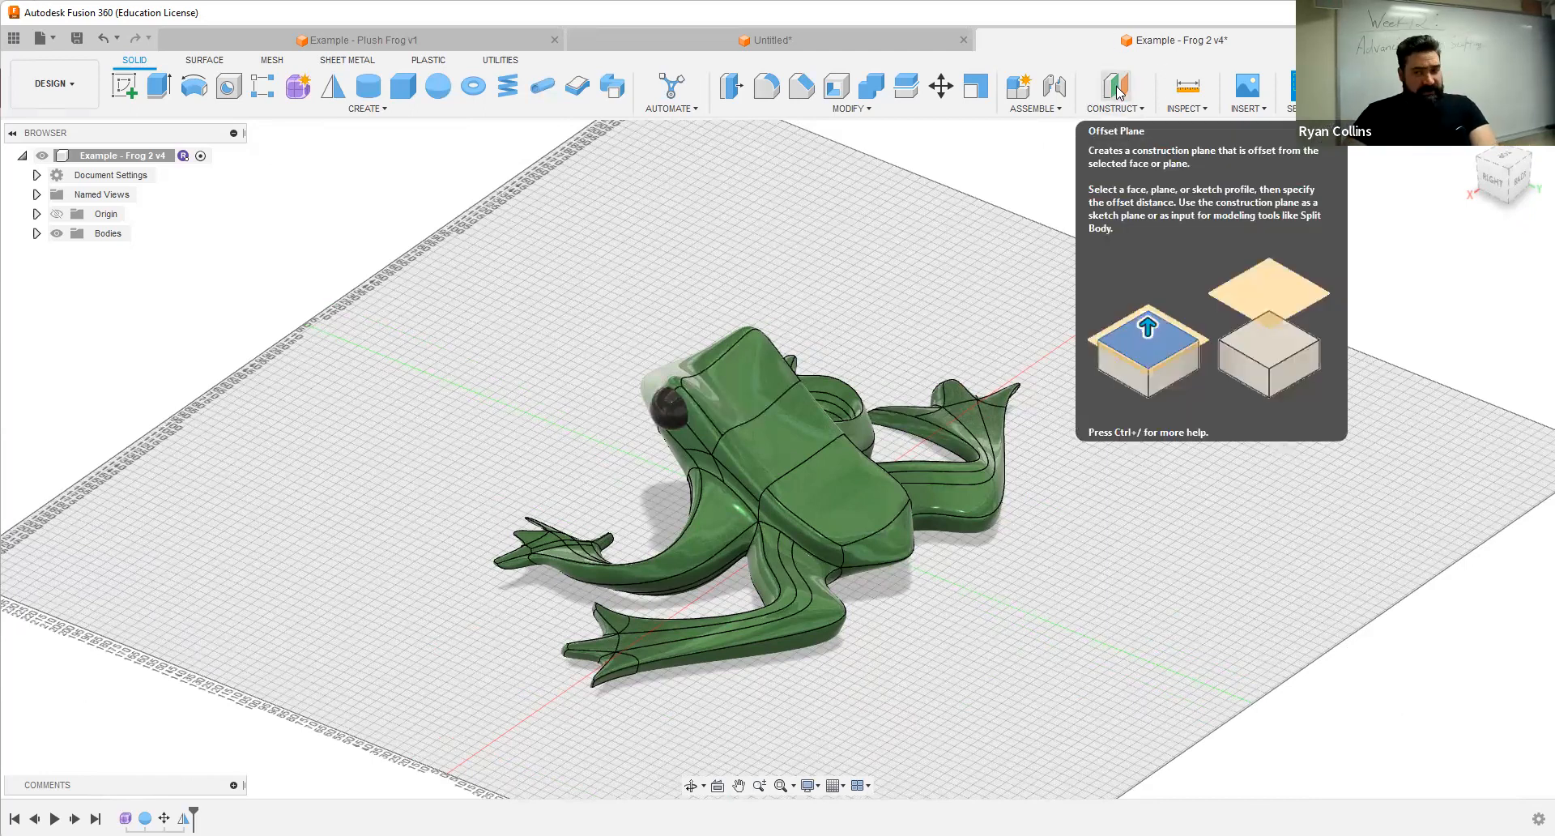
pyautogui.keyDown('shift'); pyautogui.moveTo(845, 478); pyautogui.dragTo(940, 390, button='middle'); pyautogui.keyUp('shift')
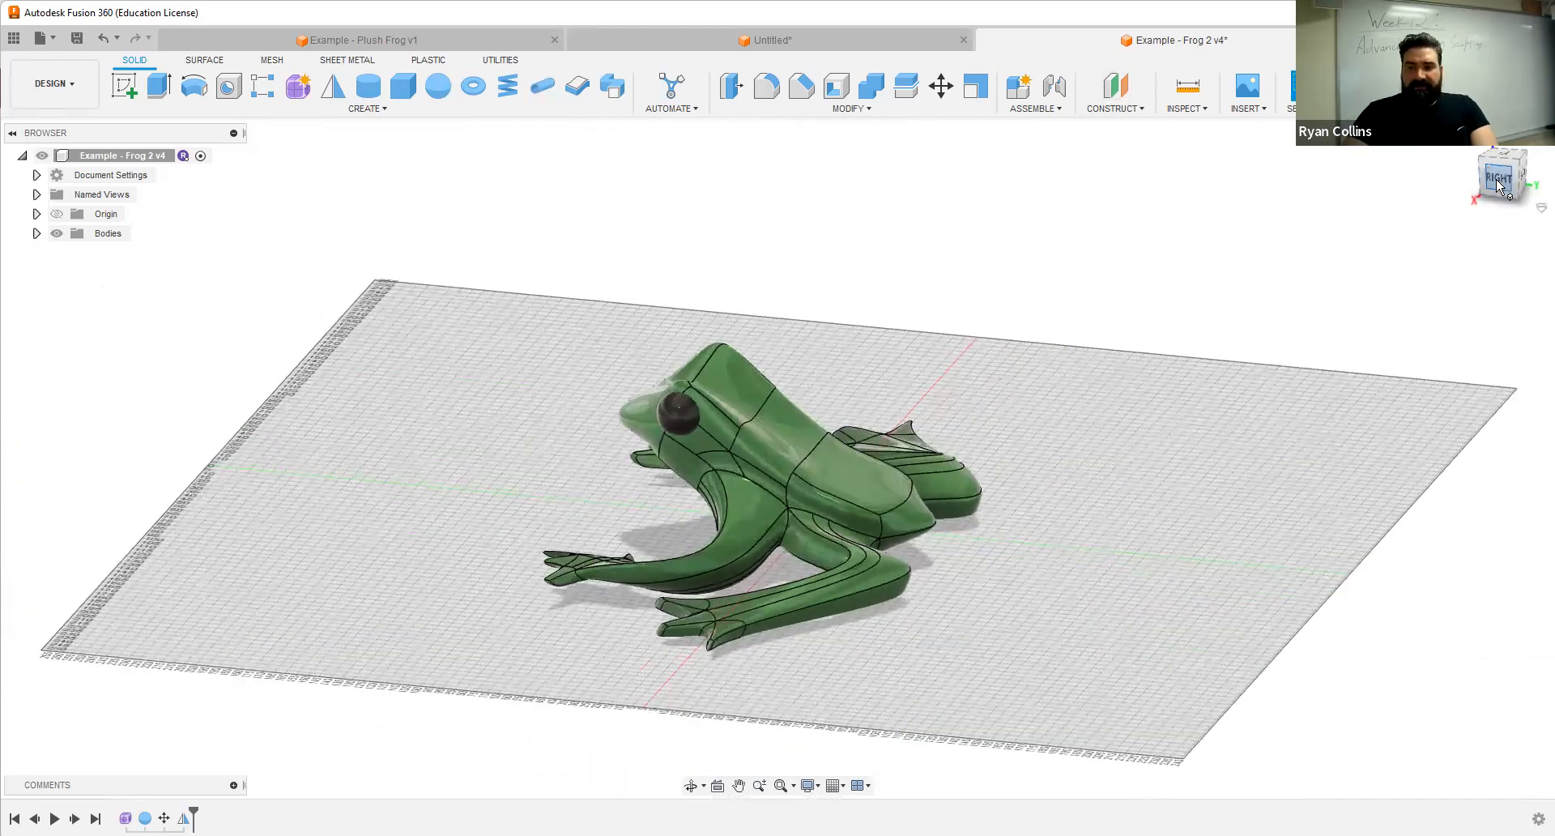
pyautogui.click(1495, 179)
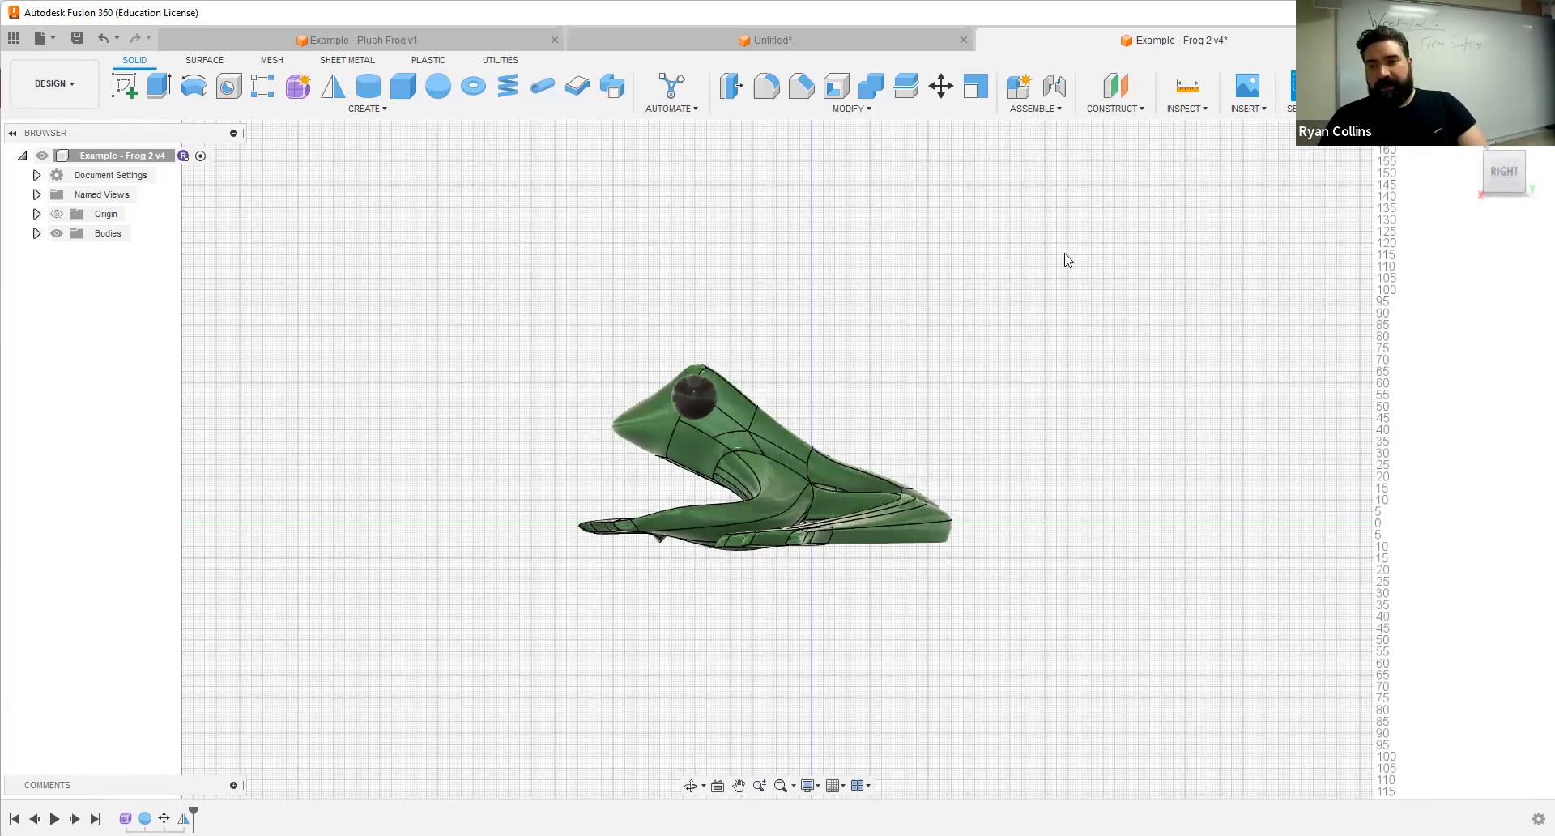
pyautogui.click(1132, 109)
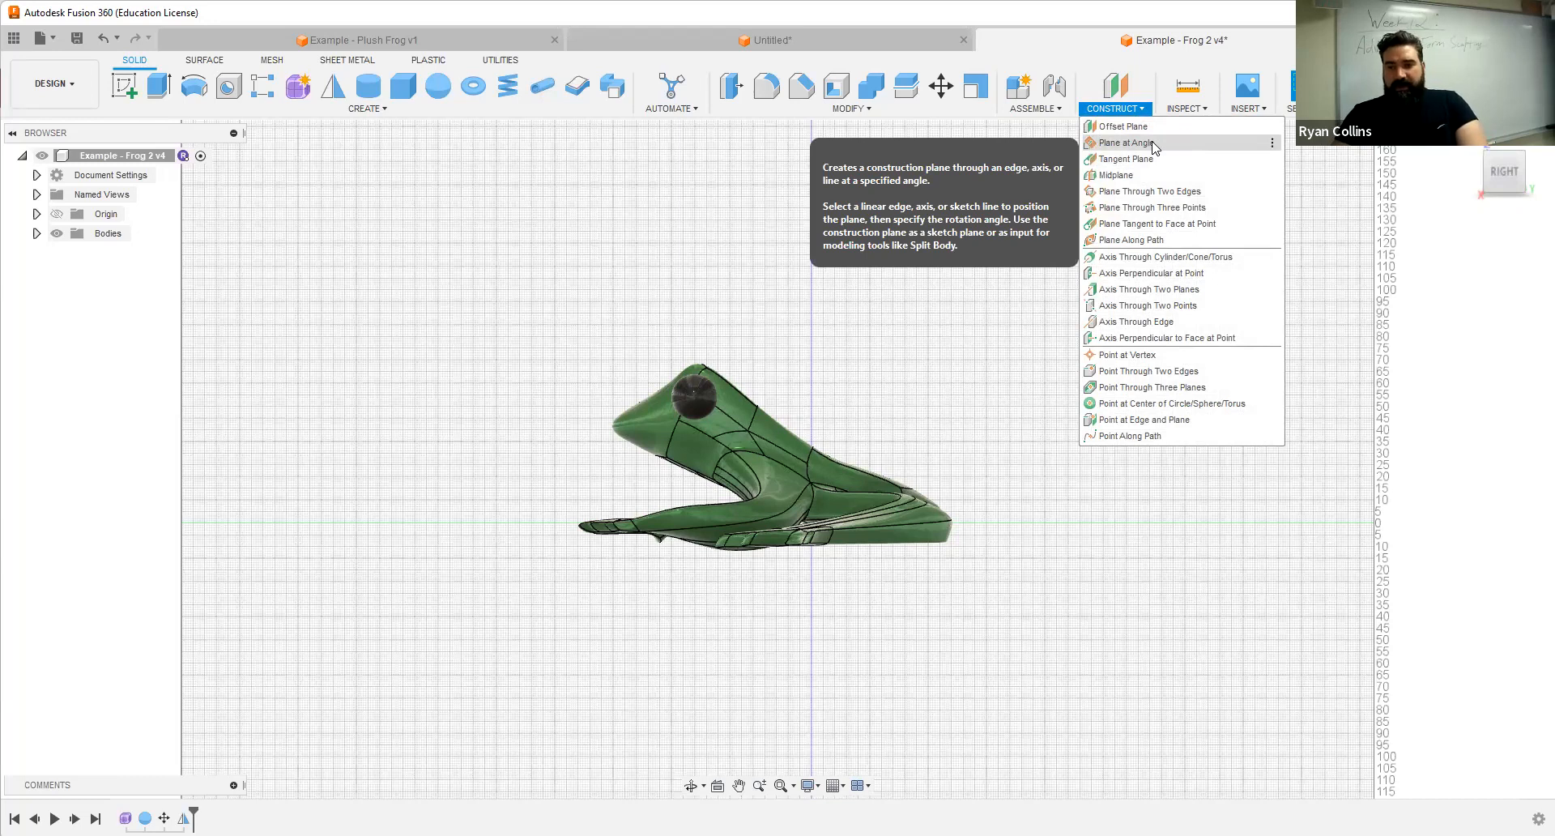
pyautogui.keyDown('shift'); pyautogui.moveTo(930, 354); pyautogui.dragTo(751, 445, button='middle'); pyautogui.keyUp('shift')
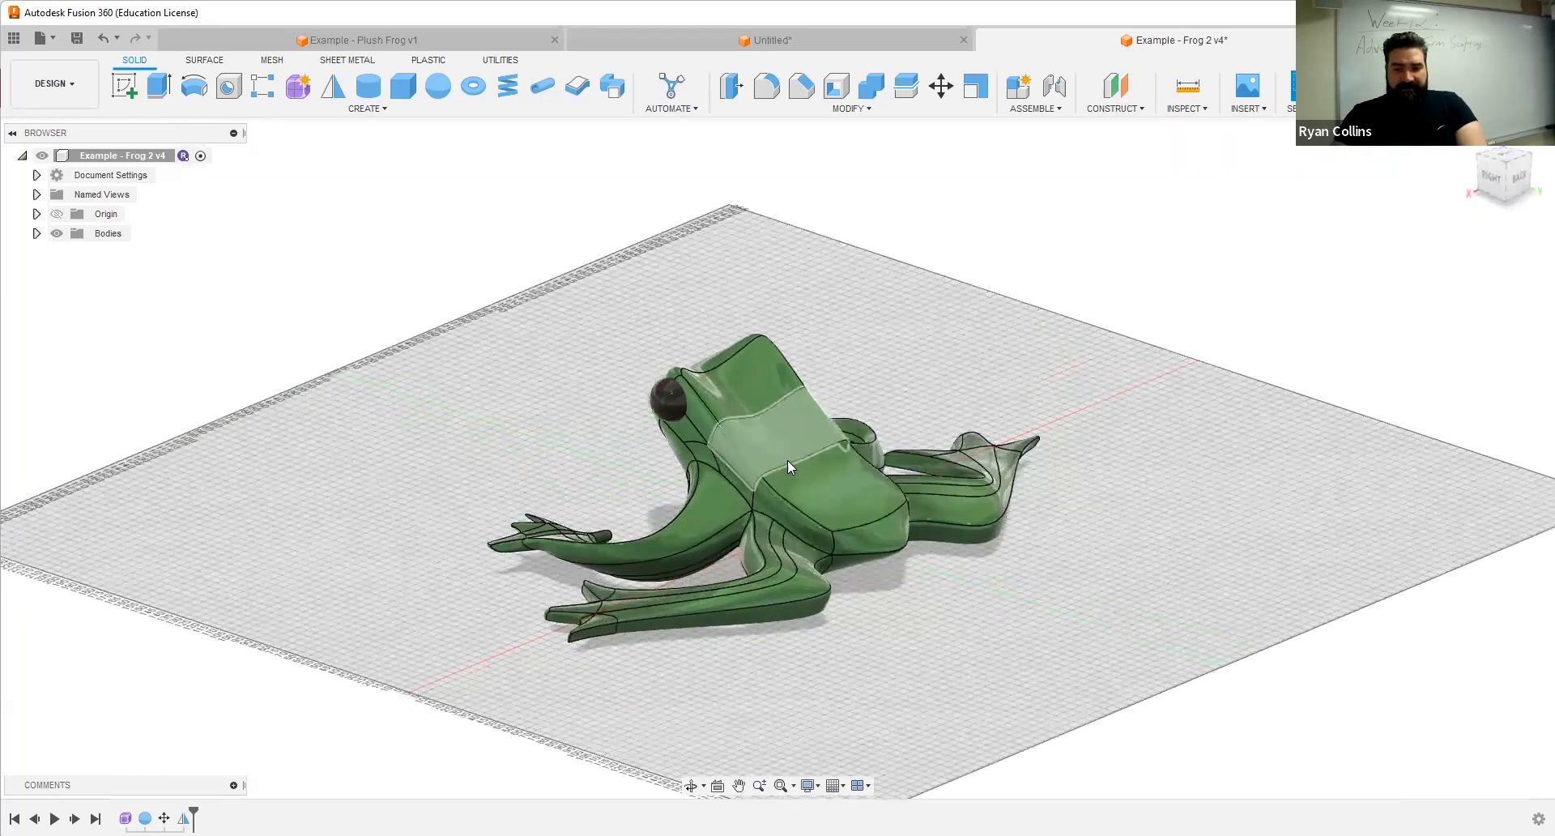
pyautogui.click(124, 84)
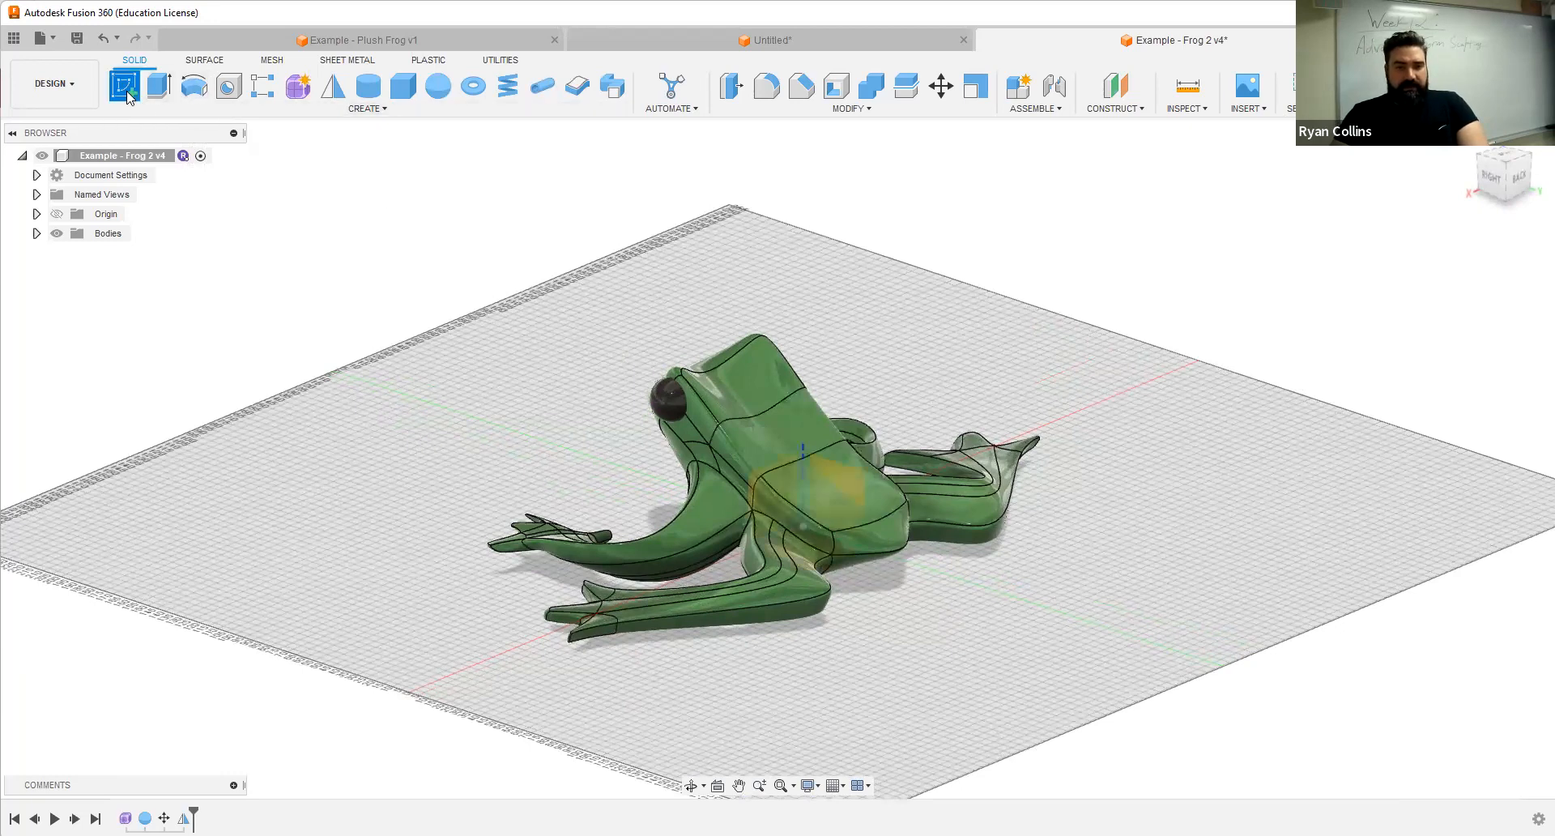
pyautogui.click(702, 455)
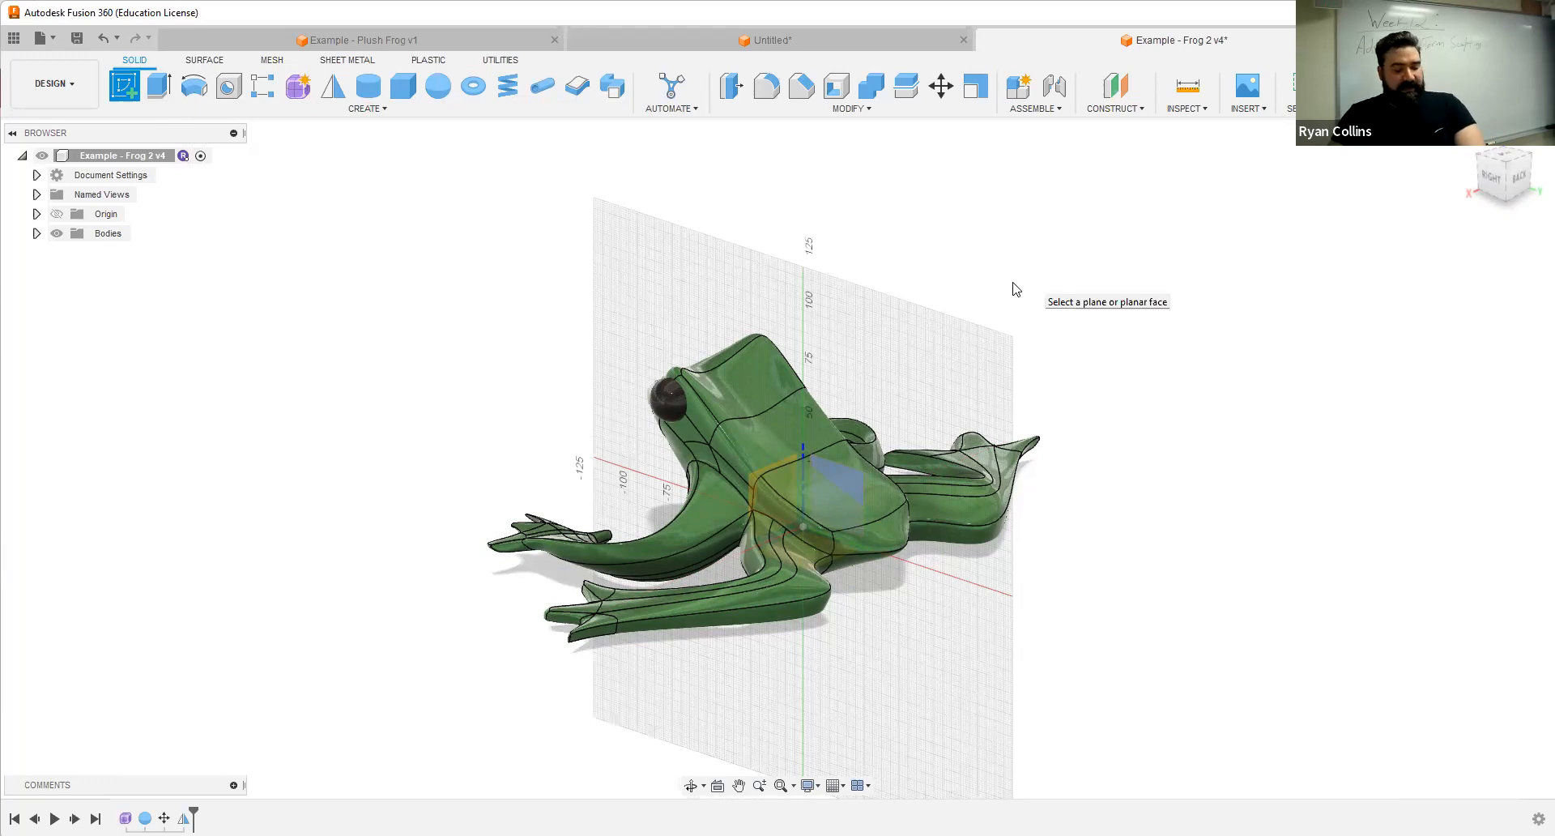
pyautogui.press('Escape')
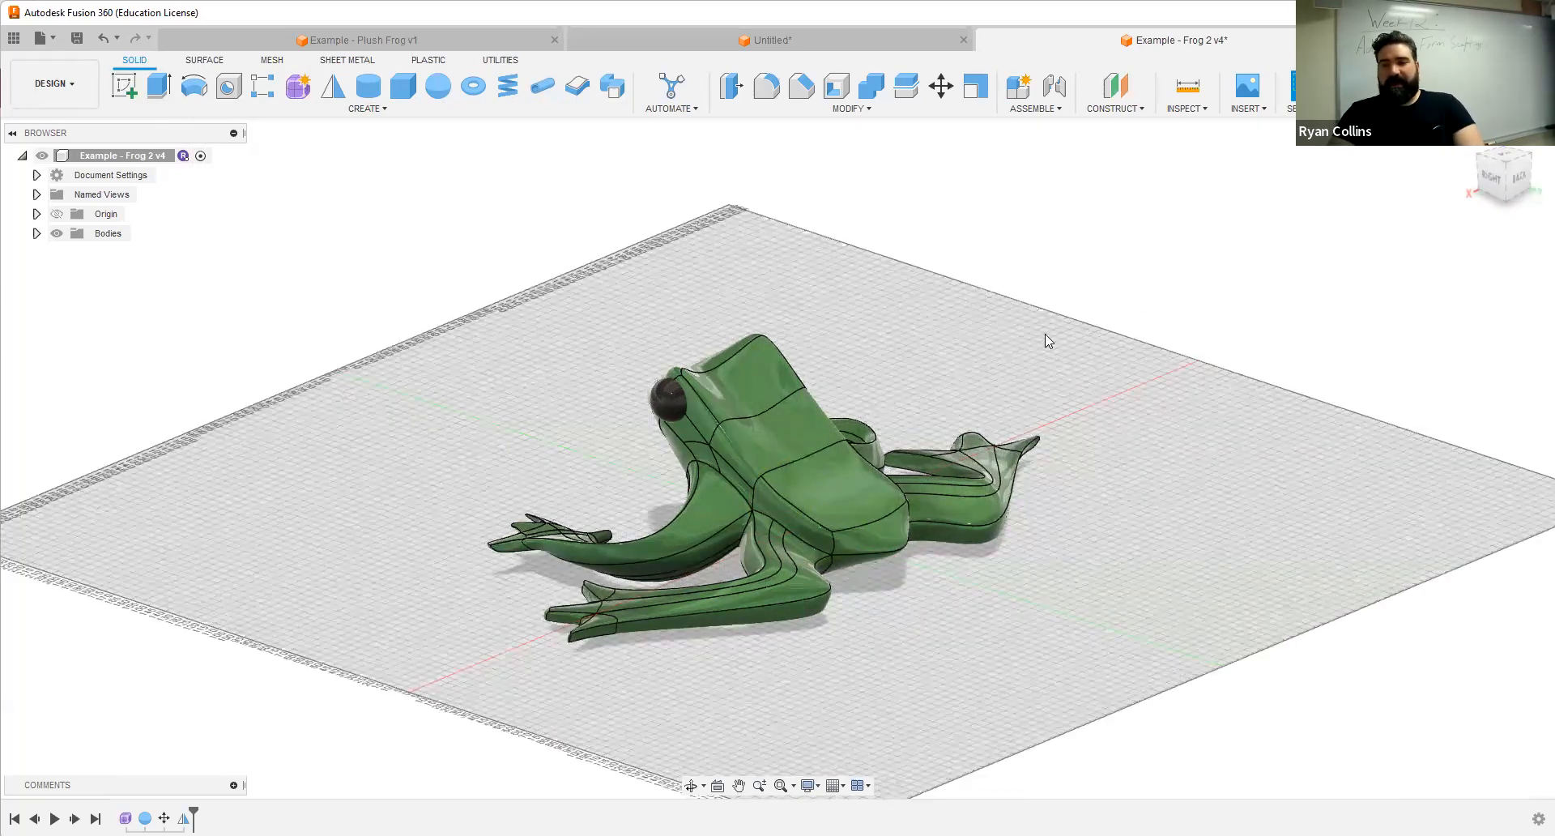
pyautogui.click(1121, 108)
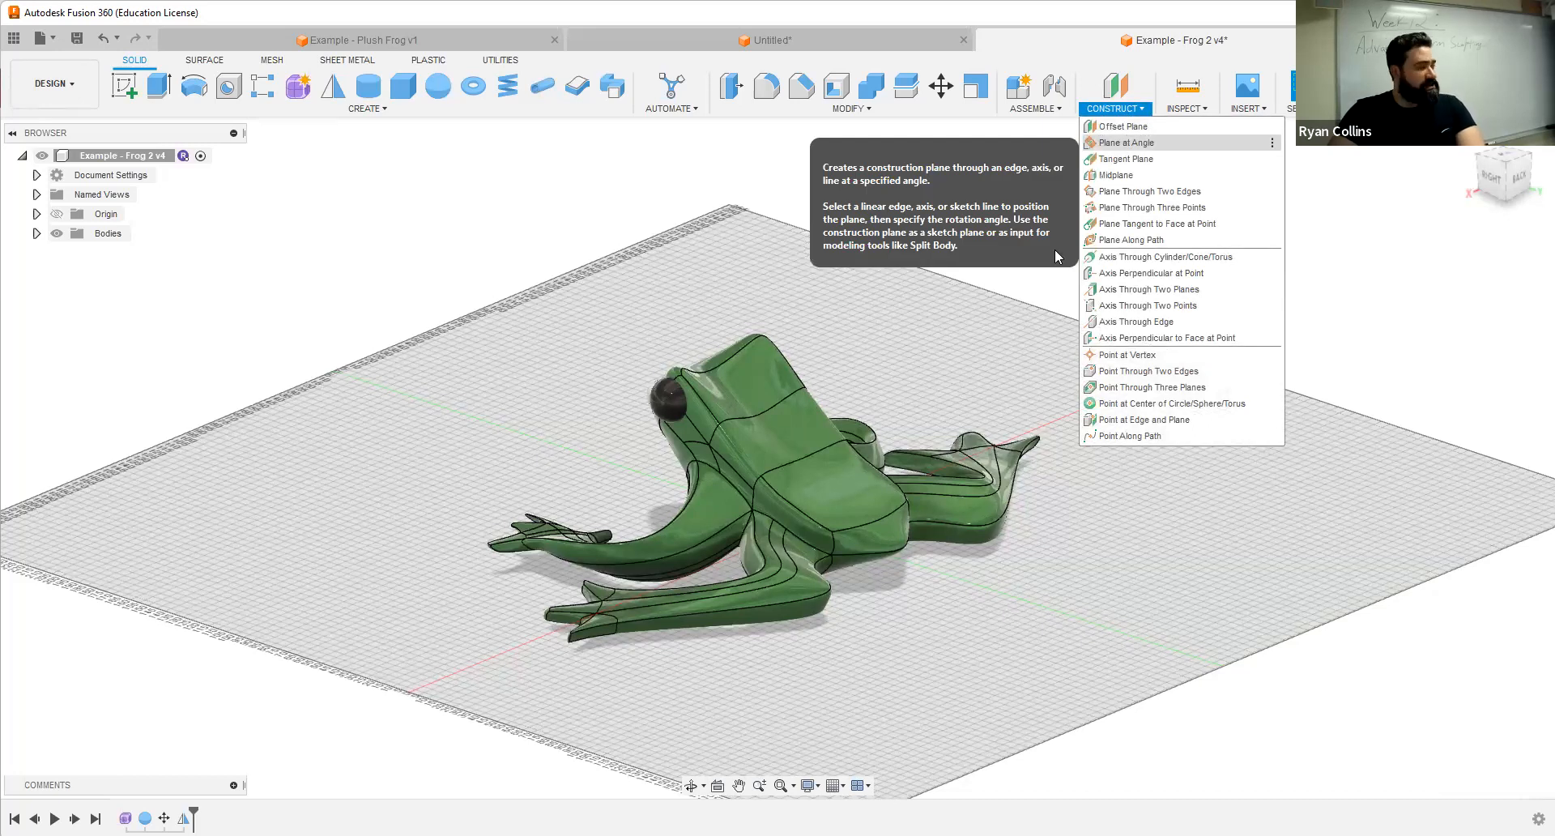
pyautogui.click(1126, 143)
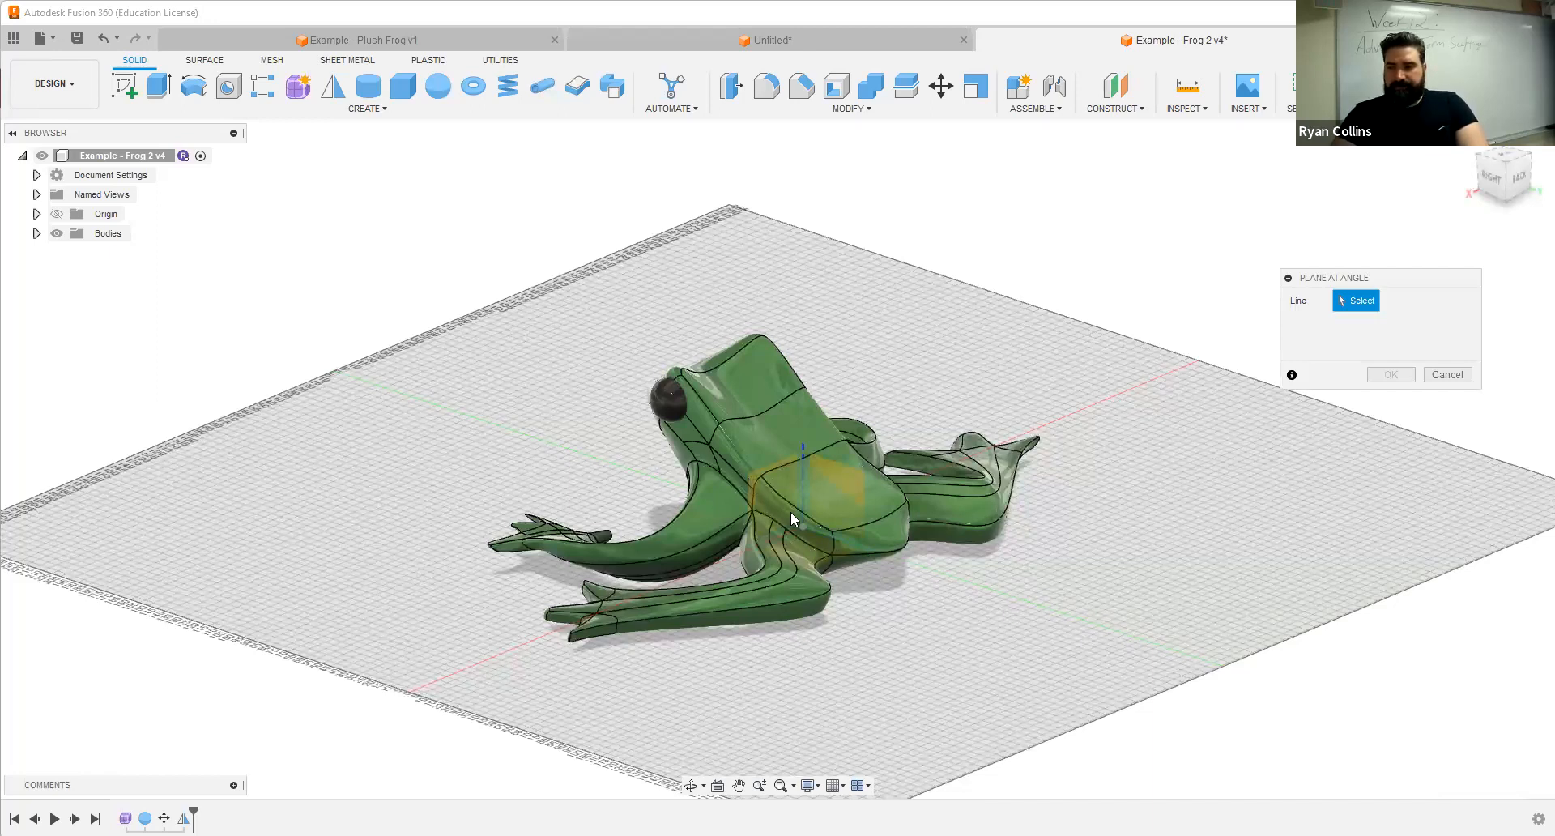
pyautogui.scroll(3, 842, 422)
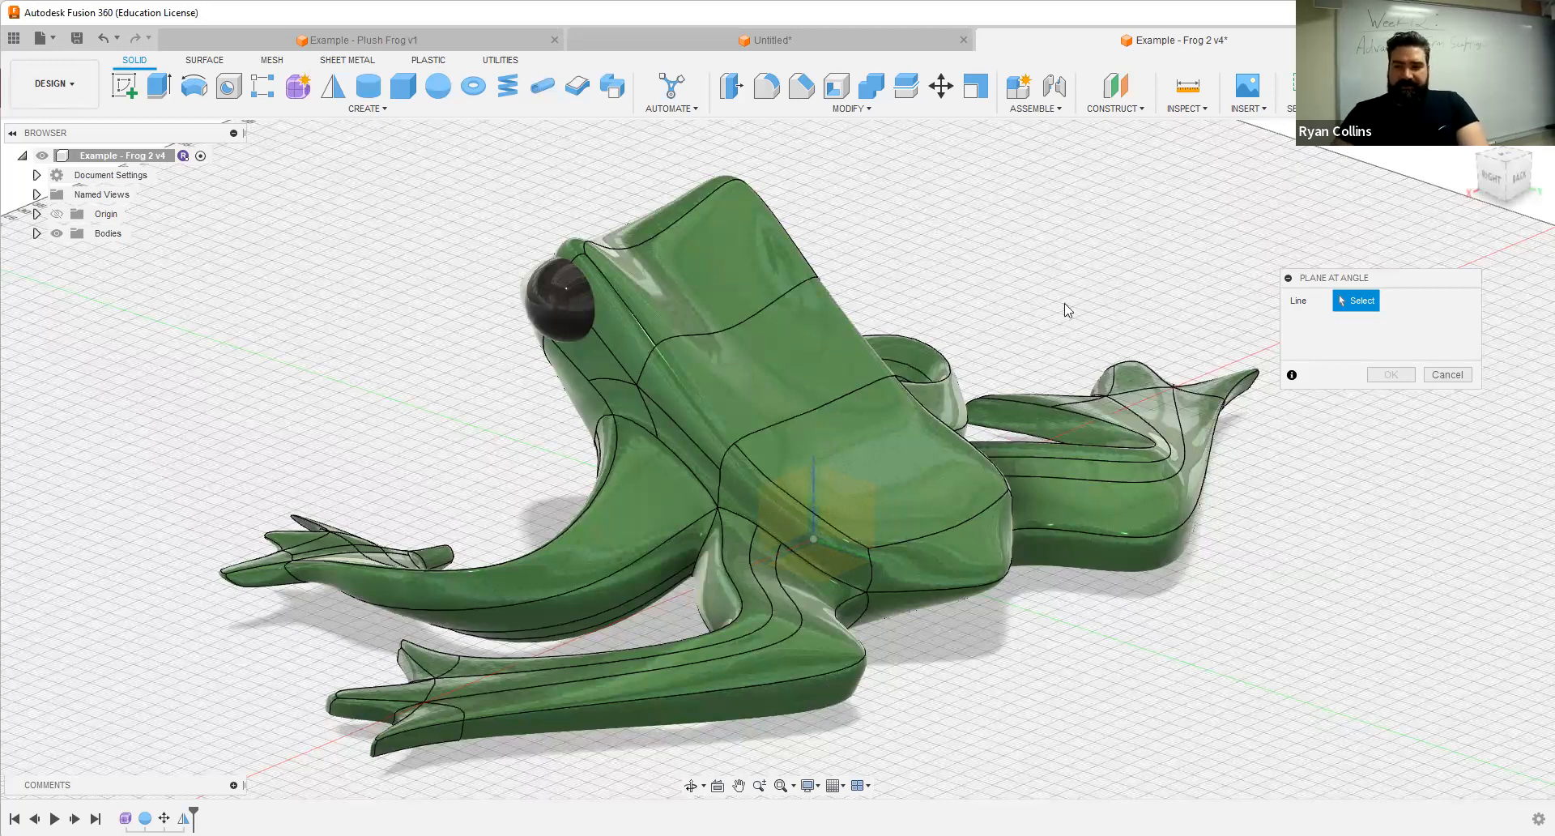
pyautogui.keyDown('shift'); pyautogui.moveTo(794, 475); pyautogui.dragTo(827, 451, button='middle'); pyautogui.keyUp('shift')
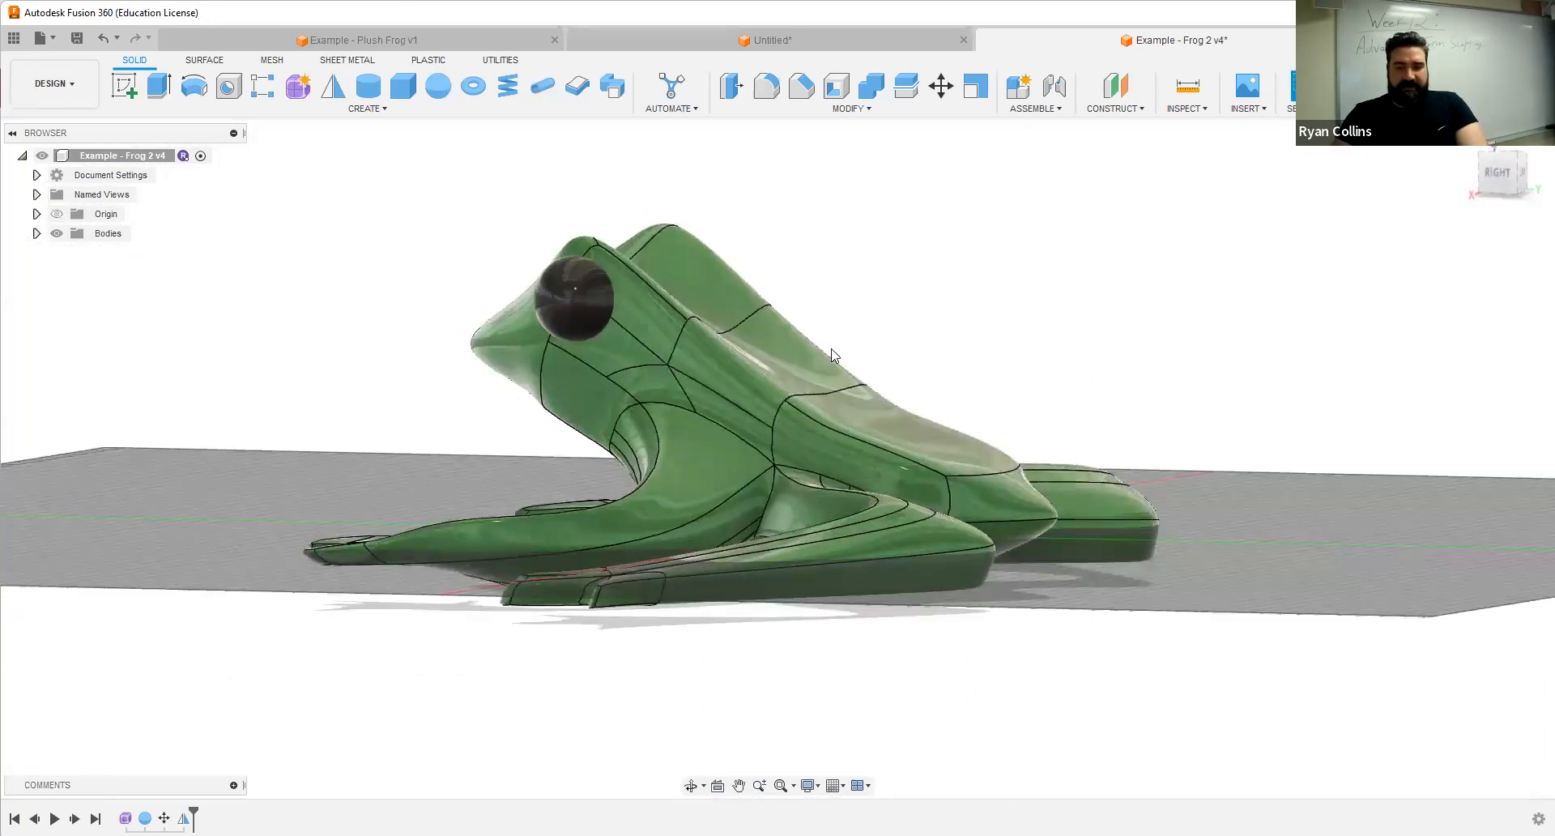
# Step: On the vertical plane along the body's centre, sketch a sloping line about 138 mm long above the frog's back and finish the sketch
pyautogui.click(1498, 191)
pyautogui.moveTo(955, 392); pyautogui.dragTo(793, 392, button='middle')
pyautogui.click(126, 85)
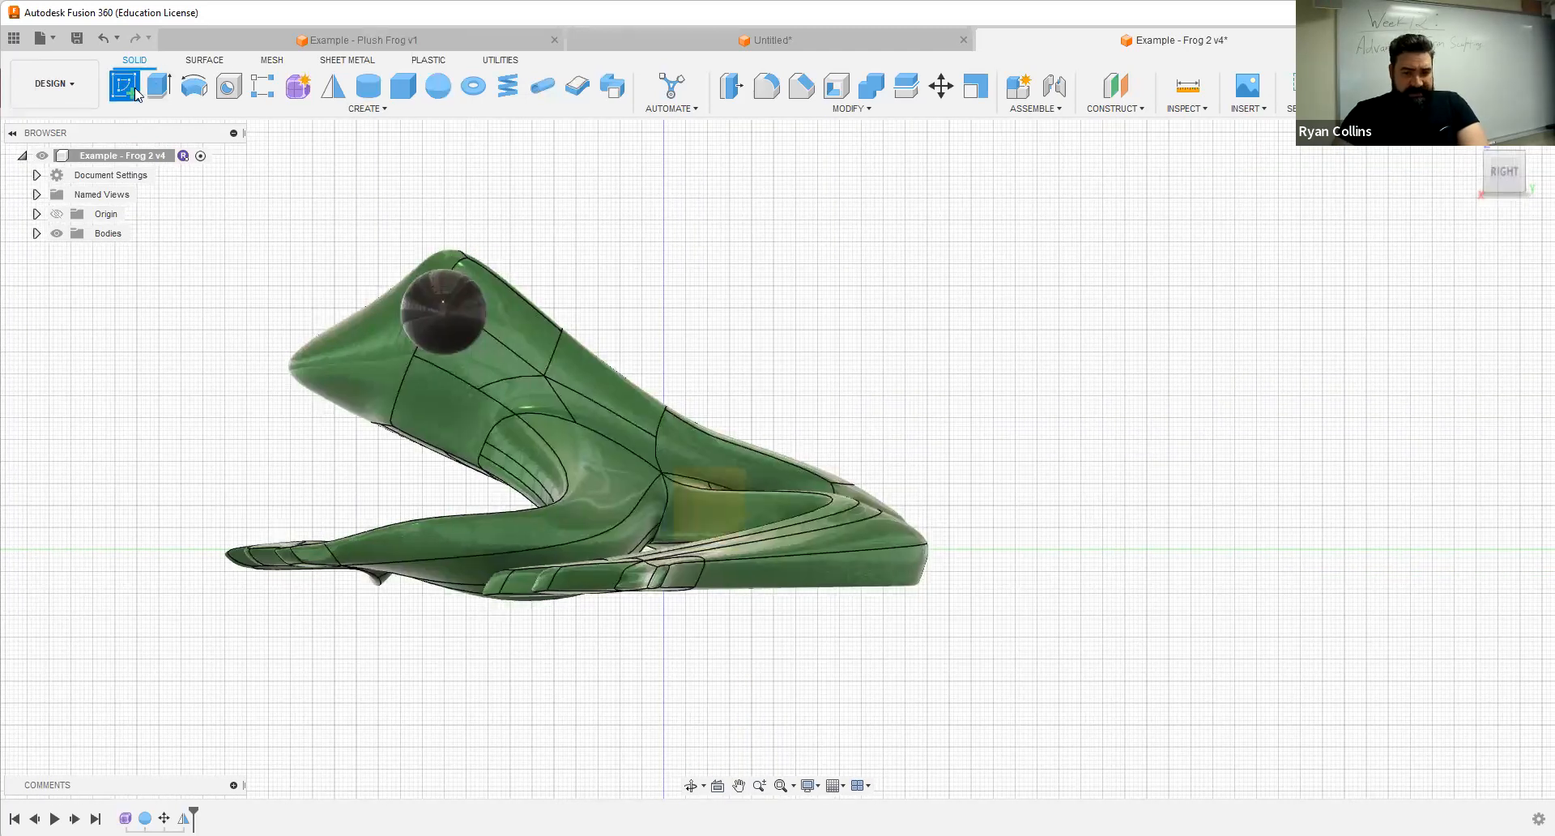
pyautogui.click(726, 484)
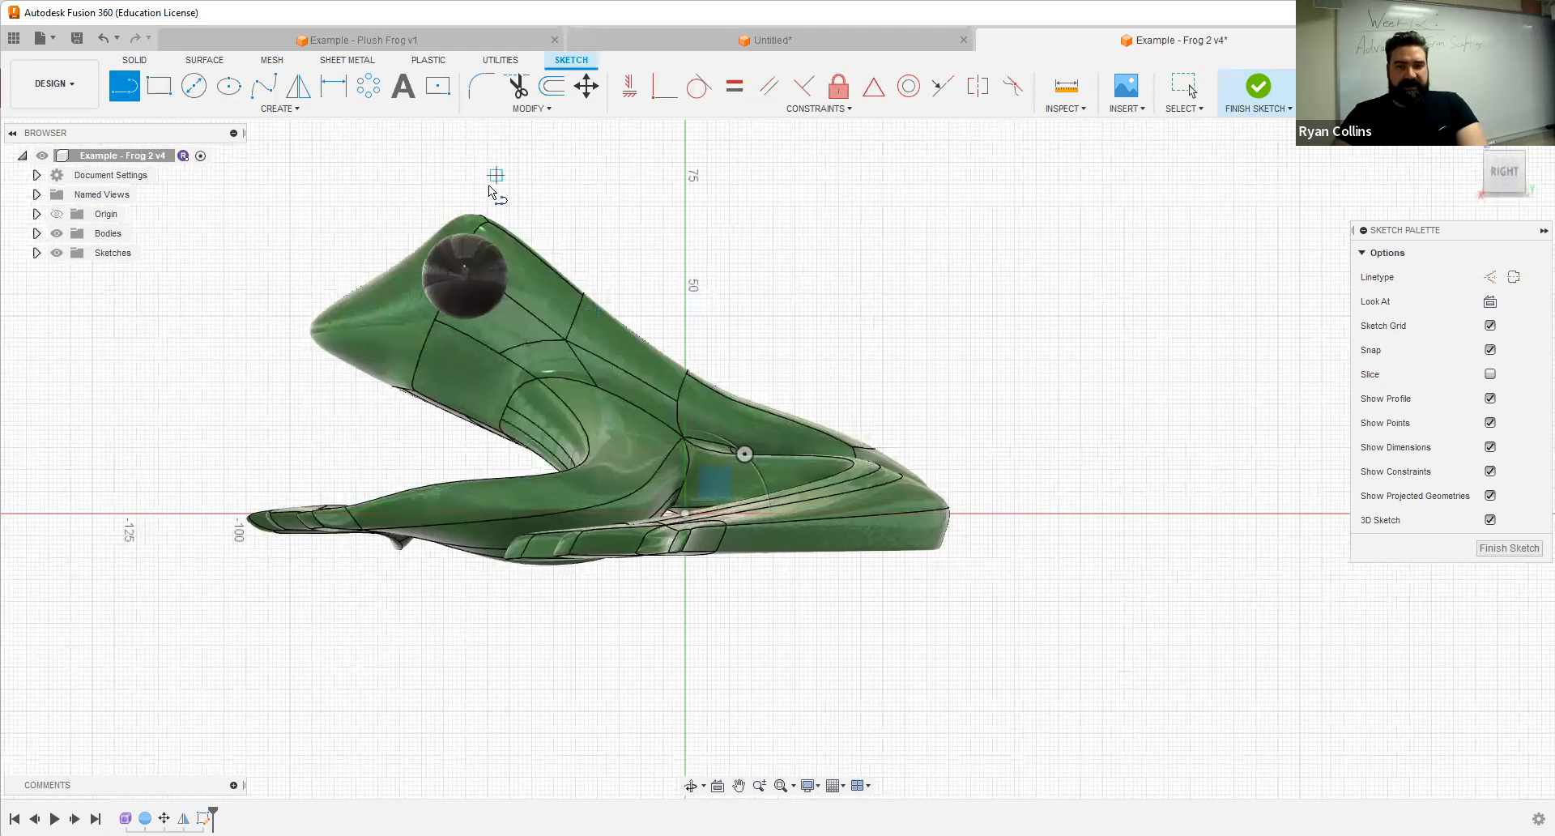
pyautogui.click(487, 185)
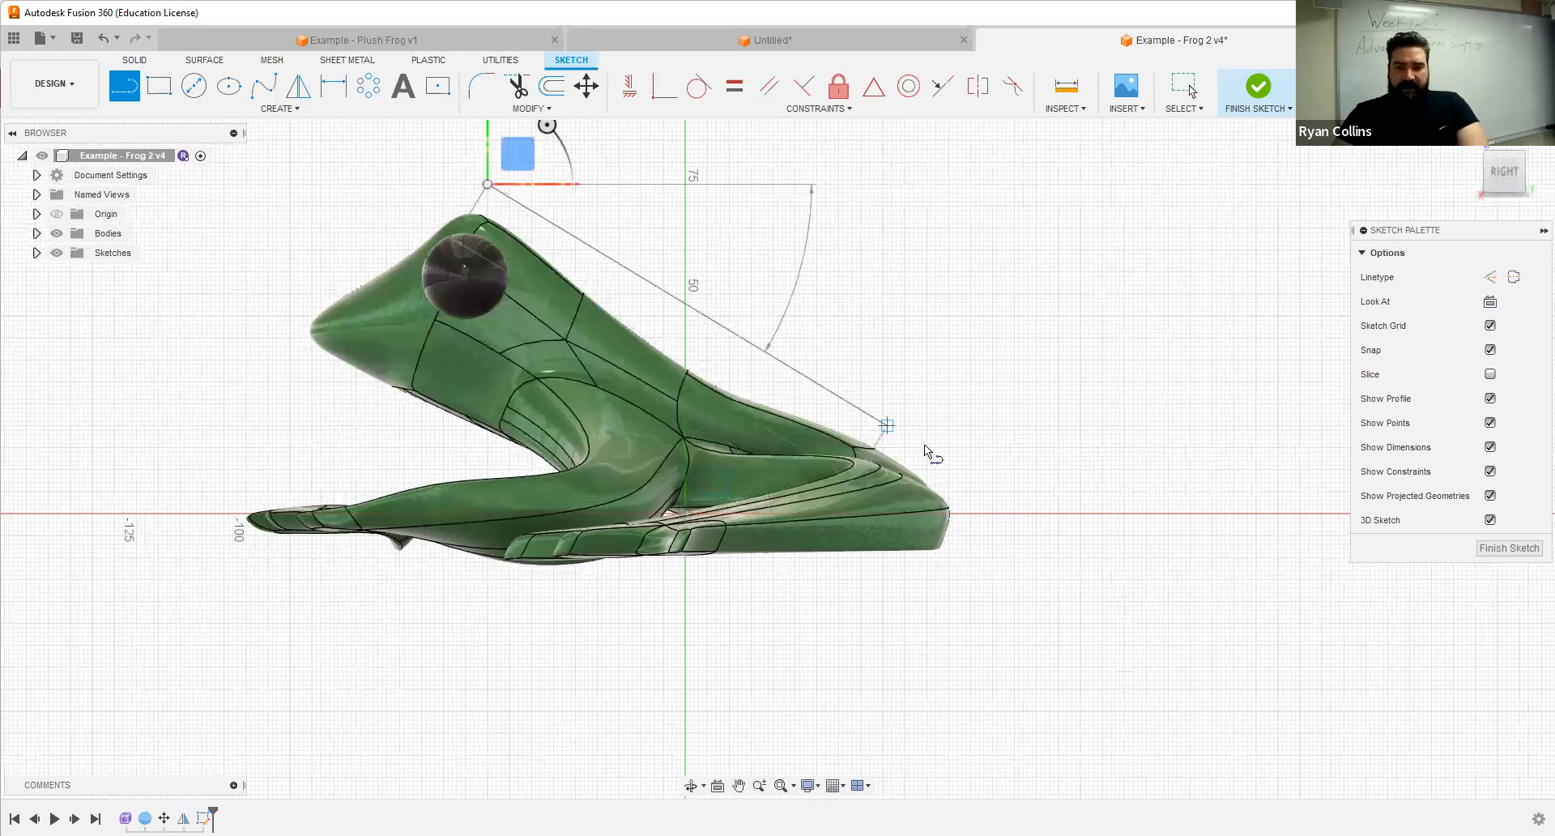
pyautogui.click(1005, 500)
pyautogui.press('Escape')
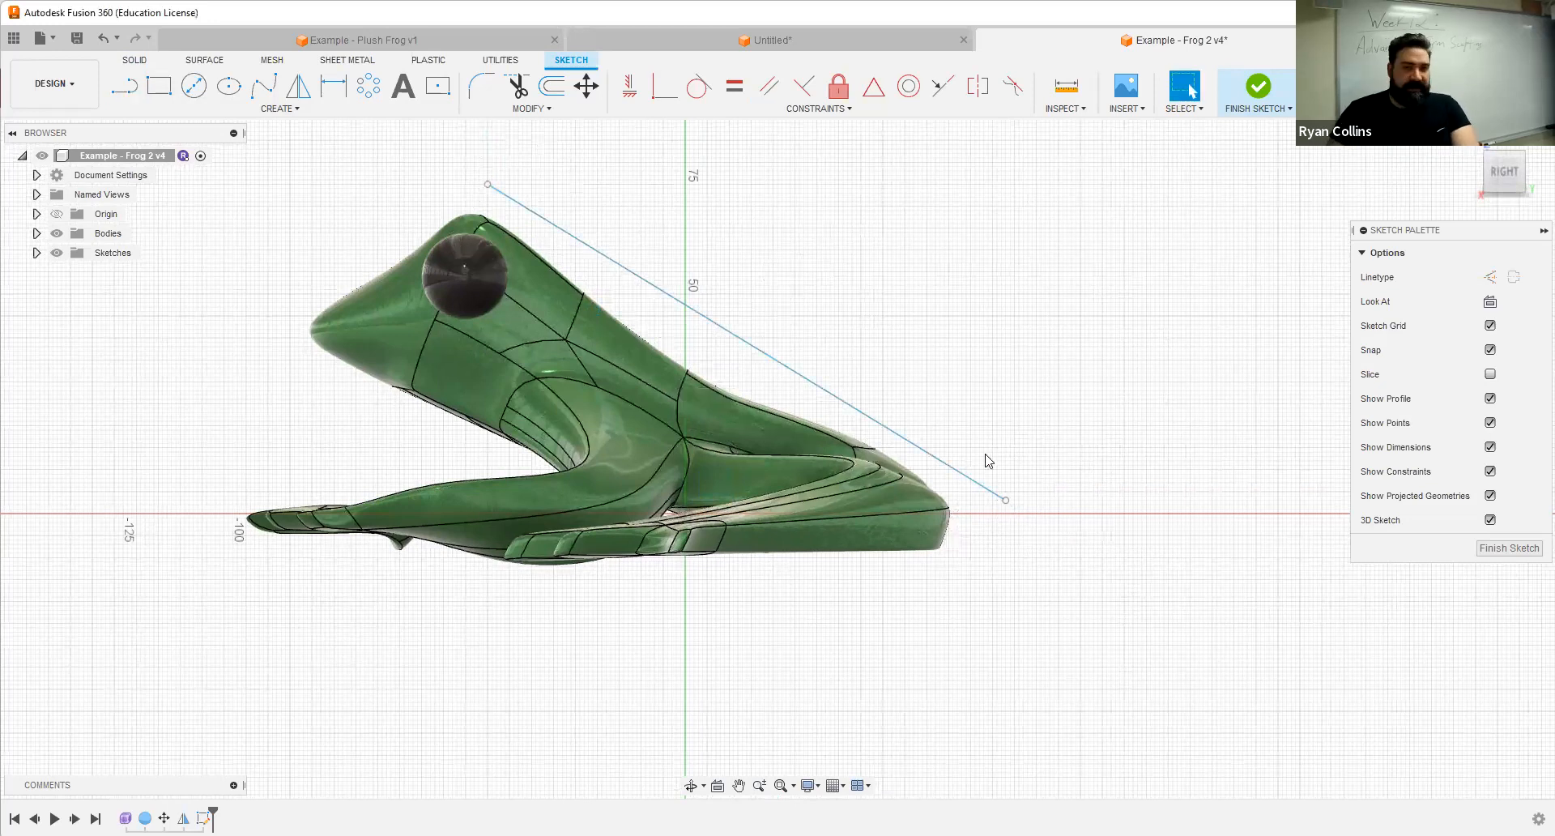
pyautogui.click(1271, 88)
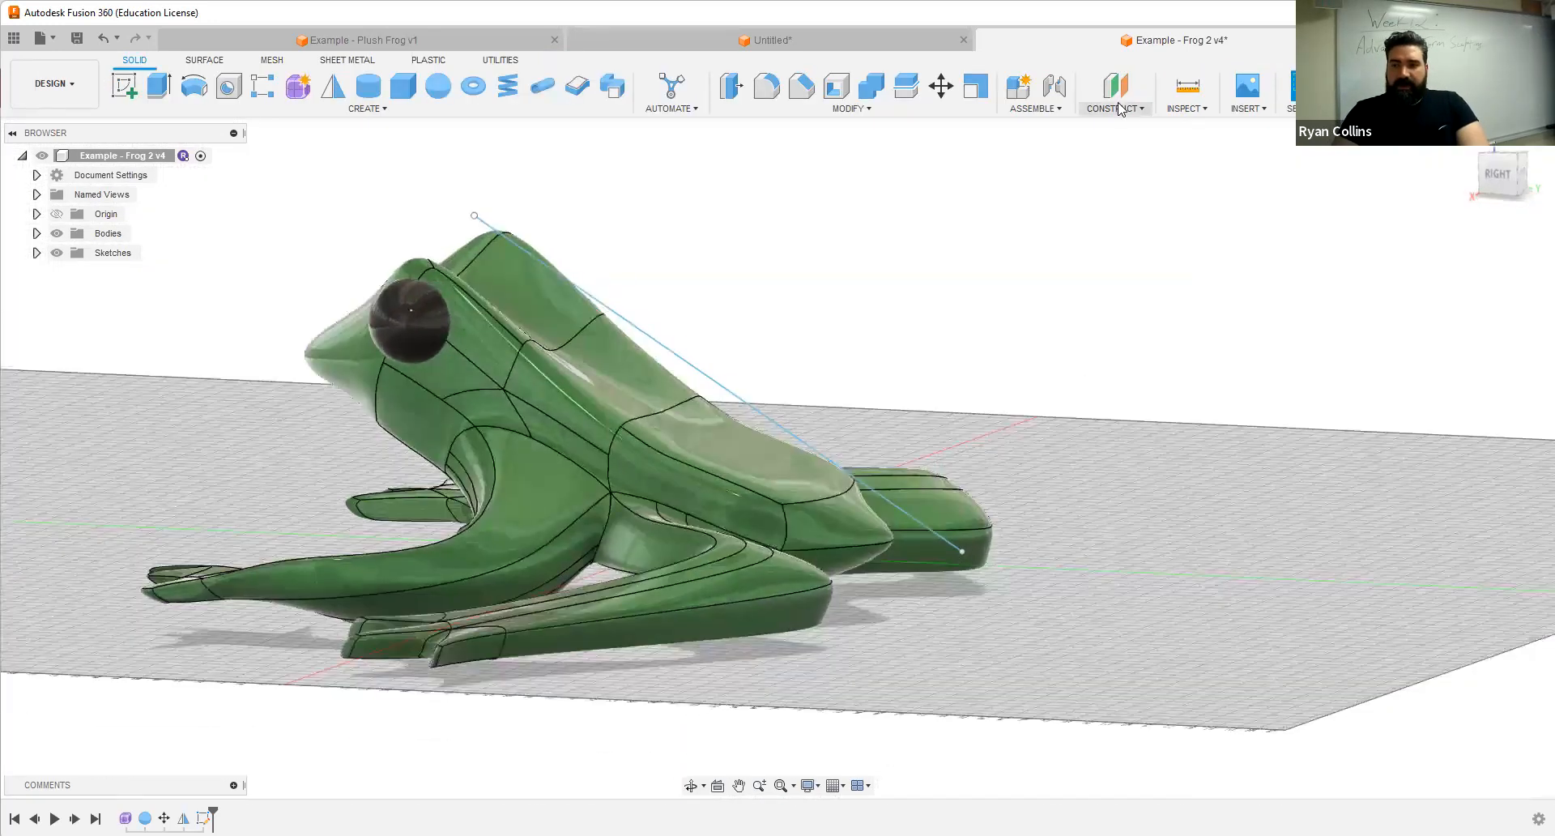
# Step: Create a construction plane at a 90 degree angle through the sloping sketch line above the frog's back
pyautogui.click(1118, 108)
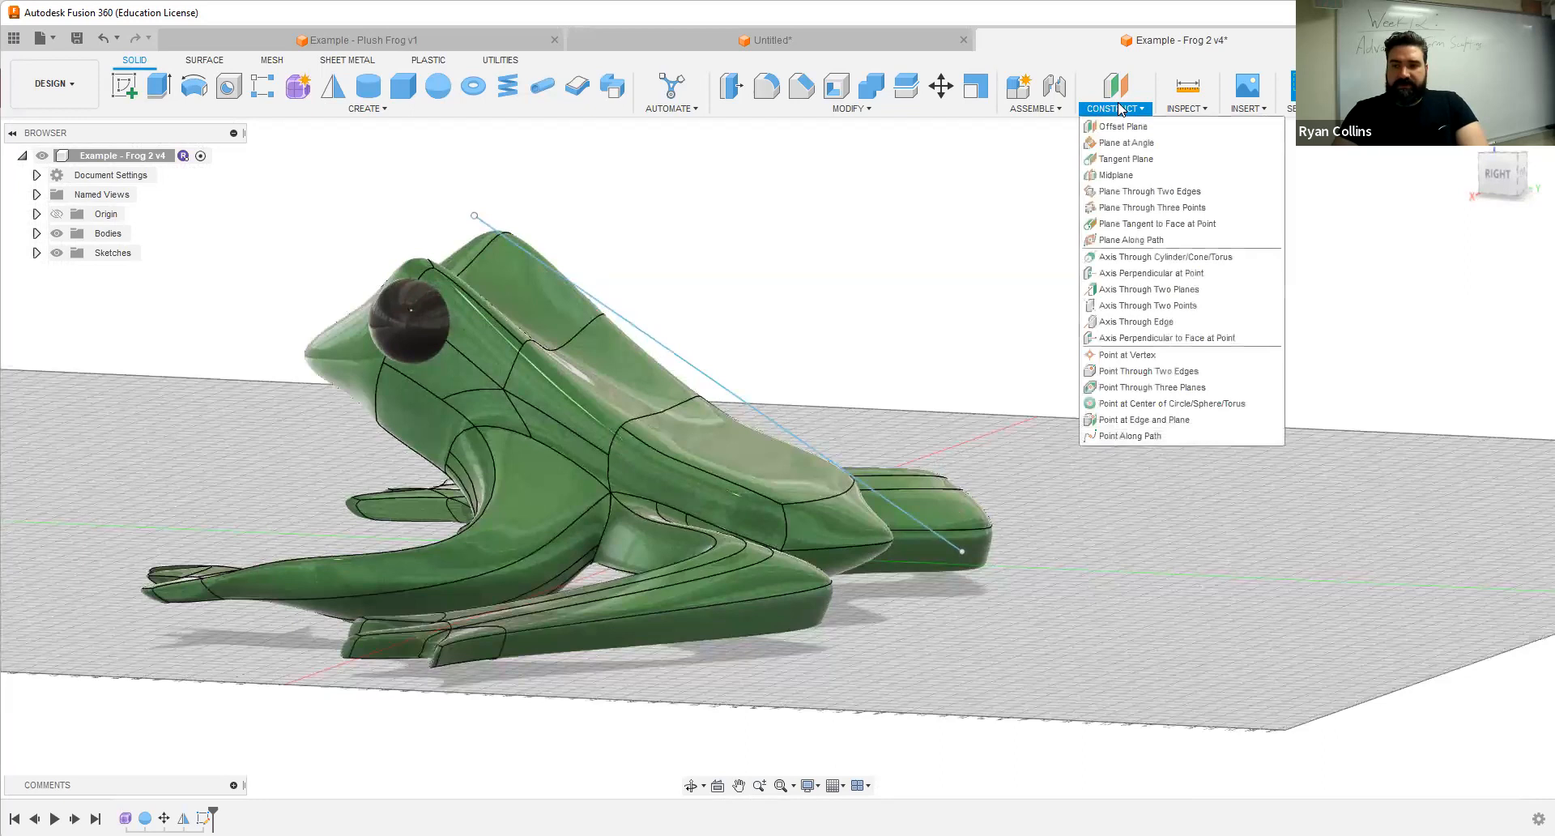
pyautogui.click(1136, 143)
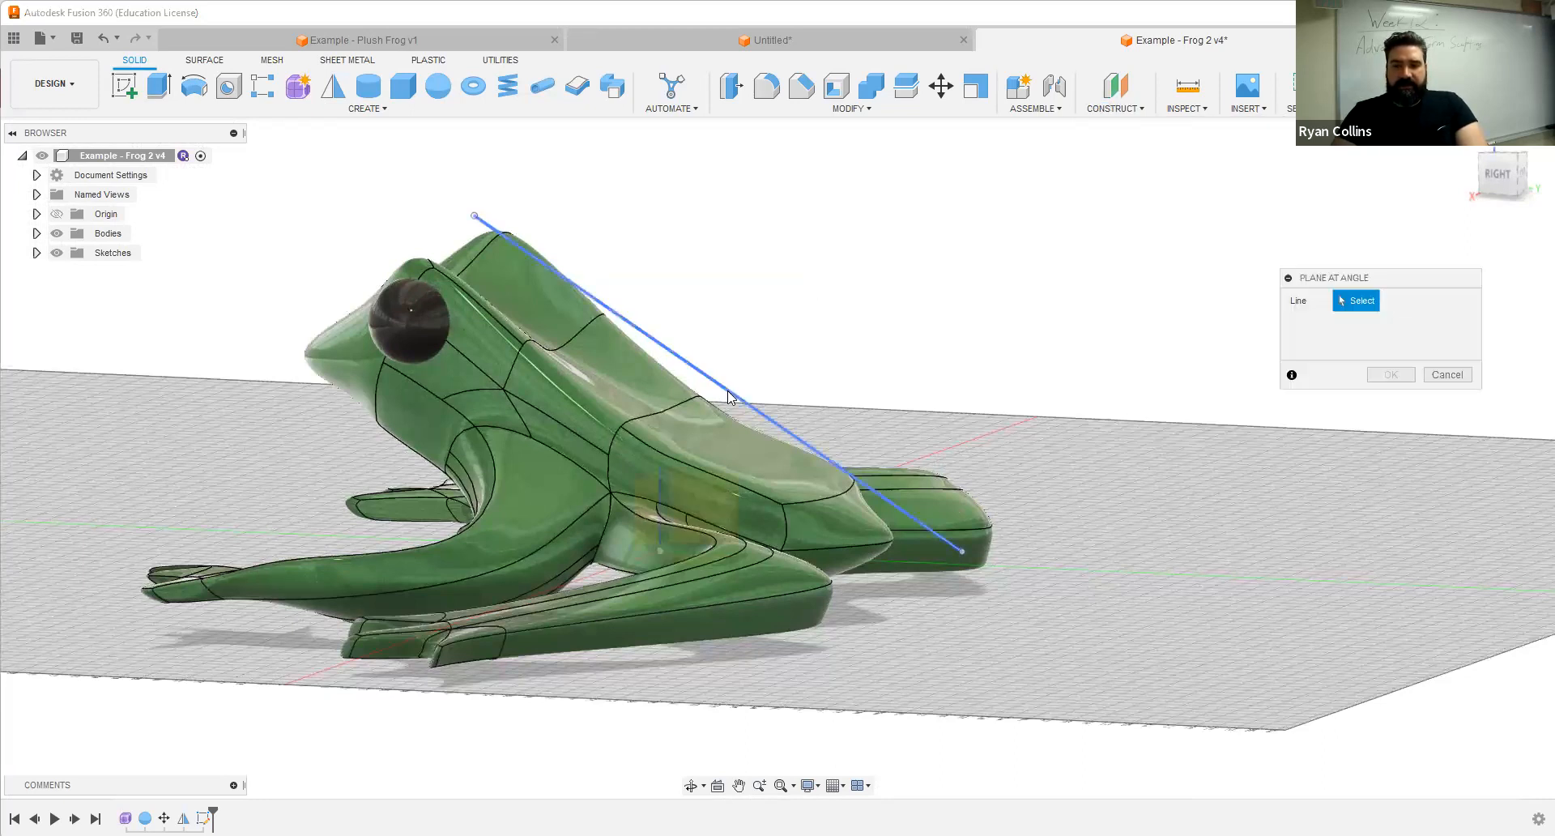
pyautogui.click(727, 390)
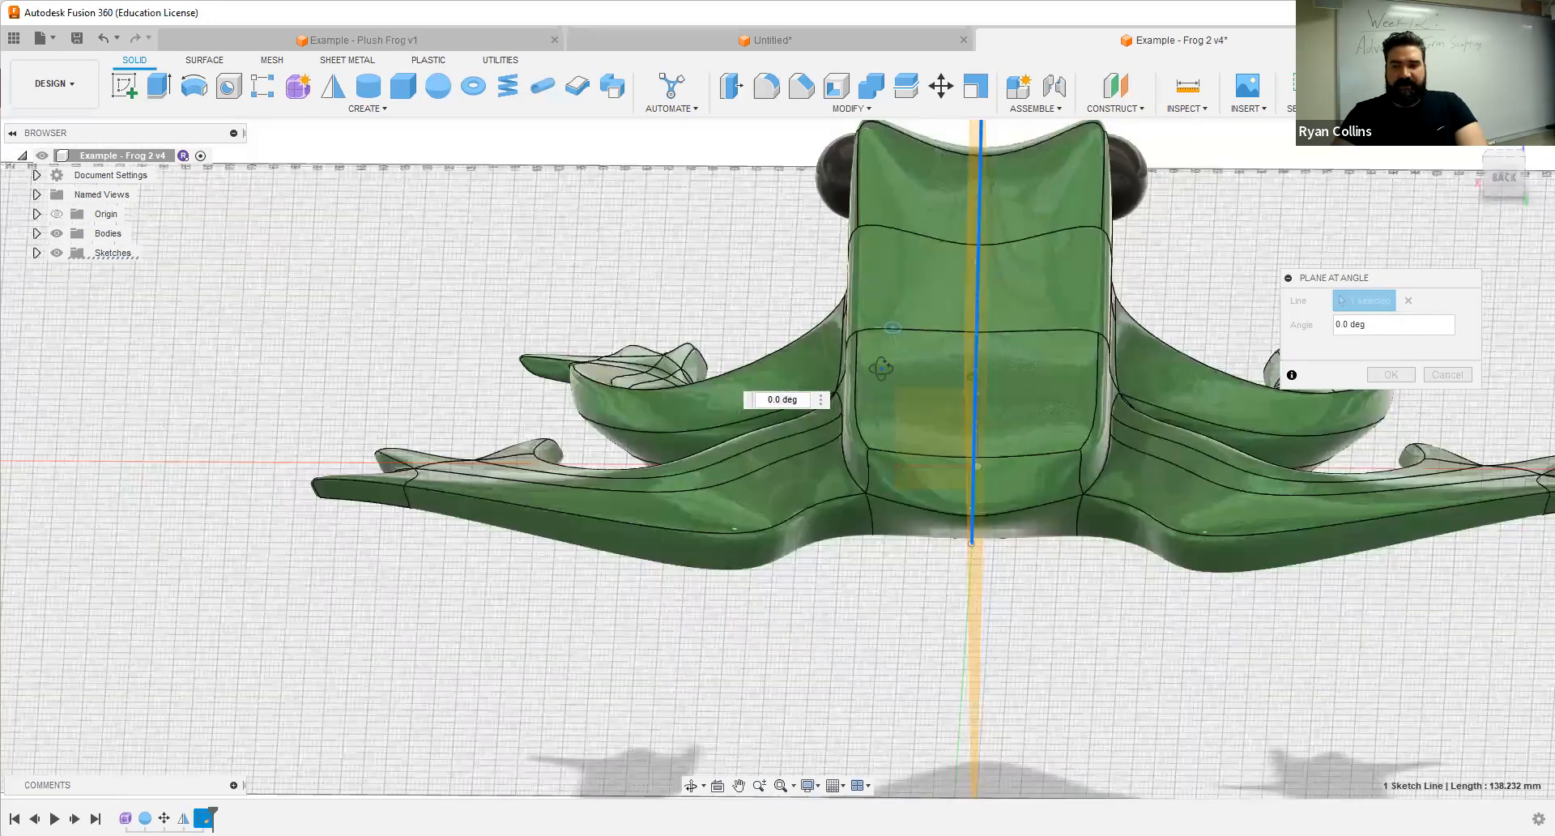
pyautogui.keyDown('shift'); pyautogui.moveTo(881, 368); pyautogui.dragTo(882, 375, button='middle'); pyautogui.keyUp('shift')
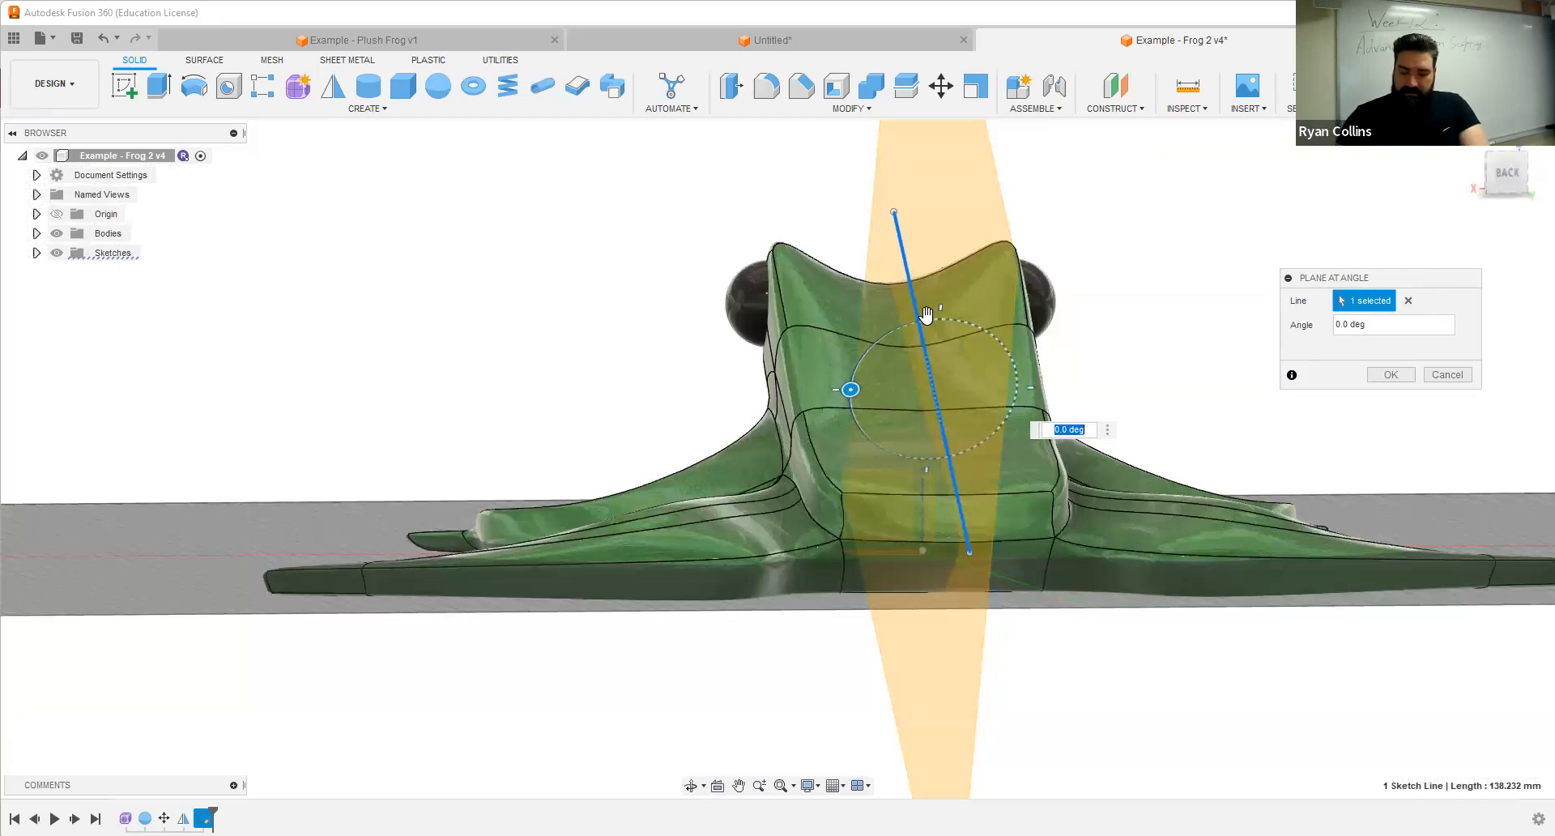
pyautogui.write('90')
pyautogui.keyDown('shift'); pyautogui.moveTo(865, 450); pyautogui.dragTo(967, 468, button='middle'); pyautogui.keyUp('shift')
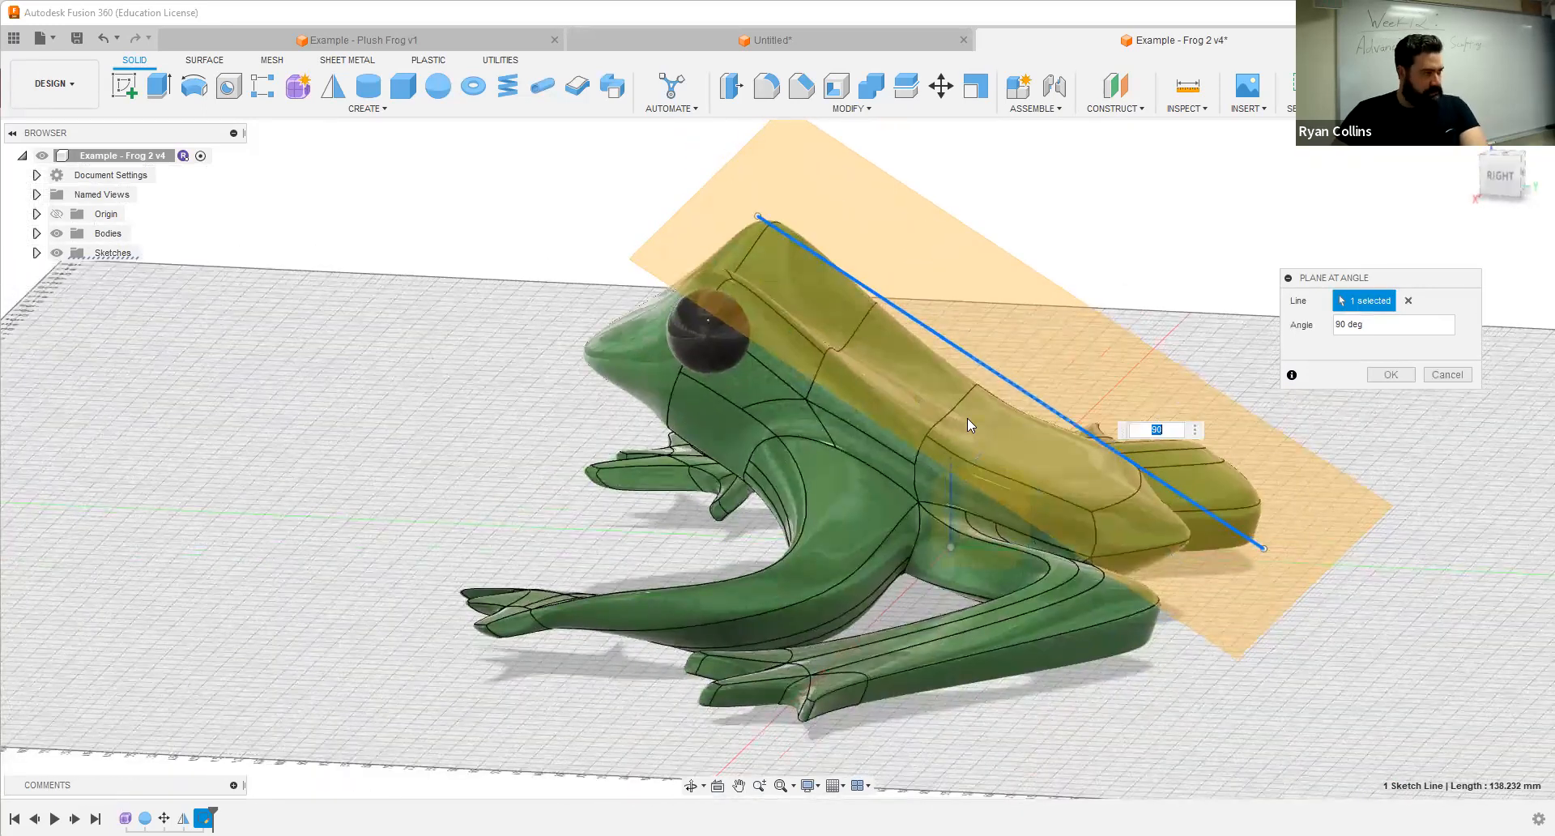
pyautogui.click(1389, 375)
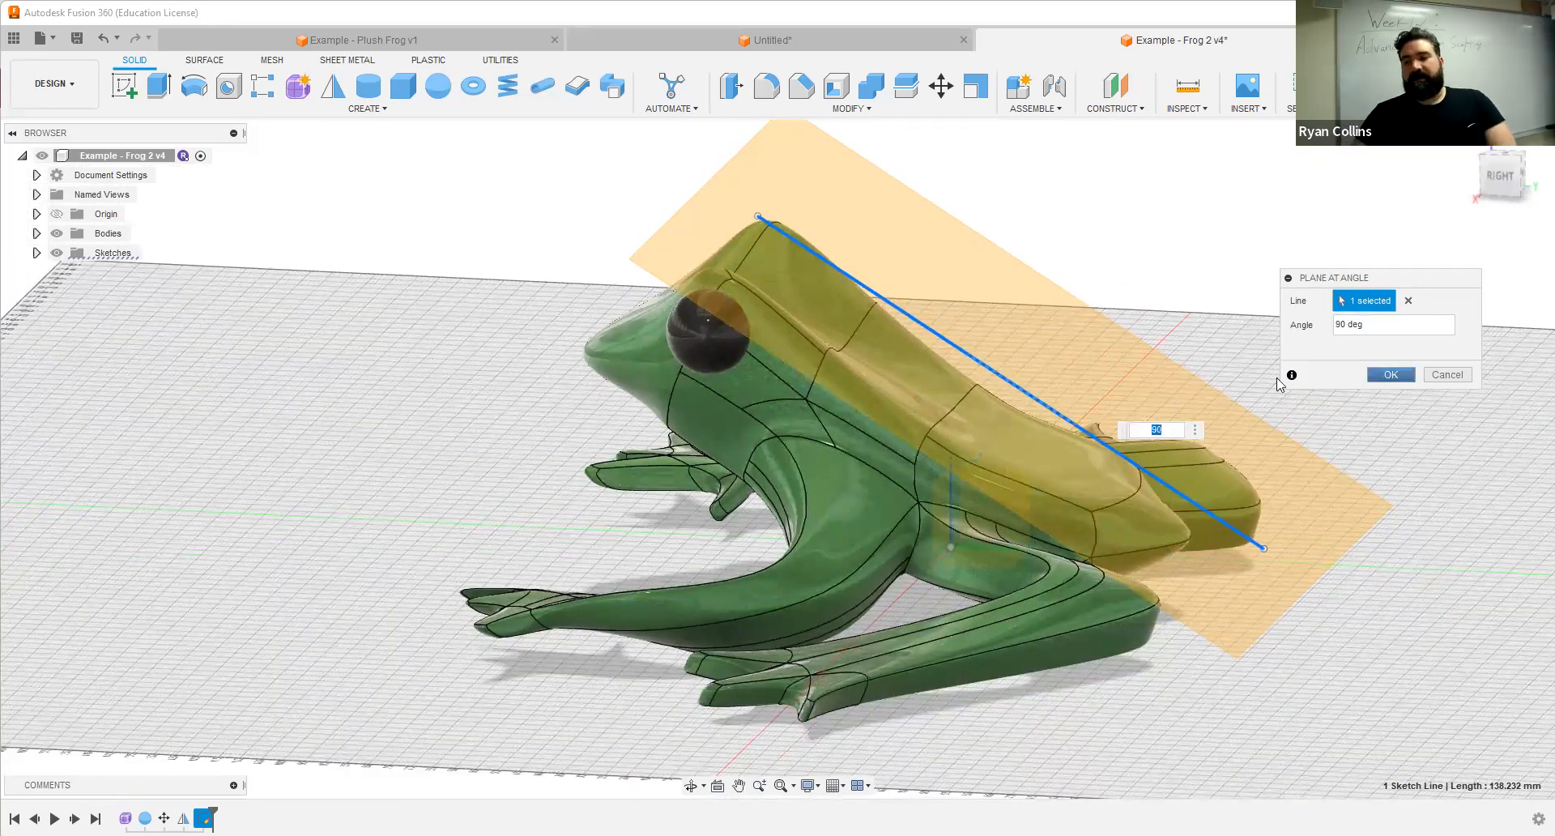
# Step: Confirm the angled plane and start a new sketch on it above the frog's back
pyautogui.click(1502, 176)
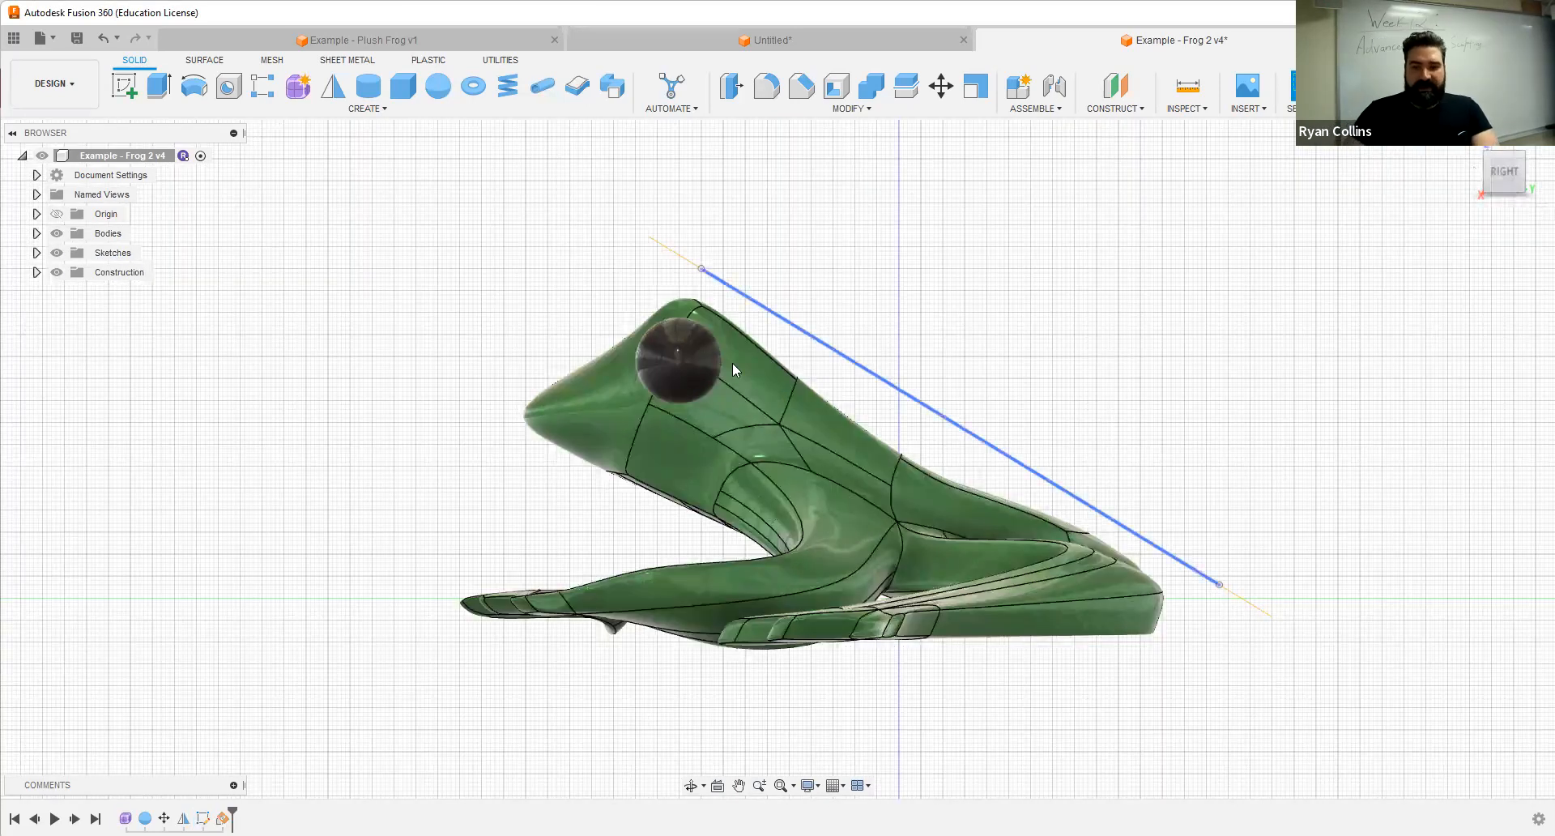
pyautogui.keyDown('shift'); pyautogui.moveTo(1279, 349); pyautogui.dragTo(1004, 414, button='middle'); pyautogui.keyUp('shift')
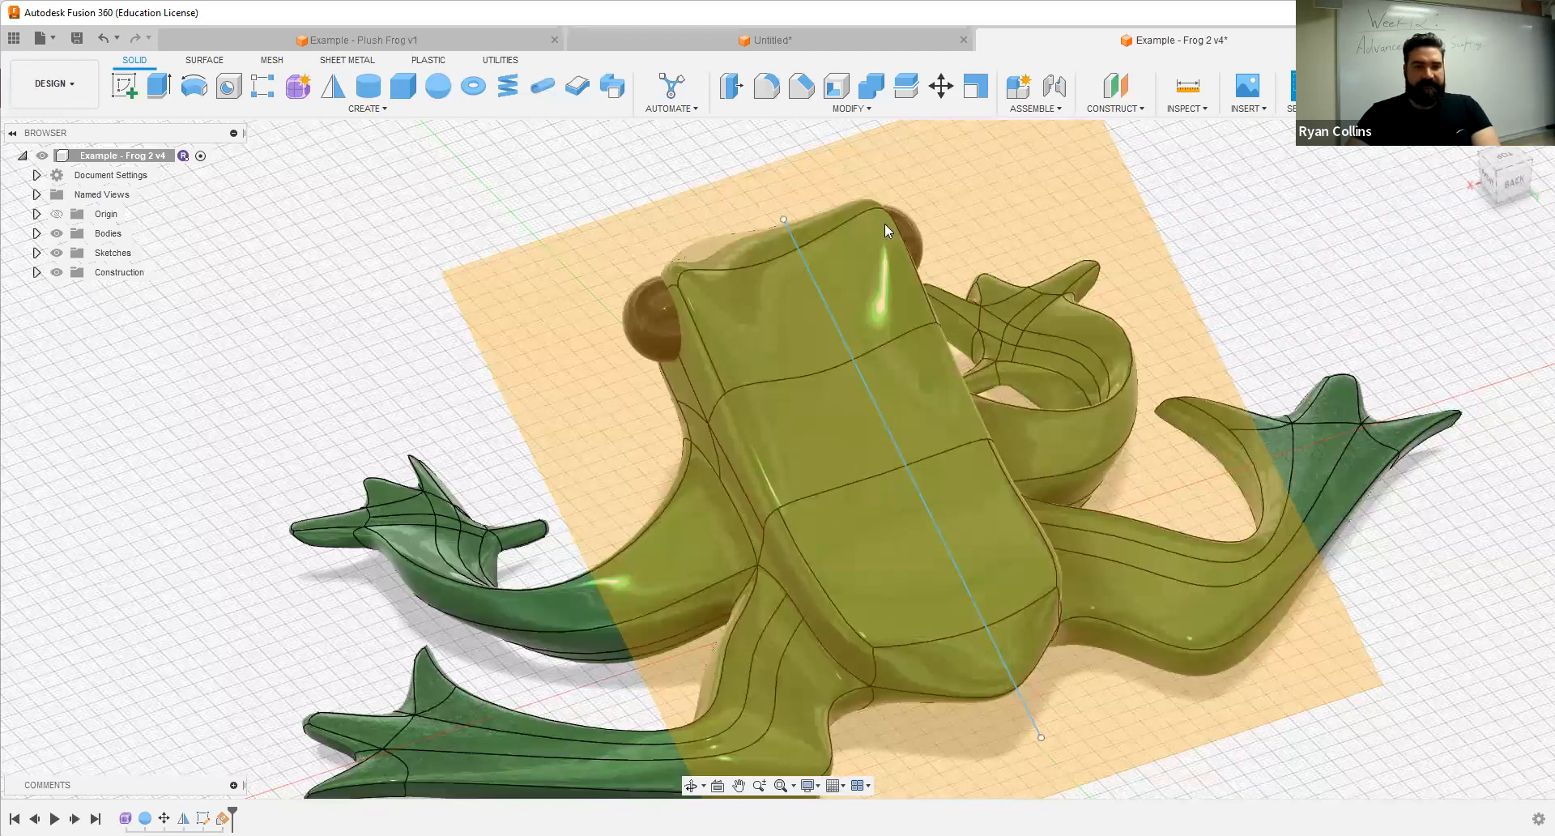
pyautogui.click(124, 85)
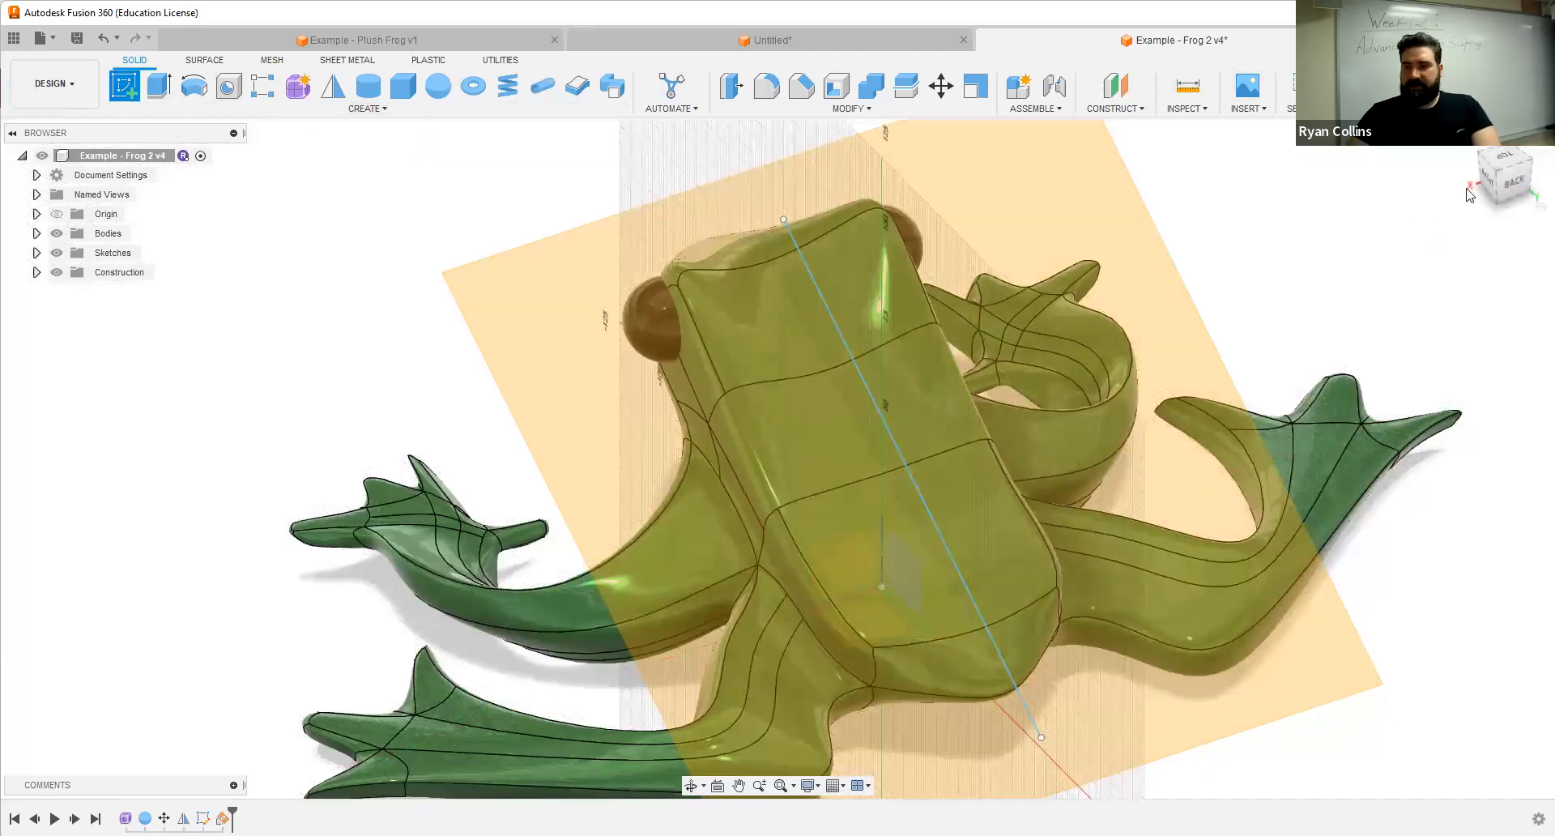
pyautogui.click(1518, 169)
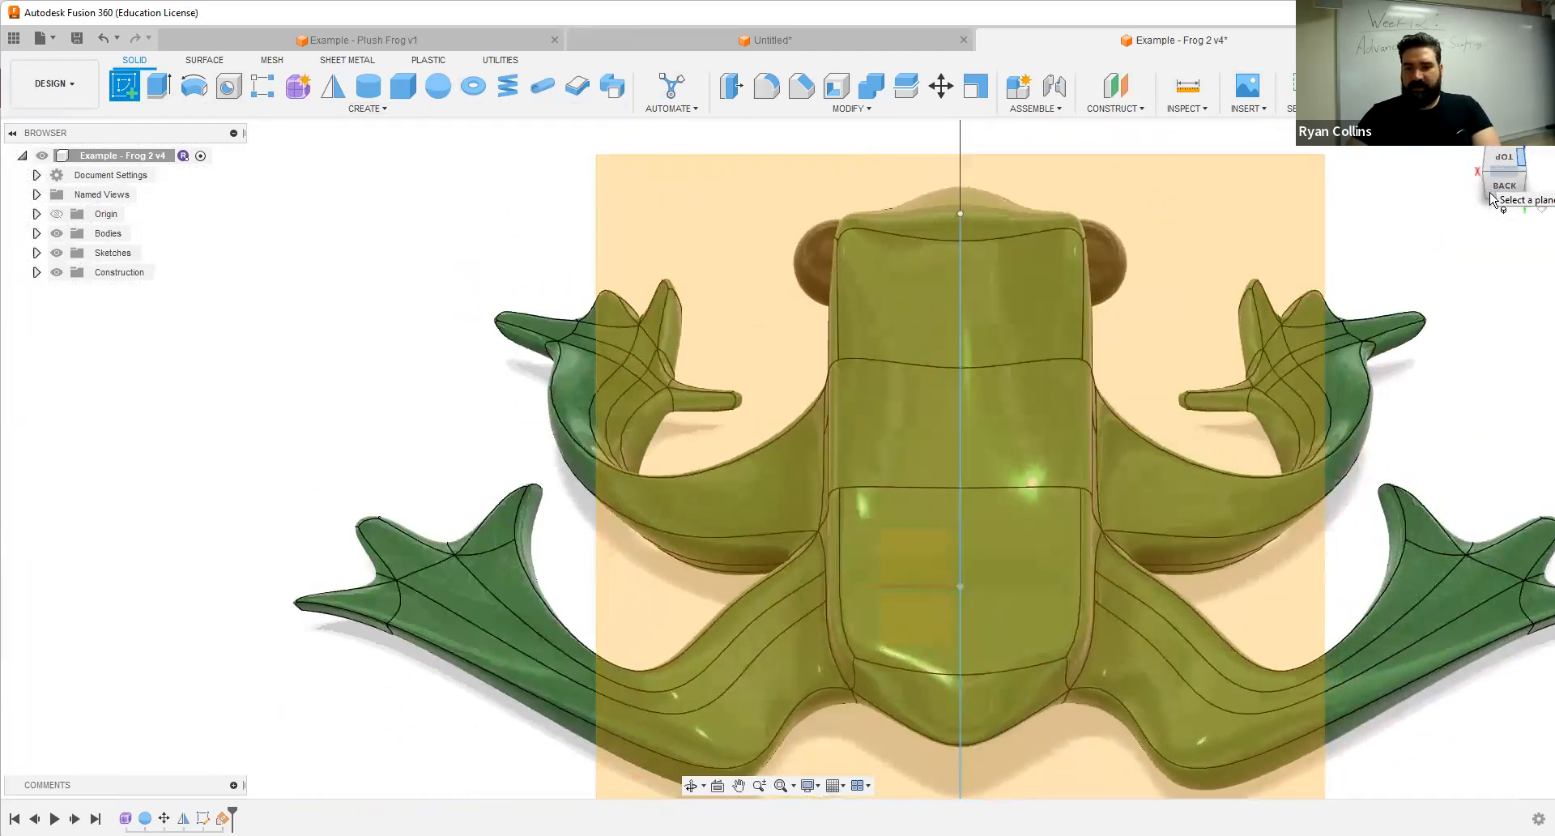
pyautogui.click(840, 315)
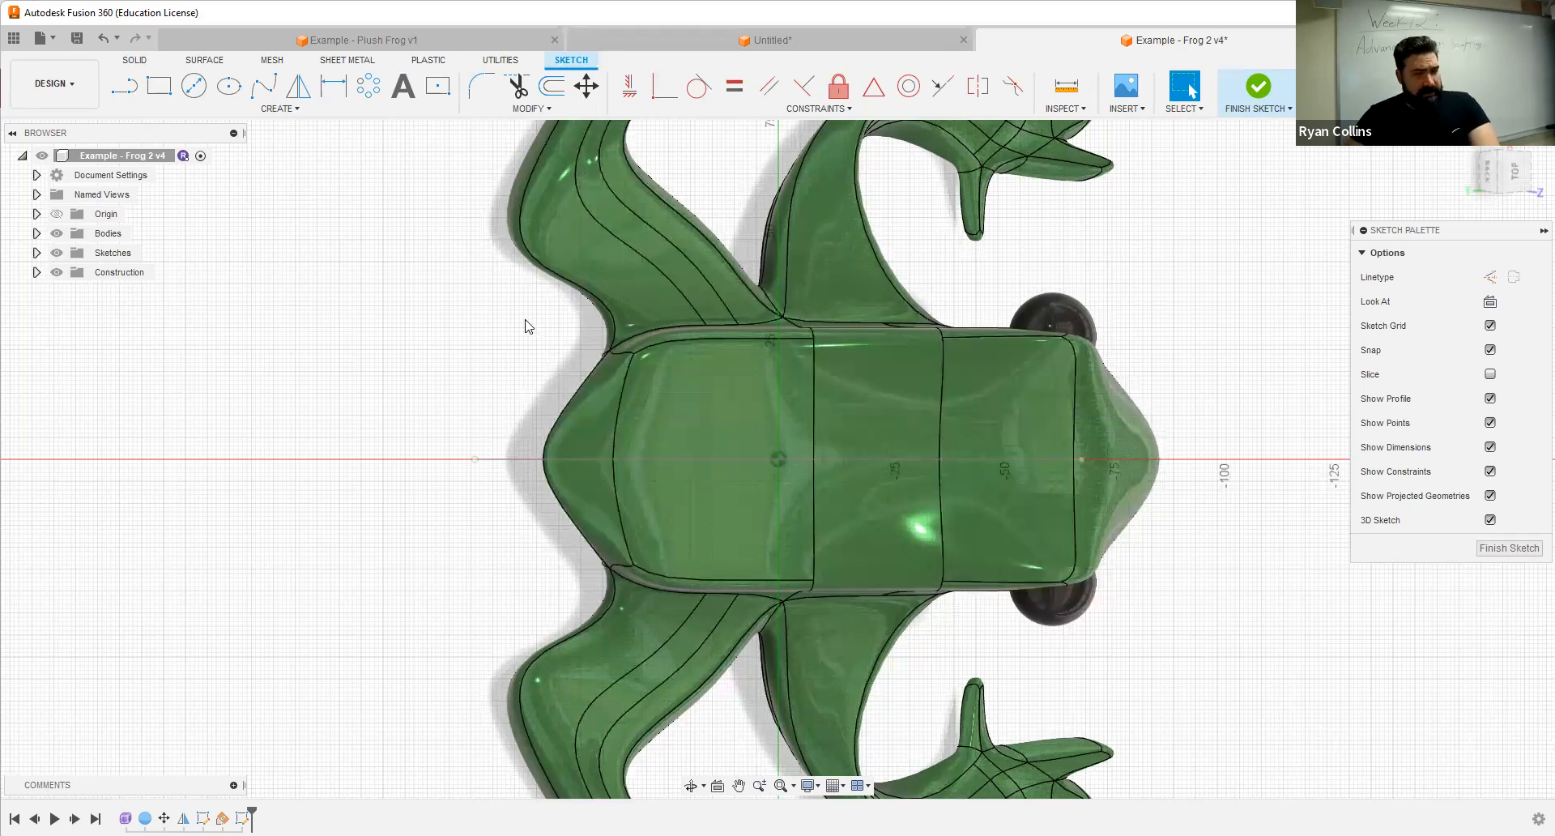
# Step: Draw a construction line along the frog's centre axis, from behind the tail to just beyond the nose
pyautogui.click(123, 86)
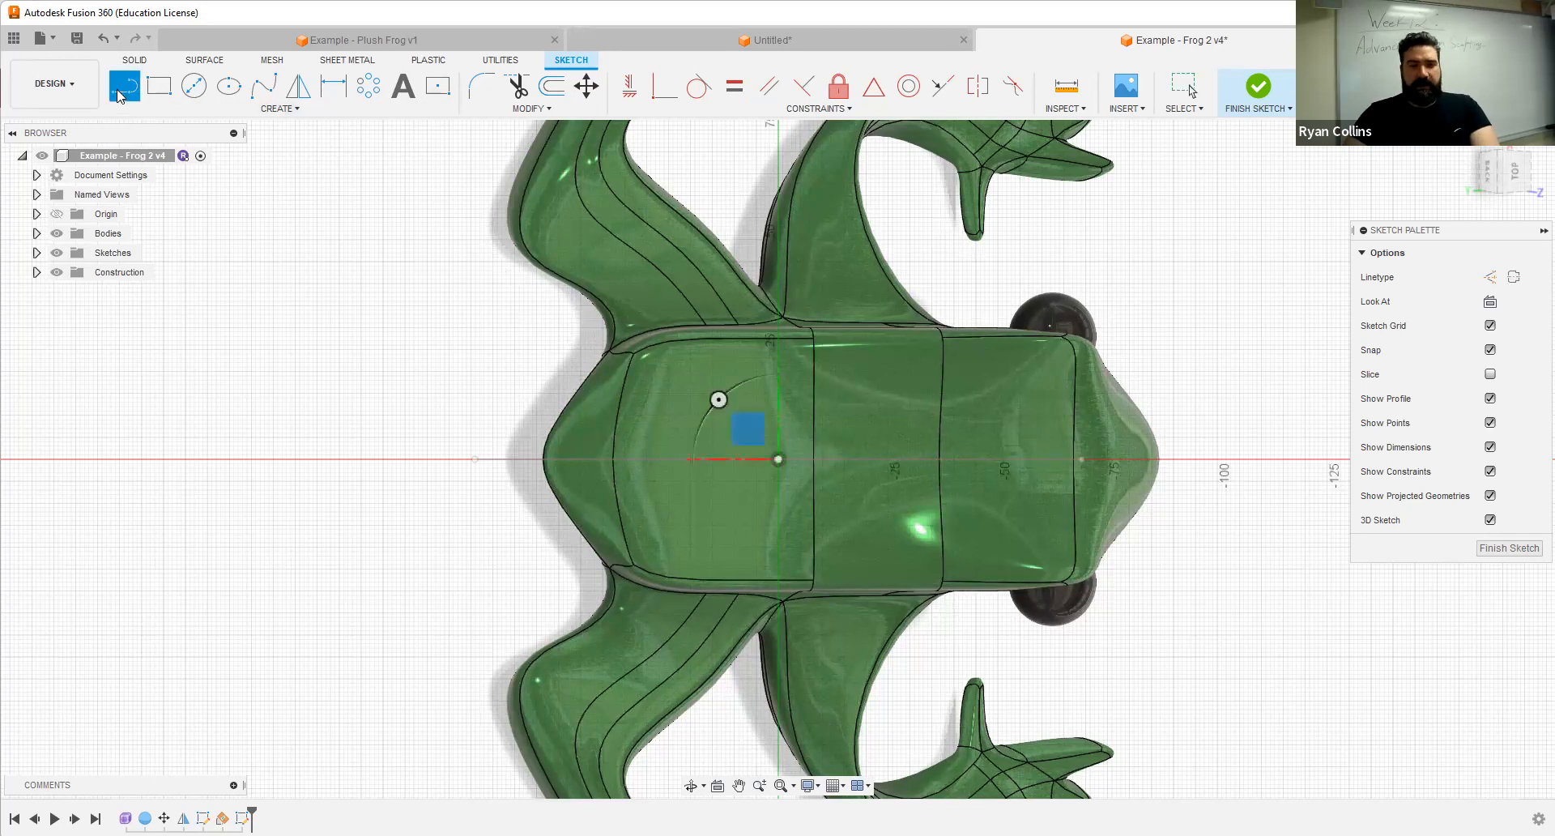
pyautogui.press('x')
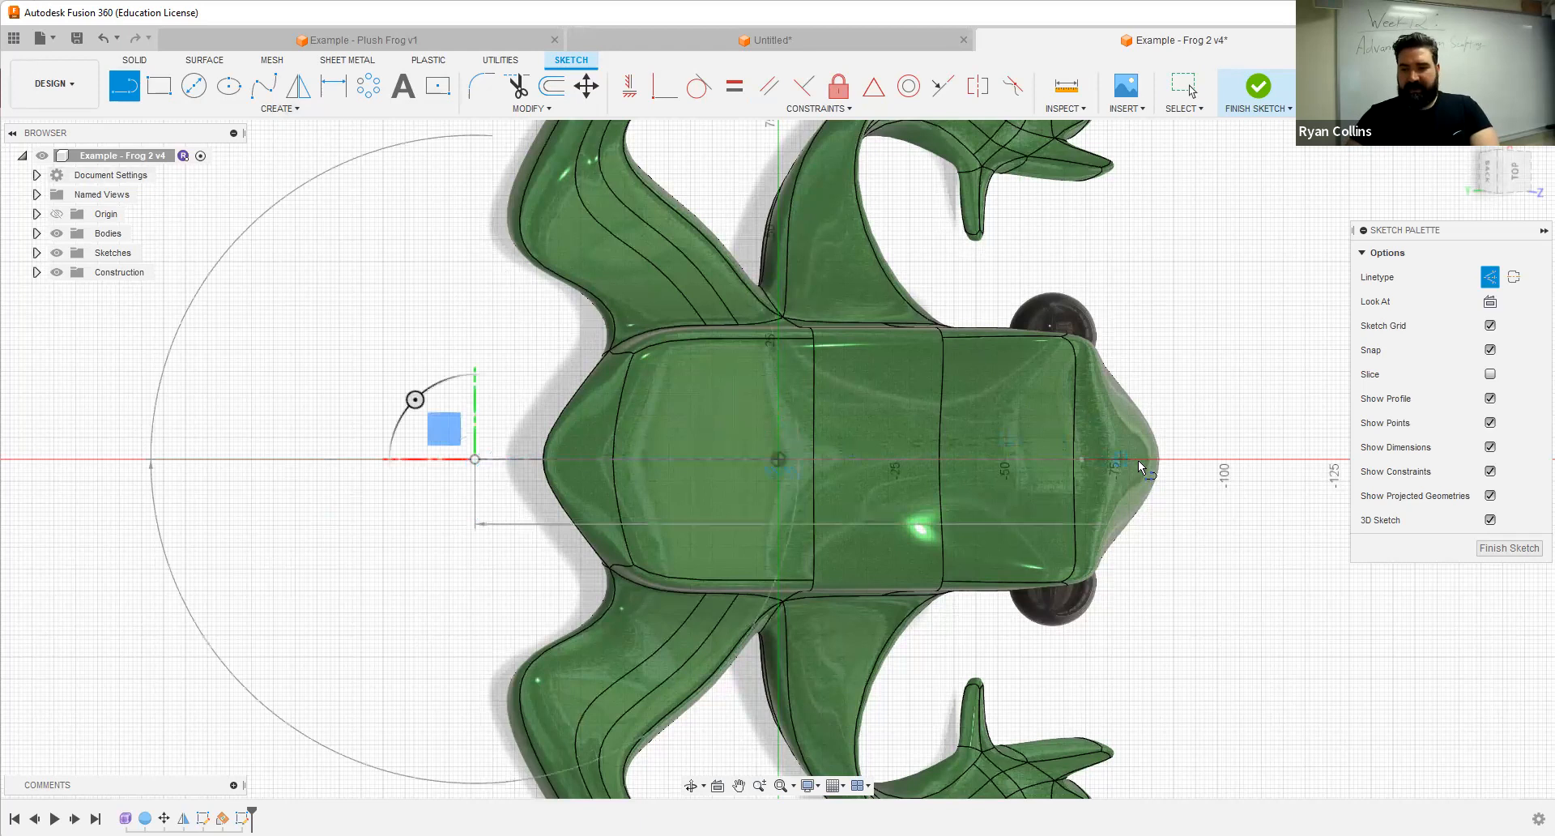
pyautogui.click(1183, 458)
pyautogui.press('Escape')
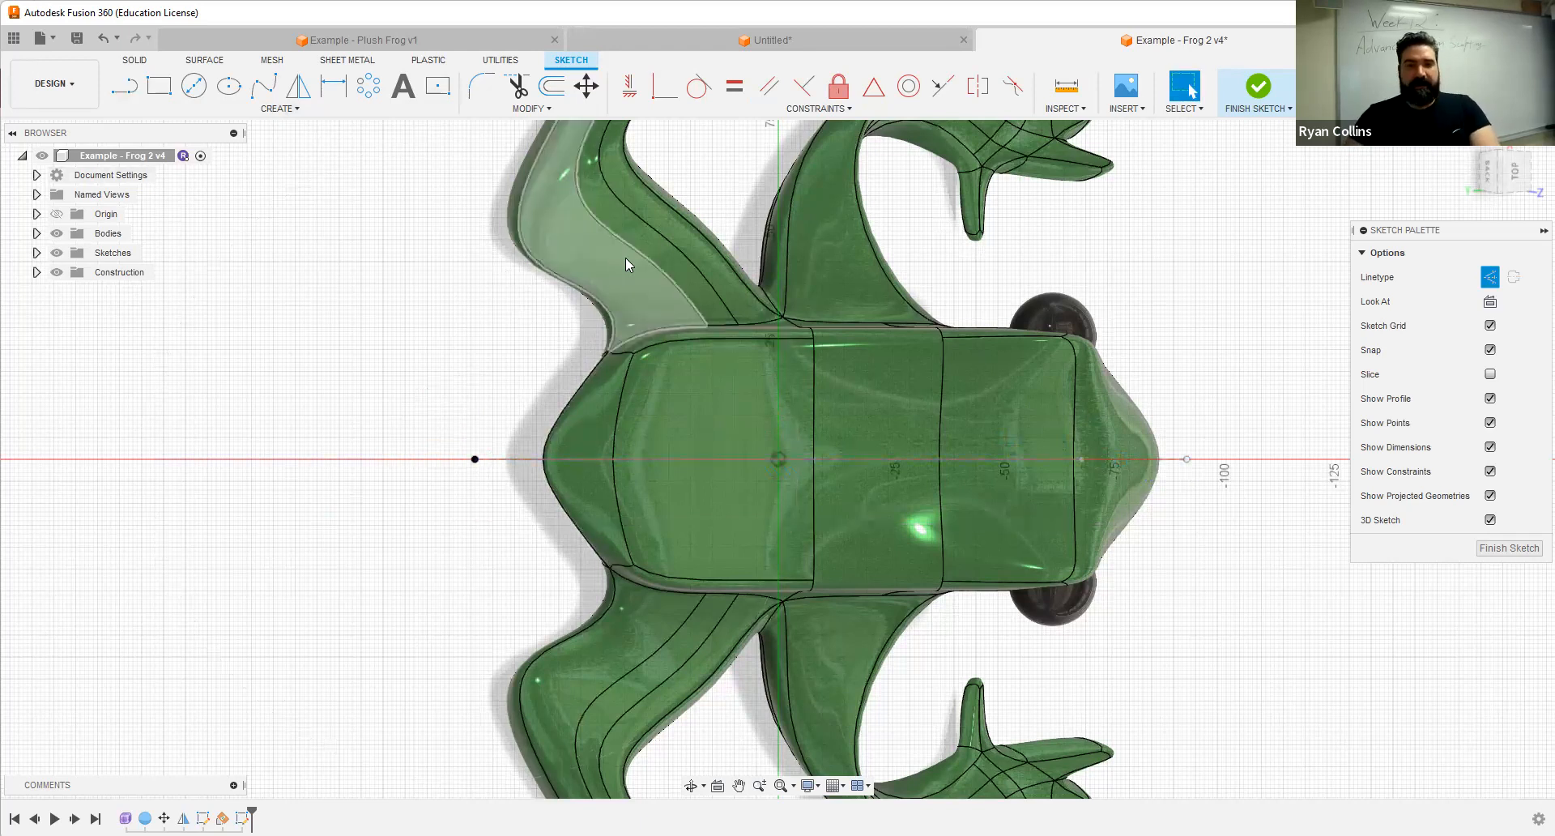
# Step: Sketch a wavy five-point fit spline lengthwise on one side of the back's centreline and make it a regular line
pyautogui.moveTo(344, 304); pyautogui.dragTo(149, 293, button='middle')
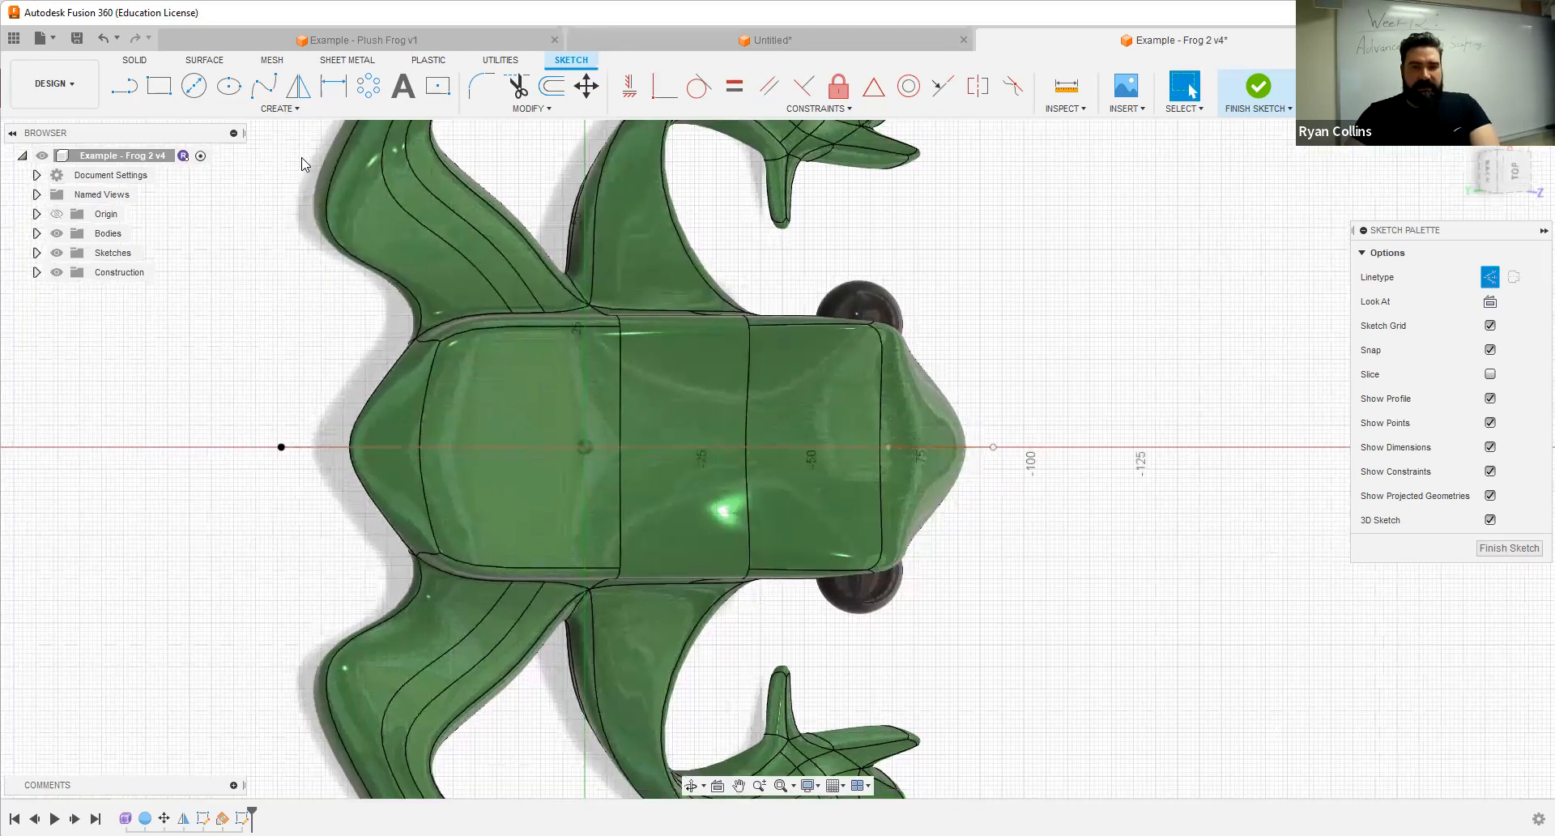
pyautogui.click(260, 96)
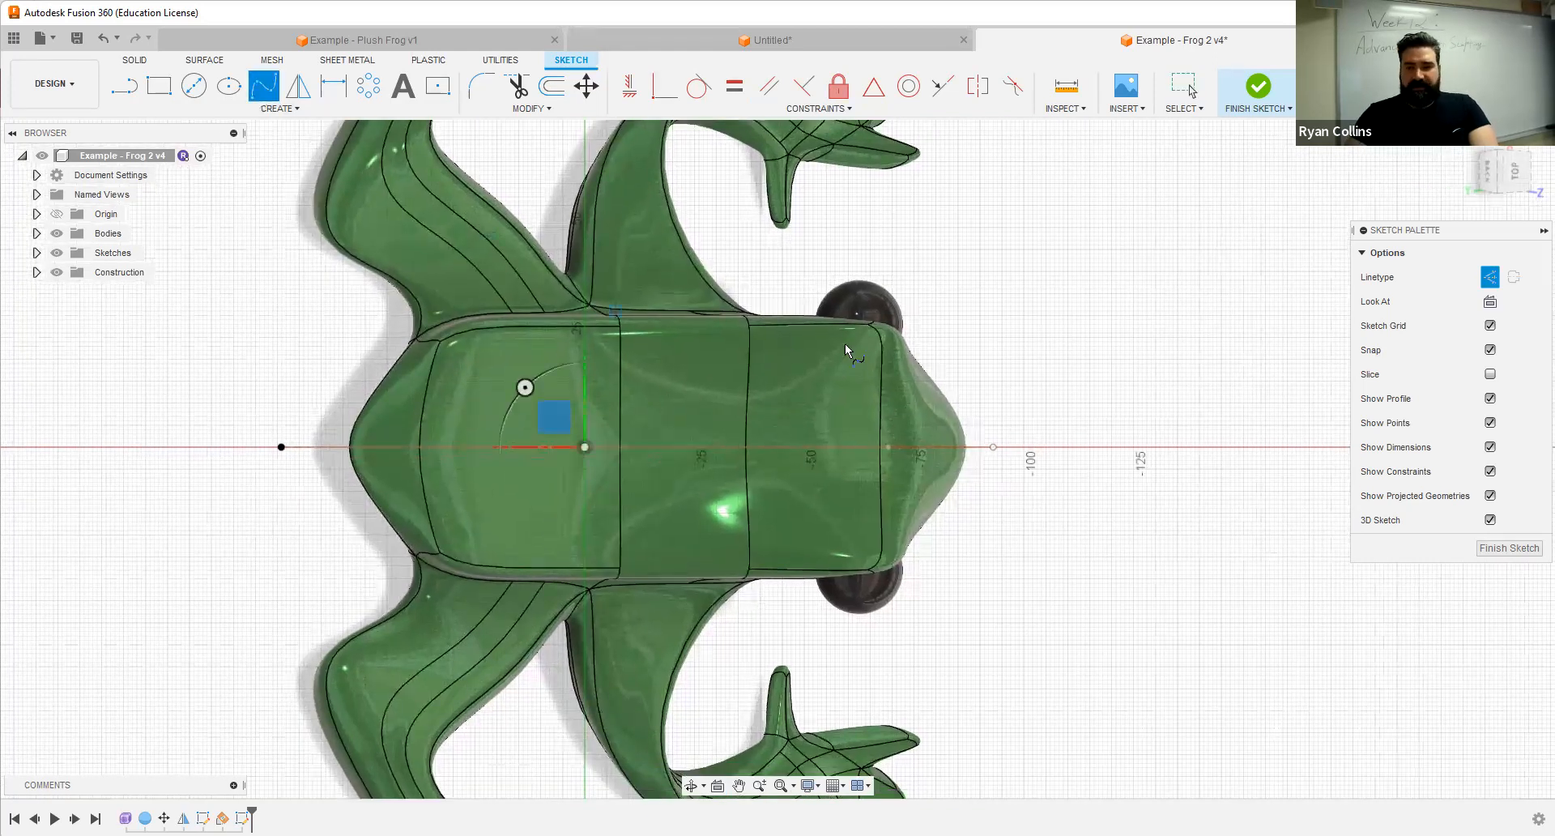
pyautogui.click(784, 348)
pyautogui.click(733, 385)
pyautogui.click(646, 353)
pyautogui.click(536, 402)
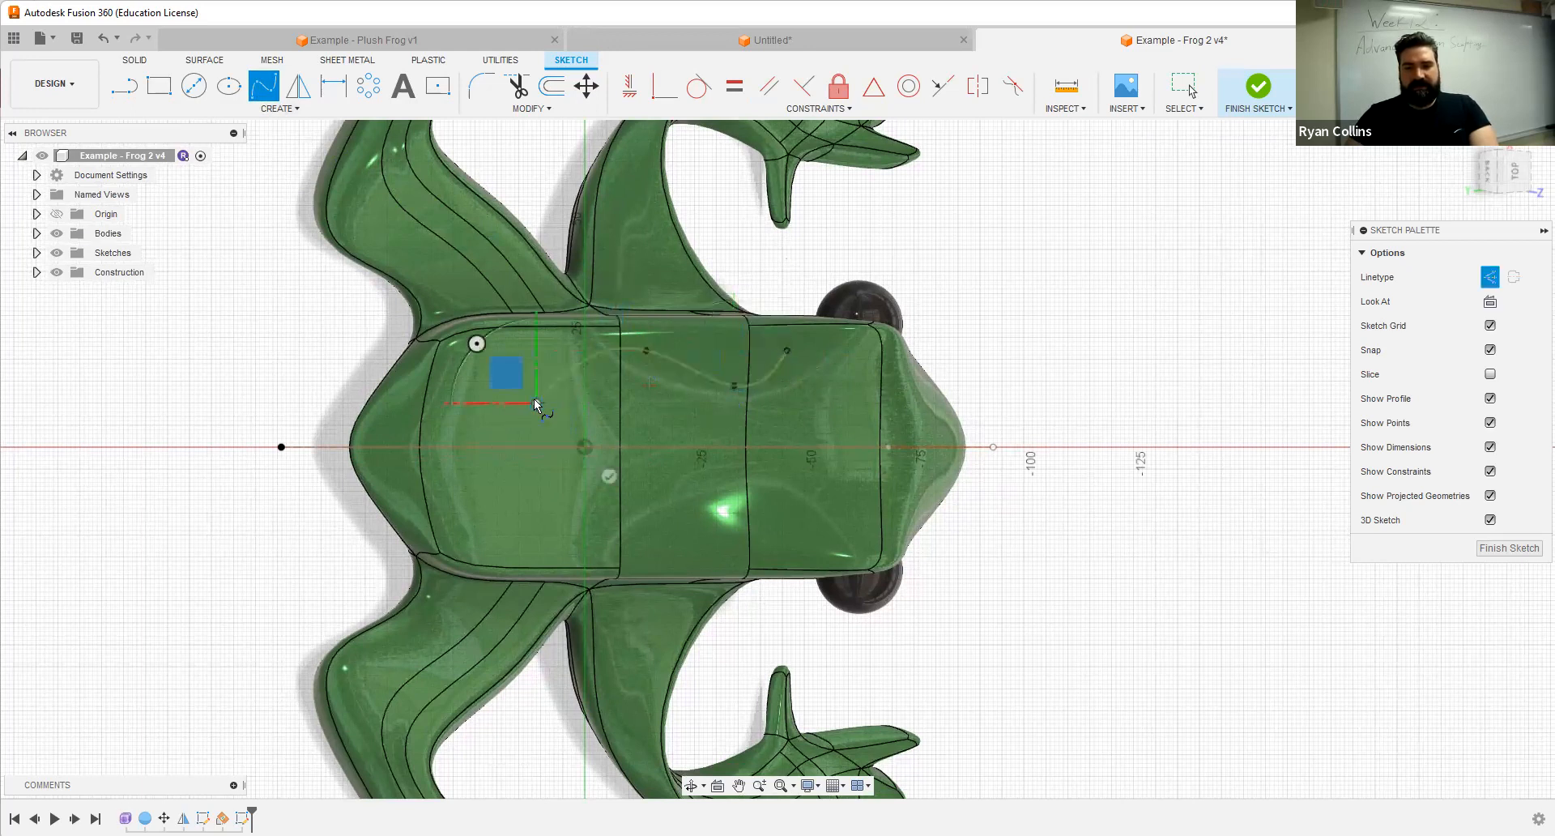
pyautogui.click(484, 394)
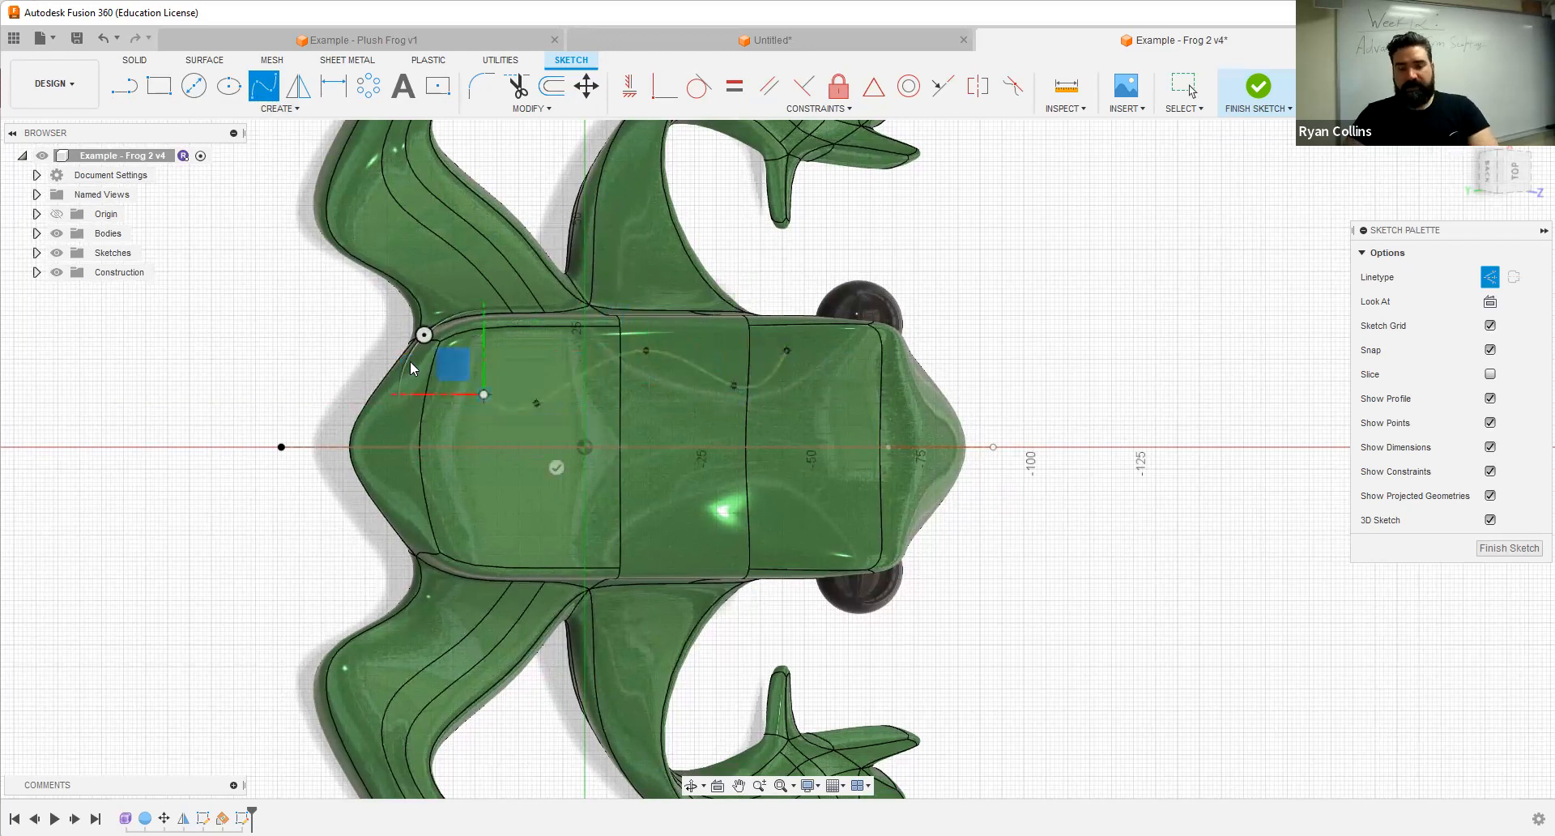
pyautogui.click(425, 334)
pyautogui.keyDown('shift'); pyautogui.moveTo(669, 374); pyautogui.dragTo(615, 577, button='middle'); pyautogui.keyUp('shift')
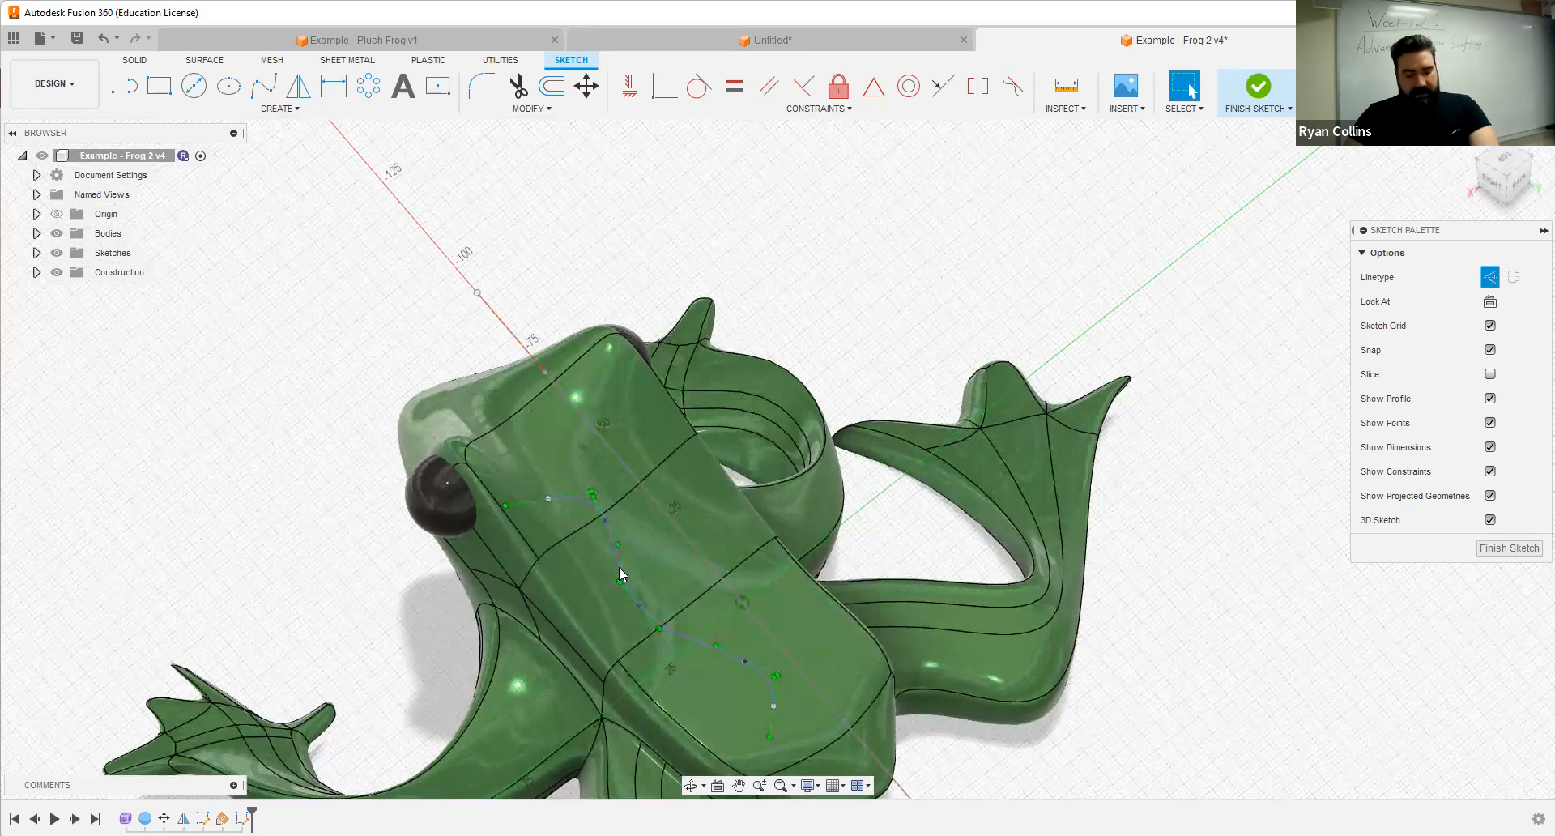
pyautogui.click(619, 567)
pyautogui.click(382, 273)
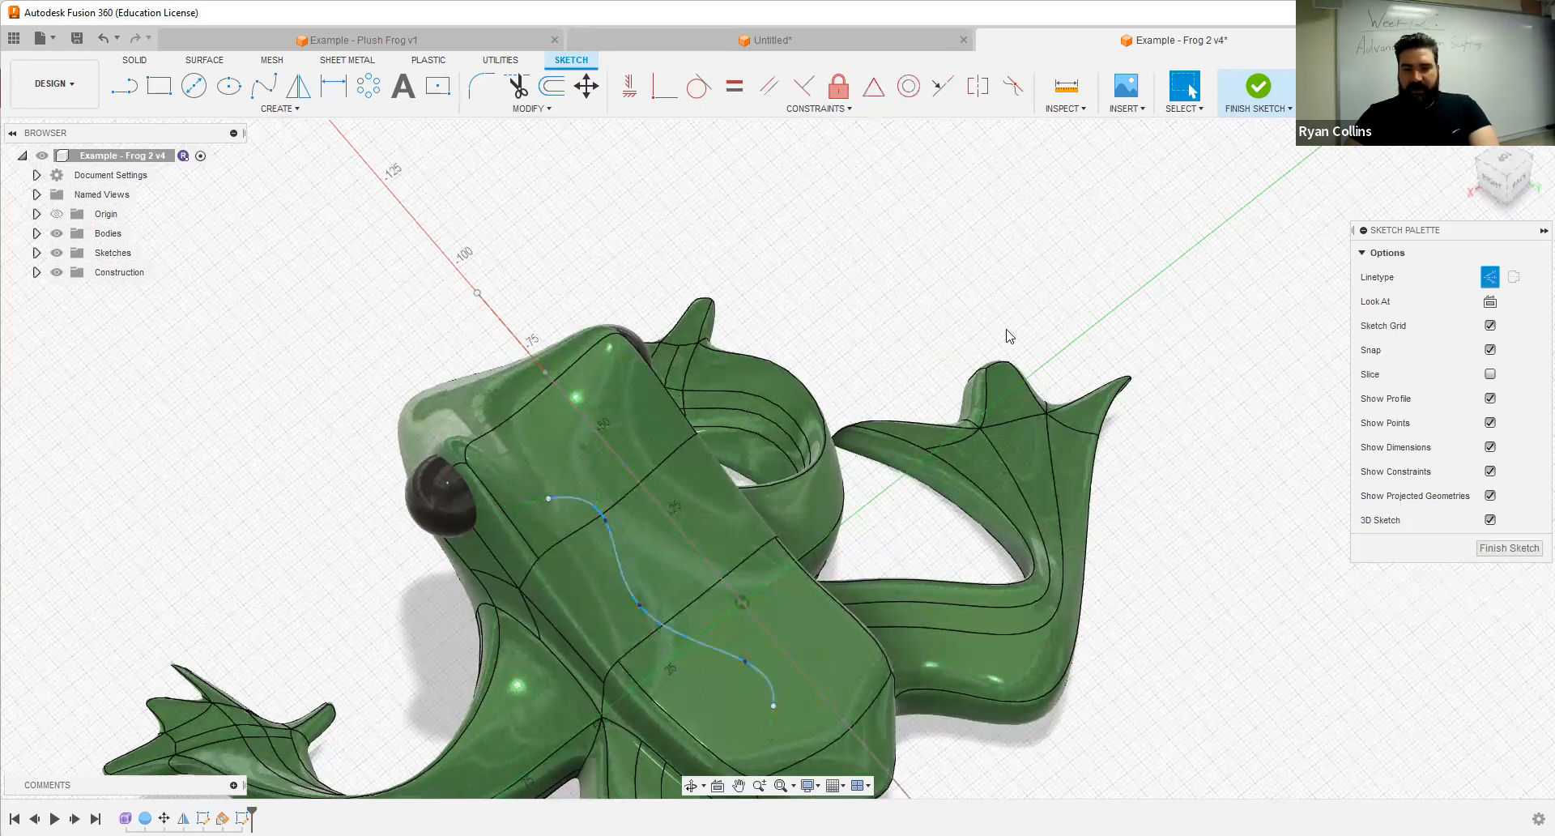
# Step: Offset the wavy spline by 4 mm toward the centreline and make the offset curve a regular line
pyautogui.keyDown('shift'); pyautogui.moveTo(1111, 336); pyautogui.dragTo(1013, 344, button='middle'); pyautogui.keyUp('shift')
pyautogui.click(1502, 172)
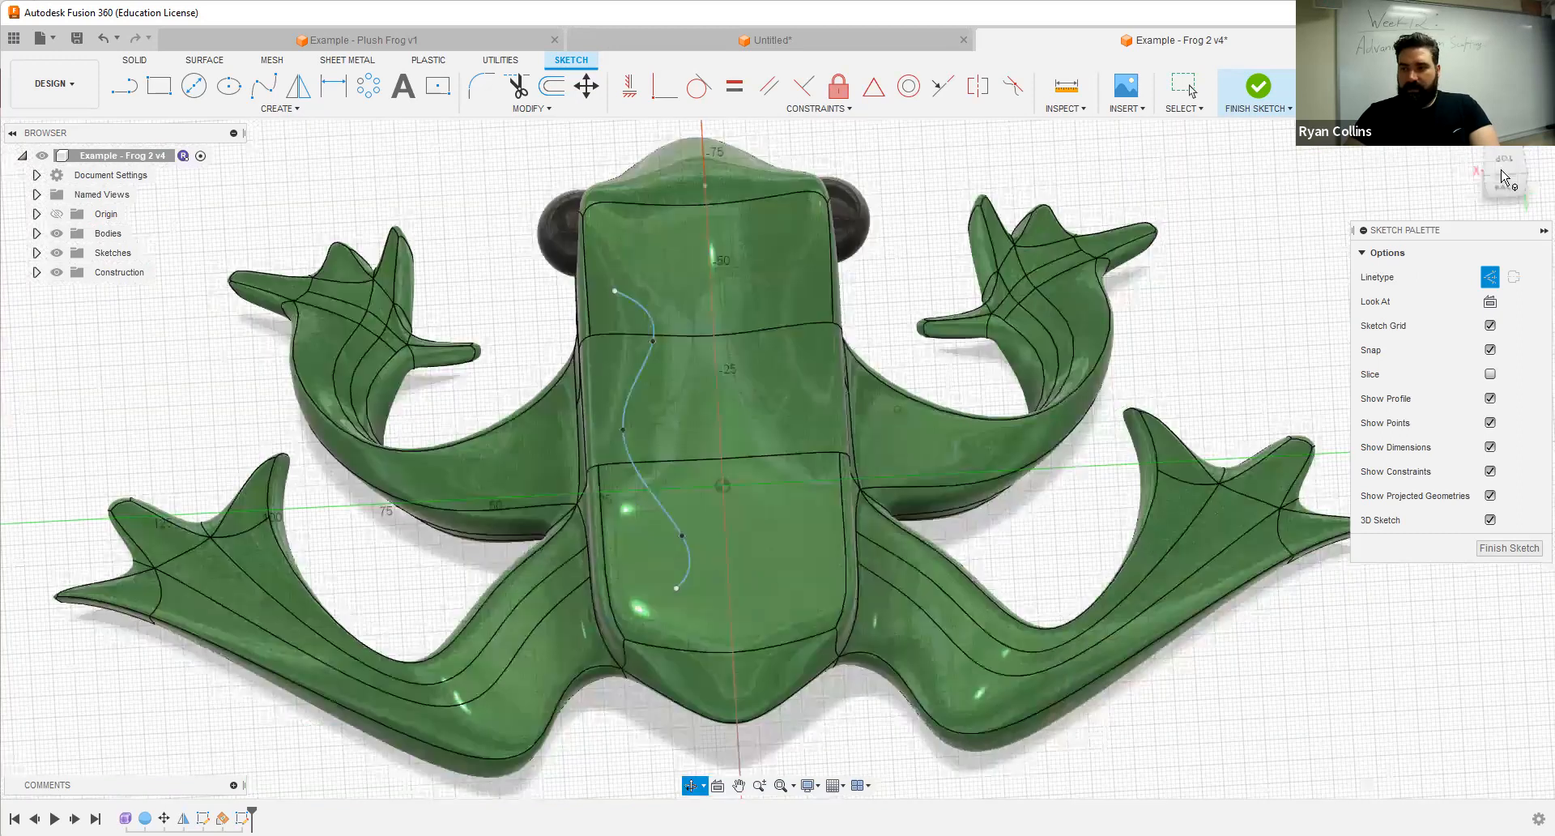
pyautogui.keyDown('shift'); pyautogui.moveTo(1439, 223); pyautogui.dragTo(1514, 173, button='middle'); pyautogui.keyUp('shift')
pyautogui.click(1511, 170)
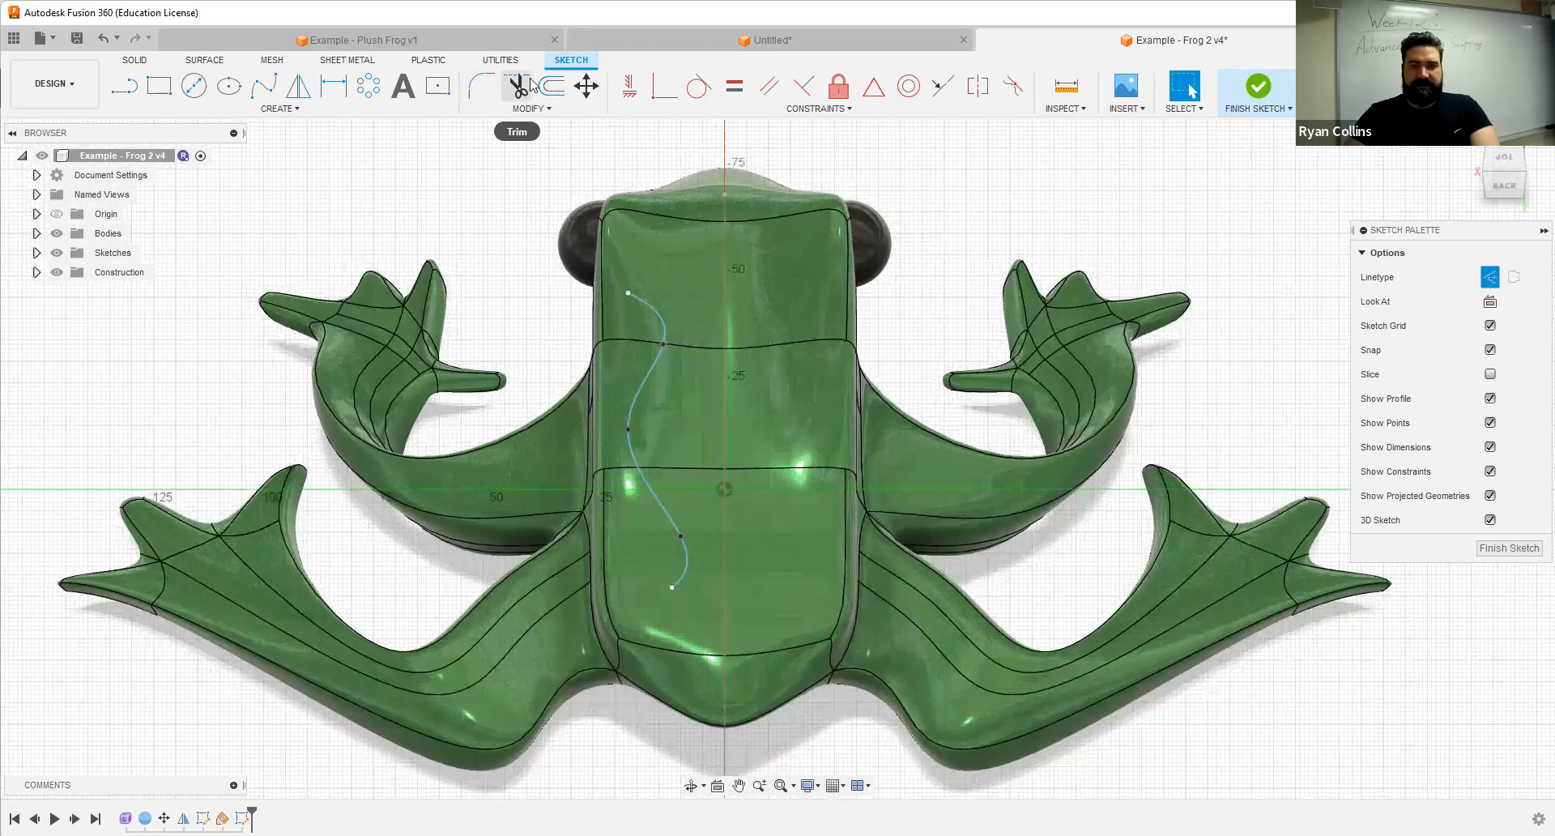
pyautogui.click(553, 85)
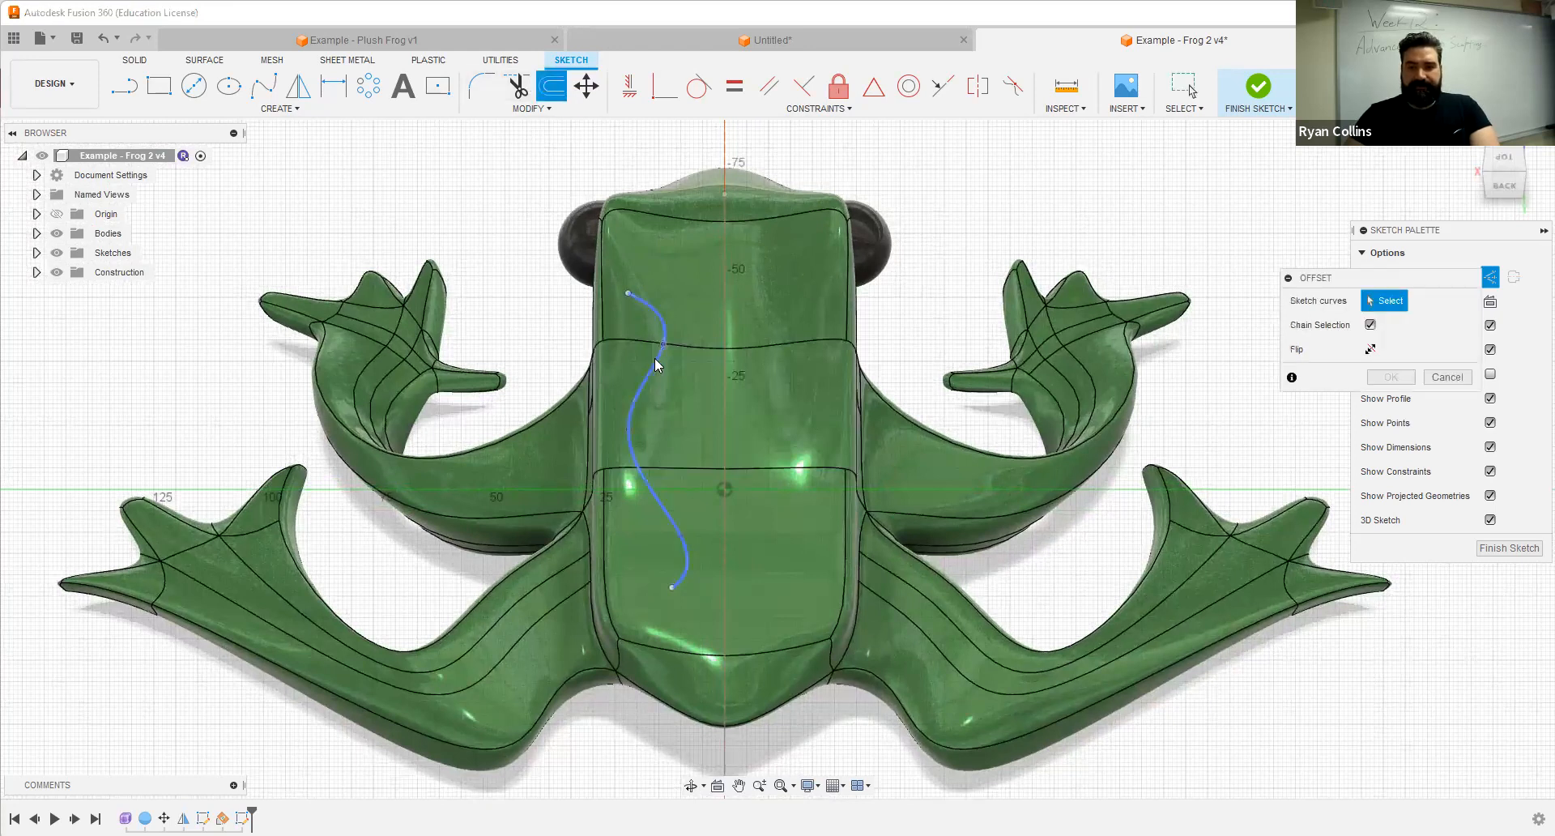
pyautogui.click(658, 360)
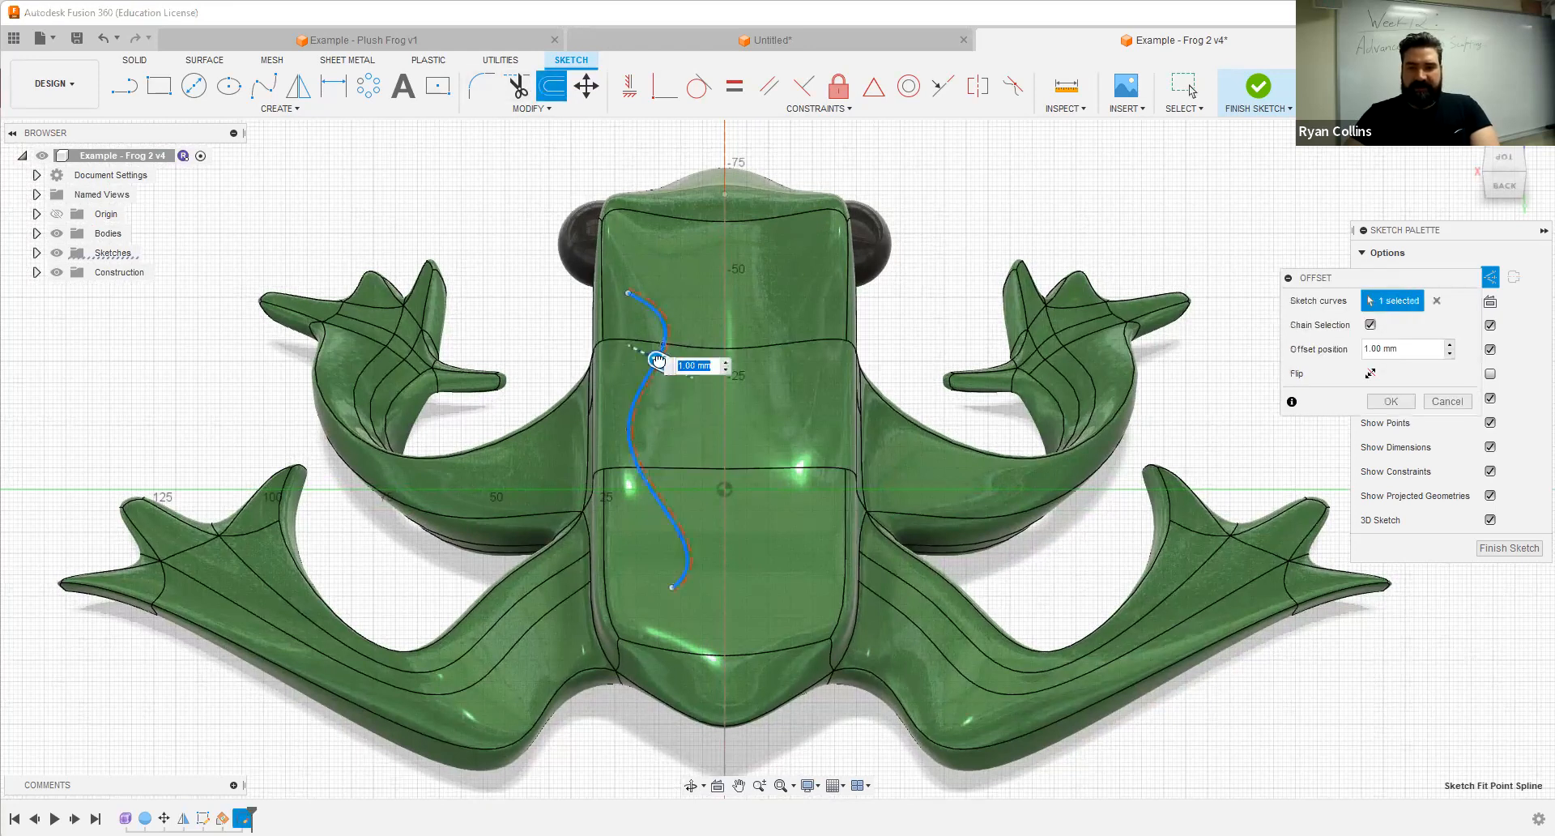
pyautogui.write('4')
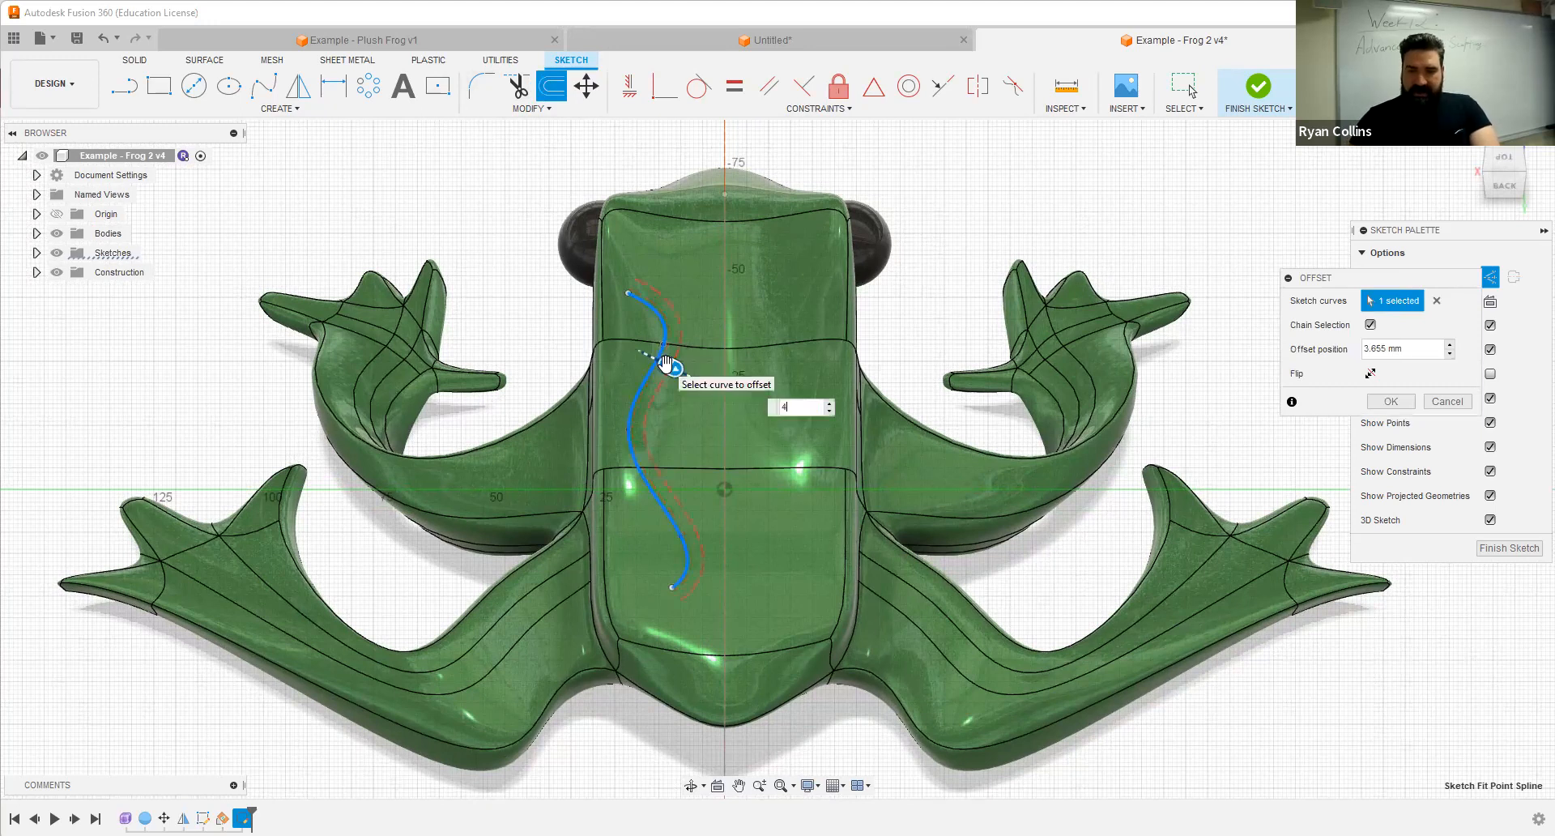
pyautogui.press('Return')
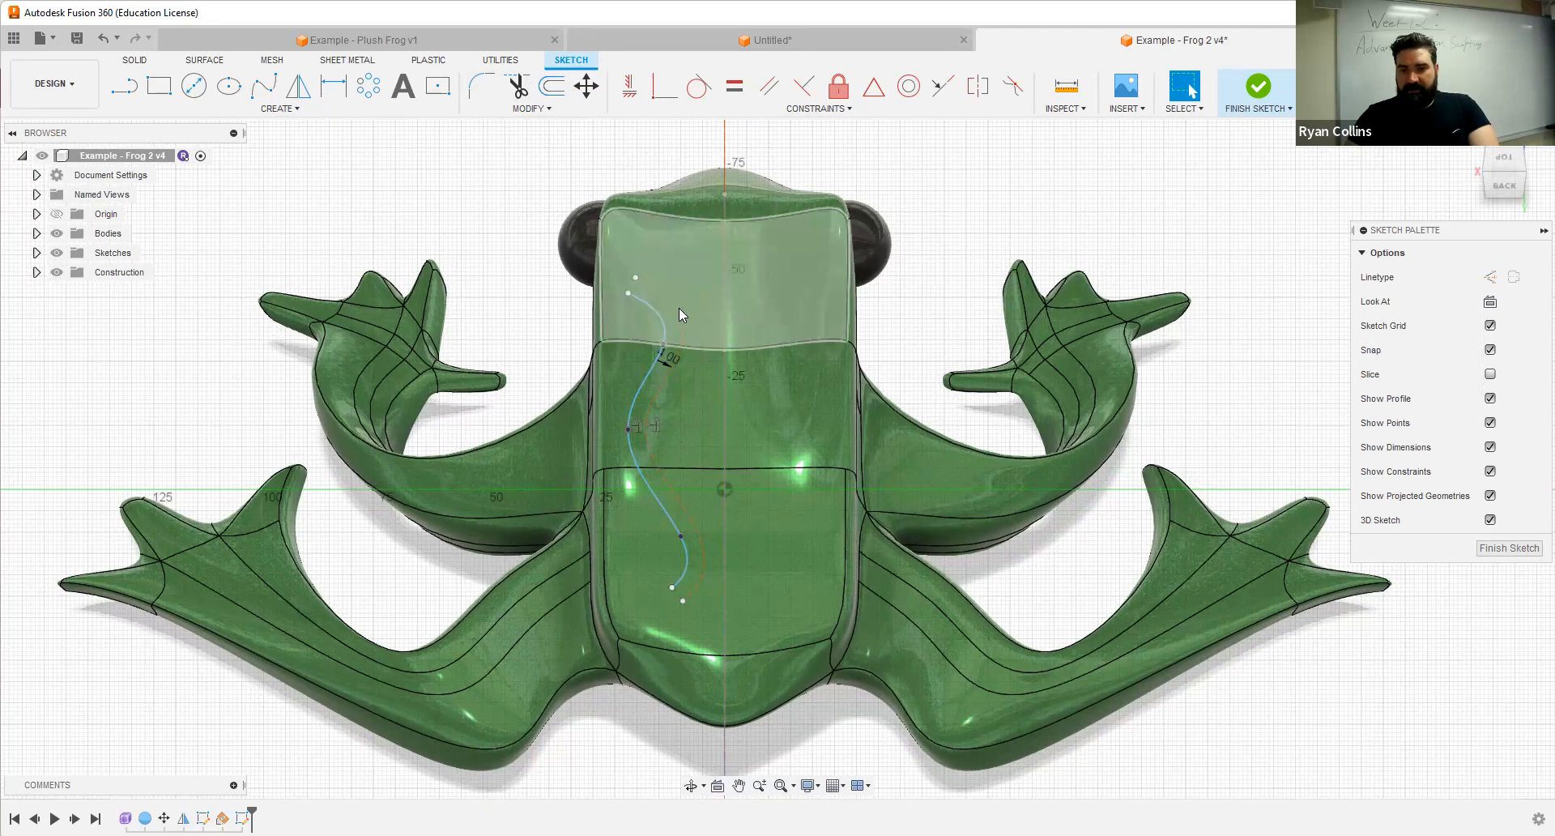
pyautogui.click(679, 308)
pyautogui.press('x')
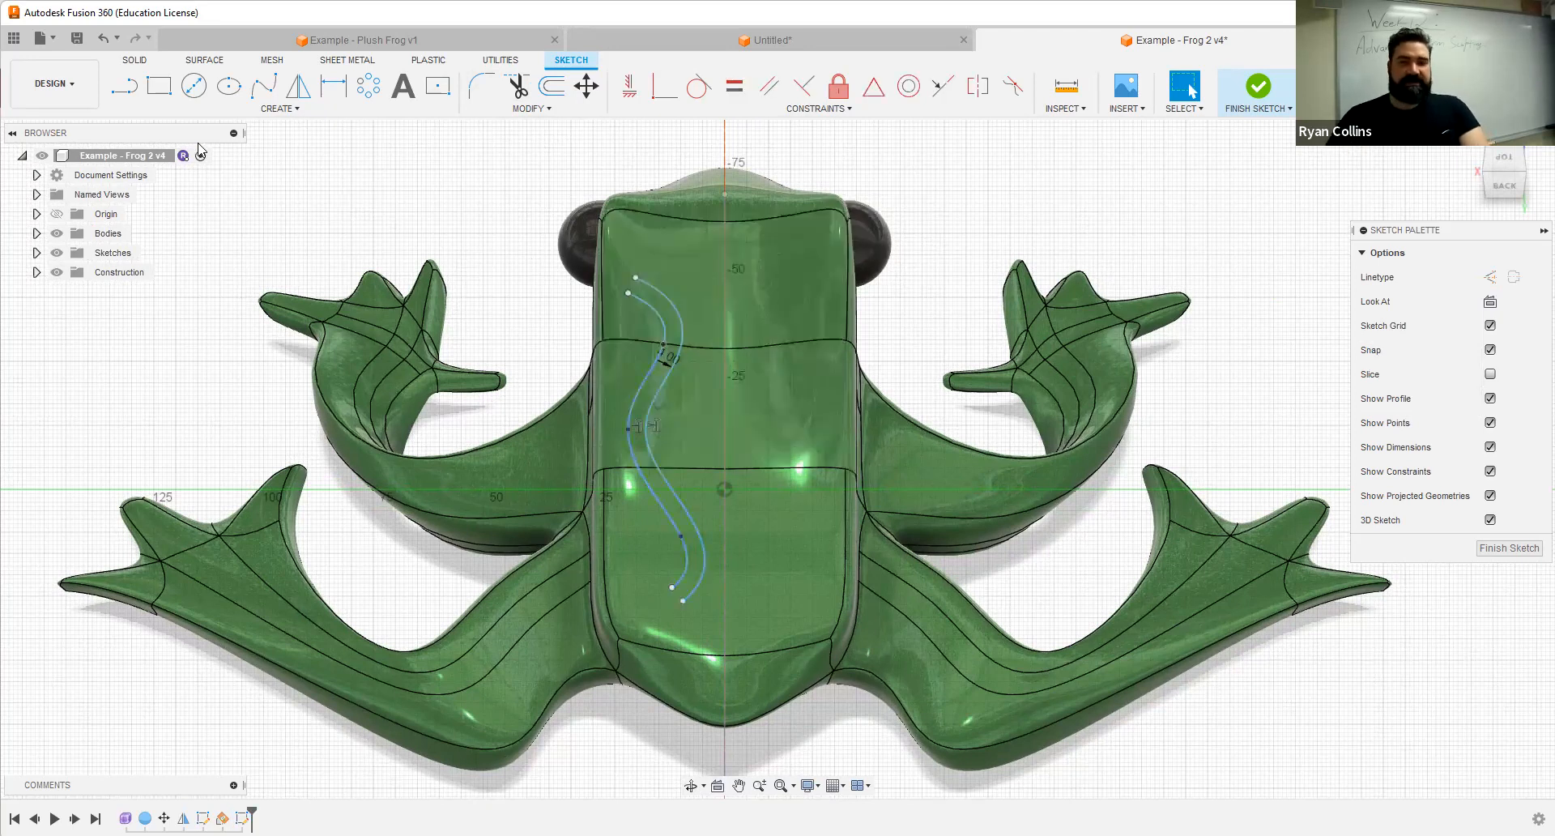
# Step: Draw a 2-Point Circle between the two curves' endpoints at each end of the wavy stripe
pyautogui.click(260, 111)
pyautogui.moveTo(129, 160)
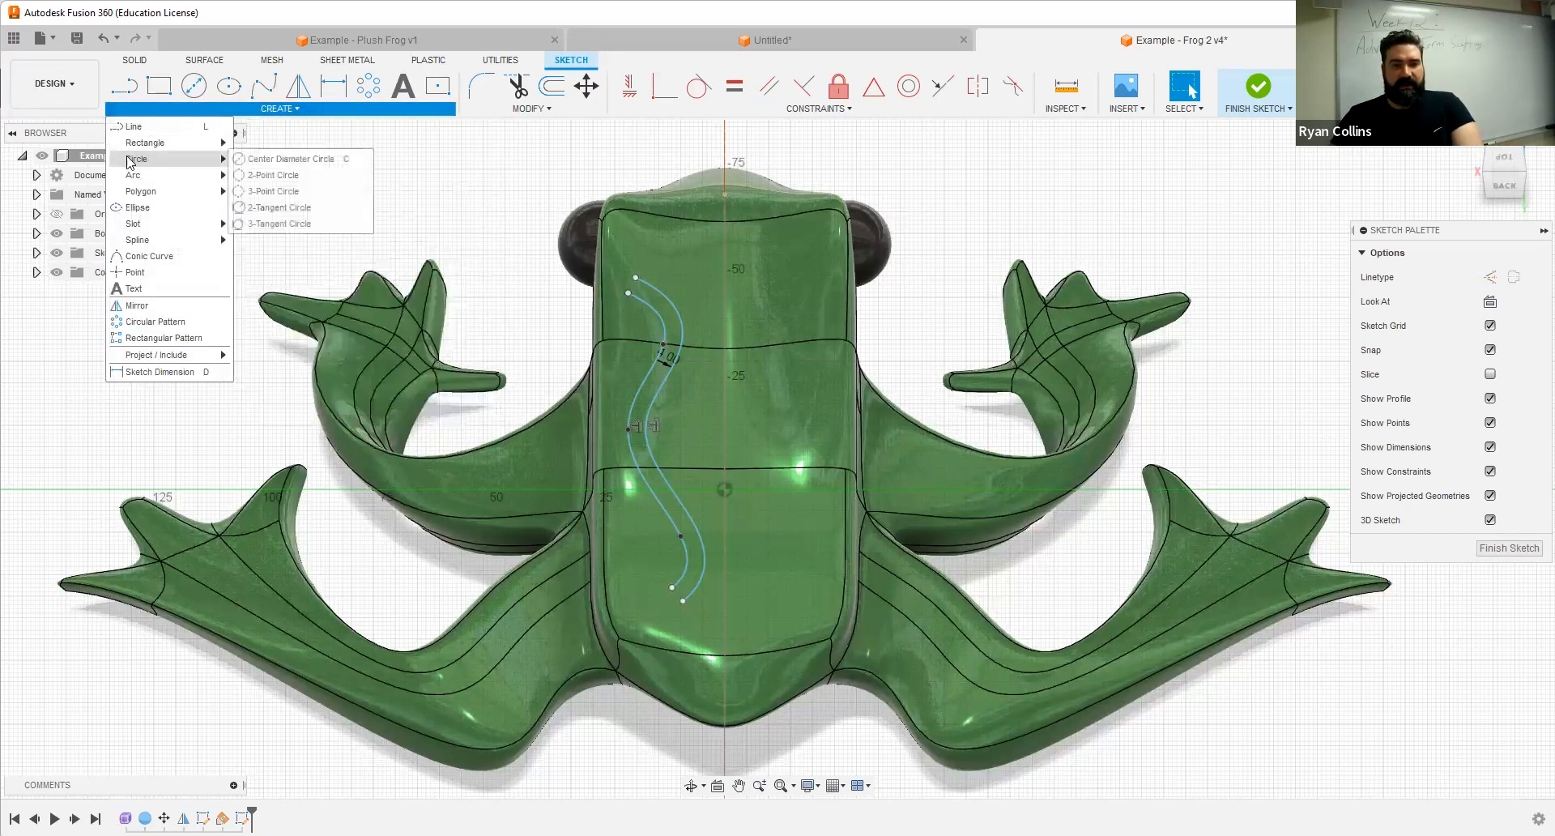
pyautogui.click(263, 176)
pyautogui.scroll(5, 649, 320)
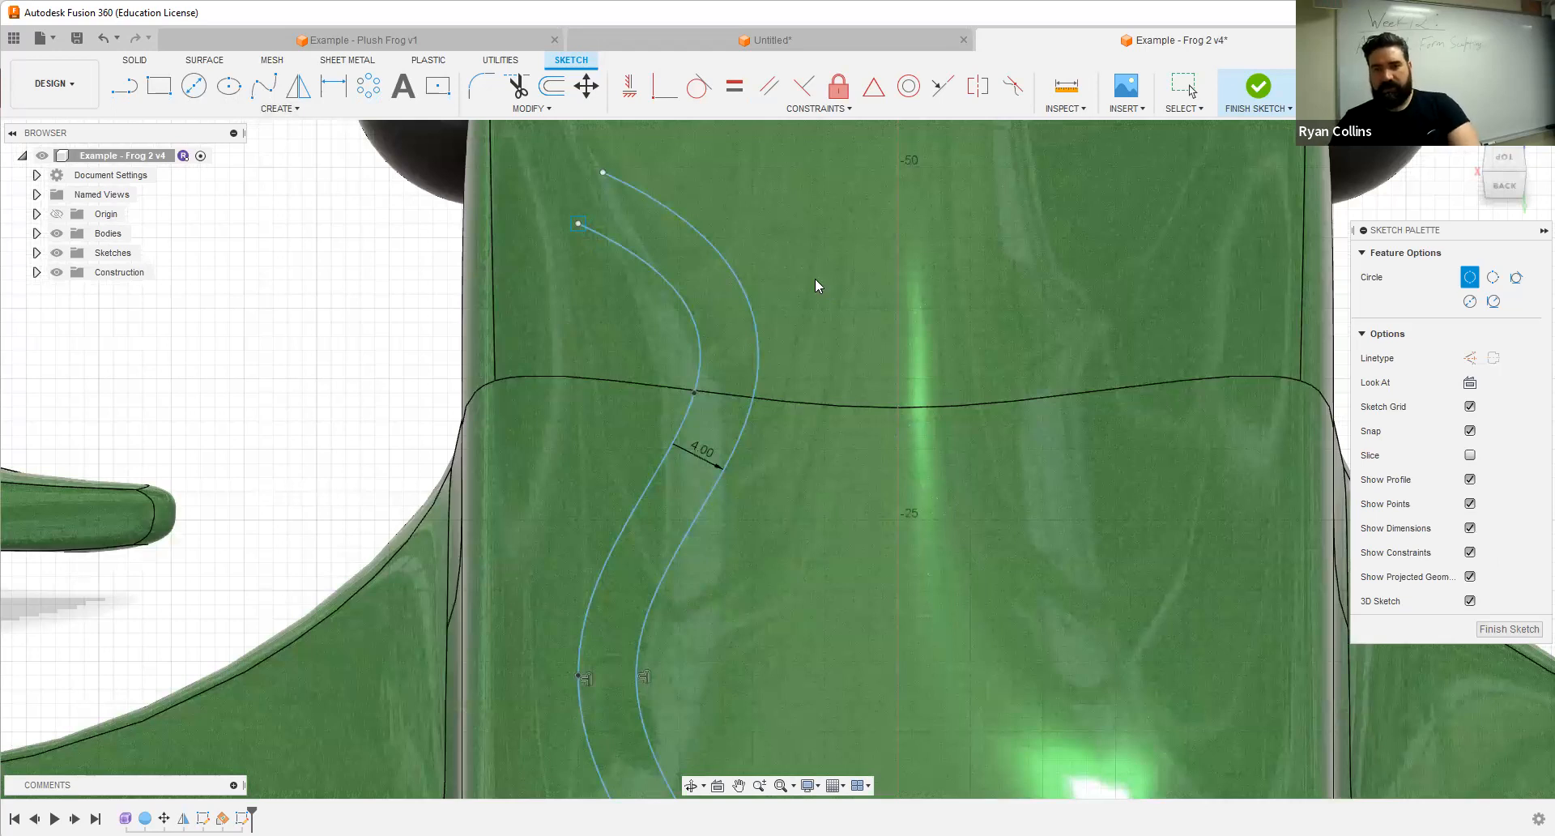
pyautogui.press('Escape')
pyautogui.moveTo(695, 543); pyautogui.dragTo(518, 146, button='middle')
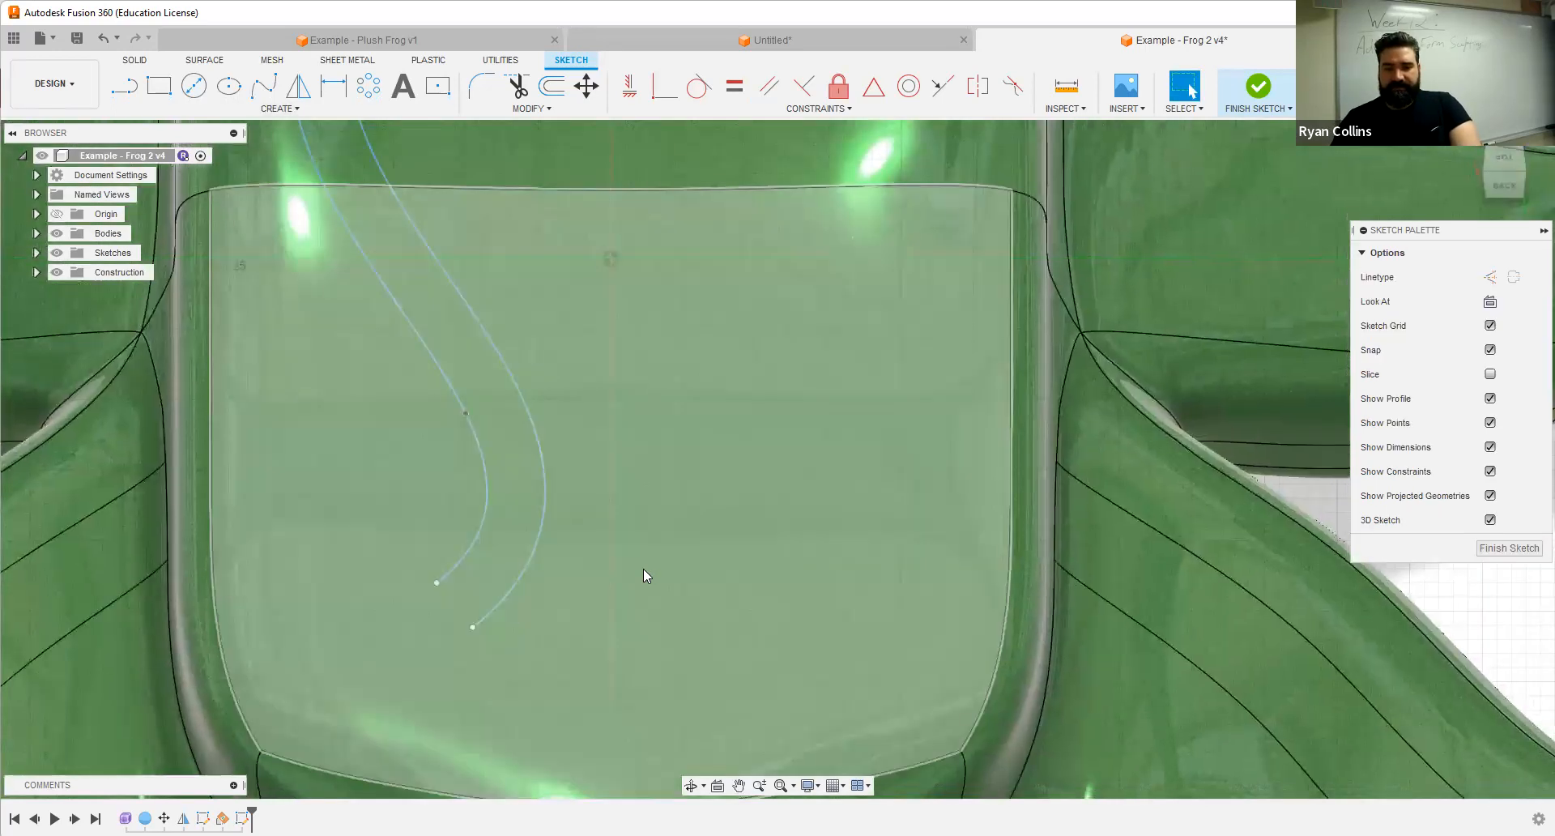
pyautogui.rightClick(643, 569)
pyautogui.click(649, 519)
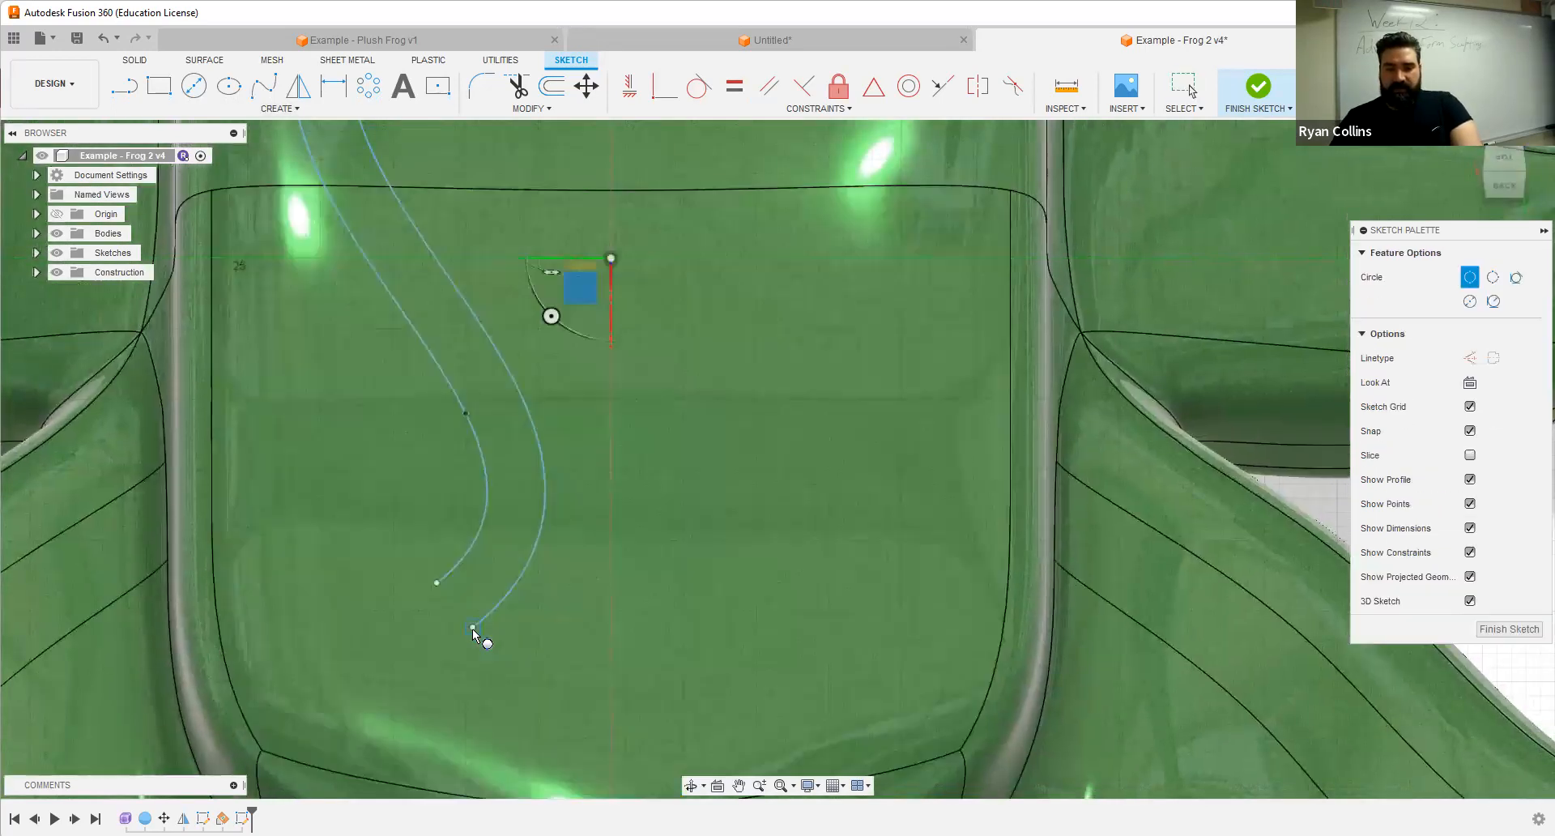
pyautogui.click(435, 581)
# Step: Trim the inner halves of both end circles so the stripe has rounded ends
pyautogui.click(518, 85)
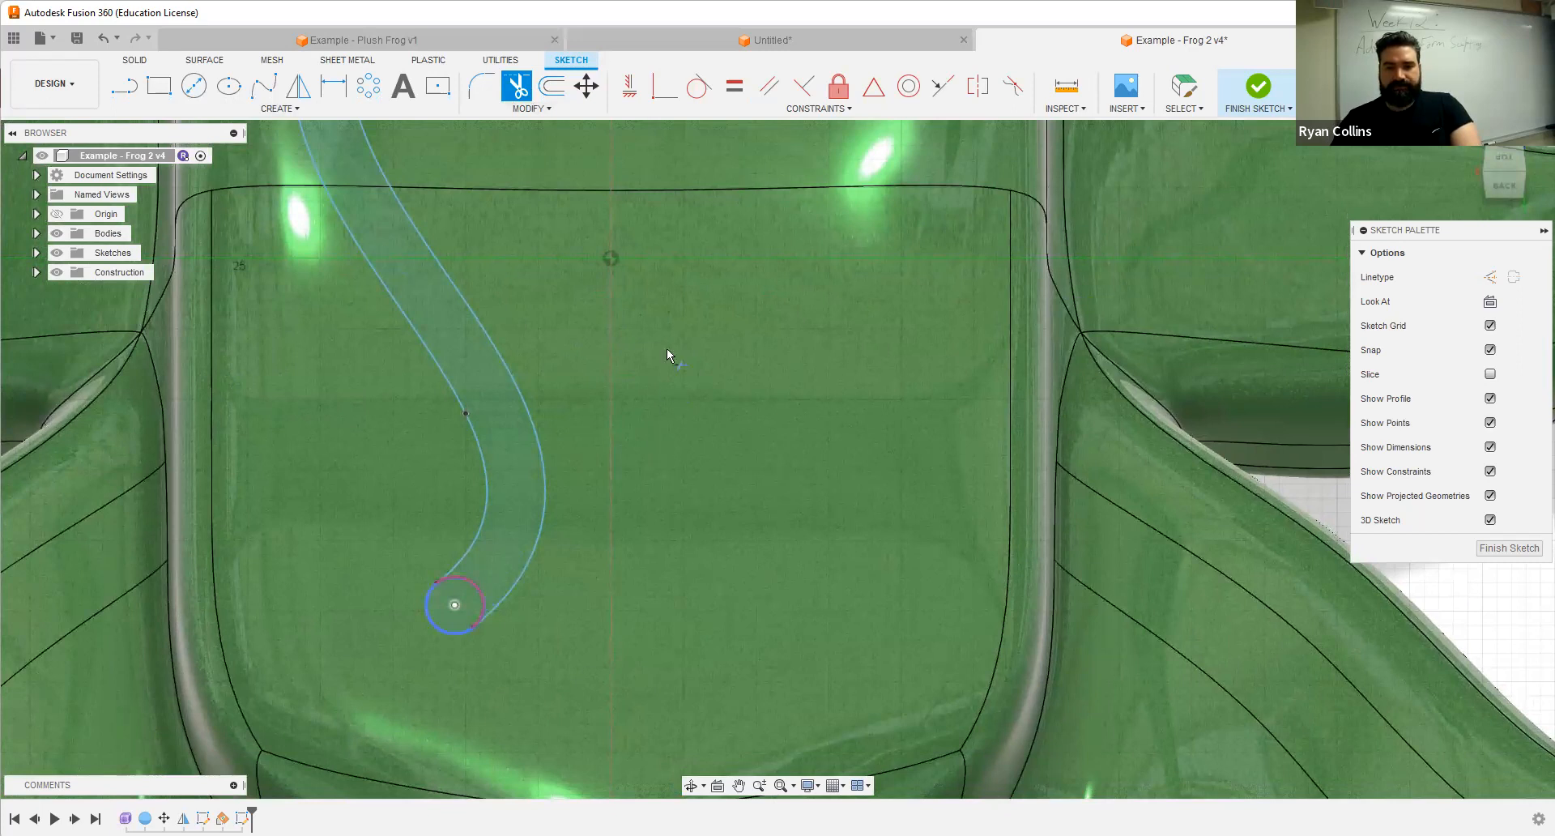
pyautogui.moveTo(668, 348); pyautogui.dragTo(843, 753, button='middle')
pyautogui.moveTo(572, 137); pyautogui.dragTo(572, 348, button='middle')
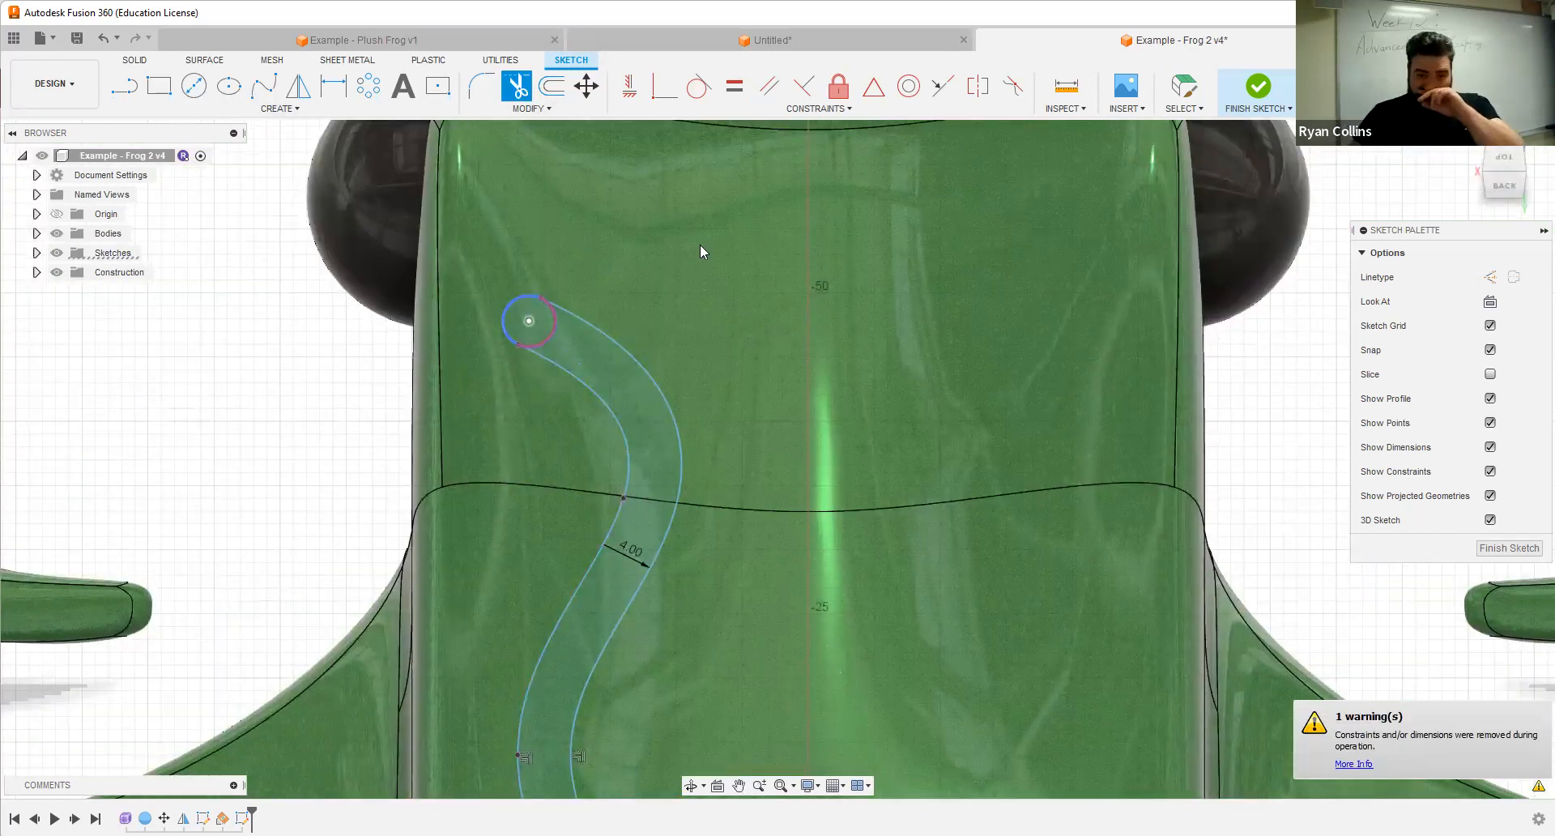
pyautogui.press('Escape')
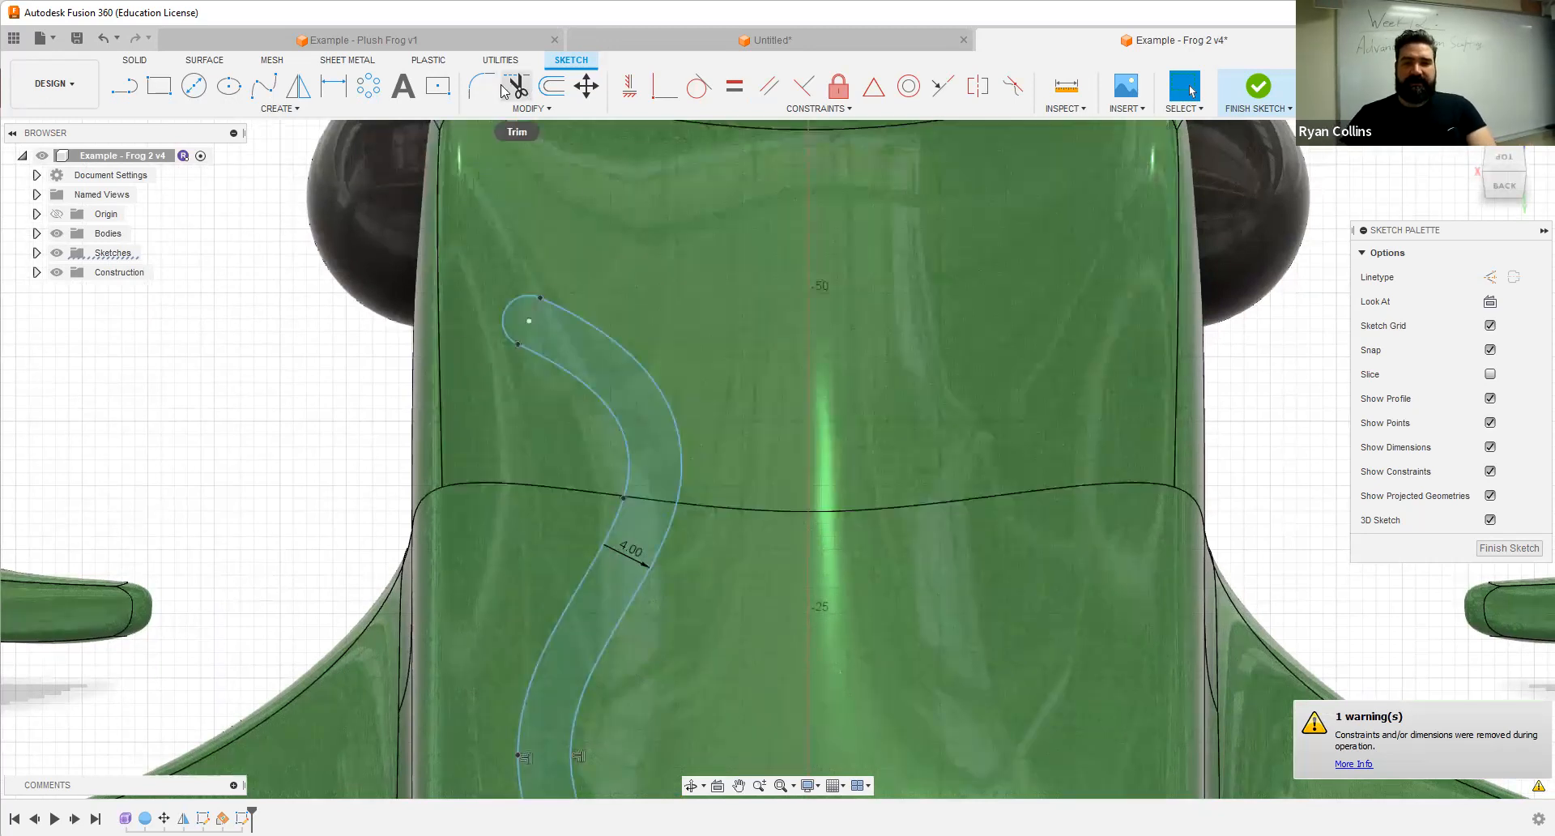
pyautogui.click(552, 85)
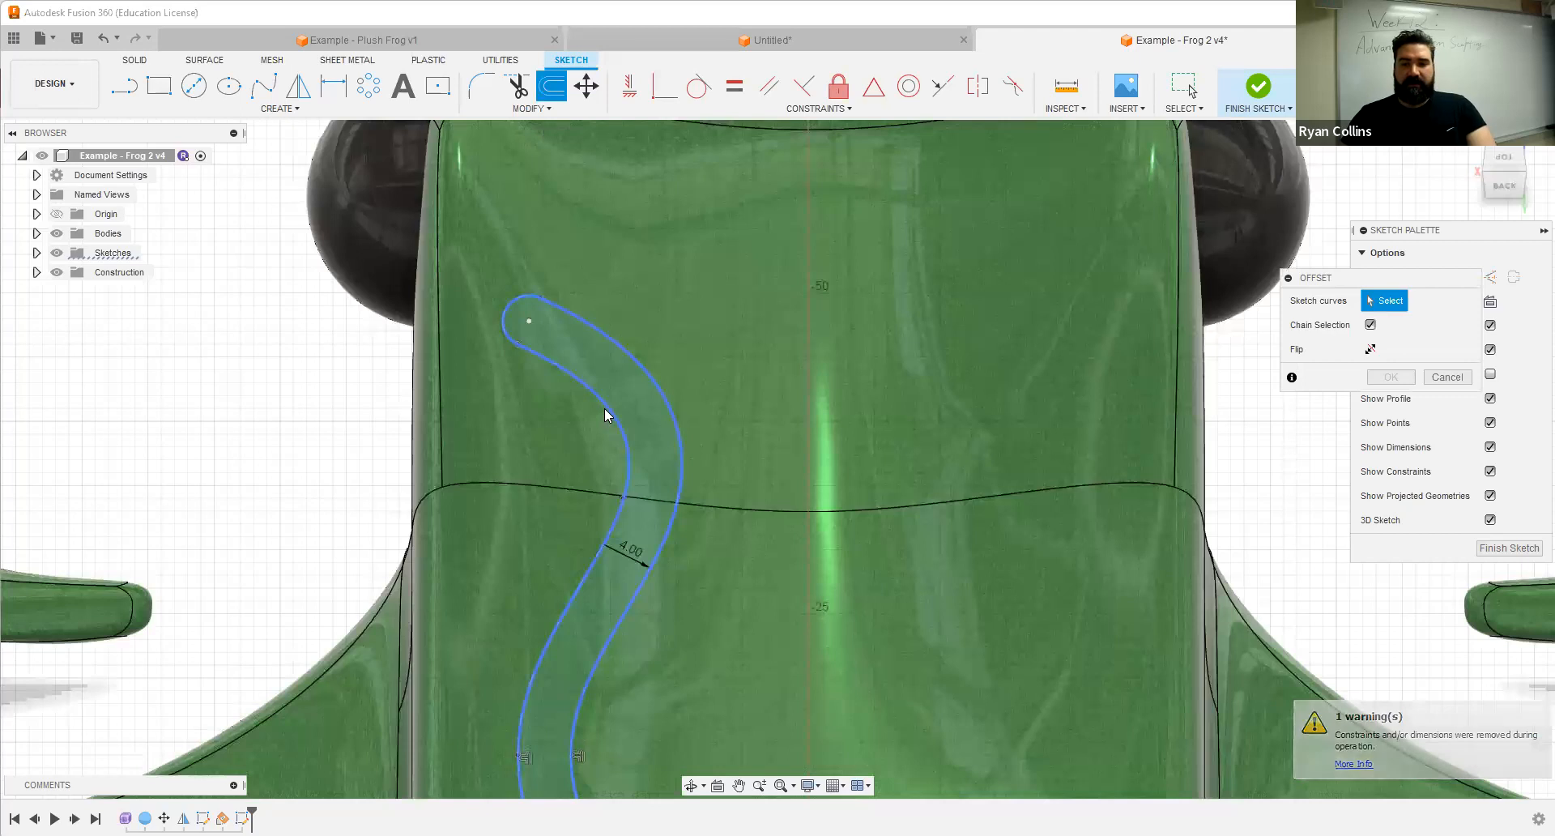
pyautogui.click(1393, 555)
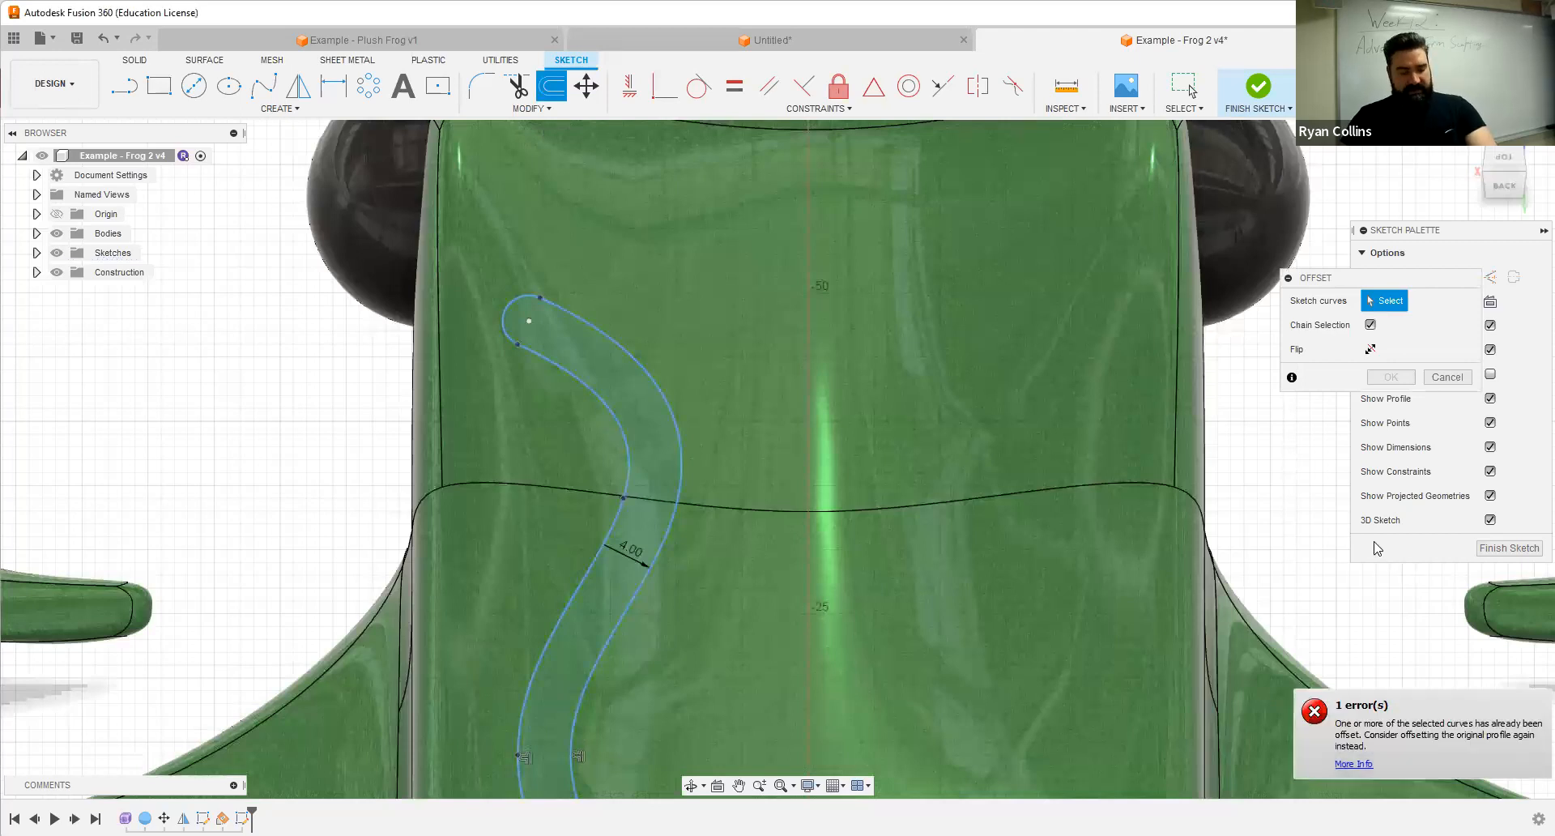
pyautogui.press('Escape')
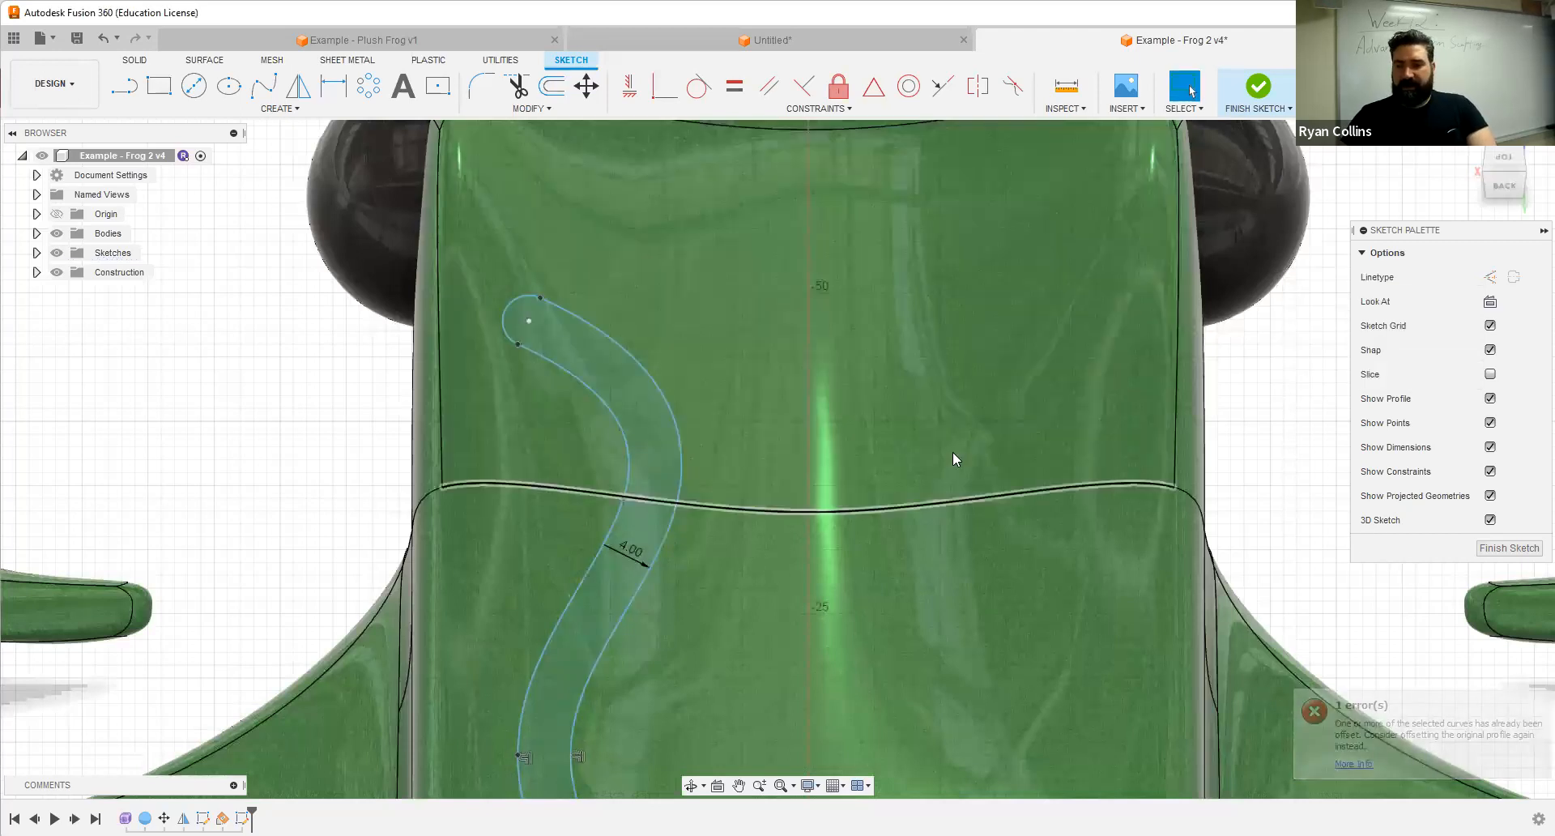
# Step: Finish the wavy stripe sketch on the angled plane
pyautogui.moveTo(937, 494); pyautogui.dragTo(844, 267, button='middle')
pyautogui.scroll(-3, 897, 526)
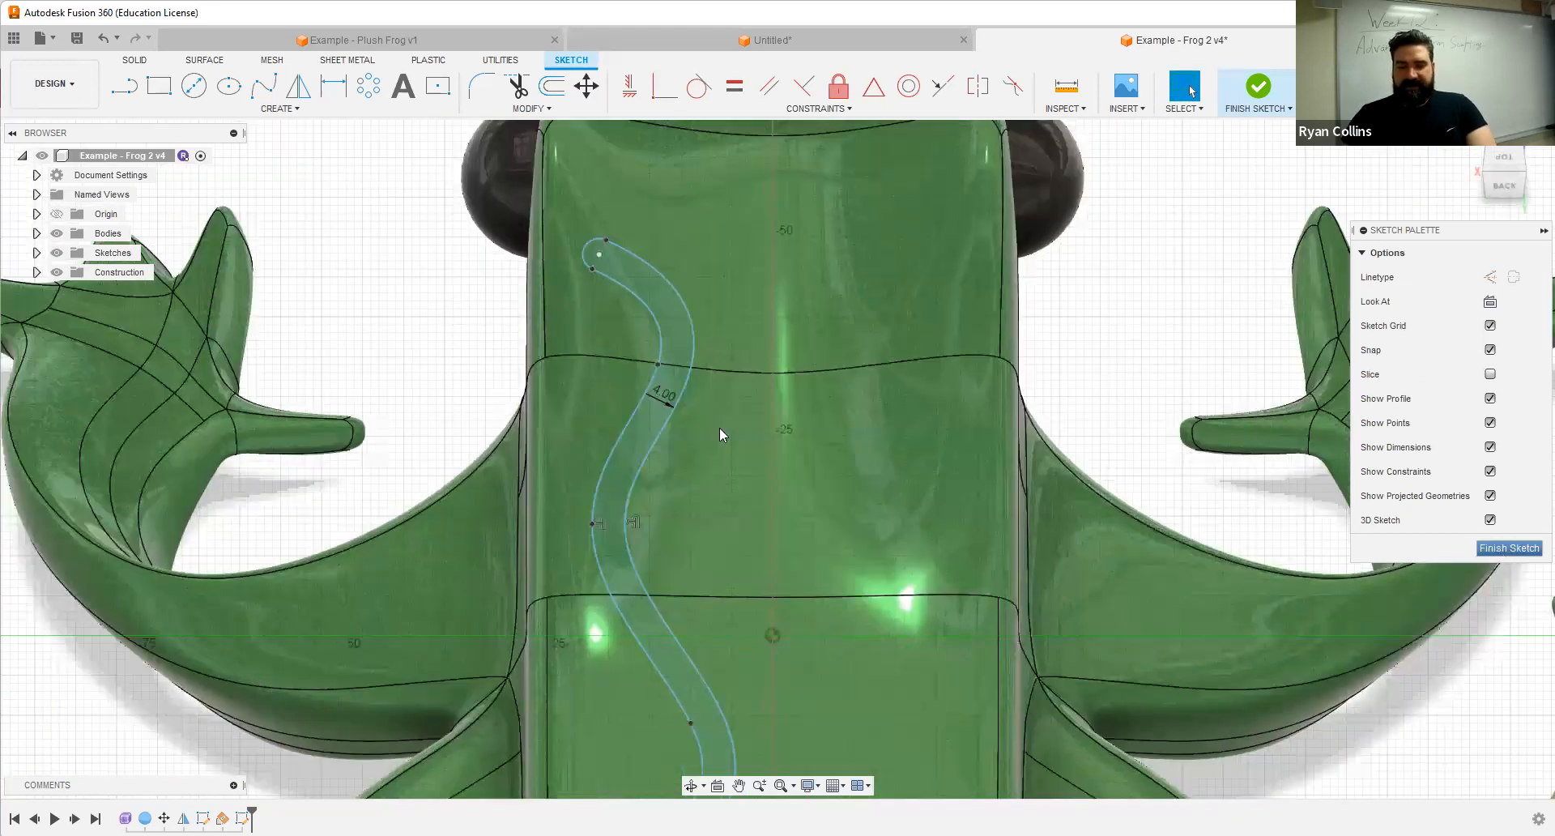
pyautogui.moveTo(876, 451)
pyautogui.keyDown('shift'); pyautogui.mouseDown(button='middle')
pyautogui.moveTo(917, 432)
pyautogui.moveTo(852, 387)
pyautogui.moveTo(812, 160)
pyautogui.moveTo(783, 217)
pyautogui.mouseUp(button='middle'); pyautogui.keyUp('shift')
pyautogui.moveTo(831, 599); pyautogui.dragTo(825, 236, button='middle')
pyautogui.keyDown('shift'); pyautogui.moveTo(844, 633); pyautogui.dragTo(788, 552, button='middle'); pyautogui.keyUp('shift')
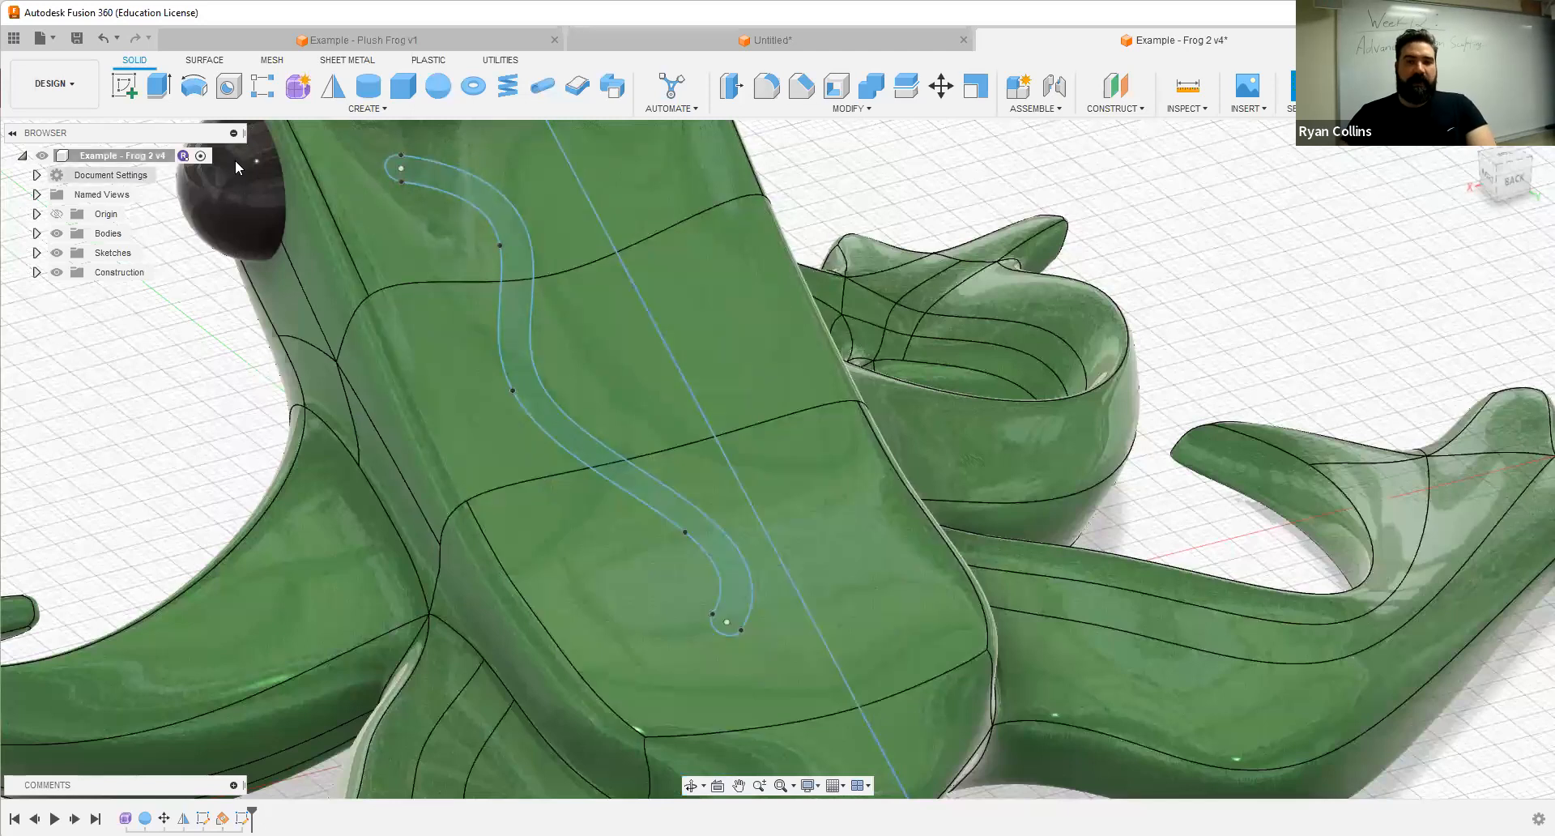
# Step: Split the three upper back faces with the wavy stripe sketch profile, without extending the splitting tool
pyautogui.click(859, 112)
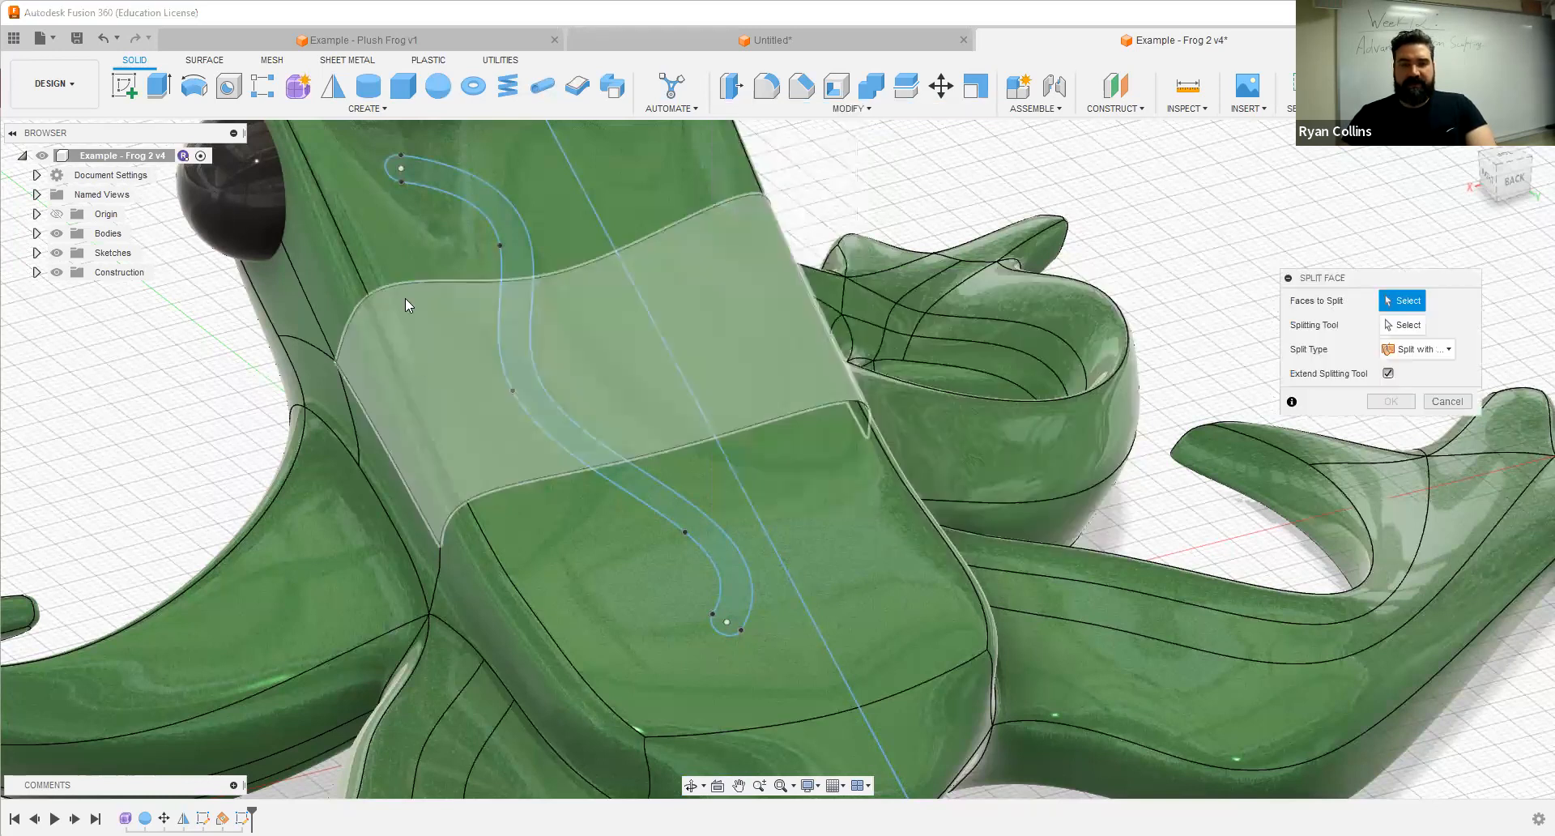
pyautogui.click(440, 340)
pyautogui.click(701, 438)
pyautogui.keyDown('shift'); pyautogui.moveTo(750, 382); pyautogui.dragTo(1462, 344, button='middle'); pyautogui.keyUp('shift')
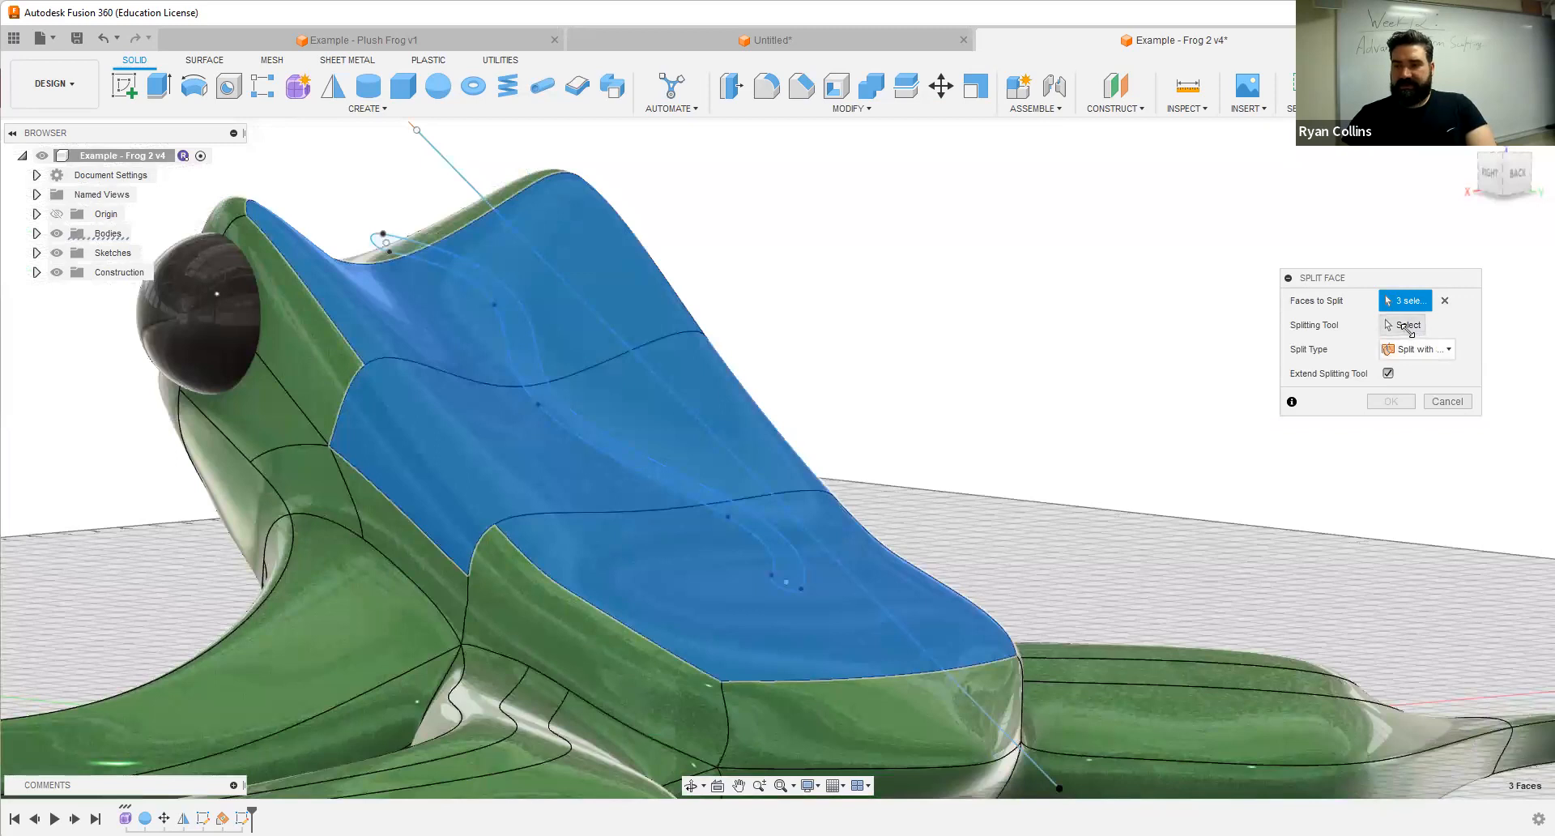
pyautogui.click(1405, 325)
pyautogui.click(429, 251)
pyautogui.moveTo(1037, 402)
pyautogui.keyDown('shift'); pyautogui.mouseDown(button='middle')
pyautogui.moveTo(1002, 421)
pyautogui.moveTo(1010, 398)
pyautogui.moveTo(975, 375)
pyautogui.moveTo(910, 375)
pyautogui.moveTo(1080, 406)
pyautogui.moveTo(1174, 388)
pyautogui.mouseUp(button='middle'); pyautogui.keyUp('shift')
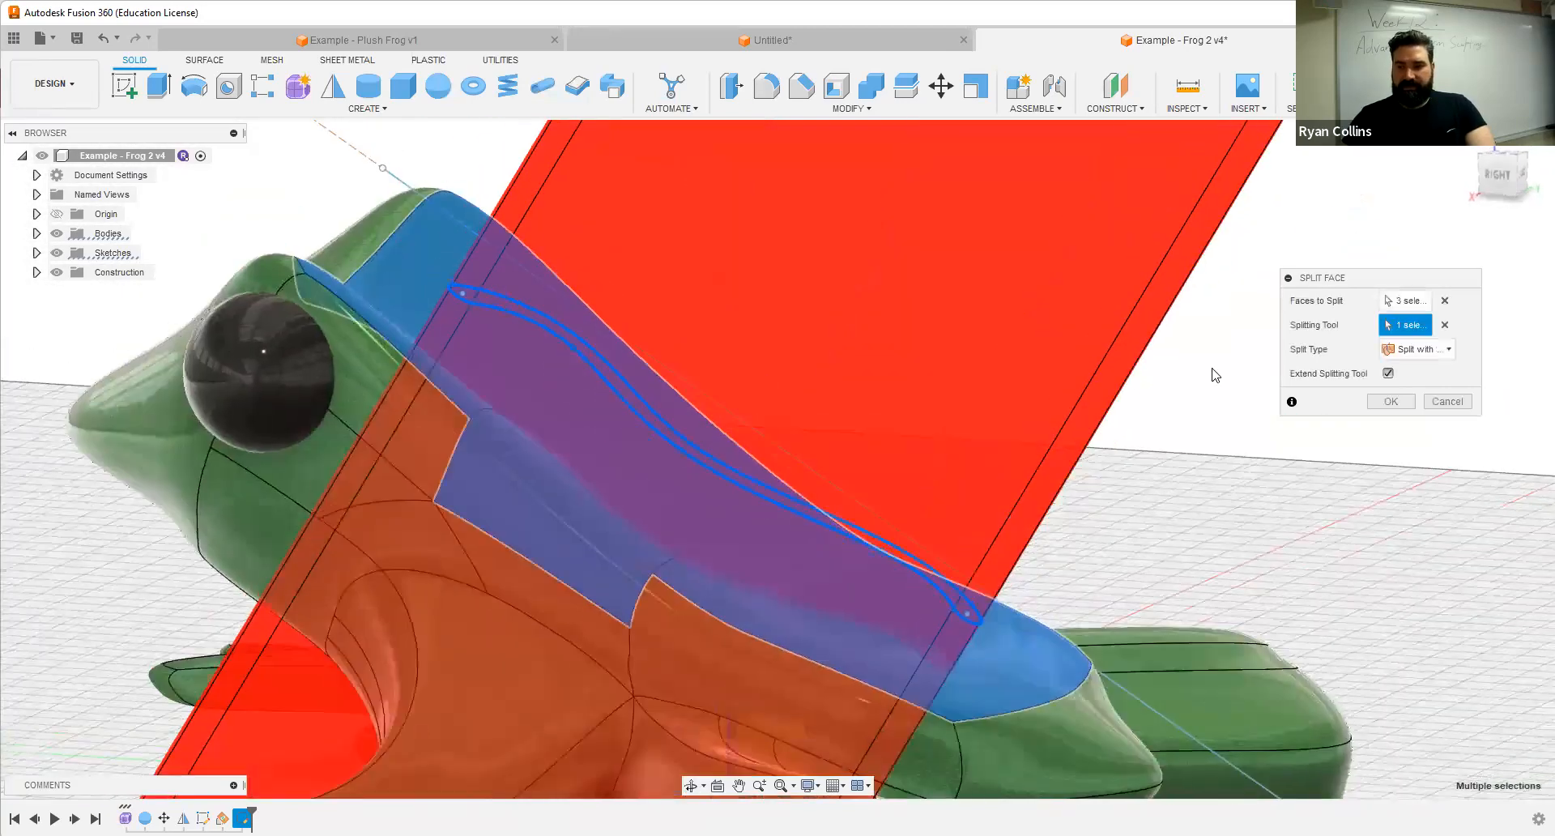
pyautogui.click(1388, 373)
pyautogui.keyDown('shift'); pyautogui.moveTo(893, 474); pyautogui.dragTo(847, 470, button='middle'); pyautogui.keyUp('shift')
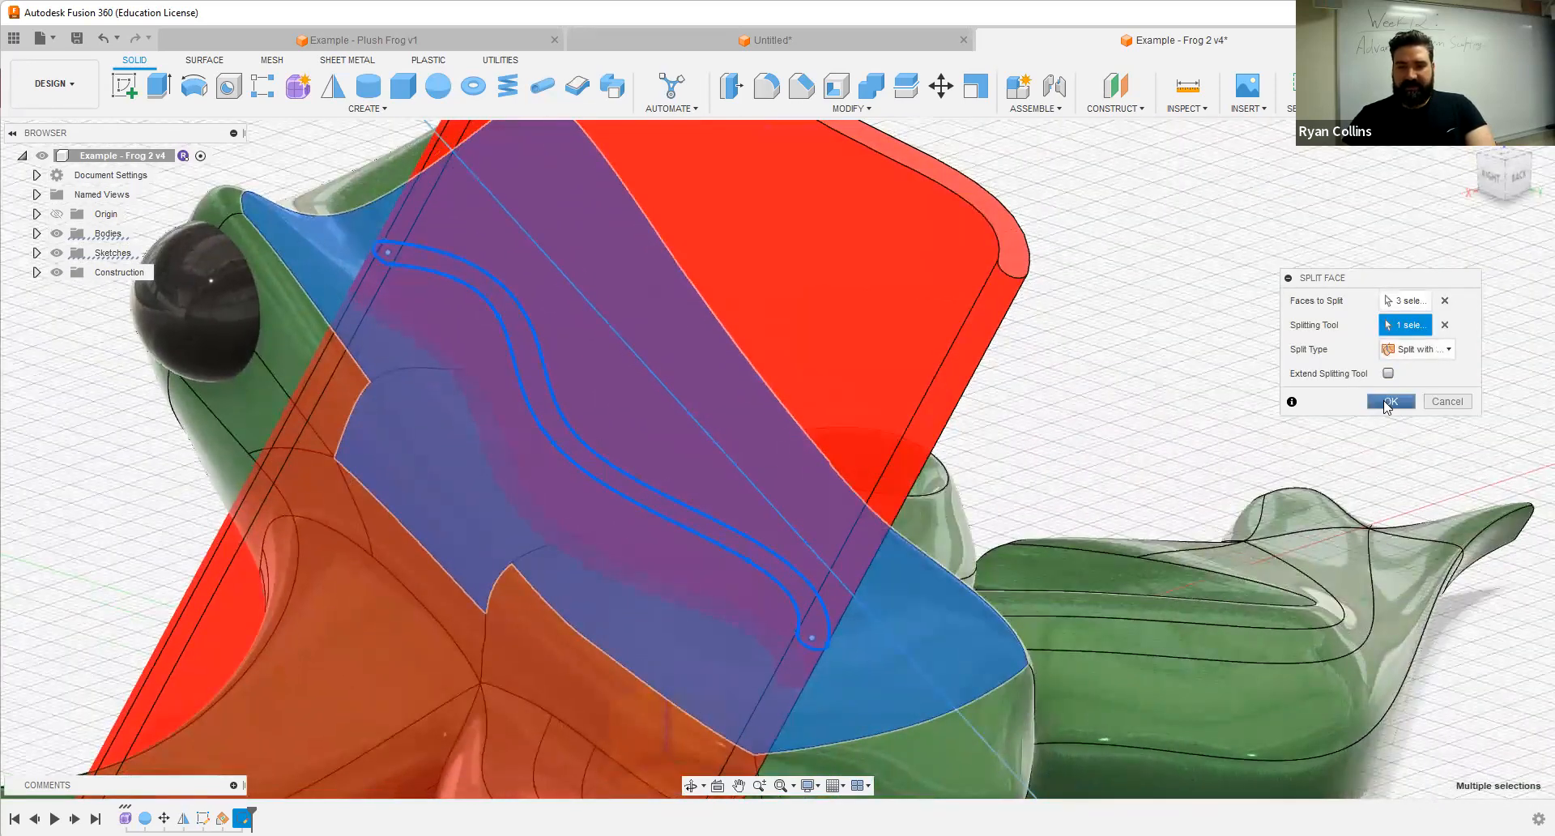
pyautogui.press('Return')
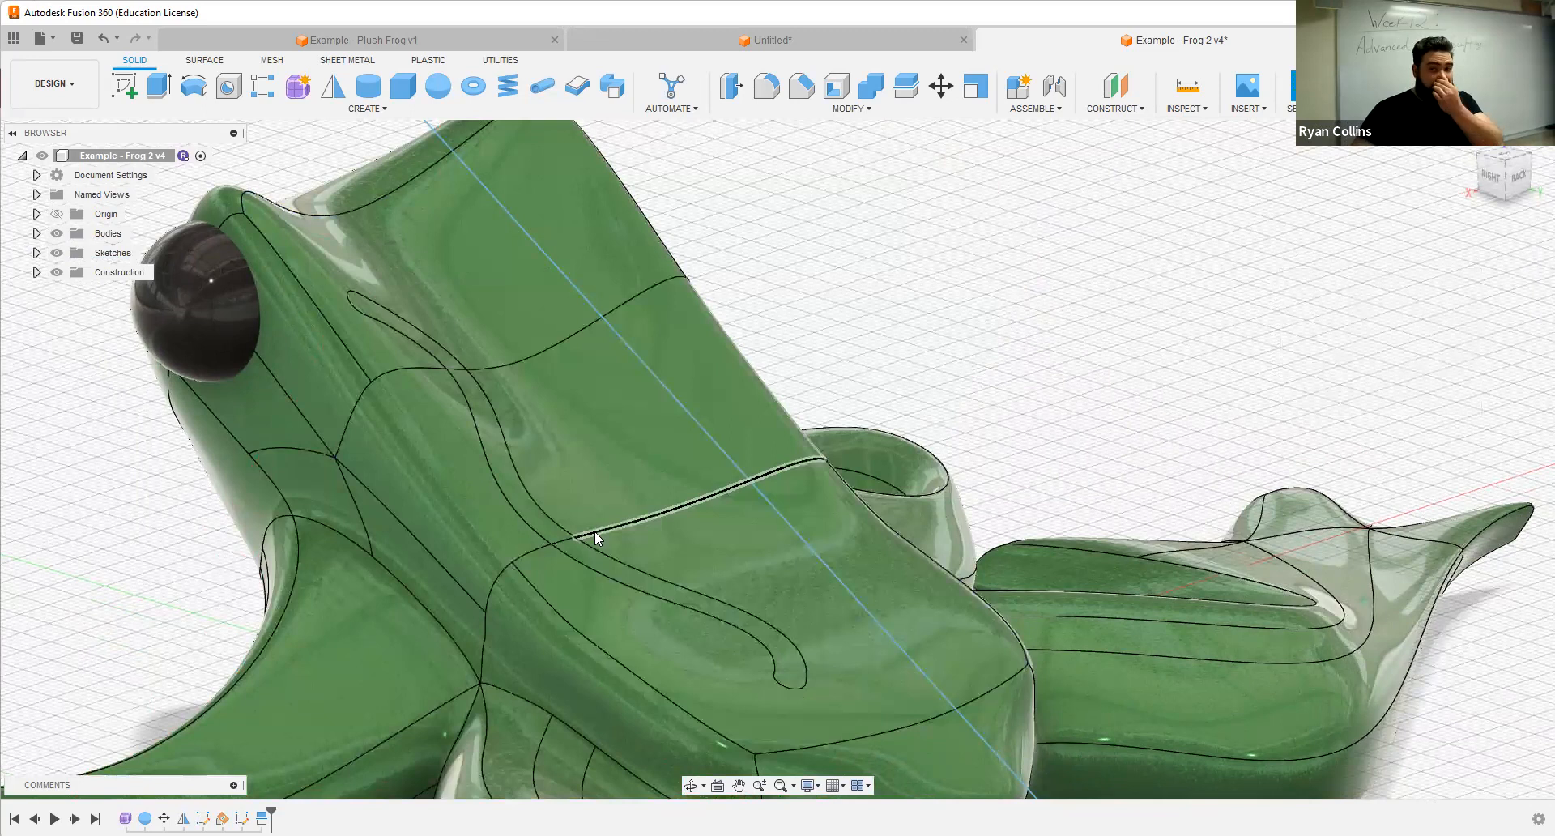
# Step: Try offsetting the three wavy stripe faces by -2 mm and then 2 mm with Offset Face
pyautogui.click(850, 113)
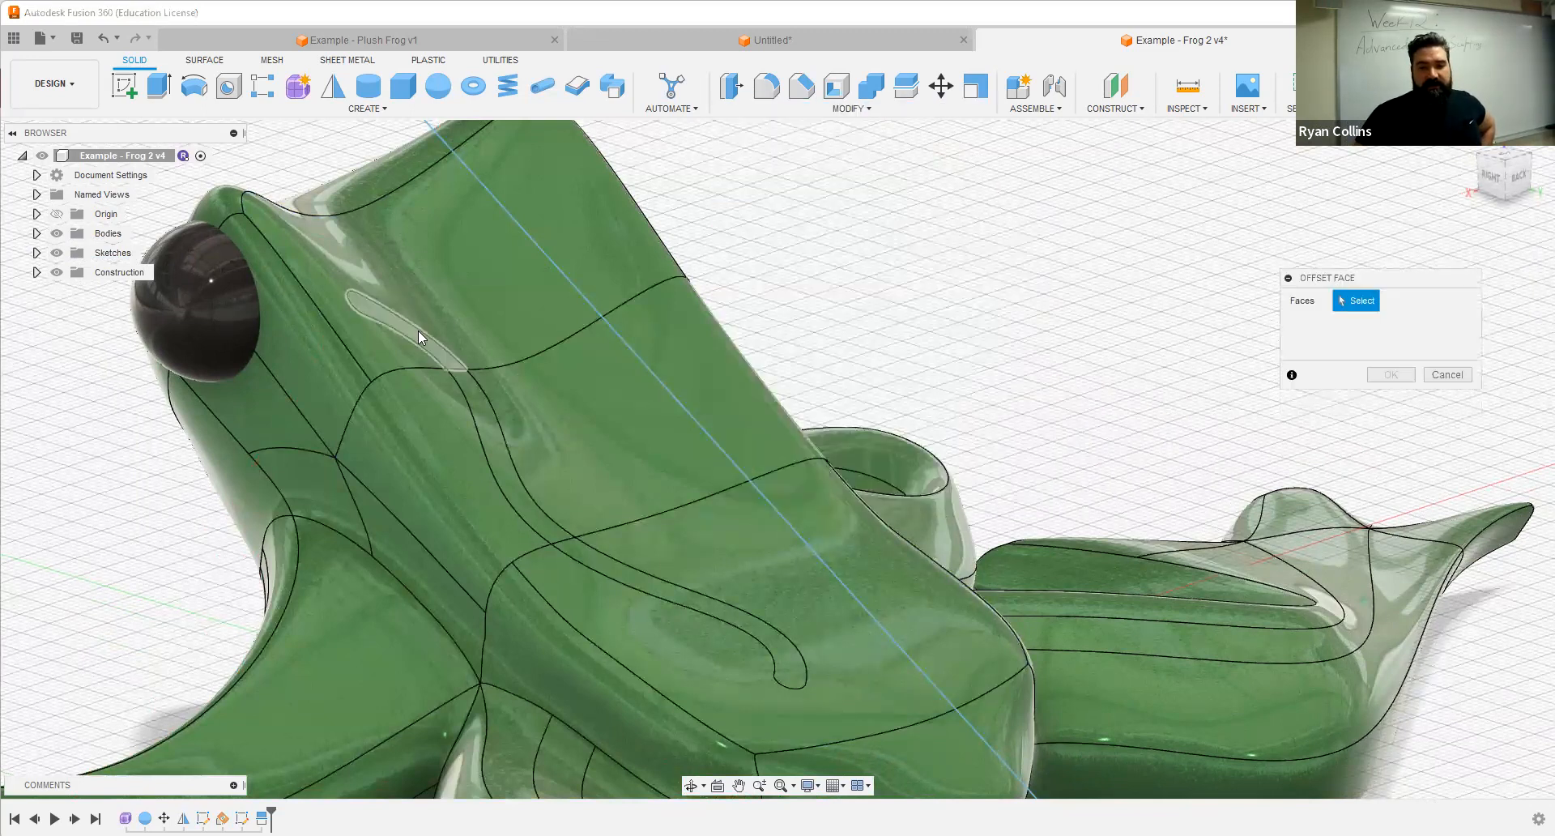
pyautogui.doubleClick(643, 575)
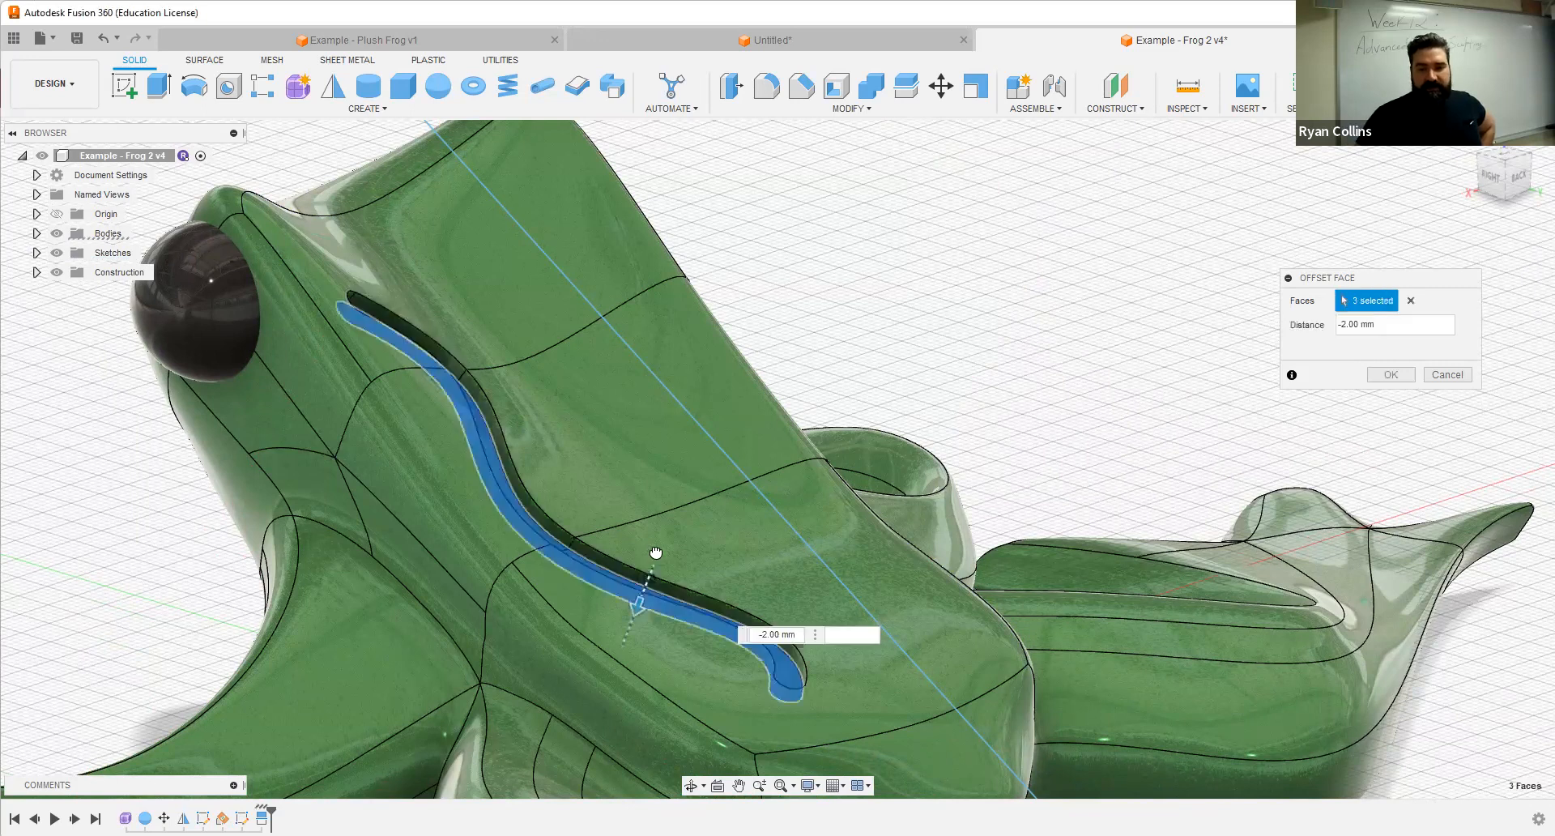
pyautogui.moveTo(656, 553); pyautogui.dragTo(656, 553)
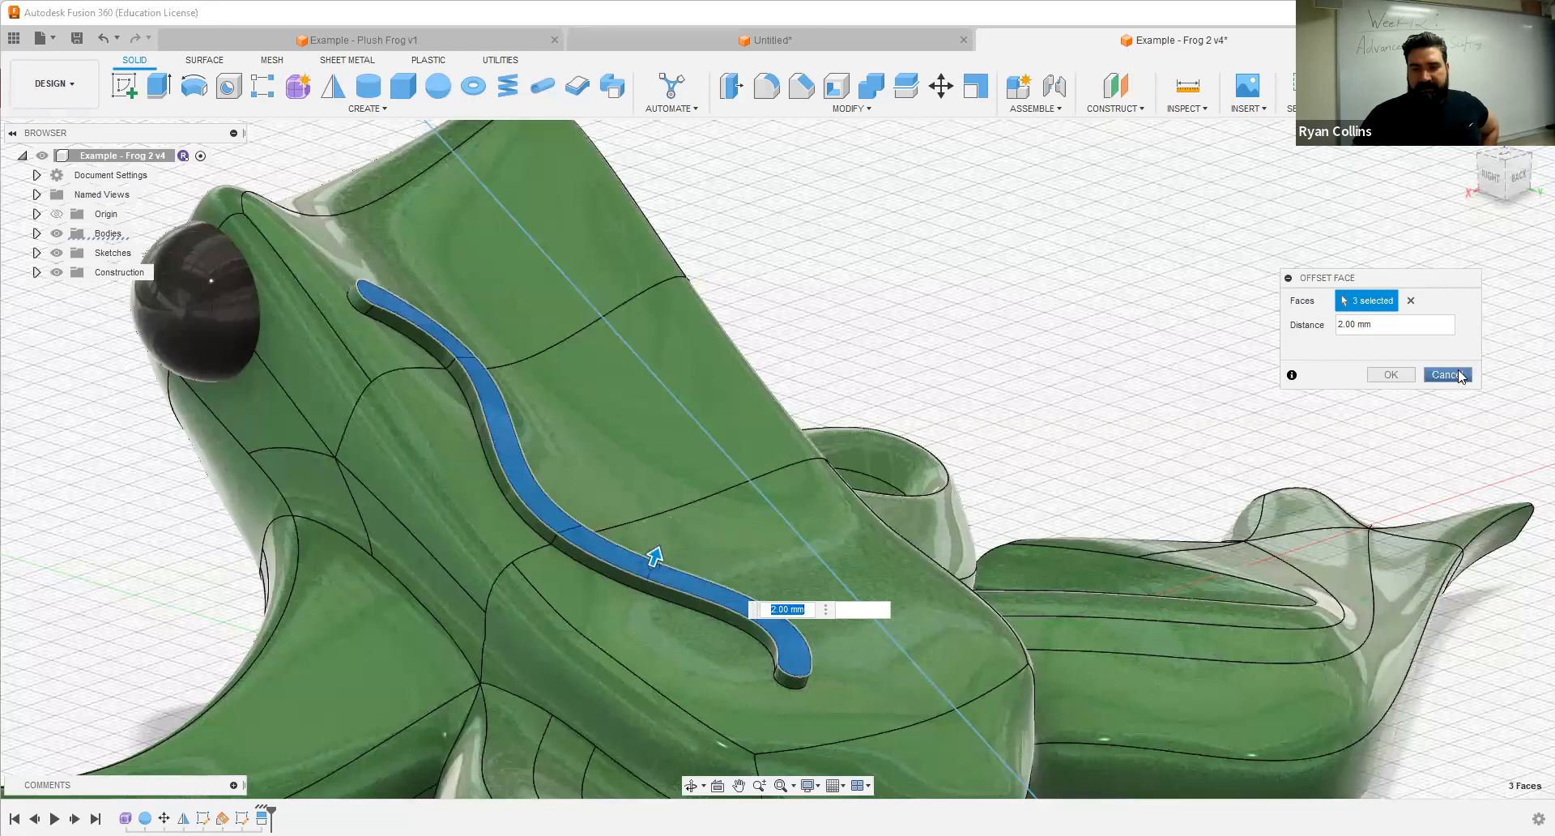
pyautogui.press('Escape')
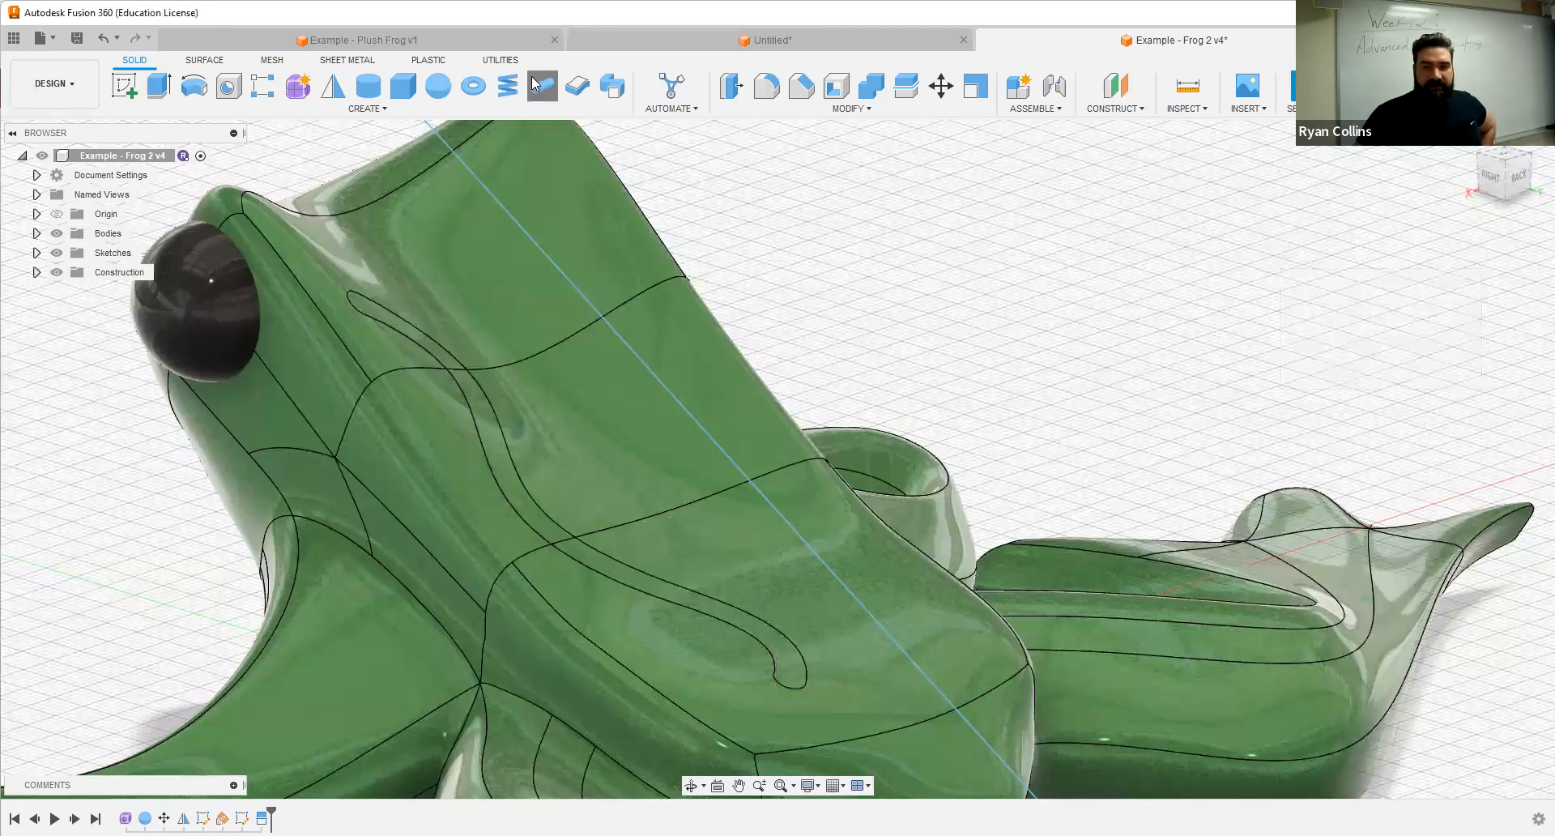
# Step: Try a 1 mm circular Pipe as a new body along the stripe's edge segment near the eye
pyautogui.click(419, 343)
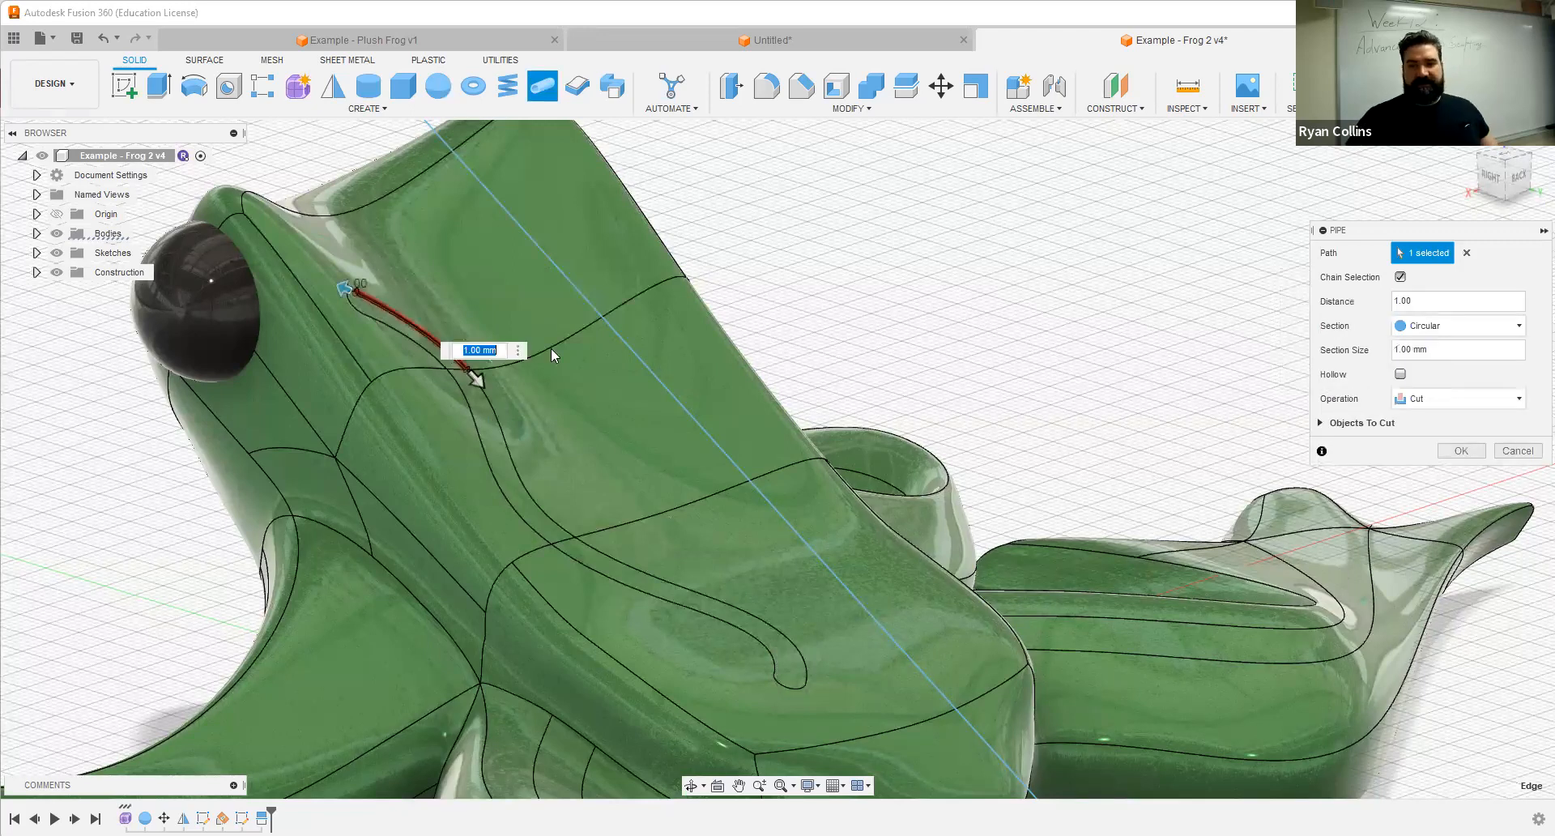
pyautogui.scroll(5, 356, 291)
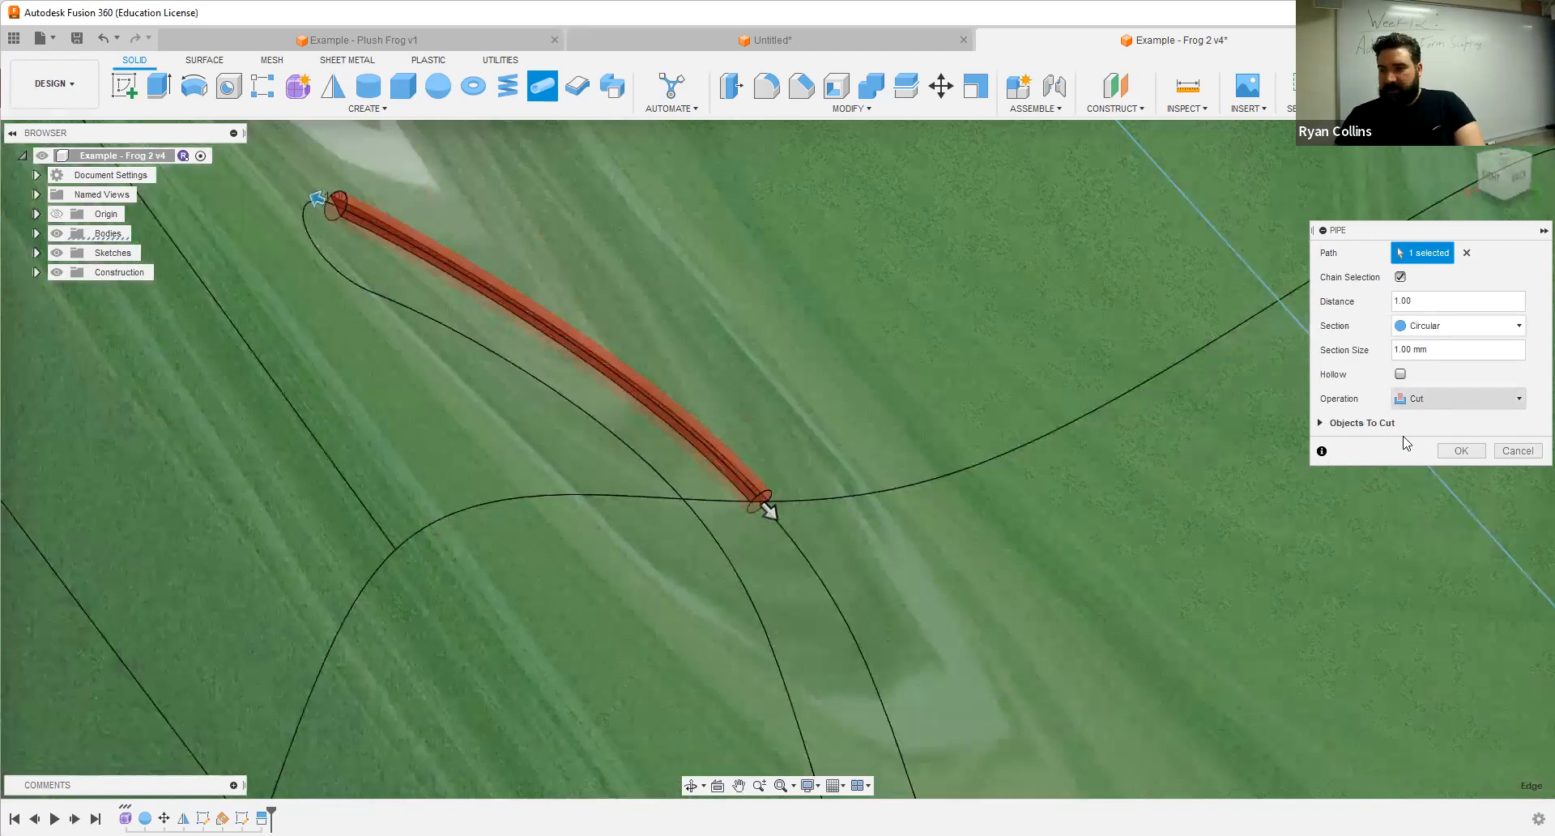
pyautogui.click(1417, 398)
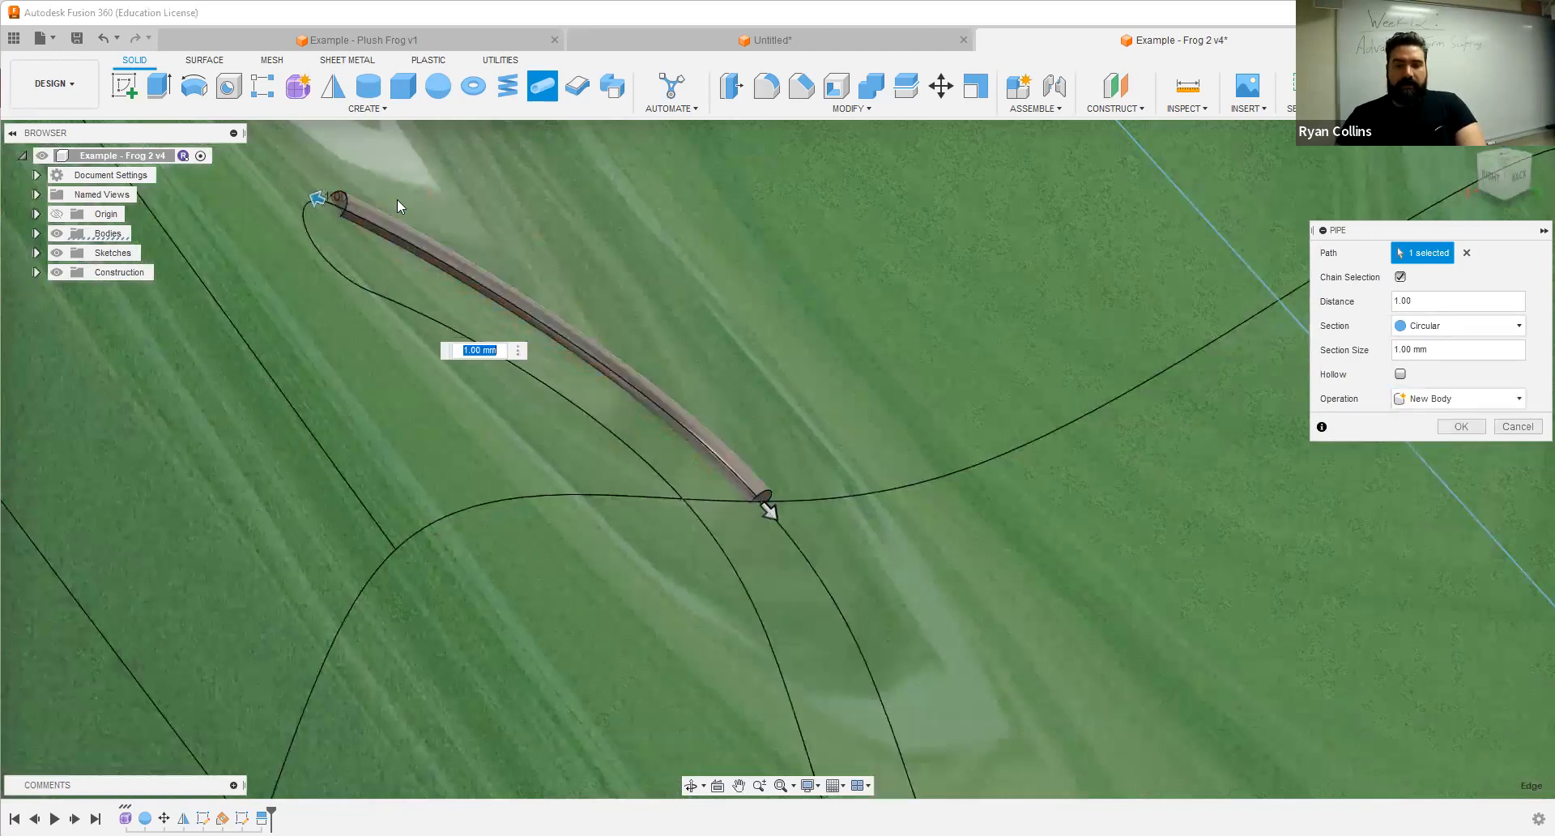
pyautogui.click(1517, 430)
# Step: Select all the edges that form the wavy stripe's closed outline on the frog's back
pyautogui.scroll(-8, 833, 329)
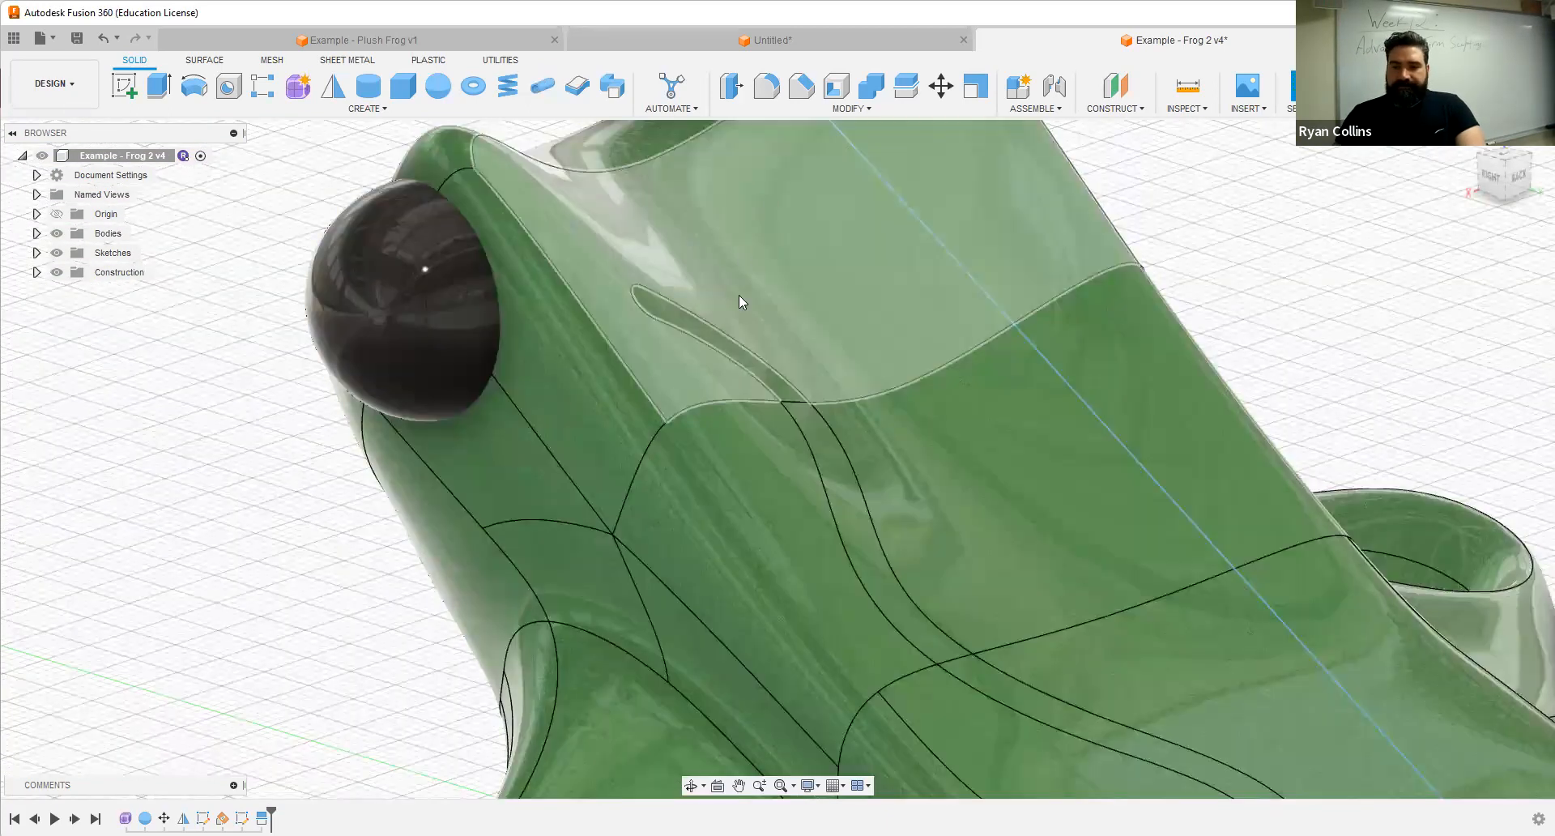
pyautogui.click(633, 302)
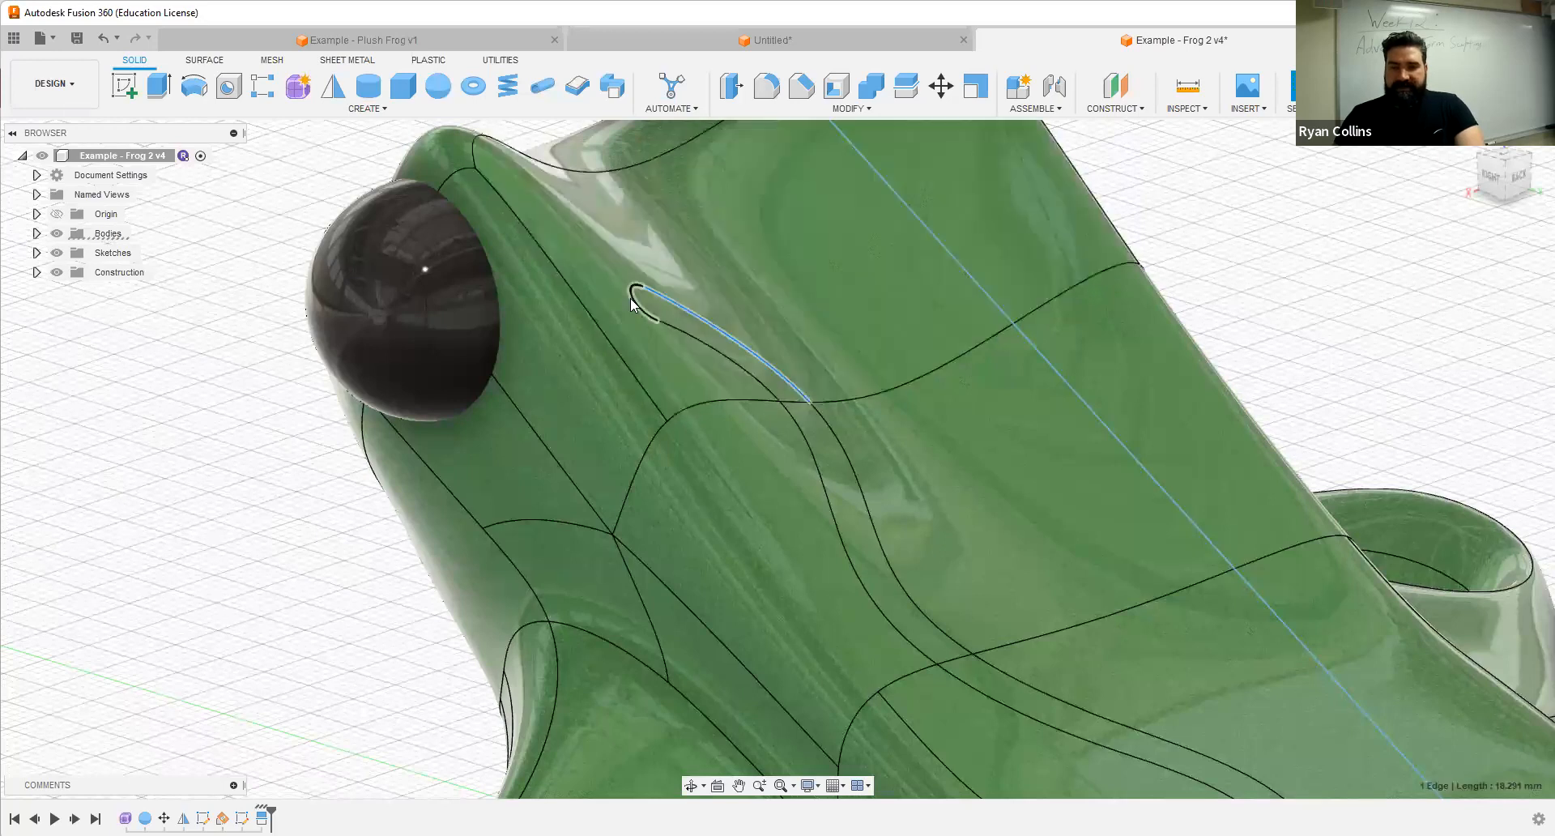
pyautogui.keyDown('shift'); pyautogui.click(633, 302); pyautogui.keyUp('shift')
pyautogui.keyDown('shift'); pyautogui.click(834, 441); pyautogui.keyUp('shift')
pyautogui.keyDown('shift'); pyautogui.moveTo(875, 464); pyautogui.dragTo(1407, 196, button='middle'); pyautogui.keyUp('shift')
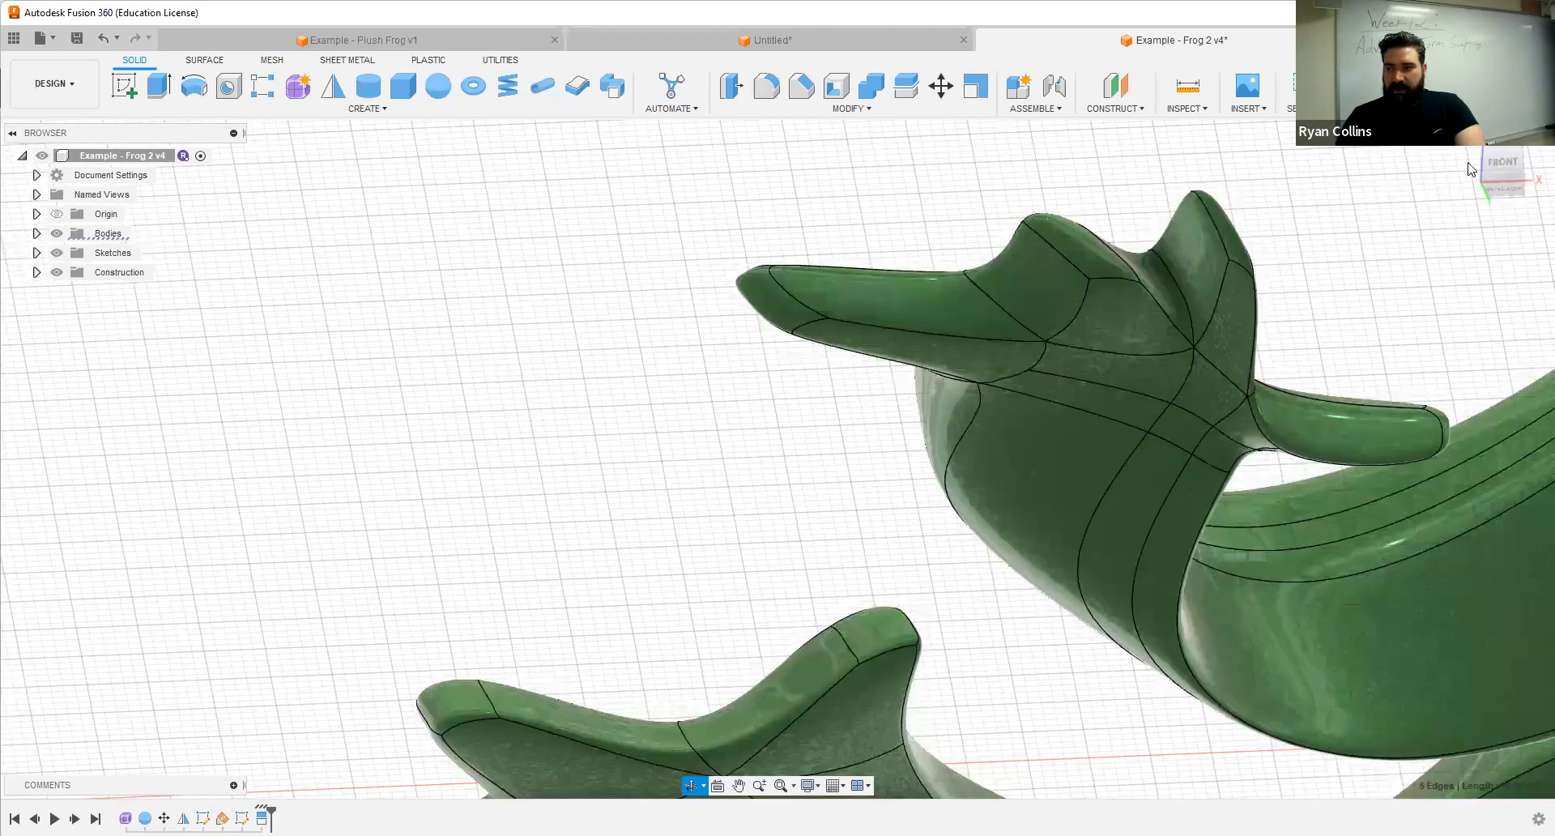
pyautogui.click(1521, 157)
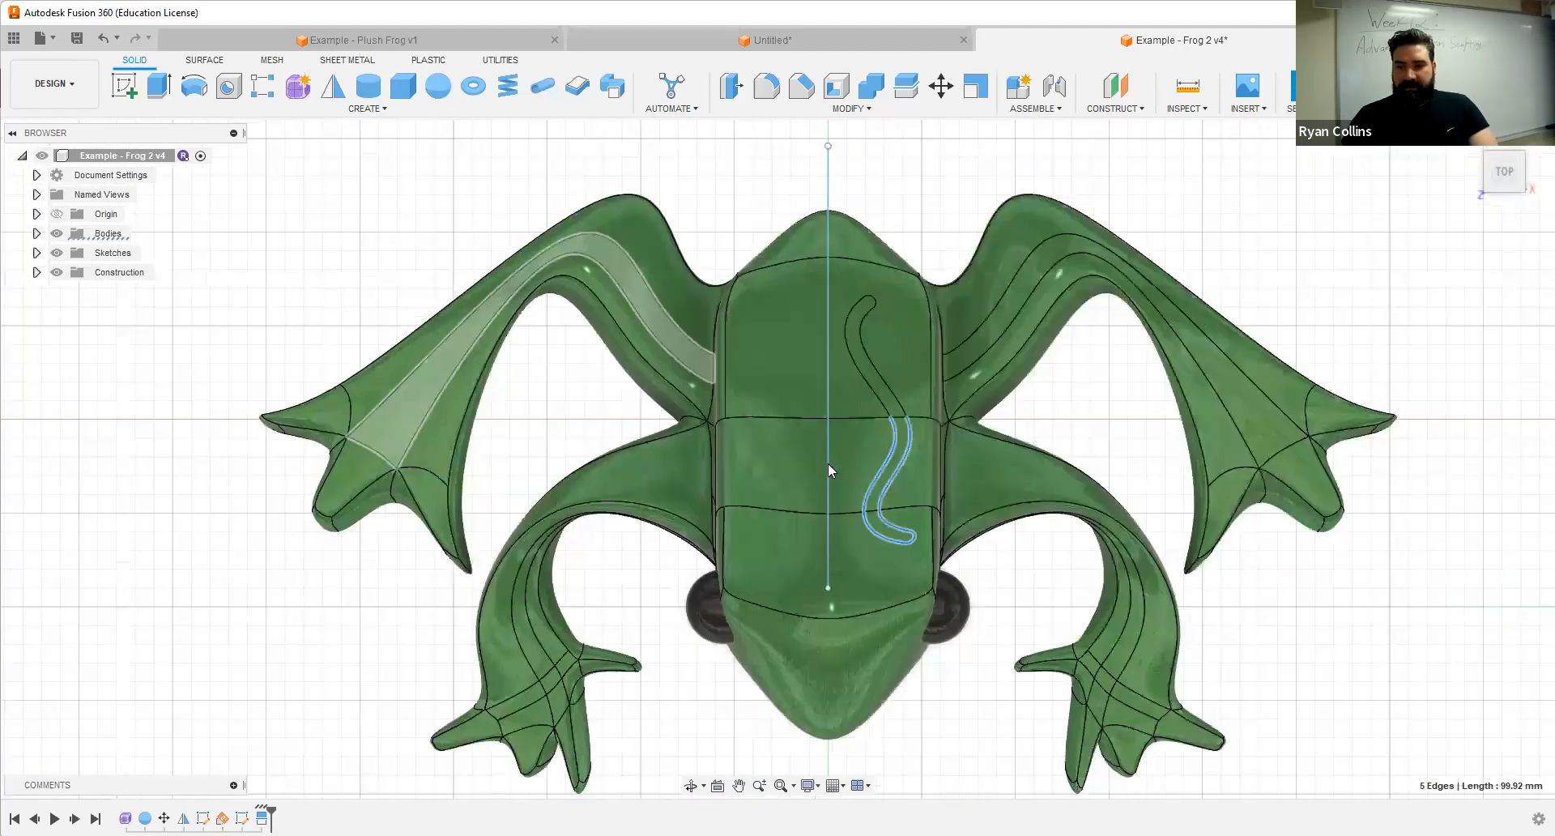
pyautogui.scroll(5, 828, 469)
pyautogui.keyDown('shift'); pyautogui.moveTo(881, 325); pyautogui.dragTo(665, 410, button='middle'); pyautogui.keyUp('shift')
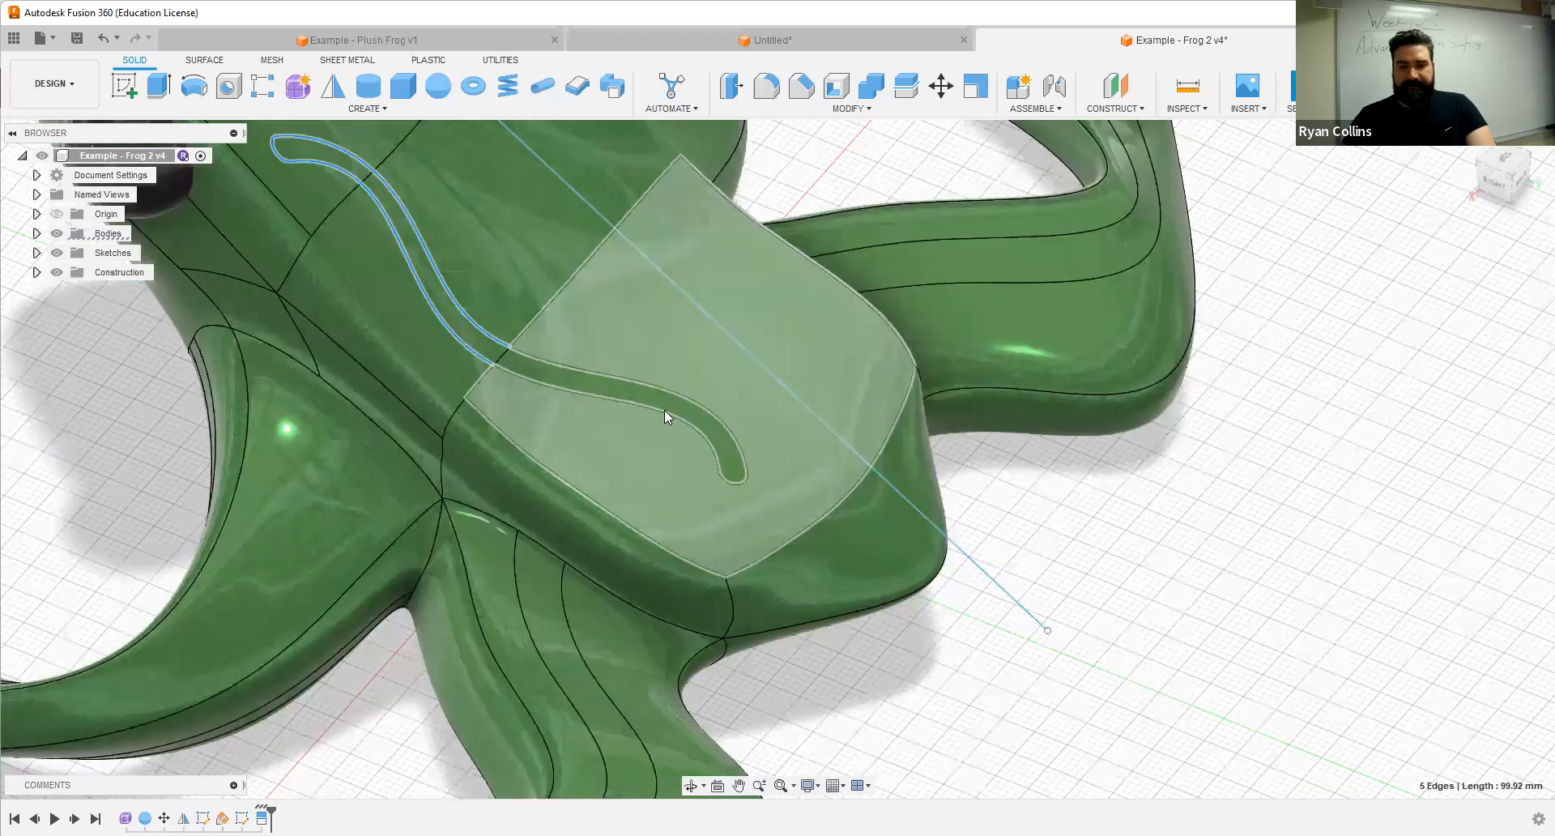
pyautogui.click(664, 391)
pyautogui.click(731, 483)
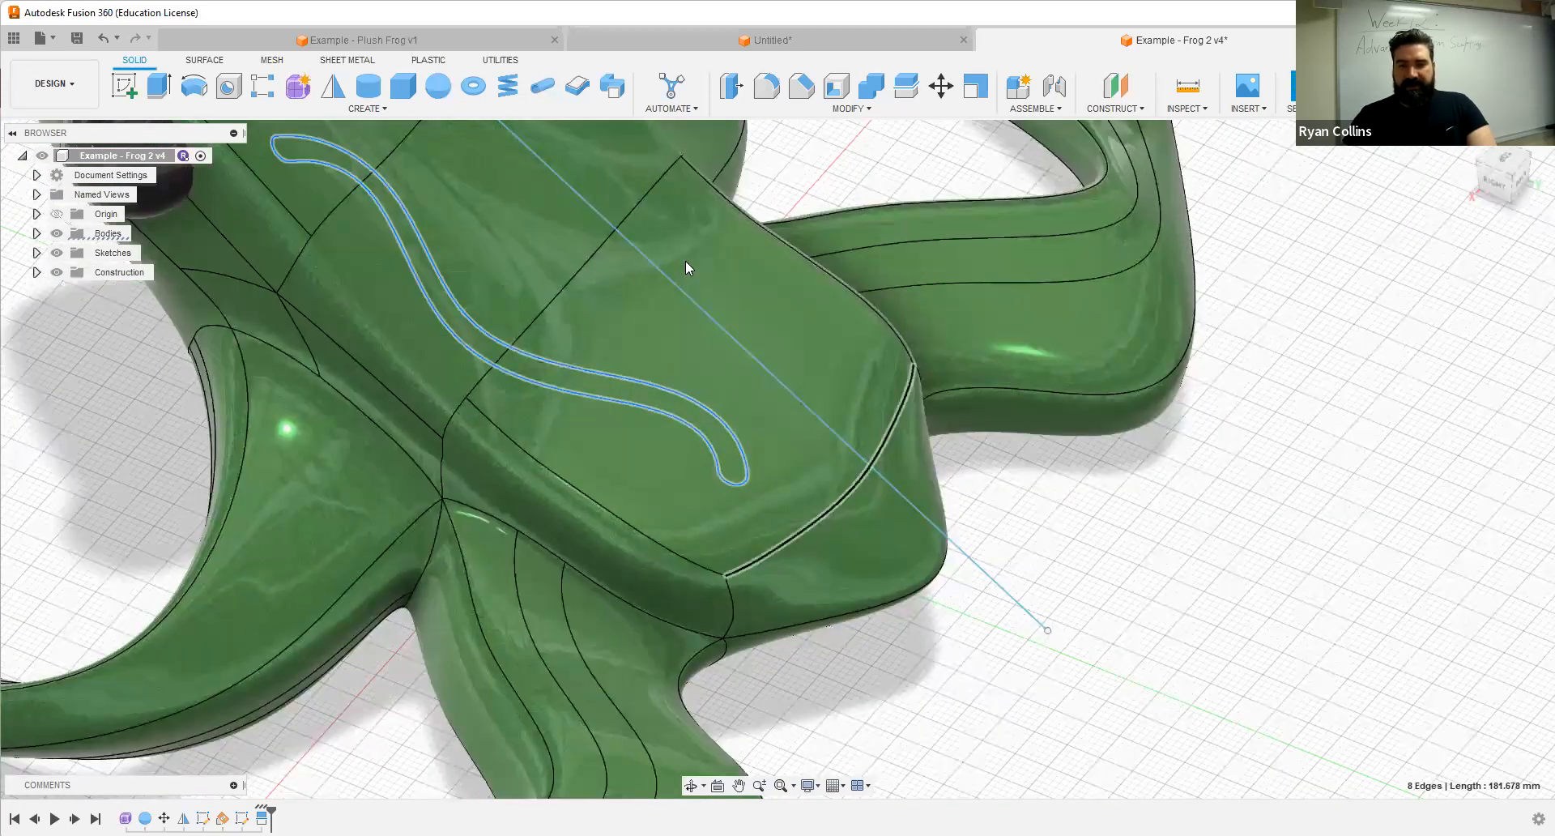
# Step: Try a circular Pipe around the selected stripe outline as a new body with a 3 mm section size
pyautogui.click(552, 89)
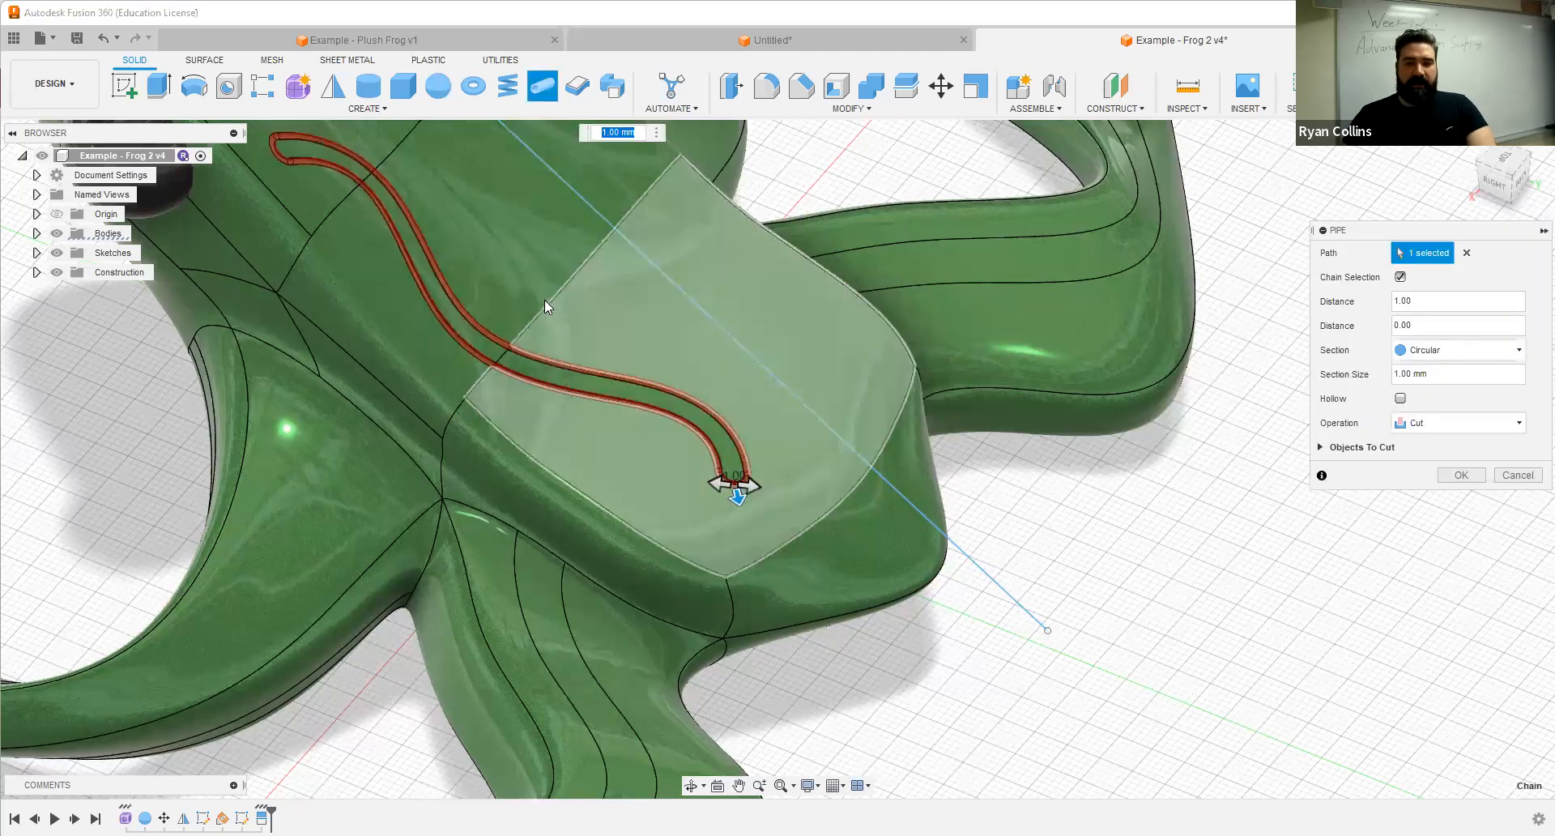
pyautogui.moveTo(544, 301); pyautogui.dragTo(738, 375, button='middle')
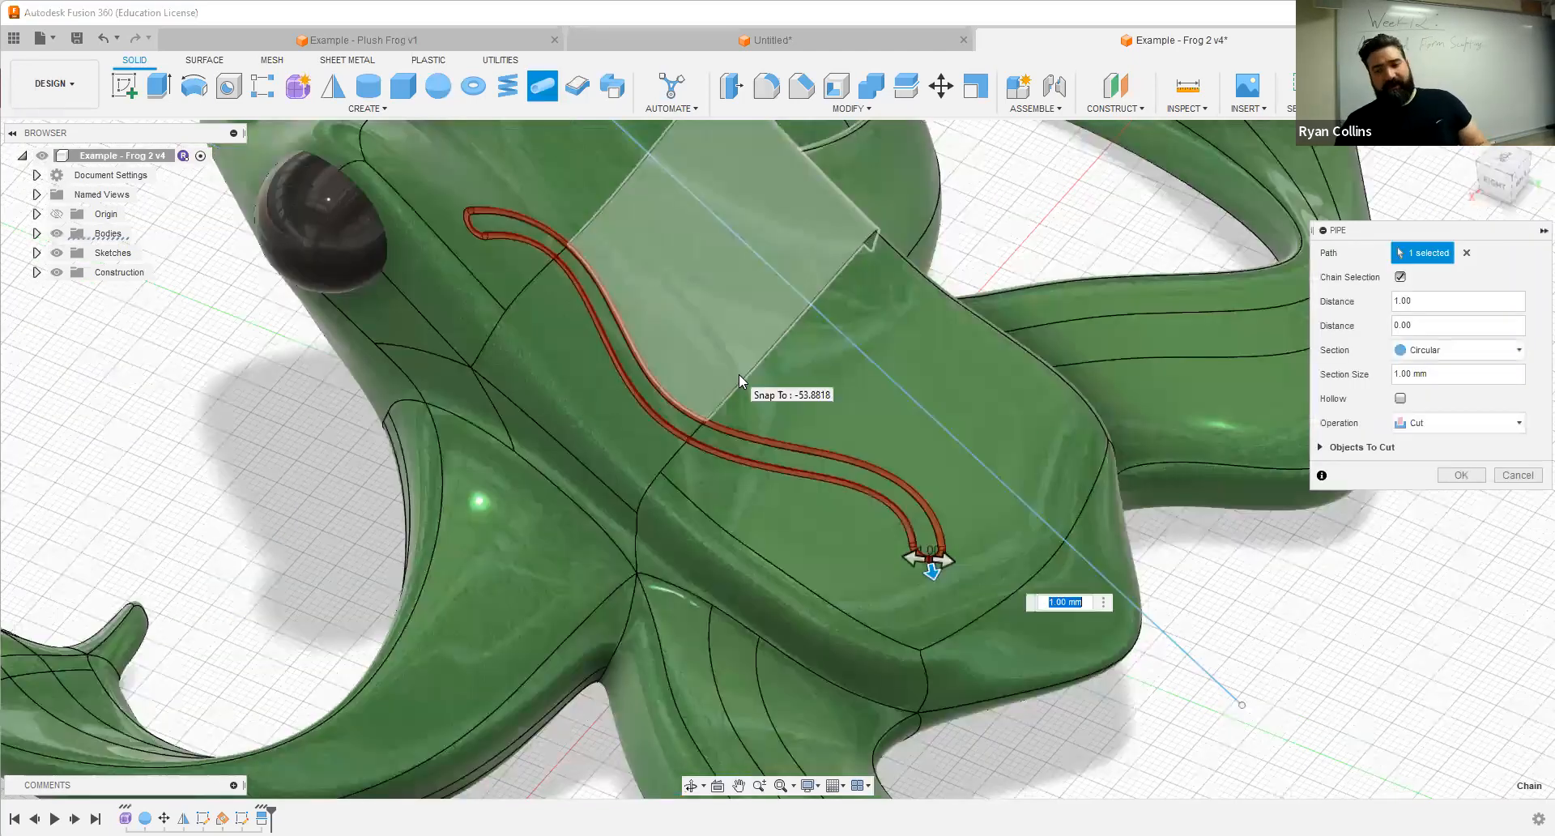
pyautogui.click(1459, 430)
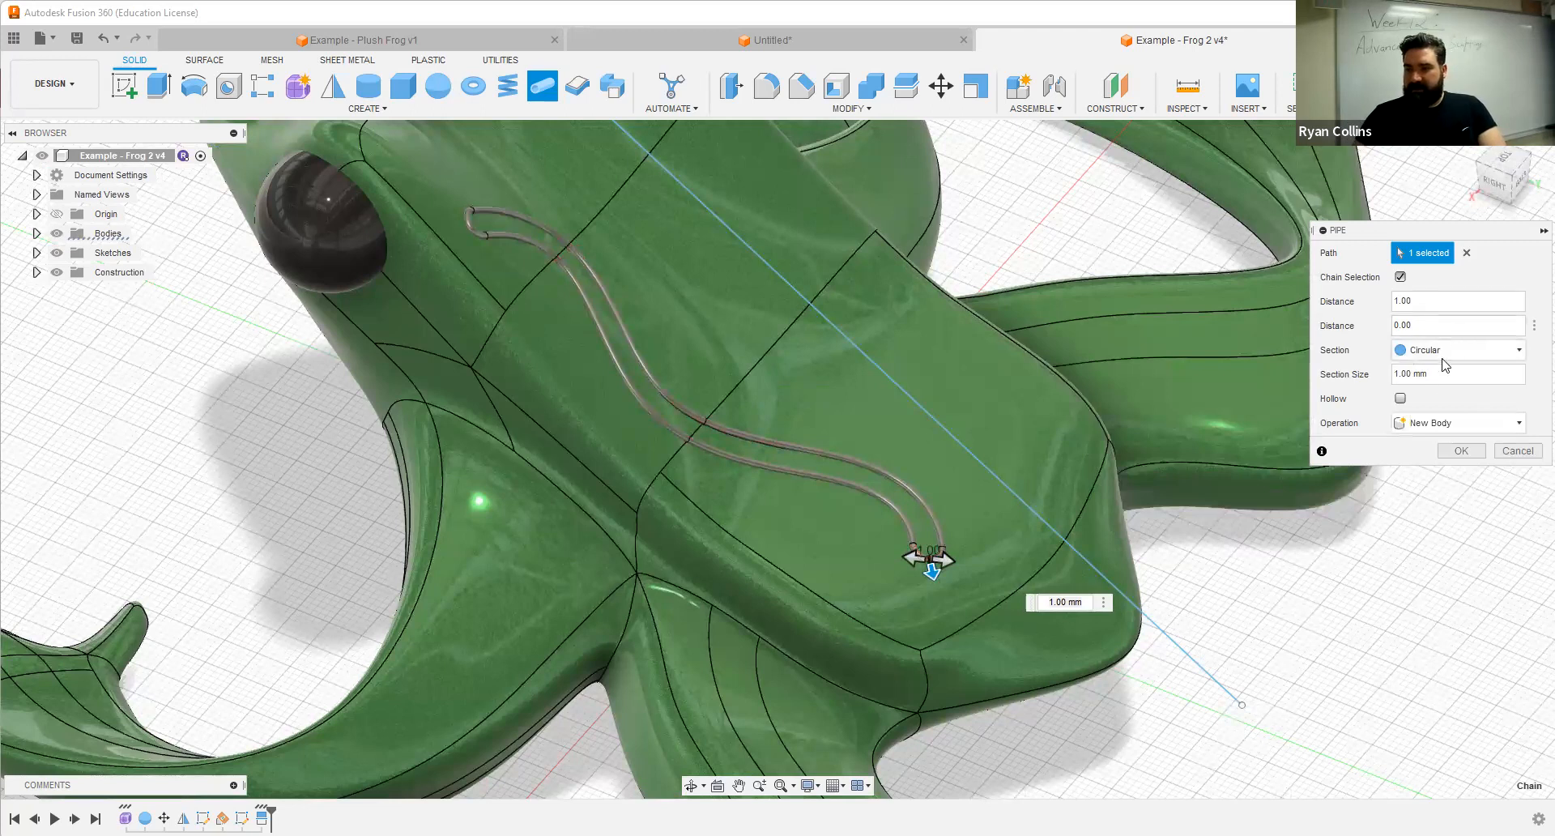
pyautogui.moveTo(1447, 298); pyautogui.dragTo(1374, 304)
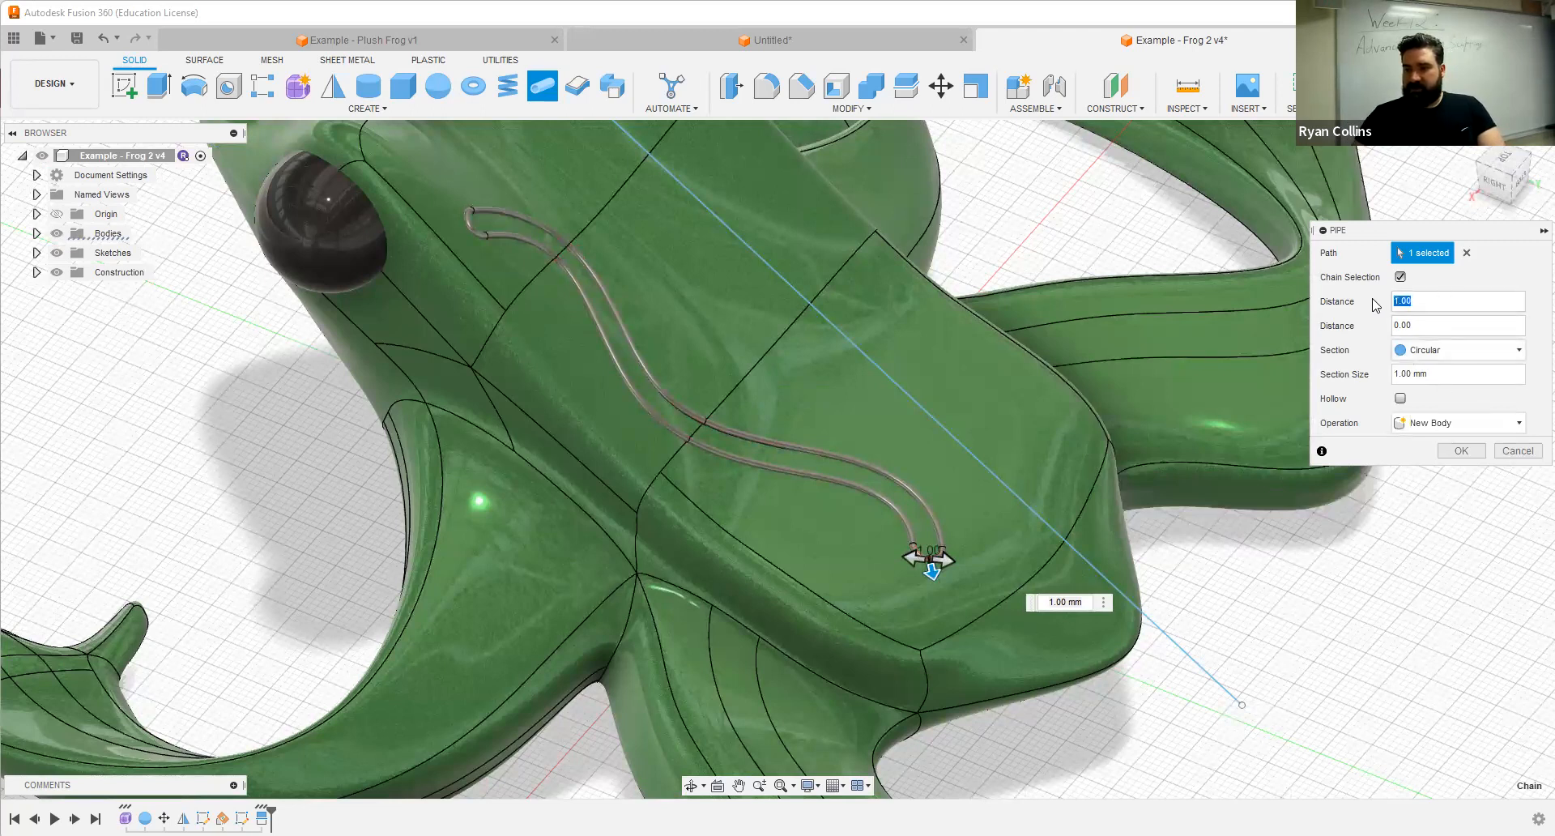
pyautogui.moveTo(1445, 376); pyautogui.dragTo(1384, 379)
pyautogui.write('3')
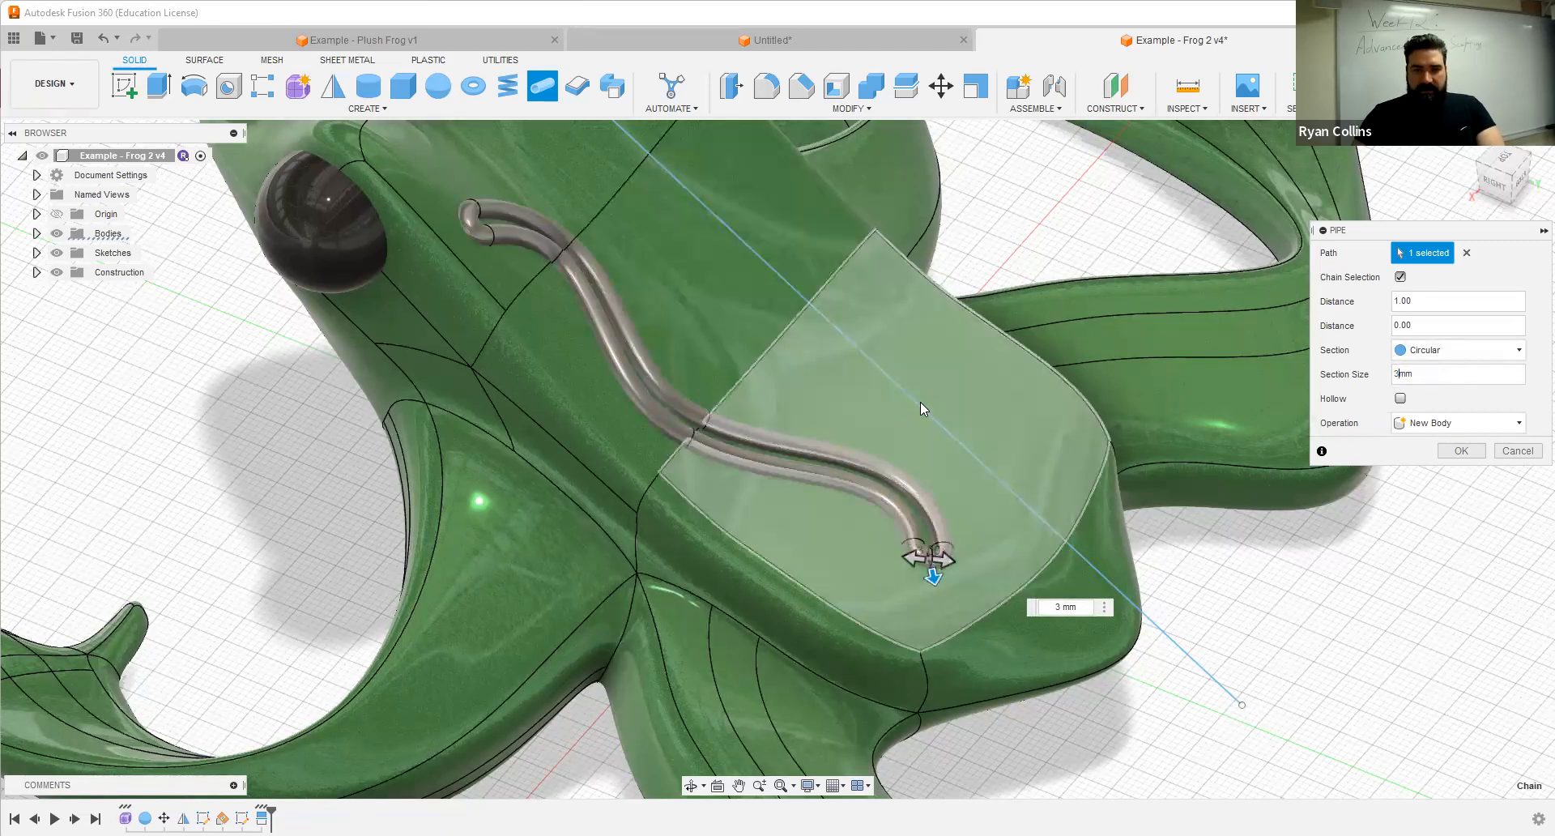
pyautogui.moveTo(861, 288)
pyautogui.keyDown('shift'); pyautogui.mouseDown(button='middle')
pyautogui.moveTo(834, 275)
pyautogui.moveTo(864, 290)
pyautogui.mouseUp(button='middle'); pyautogui.keyUp('shift')
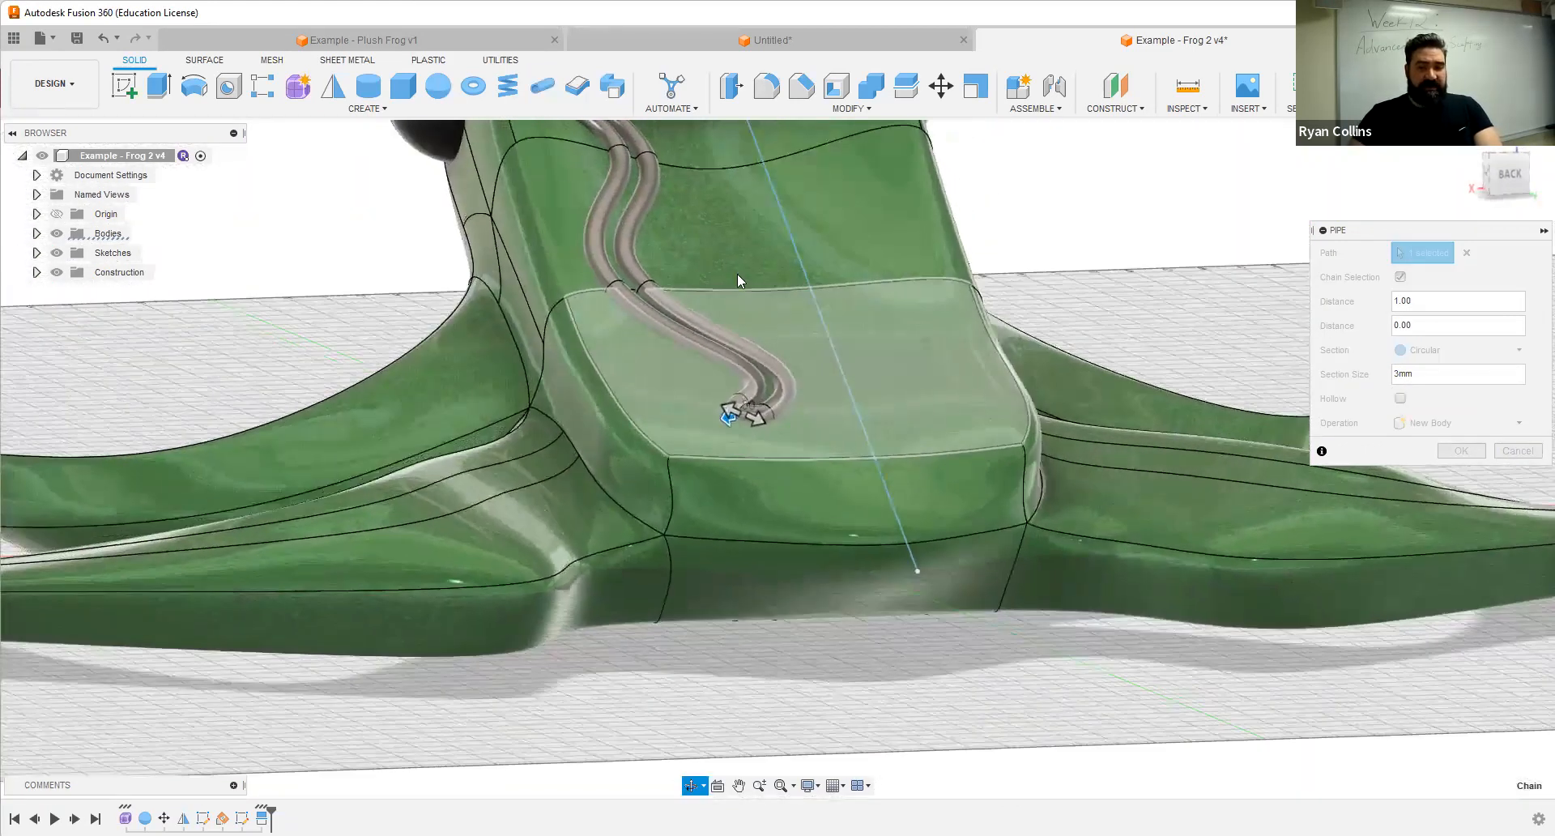
pyautogui.keyDown('shift'); pyautogui.moveTo(737, 274); pyautogui.dragTo(765, 533, button='middle'); pyautogui.keyUp('shift')
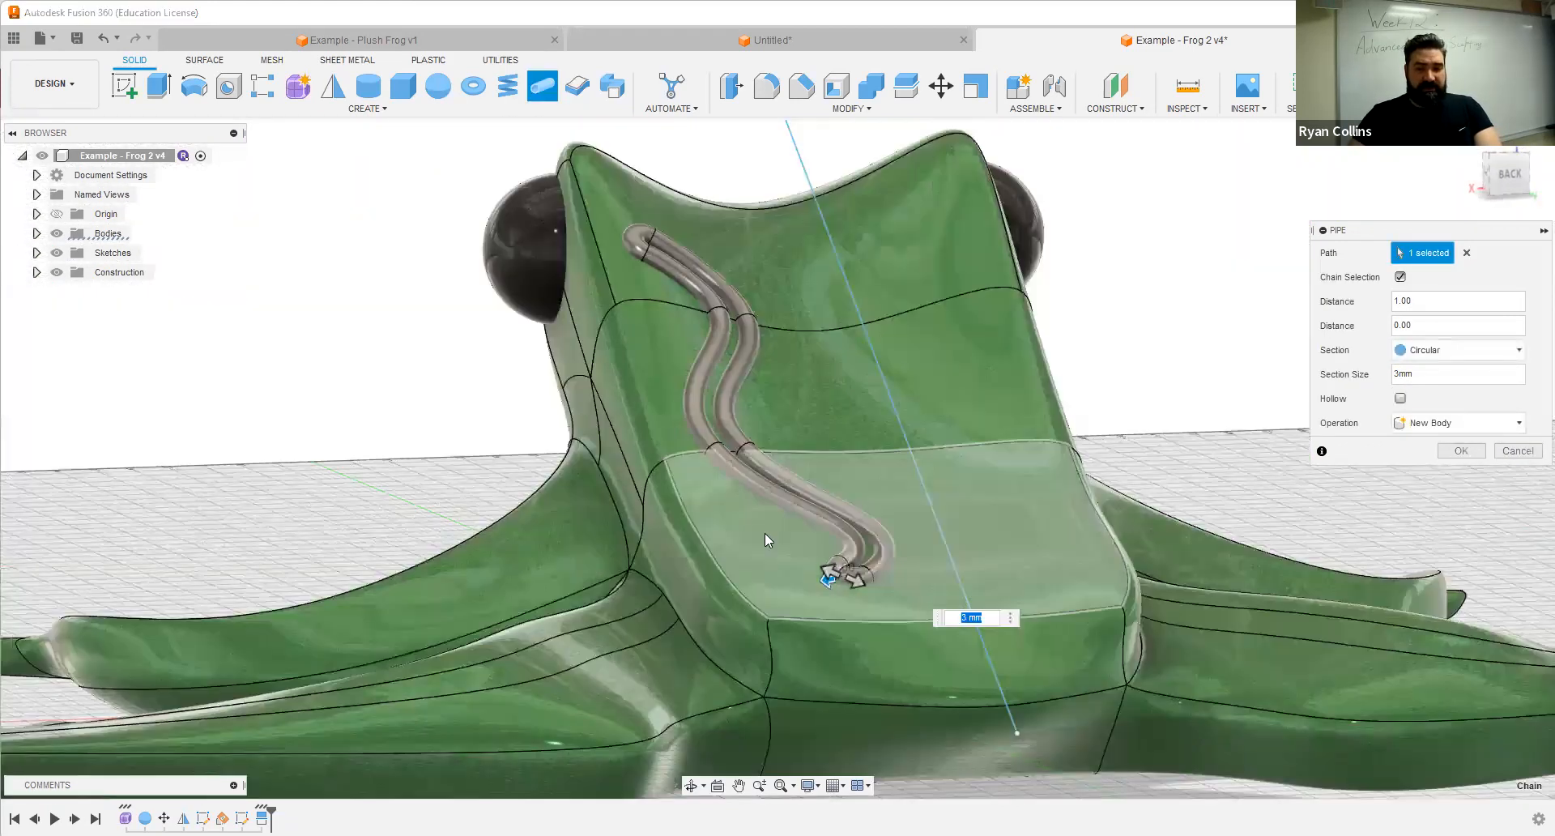
pyautogui.click(1531, 453)
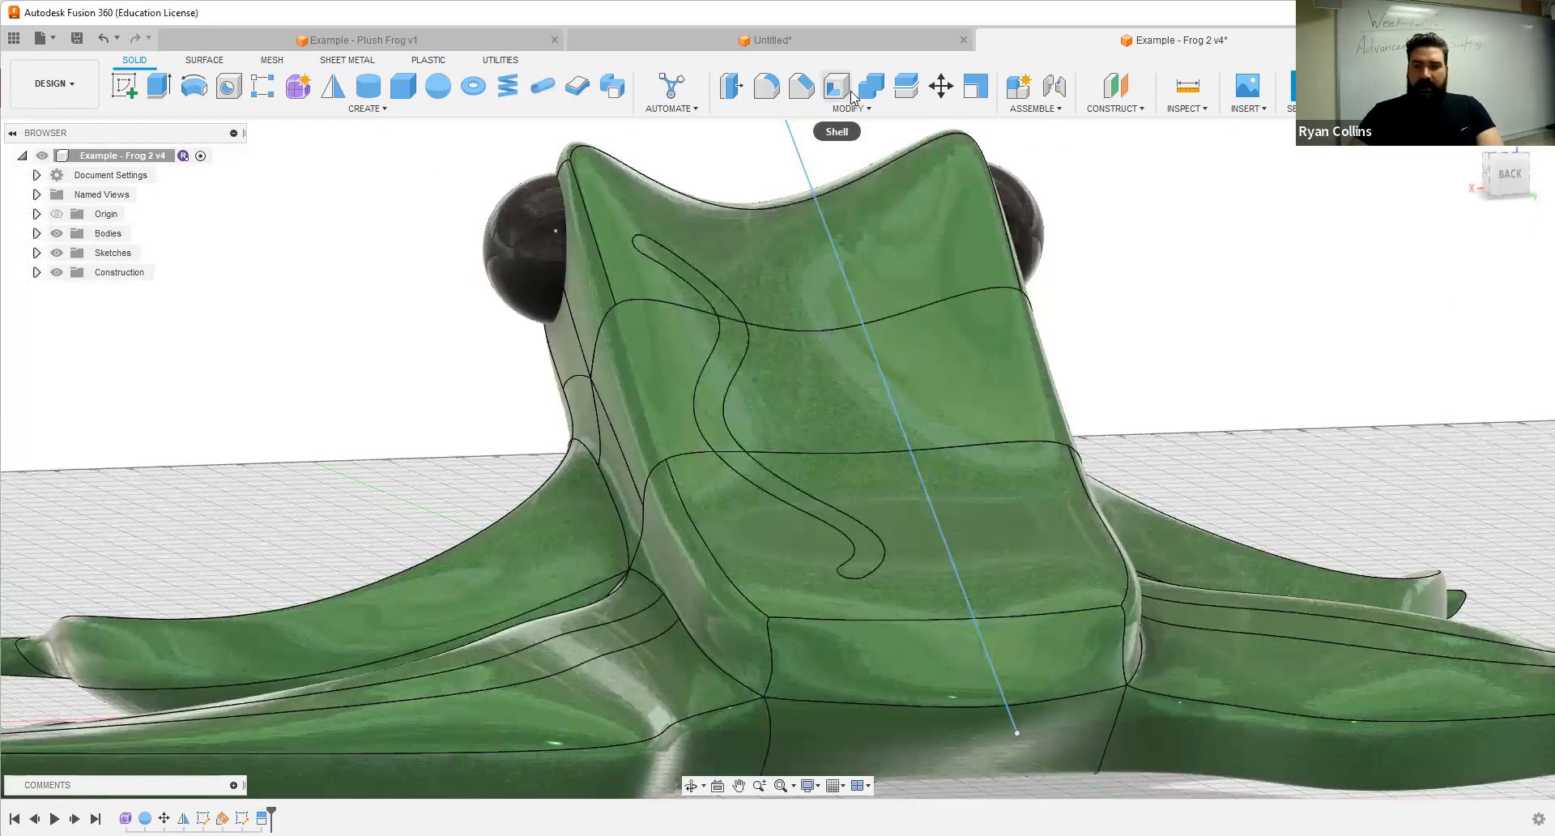
# Step: Offset the three wavy stripe faces outward by 3 mm
pyautogui.click(847, 108)
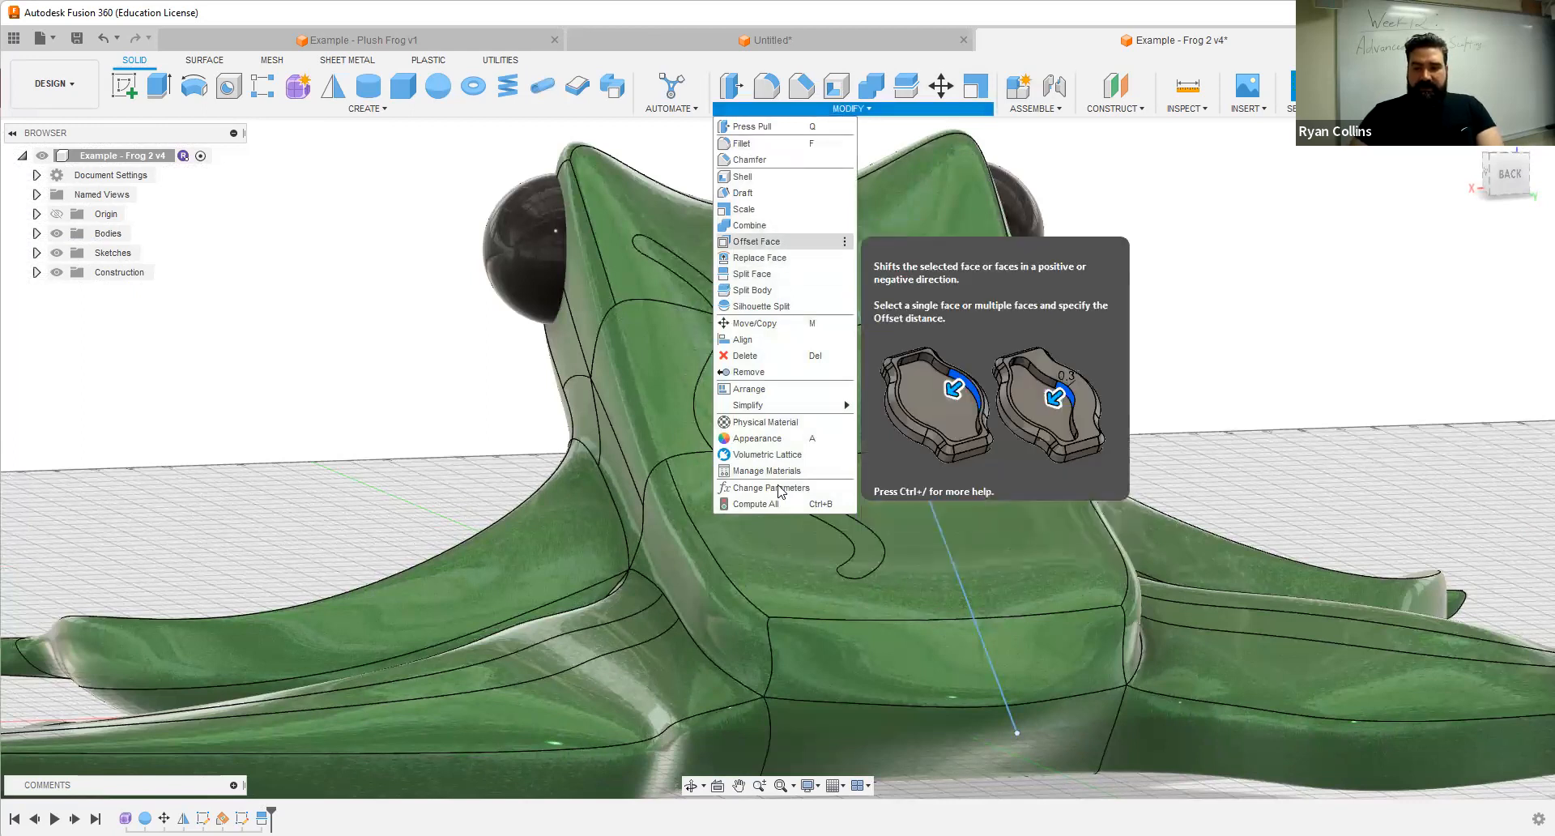
pyautogui.write('3')
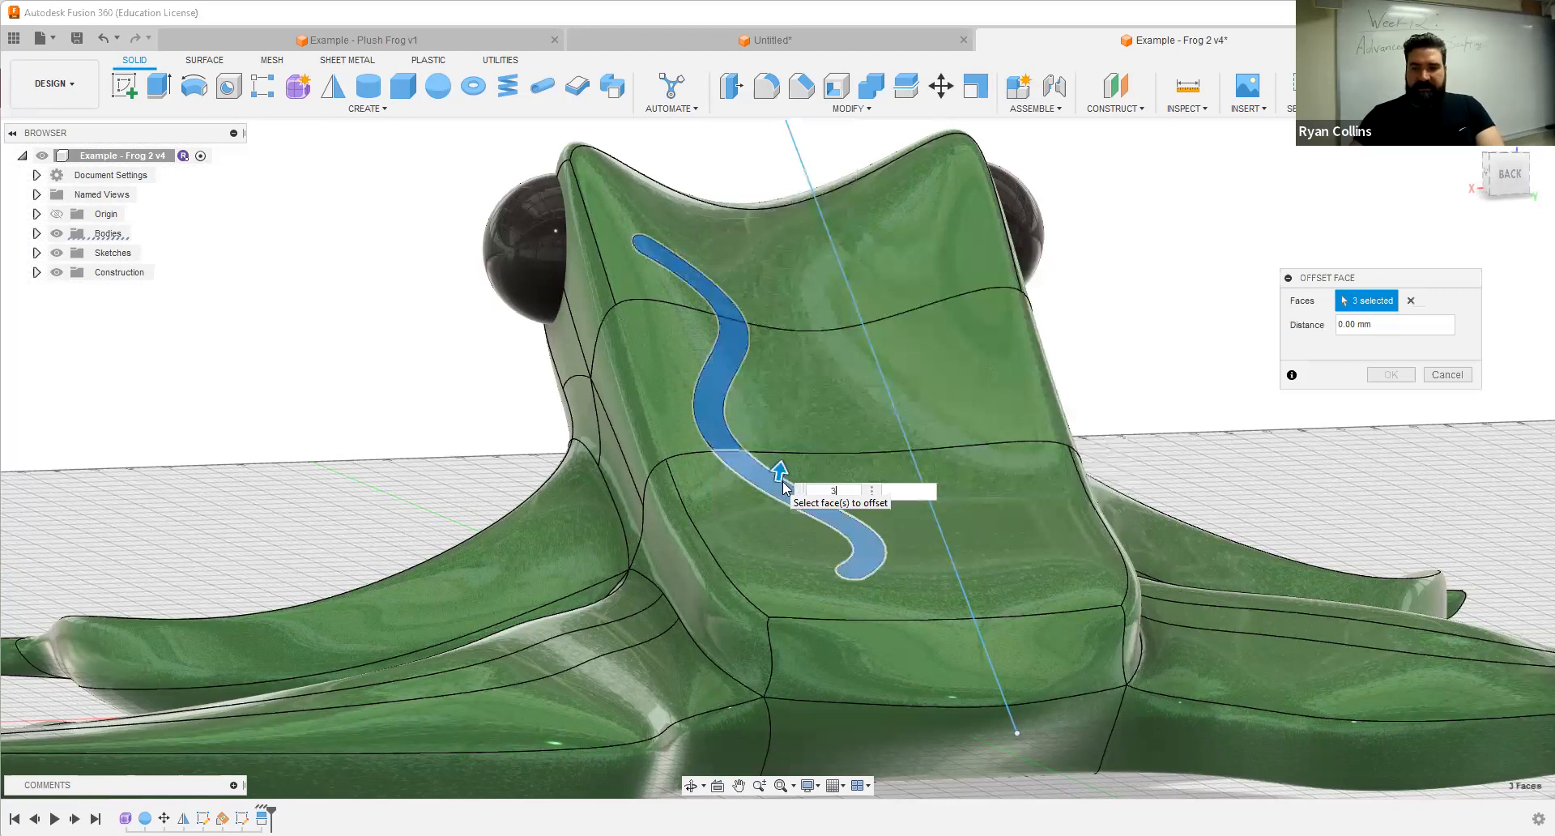
pyautogui.click(1390, 374)
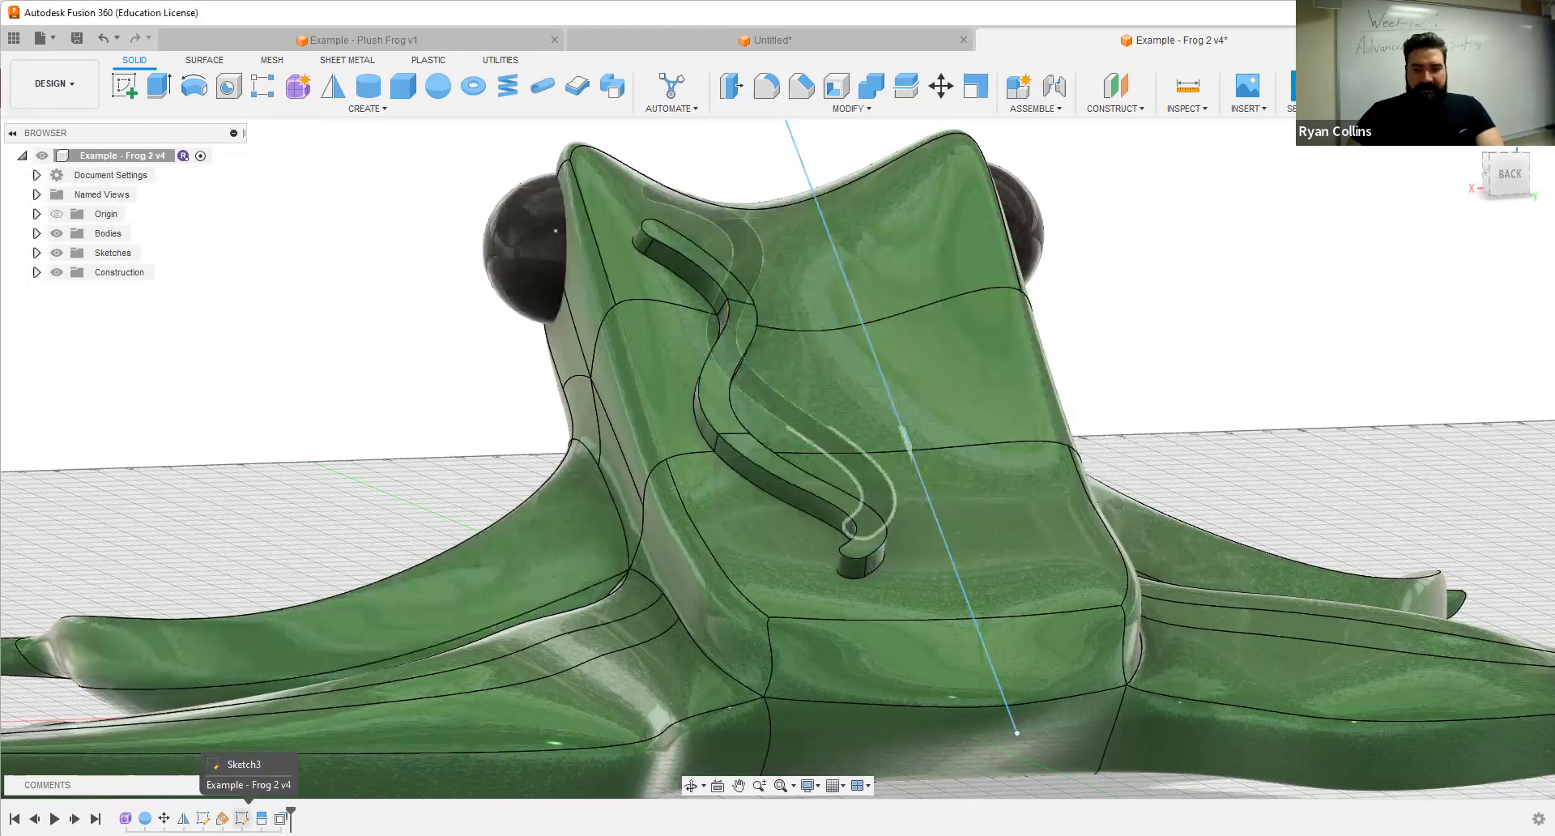
# Step: Add a wavy six-point fit spline to Sketch3 along the frog's back, opposite the existing stripe outline, and finish the sketch
pyautogui.rightClick(241, 818)
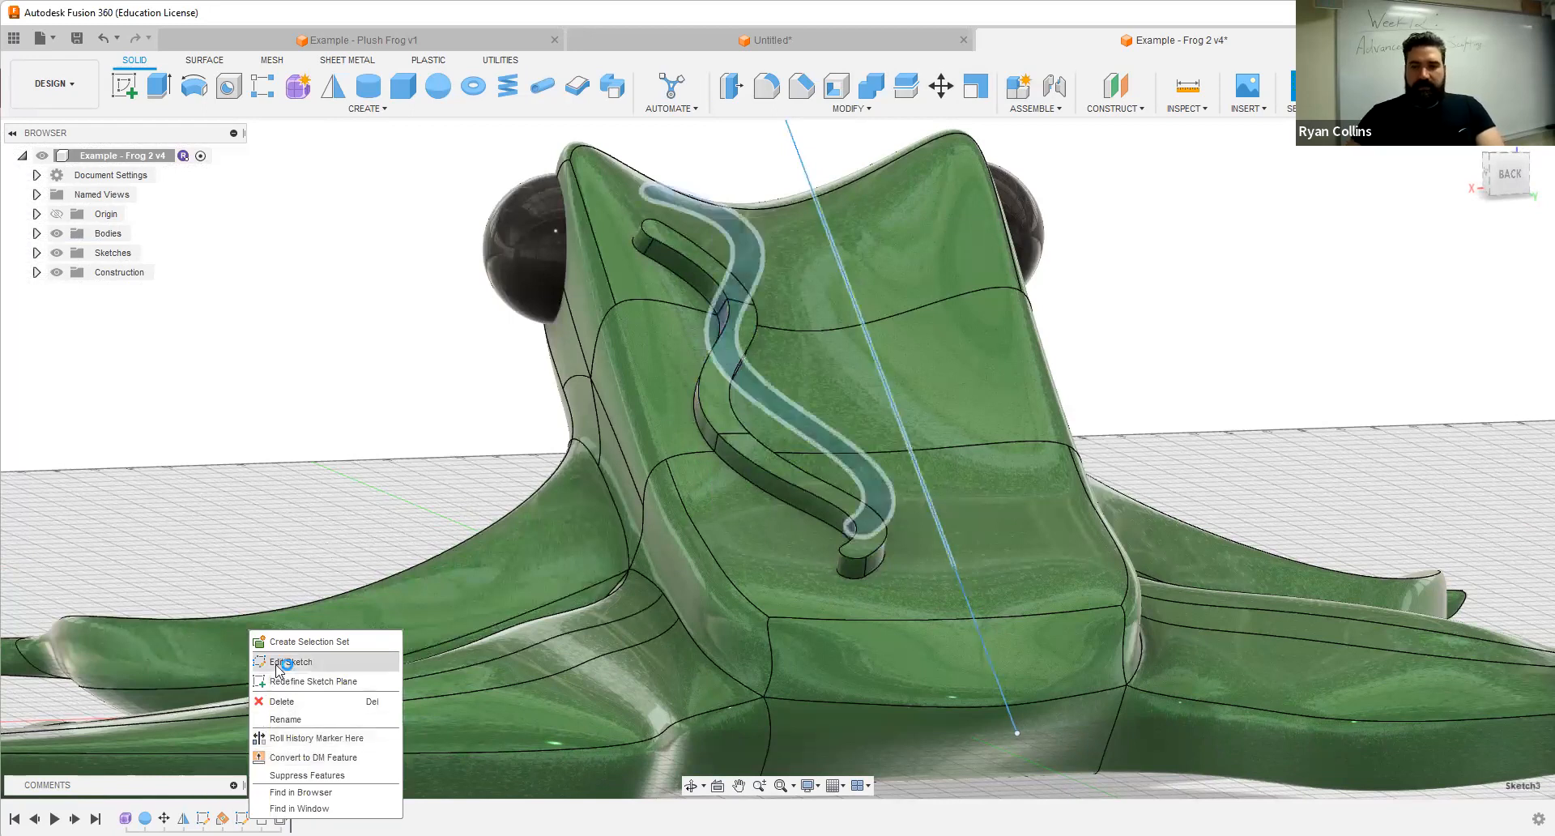
pyautogui.click(276, 668)
pyautogui.moveTo(559, 292)
pyautogui.mouseDown(button='middle')
pyautogui.moveTo(777, 364)
pyautogui.moveTo(837, 444)
pyautogui.mouseUp(button='middle')
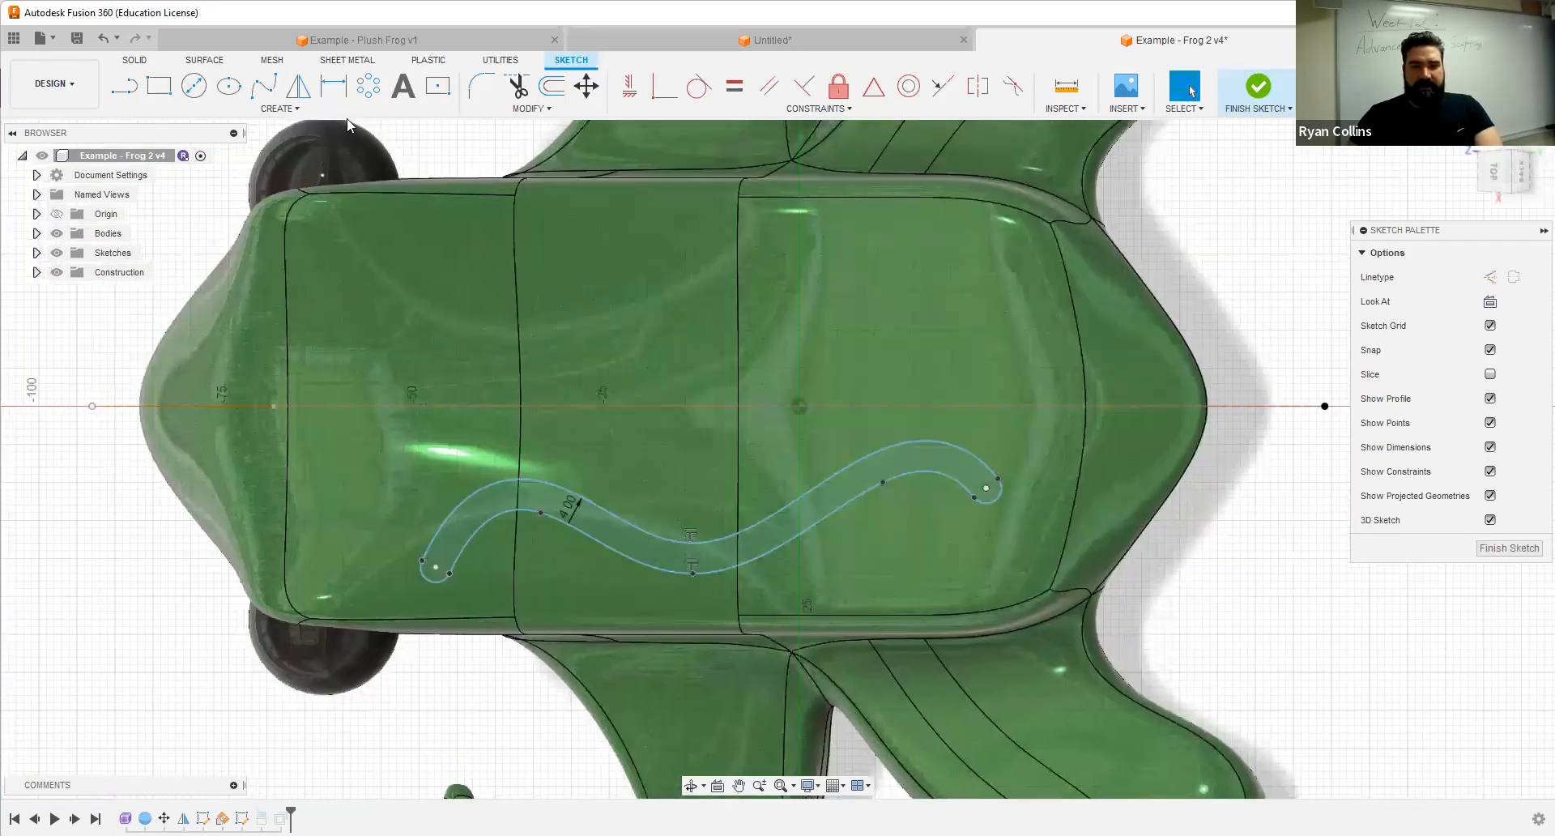
pyautogui.click(276, 89)
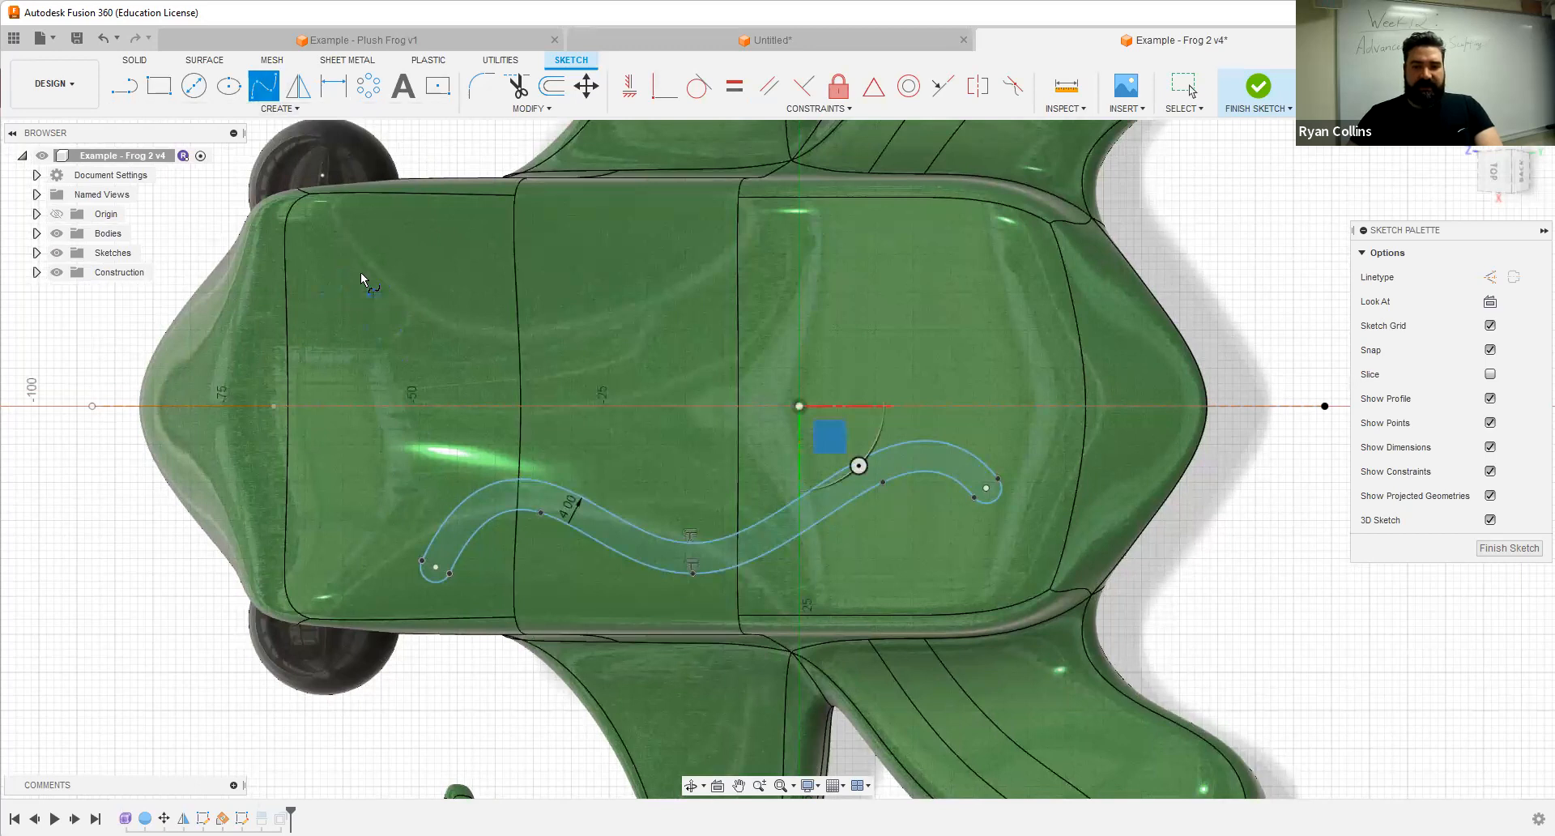
pyautogui.click(319, 301)
pyautogui.click(434, 231)
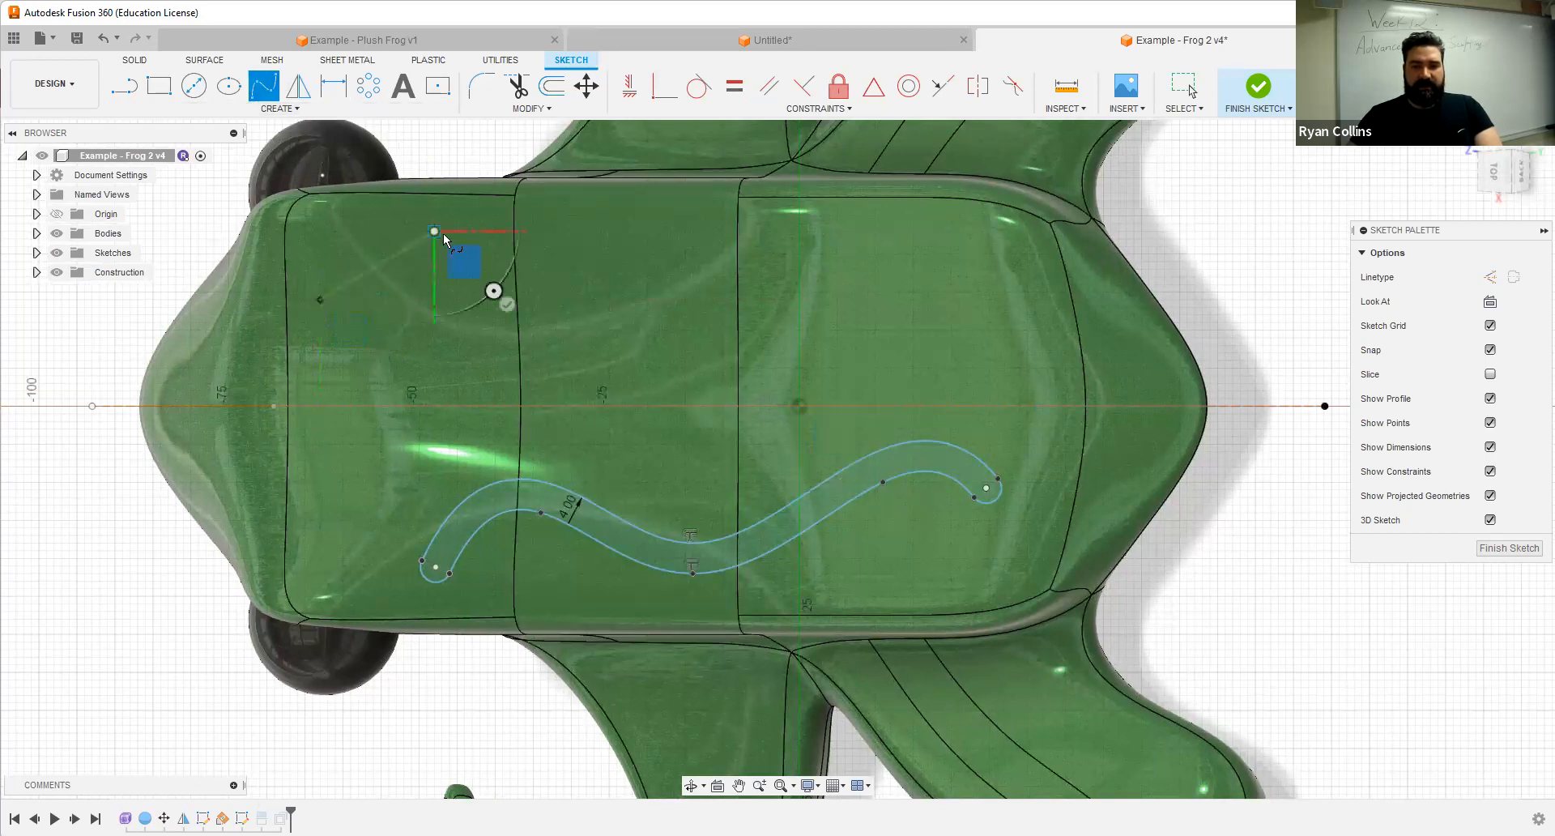
pyautogui.click(571, 337)
pyautogui.click(686, 262)
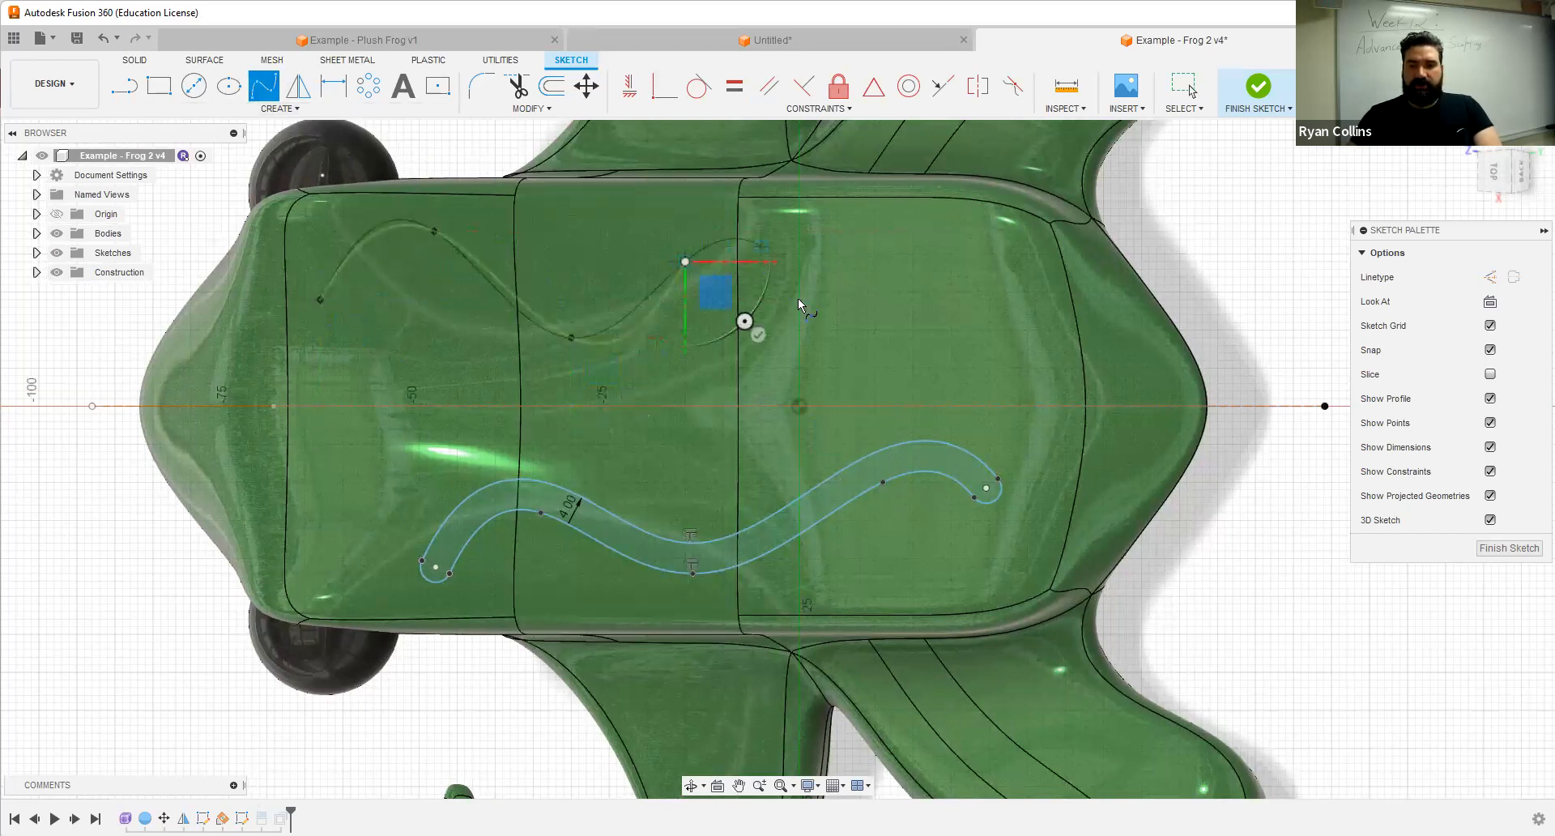
pyautogui.click(829, 336)
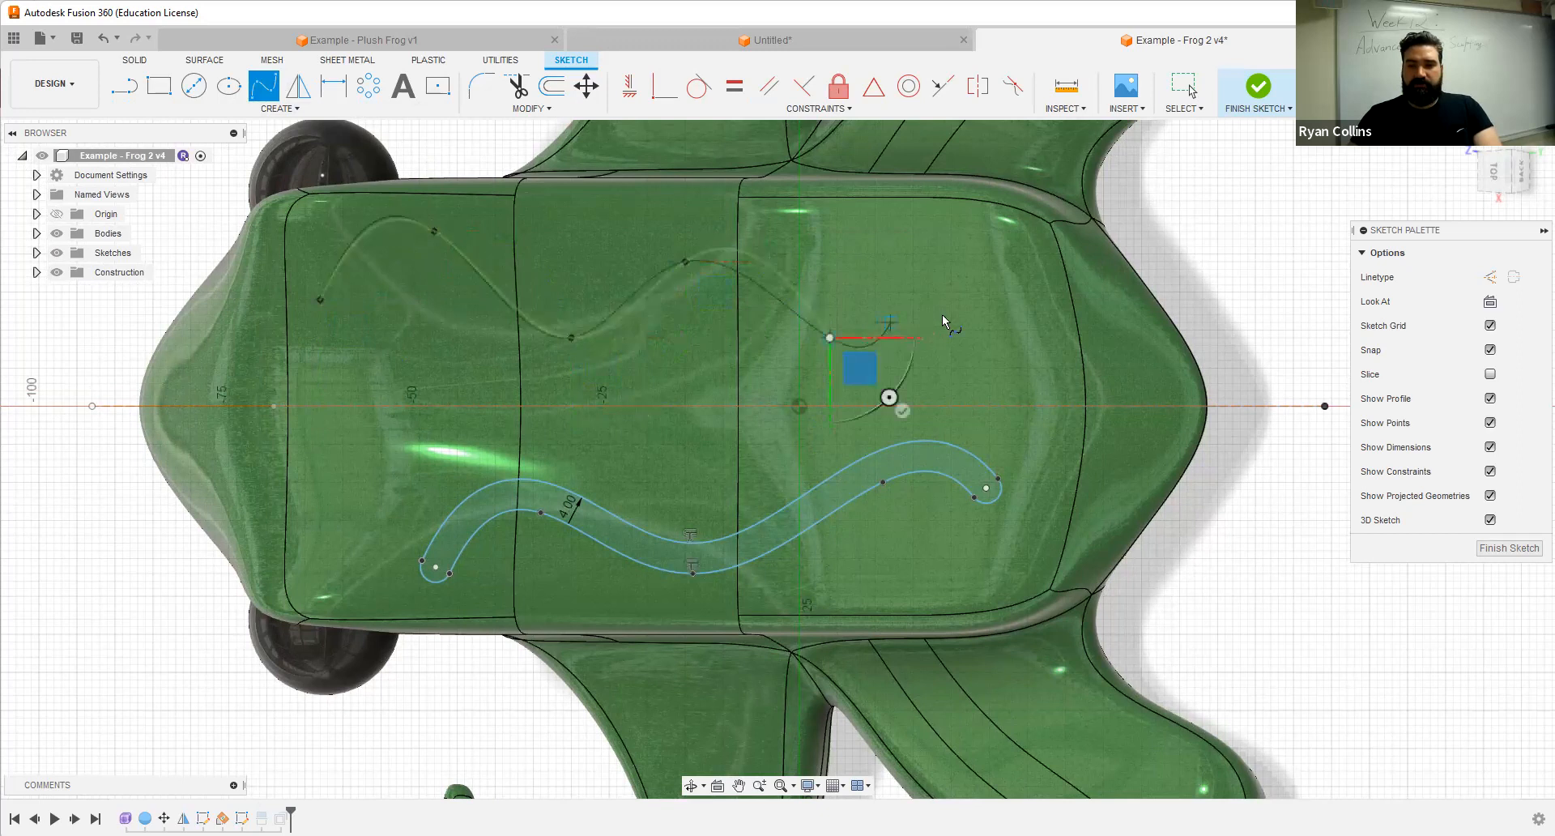
pyautogui.click(1030, 347)
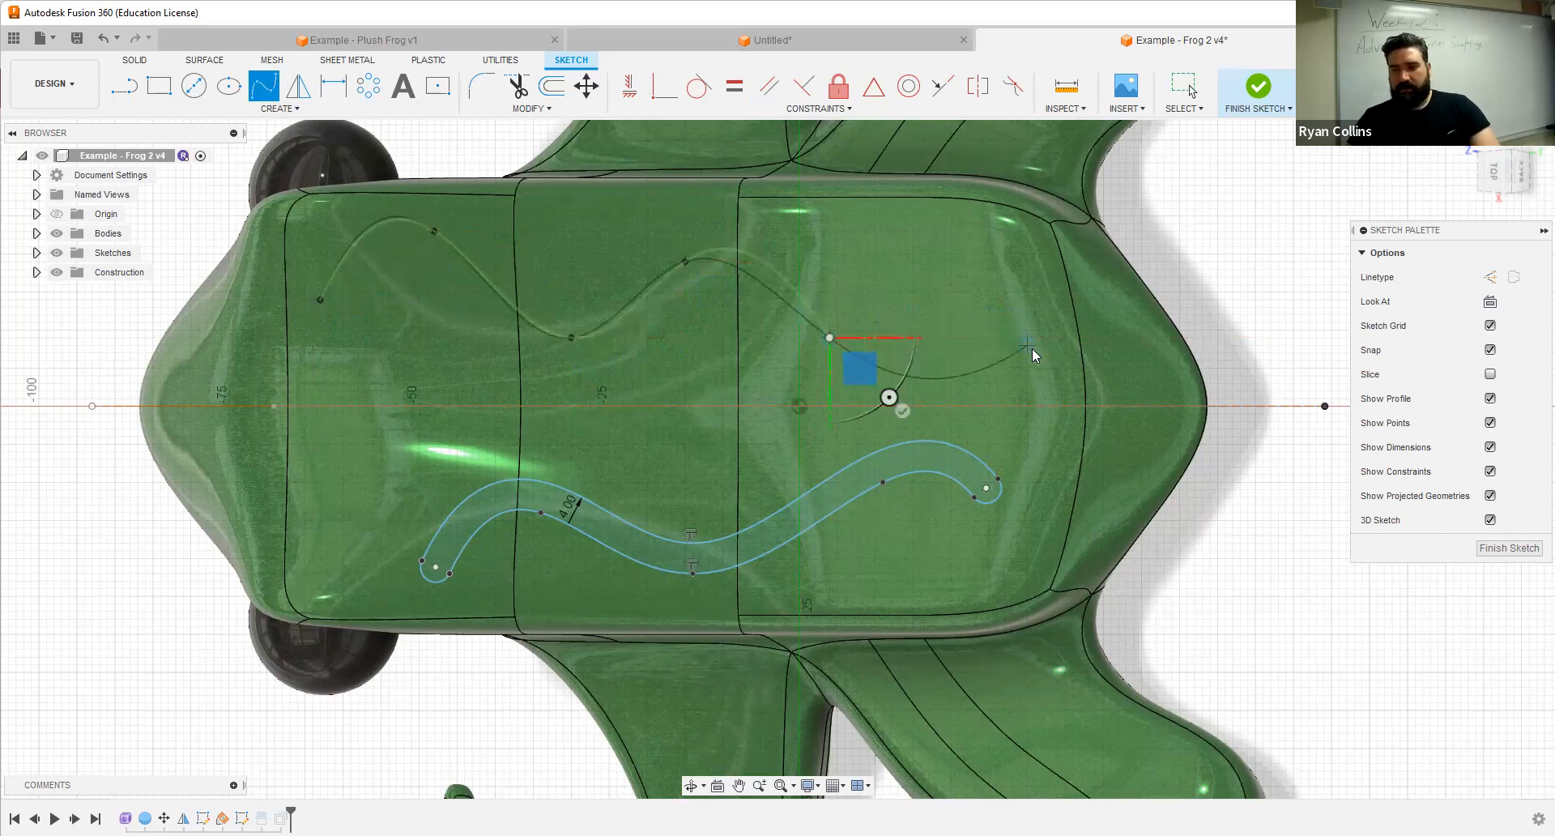
pyautogui.press('Return')
pyautogui.click(1257, 87)
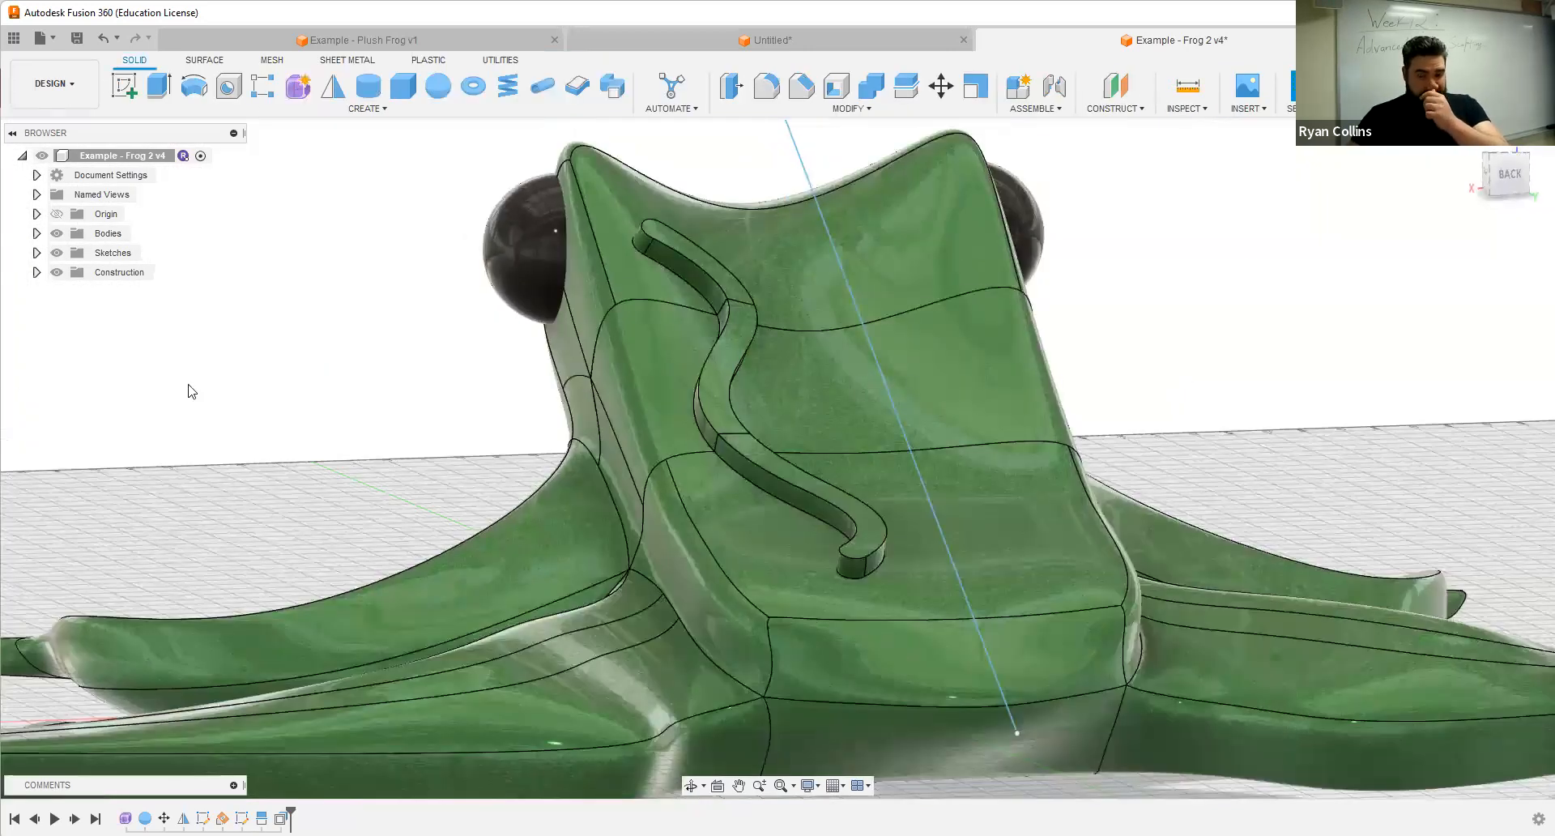
# Step: Try to split the three back faces with the new Sketch3 spline using the Split with Surface type
pyautogui.click(374, 111)
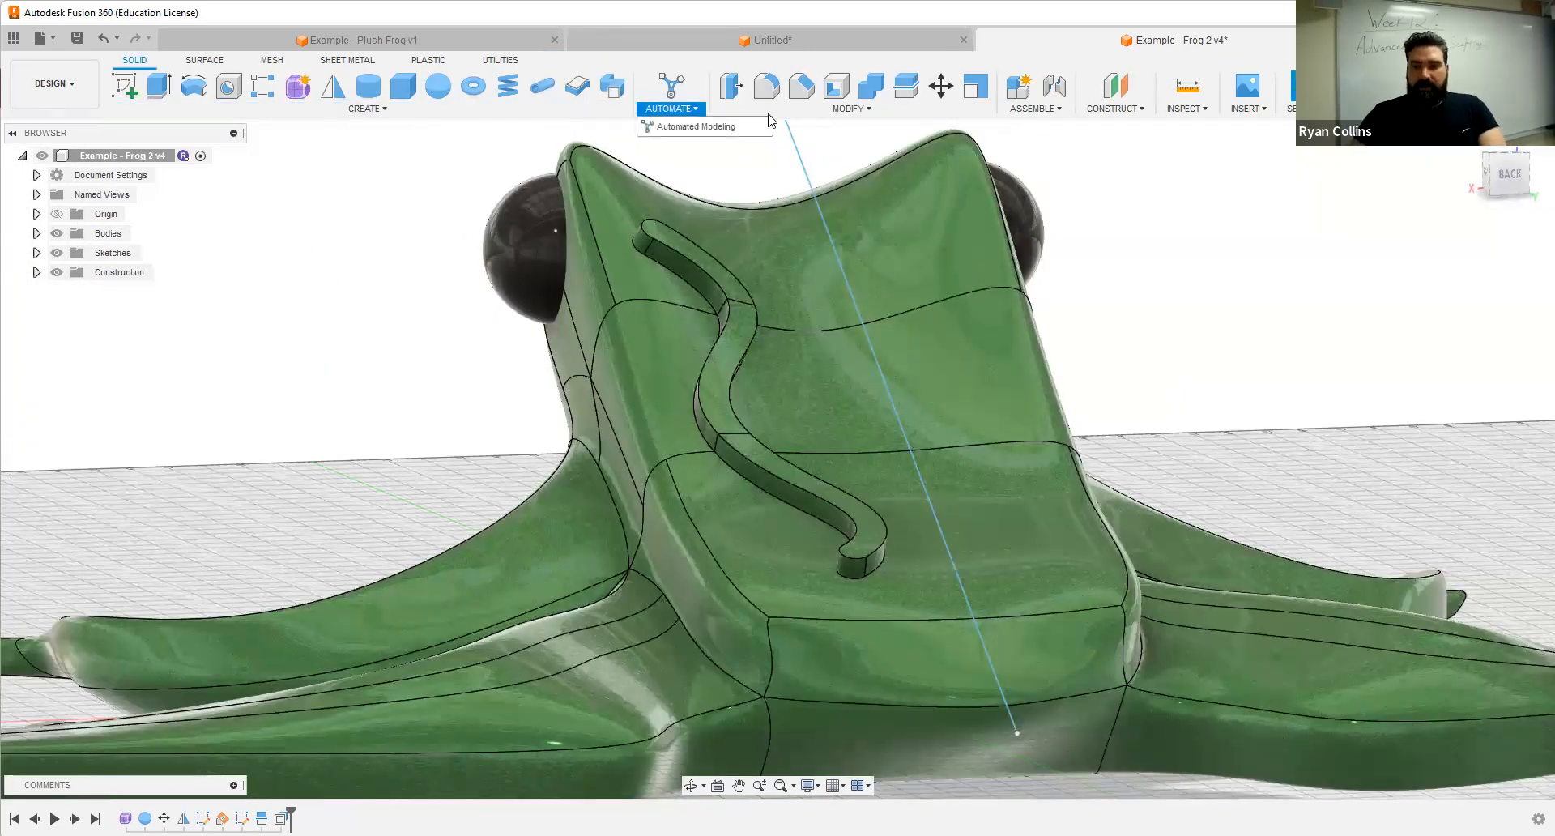
pyautogui.moveTo(754, 108)
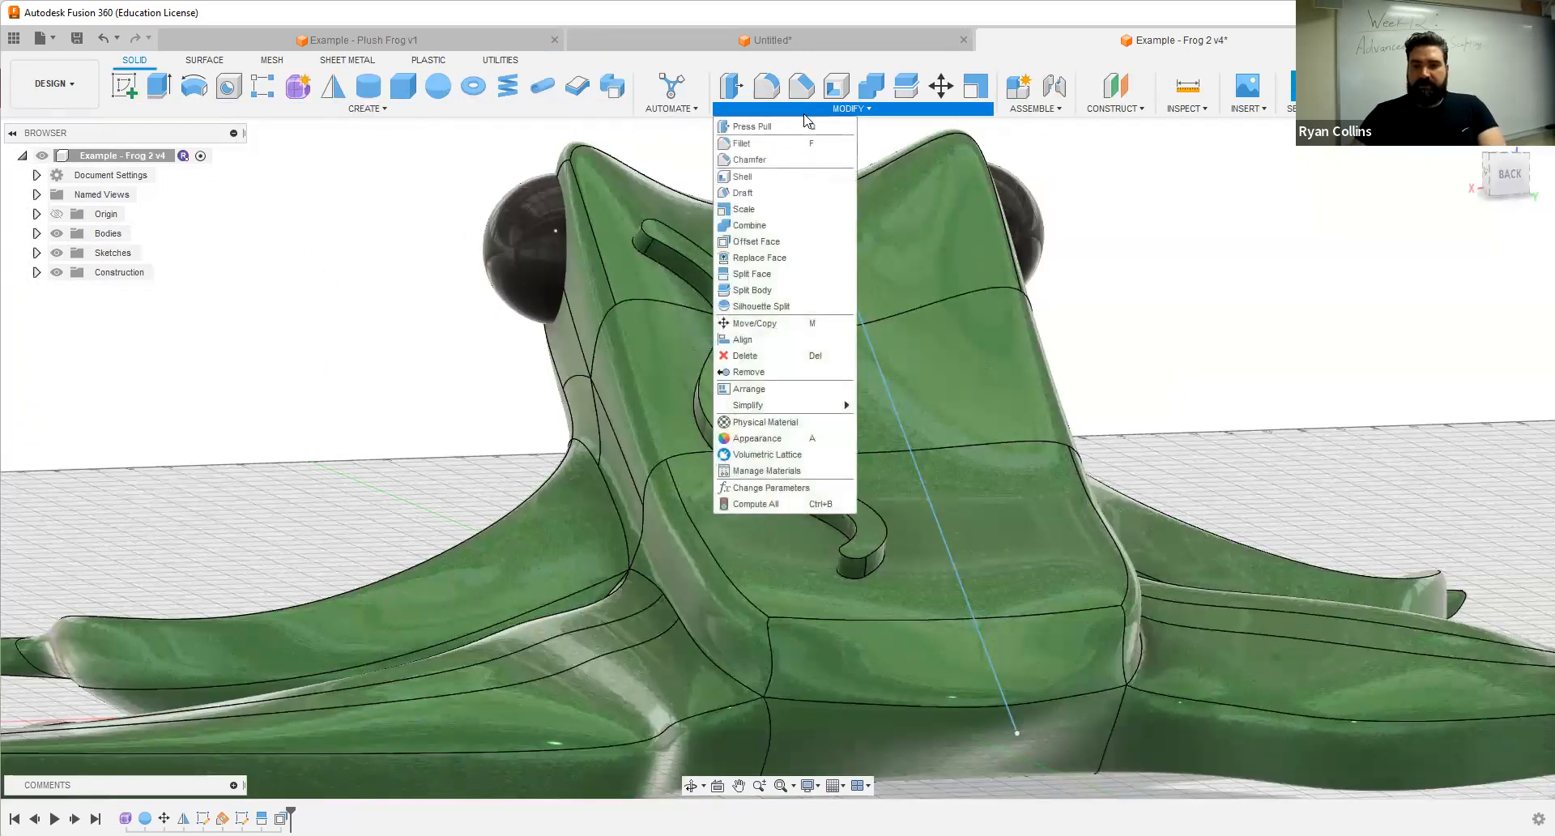
pyautogui.click(751, 274)
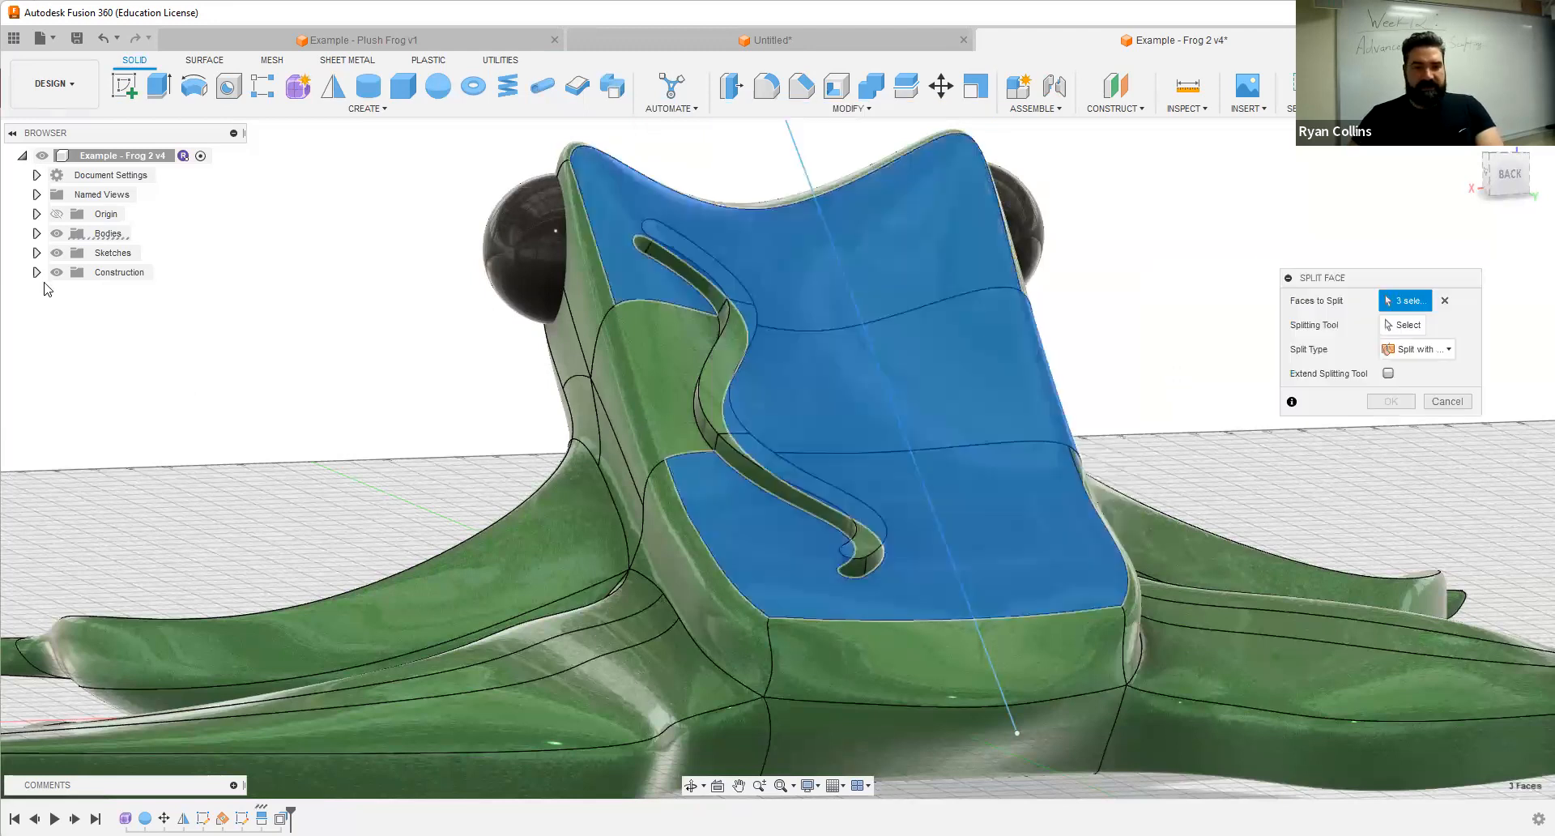
pyautogui.click(36, 253)
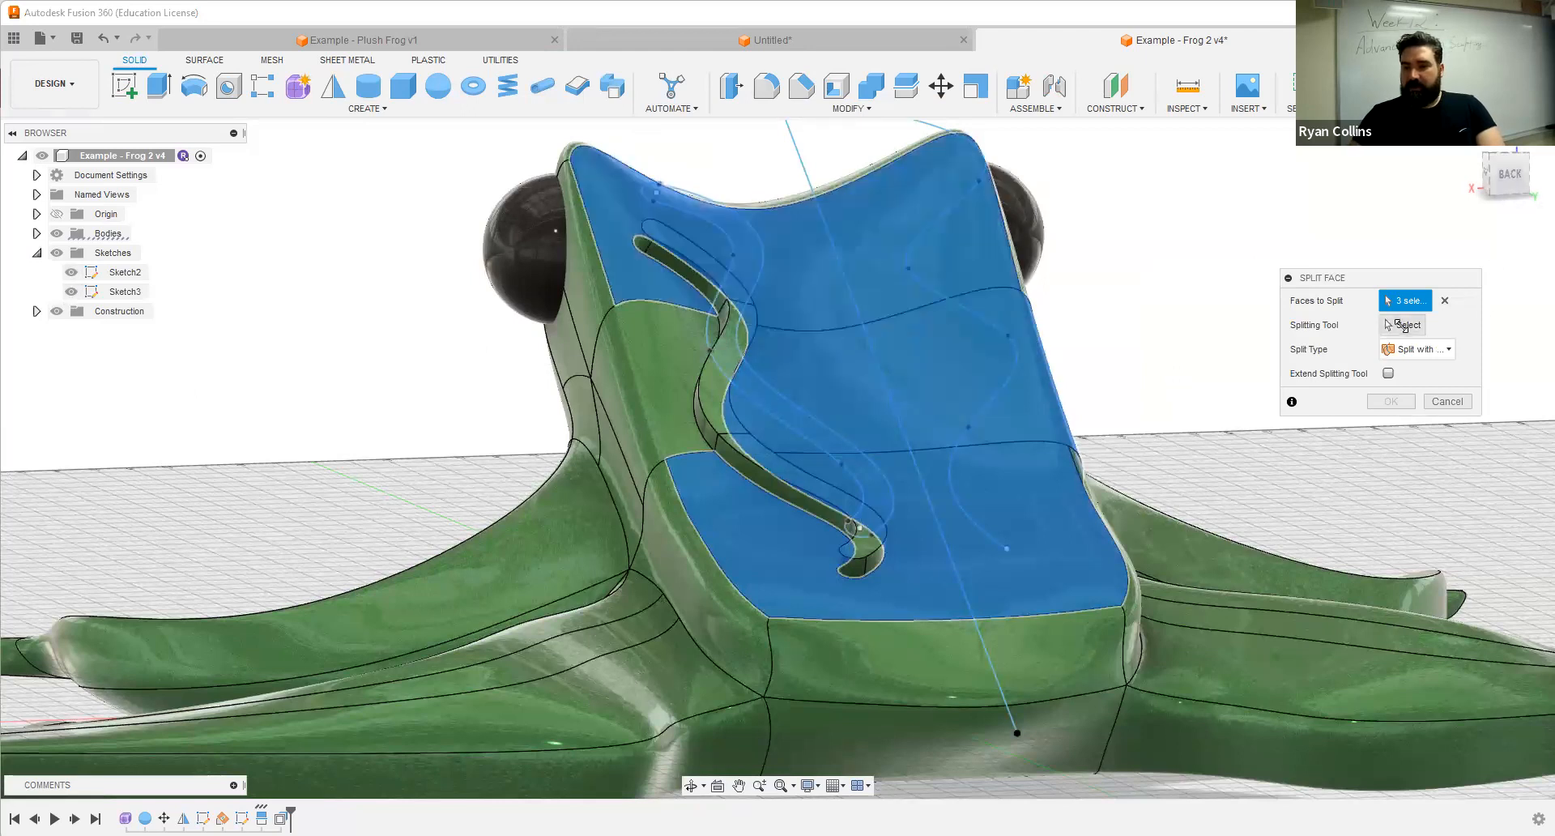
pyautogui.click(1402, 326)
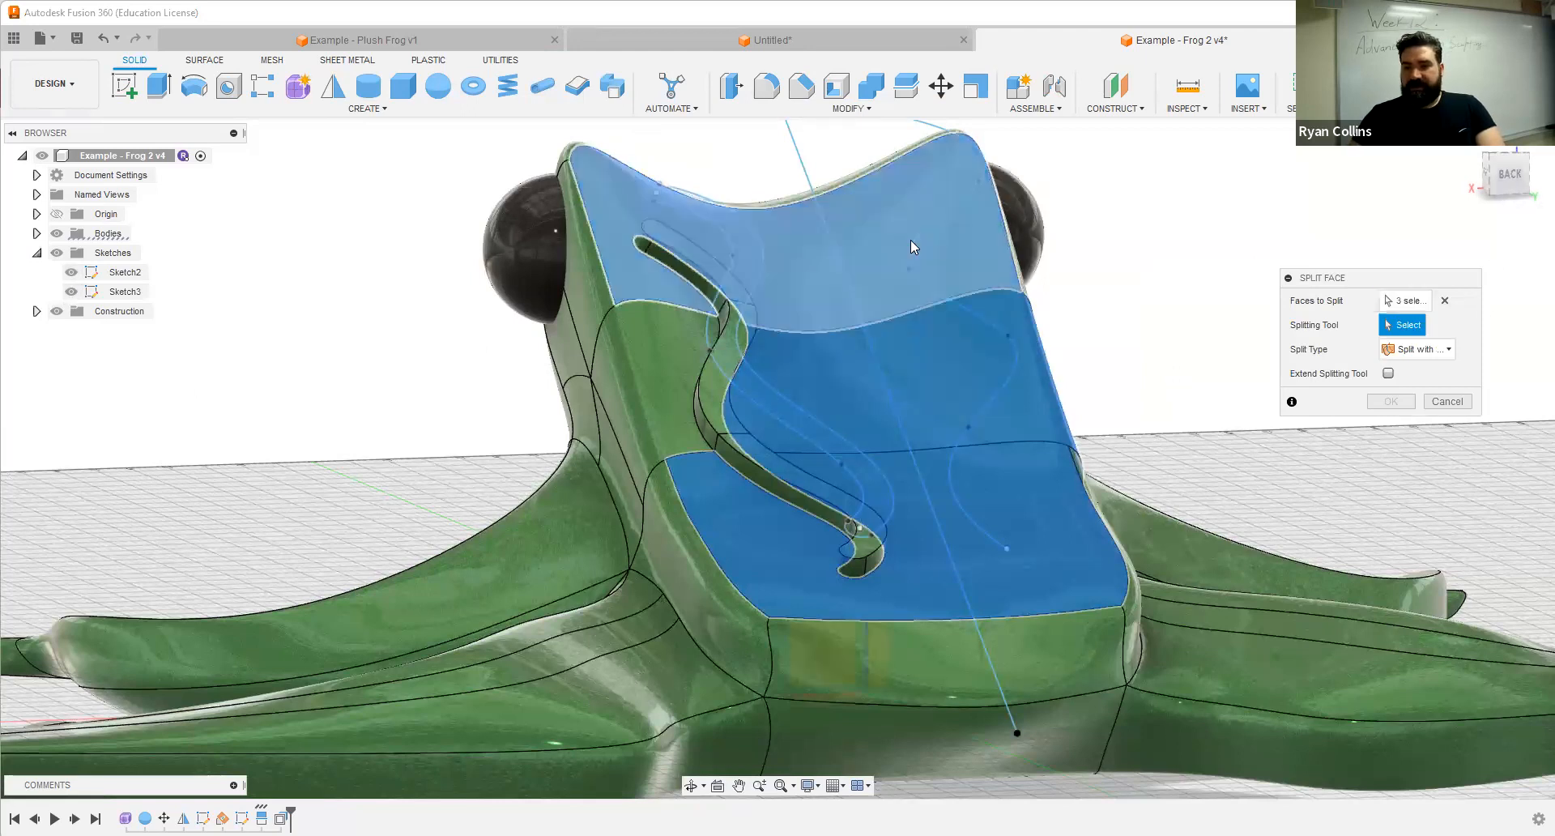
pyautogui.click(1001, 275)
pyautogui.click(1388, 374)
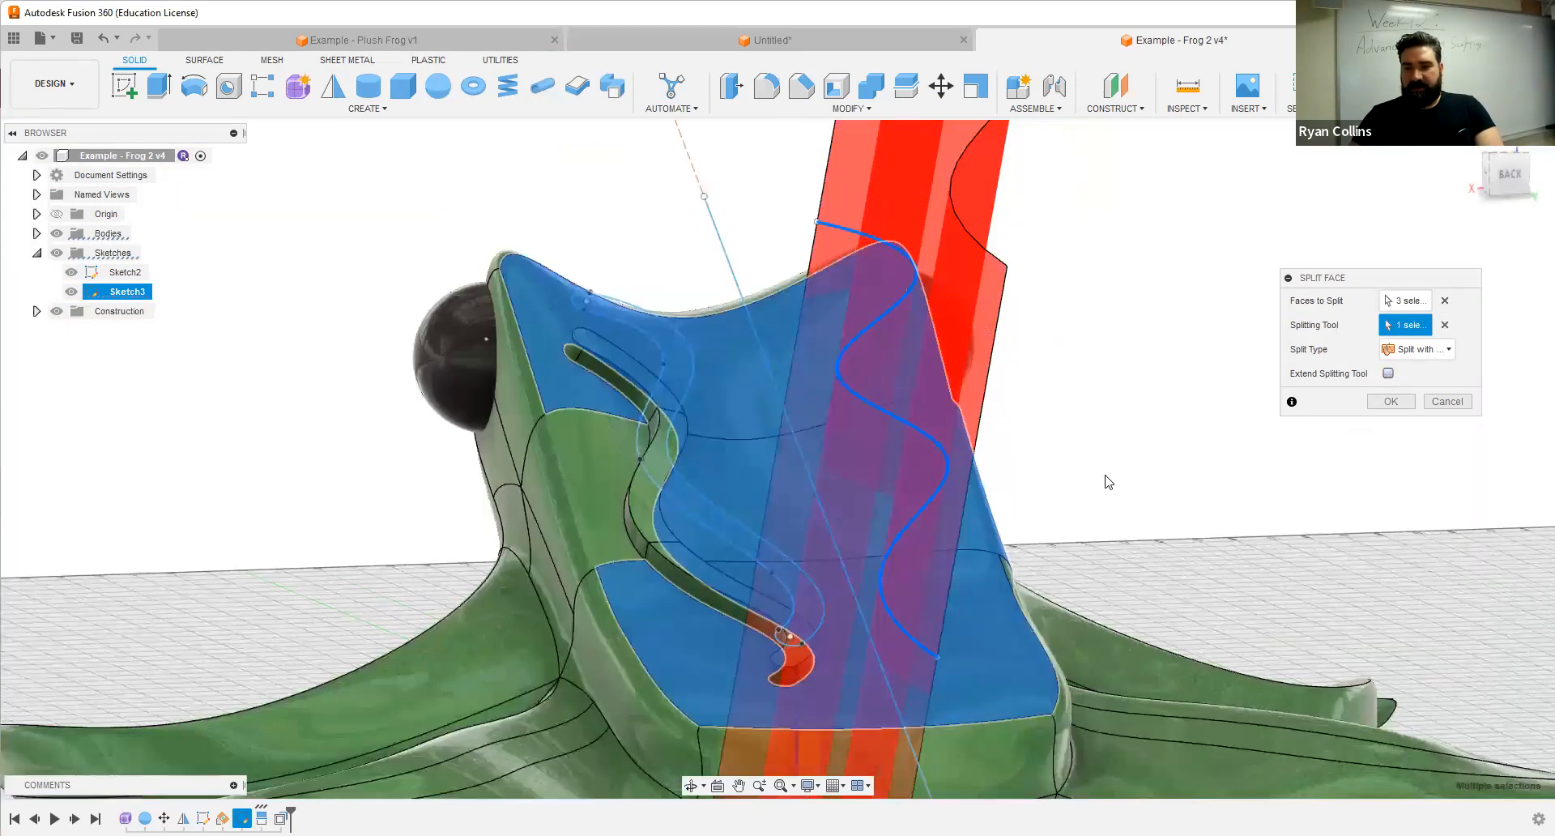
pyautogui.keyDown('shift'); pyautogui.moveTo(1109, 486); pyautogui.dragTo(899, 340, button='middle'); pyautogui.keyUp('shift')
pyautogui.click(1398, 405)
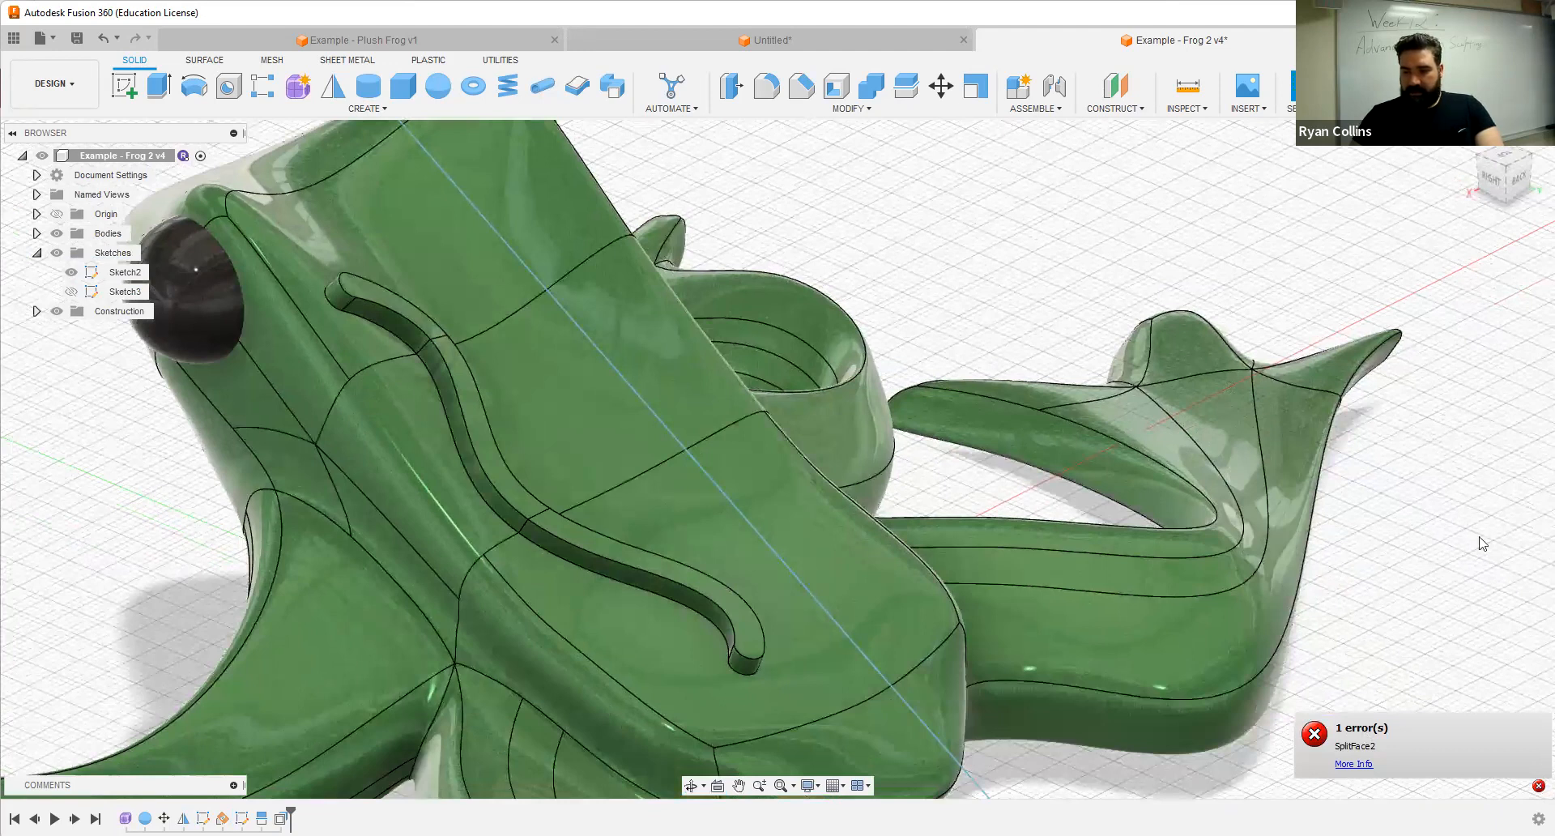
pyautogui.click(1427, 733)
pyautogui.click(1511, 749)
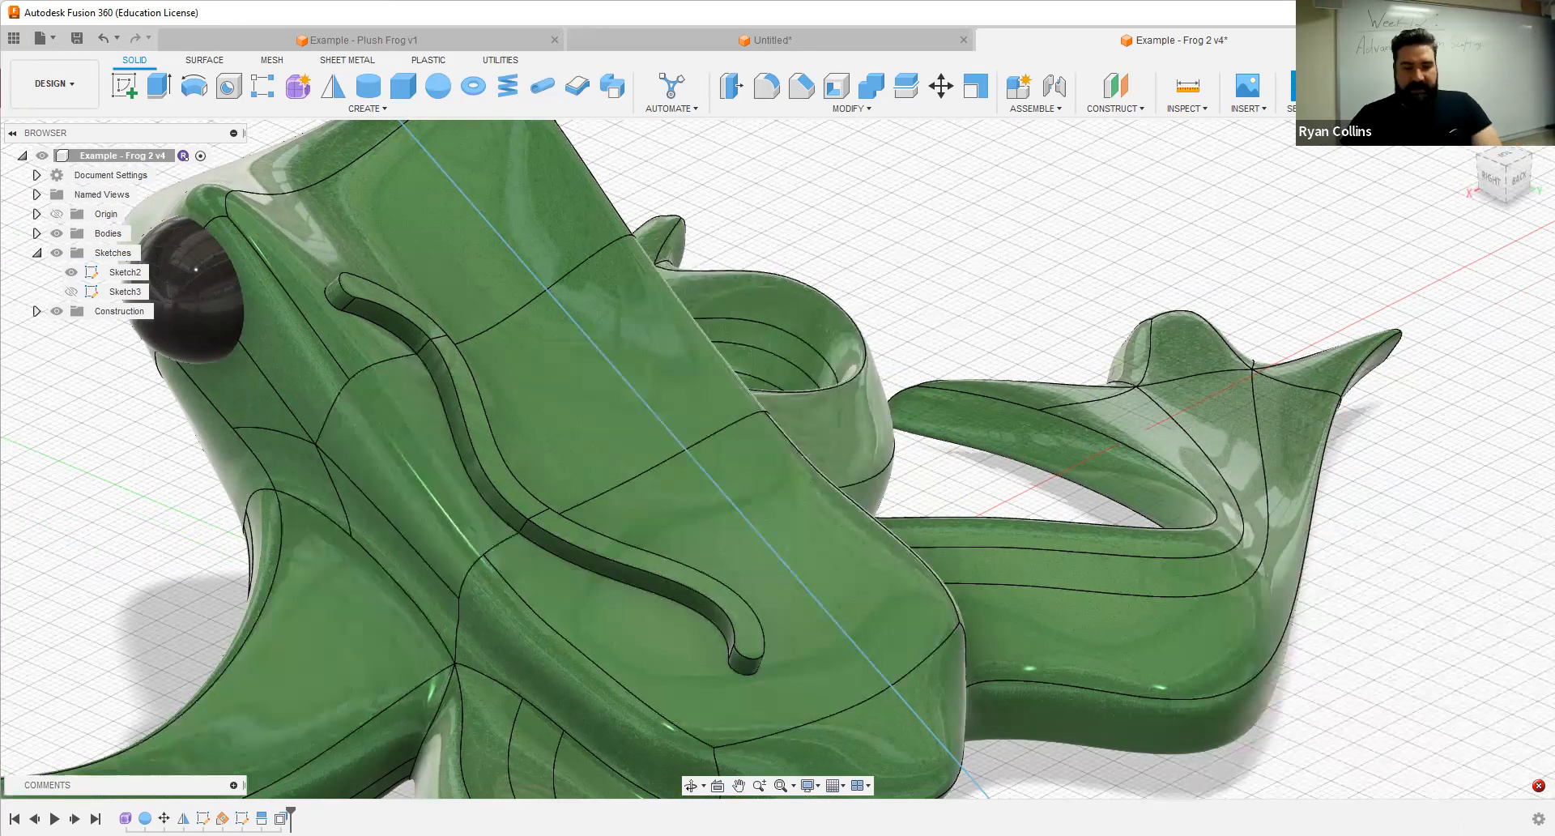
# Step: Set up Split Face again on the three back faces, showing Sketch3 and picking its new spline as the splitting tool
pyautogui.click(281, 818)
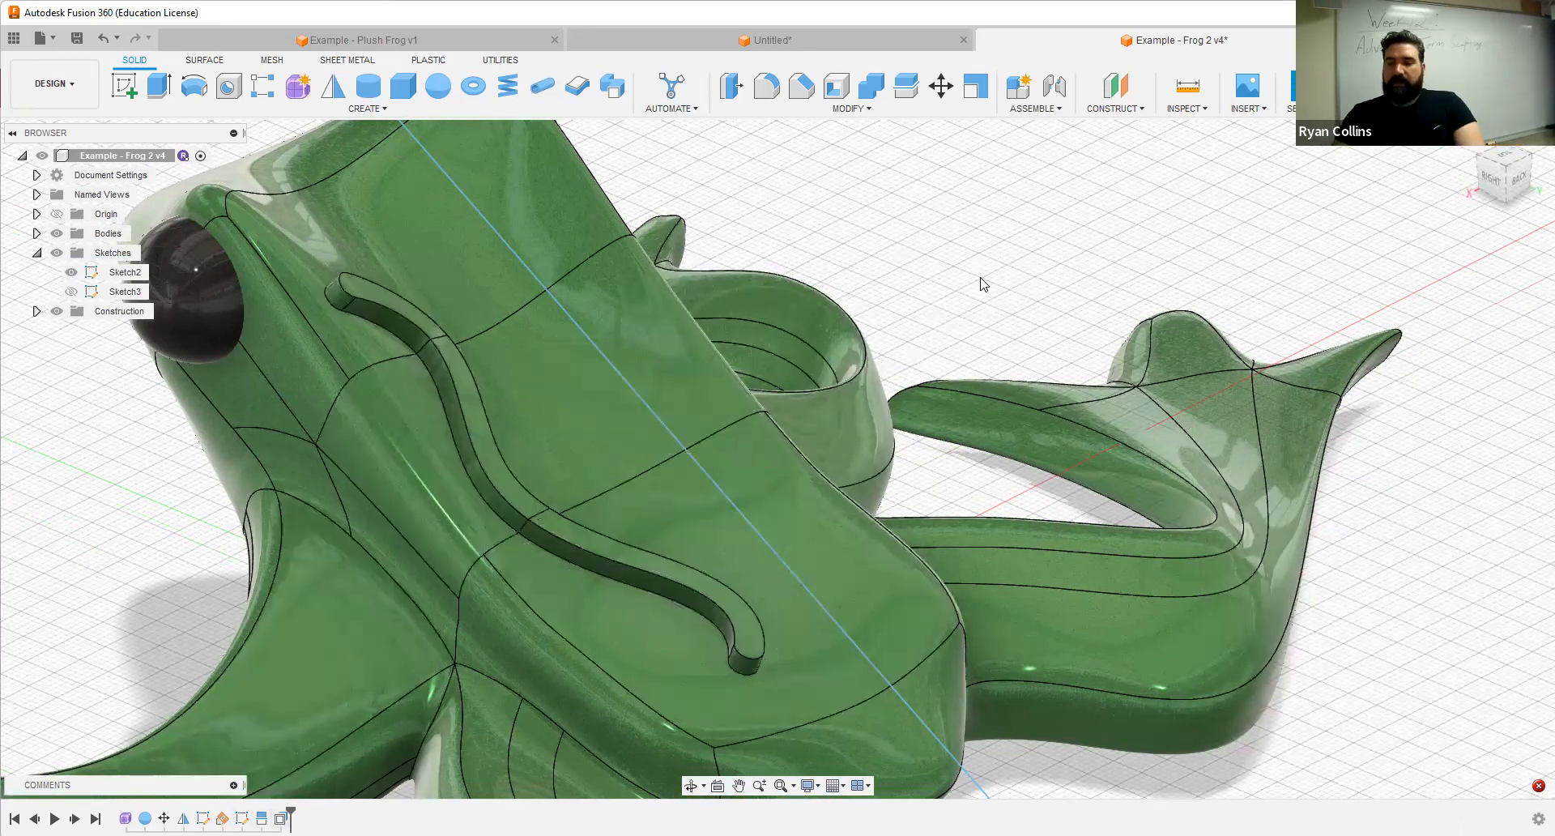
pyautogui.rightClick(909, 279)
pyautogui.click(921, 231)
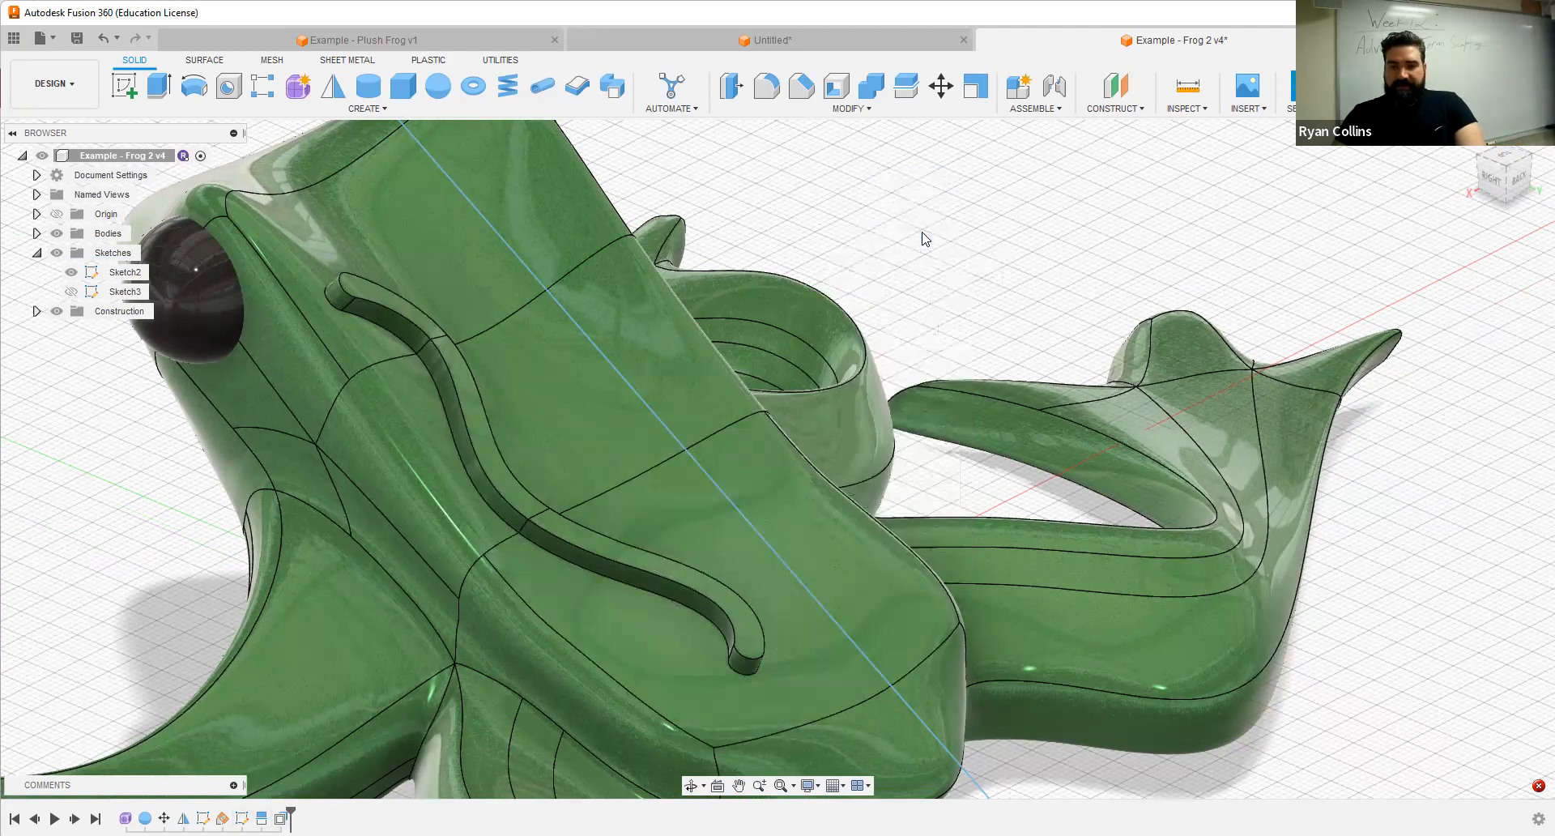
pyautogui.click(590, 235)
pyautogui.click(641, 321)
pyautogui.click(738, 489)
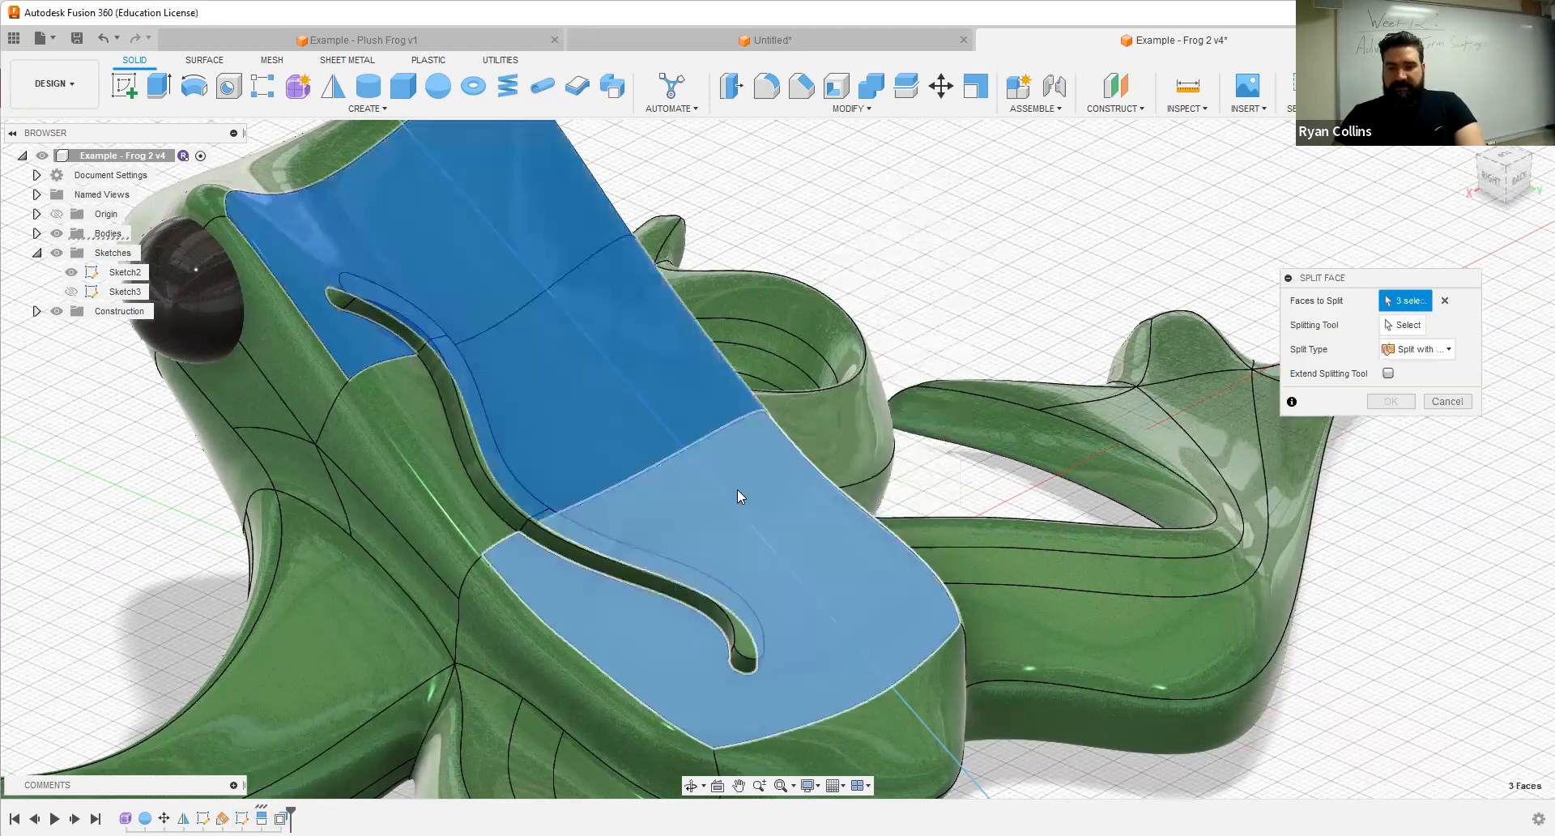
pyautogui.click(71, 291)
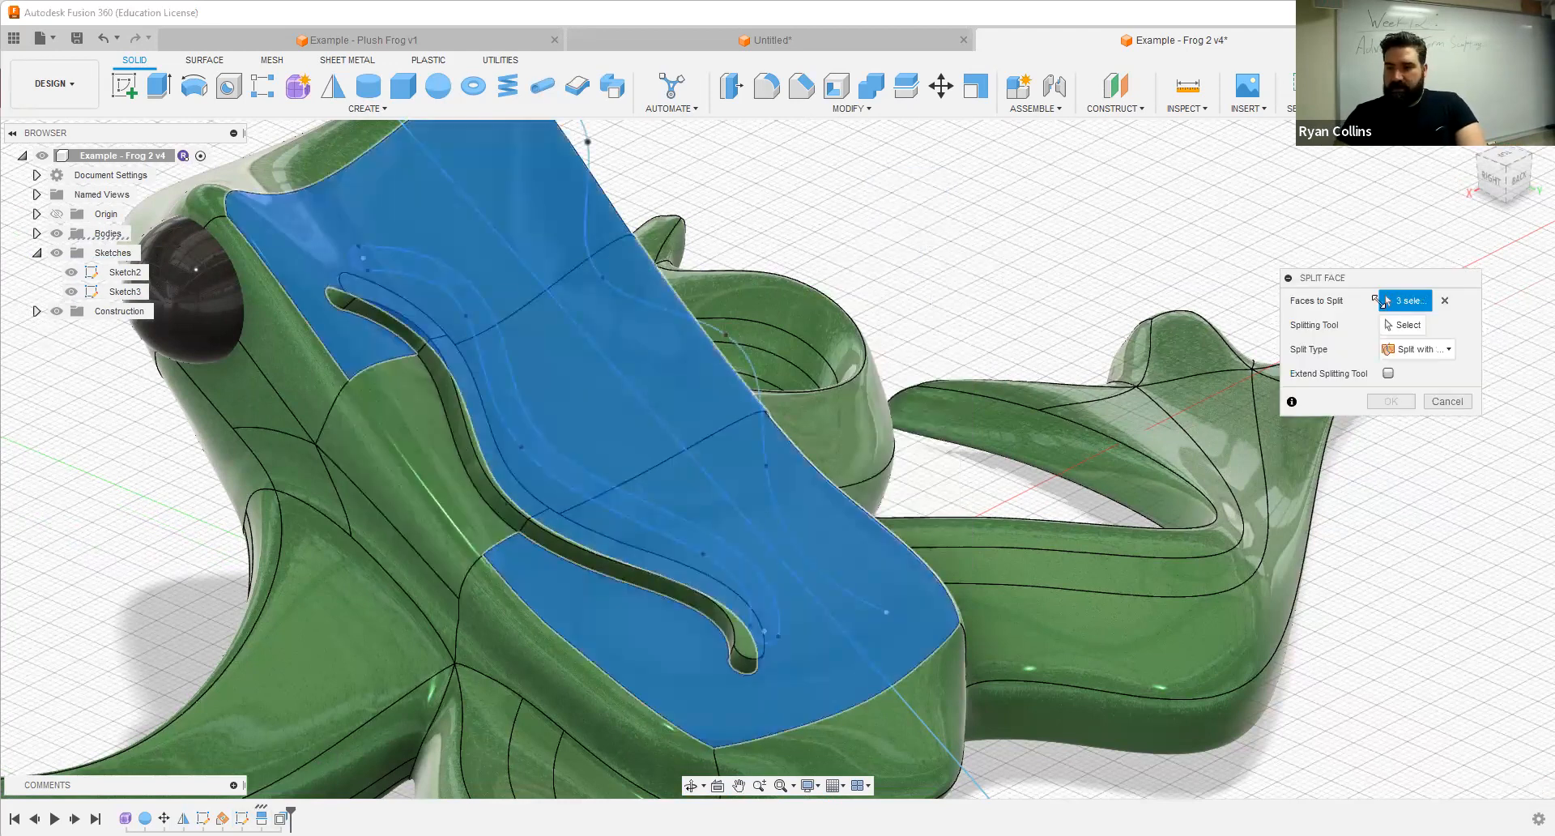
pyautogui.click(1407, 325)
pyautogui.click(589, 190)
pyautogui.moveTo(599, 206)
pyautogui.mouseDown(button='middle')
pyautogui.moveTo(624, 380)
pyautogui.moveTo(711, 408)
pyautogui.moveTo(706, 423)
pyautogui.moveTo(644, 376)
pyautogui.moveTo(462, 378)
pyautogui.moveTo(530, 382)
pyautogui.mouseUp(button='middle')
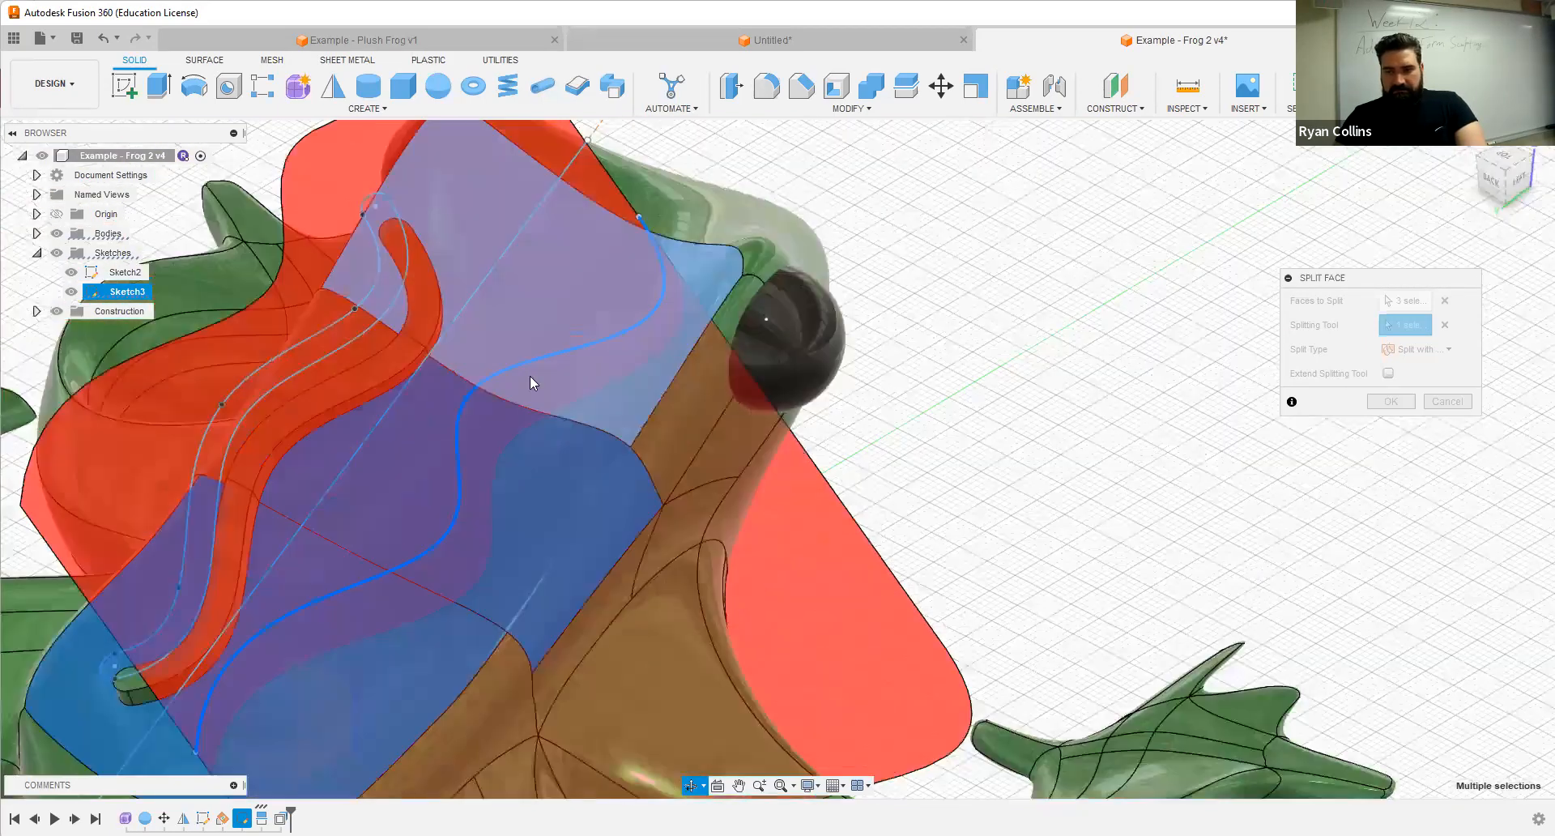
# Step: Preview the Along Vector split type for the spline, and return to Split with Surface to compare them
pyautogui.click(1415, 349)
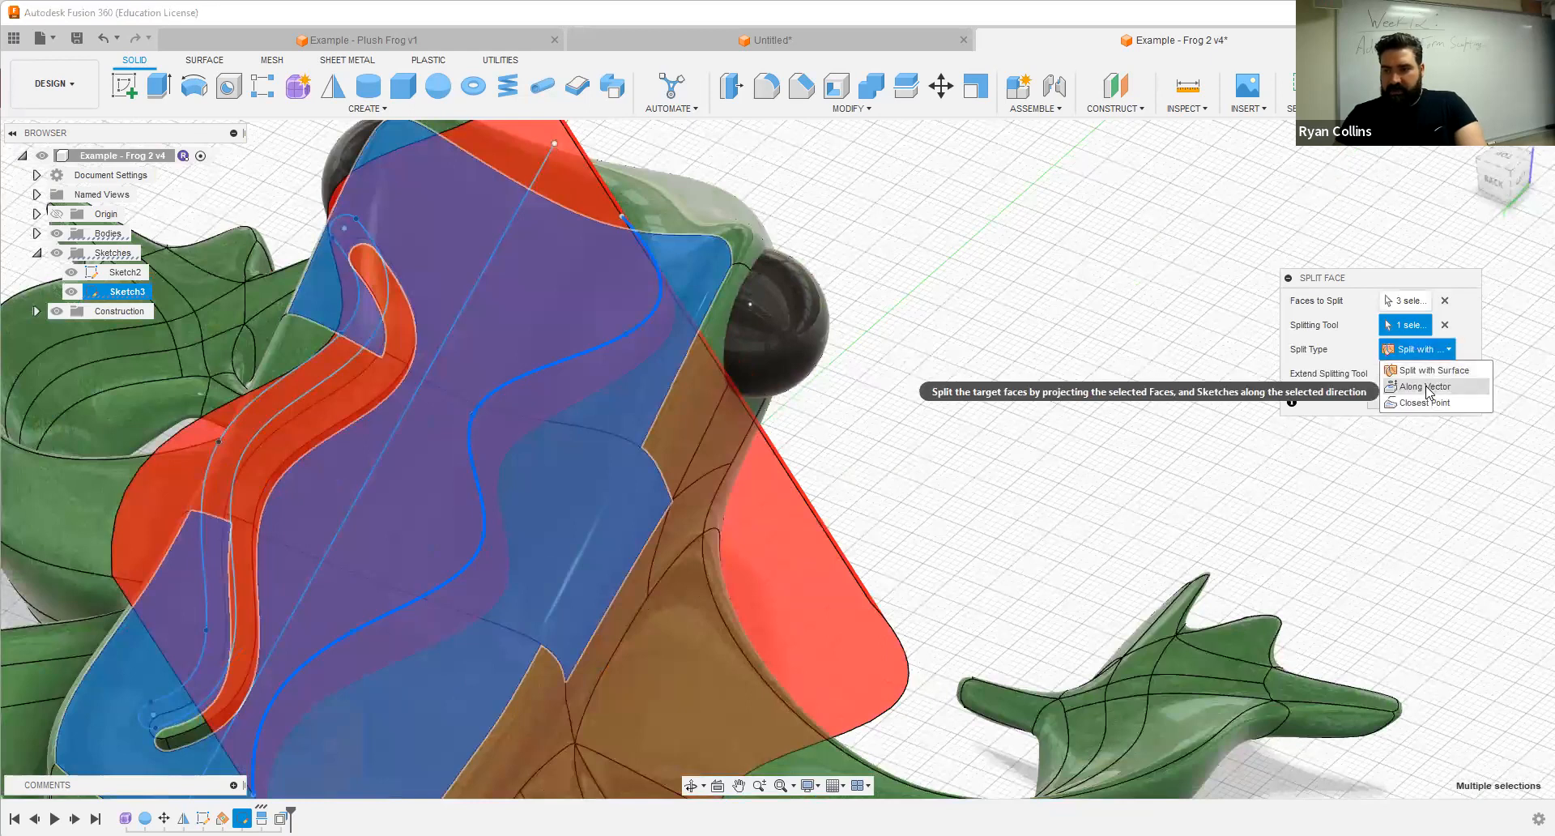
pyautogui.moveTo(831, 488); pyautogui.dragTo(1019, 320, button='middle')
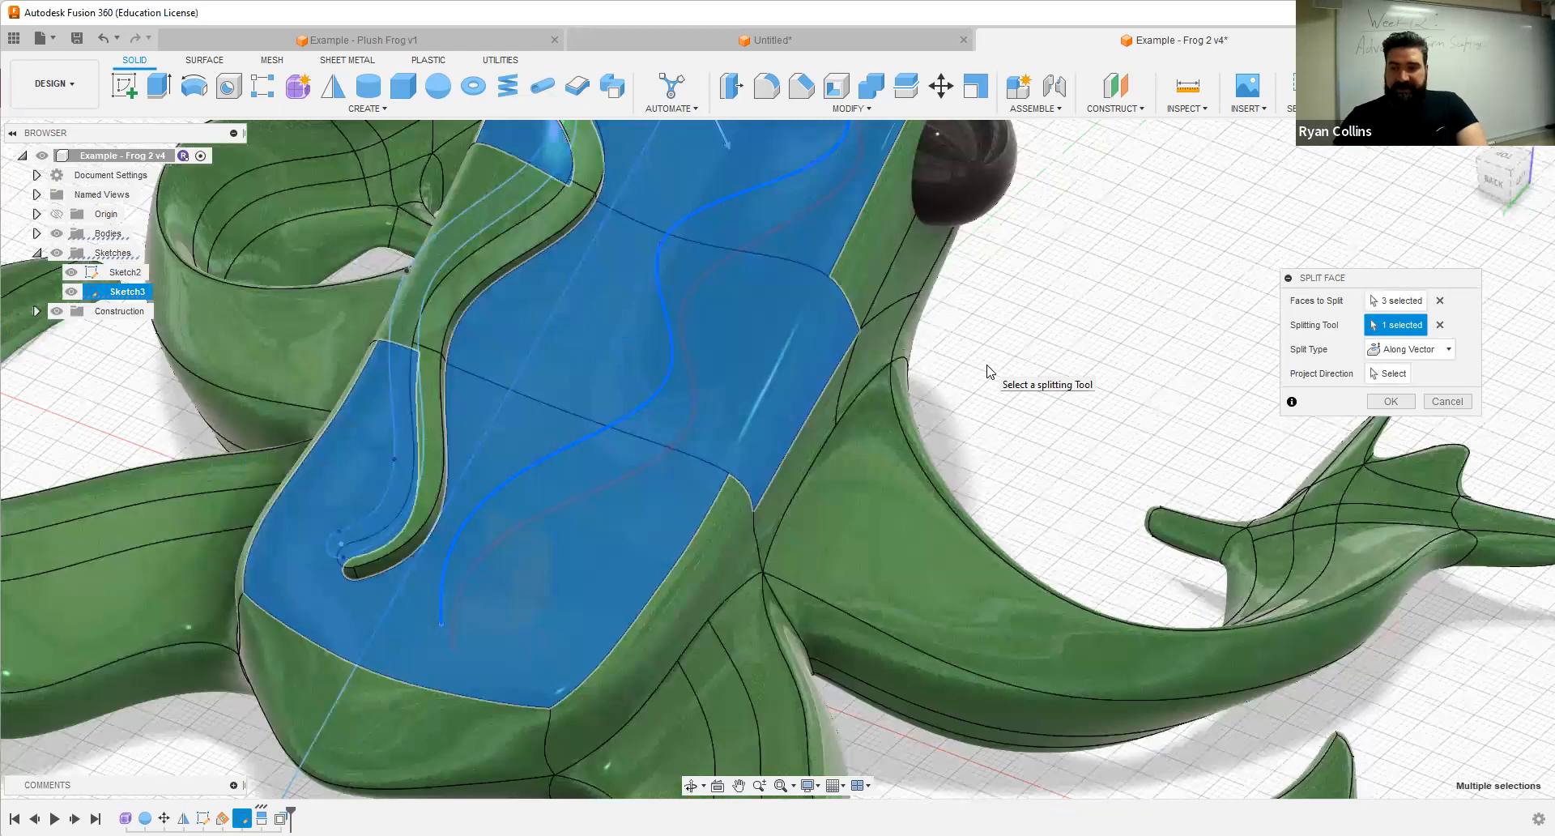
pyautogui.click(1429, 350)
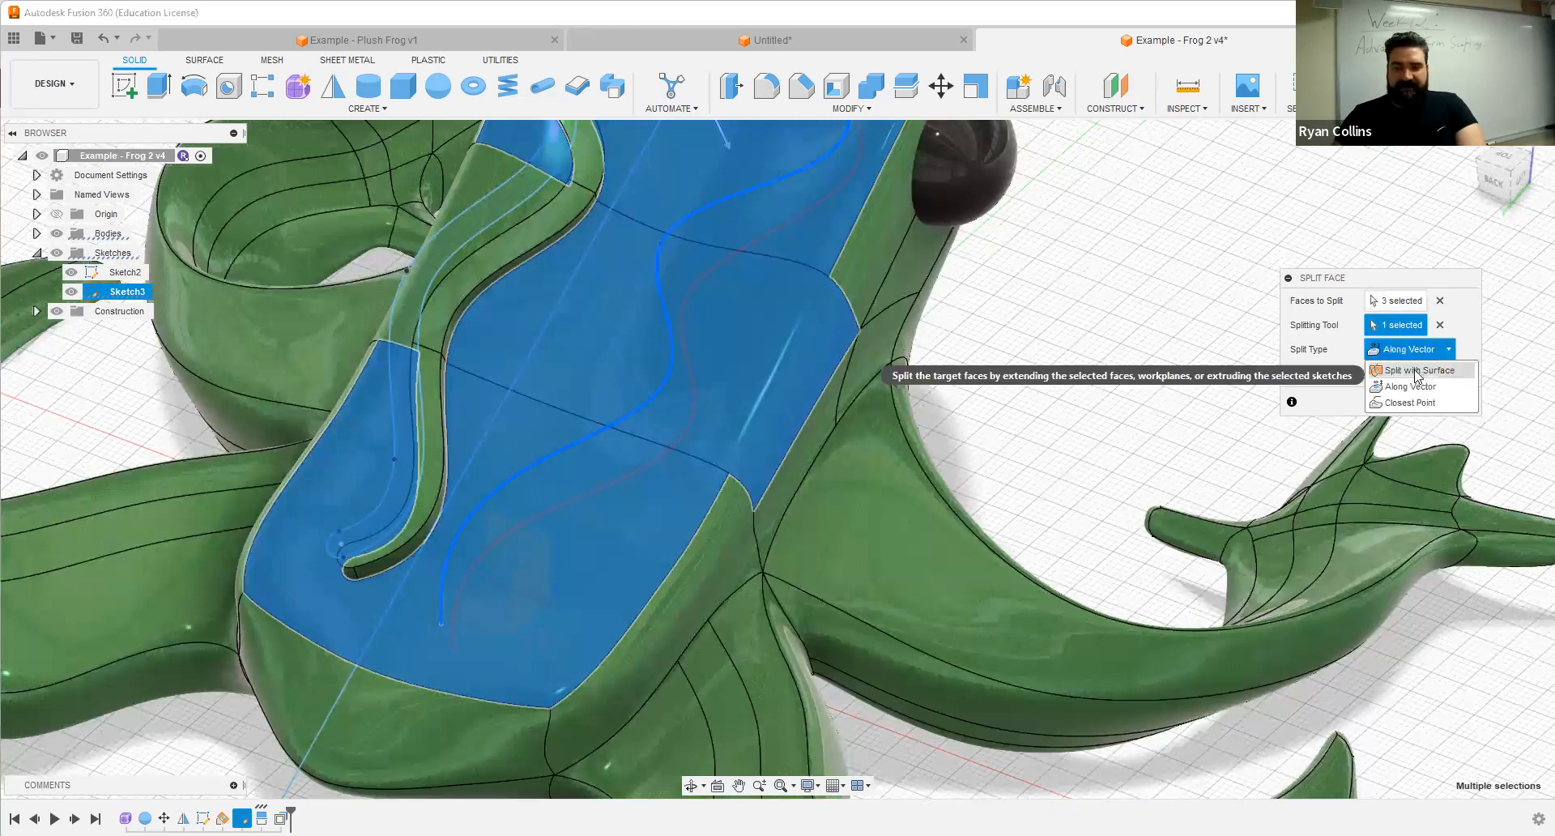
pyautogui.click(1416, 374)
pyautogui.moveTo(822, 402)
pyautogui.keyDown('shift'); pyautogui.mouseDown(button='middle')
pyautogui.moveTo(902, 388)
pyautogui.moveTo(788, 418)
pyautogui.moveTo(871, 410)
pyautogui.moveTo(785, 397)
pyautogui.moveTo(810, 389)
pyautogui.mouseUp(button='middle'); pyautogui.keyUp('shift')
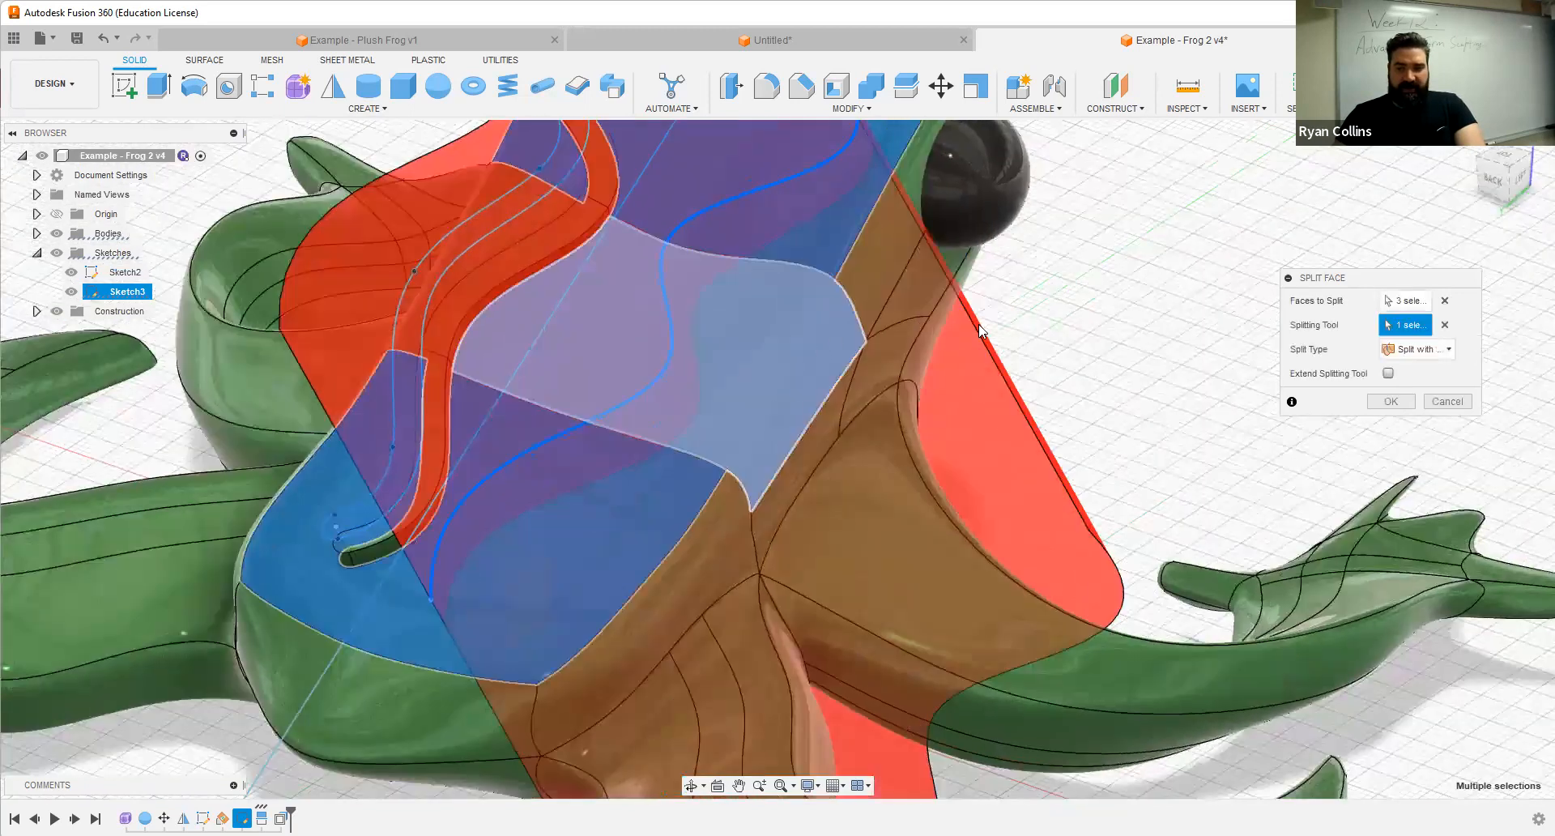
# Step: Try to split the three back faces by projecting the spline with the Along Vector split type
pyautogui.click(1437, 357)
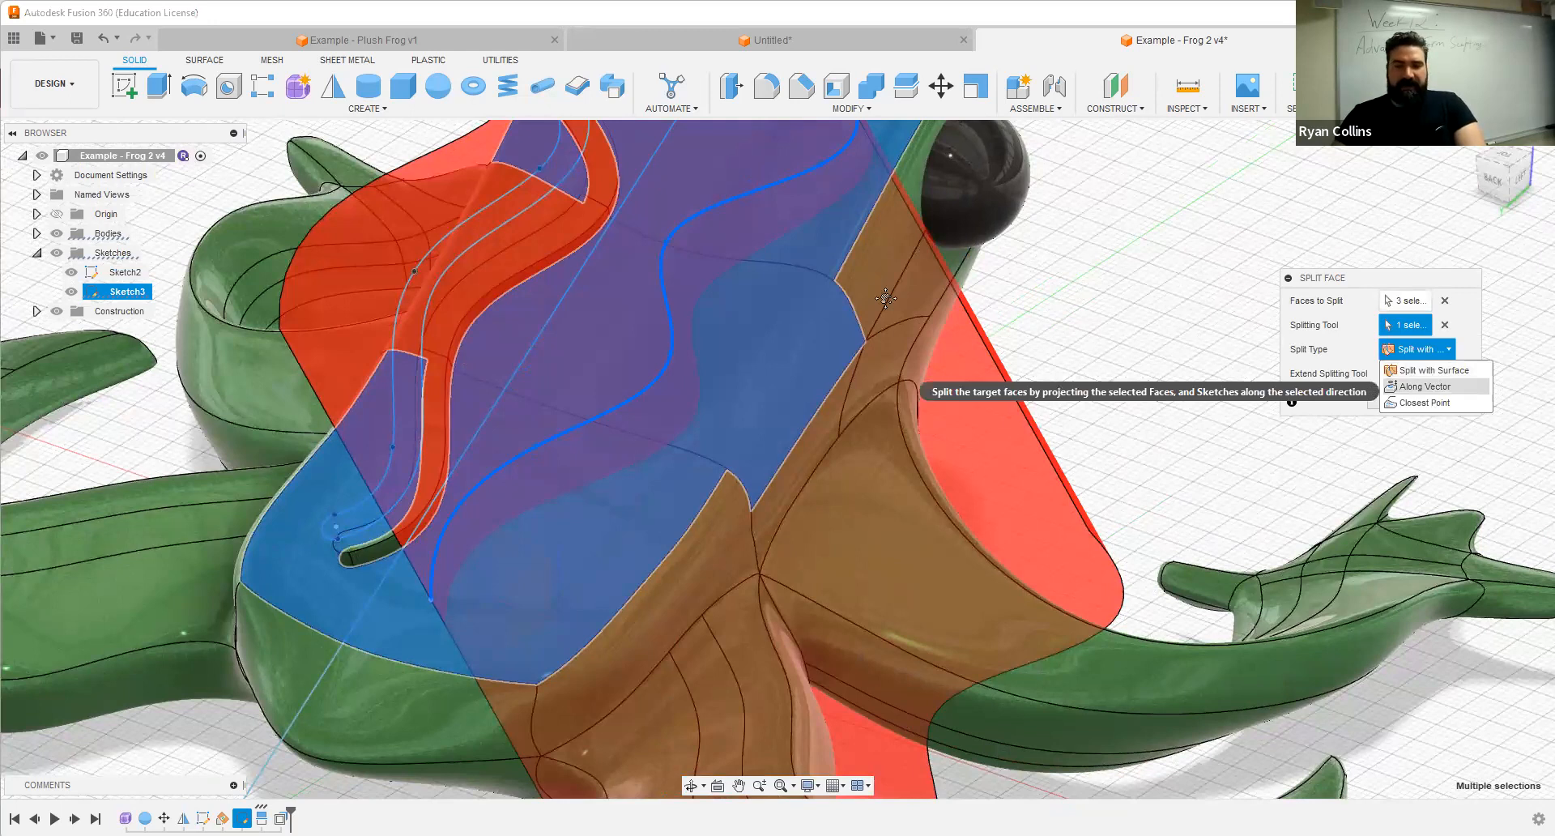
pyautogui.keyDown('shift'); pyautogui.moveTo(1012, 425); pyautogui.dragTo(949, 405, button='middle'); pyautogui.keyUp('shift')
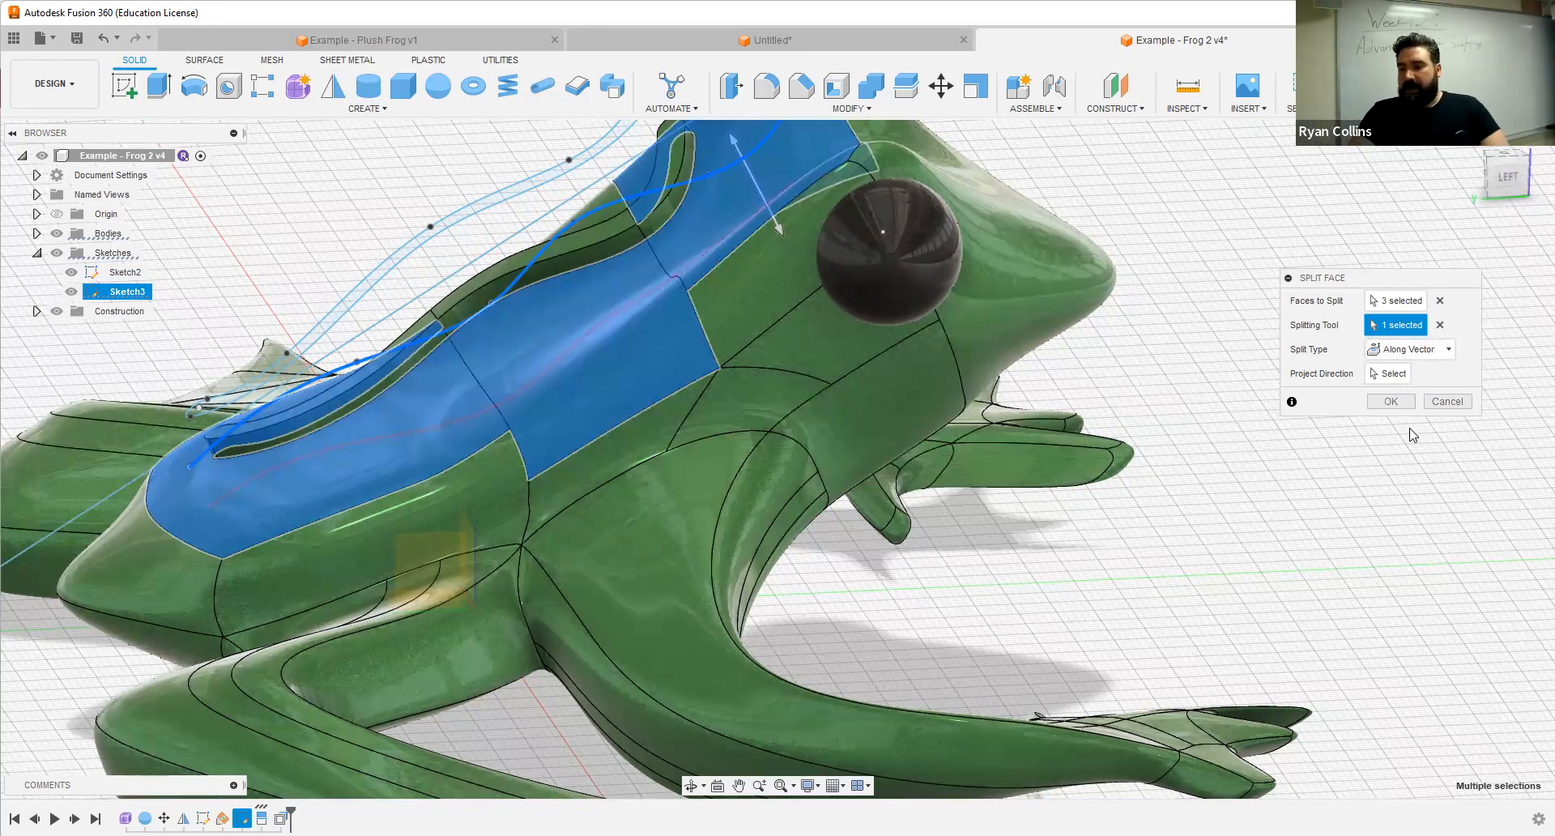
pyautogui.click(1393, 375)
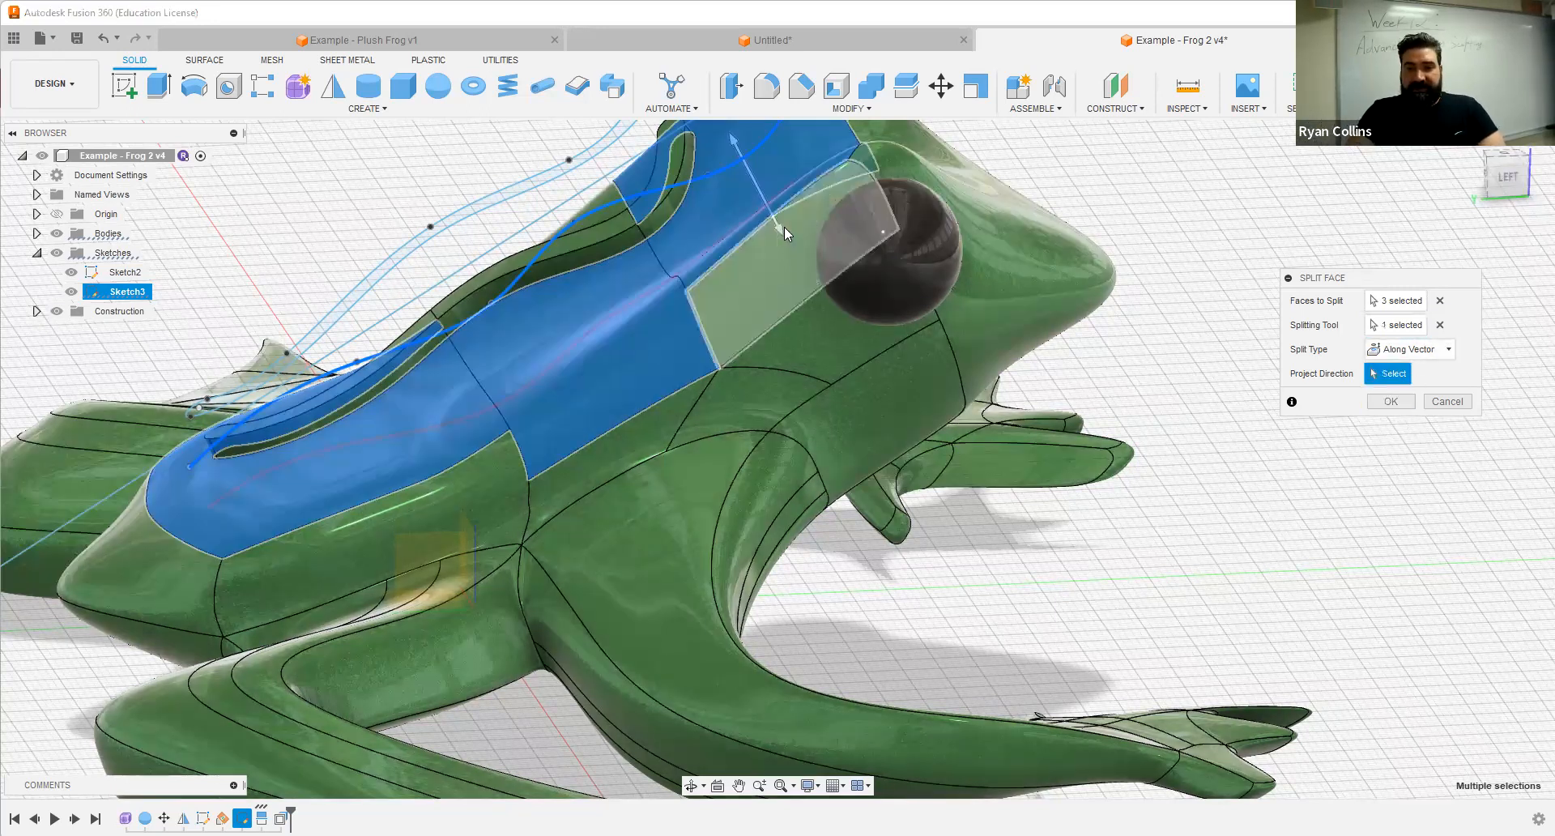
pyautogui.keyDown('shift'); pyautogui.moveTo(733, 318); pyautogui.dragTo(531, 190, button='middle'); pyautogui.keyUp('shift')
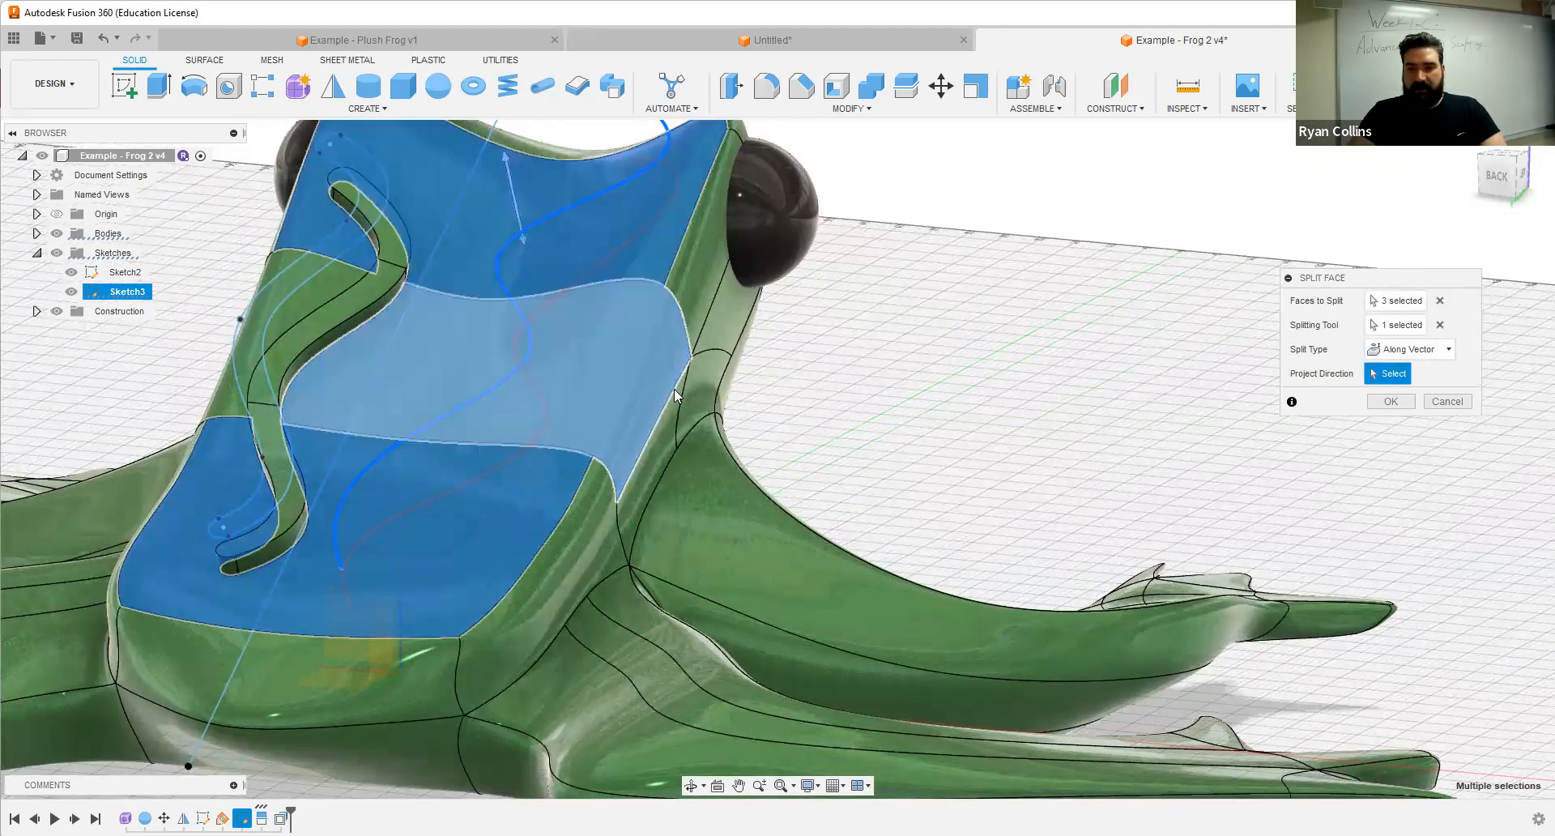
pyautogui.click(1385, 403)
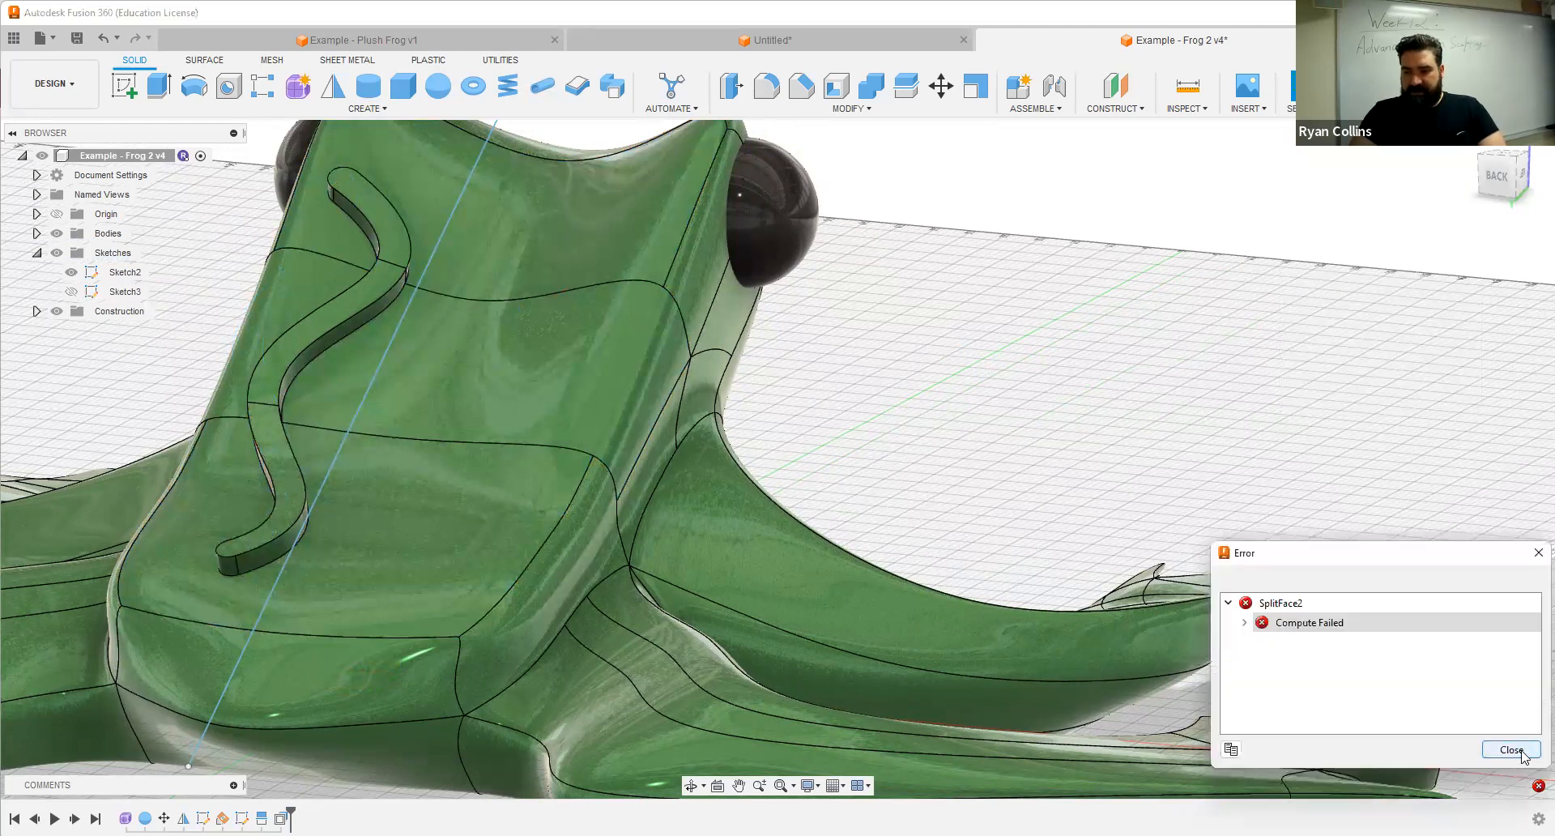
pyautogui.click(1511, 750)
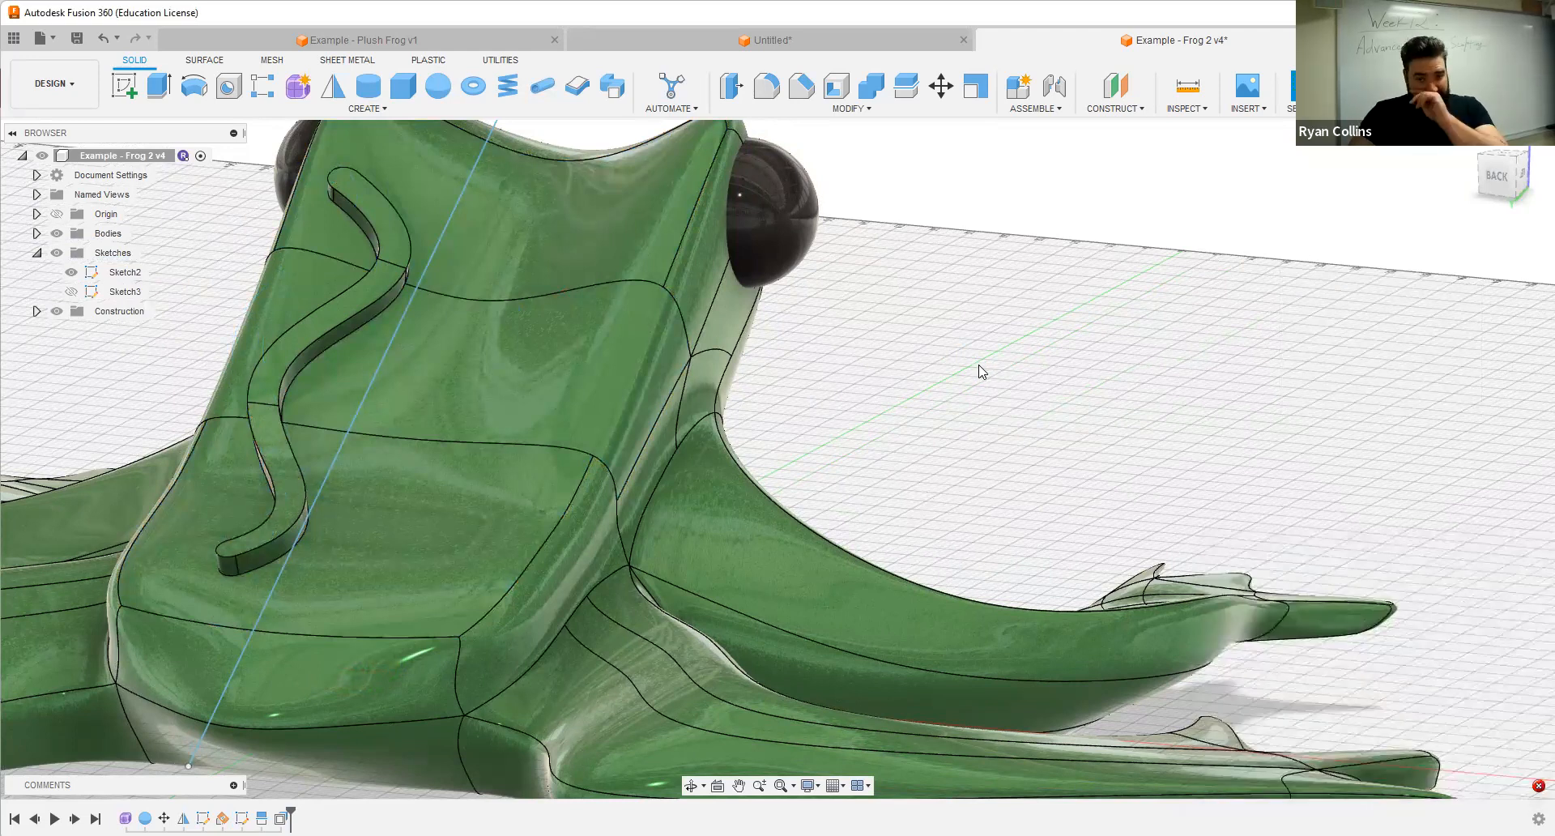
# Step: Try to split the three back faces with the Sketch3 spline using the Closest Point split type
pyautogui.rightClick(930, 316)
pyautogui.click(931, 282)
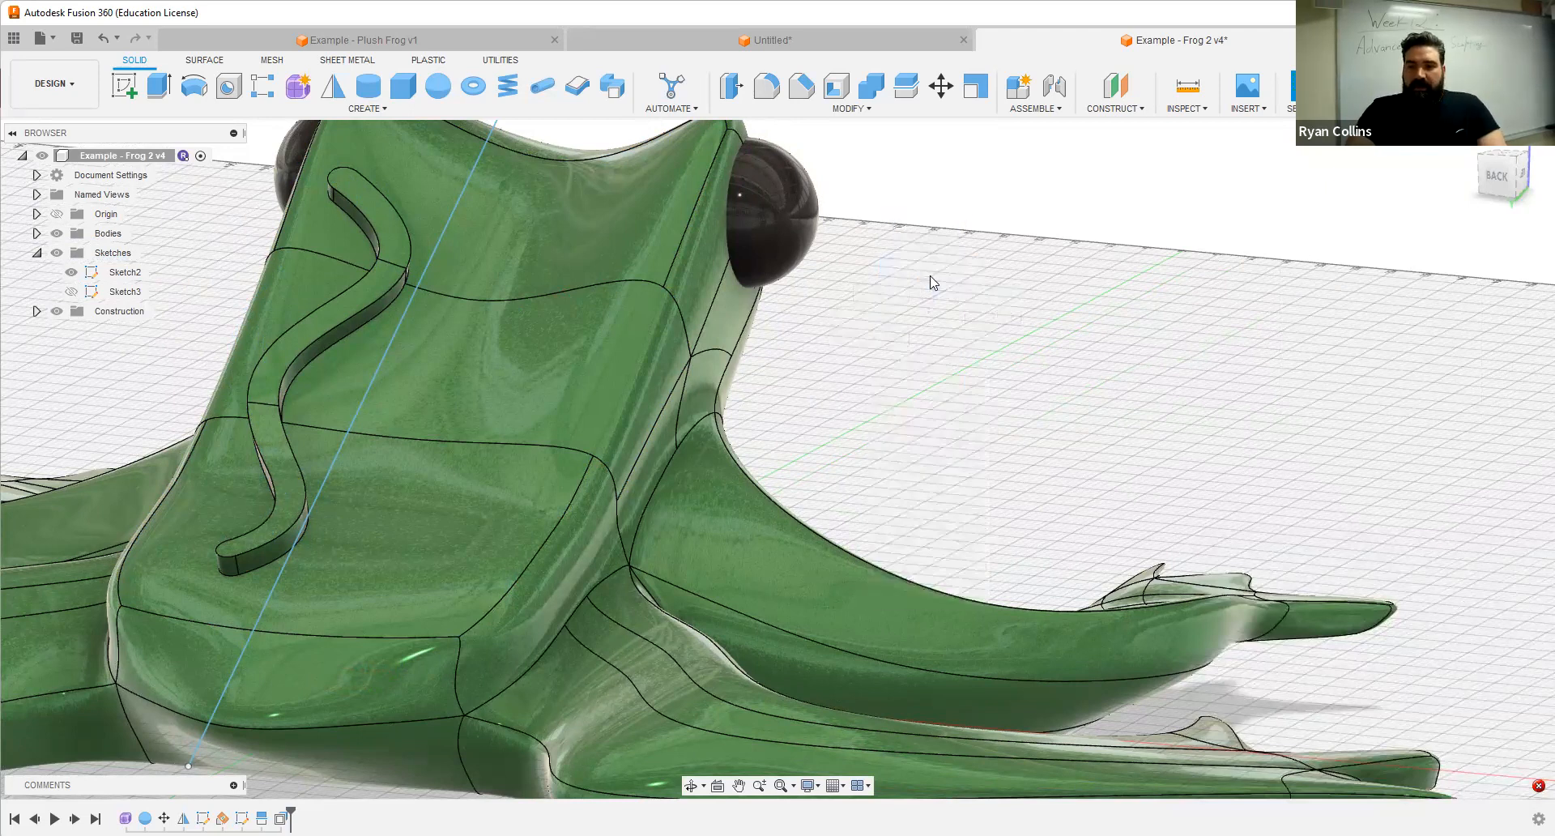
pyautogui.click(489, 439)
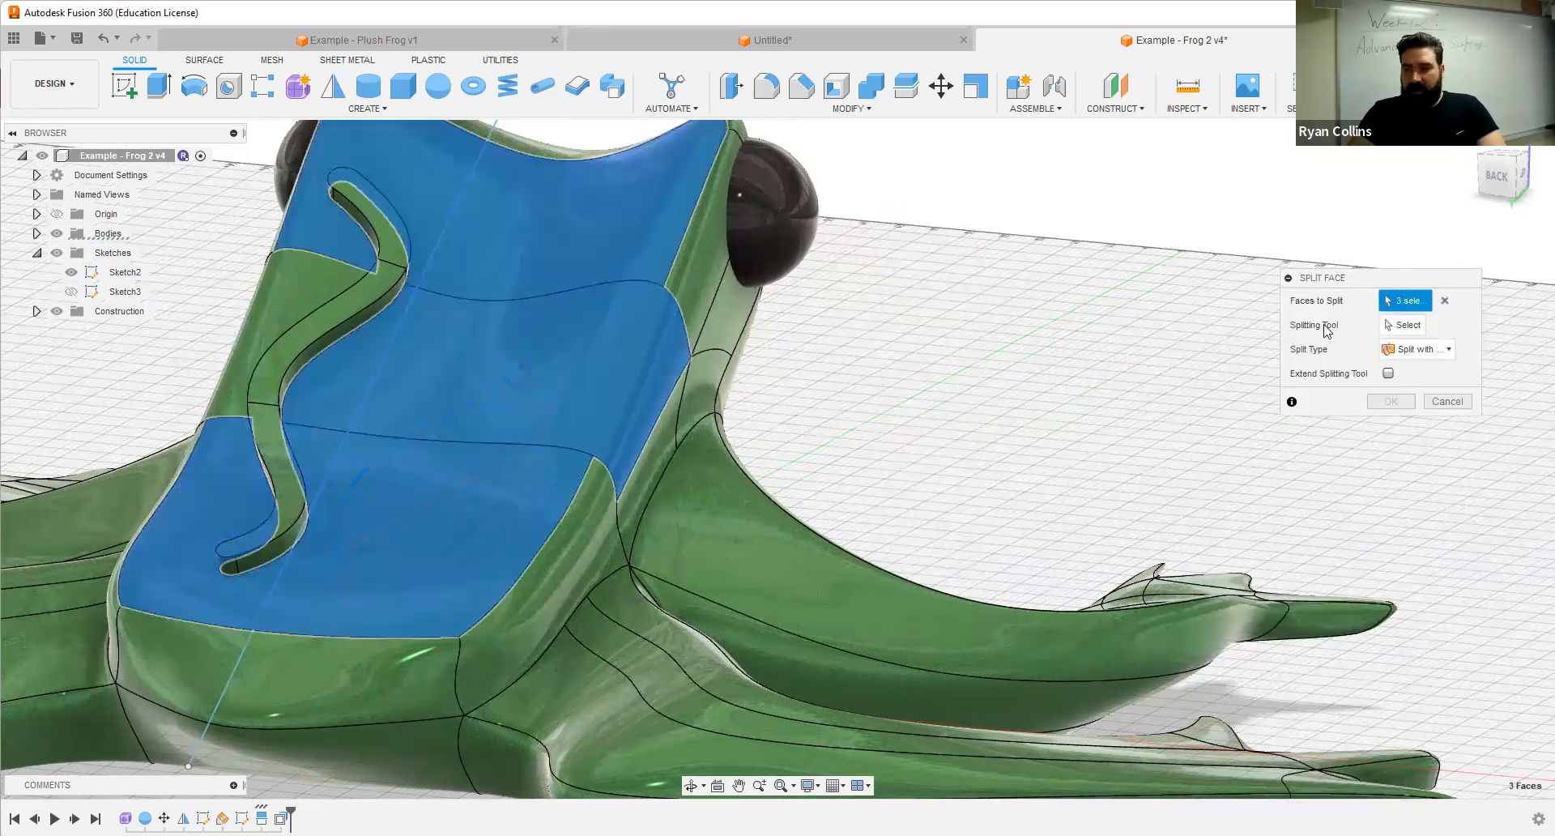
pyautogui.click(72, 291)
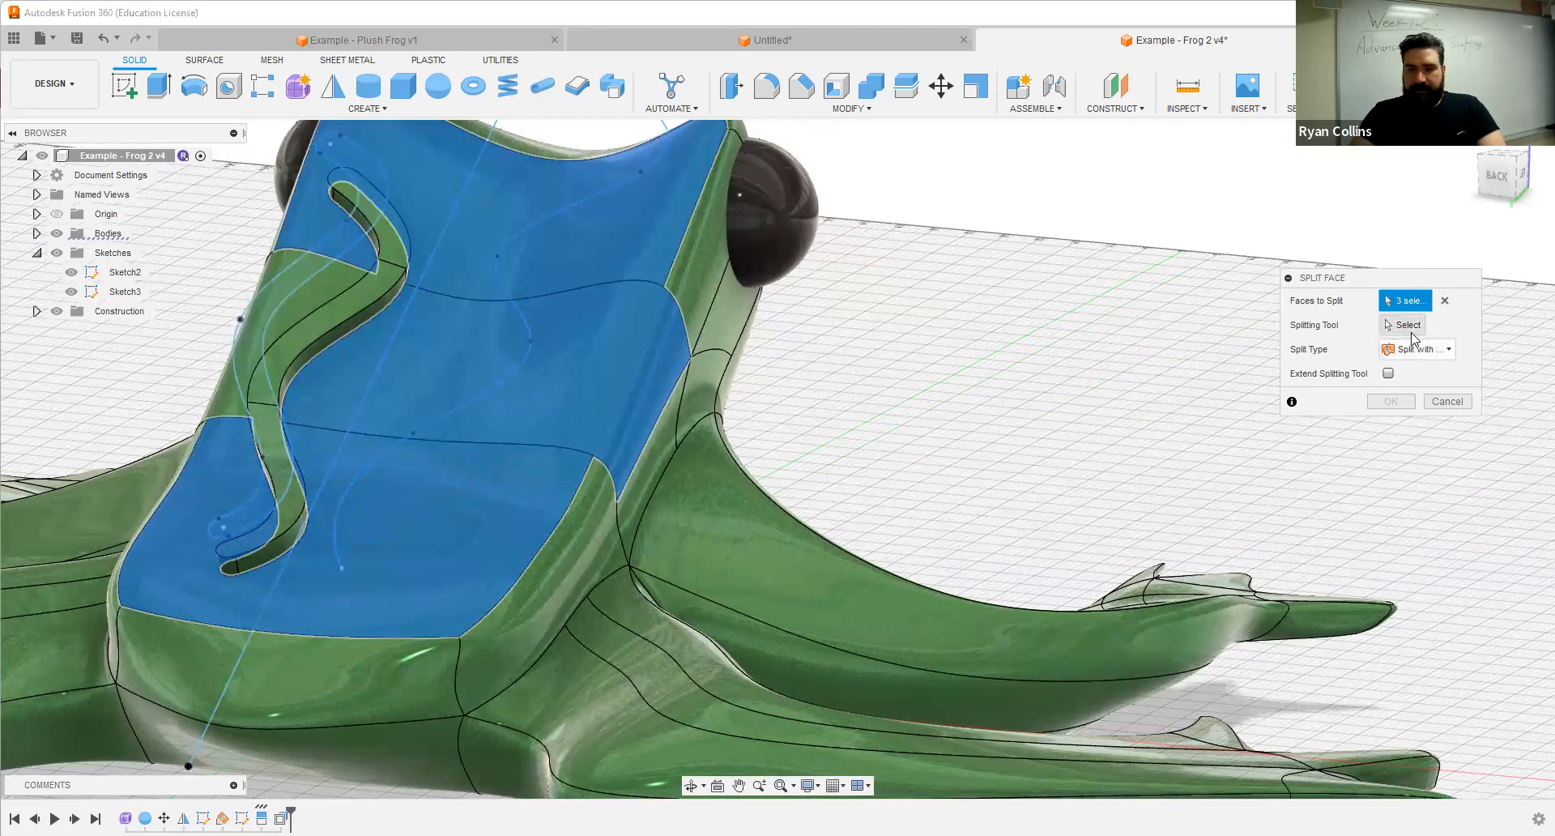
pyautogui.click(1408, 327)
pyautogui.click(590, 212)
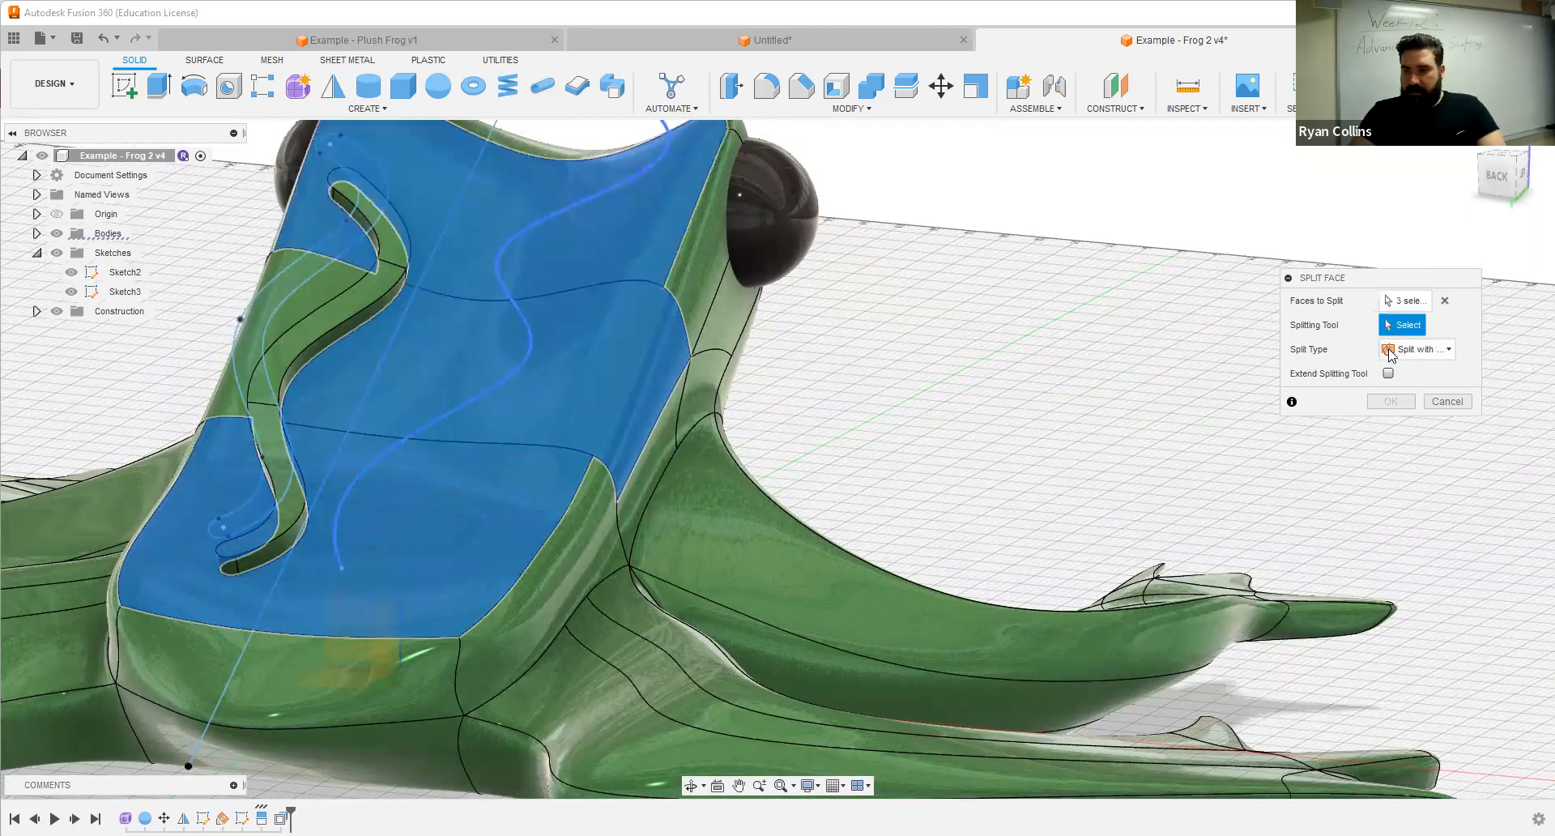
pyautogui.click(1417, 349)
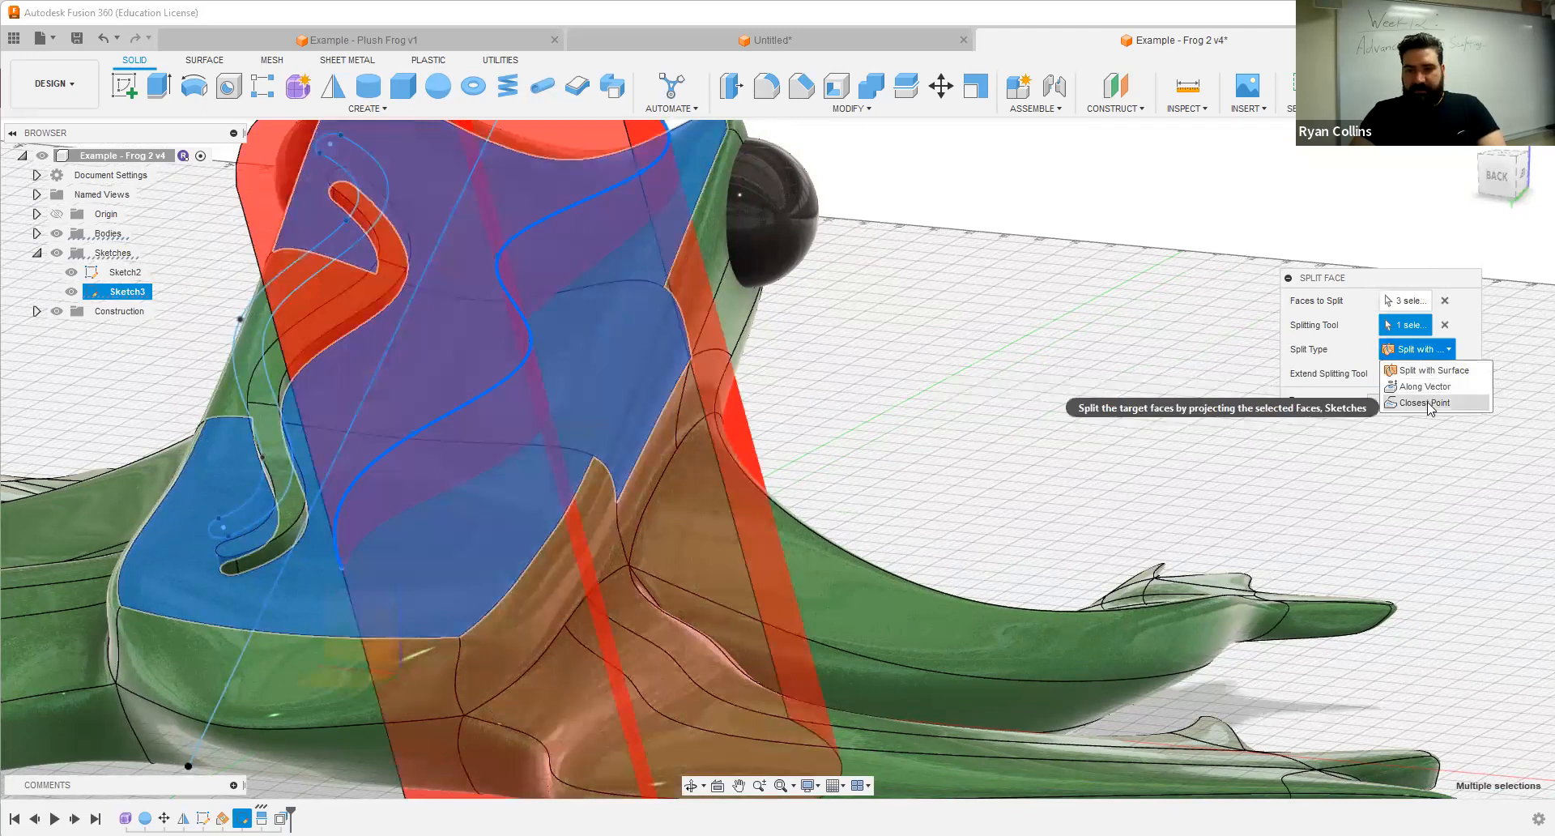
pyautogui.click(1413, 402)
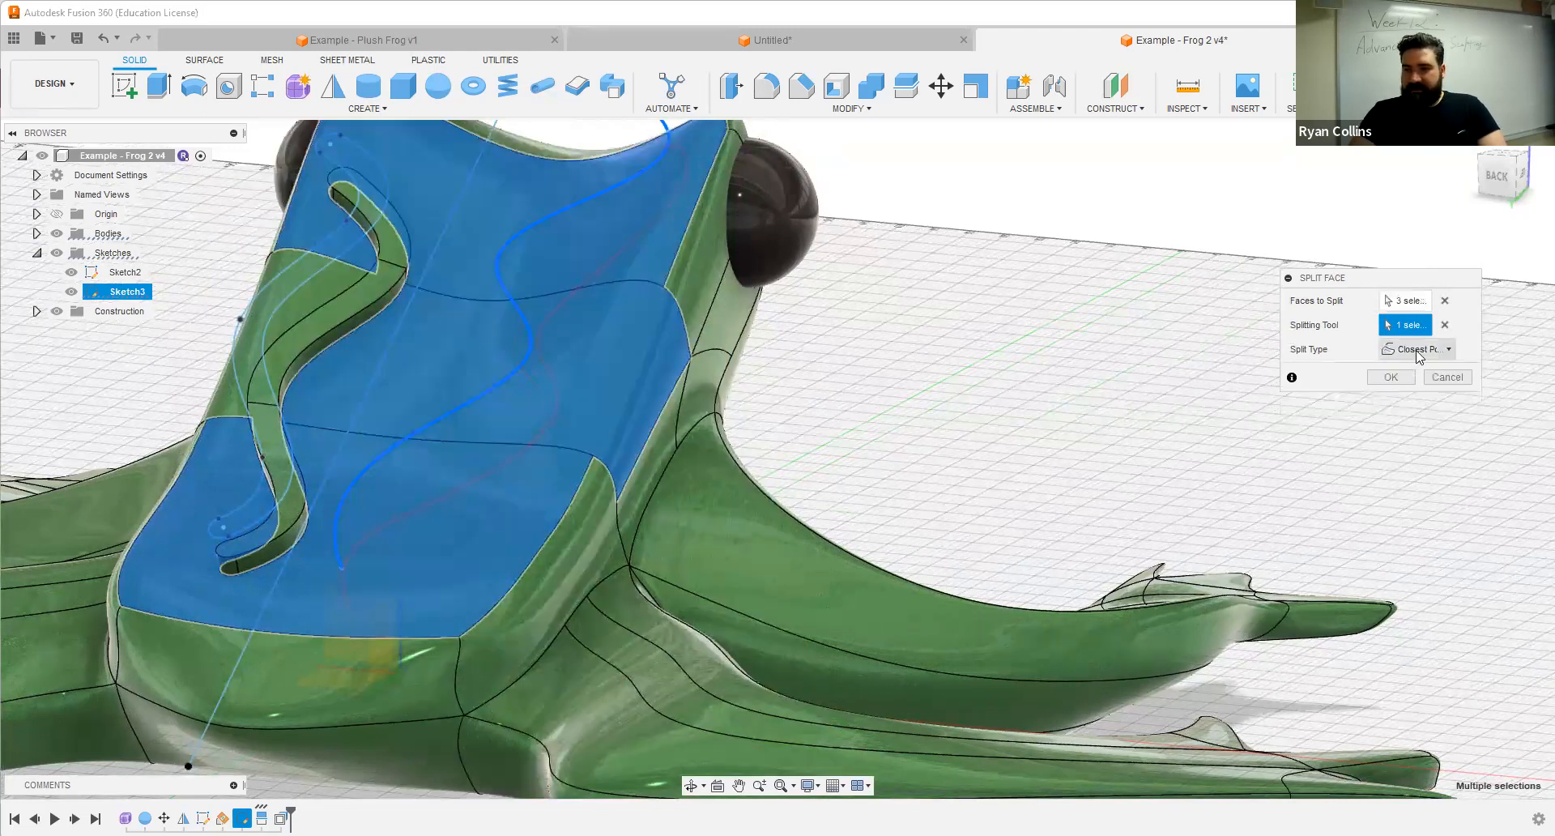
pyautogui.click(1436, 351)
pyautogui.click(1436, 351)
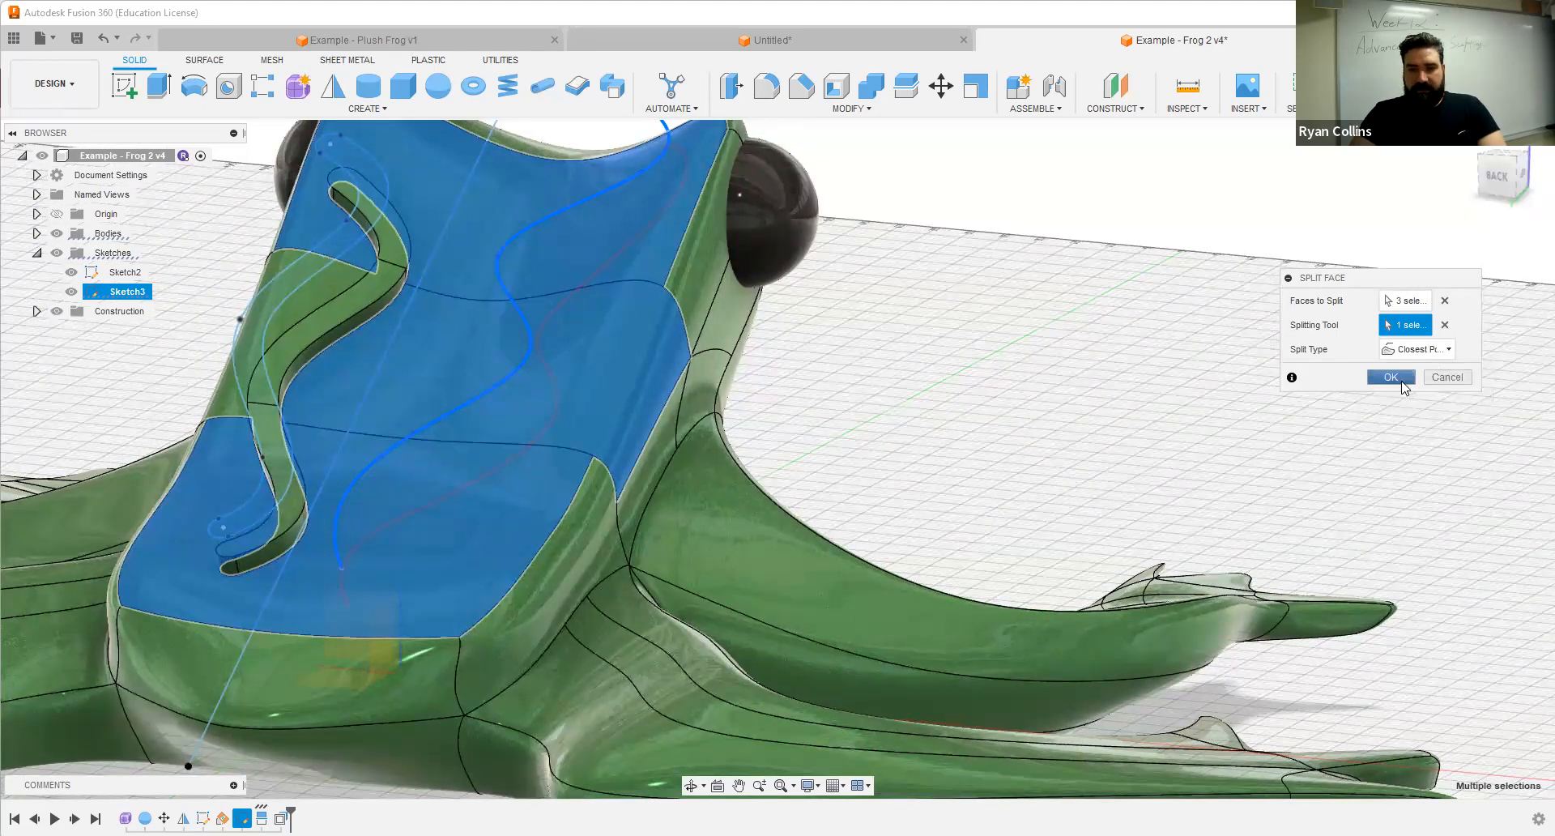
pyautogui.click(1403, 384)
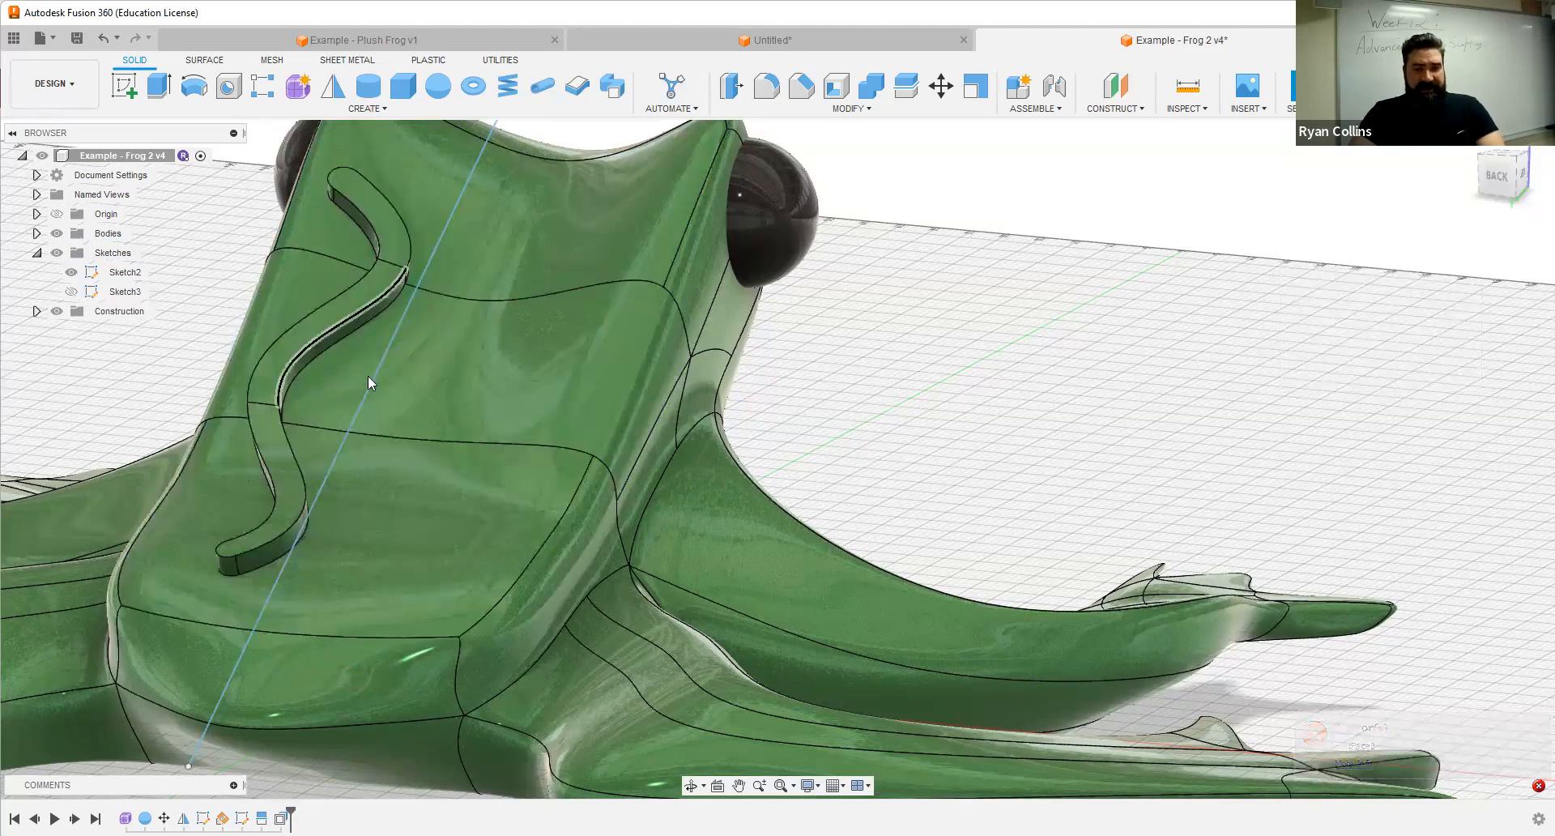
# Step: Edit Sketch3 to move the spline's fit point near the head closer to the centreline, flattening that curve, and finish the sketch
pyautogui.keyDown('shift'); pyautogui.moveTo(923, 451); pyautogui.dragTo(949, 474, button='middle'); pyautogui.keyUp('shift')
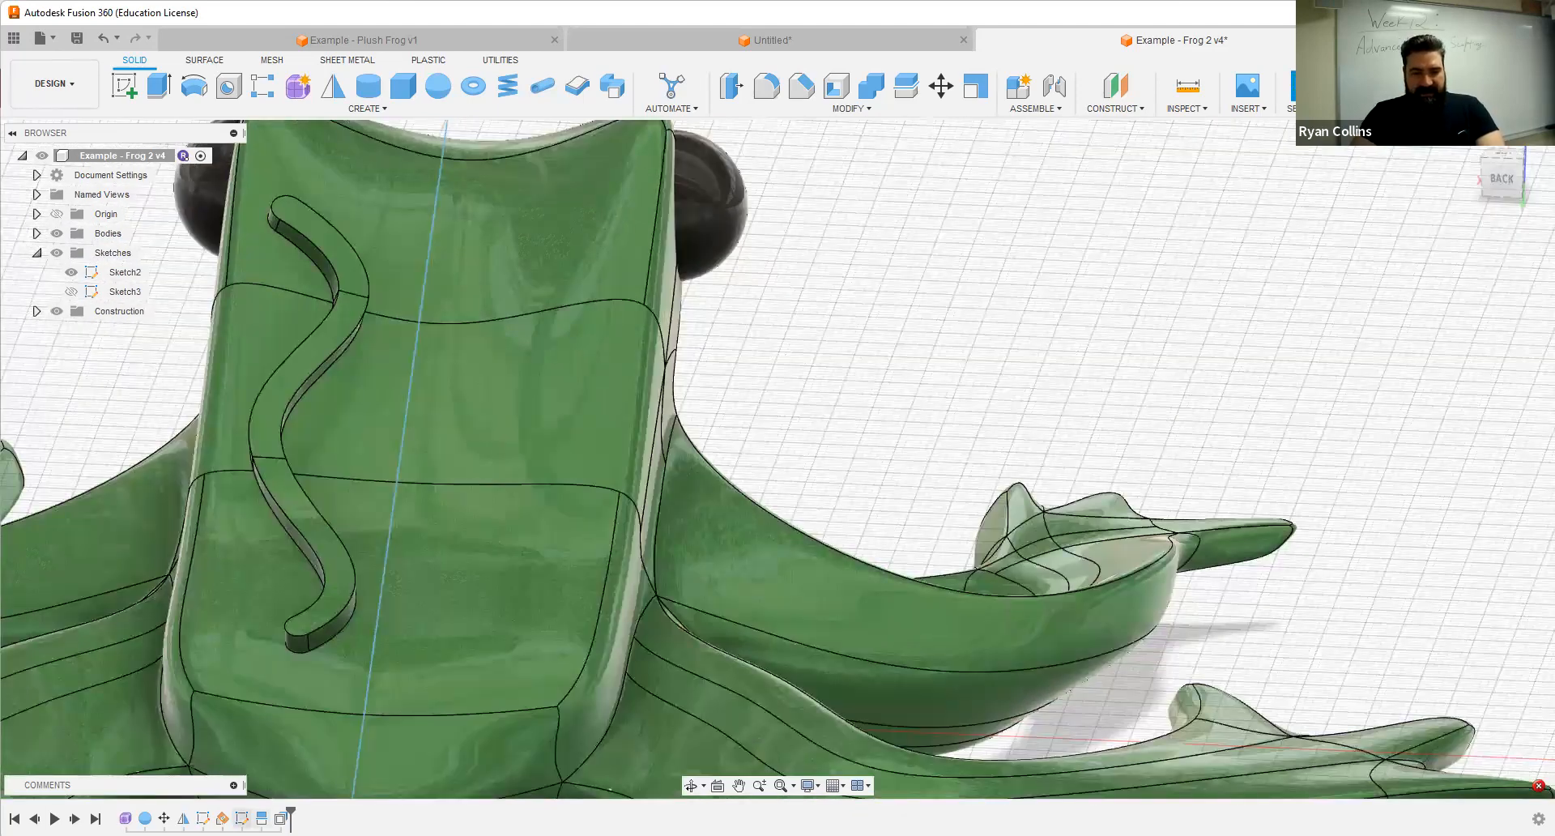
pyautogui.rightClick(247, 818)
pyautogui.click(305, 662)
pyautogui.press('l')
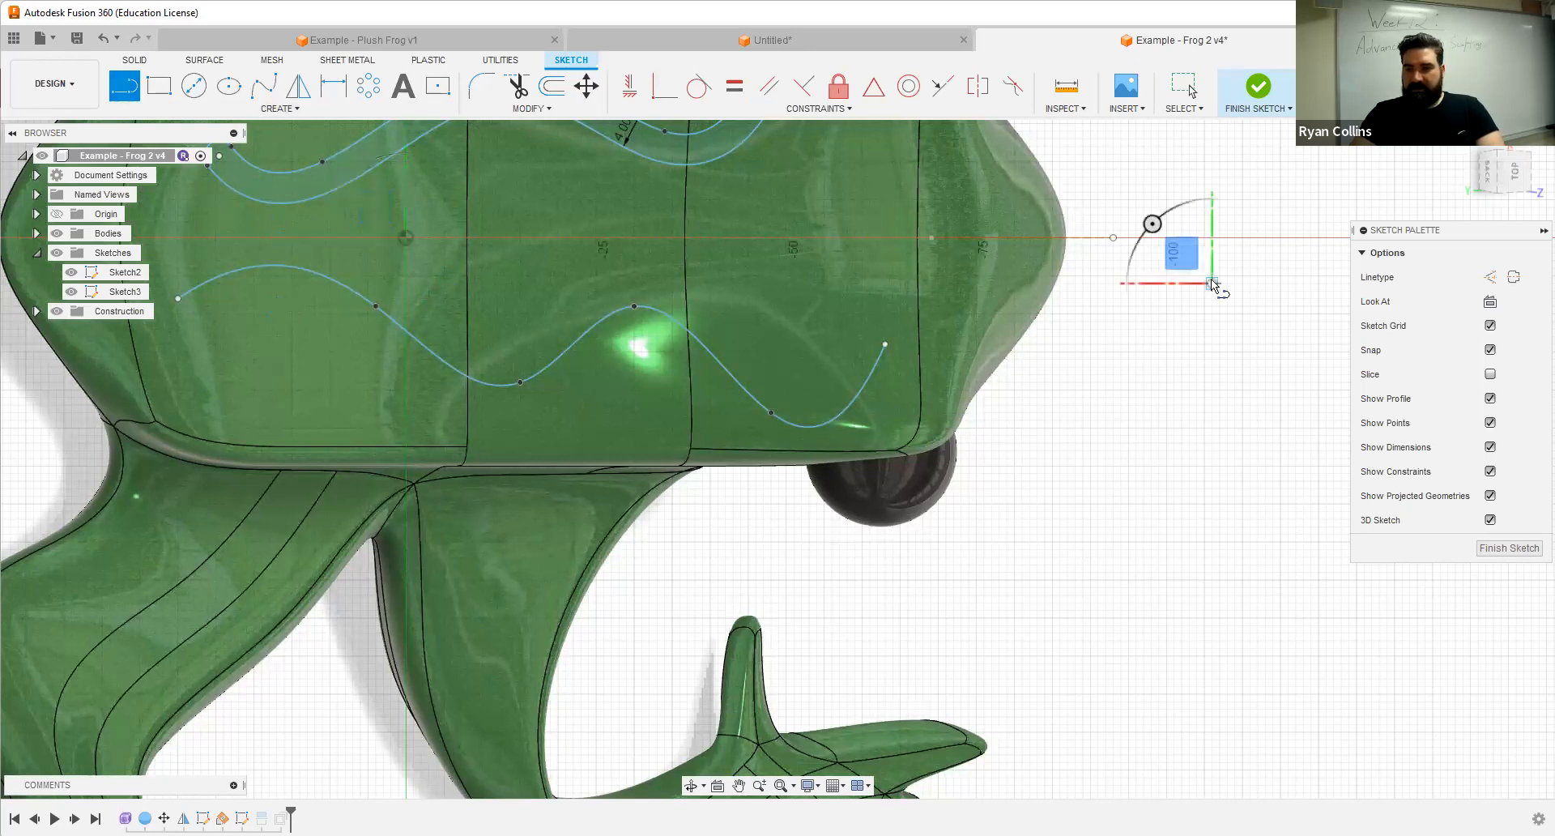
pyautogui.press('Escape')
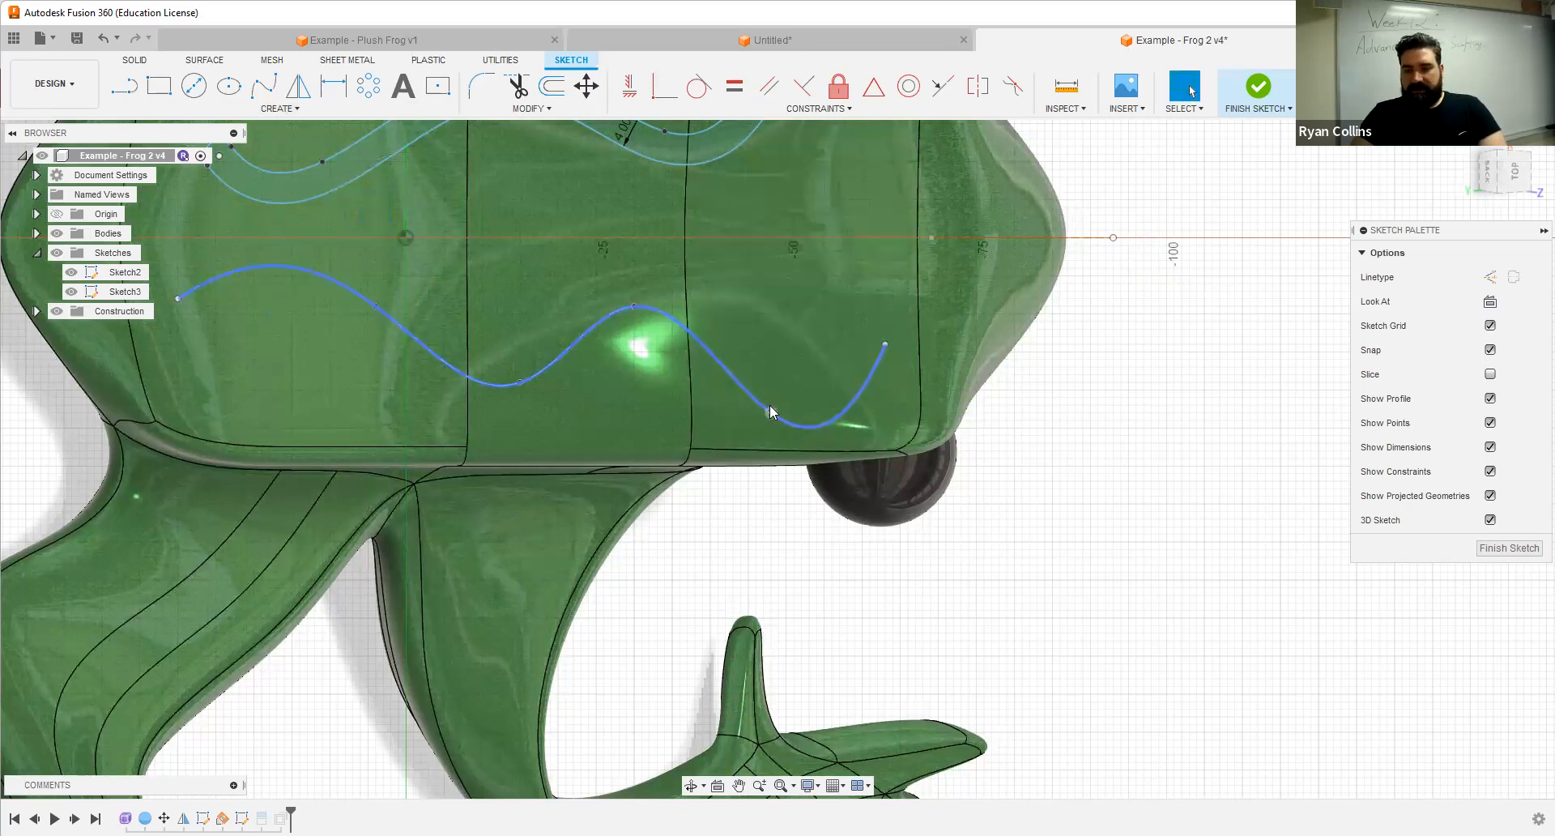
pyautogui.moveTo(770, 408); pyautogui.dragTo(778, 367)
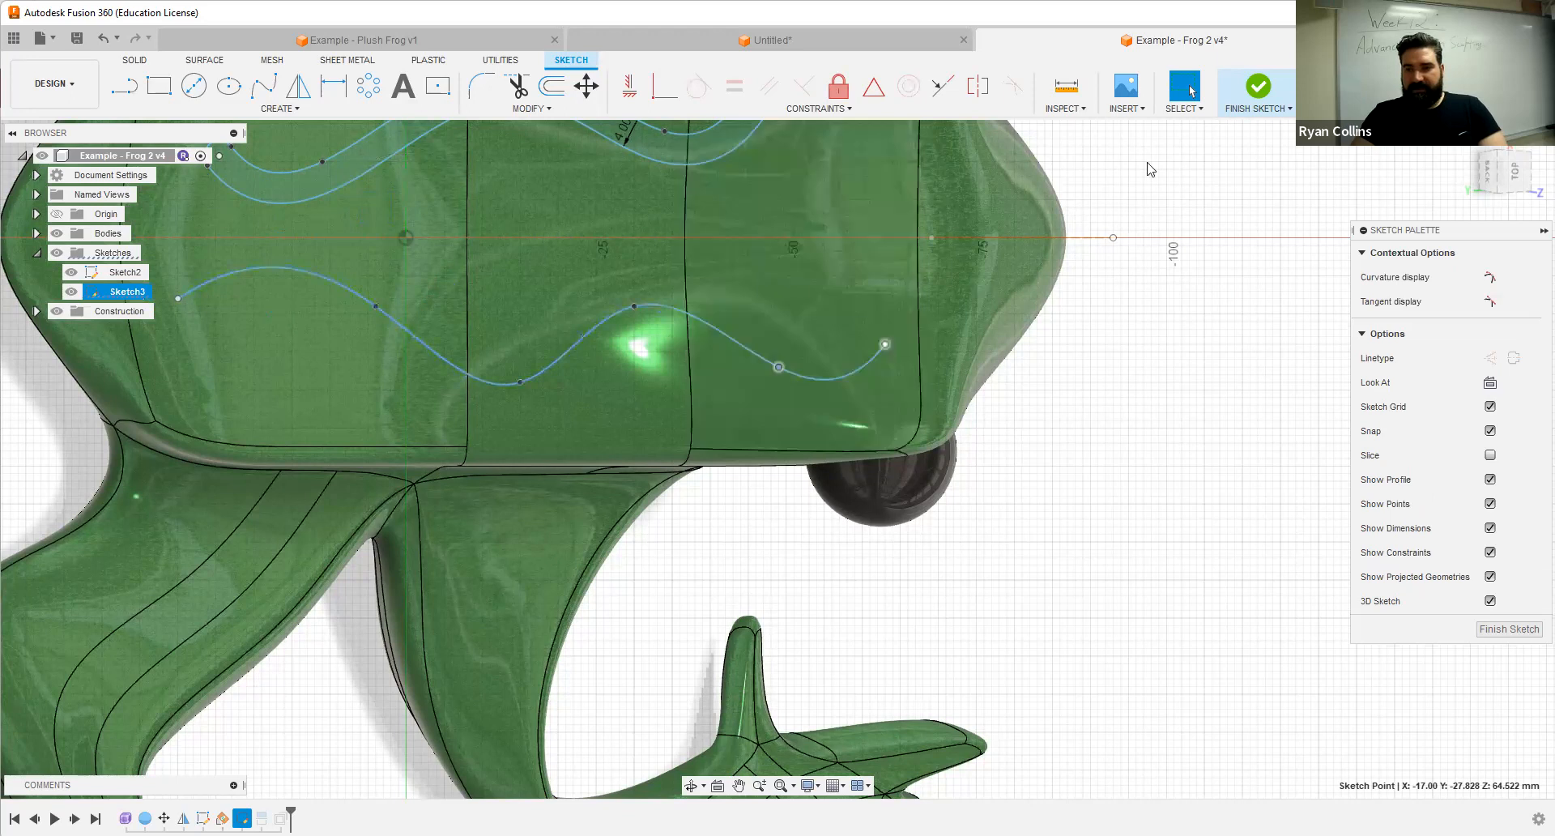
pyautogui.click(1258, 89)
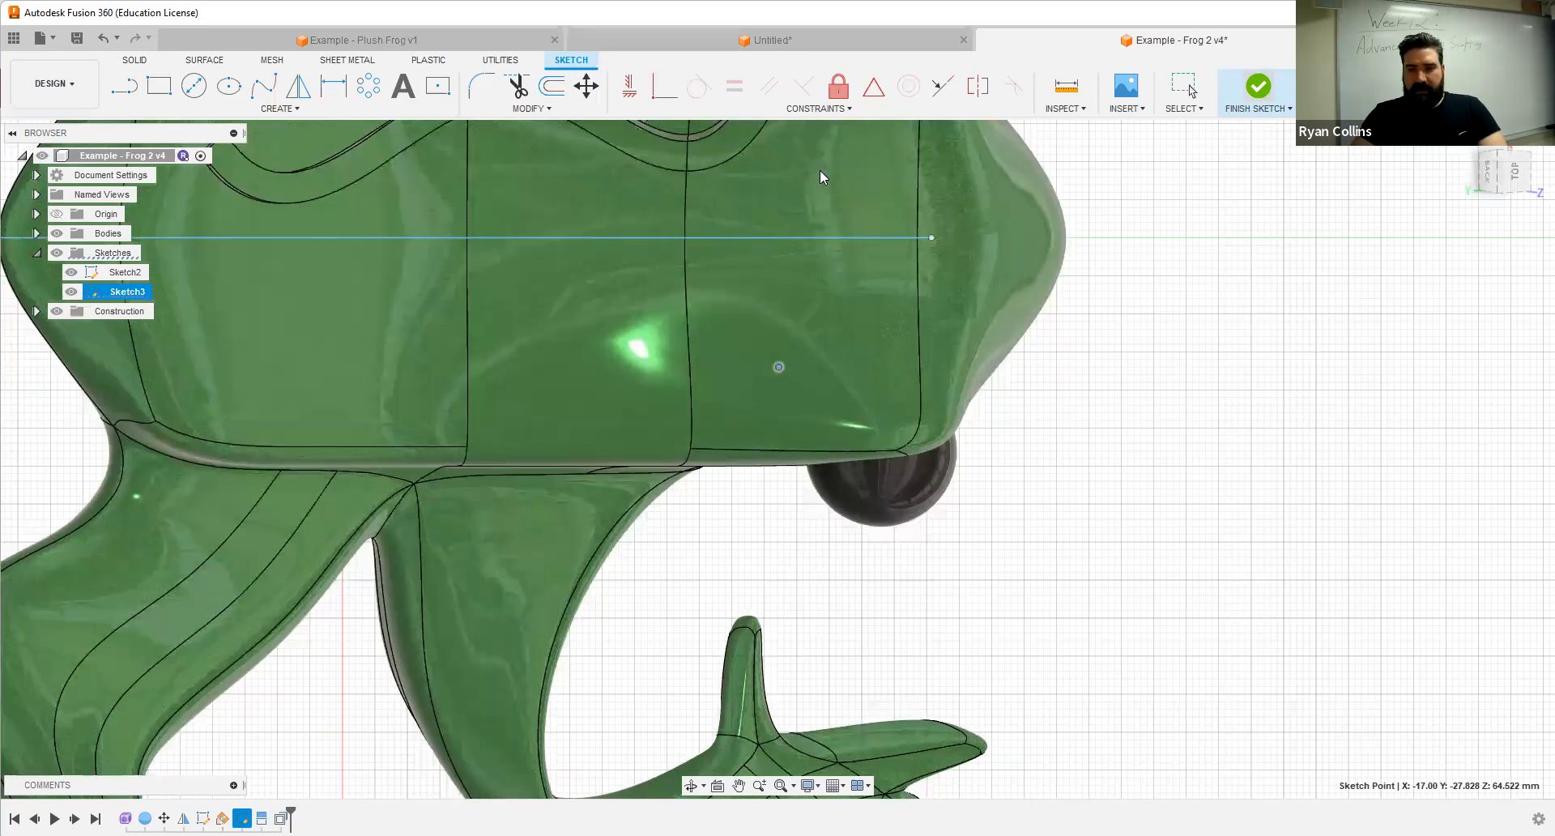
# Step: Show Sketch3, try splitting the three back faces with its reshaped spline using Split with Surface, and check the error details
pyautogui.click(70, 291)
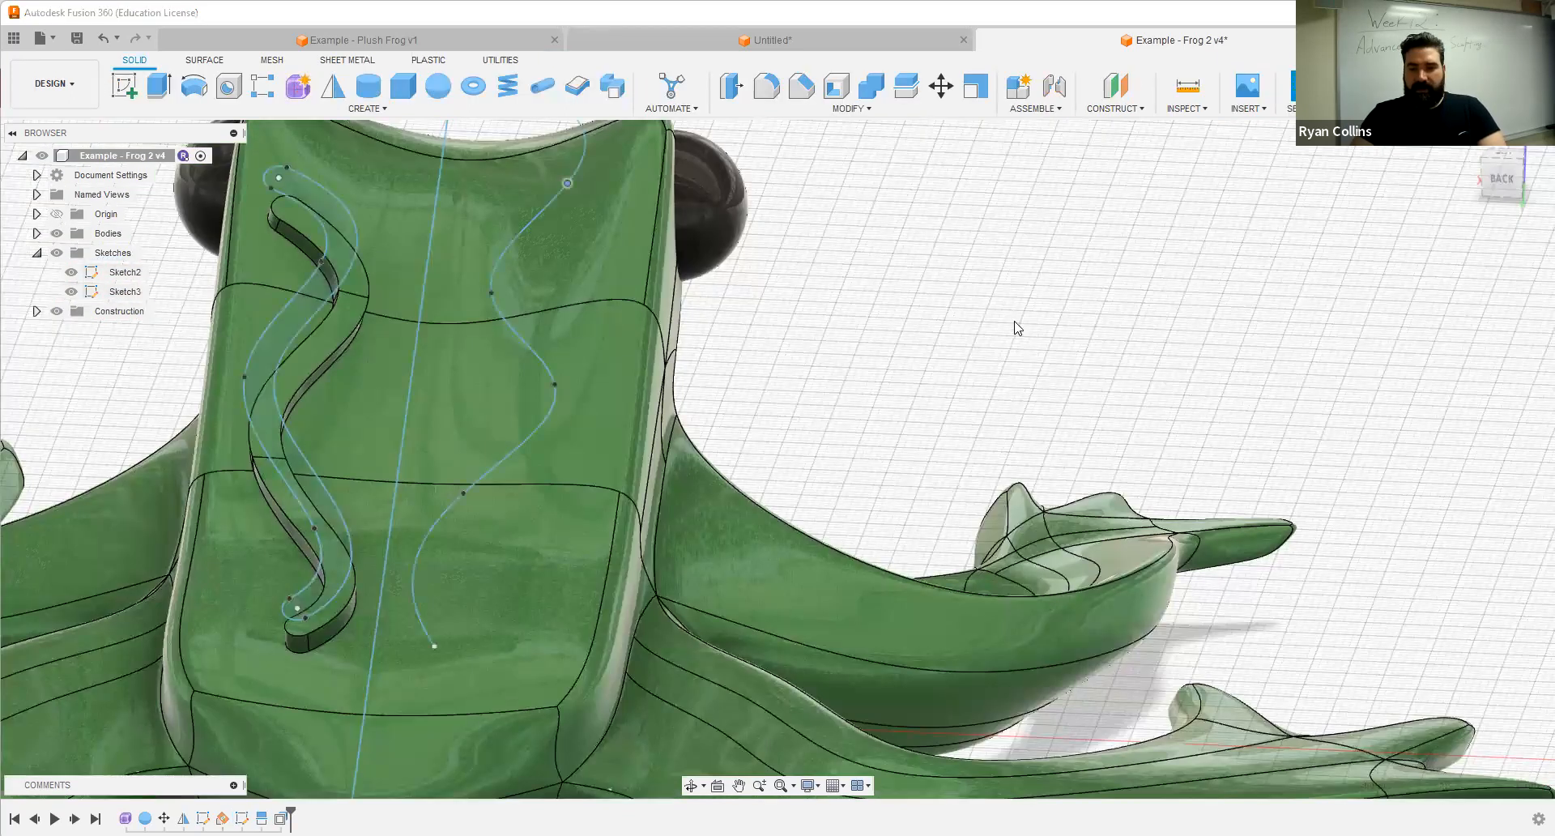
pyautogui.click(852, 109)
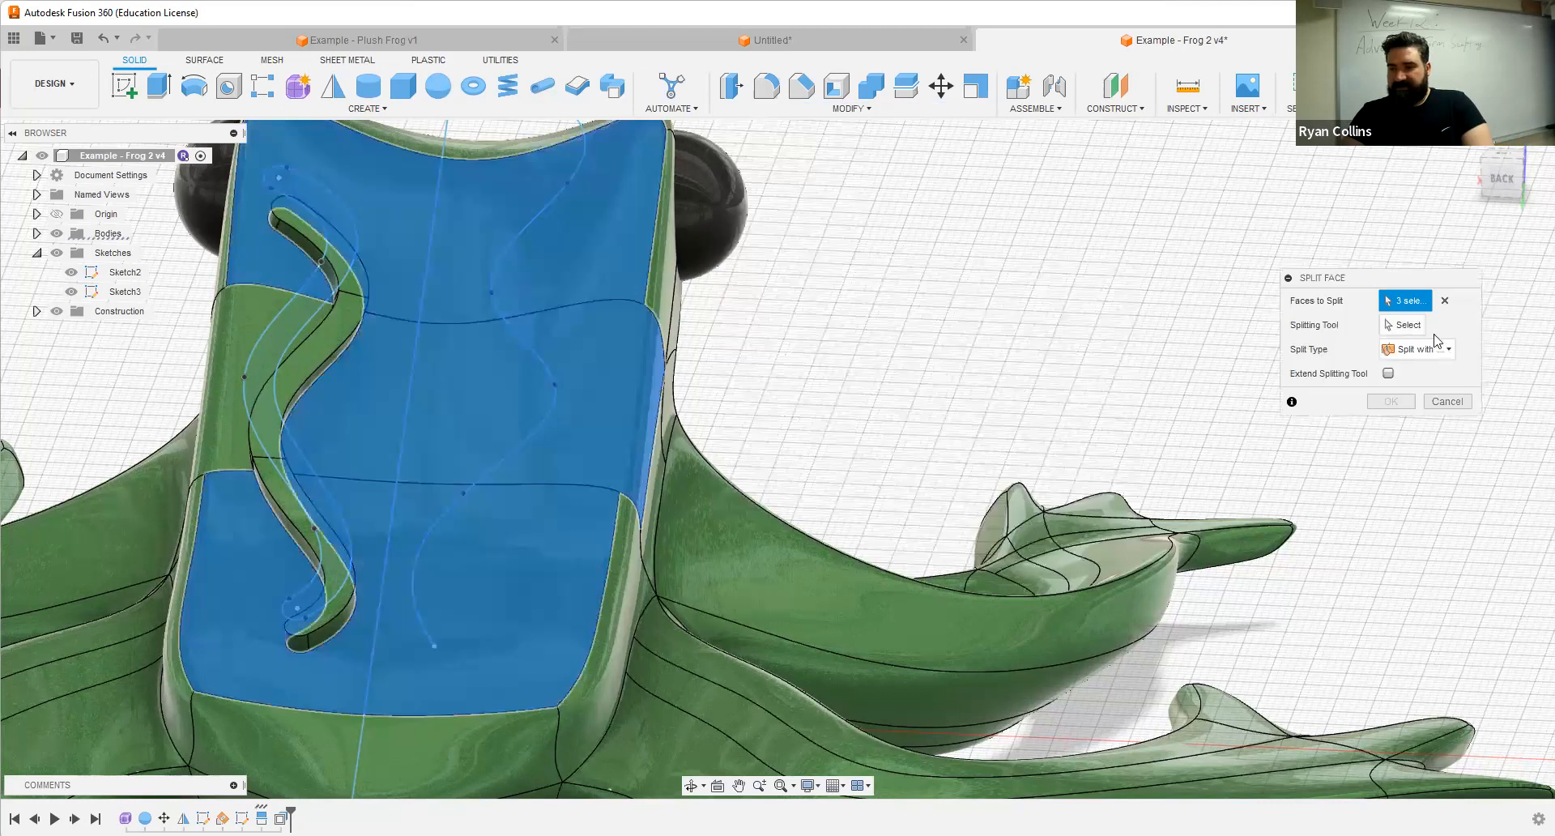
pyautogui.click(1408, 325)
pyautogui.click(549, 202)
pyautogui.keyDown('shift'); pyautogui.moveTo(873, 272); pyautogui.dragTo(796, 365, button='middle'); pyautogui.keyUp('shift')
pyautogui.keyDown('shift'); pyautogui.moveTo(1094, 340); pyautogui.dragTo(706, 444, button='middle'); pyautogui.keyUp('shift')
pyautogui.moveTo(706, 444); pyautogui.dragTo(902, 292, button='middle')
pyautogui.keyDown('shift'); pyautogui.moveTo(786, 388); pyautogui.dragTo(855, 383, button='middle'); pyautogui.keyUp('shift')
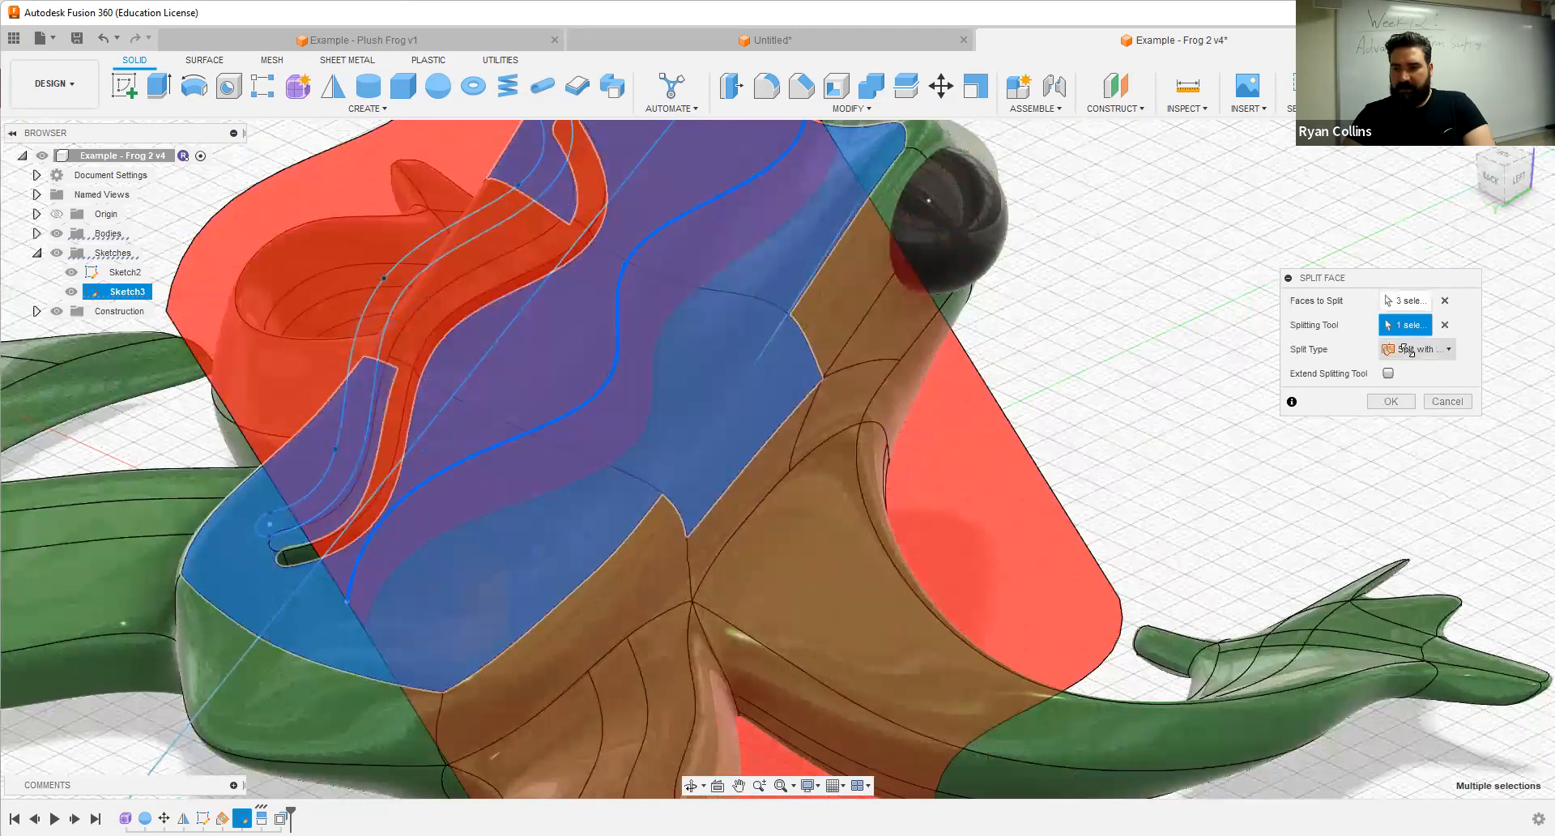
pyautogui.click(1391, 403)
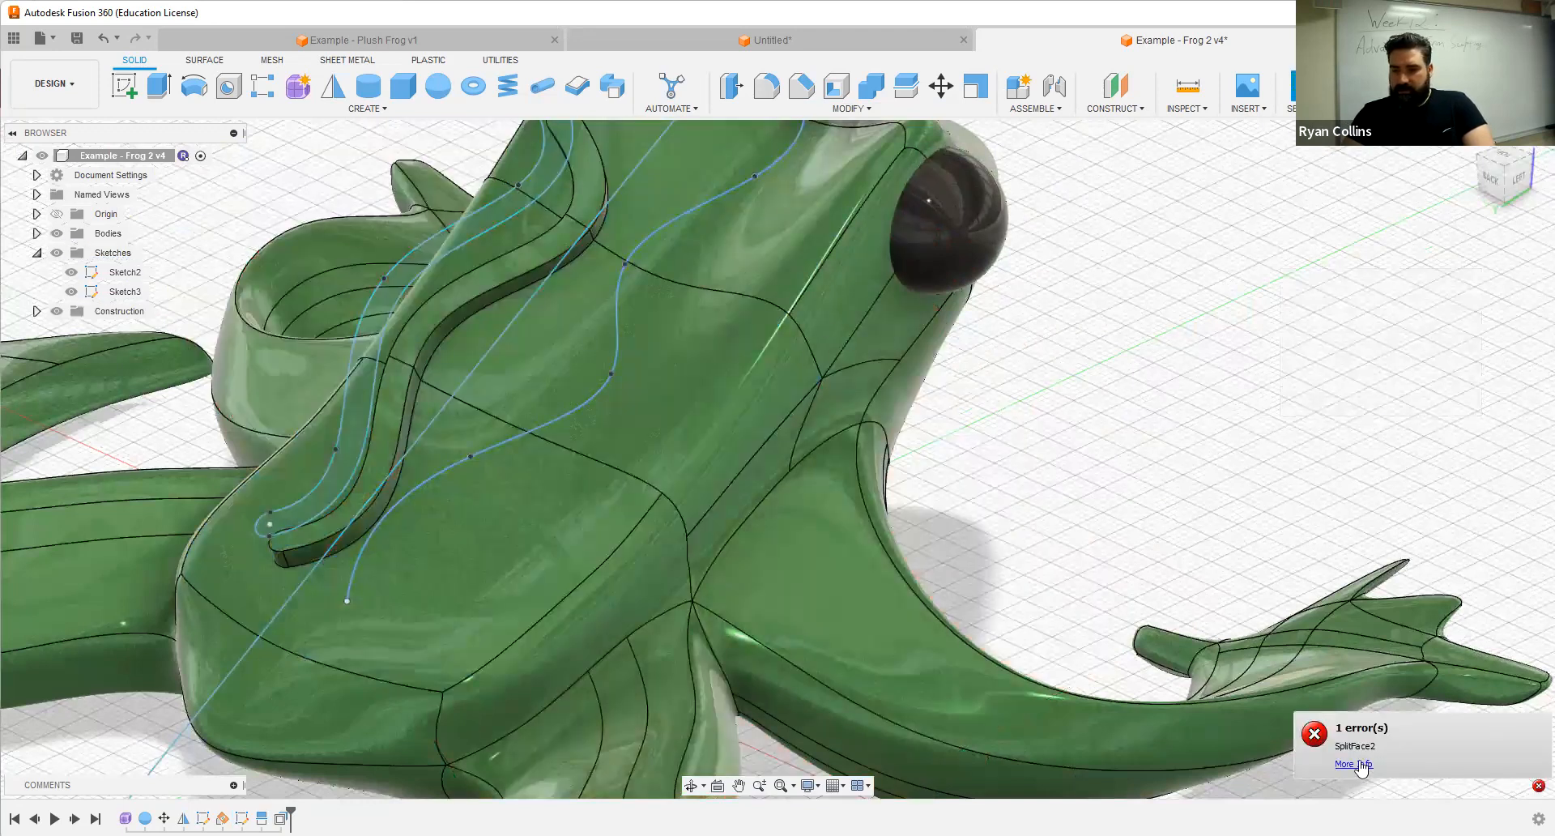
pyautogui.click(1361, 767)
pyautogui.click(1242, 622)
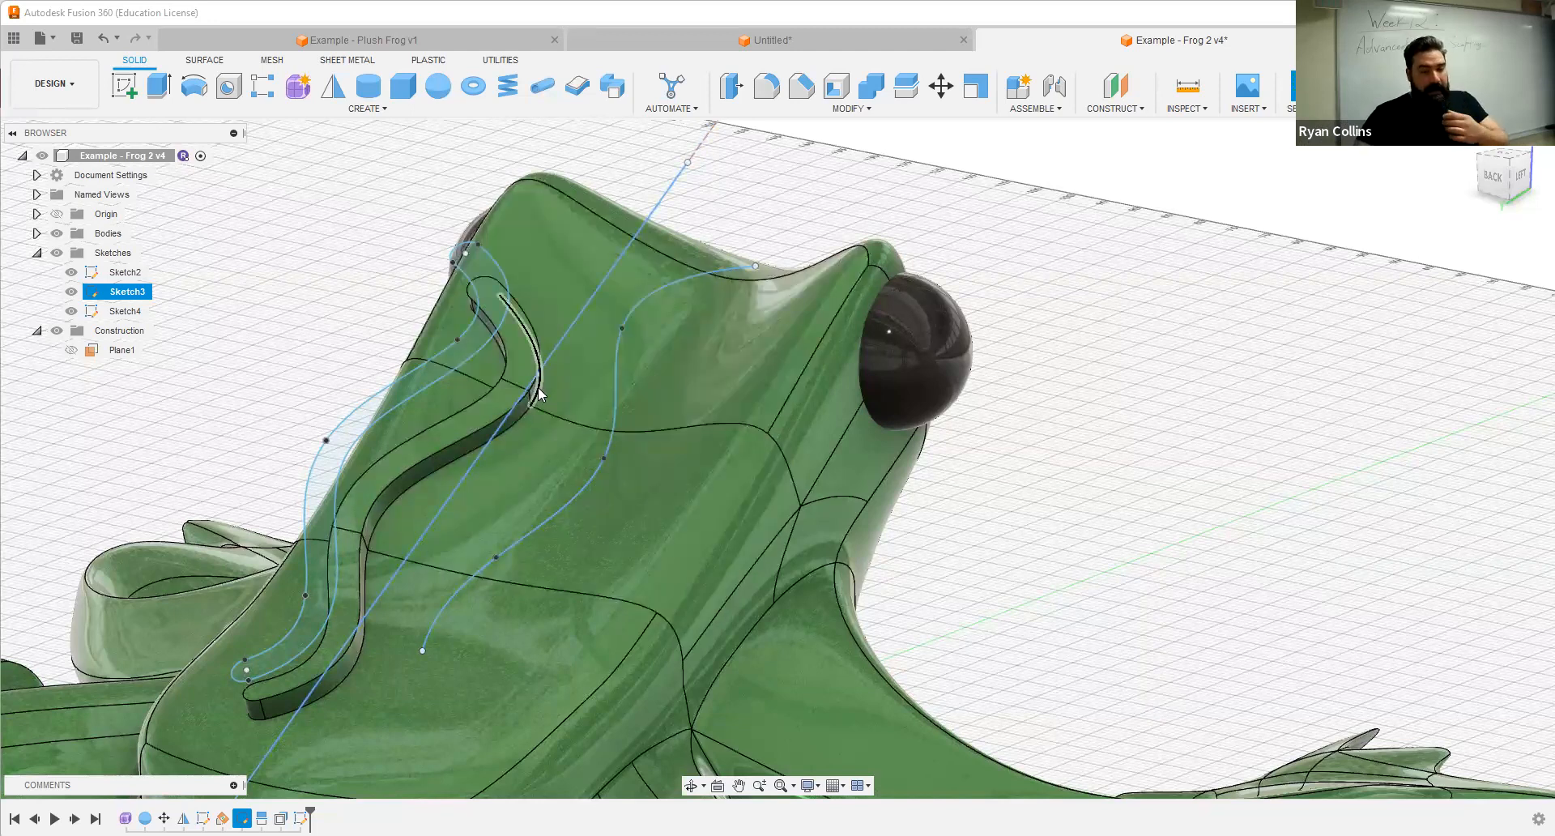
# Step: Hide Sketch3 and Sketch4 so that only the frog's existing stripe is shown on its back
pyautogui.click(696, 274)
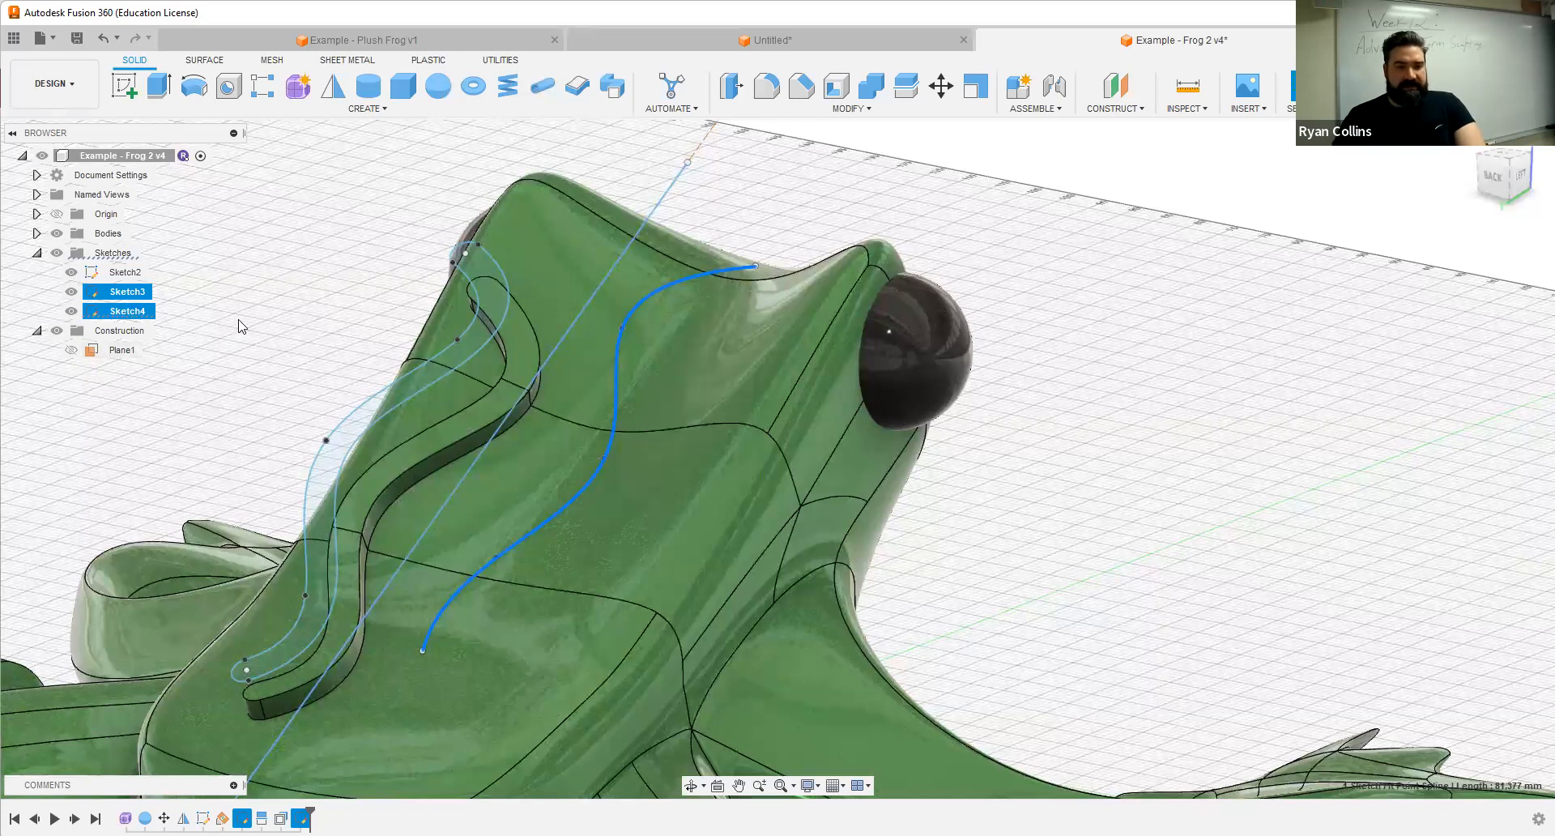
pyautogui.click(73, 296)
pyautogui.click(72, 292)
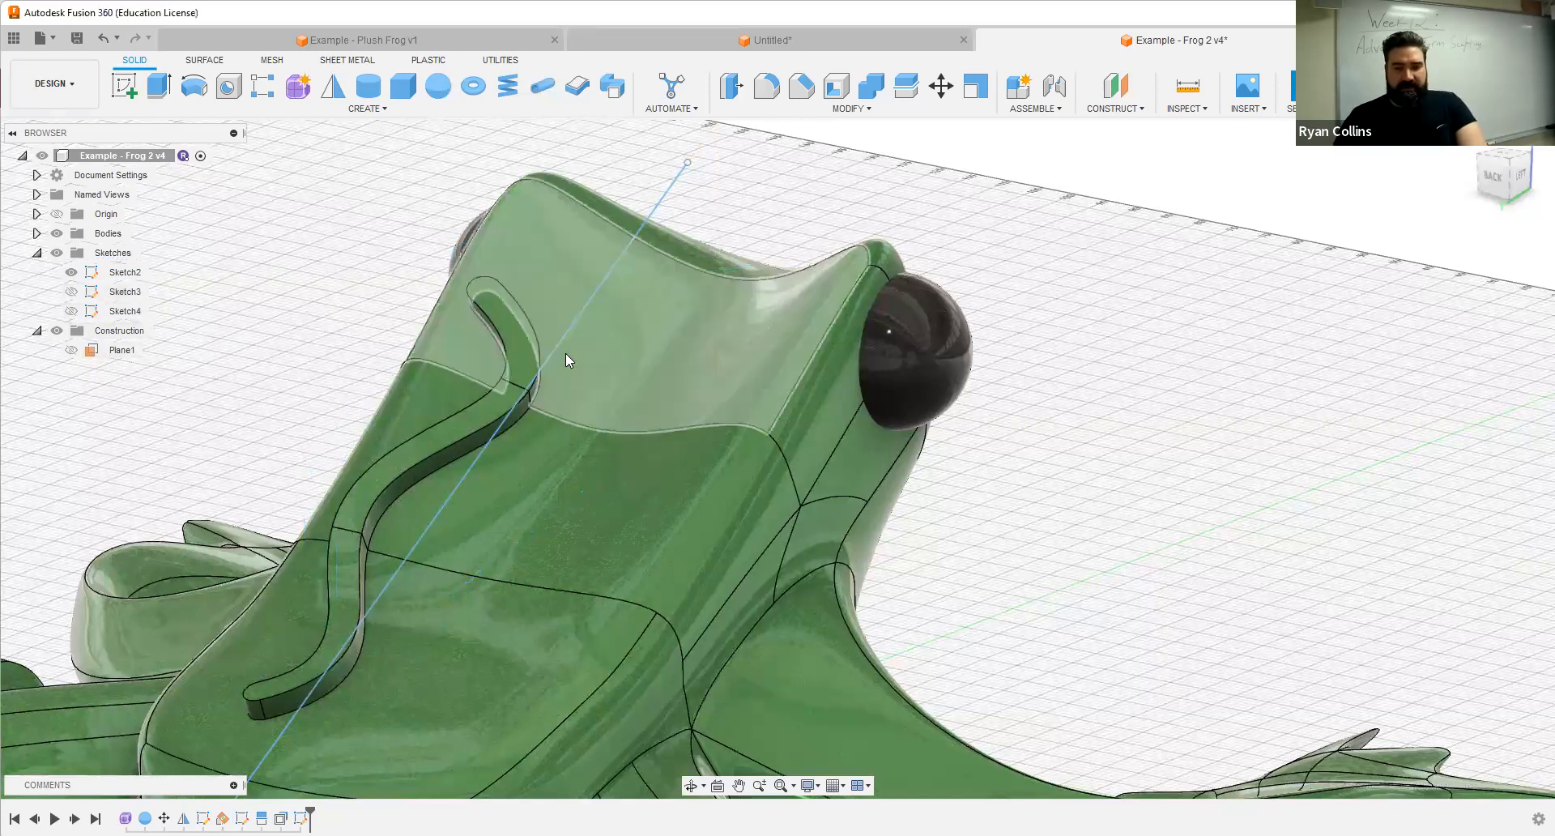
# Step: Start a constant-radius fillet on the edges around the raised wavy stripe's side faces, with a 1 mm radius
pyautogui.keyDown('shift'); pyautogui.moveTo(385, 539); pyautogui.dragTo(494, 518, button='middle'); pyautogui.keyUp('shift')
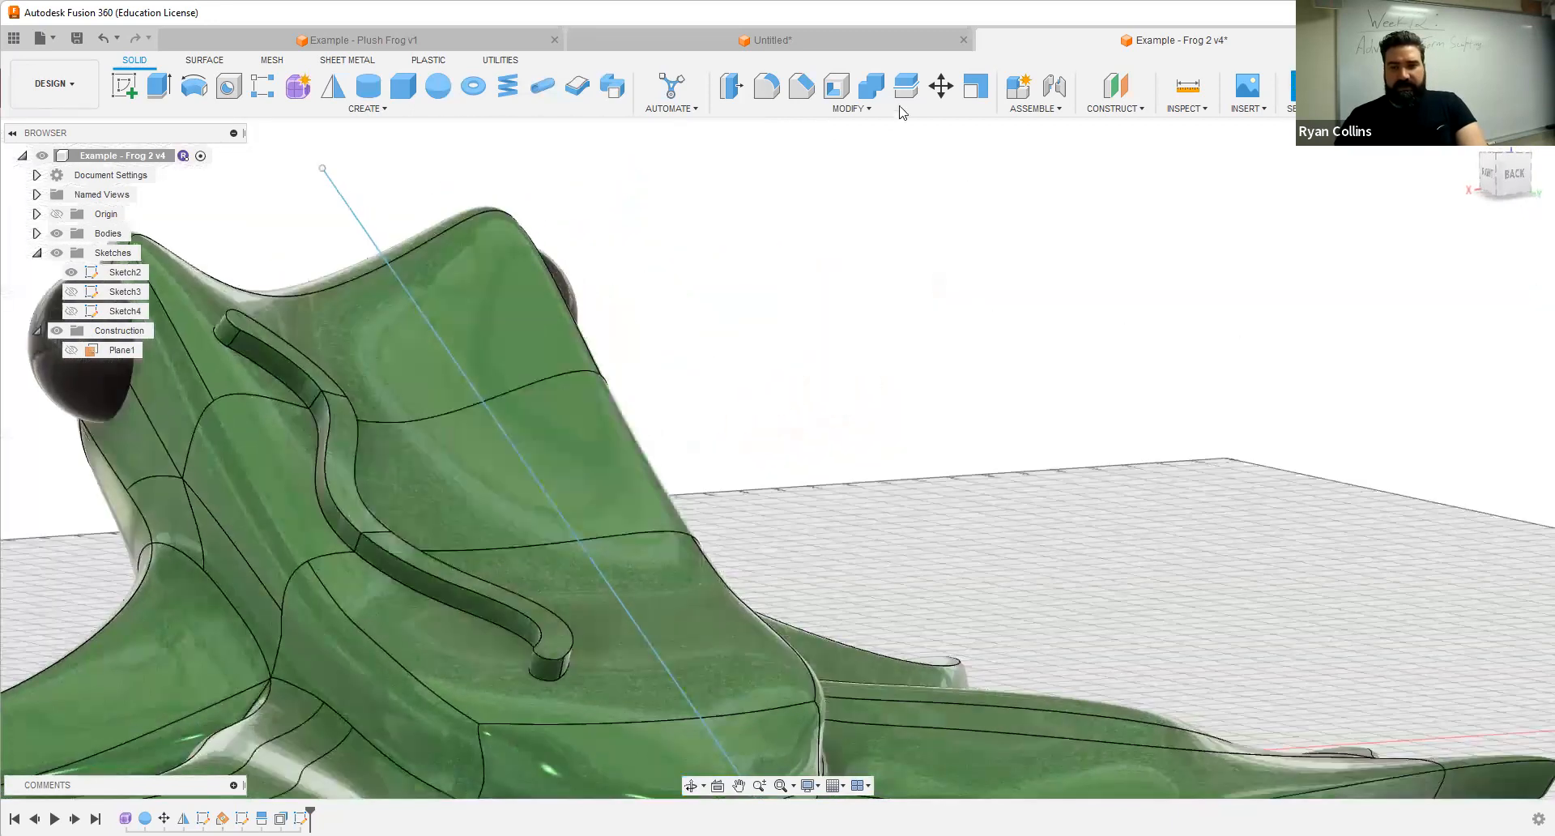
pyautogui.click(767, 85)
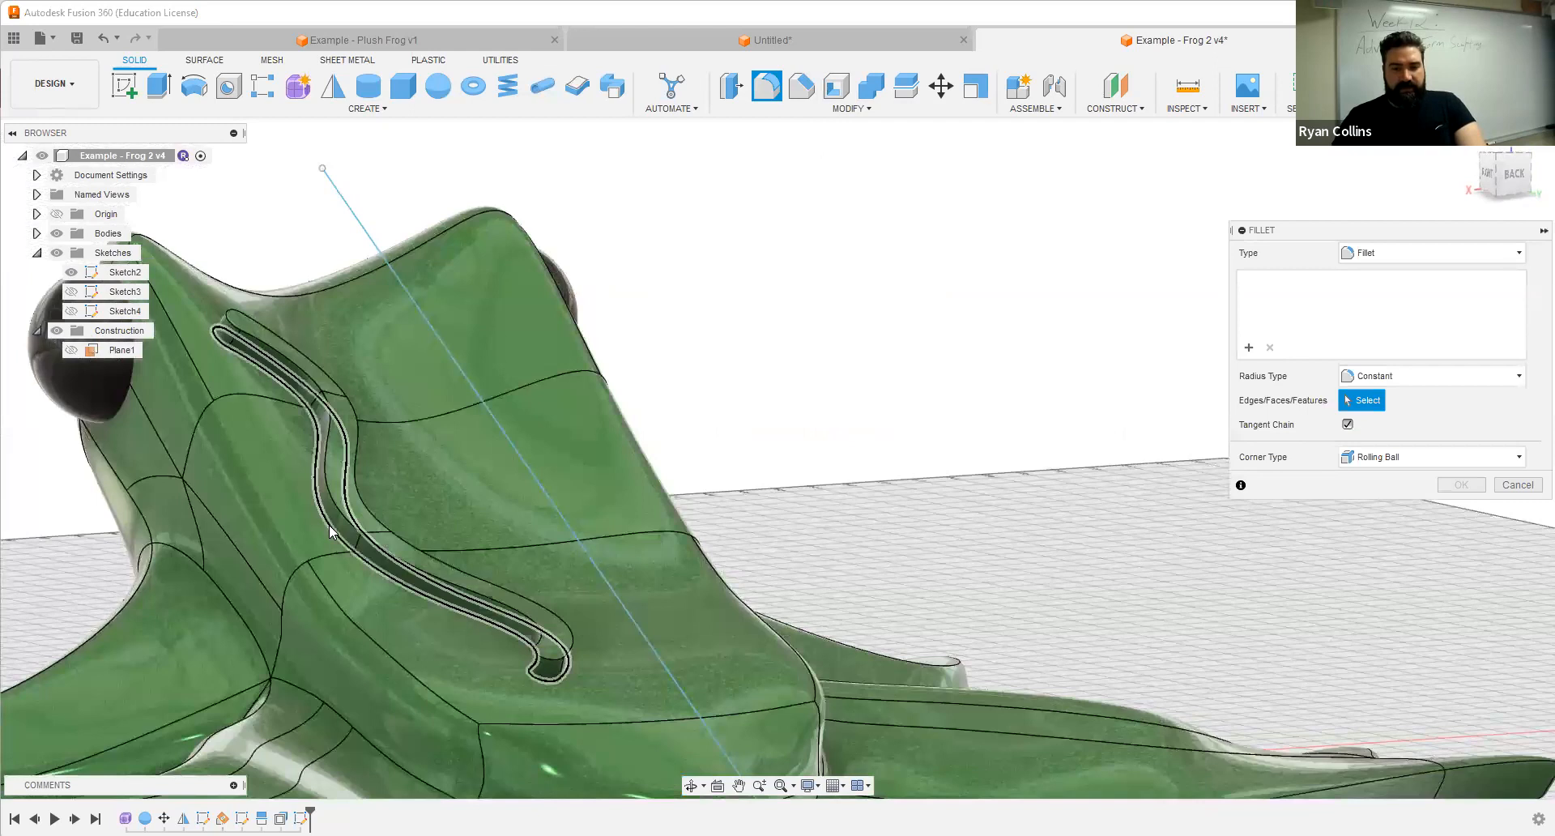
pyautogui.click(625, 464)
pyautogui.write('1')
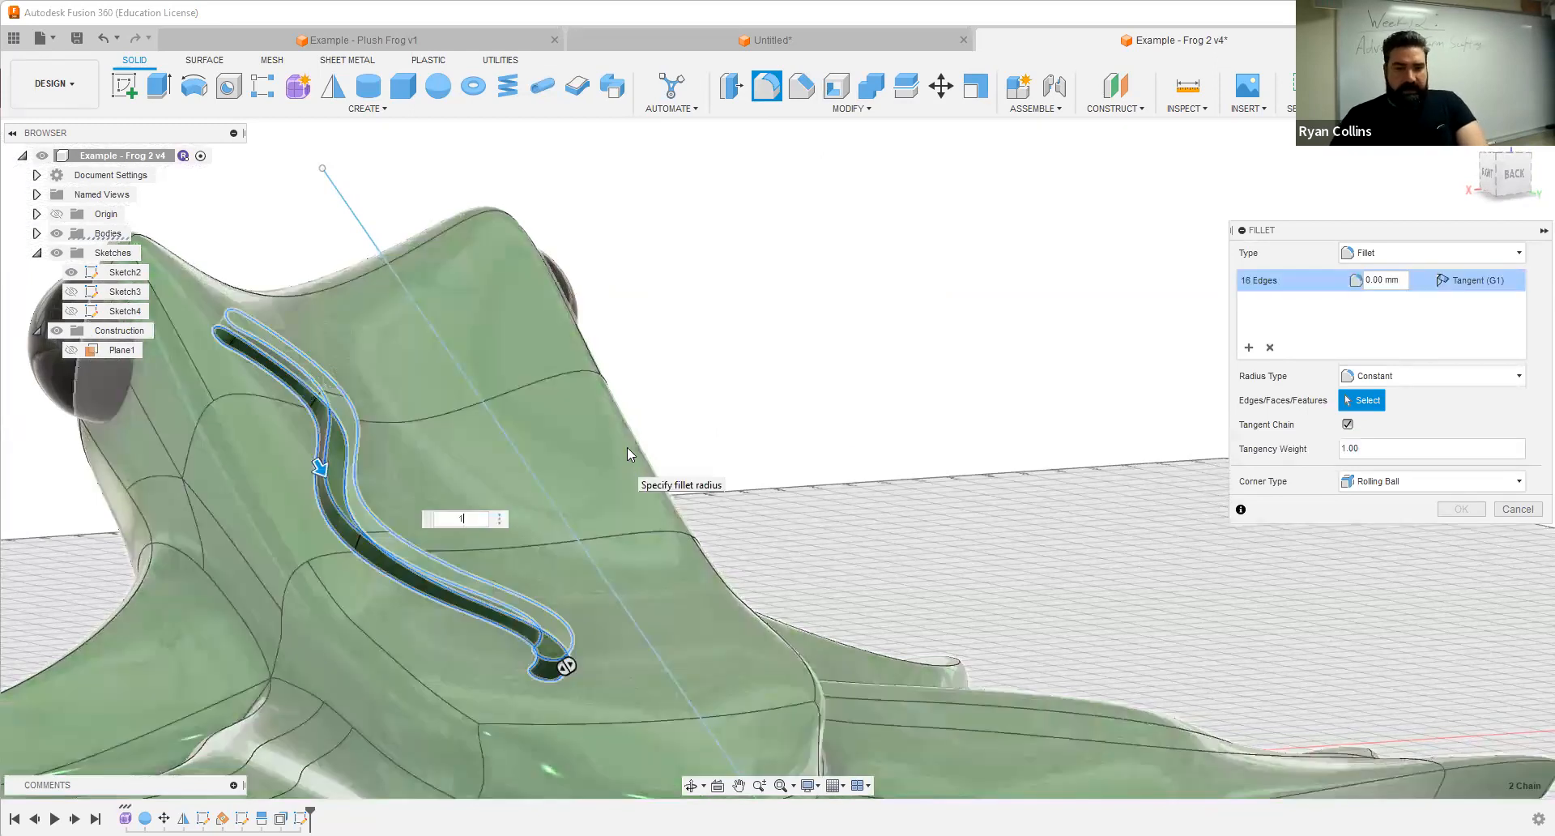
pyautogui.press('Return')
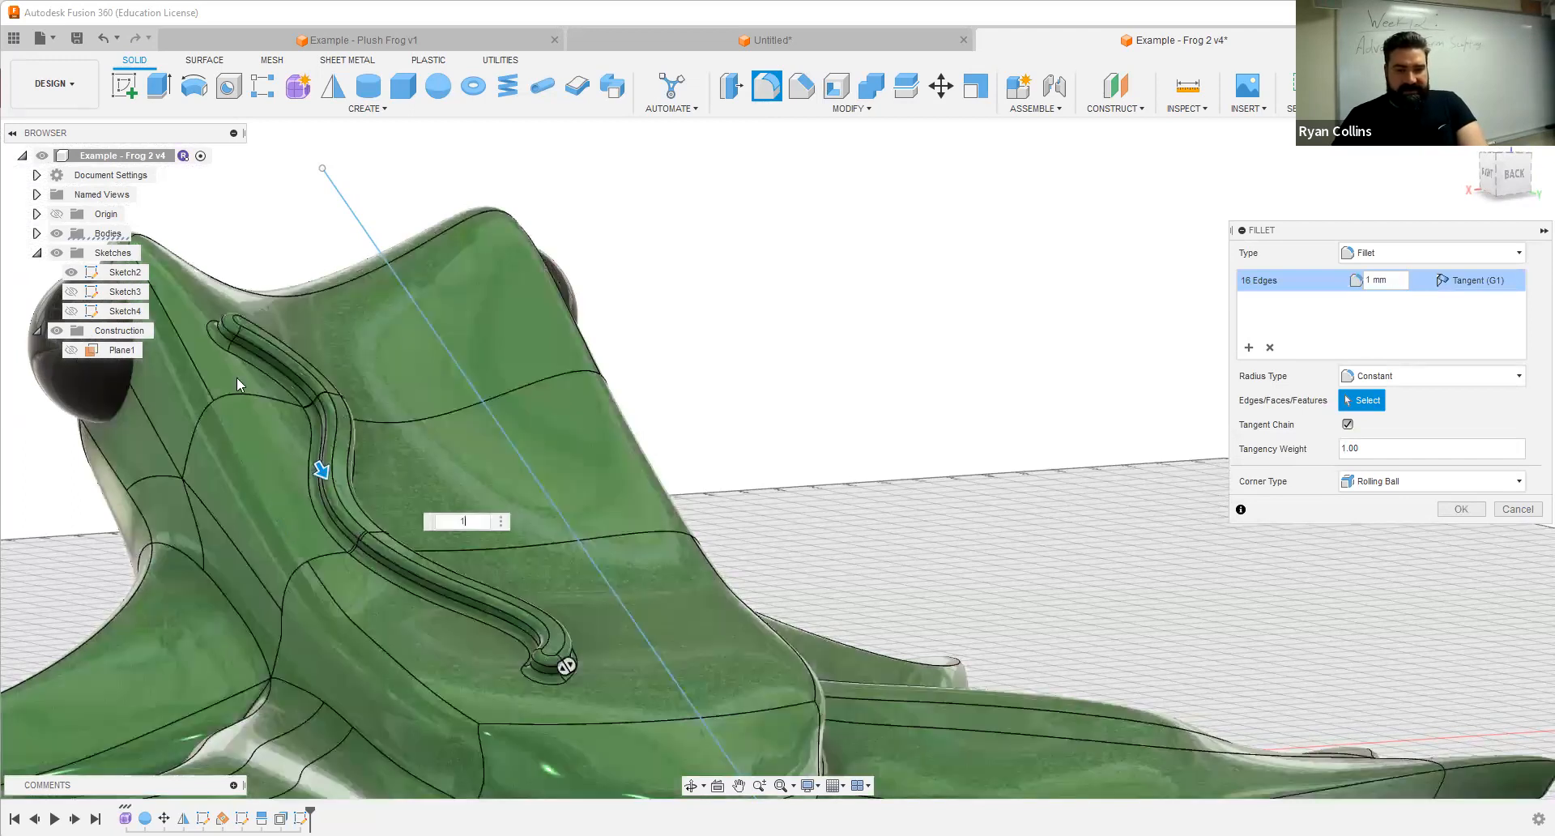
pyautogui.scroll(5, 326, 548)
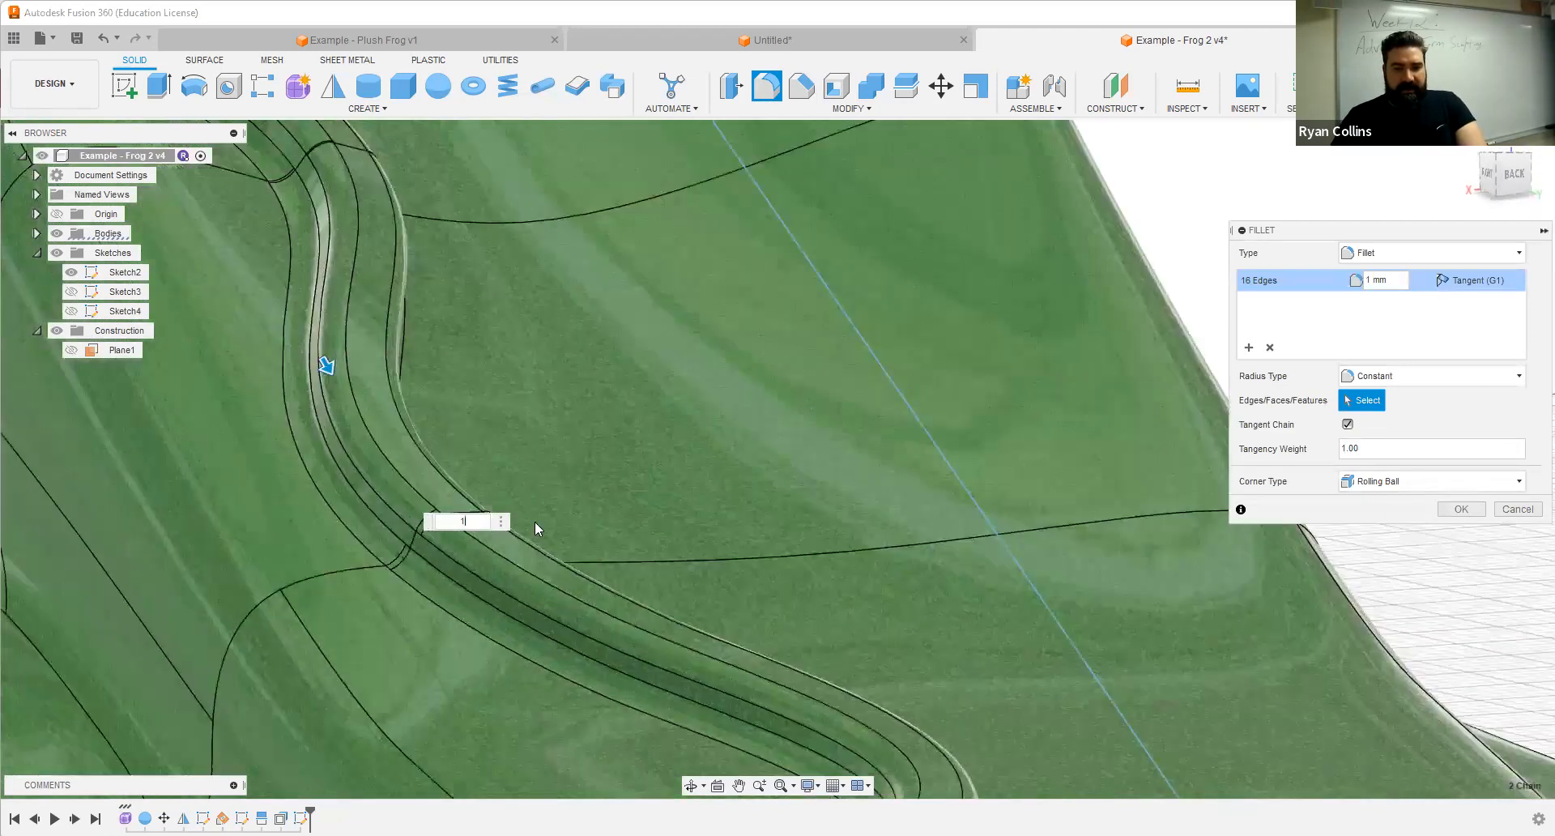
# Step: Set the stripe's fillet radius to 2 mm and complete the fillet
pyautogui.keyDown('shift'); pyautogui.moveTo(535, 519); pyautogui.dragTo(606, 483, button='middle'); pyautogui.keyUp('shift')
pyautogui.write('2')
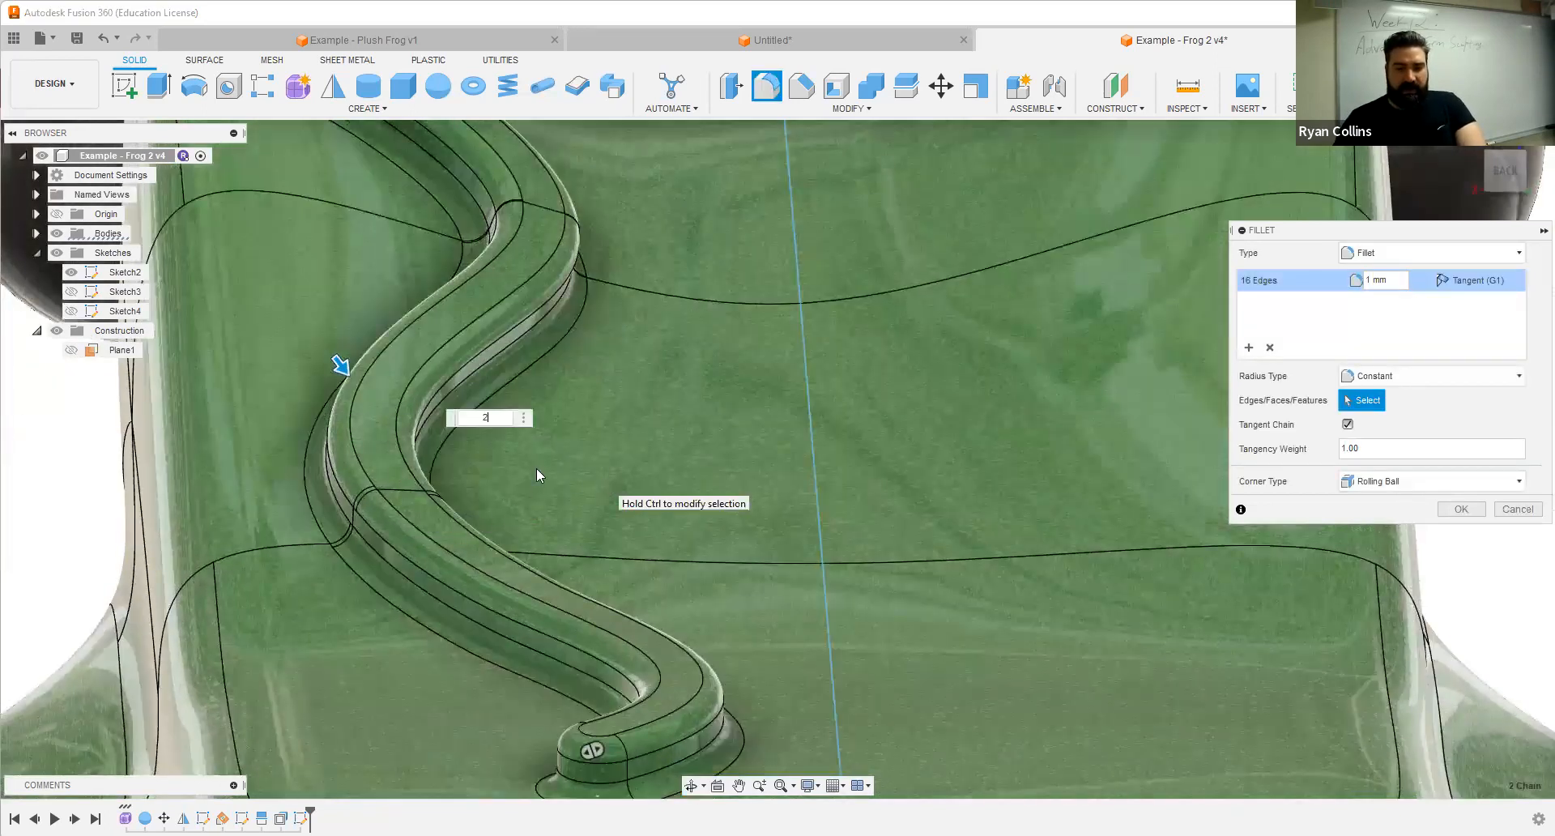
pyautogui.scroll(-2, 699, 621)
pyautogui.moveTo(700, 532)
pyautogui.keyDown('shift'); pyautogui.mouseDown(button='middle')
pyautogui.moveTo(651, 552)
pyautogui.moveTo(645, 524)
pyautogui.moveTo(696, 543)
pyautogui.moveTo(698, 528)
pyautogui.moveTo(683, 545)
pyautogui.mouseUp(button='middle'); pyautogui.keyUp('shift')
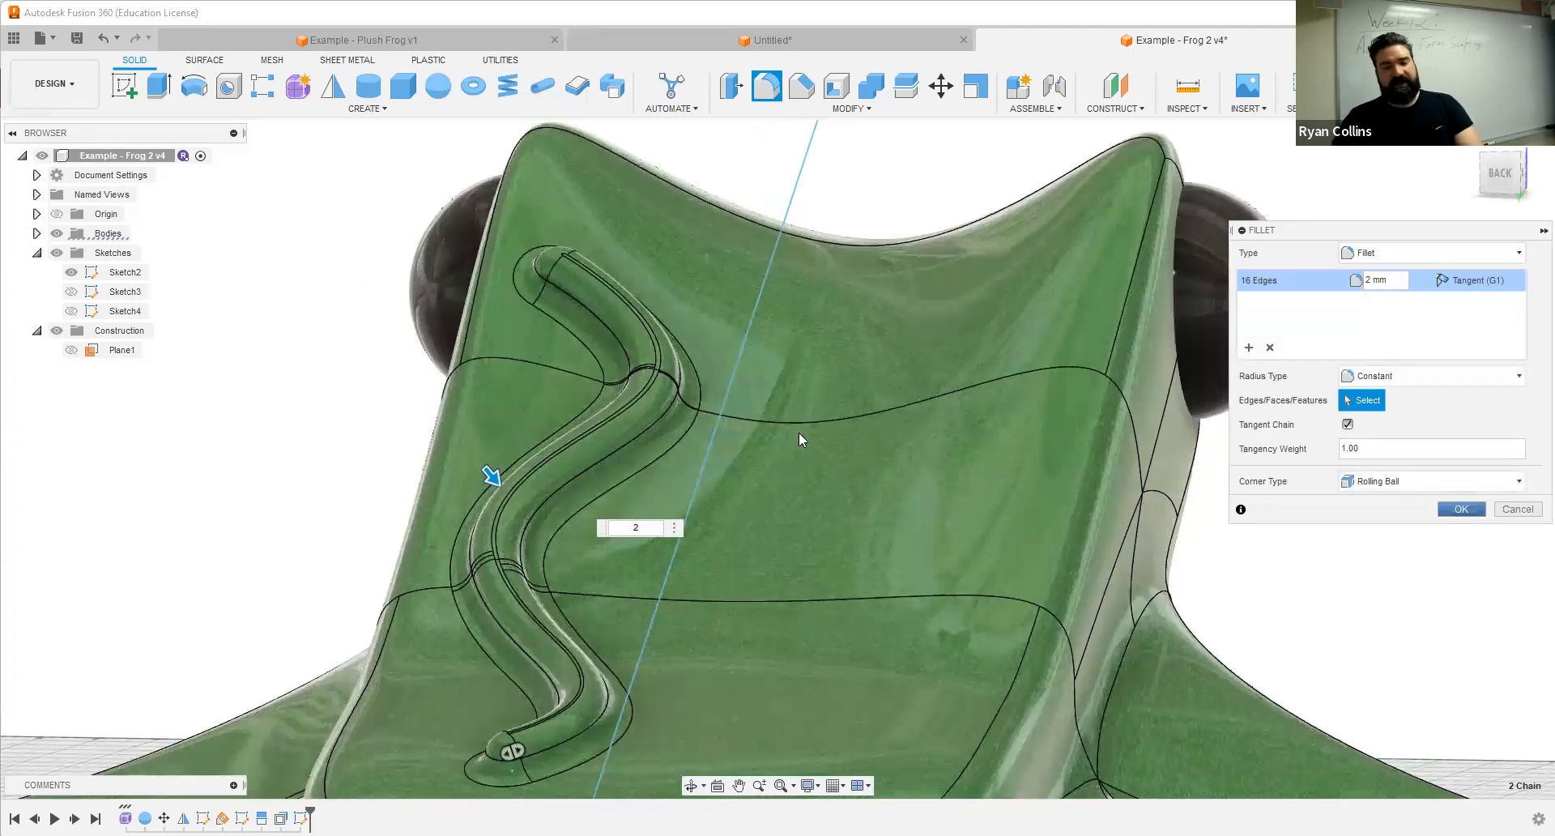
pyautogui.press('Return')
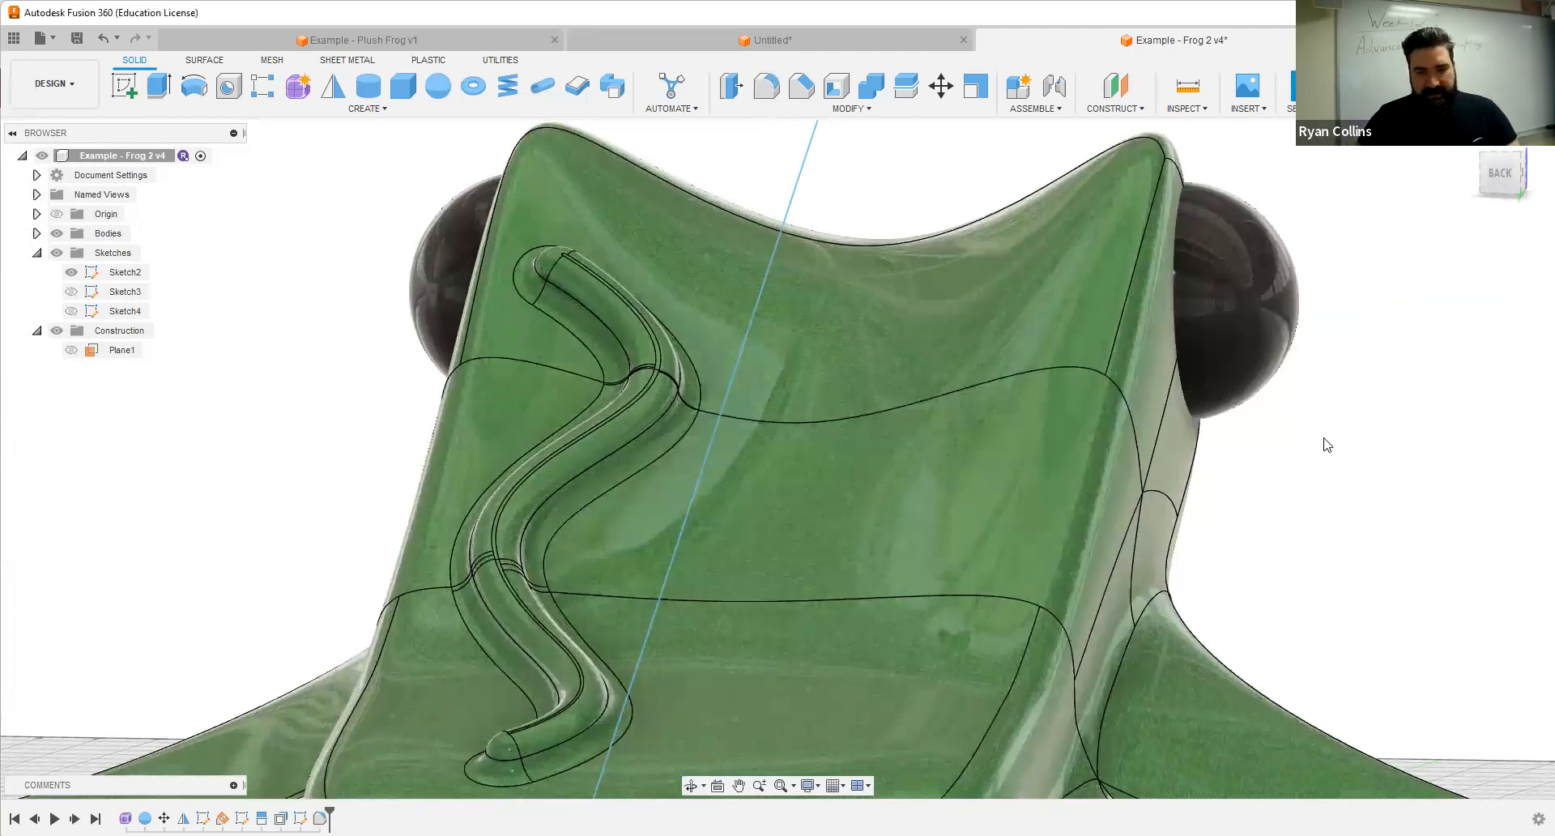
# Step: Save the design with the version description "Fillet Blended Offset Face"
pyautogui.hotkey('ctrl', 's')
pyautogui.write('Fillet Blended Offset Face')
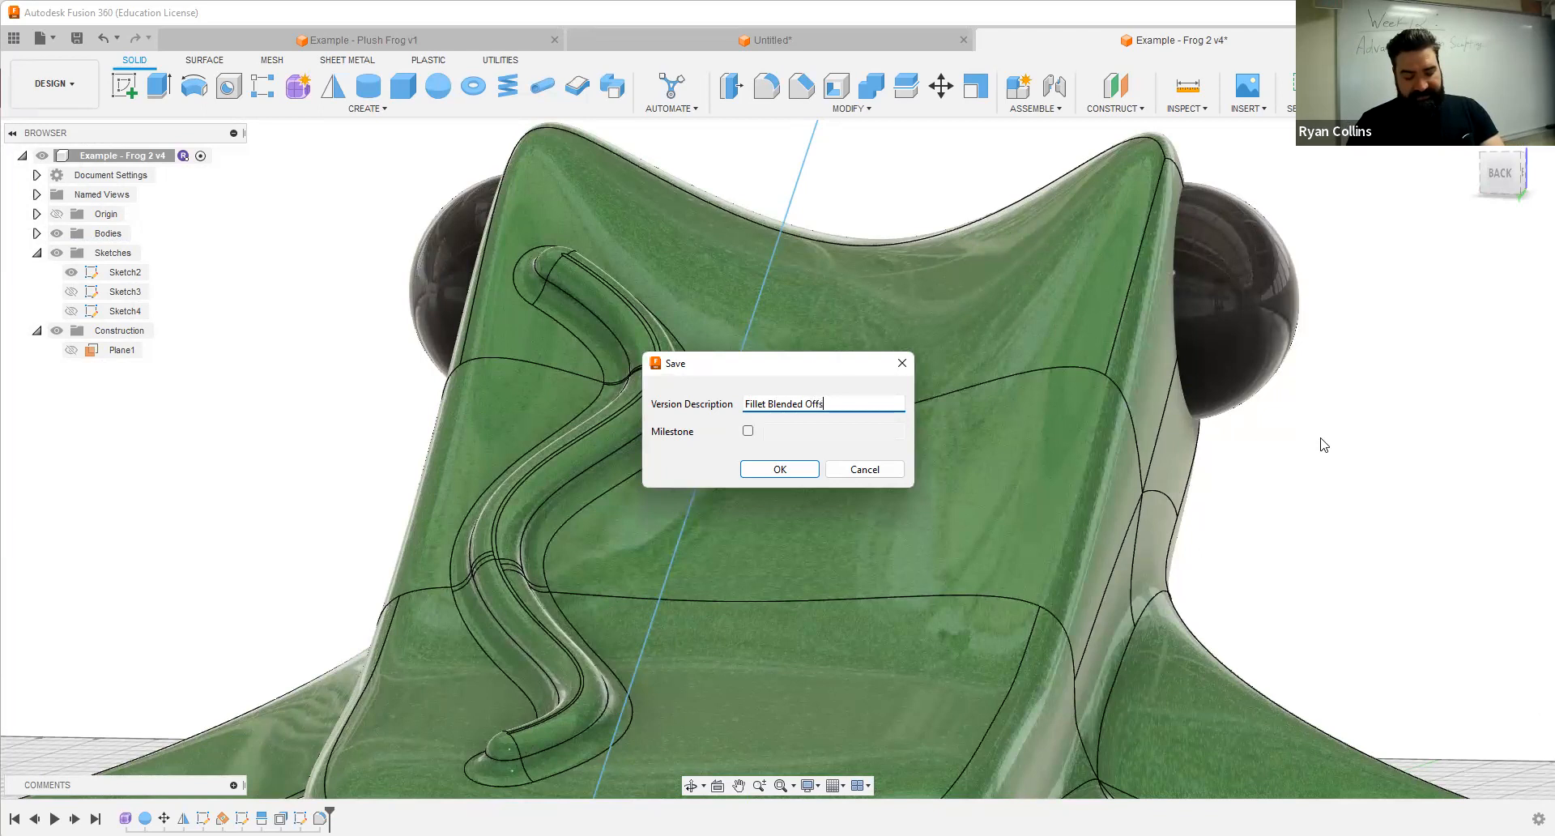
pyautogui.press('Return')
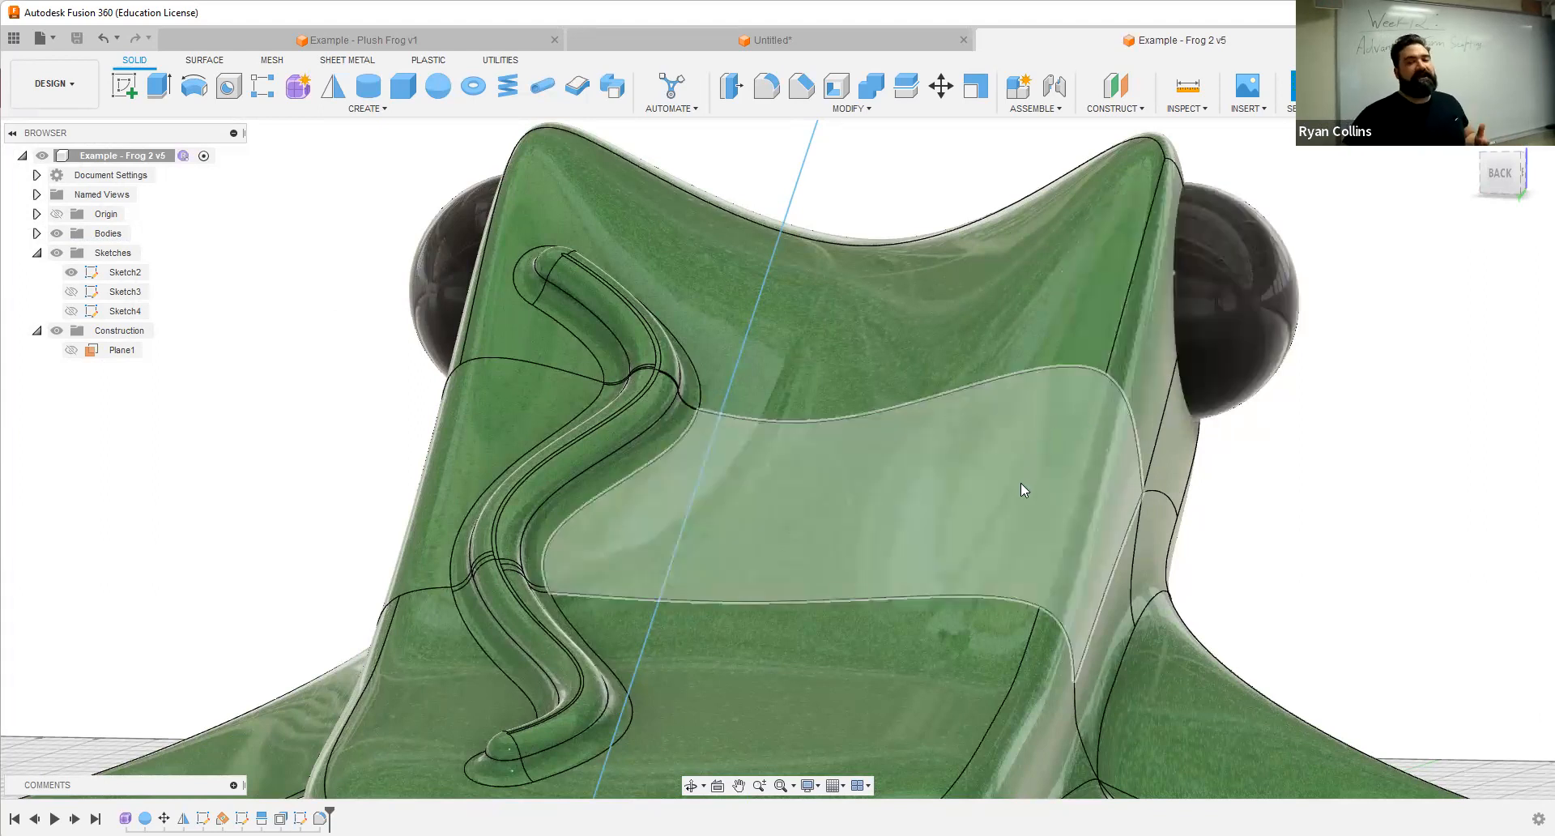
# Step: Start a new form and set up the Face tool for simple four-sided faces with object snap enabled
pyautogui.scroll(-8, 1020, 483)
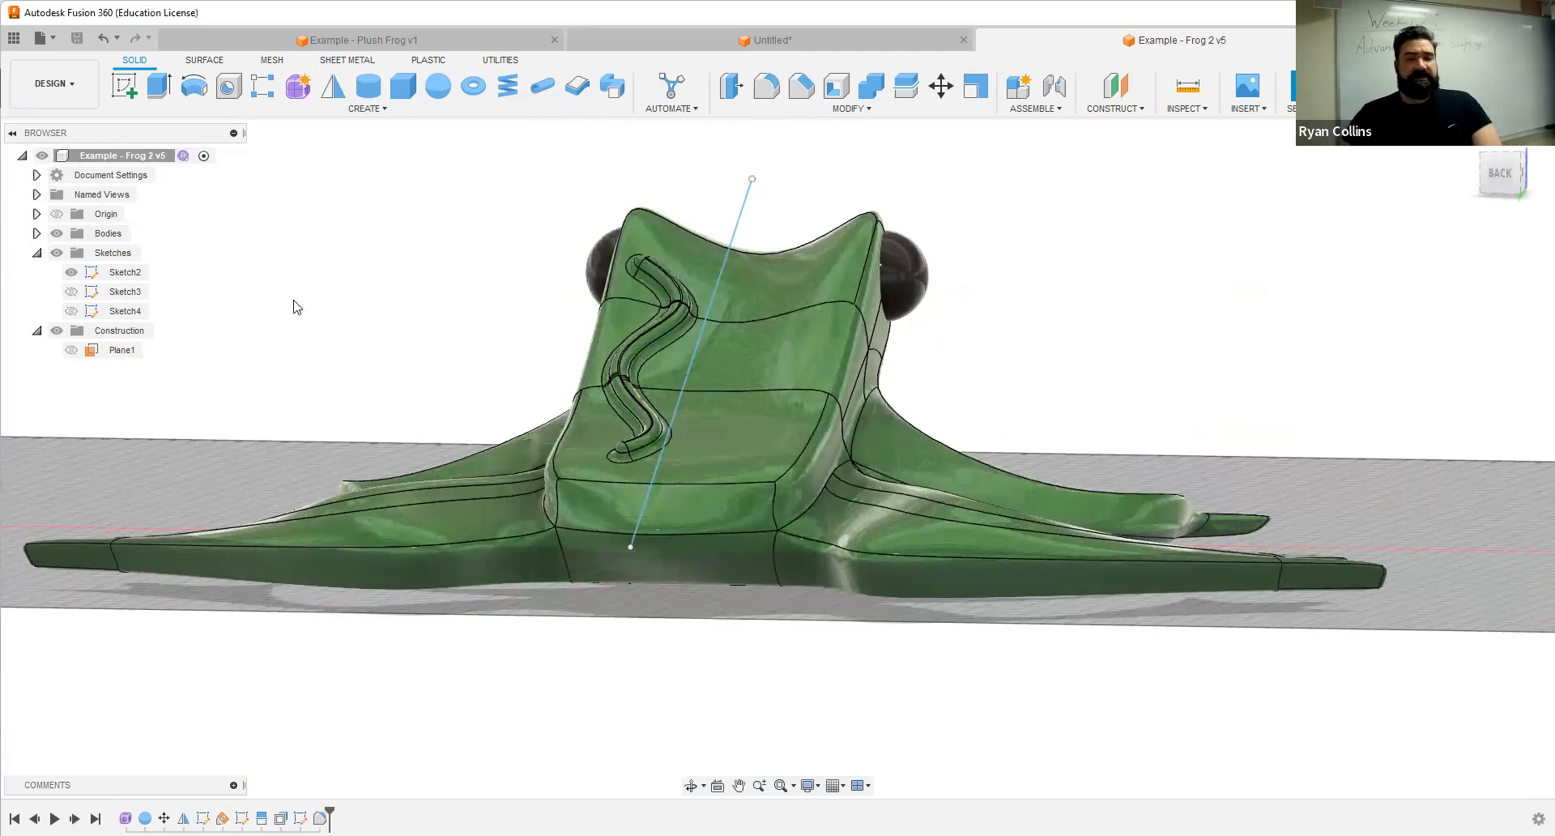
pyautogui.click(298, 90)
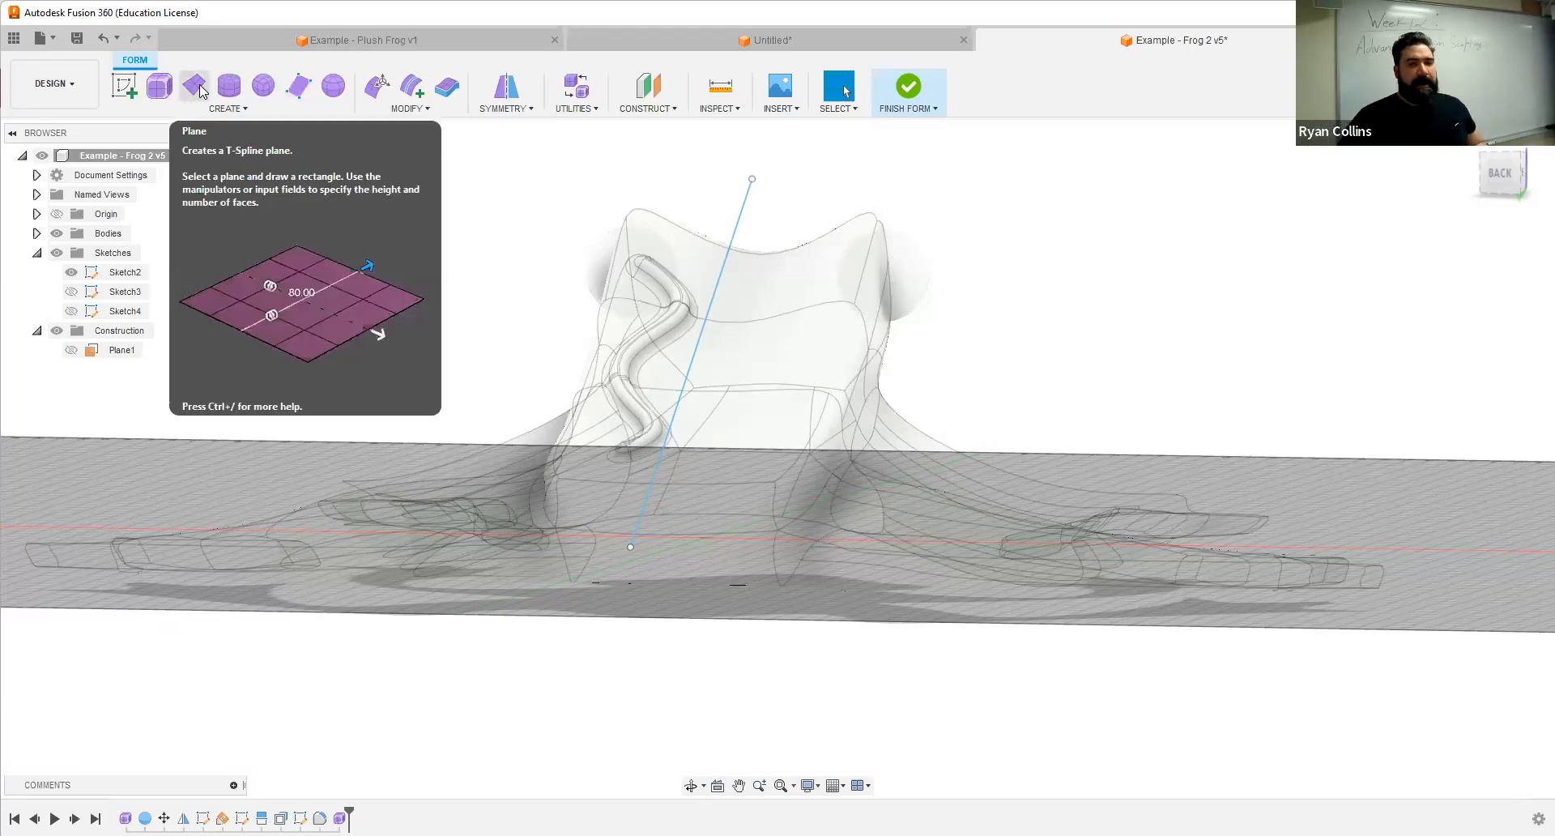
pyautogui.click(299, 89)
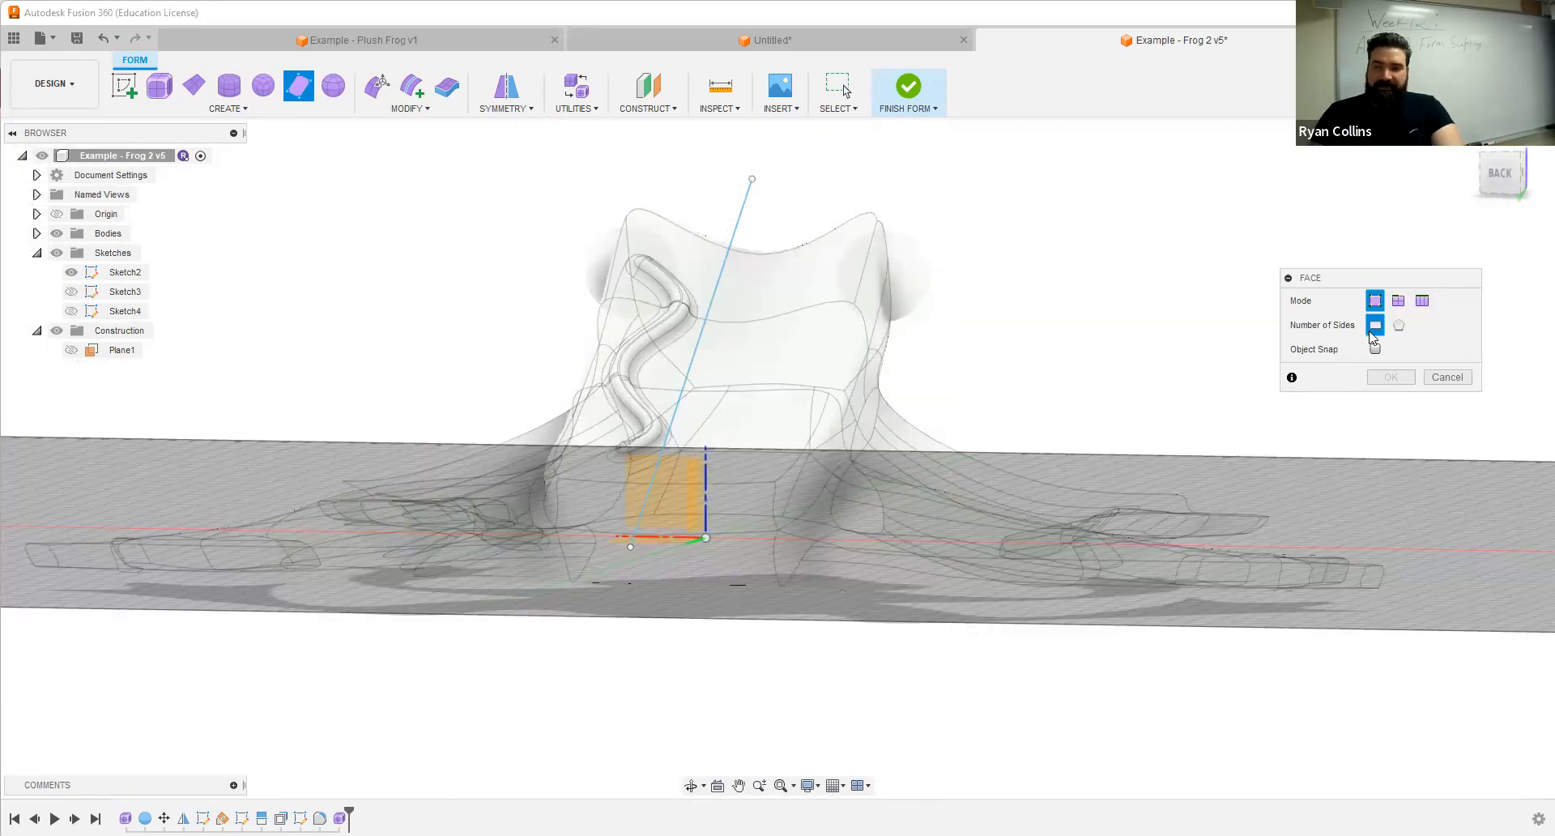
pyautogui.click(1375, 349)
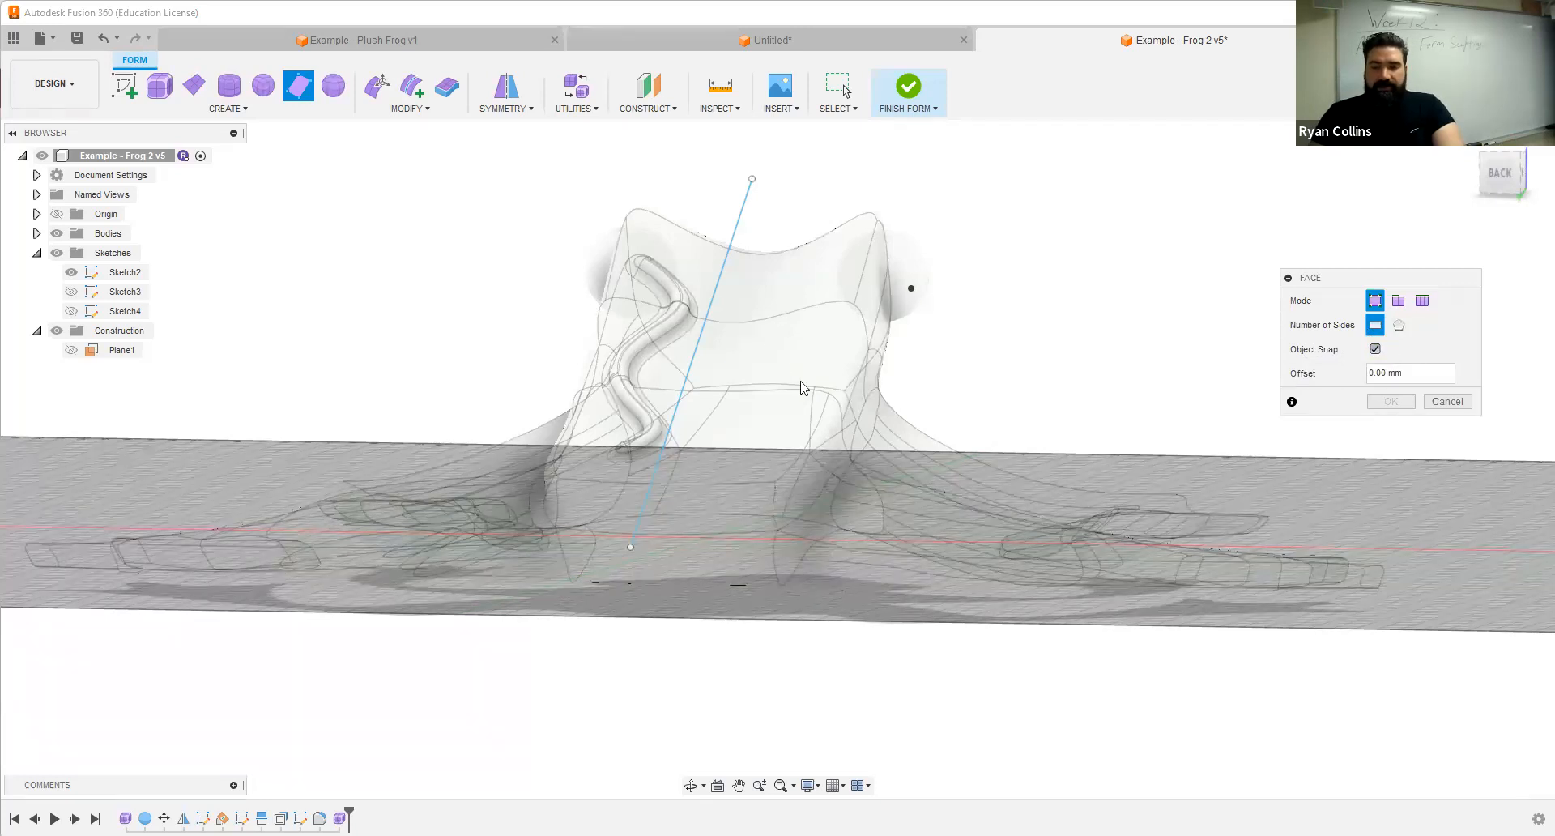
# Step: Draw a first four-sided face snapped to the frog's back, on the side opposite the wavy stripe
pyautogui.moveTo(756, 392)
pyautogui.keyDown('shift'); pyautogui.mouseDown(button='middle')
pyautogui.moveTo(770, 396)
pyautogui.moveTo(771, 343)
pyautogui.mouseUp(button='middle'); pyautogui.keyUp('shift')
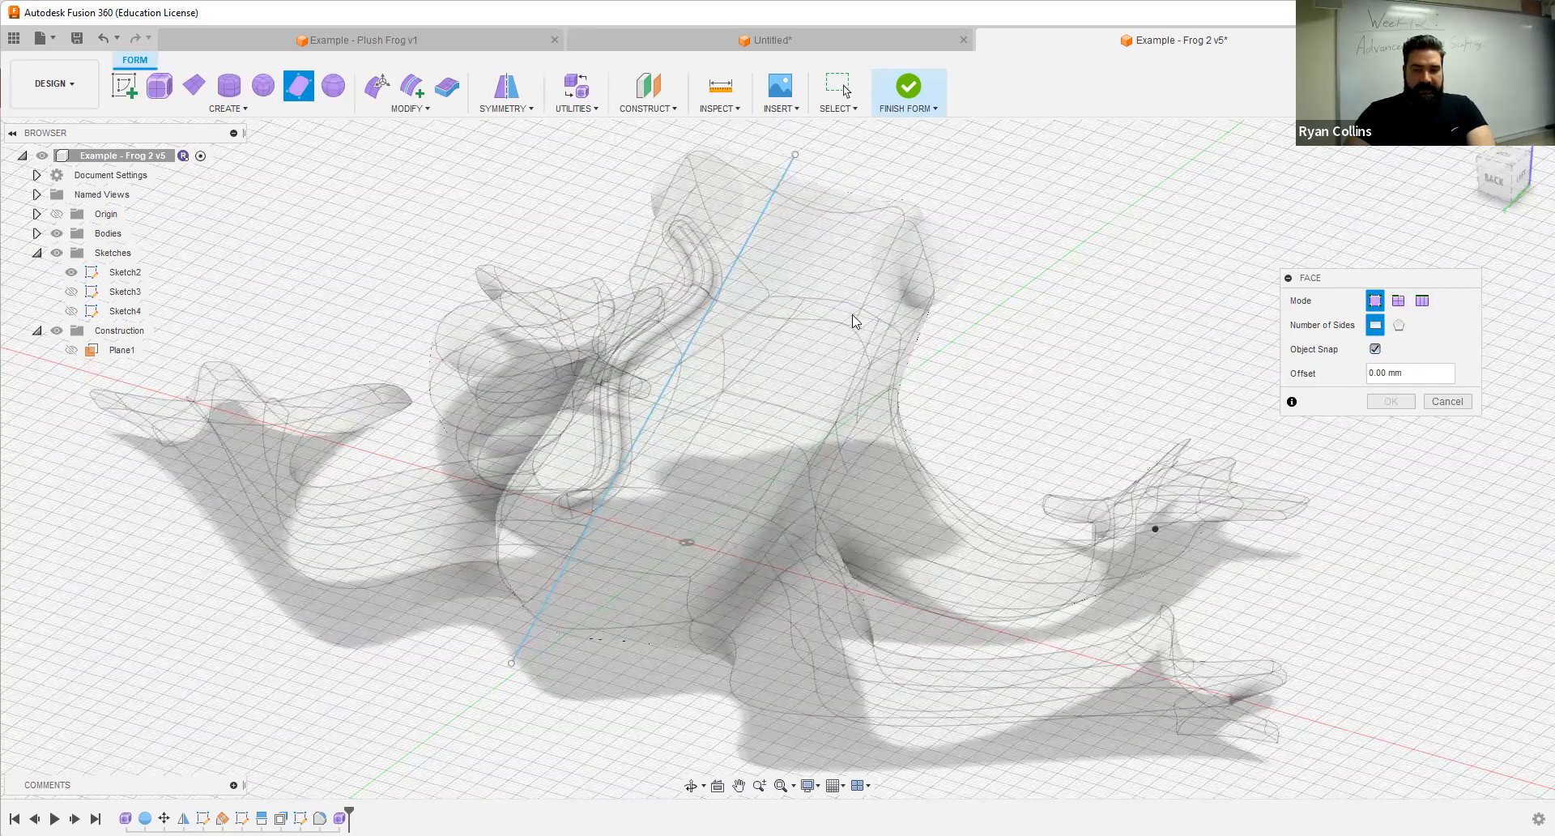
pyautogui.moveTo(826, 319)
pyautogui.keyDown('shift'); pyautogui.mouseDown(button='middle')
pyautogui.moveTo(843, 311)
pyautogui.moveTo(817, 326)
pyautogui.mouseUp(button='middle'); pyautogui.keyUp('shift')
pyautogui.click(799, 262)
pyautogui.click(778, 333)
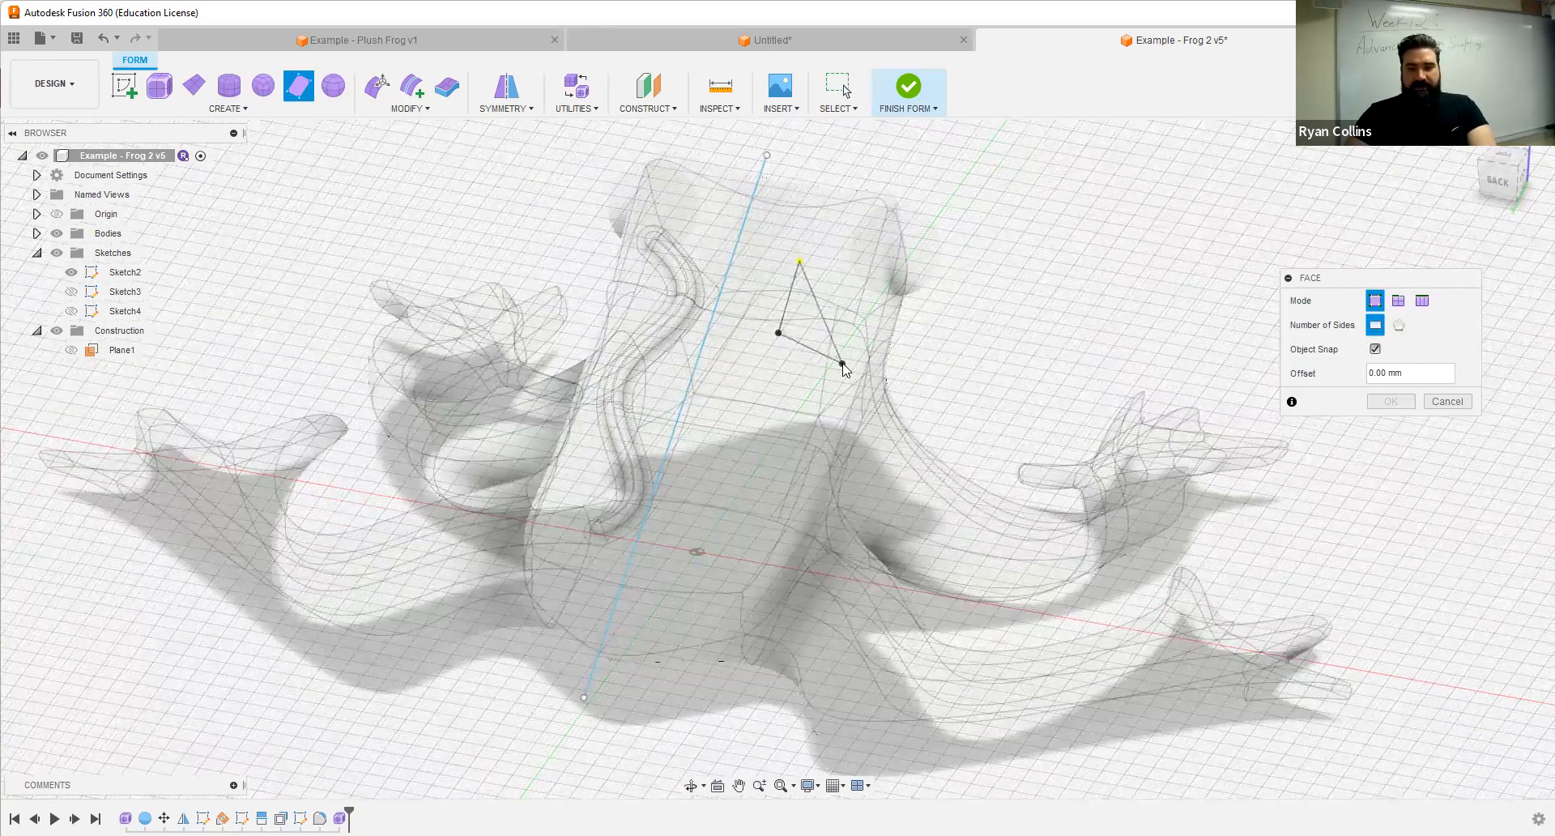
pyautogui.click(842, 364)
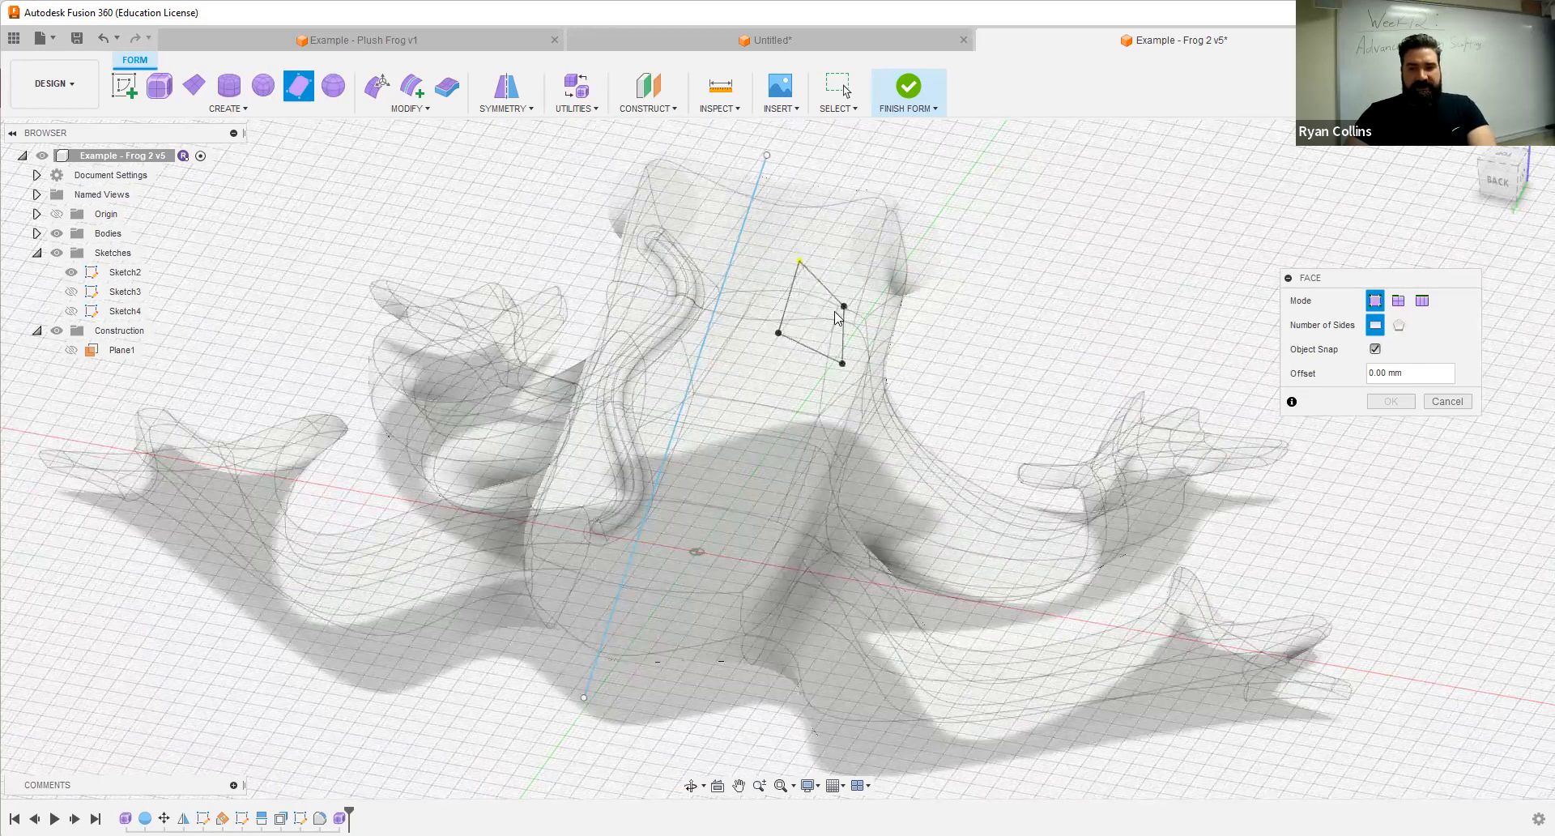
pyautogui.click(855, 308)
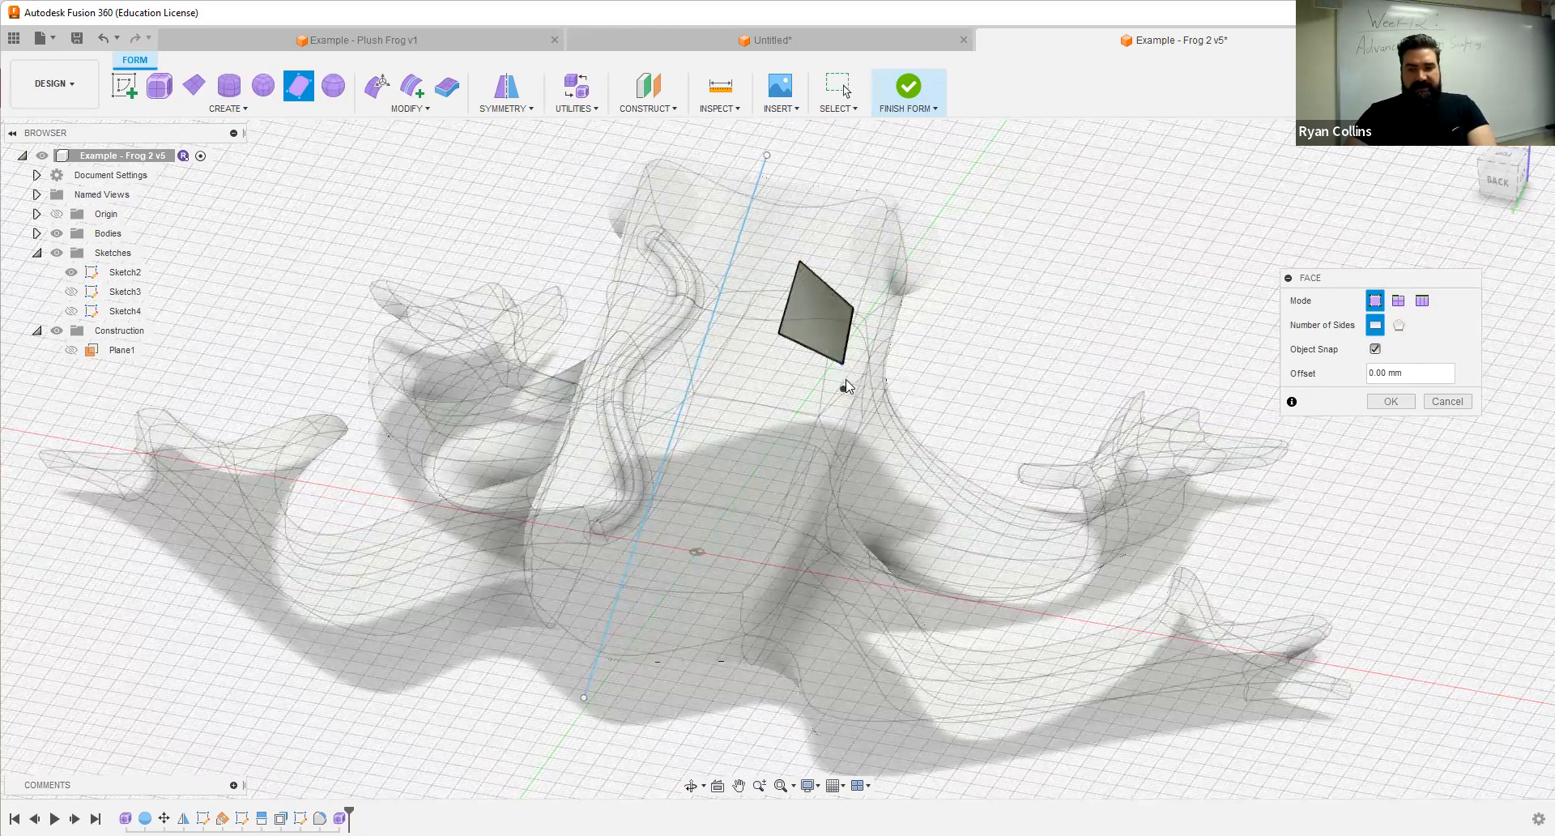
# Step: Add a second four-sided face sharing the first face's rear edge and snapped to the back
pyautogui.scroll(5, 845, 365)
pyautogui.click(840, 349)
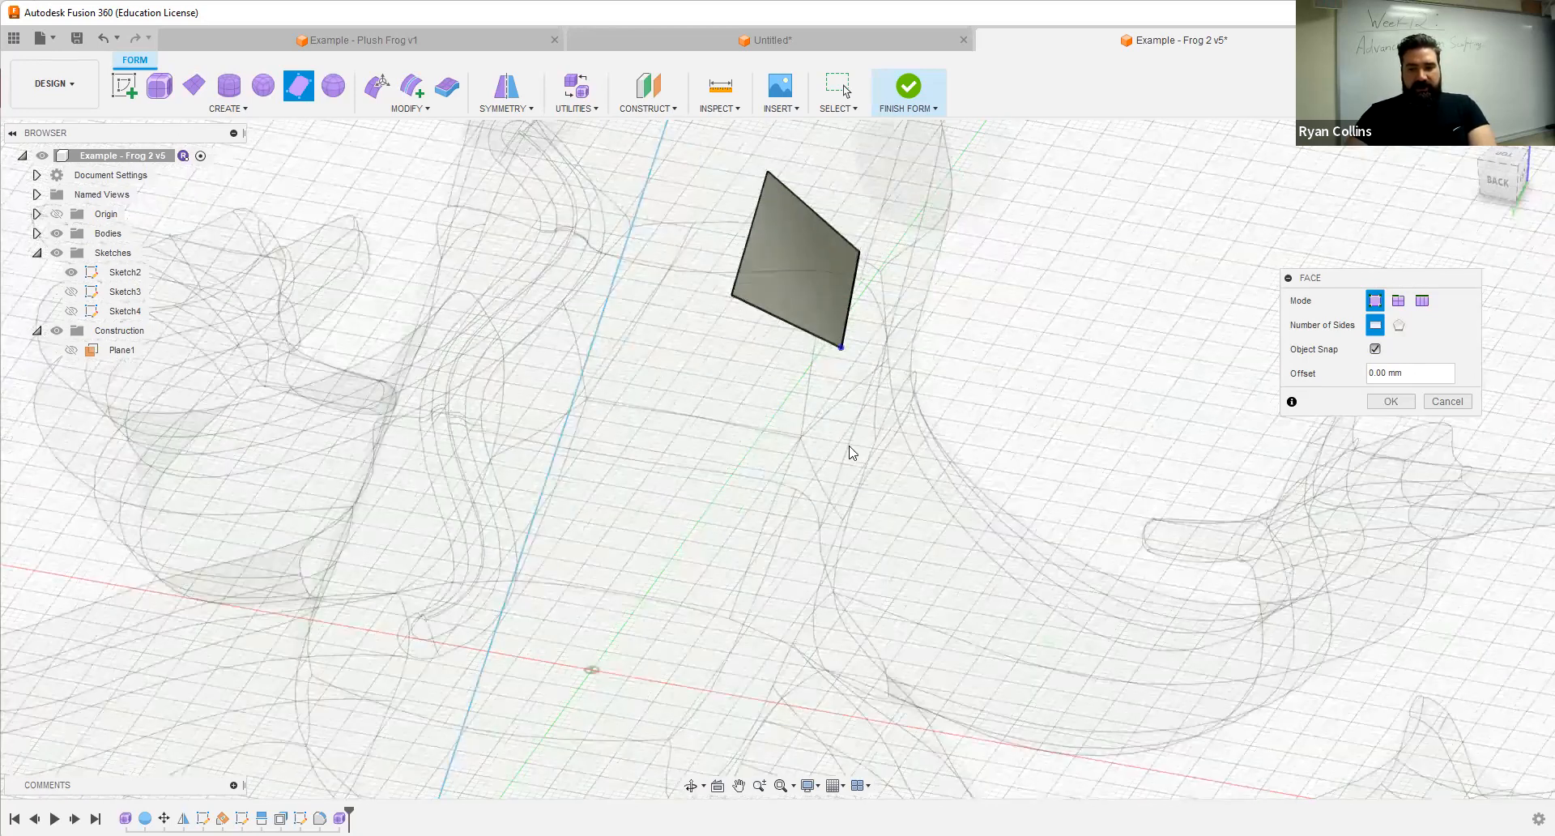
pyautogui.click(849, 445)
pyautogui.click(745, 461)
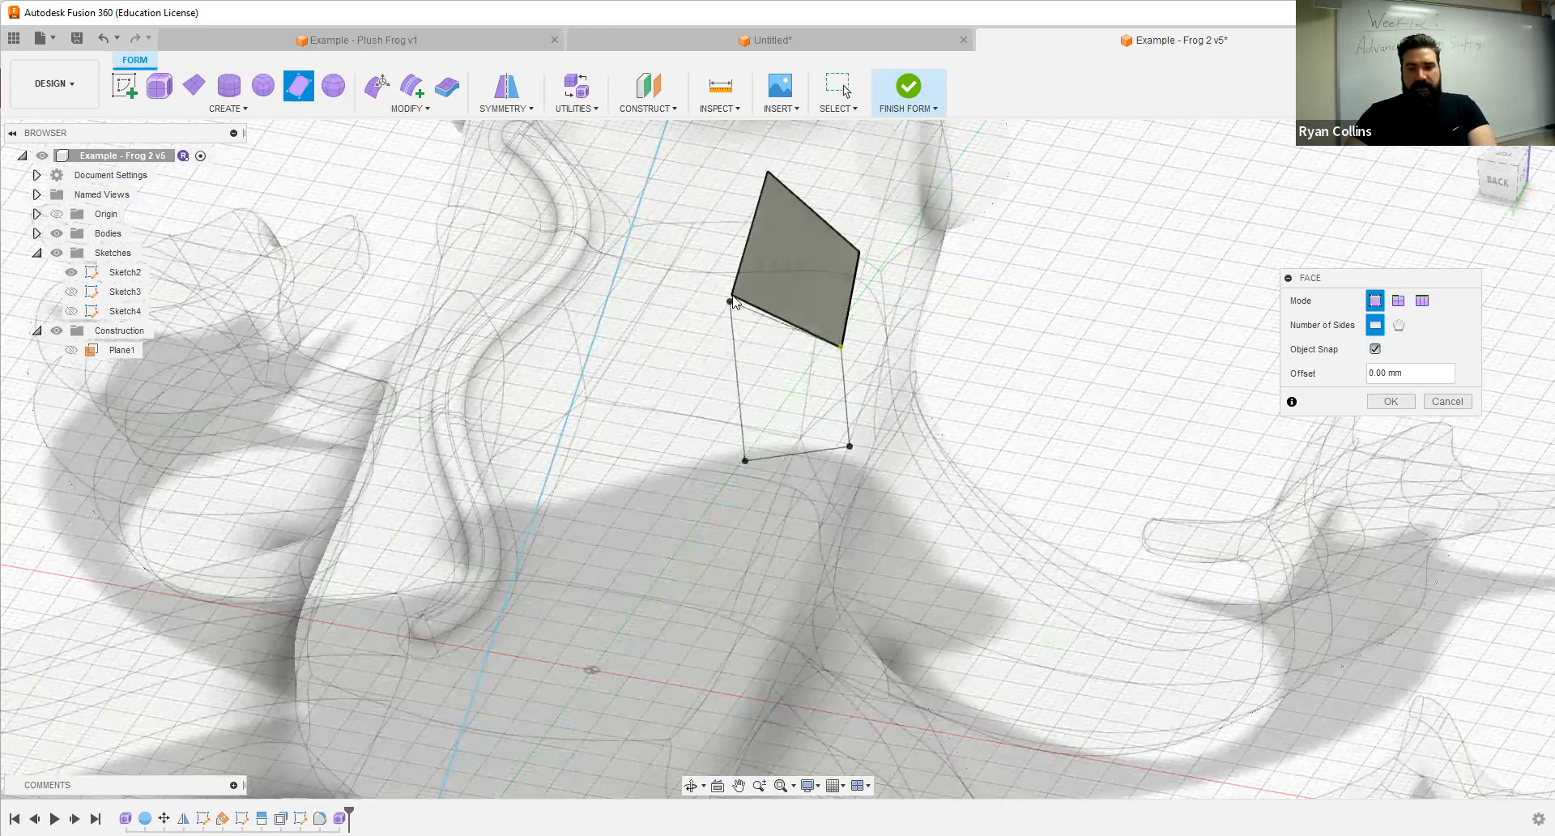
pyautogui.click(733, 296)
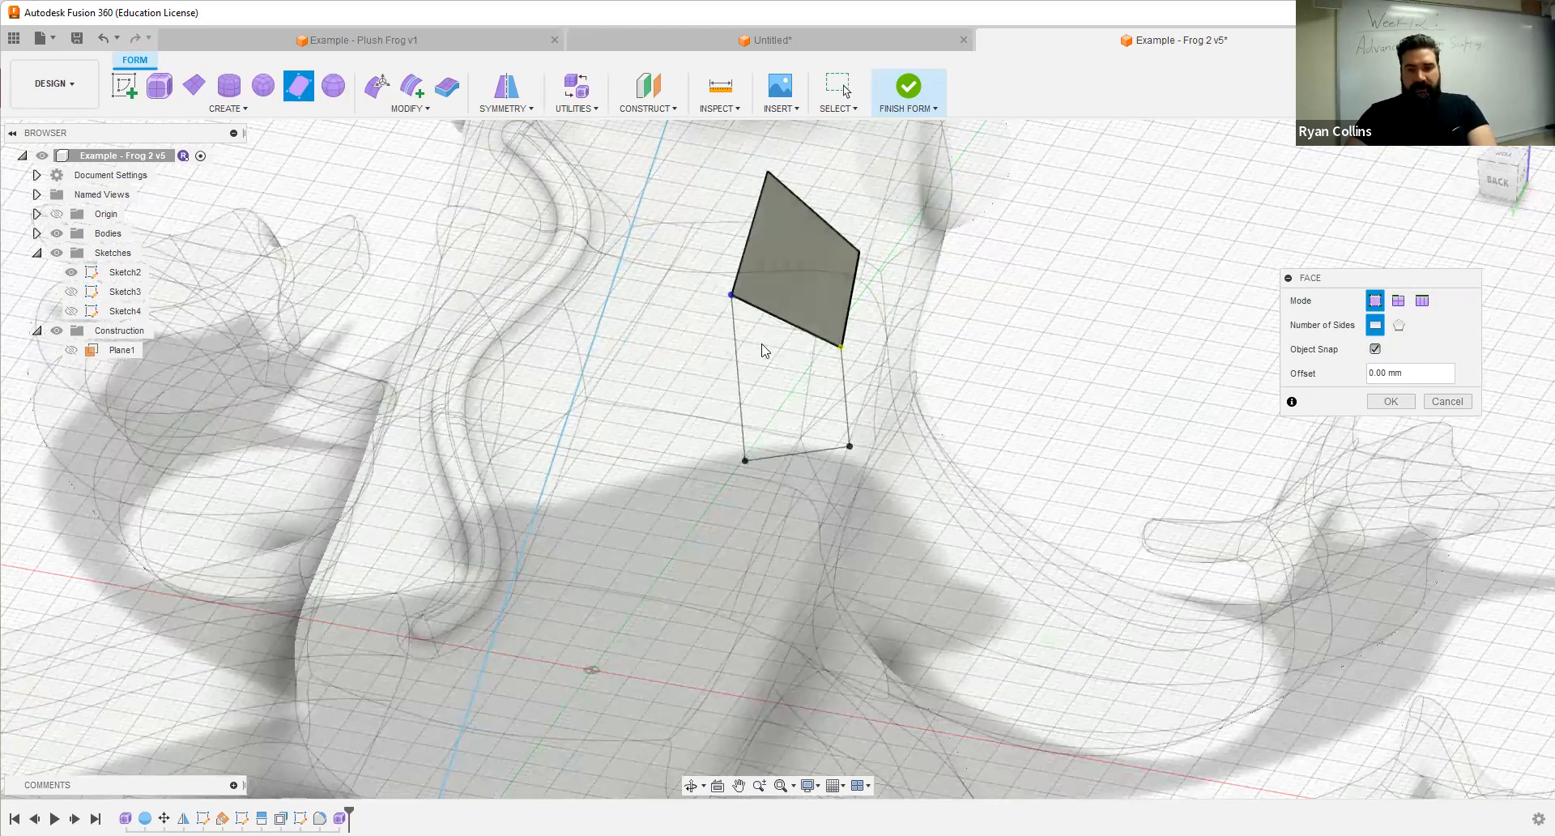
# Step: Attach a third face to the second face's outer edge and fill the gap to the first face with a fourth
pyautogui.click(849, 446)
pyautogui.click(908, 389)
pyautogui.click(887, 352)
pyautogui.click(862, 350)
pyautogui.click(844, 348)
pyautogui.keyDown('shift'); pyautogui.moveTo(865, 302); pyautogui.dragTo(832, 257, button='middle'); pyautogui.keyUp('shift')
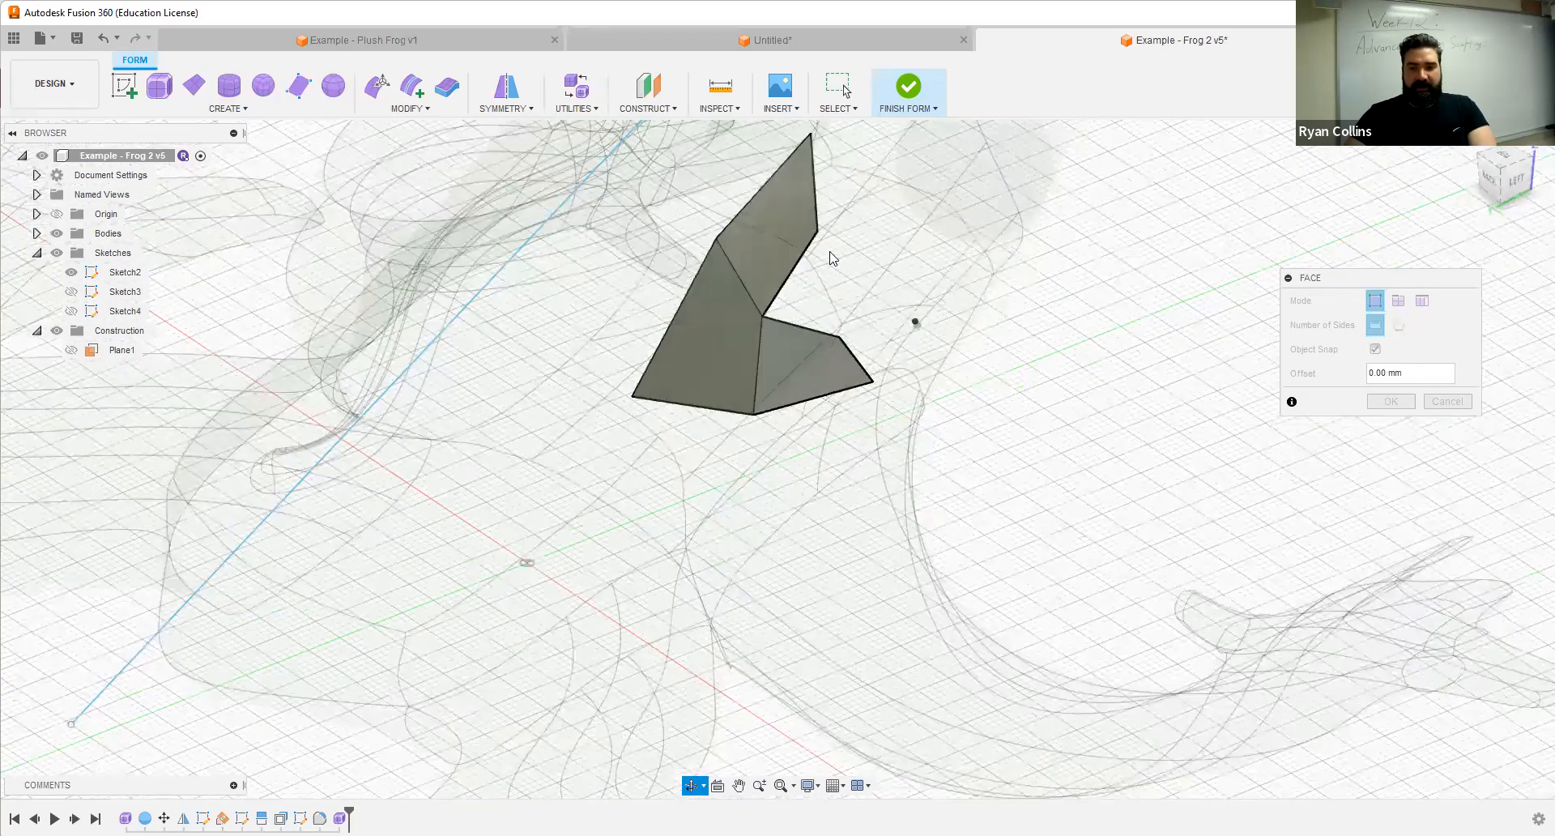
pyautogui.click(837, 265)
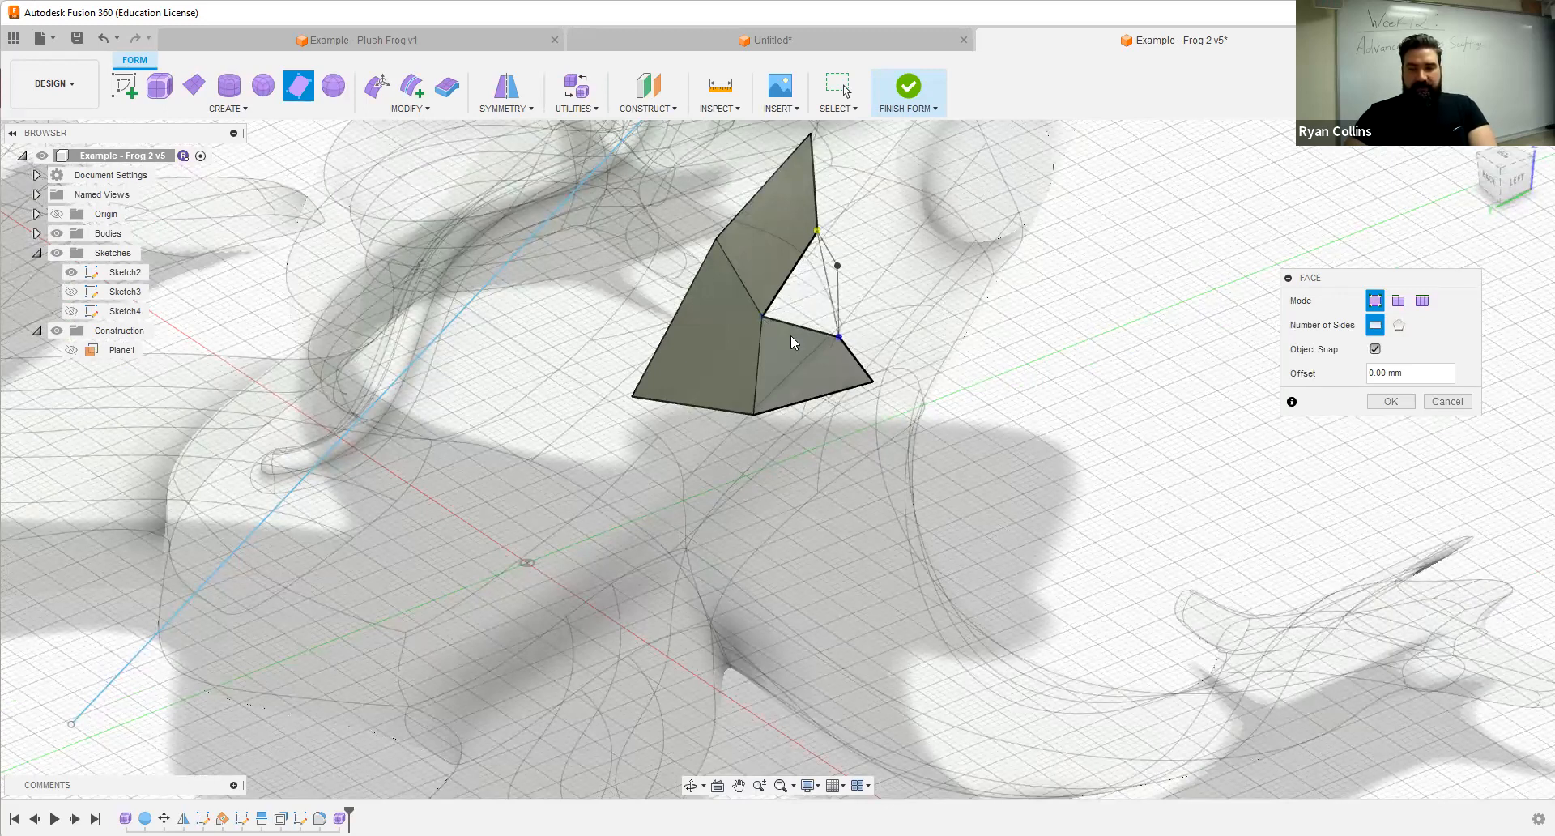
pyautogui.click(759, 317)
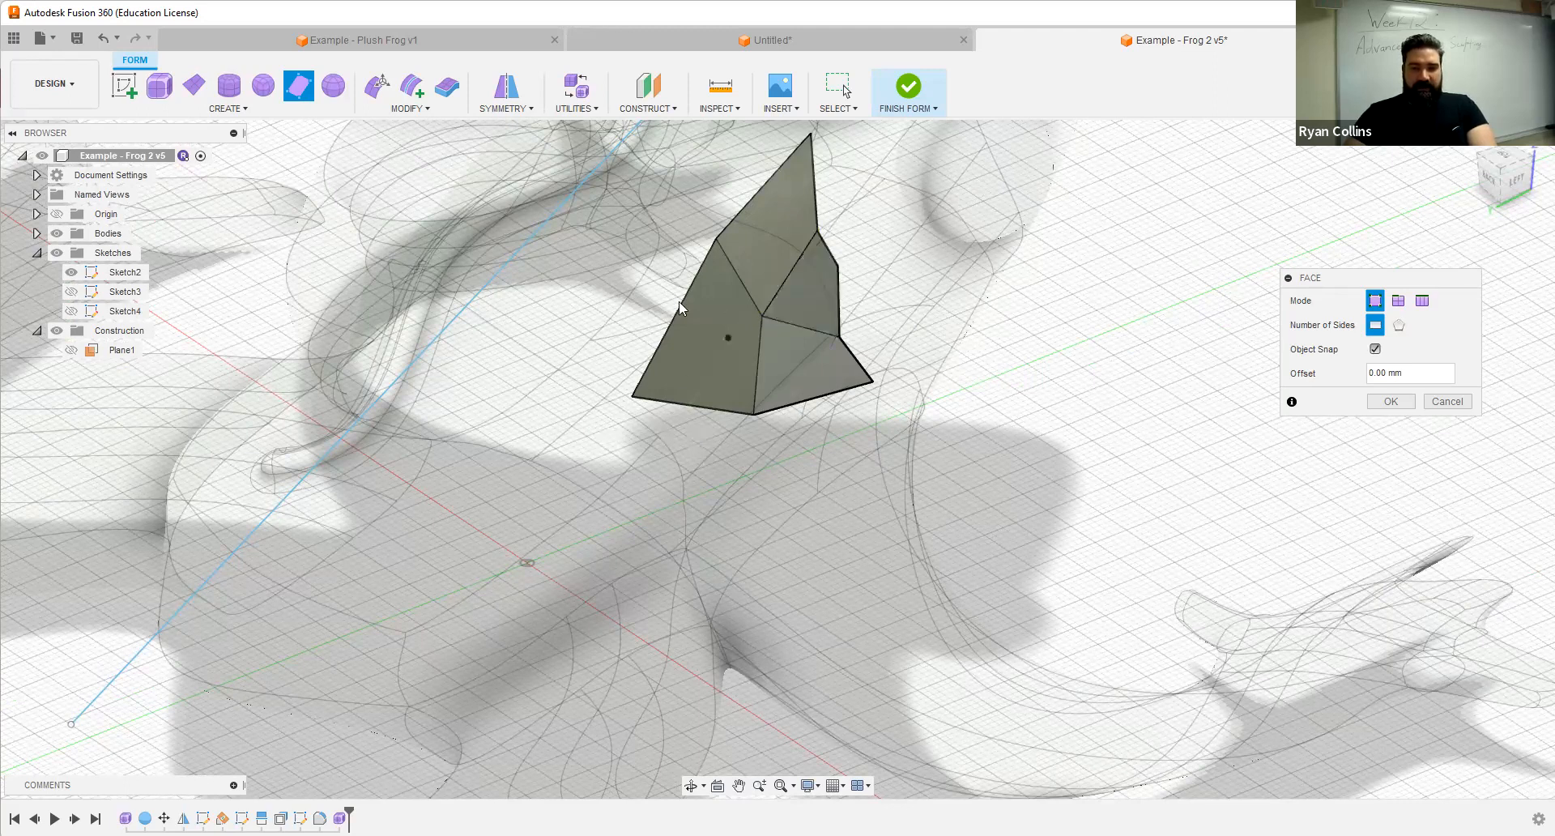
# Step: Extend the patch rearward with a long face off the second face's inner edge and add another face joining its outer side
pyautogui.click(632, 396)
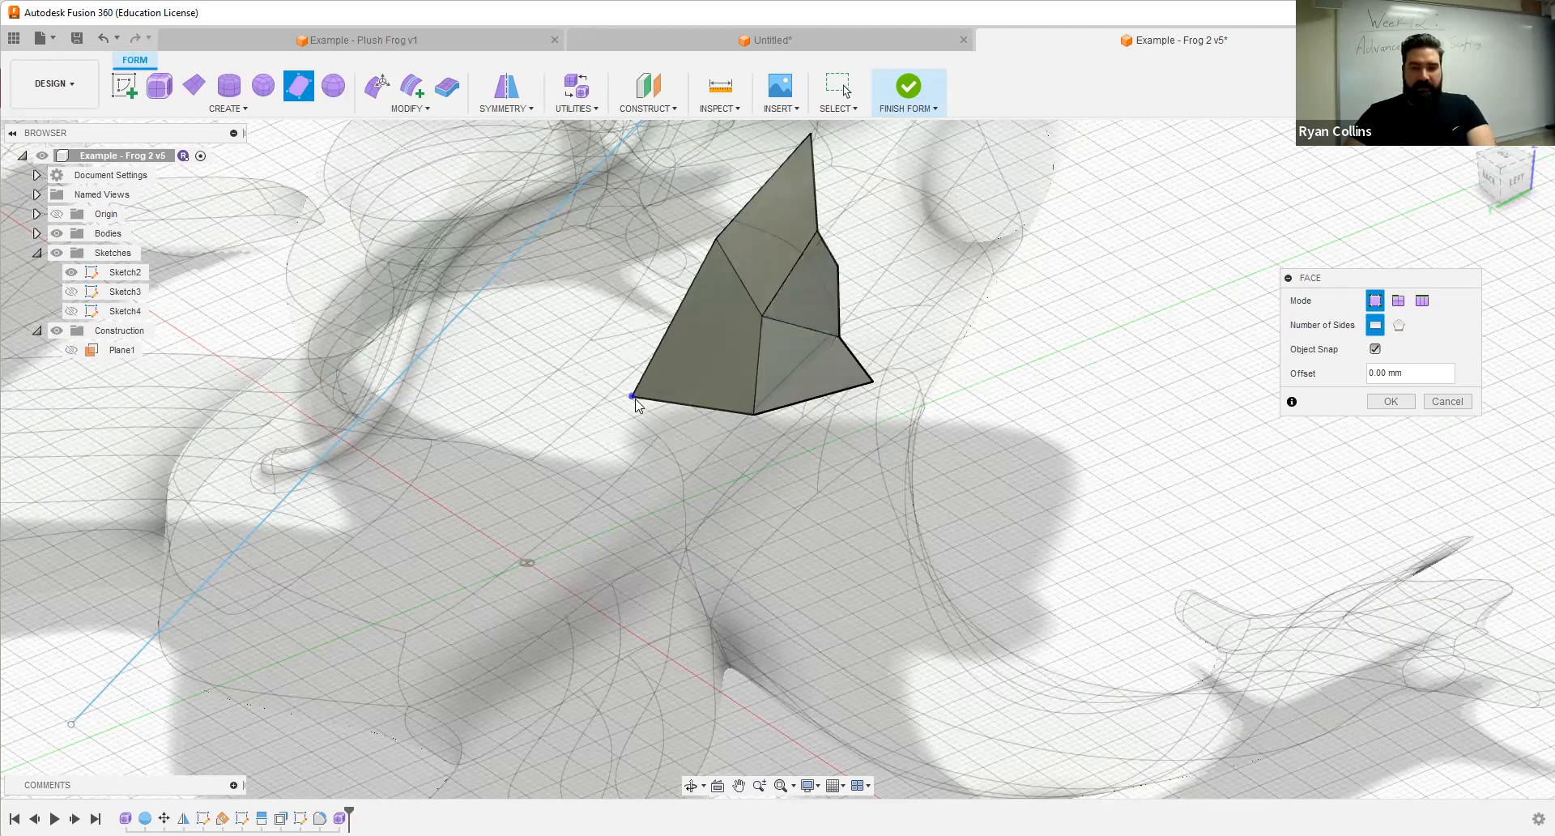
pyautogui.click(520, 453)
pyautogui.click(480, 412)
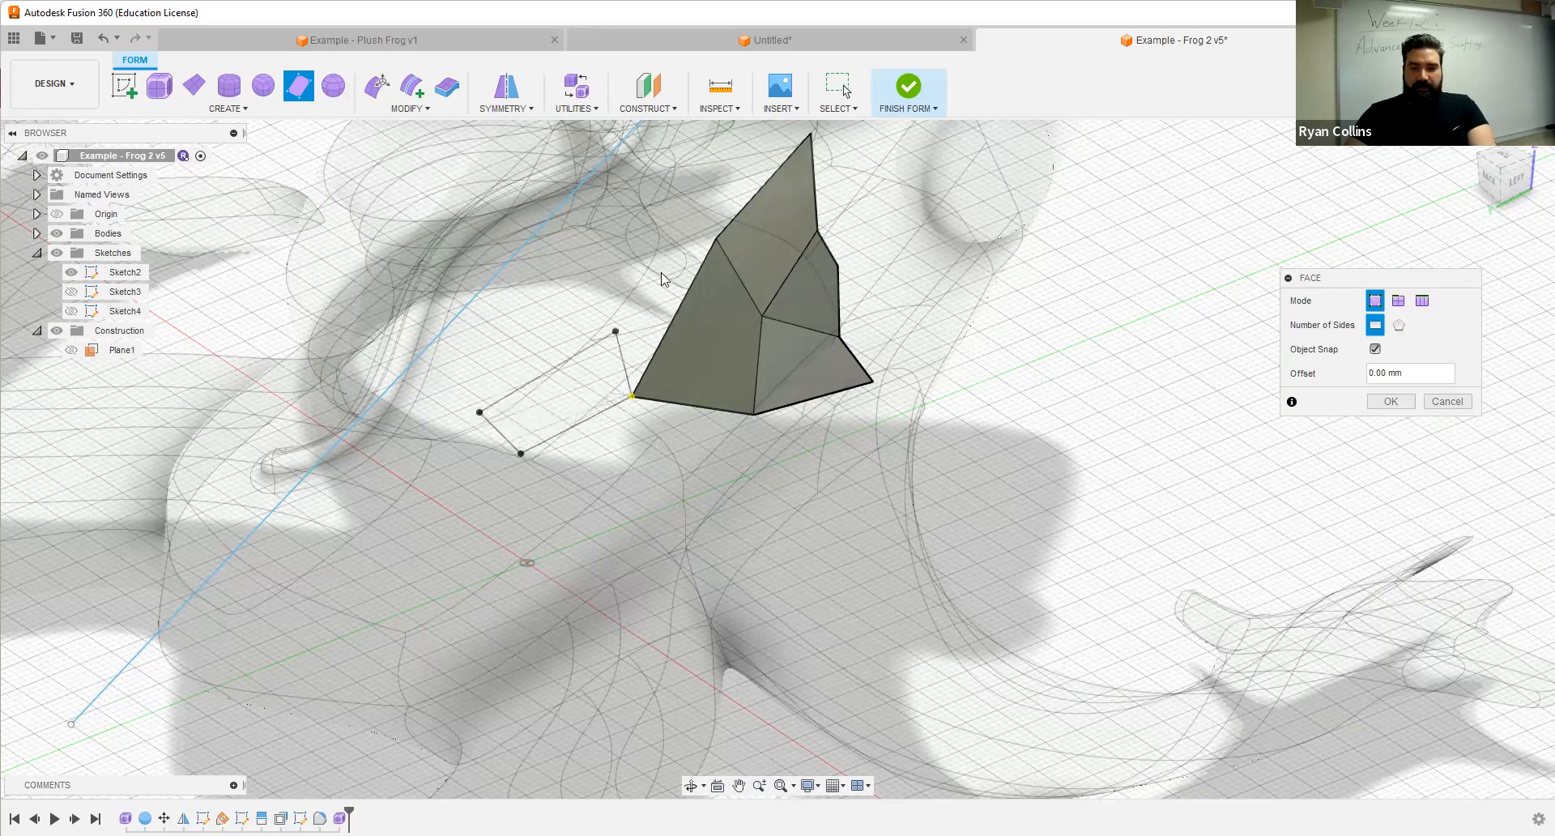
pyautogui.click(714, 237)
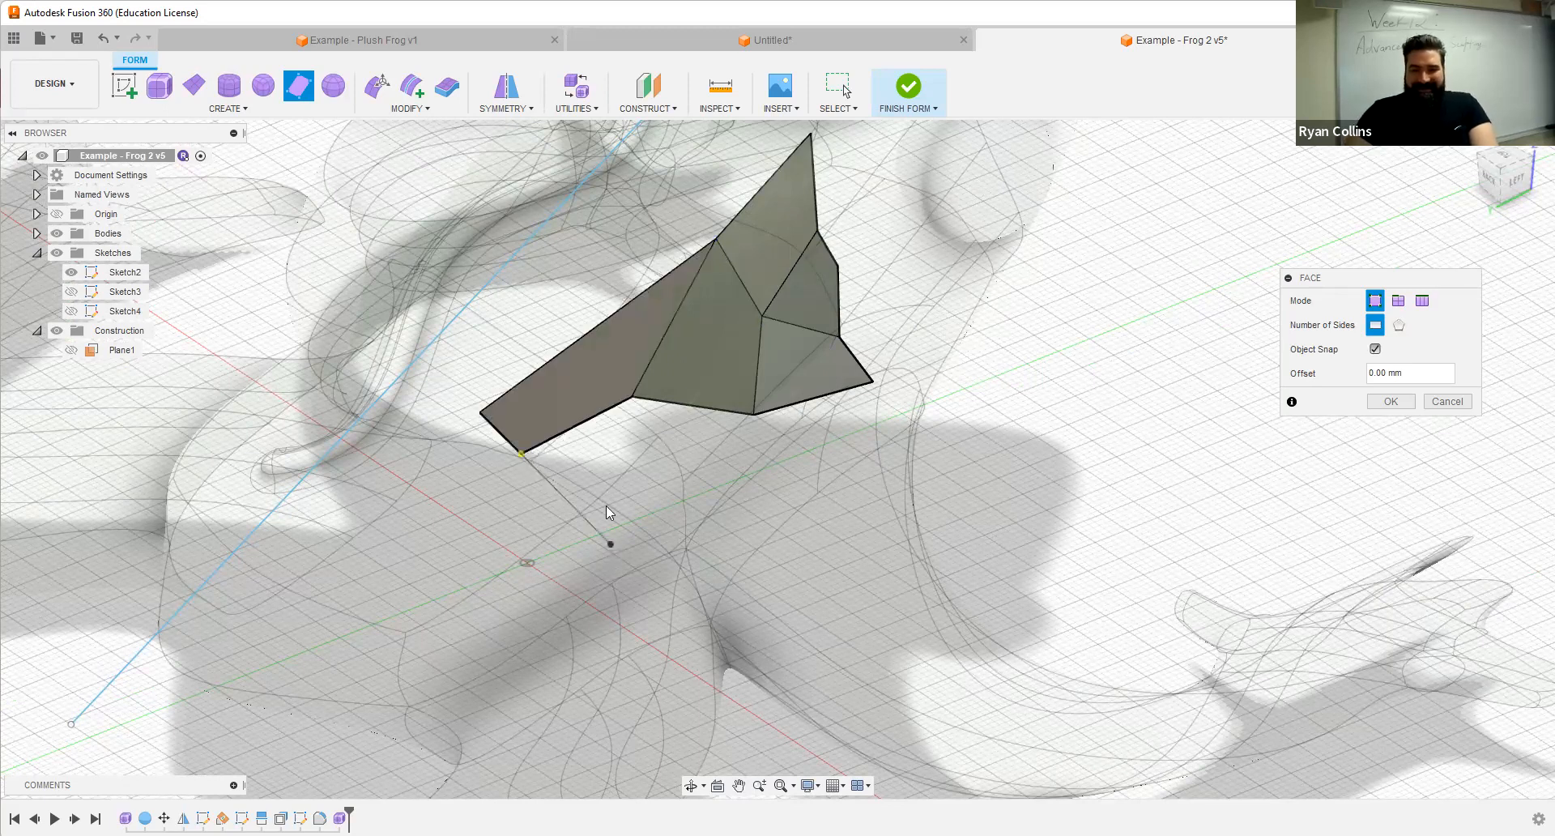
pyautogui.click(754, 414)
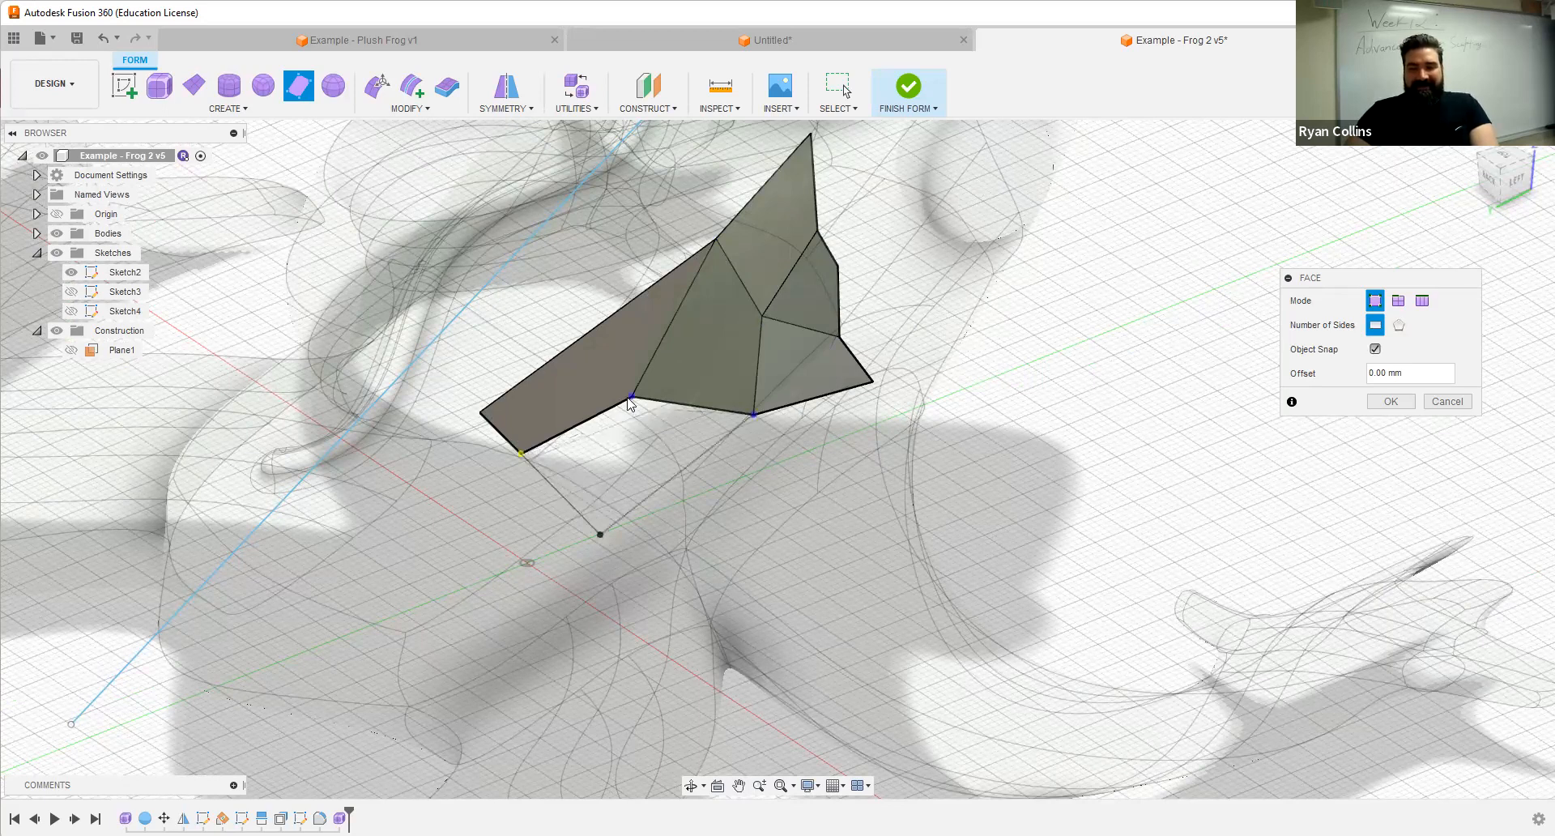
pyautogui.click(521, 454)
# Step: Add two adjoining four-sided faces across the rear end of the patch, sharing their middle edge
pyautogui.moveTo(613, 438)
pyautogui.keyDown('shift'); pyautogui.mouseDown(button='middle')
pyautogui.moveTo(578, 428)
pyautogui.moveTo(527, 444)
pyautogui.moveTo(598, 461)
pyautogui.moveTo(750, 440)
pyautogui.moveTo(638, 483)
pyautogui.moveTo(638, 444)
pyautogui.mouseUp(button='middle'); pyautogui.keyUp('shift')
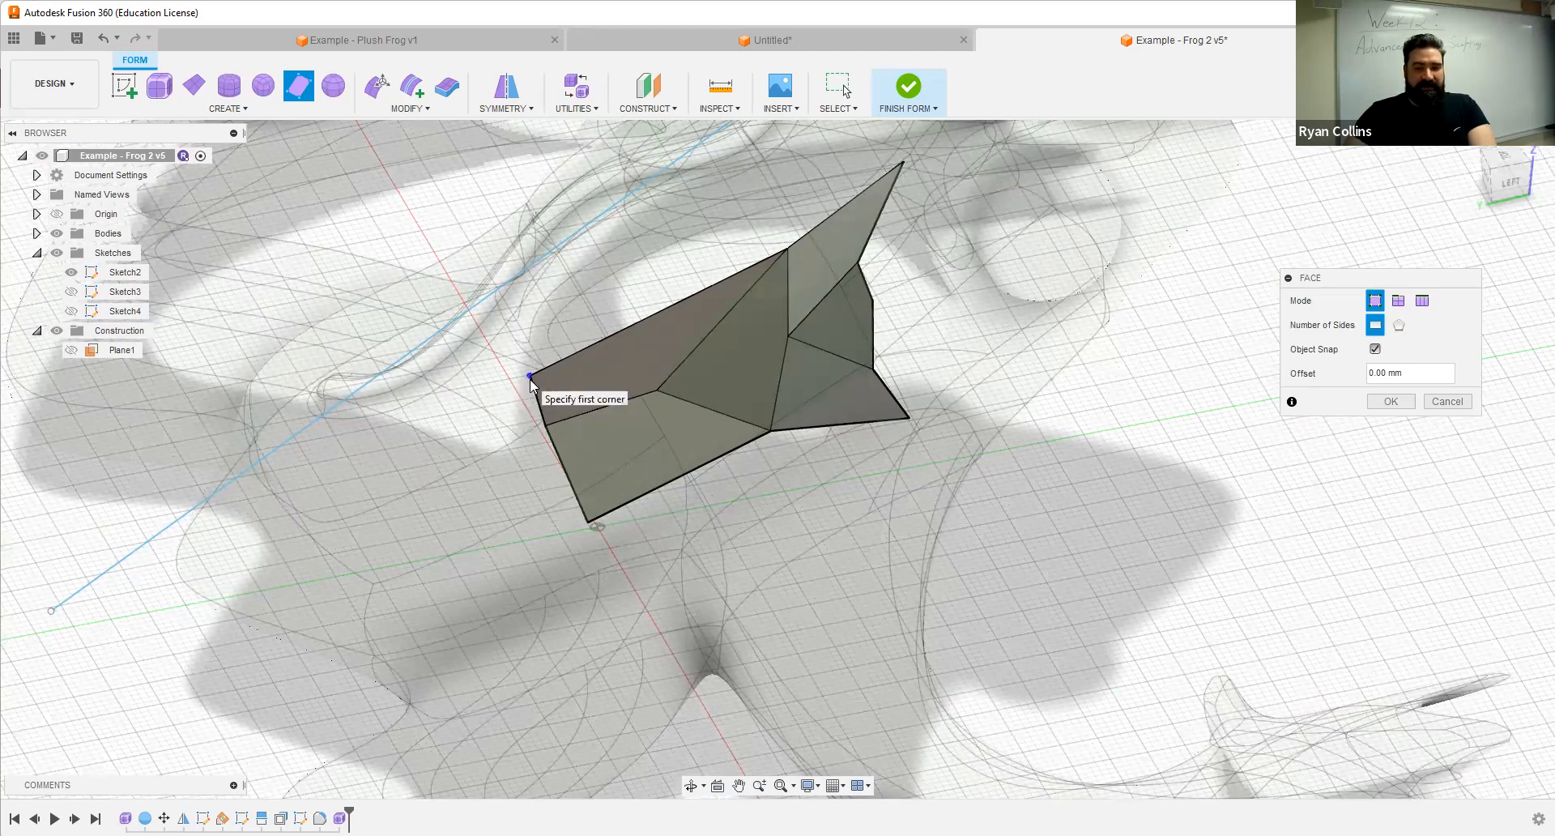
pyautogui.click(520, 425)
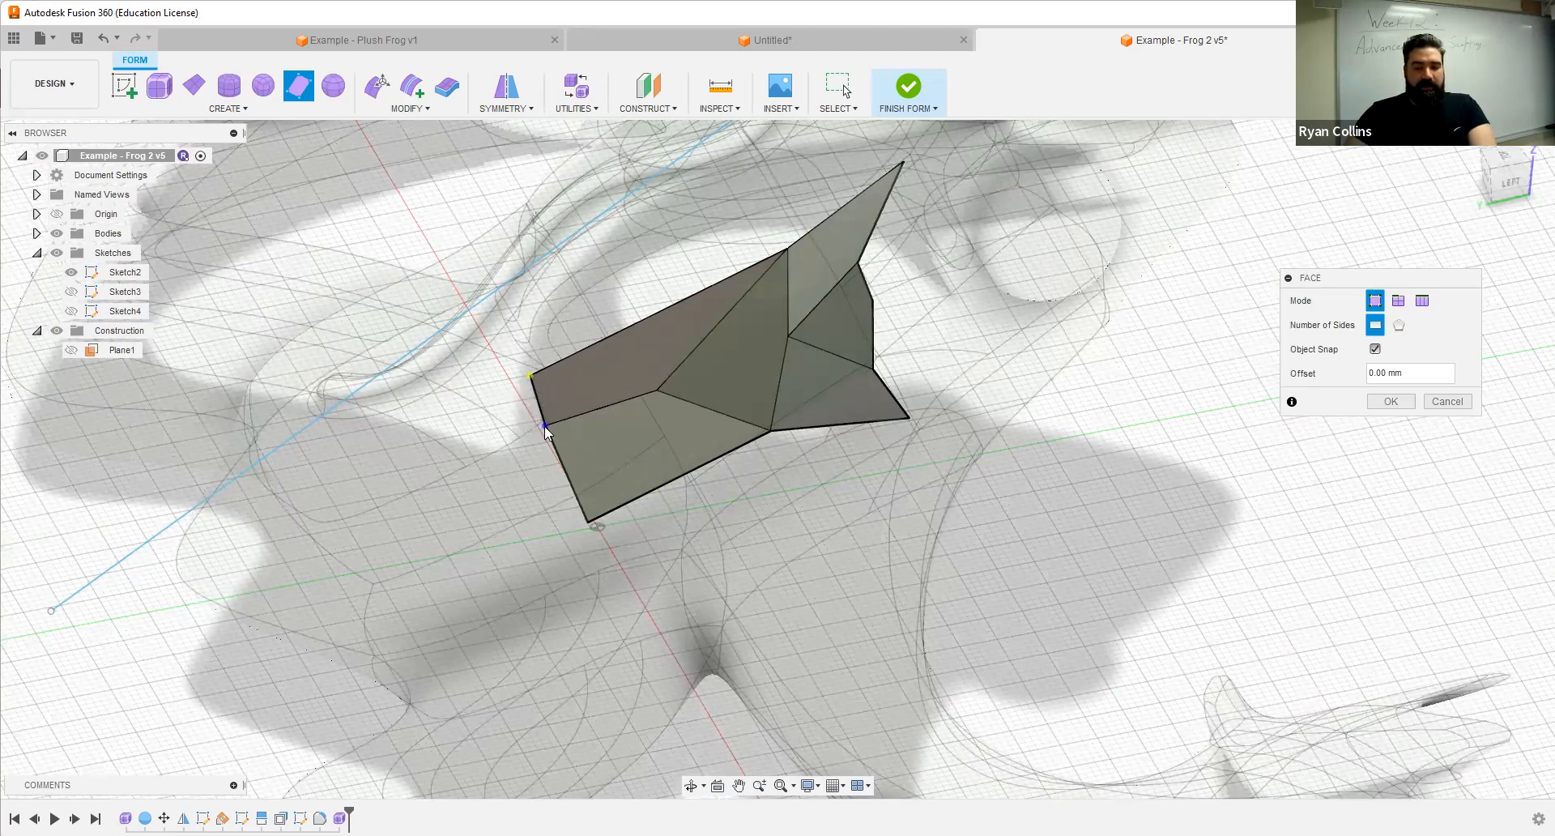
pyautogui.click(486, 479)
pyautogui.click(480, 427)
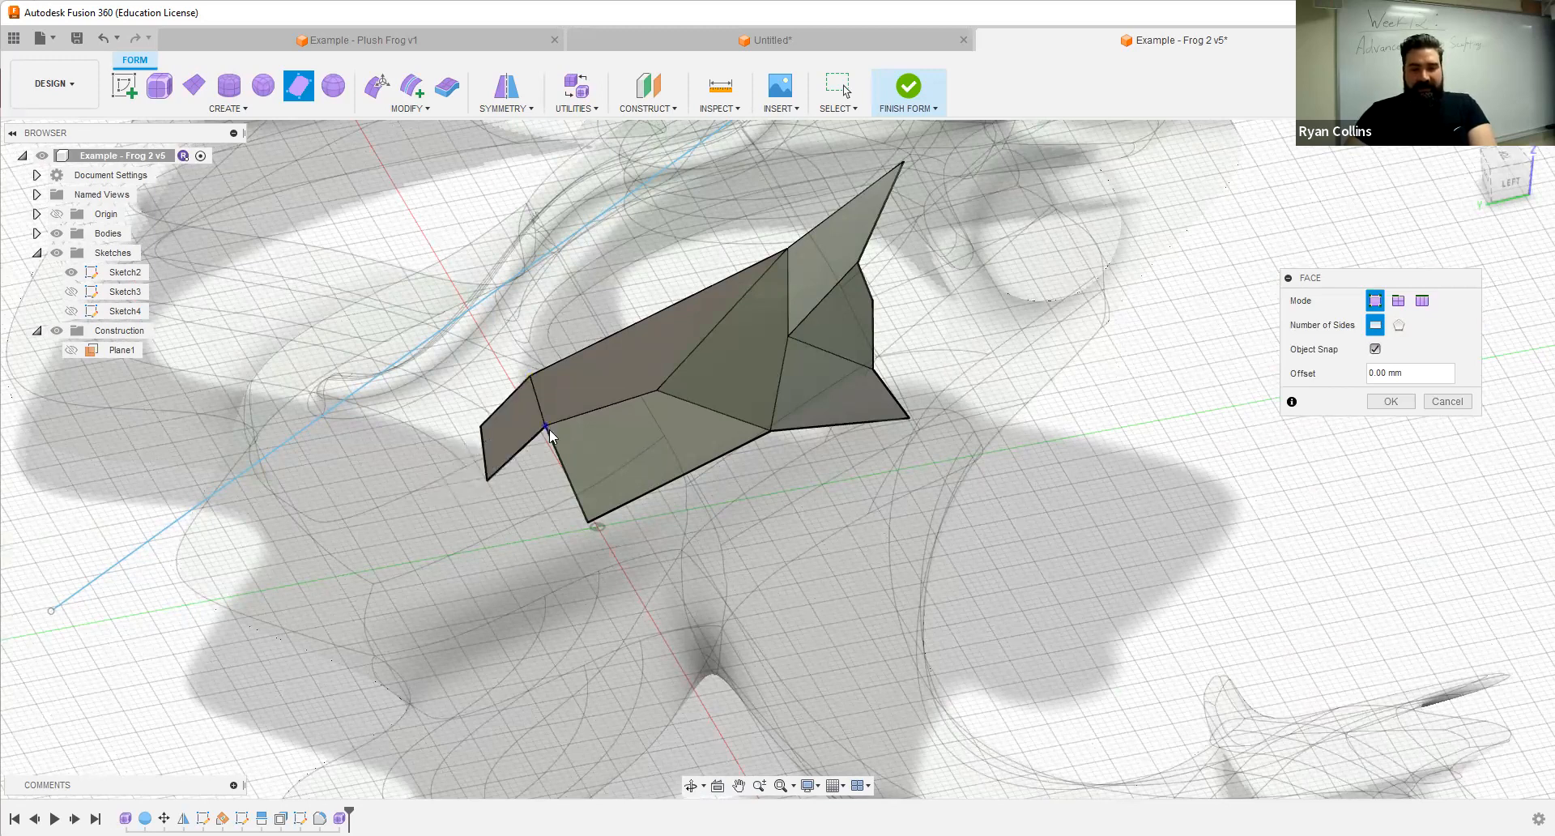
pyautogui.click(486, 481)
pyautogui.click(495, 552)
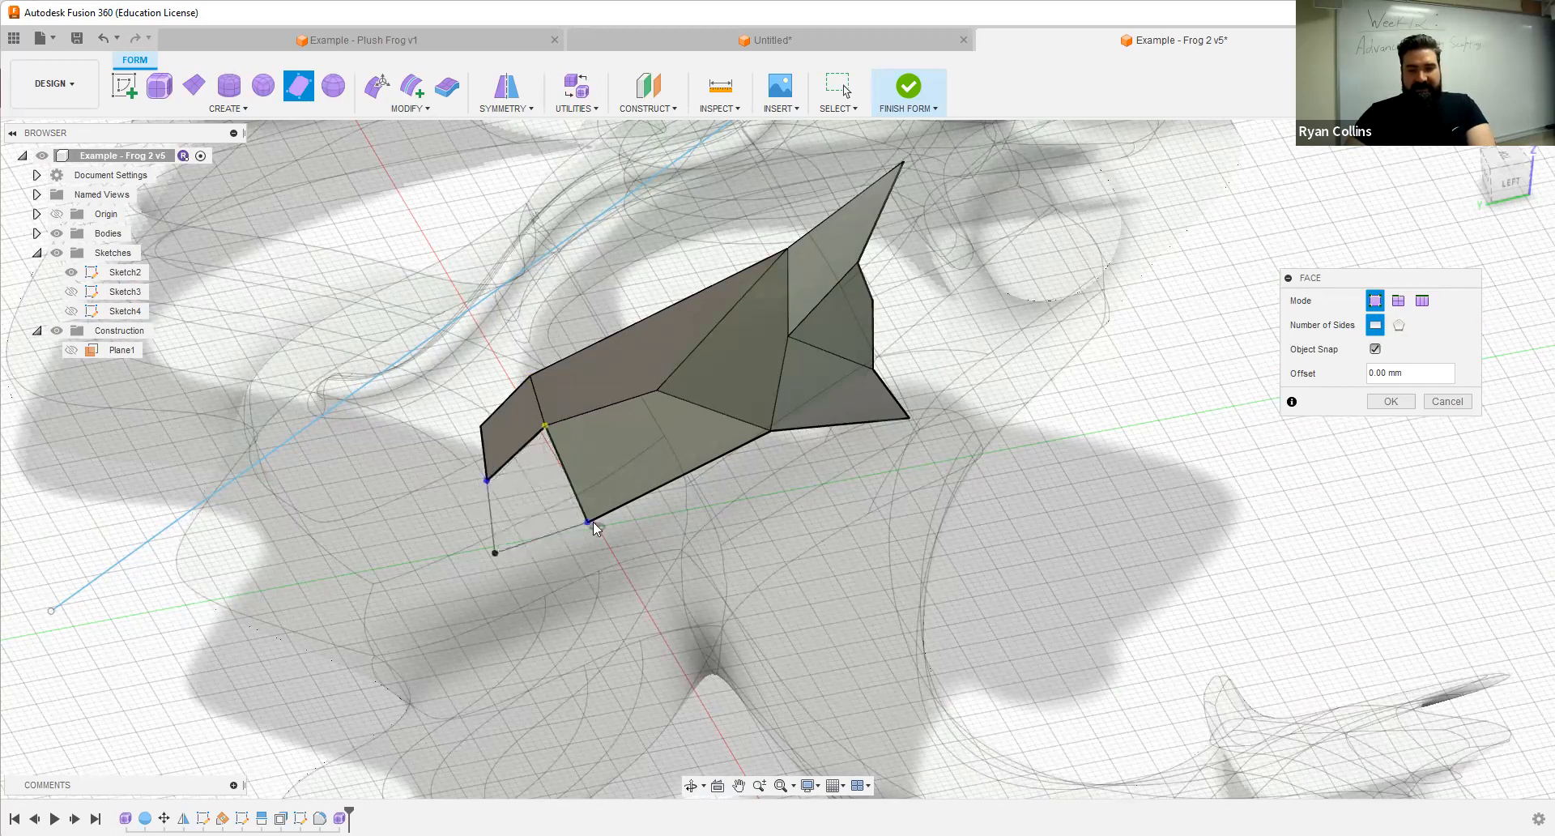
pyautogui.click(600, 522)
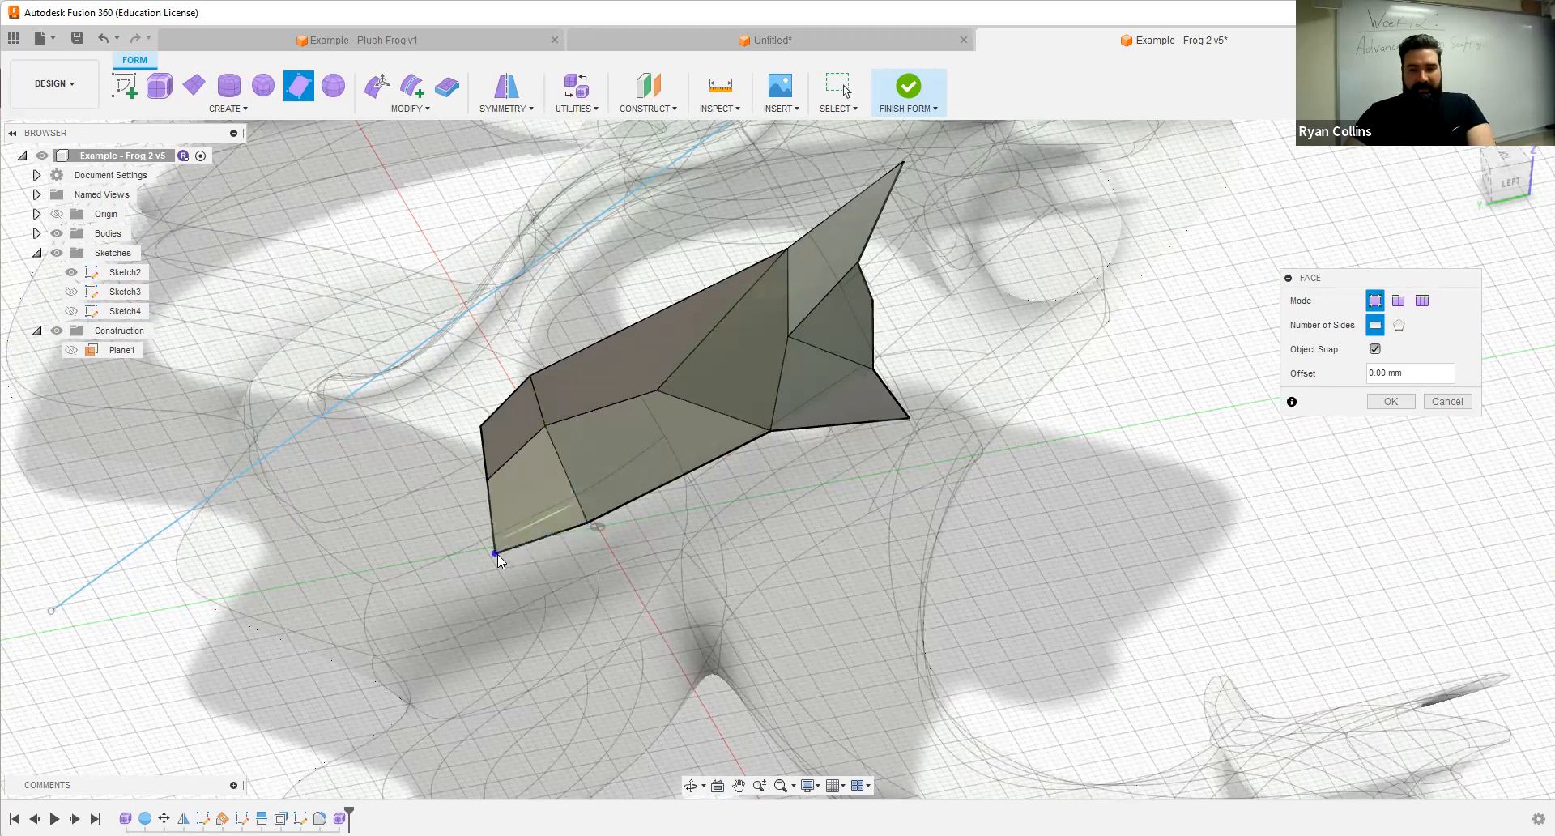
pyautogui.click(417, 593)
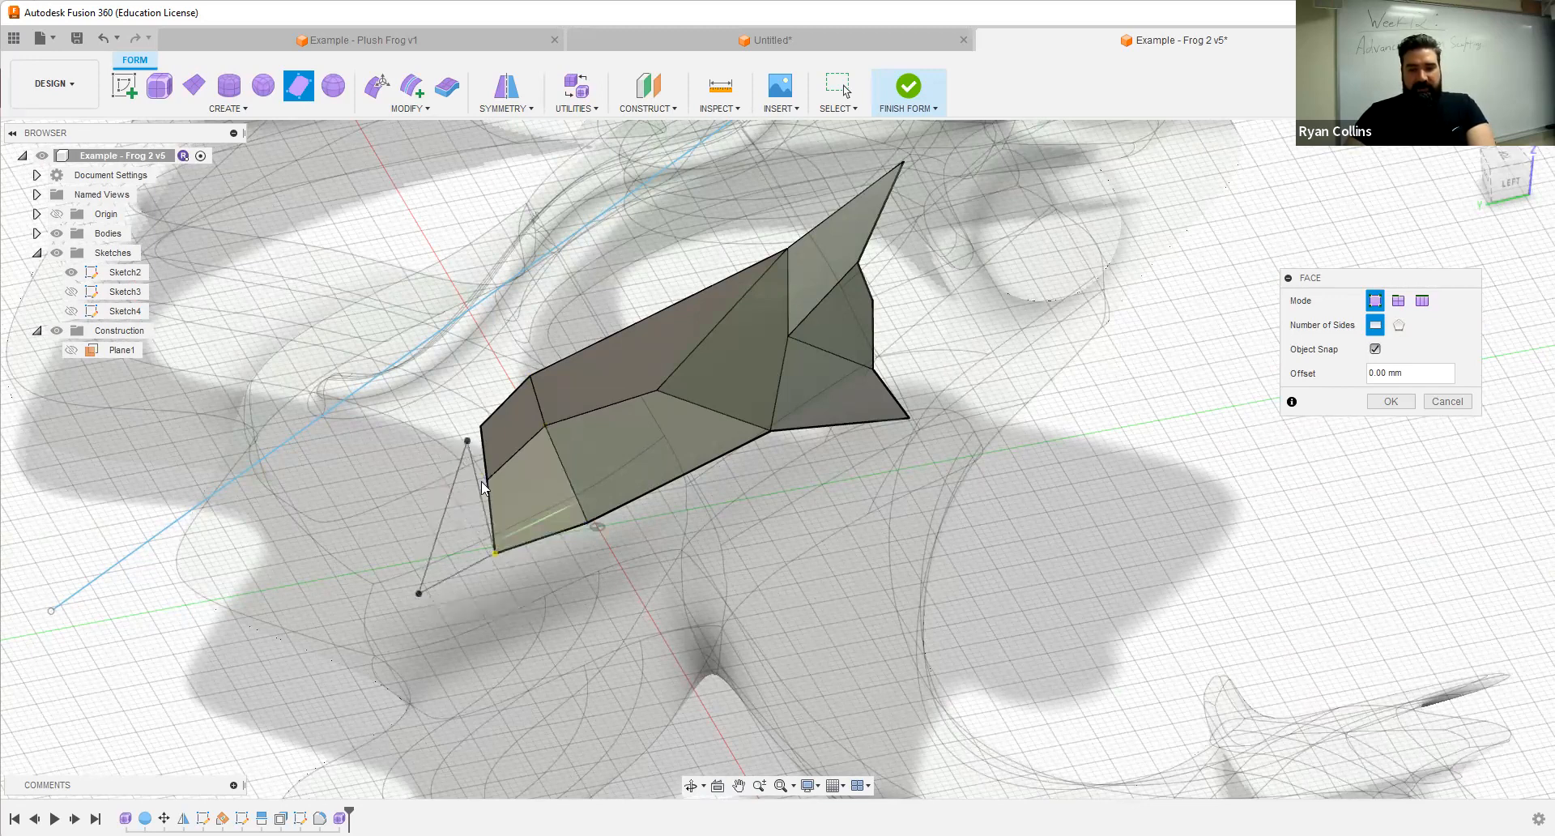
pyautogui.click(460, 439)
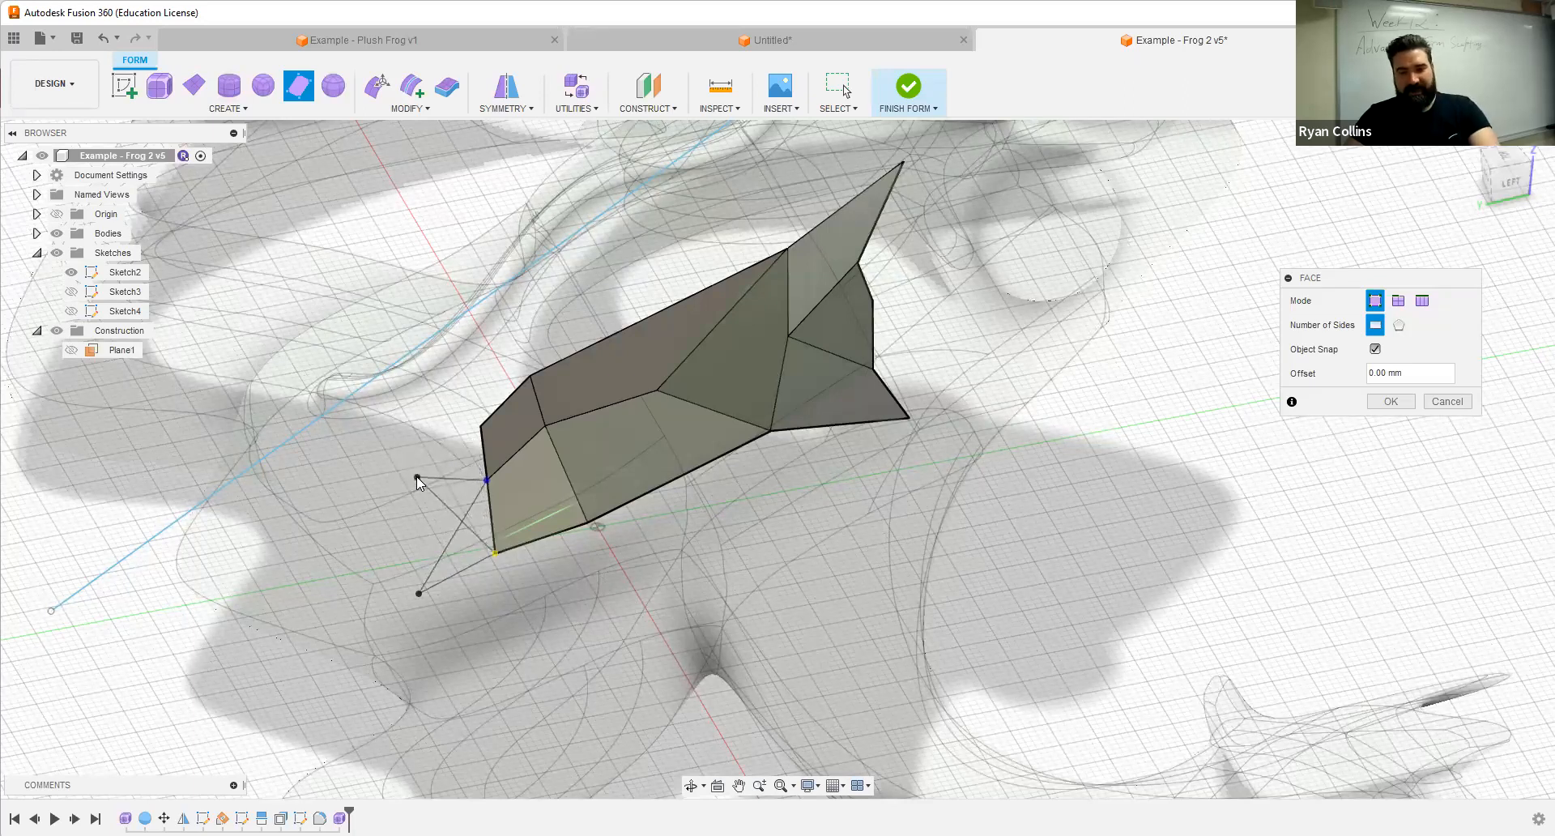
pyautogui.press('Escape')
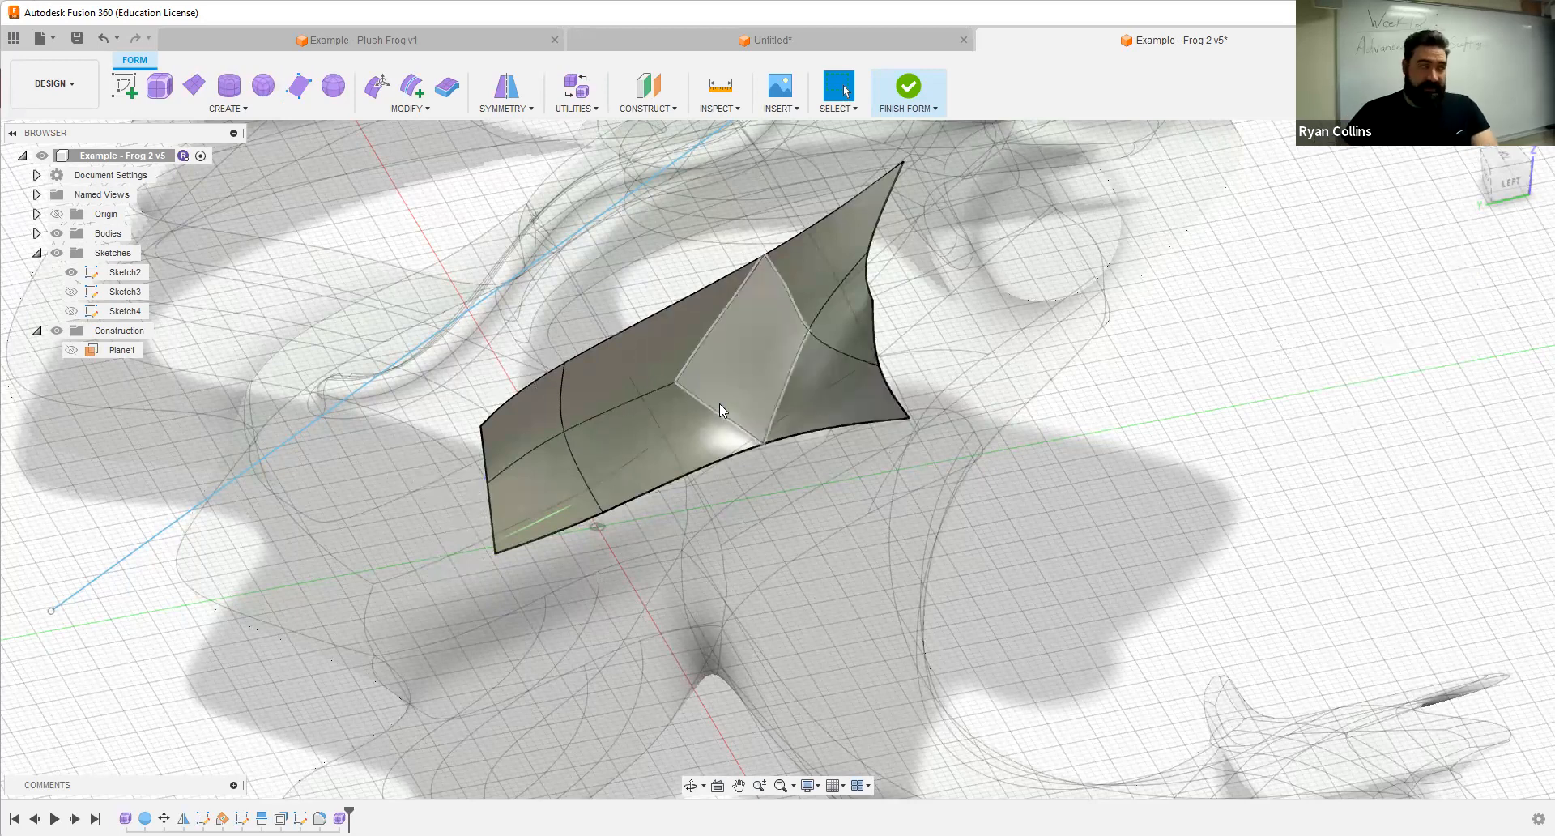
# Step: Finish the form and view the new face patch against the frog's back
pyautogui.moveTo(707, 468)
pyautogui.keyDown('shift'); pyautogui.mouseDown(button='middle')
pyautogui.moveTo(582, 454)
pyautogui.moveTo(729, 452)
pyautogui.moveTo(836, 414)
pyautogui.moveTo(843, 395)
pyautogui.moveTo(753, 450)
pyautogui.moveTo(778, 438)
pyautogui.mouseUp(button='middle'); pyautogui.keyUp('shift')
pyautogui.click(908, 85)
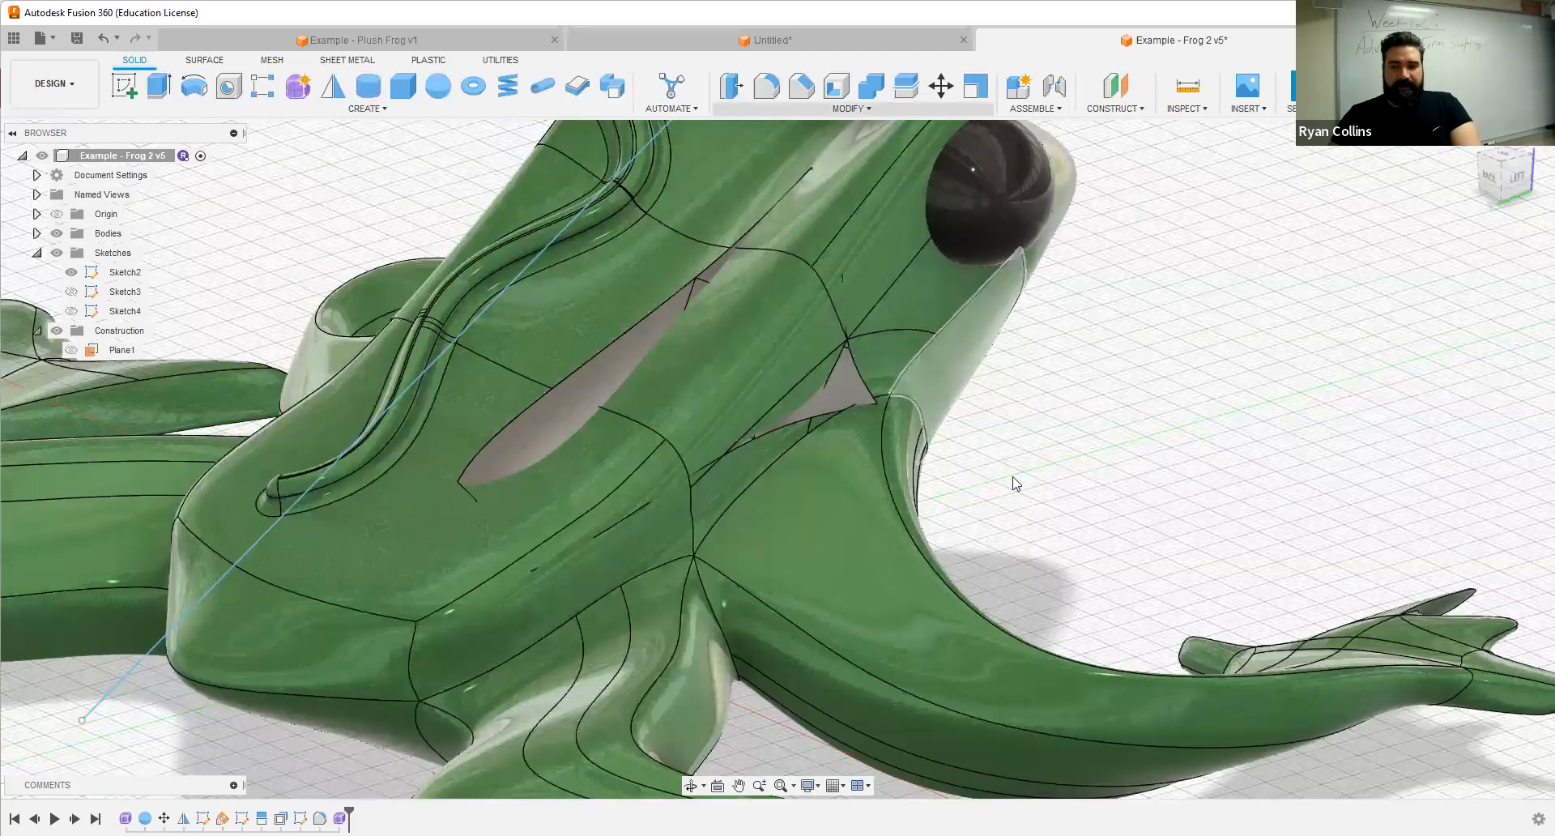
pyautogui.keyDown('shift'); pyautogui.moveTo(758, 459); pyautogui.dragTo(739, 324, button='middle'); pyautogui.keyUp('shift')
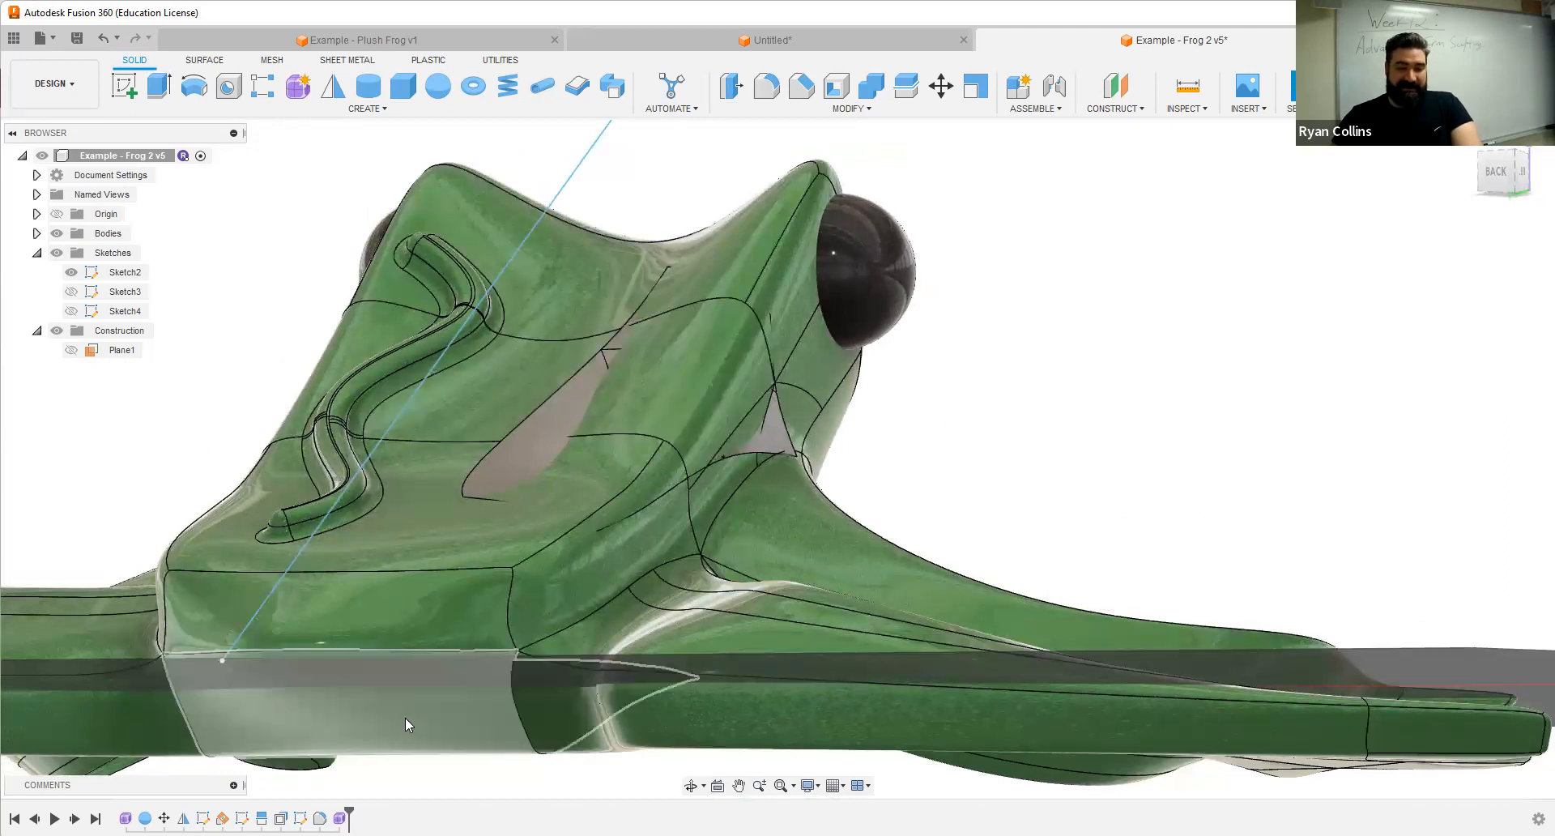
# Step: Reopen the face patch form for editing and delete the inner corner vertex at its rear end
pyautogui.rightClick(346, 808)
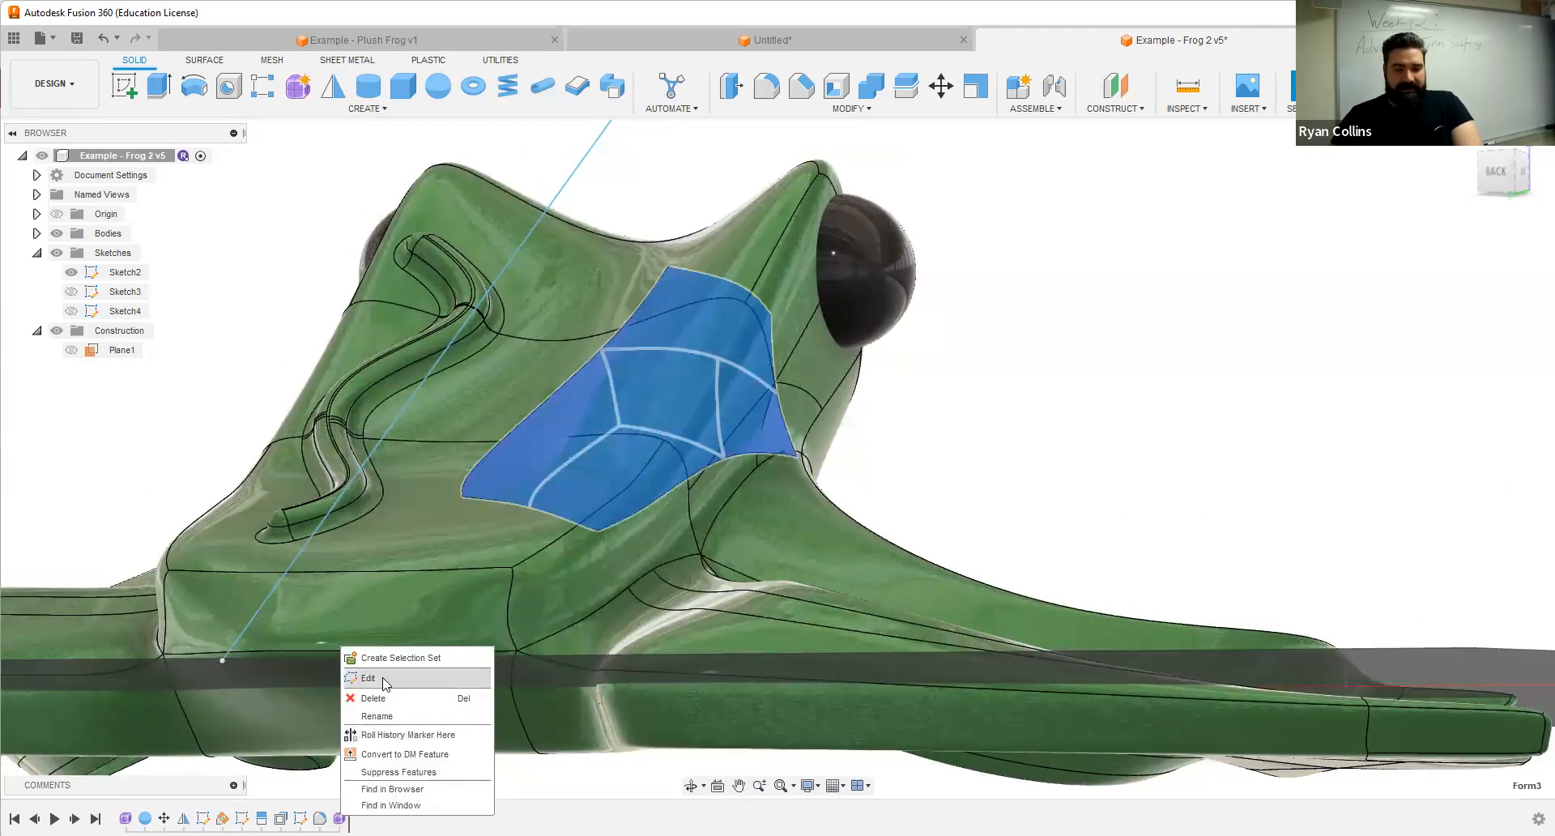
pyautogui.click(384, 683)
pyautogui.moveTo(909, 396)
pyautogui.keyDown('shift'); pyautogui.mouseDown(button='middle')
pyautogui.moveTo(763, 403)
pyautogui.moveTo(925, 381)
pyautogui.moveTo(907, 394)
pyautogui.mouseUp(button='middle'); pyautogui.keyUp('shift')
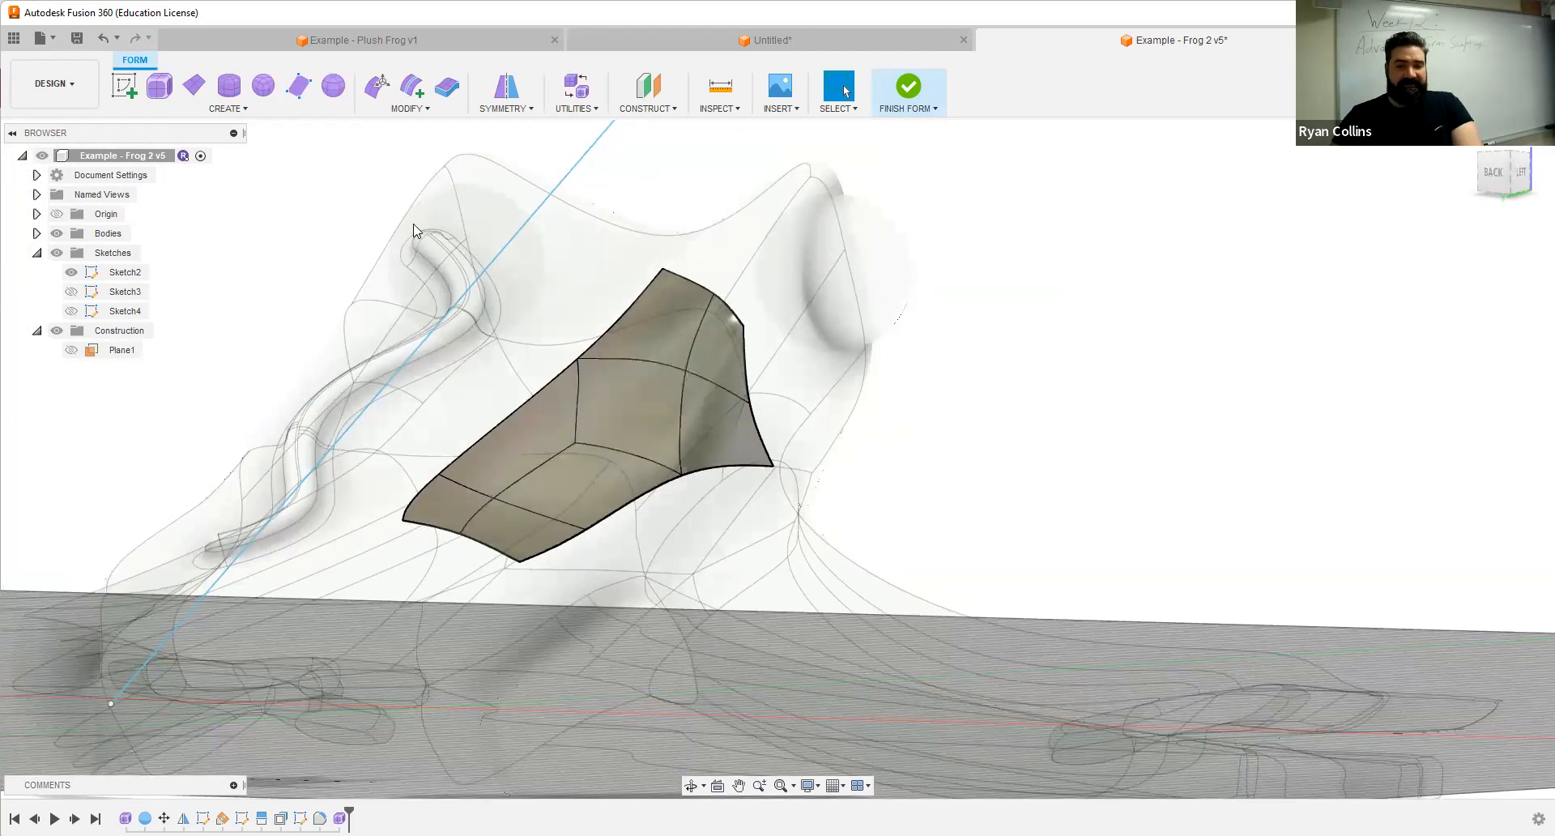
pyautogui.click(405, 520)
pyautogui.press('Delete')
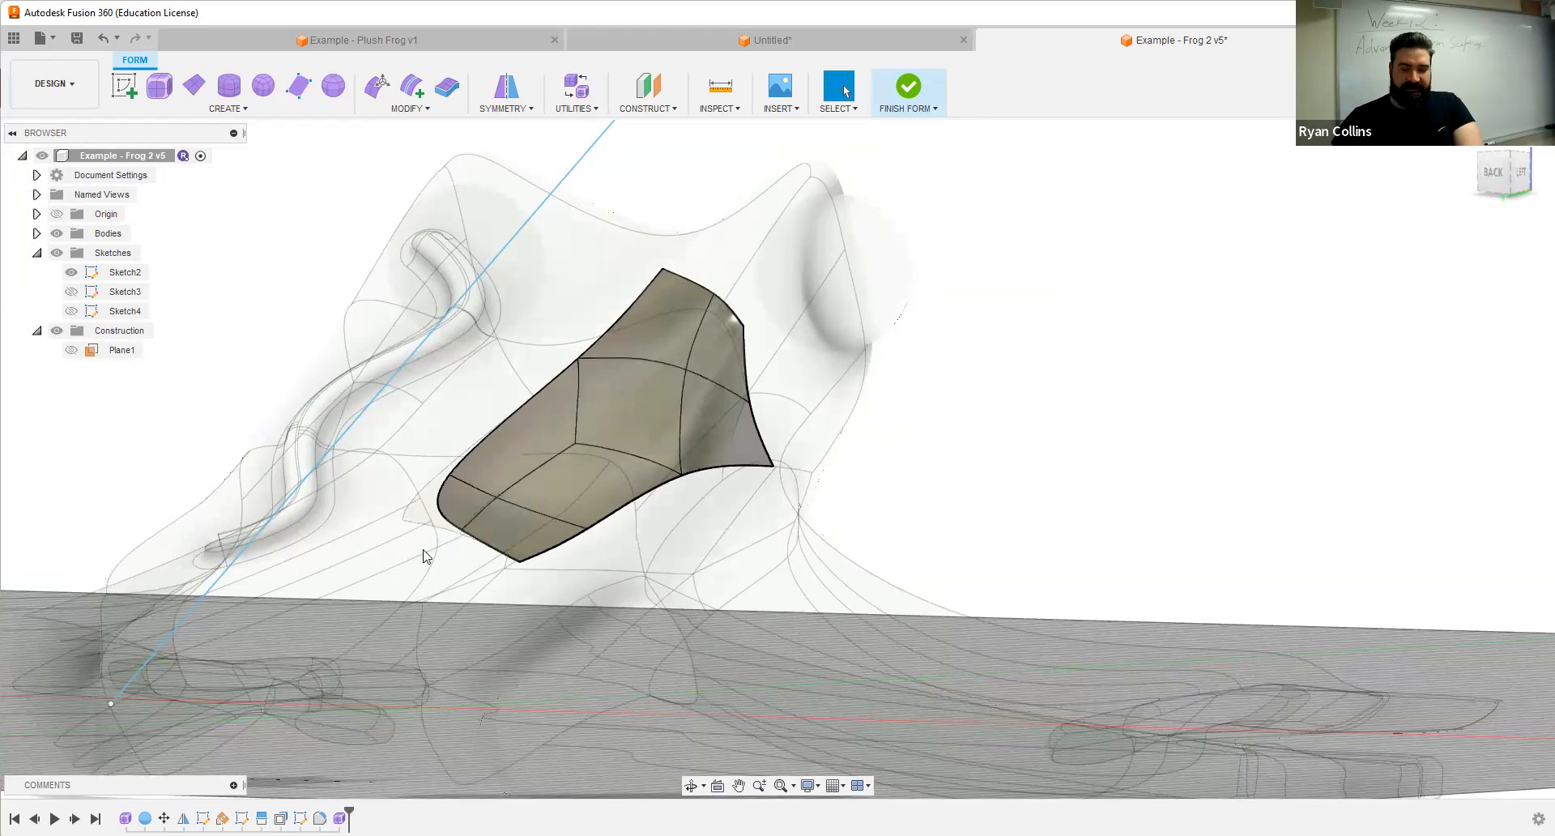
# Step: Use Edit Form to rotate the two vertices next to the patch's rear end by 10 degrees
pyautogui.click(375, 93)
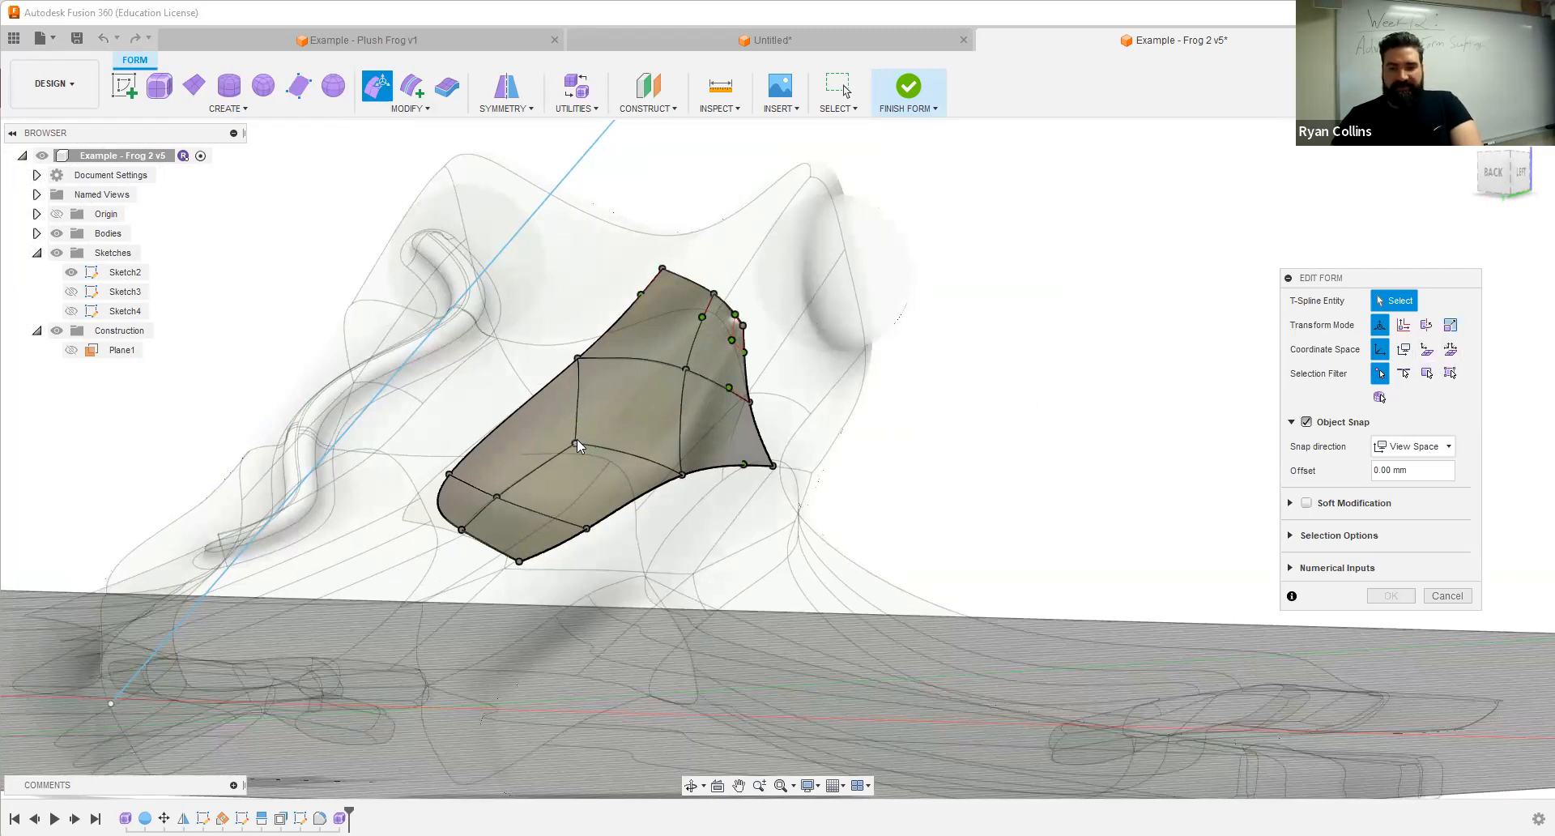
pyautogui.click(496, 499)
pyautogui.keyDown('shift'); pyautogui.click(586, 530); pyautogui.keyUp('shift')
pyautogui.keyDown('shift'); pyautogui.moveTo(671, 574); pyautogui.dragTo(695, 553, button='middle'); pyautogui.keyUp('shift')
pyautogui.click(553, 444)
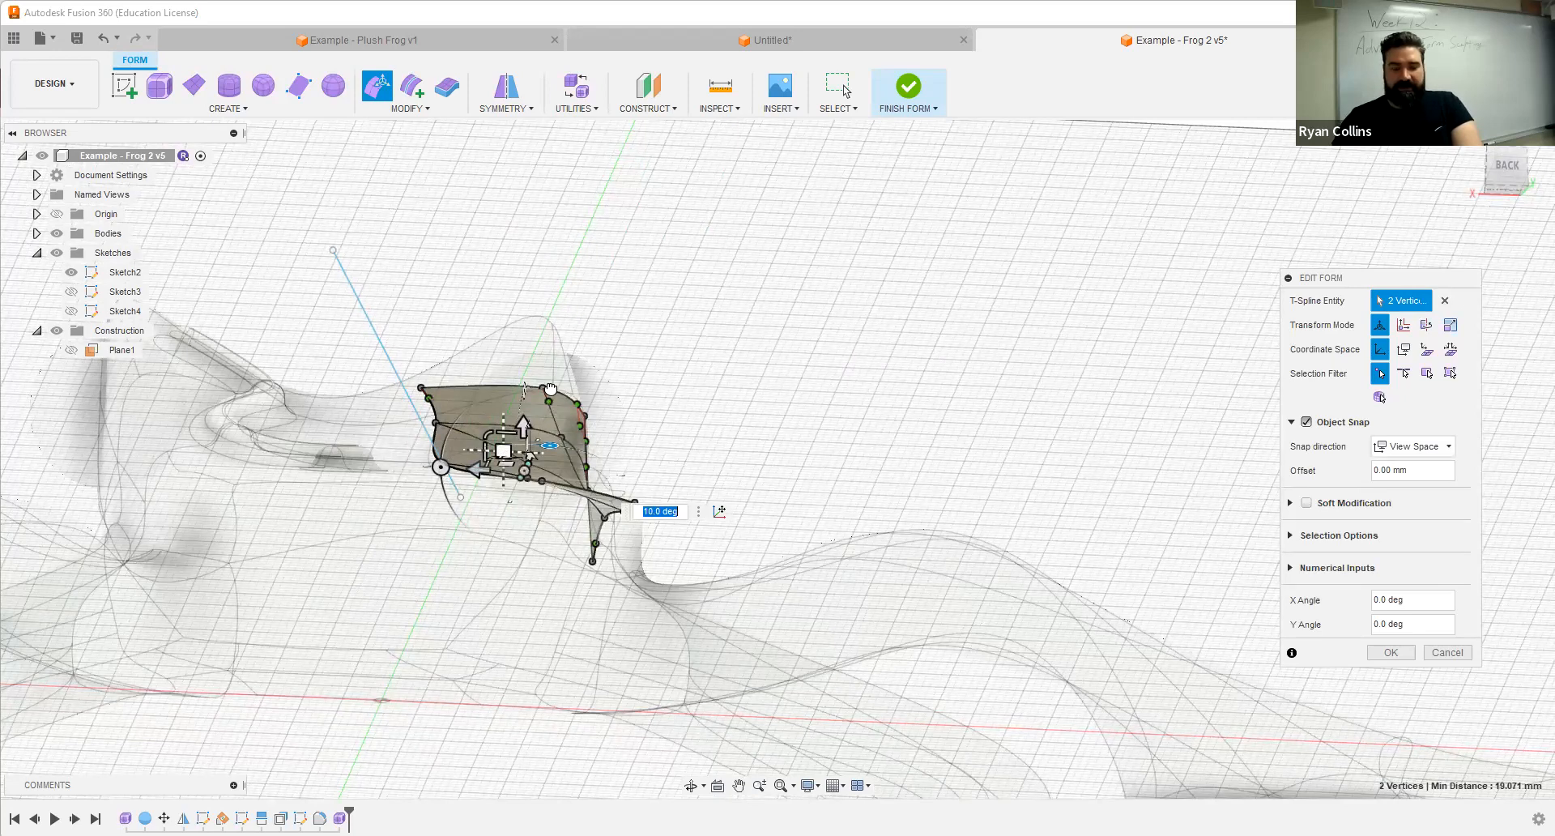
# Step: Pull the middle vertex of the patch's front edge outward toward the eye and accept the form edit
pyautogui.keyDown('shift'); pyautogui.moveTo(675, 387); pyautogui.dragTo(570, 402, button='middle'); pyautogui.keyUp('shift')
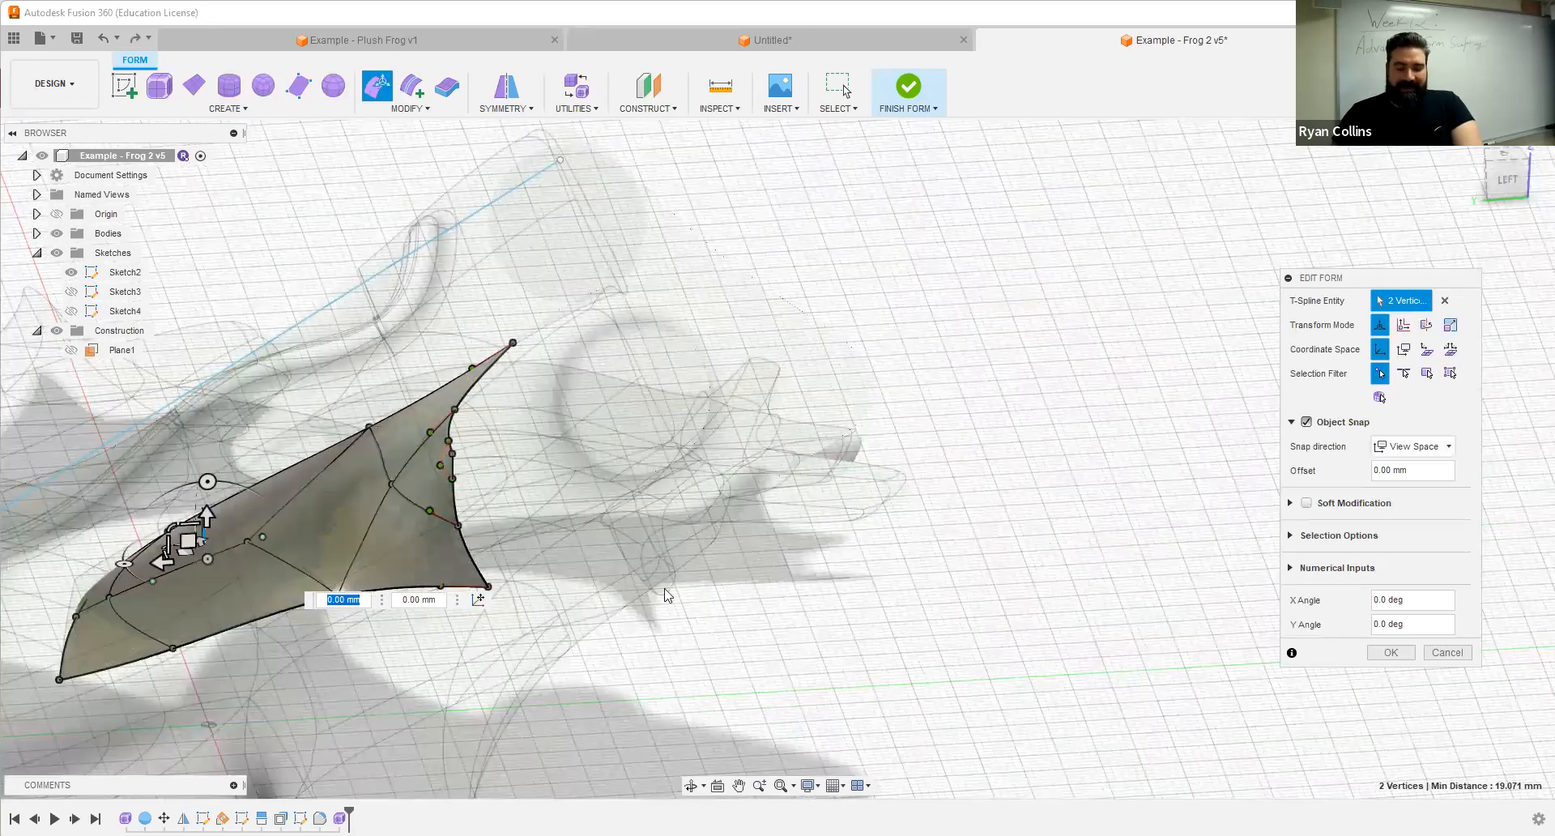
pyautogui.click(672, 595)
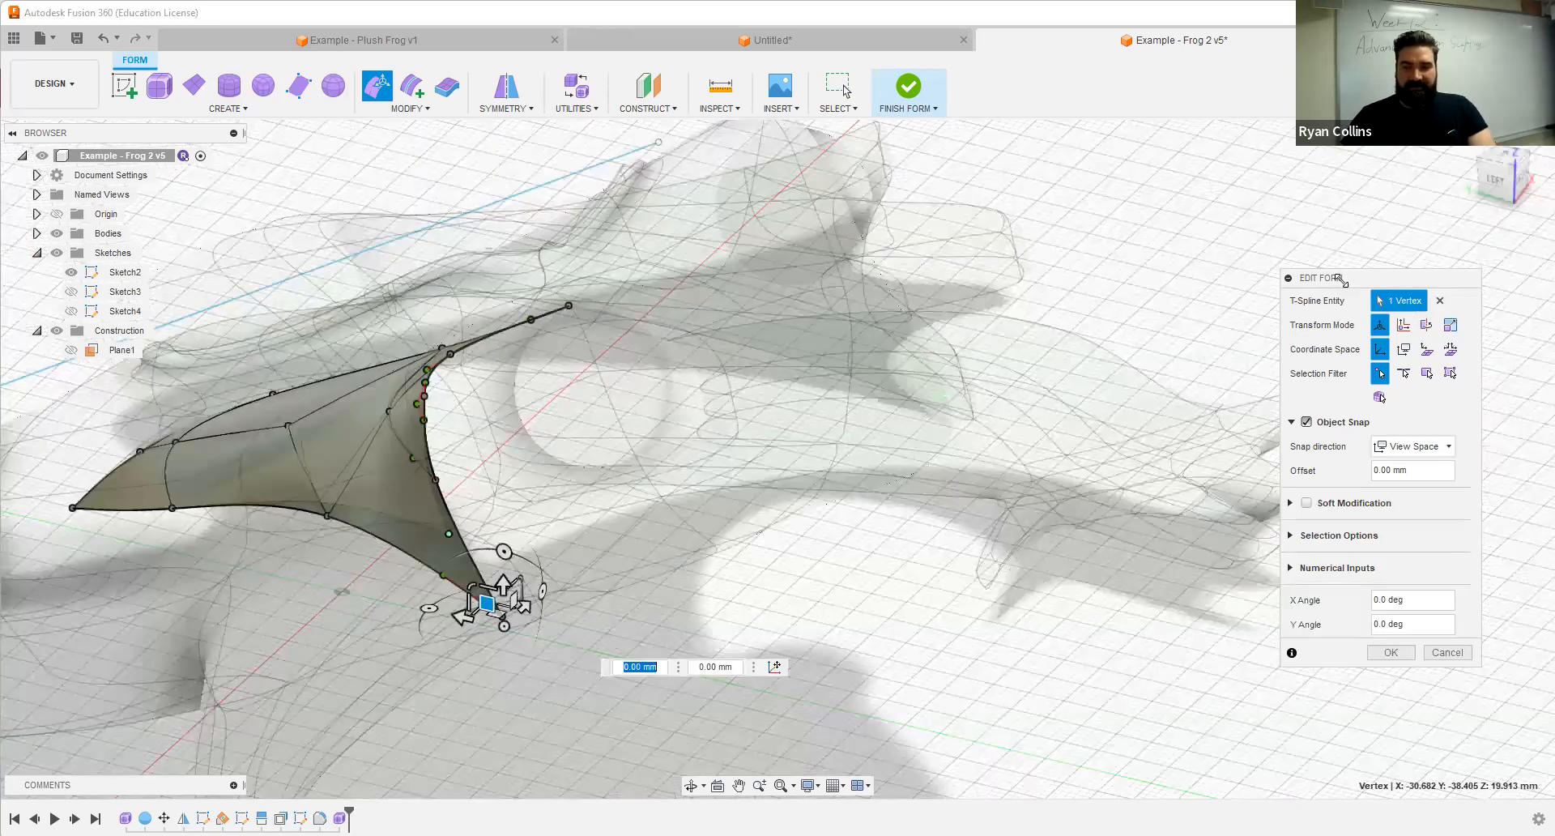
pyautogui.moveTo(1341, 280); pyautogui.dragTo(1289, 363)
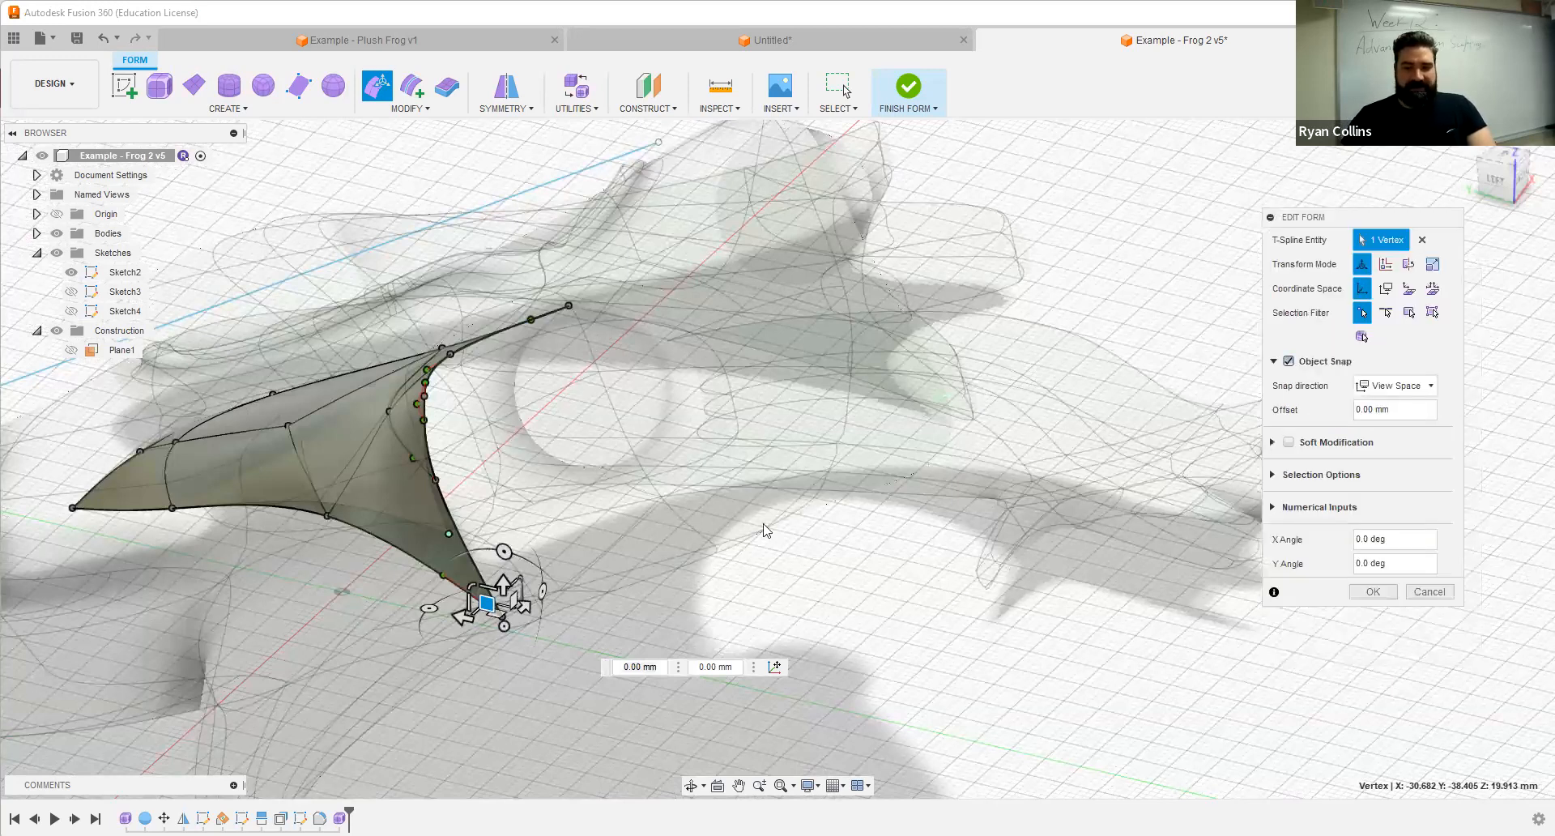
pyautogui.keyDown('shift'); pyautogui.moveTo(504, 509); pyautogui.dragTo(560, 491, button='middle'); pyautogui.keyUp('shift')
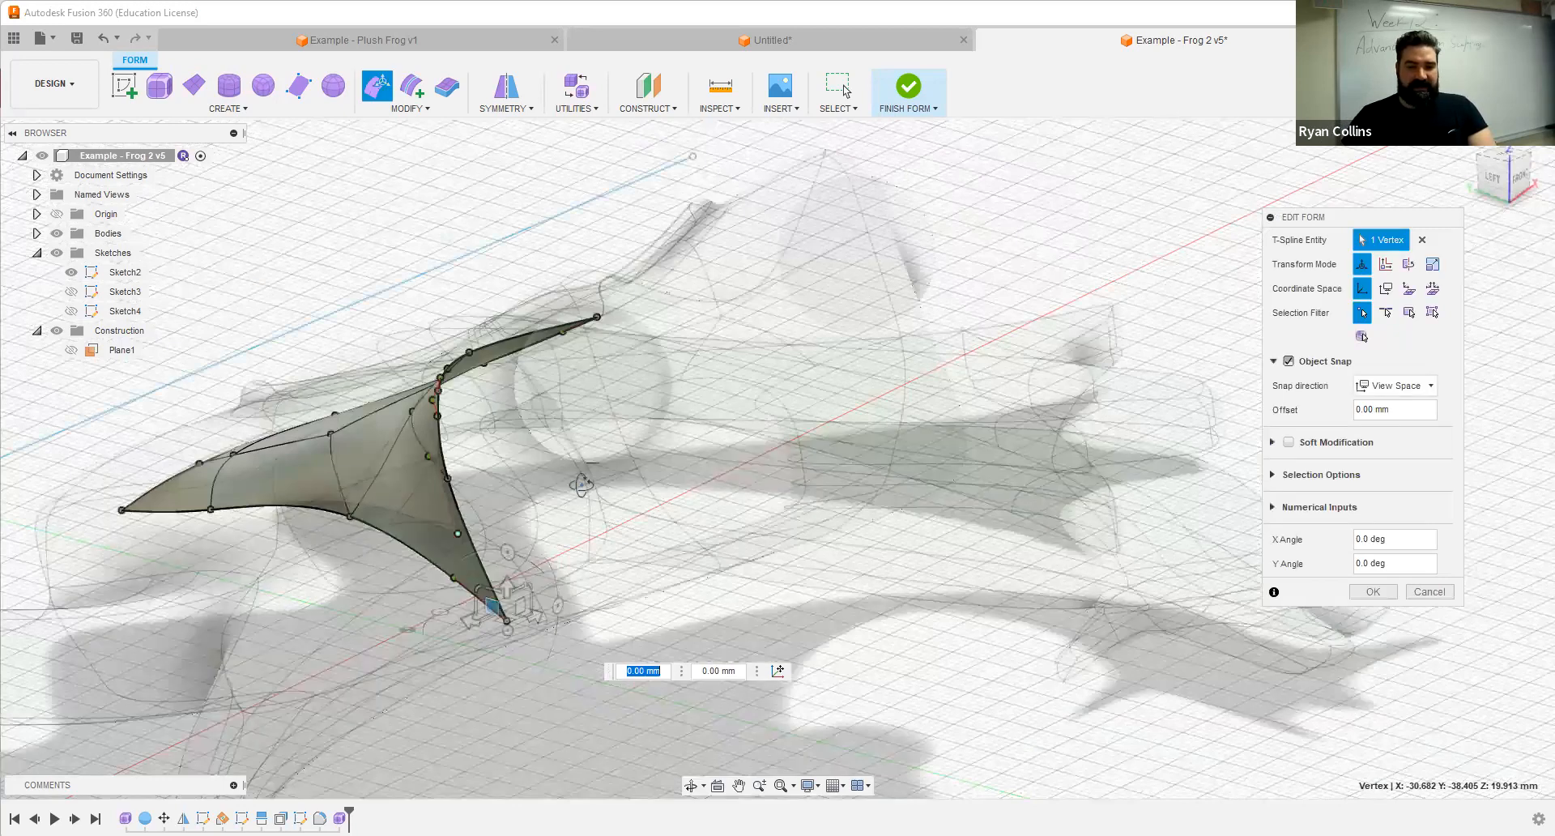
pyautogui.keyDown('shift'); pyautogui.moveTo(430, 467); pyautogui.dragTo(420, 474, button='middle'); pyautogui.keyUp('shift')
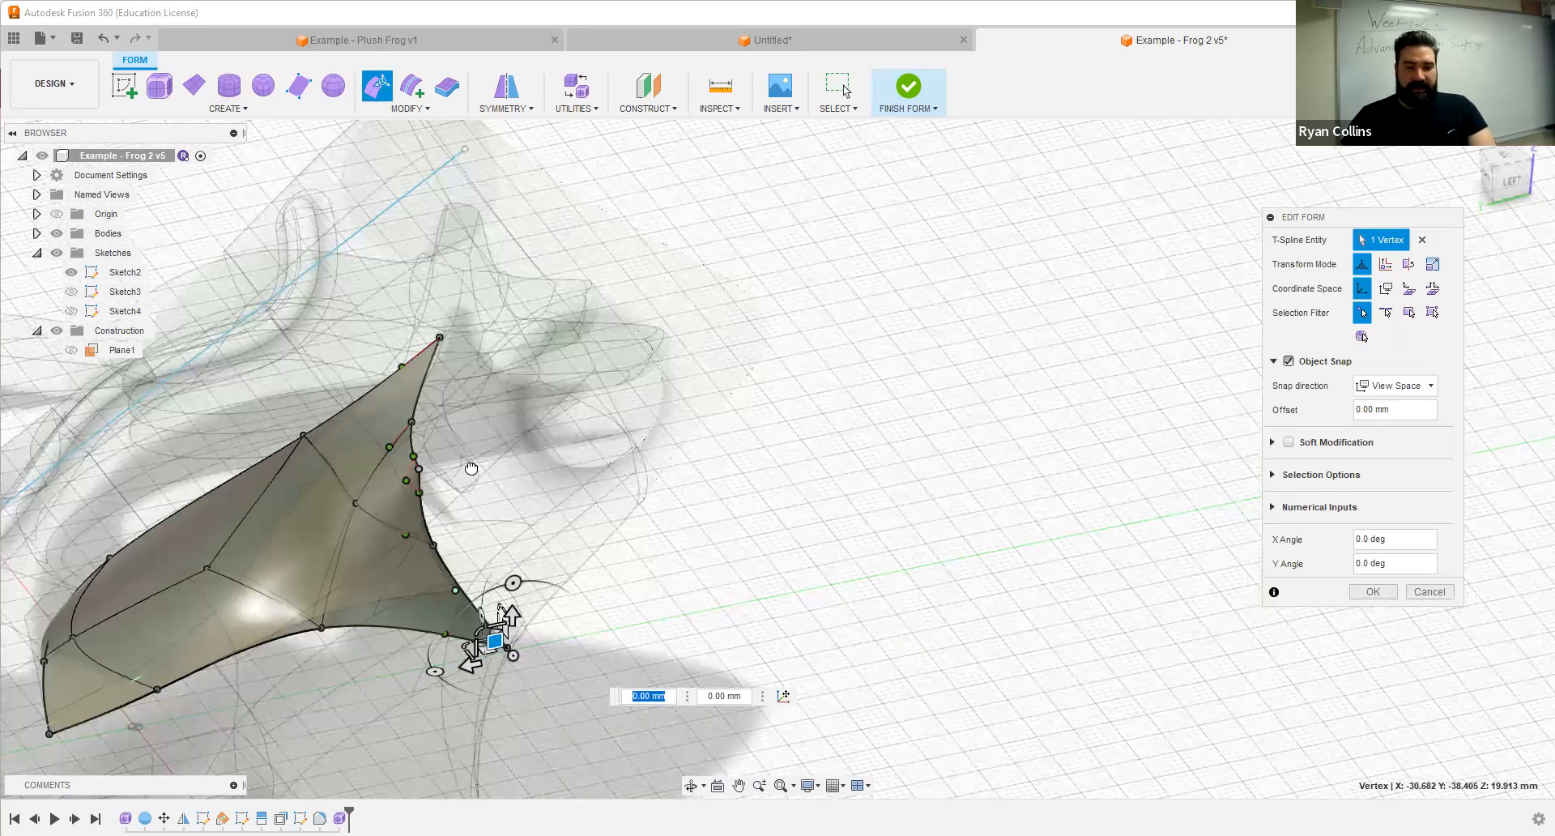
pyautogui.keyDown('shift'); pyautogui.moveTo(627, 453); pyautogui.dragTo(695, 441, button='middle'); pyautogui.keyUp('shift')
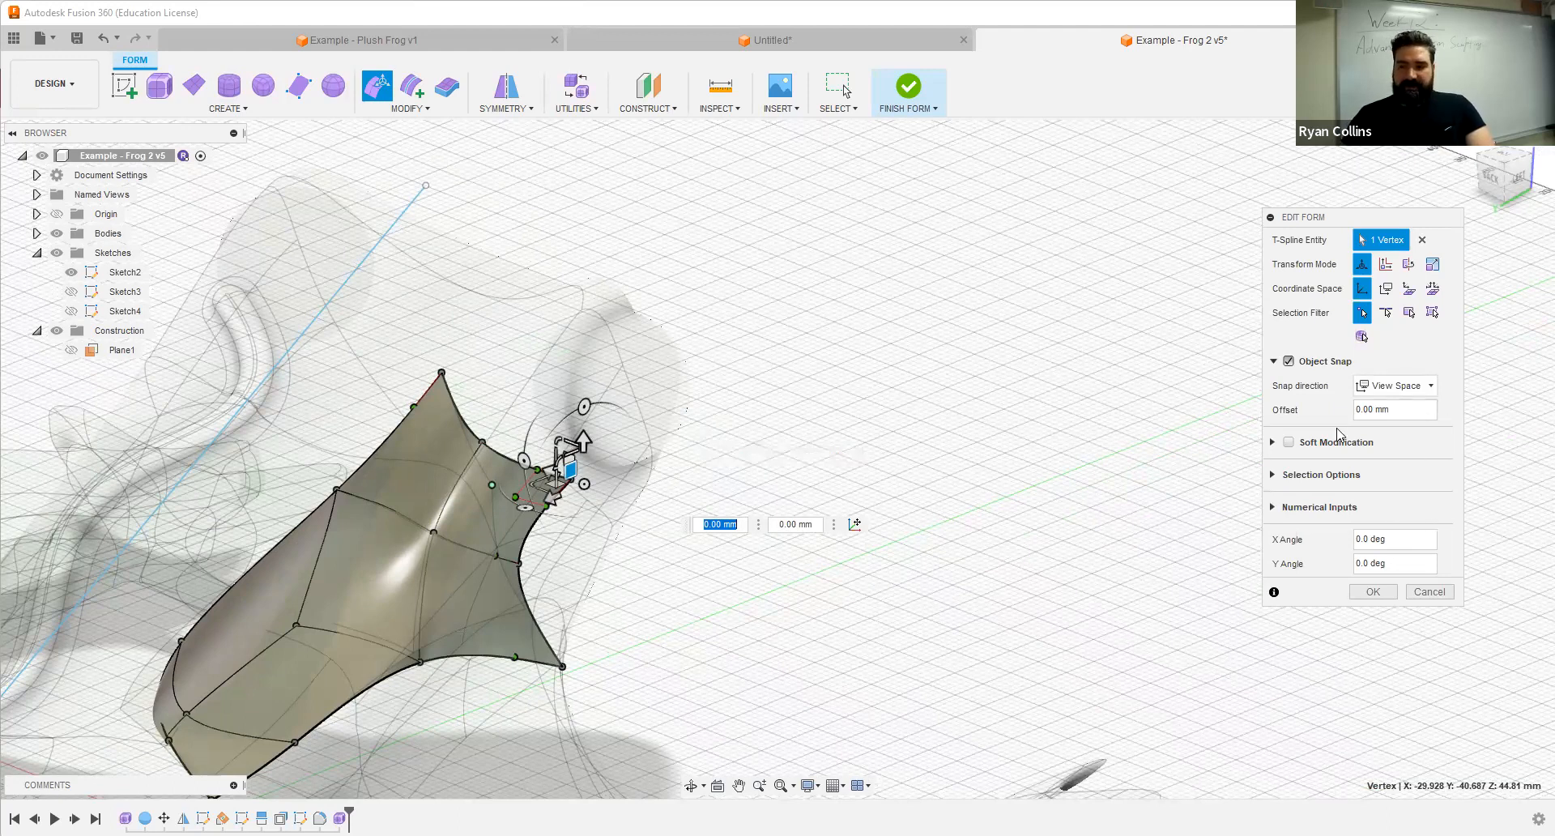
pyautogui.click(1372, 592)
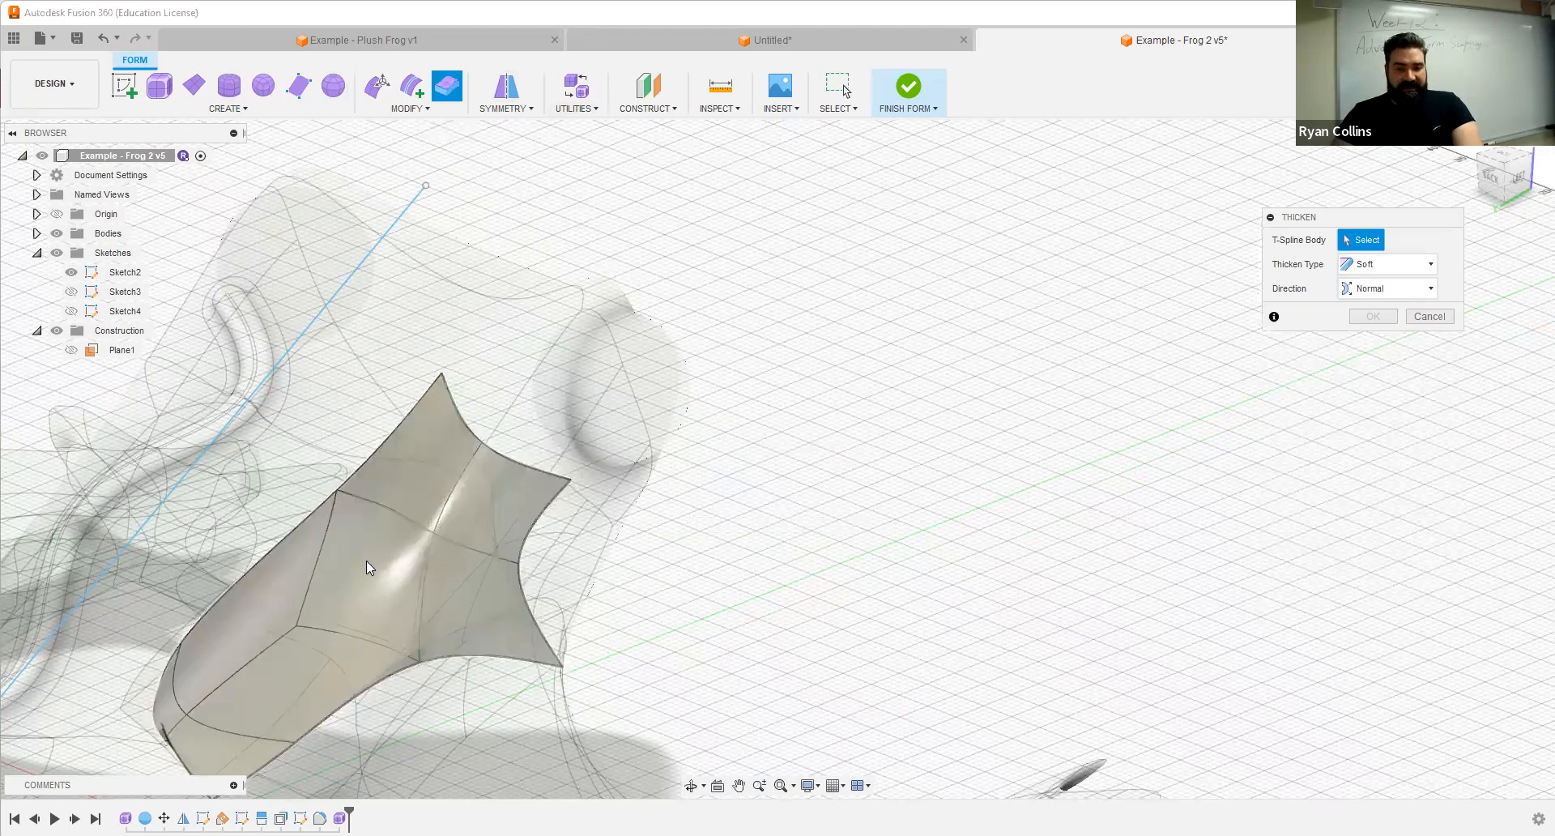
# Step: Thicken the face patch by 3 mm using the Sharp thicken type
pyautogui.click(533, 504)
pyautogui.keyDown('shift'); pyautogui.moveTo(690, 509); pyautogui.dragTo(724, 463, button='middle'); pyautogui.keyUp('shift')
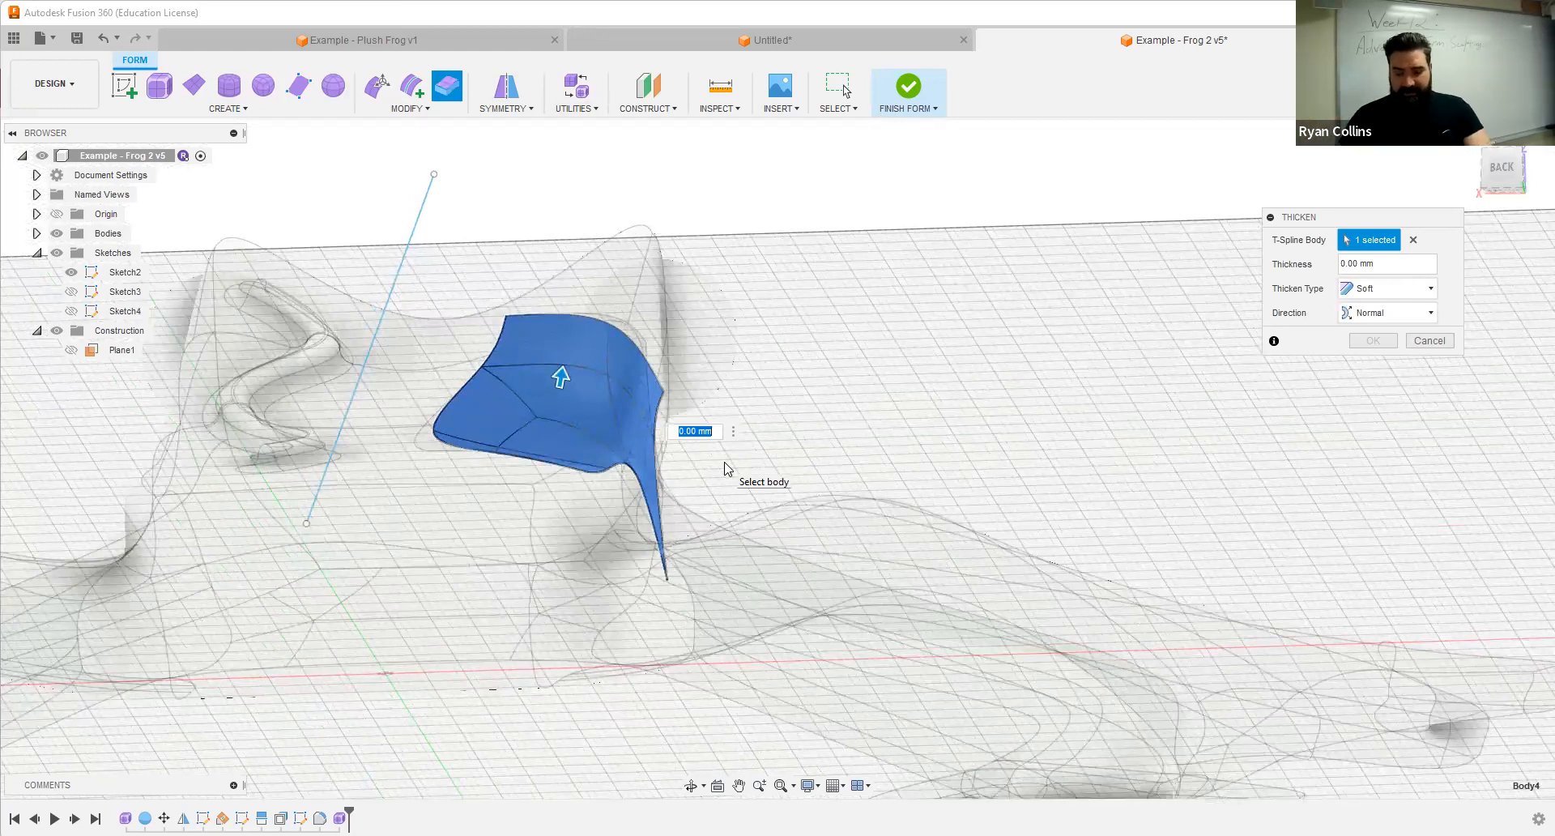
pyautogui.write('3')
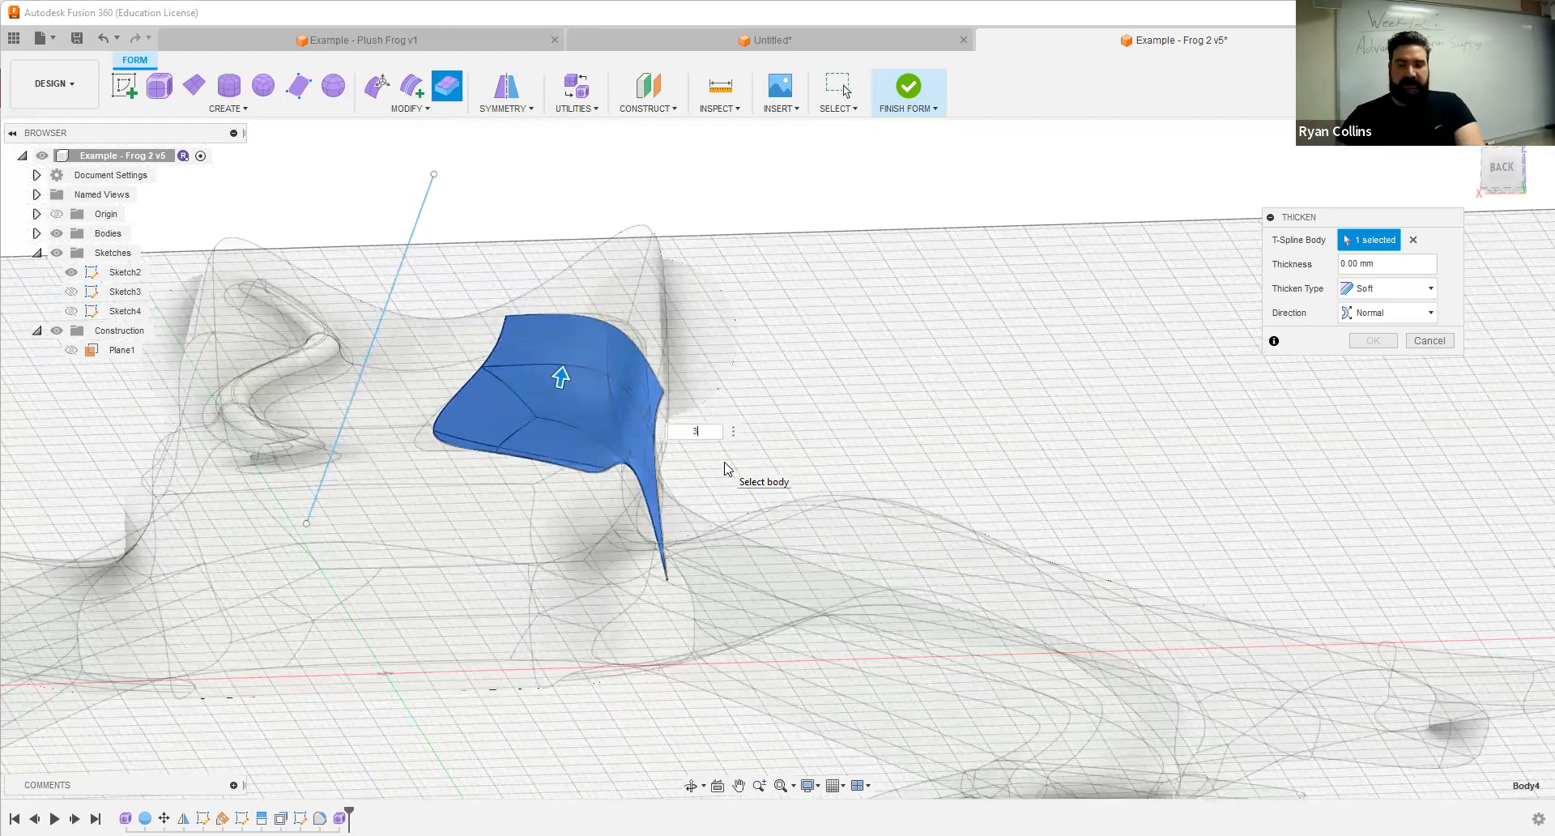
pyautogui.keyDown('shift'); pyautogui.moveTo(818, 357); pyautogui.dragTo(784, 399, button='middle'); pyautogui.keyUp('shift')
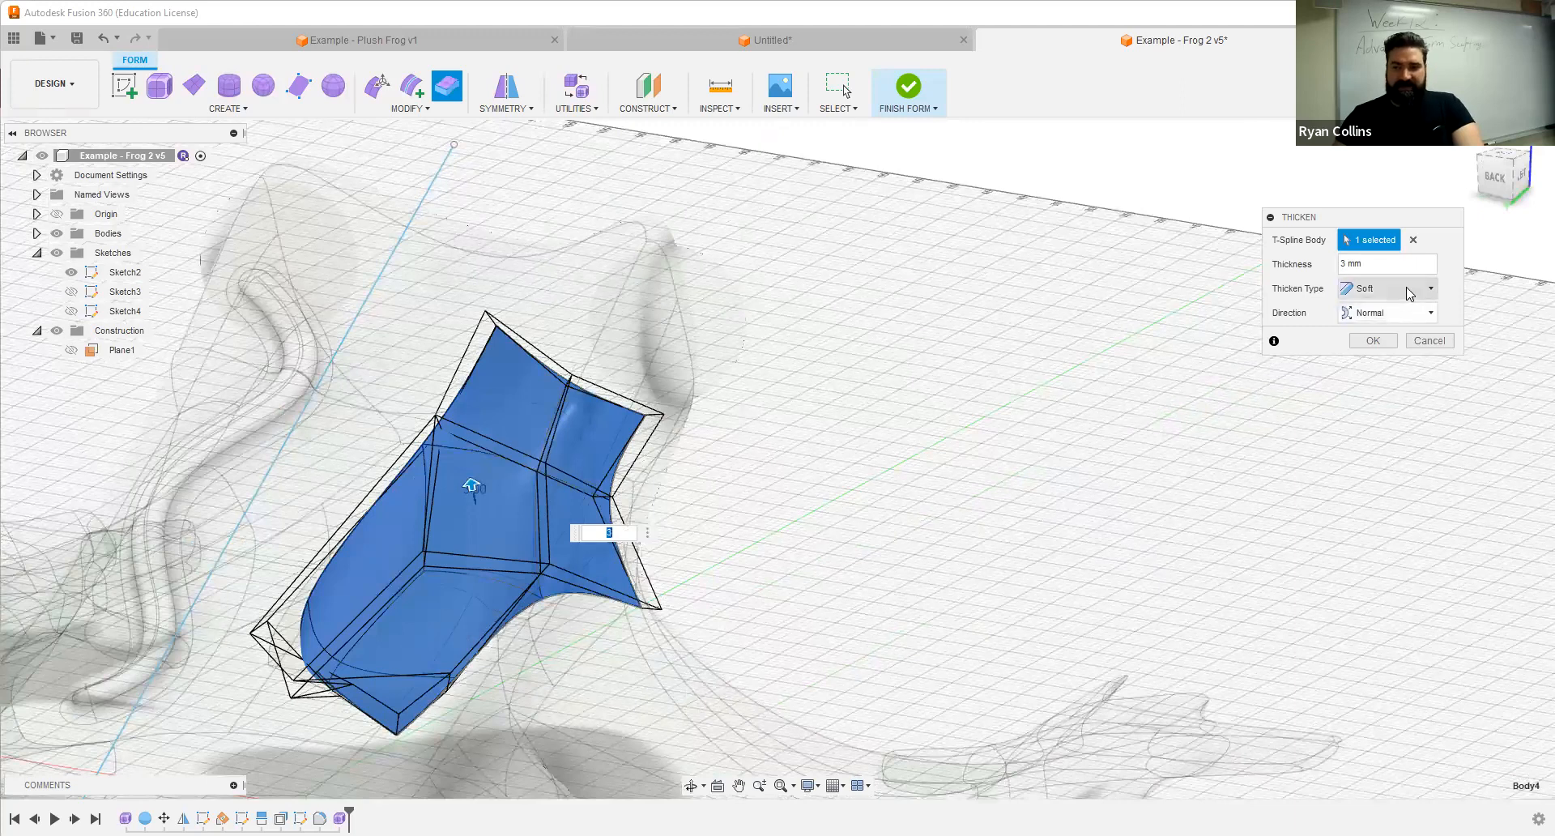
pyautogui.click(1410, 293)
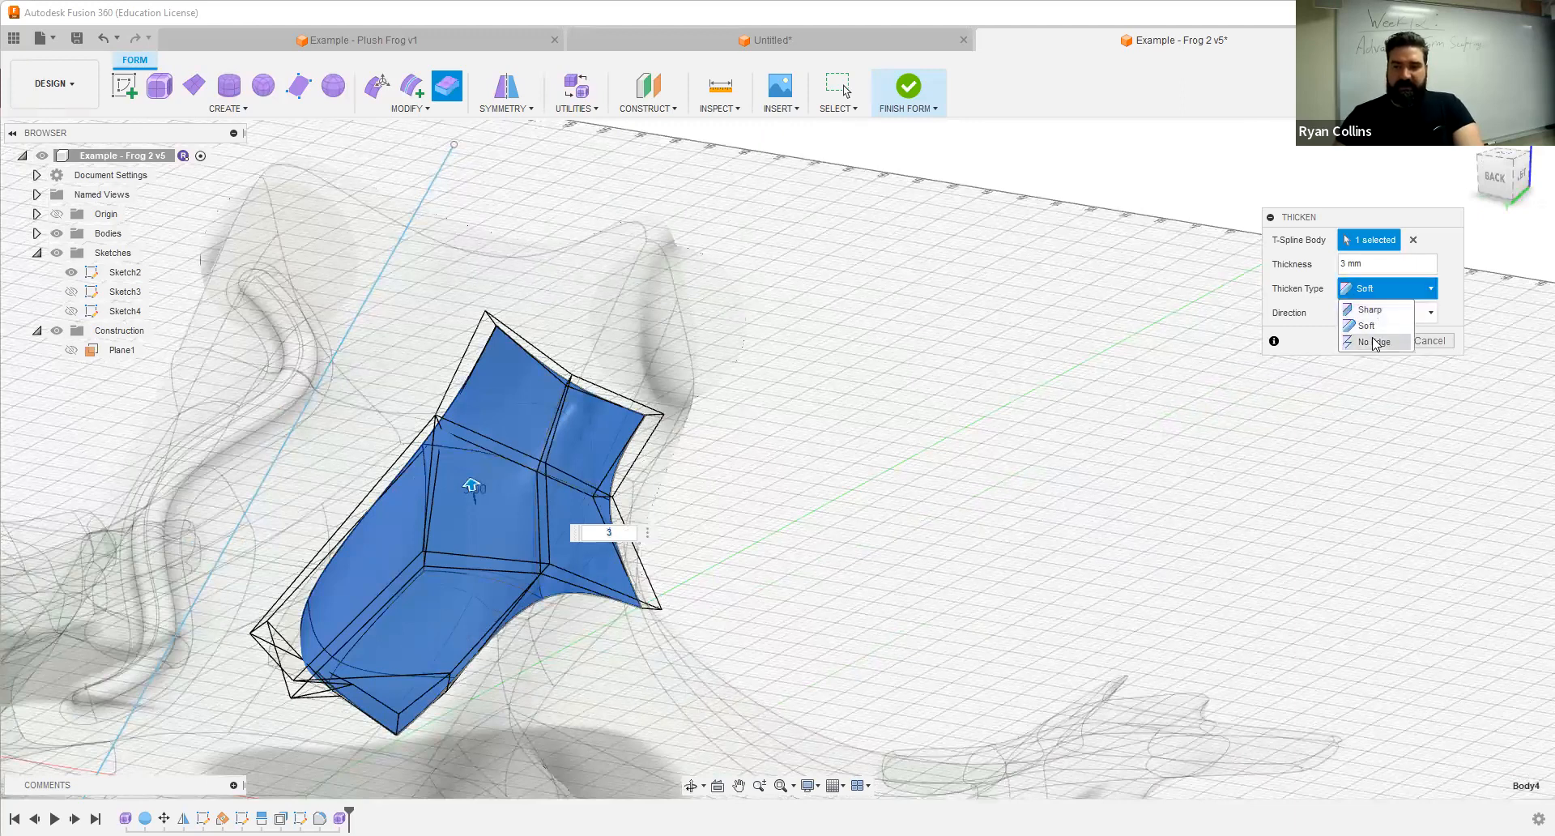
pyautogui.click(1385, 311)
pyautogui.click(1385, 292)
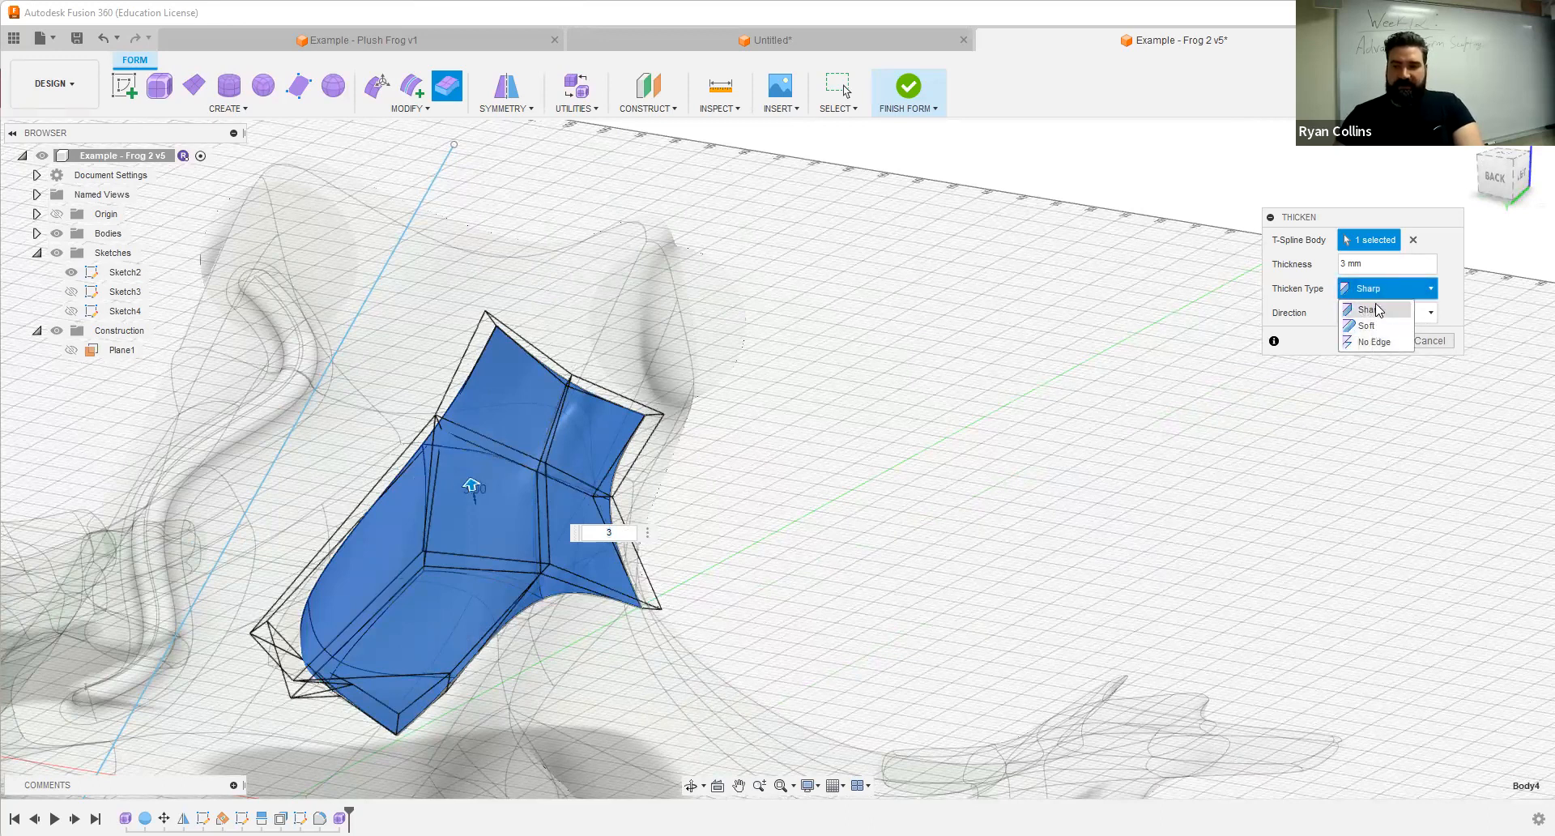
pyautogui.click(1395, 284)
pyautogui.click(1371, 341)
# Step: Delete the two adjoining side wall faces at the thickened patch's rear corner
pyautogui.moveTo(864, 532)
pyautogui.keyDown('shift'); pyautogui.mouseDown(button='middle')
pyautogui.moveTo(805, 492)
pyautogui.moveTo(781, 512)
pyautogui.moveTo(860, 504)
pyautogui.moveTo(809, 528)
pyautogui.moveTo(1035, 475)
pyautogui.moveTo(984, 510)
pyautogui.moveTo(970, 445)
pyautogui.moveTo(983, 411)
pyautogui.moveTo(974, 429)
pyautogui.mouseUp(button='middle'); pyautogui.keyUp('shift')
pyautogui.scroll(2, 656, 611)
pyautogui.scroll(5, 870, 520)
pyautogui.keyDown('shift'); pyautogui.moveTo(870, 520); pyautogui.dragTo(836, 570, button='middle'); pyautogui.keyUp('shift')
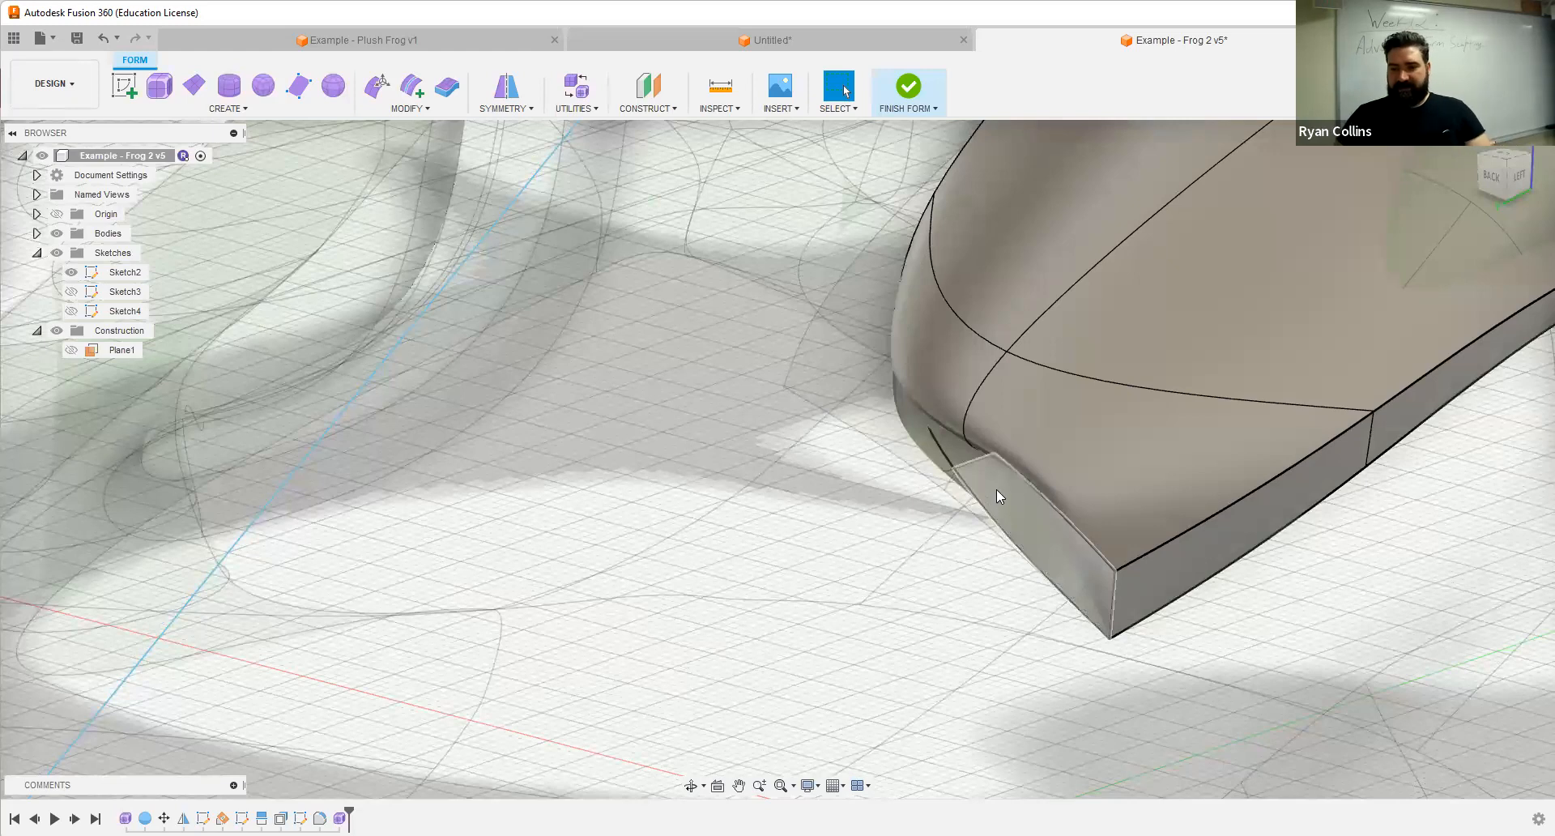
pyautogui.click(1028, 504)
pyautogui.press('Delete')
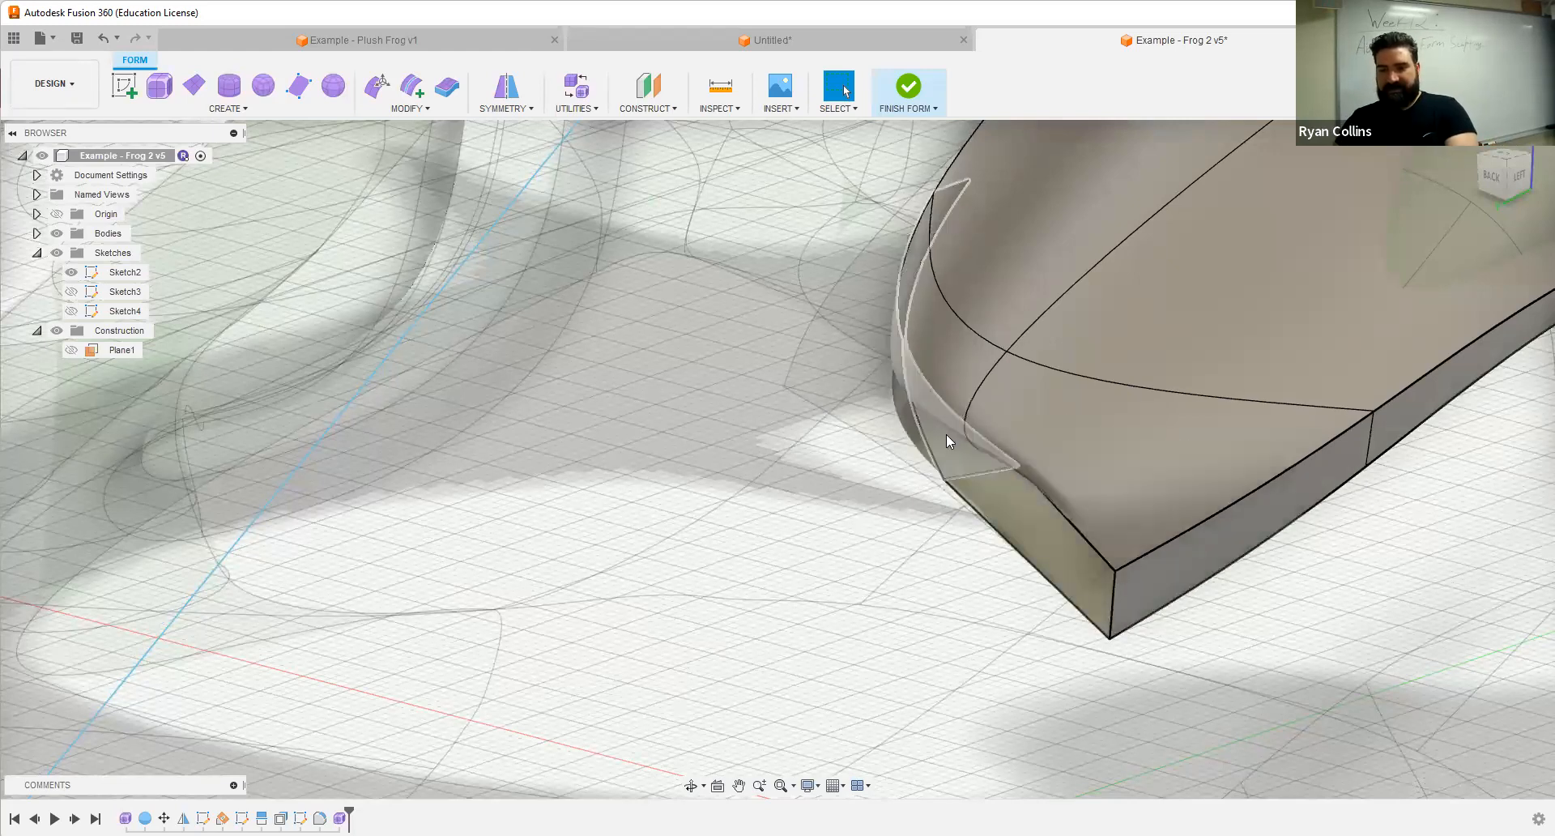
pyautogui.click(946, 434)
pyautogui.press('Delete')
# Step: Delete the distorted outer and inner faces along the thickened patch's rear end
pyautogui.keyDown('shift'); pyautogui.moveTo(860, 467); pyautogui.dragTo(742, 391, button='middle'); pyautogui.keyUp('shift')
pyautogui.click(742, 391)
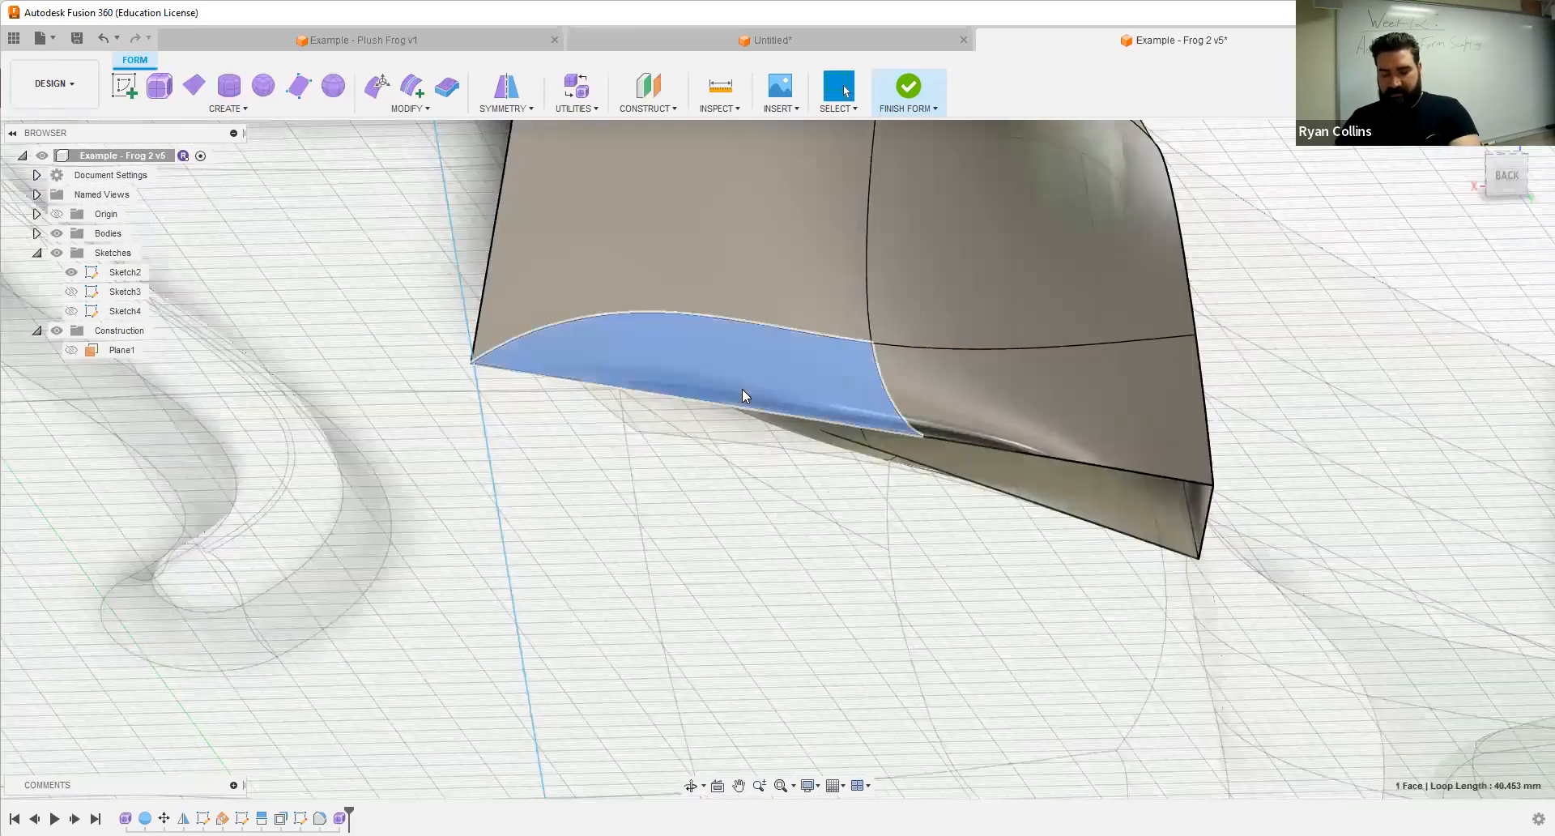
pyautogui.press('Delete')
pyautogui.keyDown('shift'); pyautogui.moveTo(767, 500); pyautogui.dragTo(746, 430, button='middle'); pyautogui.keyUp('shift')
pyautogui.keyDown('shift'); pyautogui.moveTo(694, 481); pyautogui.dragTo(985, 444, button='middle'); pyautogui.keyUp('shift')
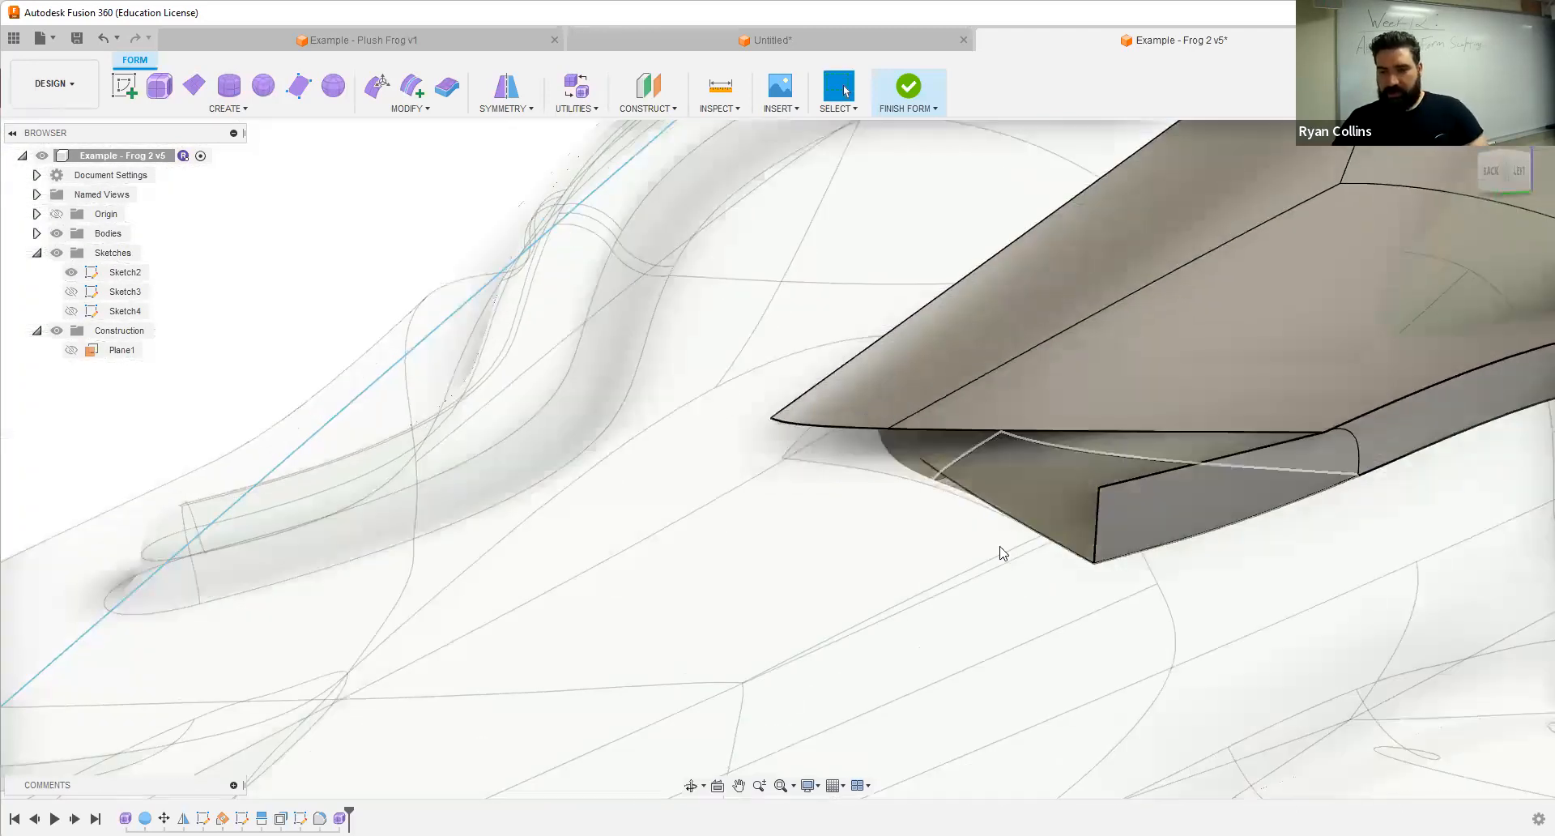
pyautogui.keyDown('shift'); pyautogui.moveTo(975, 569); pyautogui.dragTo(1040, 483, button='middle'); pyautogui.keyUp('shift')
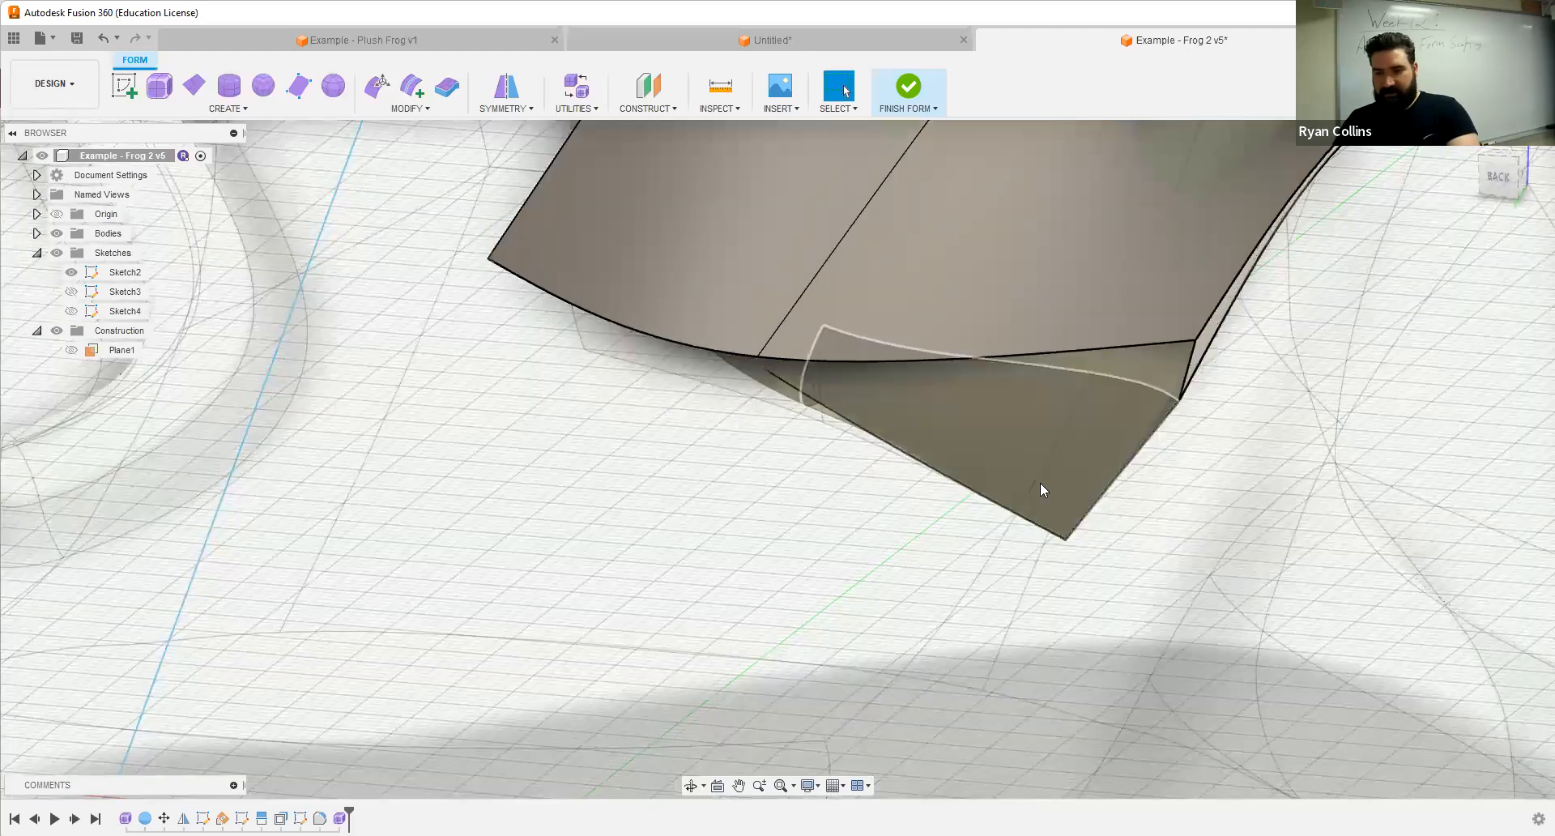
pyautogui.click(1040, 482)
pyautogui.press('Delete')
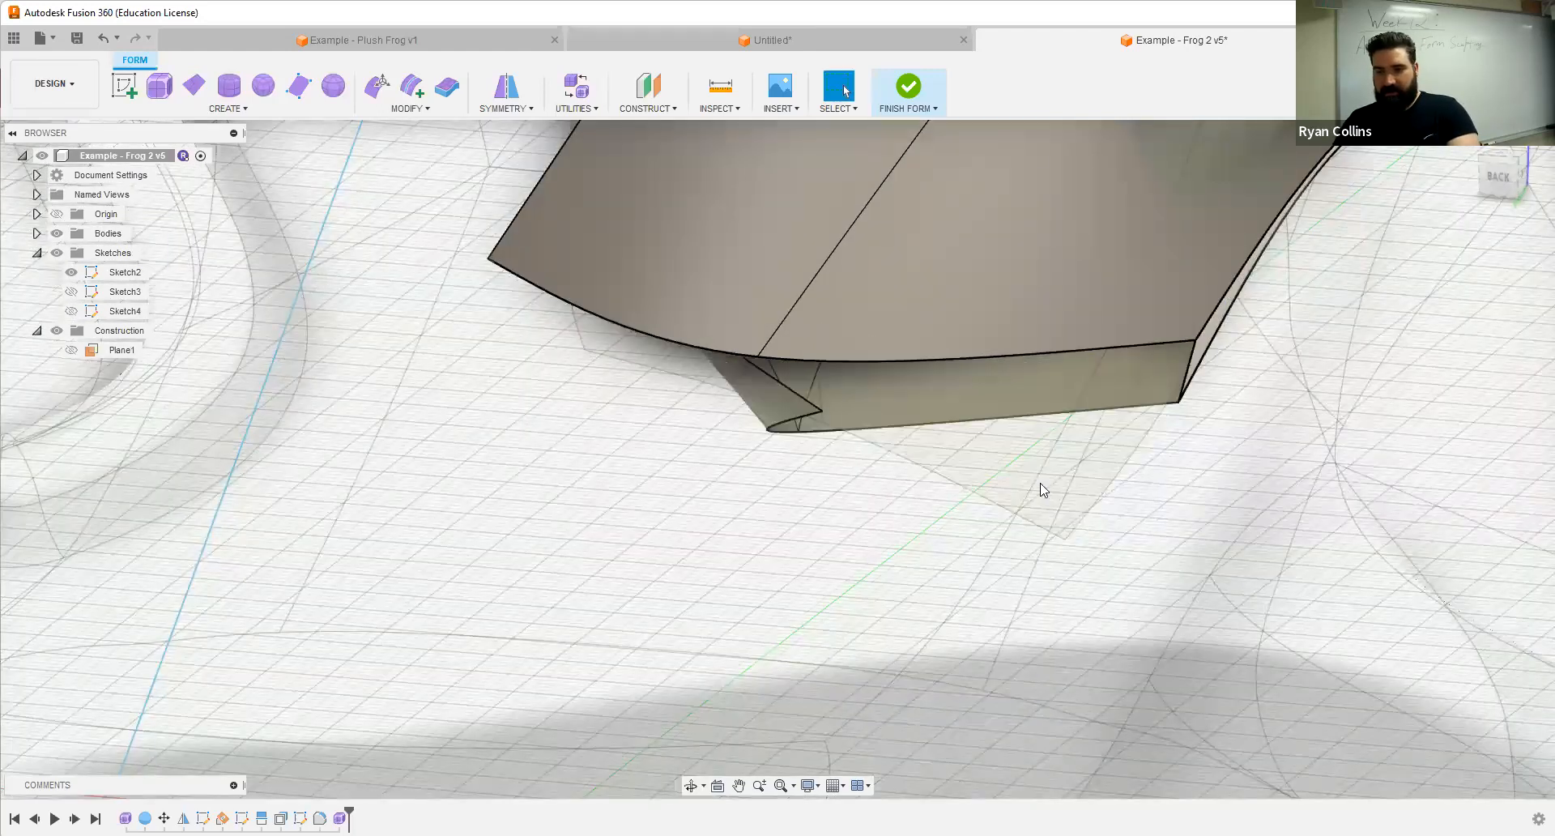
pyautogui.click(760, 400)
pyautogui.press('Delete')
# Step: Close the opening at the patch's rear end with Fill Hole in Reduced Star mode
pyautogui.keyDown('shift'); pyautogui.moveTo(782, 488); pyautogui.dragTo(822, 399, button='middle'); pyautogui.keyUp('shift')
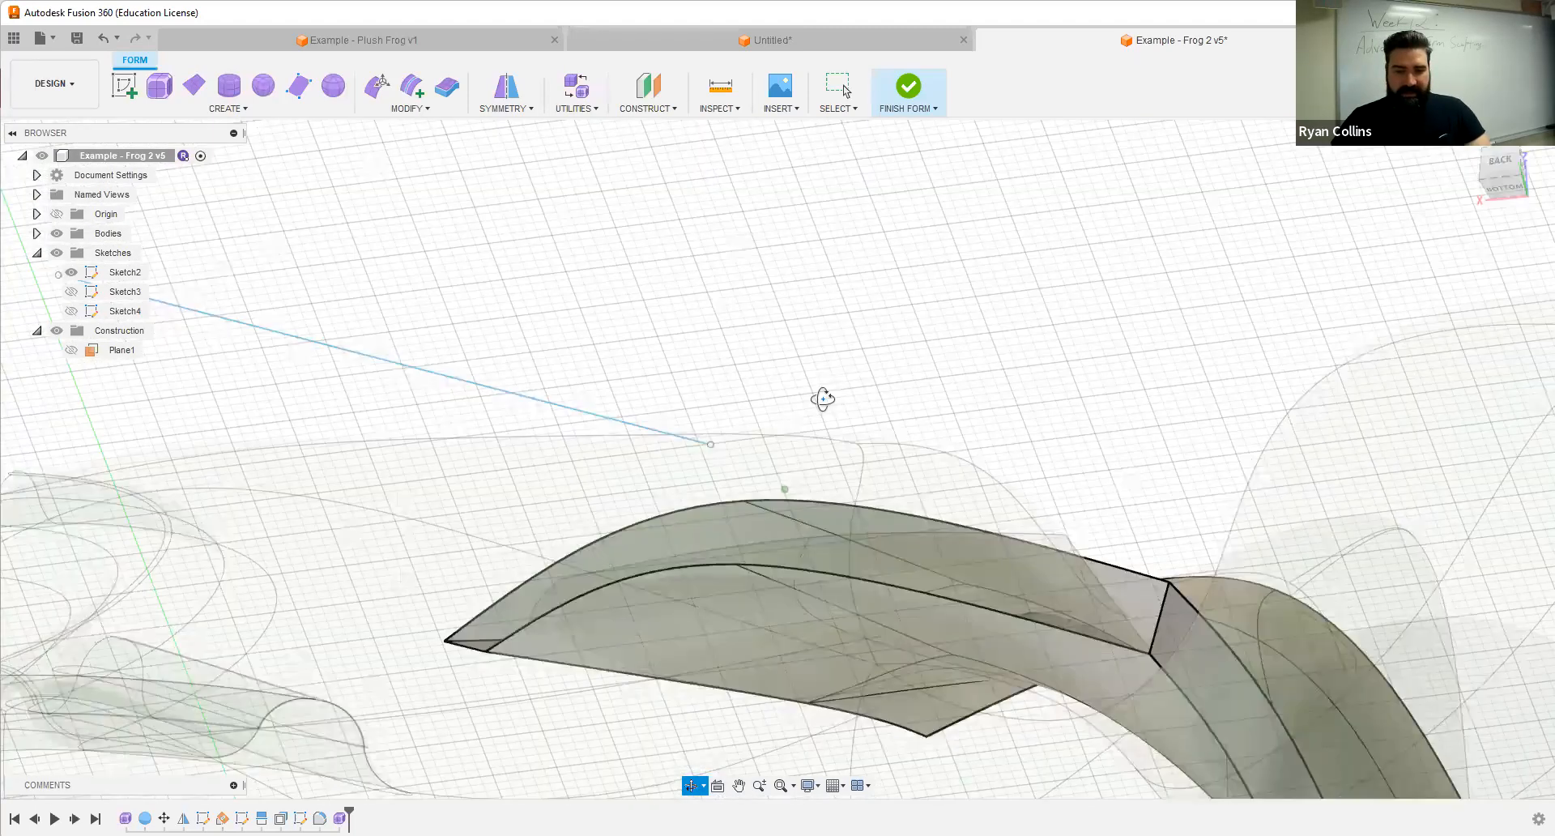
pyautogui.keyDown('shift'); pyautogui.moveTo(798, 459); pyautogui.dragTo(616, 292, button='middle'); pyautogui.keyUp('shift')
pyautogui.click(410, 108)
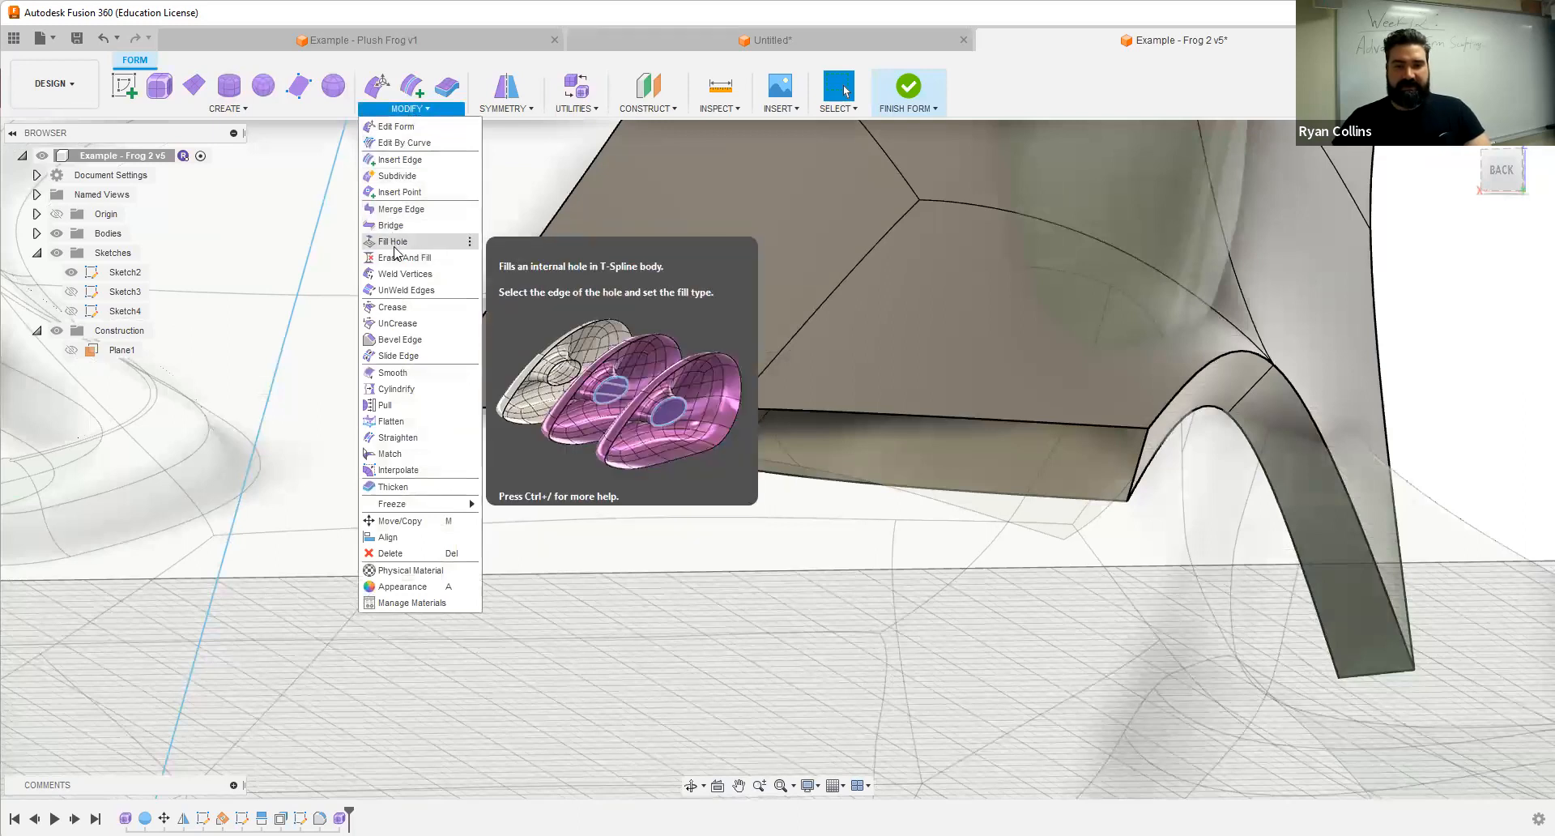
pyautogui.click(942, 420)
pyautogui.moveTo(911, 496)
pyautogui.keyDown('shift'); pyautogui.mouseDown(button='middle')
pyautogui.moveTo(932, 510)
pyautogui.moveTo(943, 484)
pyautogui.moveTo(938, 507)
pyautogui.mouseUp(button='middle'); pyautogui.keyUp('shift')
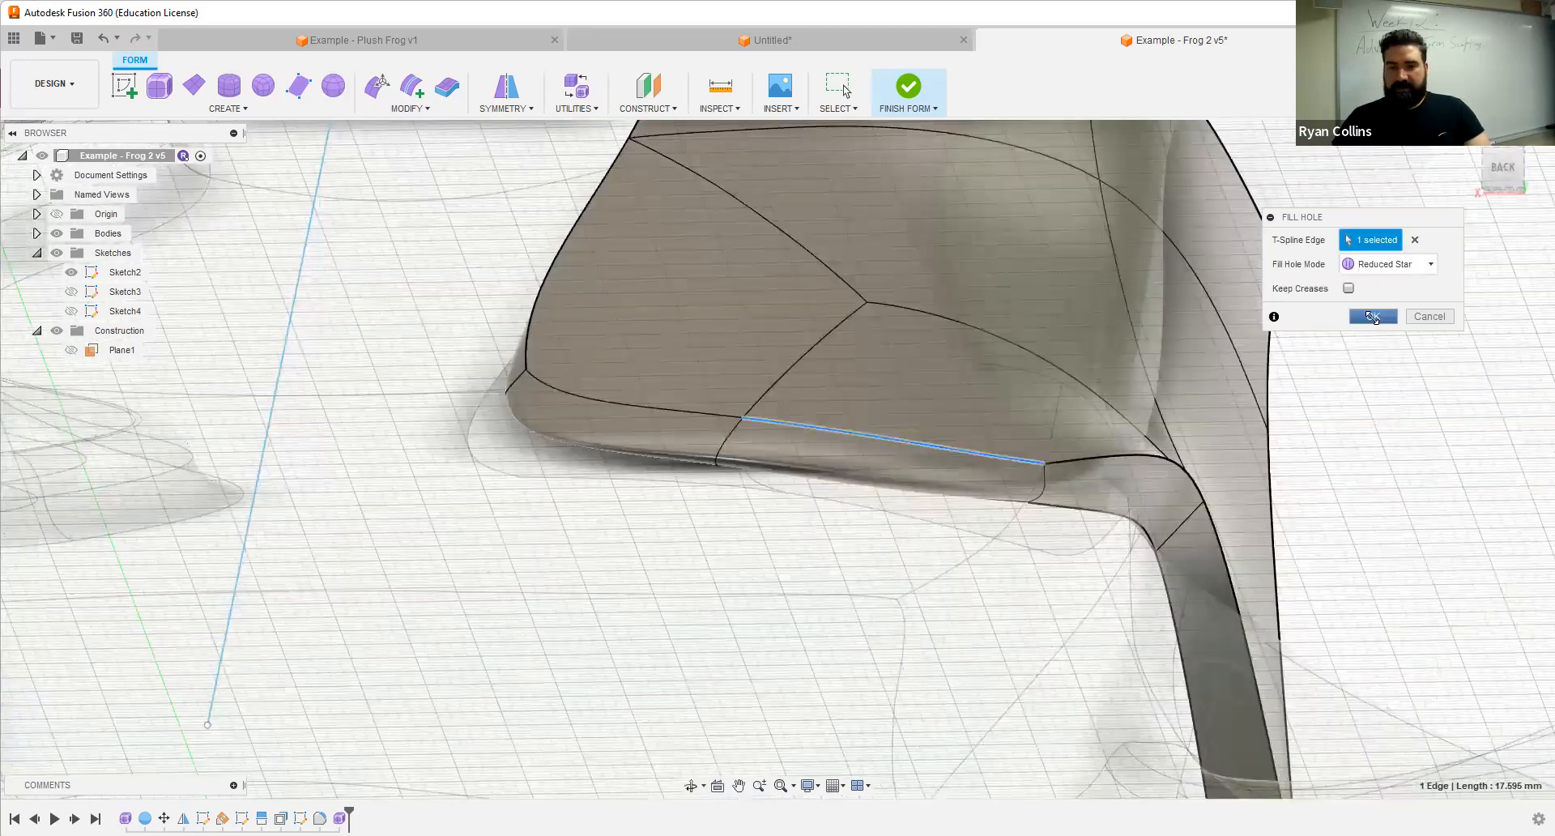
pyautogui.press('Return')
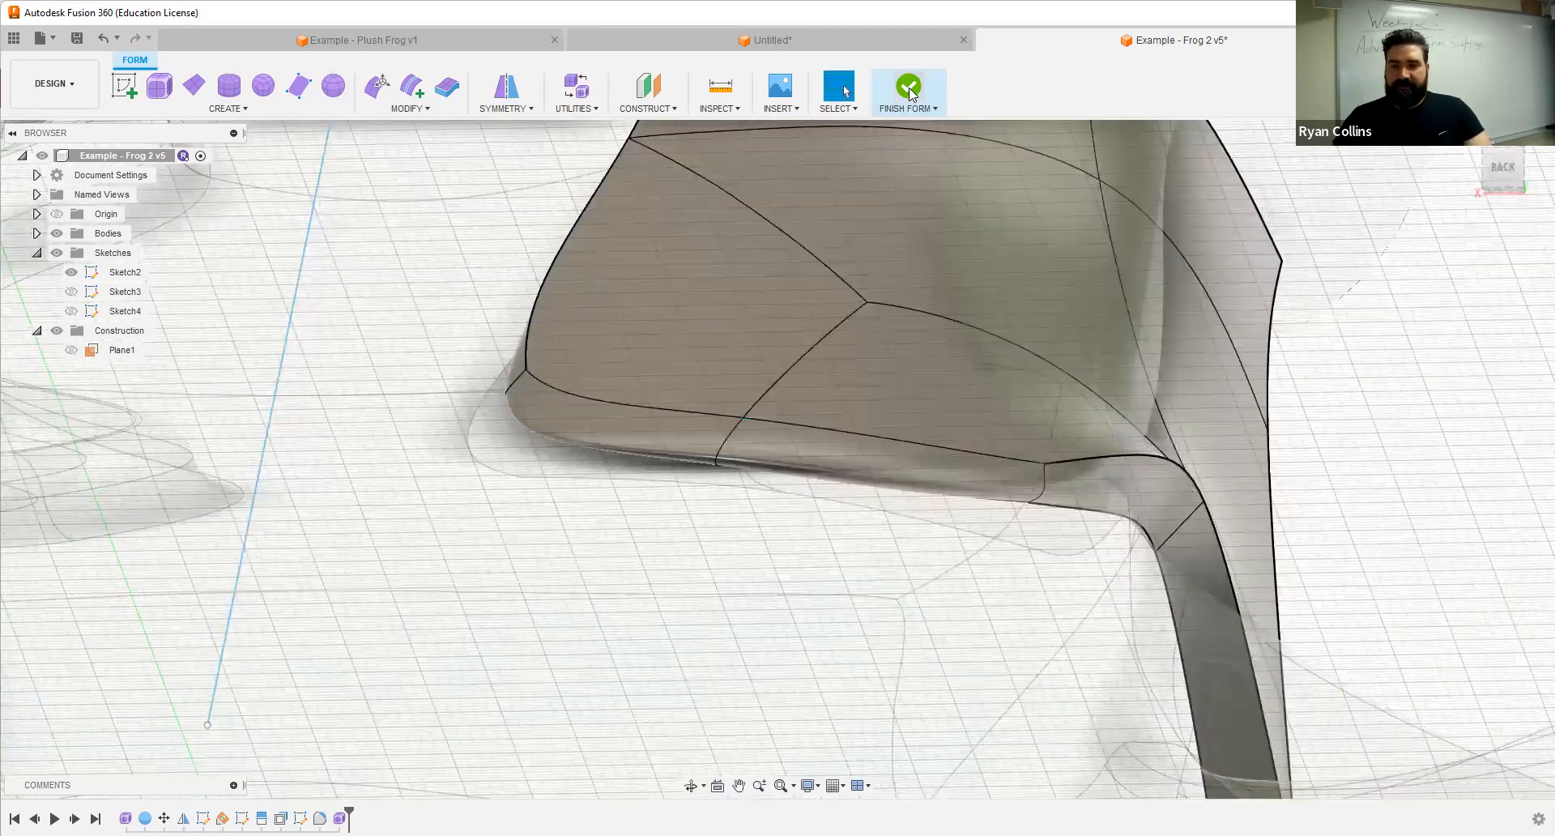
# Step: Finish the form and inspect where the thickened patch intersects the frog's body
pyautogui.click(908, 85)
pyautogui.scroll(-10, 963, 437)
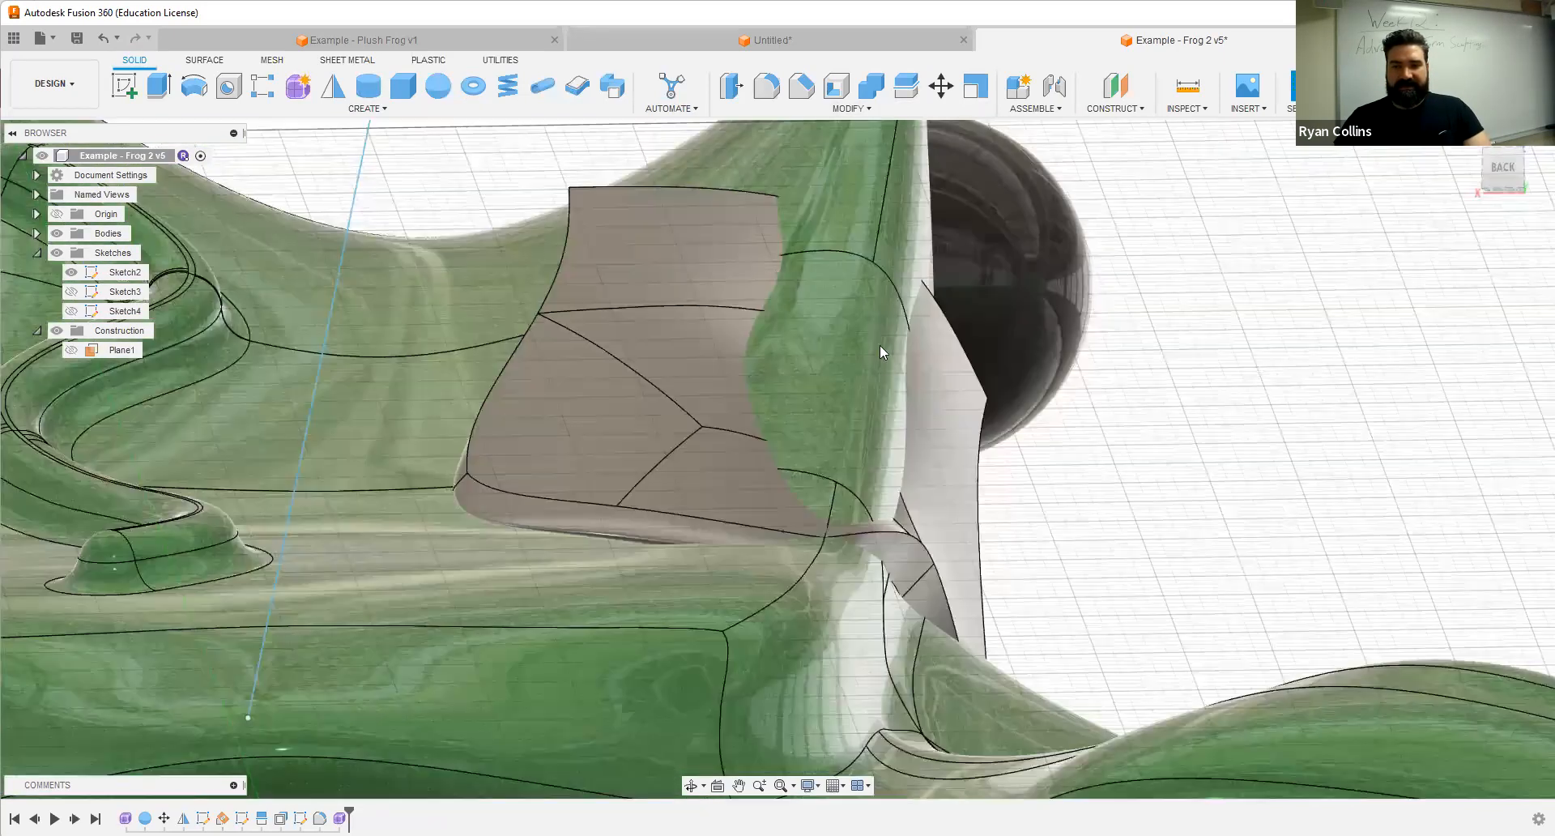
pyautogui.keyDown('shift'); pyautogui.moveTo(857, 345); pyautogui.dragTo(870, 392, button='middle'); pyautogui.keyUp('shift')
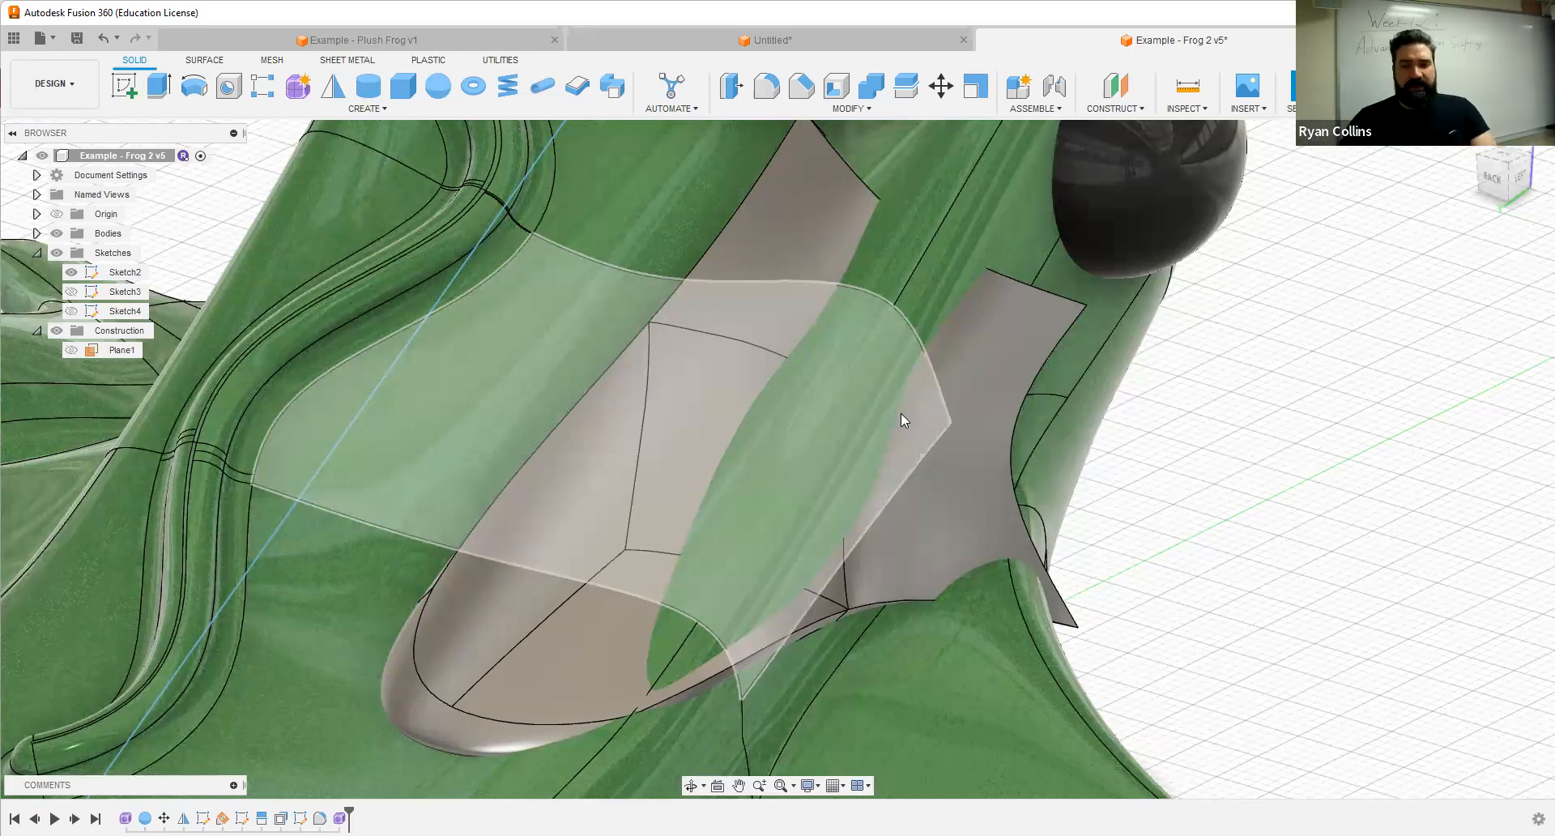
pyautogui.keyDown('shift'); pyautogui.moveTo(874, 365); pyautogui.dragTo(957, 300, button='middle'); pyautogui.keyUp('shift')
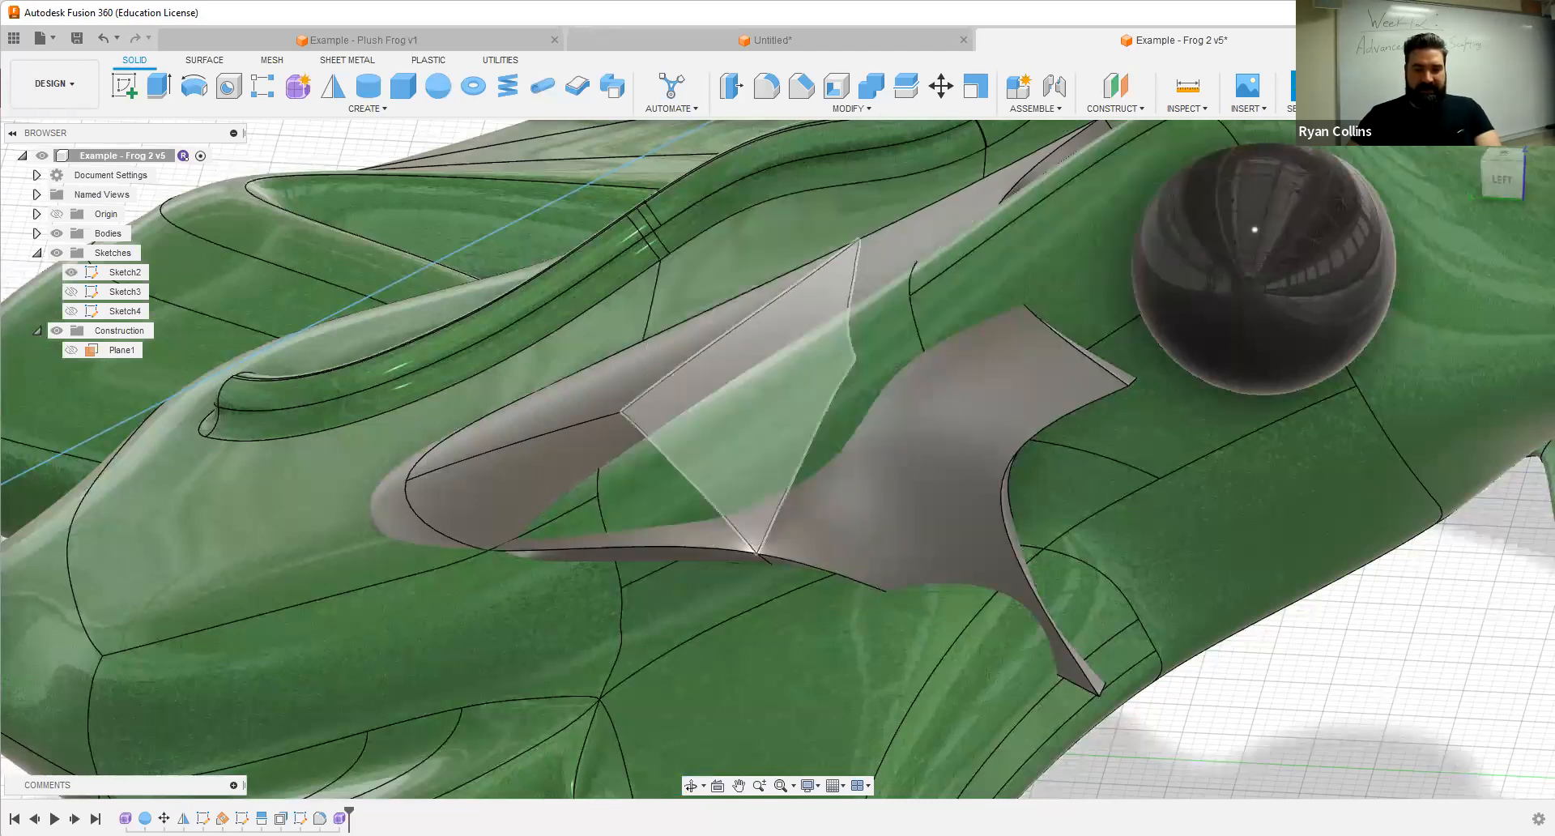
# Step: Edit the frog's body form and move the three vertices along the ridge under the patch by about -2.75 mm and -2.517 mm
pyautogui.rightClick(125, 818)
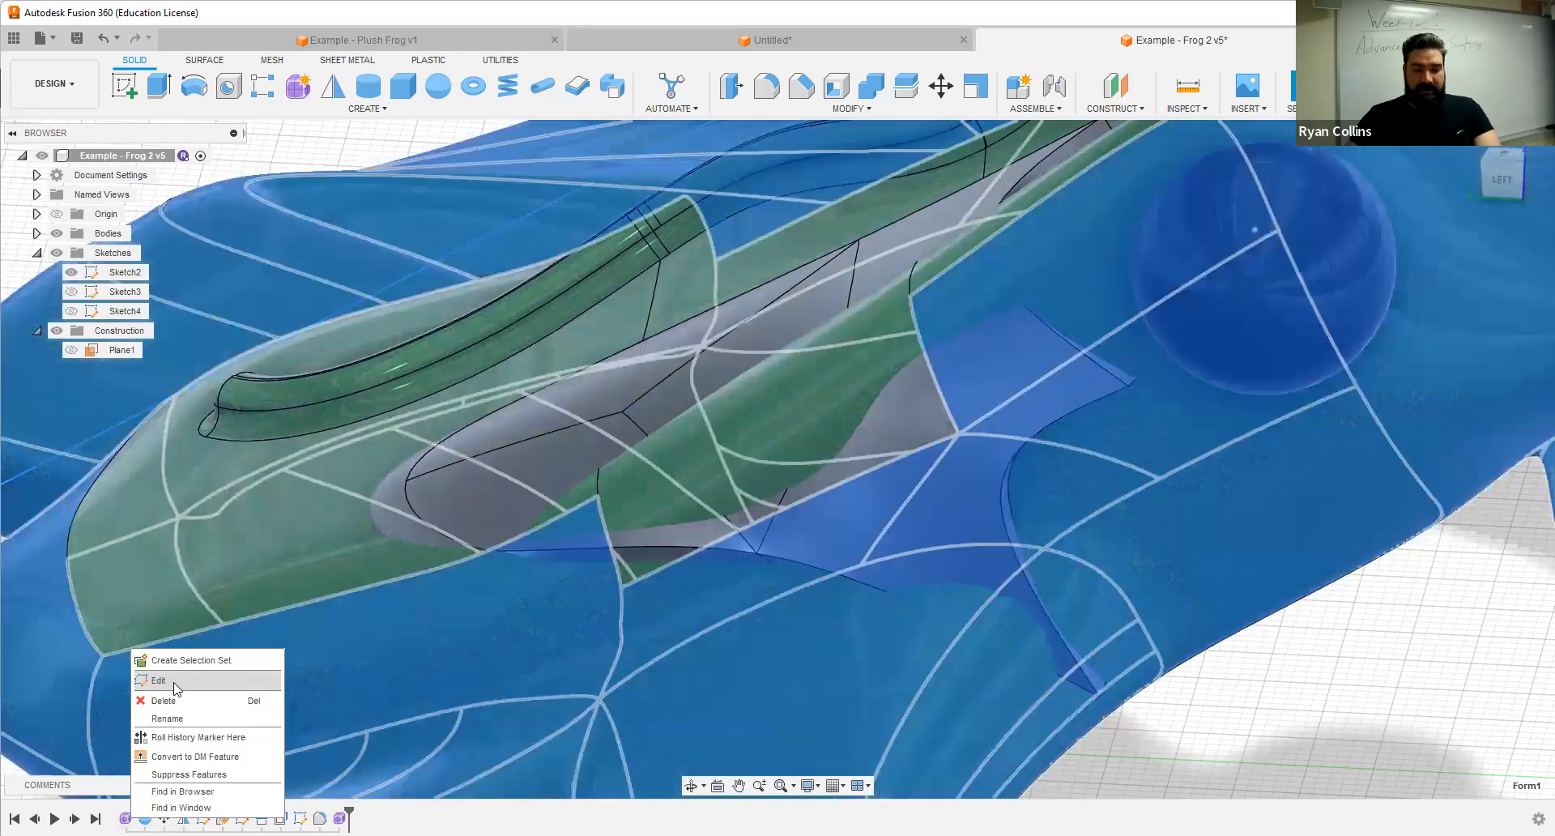
pyautogui.click(174, 685)
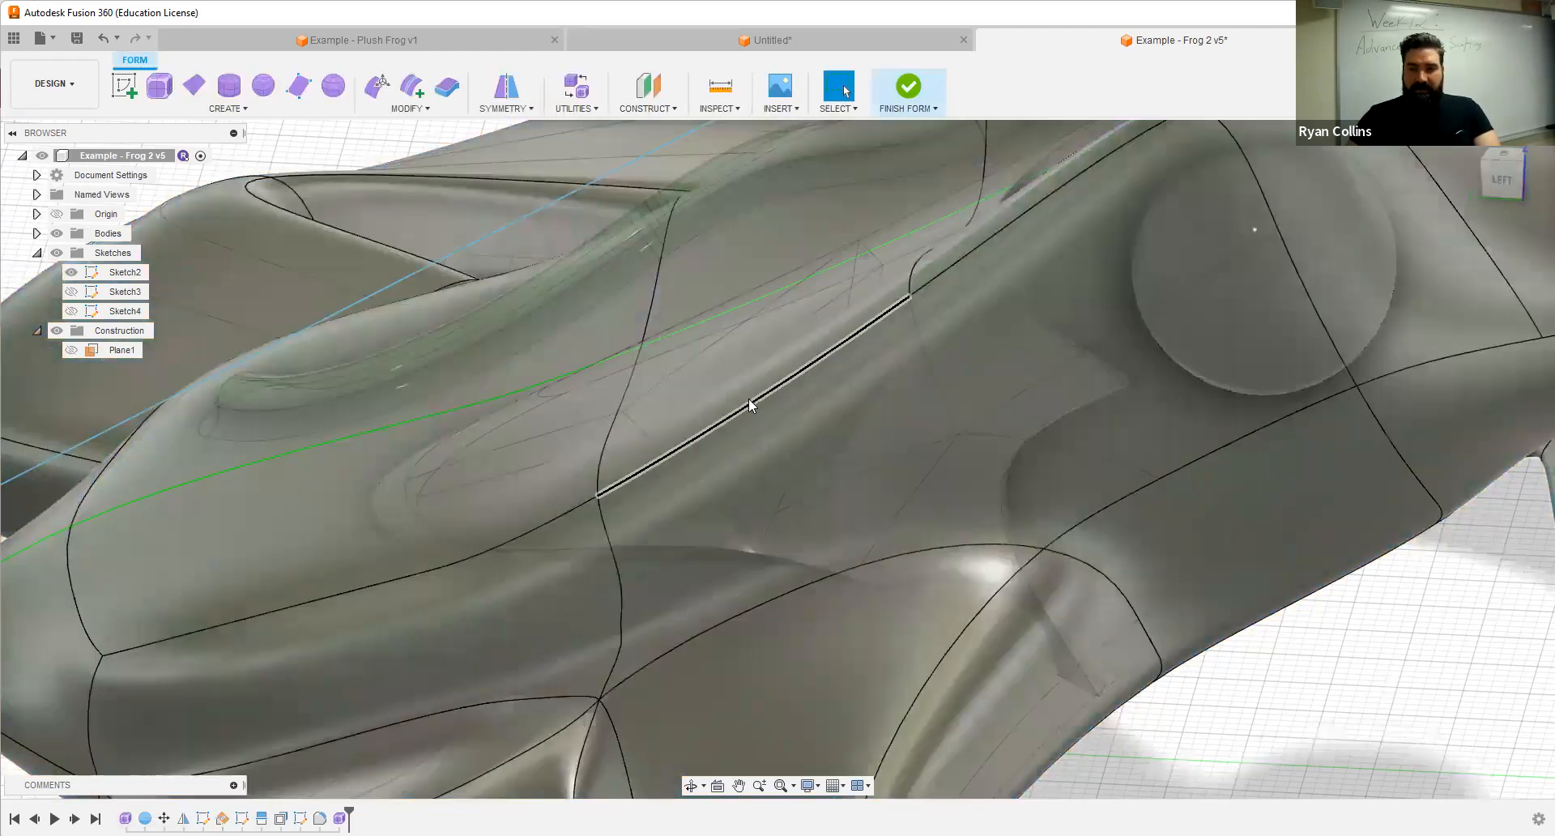
pyautogui.click(748, 399)
pyautogui.keyDown('shift'); pyautogui.click(933, 278); pyautogui.keyUp('shift')
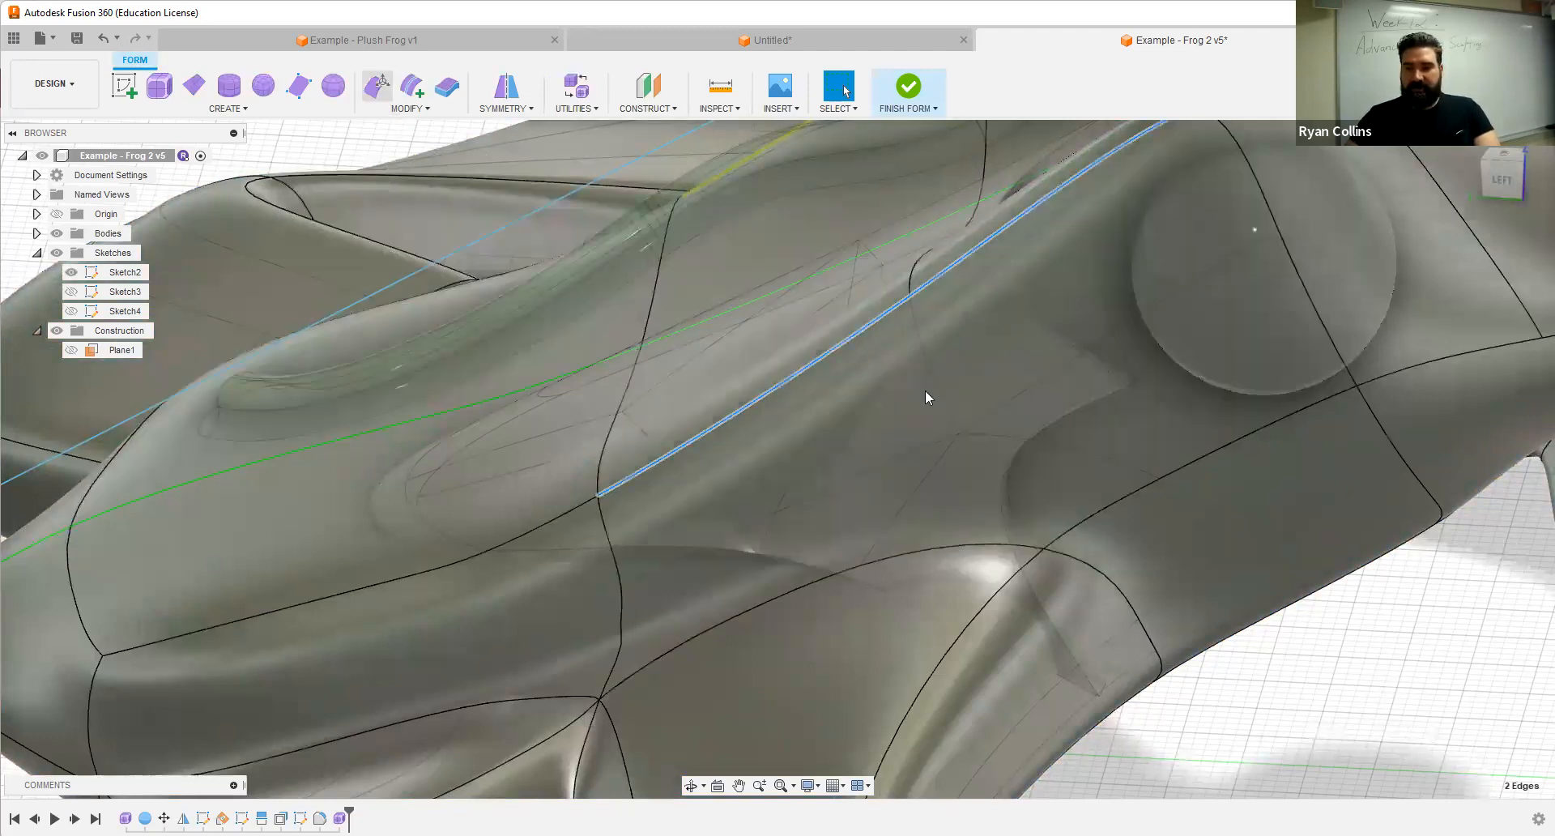
pyautogui.click(902, 283)
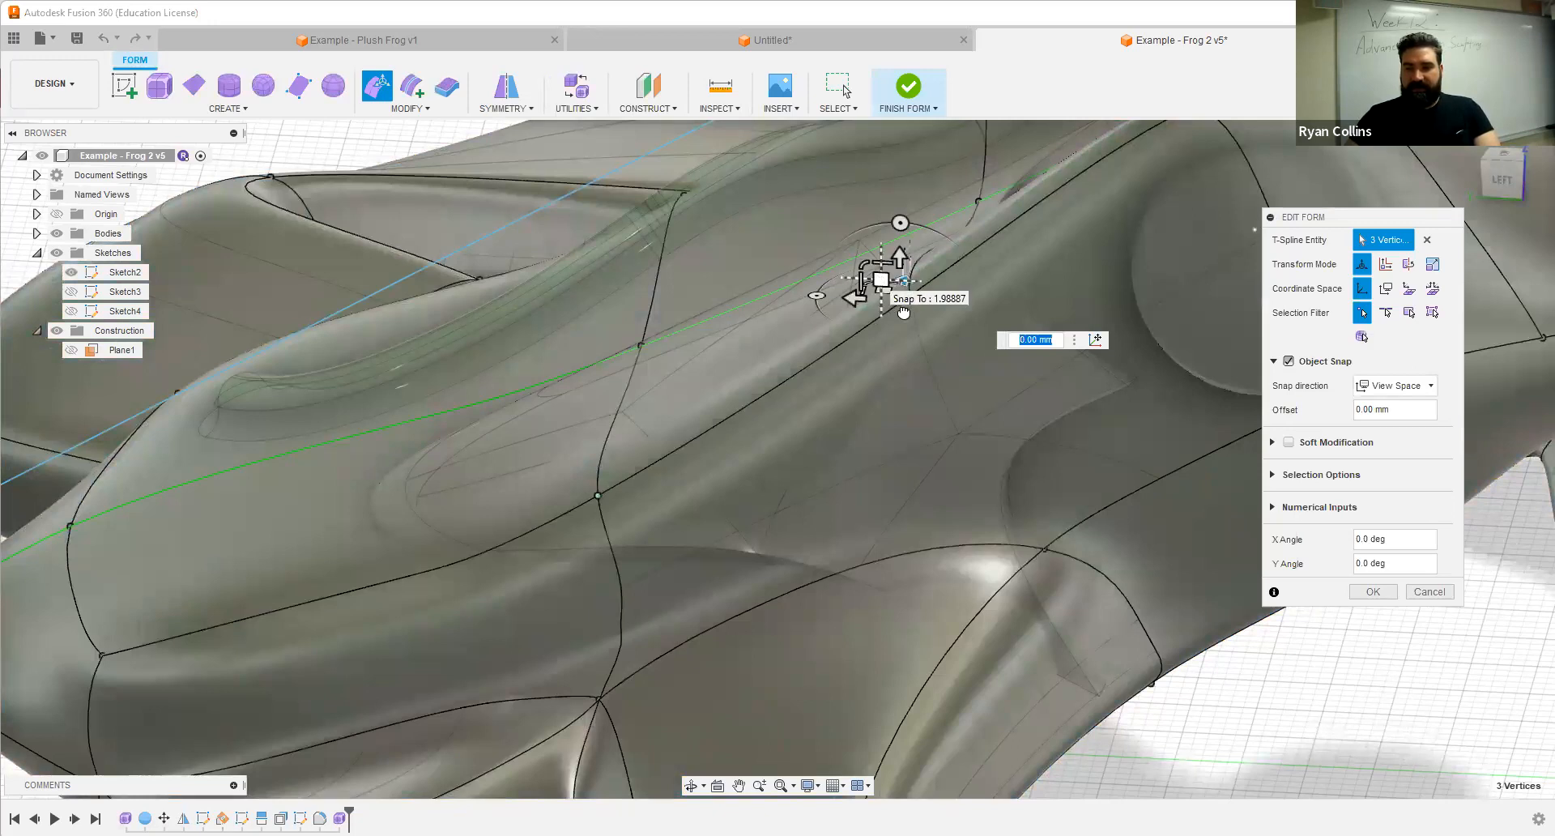
pyautogui.moveTo(903, 312); pyautogui.dragTo(940, 344)
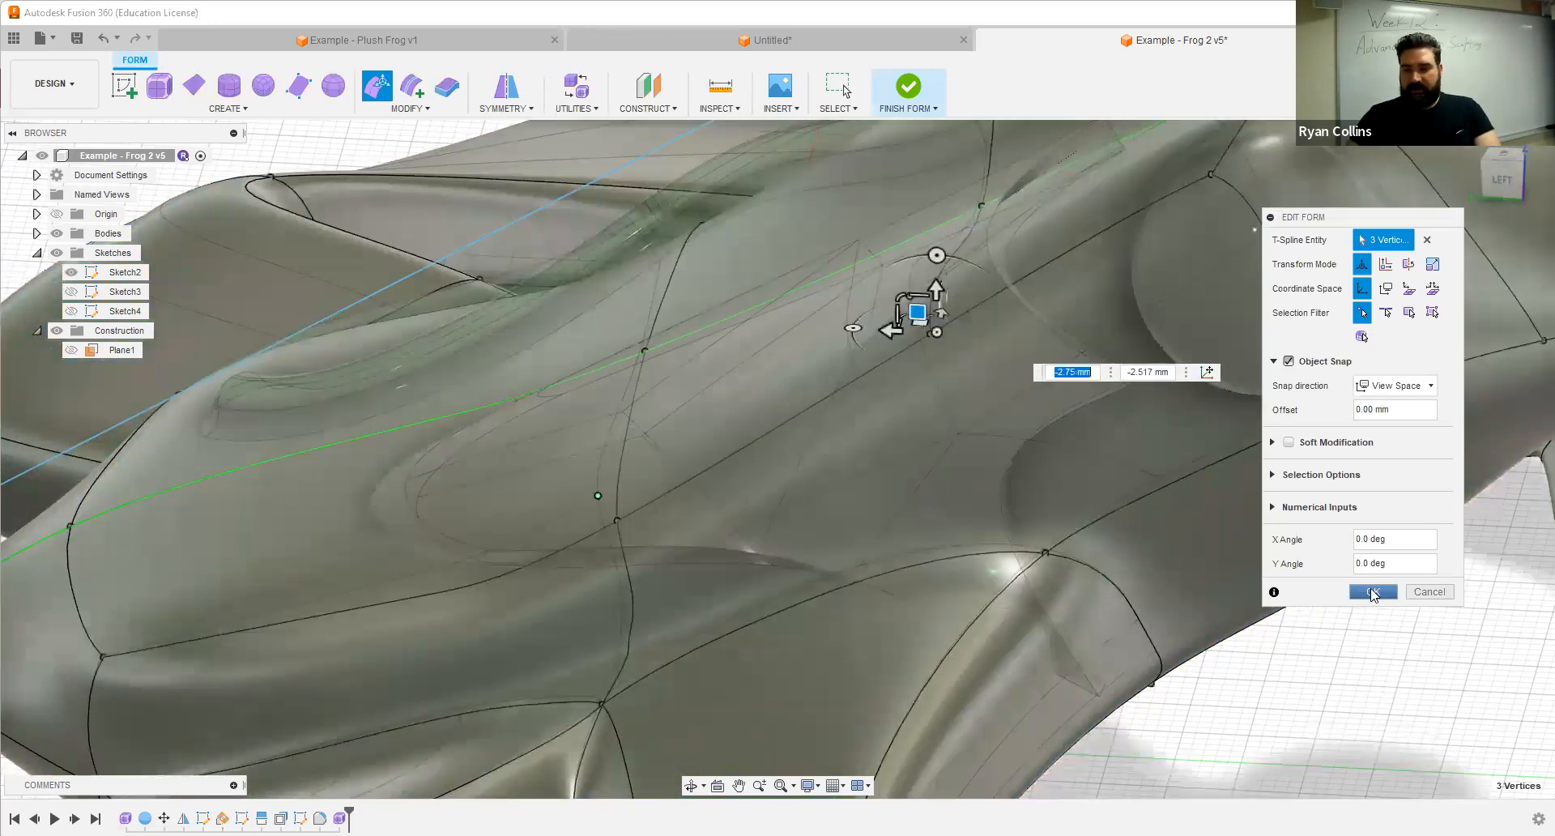
pyautogui.click(1374, 592)
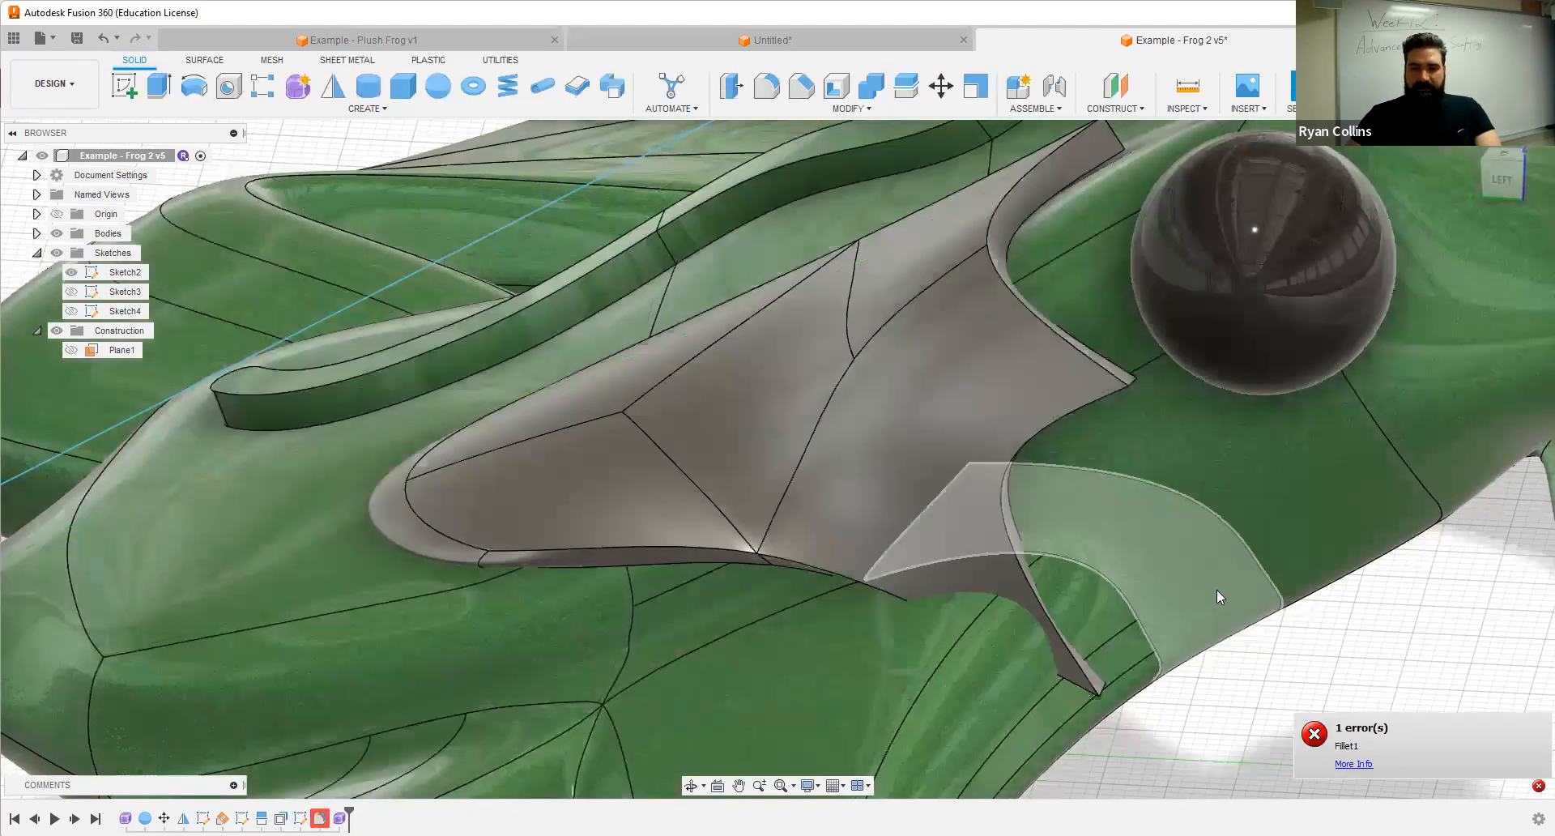
# Step: Open the raised strip's fillet for editing and inspect its selected edges on the frog's back
pyautogui.keyDown('shift'); pyautogui.moveTo(1120, 563); pyautogui.dragTo(1073, 585, button='middle'); pyautogui.keyUp('shift')
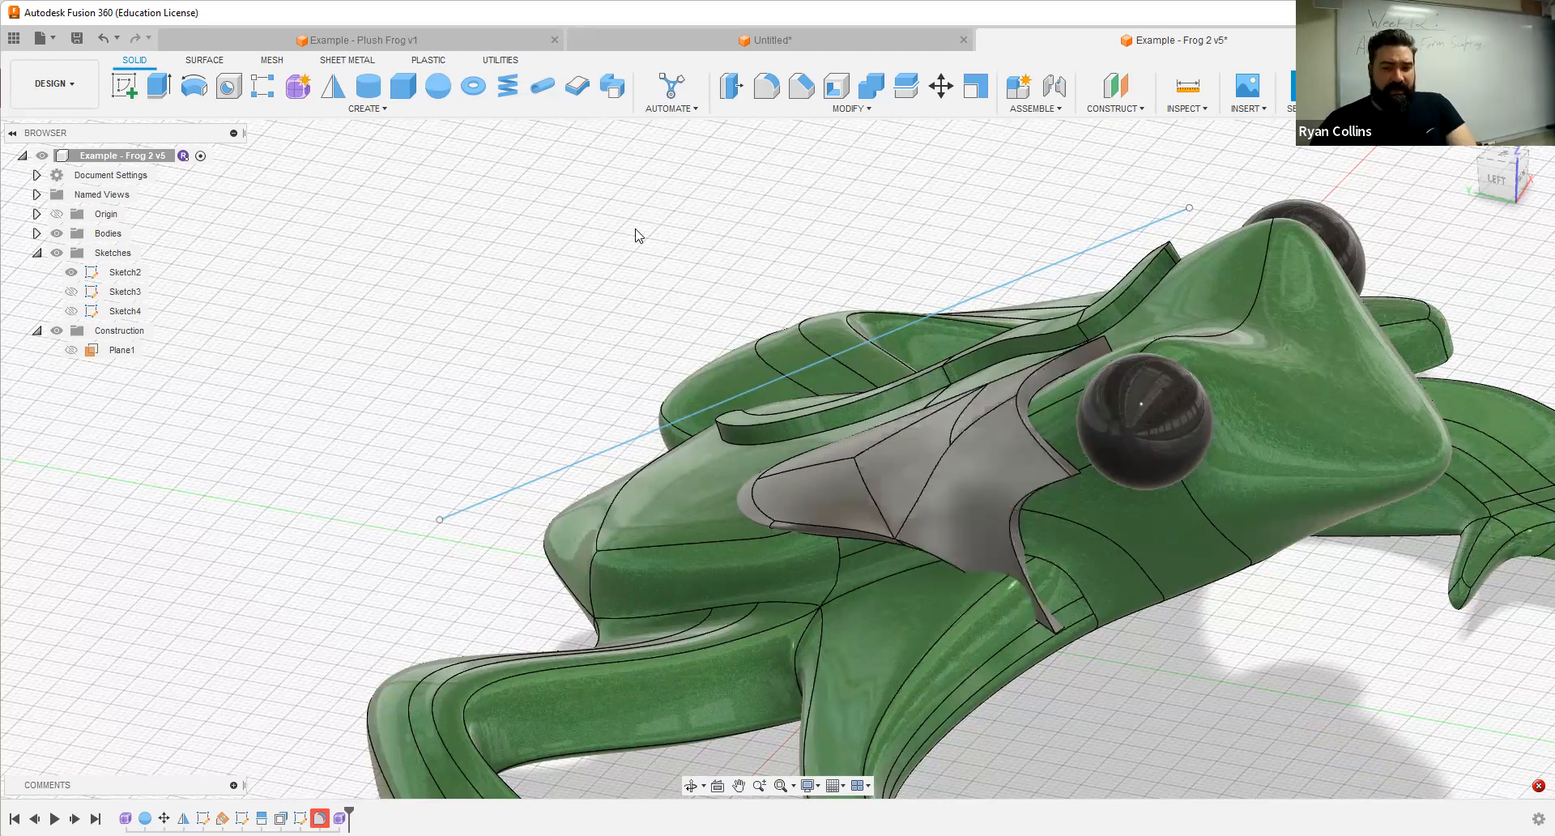
pyautogui.keyDown('shift'); pyautogui.moveTo(494, 405); pyautogui.dragTo(665, 371, button='middle'); pyautogui.keyUp('shift')
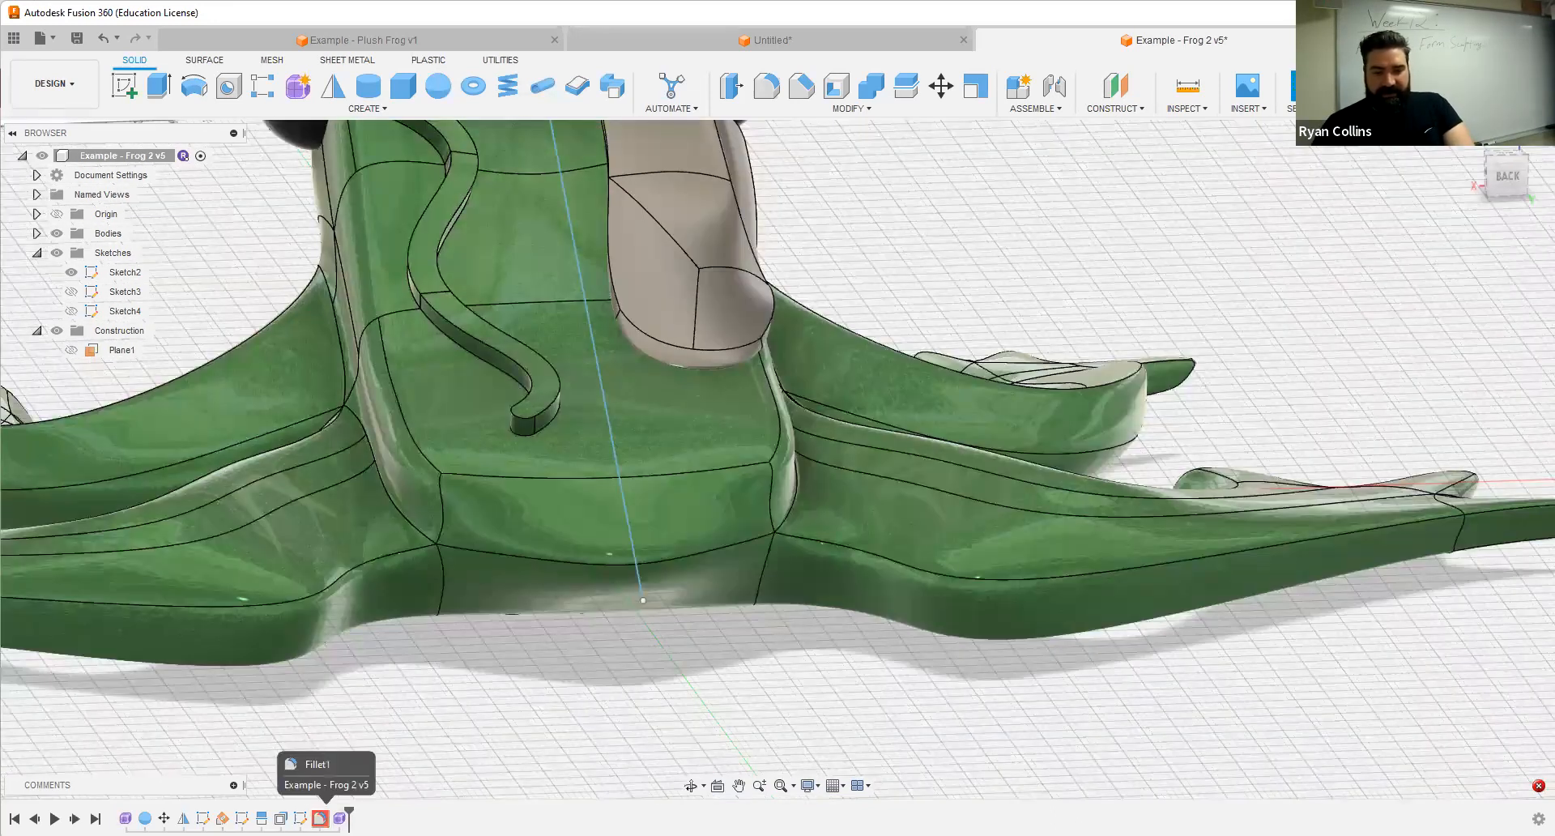
pyautogui.rightClick(320, 818)
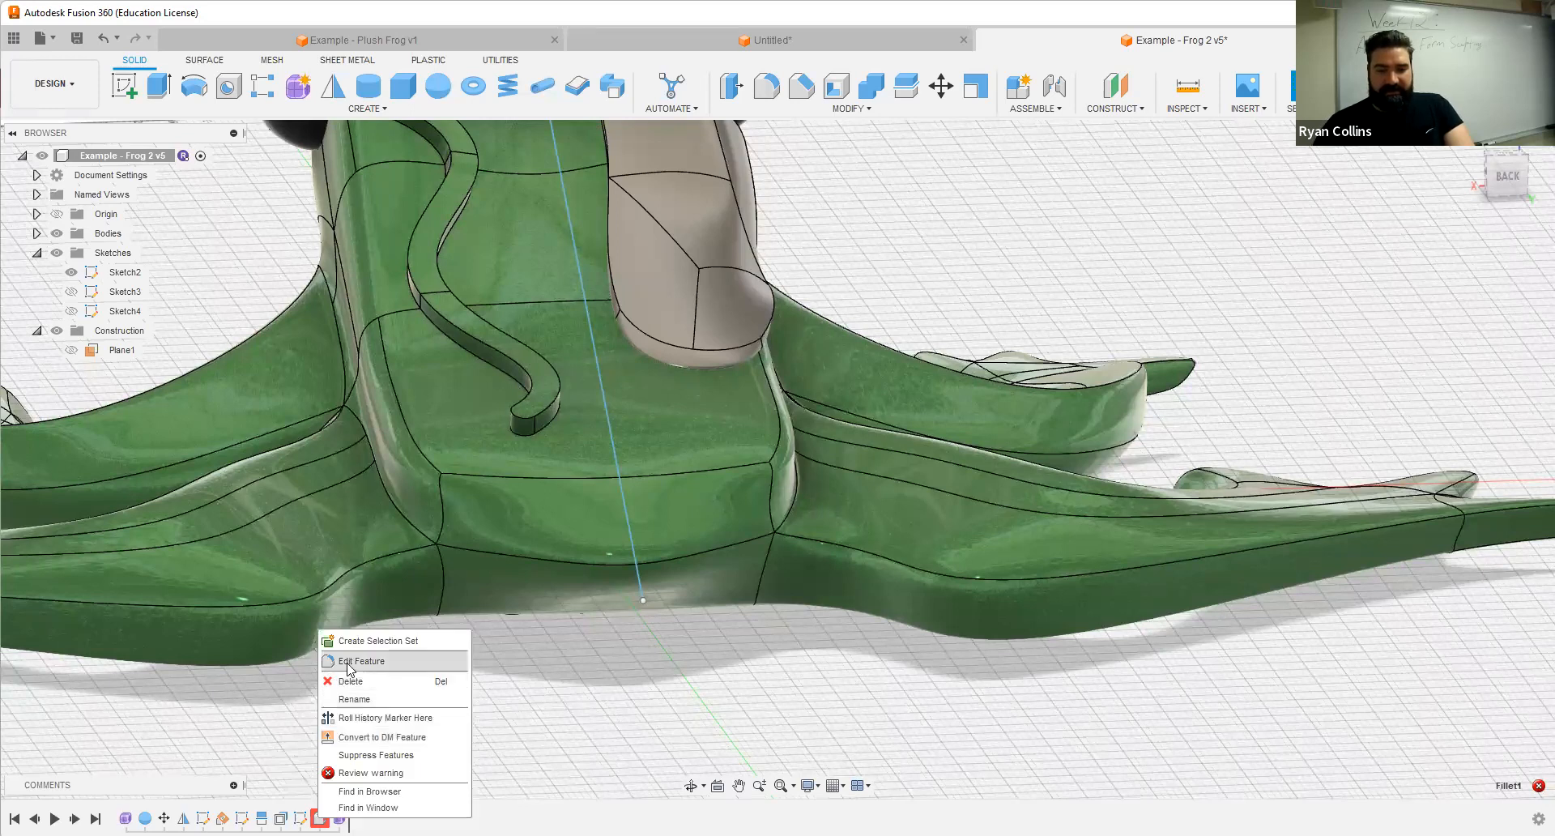
pyautogui.click(347, 664)
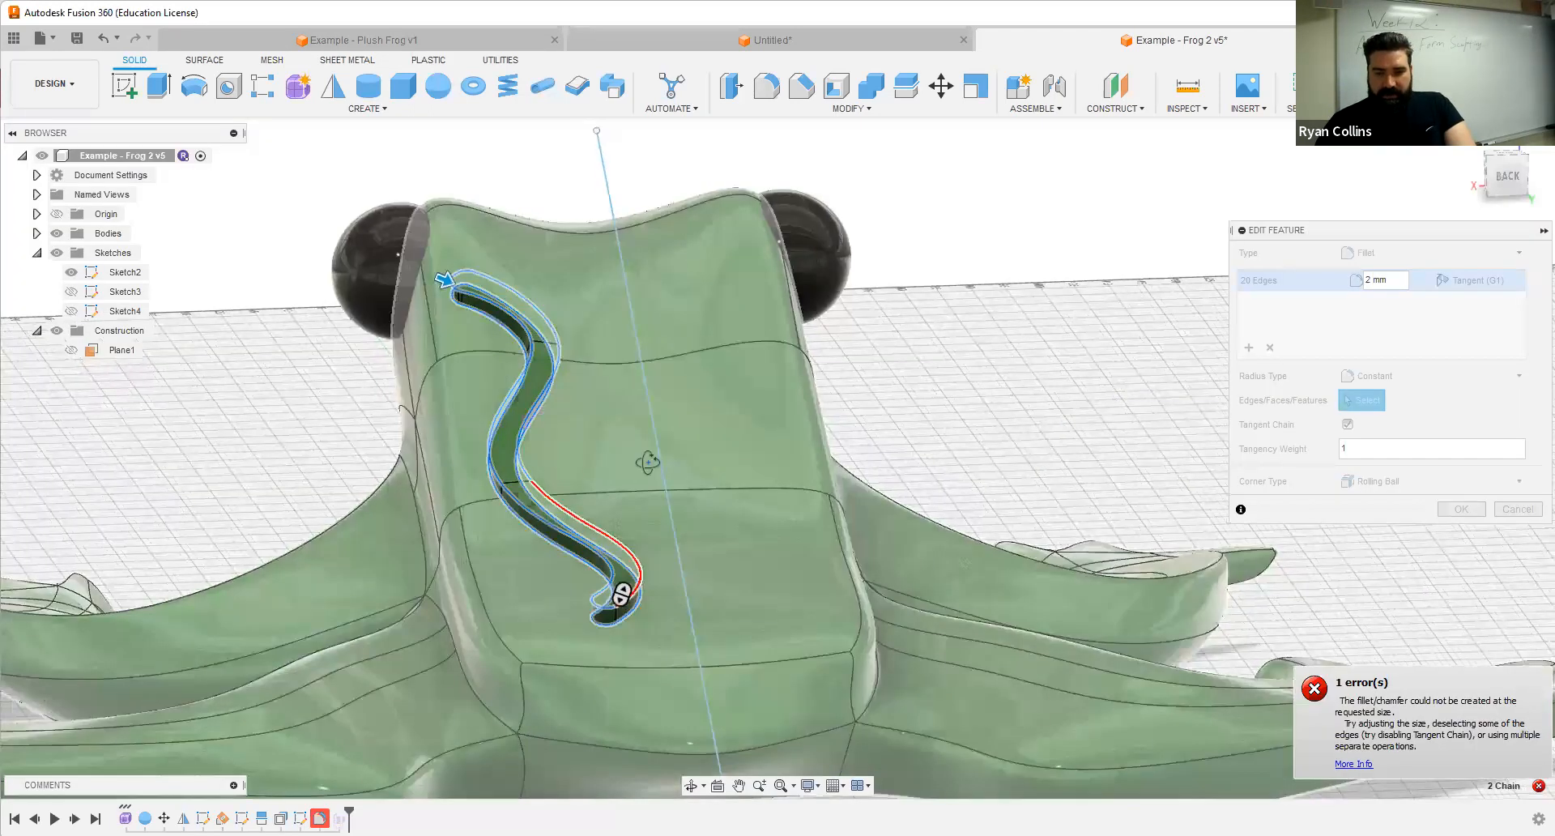
pyautogui.keyDown('shift'); pyautogui.moveTo(610, 552); pyautogui.dragTo(569, 458, button='middle'); pyautogui.keyUp('shift')
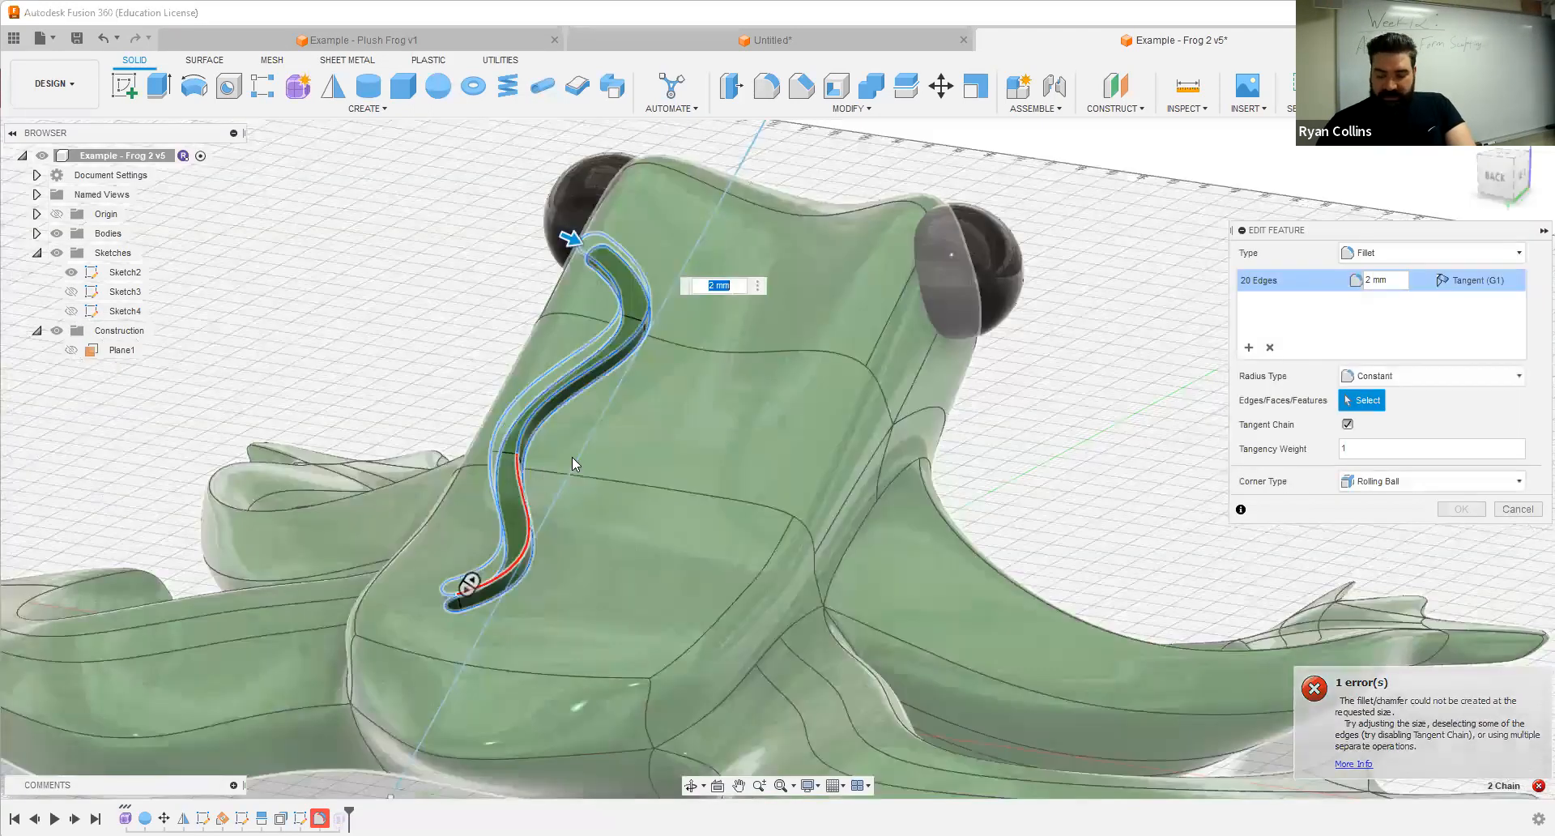
# Step: Try smaller radii of 1.5, 1 and 0.5 mm on all edges in the strip's fillet
pyautogui.write('1.5')
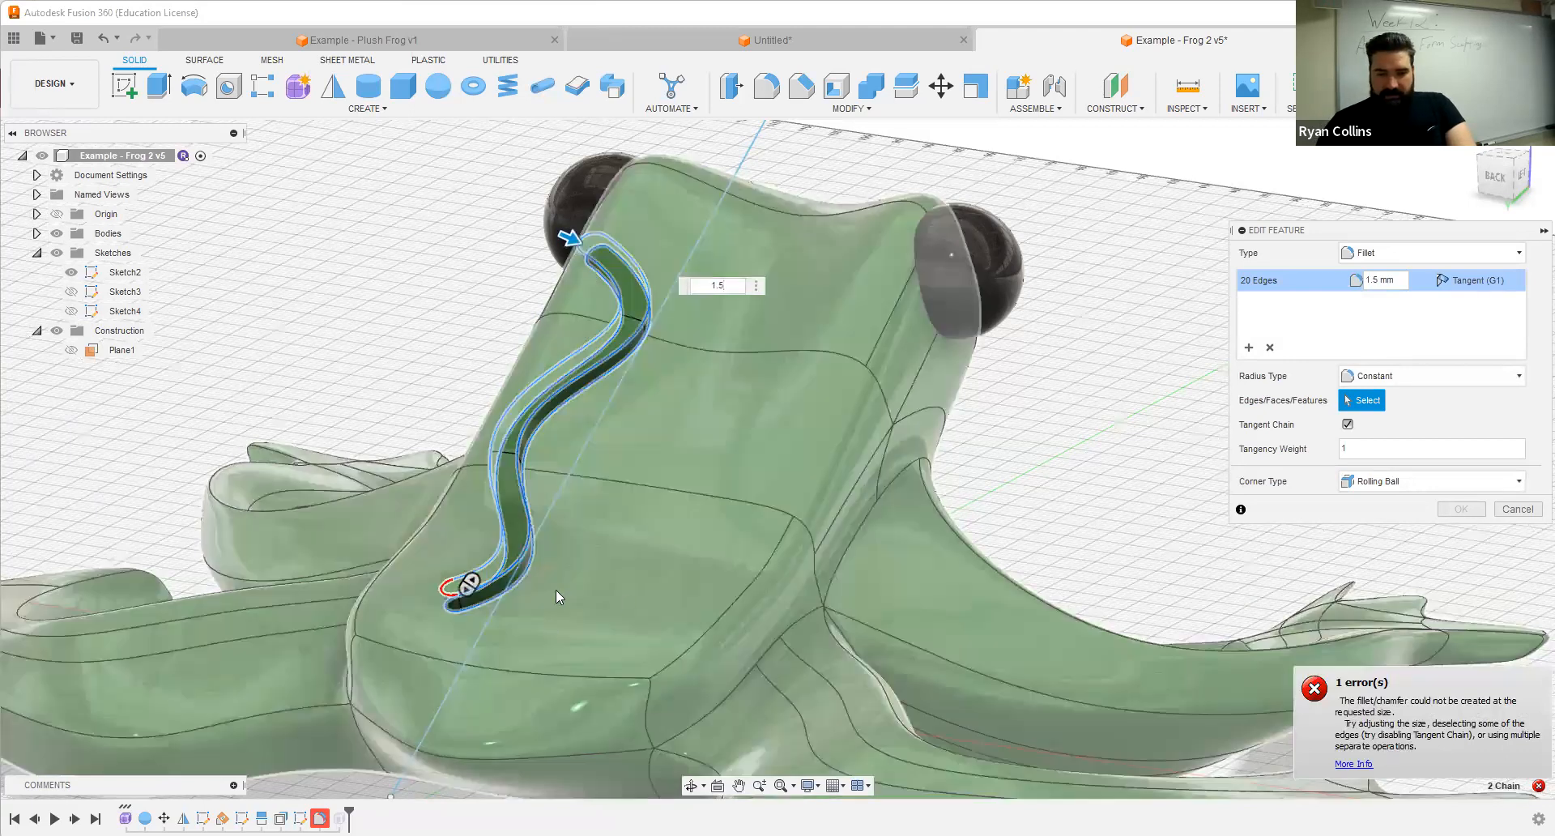
pyautogui.press('BackSpace')
pyautogui.press('BackSpace')
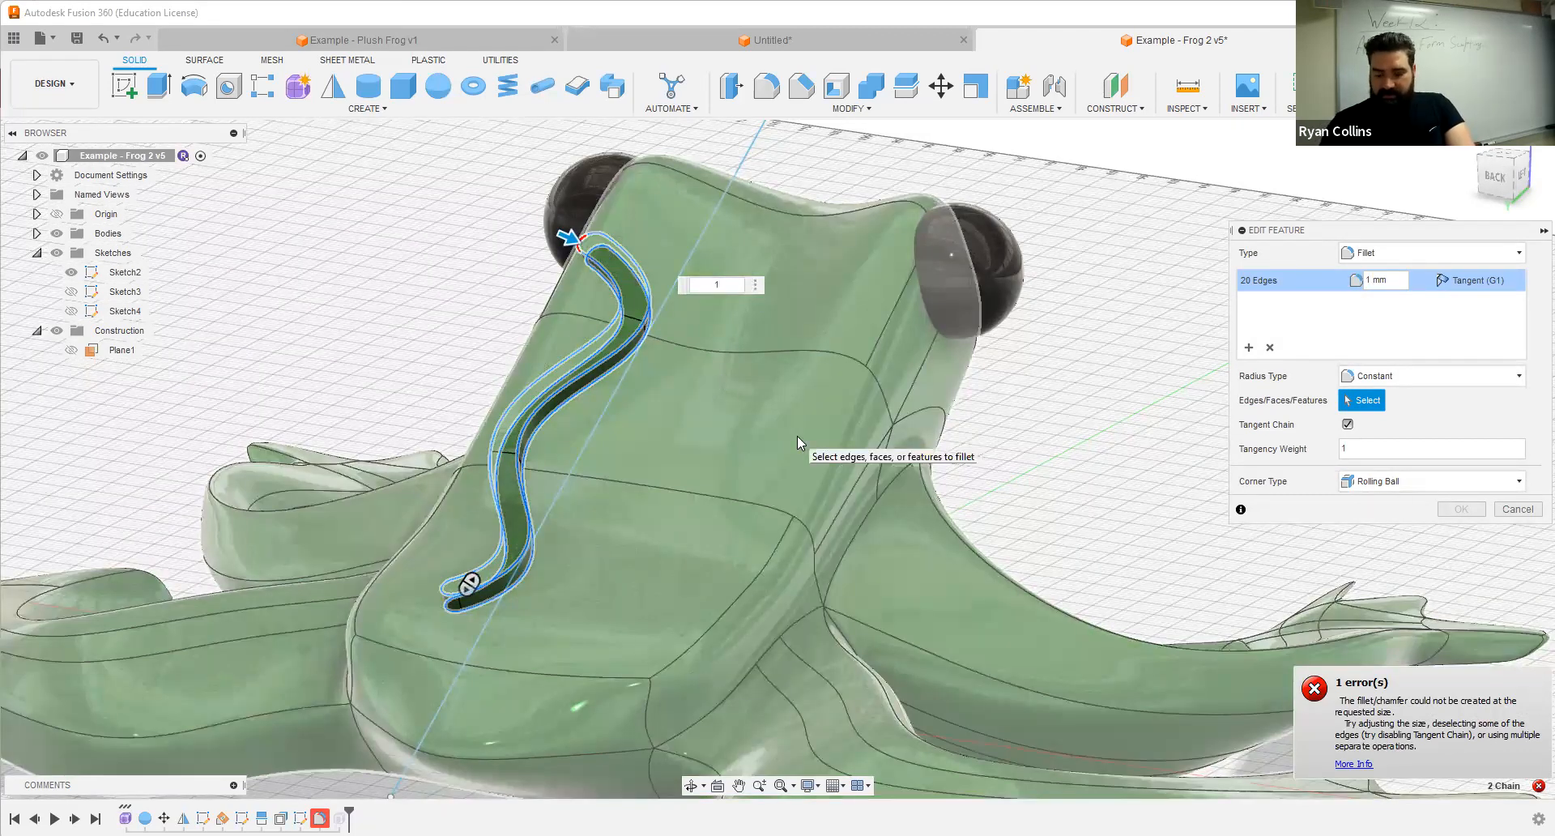
pyautogui.press('BackSpace')
pyautogui.write('.5')
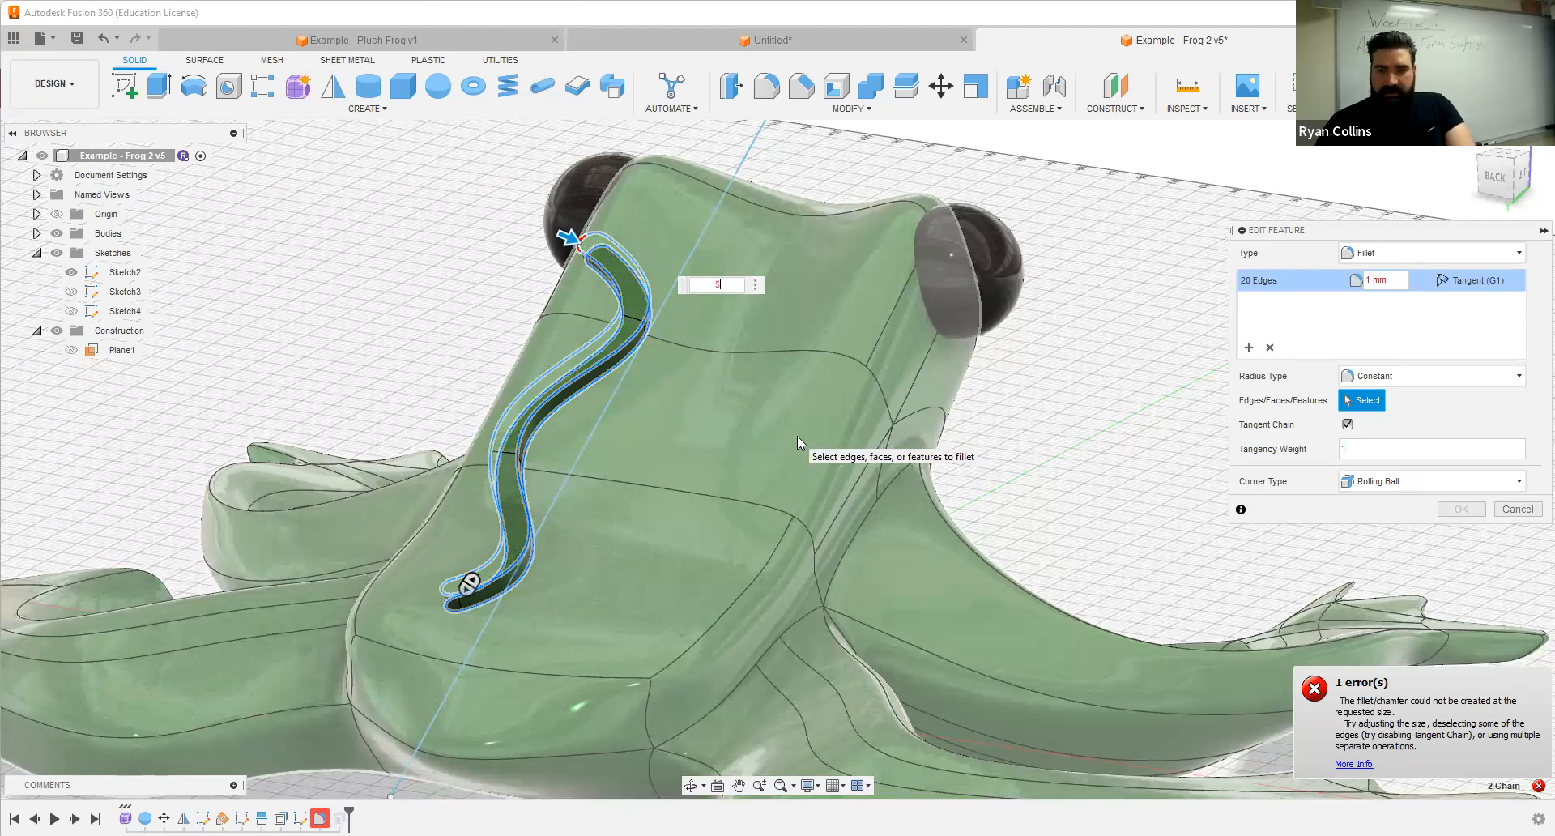
pyautogui.press('BackSpace')
pyautogui.write('1')
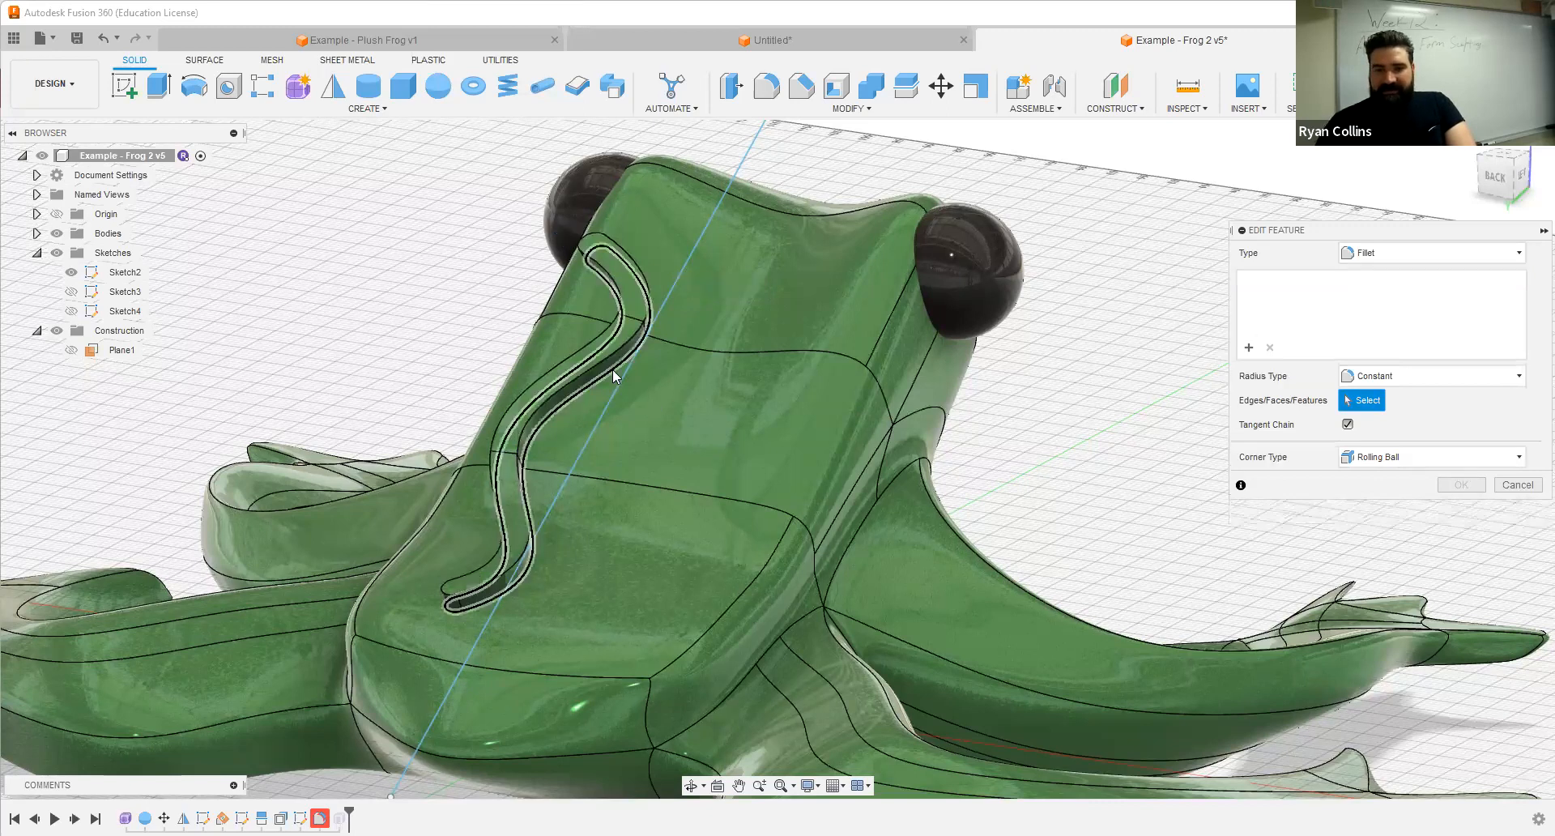
# Step: Rebuild the strip's fillet with separate selection sets: 2 mm along its base edges and 0.5 mm along its top edges
pyautogui.click(811, 446)
pyautogui.write('2')
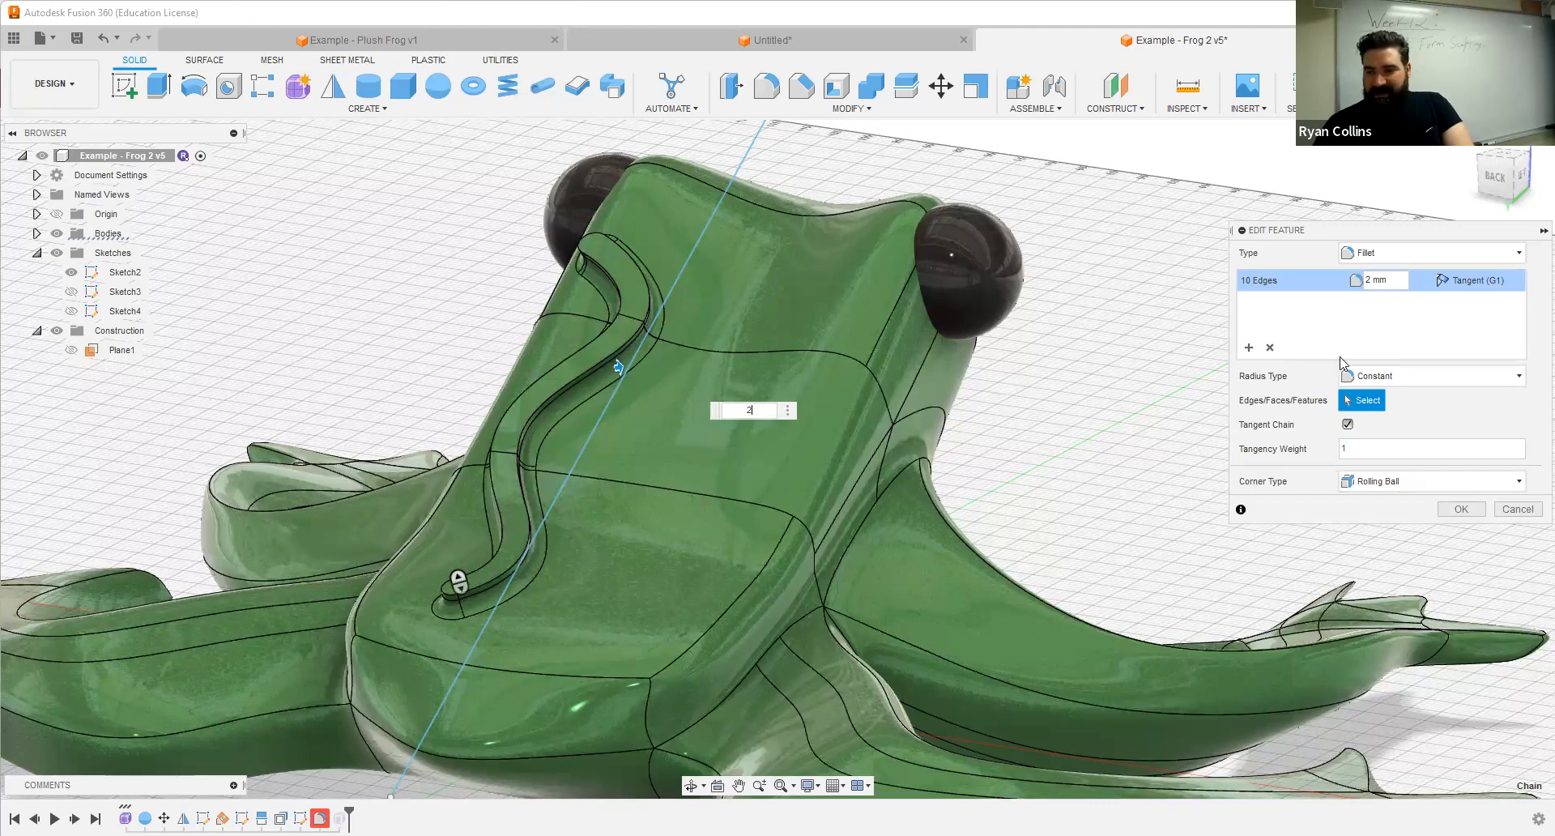
pyautogui.click(1254, 352)
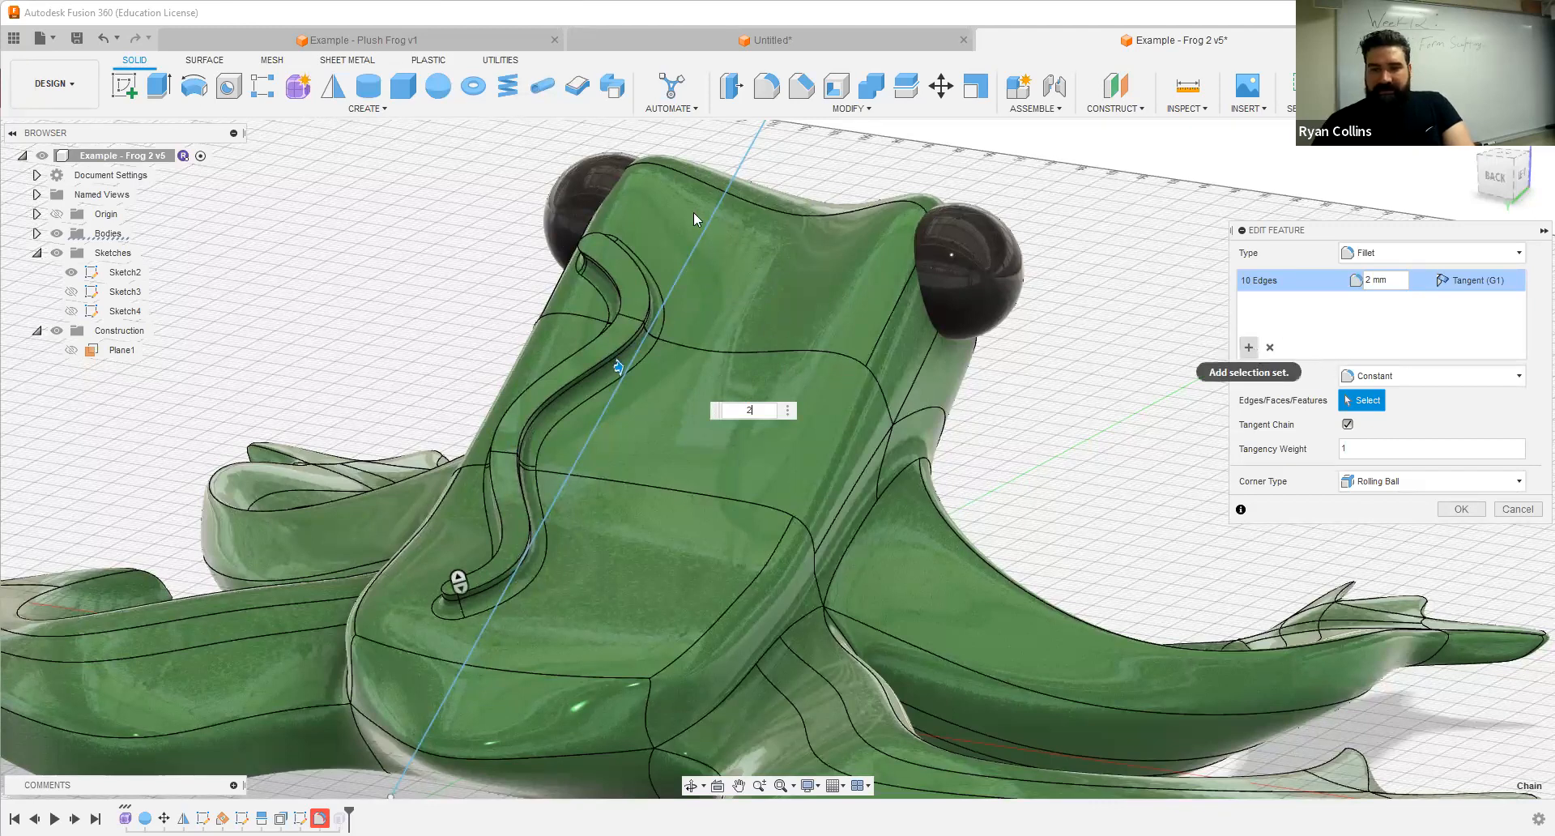
pyautogui.click(645, 274)
pyautogui.write('.5')
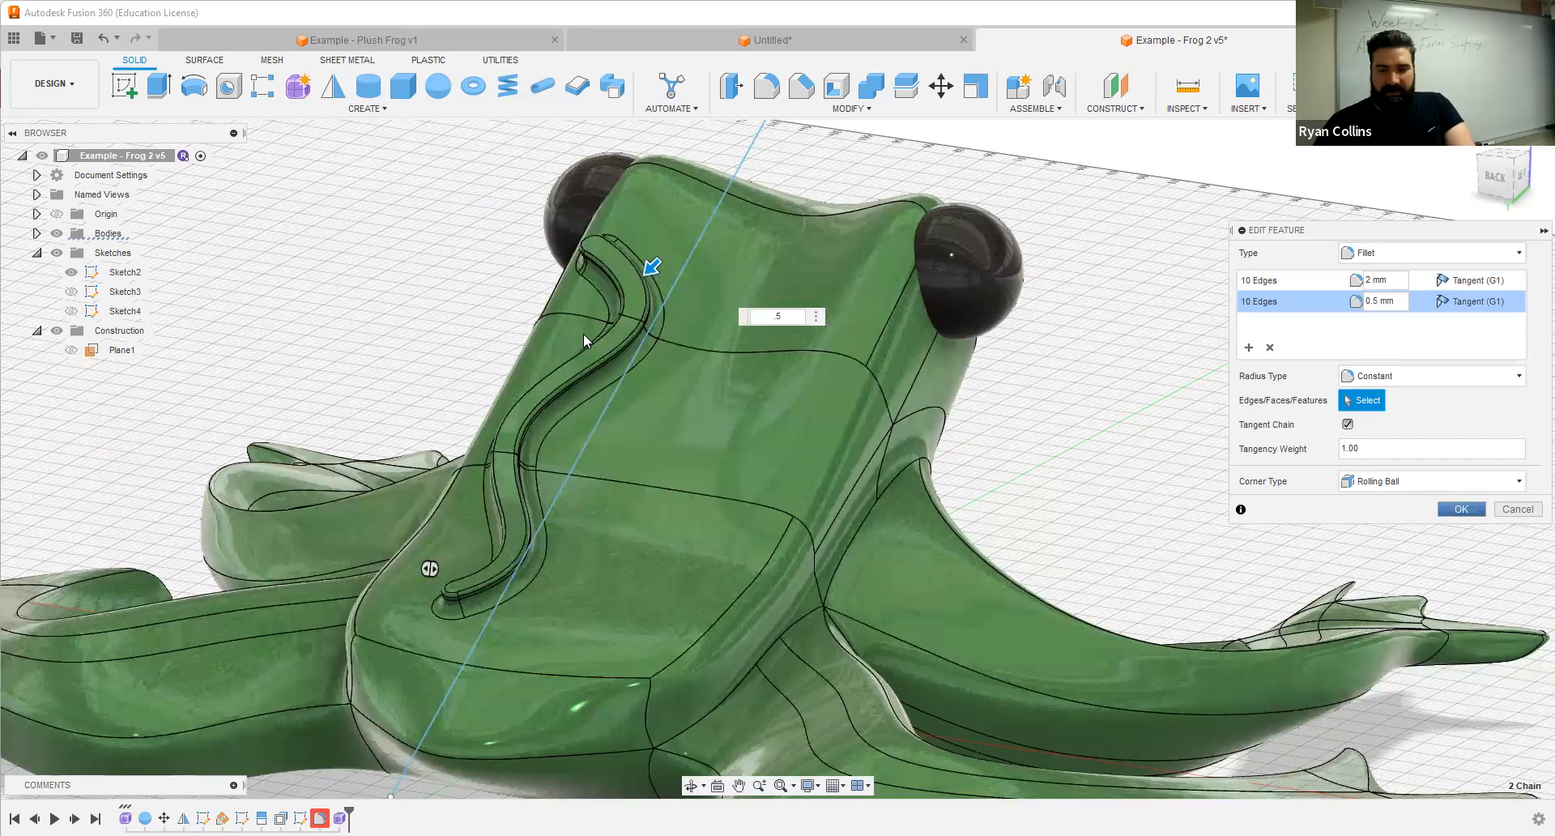
pyautogui.press('Return')
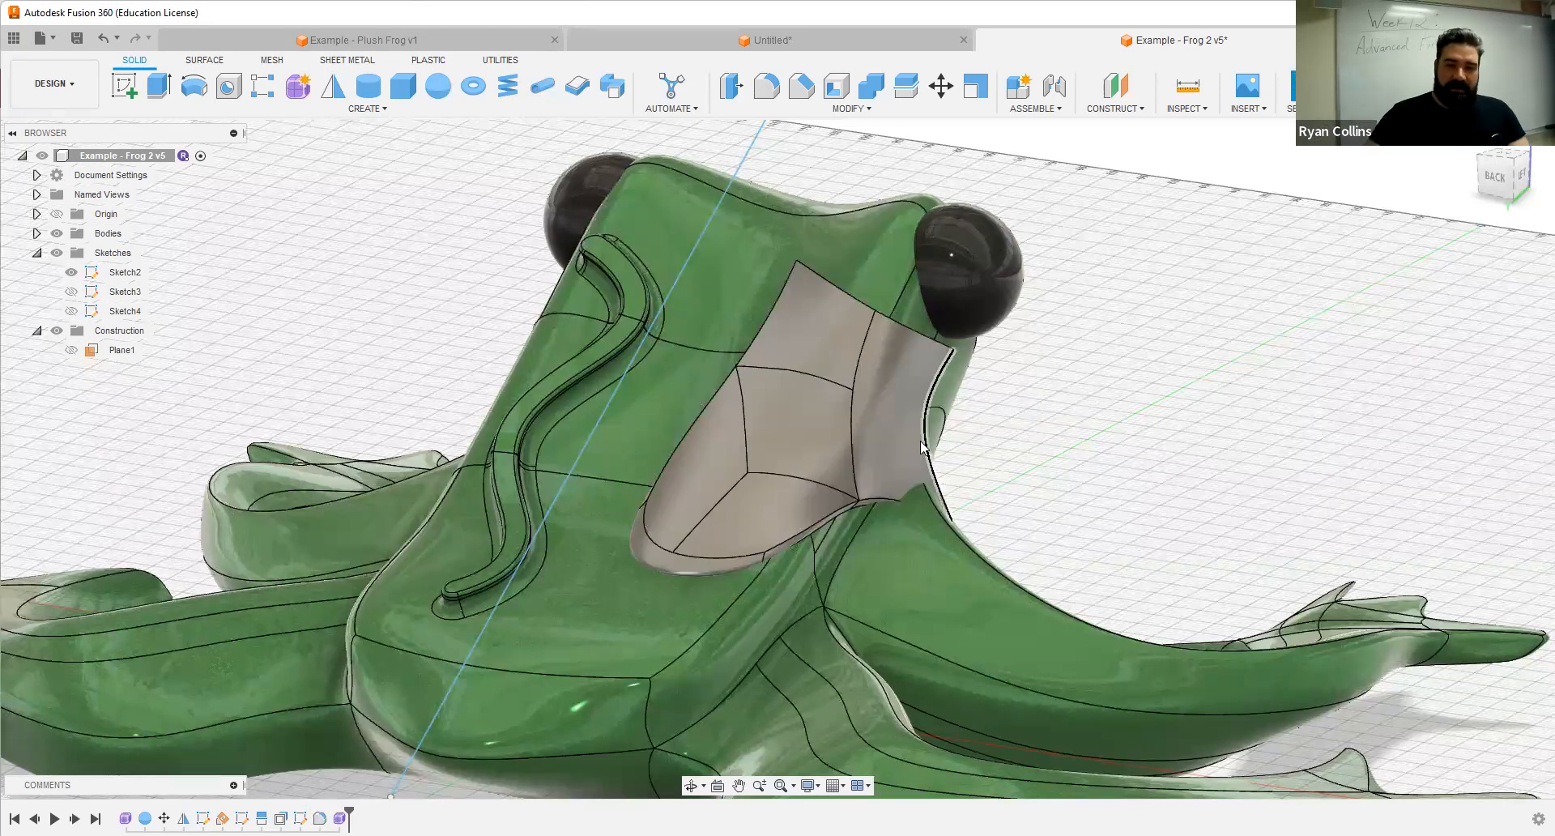
# Step: Examine the strip's fillet and the thickened patch from the back, side and front of the frog
pyautogui.scroll(-3, 785, 481)
pyautogui.moveTo(719, 471)
pyautogui.keyDown('shift'); pyautogui.mouseDown(button='middle')
pyautogui.moveTo(1031, 469)
pyautogui.moveTo(1010, 486)
pyautogui.moveTo(709, 455)
pyautogui.mouseUp(button='middle'); pyautogui.keyUp('shift')
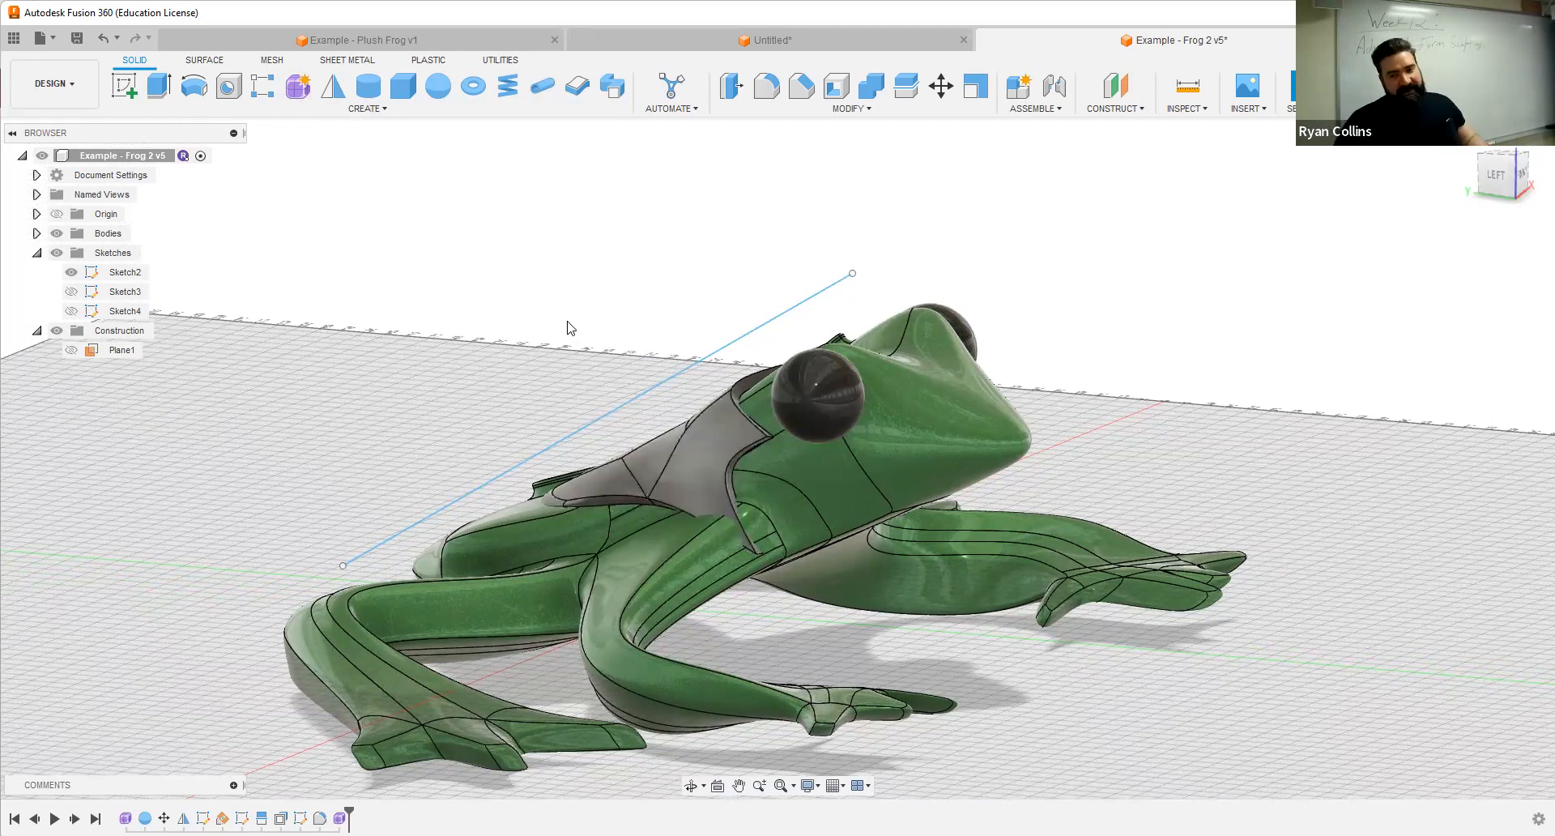
pyautogui.click(665, 453)
pyautogui.keyDown('shift'); pyautogui.moveTo(583, 374); pyautogui.dragTo(700, 343, button='middle'); pyautogui.keyUp('shift')
pyautogui.keyDown('shift'); pyautogui.moveTo(830, 445); pyautogui.dragTo(810, 434, button='middle'); pyautogui.keyUp('shift')
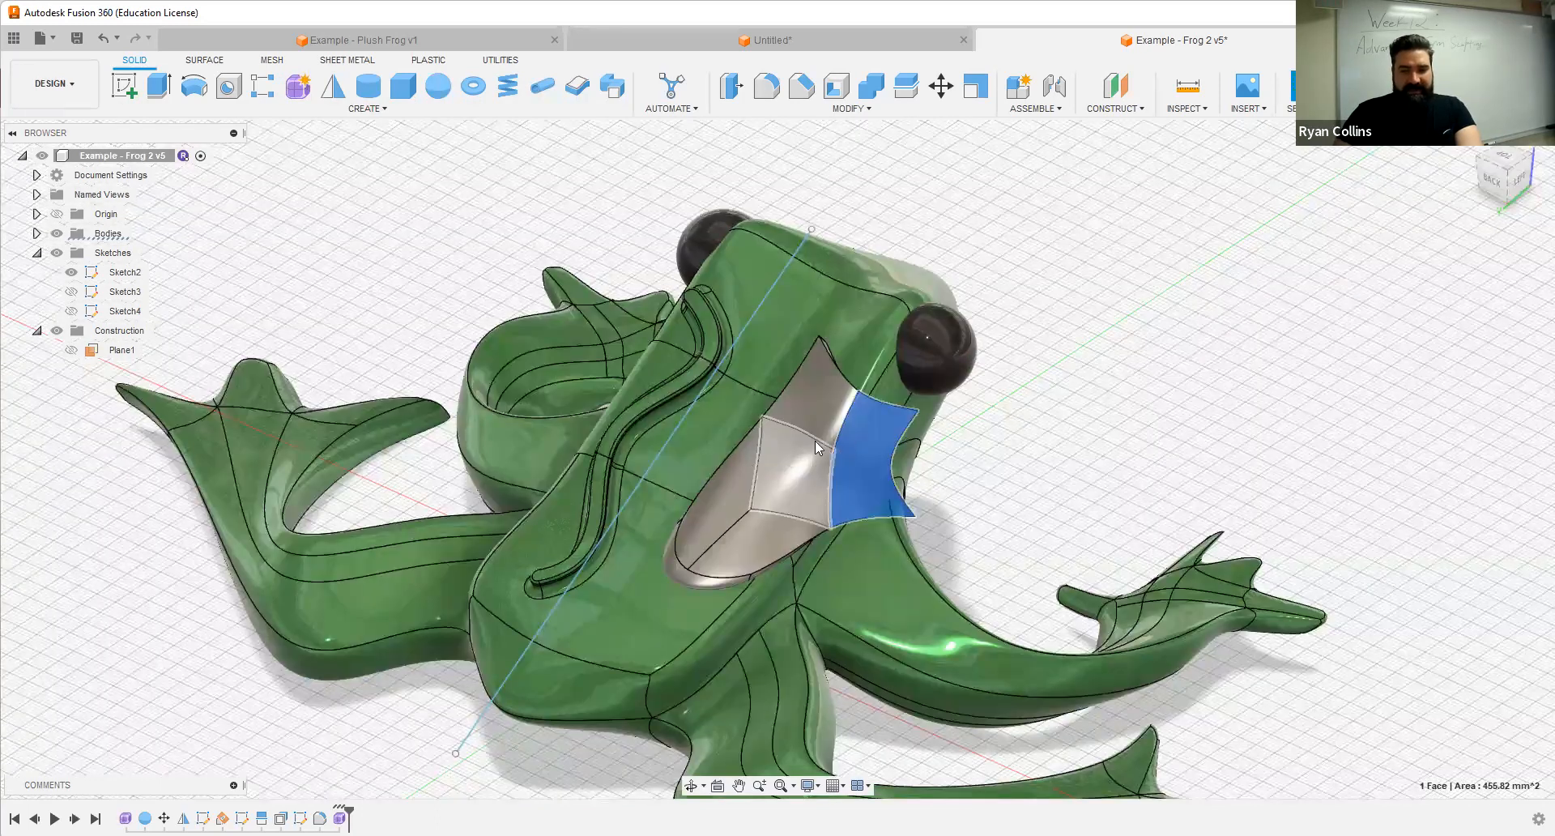
pyautogui.click(1142, 382)
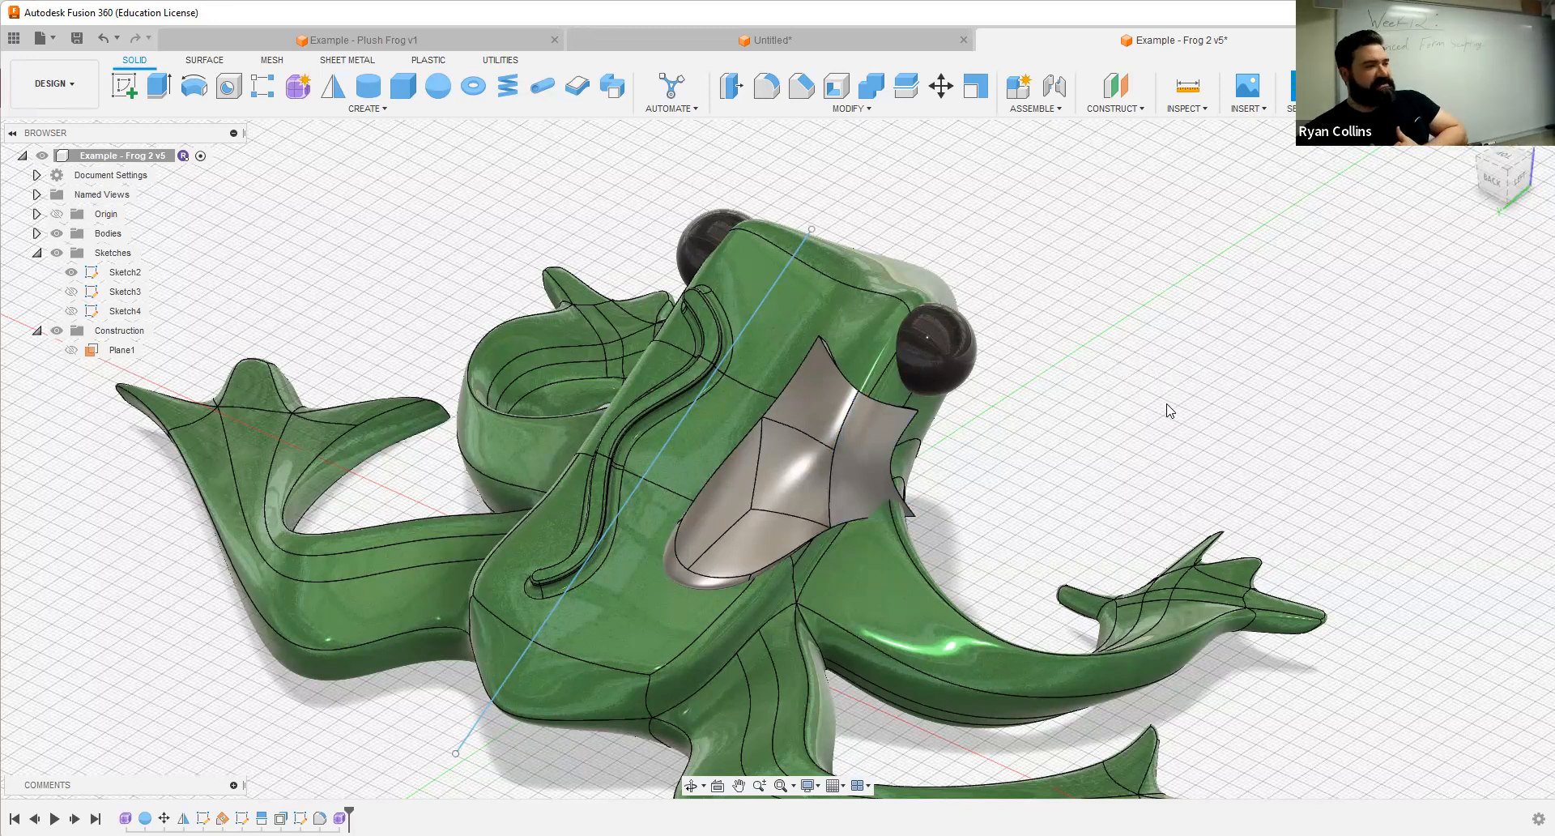
pyautogui.scroll(-5, 1045, 406)
pyautogui.keyDown('shift'); pyautogui.moveTo(990, 419); pyautogui.dragTo(926, 368, button='middle'); pyautogui.keyUp('shift')
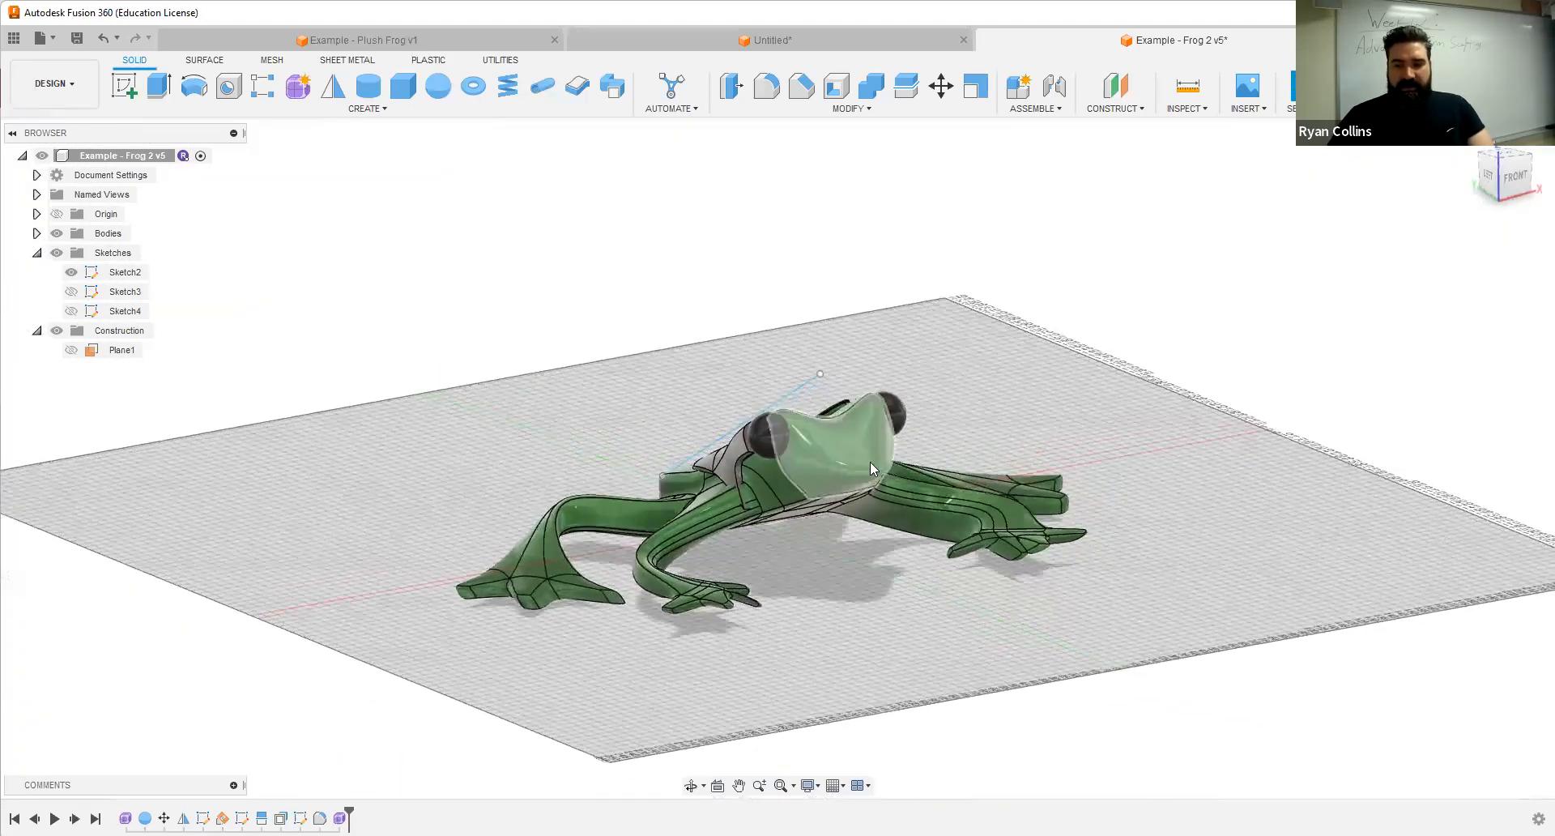
pyautogui.scroll(3, 886, 483)
pyautogui.scroll(2, 886, 483)
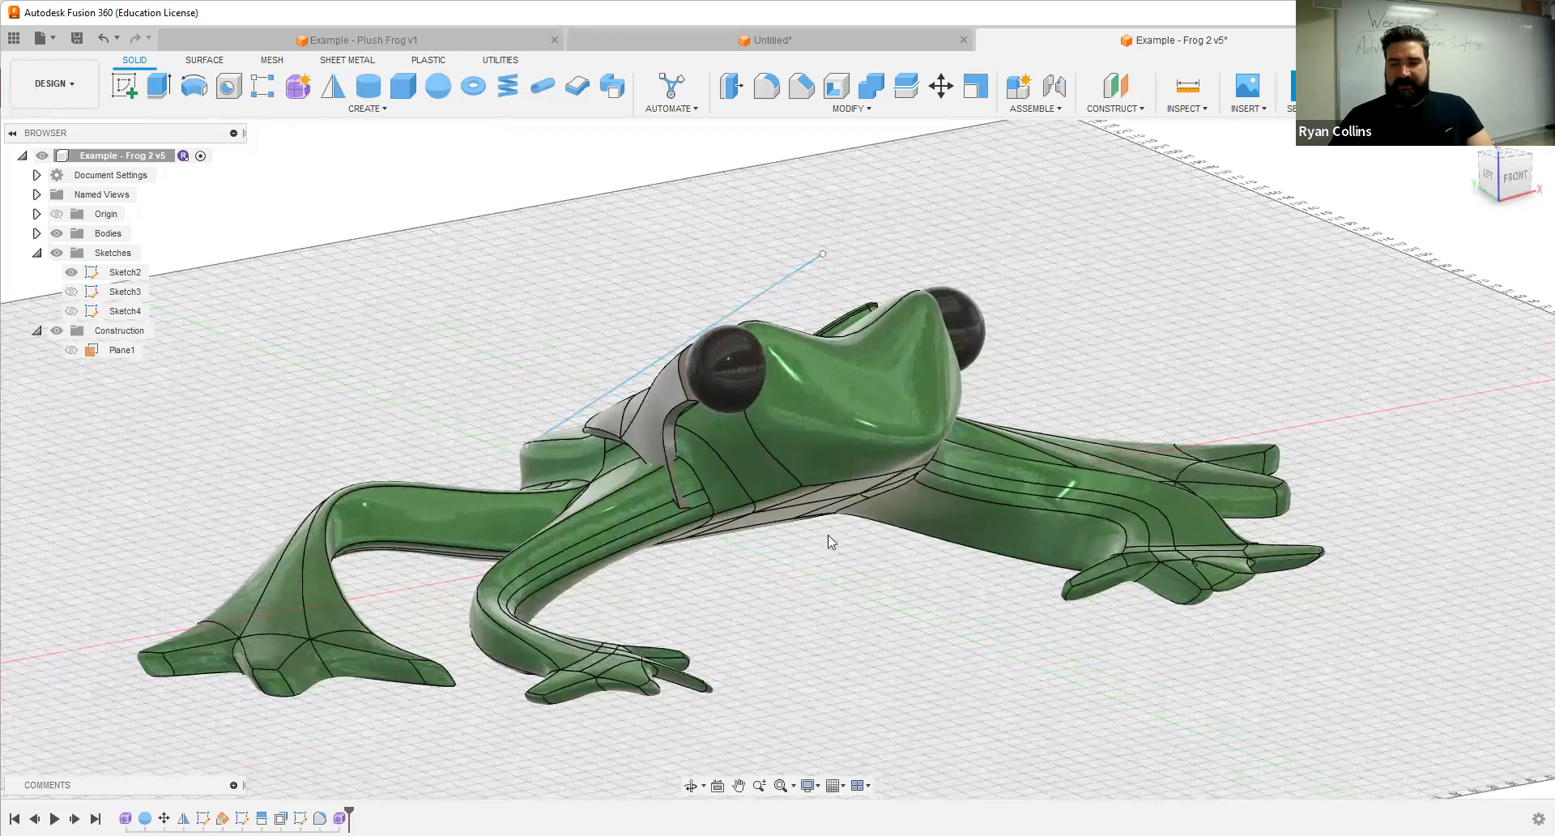
# Step: Sketch a fit point spline on the side plane, running from just beyond the snout tip back across the frog's head
pyautogui.click(1489, 179)
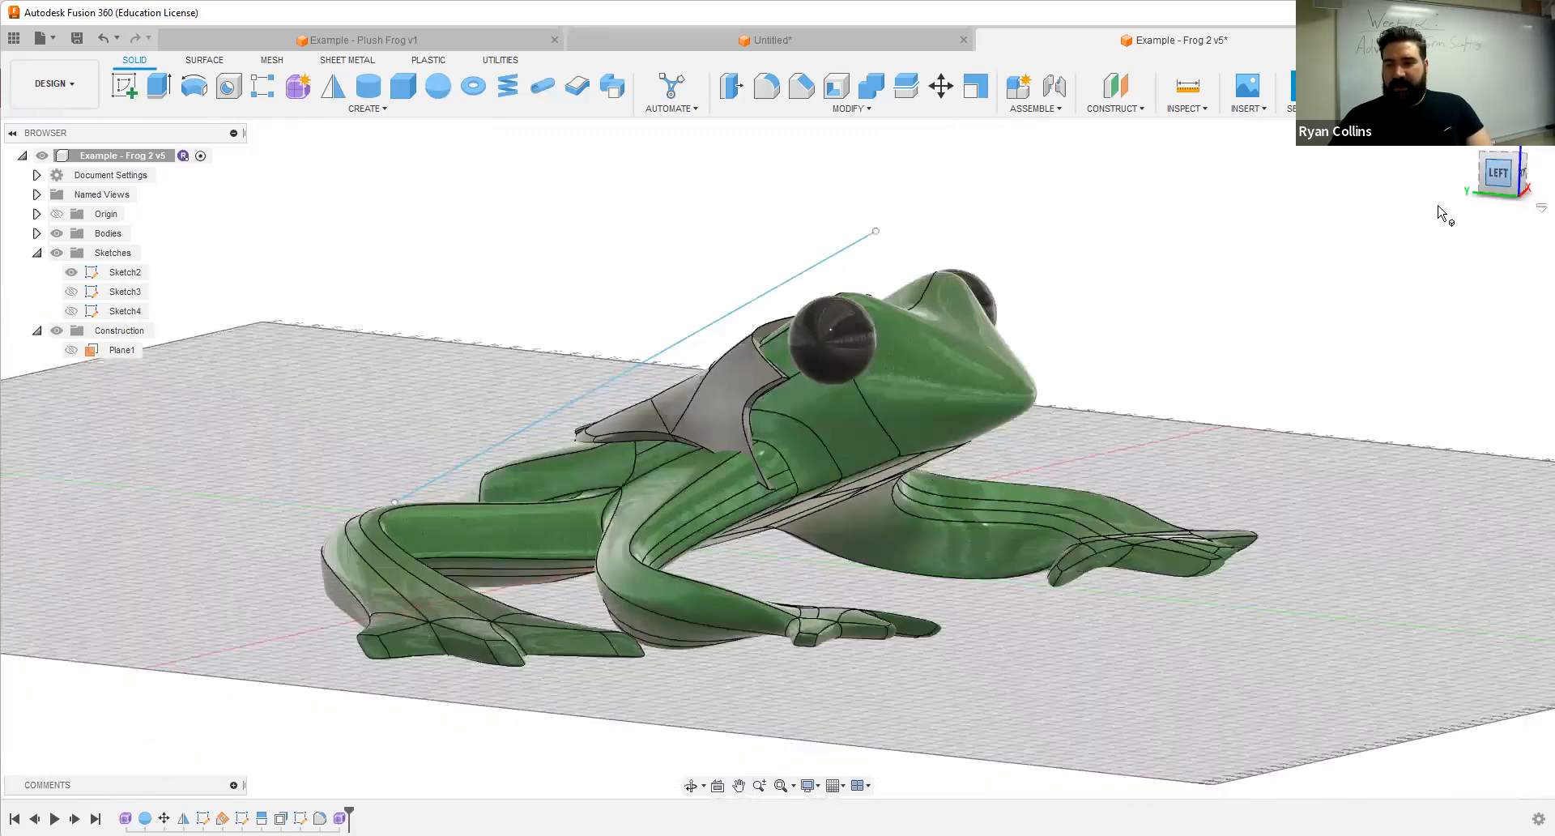
pyautogui.click(124, 84)
pyautogui.click(640, 500)
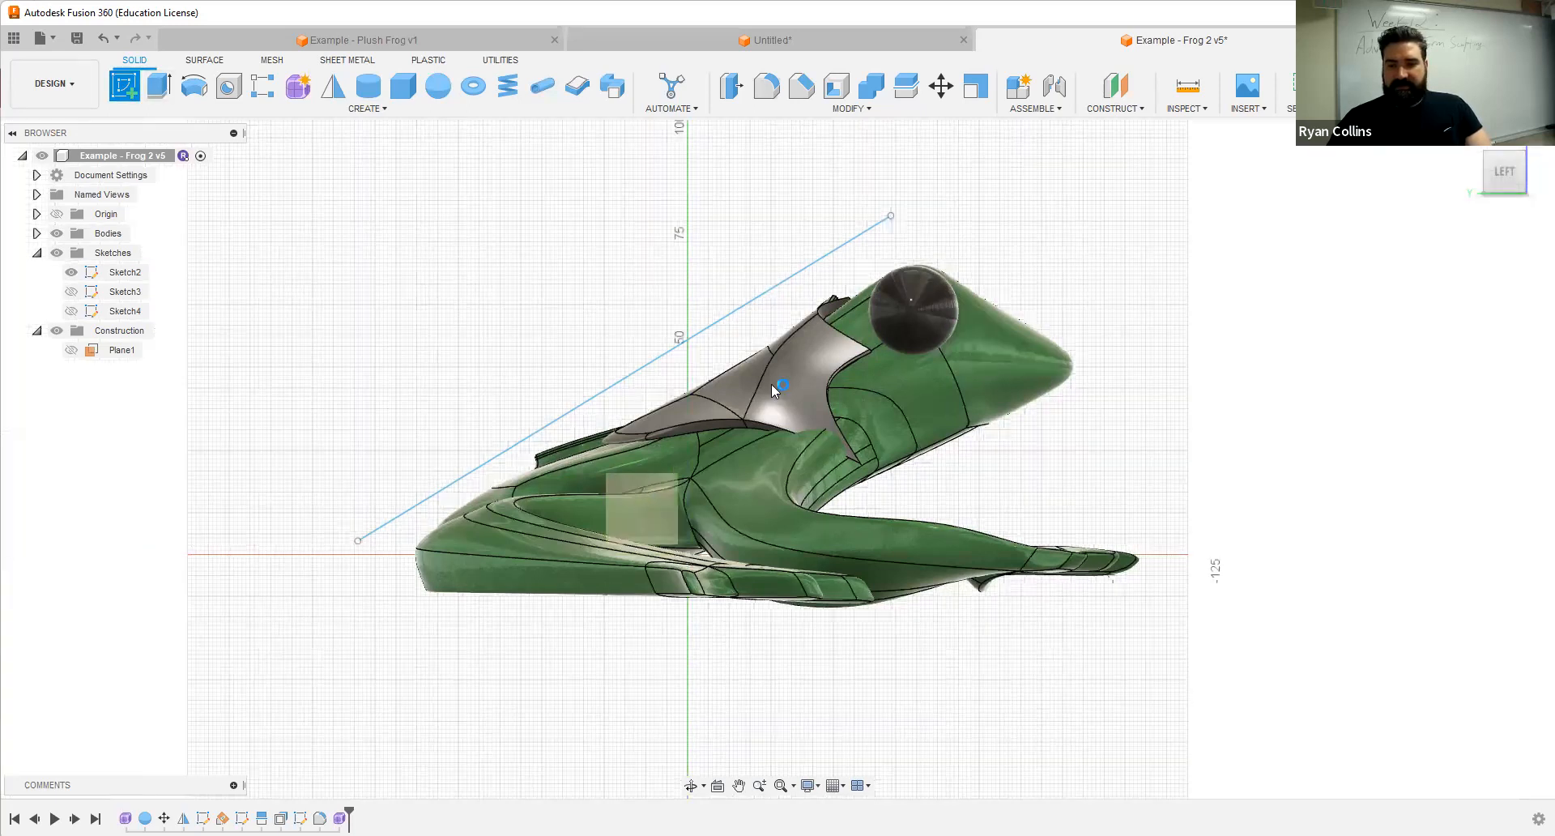
pyautogui.click(264, 85)
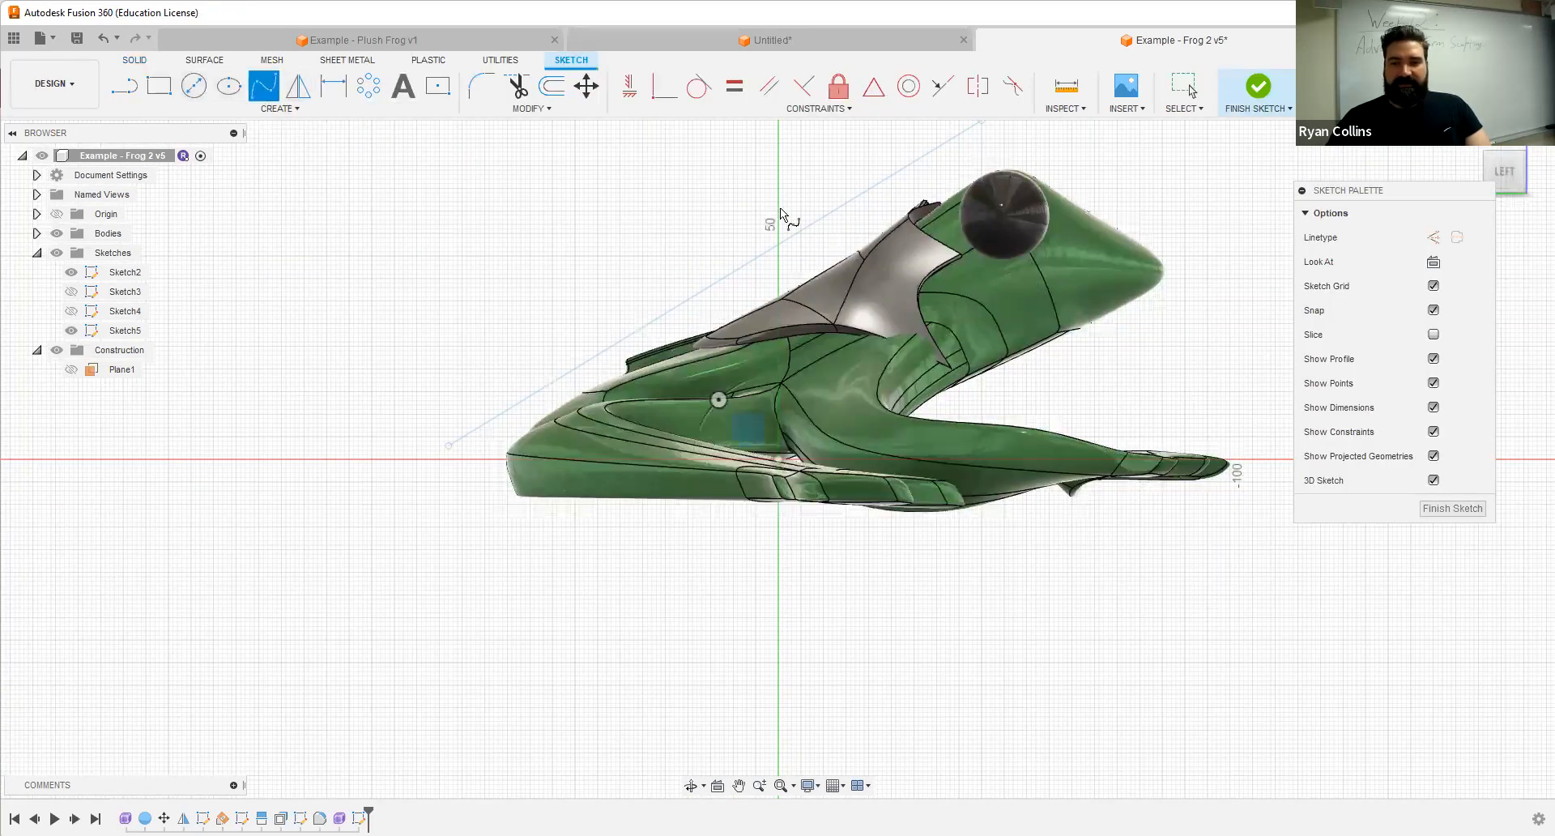
pyautogui.click(1180, 274)
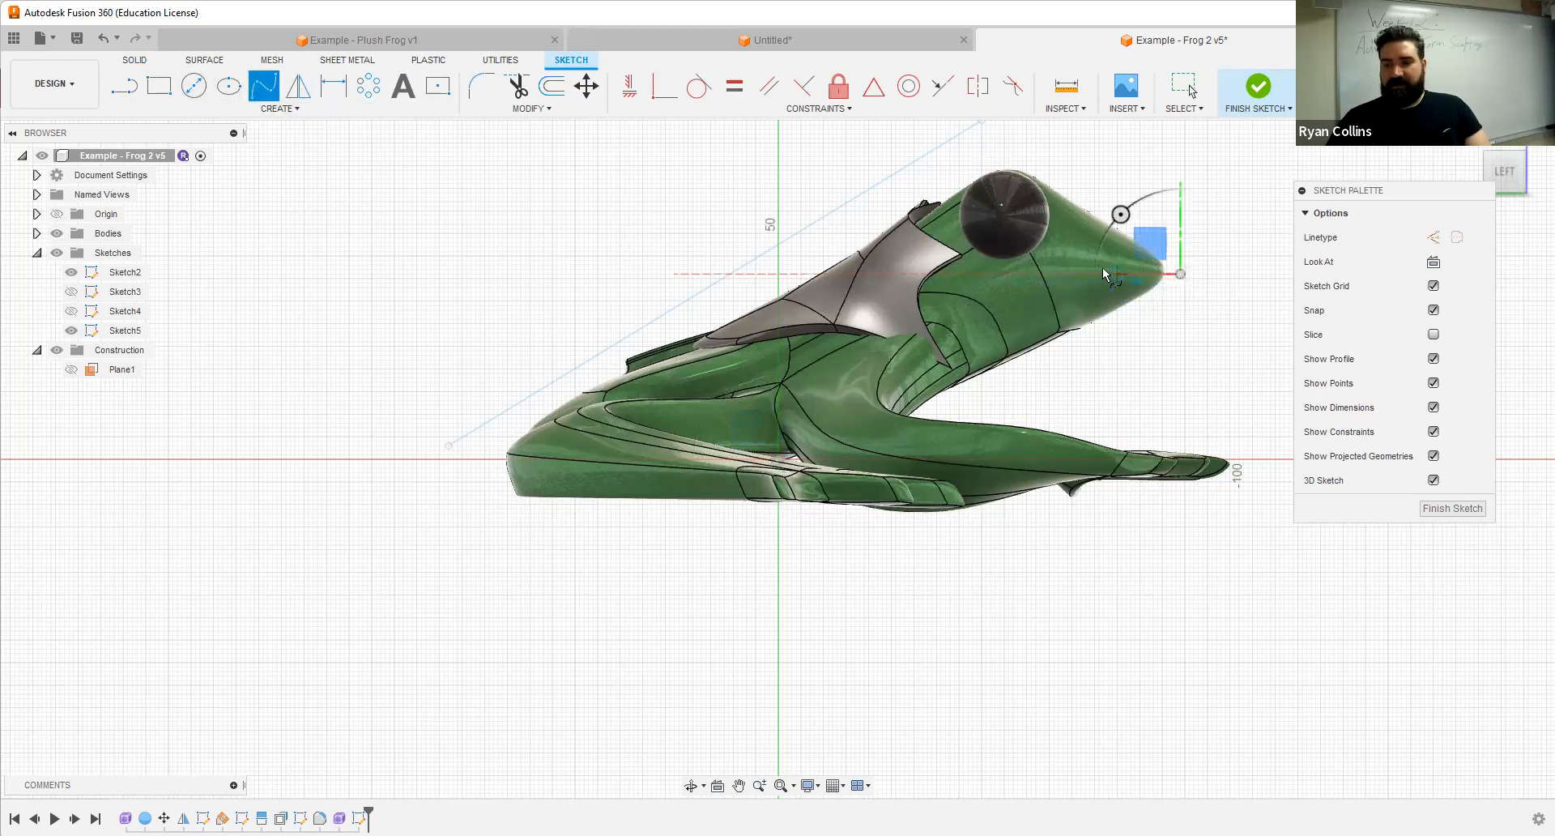
pyautogui.click(1103, 273)
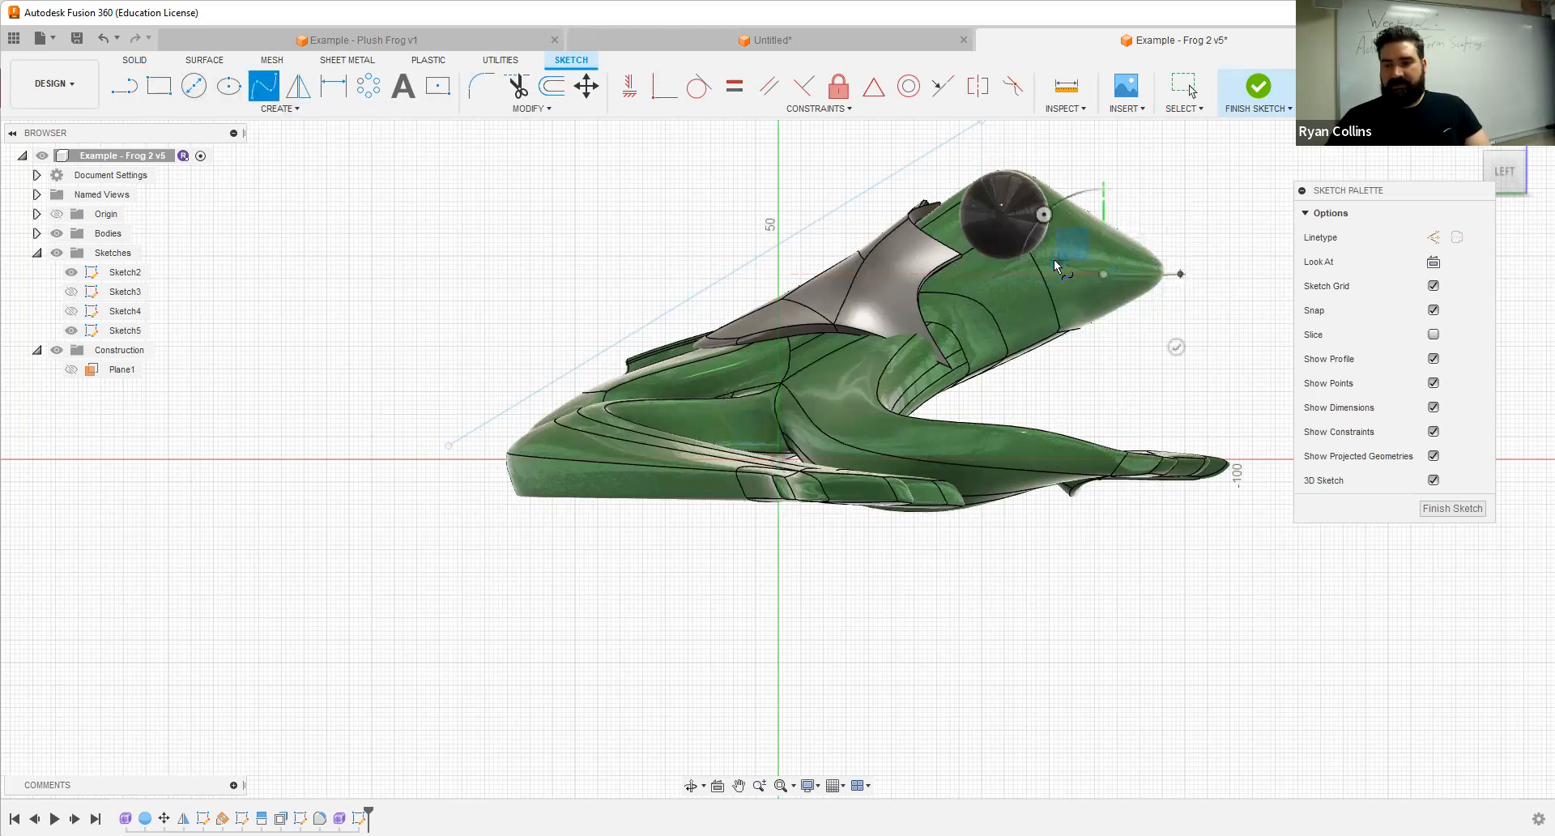
pyautogui.click(1053, 264)
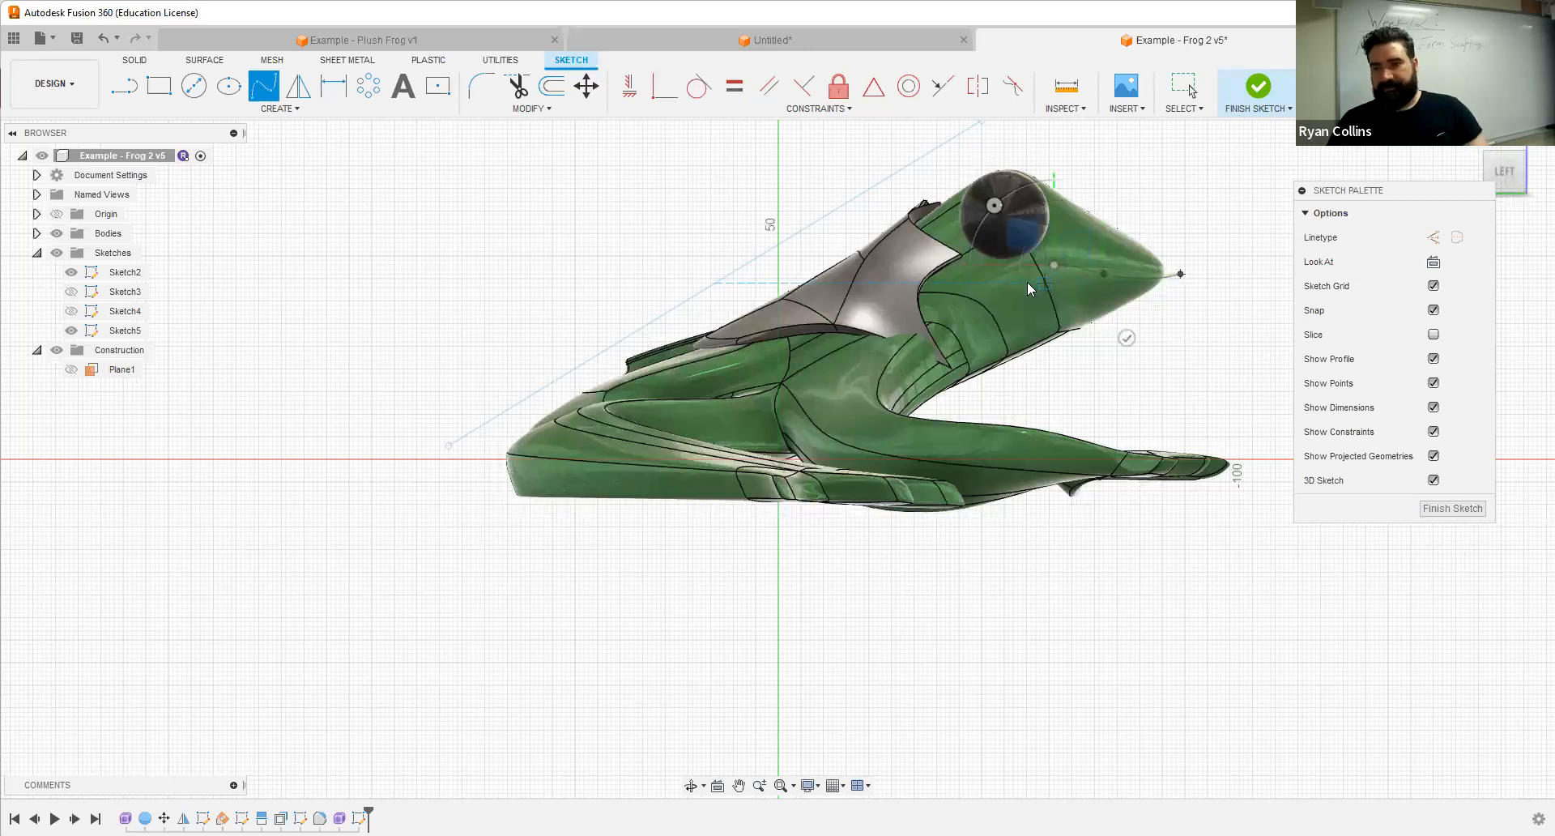
pyautogui.press('Escape')
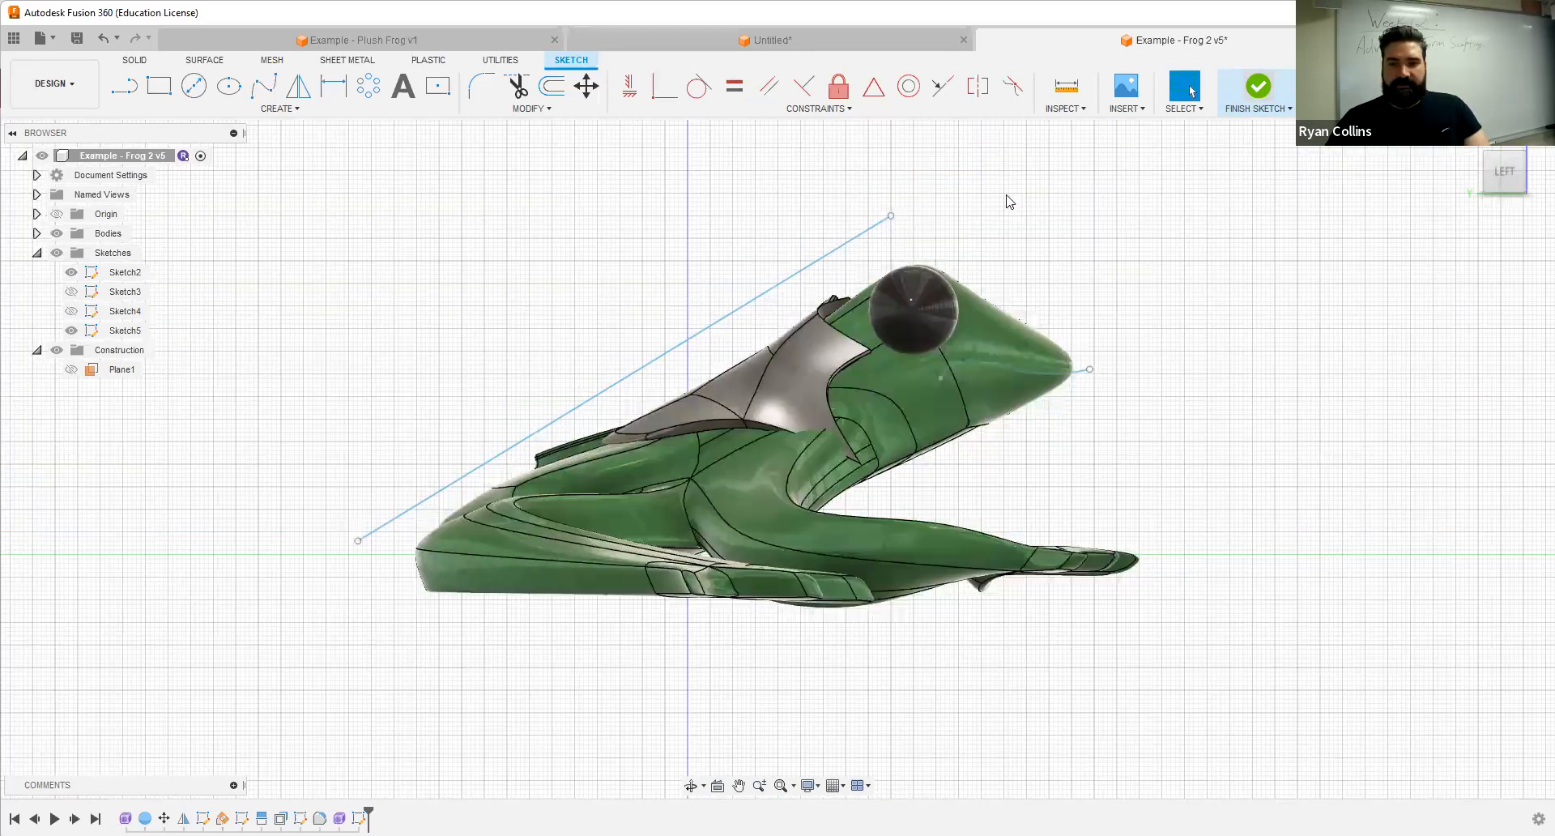
# Step: Try to split the three faces around the frog's head with the snout spline, using Split Face
pyautogui.click(838, 108)
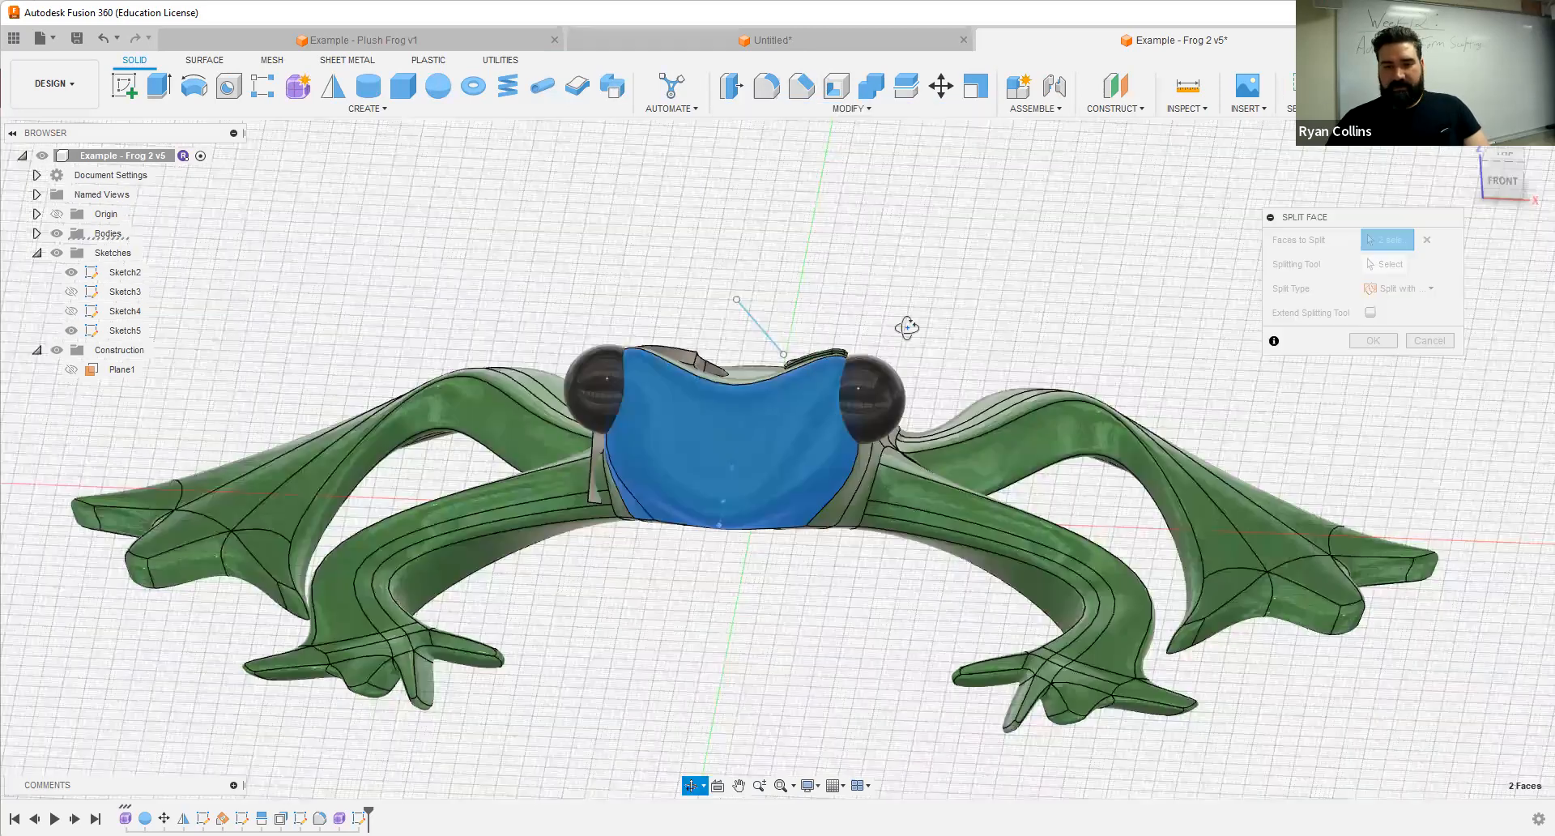
pyautogui.keyDown('shift'); pyautogui.moveTo(907, 327); pyautogui.dragTo(750, 361, button='middle'); pyautogui.keyUp('shift')
pyautogui.click(750, 354)
pyautogui.keyDown('shift'); pyautogui.moveTo(1077, 307); pyautogui.dragTo(1400, 270, button='middle'); pyautogui.keyUp('shift')
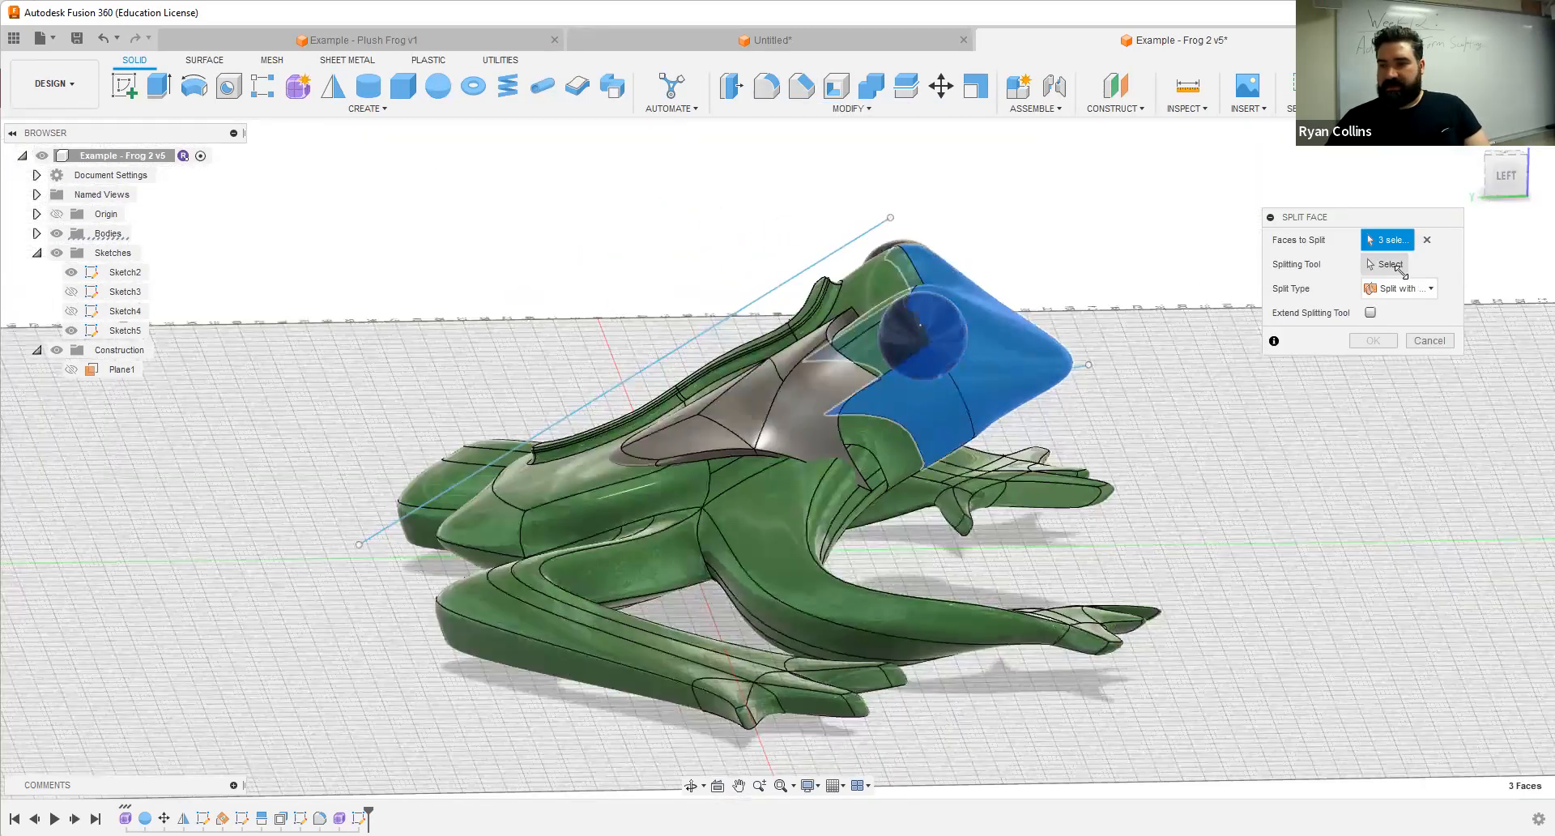
pyautogui.click(1399, 269)
pyautogui.click(1099, 351)
pyautogui.keyDown('shift'); pyautogui.moveTo(1093, 333); pyautogui.dragTo(1369, 339, button='middle'); pyautogui.keyUp('shift')
pyautogui.click(1369, 338)
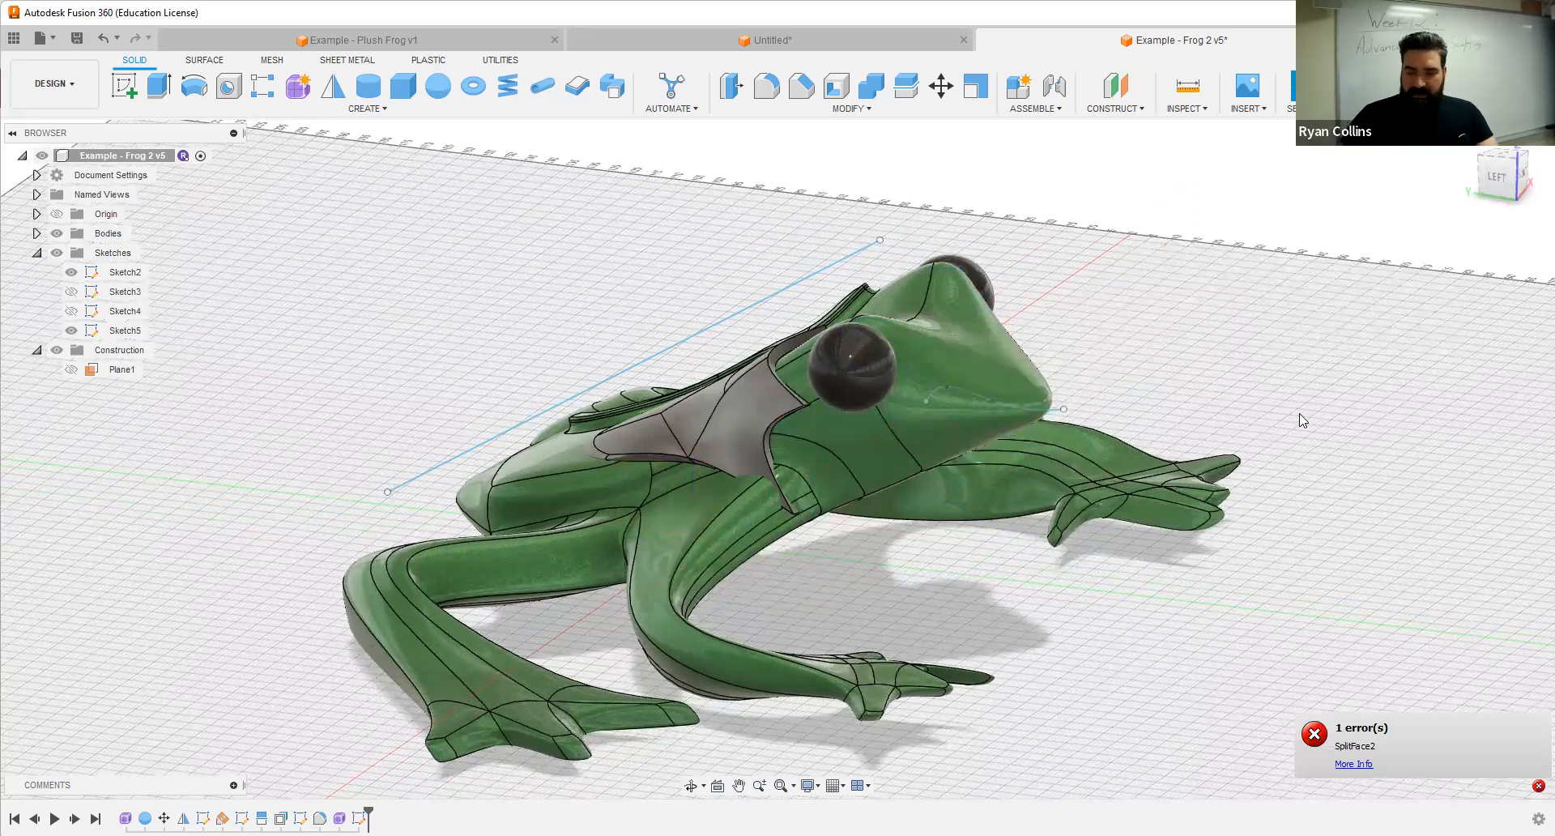
# Step: Edit the snout spline's sketch and offset the spline 2 mm downward
pyautogui.keyDown('shift'); pyautogui.moveTo(1243, 437); pyautogui.dragTo(1291, 409, button='middle'); pyautogui.keyUp('shift')
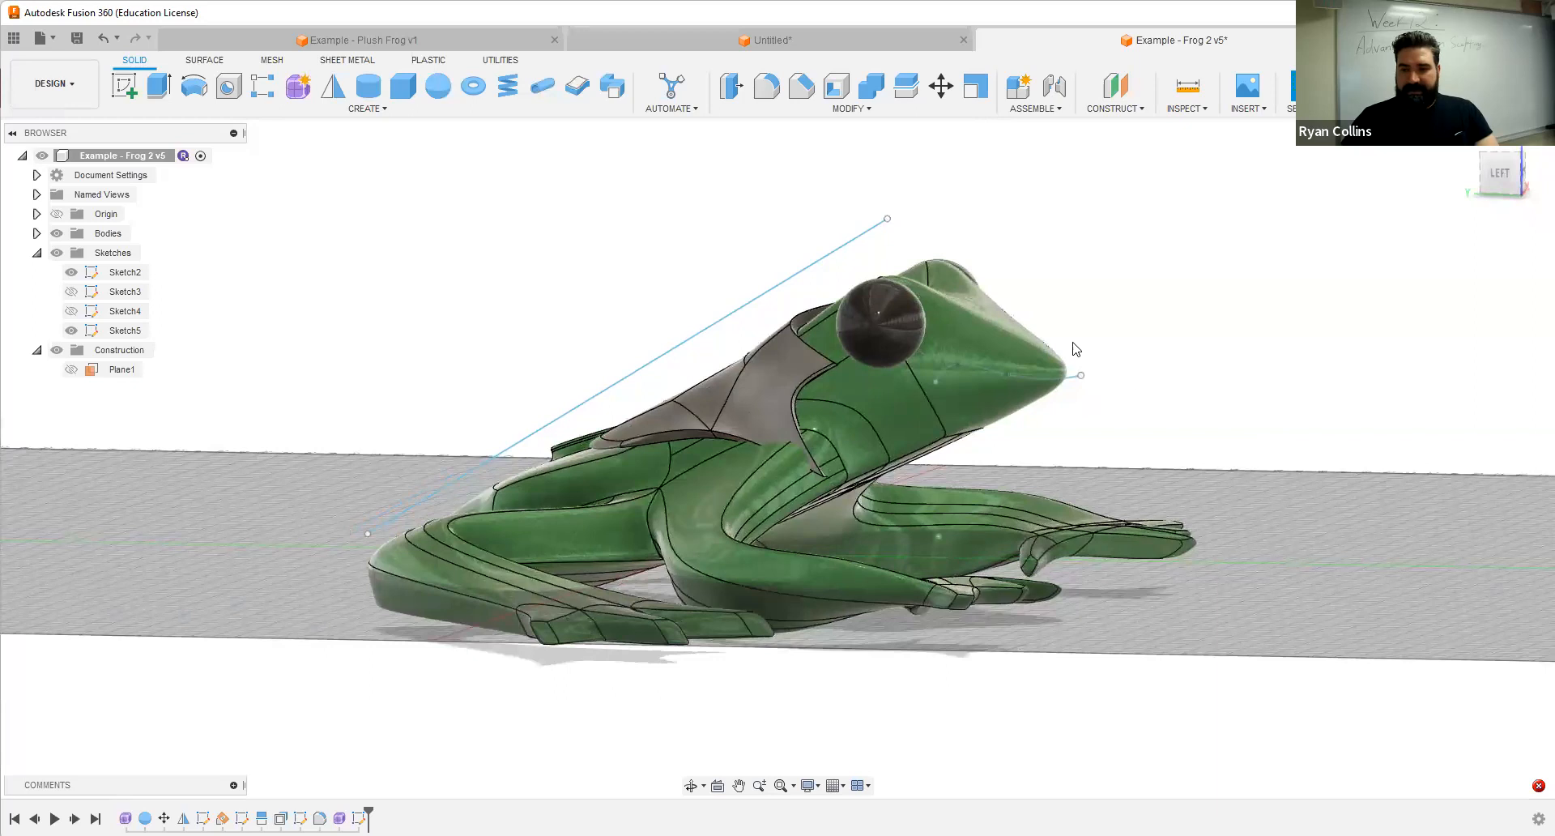
pyautogui.scroll(5, 1040, 392)
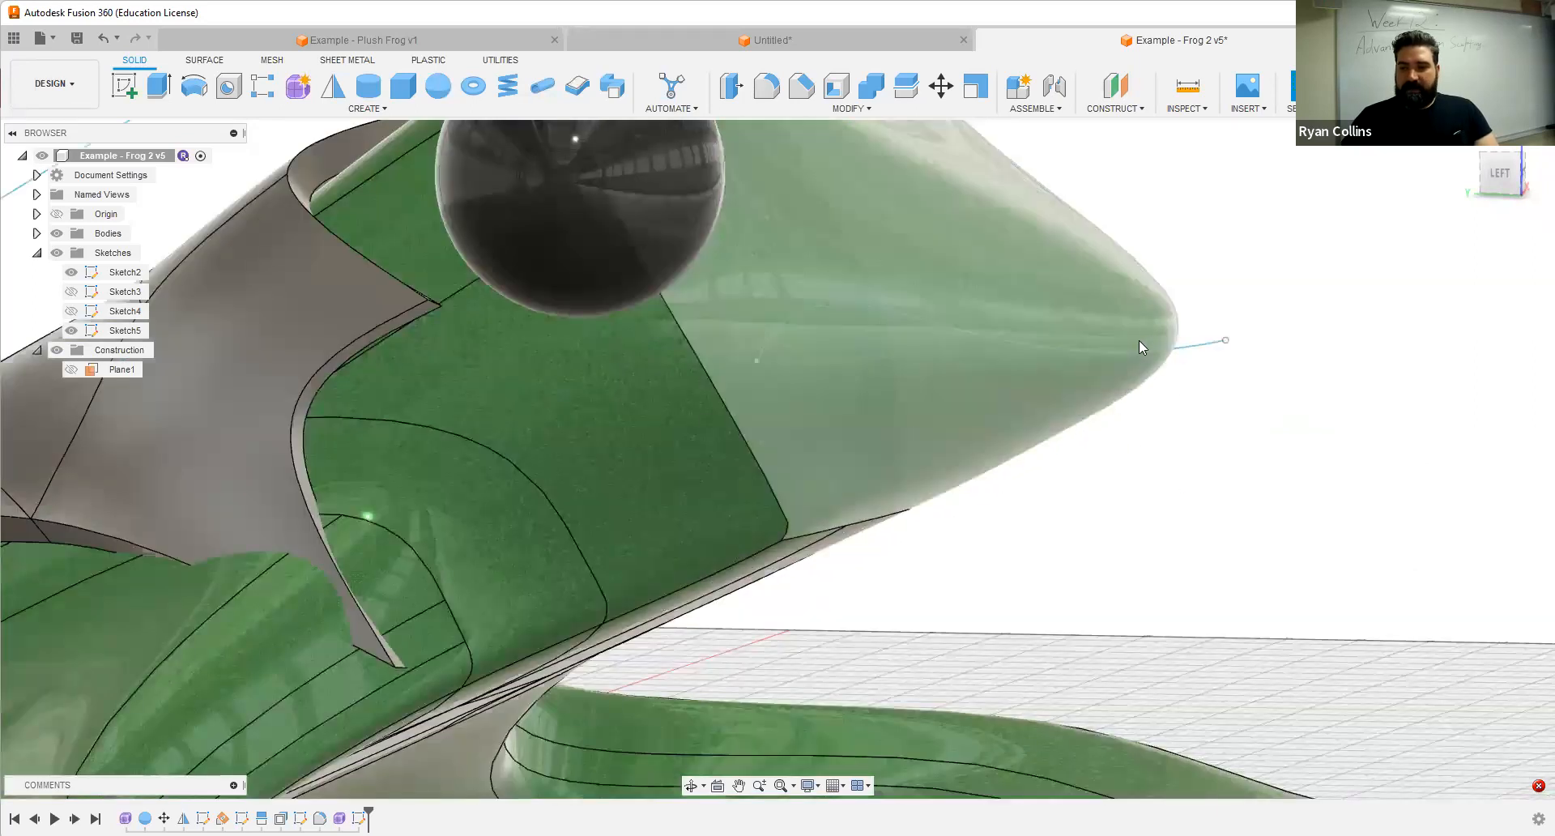
pyautogui.rightClick(384, 699)
pyautogui.click(396, 667)
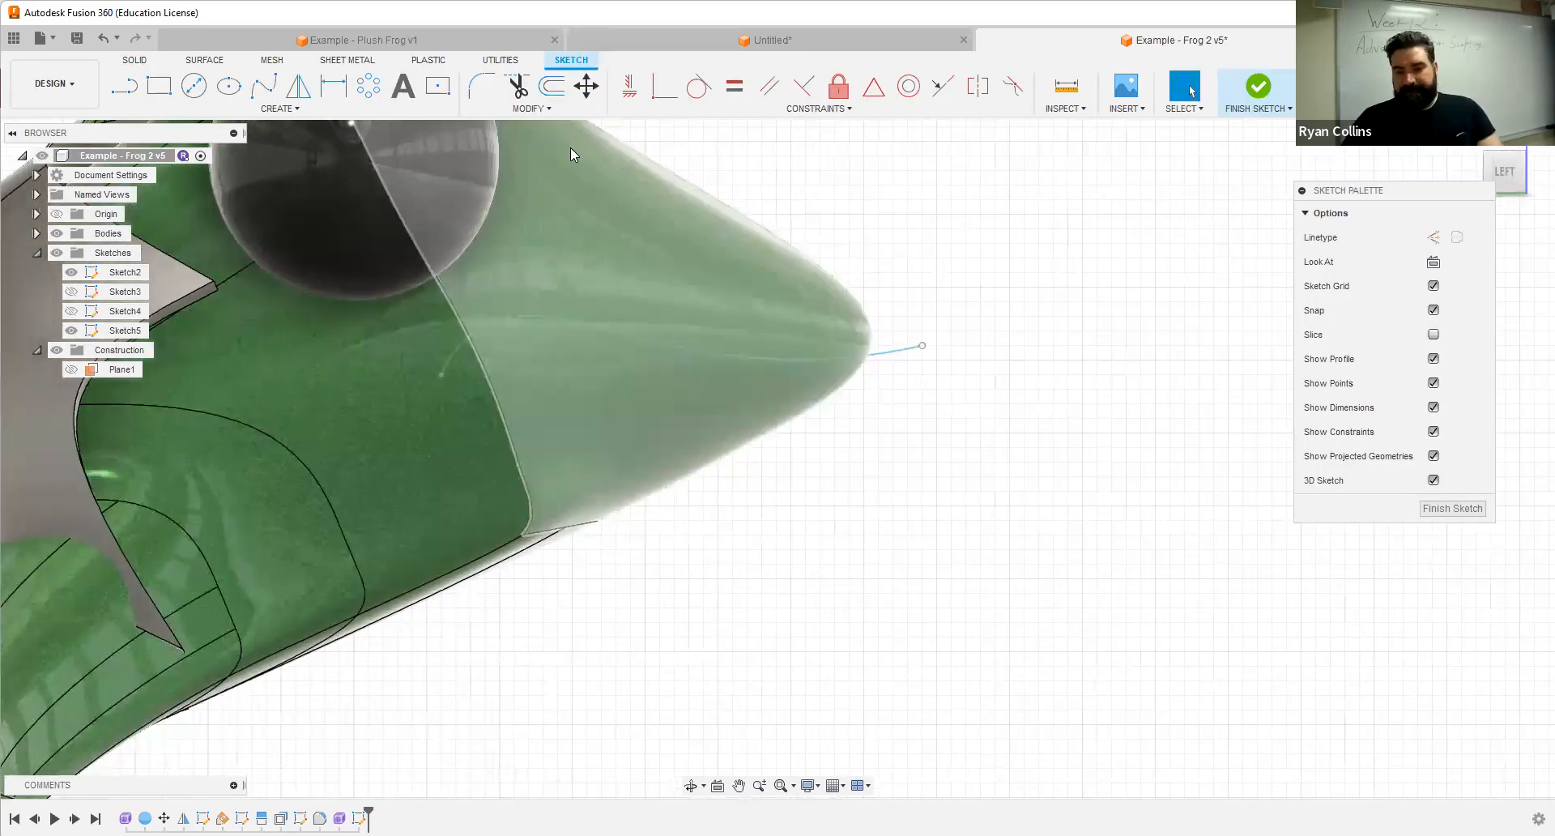
pyautogui.click(551, 85)
pyautogui.click(636, 341)
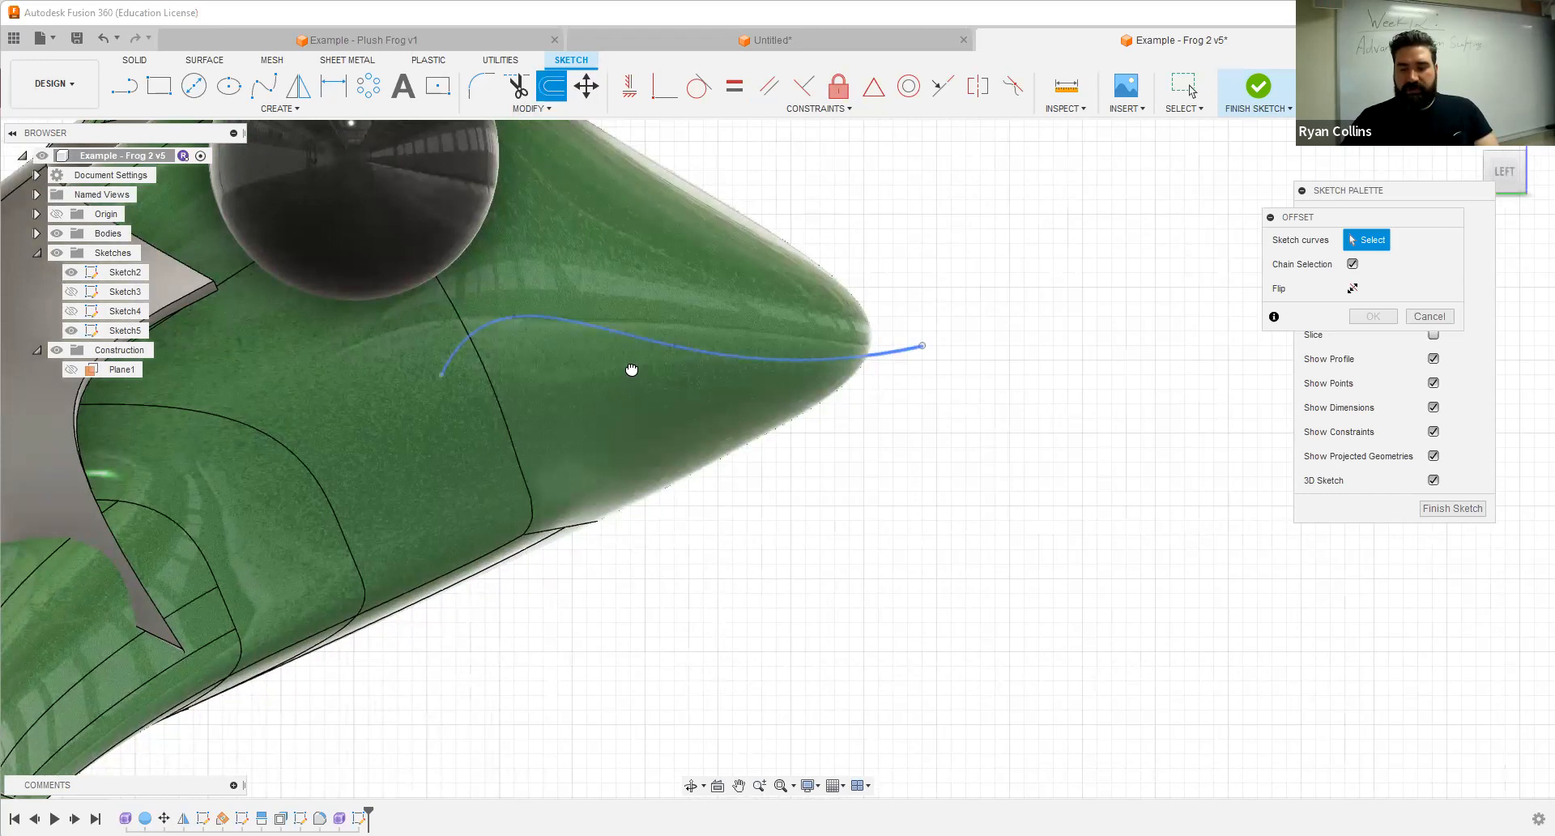
pyautogui.click(632, 368)
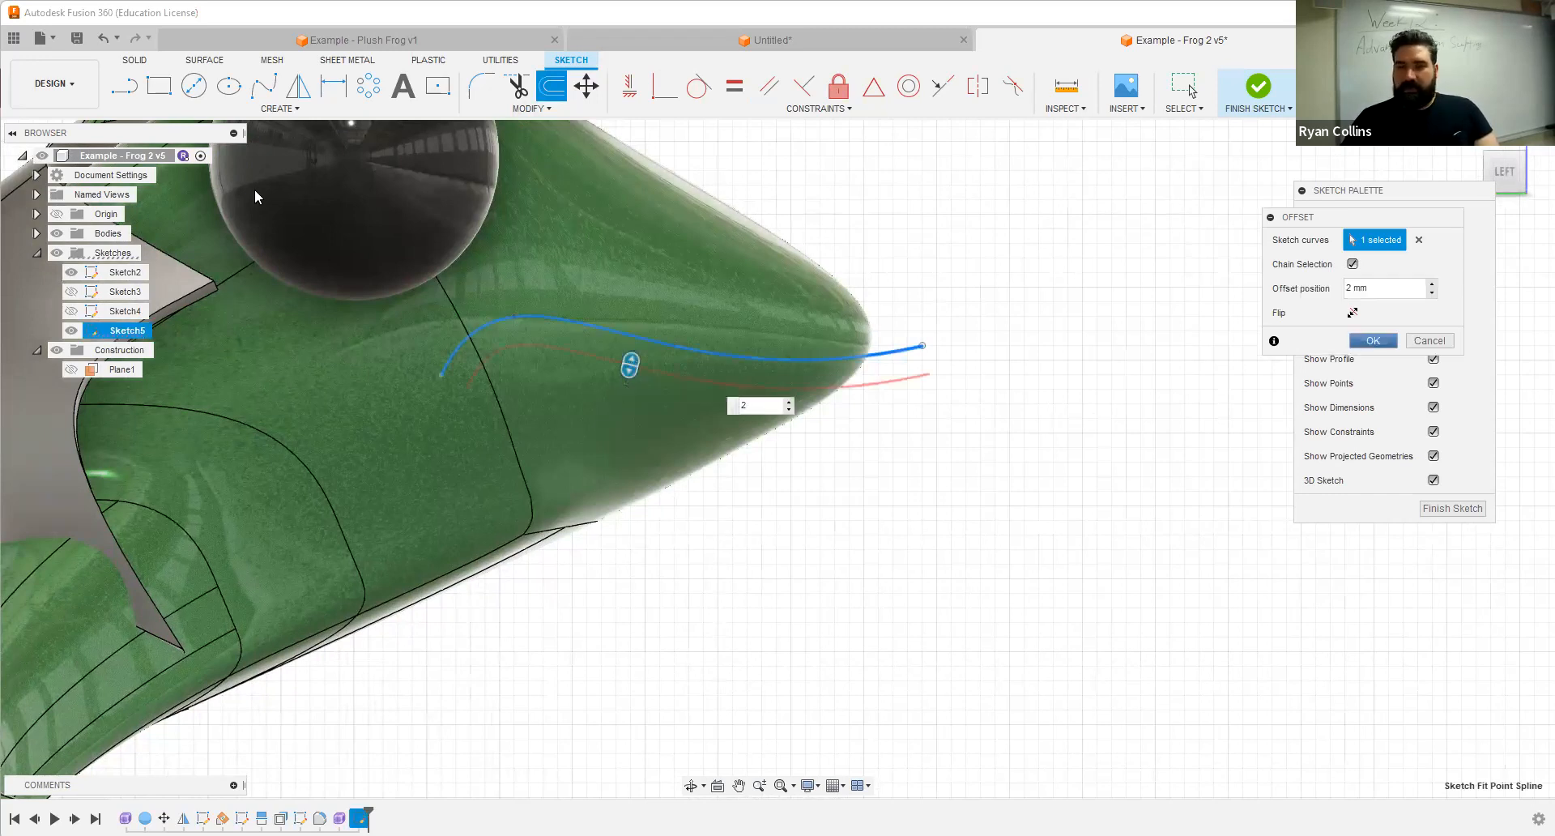
pyautogui.press('Return')
# Step: Draw a line joining the front ends of the snout spline and its offset copy beyond the snout tip
pyautogui.press('l')
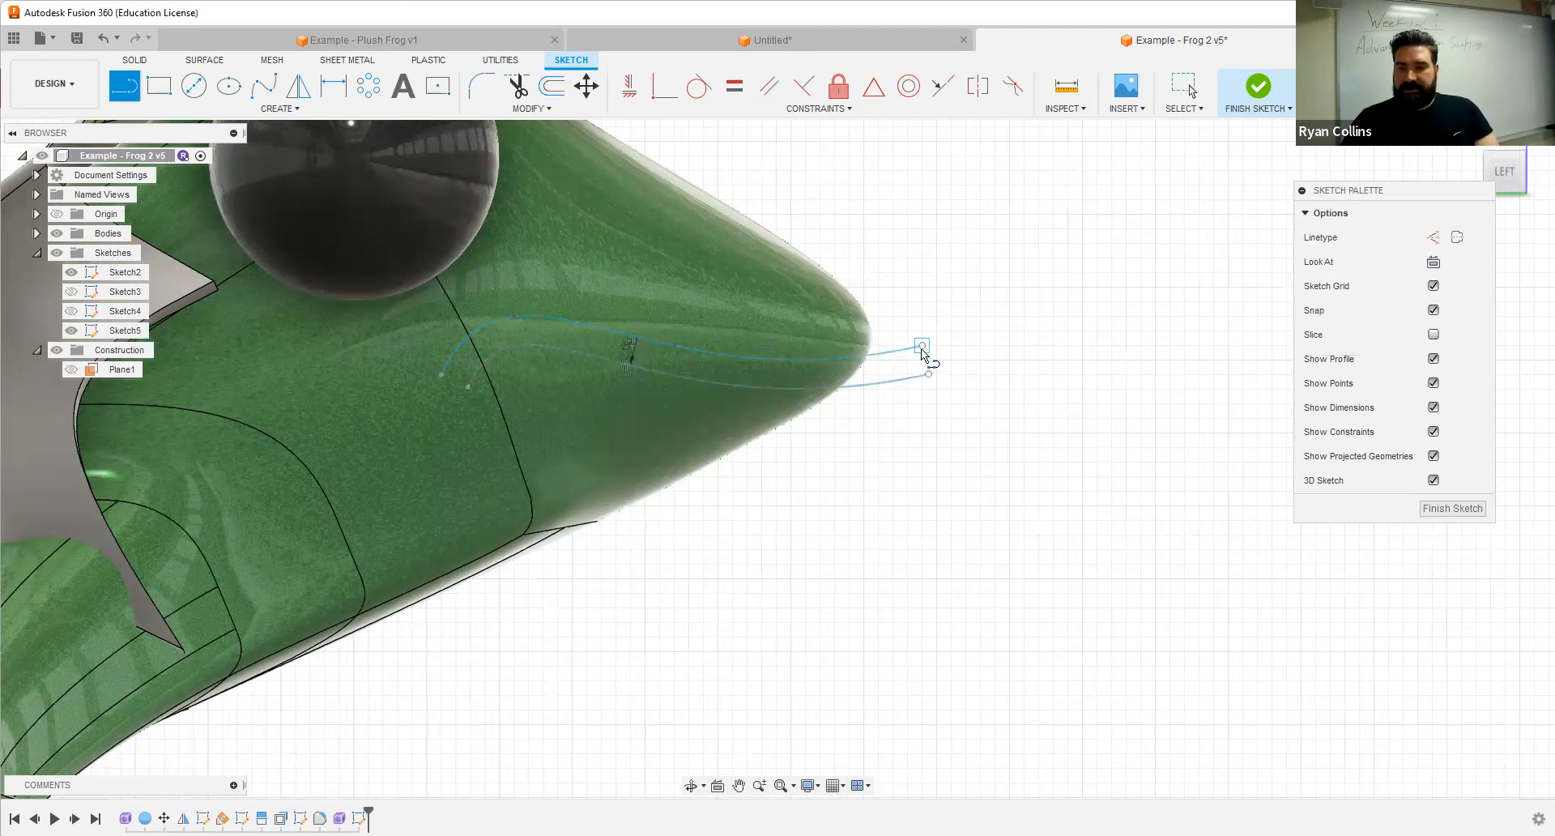
pyautogui.click(922, 347)
pyautogui.click(930, 372)
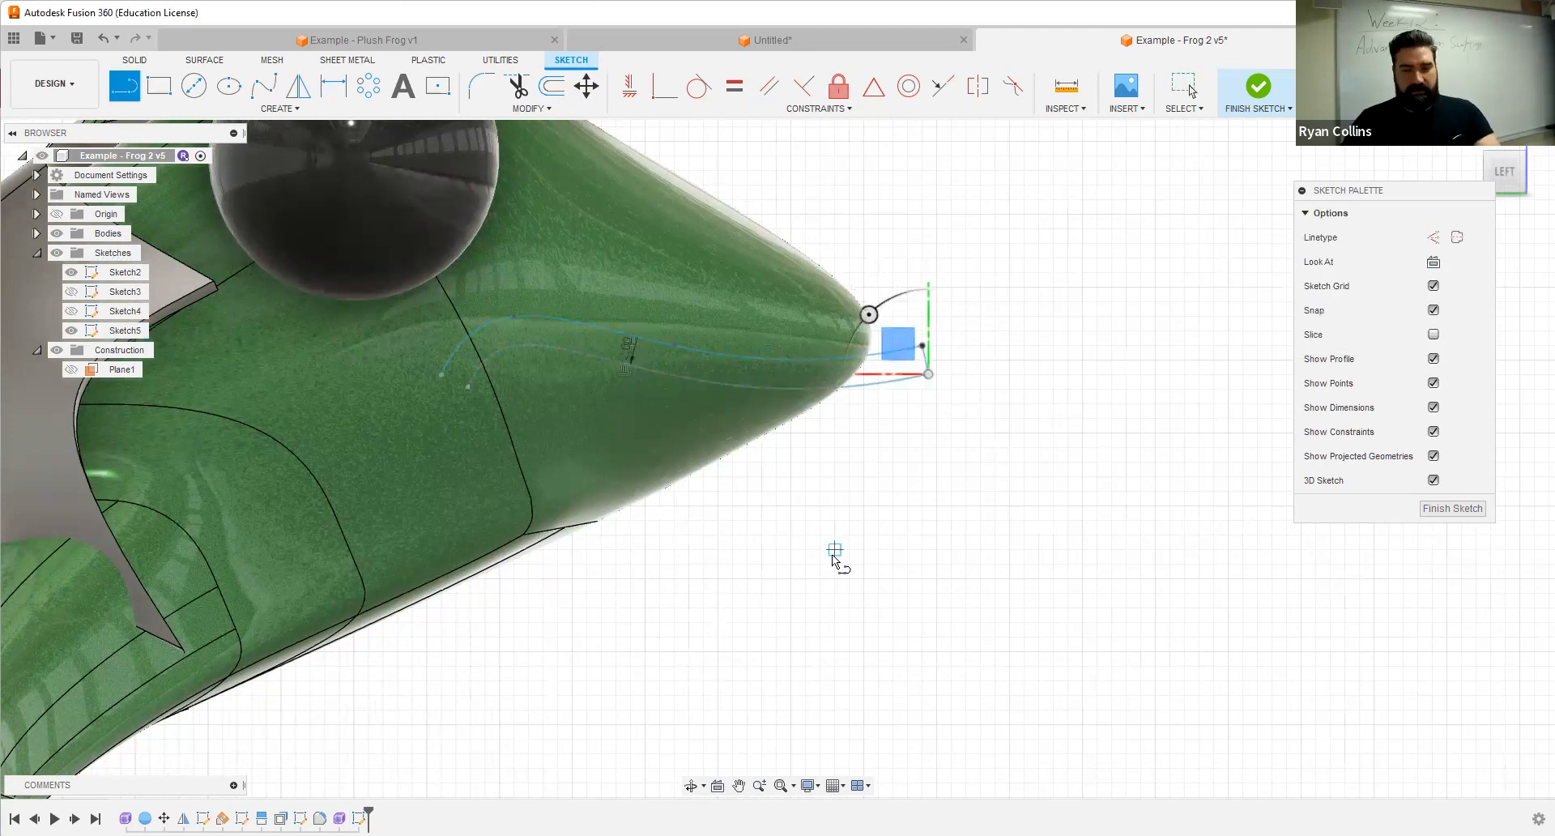
pyautogui.press('Escape')
# Step: Round the mouth profile's rear end with a circle through both spline ends, trim its inner half and finish the sketch
pyautogui.click(279, 108)
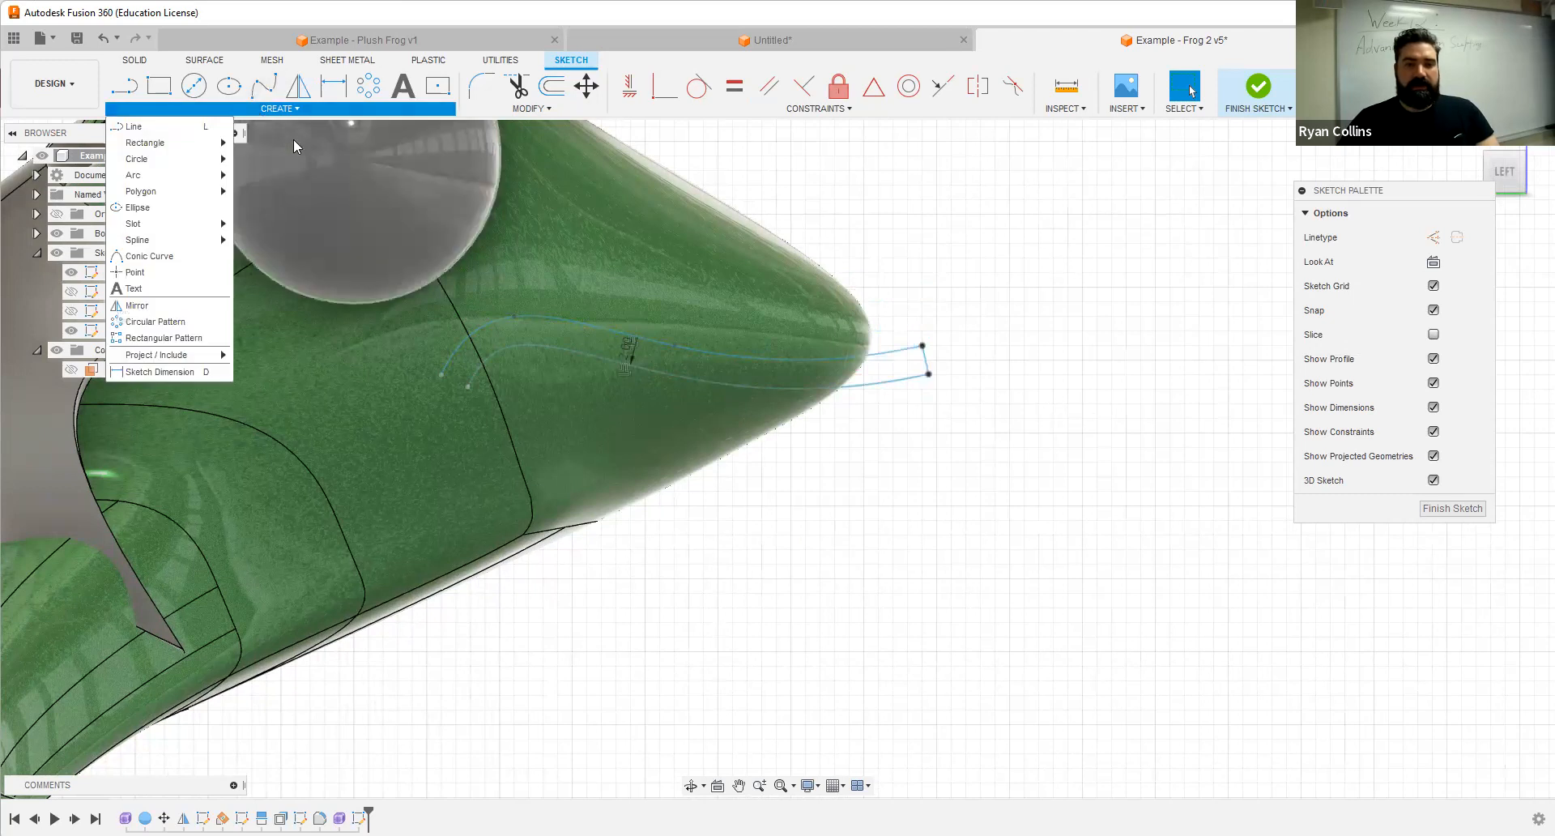
pyautogui.moveTo(170, 160)
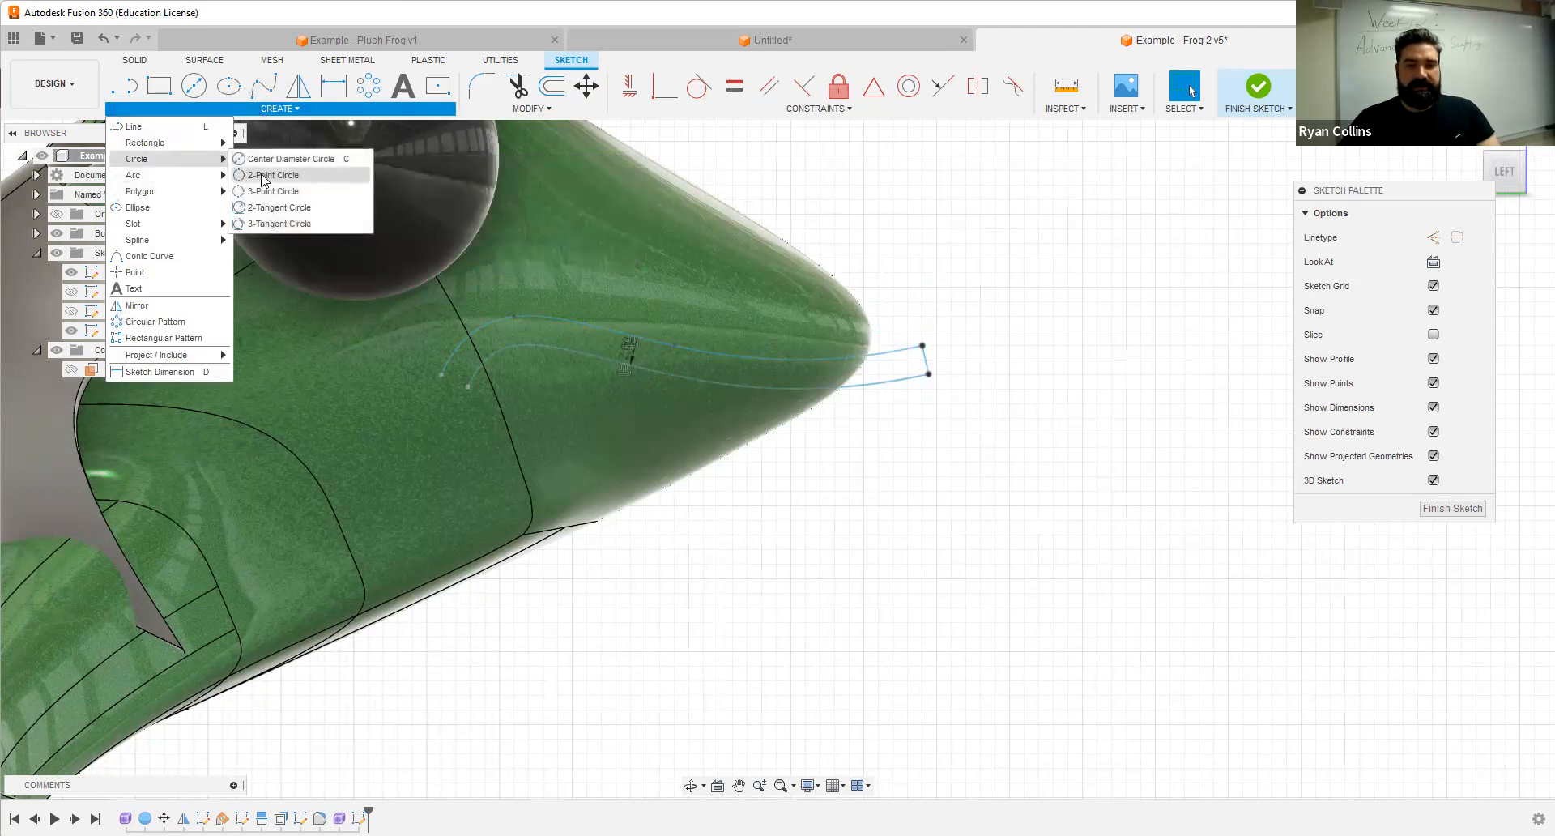
pyautogui.press('c')
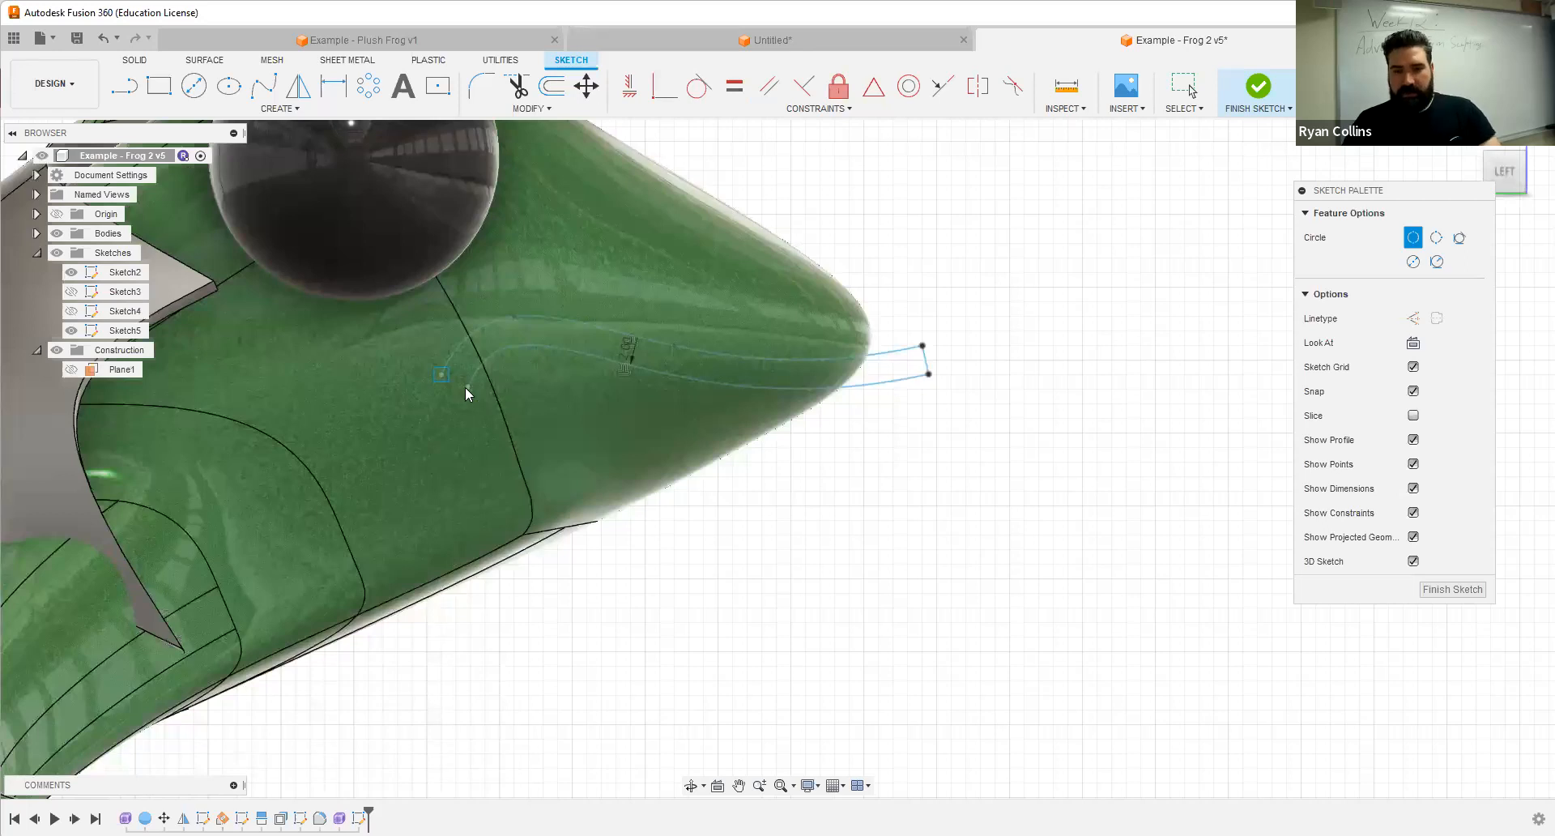
pyautogui.click(519, 84)
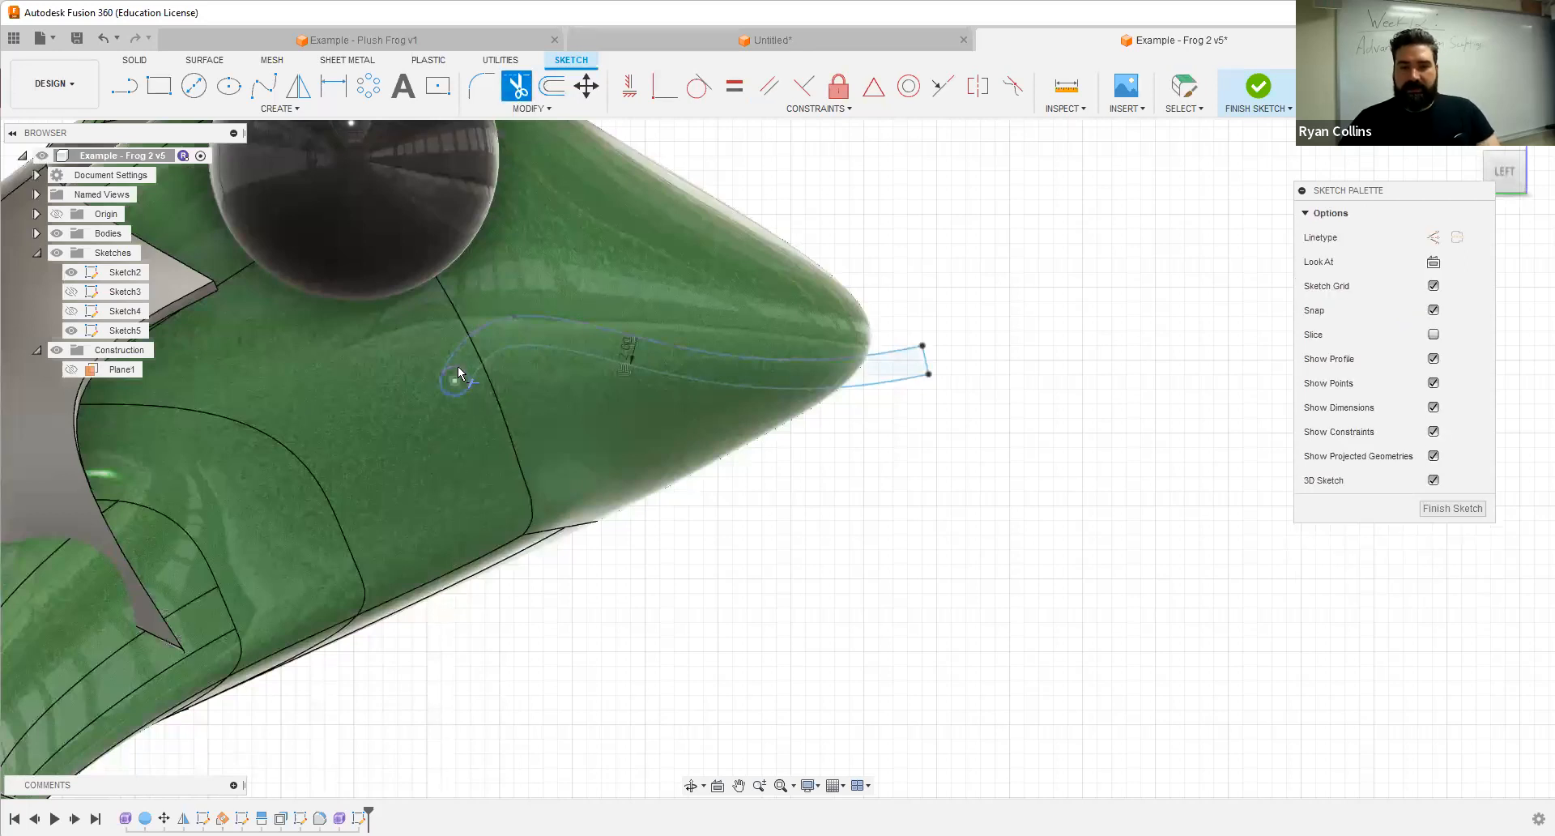
pyautogui.click(753, 368)
pyautogui.click(1258, 86)
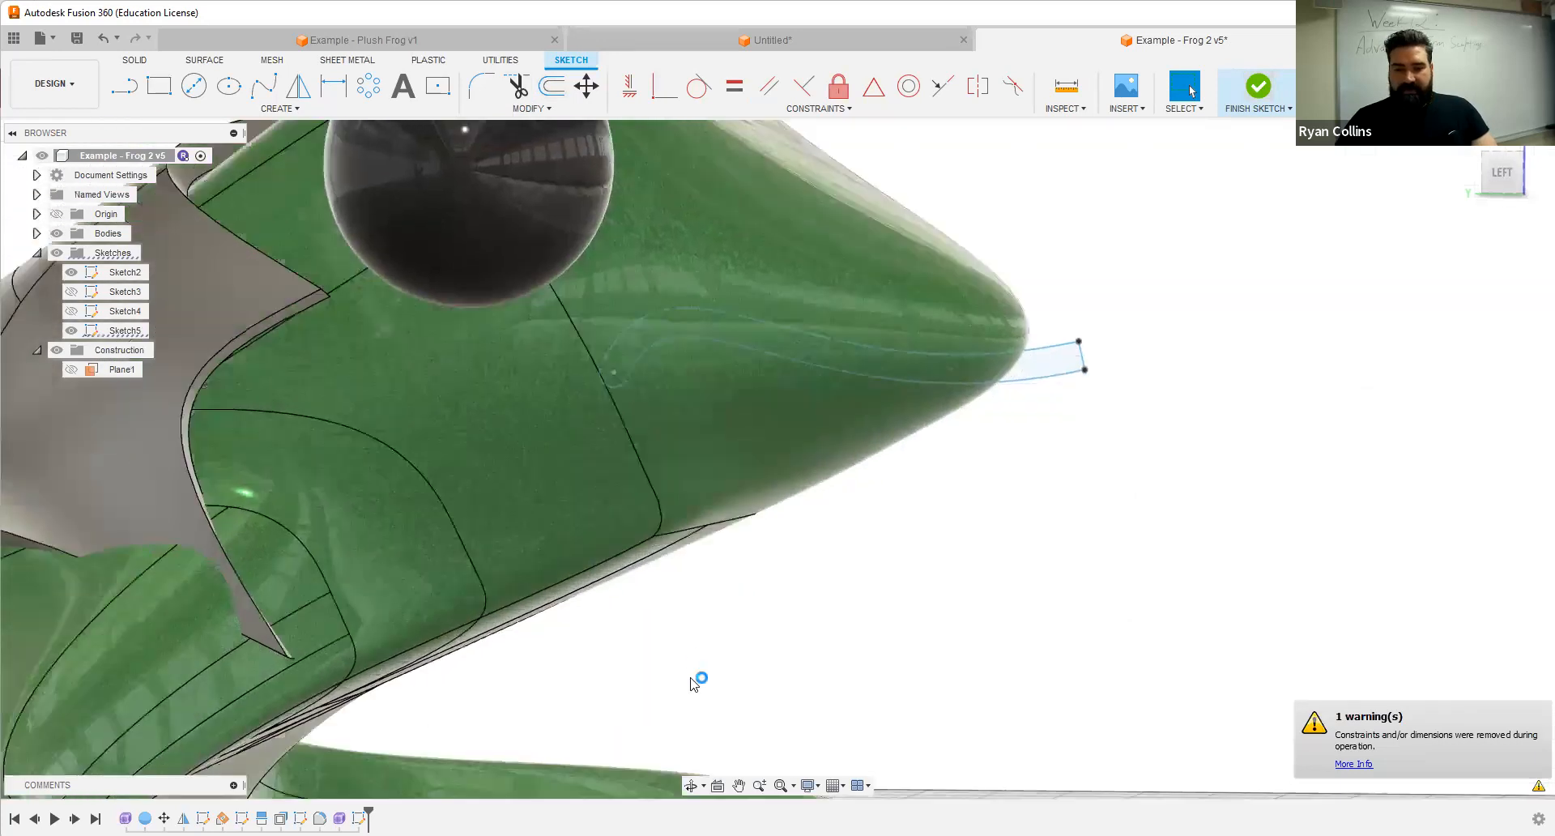
# Step: Split the snout face and both side faces of the frog's head with the closed mouth profile, using Split Face
pyautogui.click(834, 110)
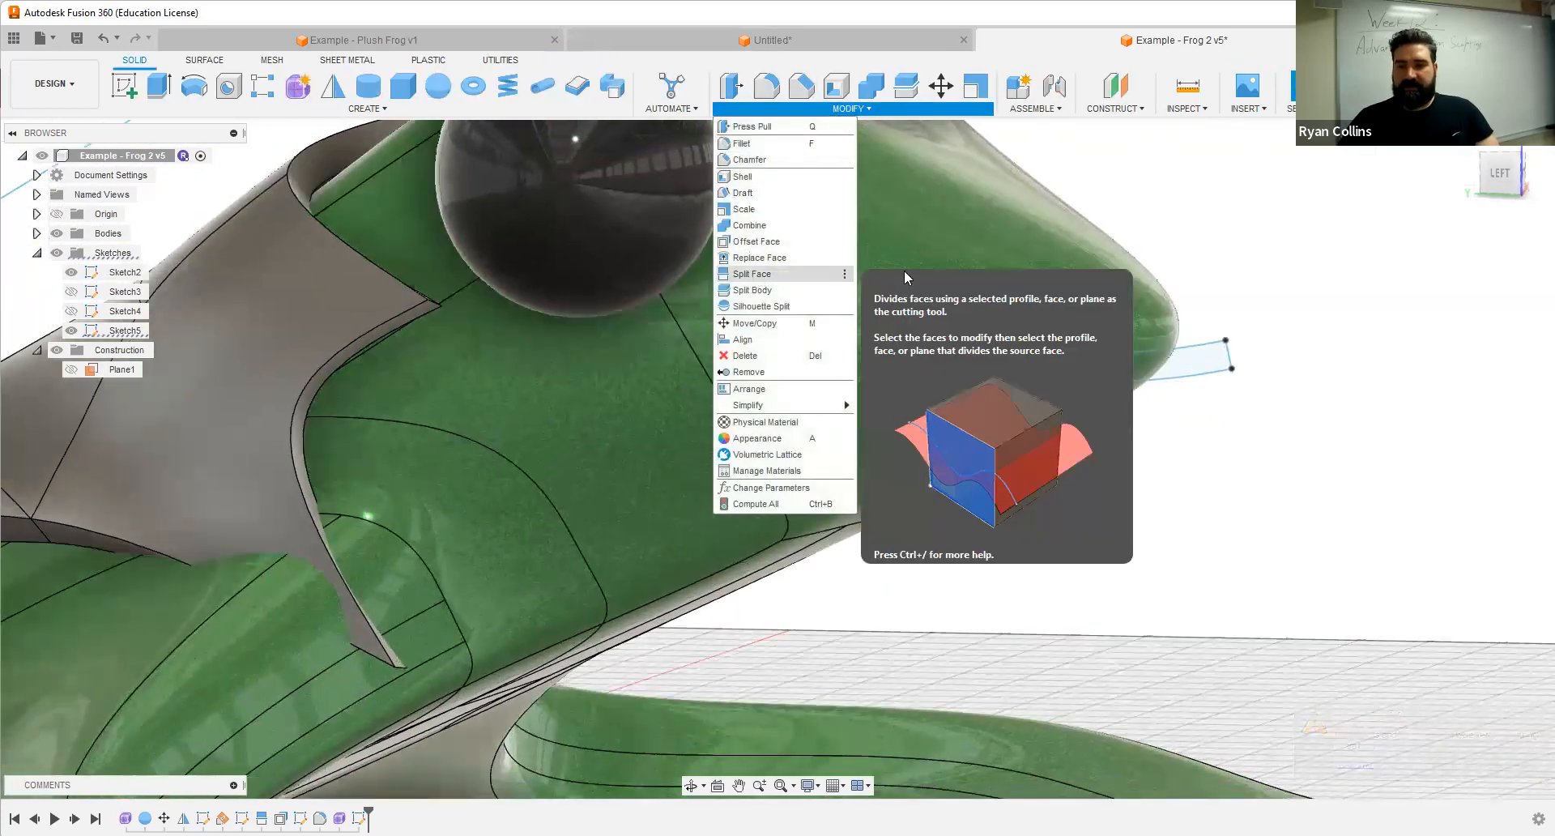
pyautogui.click(1125, 334)
pyautogui.scroll(3, 1126, 336)
pyautogui.scroll(-2, 1127, 393)
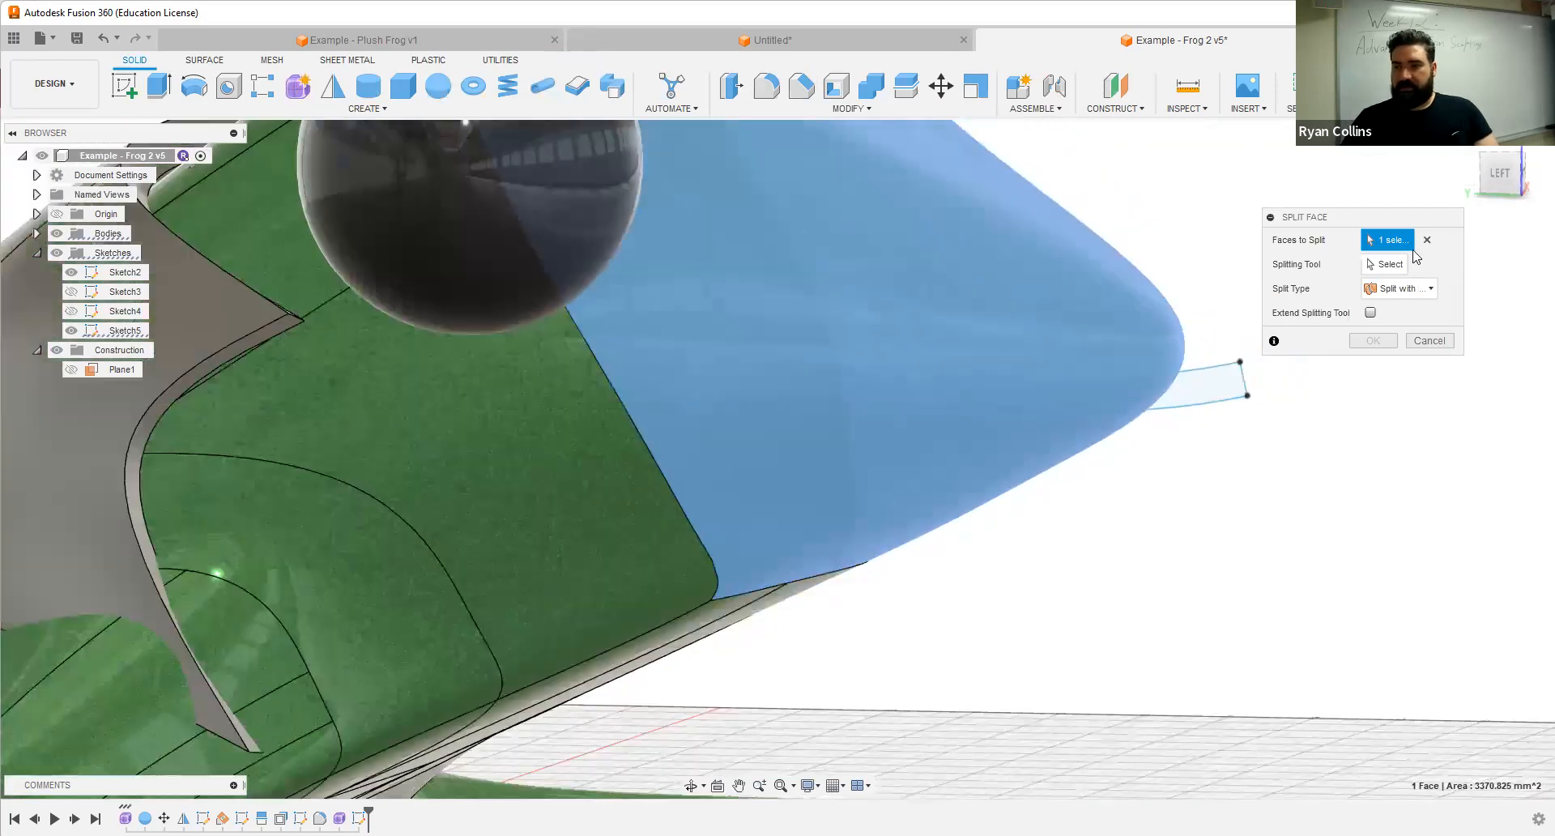
pyautogui.click(1498, 176)
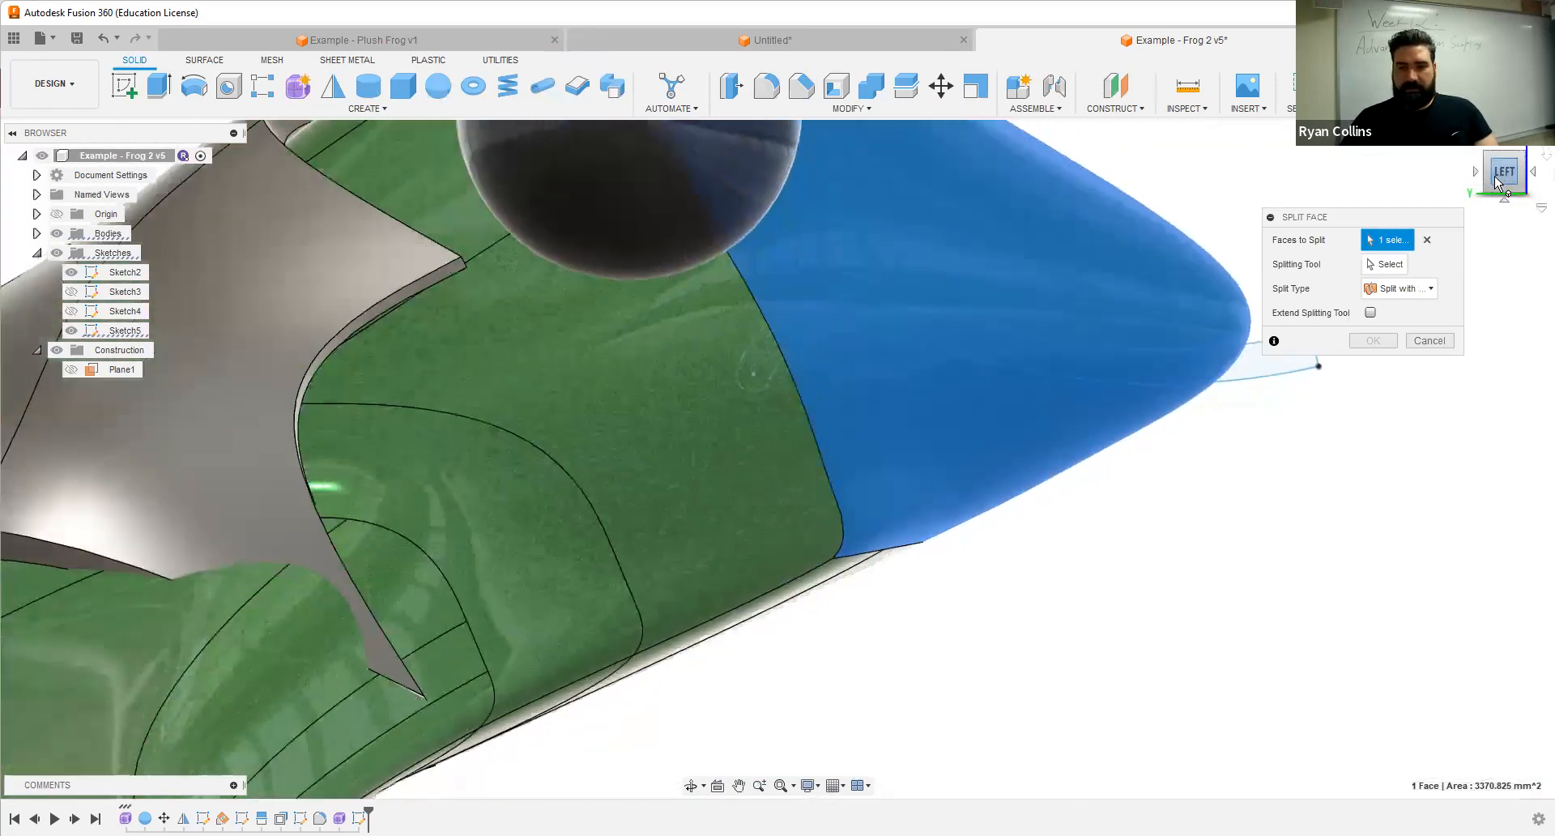
pyautogui.click(701, 393)
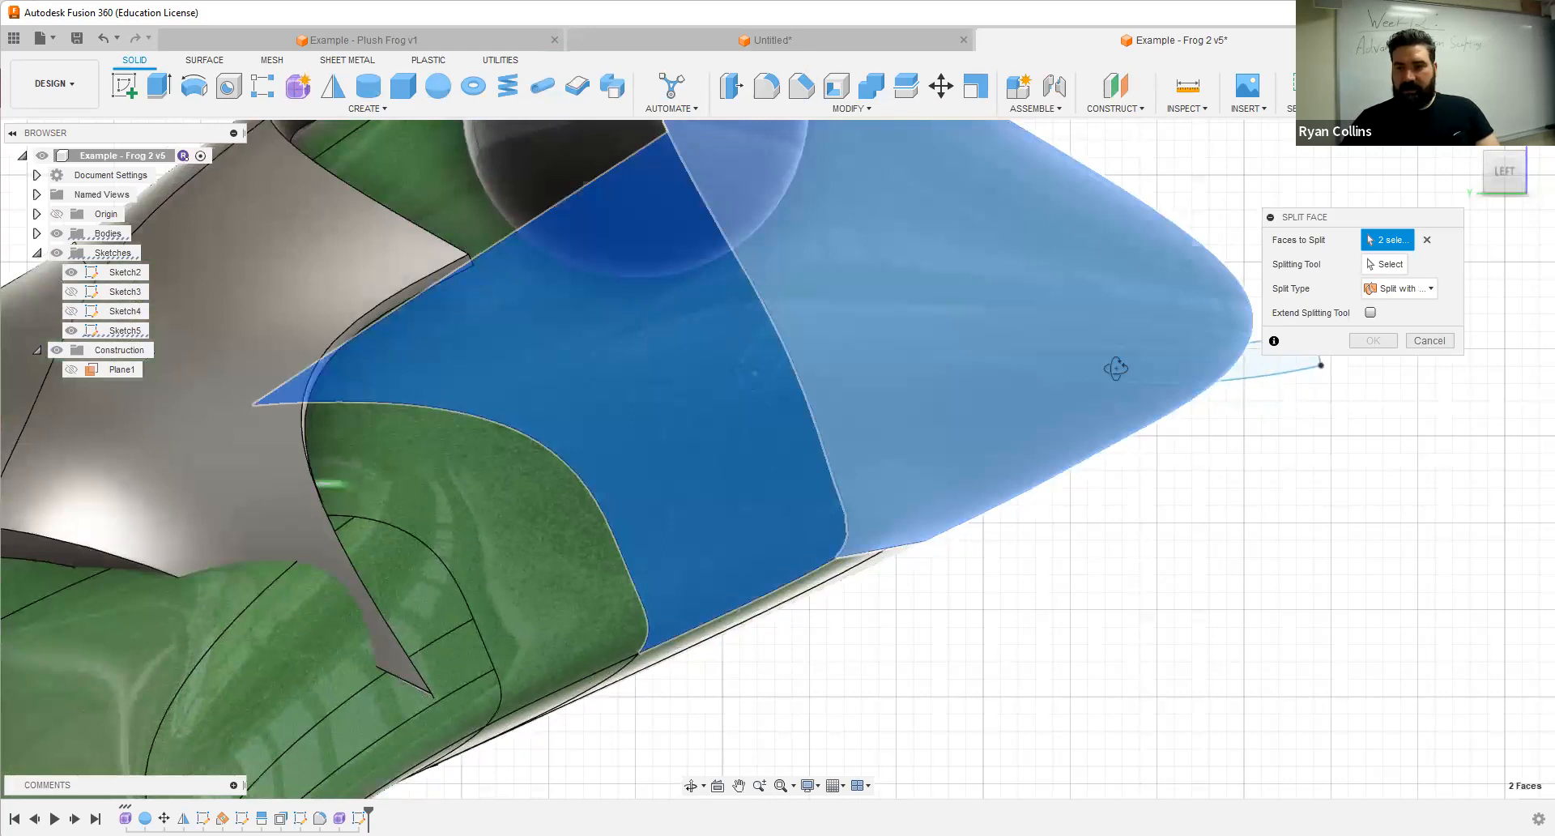
pyautogui.keyDown('shift'); pyautogui.moveTo(1128, 483); pyautogui.dragTo(590, 345, button='middle'); pyautogui.keyUp('shift')
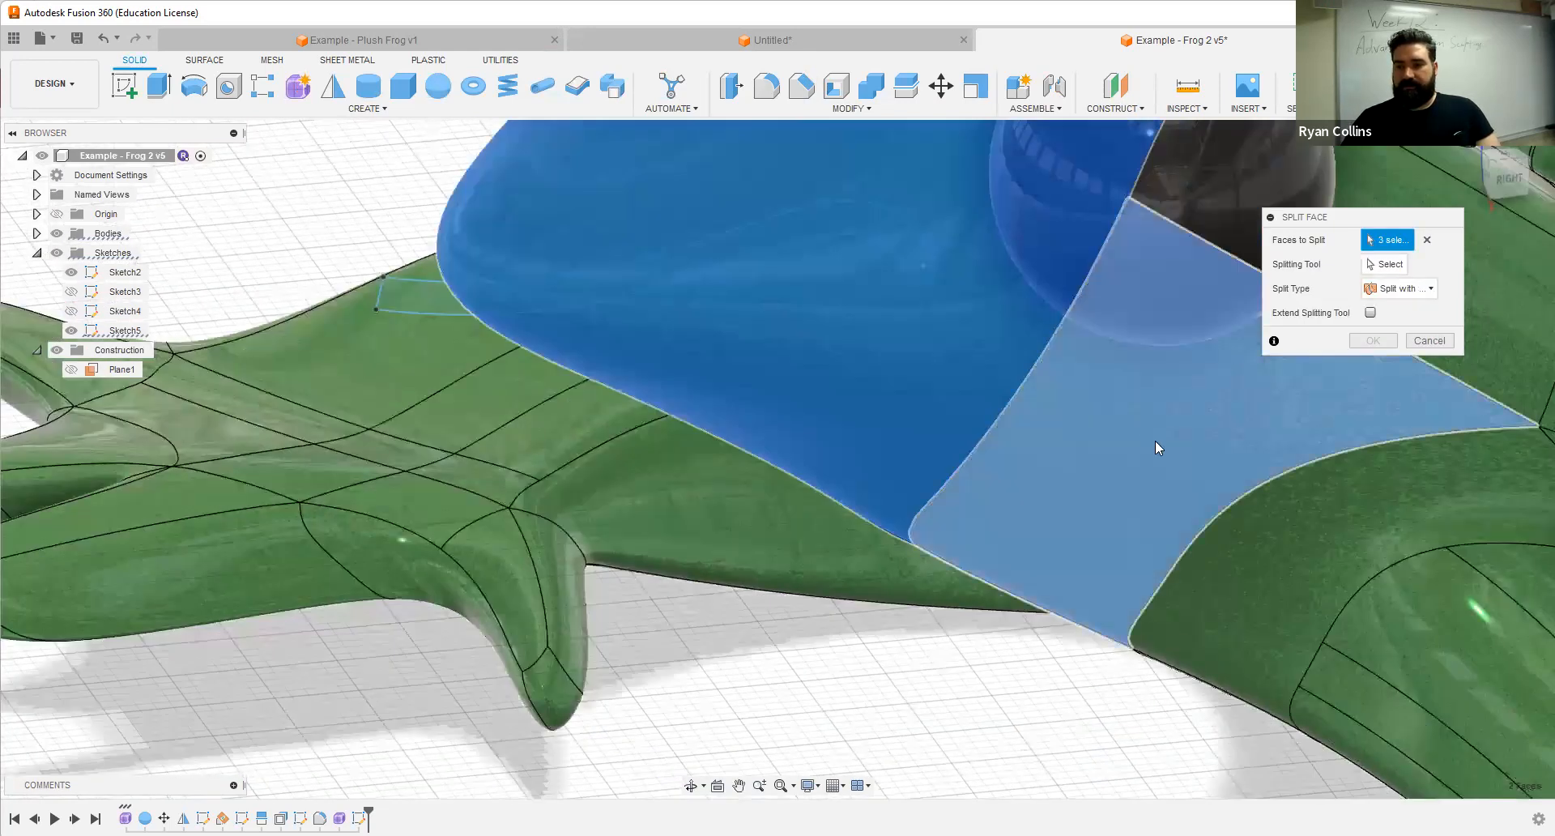
pyautogui.click(1155, 441)
pyautogui.click(1381, 264)
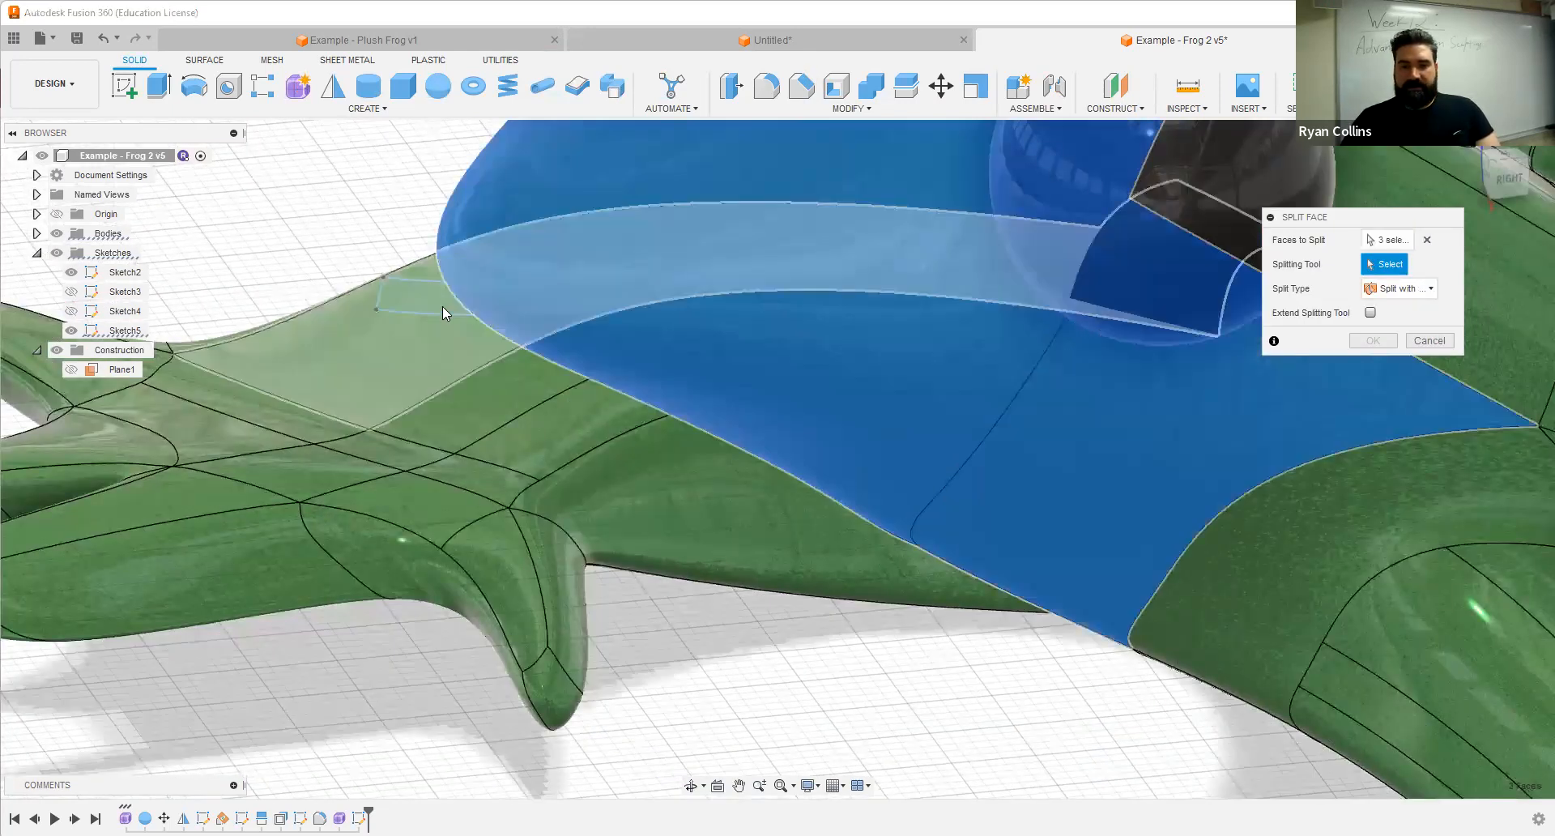
pyautogui.click(439, 319)
pyautogui.scroll(-1, 753, 386)
pyautogui.moveTo(951, 334); pyautogui.dragTo(1066, 316, button='middle')
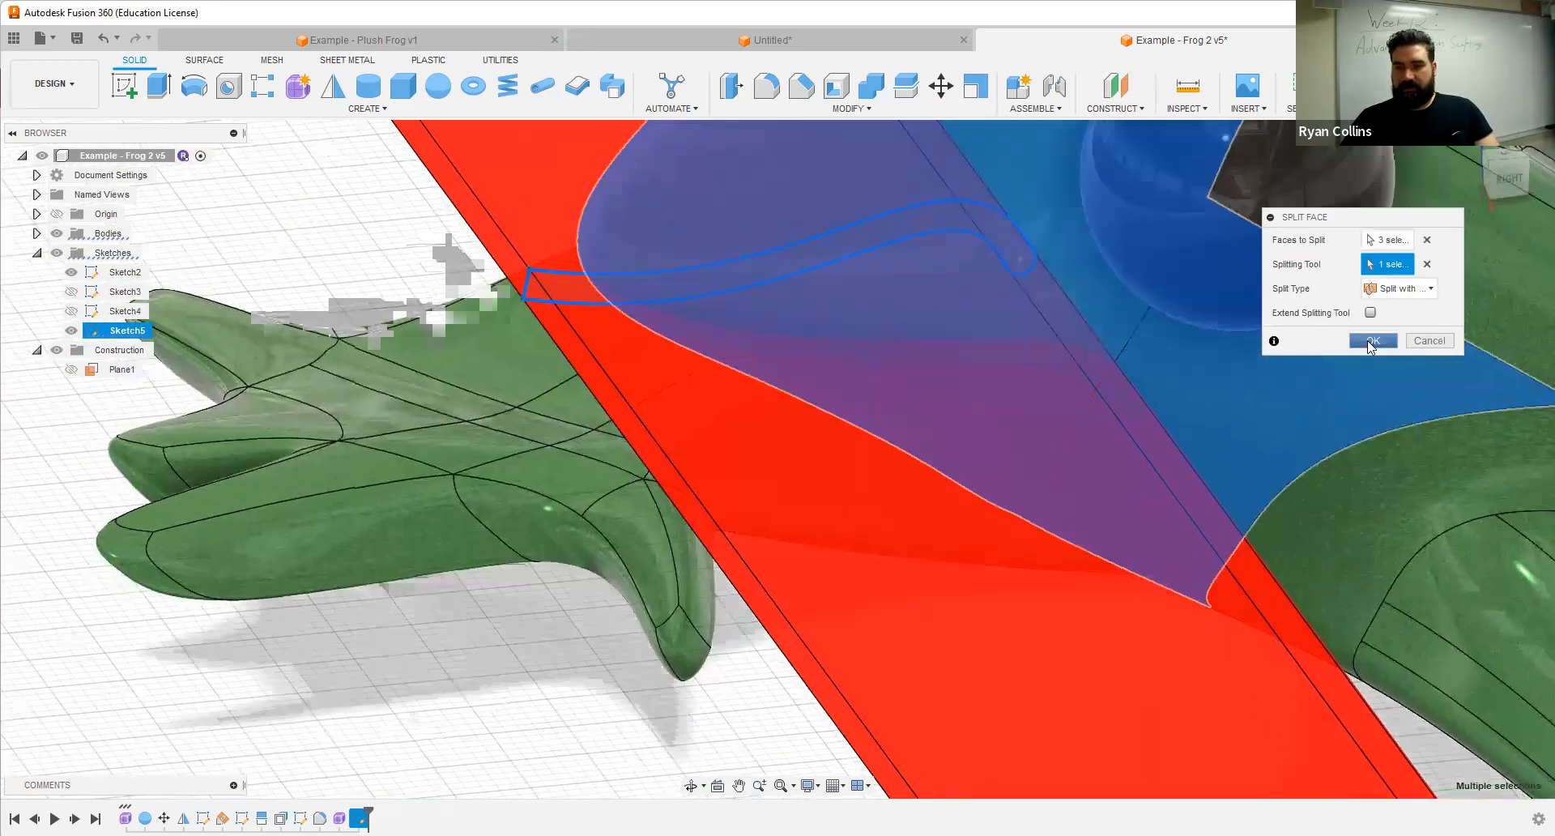
pyautogui.click(1369, 345)
# Step: Recess the three mouth strip faces with Offset Face, trying -3 mm before settling on a distance of -2 mm
pyautogui.scroll(-3, 852, 499)
pyautogui.keyDown('shift'); pyautogui.moveTo(825, 506); pyautogui.dragTo(589, 412, button='middle'); pyautogui.keyUp('shift')
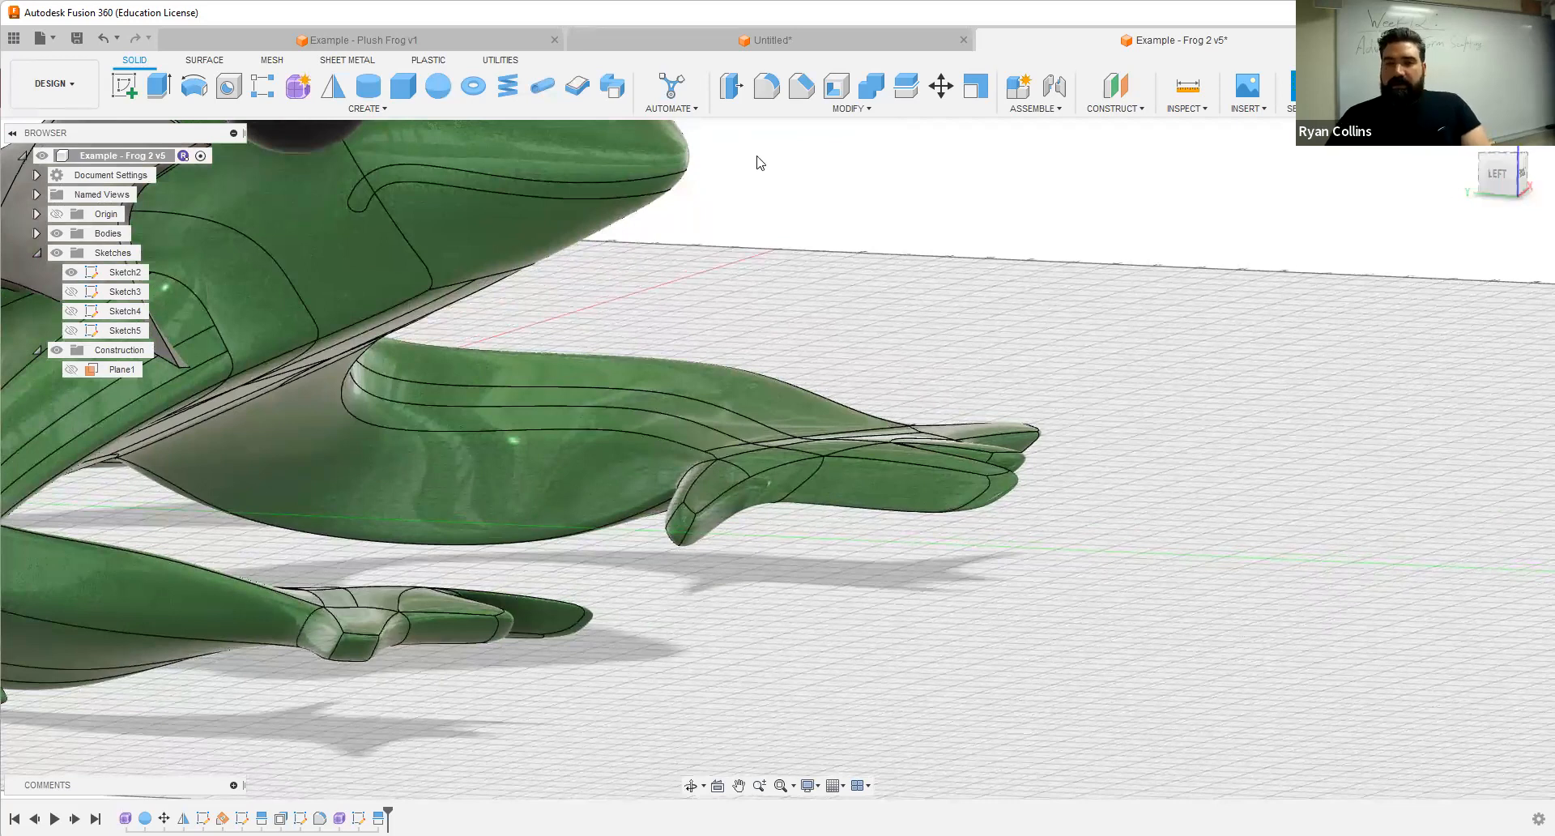
pyautogui.click(836, 117)
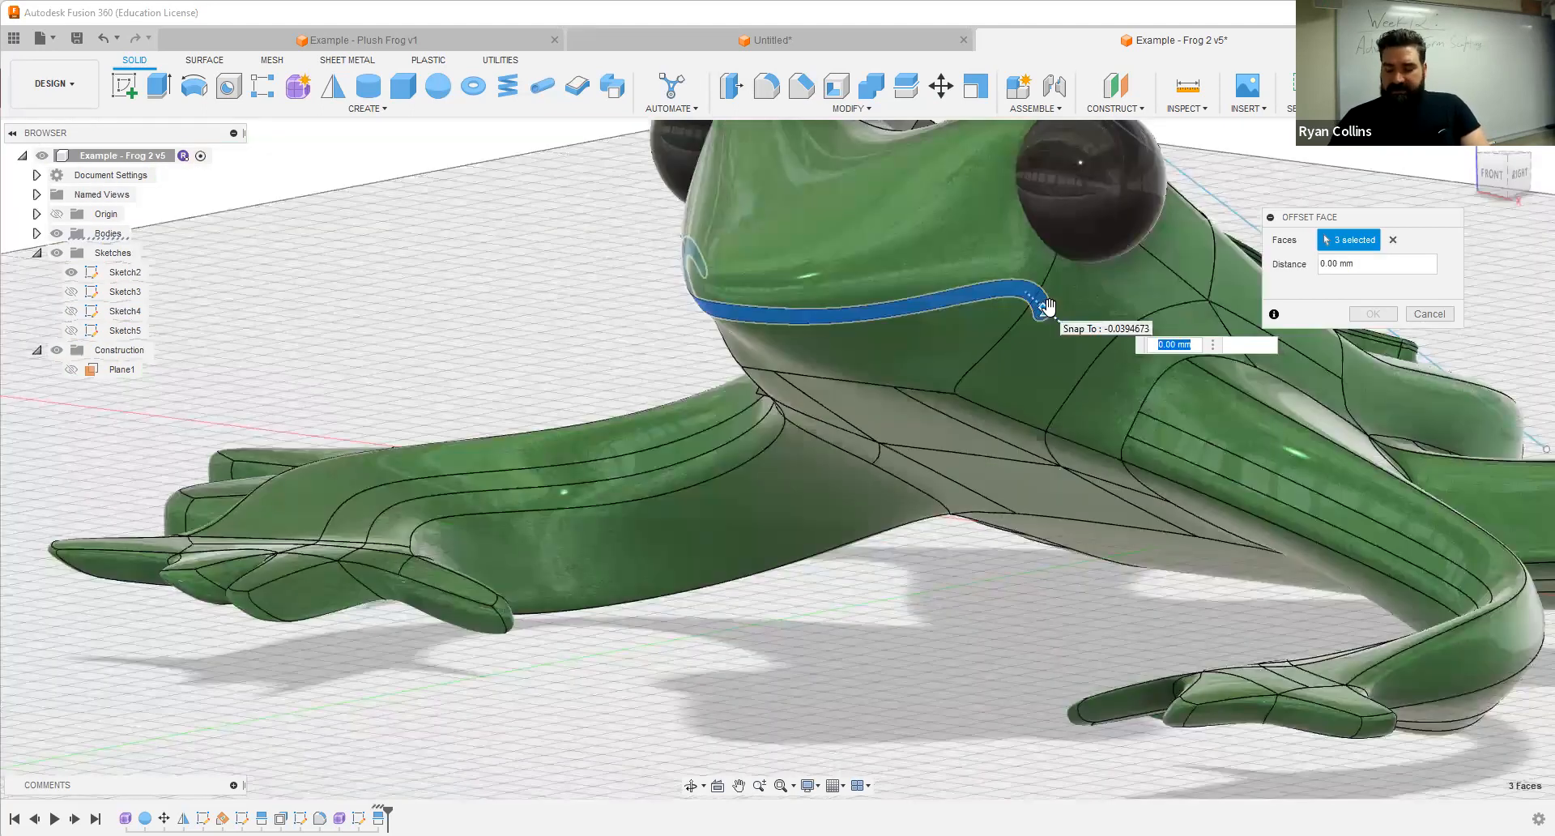
pyautogui.write('-3')
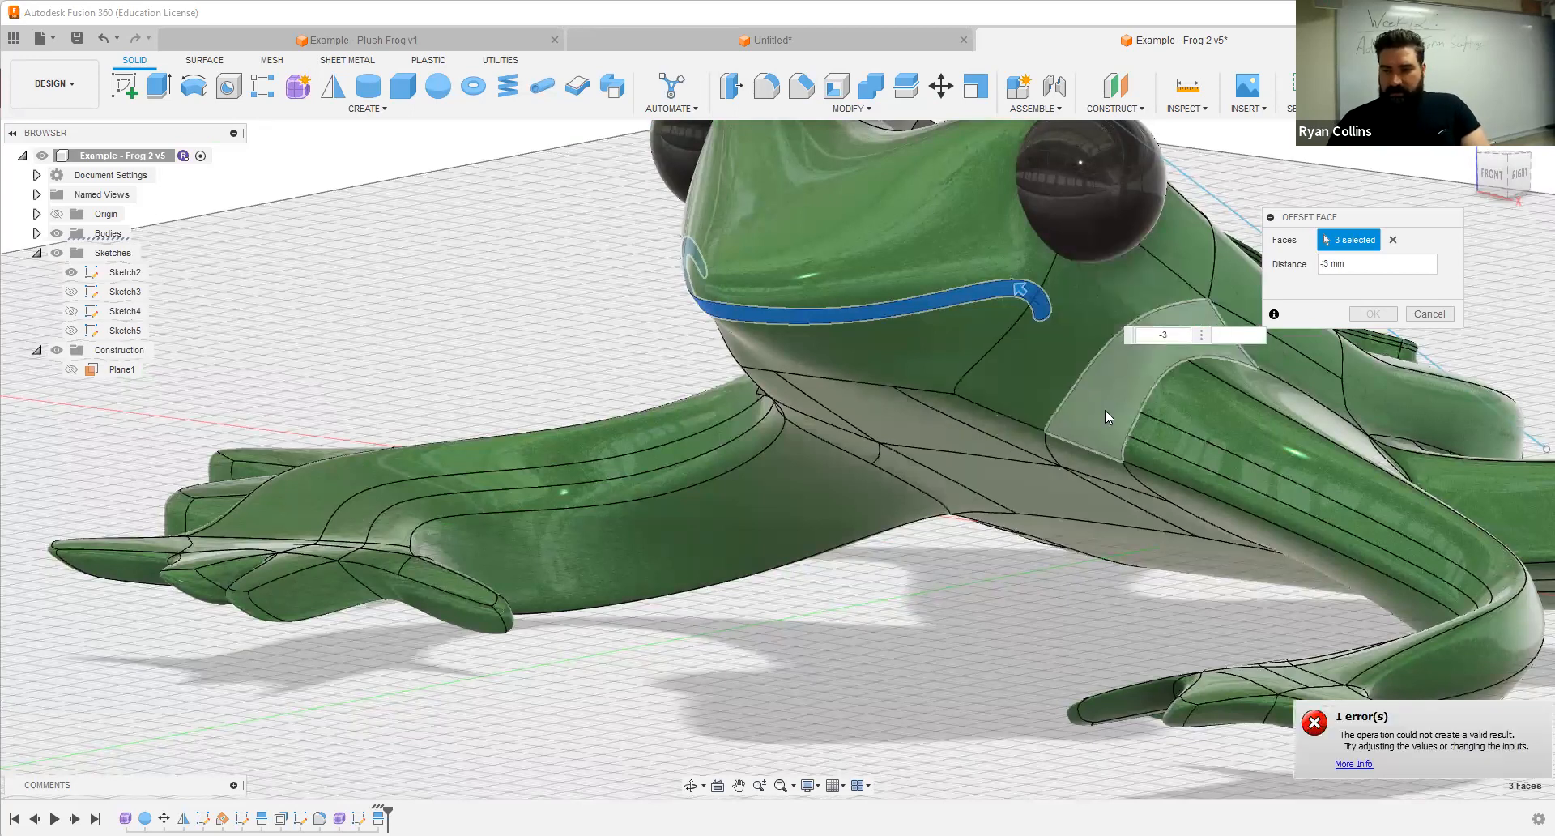
pyautogui.keyDown('shift'); pyautogui.moveTo(894, 417); pyautogui.dragTo(1040, 391, button='middle'); pyautogui.keyUp('shift')
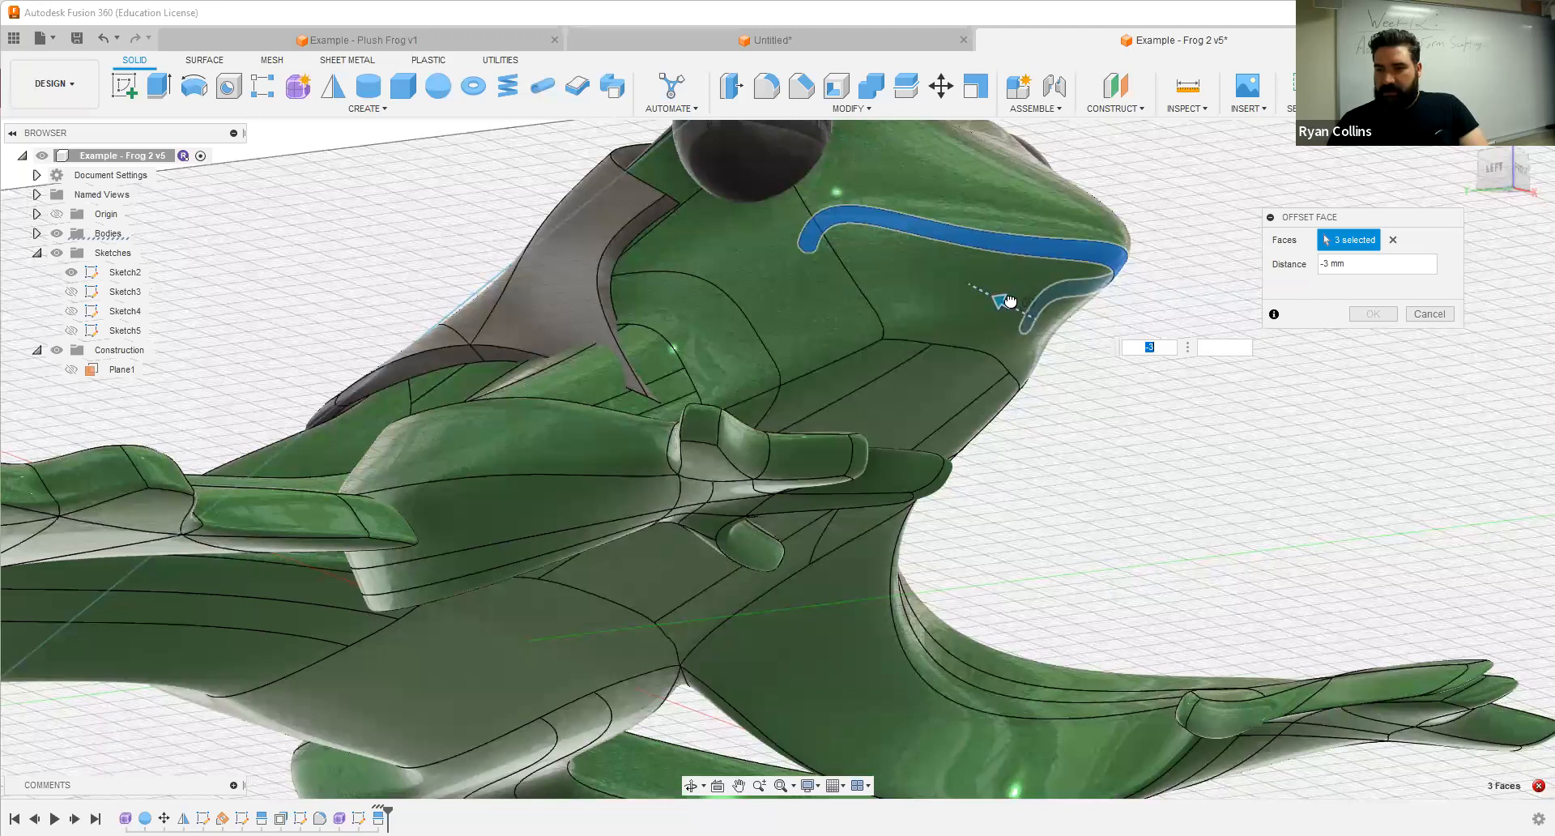
pyautogui.moveTo(1004, 298); pyautogui.dragTo(994, 290)
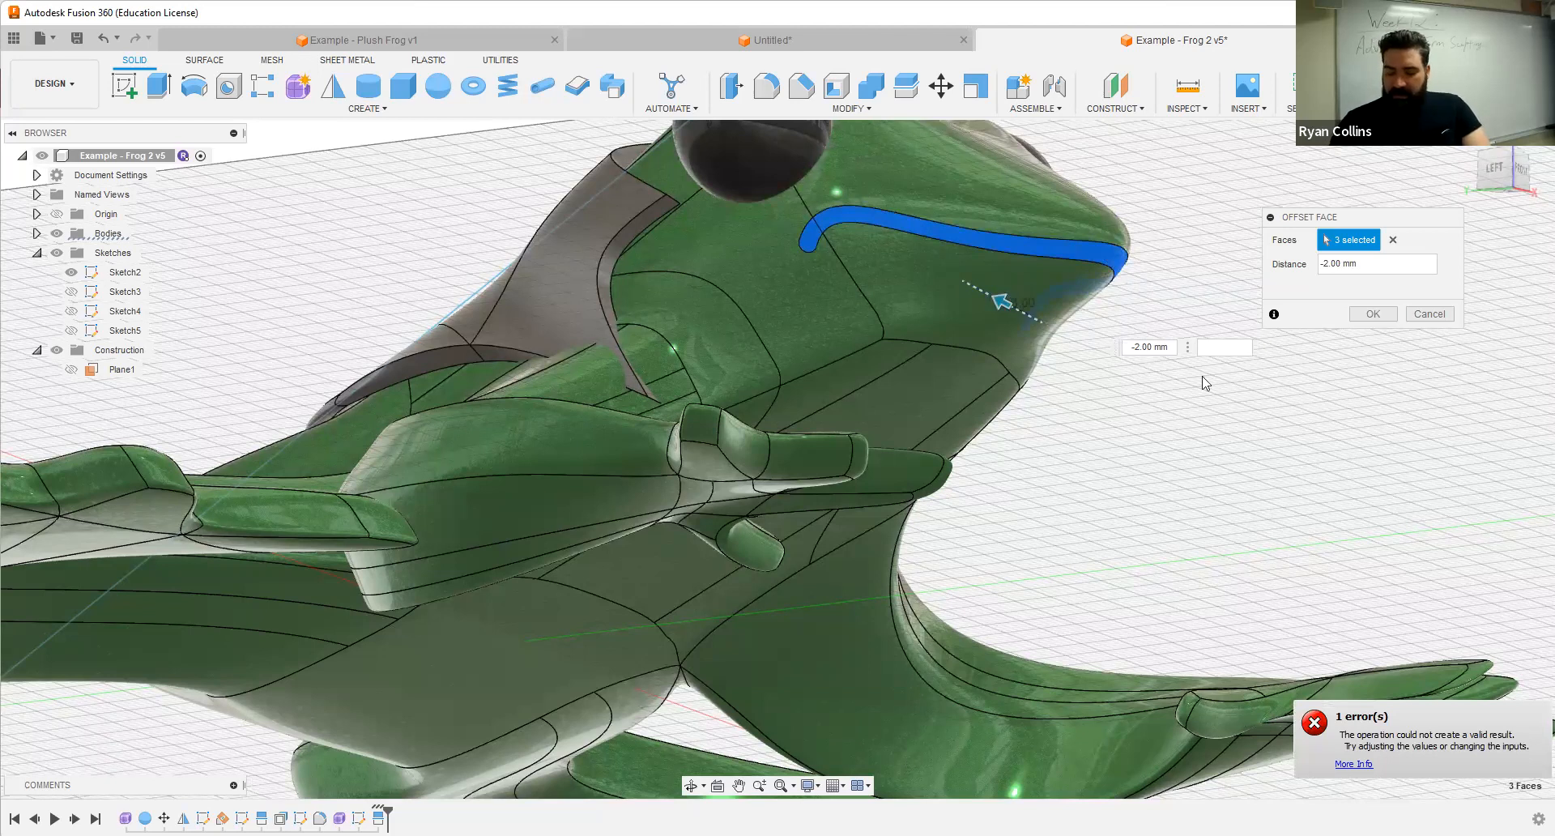
pyautogui.write('-2')
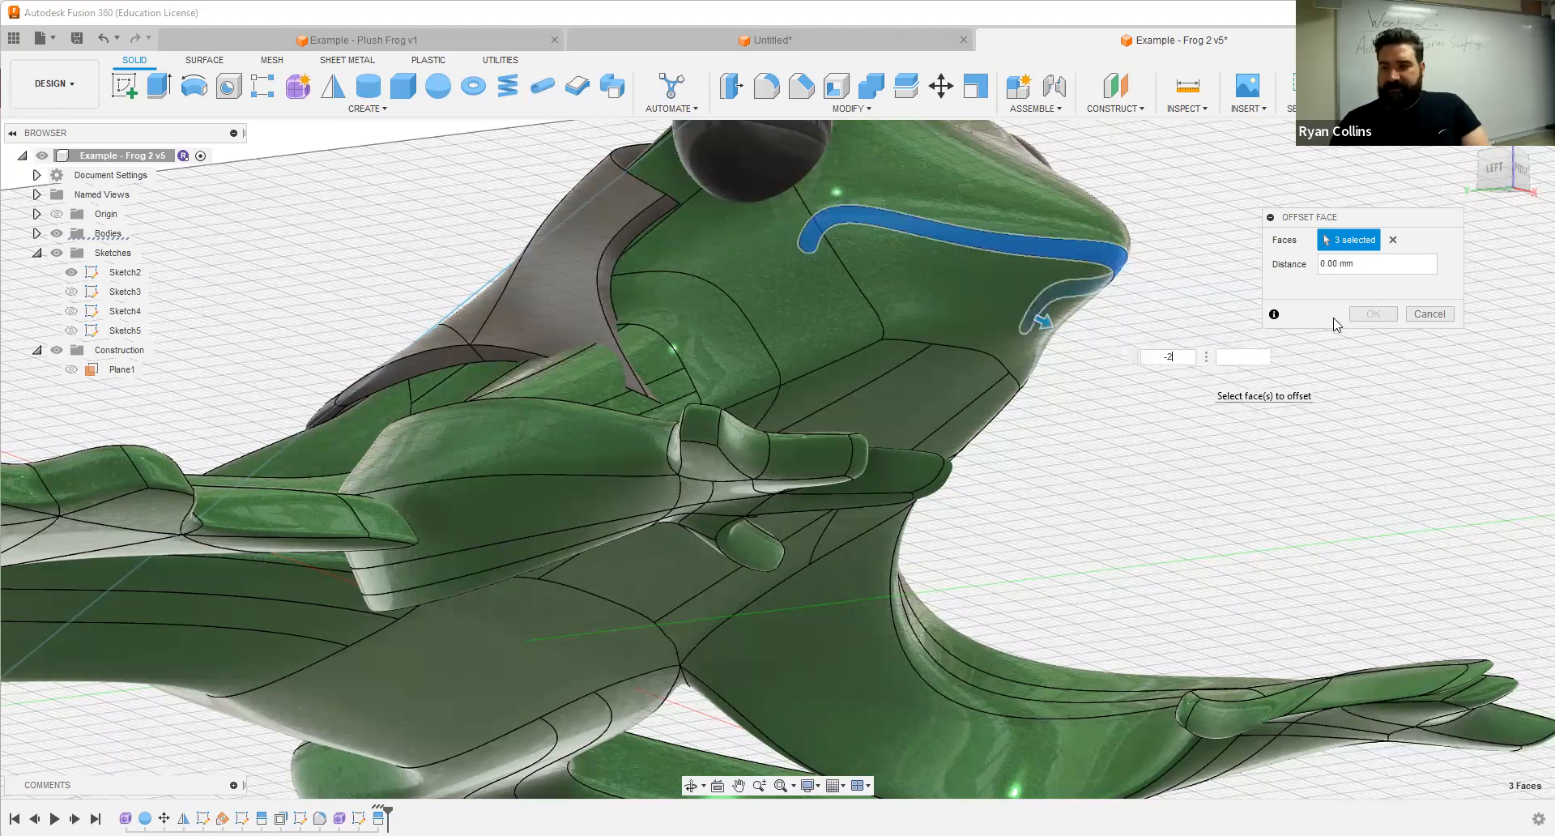
pyautogui.click(1373, 314)
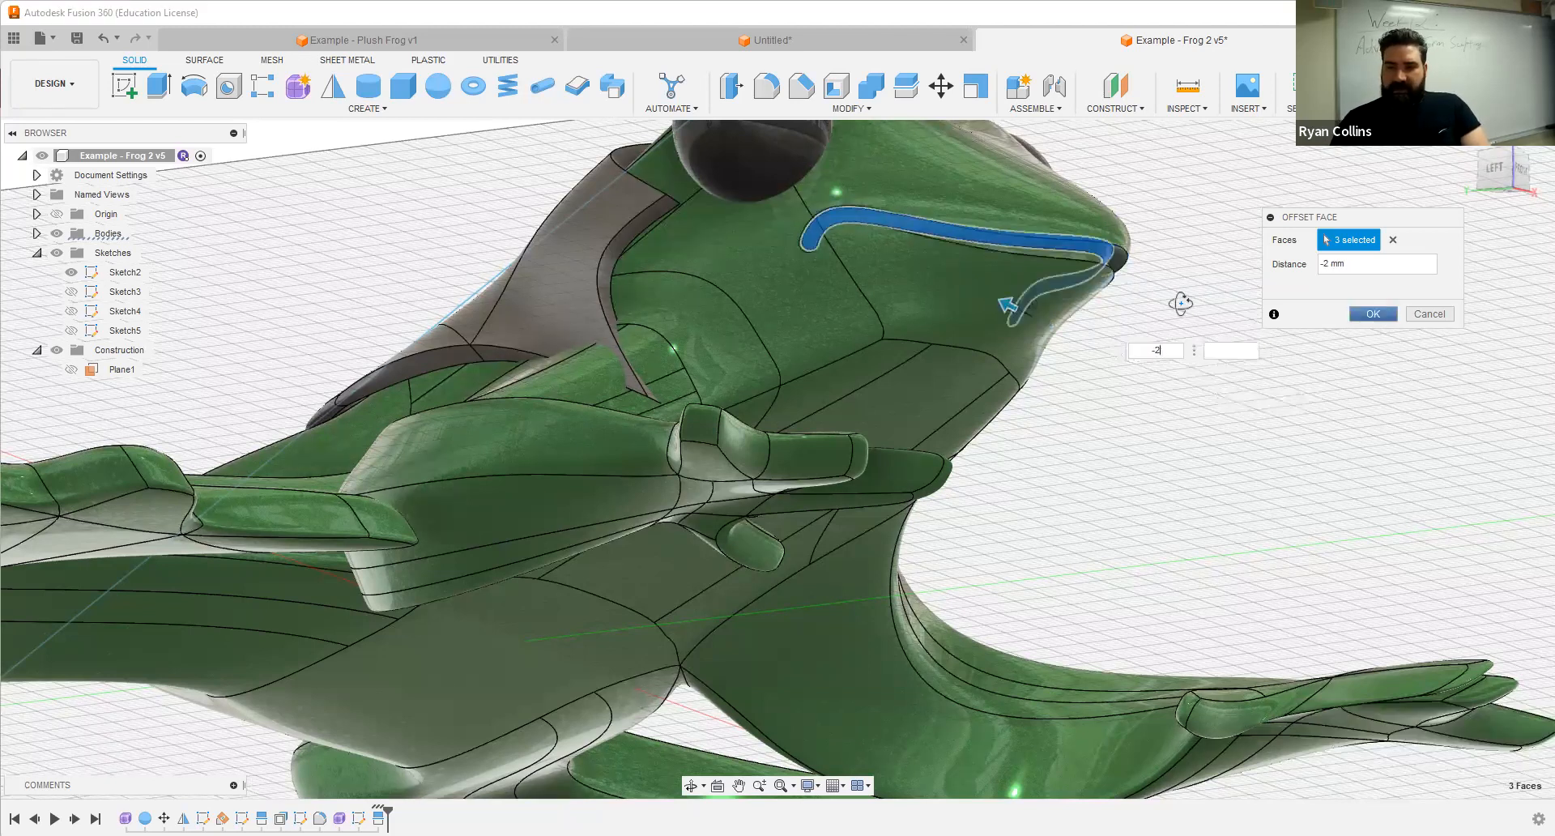
pyautogui.keyDown('shift'); pyautogui.moveTo(1150, 313); pyautogui.dragTo(912, 470, button='middle'); pyautogui.keyUp('shift')
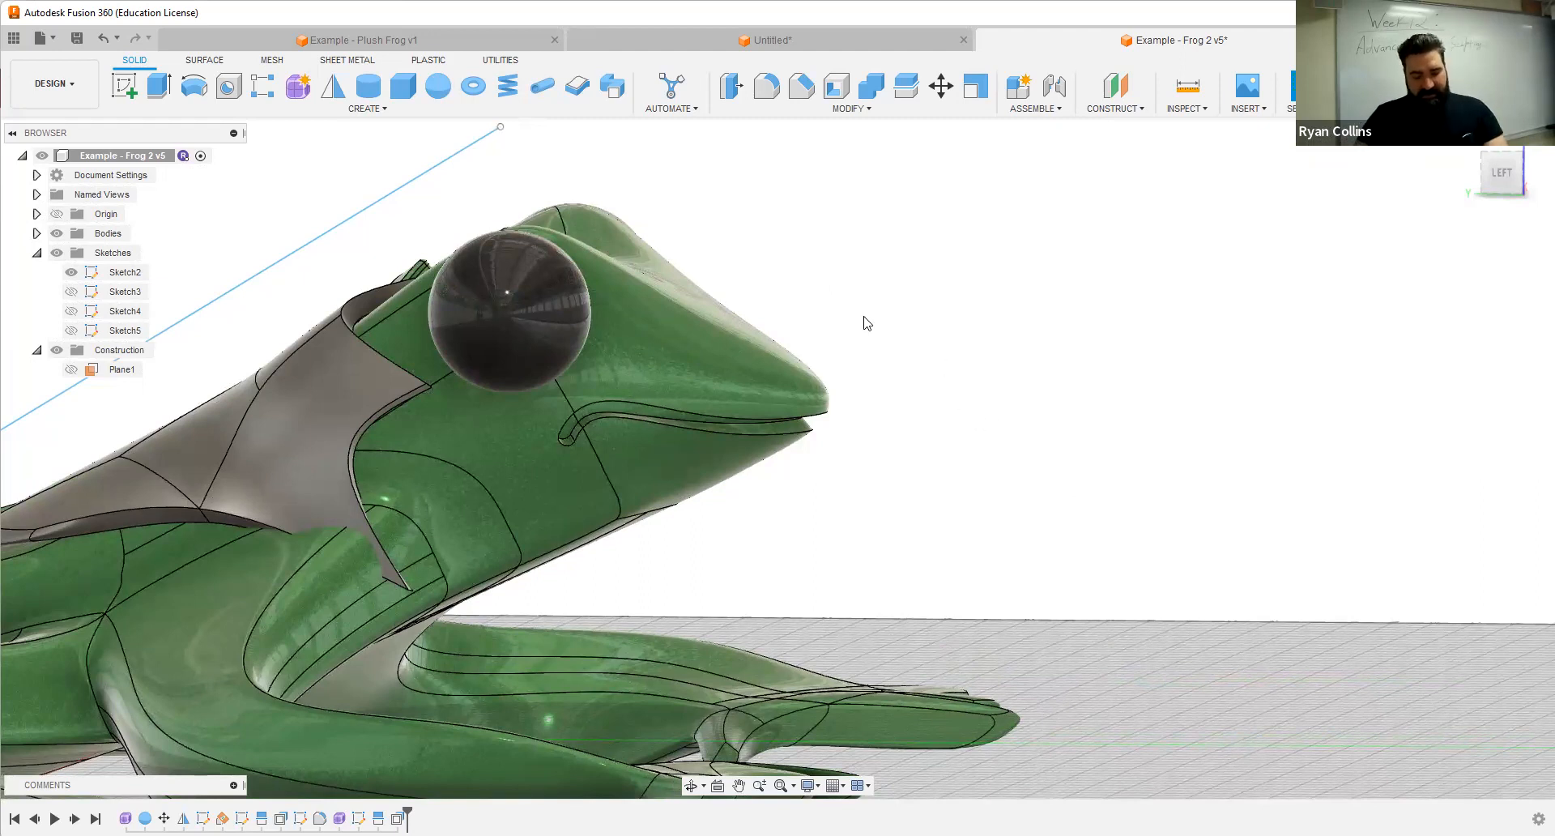
# Step: Save a new version of the design with the description "Armor & Mouth"
pyautogui.hotkey('ctrl', 's')
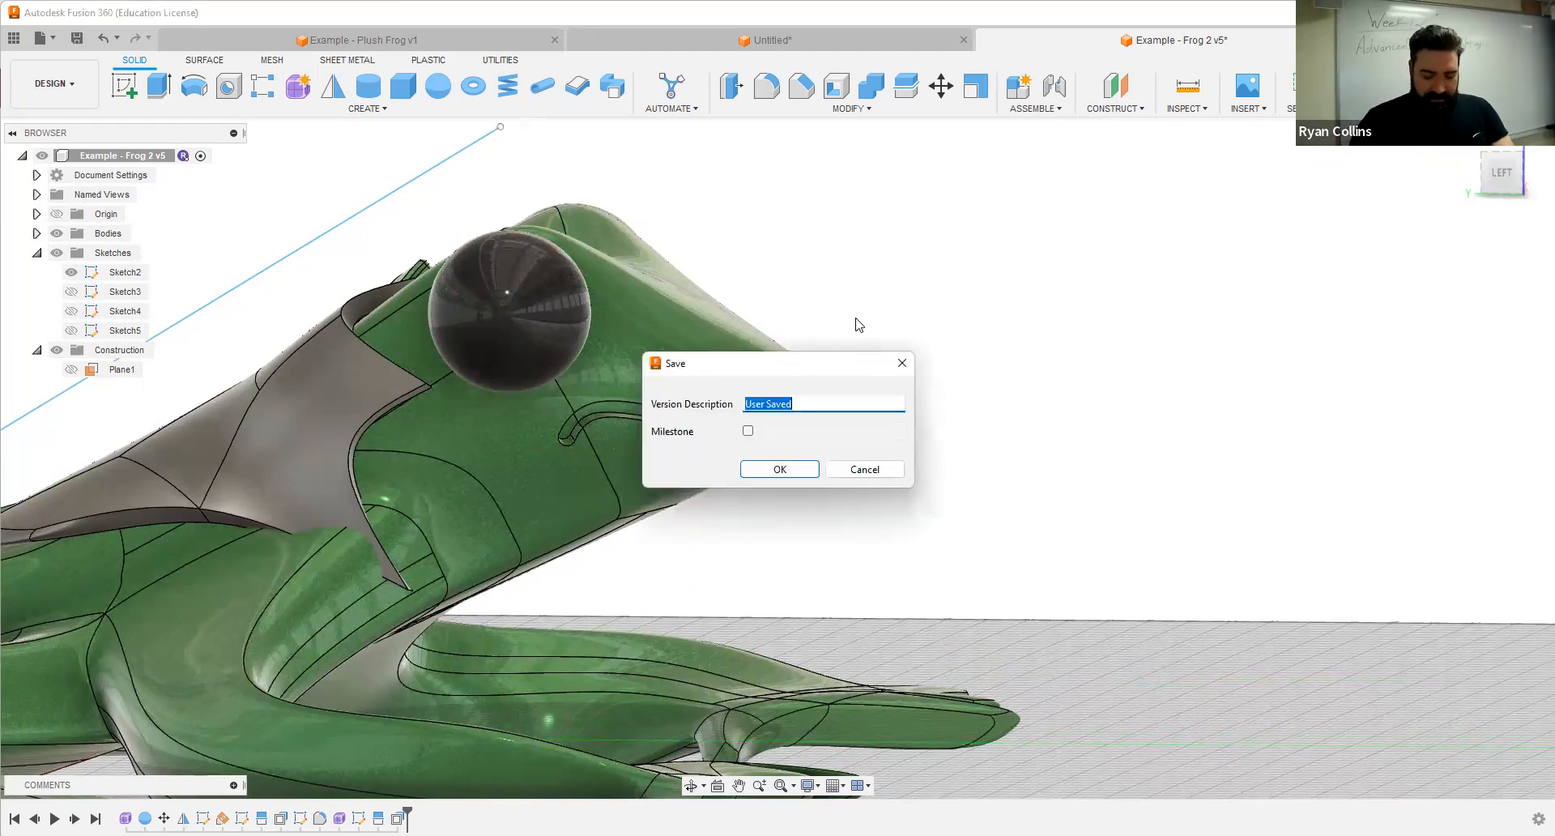
pyautogui.write('Armor & Mouth')
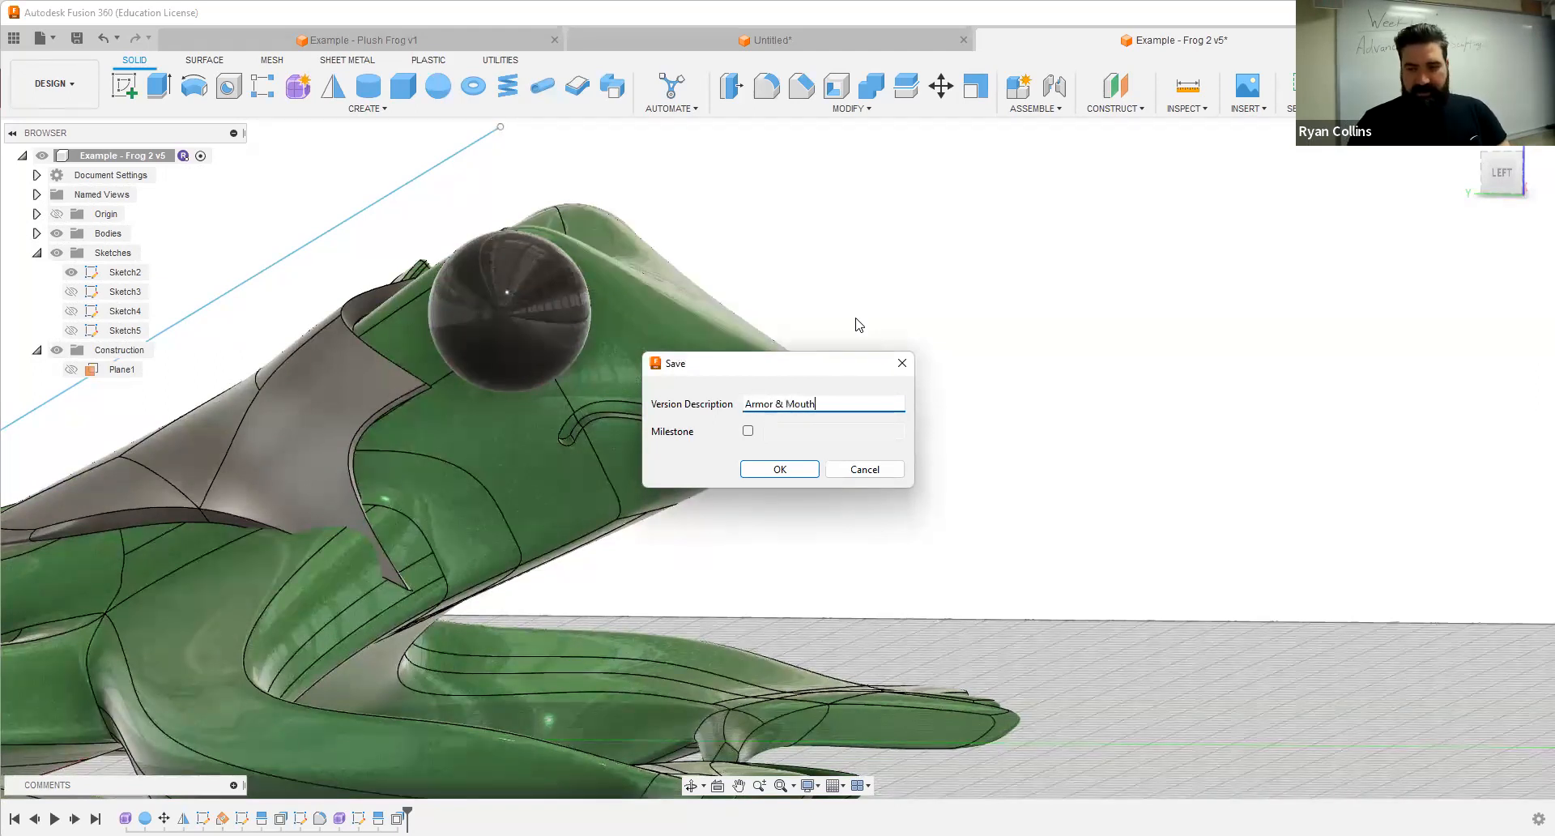
pyautogui.press('Return')
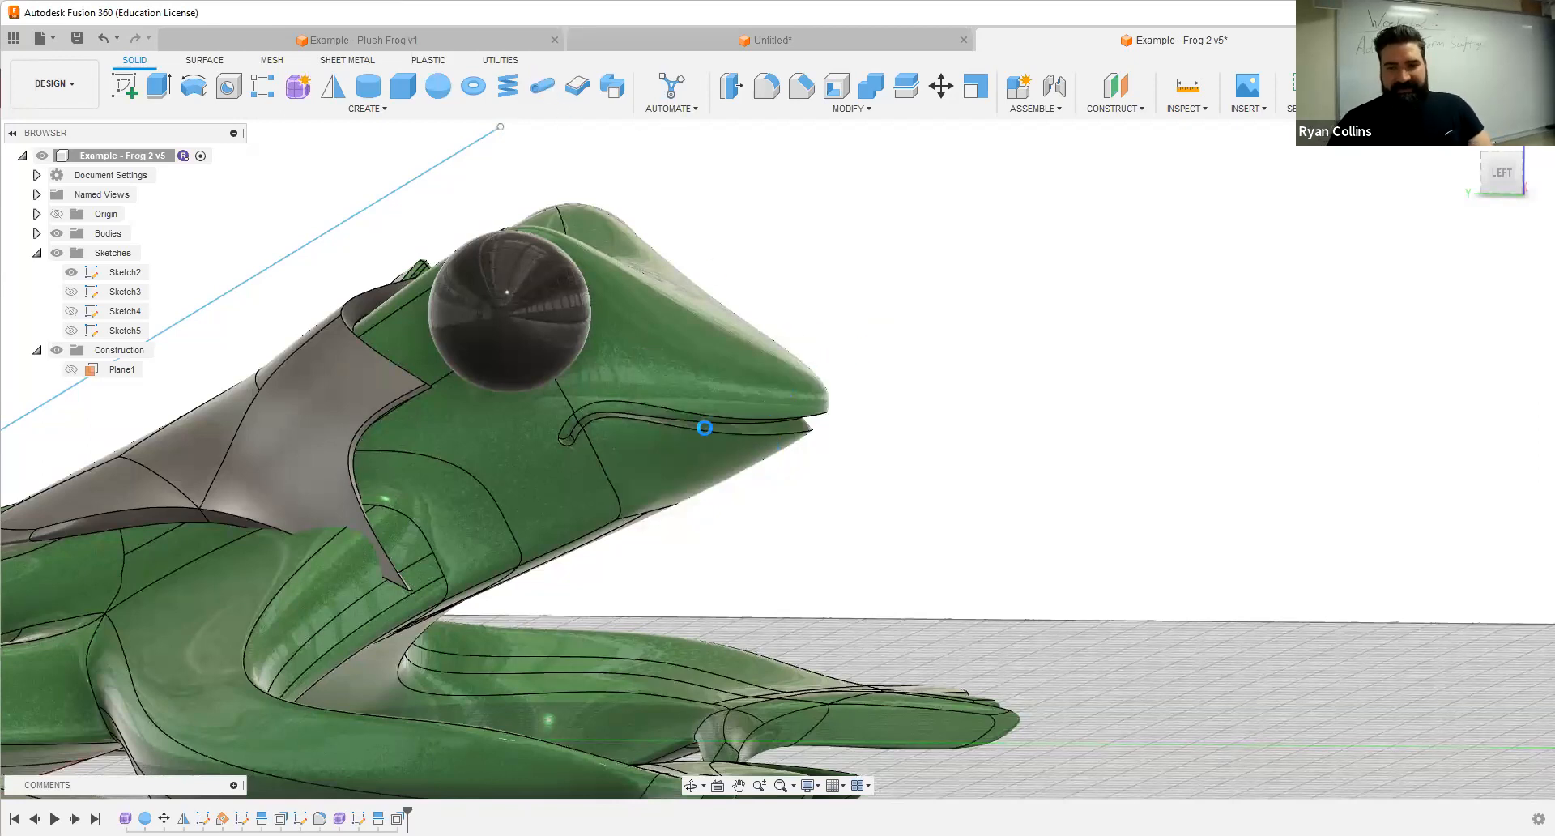
# Step: Create a circular pipe along the mouth's chained edge, joined to the frog body, with a section size of 1.2 mm
pyautogui.click(542, 87)
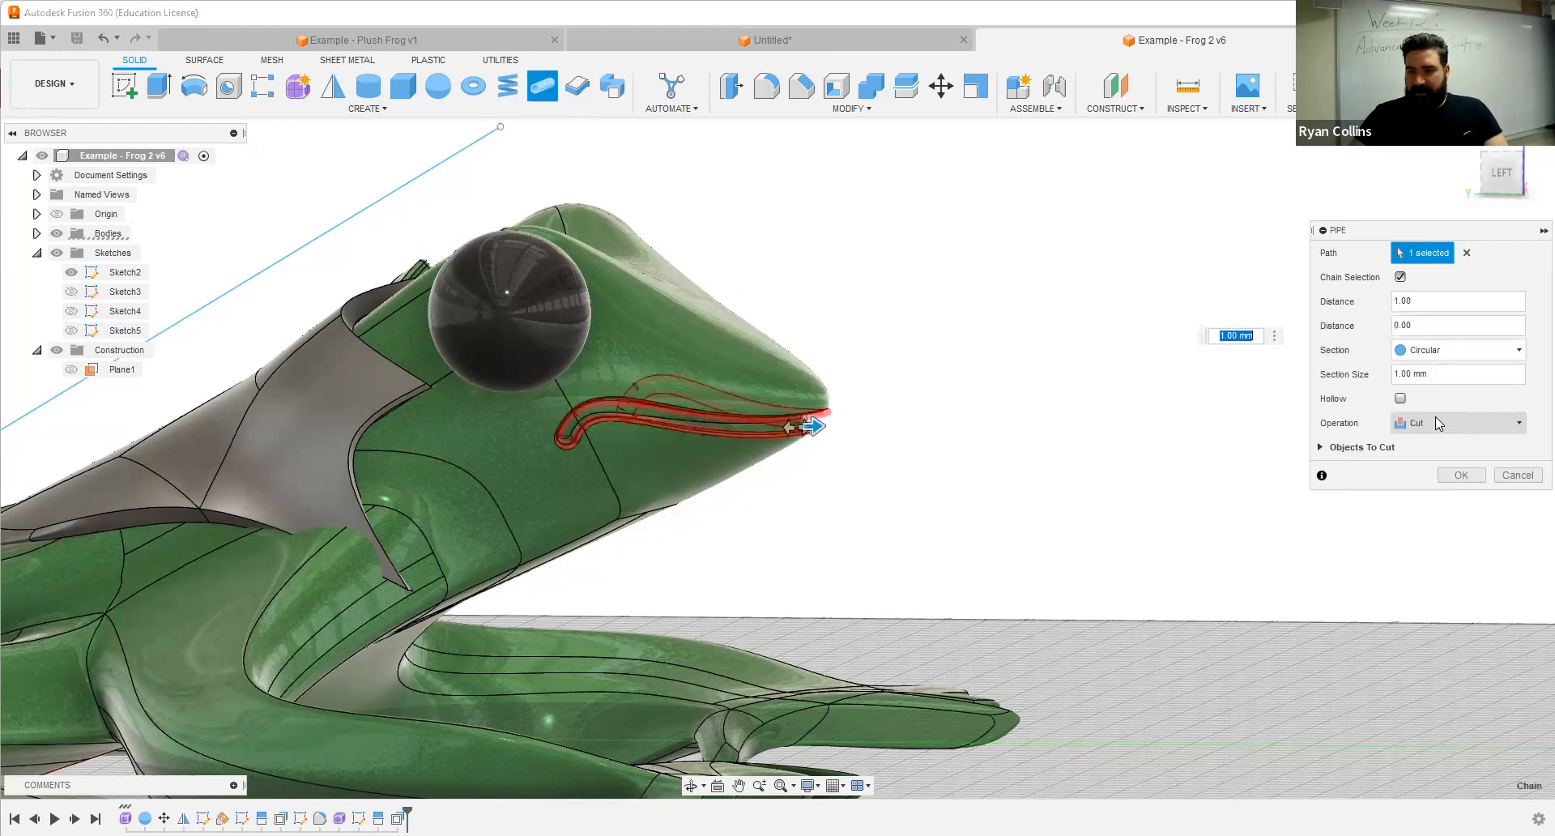
pyautogui.click(1435, 418)
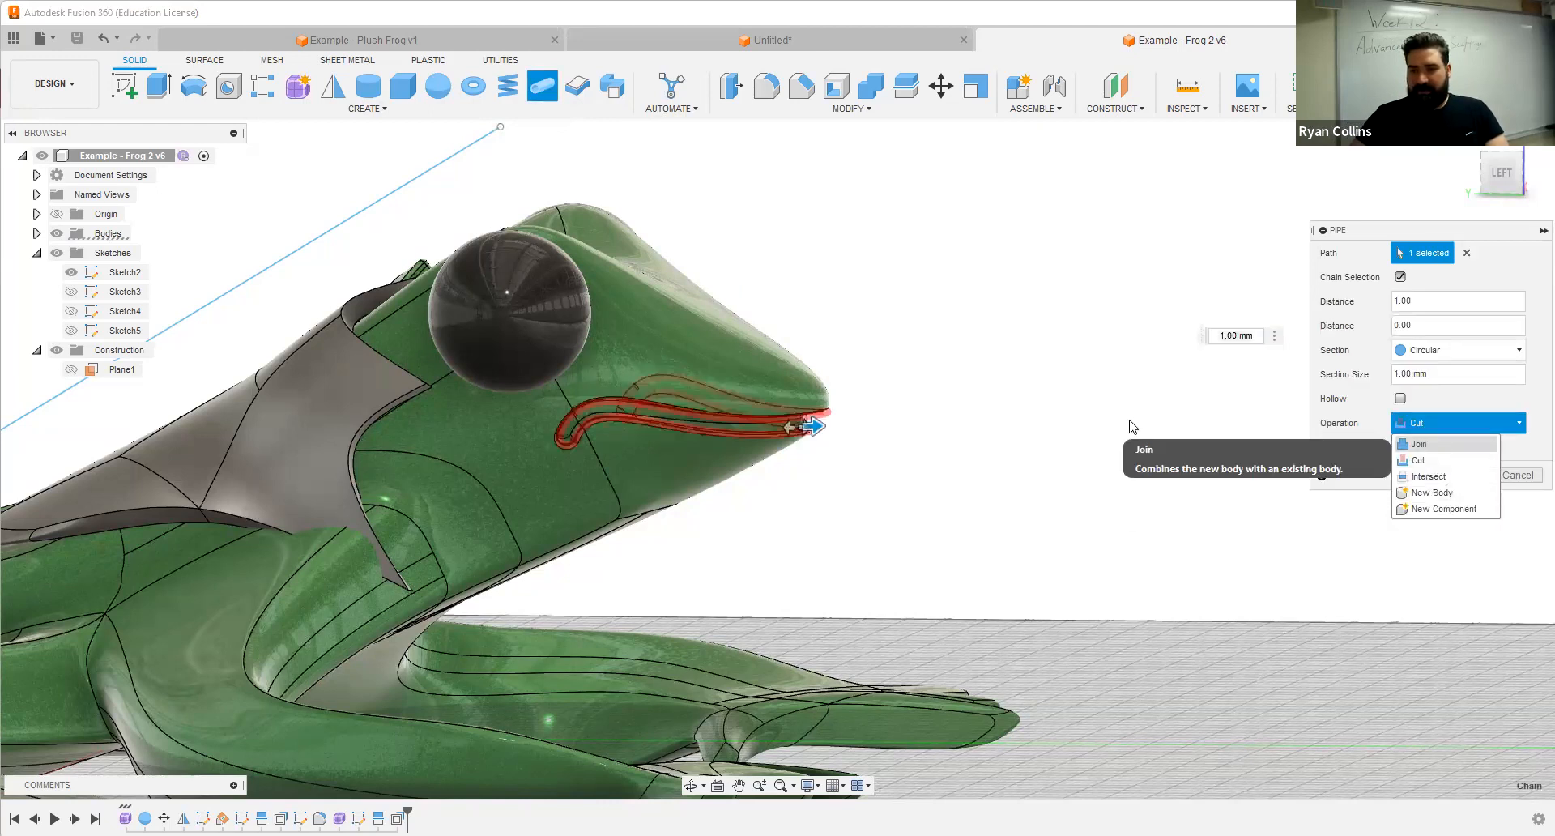
pyautogui.click(1038, 362)
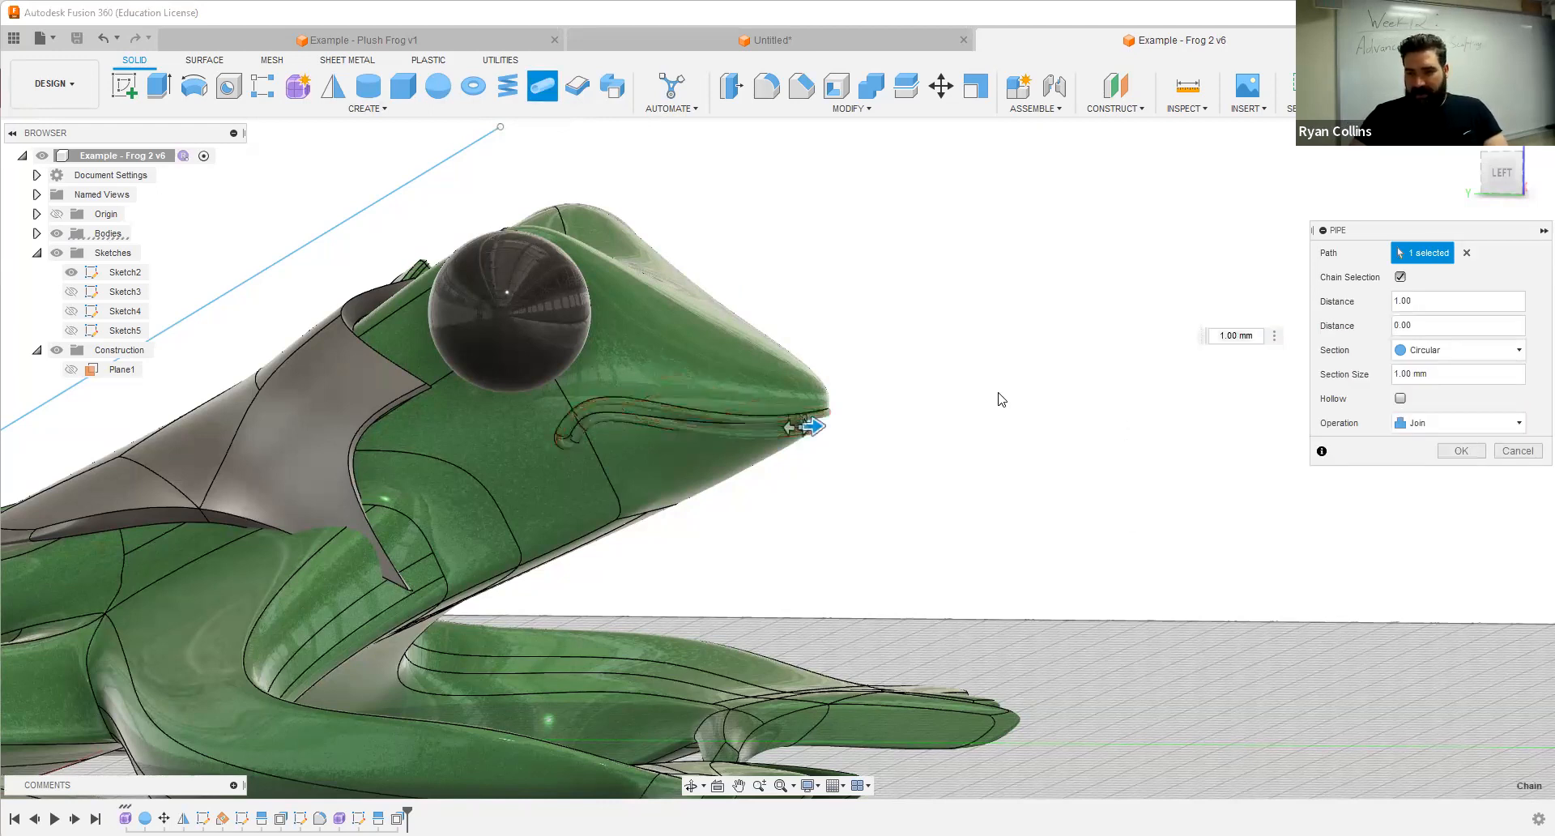
pyautogui.click(1453, 371)
pyautogui.write('2')
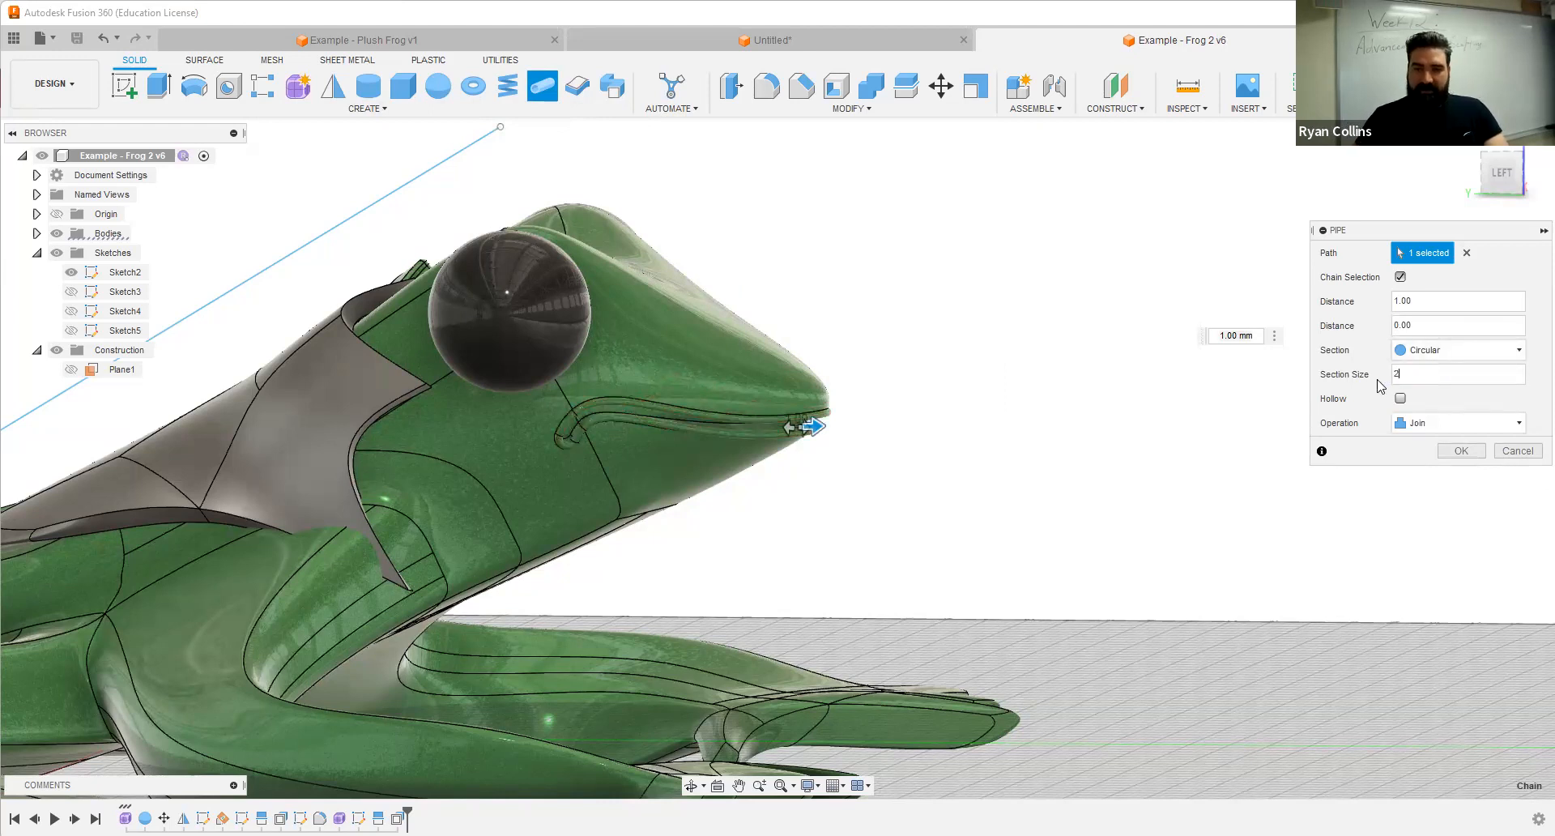
pyautogui.press('Return')
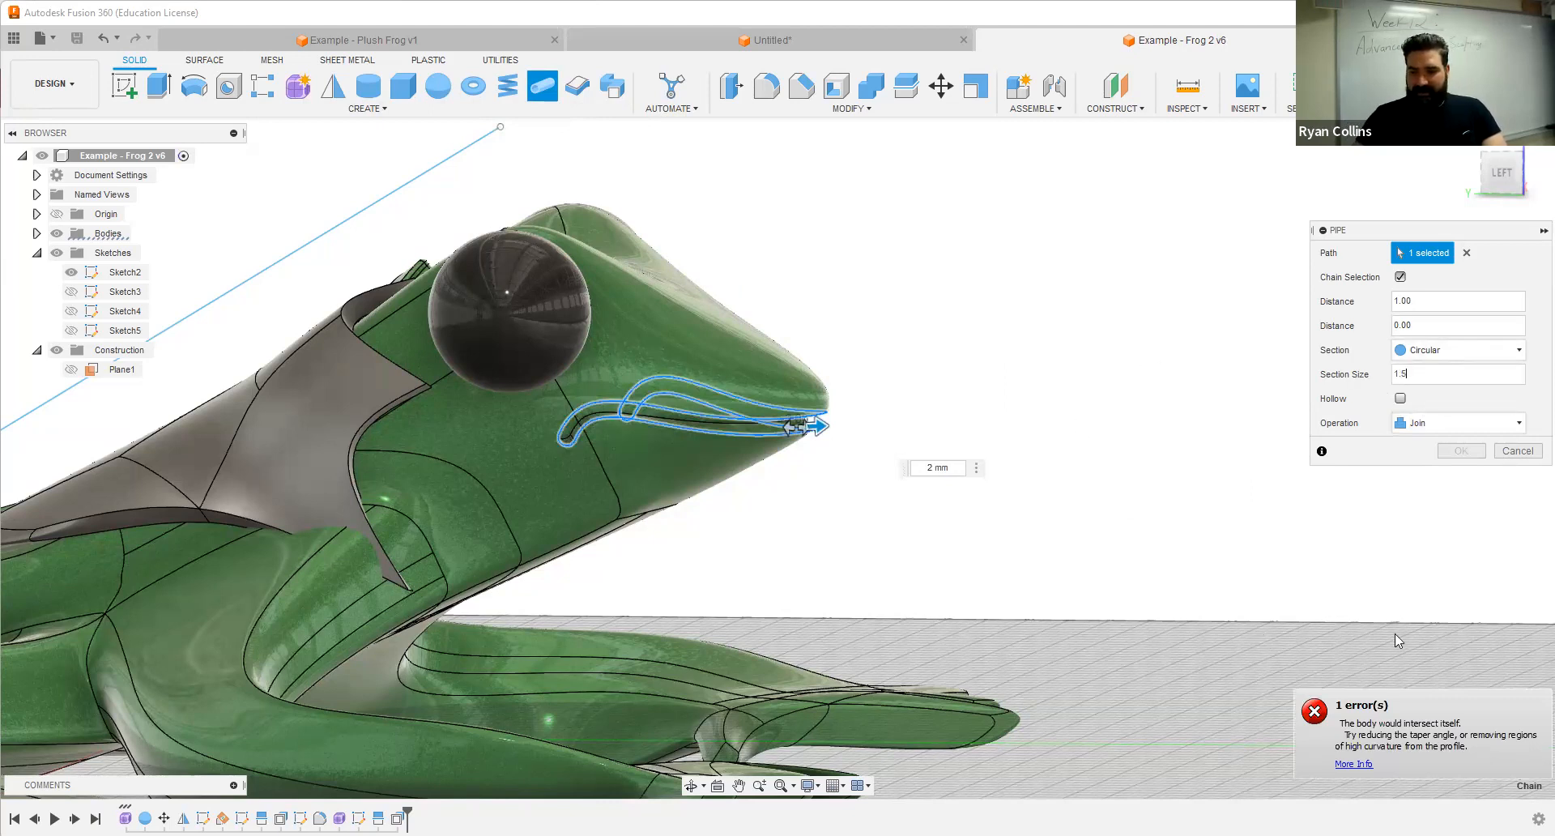
pyautogui.press('BackSpace')
pyautogui.press('BackSpace')
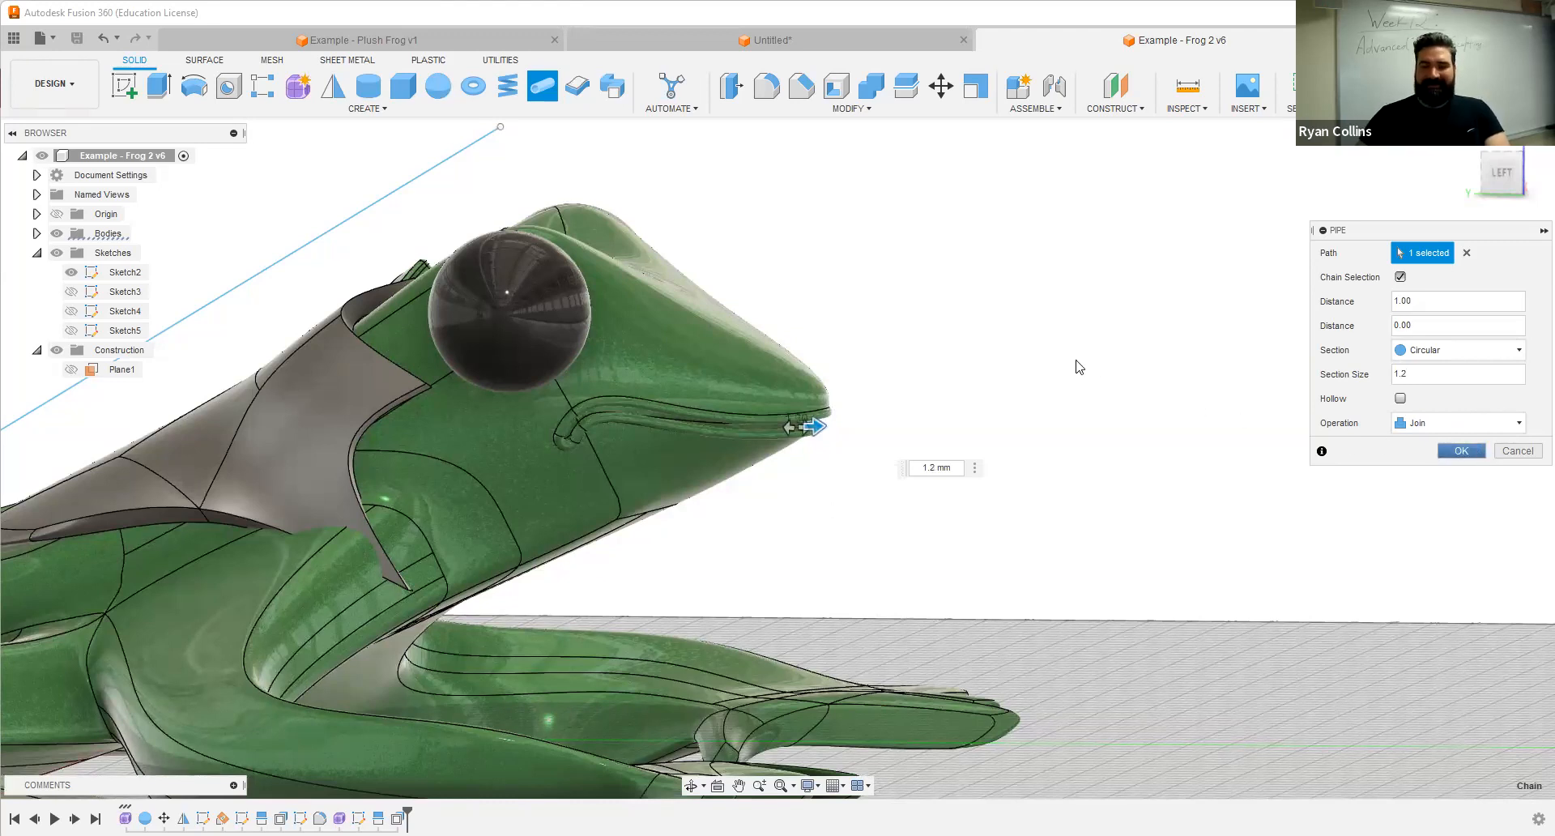
pyautogui.press('Return')
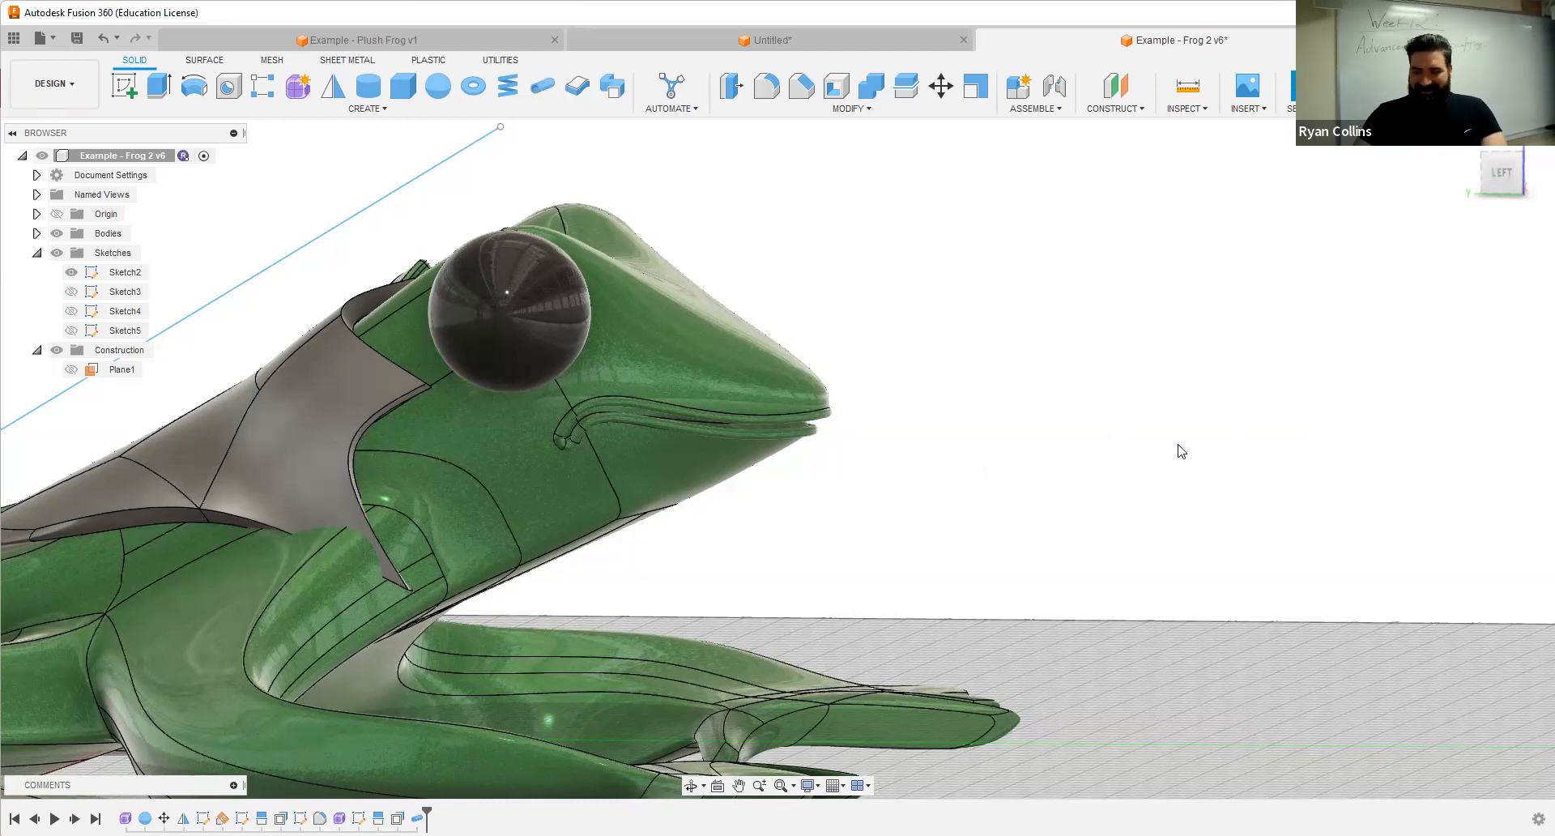
# Step: Apply the Paint - Metal Flake (Red) appearance to the upper lip's pipe face, with appearances set to apply to faces
pyautogui.press('a')
pyautogui.scroll(-3, 1302, 646)
pyautogui.scroll(3, 1302, 645)
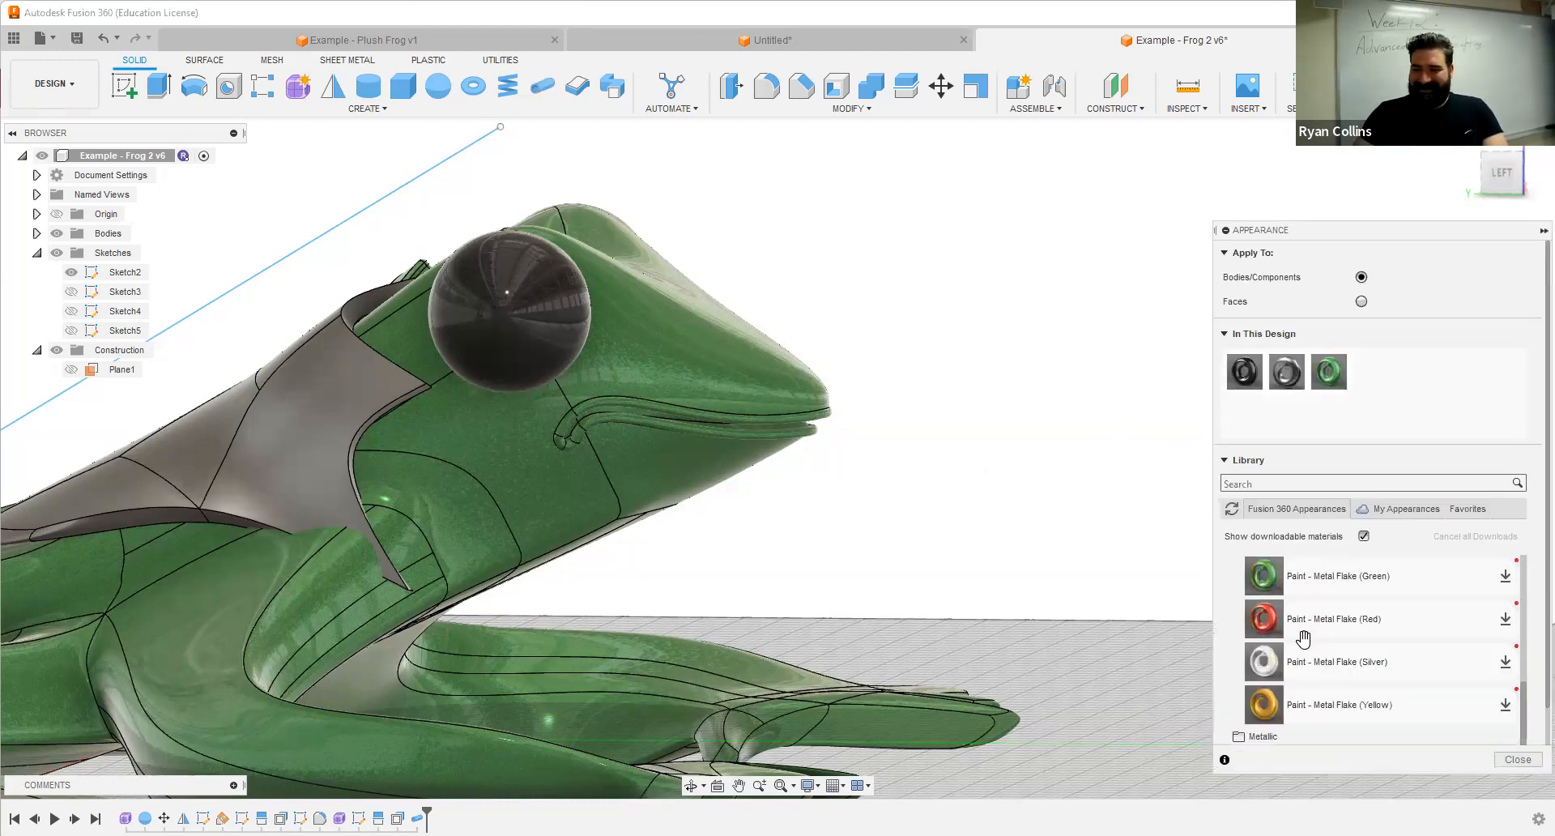
pyautogui.click(1361, 301)
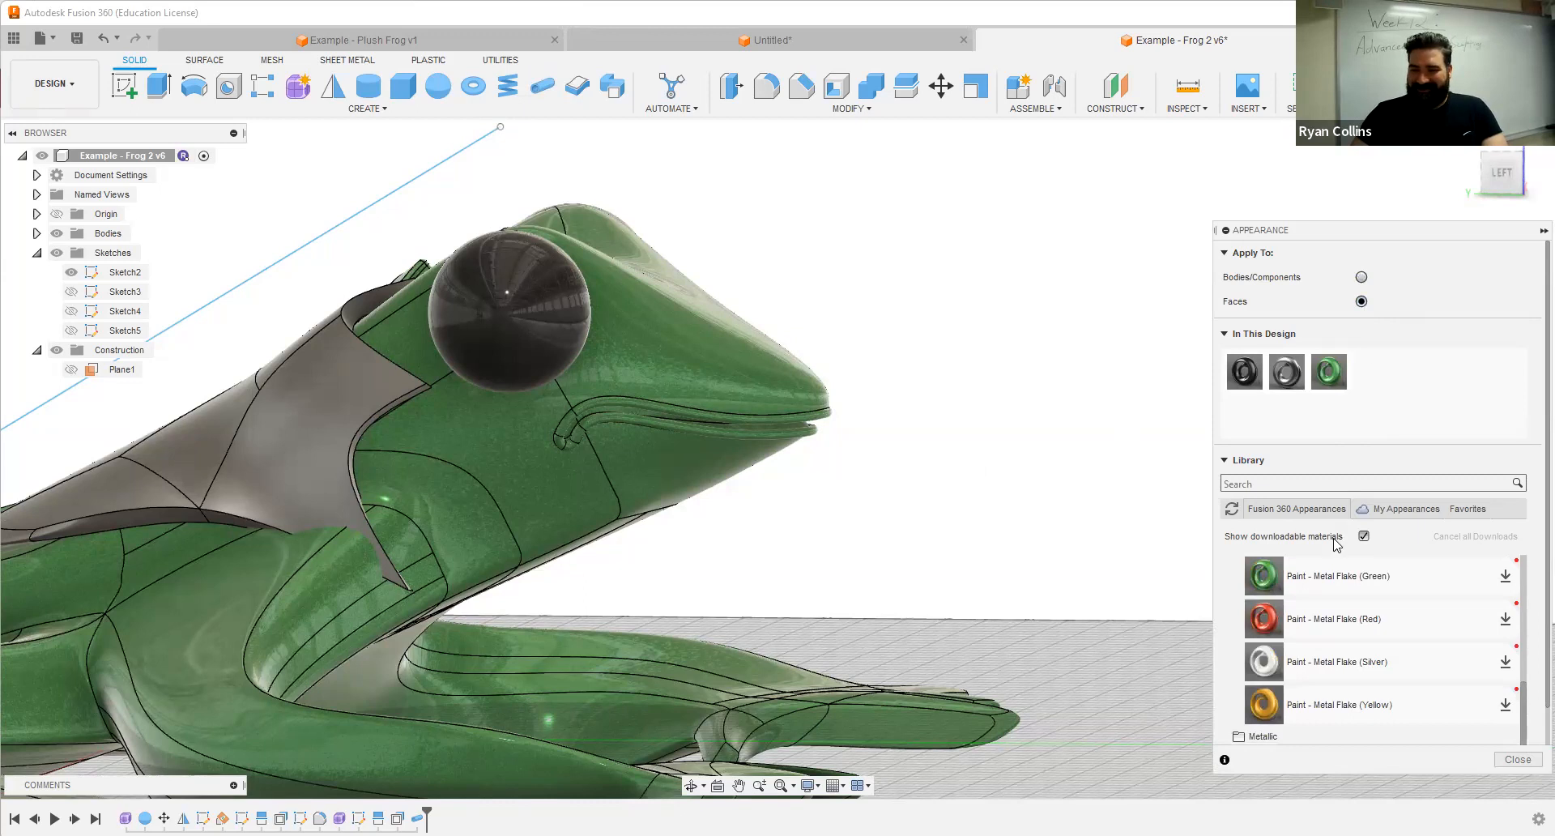
pyautogui.moveTo(1304, 618)
pyautogui.mouseDown()
pyautogui.moveTo(1416, 396)
pyautogui.moveTo(1405, 385)
pyautogui.moveTo(702, 415)
pyautogui.mouseUp()
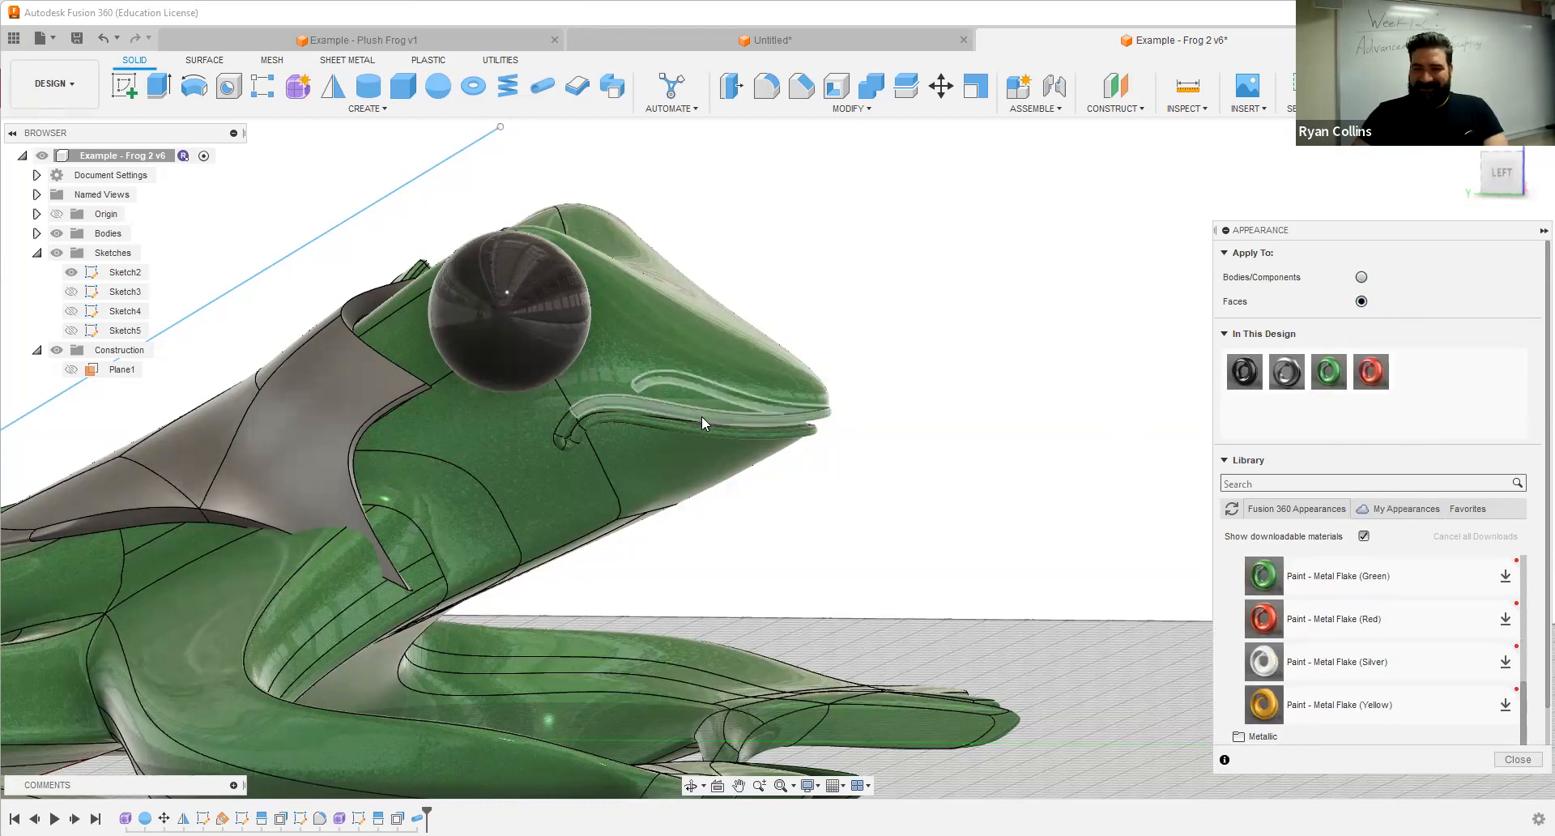
# Step: Select the upper and lower lip pipe faces plus the near mouth-corner faces and apply the Paint - Metal Flake (Red) appearance to them
pyautogui.click(580, 417)
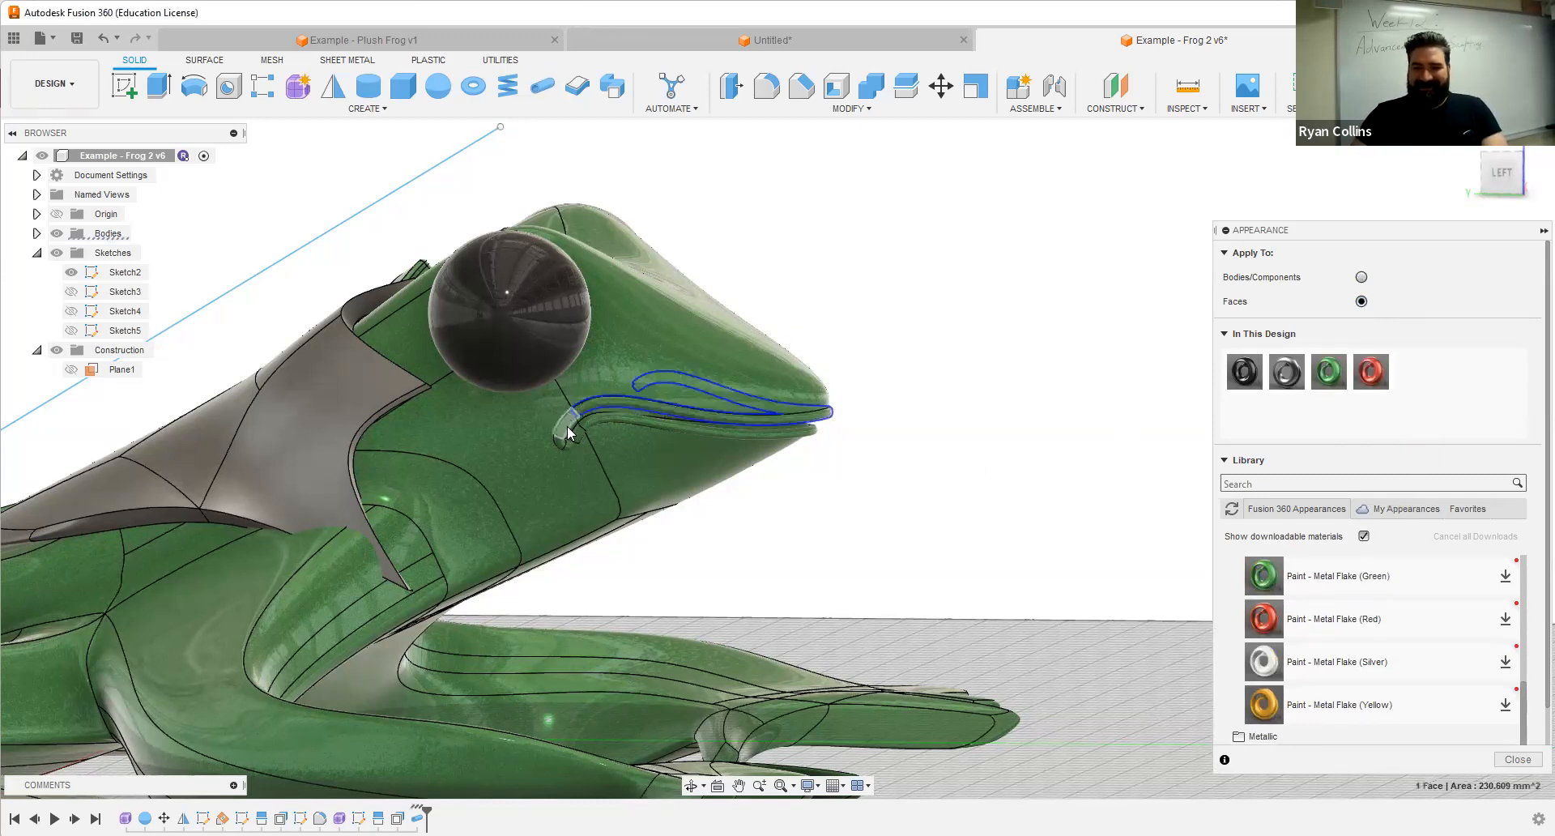
pyautogui.keyDown('ctrl'); pyautogui.click(566, 426); pyautogui.keyUp('ctrl')
pyautogui.keyDown('ctrl'); pyautogui.click(562, 446); pyautogui.keyUp('ctrl')
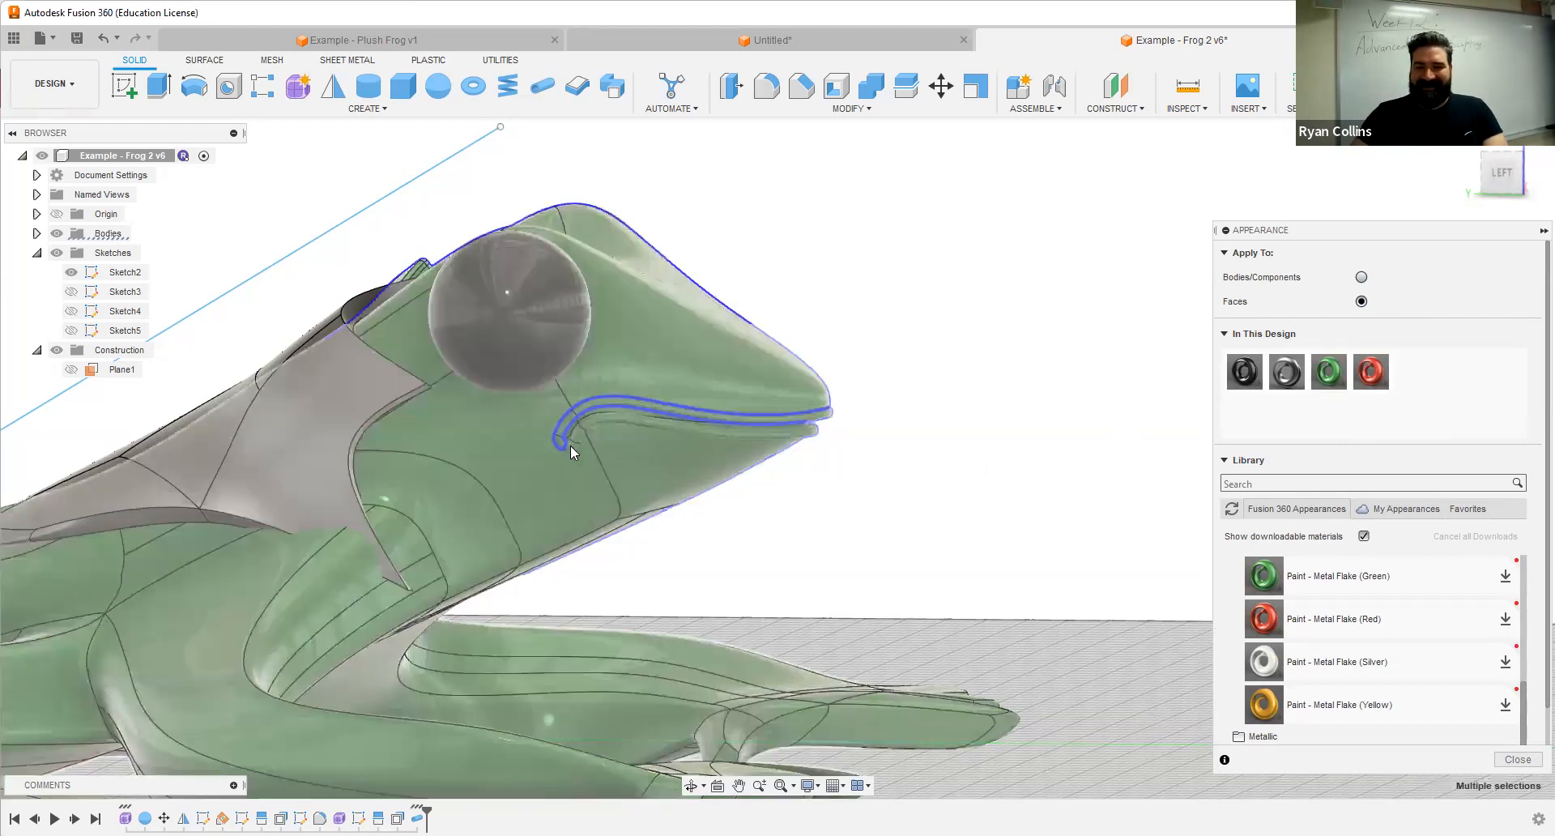
pyautogui.keyDown('ctrl'); pyautogui.click(570, 445); pyautogui.keyUp('ctrl')
pyautogui.scroll(3, 863, 438)
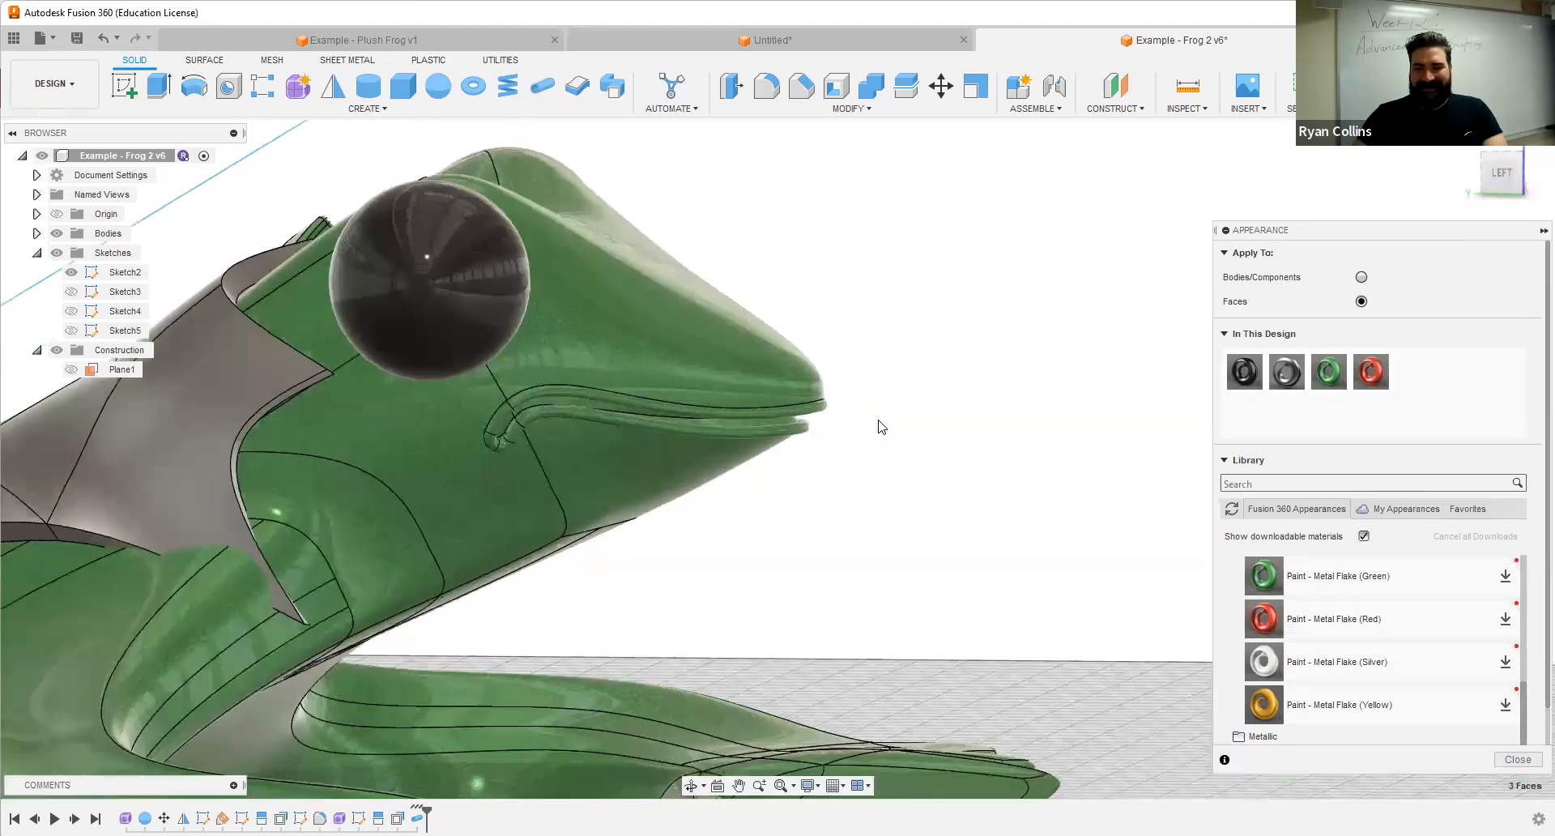
pyautogui.keyDown('ctrl'); pyautogui.click(574, 426); pyautogui.keyUp('ctrl')
pyautogui.scroll(4, 561, 434)
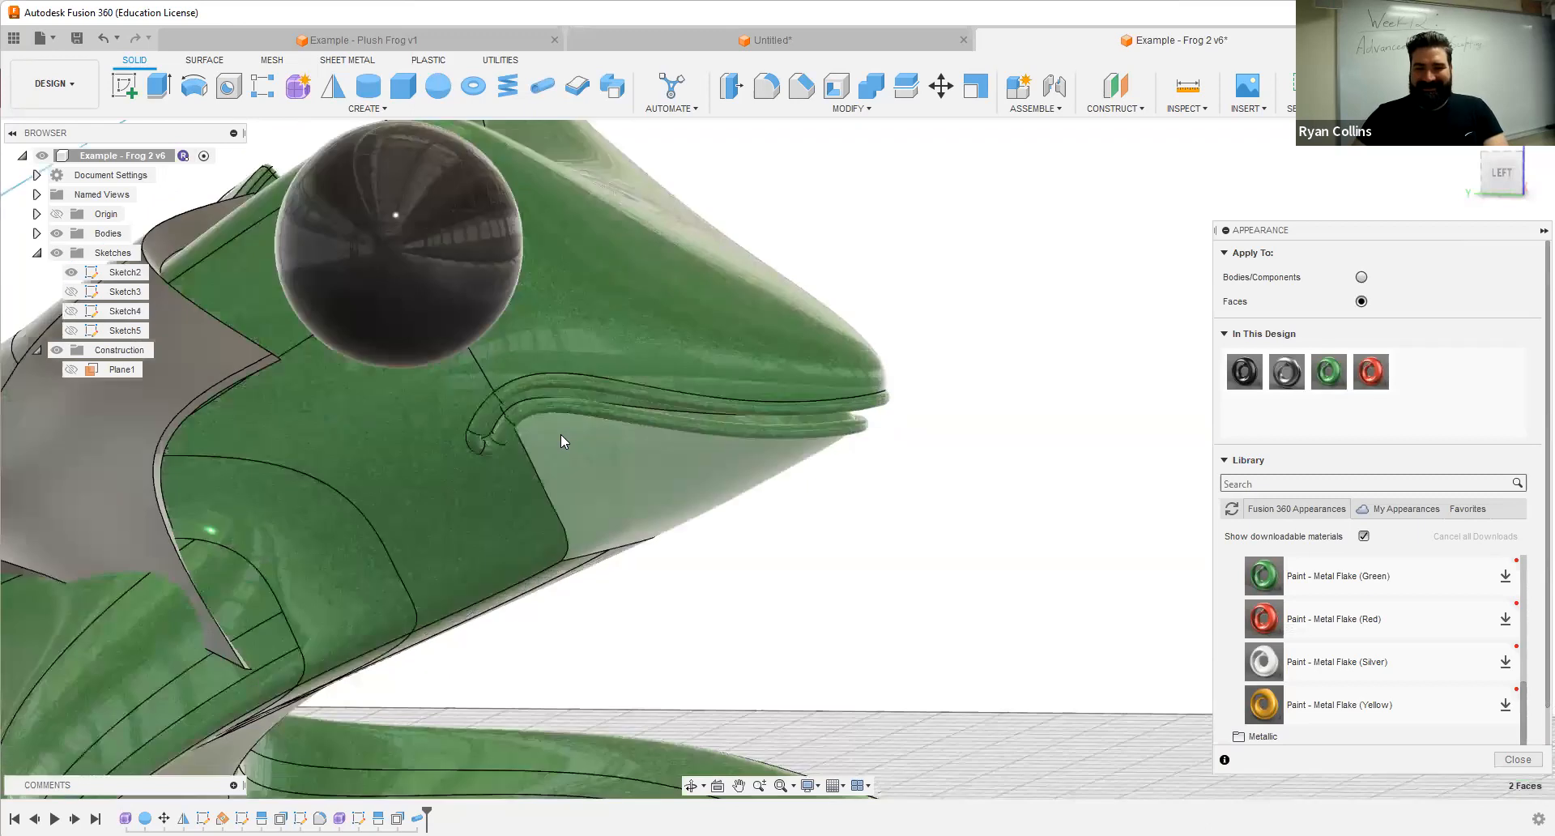
pyautogui.keyDown('ctrl'); pyautogui.click(515, 402); pyautogui.keyUp('ctrl')
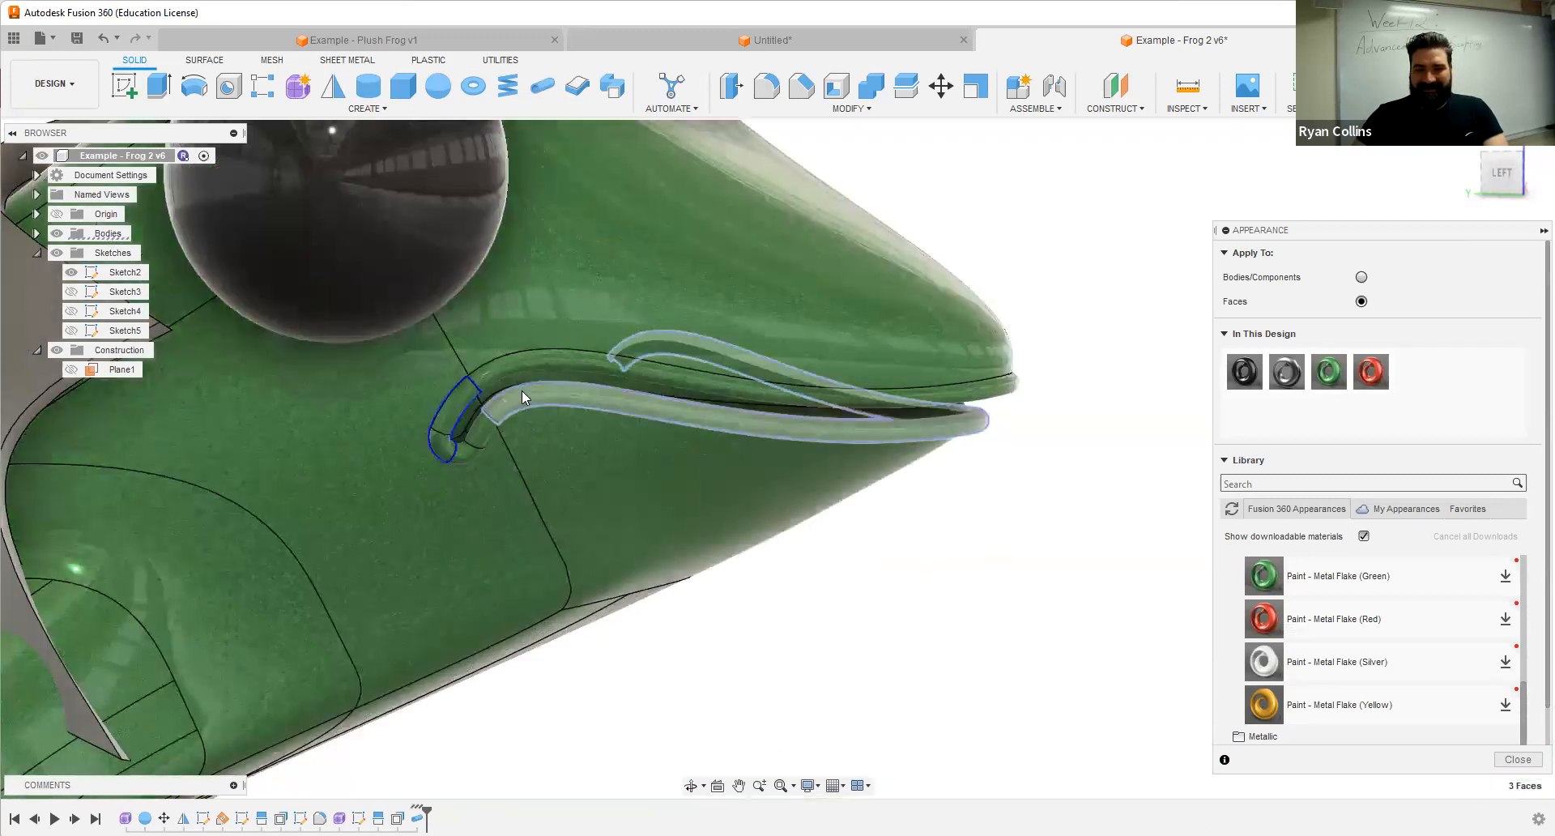
pyautogui.keyDown('ctrl'); pyautogui.click(521, 360); pyautogui.keyUp('ctrl')
pyautogui.keyDown('ctrl'); pyautogui.click(482, 437); pyautogui.keyUp('ctrl')
pyautogui.keyDown('ctrl'); pyautogui.click(468, 451); pyautogui.keyUp('ctrl')
pyautogui.moveTo(1370, 379); pyautogui.dragTo(1005, 389)
# Step: Apply the same red metal flake paint to the remaining green pipe faces at the opposite mouth corner and finish the appearance editing
pyautogui.scroll(-3, 1032, 562)
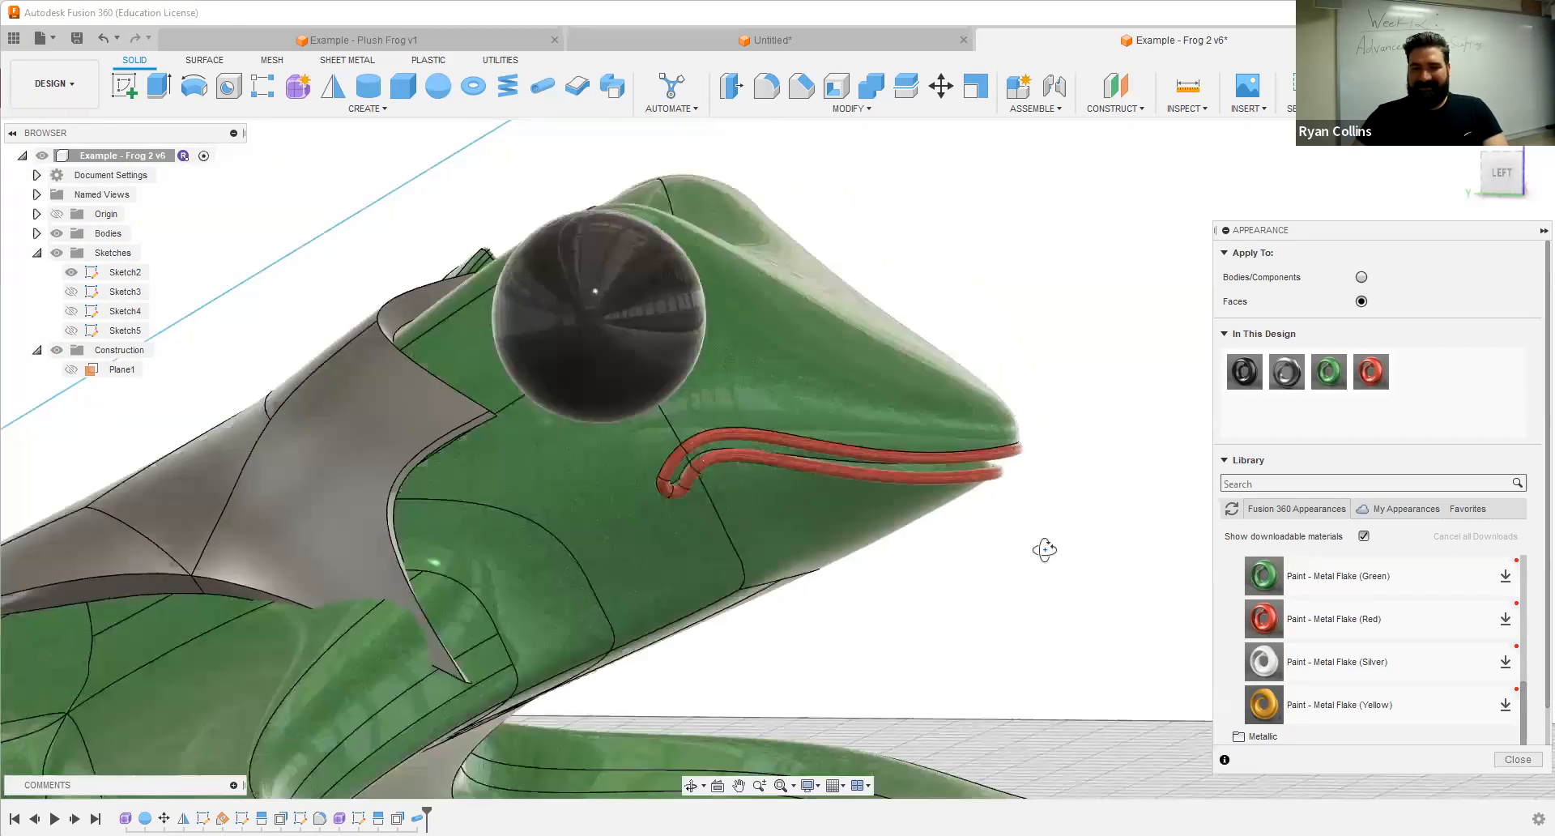
pyautogui.keyDown('shift'); pyautogui.moveTo(1044, 550); pyautogui.dragTo(617, 416, button='middle'); pyautogui.keyUp('shift')
pyautogui.moveTo(941, 395); pyautogui.dragTo(578, 412, button='middle')
pyautogui.scroll(5, 695, 406)
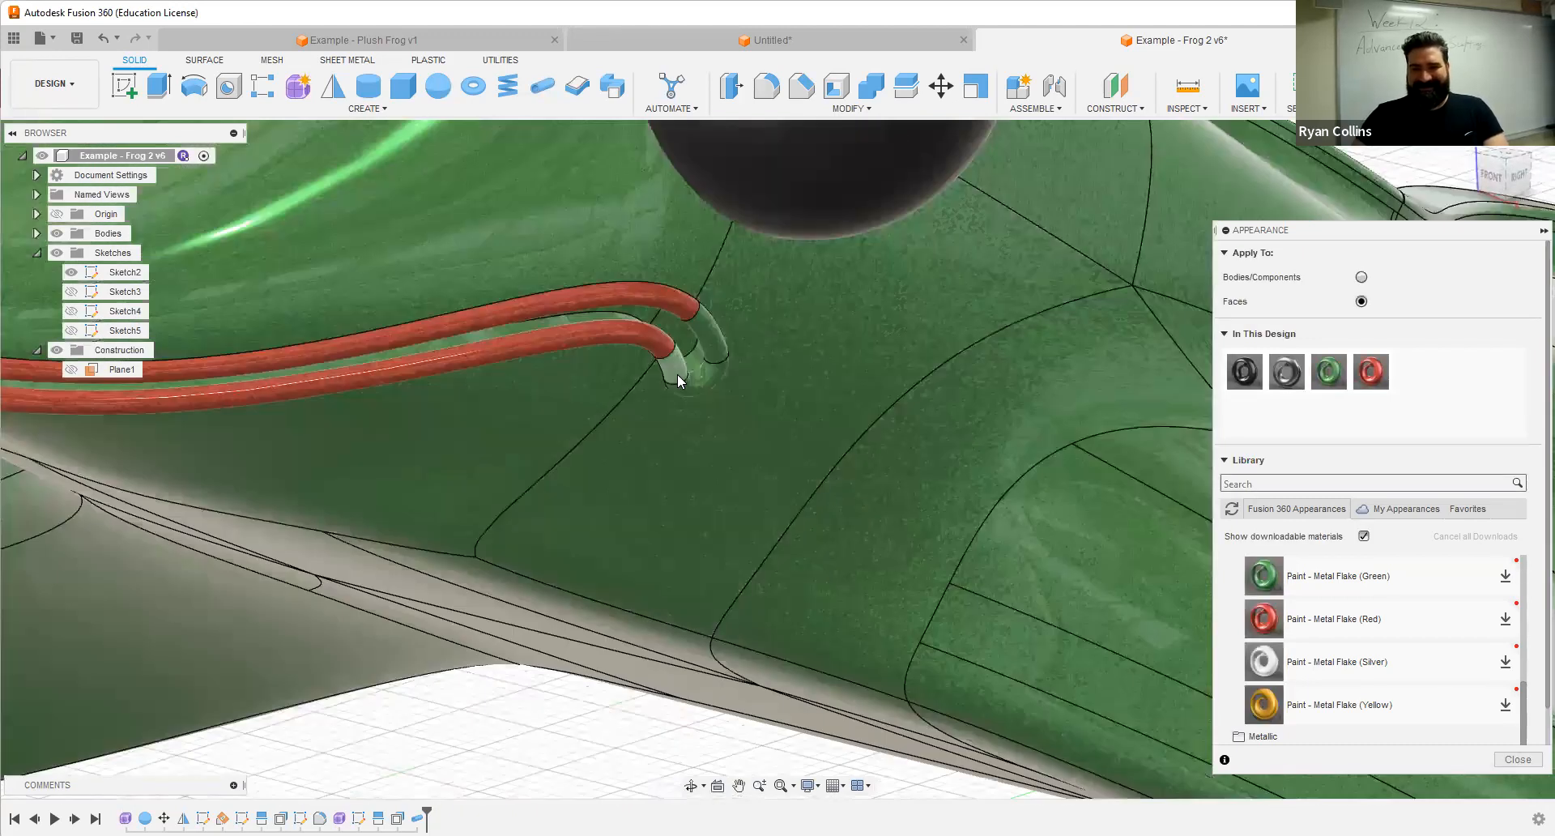
pyautogui.click(677, 373)
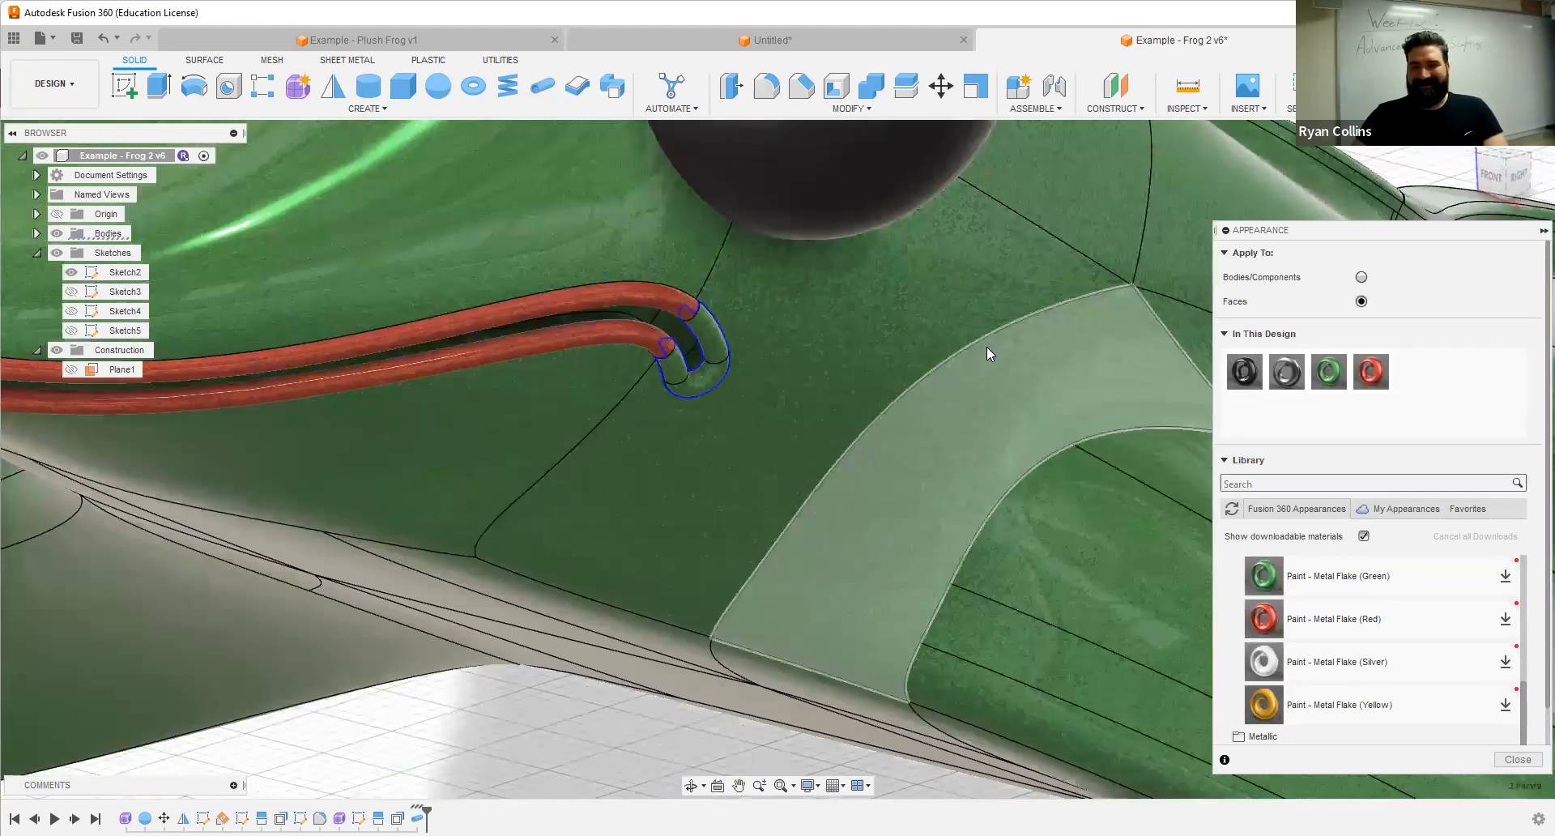
pyautogui.moveTo(1370, 371); pyautogui.dragTo(714, 334)
pyautogui.scroll(-10, 842, 529)
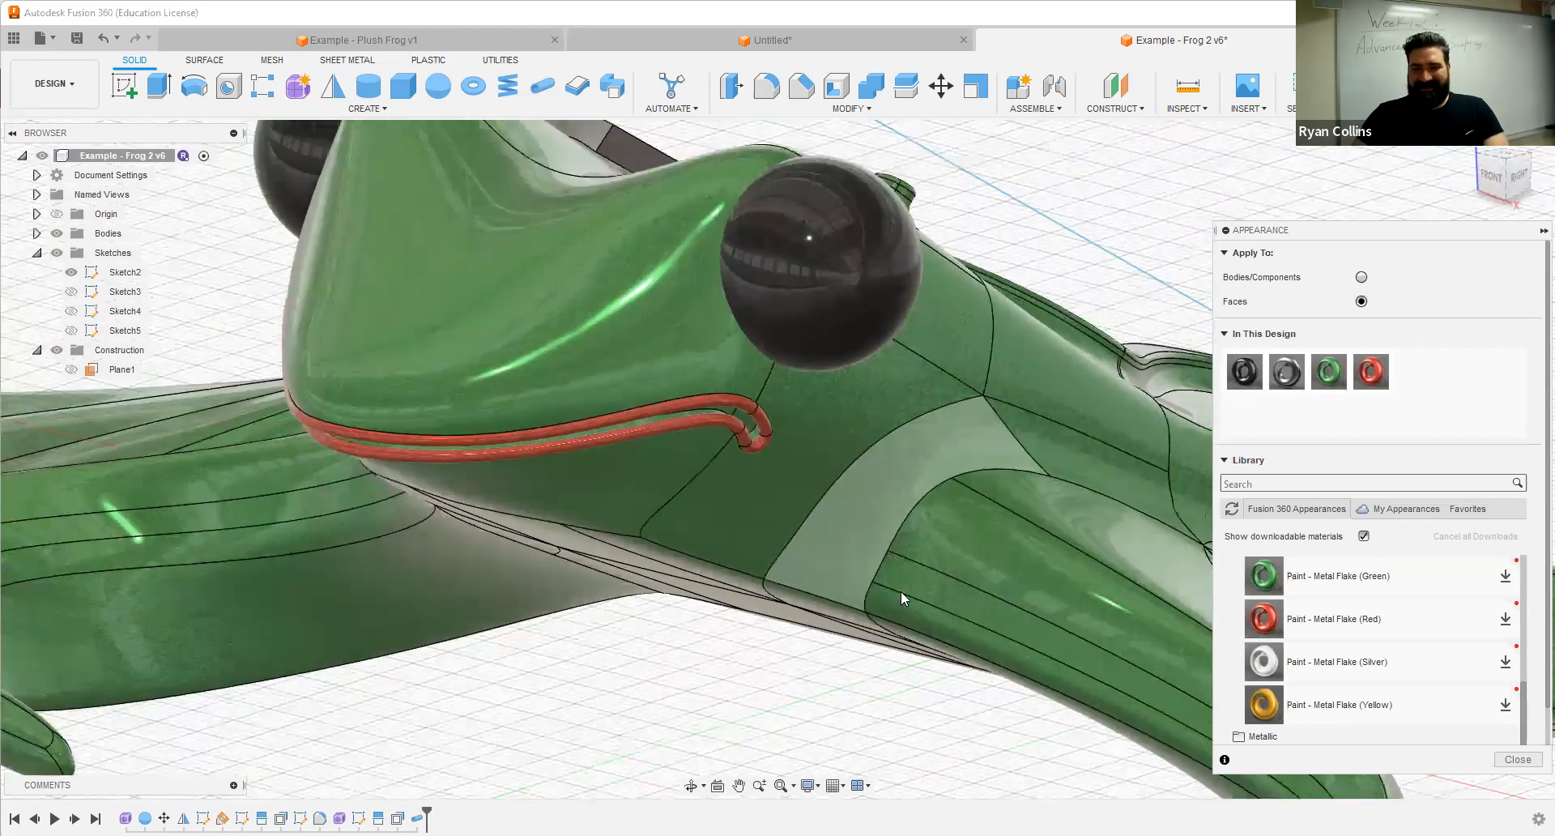
pyautogui.press('Escape')
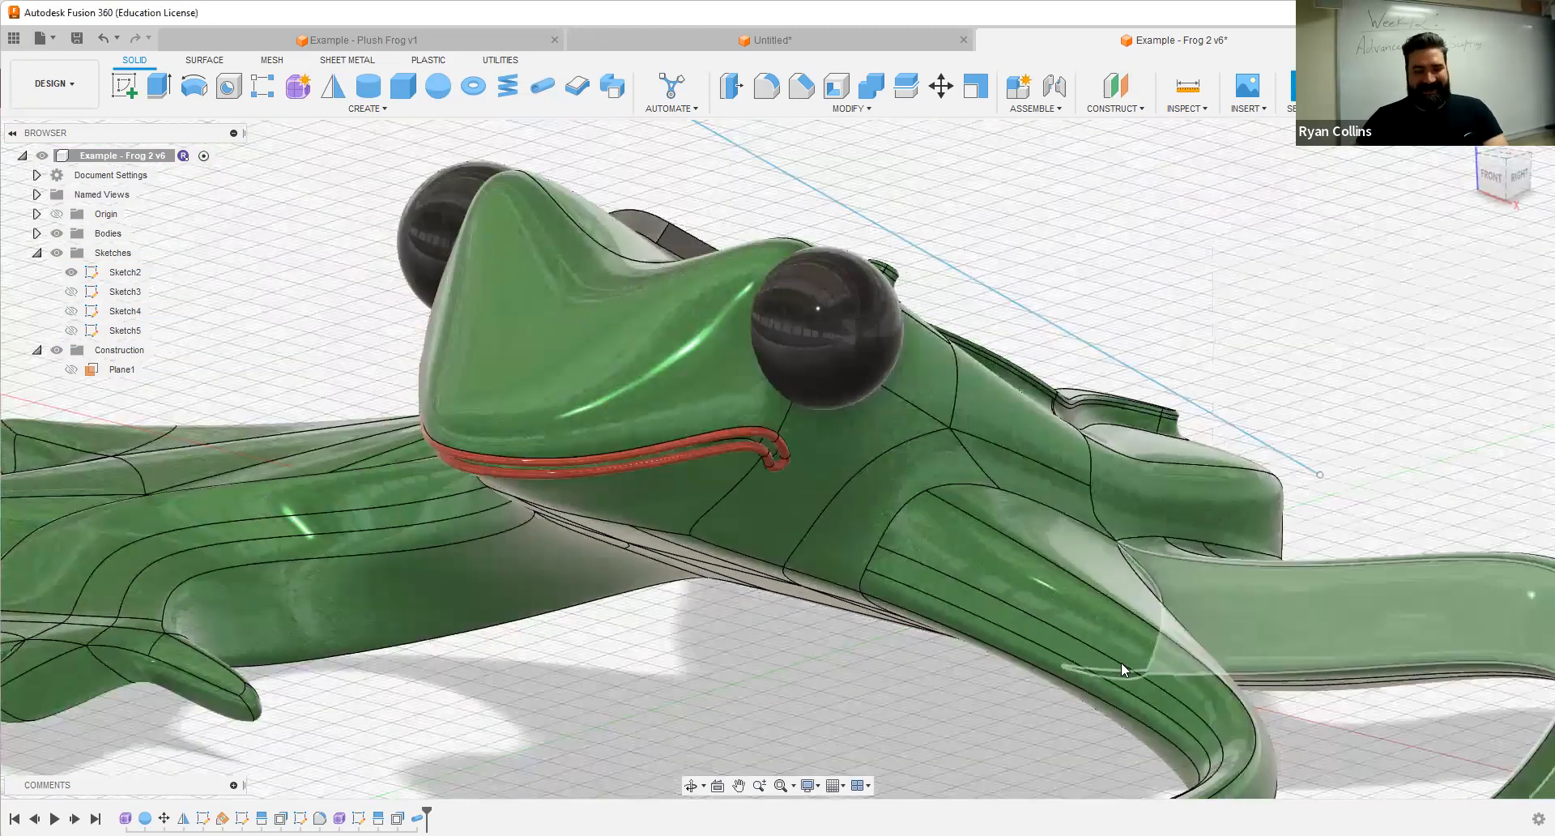
# Step: Examine the whole frog from the front, the side and above, checking the red lips, eyes and shoulder armor
pyautogui.scroll(-10, 1061, 663)
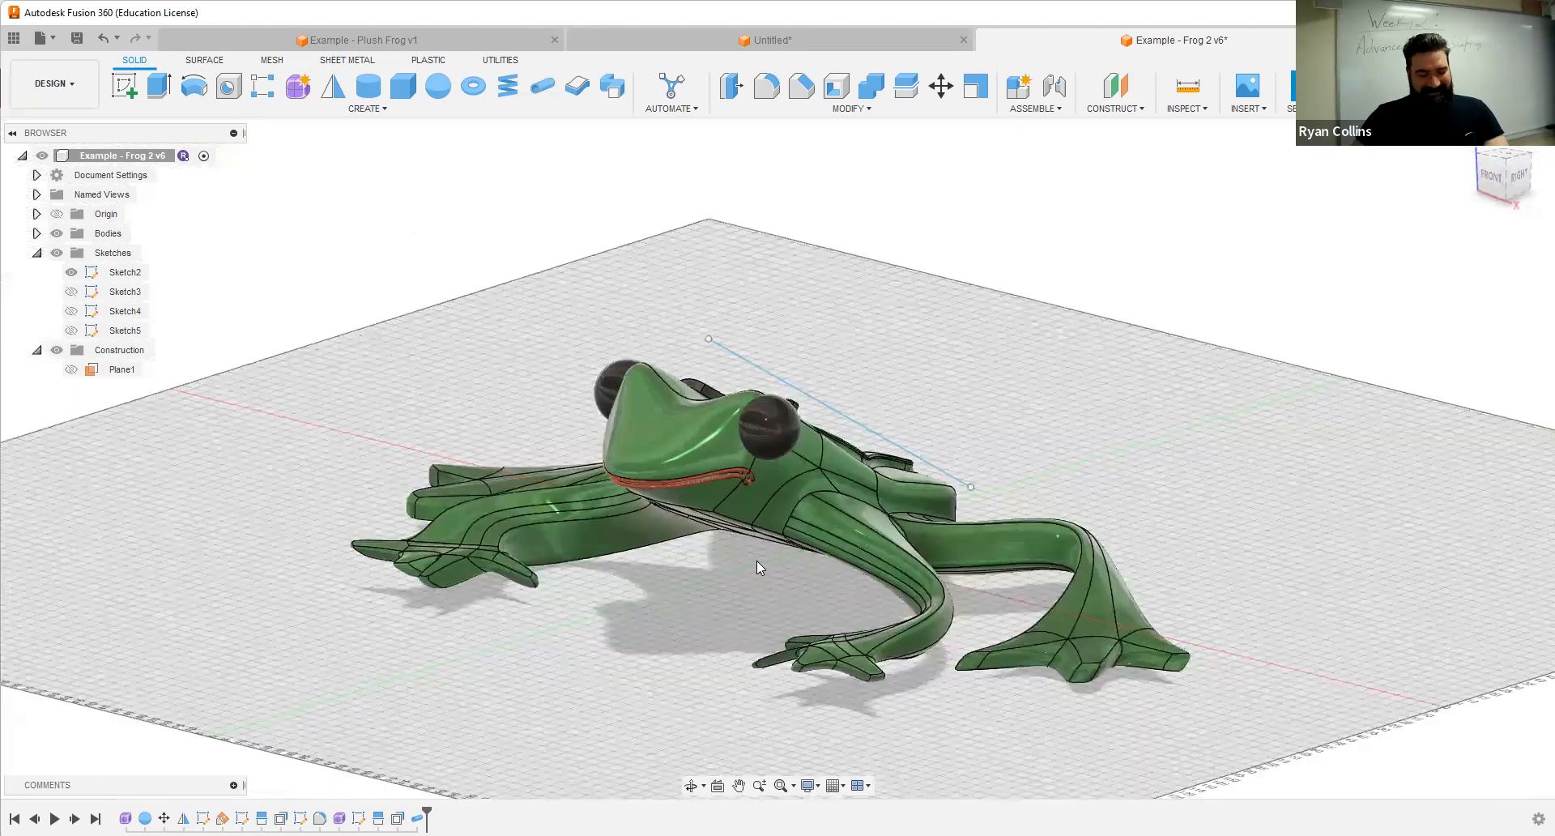
pyautogui.keyDown('shift'); pyautogui.moveTo(642, 541); pyautogui.dragTo(864, 491, button='middle'); pyautogui.keyUp('shift')
pyautogui.scroll(5, 931, 420)
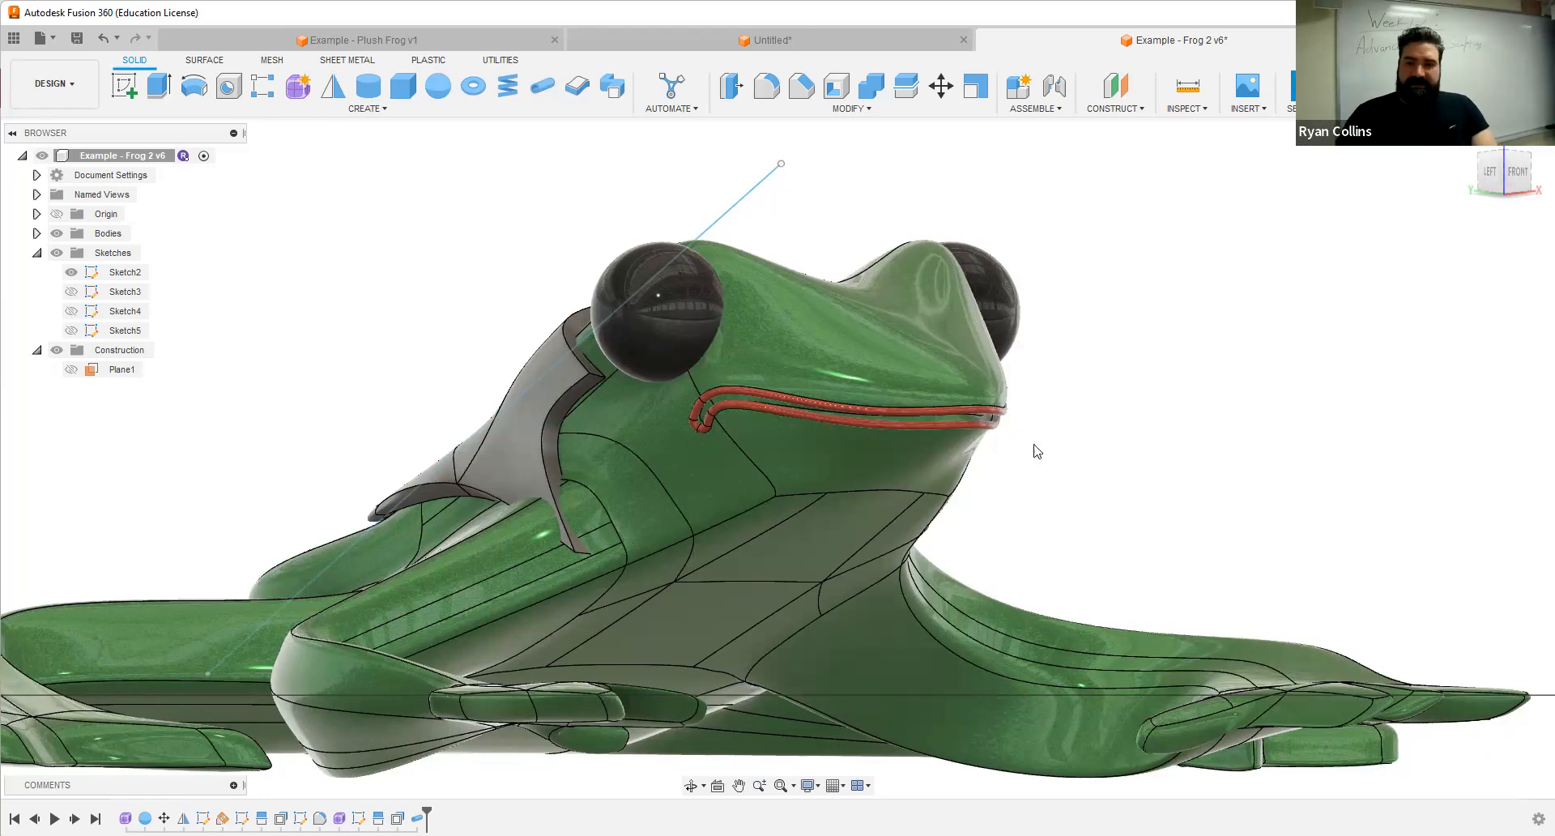
pyautogui.keyDown('shift'); pyautogui.moveTo(698, 371); pyautogui.dragTo(812, 412, button='middle'); pyautogui.keyUp('shift')
pyautogui.keyDown('shift'); pyautogui.moveTo(489, 476); pyautogui.dragTo(520, 478, button='middle'); pyautogui.keyUp('shift')
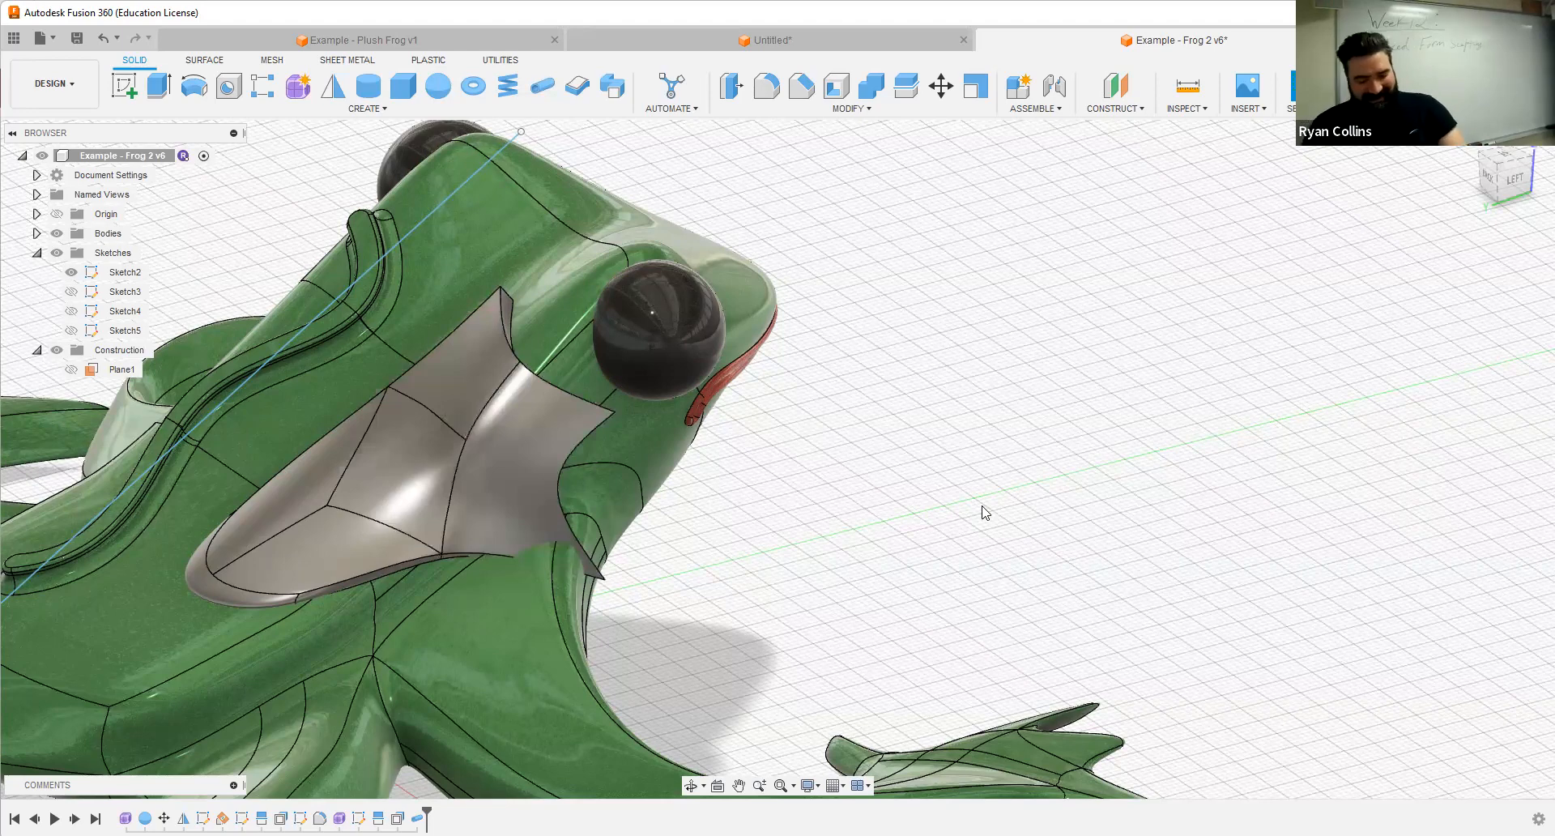
pyautogui.scroll(-5, 1074, 479)
pyautogui.keyDown('shift'); pyautogui.moveTo(1001, 463); pyautogui.dragTo(1104, 388, button='middle'); pyautogui.keyUp('shift')
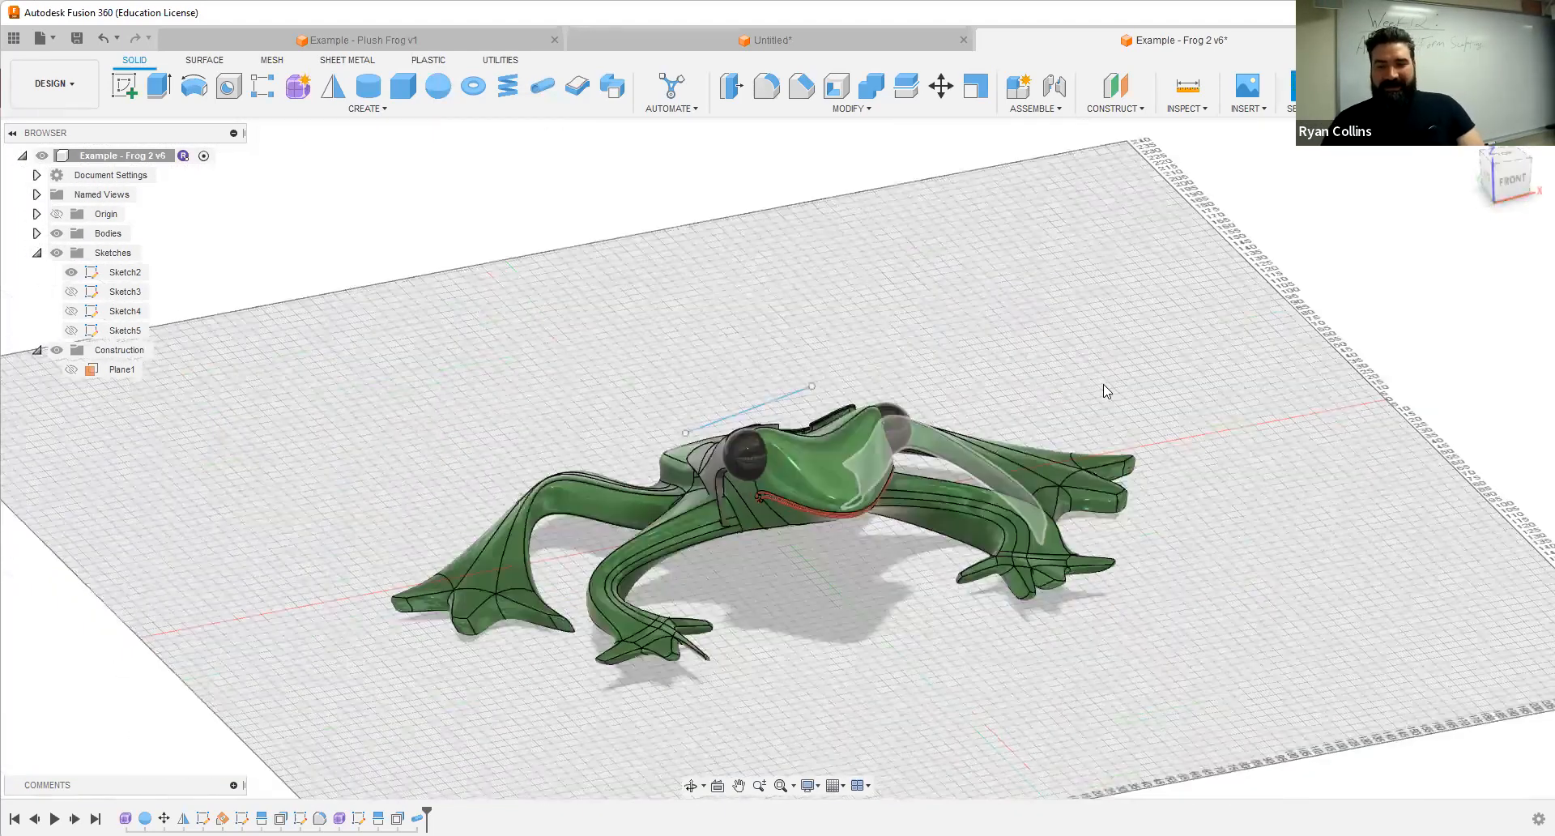